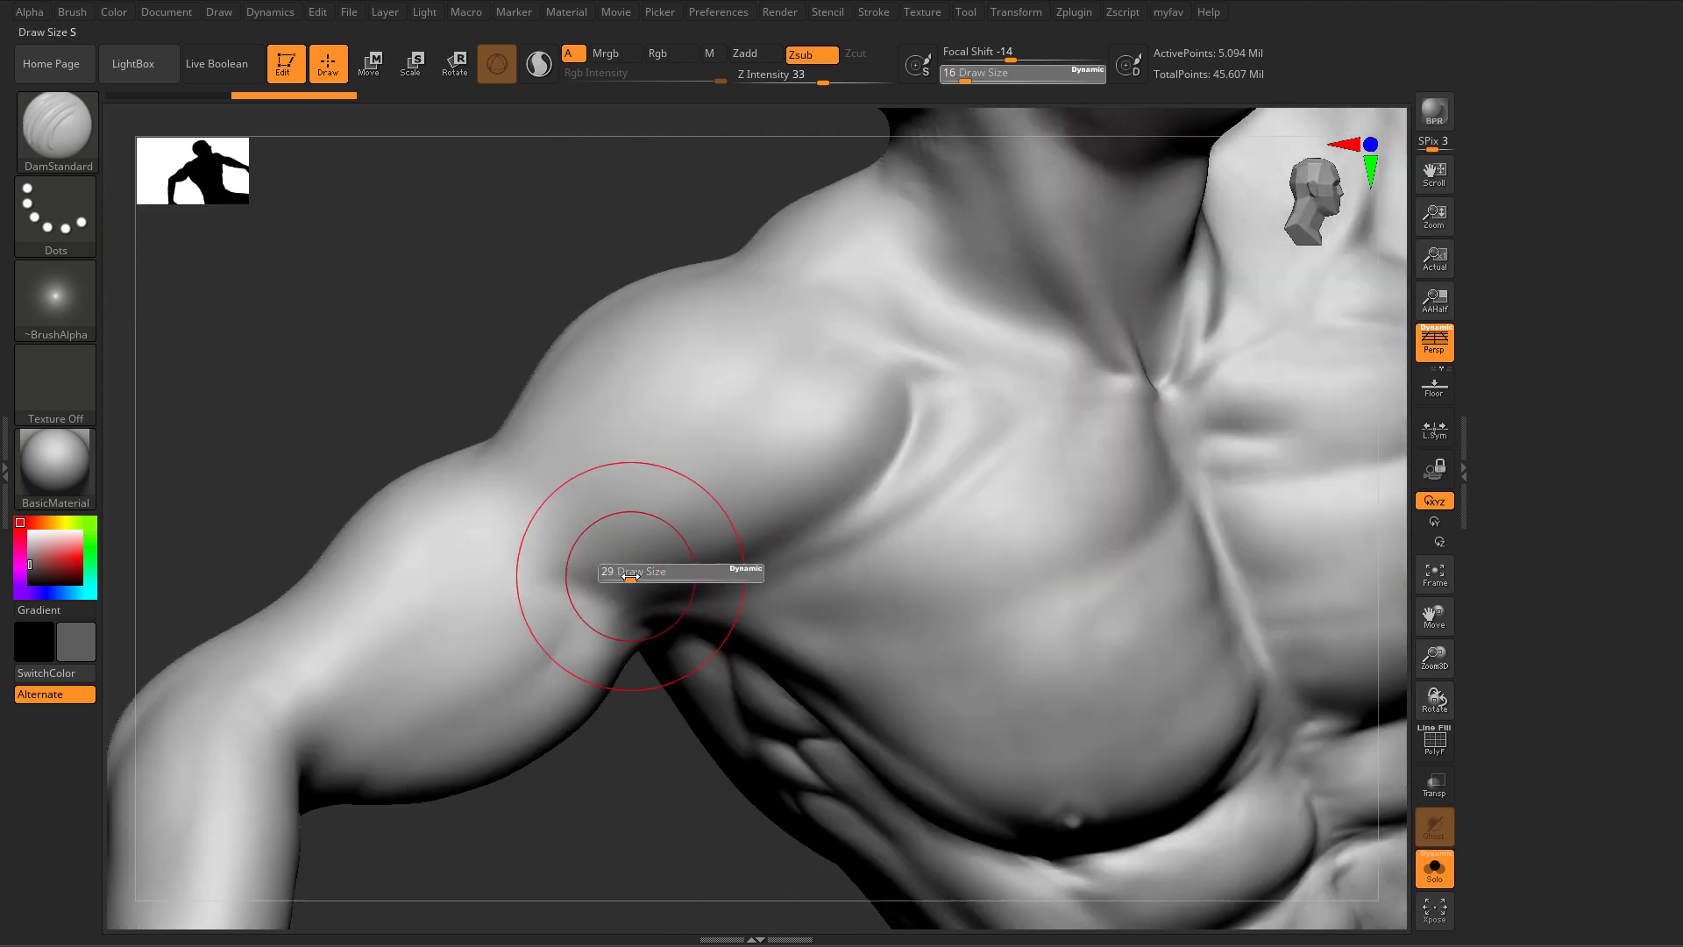
Step: Reshape the armpit side of the figure's right front deltoid with the Move brush
key("b")
key("m")
key("v")
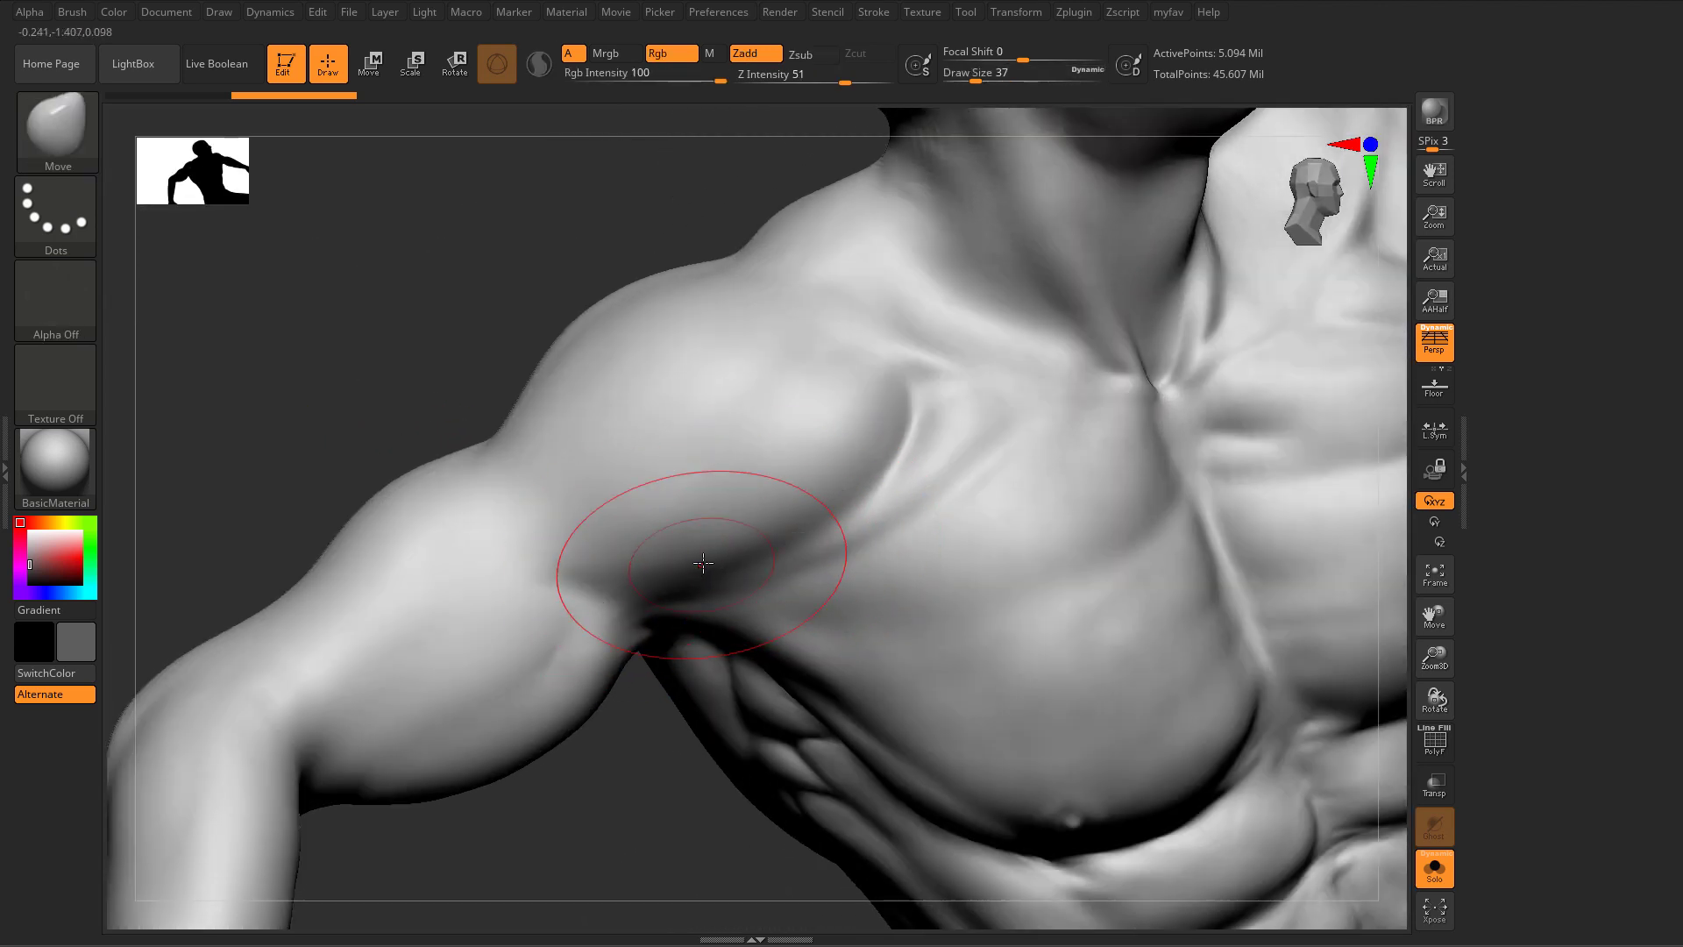
key("bracketleft")
key("bracketleft")
mouse_move(698, 562)
left_mouse_down()
mouse_move(678, 570)
mouse_move(638, 538)
left_mouse_up()
Step: Adjust the right deltoid's contour further with the Move brush, finishing at draw size 22
key("s")
left_click_drag(732, 480, 727, 482)
right_click_drag(754, 496, 777, 386)
key("s")
left_click_drag(813, 362, 814, 363)
mouse_move(462, 514)
right_mouse_down()
mouse_move(496, 417)
mouse_move(515, 413)
right_mouse_up()
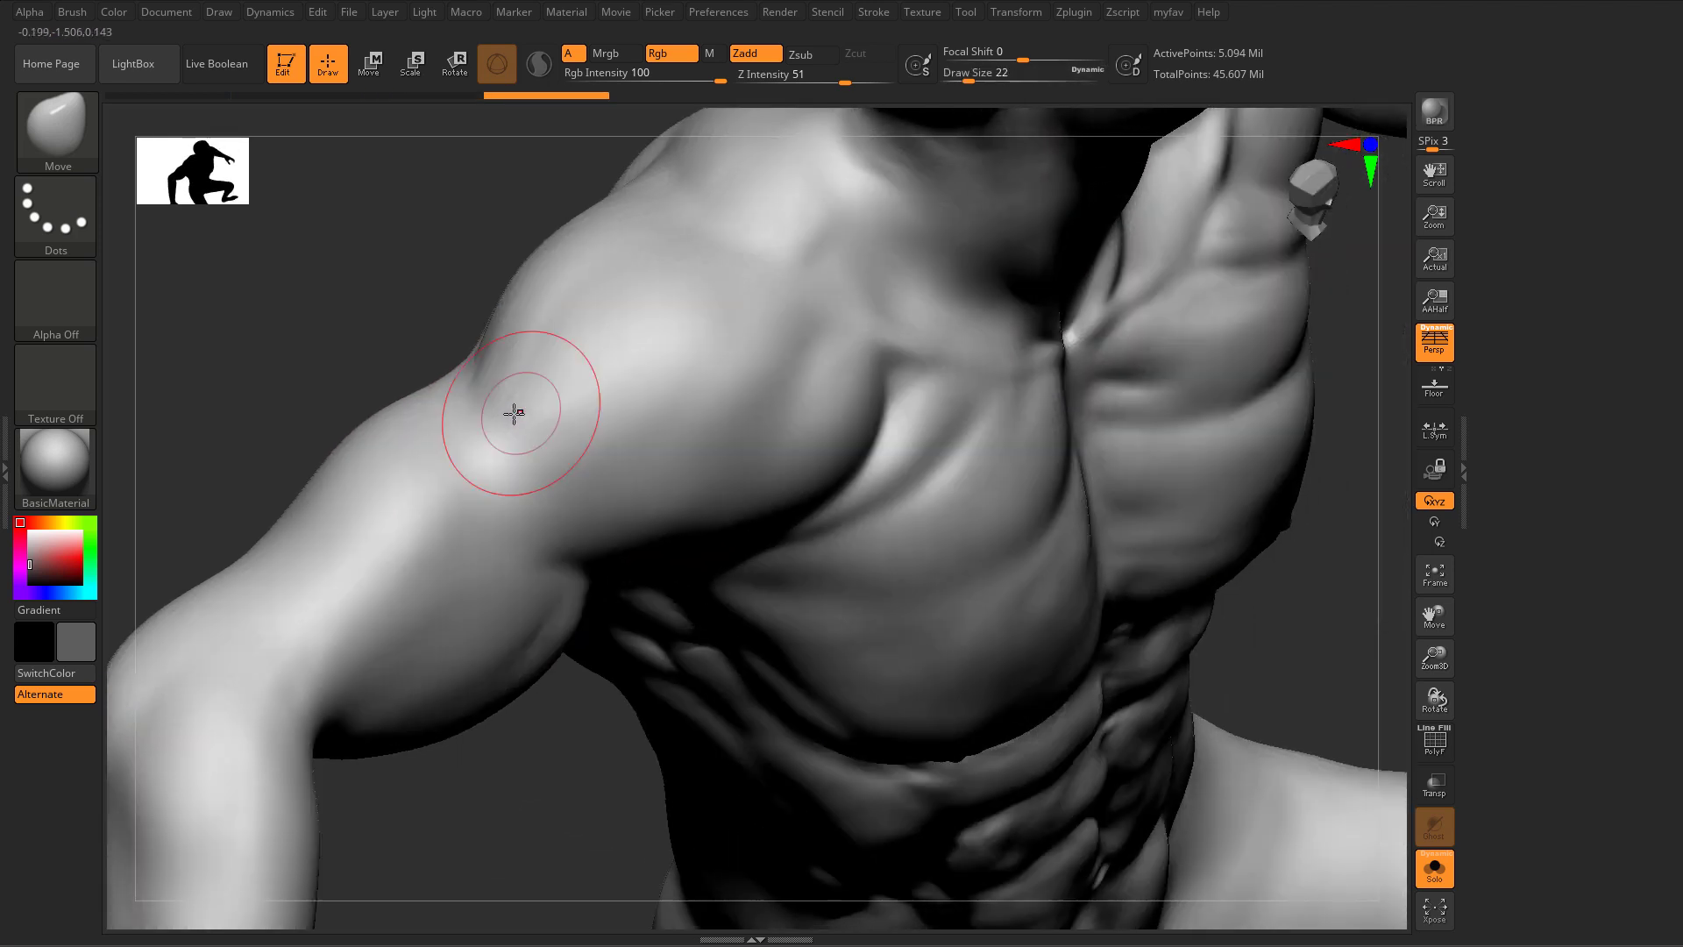
Step: Define the upper edge of the right deltoid with the DamStandard brush at draw size 41
key("s")
key("b")
key("d")
key("s")
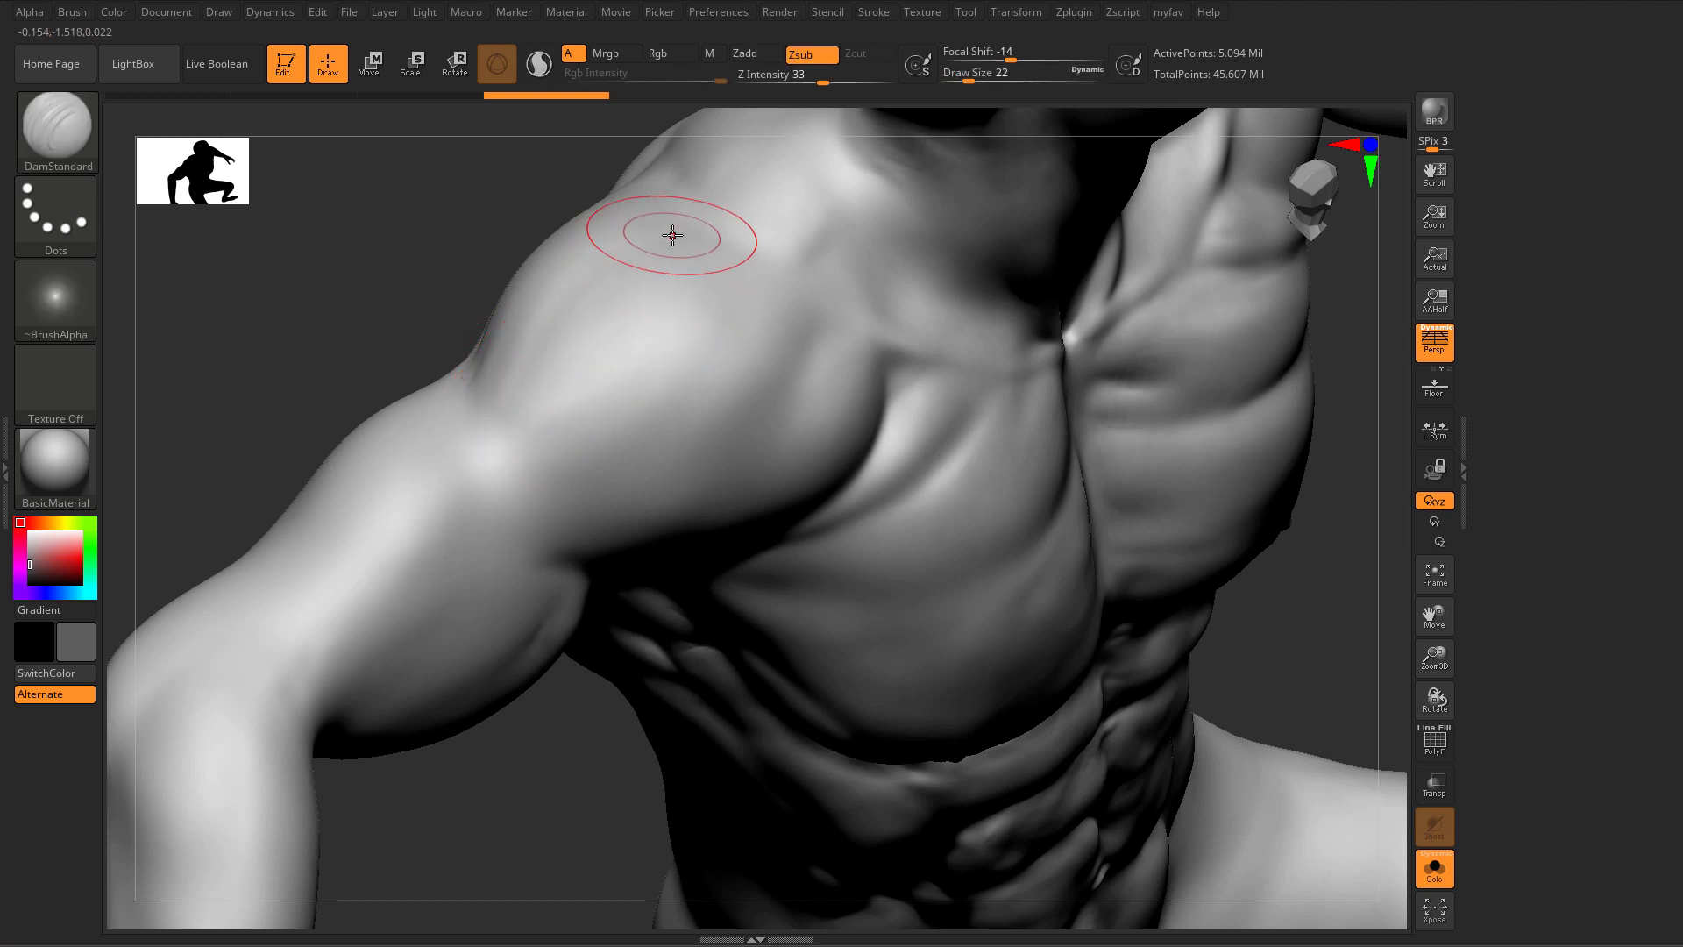
mouse_move(499, 338)
right_mouse_down()
mouse_move(472, 386)
mouse_move(627, 307)
mouse_move(631, 345)
right_mouse_up()
key("space")
mouse_move(629, 302)
left_mouse_down()
mouse_move(651, 252)
mouse_move(638, 298)
left_mouse_up()
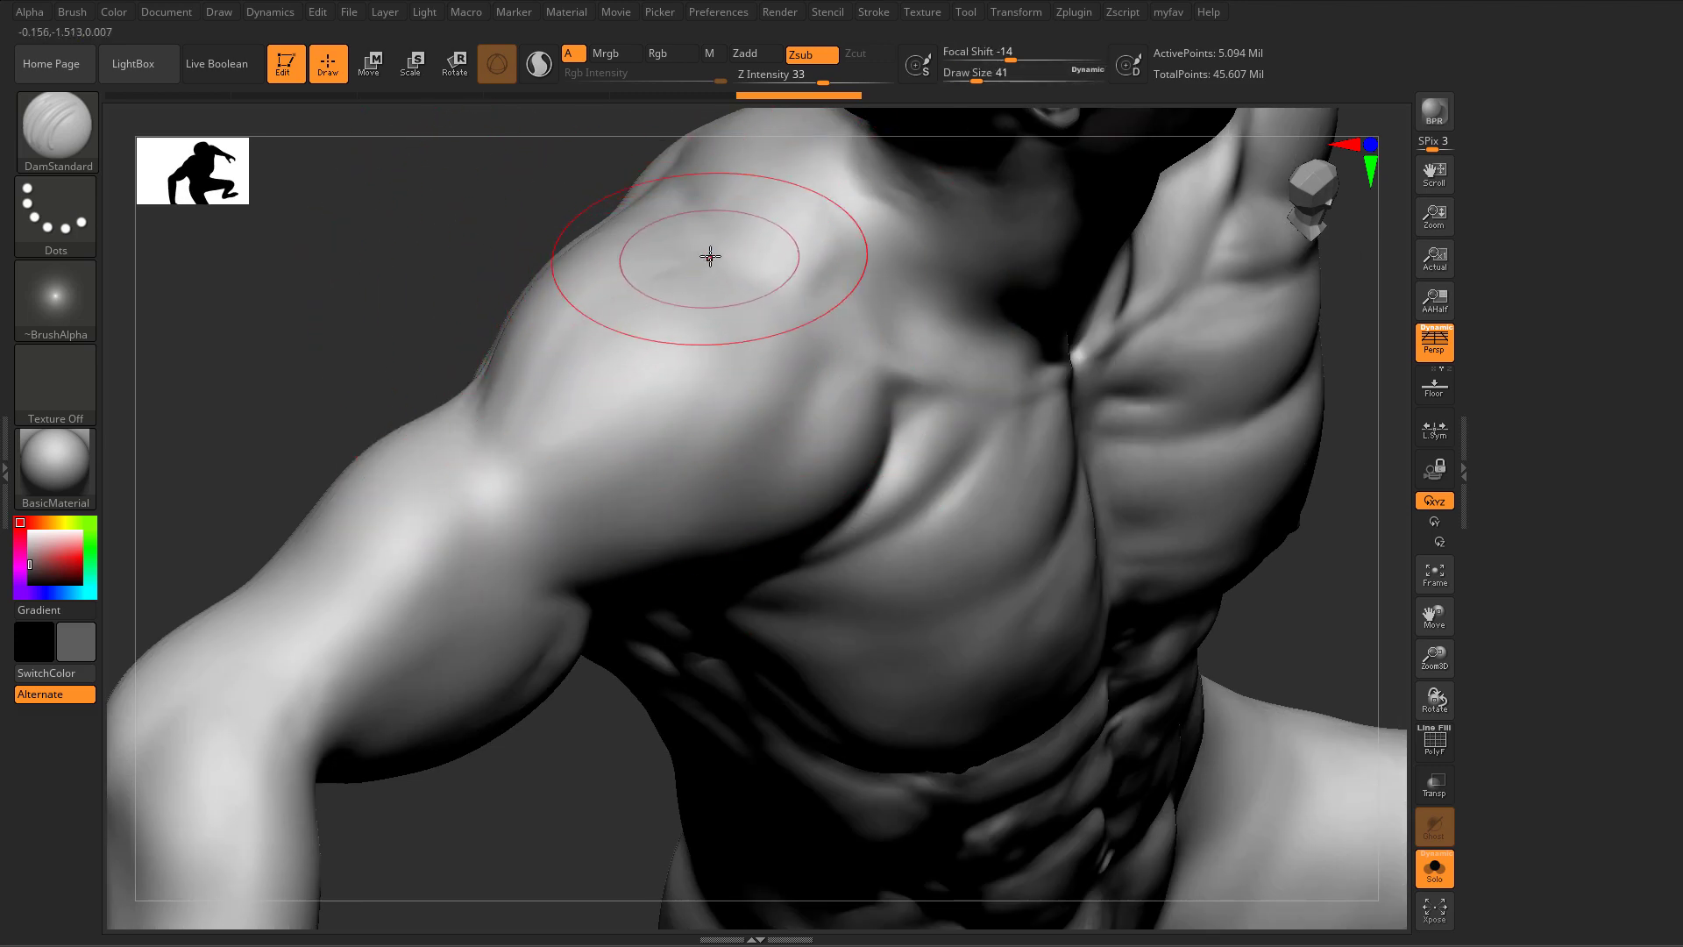
Step: Build up the form on top of the right shoulder with the ClayBuildup brush
mouse_move(861, 333)
right_mouse_down()
mouse_move(926, 364)
mouse_move(811, 368)
mouse_move(714, 289)
mouse_move(826, 338)
mouse_move(1050, 369)
right_mouse_up()
key("s")
key("b")
key("c")
key("b")
mouse_move(936, 376)
right_mouse_down()
mouse_move(684, 281)
mouse_move(549, 368)
mouse_move(718, 298)
right_mouse_up()
mouse_move(402, 706)
right_mouse_down("alt")
mouse_move(616, 413)
mouse_move(590, 450)
right_mouse_up("alt")
Step: Carve the crease from the right deltoid's lower tip to the armpit with DamStandard at draw size 23
key("s")
left_click_drag(589, 449, 593, 449)
key("b")
key("d")
key("s")
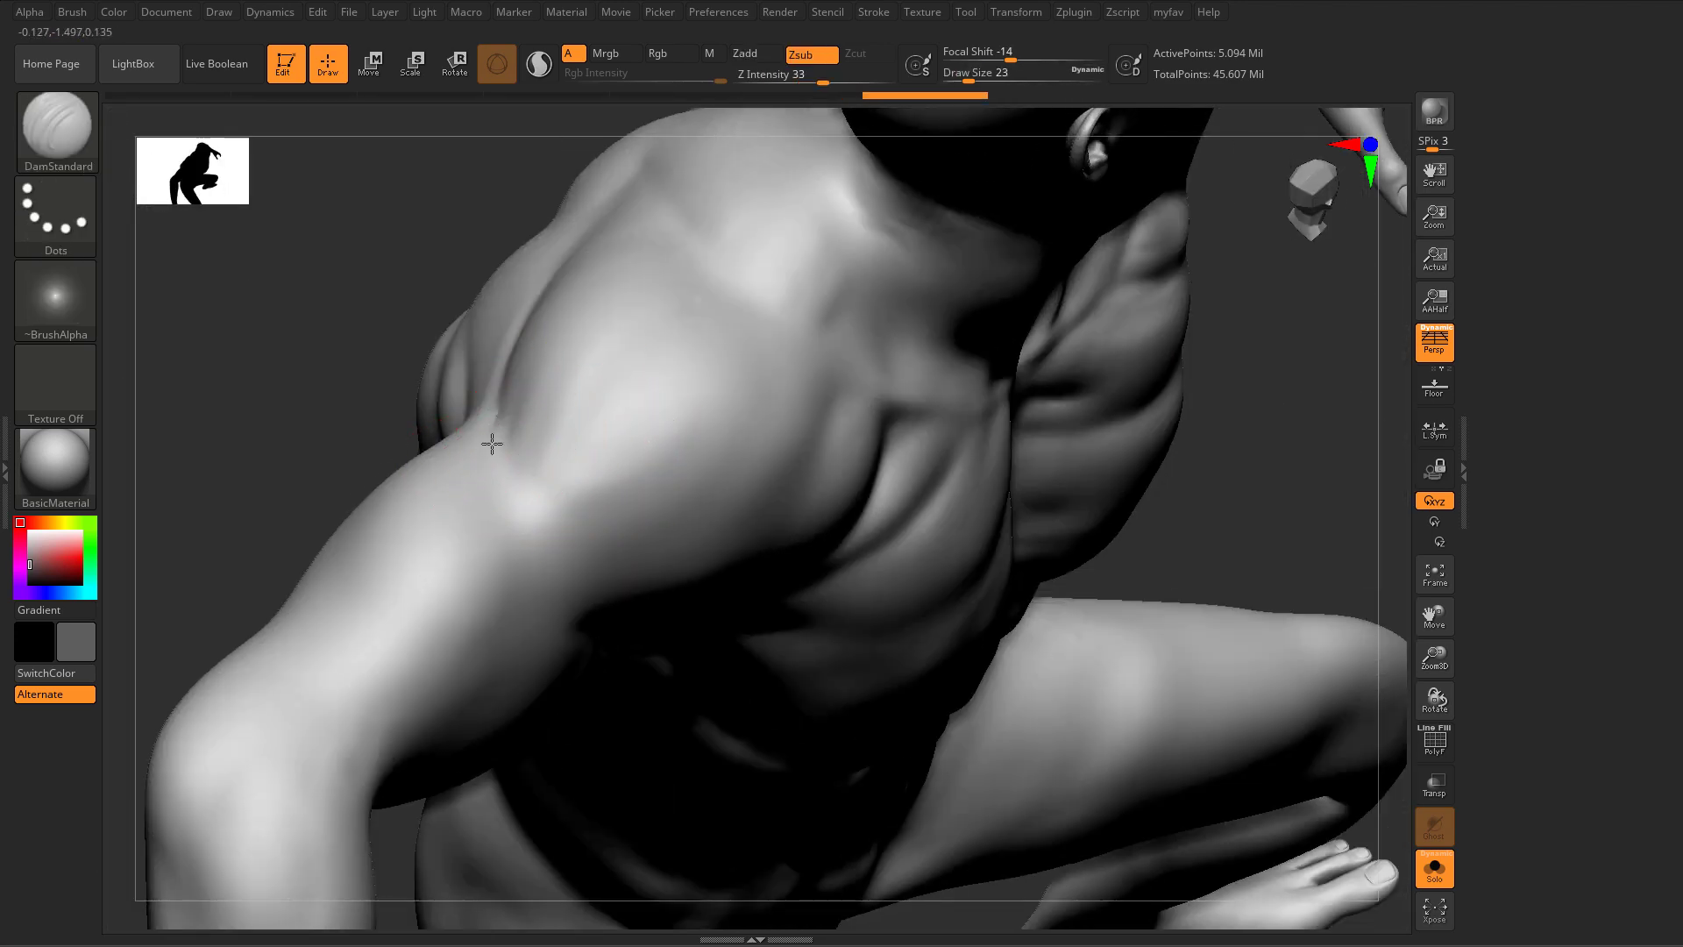
right_click_drag(507, 596, 526, 527)
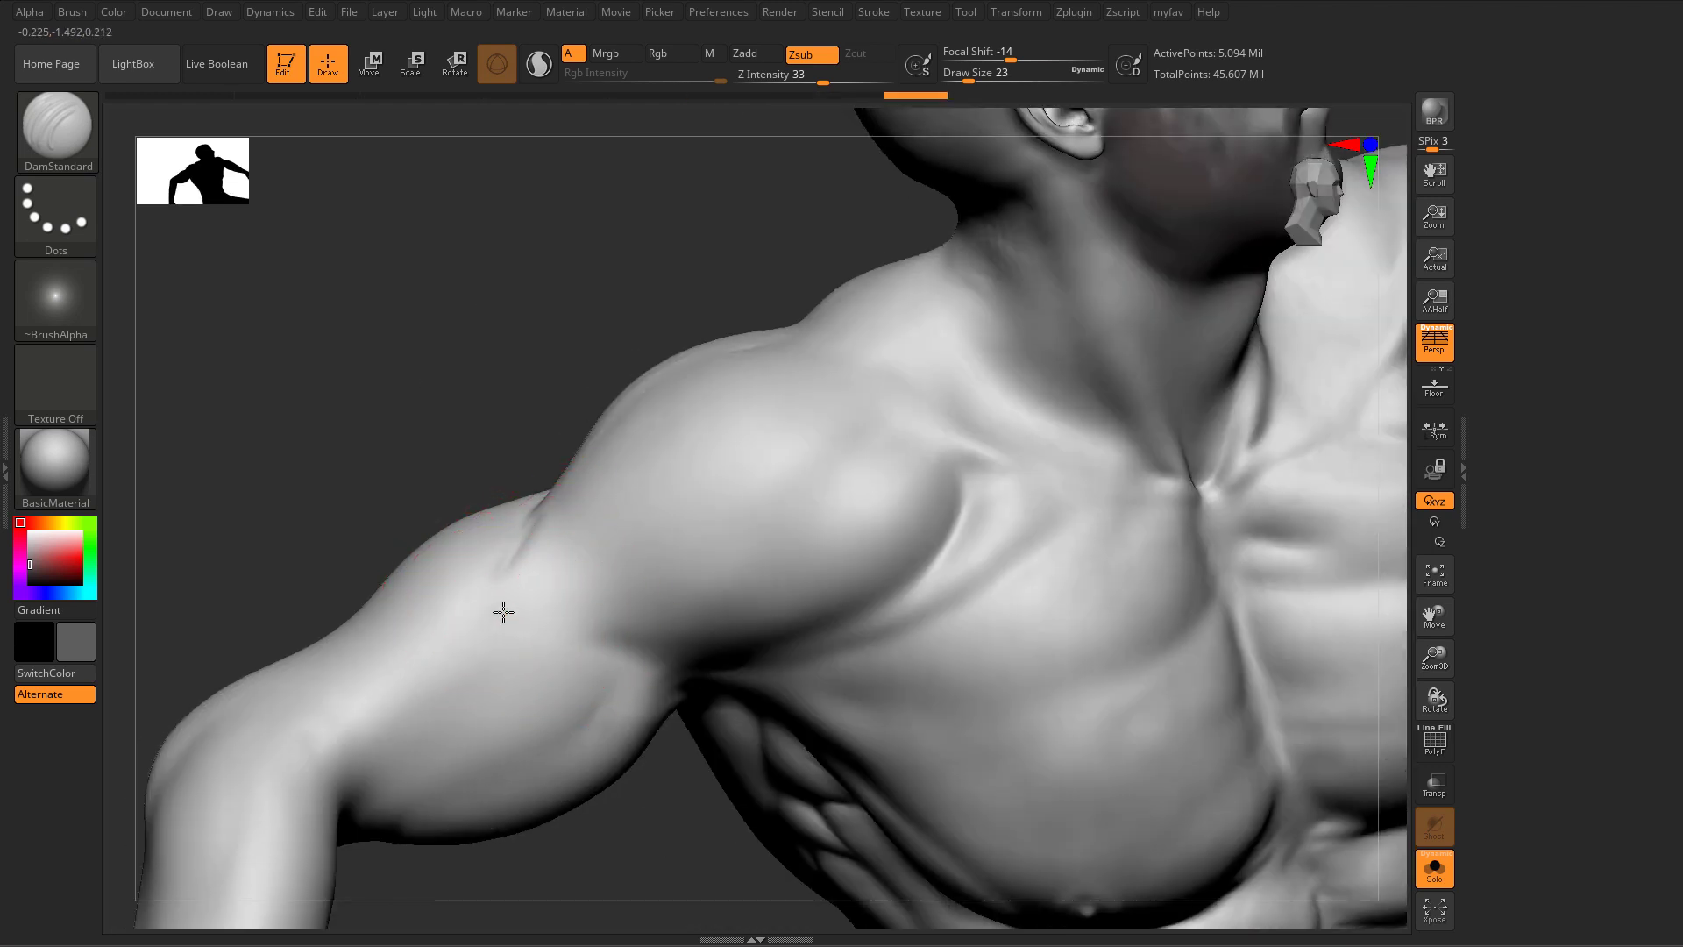
left_click_drag(503, 612, 684, 670)
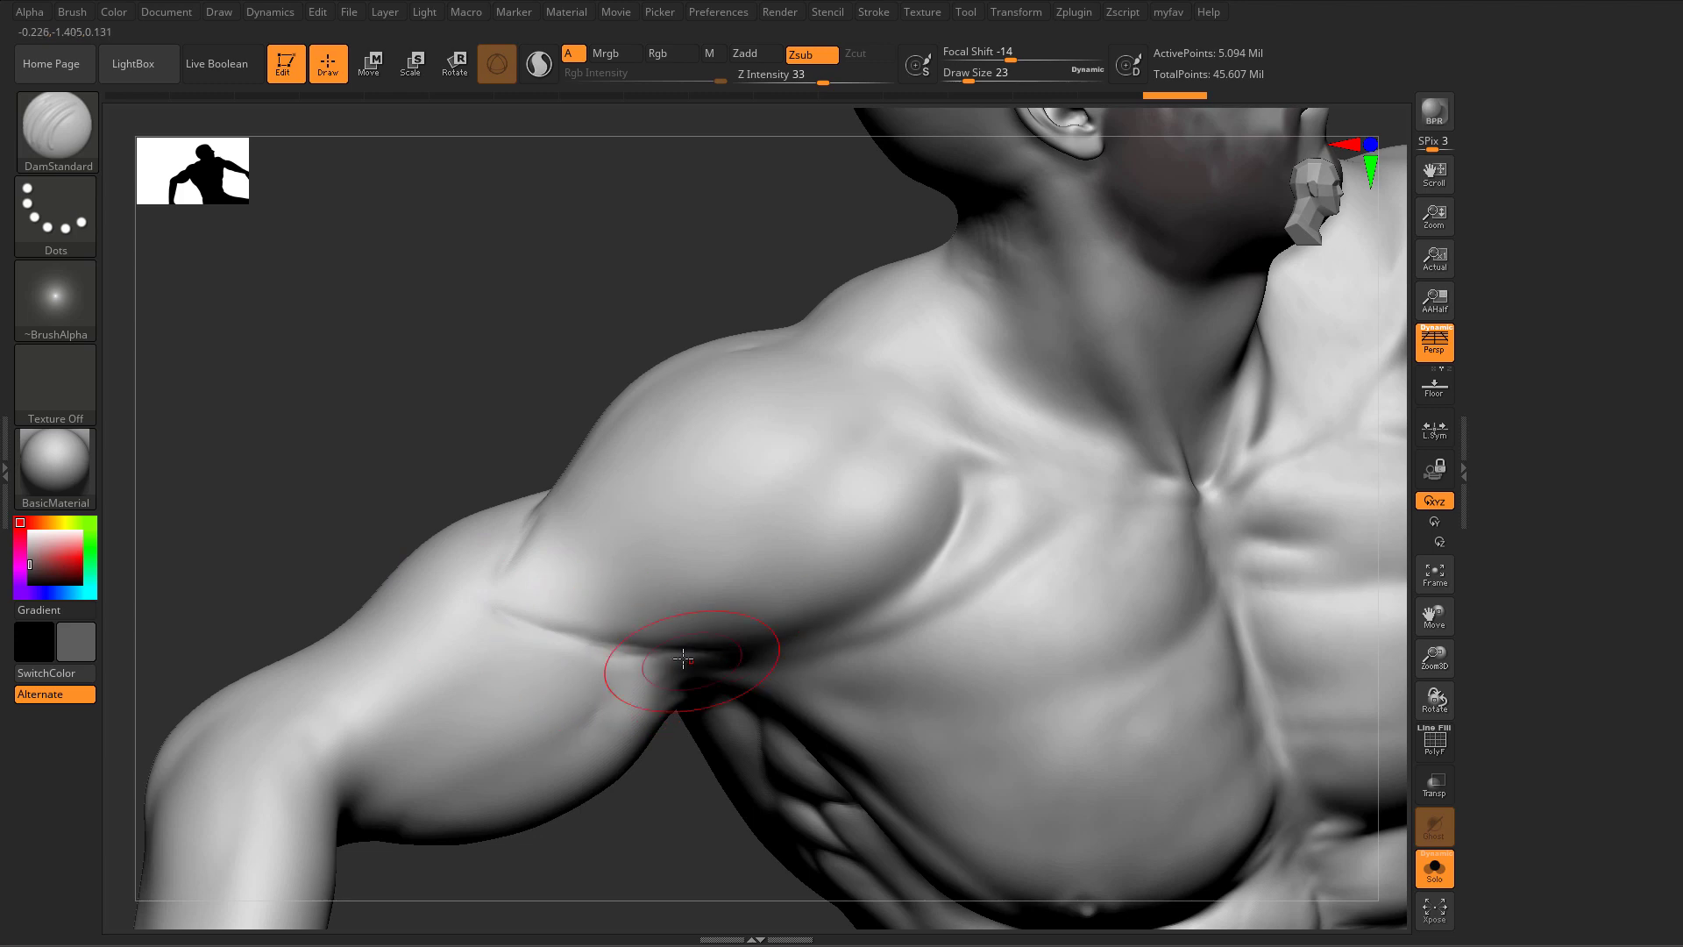
Step: Undo the last stroke and recut the crease beneath the right front deltoid toward the armpit
mouse_move(561, 463)
right_mouse_down()
mouse_move(635, 688)
mouse_move(421, 612)
mouse_move(530, 646)
mouse_move(652, 551)
mouse_move(624, 503)
mouse_move(687, 555)
right_mouse_up()
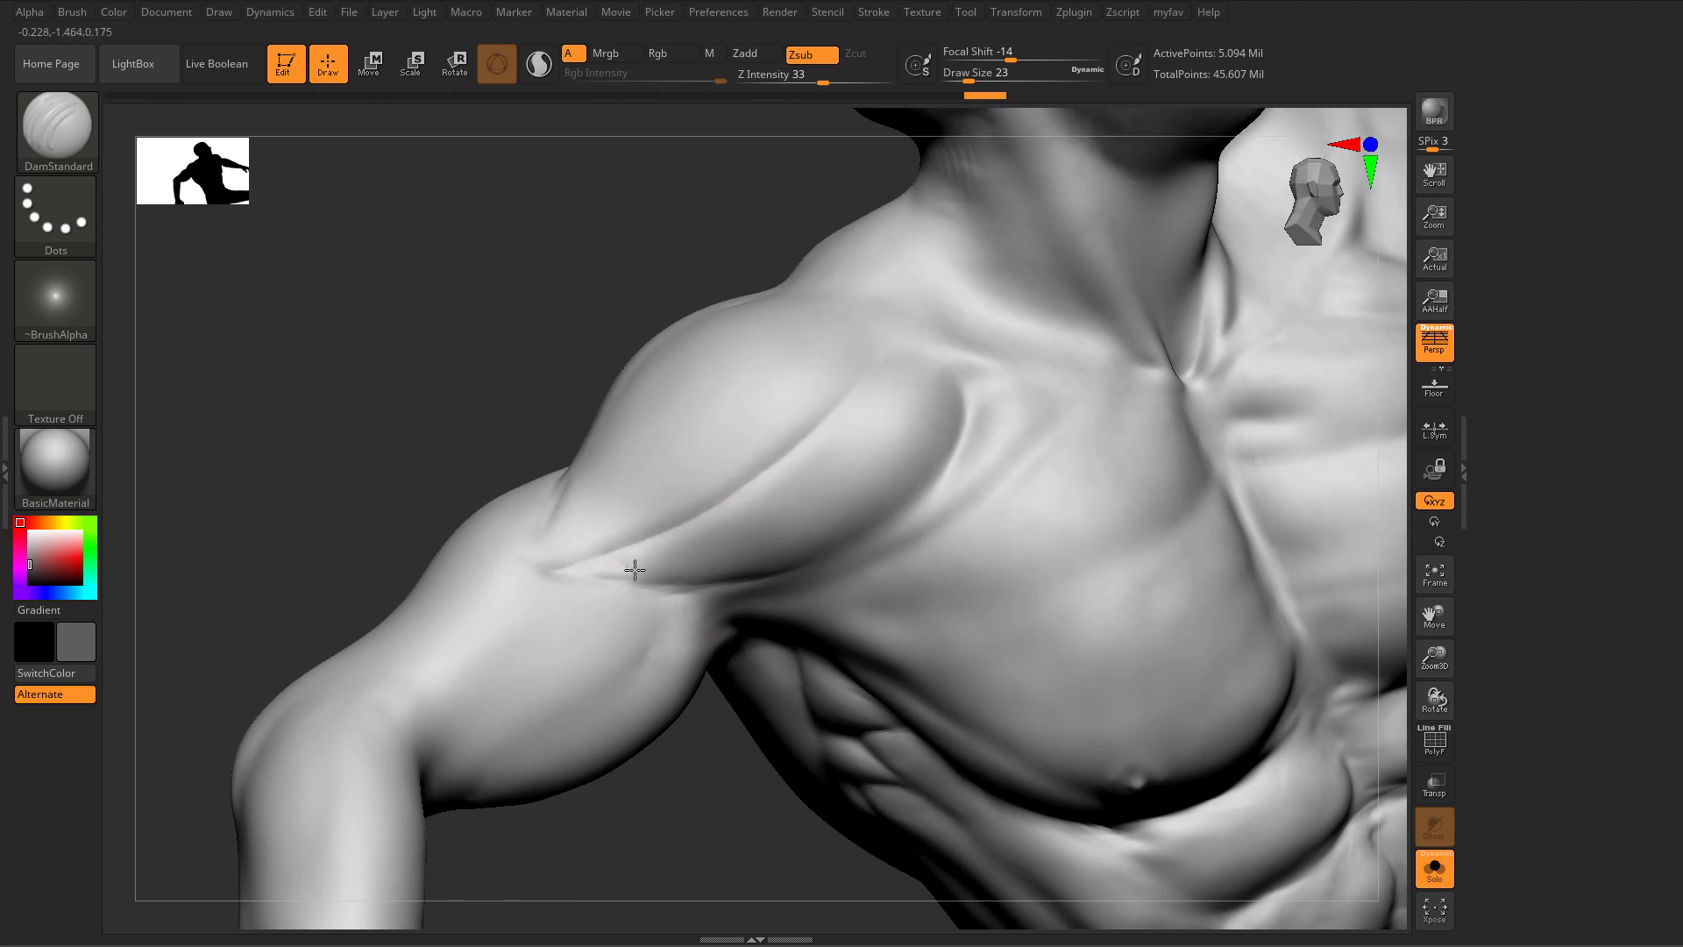
key("ctrl+z")
left_click_drag(774, 567, 794, 568)
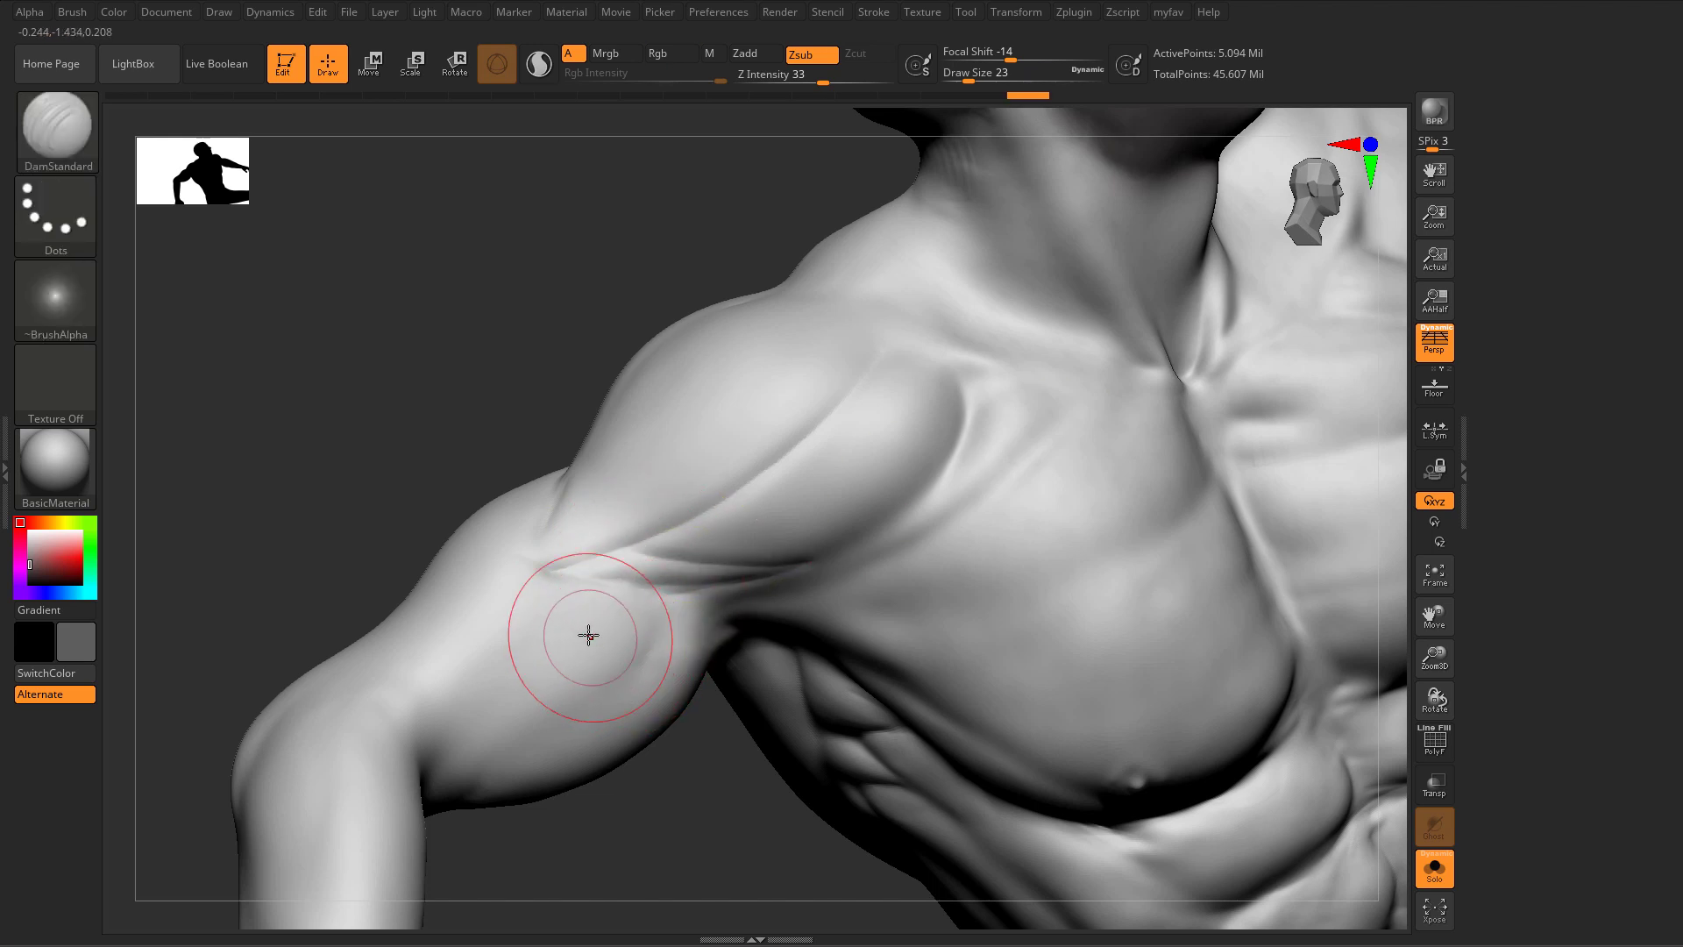
Step: Fill the area around the crease under the right deltoid with ClayBuildup and smooth it
right_click_drag(590, 635, 608, 616)
key("b")
key("c")
key("b")
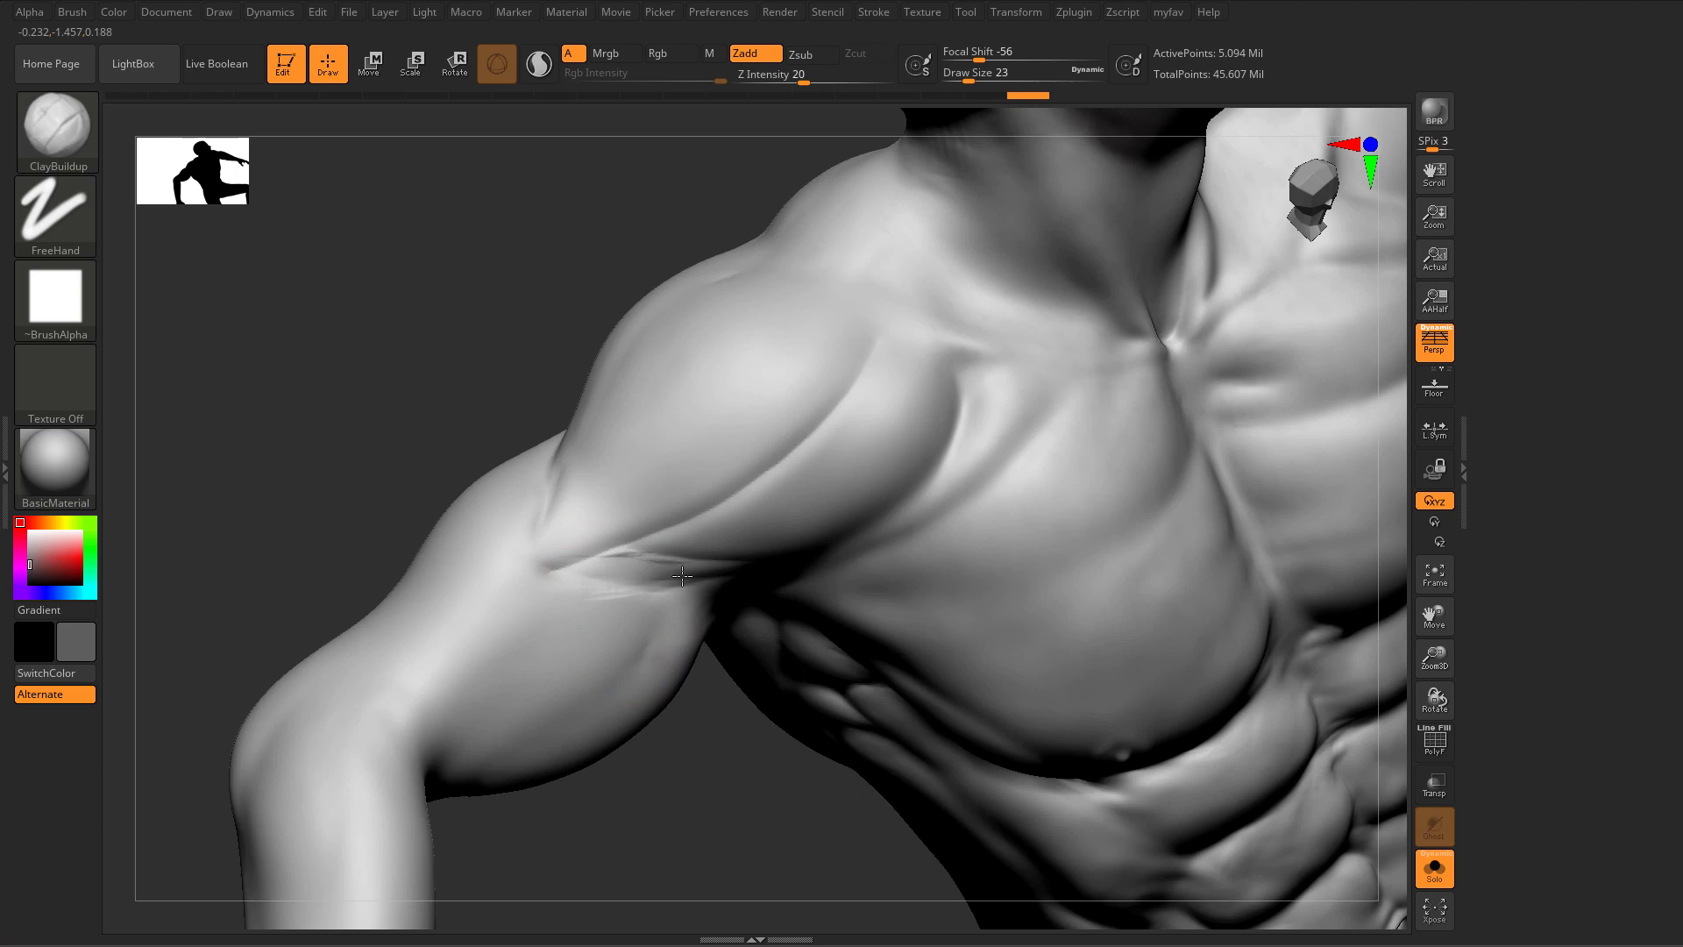
mouse_move(682, 576)
left_mouse_down("shift")
mouse_move(570, 590)
mouse_move(702, 579)
left_mouse_up("shift")
Step: Recarve the crease under the right deltoid with DamStandard and smooth its surroundings
key("b")
key("d")
key("s")
mouse_move(599, 587)
left_mouse_down("shift")
mouse_move(574, 582)
mouse_move(647, 537)
left_mouse_up("shift")
mouse_move(534, 568)
left_mouse_down()
mouse_move(647, 536)
mouse_move(721, 564)
mouse_move(793, 561)
left_mouse_up()
left_click_drag(693, 542, 716, 520, "shift")
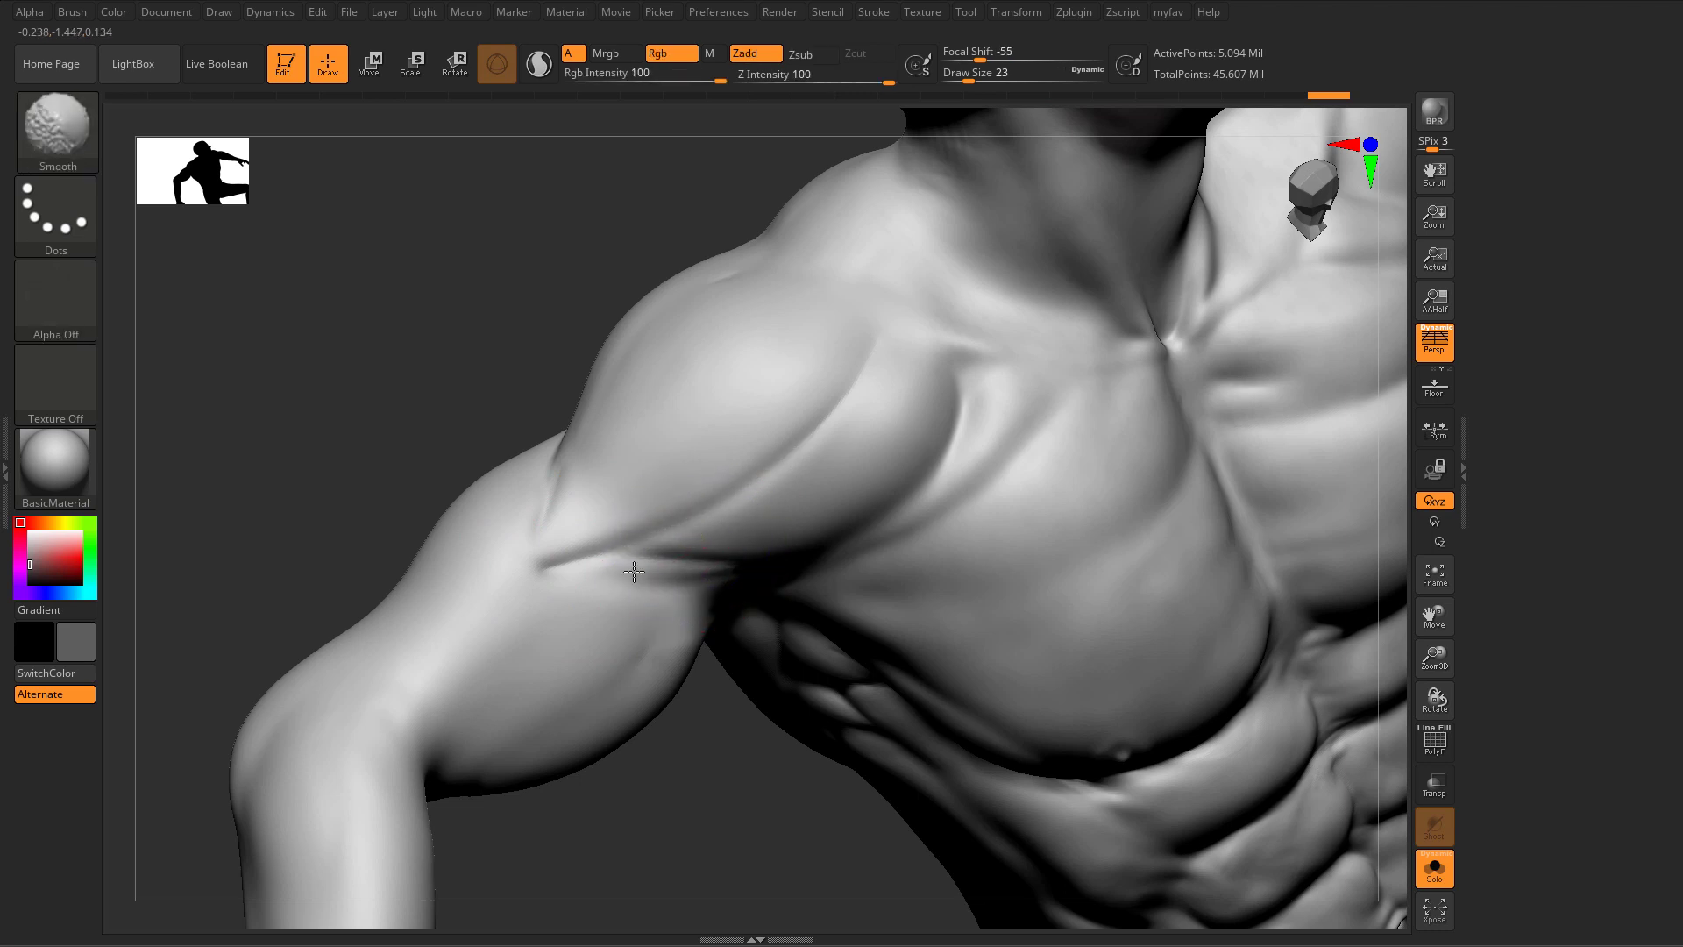
Step: Carve the dividing lines between the right deltoid's heads, from the upper shoulder down to its insertion on the arm, with DamStandard
key("f")
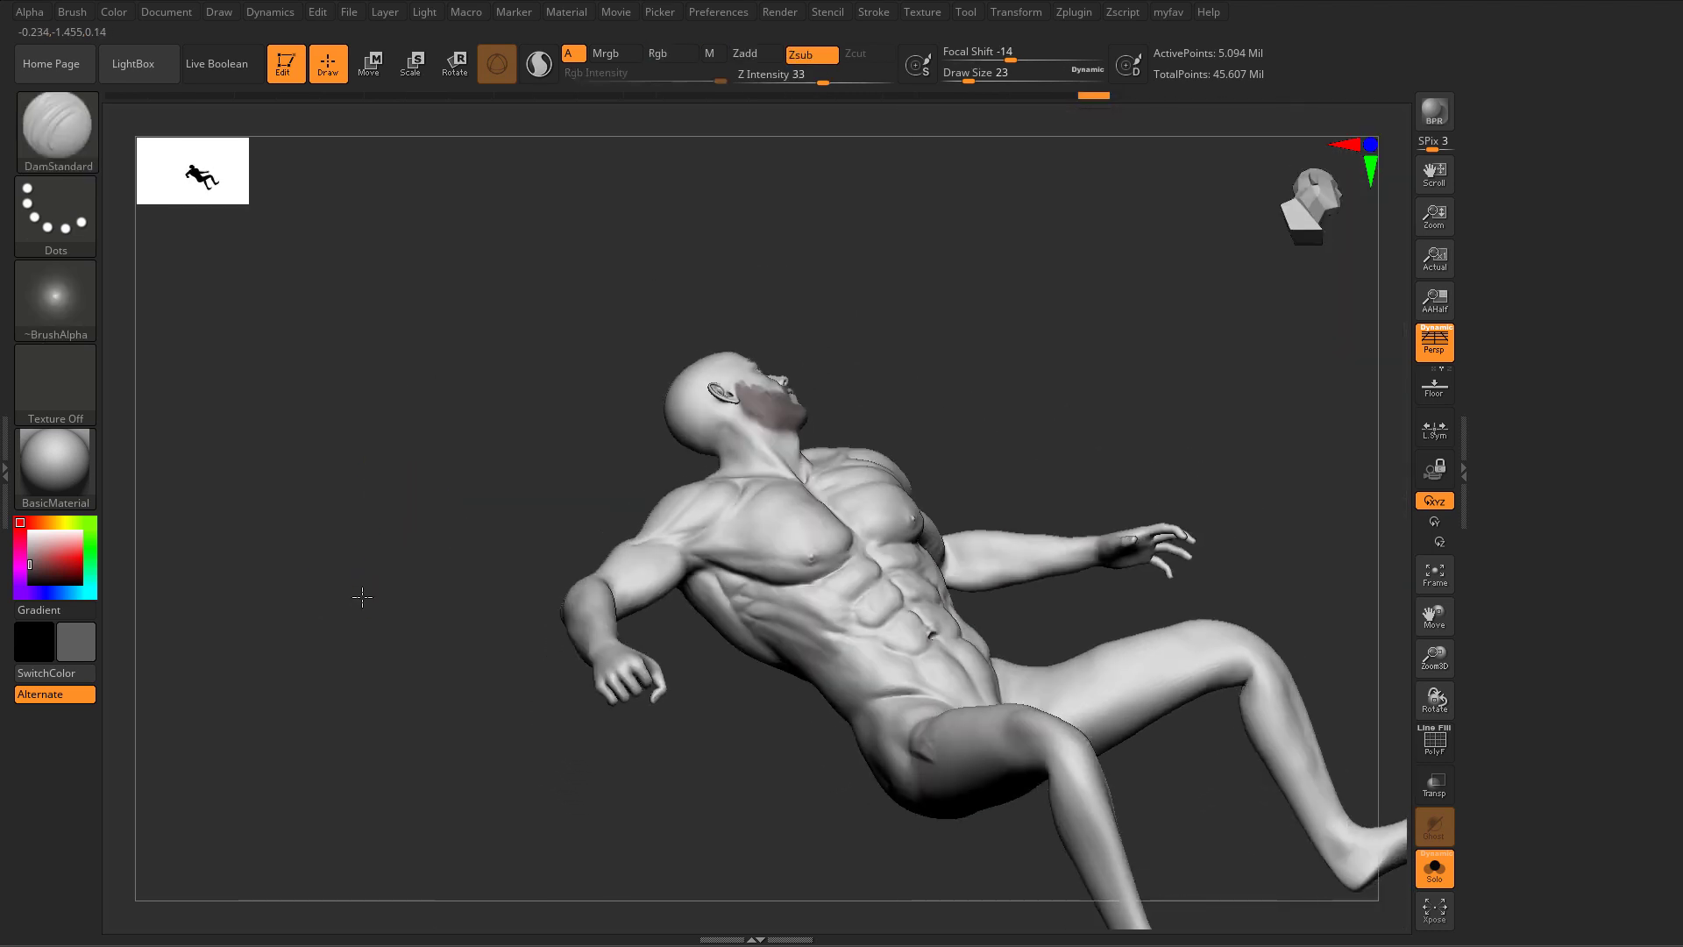
left_click_drag(362, 597, 359, 611)
left_click_drag(892, 405, 859, 338, "alt")
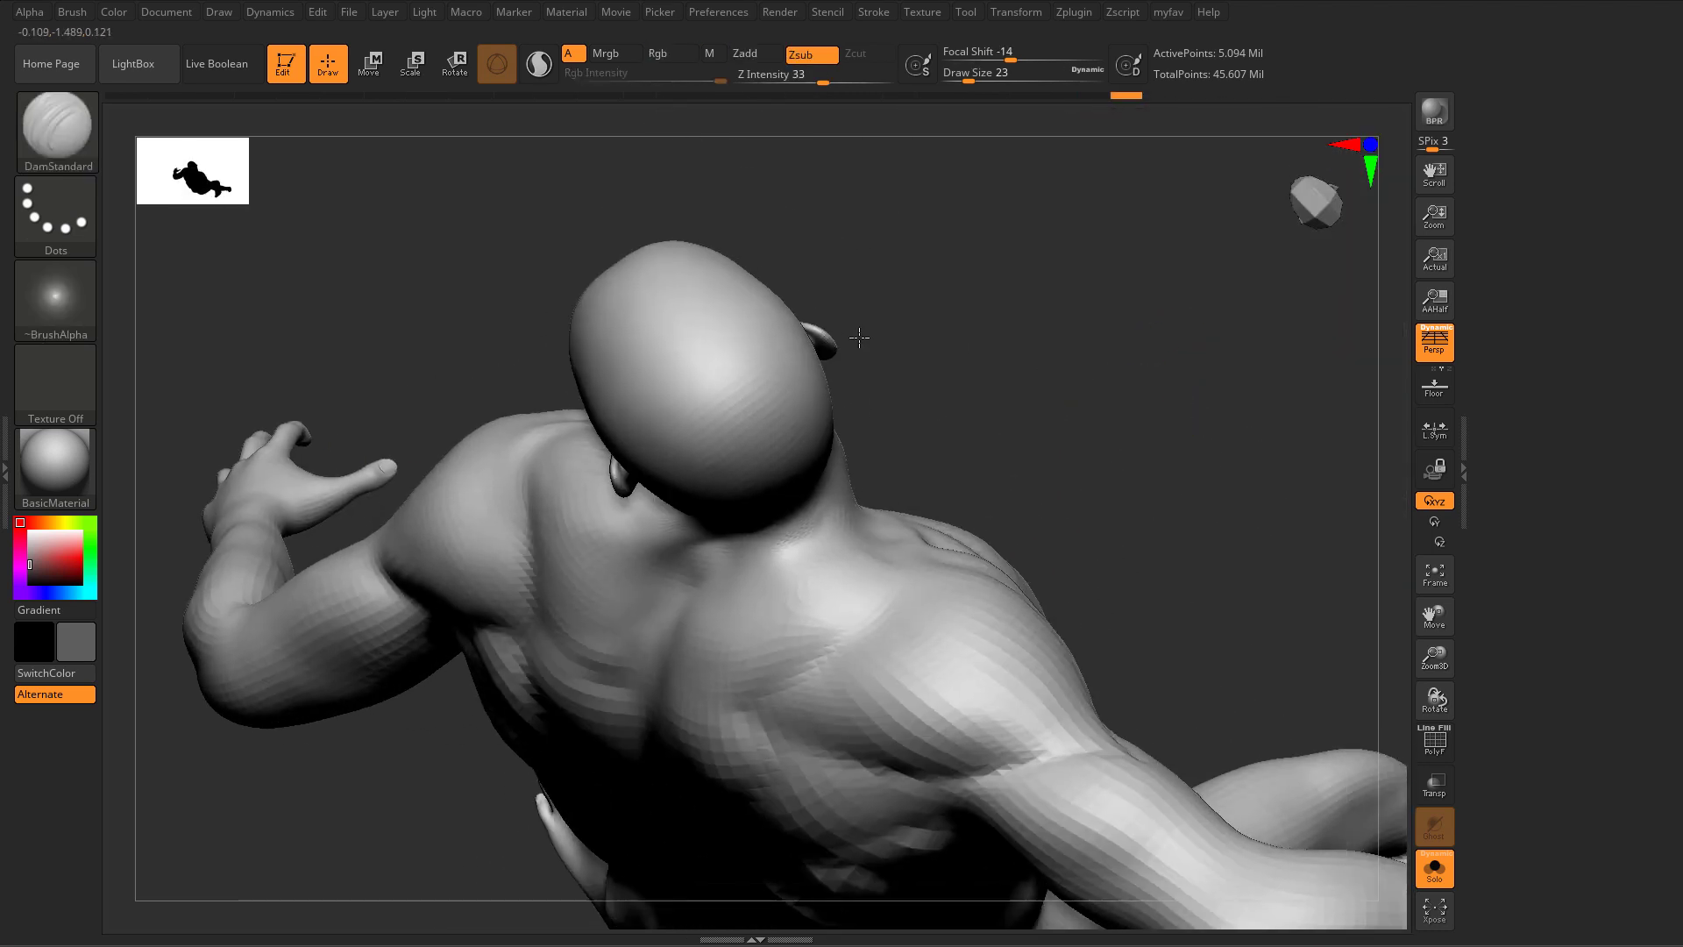
mouse_move(858, 338)
right_mouse_down("alt")
mouse_move(330, 563)
mouse_move(515, 507)
right_mouse_up("alt")
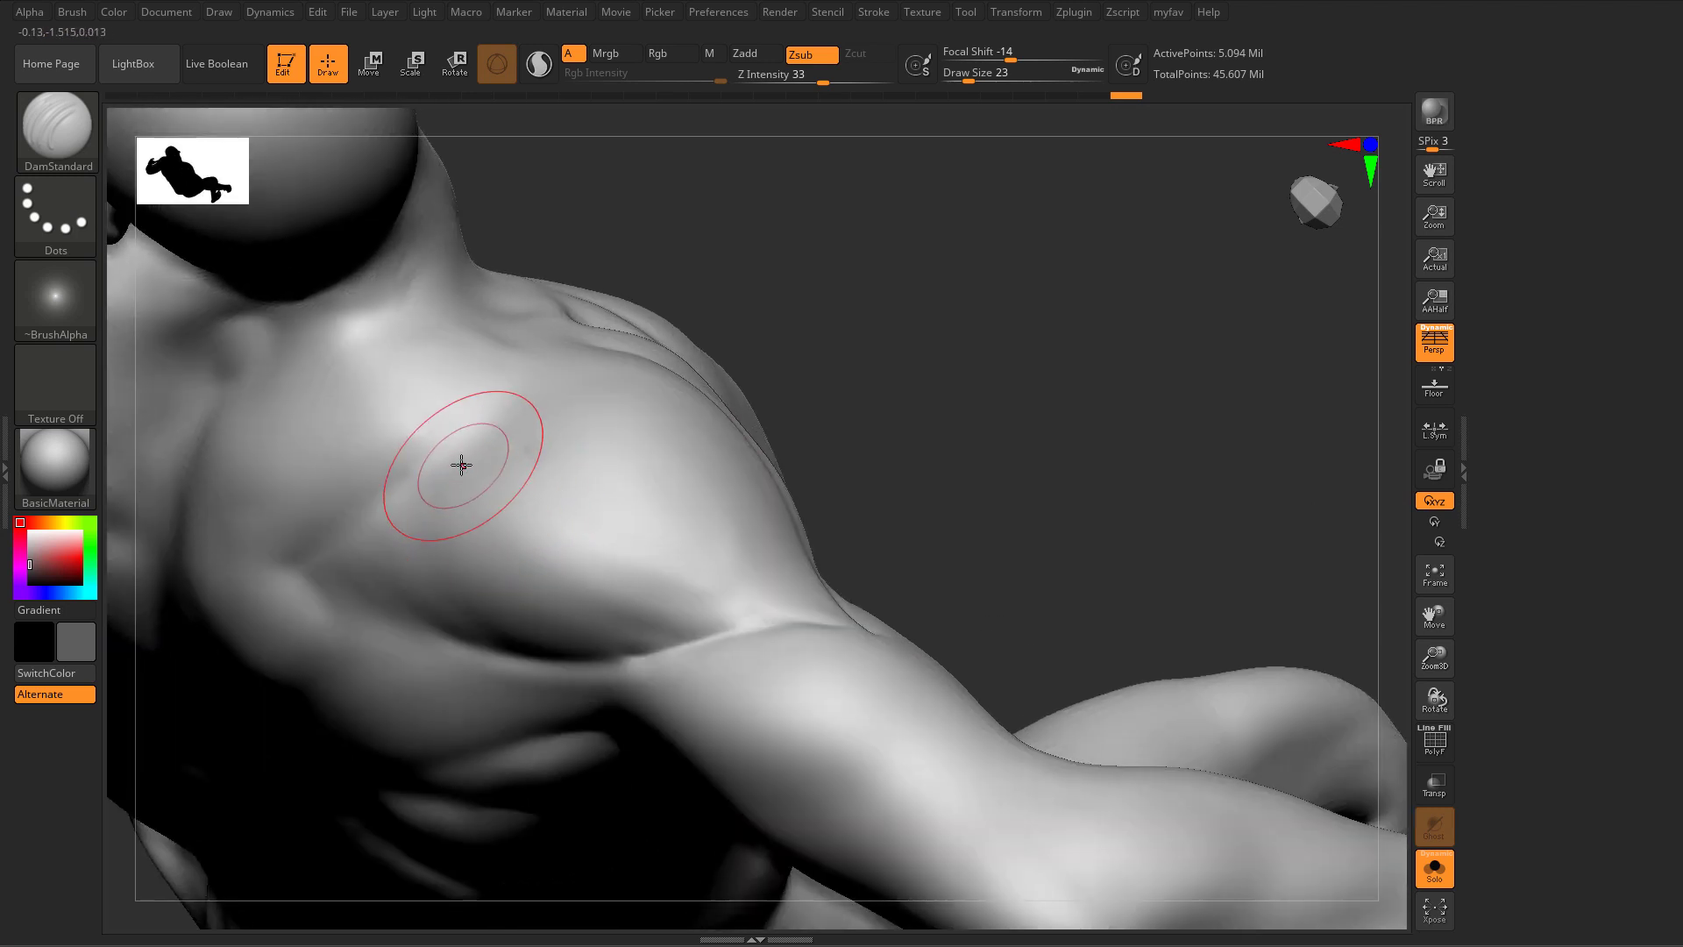
left_click_drag(461, 465, 577, 549)
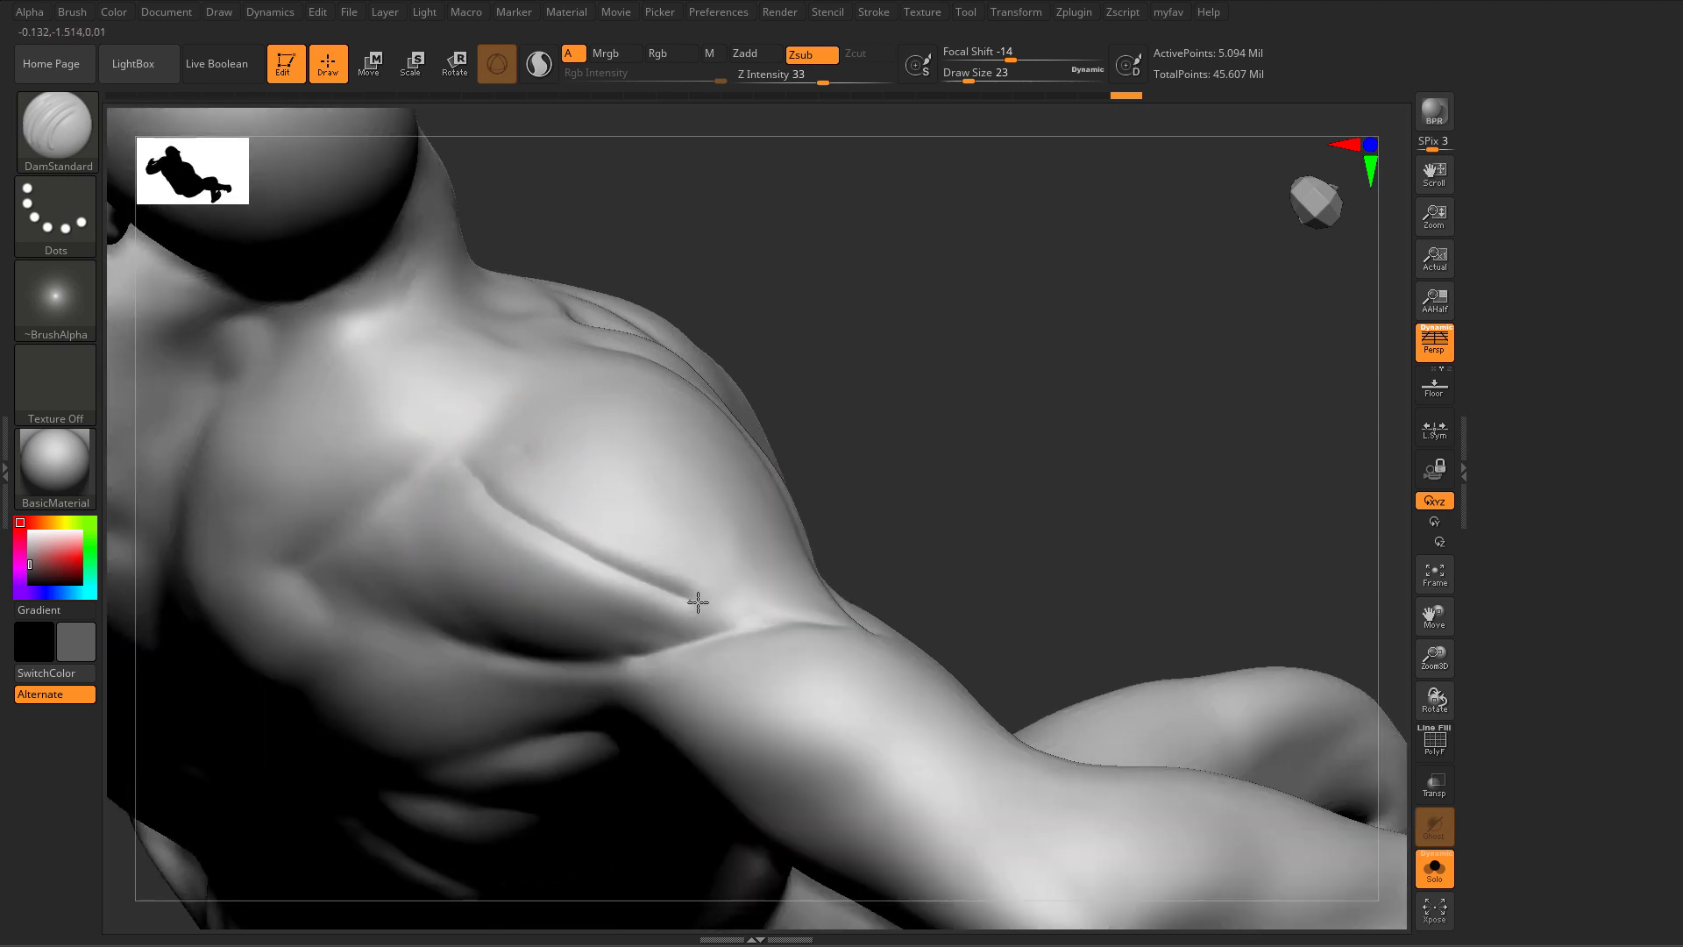
left_click_drag(753, 617, 789, 623)
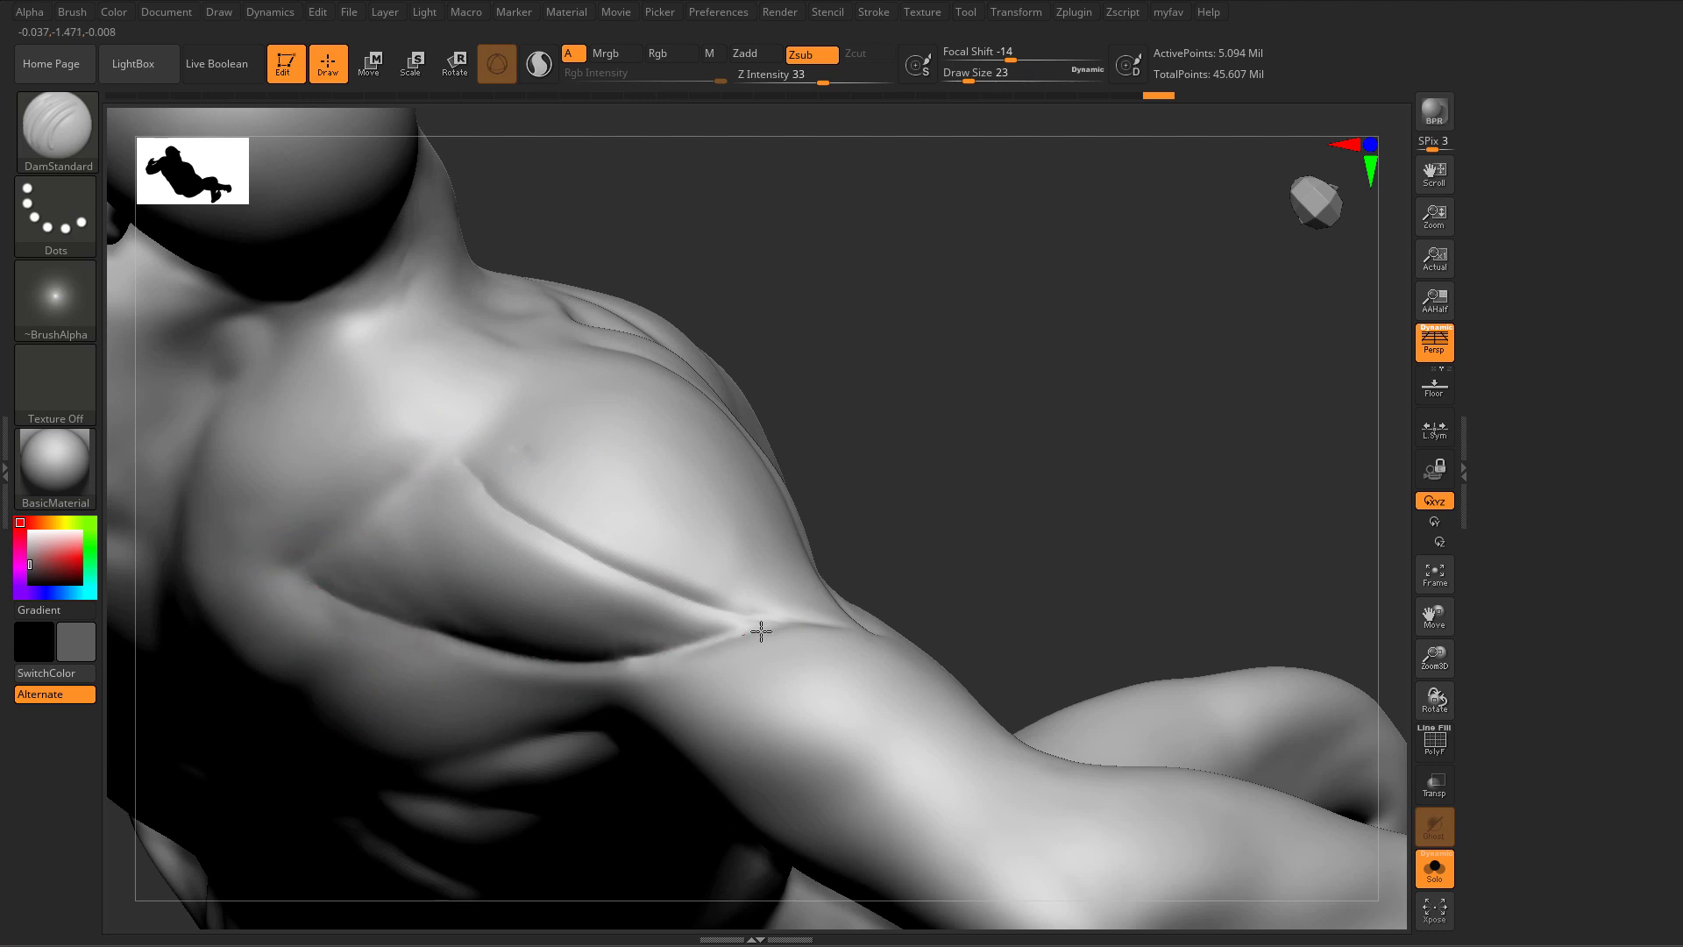
left_click_drag(761, 631, 793, 623)
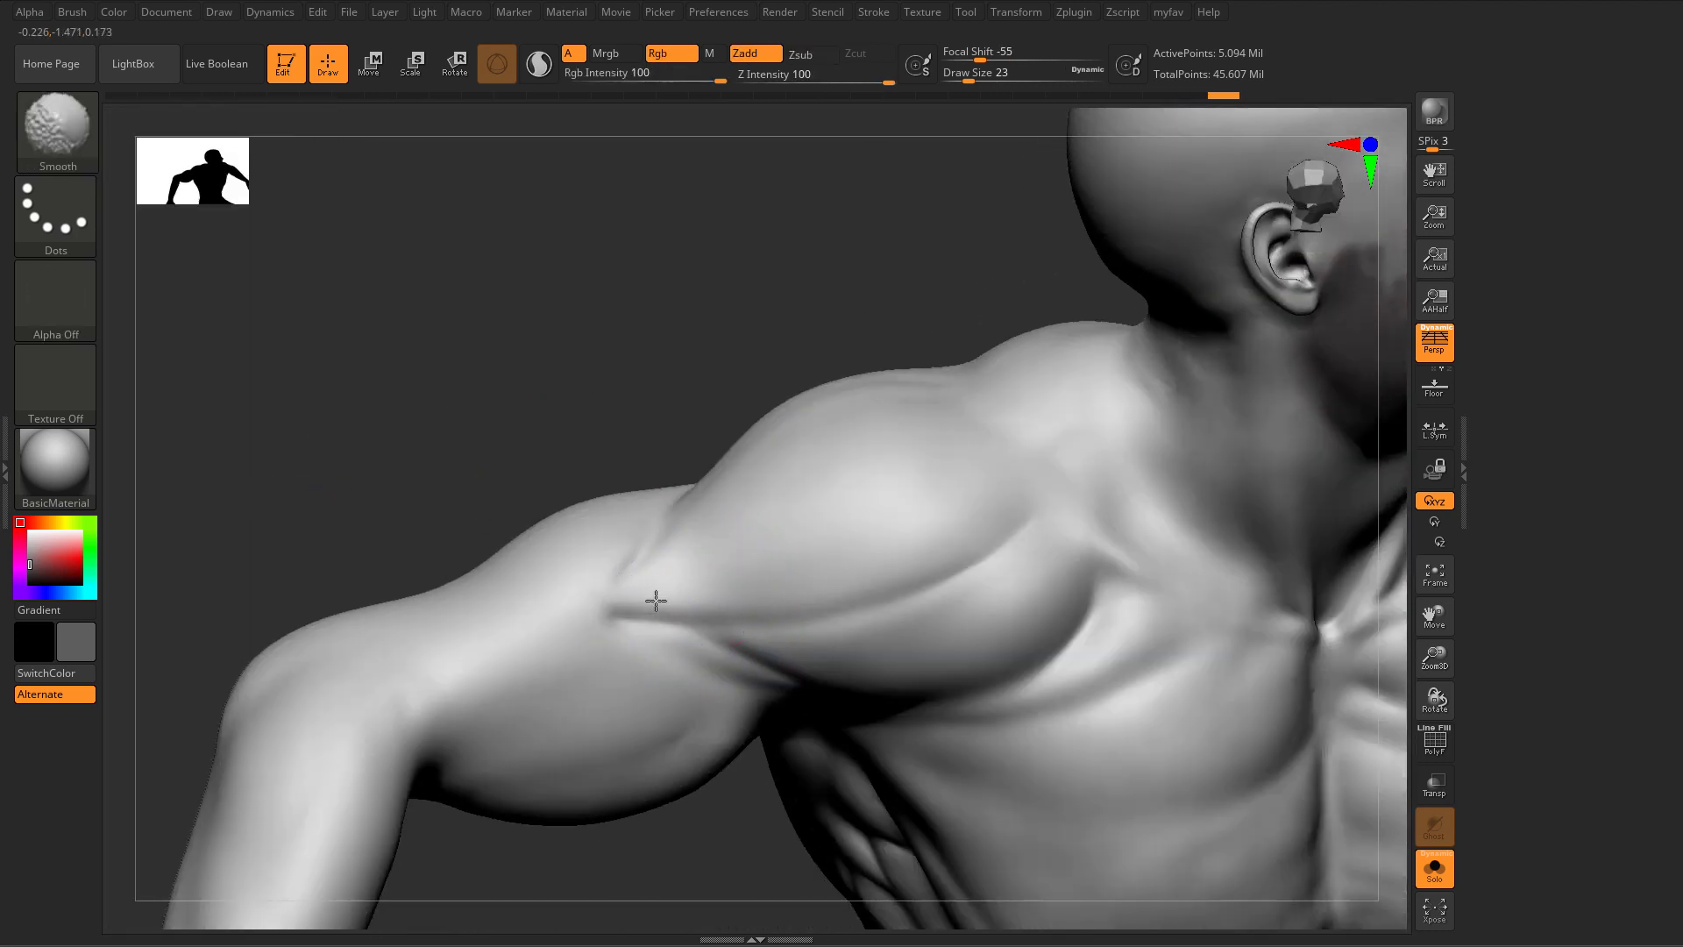
Step: Cut the notch at the right deltoid's insertion and build up the muscle above it with ClayBuildup
left_click_drag(673, 522, 612, 642)
mouse_move(817, 610)
left_mouse_down()
mouse_move(627, 630)
mouse_move(683, 620)
left_mouse_up()
key("b")
key("c")
key("b")
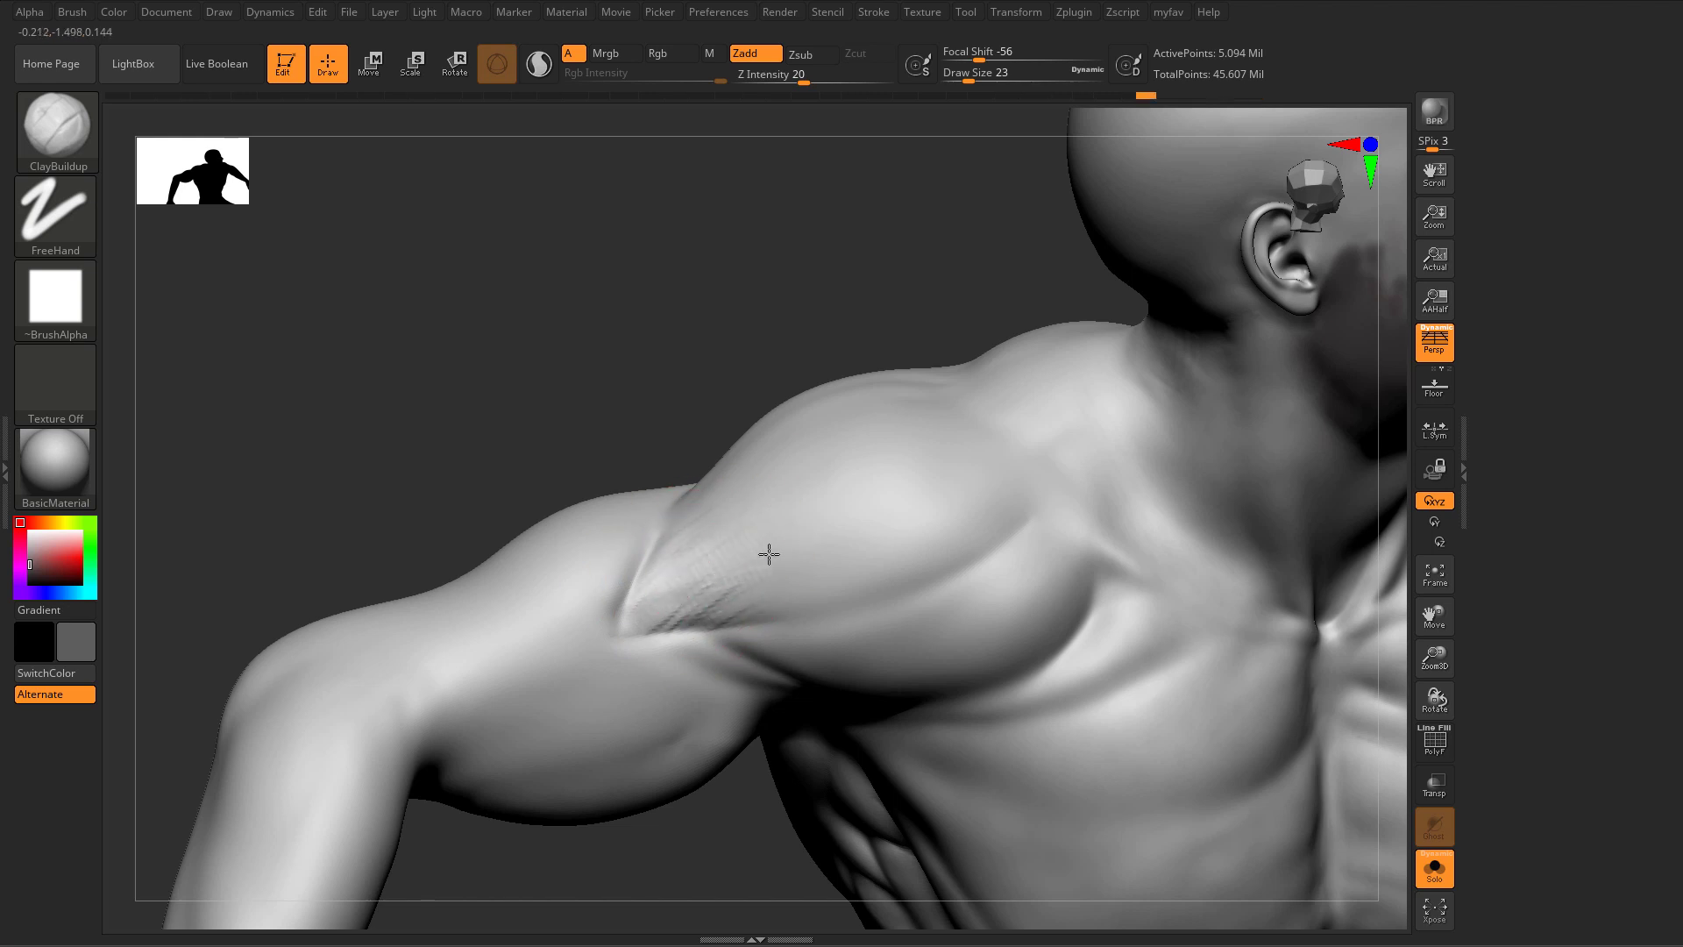
mouse_move(768, 554)
left_mouse_down()
mouse_move(668, 554)
mouse_move(734, 602)
left_mouse_up()
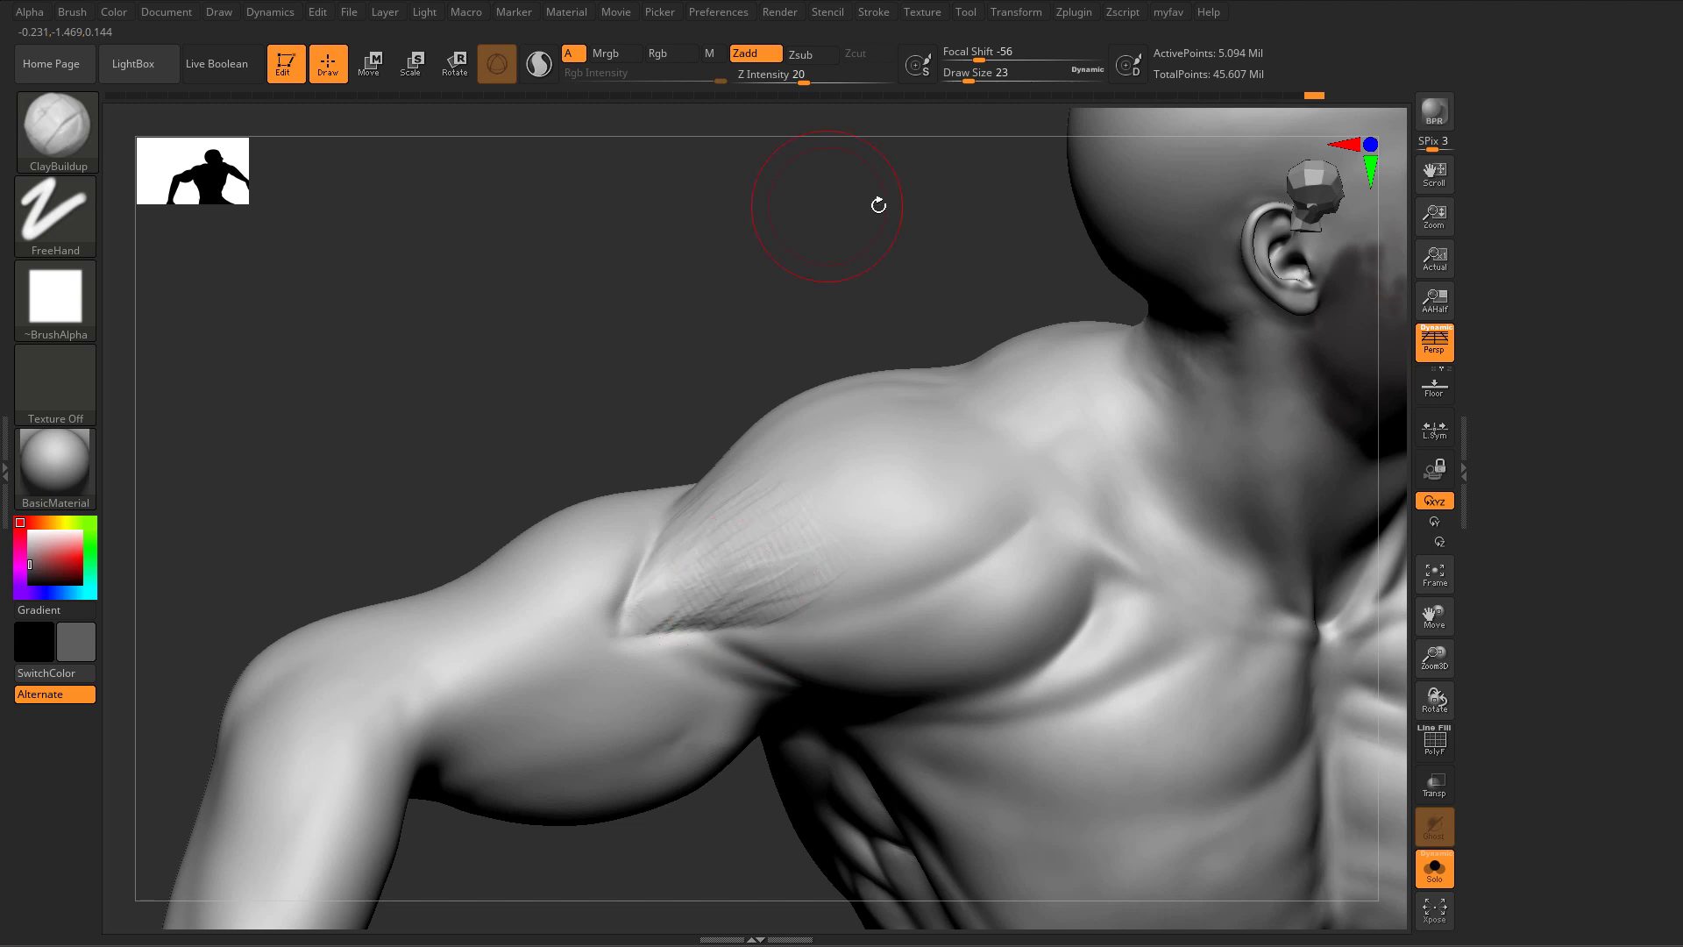
Step: Set the draw size to 20 and smooth the clay strokes and creases around the right deltoid's insertion
key("s")
left_click_drag(682, 582, 672, 583)
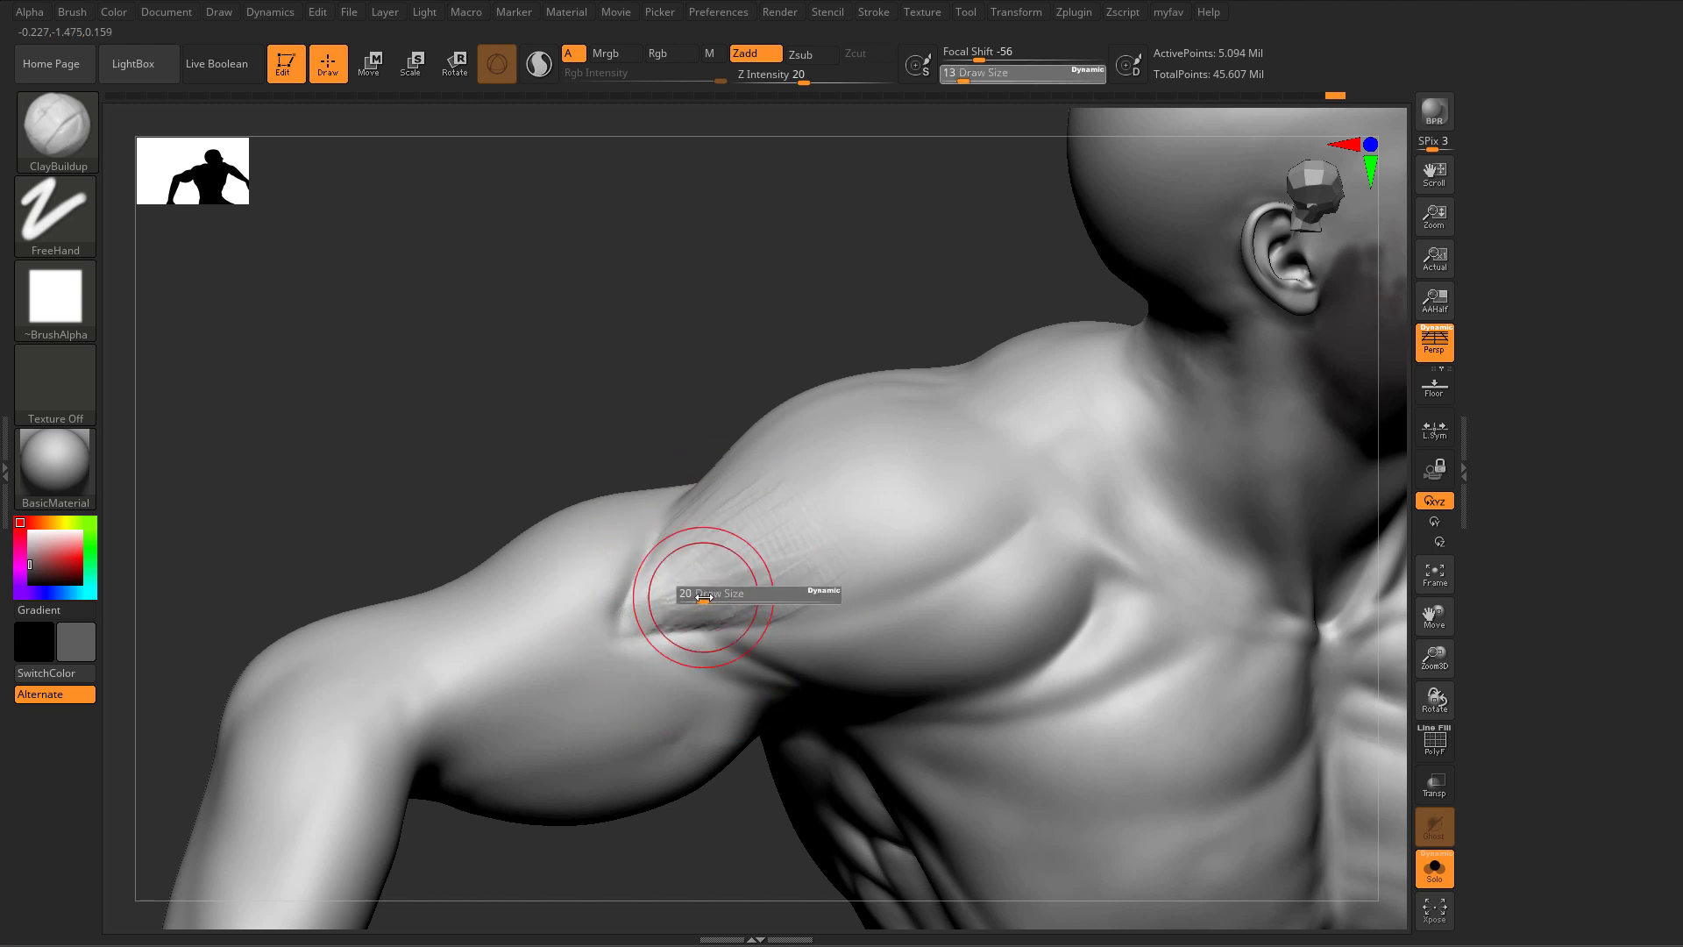
key("shift")
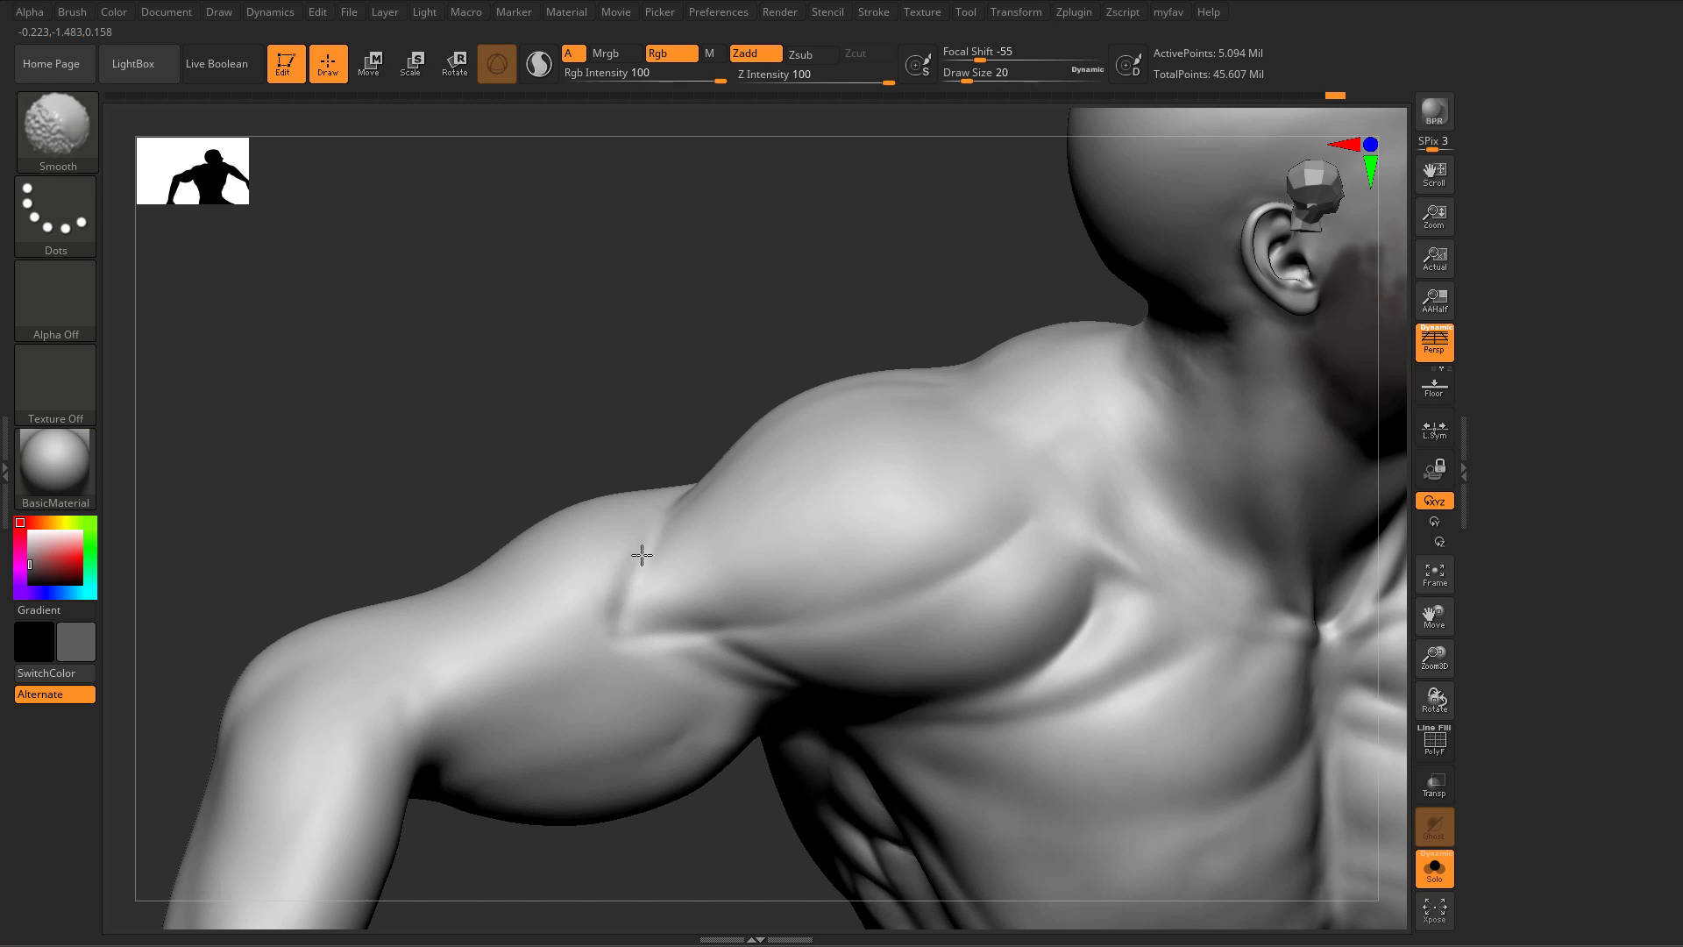
left_click_drag(726, 609, 713, 596, "shift")
key("ctrl+z")
left_click_drag(764, 666, 706, 669, "shift")
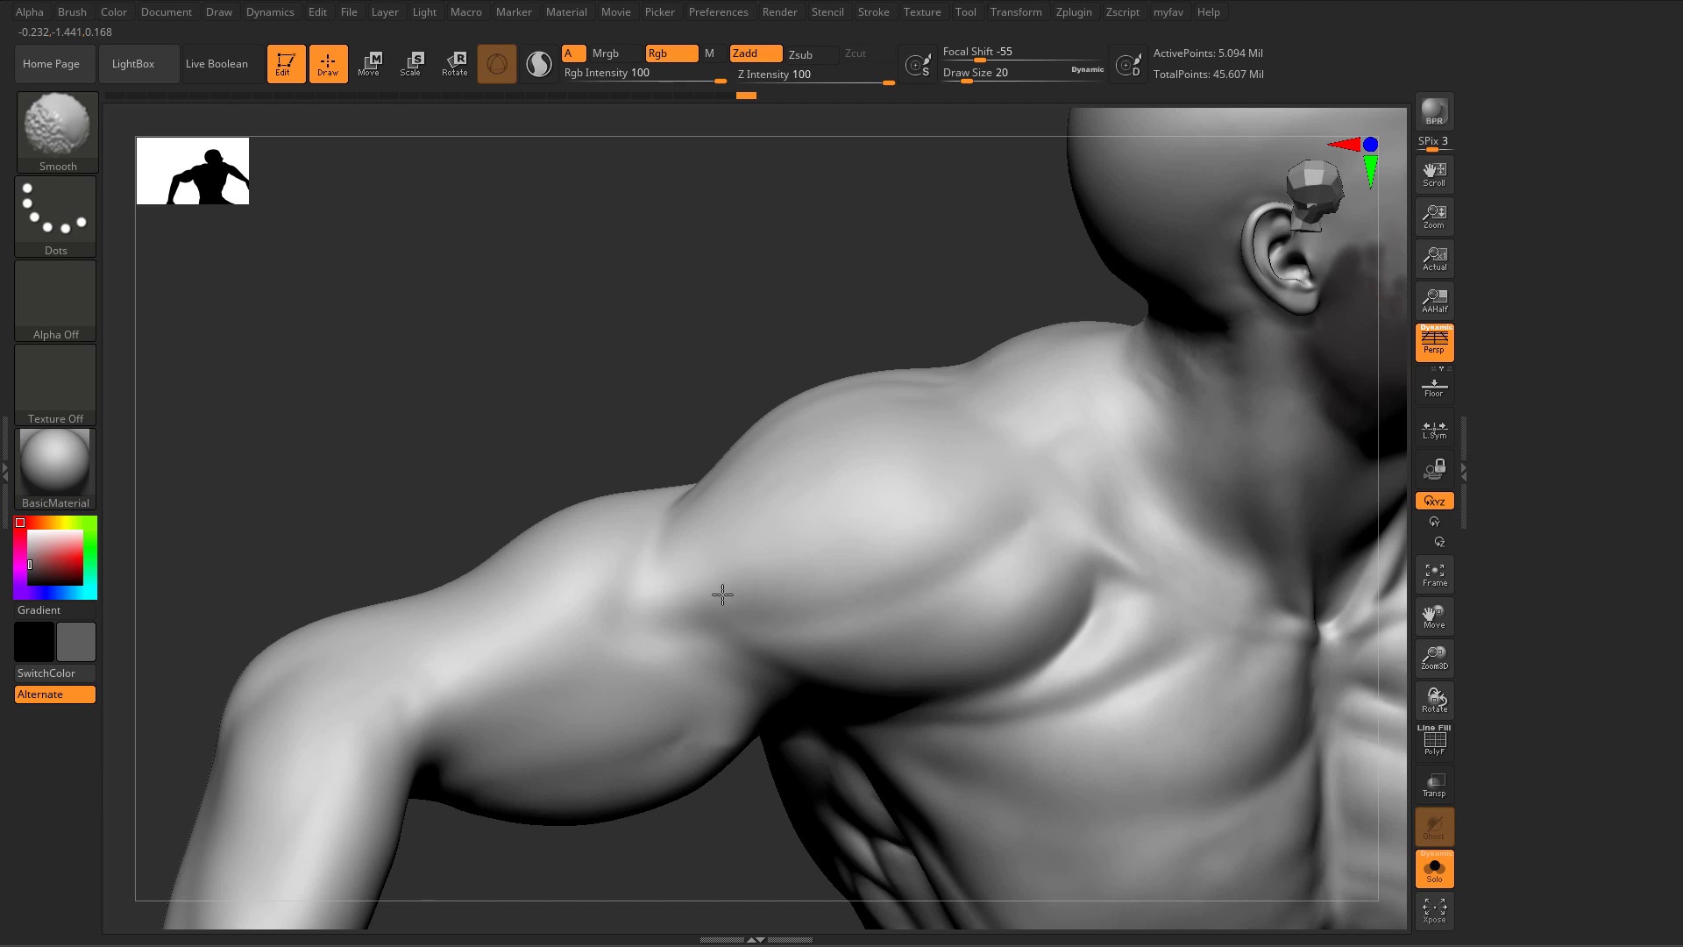
left_click_drag(877, 631, 868, 647, "shift")
Step: Reshape the underside of the right front deltoid with the Move brush at draw size 27
mouse_move(970, 613)
right_mouse_down("ctrl")
mouse_move(597, 436)
mouse_move(573, 508)
right_mouse_up("ctrl")
mouse_move(692, 575)
right_mouse_down()
mouse_move(750, 575)
mouse_move(601, 473)
mouse_move(582, 586)
mouse_move(991, 678)
mouse_move(988, 736)
right_mouse_up()
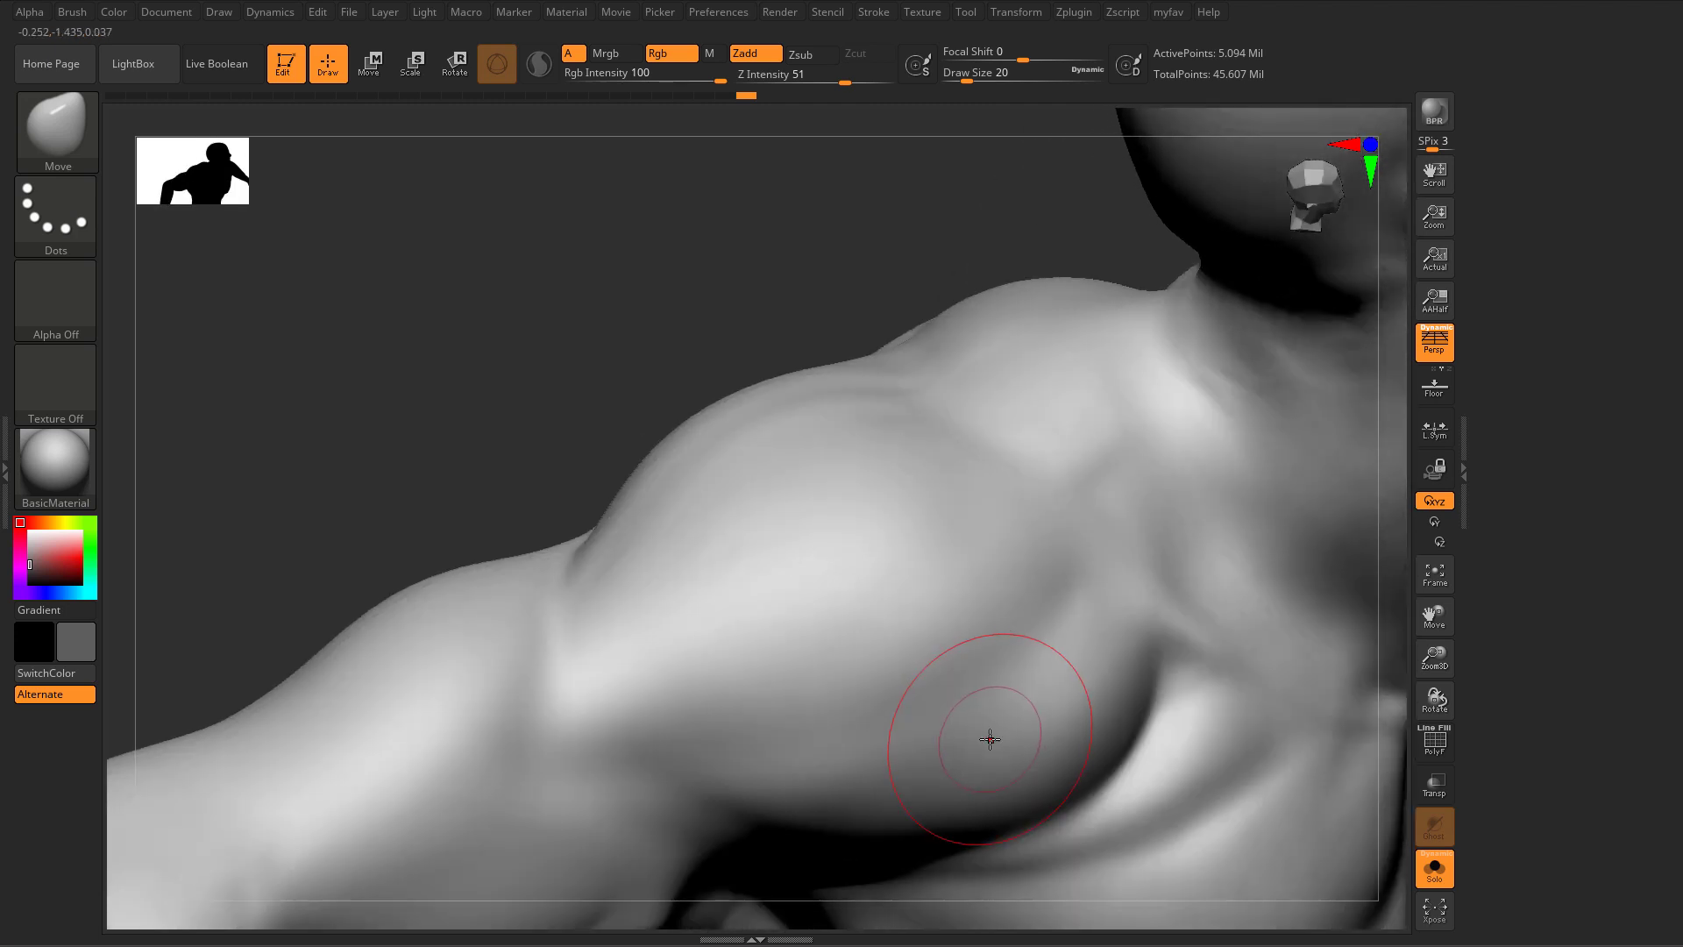
key("s")
left_click_drag(989, 738, 995, 739)
right_click_drag(996, 743, 1006, 846)
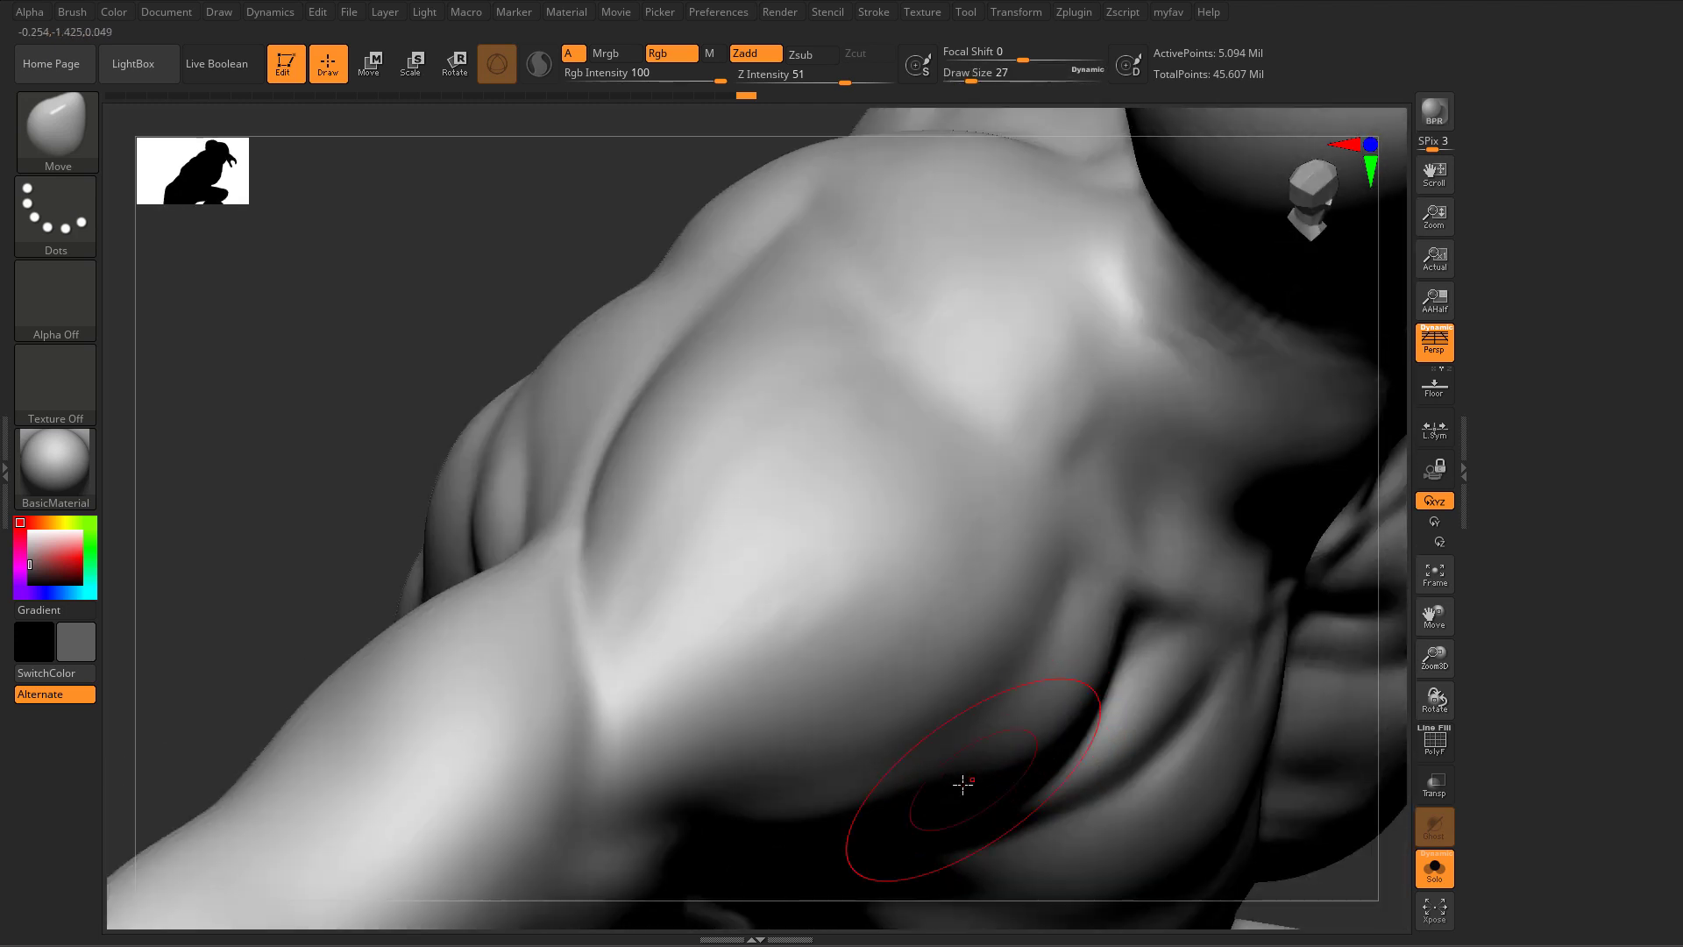
right_click_drag(1060, 755, 924, 769)
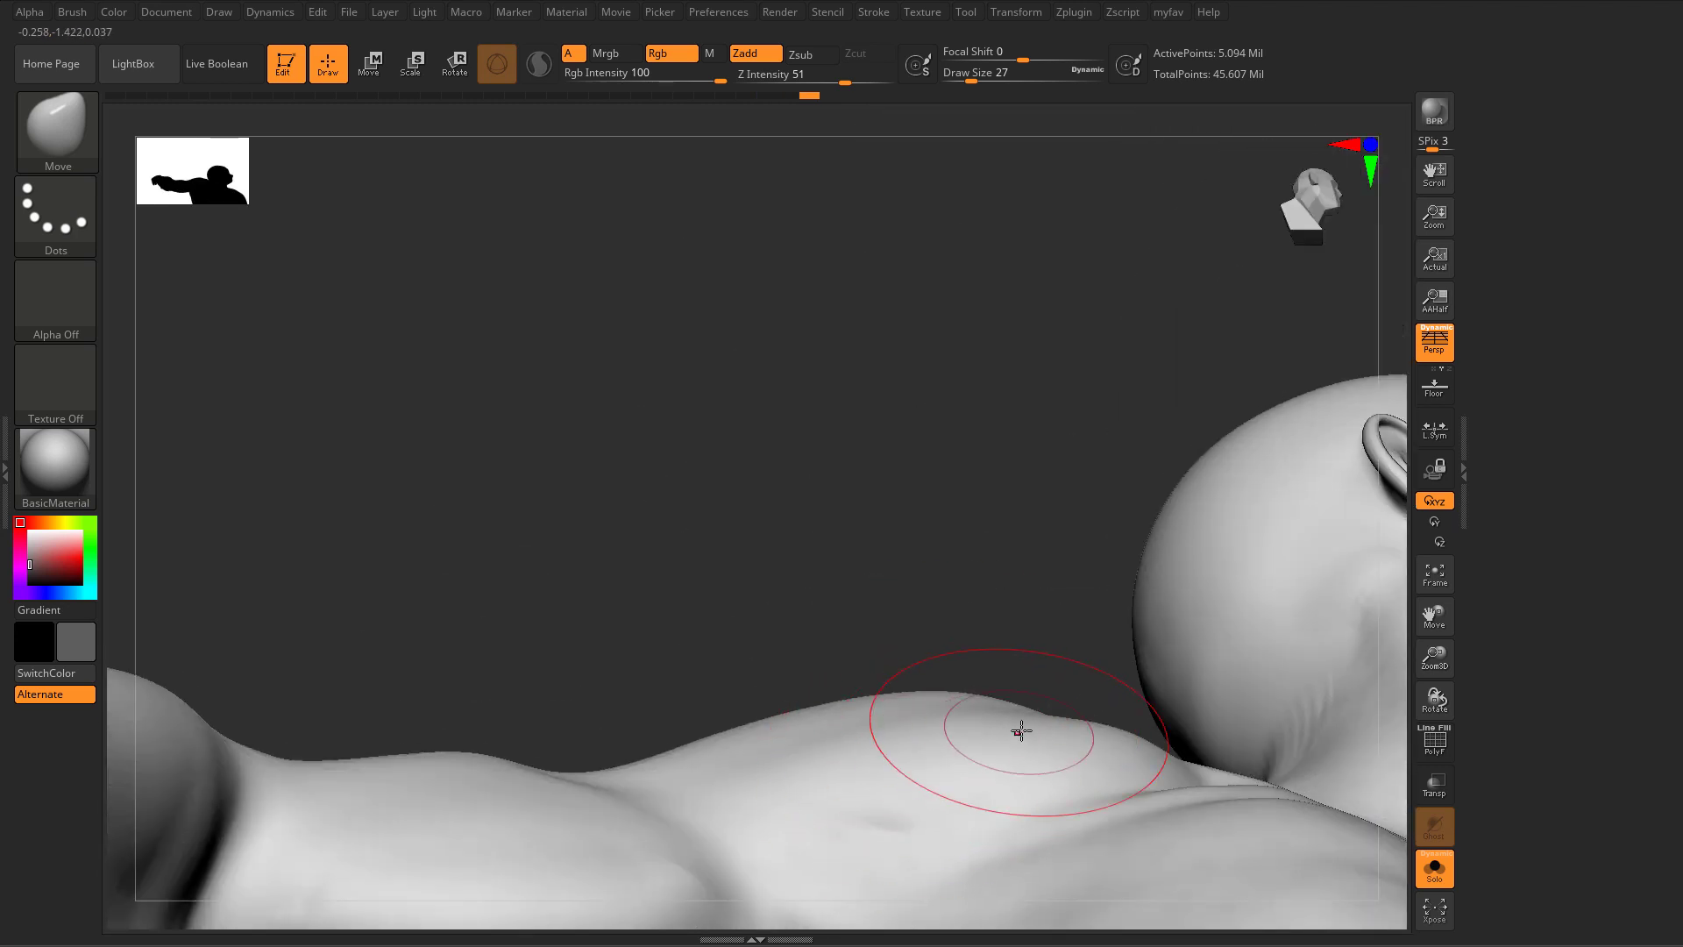
Step: Adjust the right shoulder's upper silhouette with the Move brush, enlarging the draw size to 33
key("s")
left_click_drag(1040, 739, 1024, 728)
mouse_move(1017, 741)
right_mouse_down()
mouse_move(996, 781)
mouse_move(977, 759)
right_mouse_up()
key("s")
left_click_drag(977, 759, 993, 759)
mouse_move(993, 759)
right_mouse_down()
mouse_move(1024, 729)
mouse_move(950, 658)
mouse_move(853, 795)
mouse_move(935, 665)
mouse_move(913, 661)
mouse_move(1003, 586)
mouse_move(623, 360)
mouse_move(684, 444)
mouse_move(953, 598)
mouse_move(860, 480)
mouse_move(355, 314)
mouse_move(161, 337)
mouse_move(398, 544)
mouse_move(237, 415)
mouse_move(287, 393)
mouse_move(233, 307)
right_mouse_up()
Step: Isolate a thin slice of the right shoulder using SelectRect with the Lasso stroke
key("shift")
key("ctrl+shift+z")
left_click(76, 217, "ctrl+shift")
left_click(410, 248)
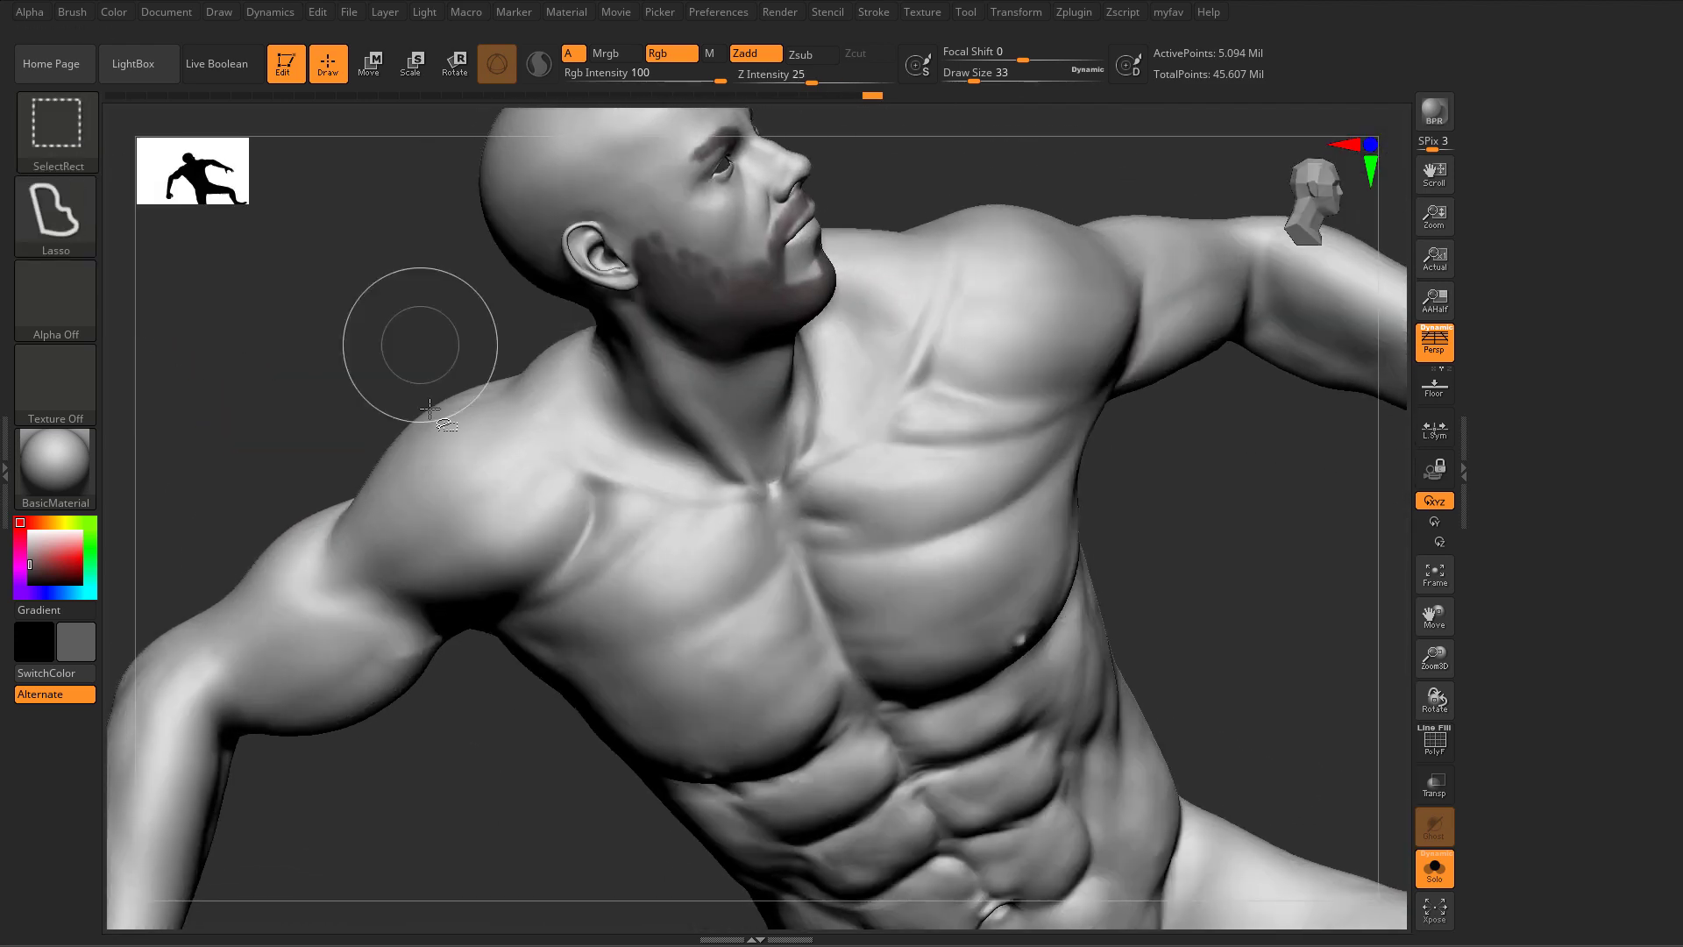
left_click_drag(394, 405, 485, 655, "ctrl+shift")
left_click_drag(464, 746, 485, 739, "ctrl+shift")
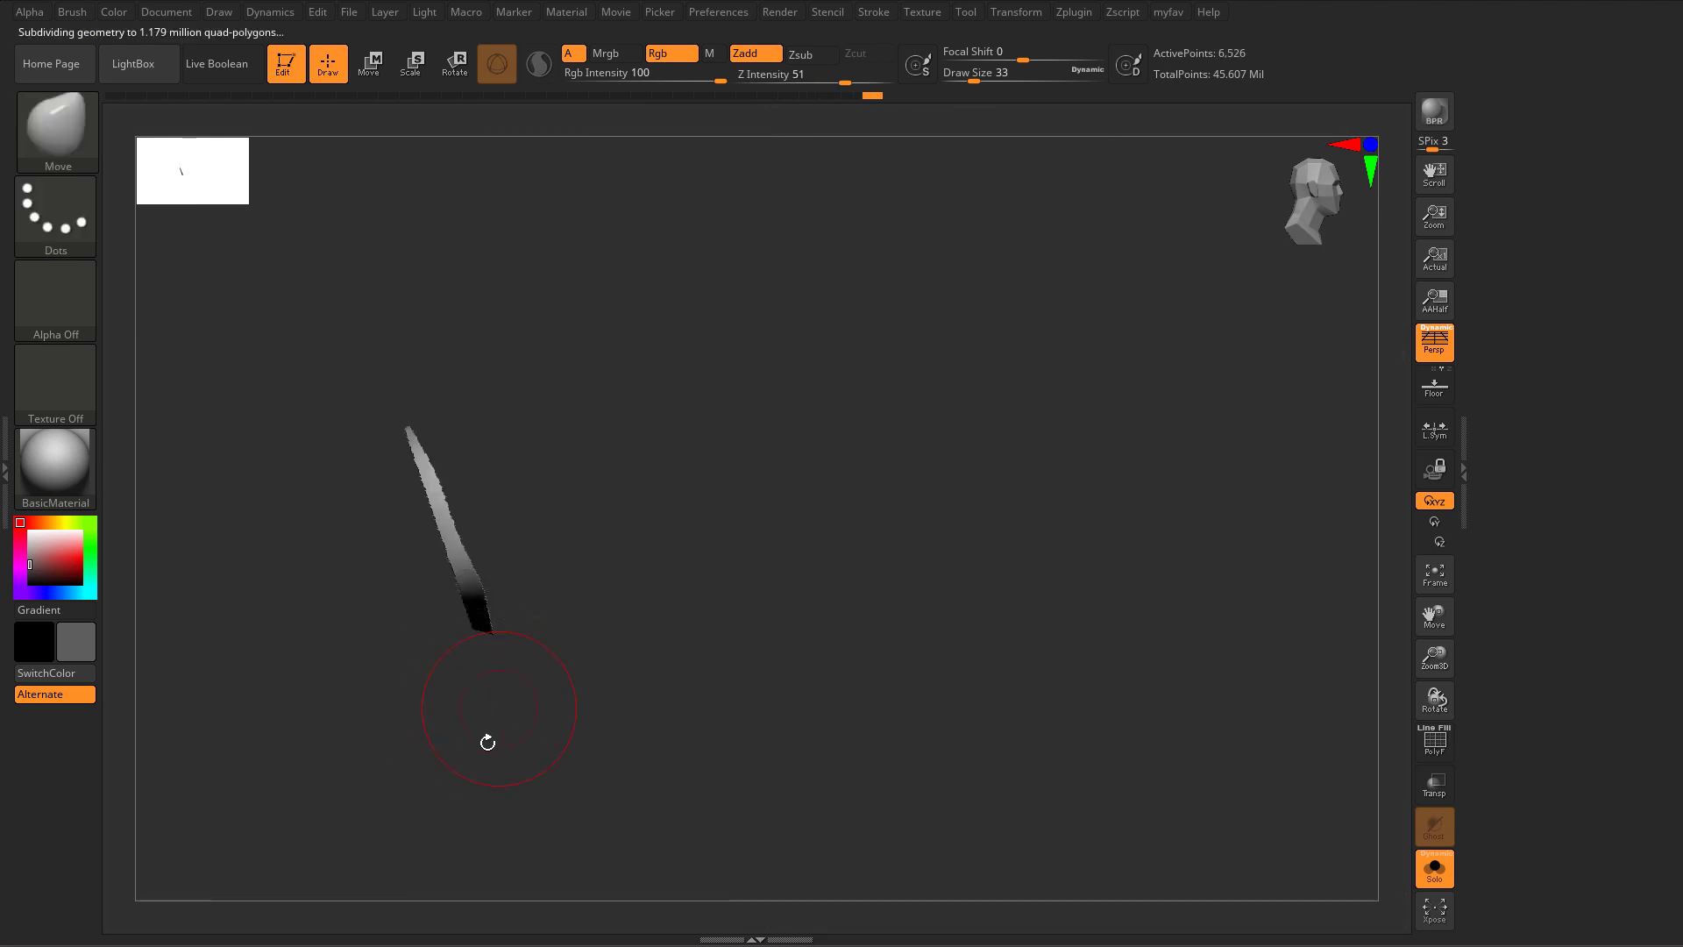
Step: Examine the shoulder slice's cross-section from the side and show the full figure again
mouse_move(484, 740)
right_mouse_down()
mouse_move(534, 699)
mouse_move(695, 680)
mouse_move(781, 616)
mouse_move(792, 549)
mouse_move(636, 481)
right_mouse_up()
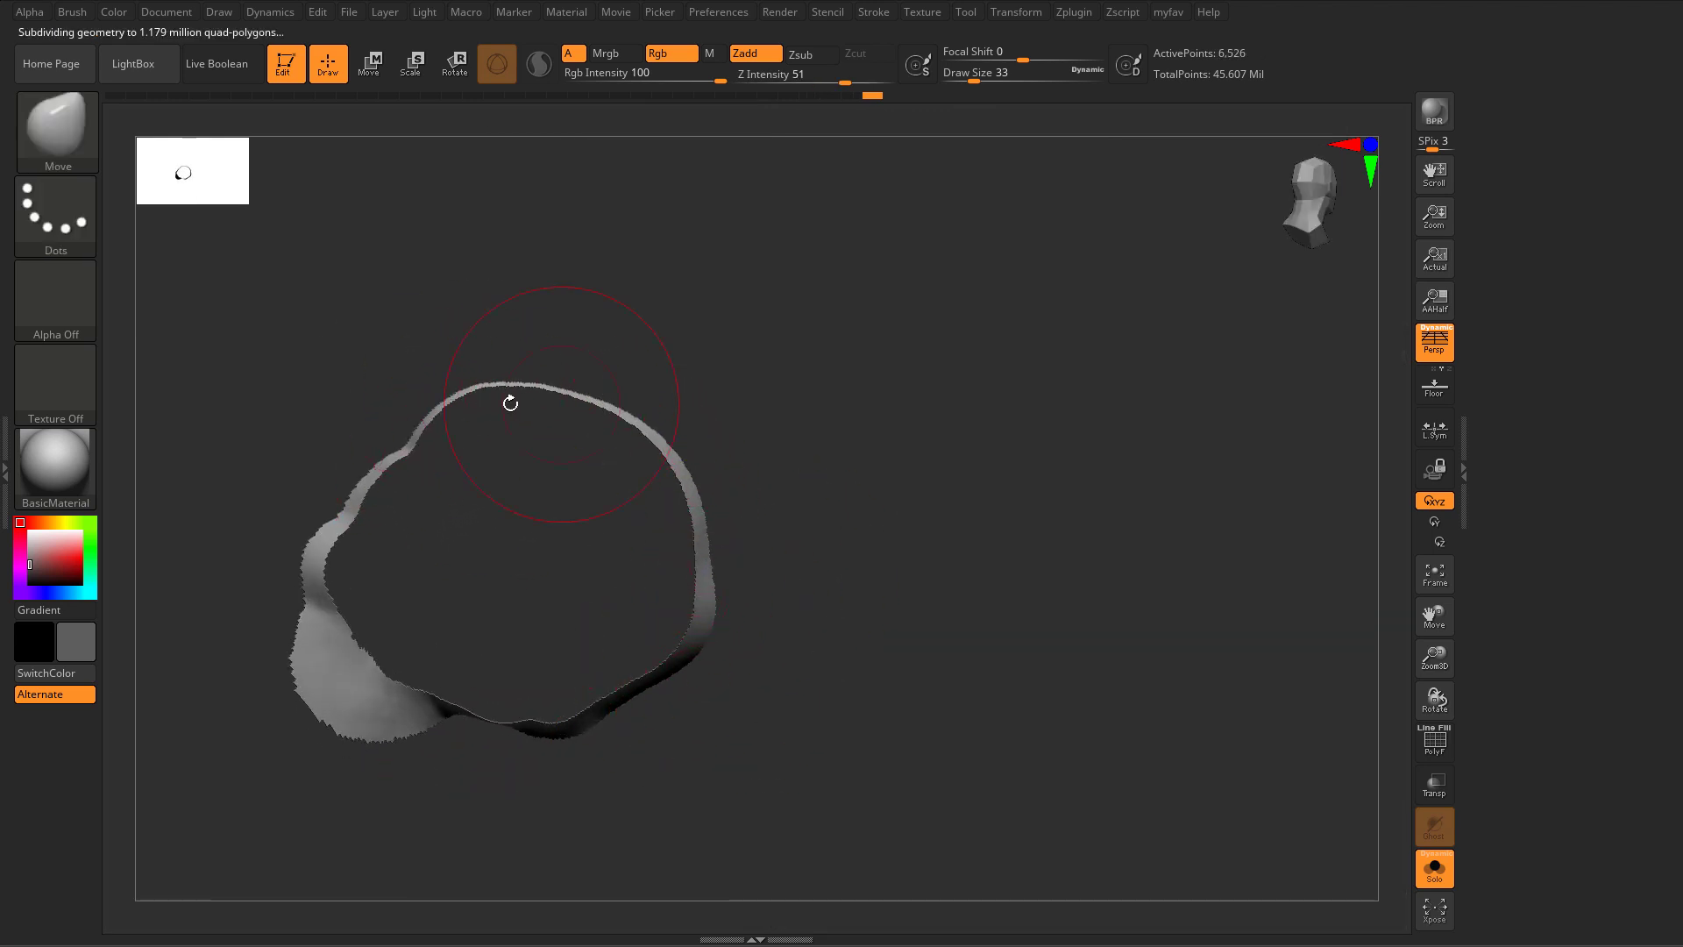
mouse_move(510, 403)
right_mouse_down()
mouse_move(430, 489)
mouse_move(388, 491)
right_mouse_up()
key("ctrl+shift")
left_click(465, 531, "ctrl+shift")
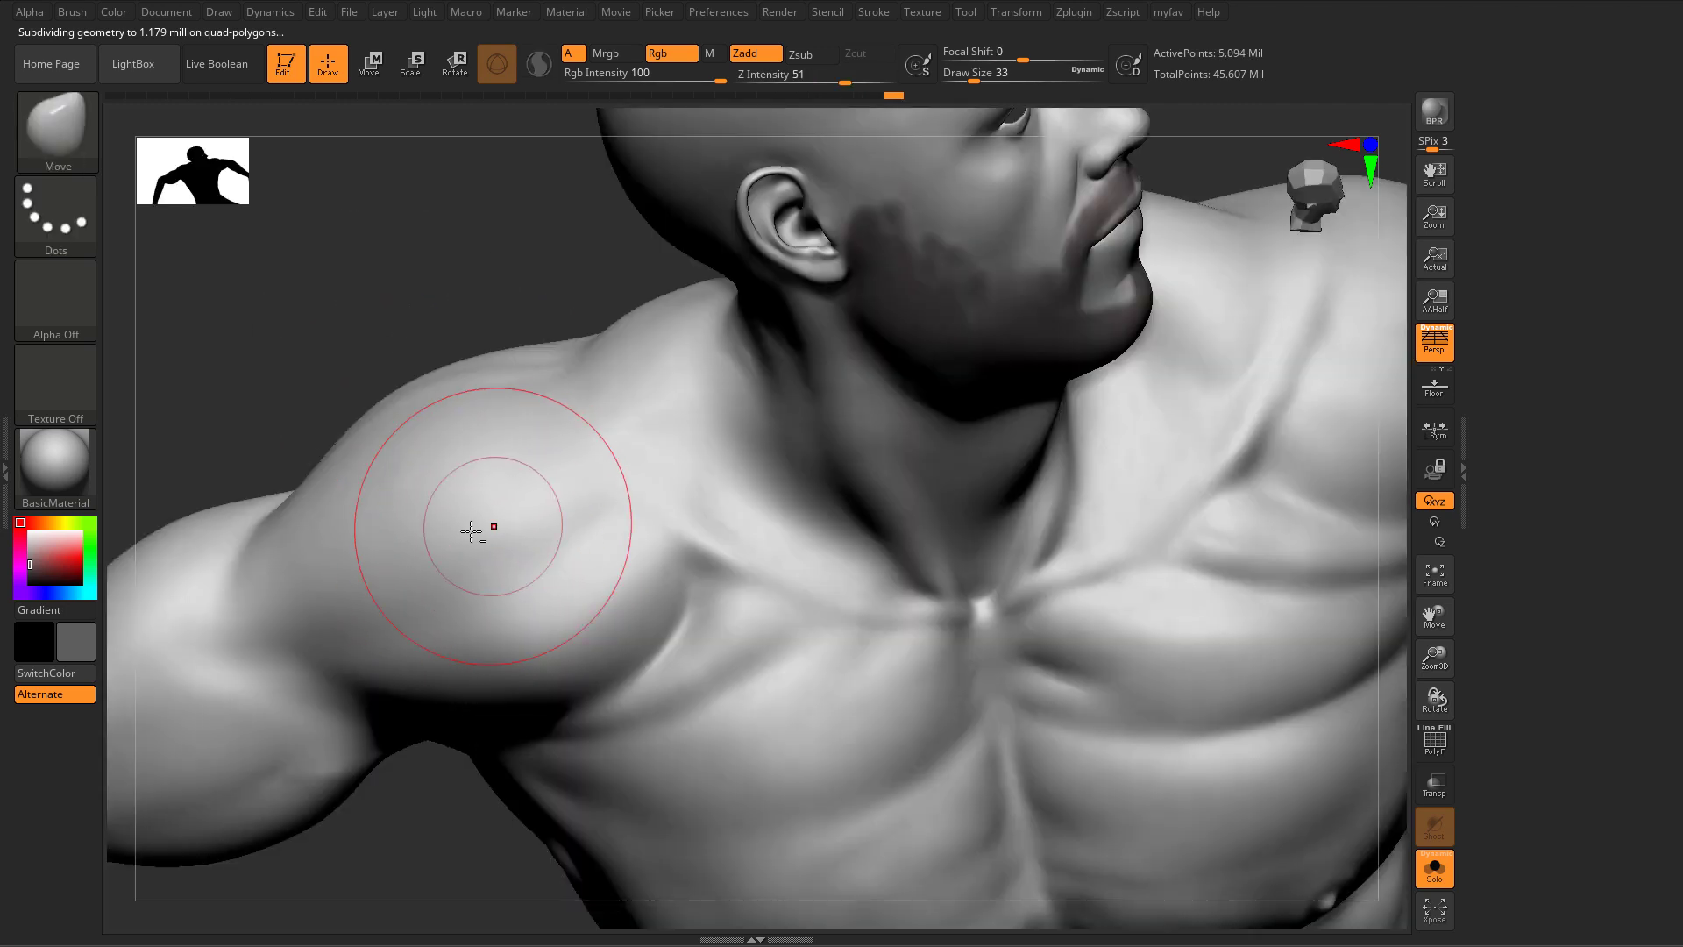
Step: Shape the top of the right deltoid with the Move brush at draw size 44
mouse_move(473, 526)
right_mouse_down()
mouse_move(601, 488)
mouse_move(545, 509)
mouse_move(523, 461)
mouse_move(481, 435)
right_mouse_up()
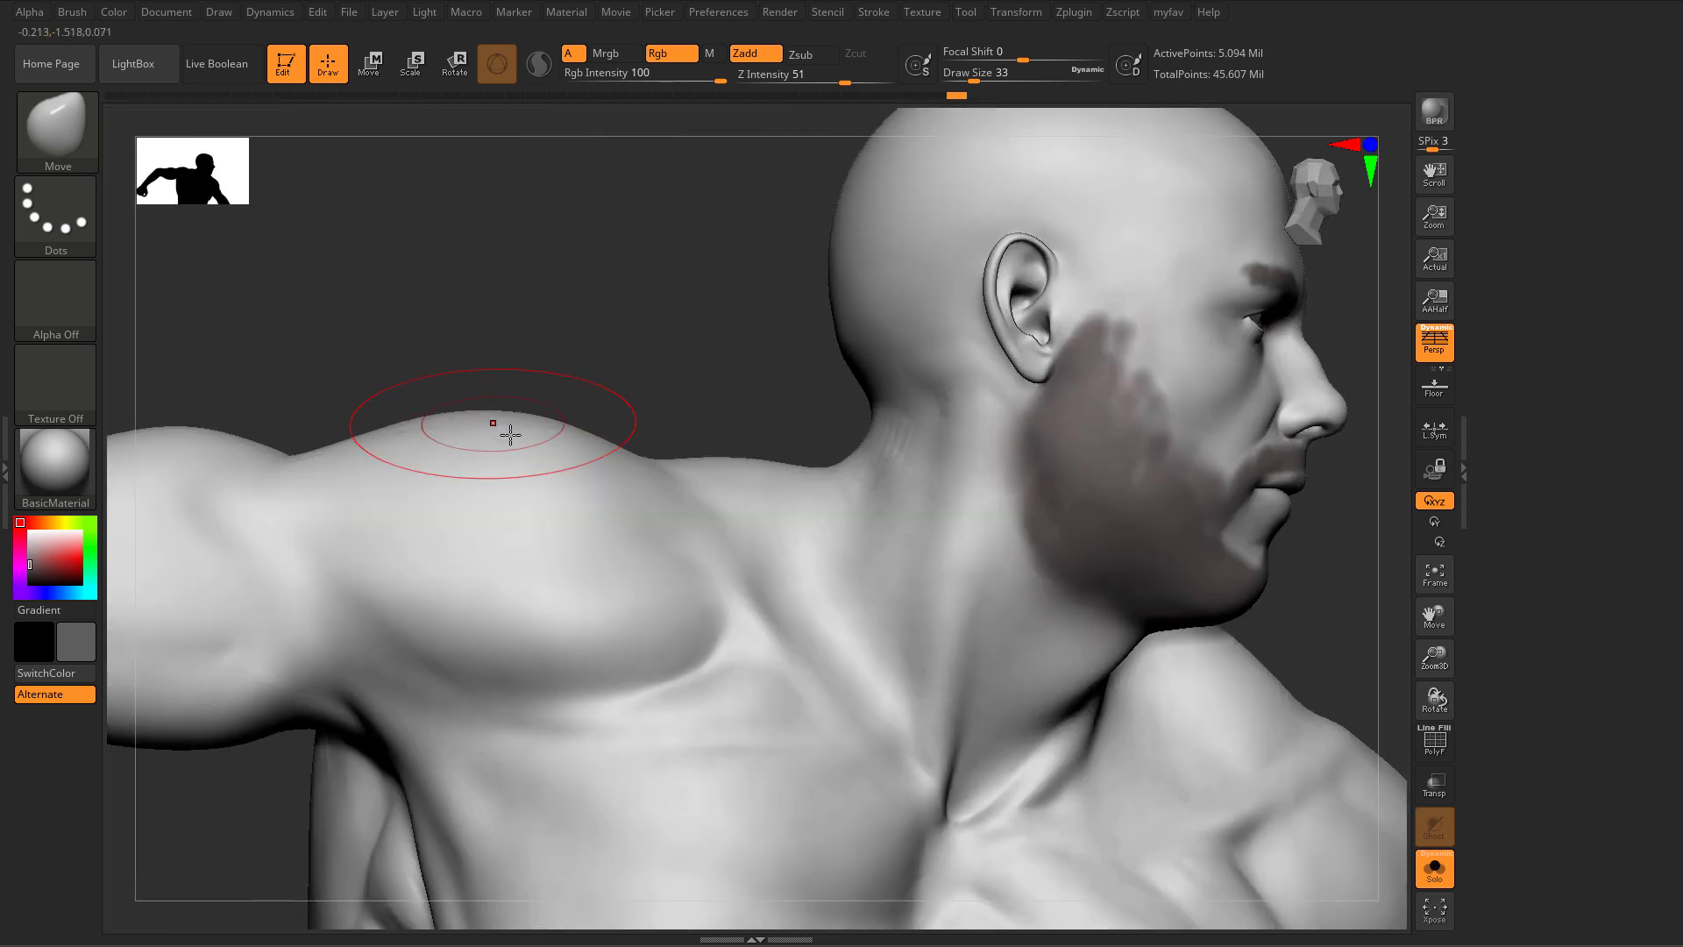
key("s")
left_click_drag(532, 466, 540, 464)
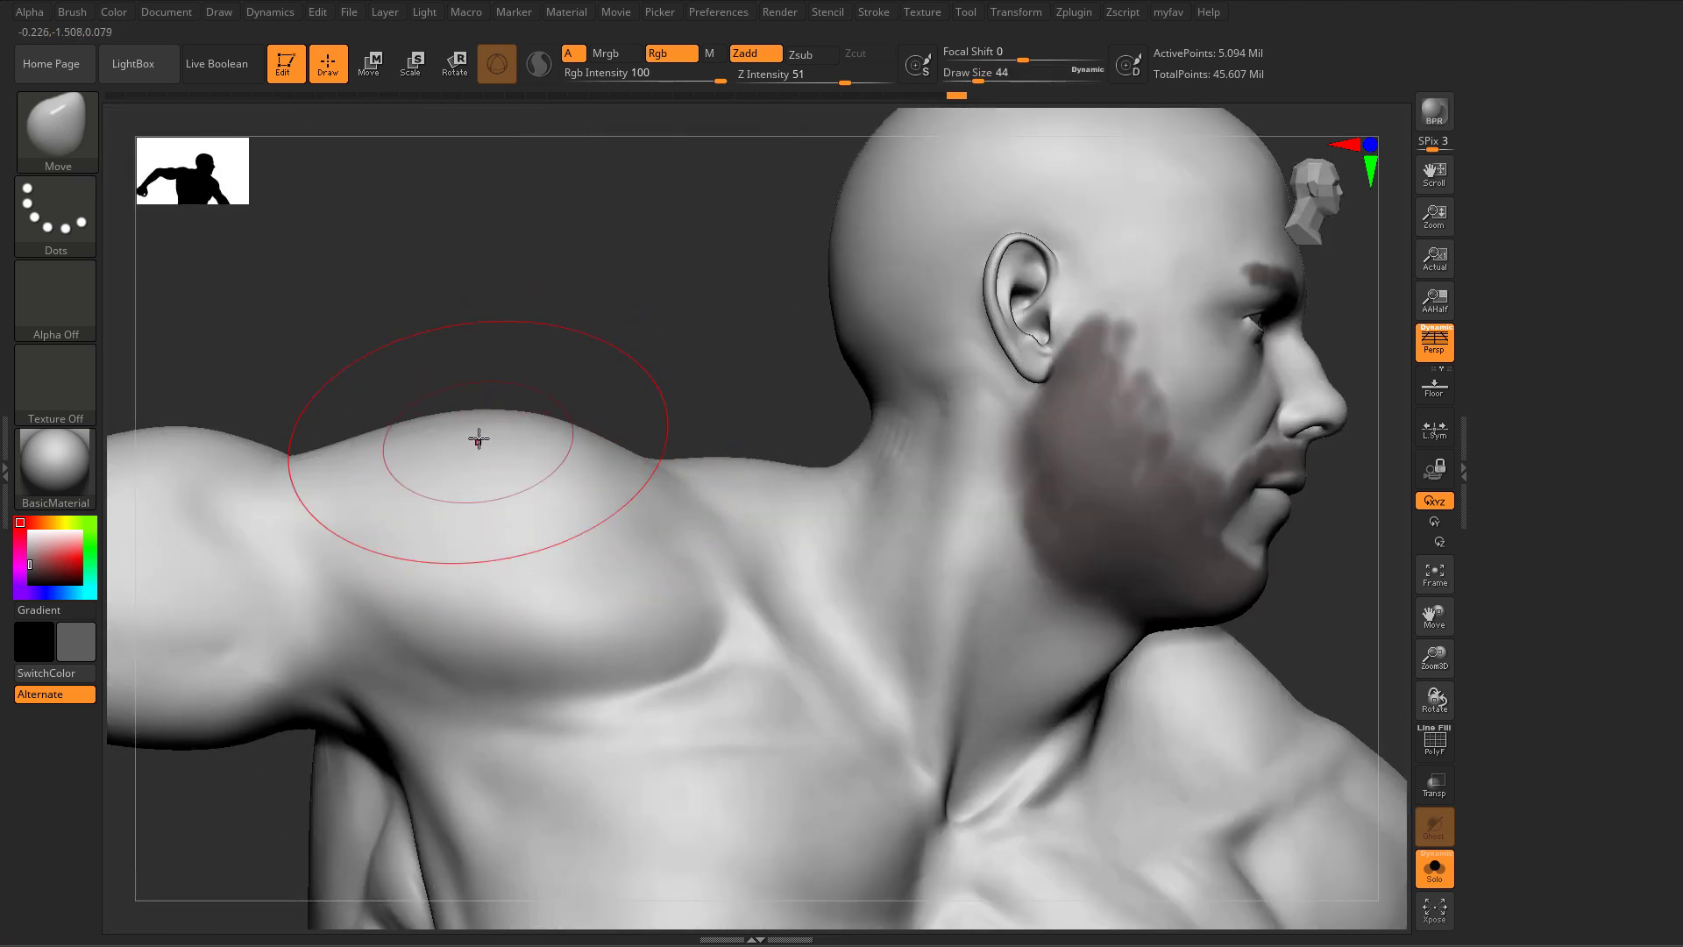
Step: Refine the right deltoid's top contour near the upper arm with the Move brush at draw size 25
right_click_drag(575, 444, 593, 457)
key("s")
left_click_drag(603, 464, 620, 461)
key("s")
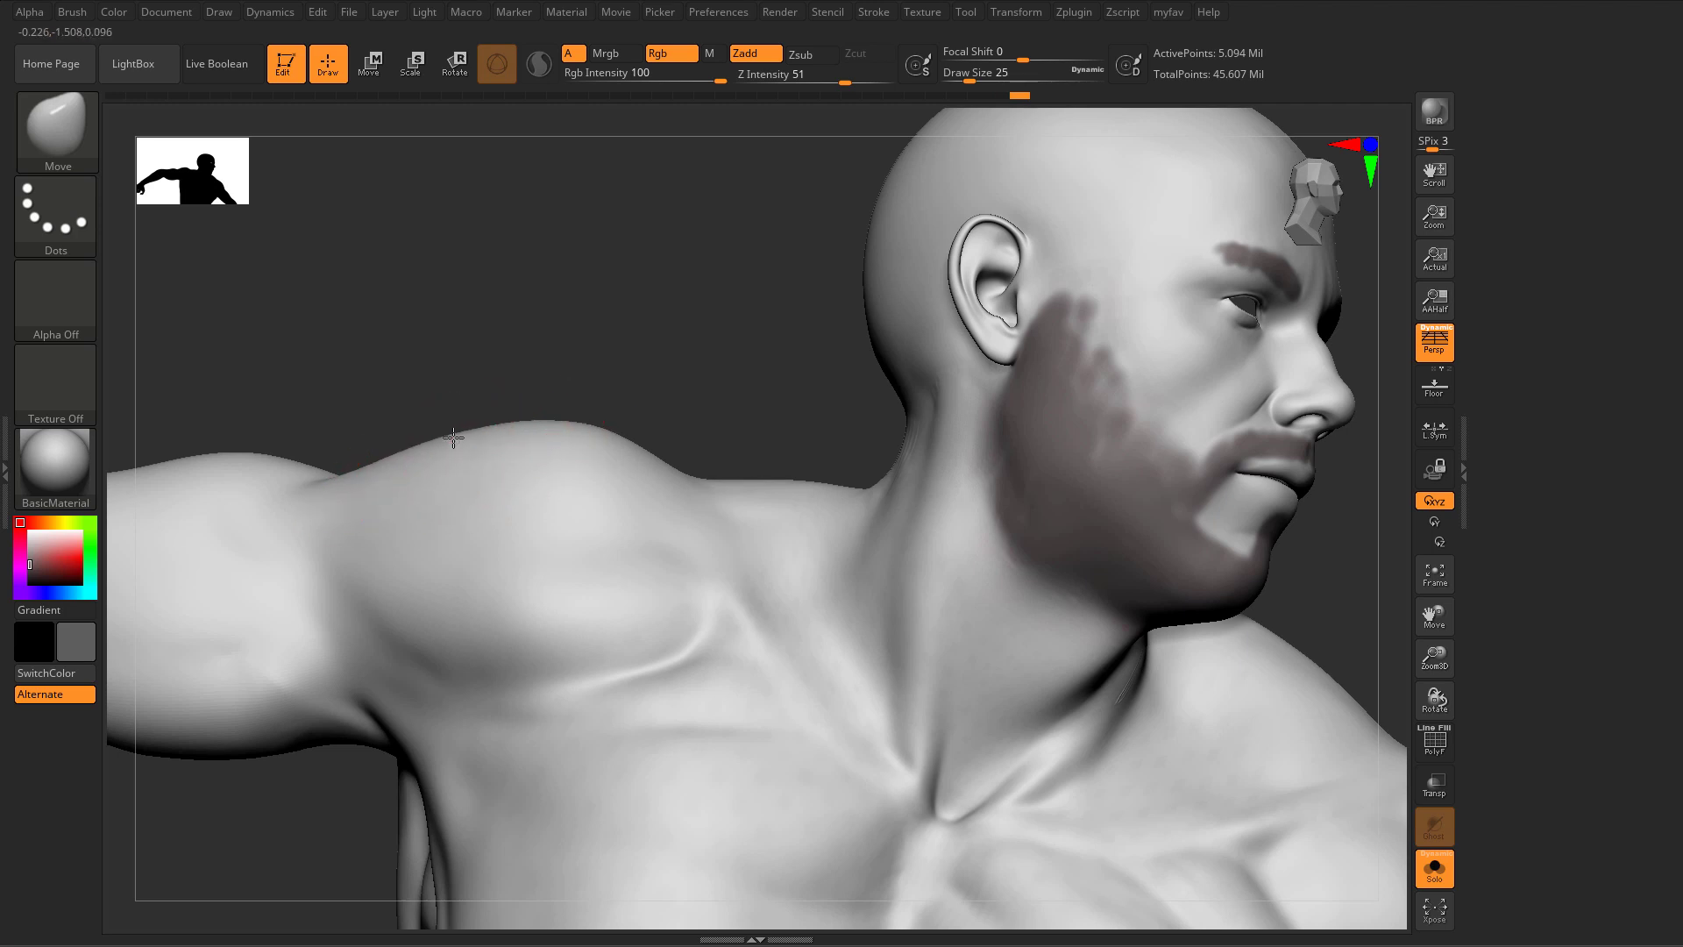
mouse_move(493, 453)
right_mouse_down()
mouse_move(564, 526)
mouse_move(481, 470)
mouse_move(511, 465)
mouse_move(506, 451)
right_mouse_up()
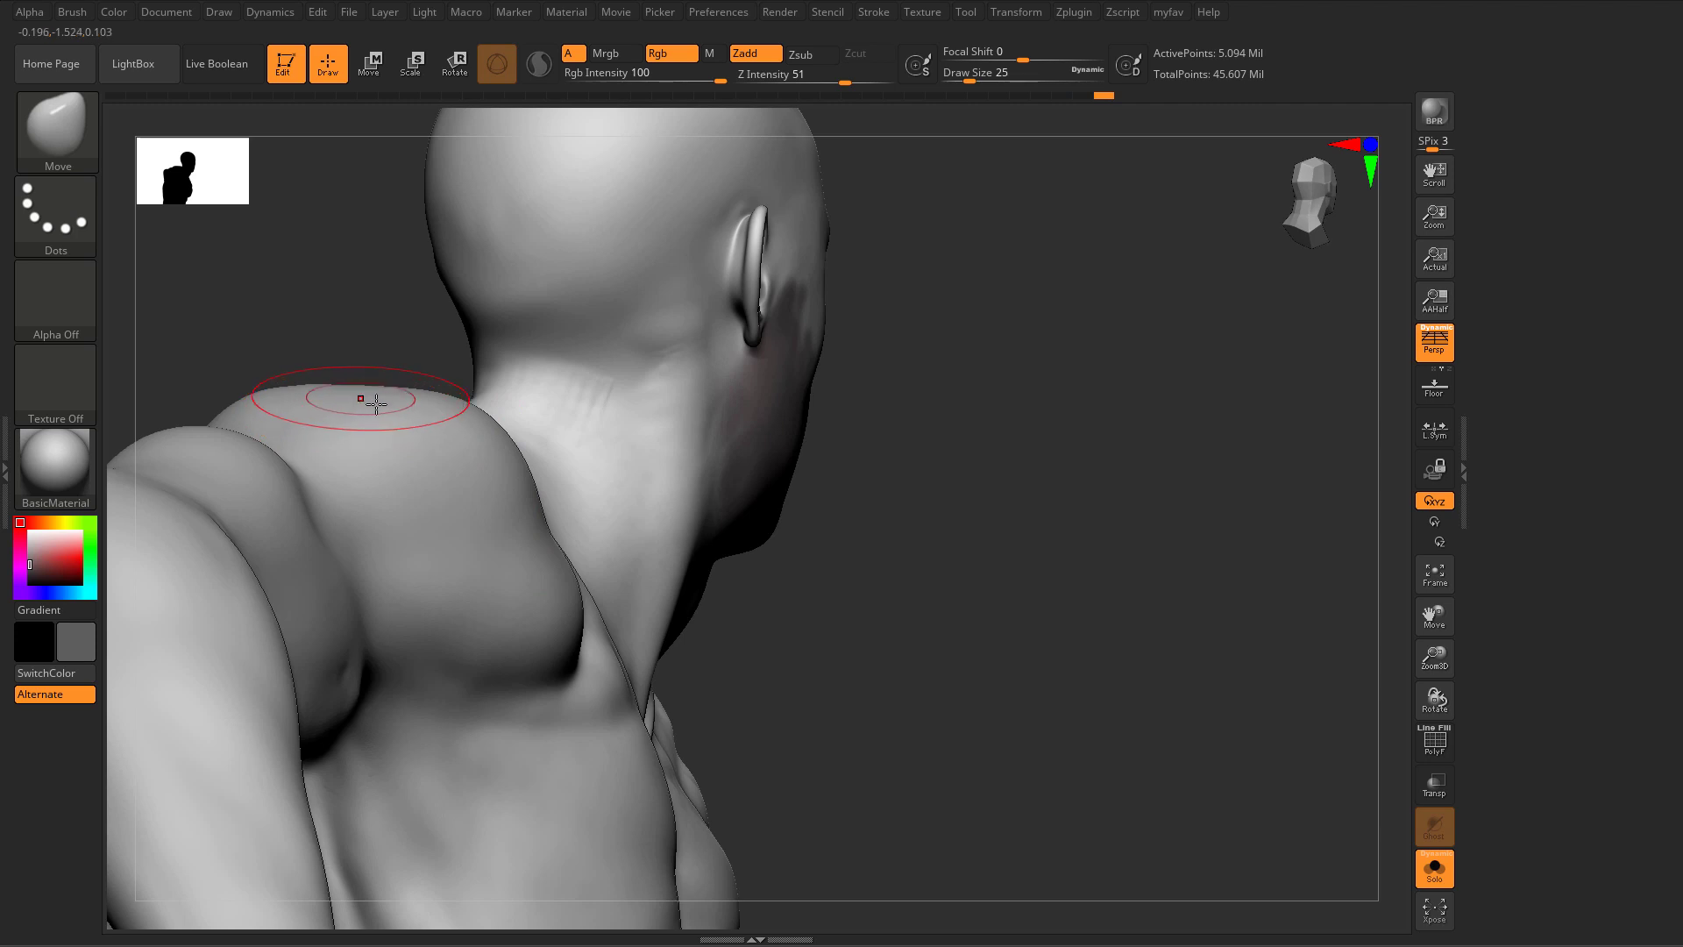
Step: Adjust the right deltoid's inner contour where it meets the trapezius and collarbone with the Move brush
mouse_move(467, 494)
right_mouse_down()
mouse_move(590, 507)
mouse_move(453, 502)
mouse_move(548, 396)
right_mouse_up()
left_click_drag(570, 431, 608, 503)
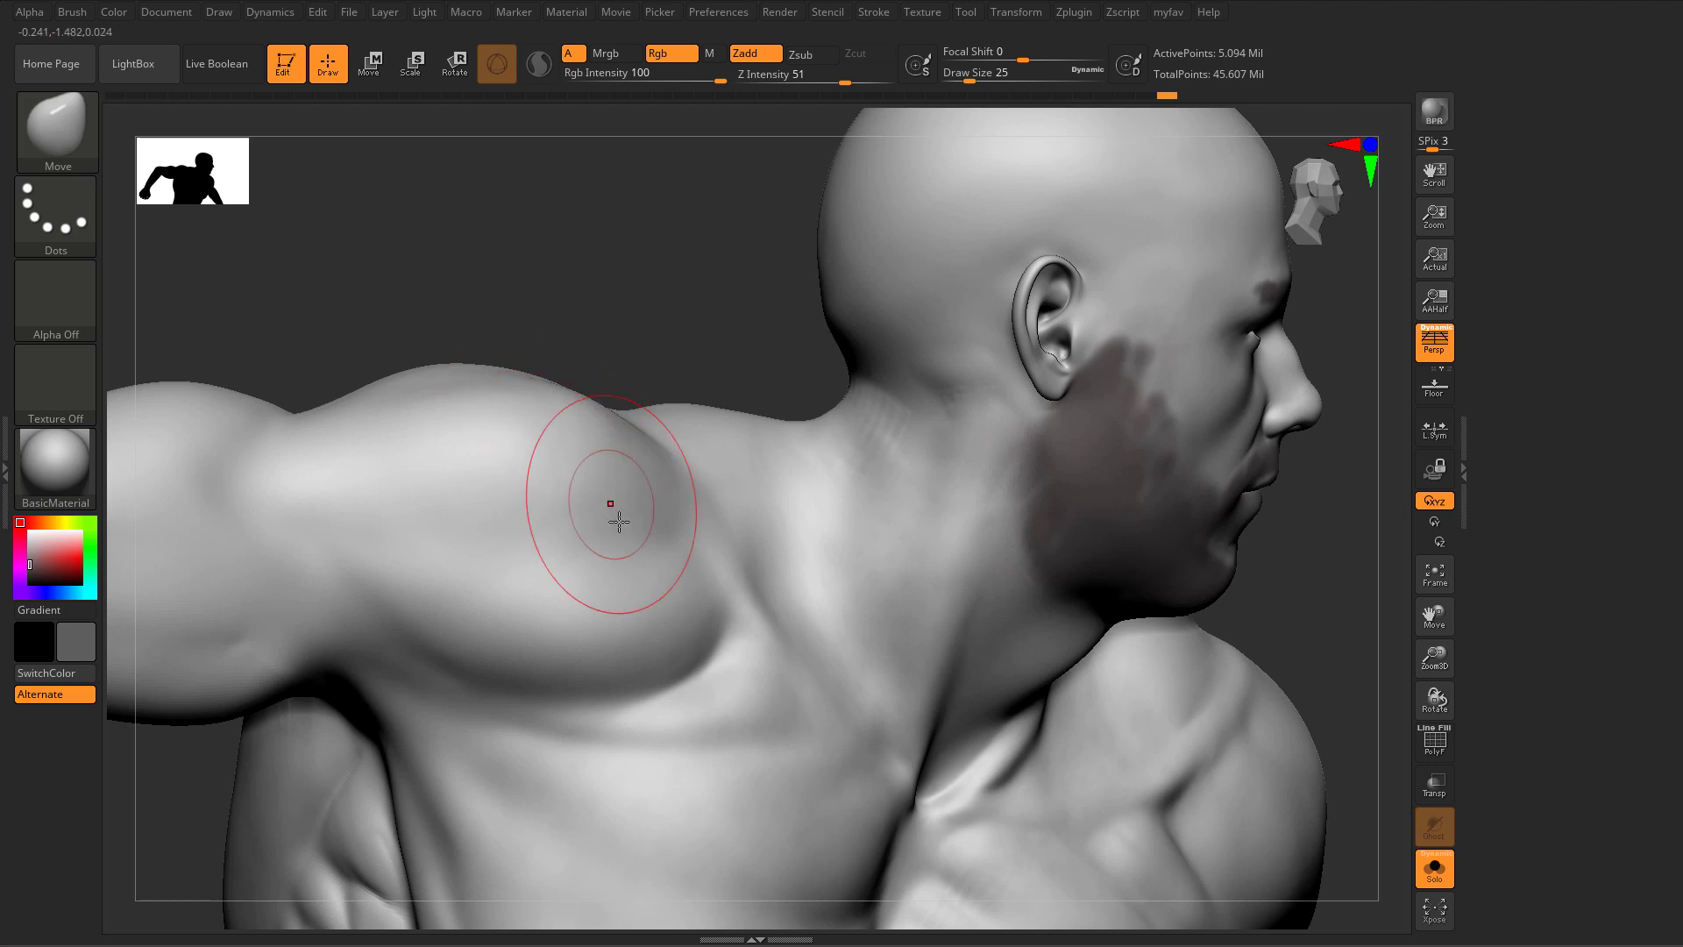
mouse_move(608, 503)
right_mouse_down("ctrl")
mouse_move(398, 308)
mouse_move(376, 376)
mouse_move(448, 395)
mouse_move(485, 323)
mouse_move(544, 354)
mouse_move(586, 455)
mouse_move(640, 463)
mouse_move(473, 447)
mouse_move(601, 403)
right_mouse_up("ctrl")
left_click_drag(614, 346, 616, 360)
right_click_drag(616, 361, 735, 344)
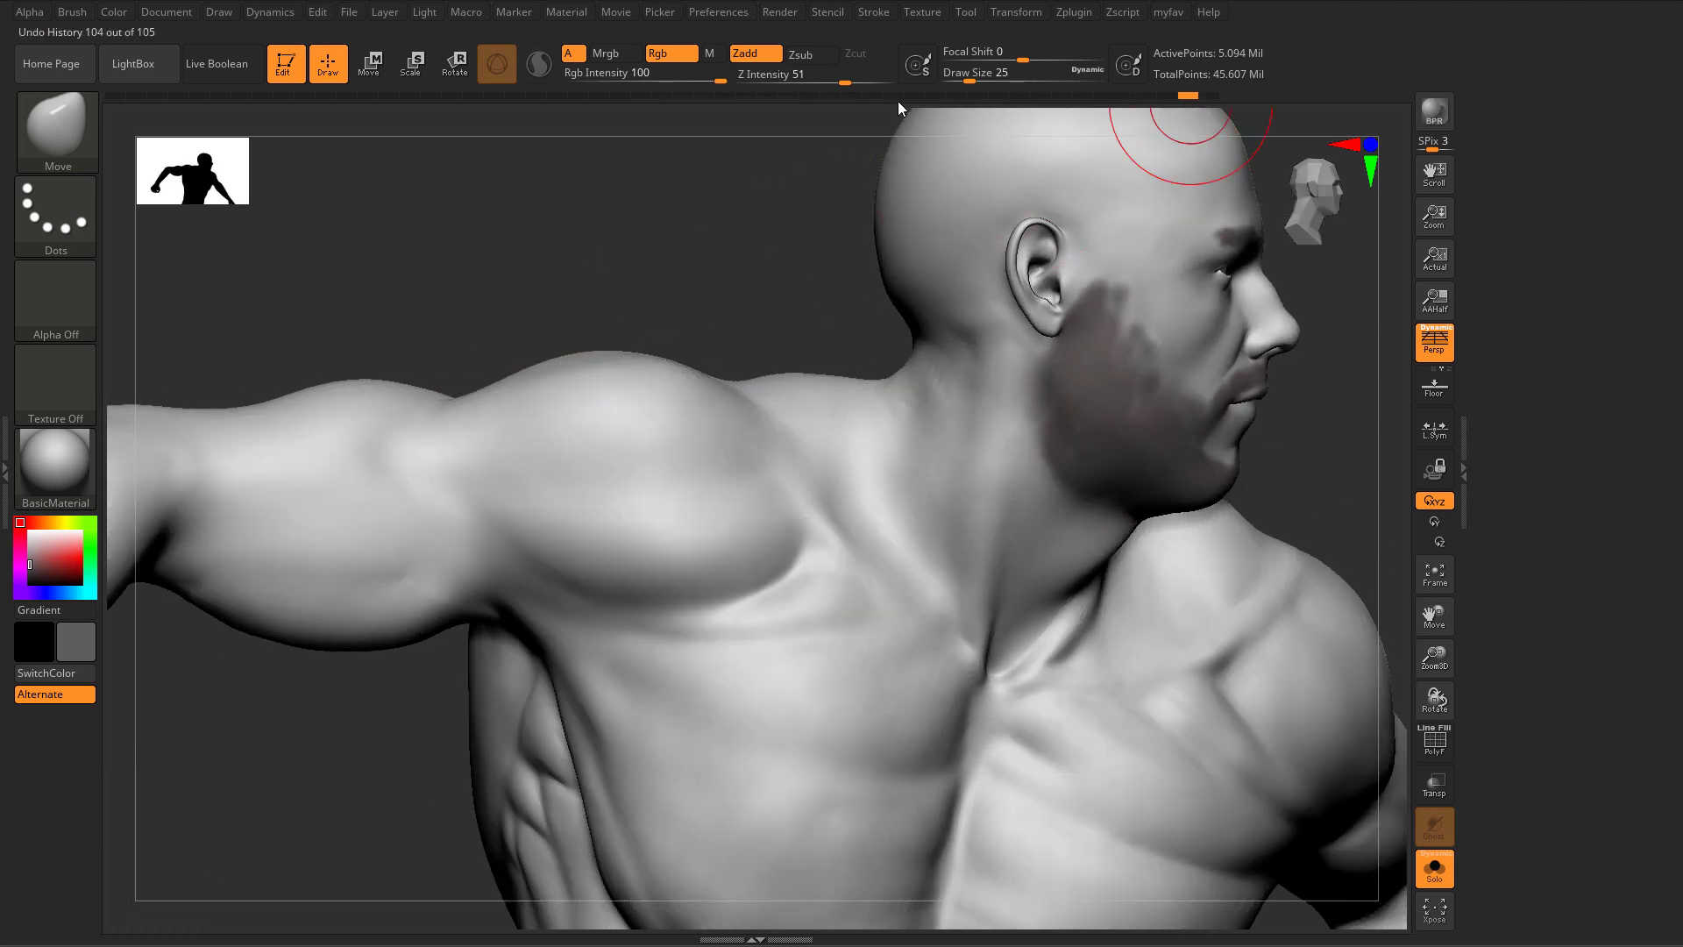
Step: Compare the right deltoid with an earlier undo-history state and return to the latest edit
left_click_drag(855, 98, 760, 99)
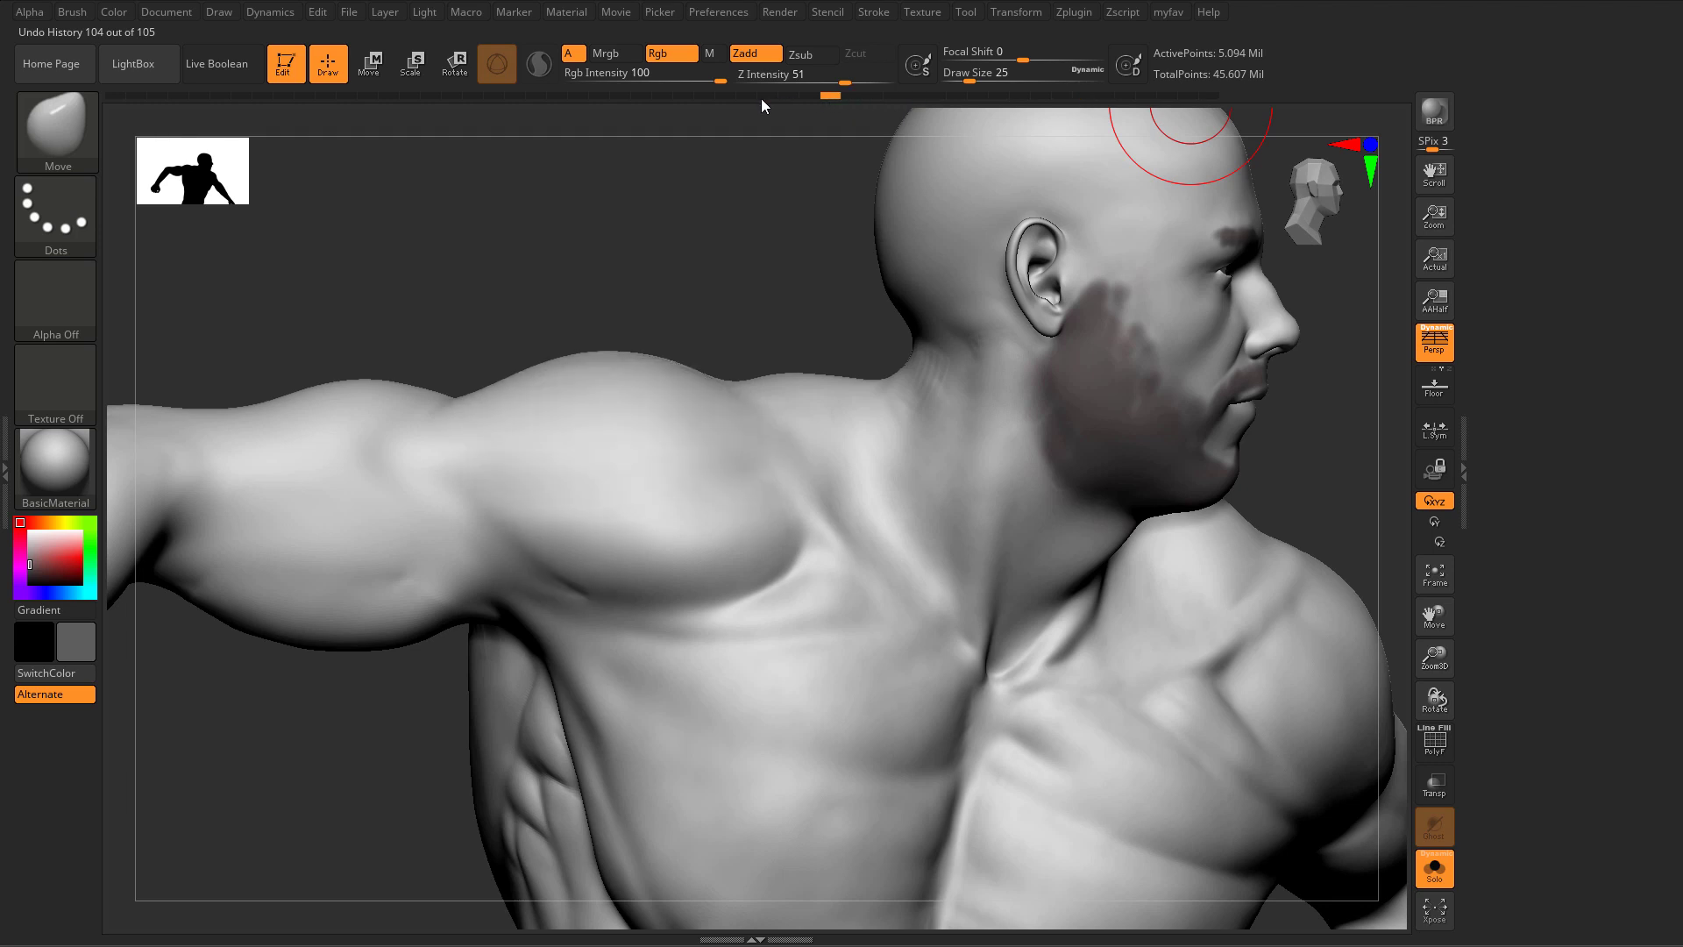
left_click(1207, 97)
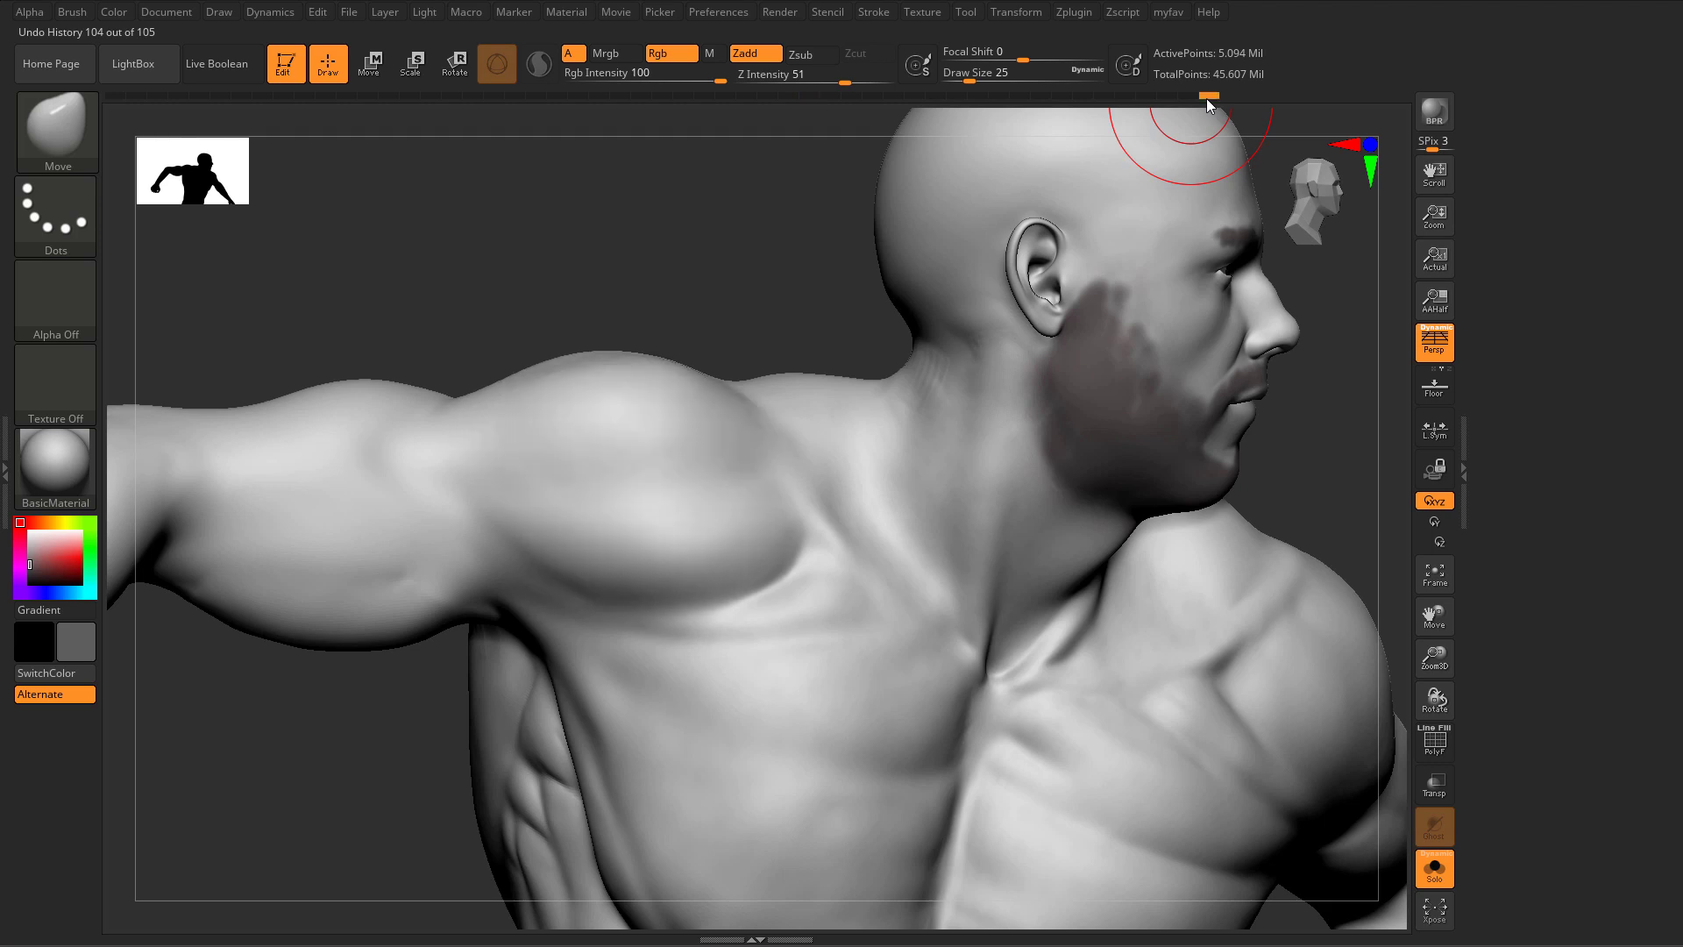
Step: Build up the right deltoid's outer part, near where it inserts into the upper arm, with the ClayBuildup brush at draw size 25
right_click_drag(403, 429, 496, 448)
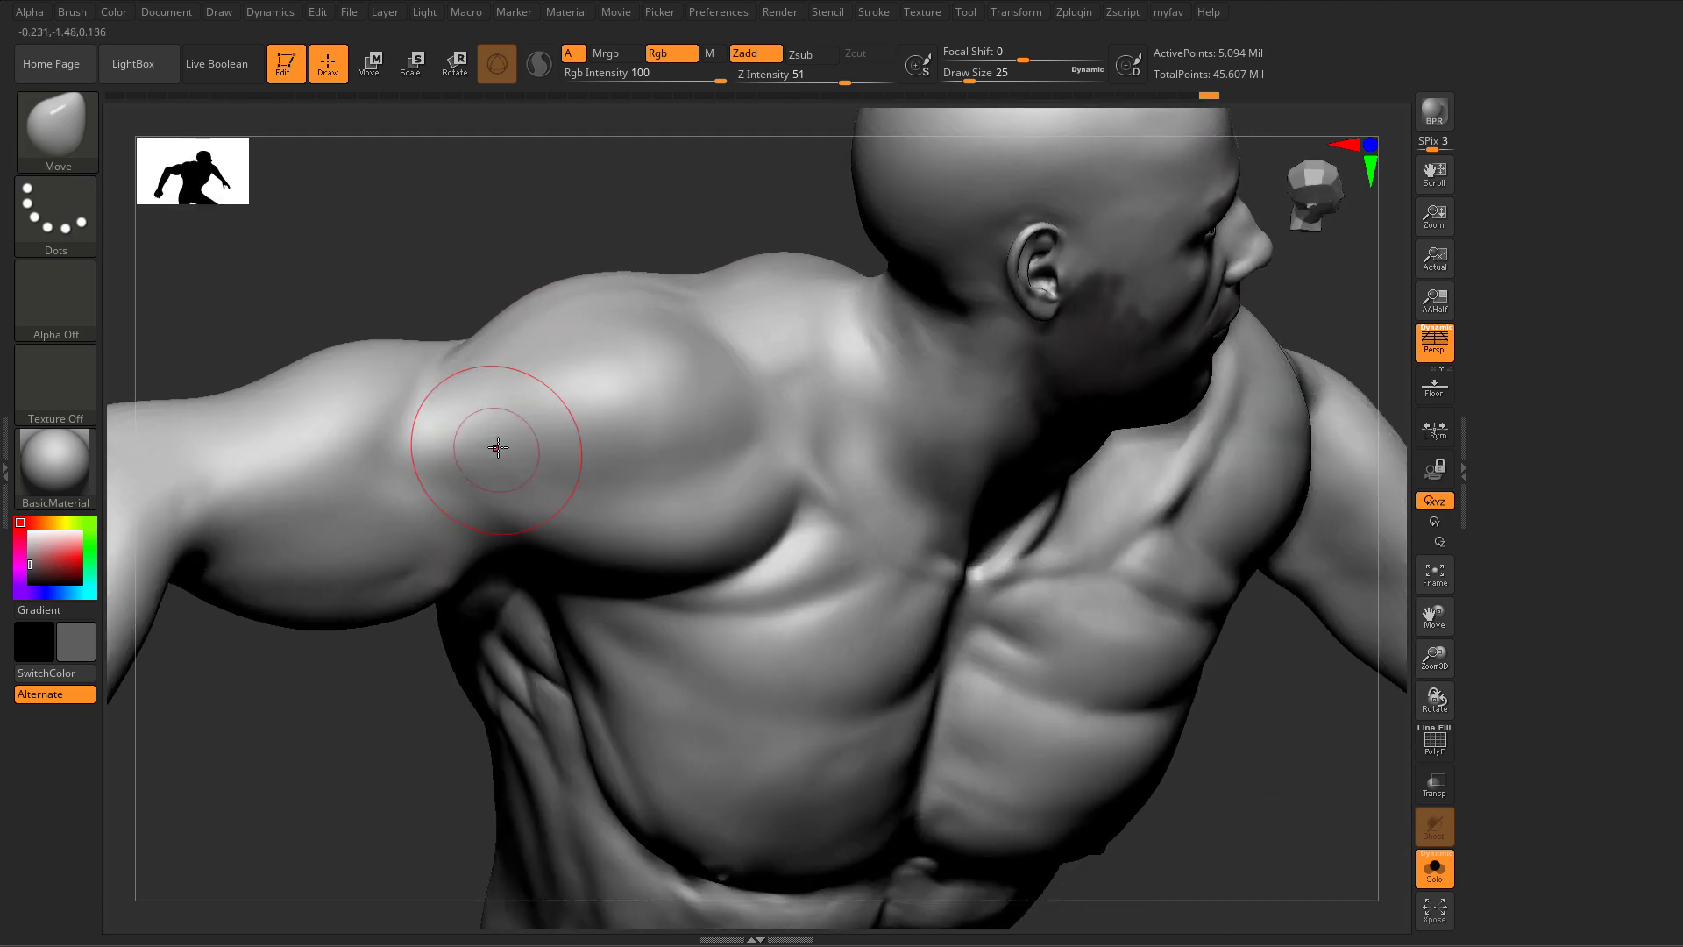
key("b")
key("c")
key("b")
mouse_move(499, 424)
left_mouse_down()
mouse_move(469, 444)
mouse_move(526, 442)
left_mouse_up()
mouse_move(446, 403)
left_mouse_down()
mouse_move(477, 366)
mouse_move(451, 444)
mouse_move(531, 459)
left_mouse_up()
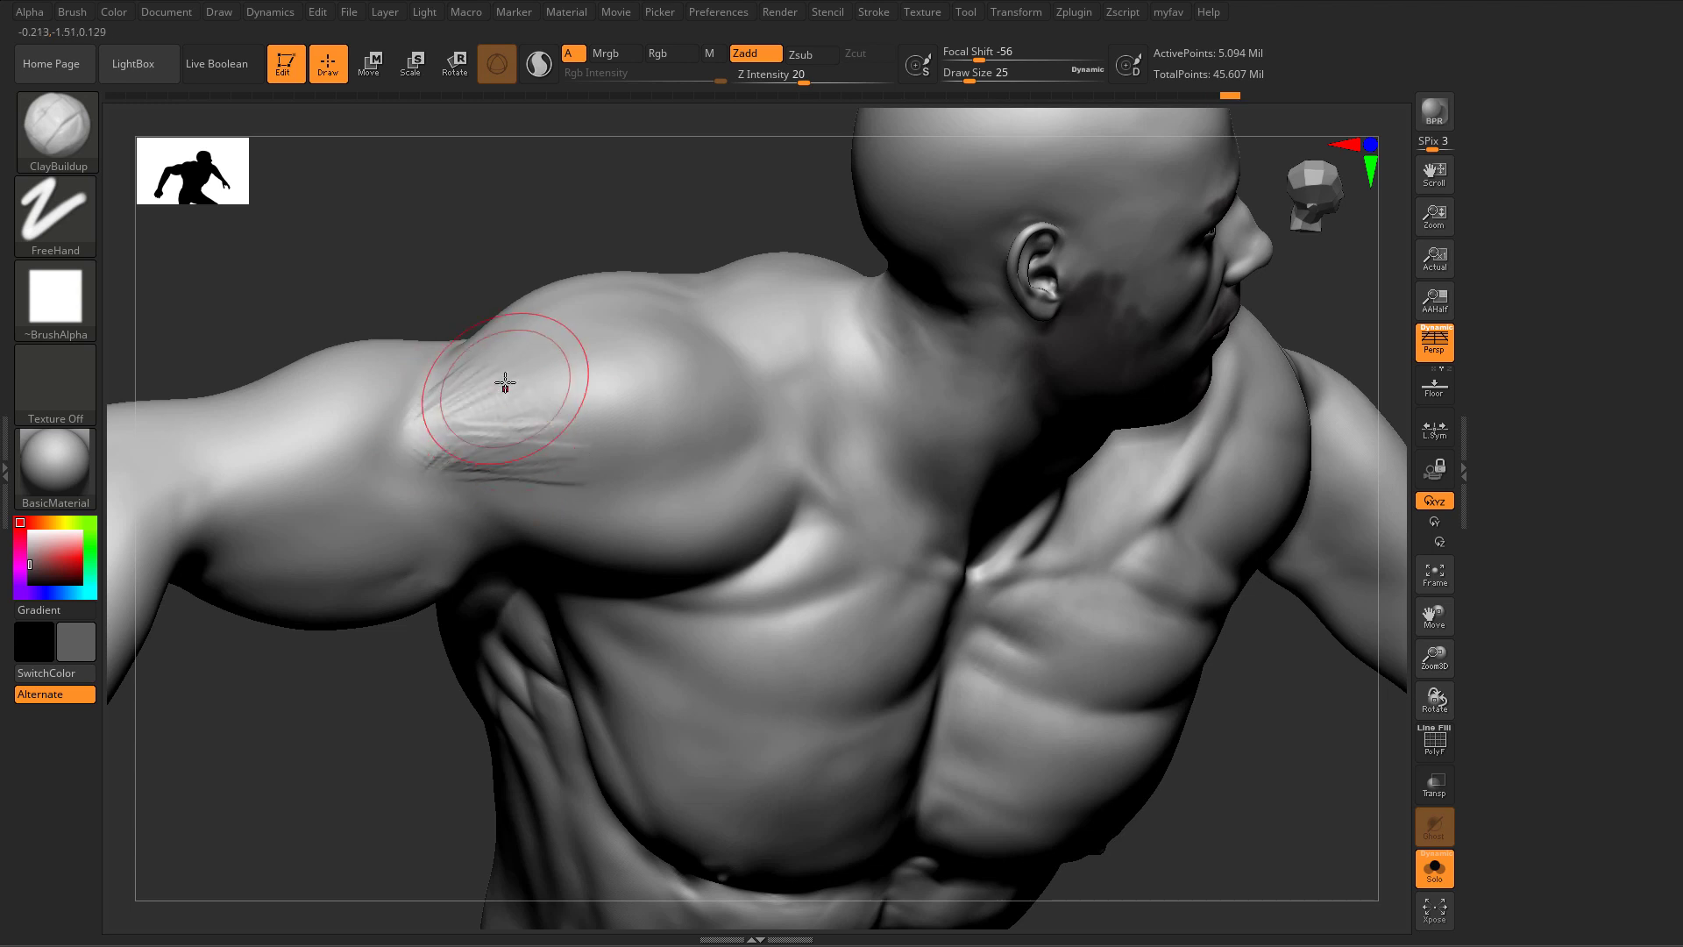
mouse_move(503, 383)
left_mouse_down()
mouse_move(560, 429)
mouse_move(574, 419)
mouse_move(537, 368)
left_mouse_up()
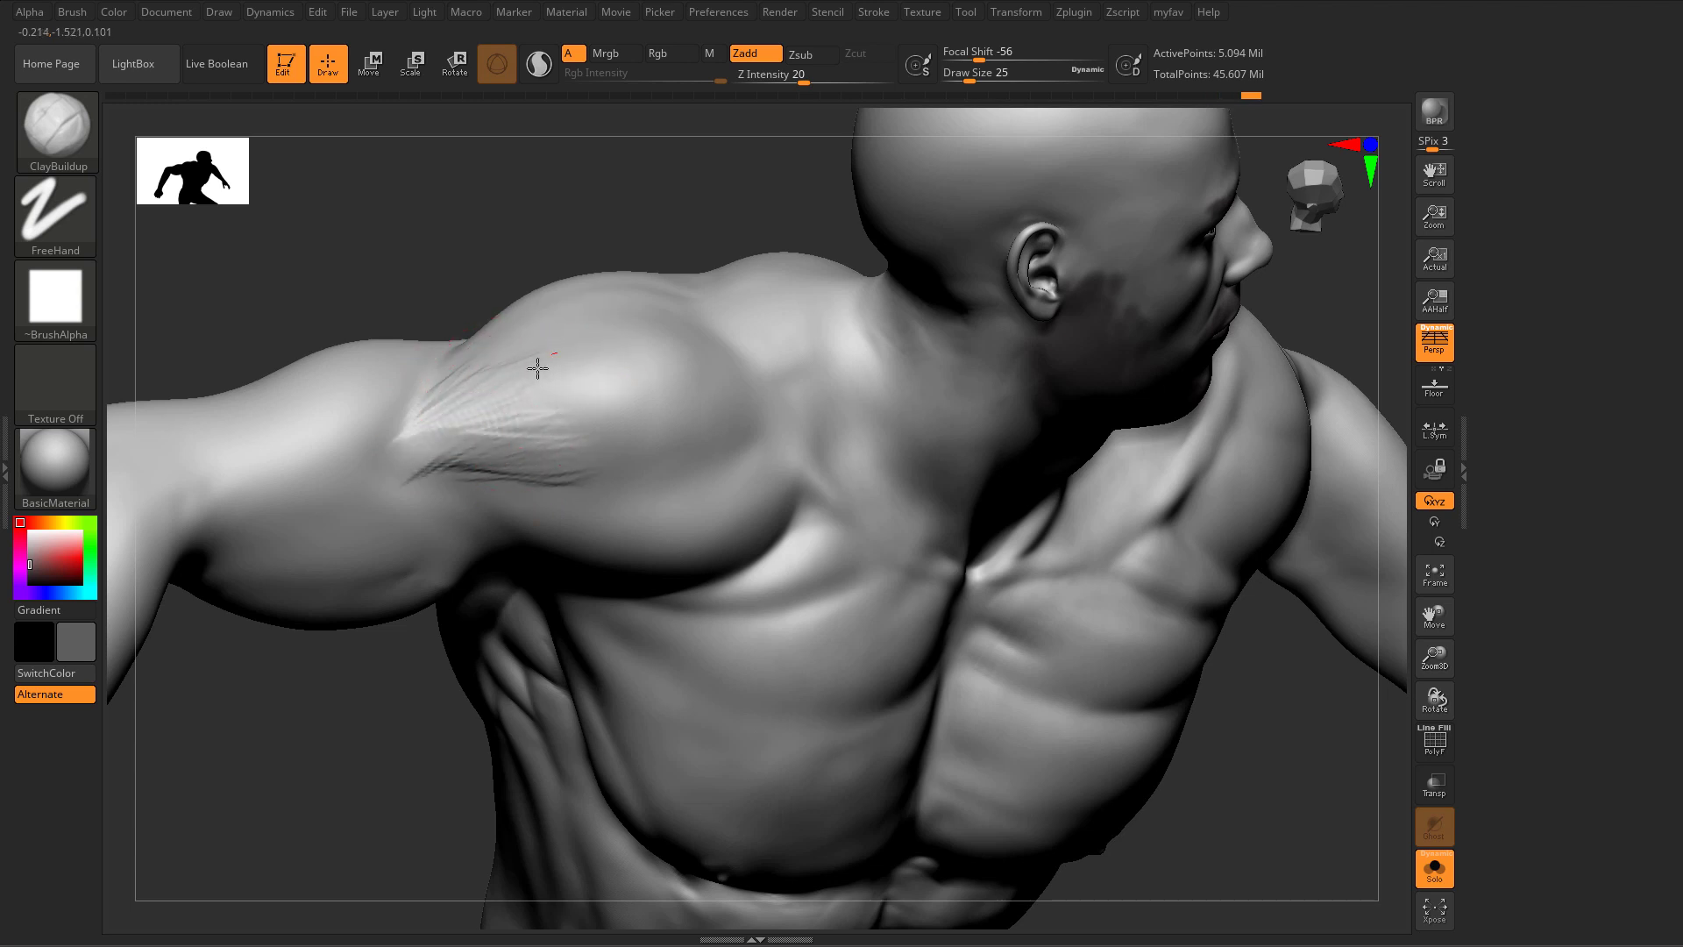
left_click_drag(510, 423, 589, 435)
mouse_move(450, 458)
left_mouse_down()
mouse_move(513, 447)
mouse_move(607, 482)
left_mouse_up()
mouse_move(594, 409)
left_mouse_down()
mouse_move(519, 442)
mouse_move(613, 487)
mouse_move(471, 475)
mouse_move(624, 482)
left_mouse_up()
mouse_move(641, 419)
left_mouse_down()
mouse_move(561, 451)
mouse_move(582, 447)
left_mouse_up()
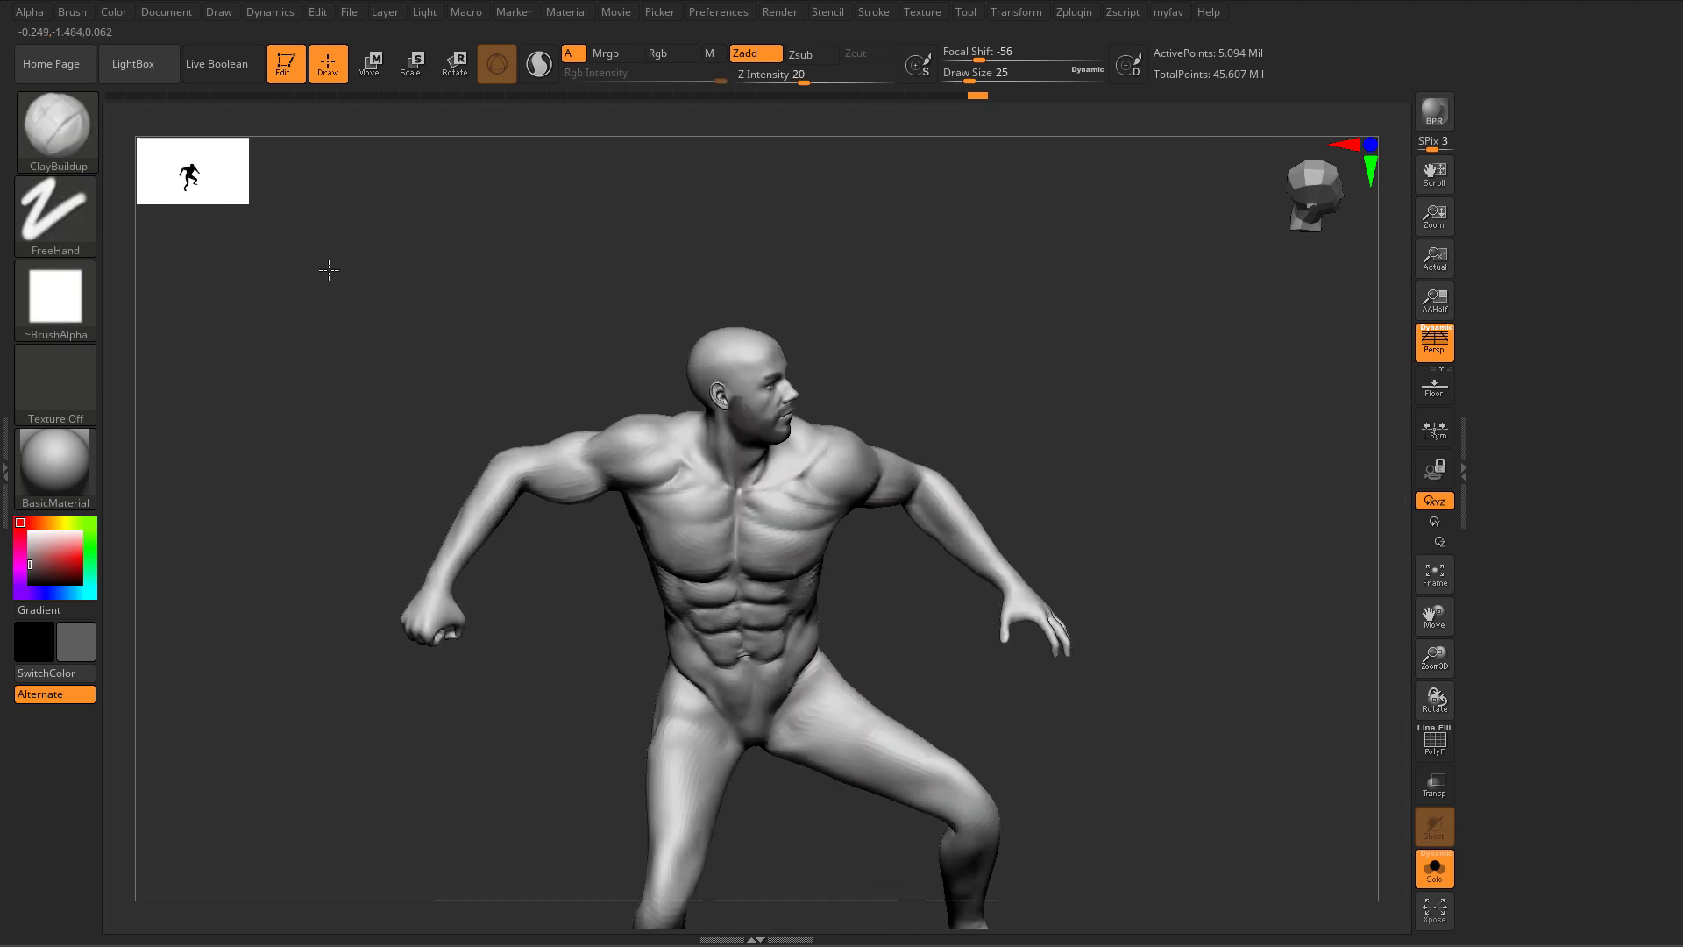
Step: Carve a diagonal crease between the right deltoid and biceps down to the armpit with the DamStandard brush at draw size 25
mouse_move(350, 368)
left_mouse_down()
mouse_move(379, 413)
mouse_move(394, 406)
mouse_move(293, 338)
mouse_move(361, 375)
left_mouse_up()
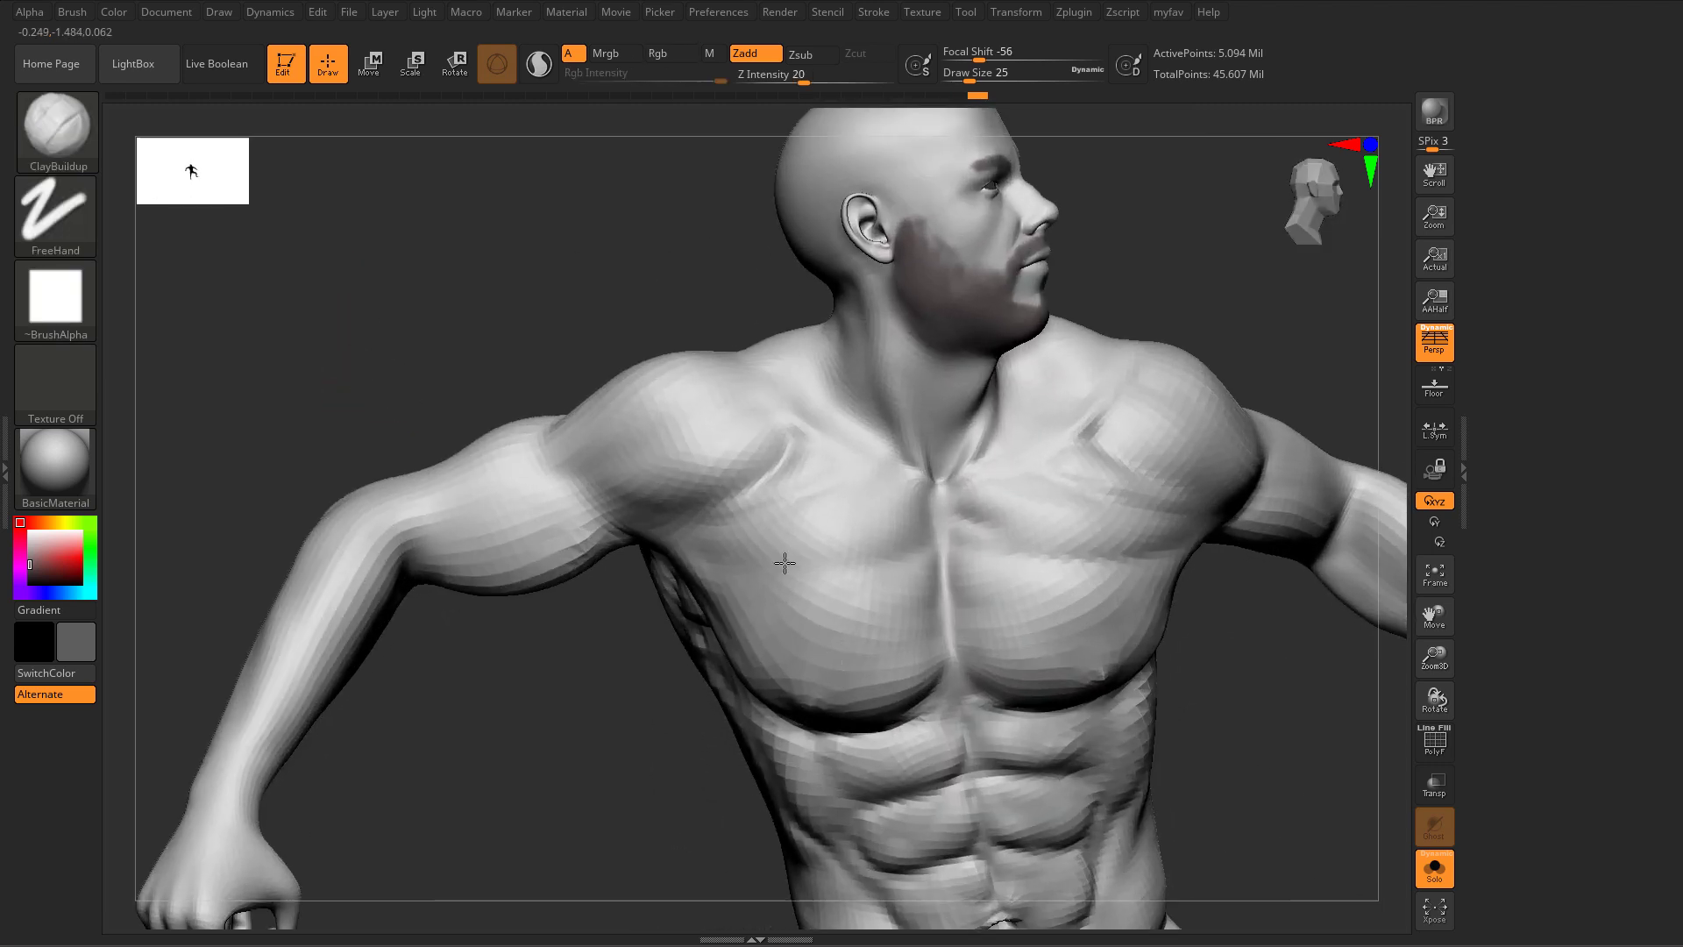
mouse_move(784, 562)
right_mouse_down("ctrl")
mouse_move(754, 447)
mouse_move(541, 477)
mouse_move(648, 439)
mouse_move(819, 330)
mouse_move(890, 432)
mouse_move(886, 475)
mouse_move(818, 576)
right_mouse_up("ctrl")
key("b")
key("d")
key("s")
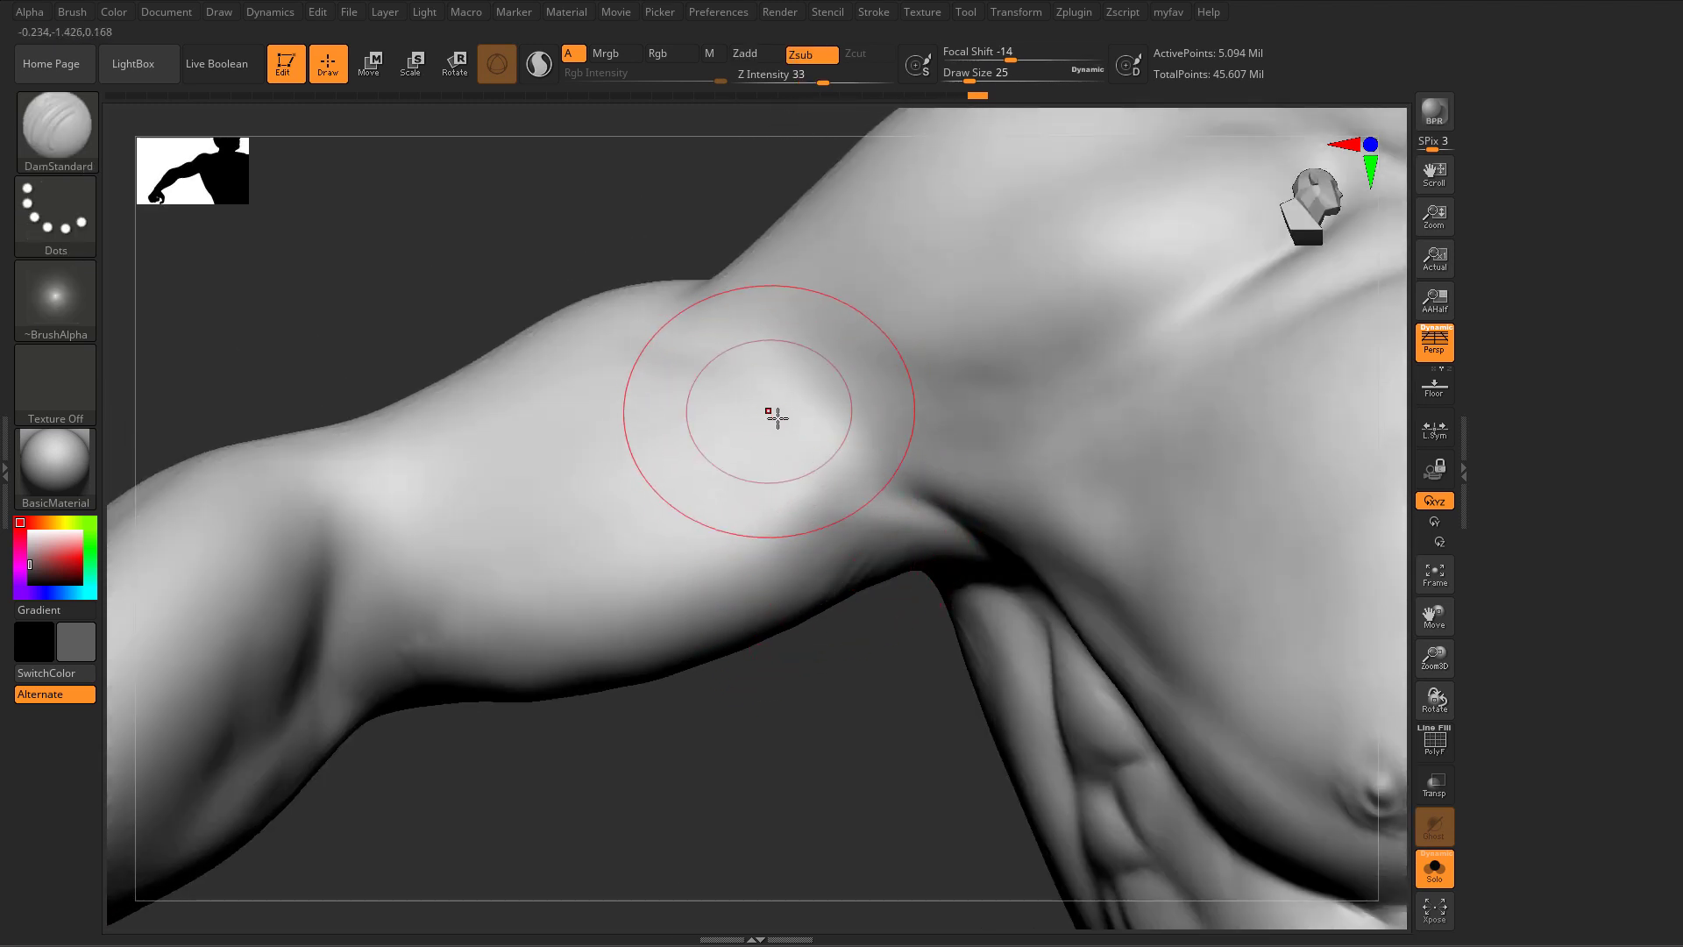
left_click_drag(734, 366, 937, 493)
left_click_drag(762, 390, 925, 484)
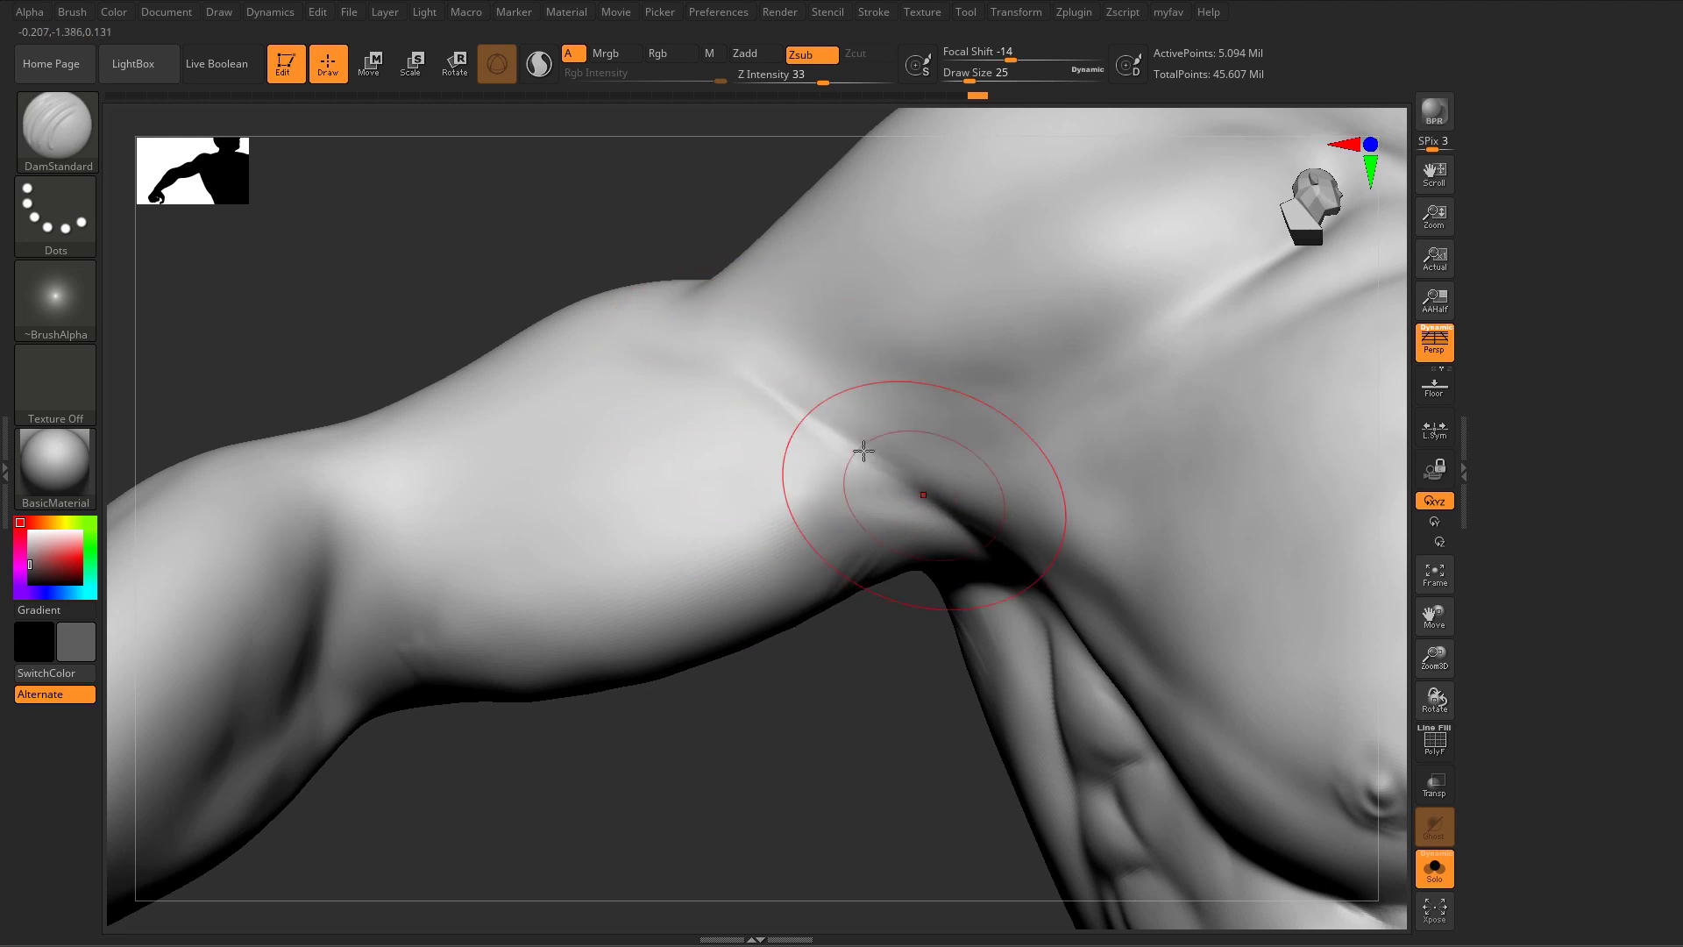
left_click_drag(770, 413, 950, 527, "shift")
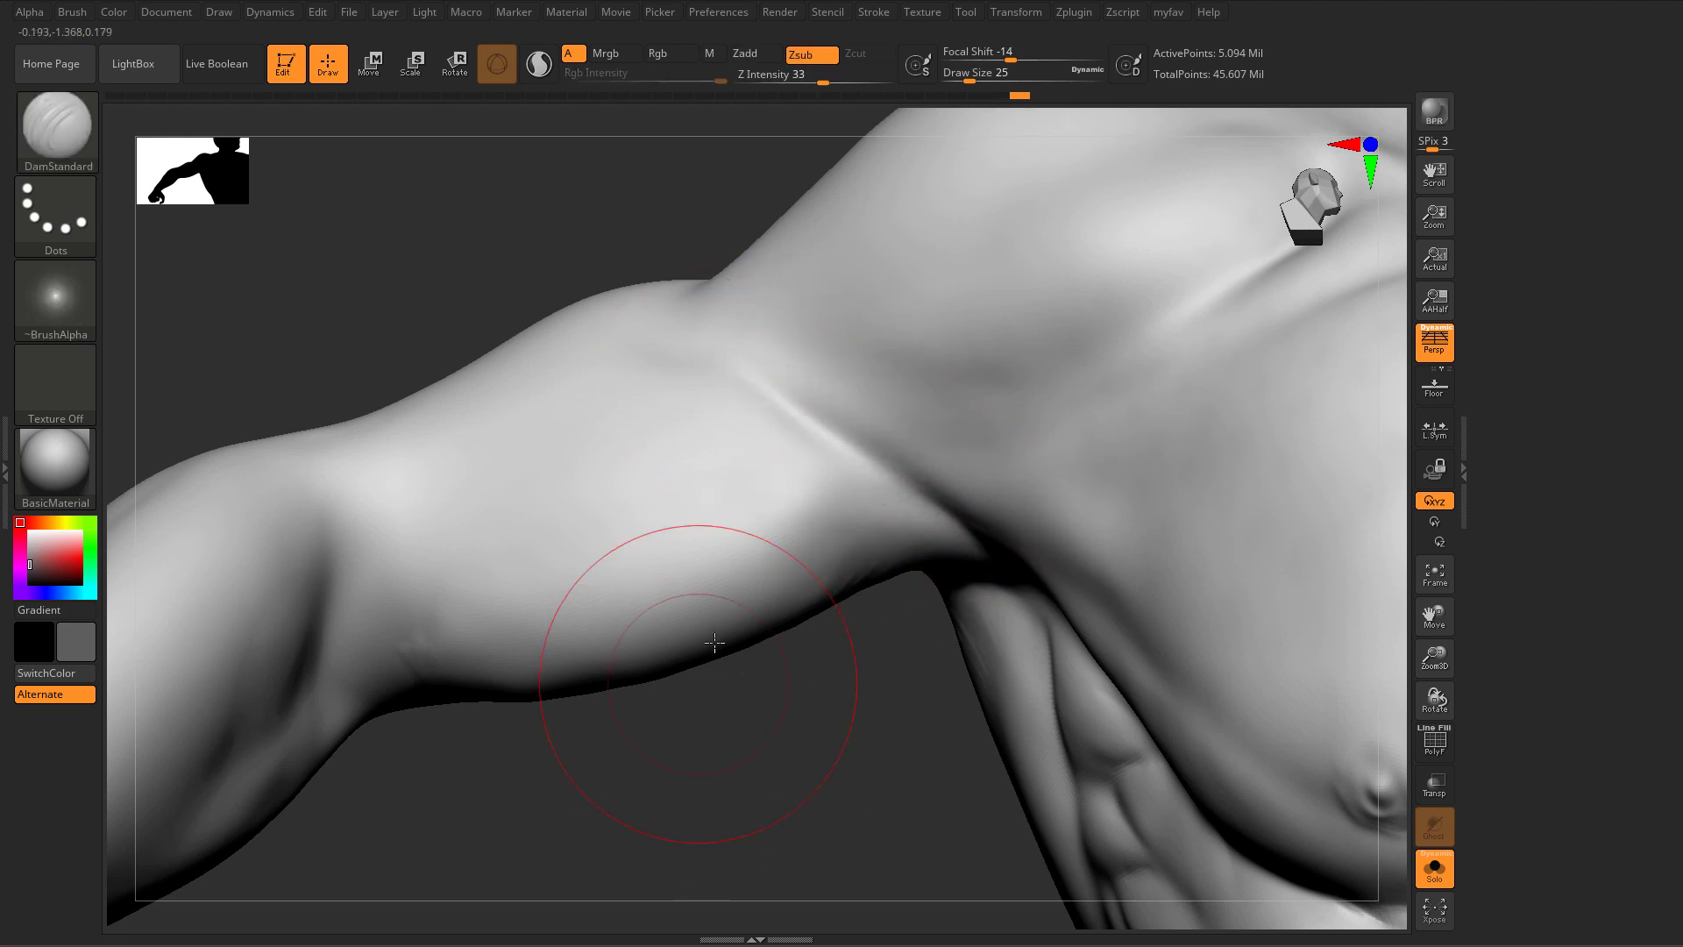
Step: Add volume to the right biceps below the armpit crease with the ClayBuildup brush at draw size 22
right_click_drag(713, 643, 823, 599)
key("b")
key("c")
key("b")
mouse_move(852, 487)
left_mouse_down()
mouse_move(873, 547)
mouse_move(869, 528)
left_mouse_up()
key("s")
left_click_drag(871, 528, 846, 522)
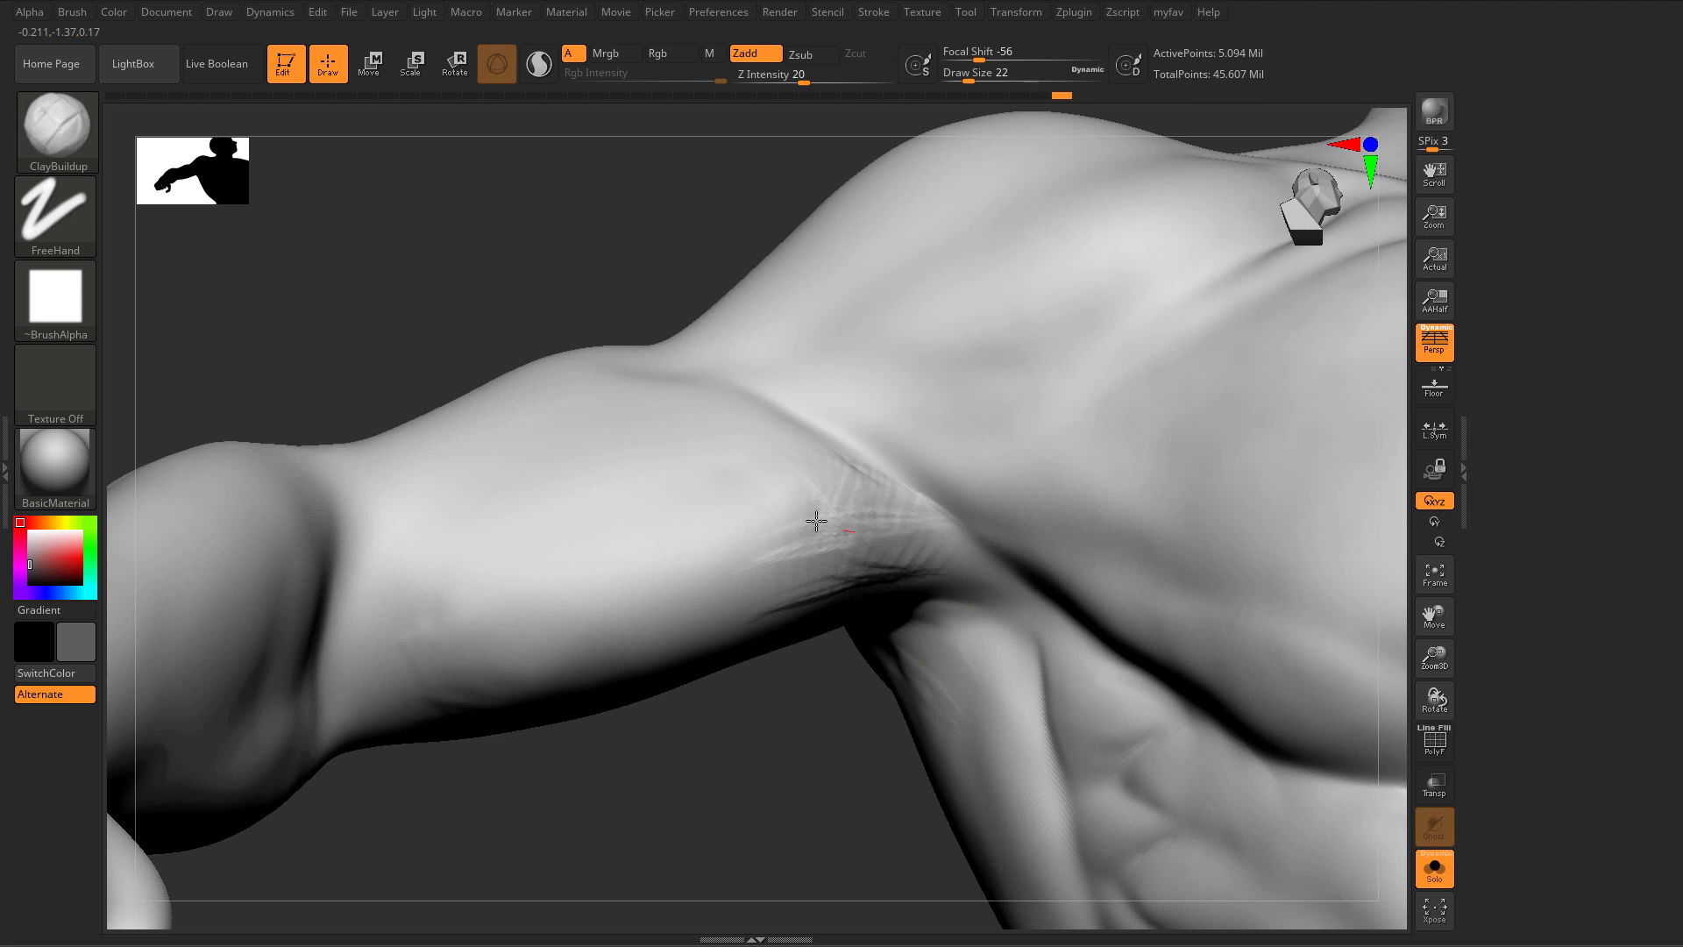
left_click_drag(805, 531, 808, 475)
mouse_move(917, 492)
left_mouse_down()
mouse_move(905, 527)
mouse_move(788, 580)
mouse_move(718, 563)
mouse_move(803, 492)
left_mouse_up()
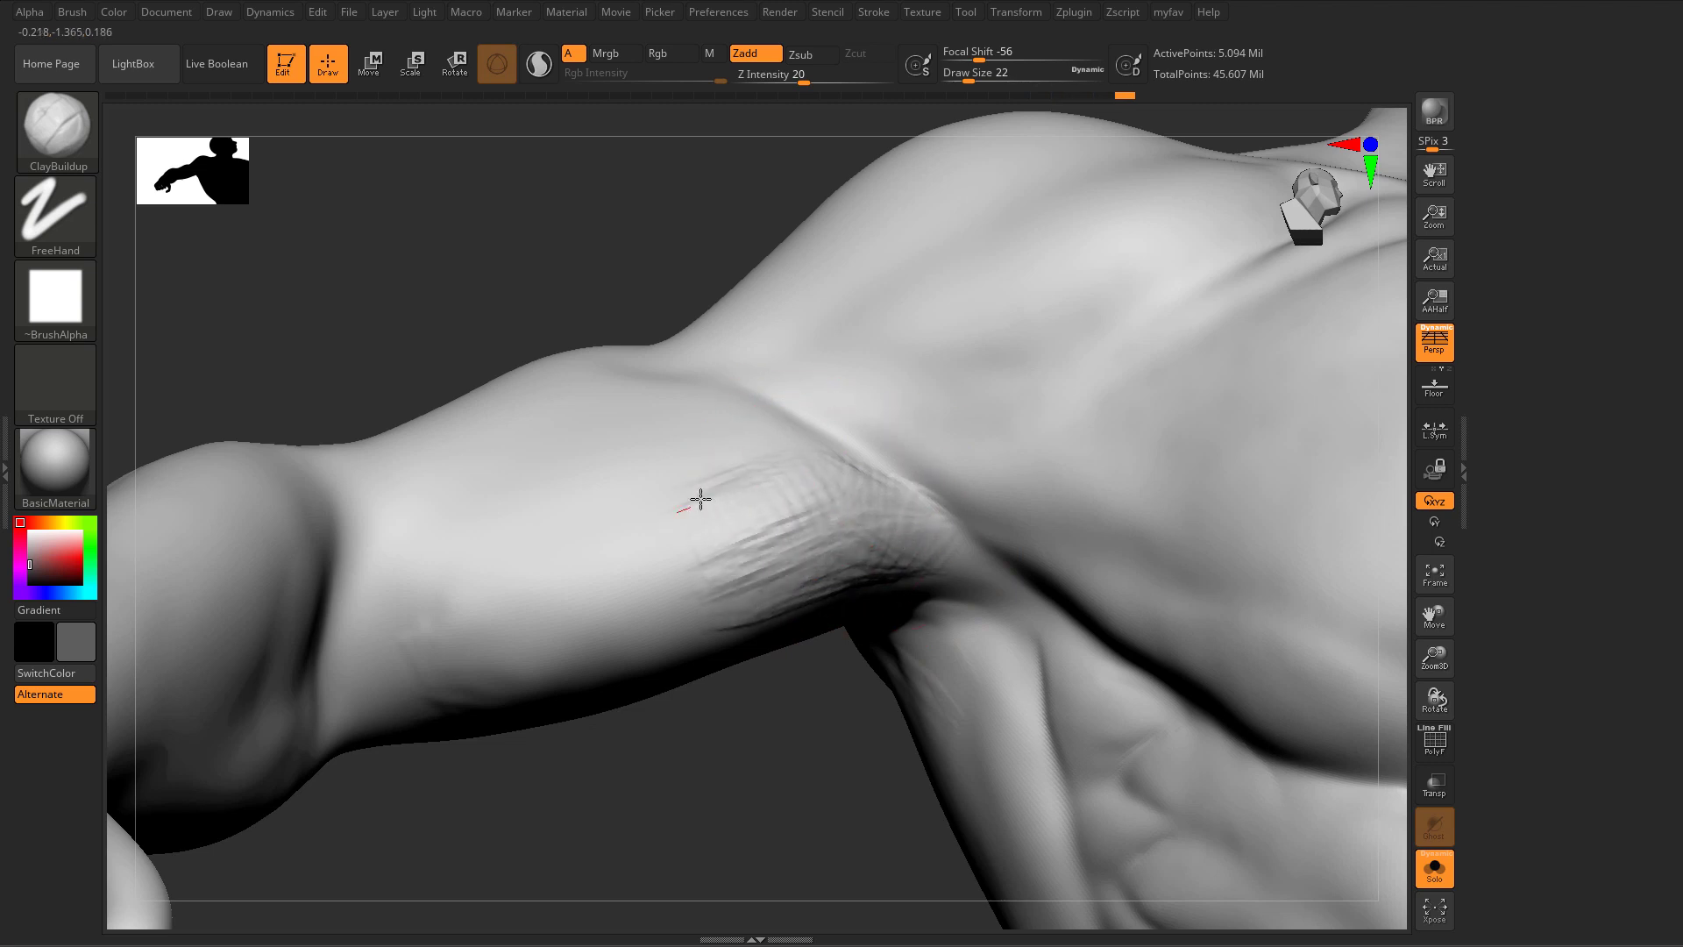
left_click_drag(700, 499, 759, 458)
Step: Smooth the clay strokes on the right biceps and its transition into the armpit
right_click_drag(666, 498, 733, 501)
left_click_drag(735, 501, 690, 525, "shift")
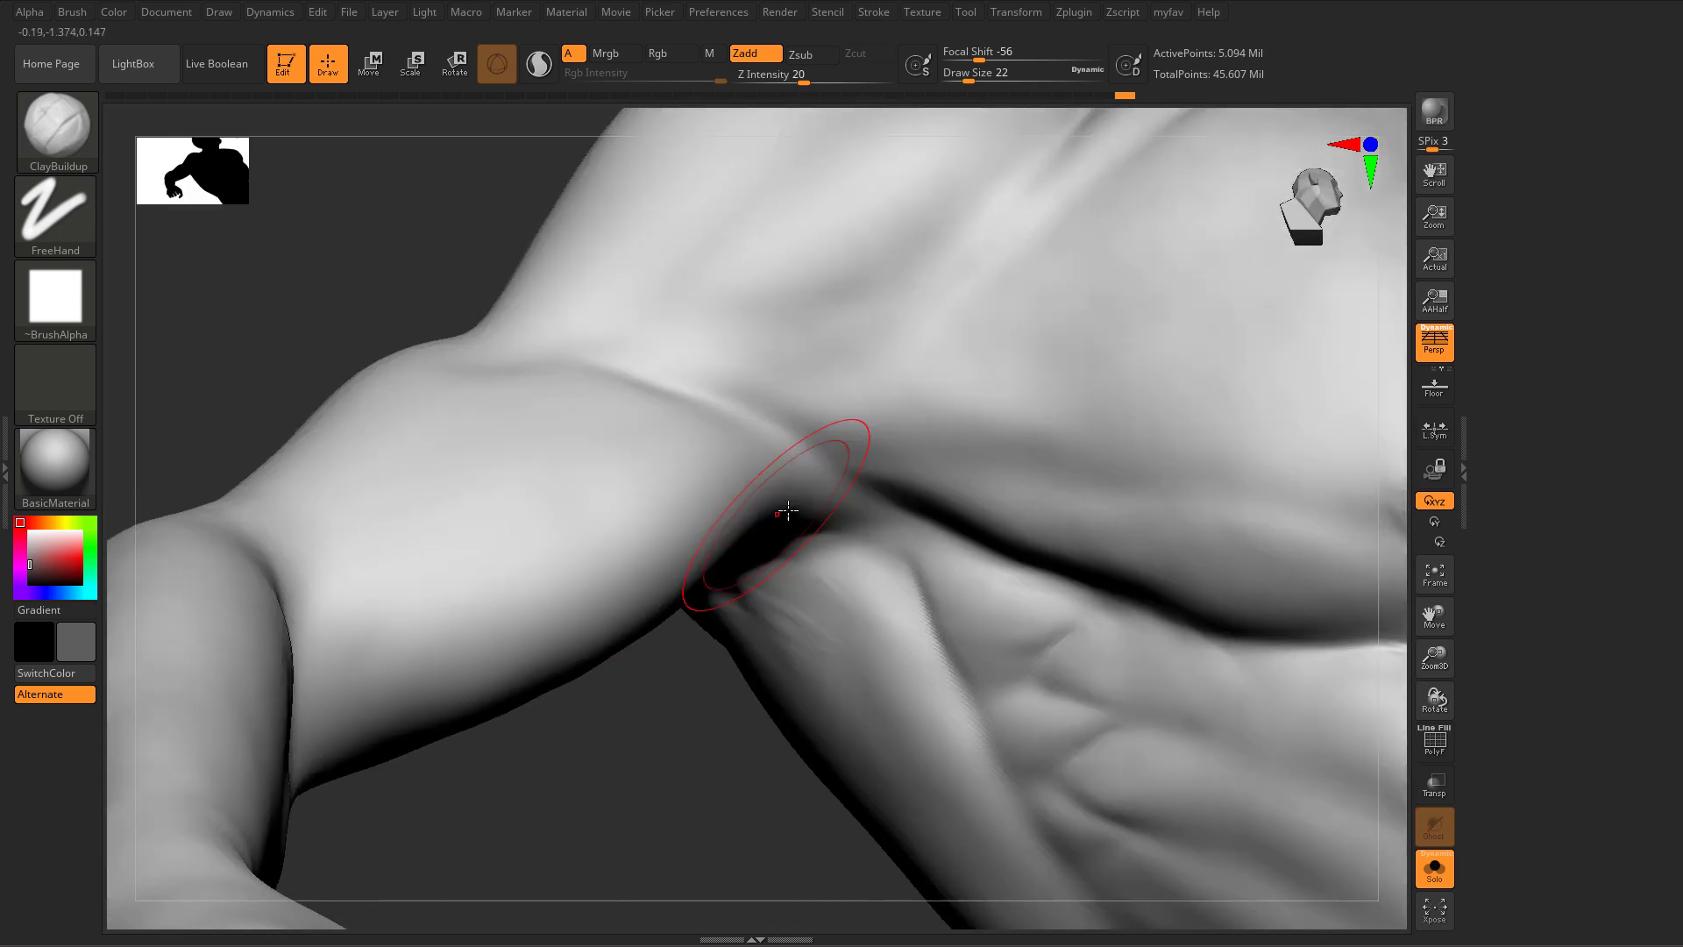
left_click_drag(767, 526, 703, 511, "shift")
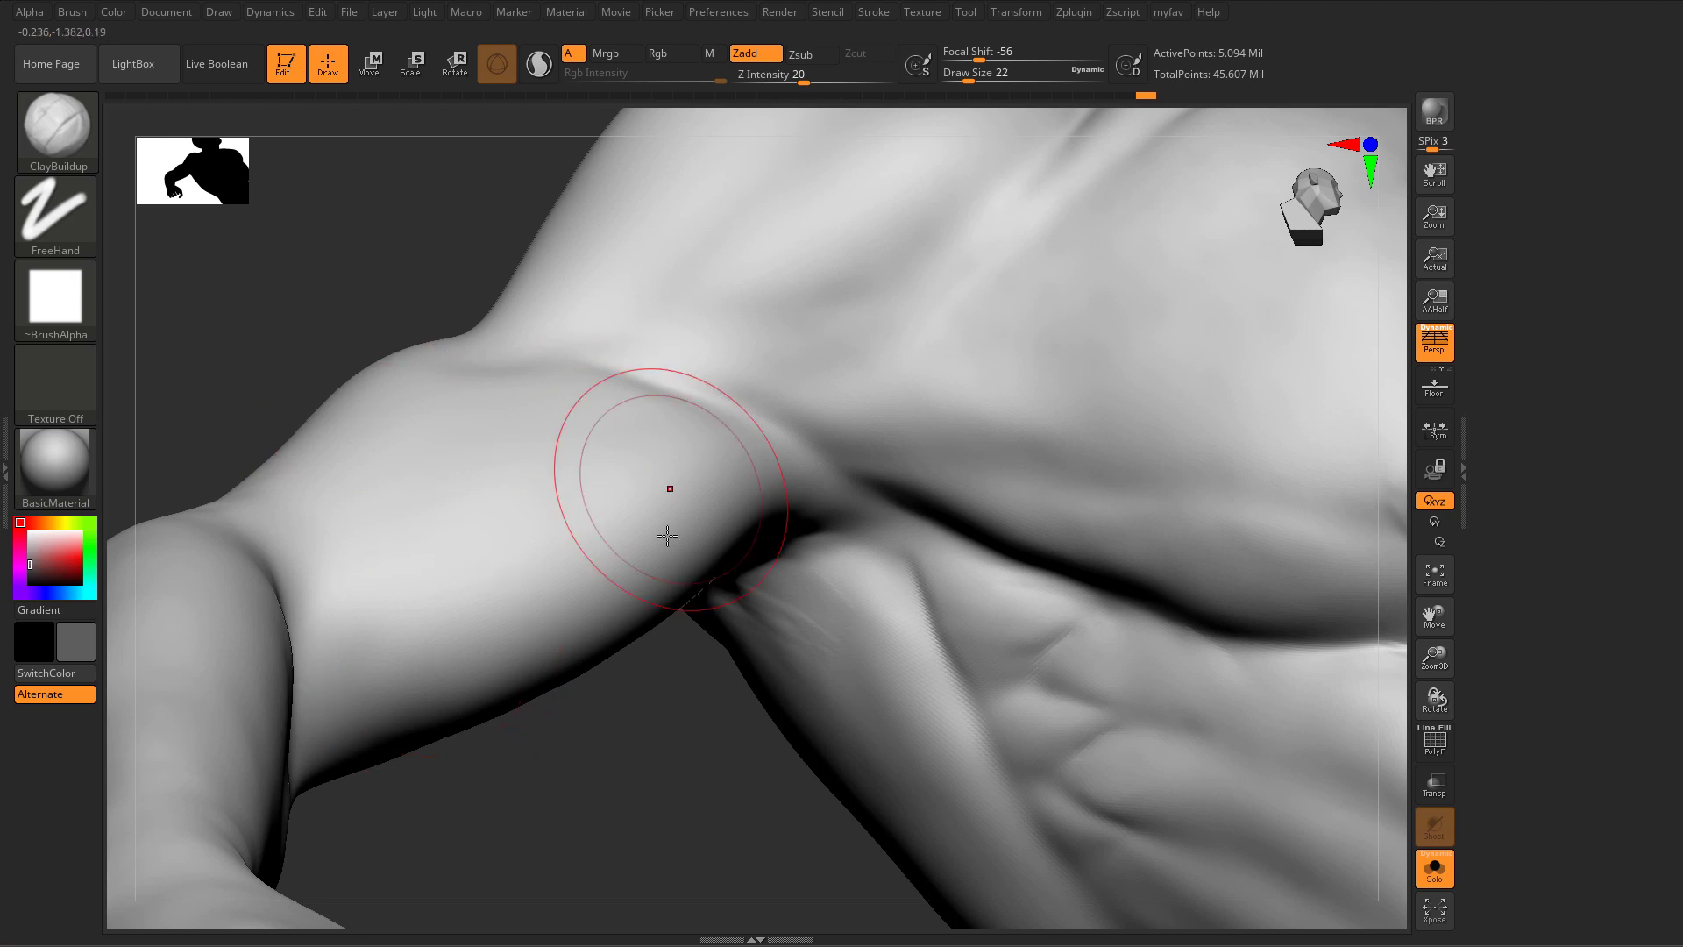
key("shift")
left_click_drag(526, 533, 477, 580, "shift")
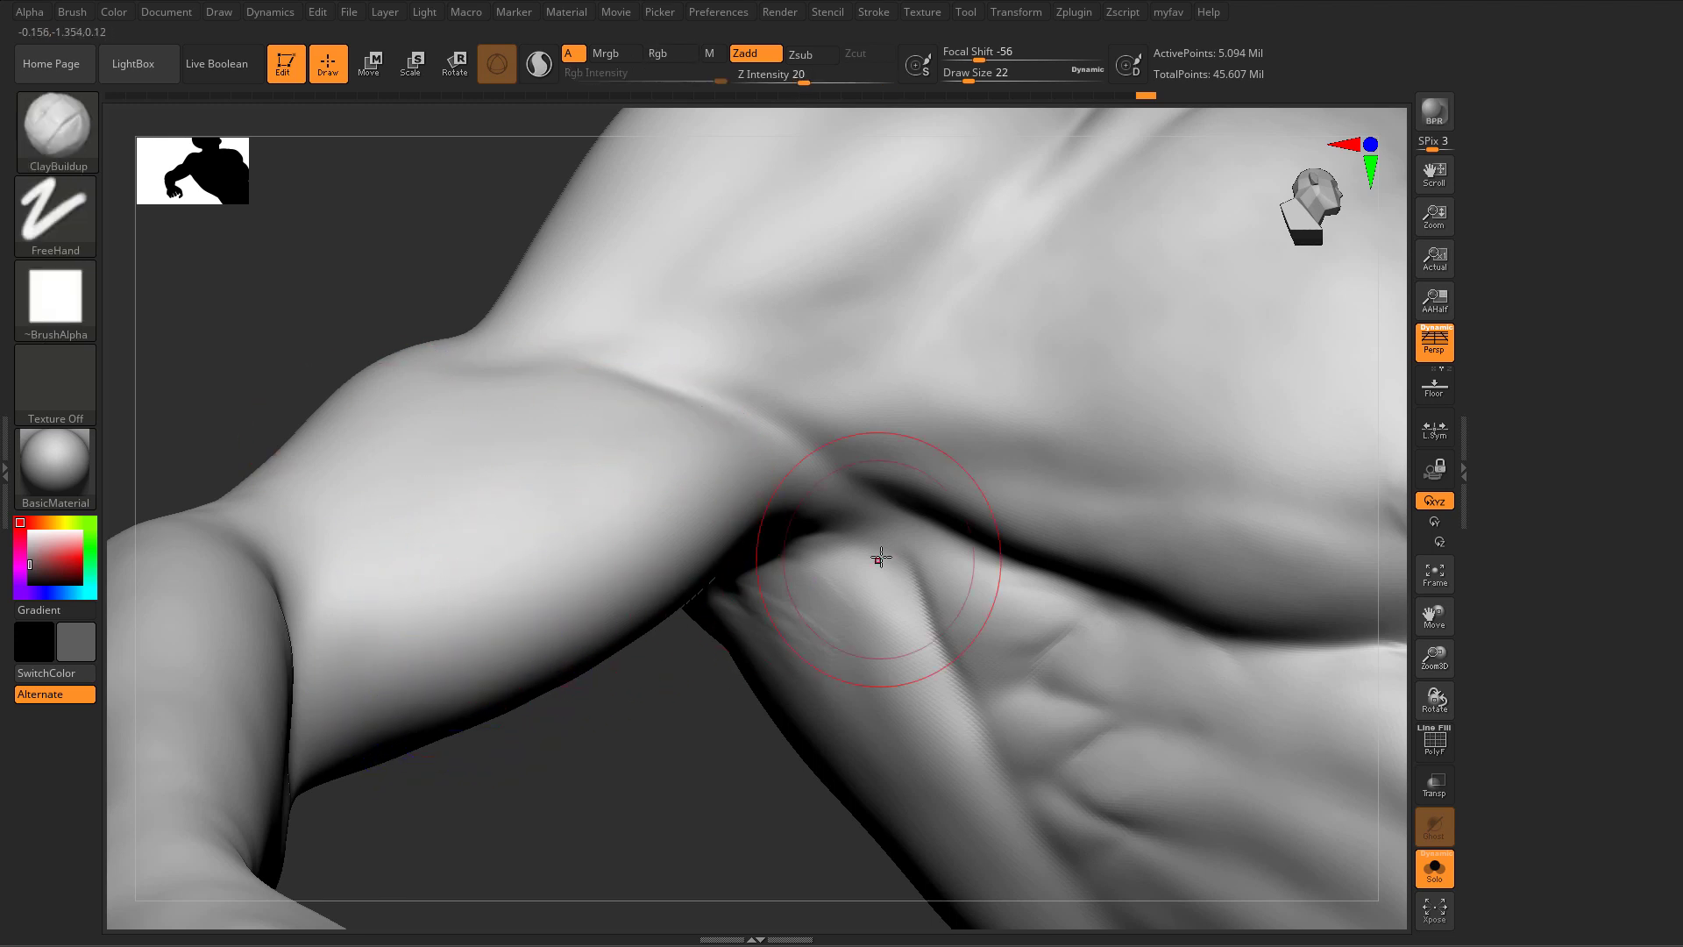
Step: Carve the separation between biceps and triceps along the right inner arm into the armpit with DamStandard at draw size 22
mouse_move(879, 556)
right_mouse_down()
mouse_move(845, 482)
mouse_move(789, 464)
right_mouse_up()
key("b")
key("d")
key("s")
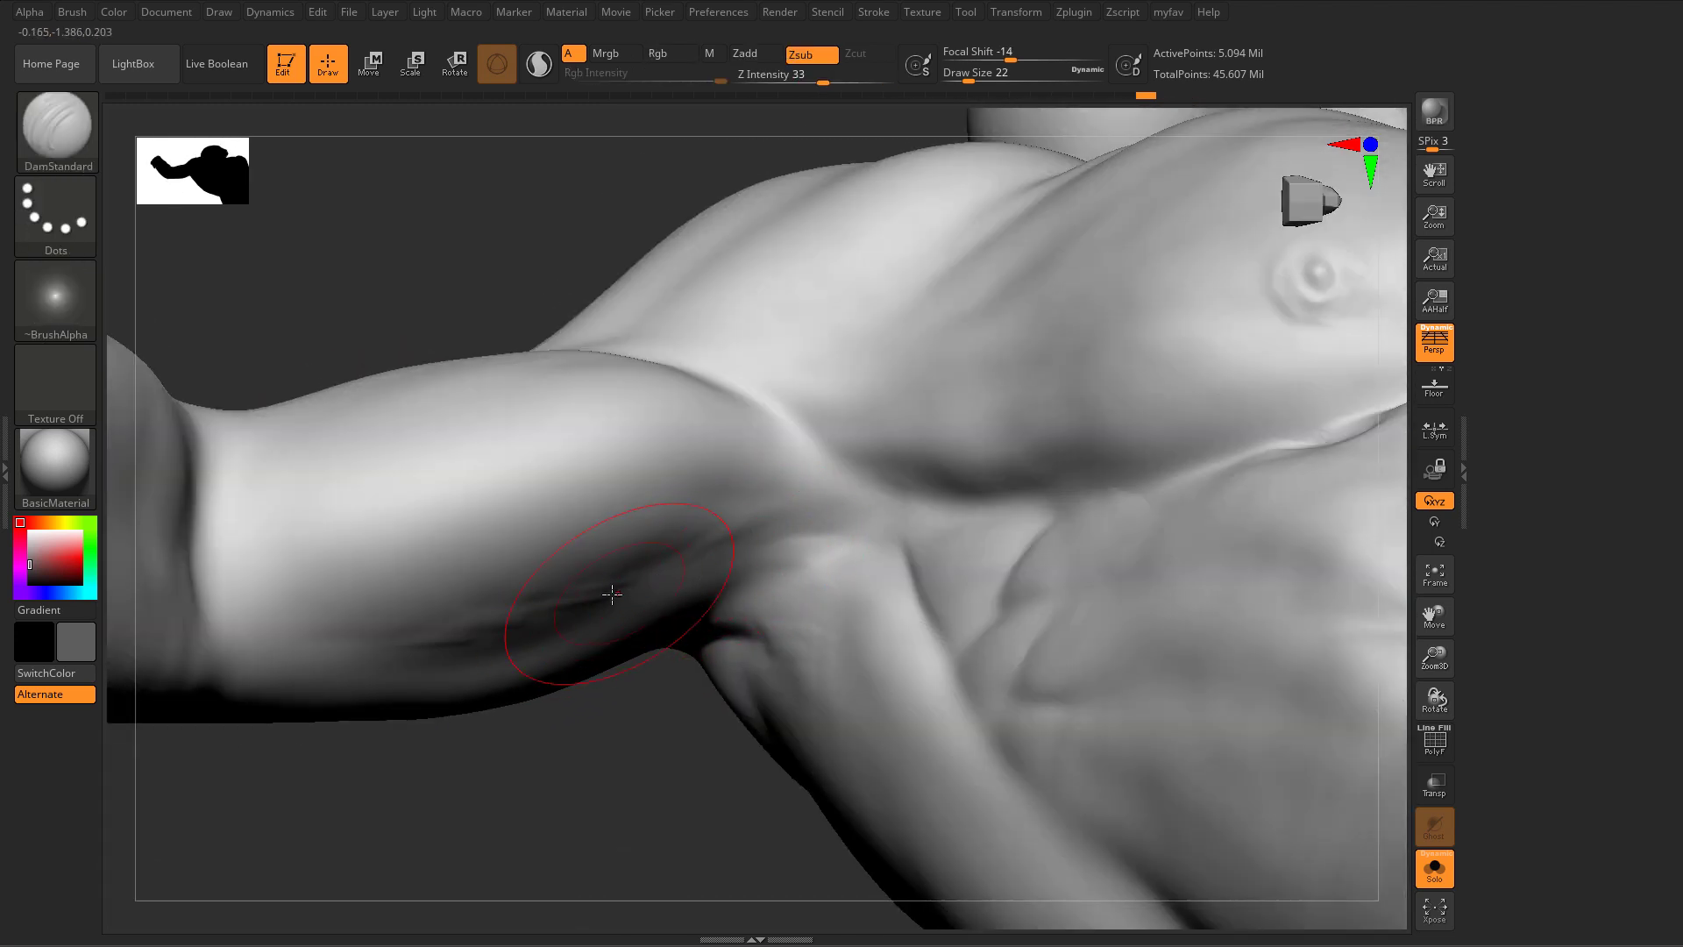
left_click_drag(653, 573, 510, 639)
left_click_drag(697, 558, 427, 633)
mouse_move(609, 580)
left_mouse_down()
mouse_move(350, 645)
mouse_move(455, 645)
left_mouse_up()
mouse_move(340, 643)
left_mouse_down()
mouse_move(638, 578)
mouse_move(829, 503)
left_mouse_up()
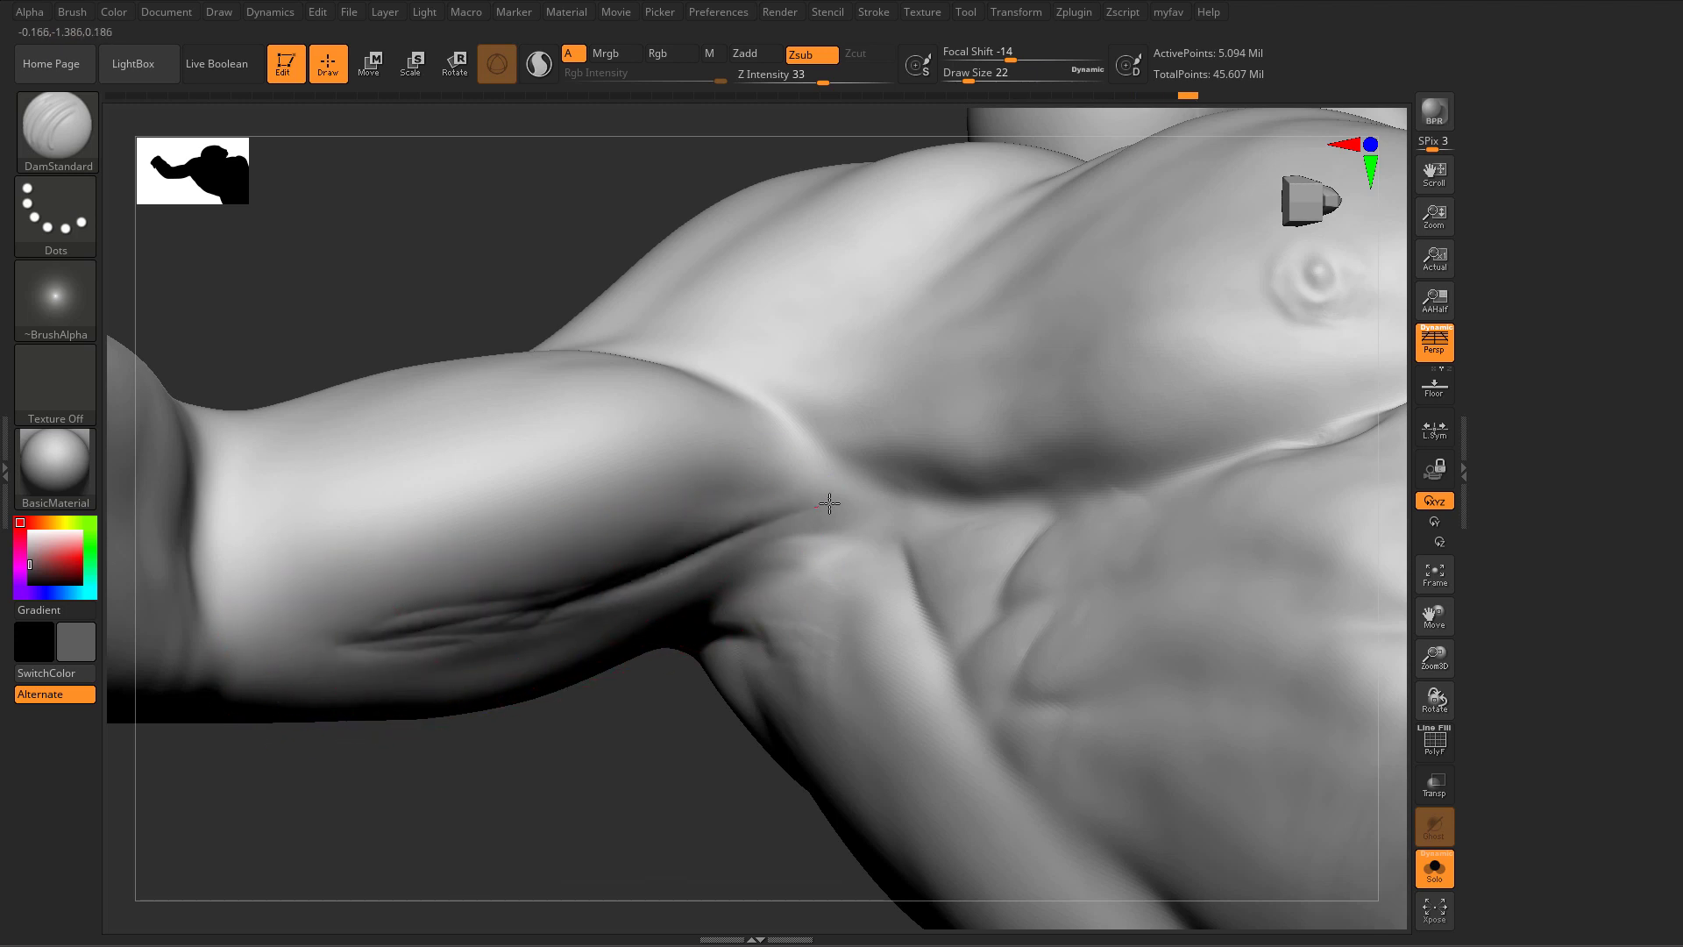
left_click_drag(715, 543, 895, 496)
left_click_drag(770, 421, 902, 491)
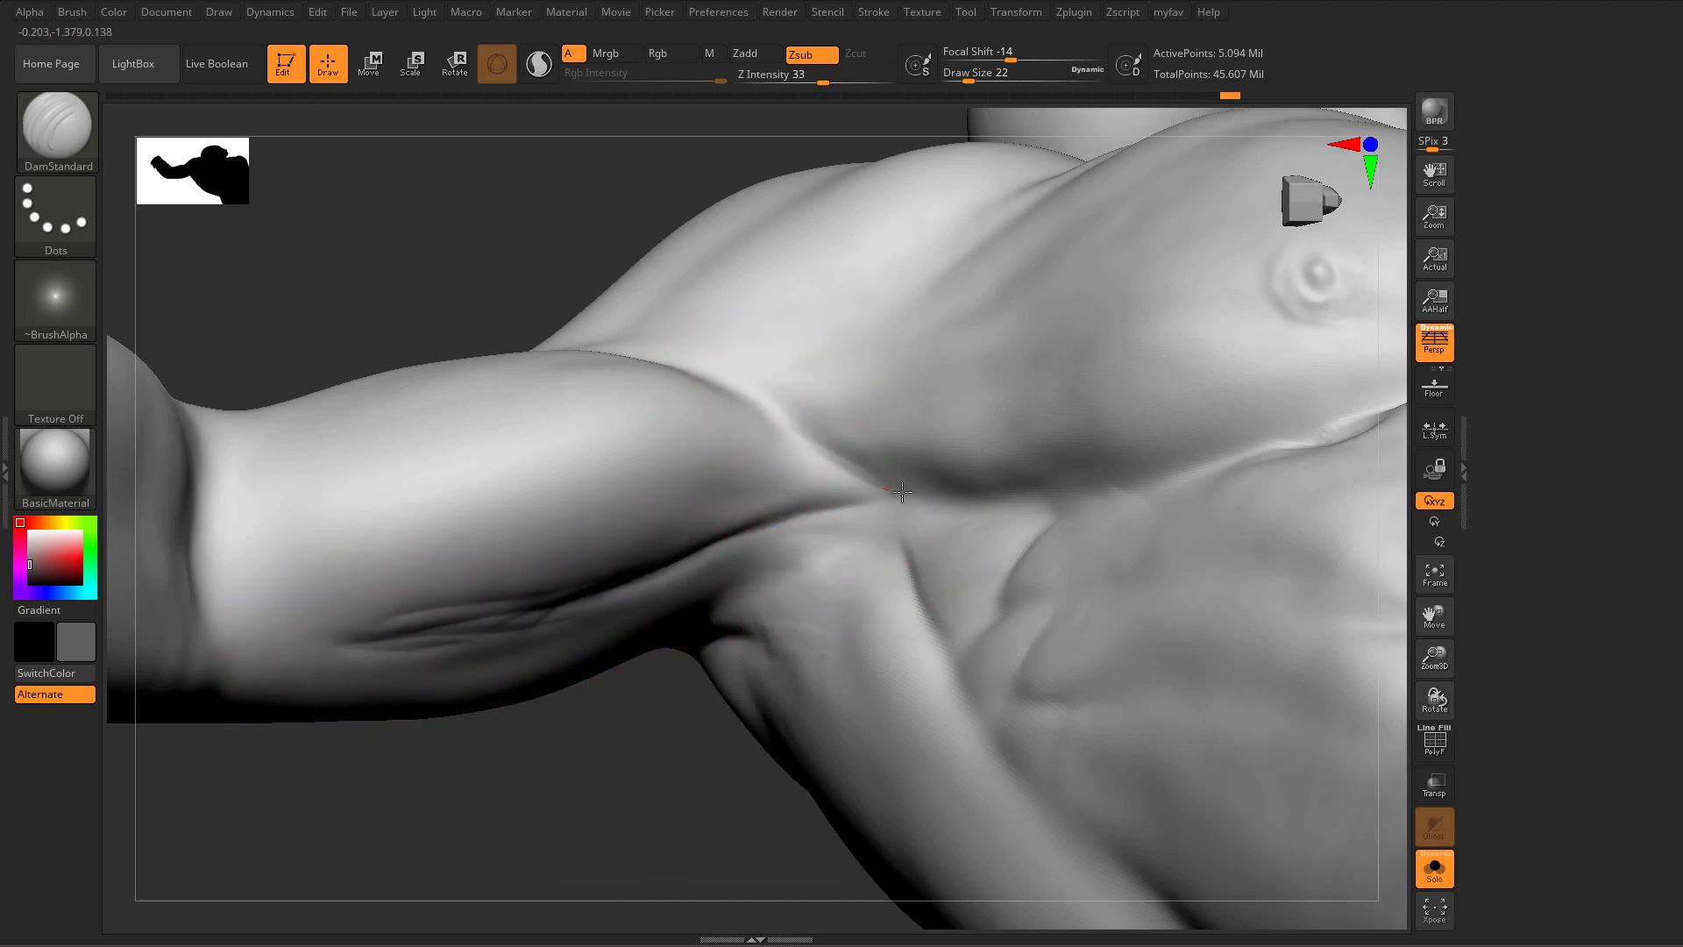
Step: Smooth the carved biceps-triceps groove on the inside of the right upper arm
mouse_move(624, 447)
right_mouse_down("ctrl")
mouse_move(605, 350)
mouse_move(736, 570)
mouse_move(733, 556)
mouse_move(778, 606)
mouse_move(697, 640)
right_mouse_up("ctrl")
mouse_move(594, 448)
right_mouse_down()
mouse_move(642, 481)
mouse_move(640, 605)
right_mouse_up()
left_click_drag(620, 714, 653, 746, "shift")
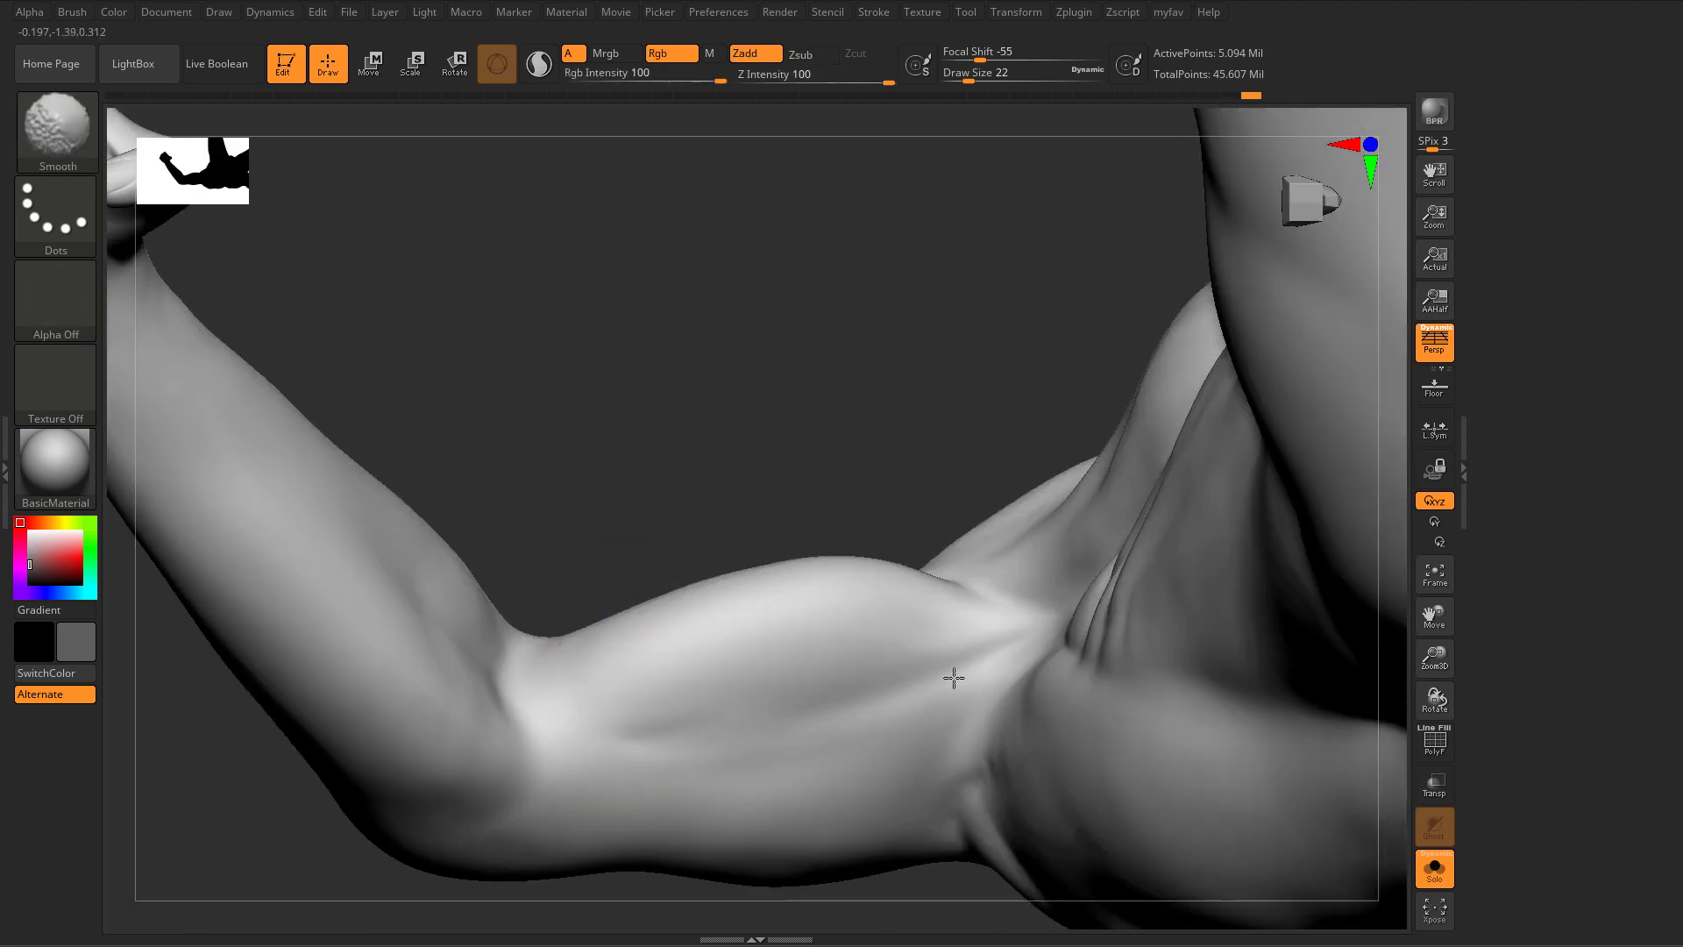
Step: Reshape the lower contour of the right upper arm with the Move brush at draw size 29
mouse_move(1025, 633)
right_mouse_down()
mouse_move(856, 687)
mouse_move(668, 612)
mouse_move(761, 596)
right_mouse_up()
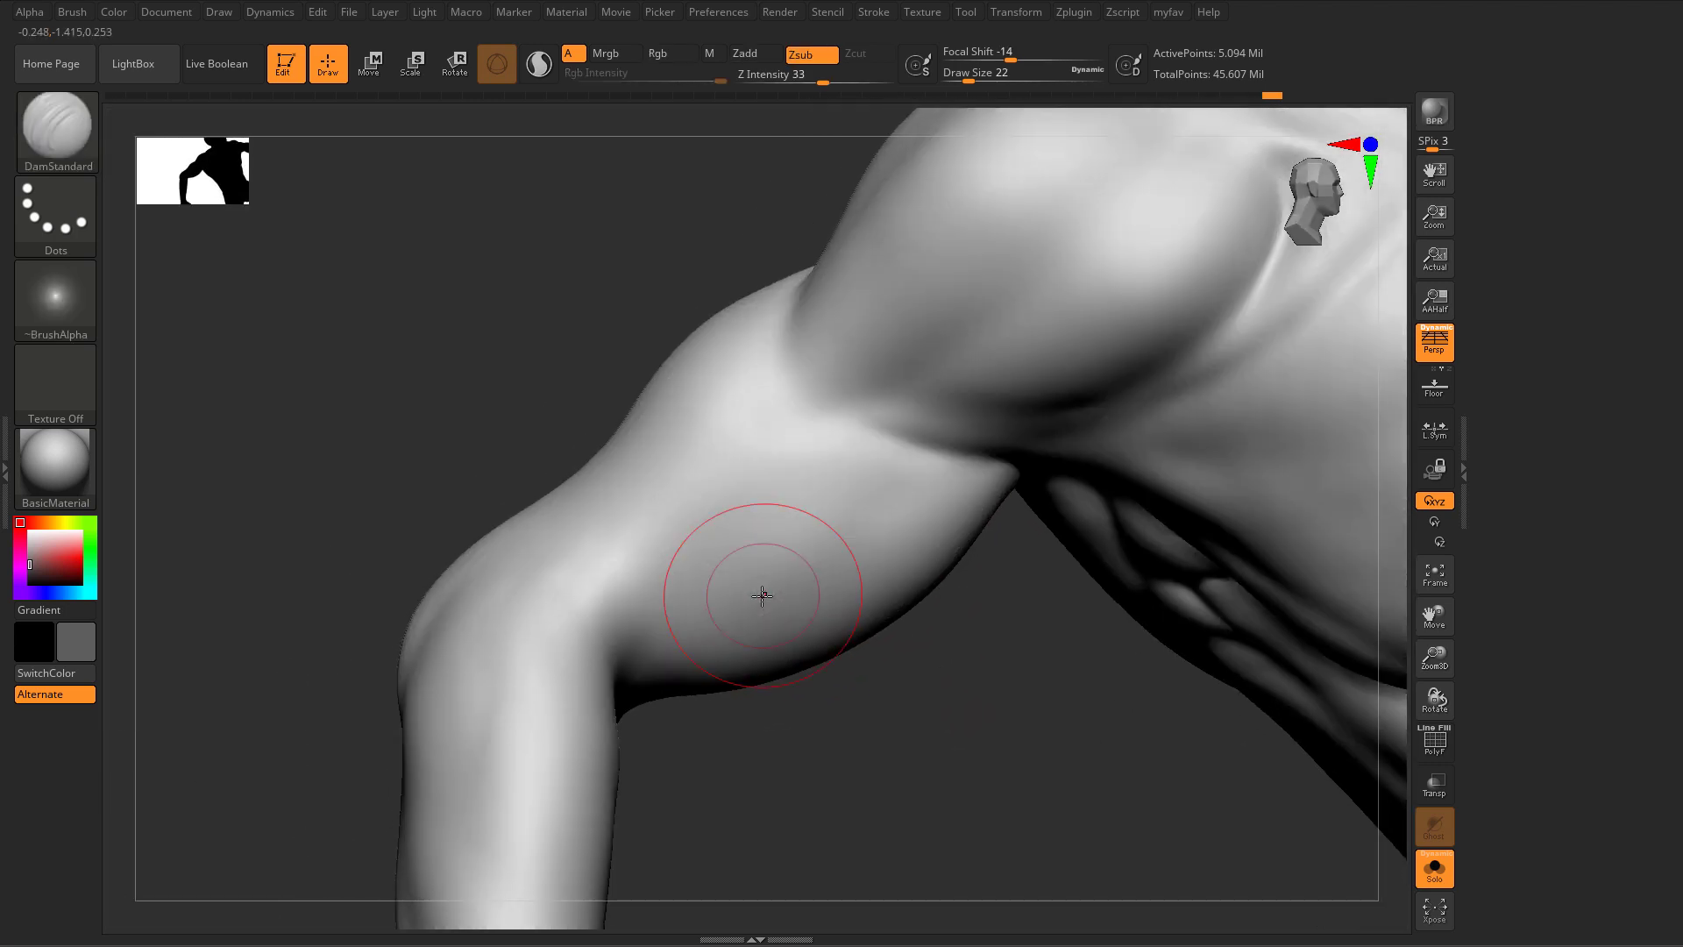
mouse_move(886, 402)
right_mouse_down()
mouse_move(766, 500)
mouse_move(856, 564)
right_mouse_up()
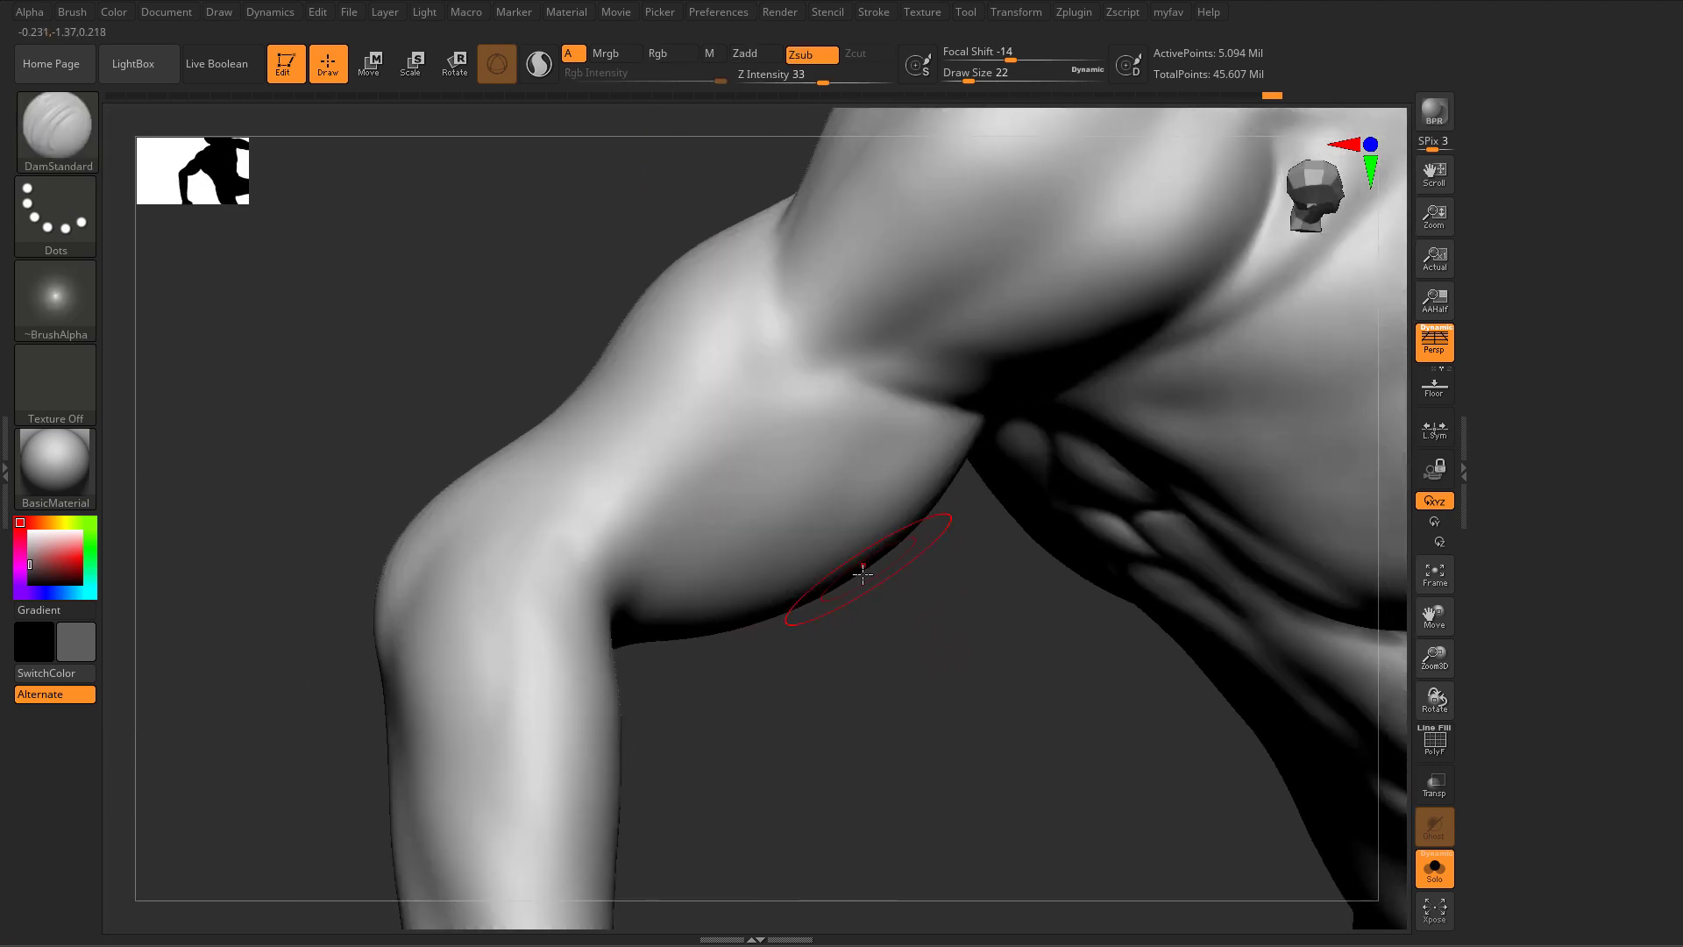
key("s")
key("b")
key("m")
key("v")
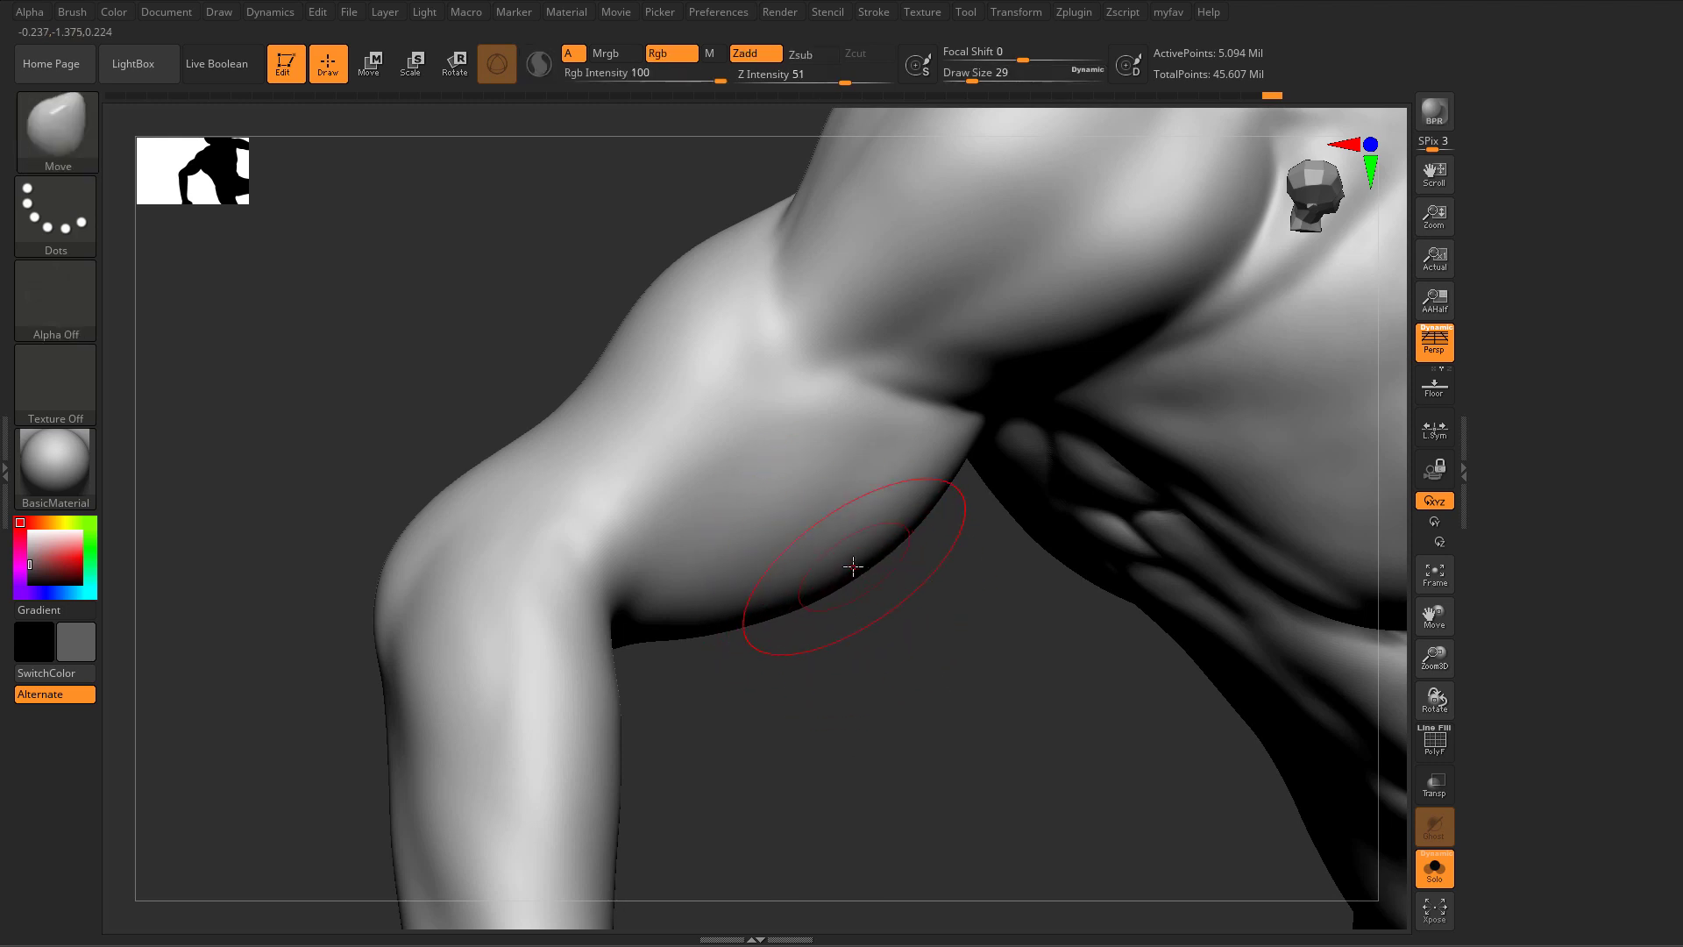
left_click_drag(778, 596, 870, 558)
mouse_move(933, 501)
left_mouse_down()
mouse_move(853, 500)
mouse_move(913, 455)
mouse_move(799, 561)
mouse_move(924, 502)
mouse_move(801, 506)
mouse_move(780, 556)
mouse_move(894, 526)
mouse_move(799, 583)
left_mouse_up()
Step: Build up the inner side of the right upper arm along the biceps with the ClayBuildup brush at draw size 29
key("b")
key("c")
key("b")
mouse_move(829, 518)
right_mouse_down()
mouse_move(833, 560)
mouse_move(842, 484)
right_mouse_up()
left_click_drag(820, 676, 939, 618)
mouse_move(811, 673)
left_mouse_down()
mouse_move(929, 631)
mouse_move(908, 612)
mouse_move(810, 697)
mouse_move(935, 593)
mouse_move(783, 690)
left_mouse_up()
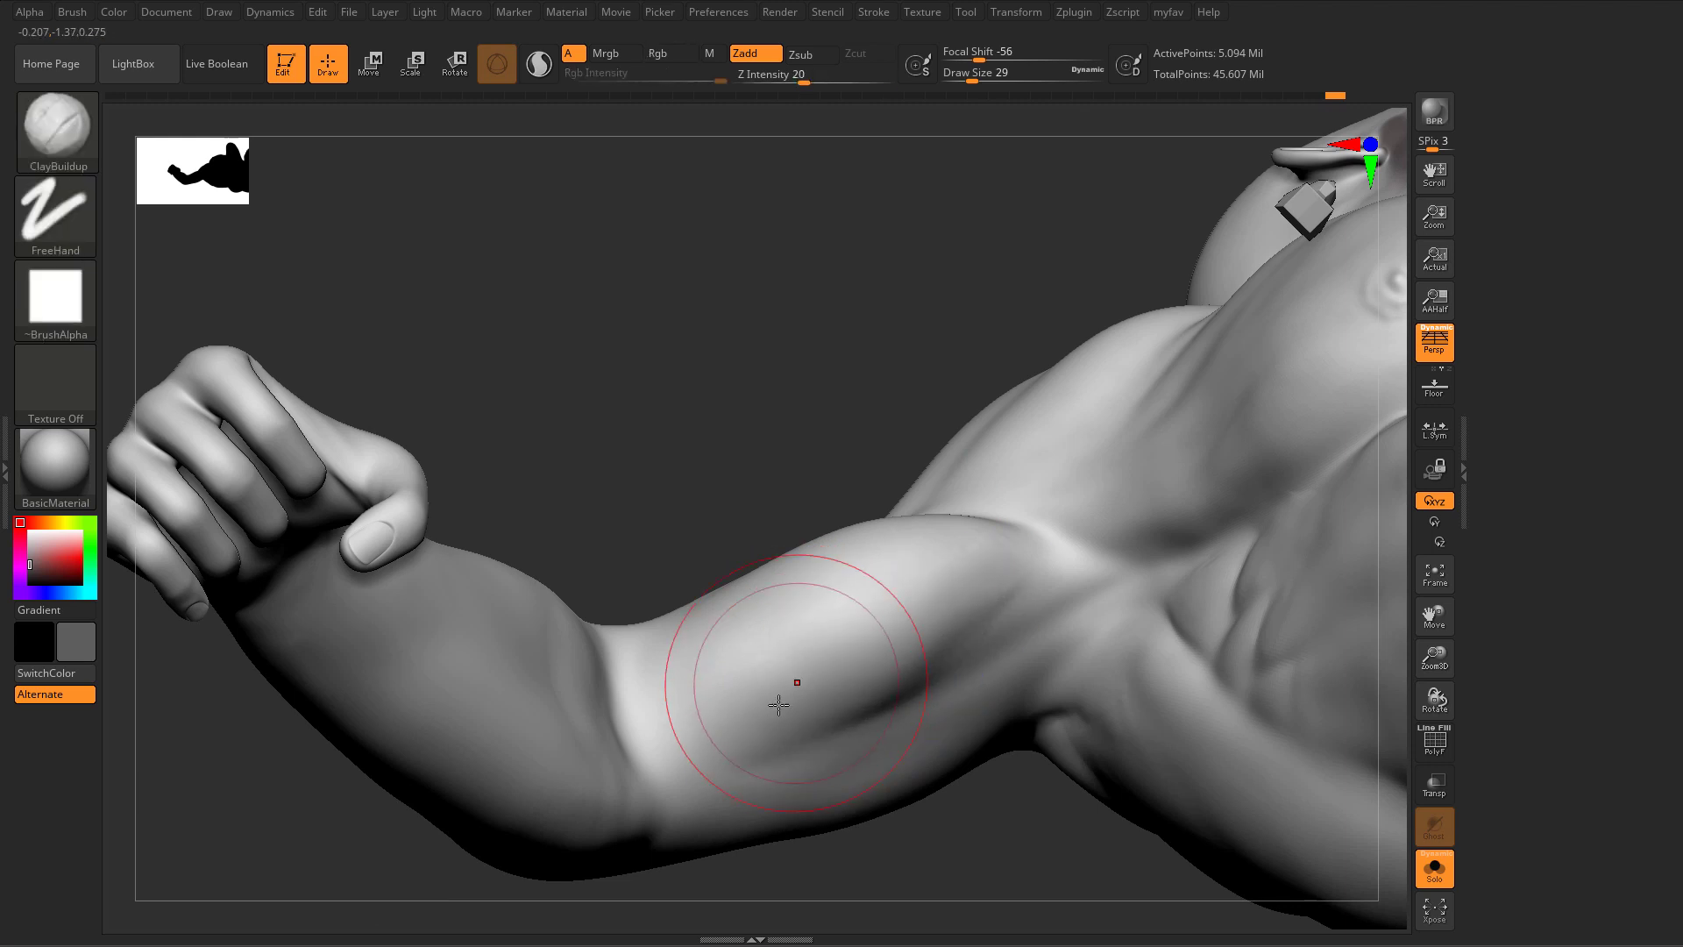
Step: Adjust the underside of the right biceps with the Move brush
mouse_move(781, 702)
right_mouse_down()
mouse_move(807, 728)
mouse_move(854, 653)
right_mouse_up()
key("b")
key("m")
key("v")
left_click_drag(886, 597, 888, 595)
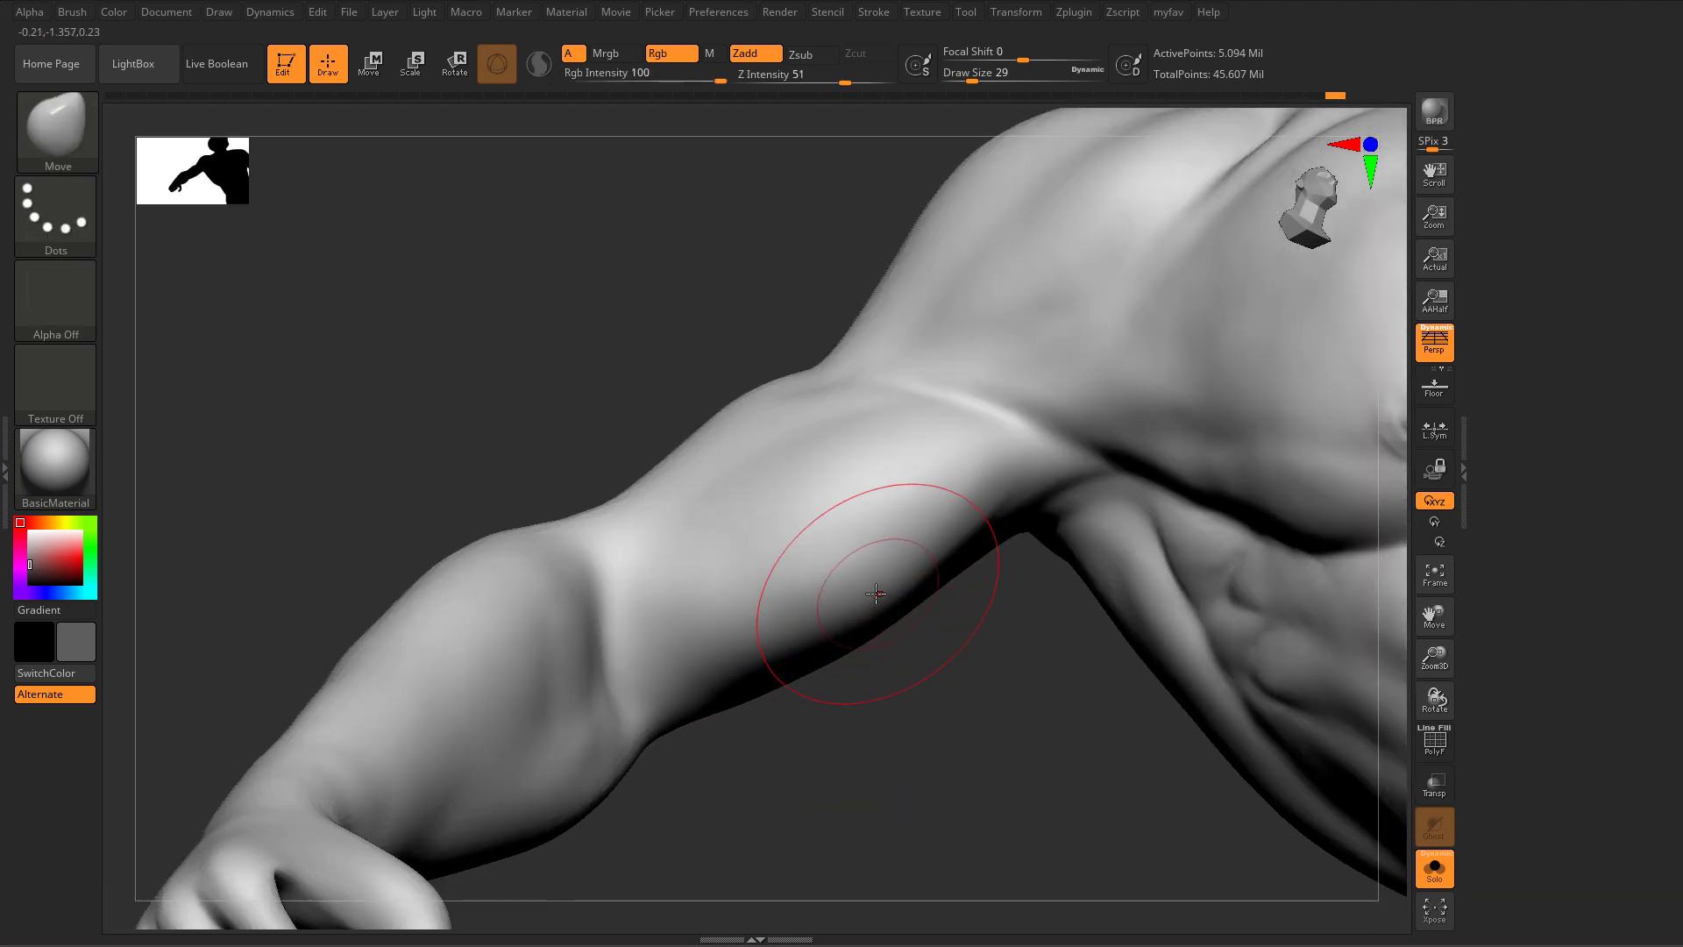
key("bracketleft")
Step: Build up the lower end of the right biceps and the inner elbow with the ClayBuildup brush at draw size 17
key("s")
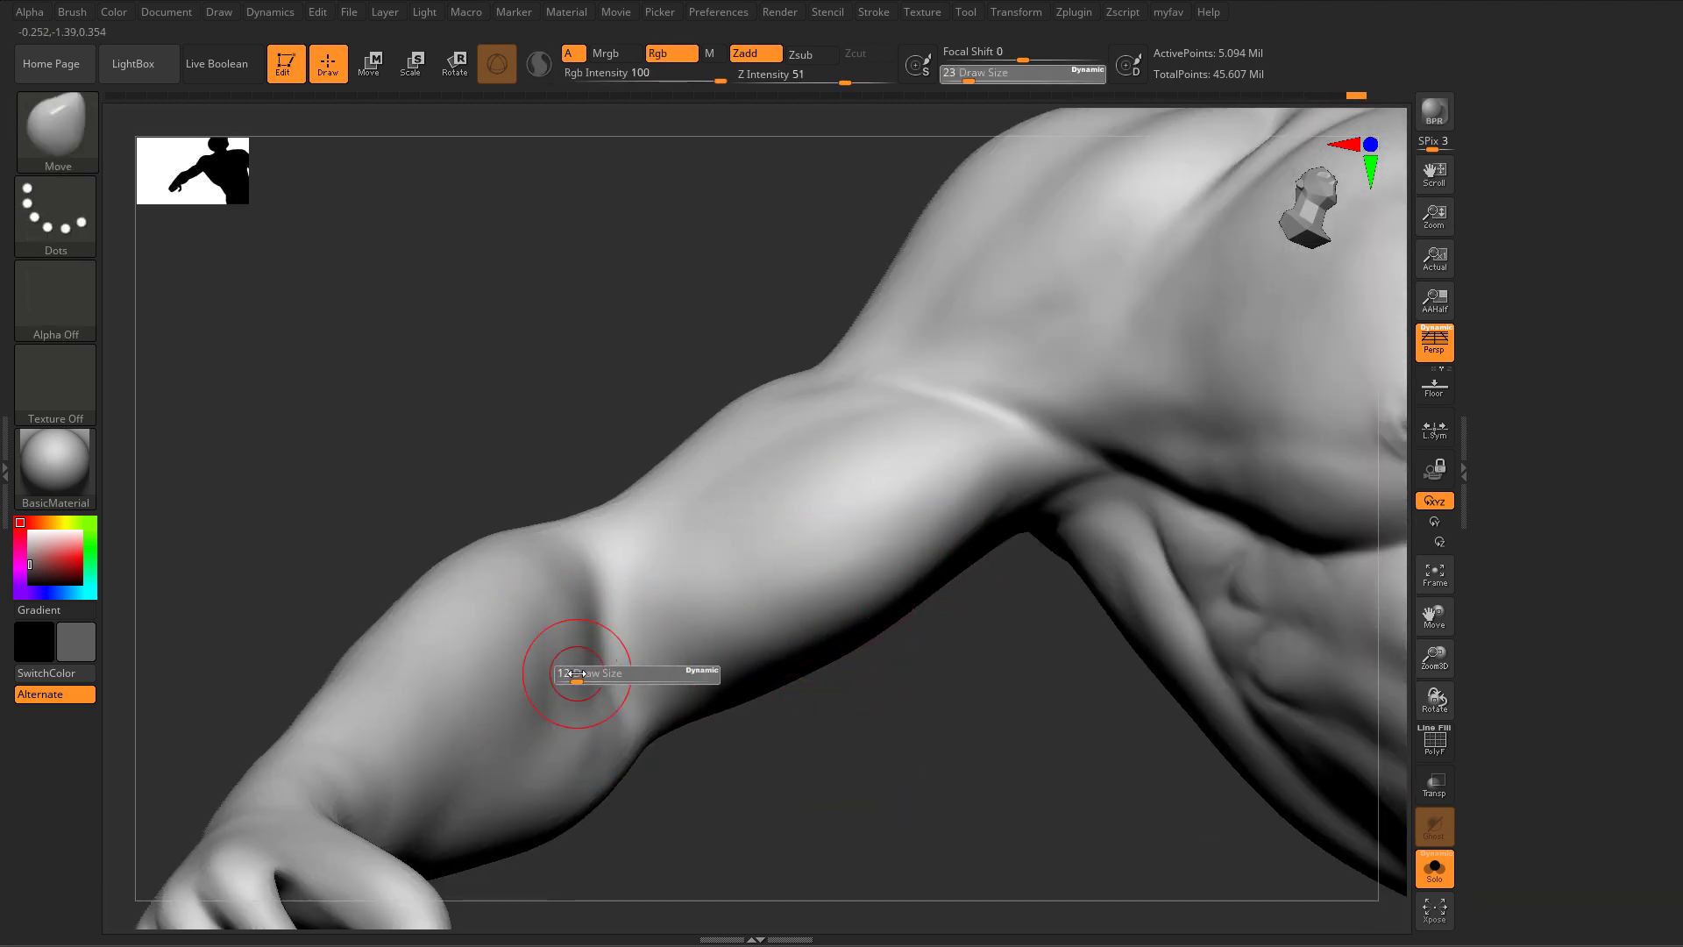
left_click_drag(579, 677, 575, 675)
key("b")
key("c")
key("b")
left_click_drag(680, 626, 612, 671)
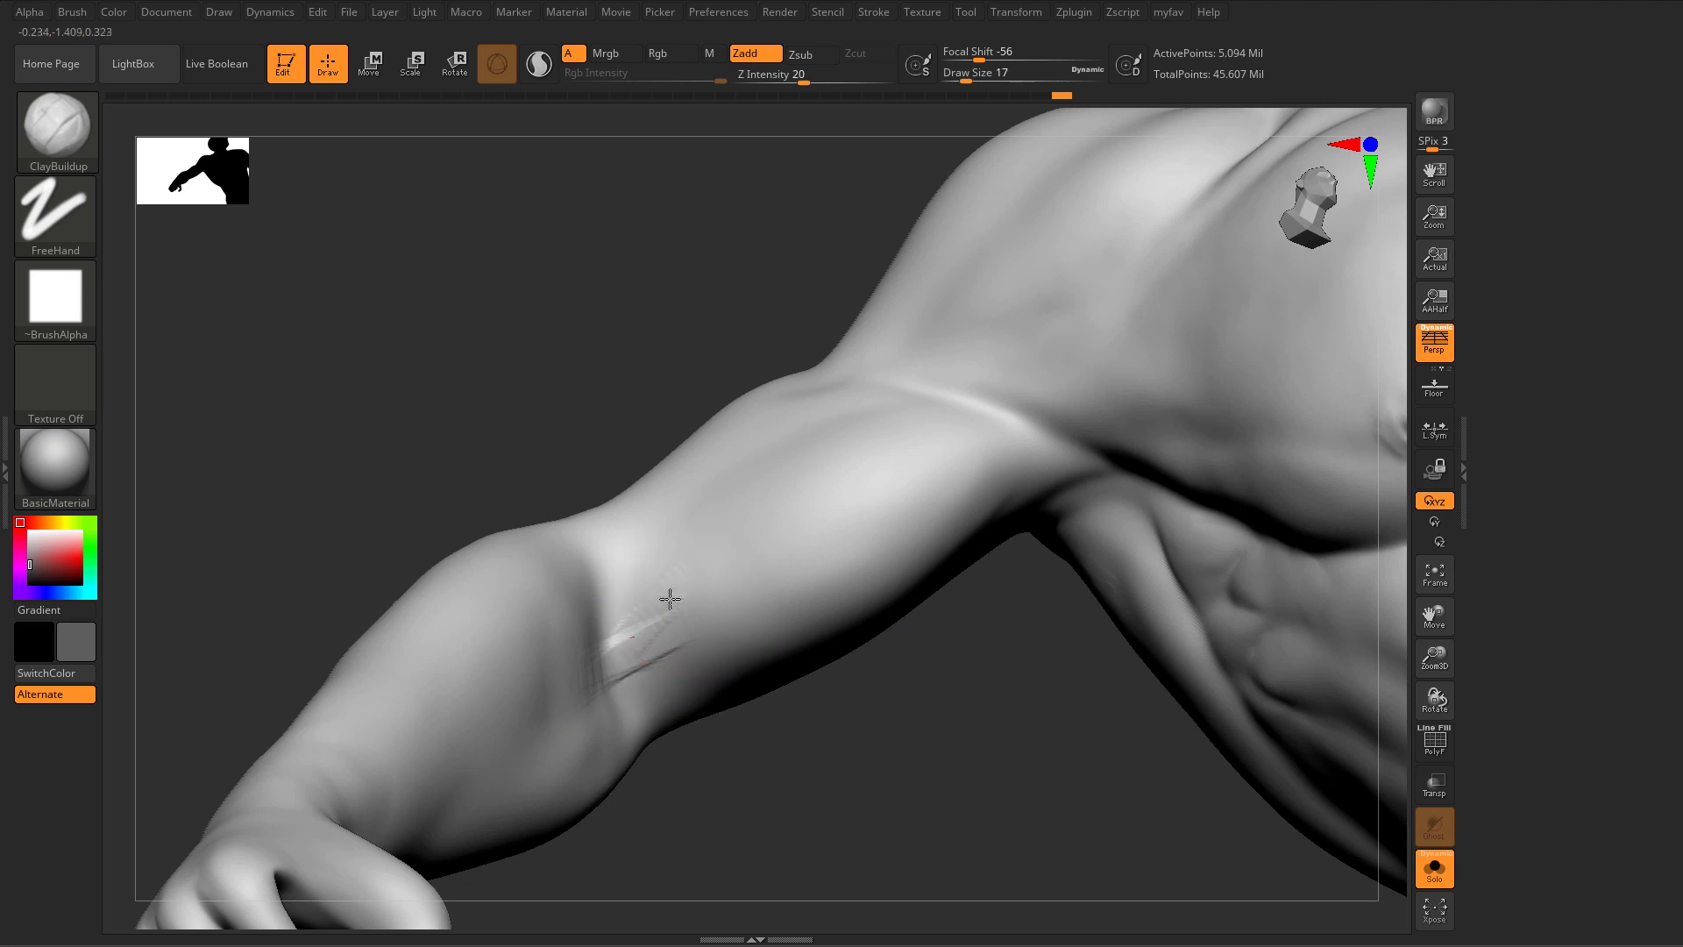
left_click_drag(670, 598, 656, 668)
right_click_drag(698, 690, 676, 675)
mouse_move(676, 667)
left_mouse_down()
mouse_move(627, 701)
mouse_move(639, 684)
left_mouse_up()
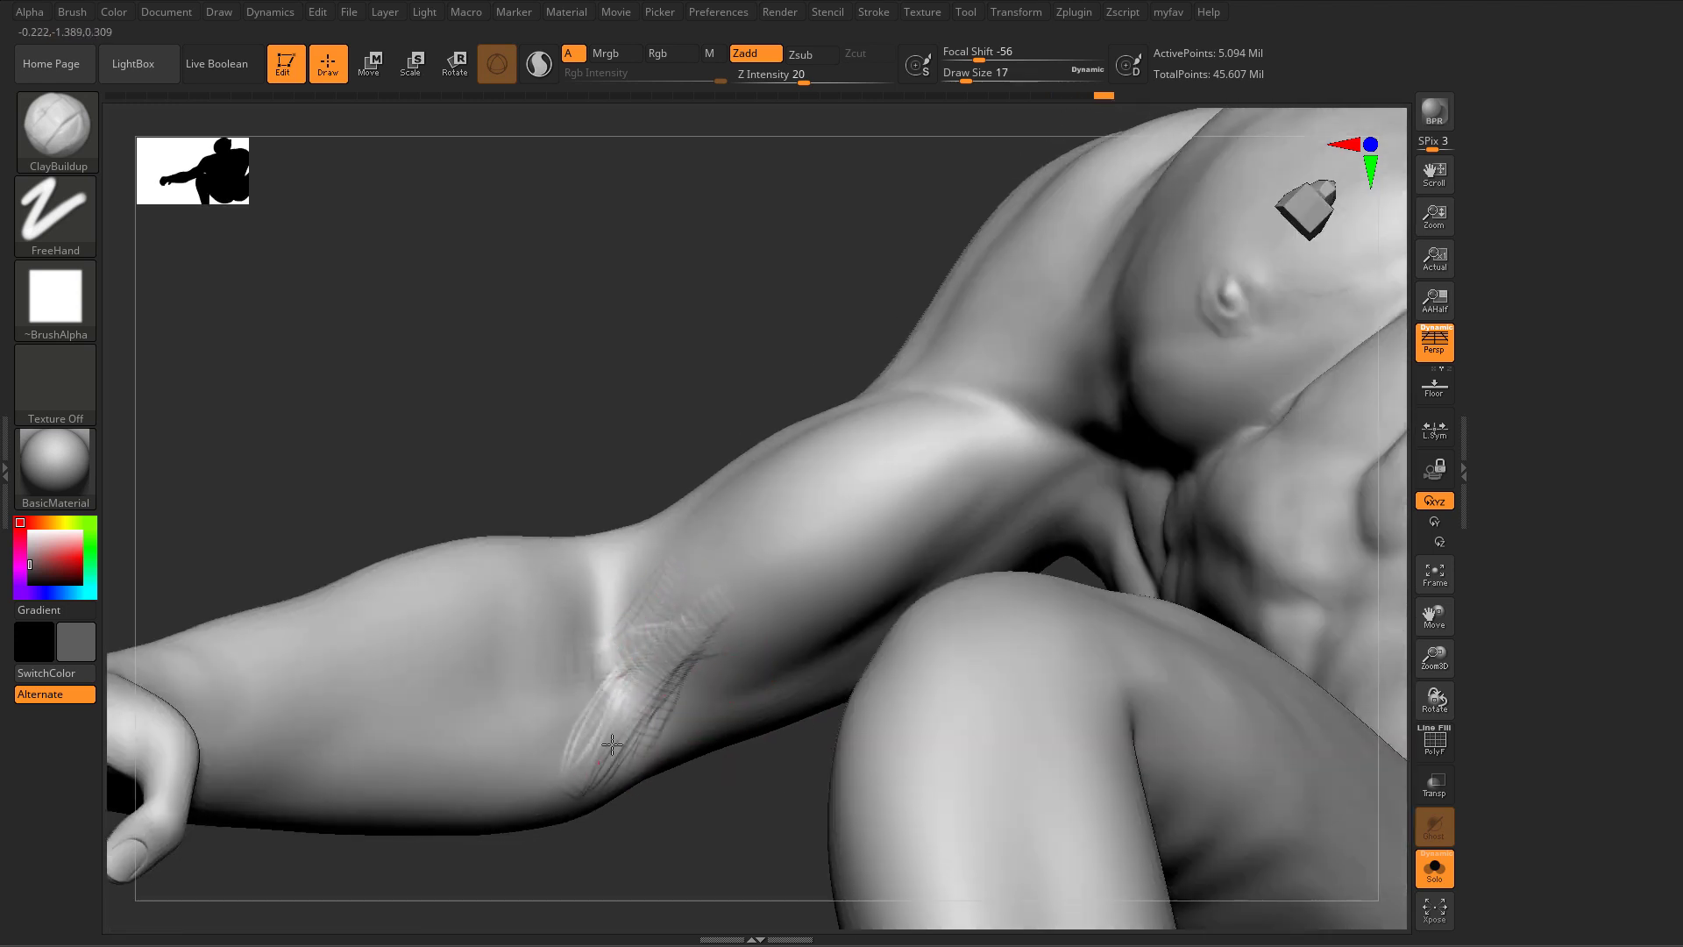
Step: Smooth the clay strokes around the right inner elbow
key("shift")
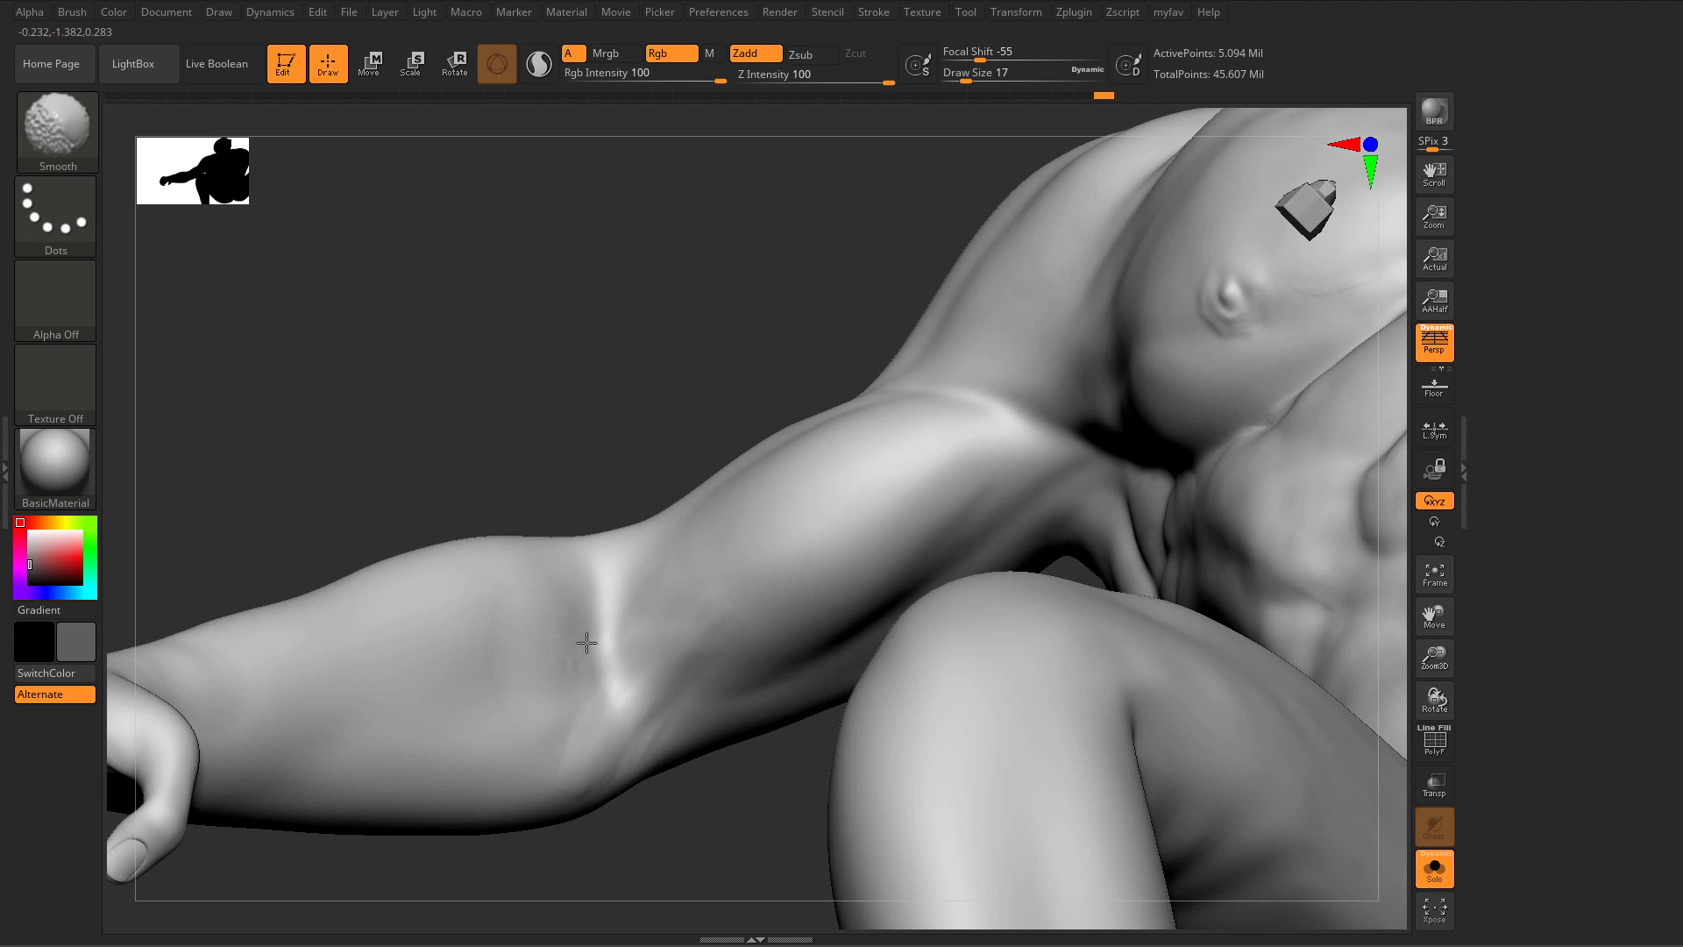
left_click_drag(641, 713, 710, 694, "shift")
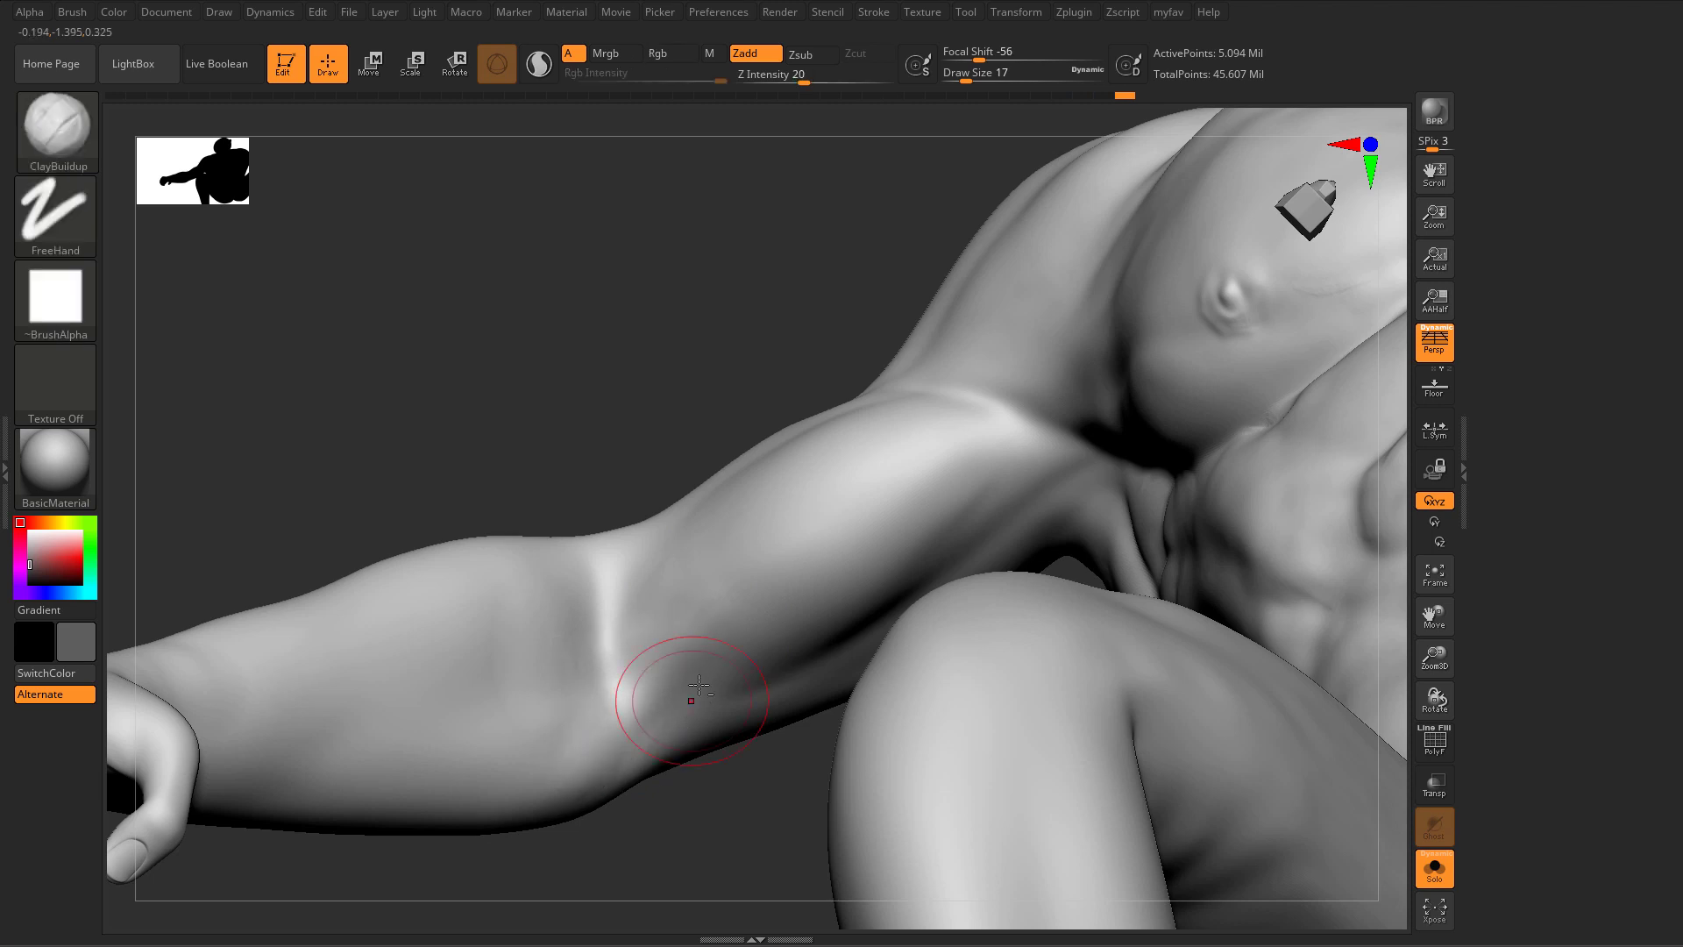
mouse_move(690, 695)
right_mouse_down("ctrl")
mouse_move(490, 470)
mouse_move(514, 549)
mouse_move(713, 639)
mouse_move(722, 665)
right_mouse_up("ctrl")
key("s")
left_click_drag(702, 655, 710, 655)
key("b")
key("m")
key("v")
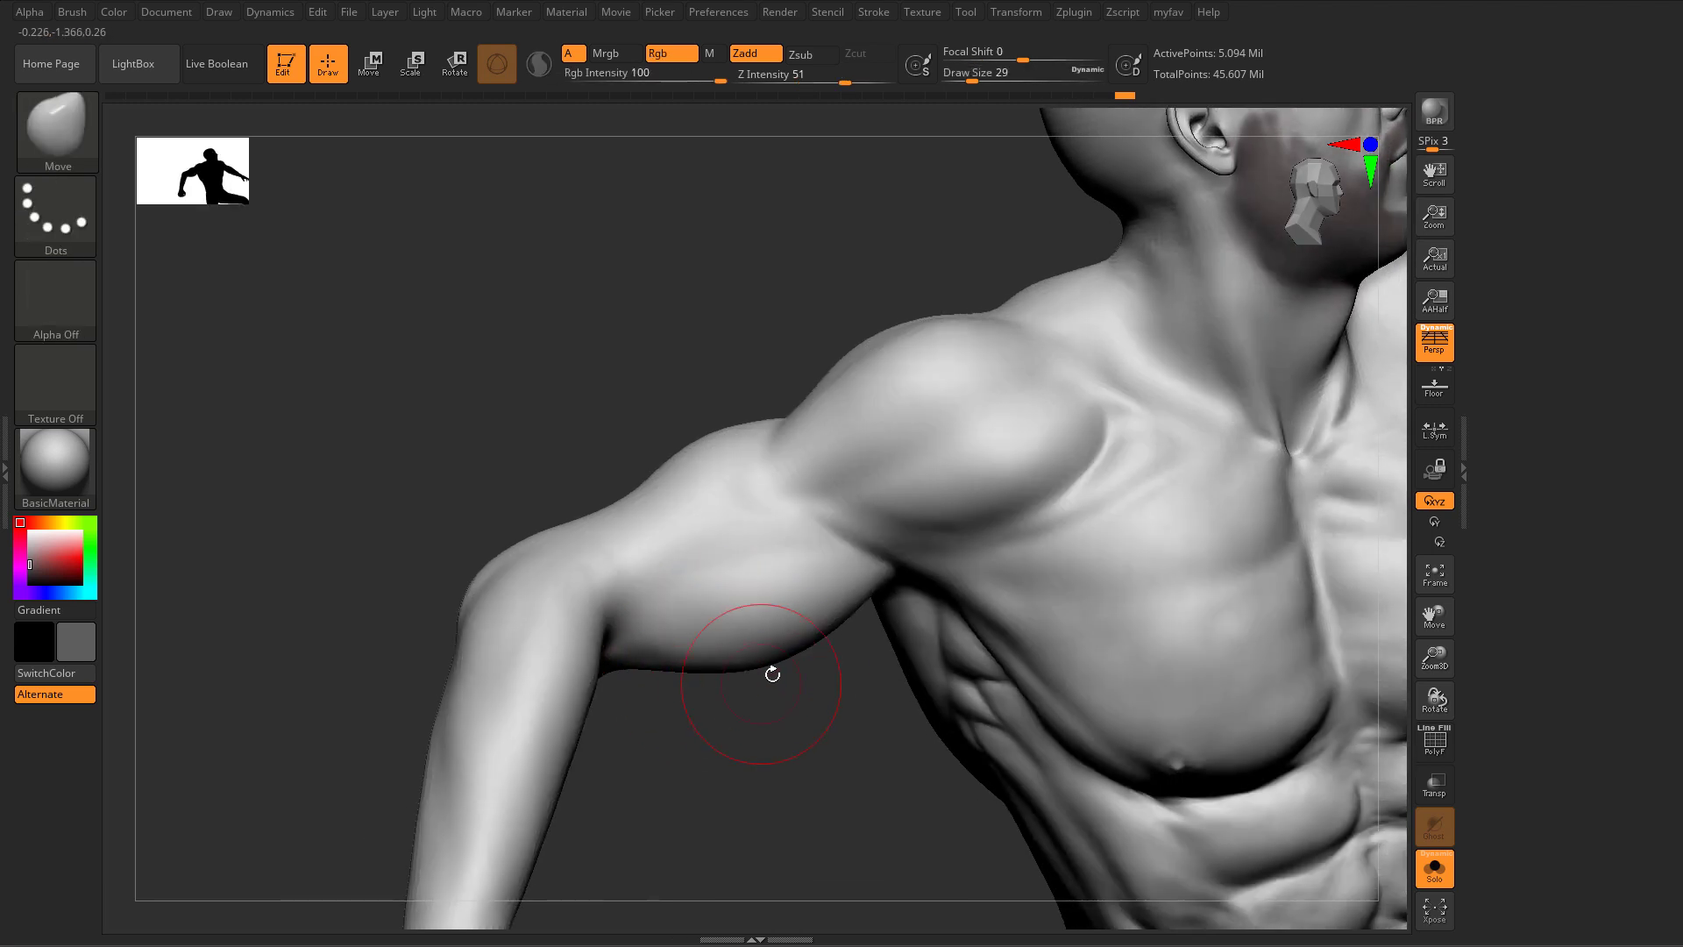
Step: Build up the triceps on the back of the right upper arm with the ClayBuildup brush at draw size 31
right_click_drag(758, 675, 747, 523, "ctrl")
key("s")
left_click_drag(722, 495, 724, 493)
key("b")
key("c")
key("b")
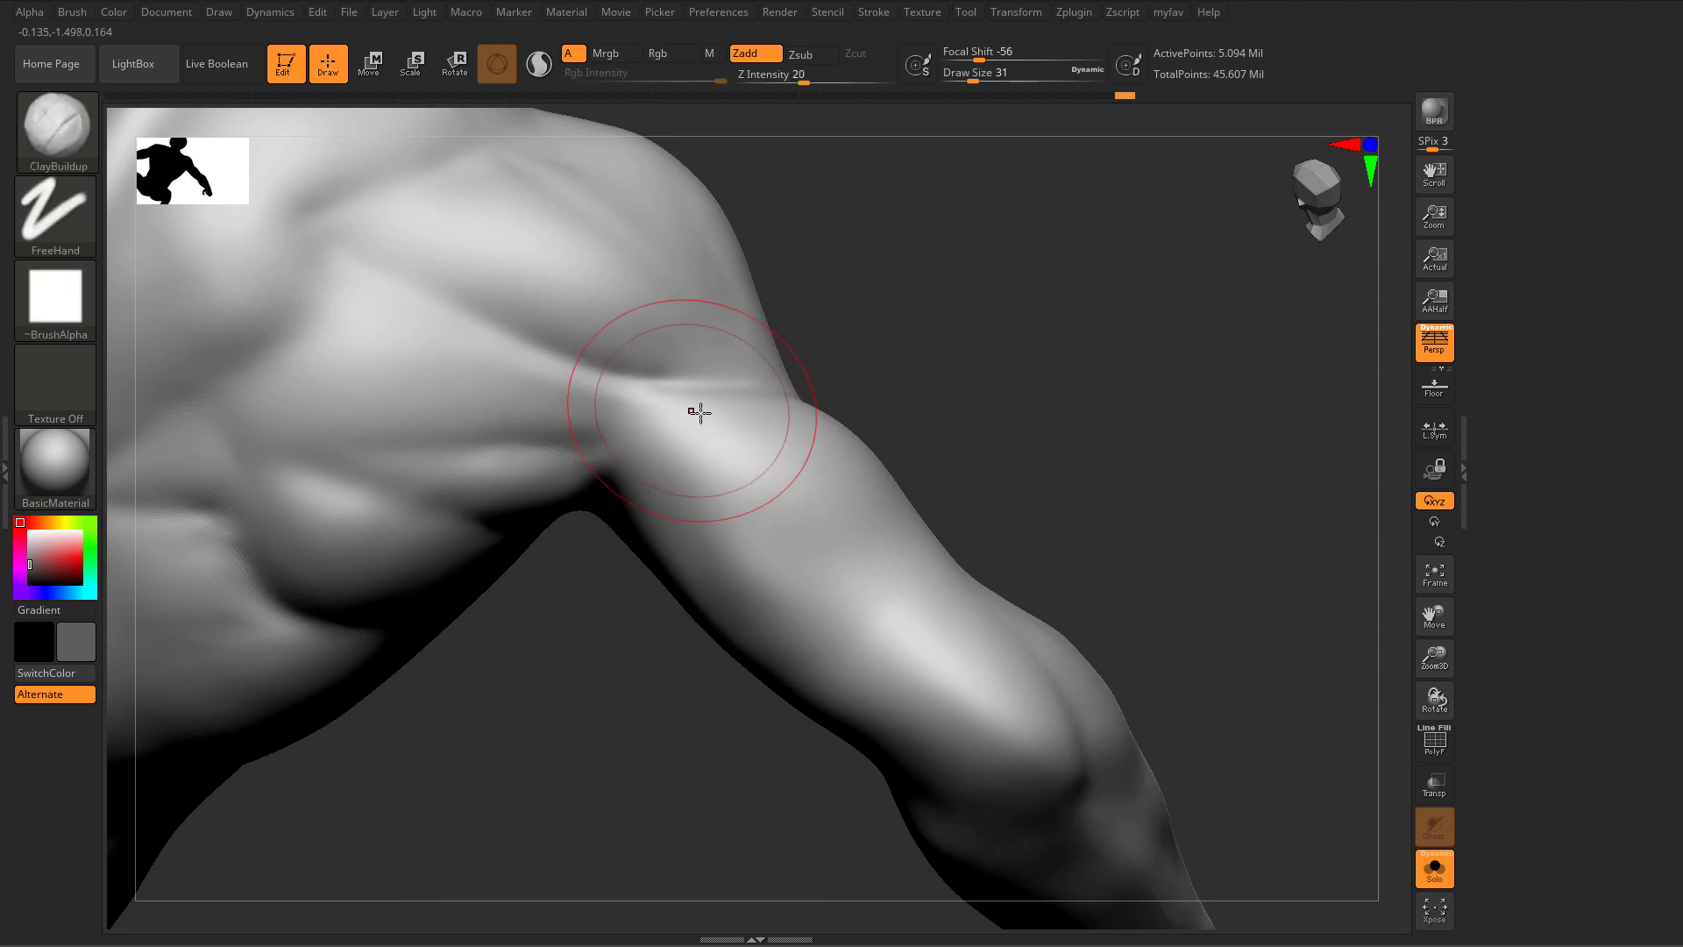
left_click_drag(698, 412, 753, 483)
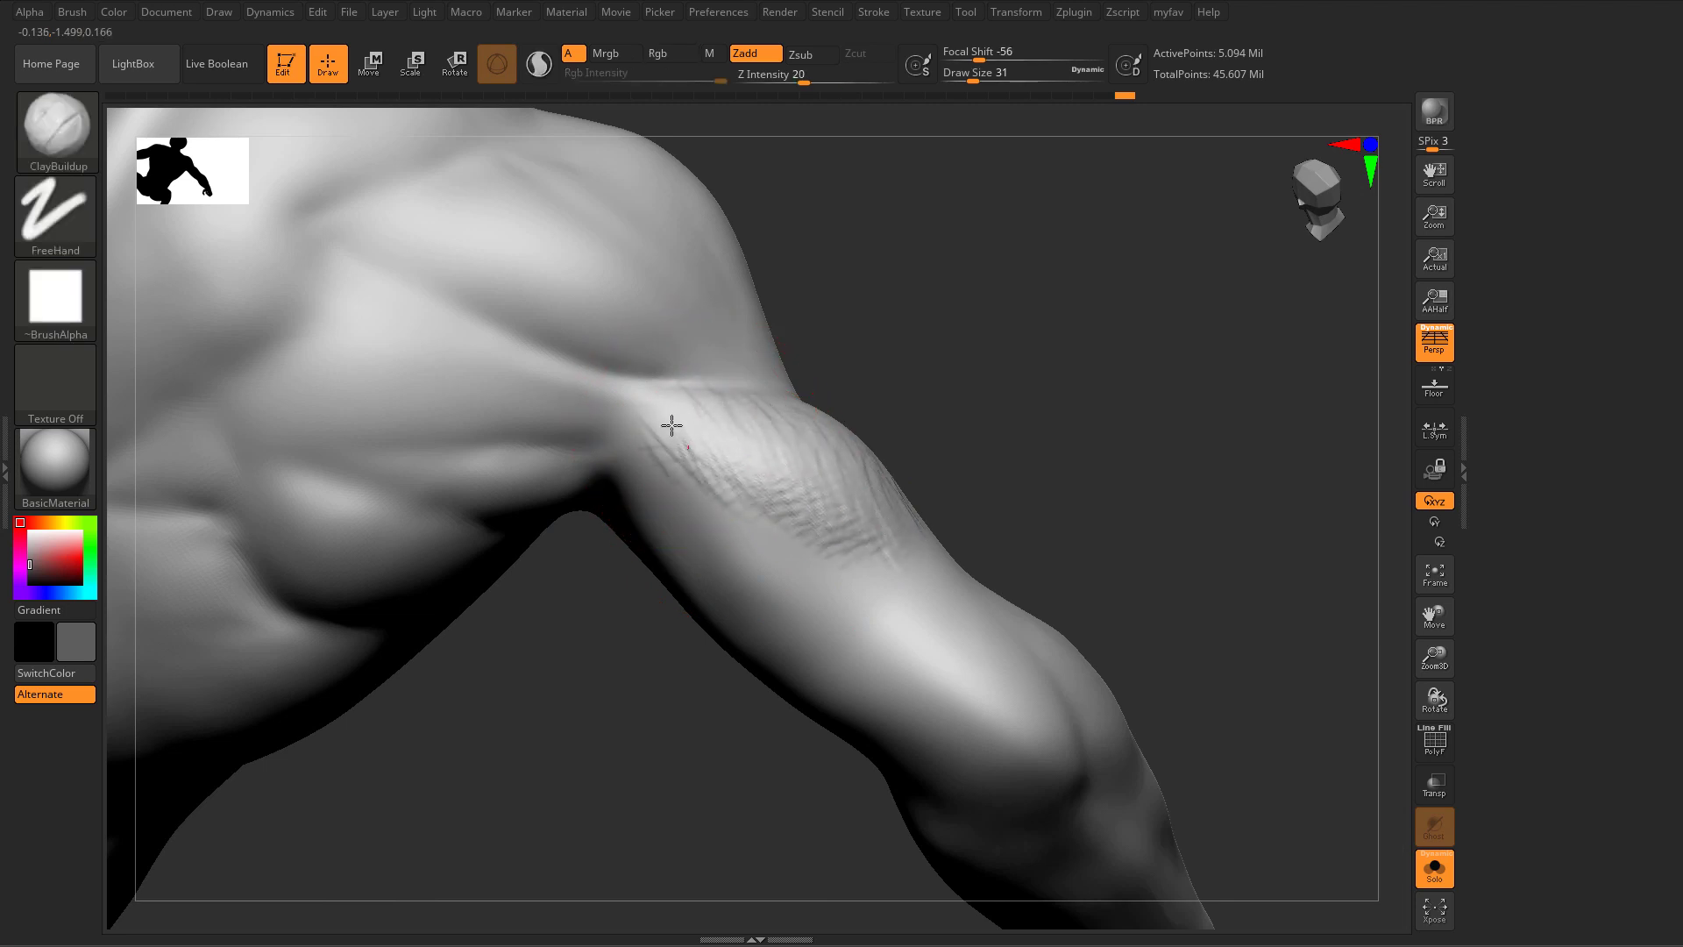
mouse_move(671, 426)
left_mouse_down()
mouse_move(630, 429)
mouse_move(631, 465)
mouse_move(776, 622)
left_mouse_up()
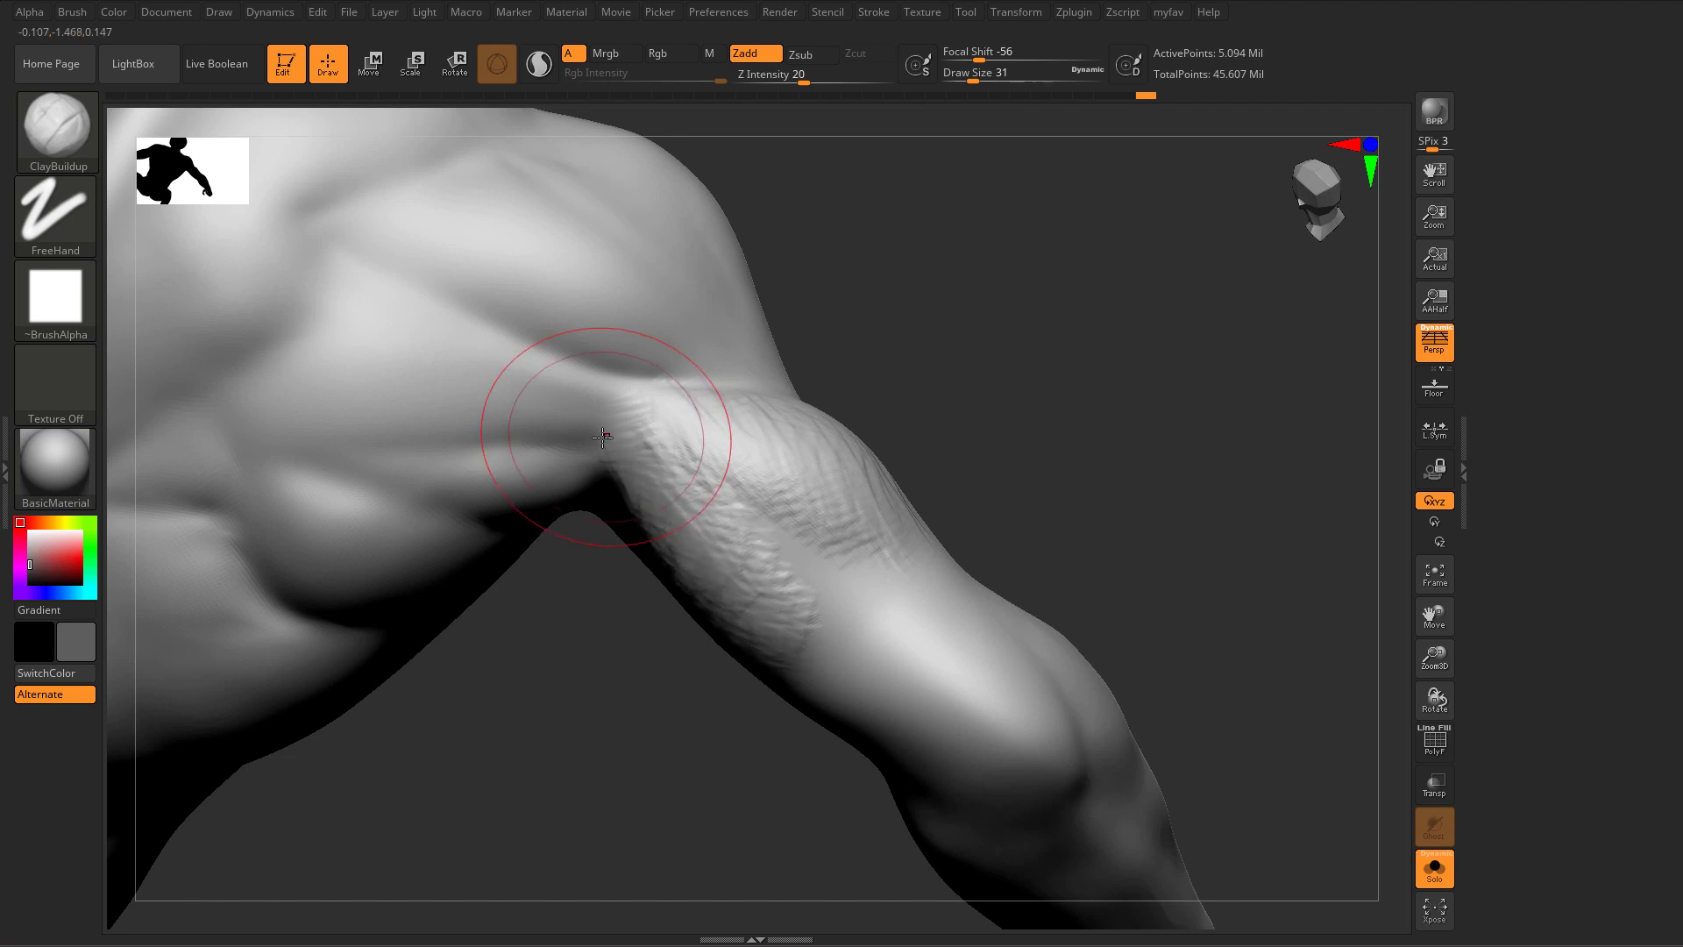
Step: Carve a crease along the inner edge of the right triceps from the rear armpit with DamStandard at draw size 31
key("b")
key("d")
key("s")
left_click_drag(586, 377, 653, 556)
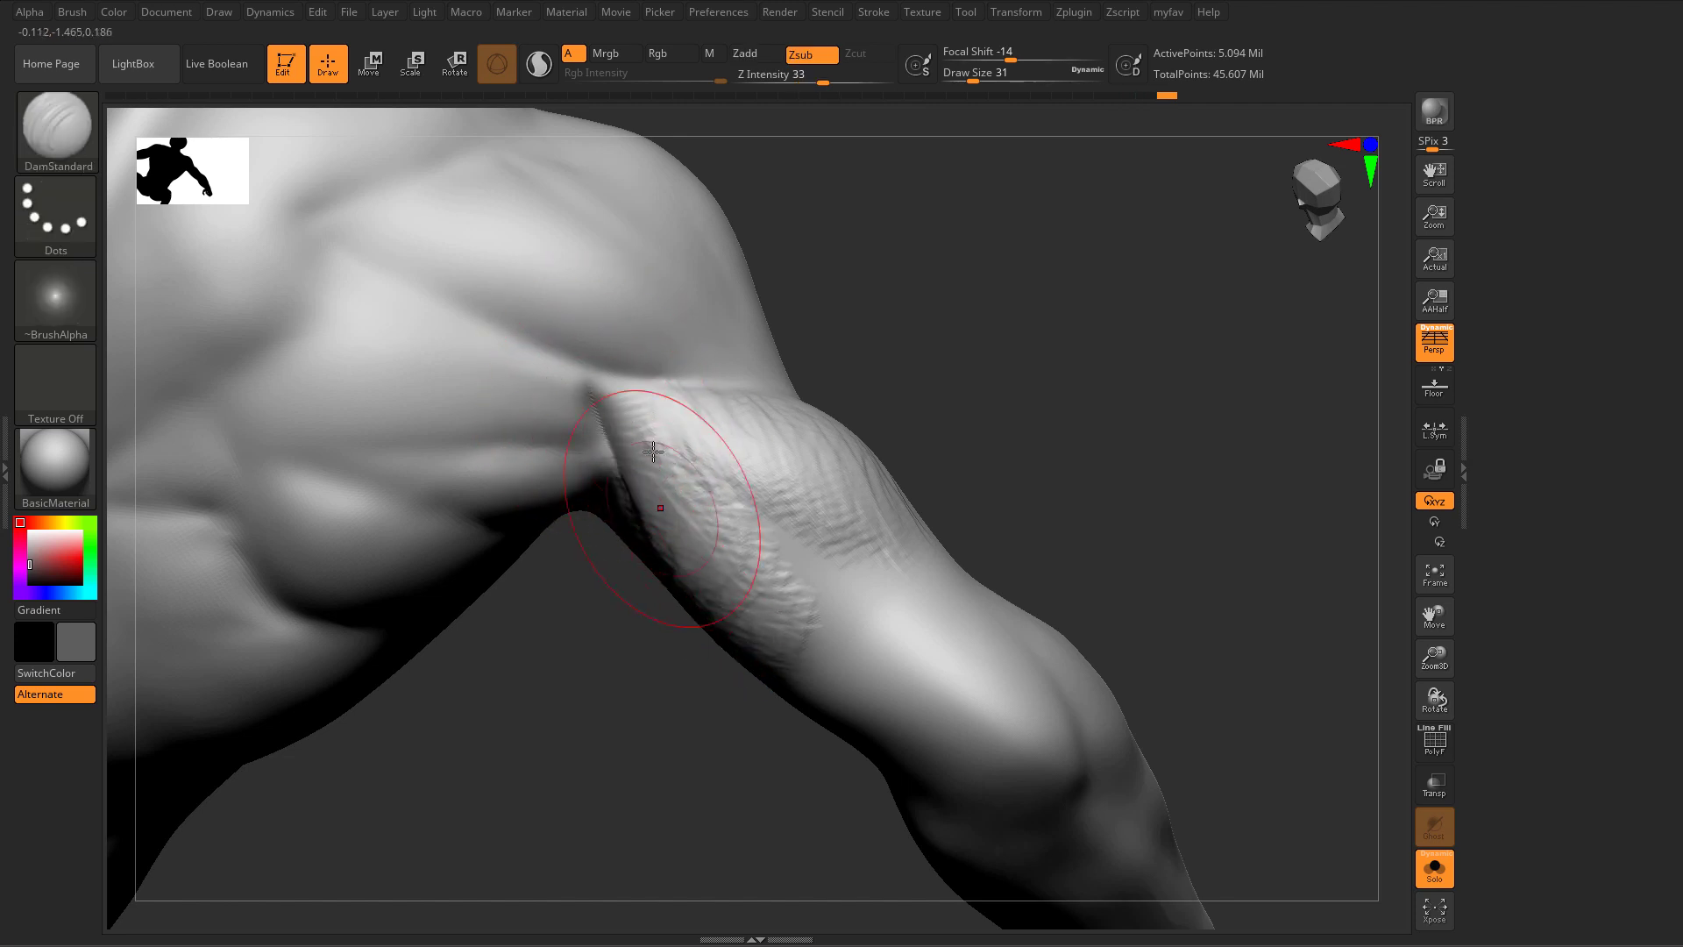
Step: Build up the outer and inner heads of the right triceps down toward the elbow with ClayBuildup at draw size 31
key("b")
key("c")
key("b")
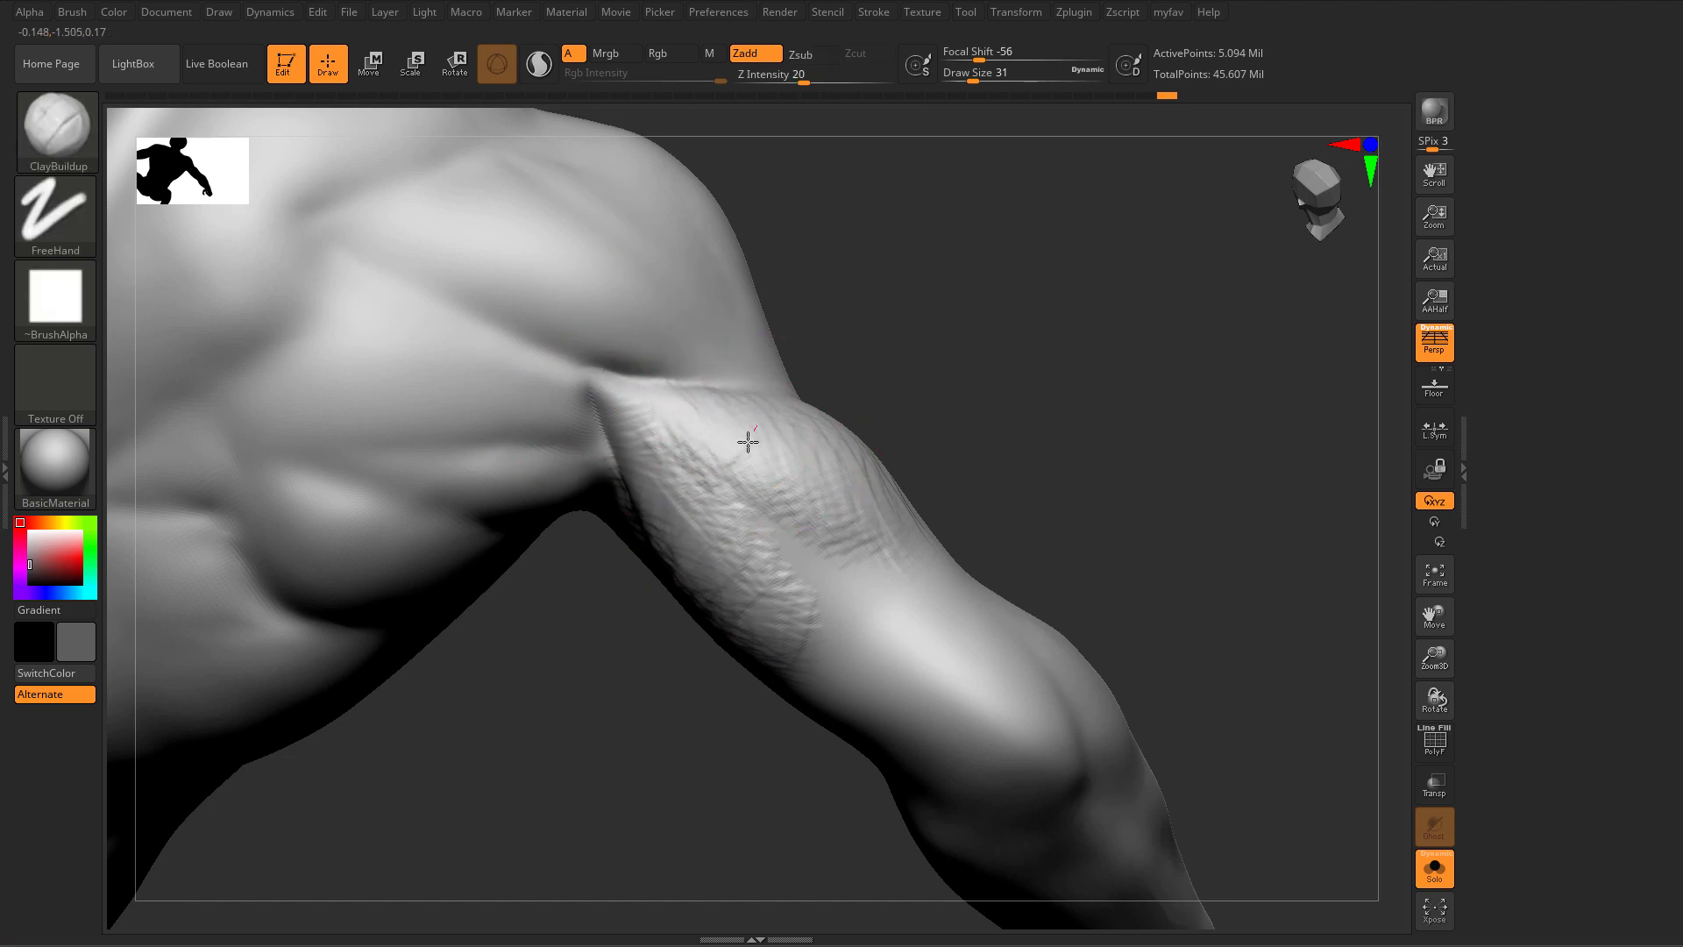
mouse_move(820, 479)
left_mouse_down()
mouse_move(908, 502)
mouse_move(920, 569)
left_mouse_up()
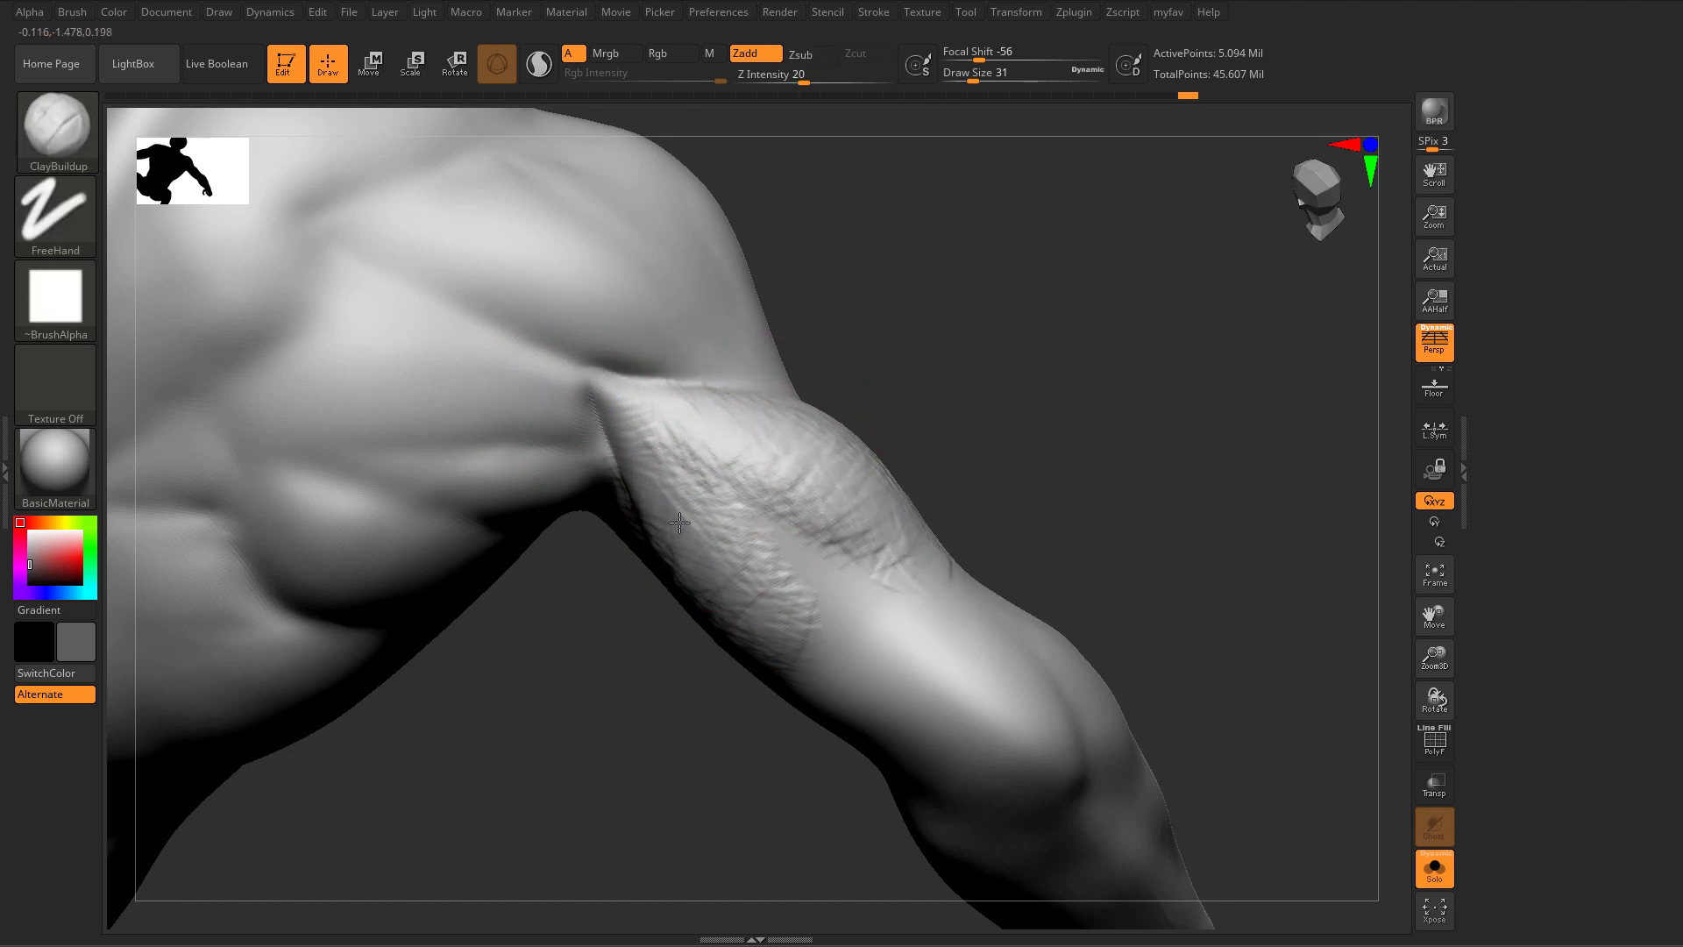
right_click_drag(685, 521, 701, 512)
mouse_move(708, 531)
left_mouse_down()
mouse_move(692, 596)
mouse_move(861, 679)
mouse_move(911, 596)
mouse_move(834, 679)
left_mouse_up()
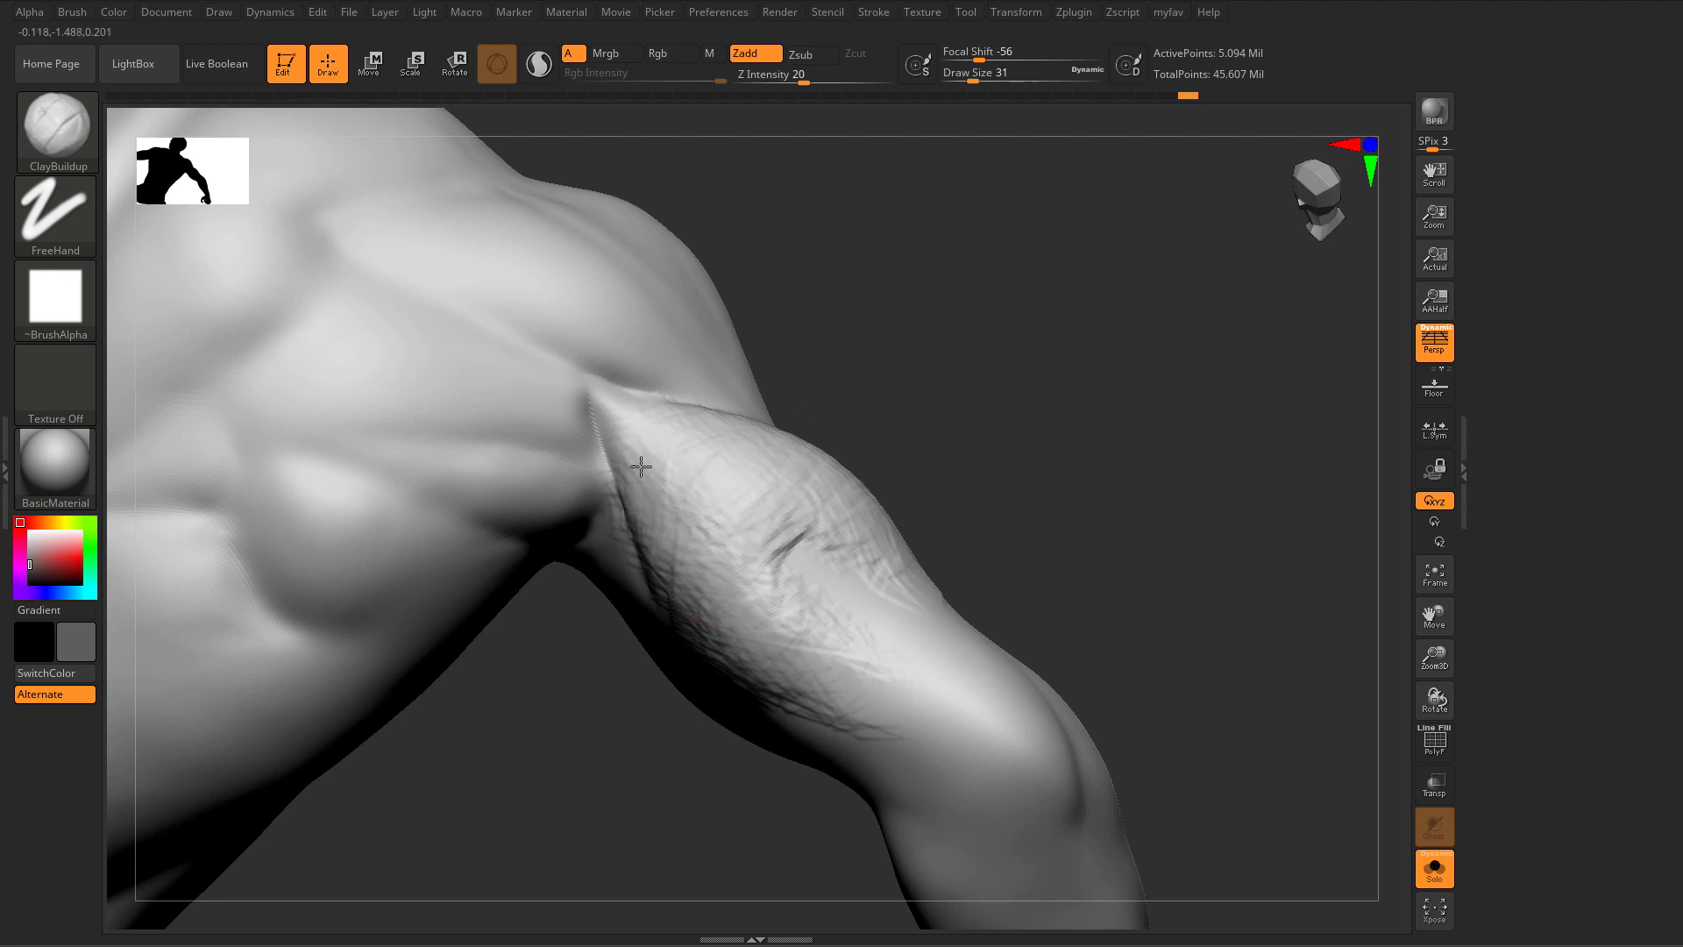
left_click_drag(734, 567, 813, 674)
Step: Carve a groove between the two triceps heads, running down from the rear armpit, with the DamStandard brush
mouse_move(813, 674)
right_mouse_down("ctrl")
mouse_move(916, 488)
mouse_move(886, 476)
mouse_move(1038, 437)
mouse_move(1027, 379)
right_mouse_up("ctrl")
key("b")
key("d")
key("s")
left_click_drag(544, 391, 723, 533)
Step: Add volume on both sides of the groove between the right triceps heads with ClayBuildup at draw size 31
key("b")
key("c")
key("b")
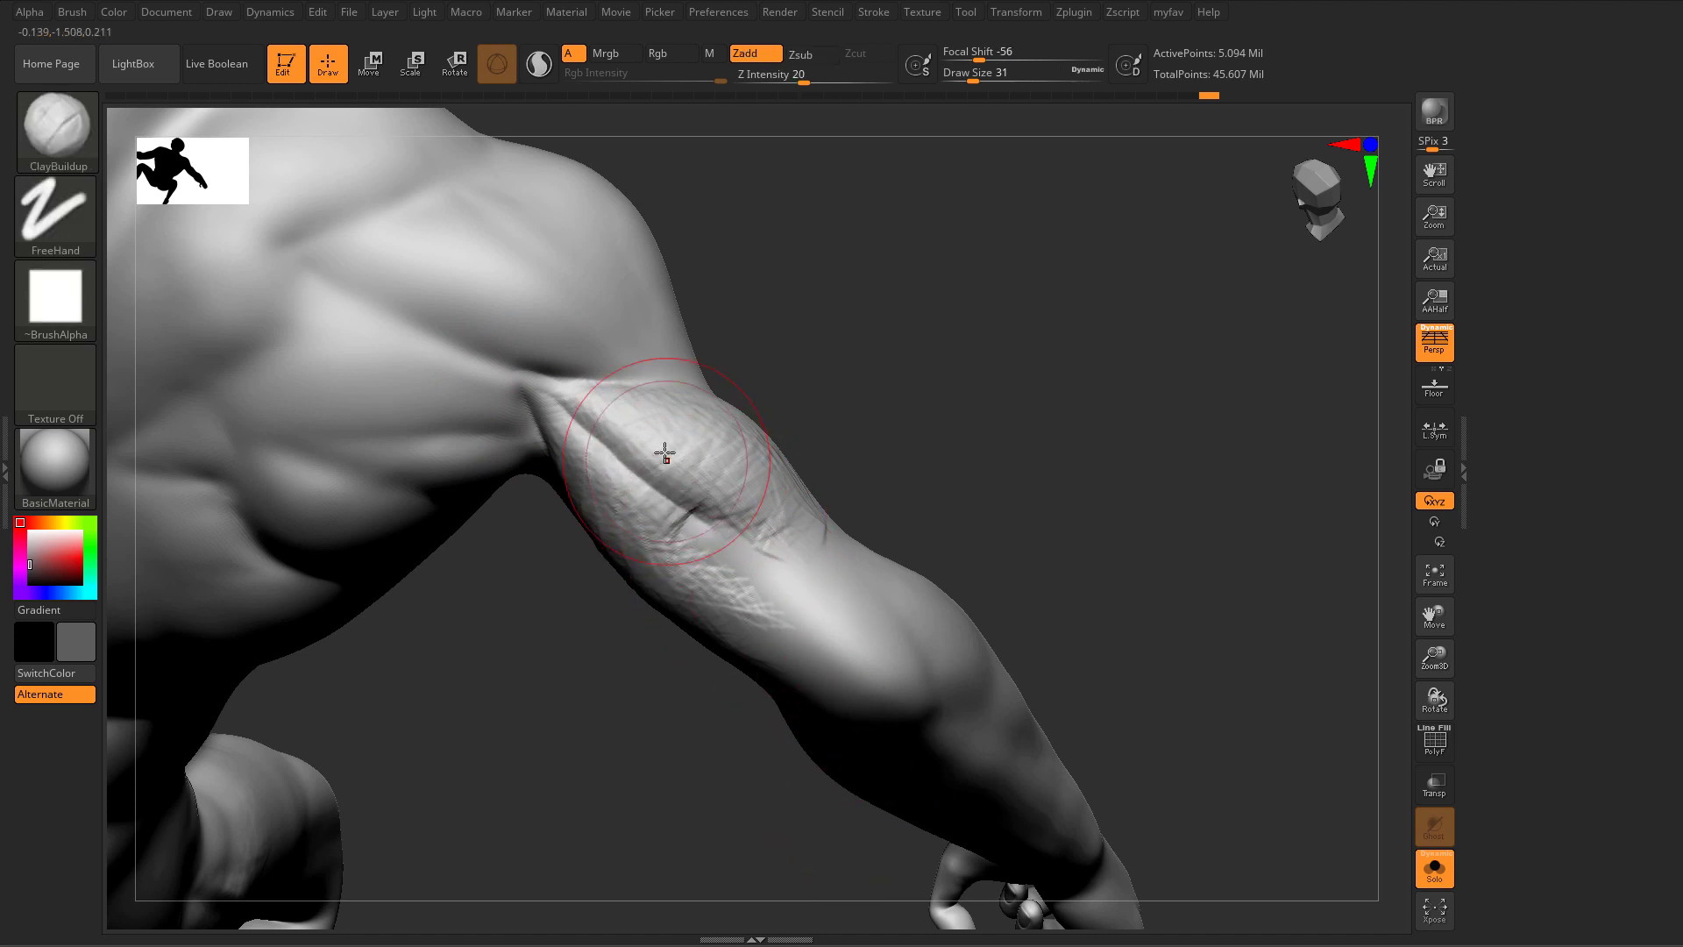
left_click_drag(660, 454, 654, 429)
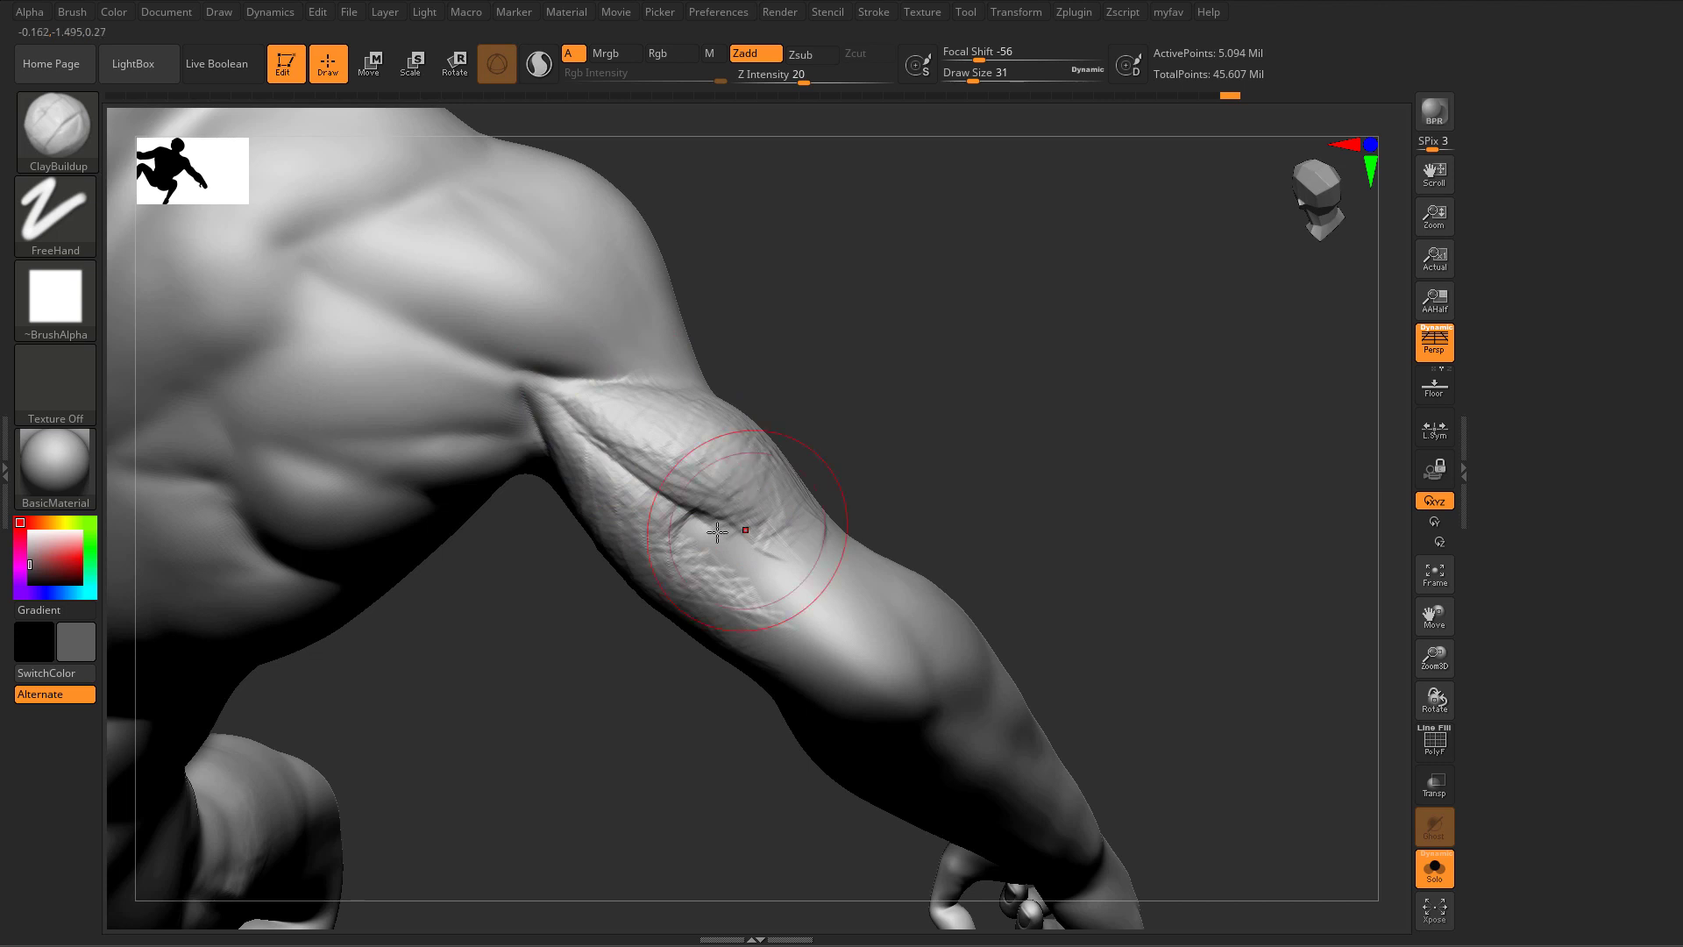
right_click_drag(717, 531, 561, 492)
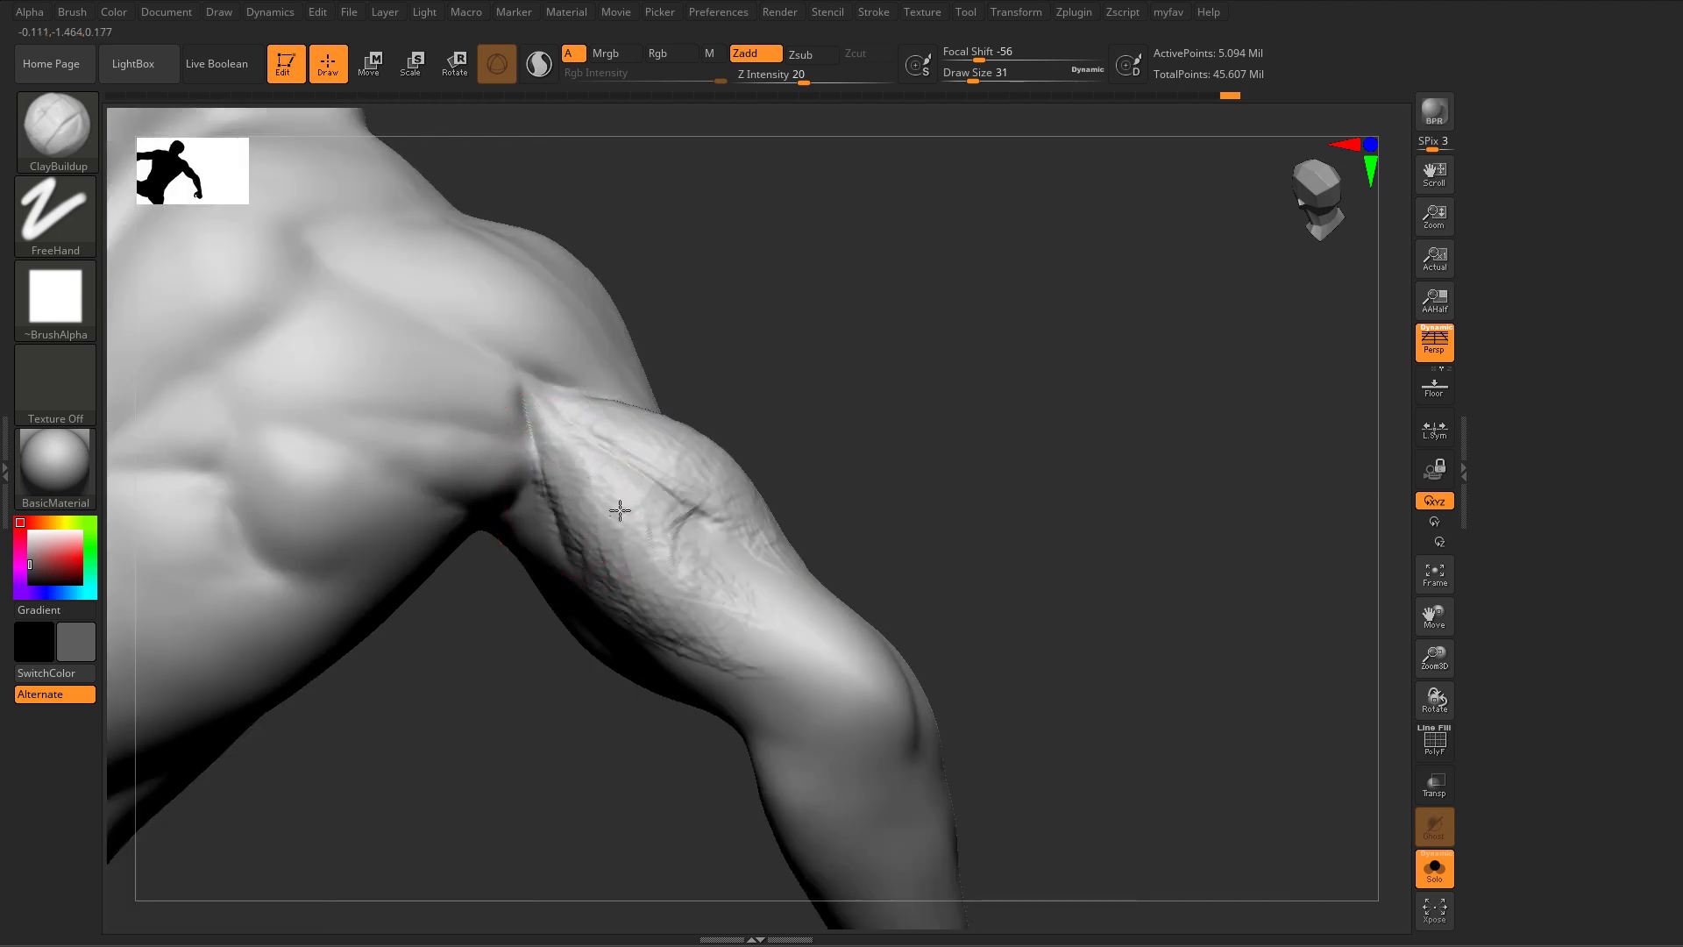
right_click_drag(700, 618, 647, 491)
left_click_drag(611, 441, 694, 492)
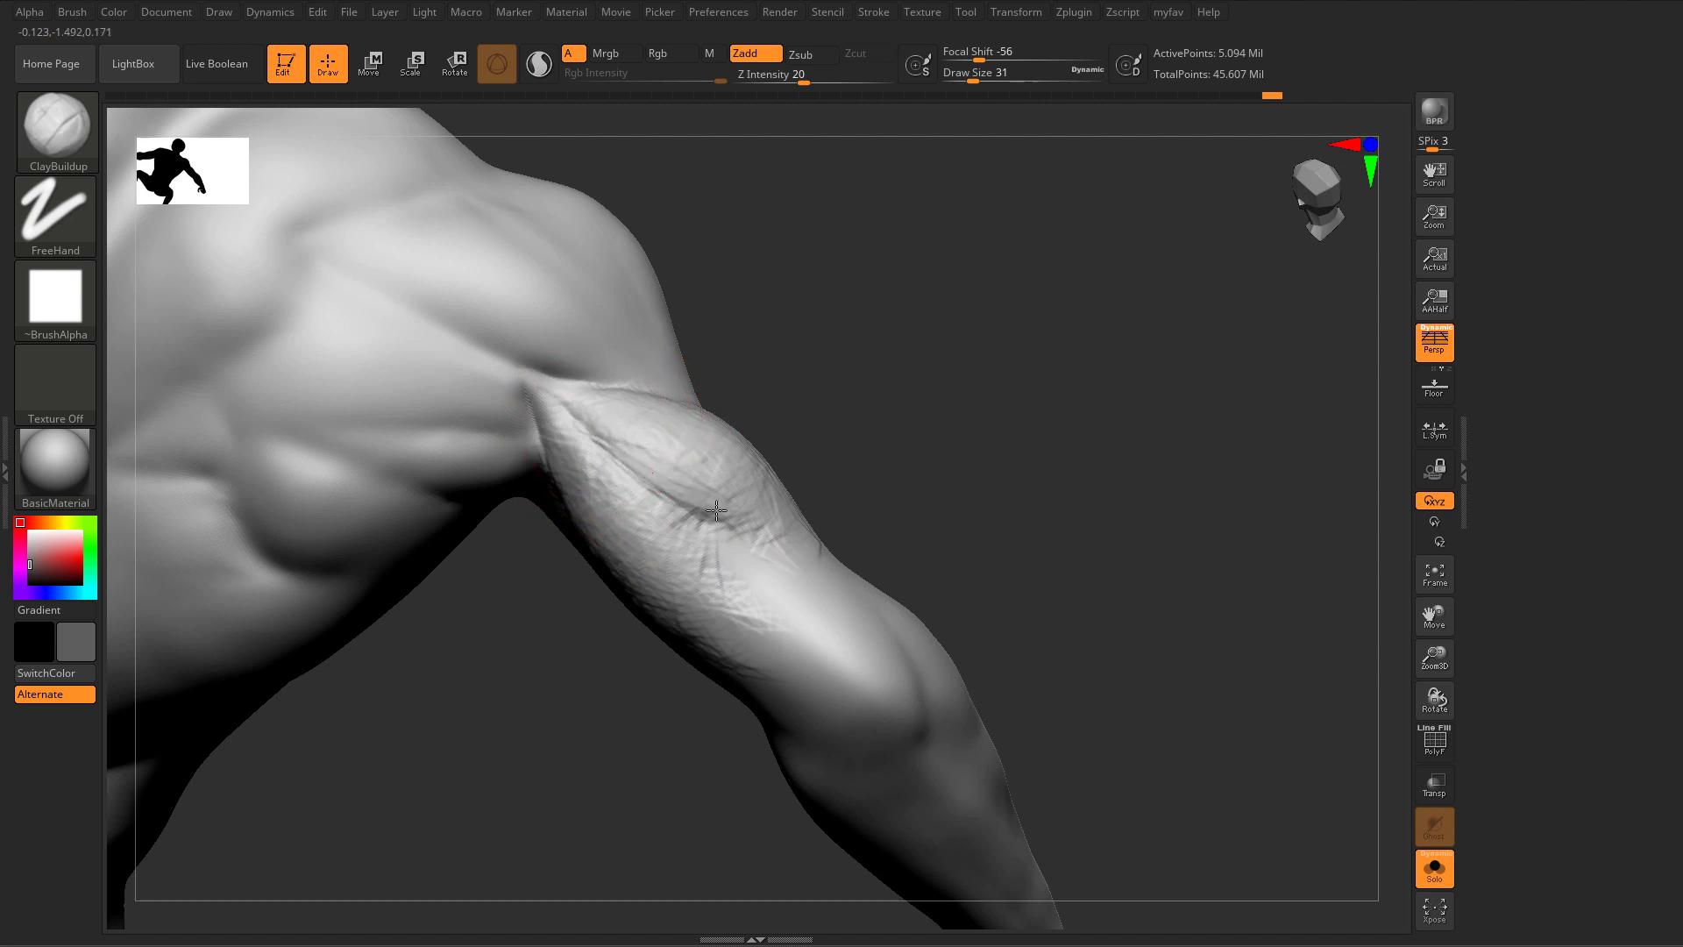
mouse_move(685, 566)
left_mouse_down()
mouse_move(724, 548)
mouse_move(758, 647)
left_mouse_up()
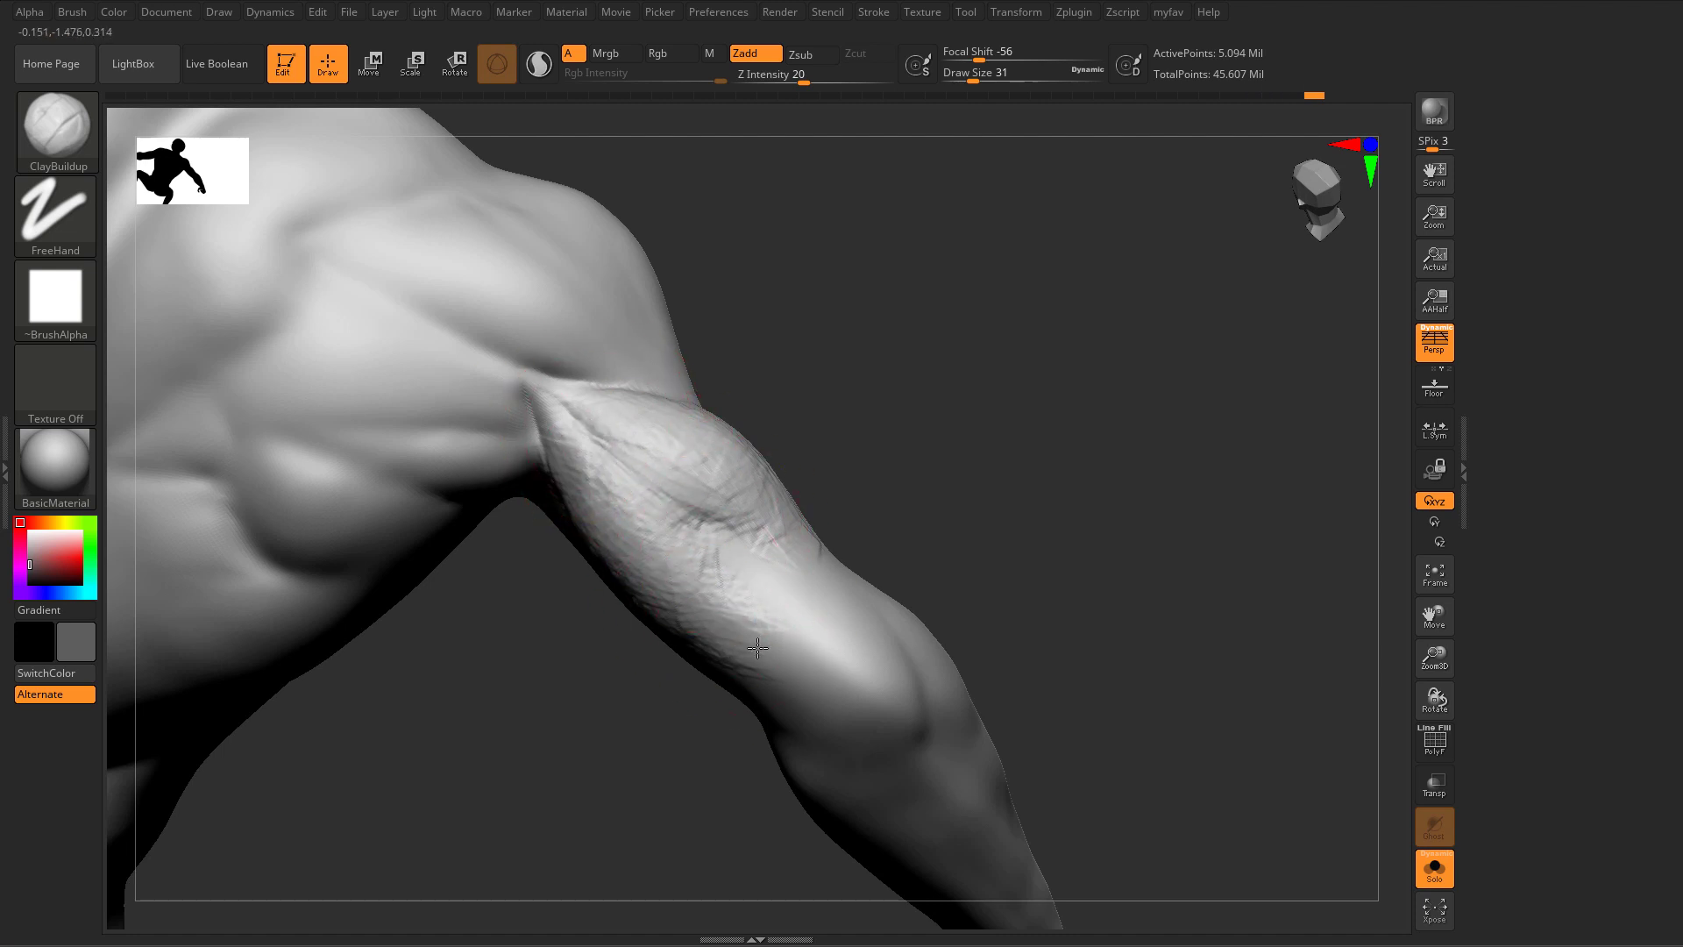
left_click_drag(688, 578, 713, 596)
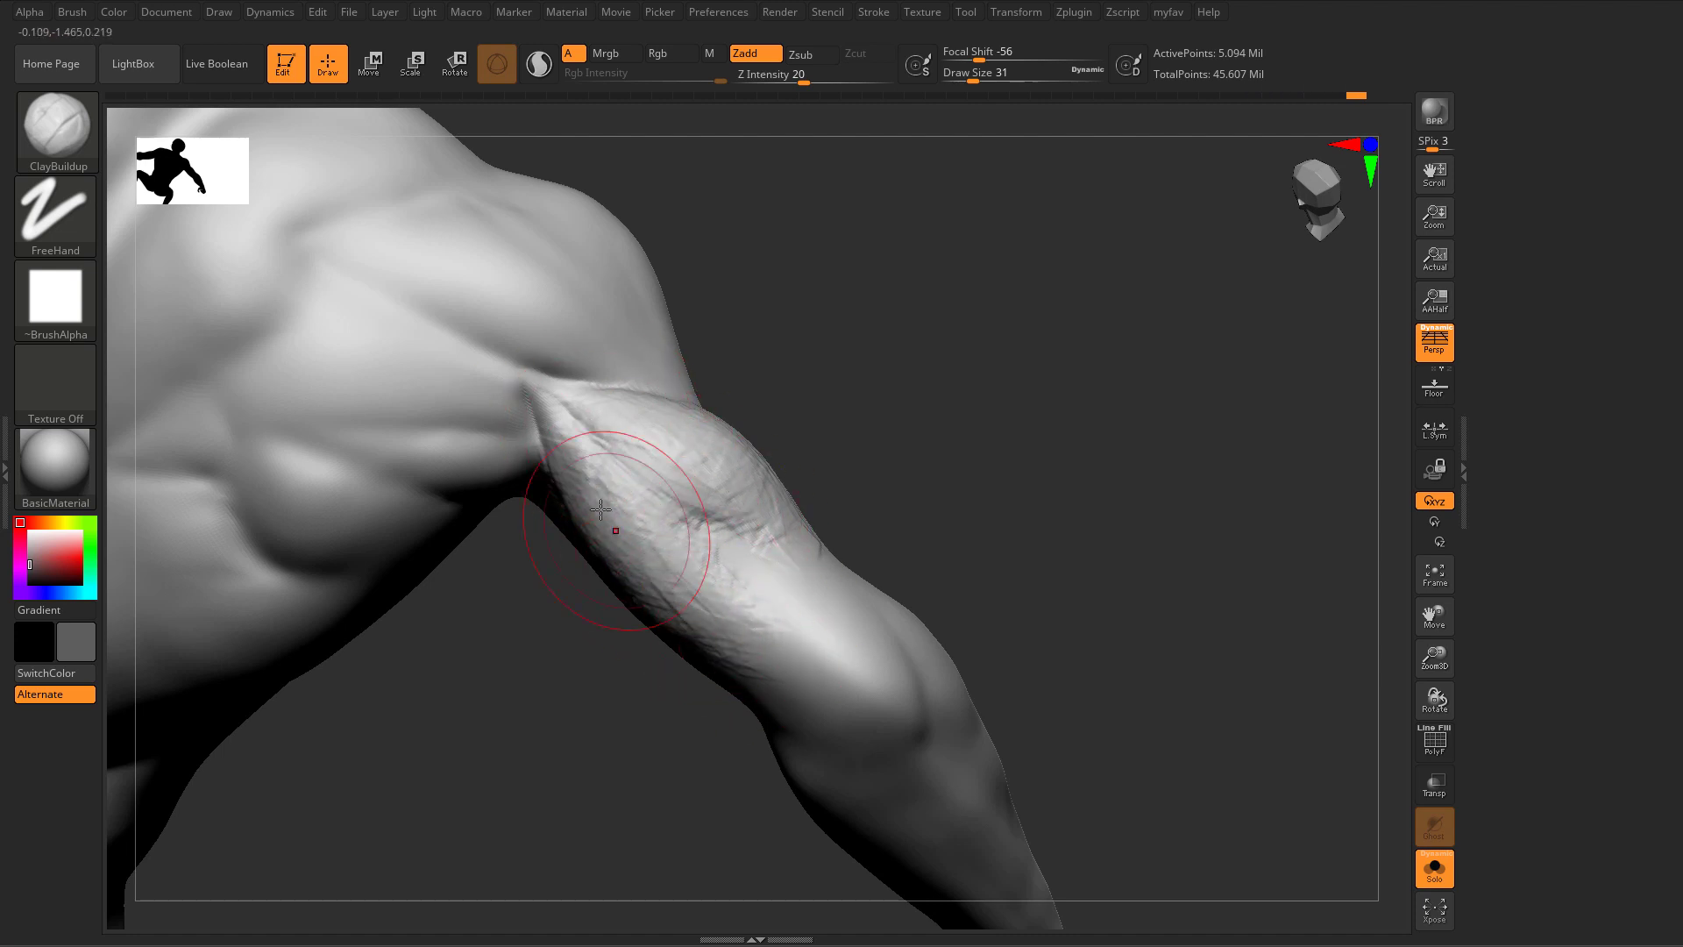
right_click_drag(657, 575, 590, 505)
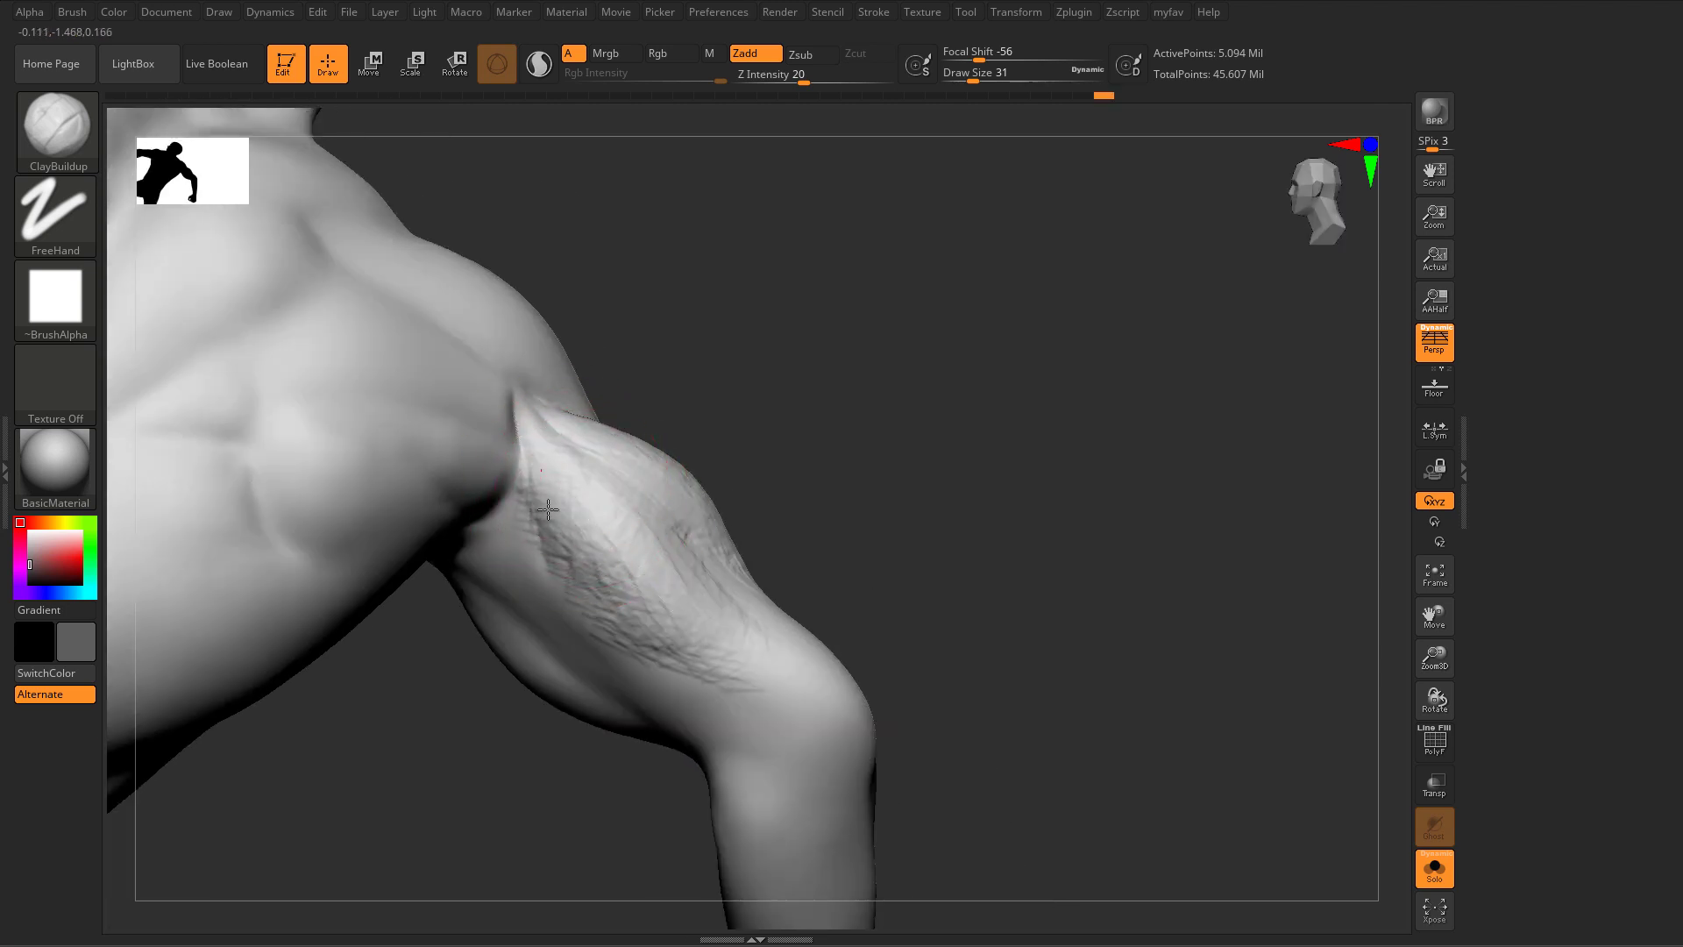
left_click_drag(548, 509, 601, 544)
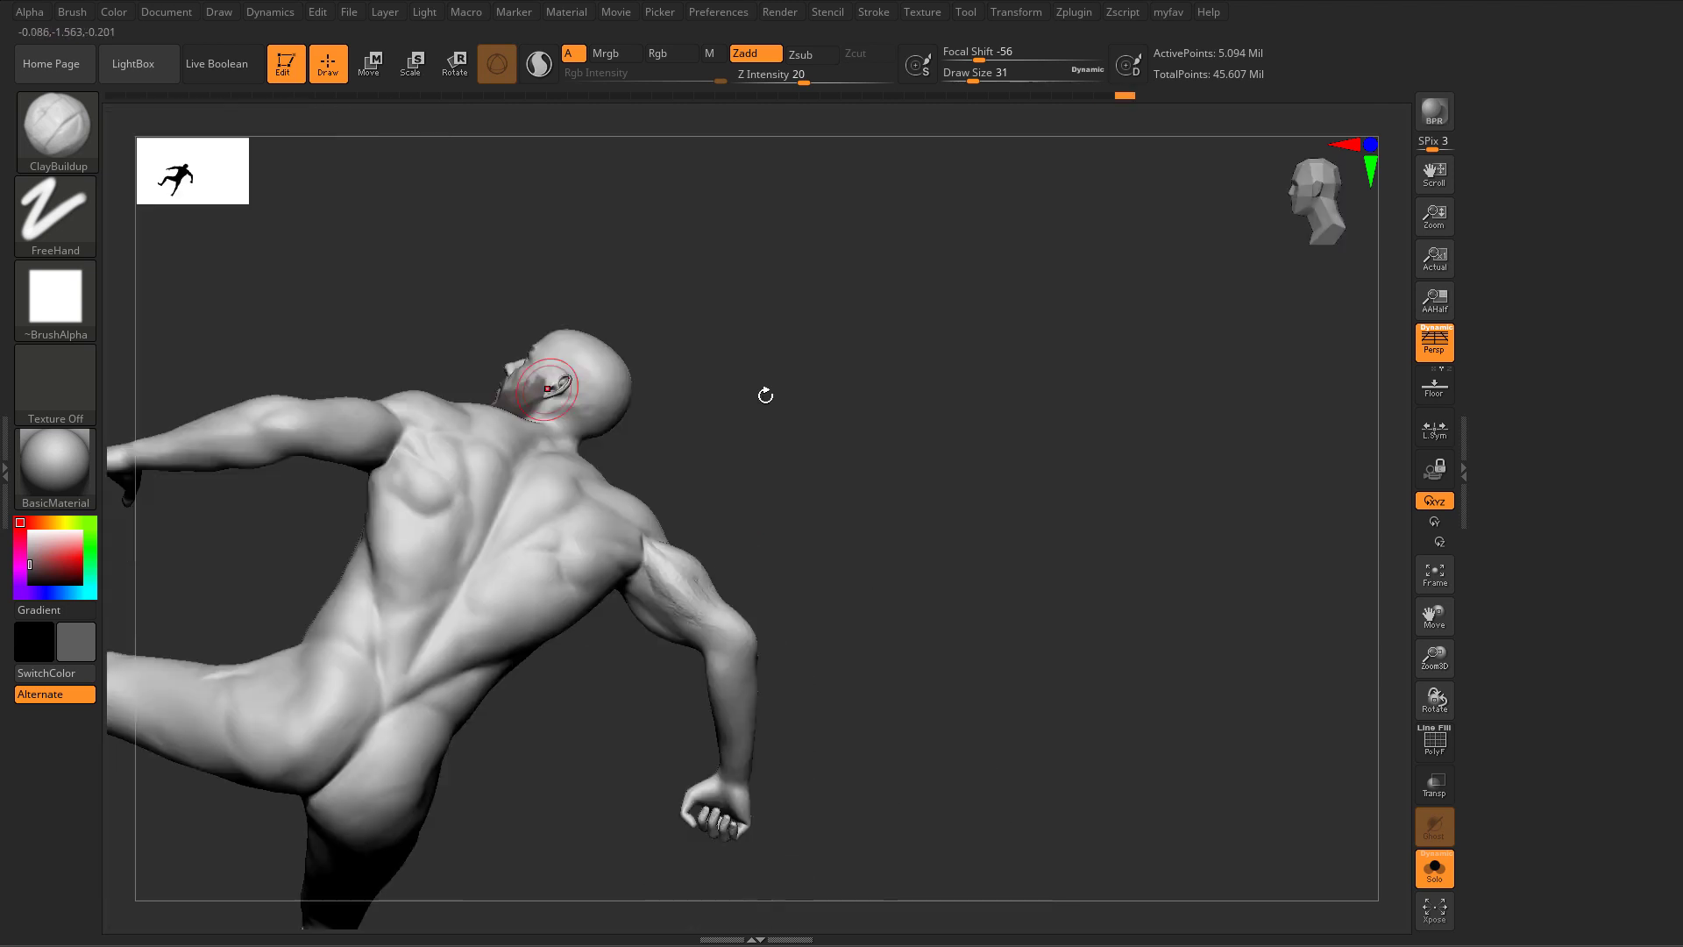
Step: Smooth the clay strokes over the right triceps at draw size 33 and switch to the Move brush
mouse_move(763, 391)
right_mouse_down()
mouse_move(725, 432)
mouse_move(548, 524)
mouse_move(481, 503)
mouse_move(608, 582)
mouse_move(670, 572)
right_mouse_up()
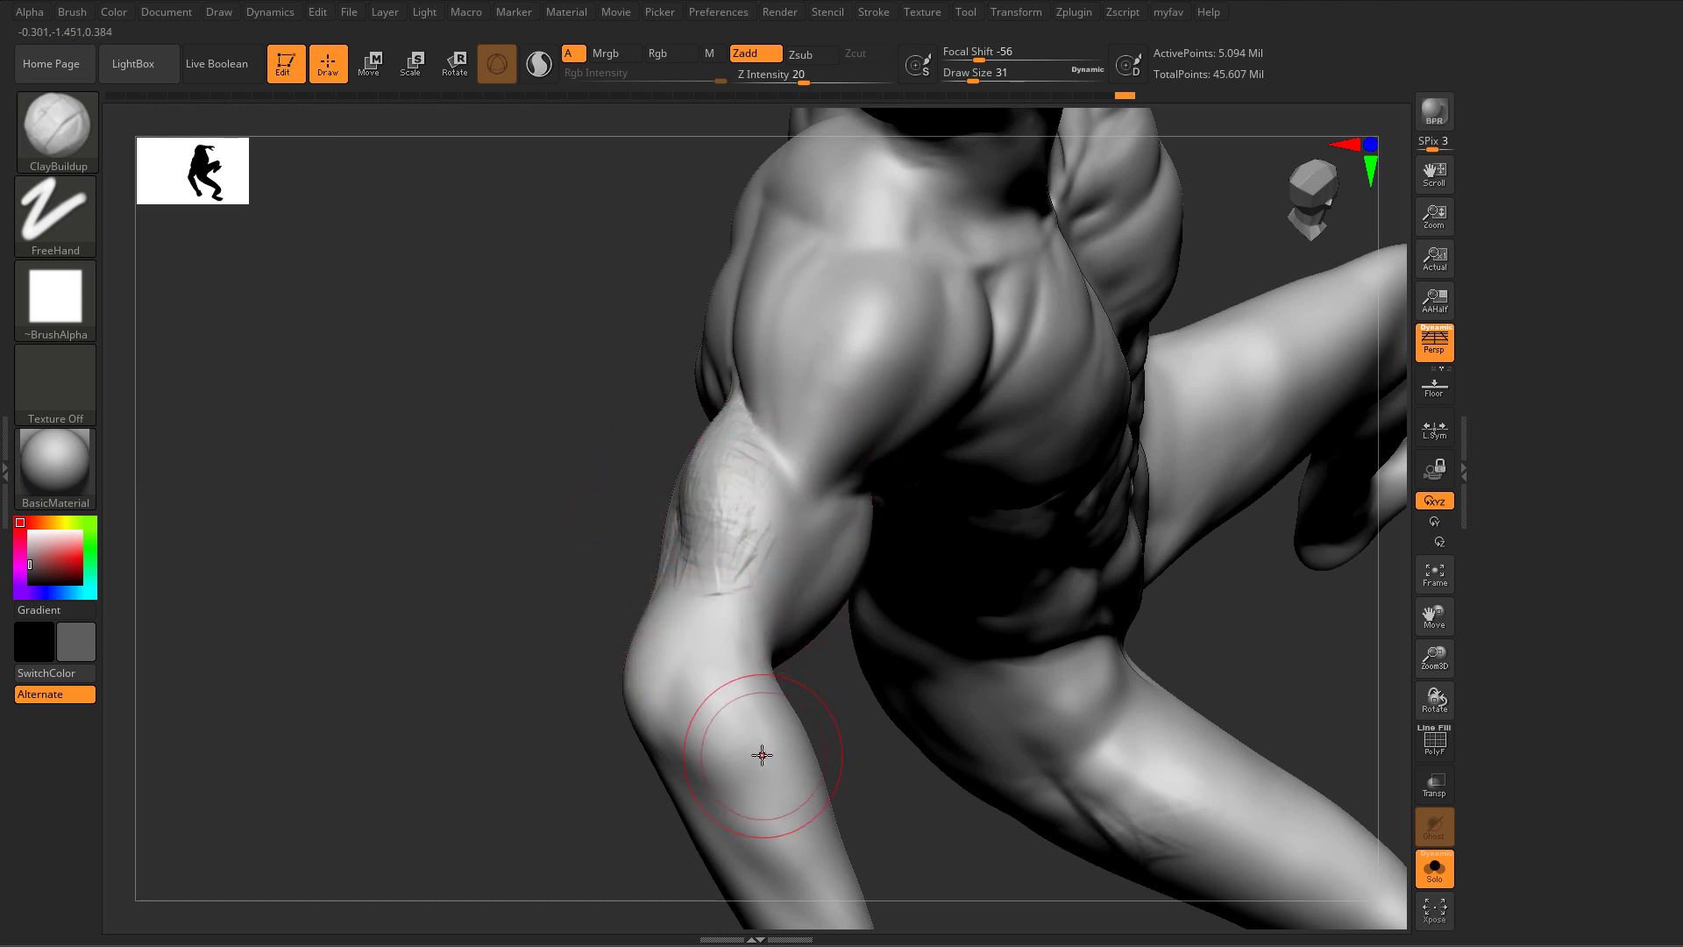
mouse_move(582, 650)
right_mouse_down()
mouse_move(525, 647)
mouse_move(669, 550)
right_mouse_up()
key("s")
left_click_drag(674, 519, 639, 549)
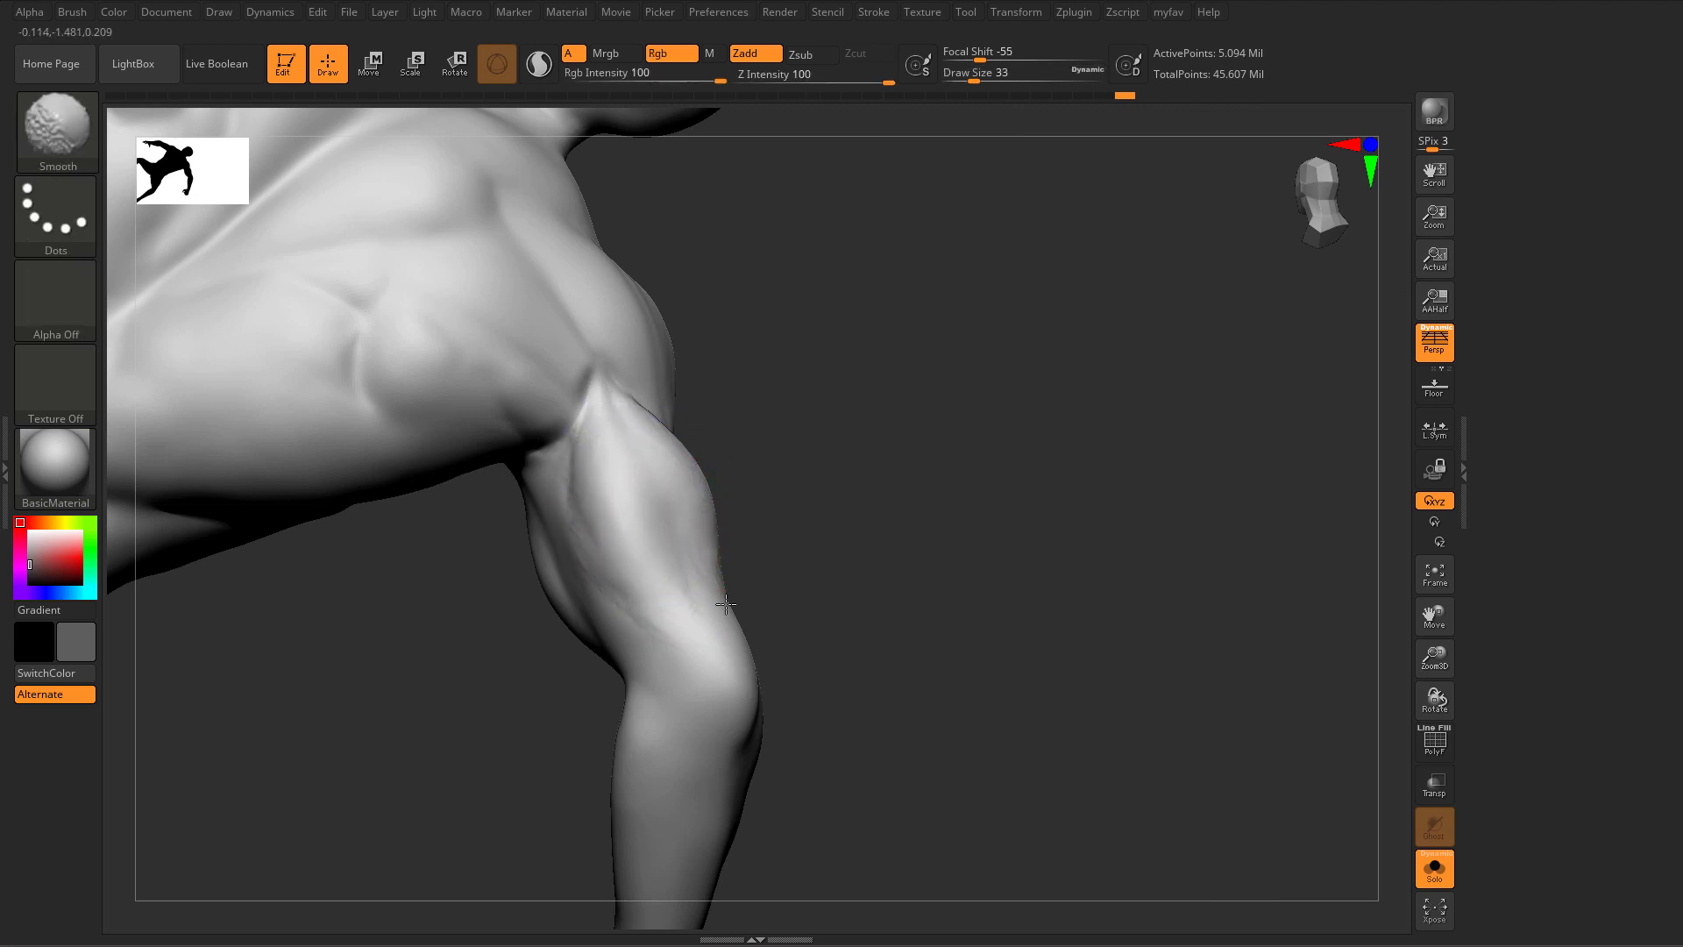
right_click_drag(726, 604, 704, 776)
left_click_drag(616, 541, 662, 501, "shift")
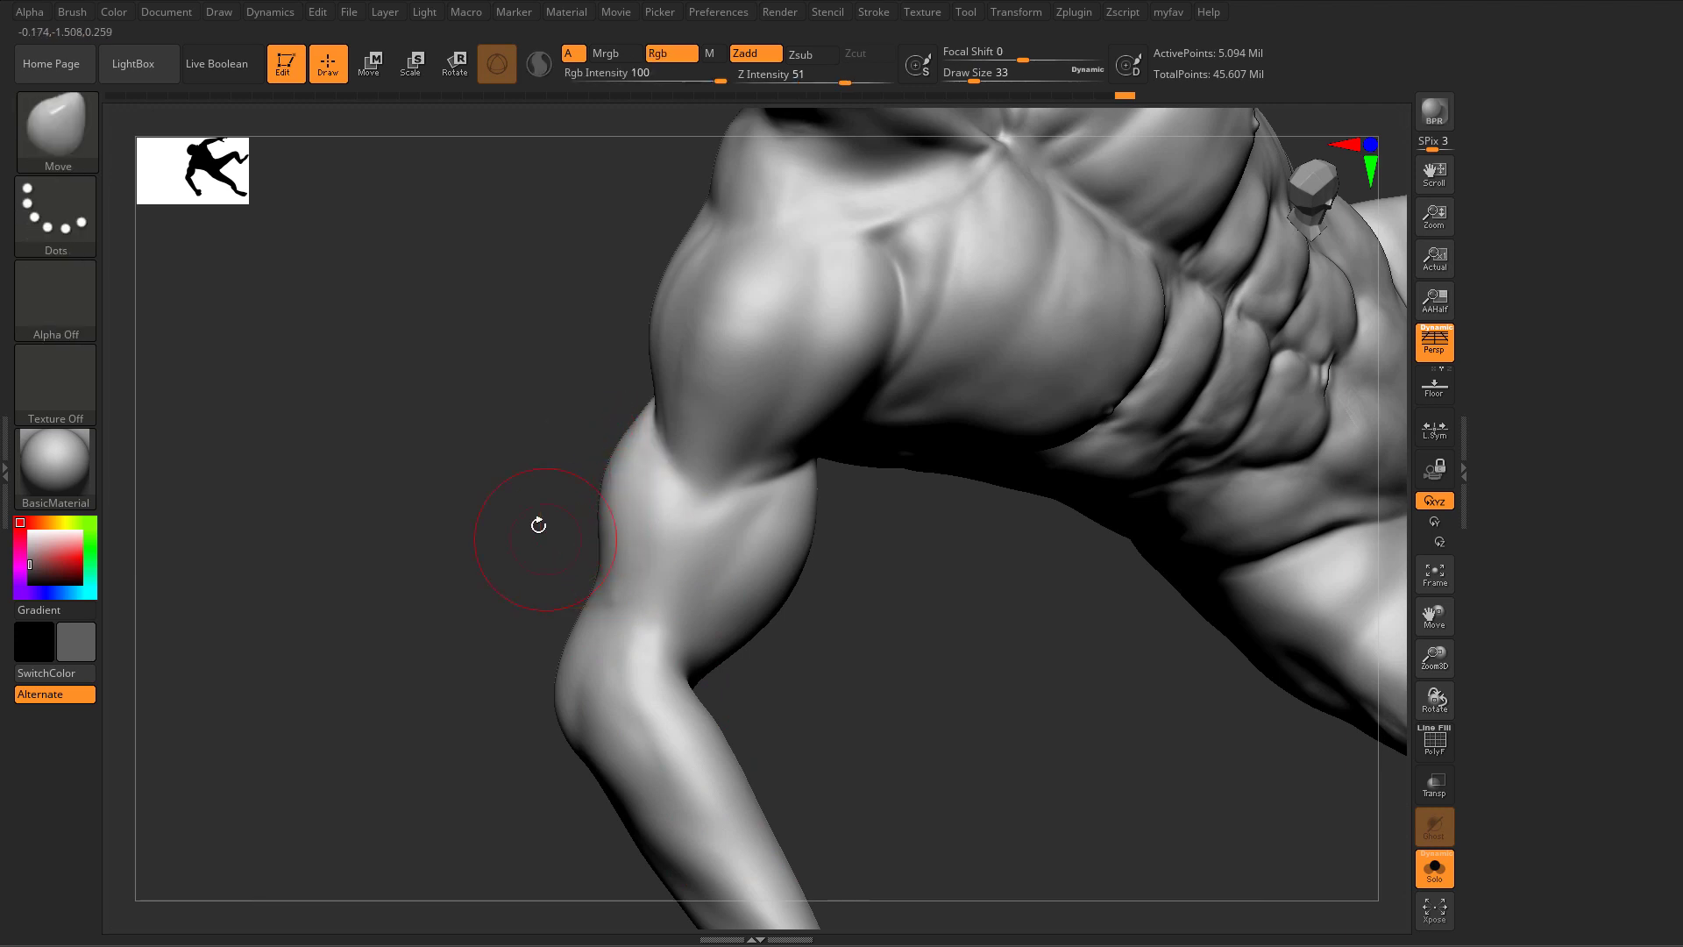
mouse_move(538, 525)
right_mouse_down()
mouse_move(491, 496)
mouse_move(701, 473)
mouse_move(732, 451)
mouse_move(726, 534)
right_mouse_up()
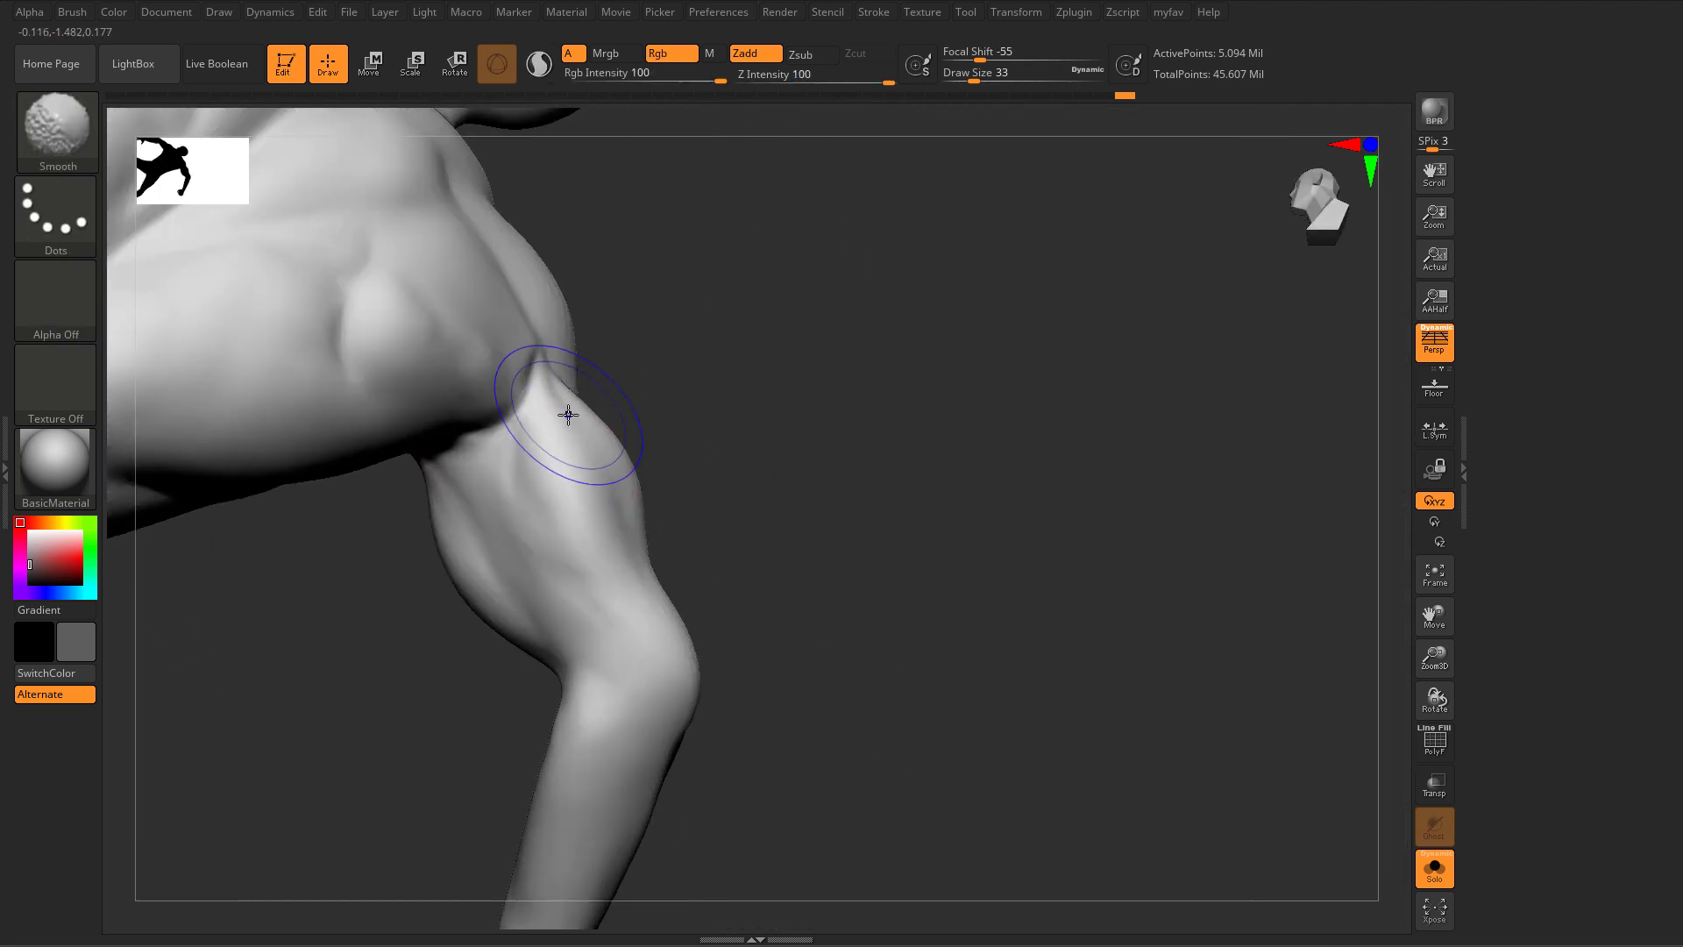
mouse_move(687, 444)
right_mouse_down()
mouse_move(590, 451)
mouse_move(715, 554)
right_mouse_up()
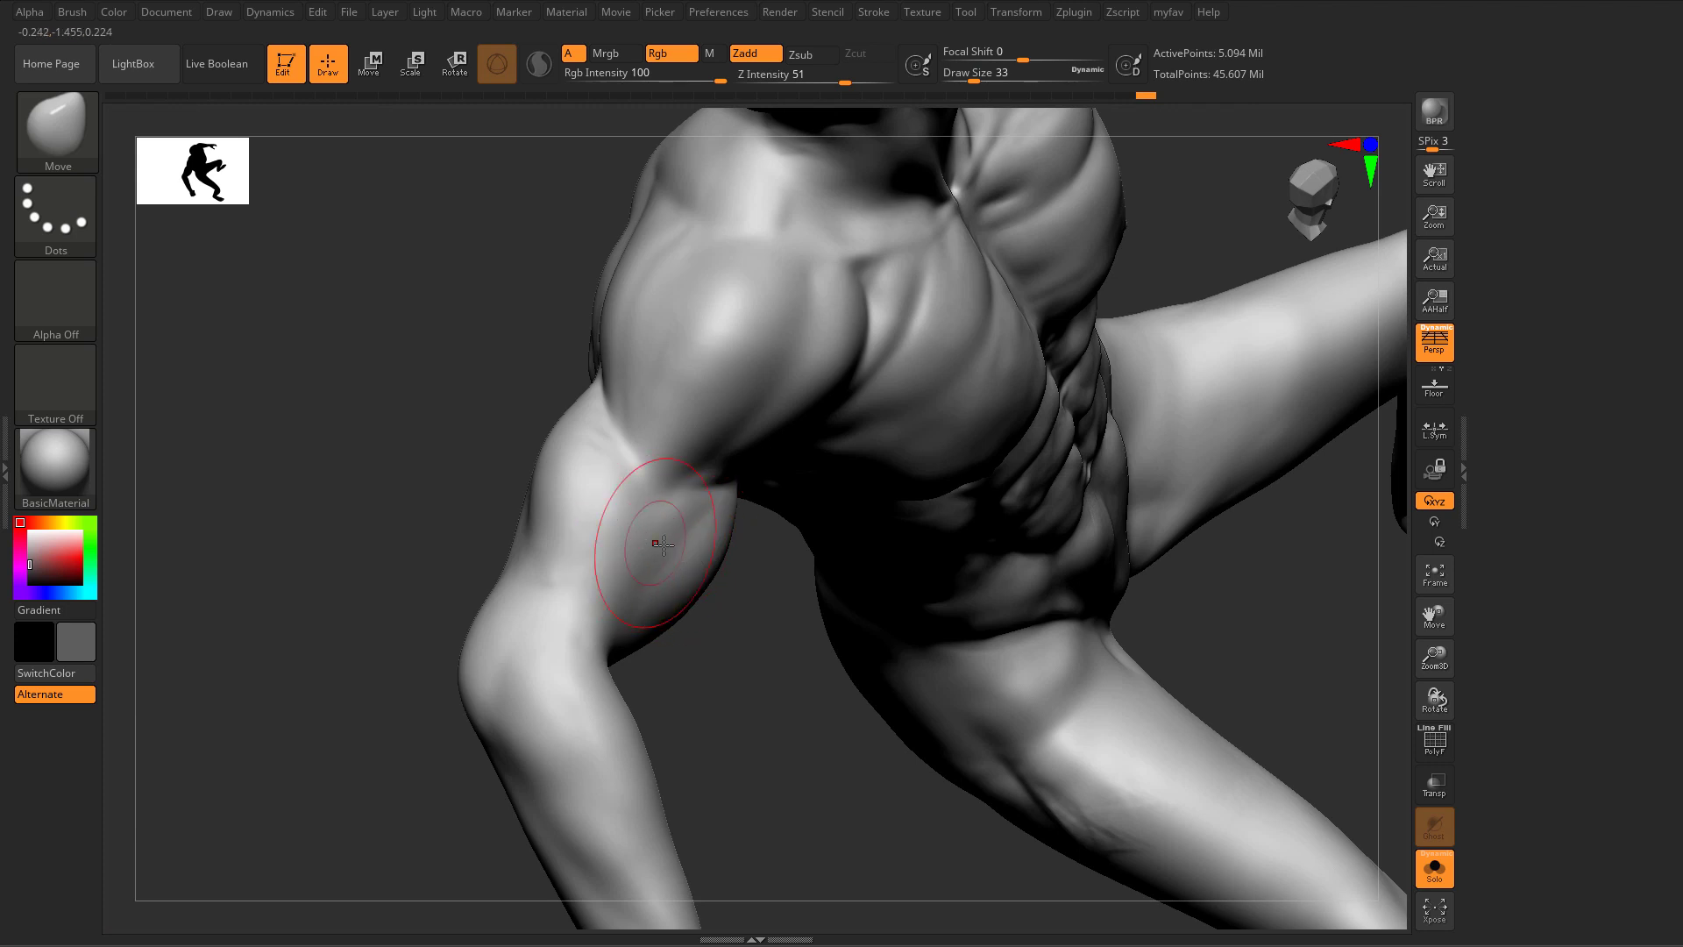
Step: Sketch mask arrows across the right upper arm and deltoid at draw size 11, and clear them
key("s")
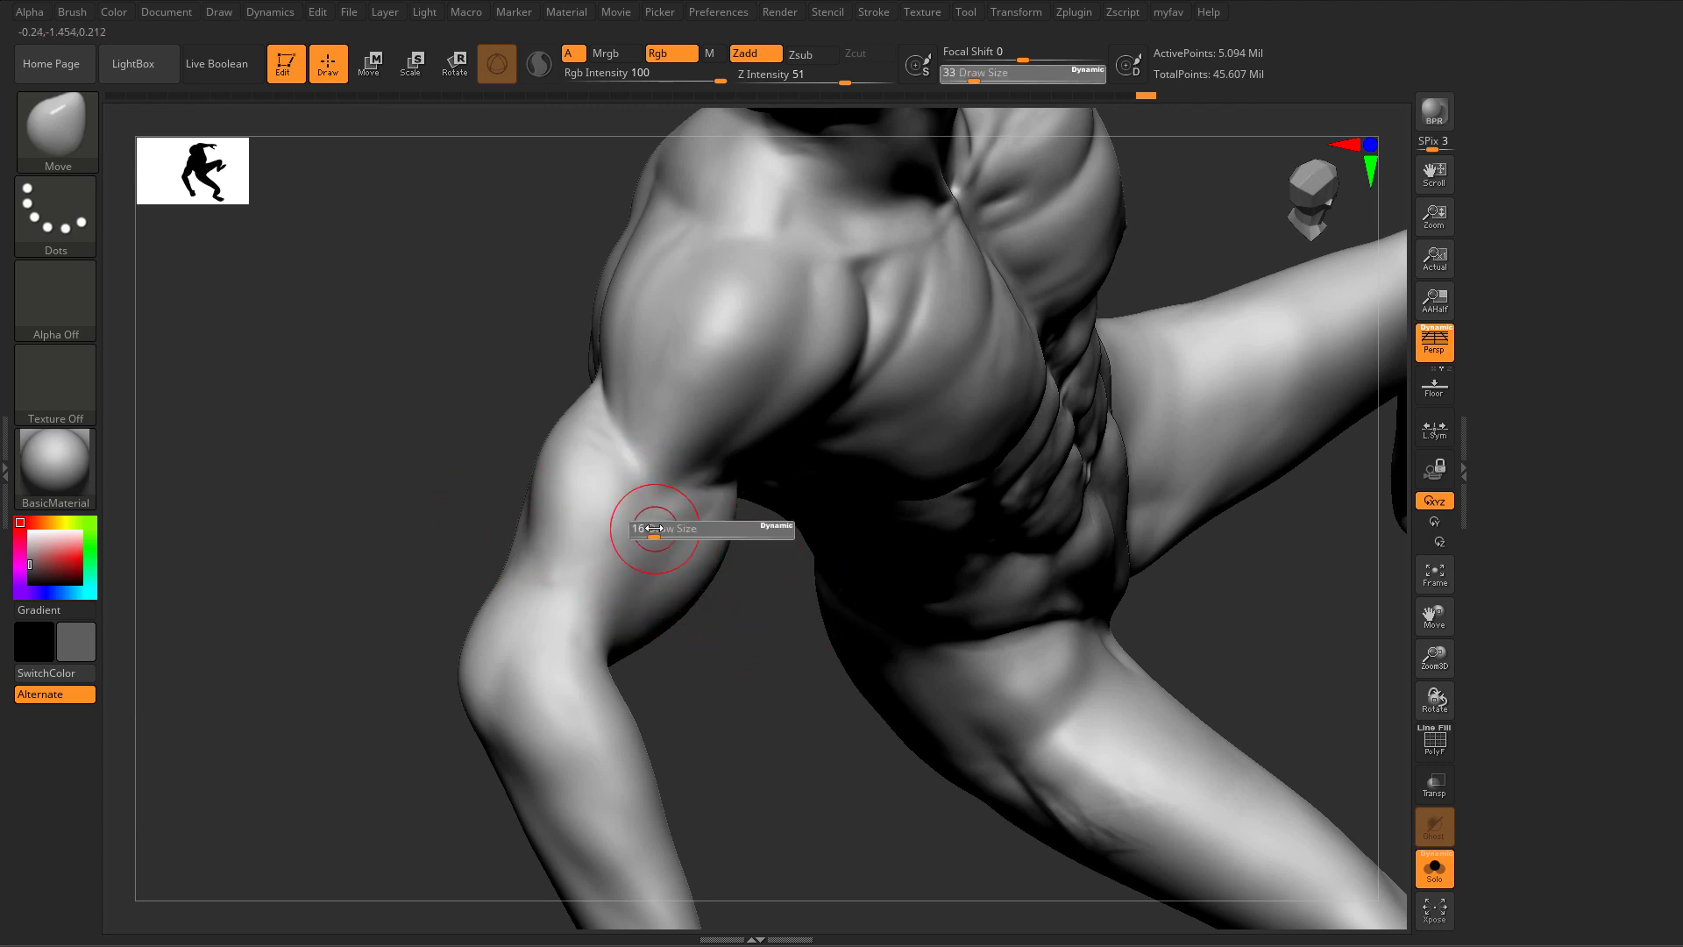
left_click_drag(653, 530, 641, 531)
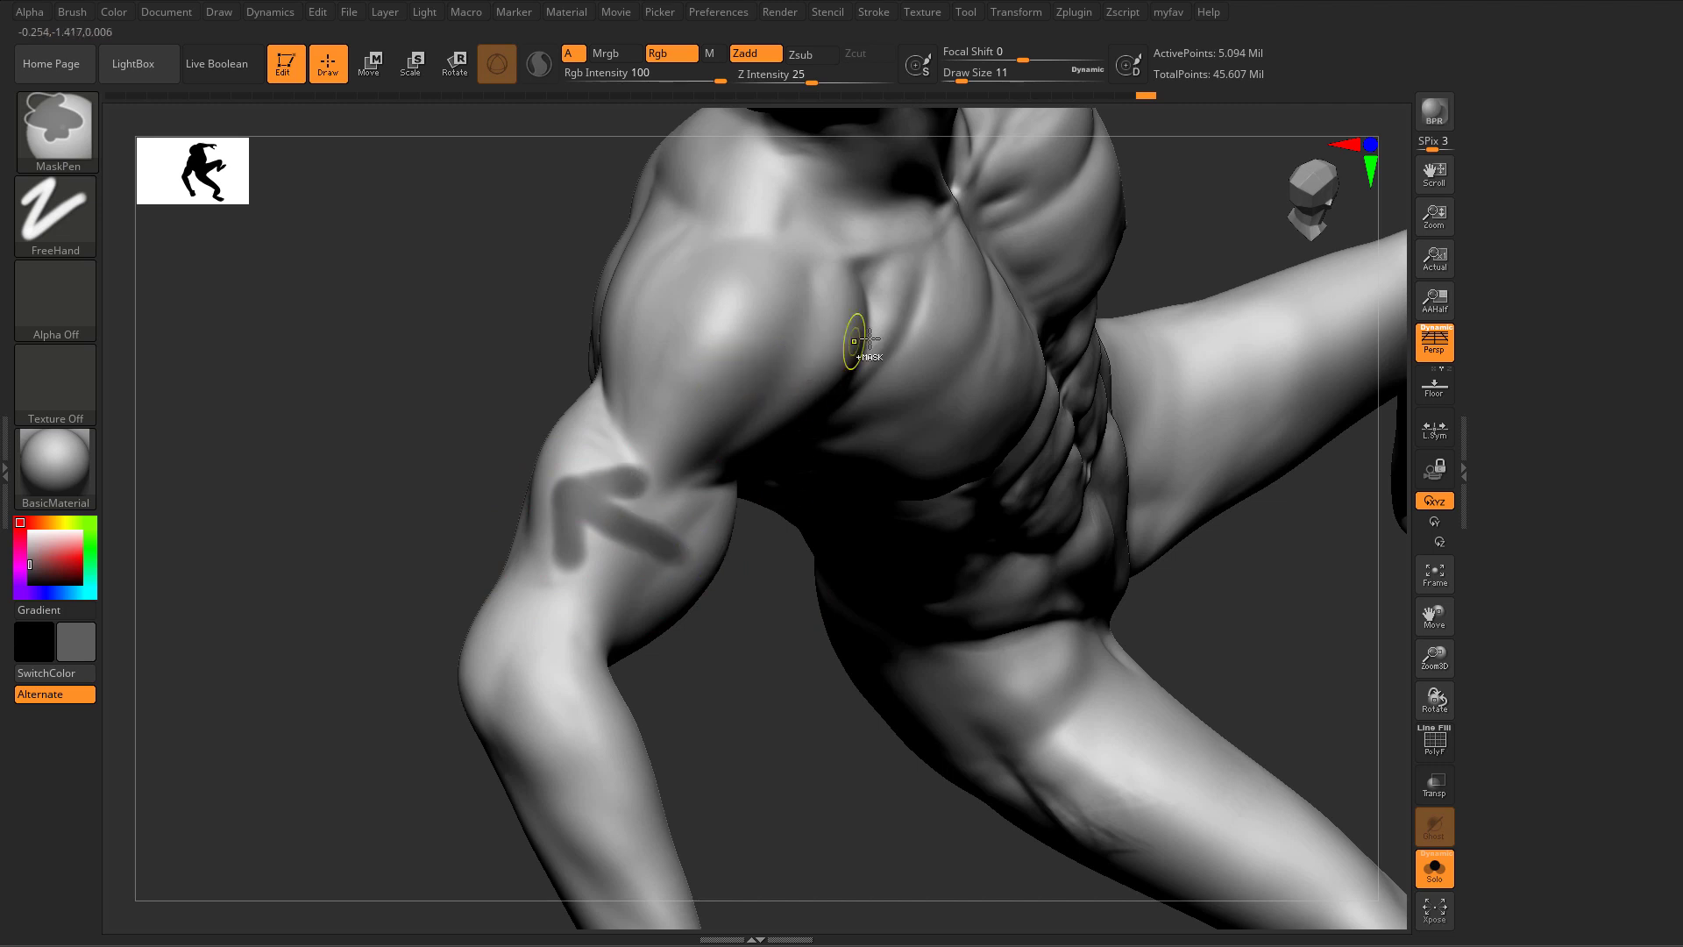
mouse_move(822, 351)
left_mouse_down("ctrl")
mouse_move(632, 358)
mouse_move(706, 326)
left_mouse_up("ctrl")
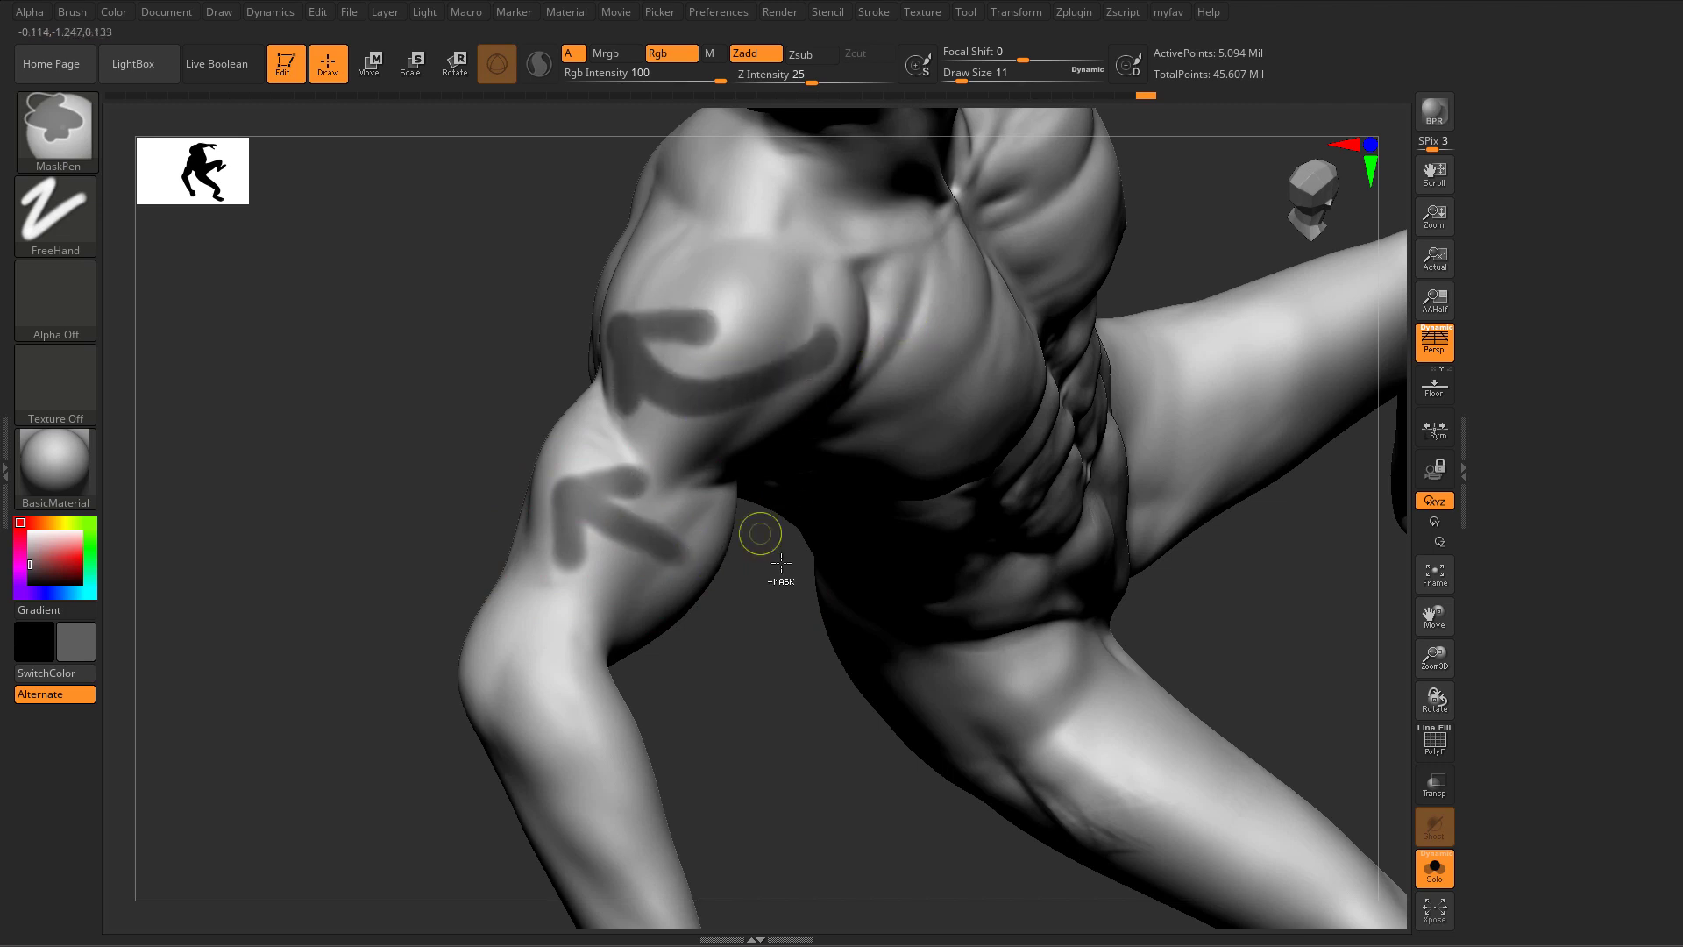
key("ctrl+z")
key("ctrl+z")
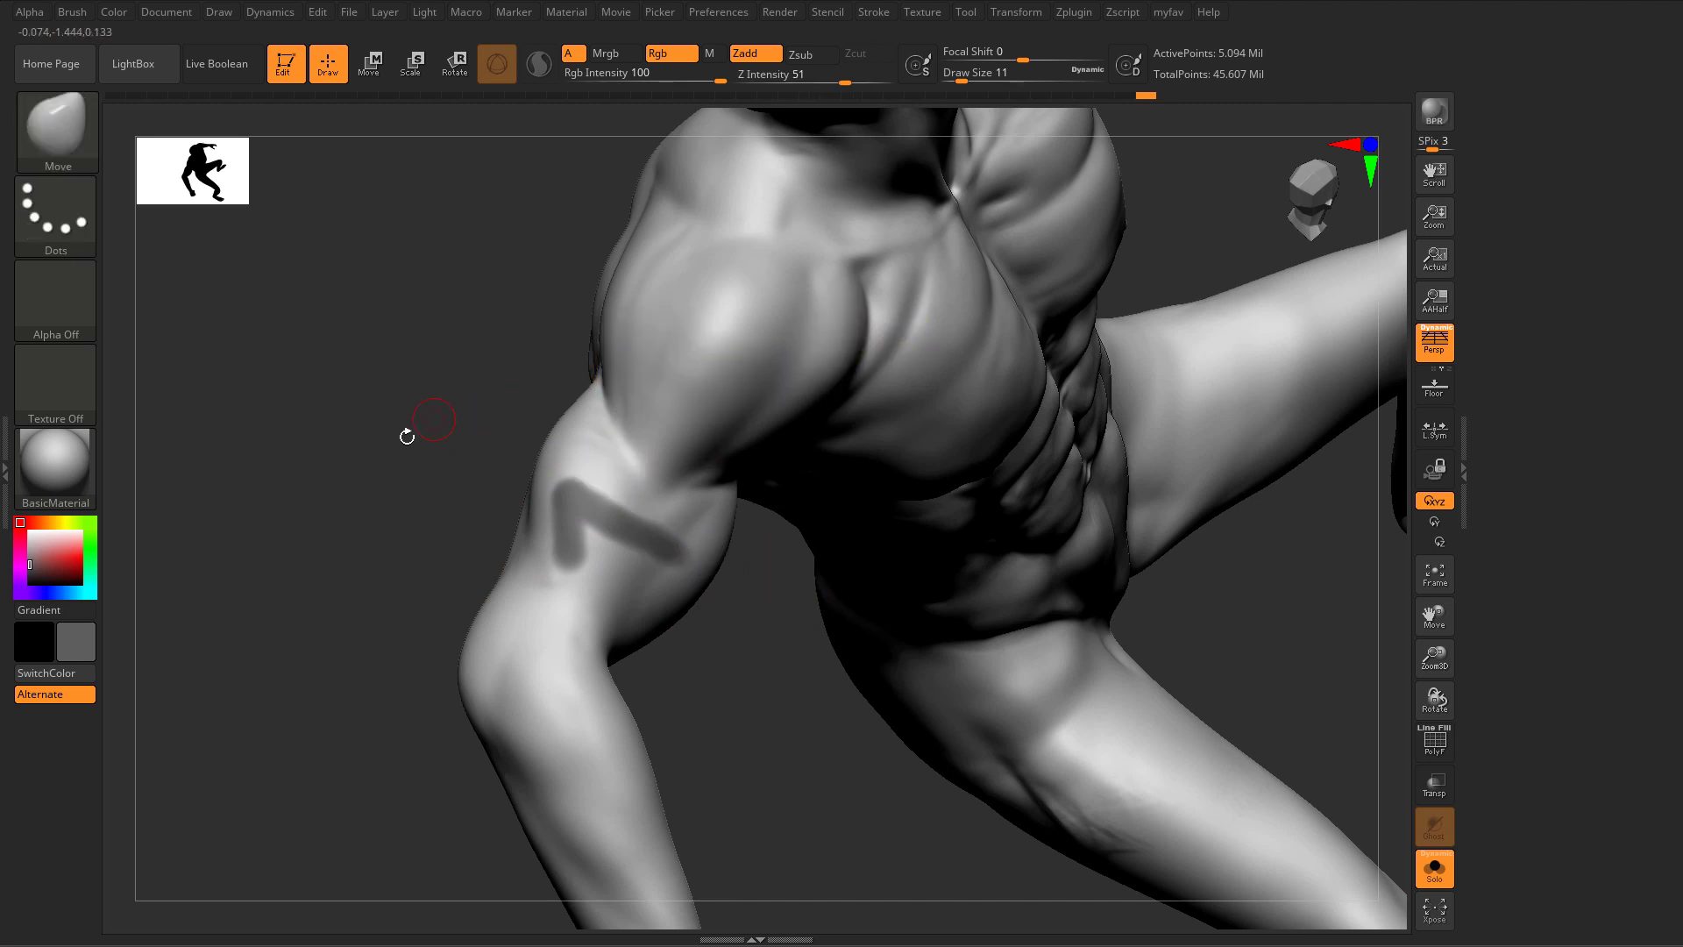
left_click_drag(406, 436, 754, 504)
left_click_drag(855, 515, 881, 522, "ctrl")
Step: Adjust the contour of the right triceps and upper arm with the Move brush at draw size 41
left_click_drag(984, 553, 586, 543)
key("s")
right_click_drag(561, 539, 374, 465, "ctrl")
left_click_drag(374, 466, 390, 512)
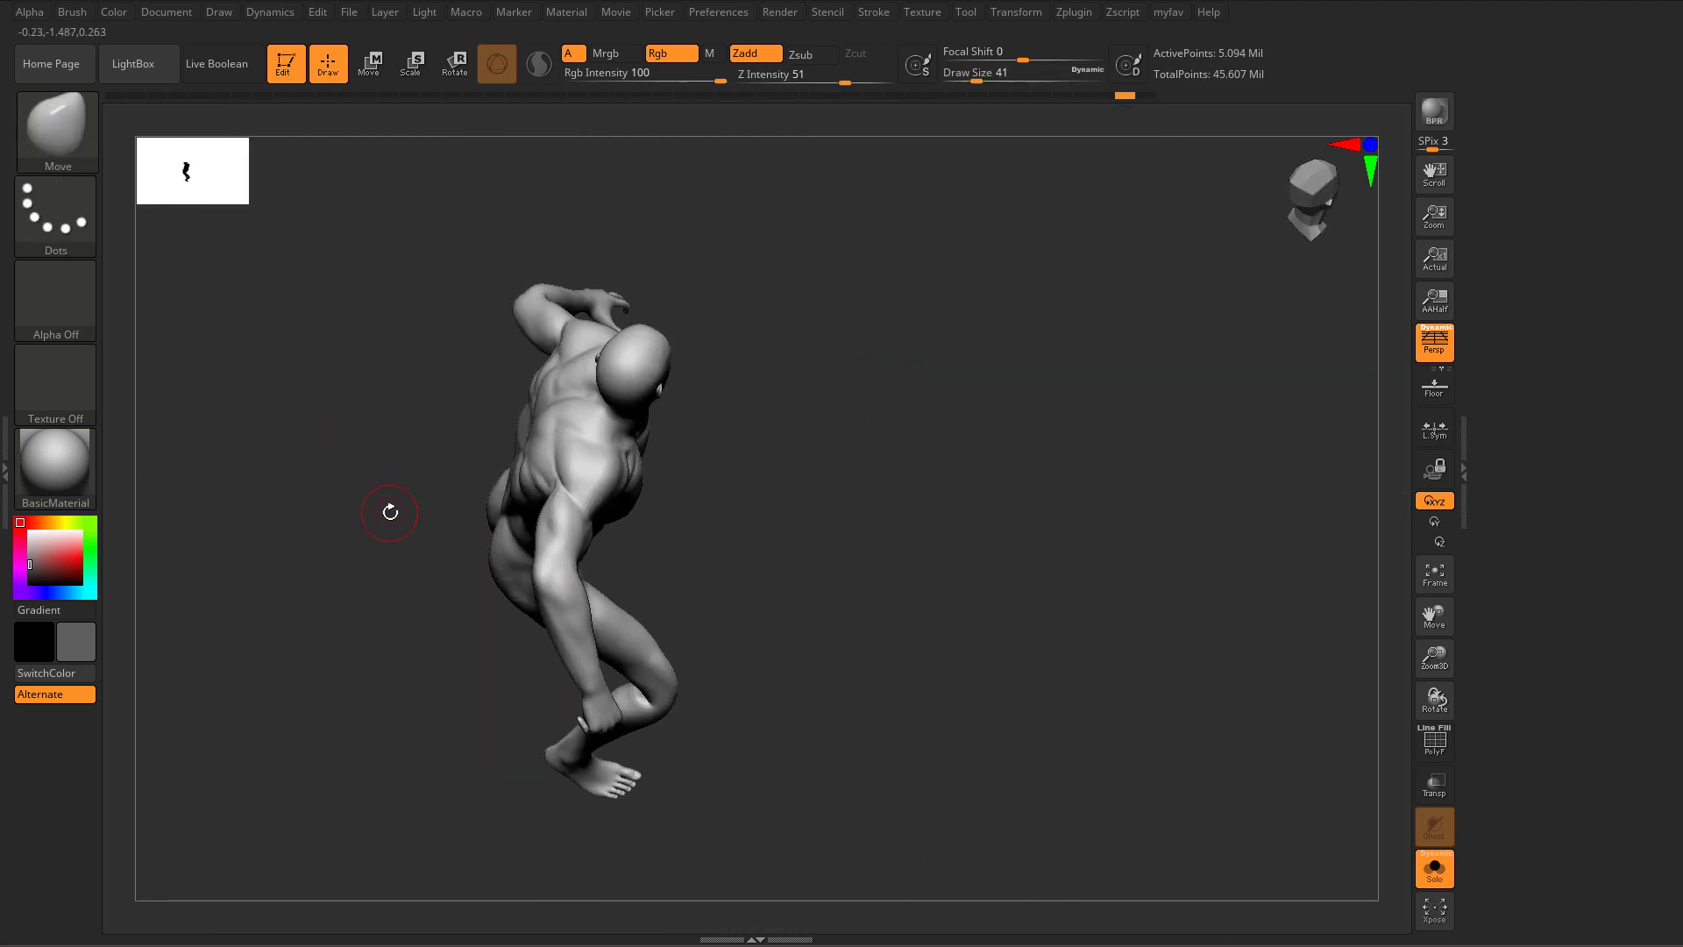
right_click_drag(390, 512, 508, 534, "ctrl")
left_click_drag(711, 458, 870, 510)
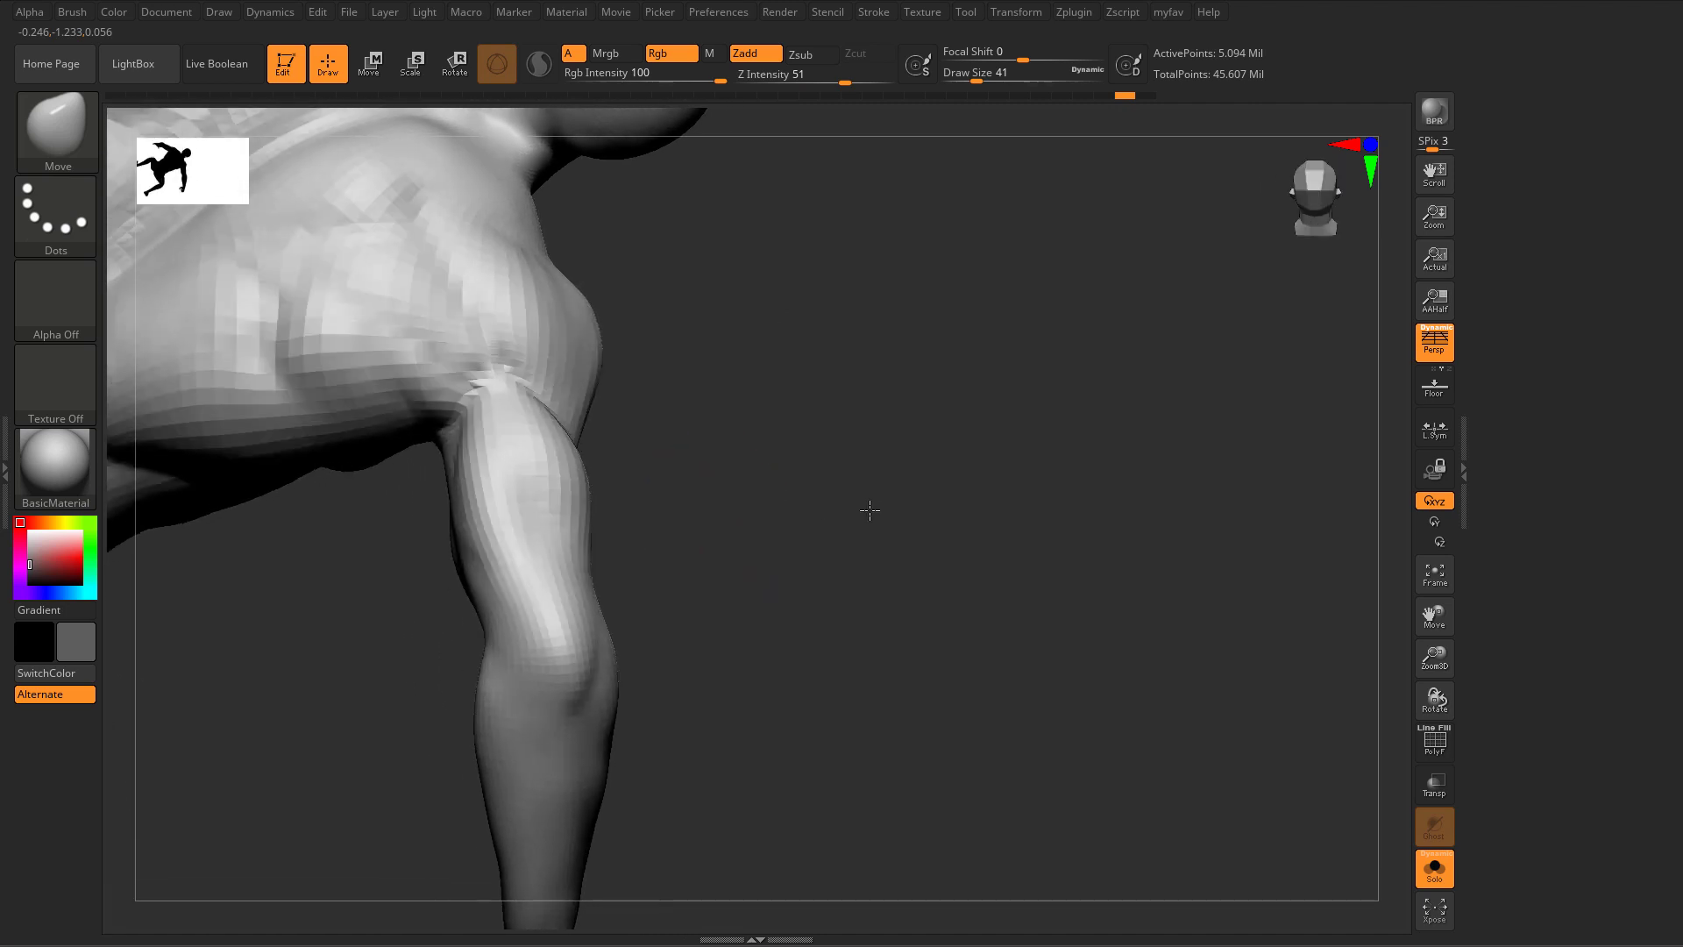
mouse_move(870, 510)
right_mouse_down("ctrl")
mouse_move(932, 534)
mouse_move(699, 469)
mouse_move(857, 522)
right_mouse_up("ctrl")
left_click_drag(857, 522, 670, 469)
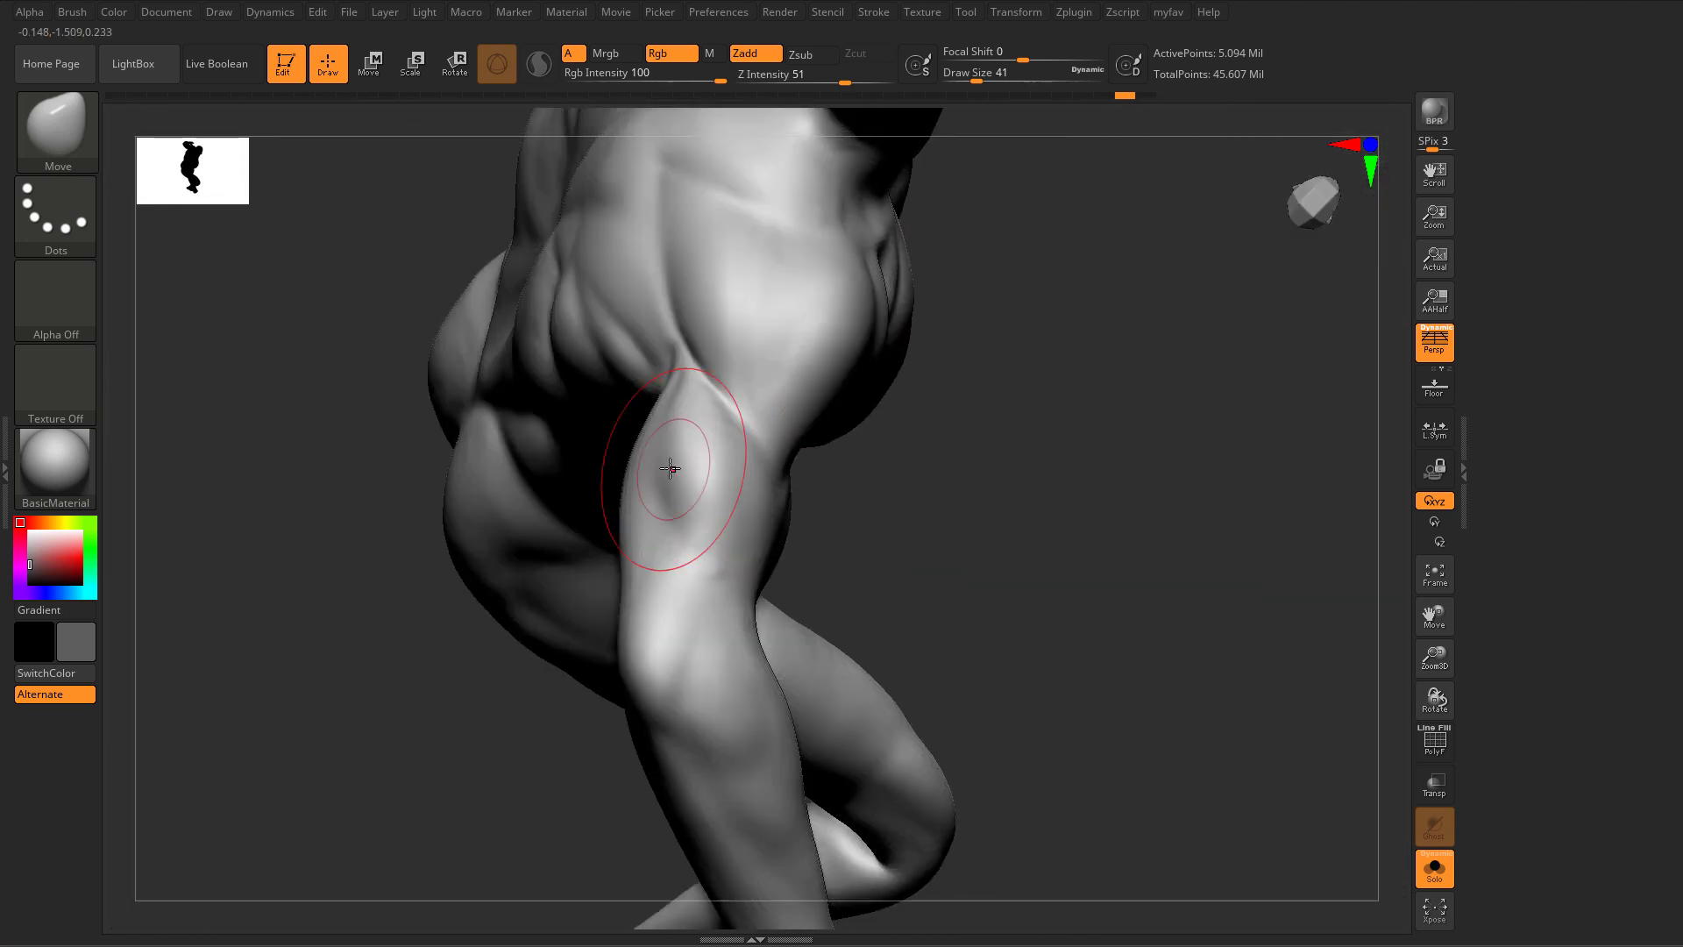
mouse_move(896, 458)
left_mouse_down()
mouse_move(1003, 439)
mouse_move(991, 464)
left_mouse_up()
left_click_drag(623, 465, 636, 459)
left_click_drag(780, 445, 793, 434)
Step: Build up and smooth the inner side of the right triceps and biceps using ClayBuildup at draw size 33
mouse_move(793, 434)
right_mouse_down("ctrl")
mouse_move(823, 492)
mouse_move(876, 526)
right_mouse_up("ctrl")
key("s")
left_click_drag(564, 399, 559, 400)
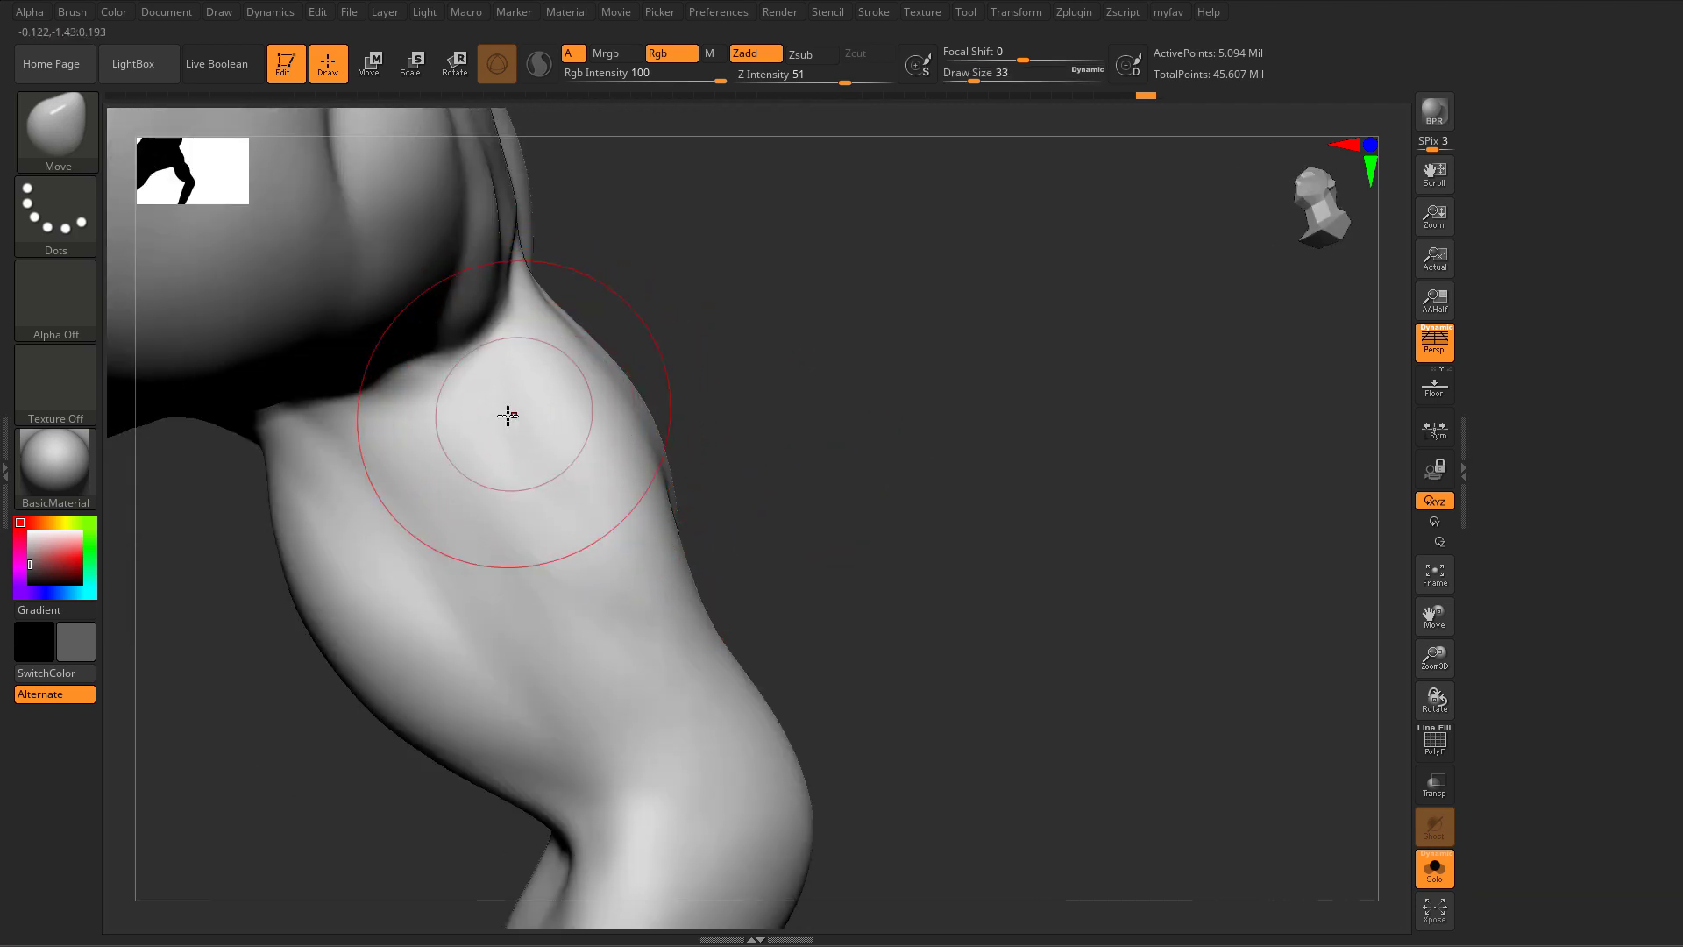
key("b")
key("c")
key("b")
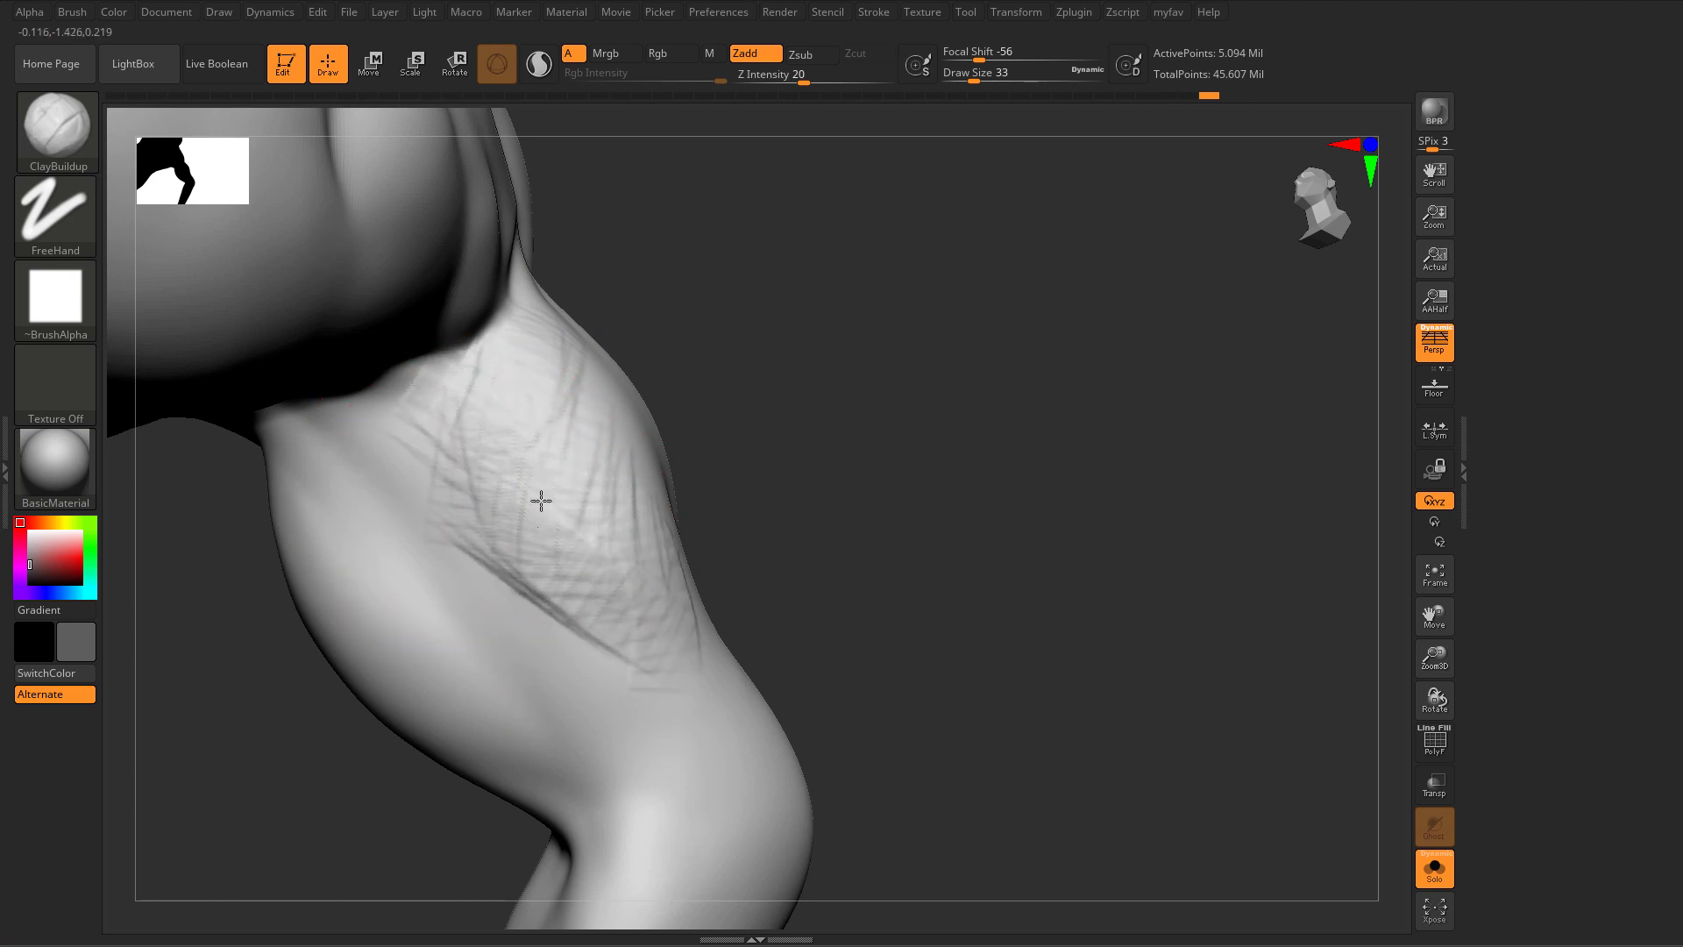
left_click_drag(305, 534, 357, 586)
mouse_move(320, 501)
left_mouse_down()
mouse_move(338, 564)
mouse_move(316, 500)
mouse_move(422, 632)
left_mouse_up()
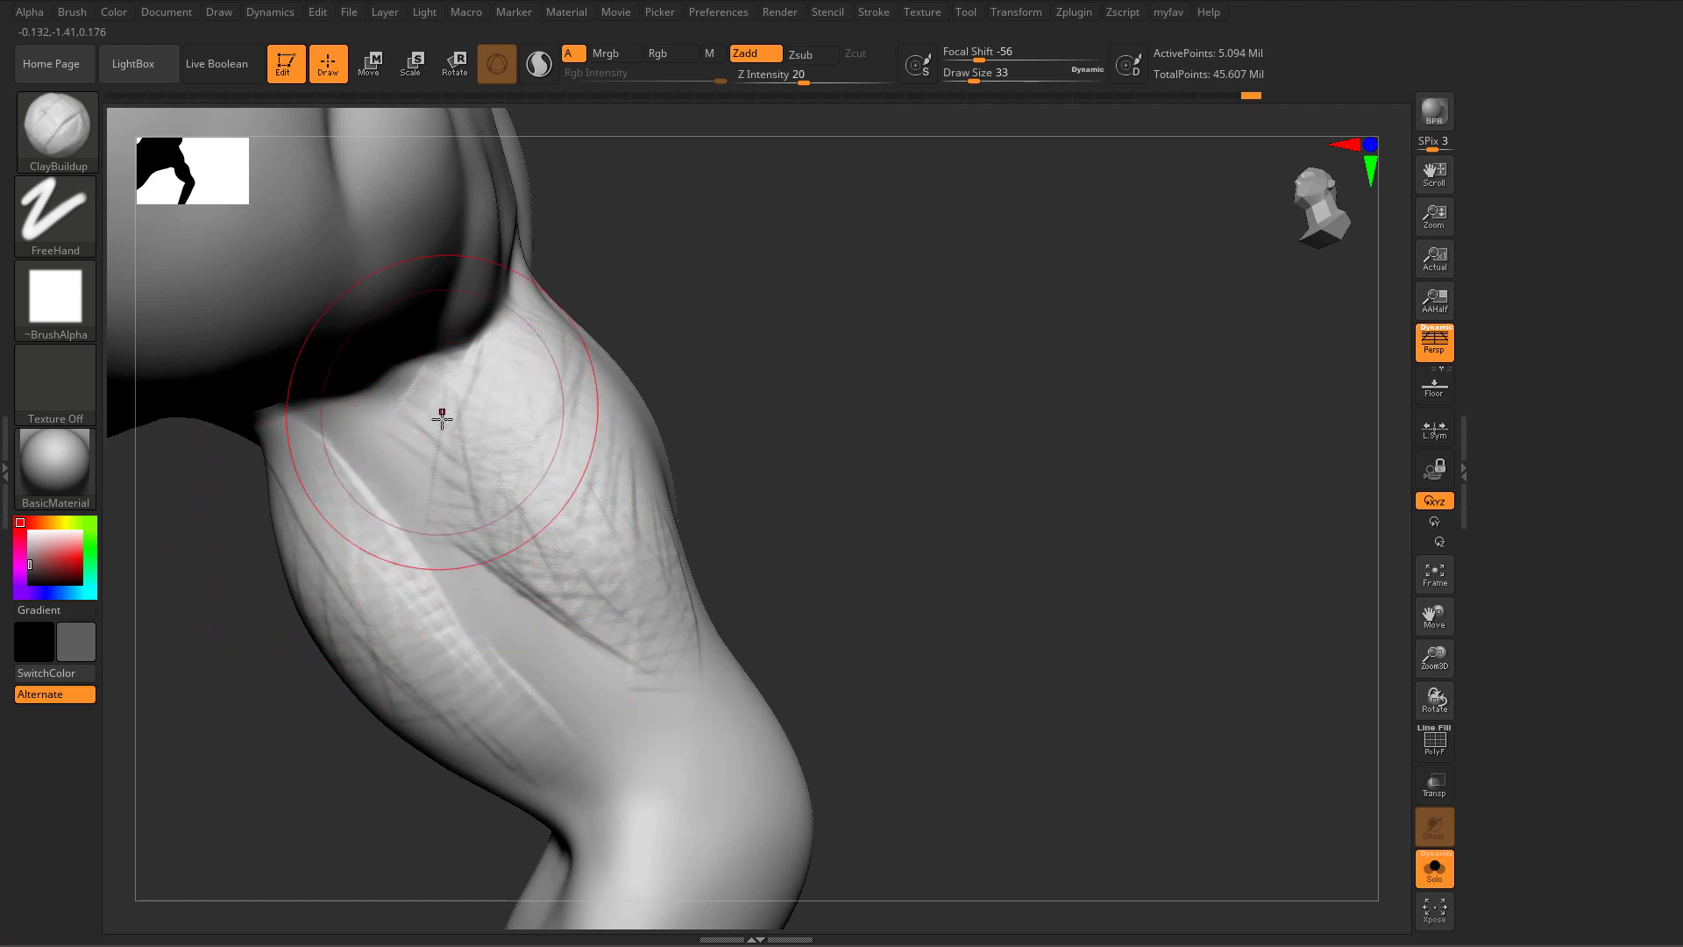
mouse_move(439, 417)
left_mouse_down()
mouse_move(518, 360)
mouse_move(635, 636)
mouse_move(485, 453)
left_mouse_up()
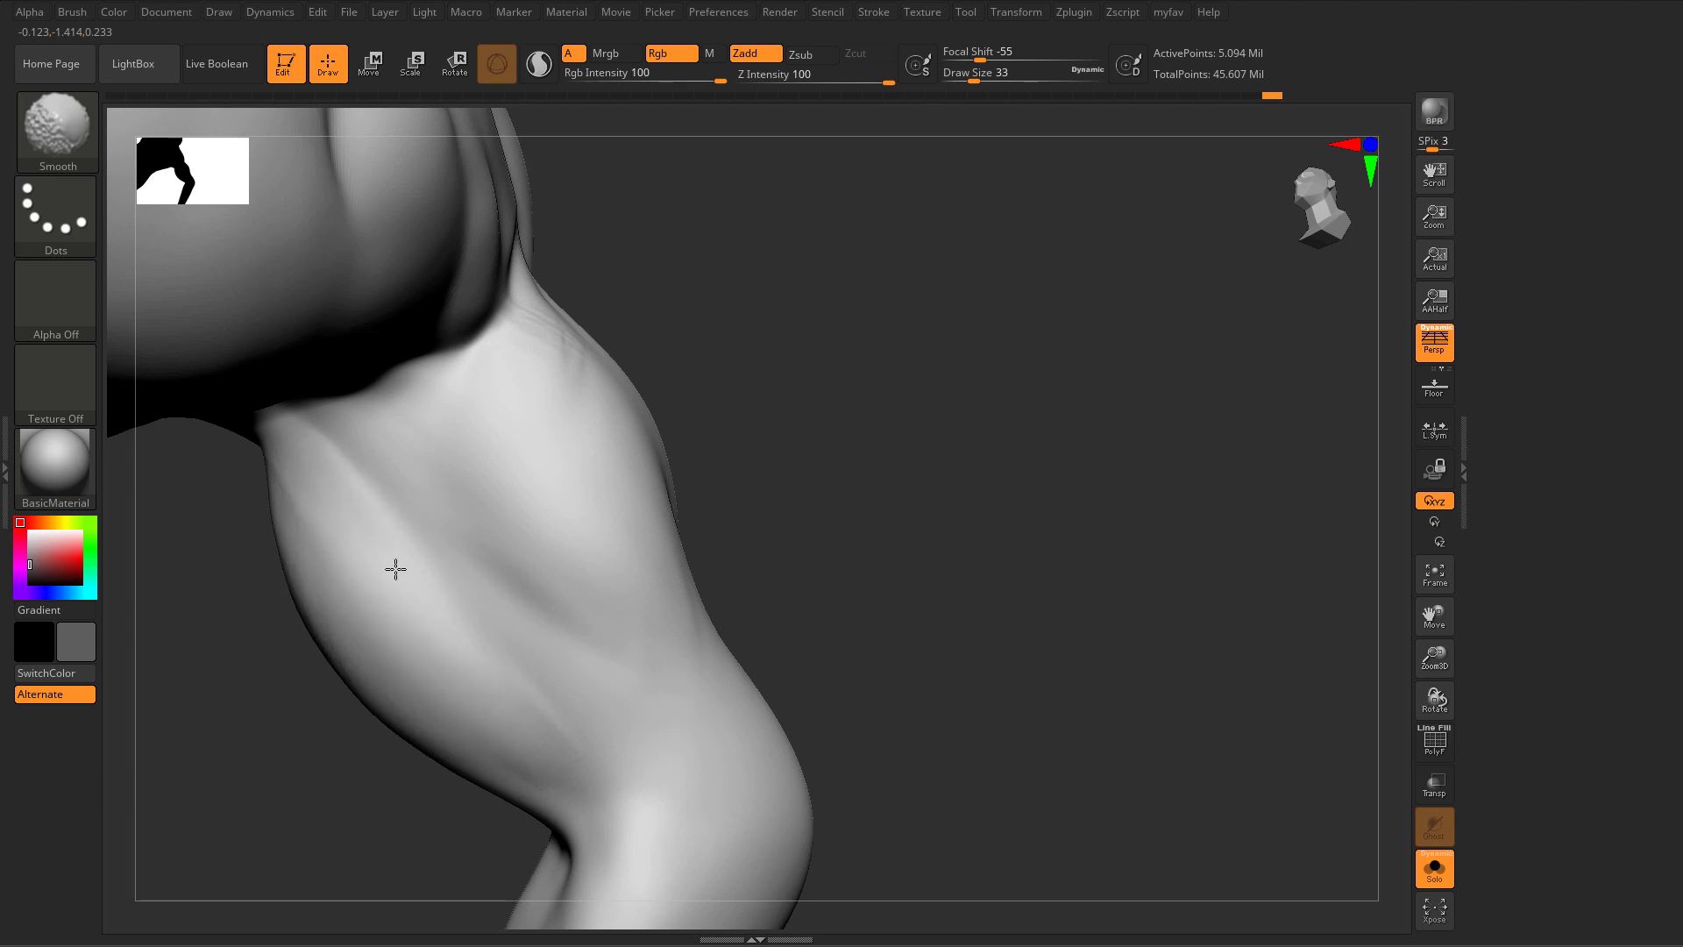
Step: Mark the biceps and triceps on the inner right arm with one short mask stroke each at draw size 7
right_click_drag(579, 684, 737, 556, "ctrl")
left_click_drag(766, 556, 773, 484)
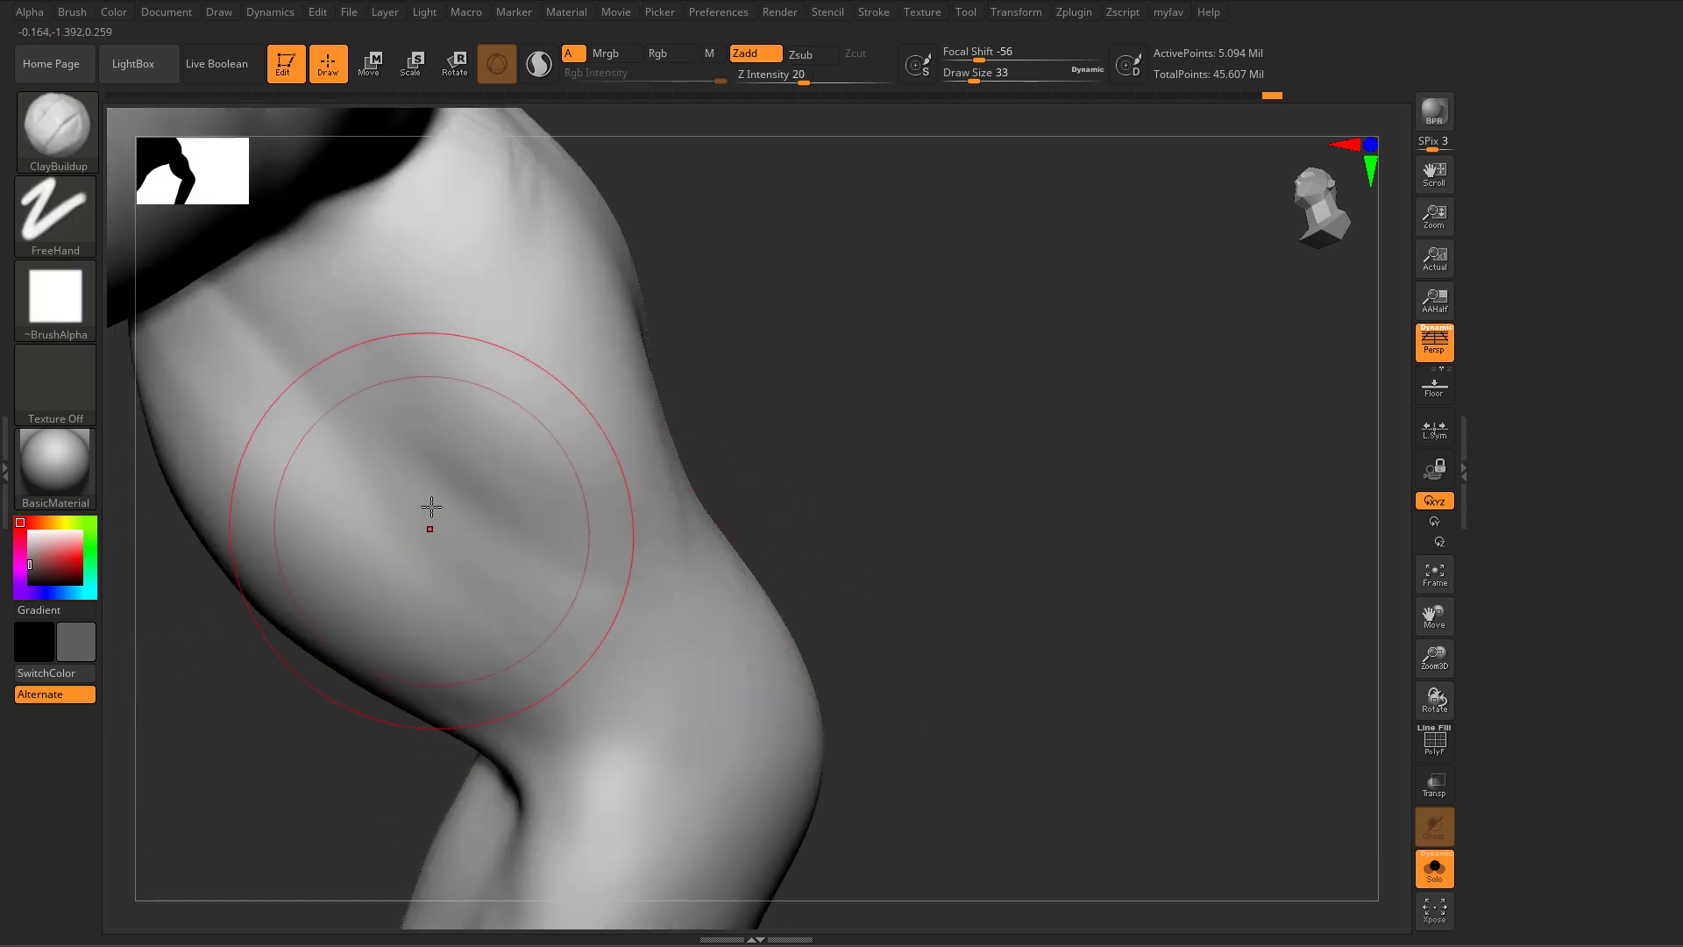
key("s")
left_click_drag(255, 555, 305, 523, "ctrl")
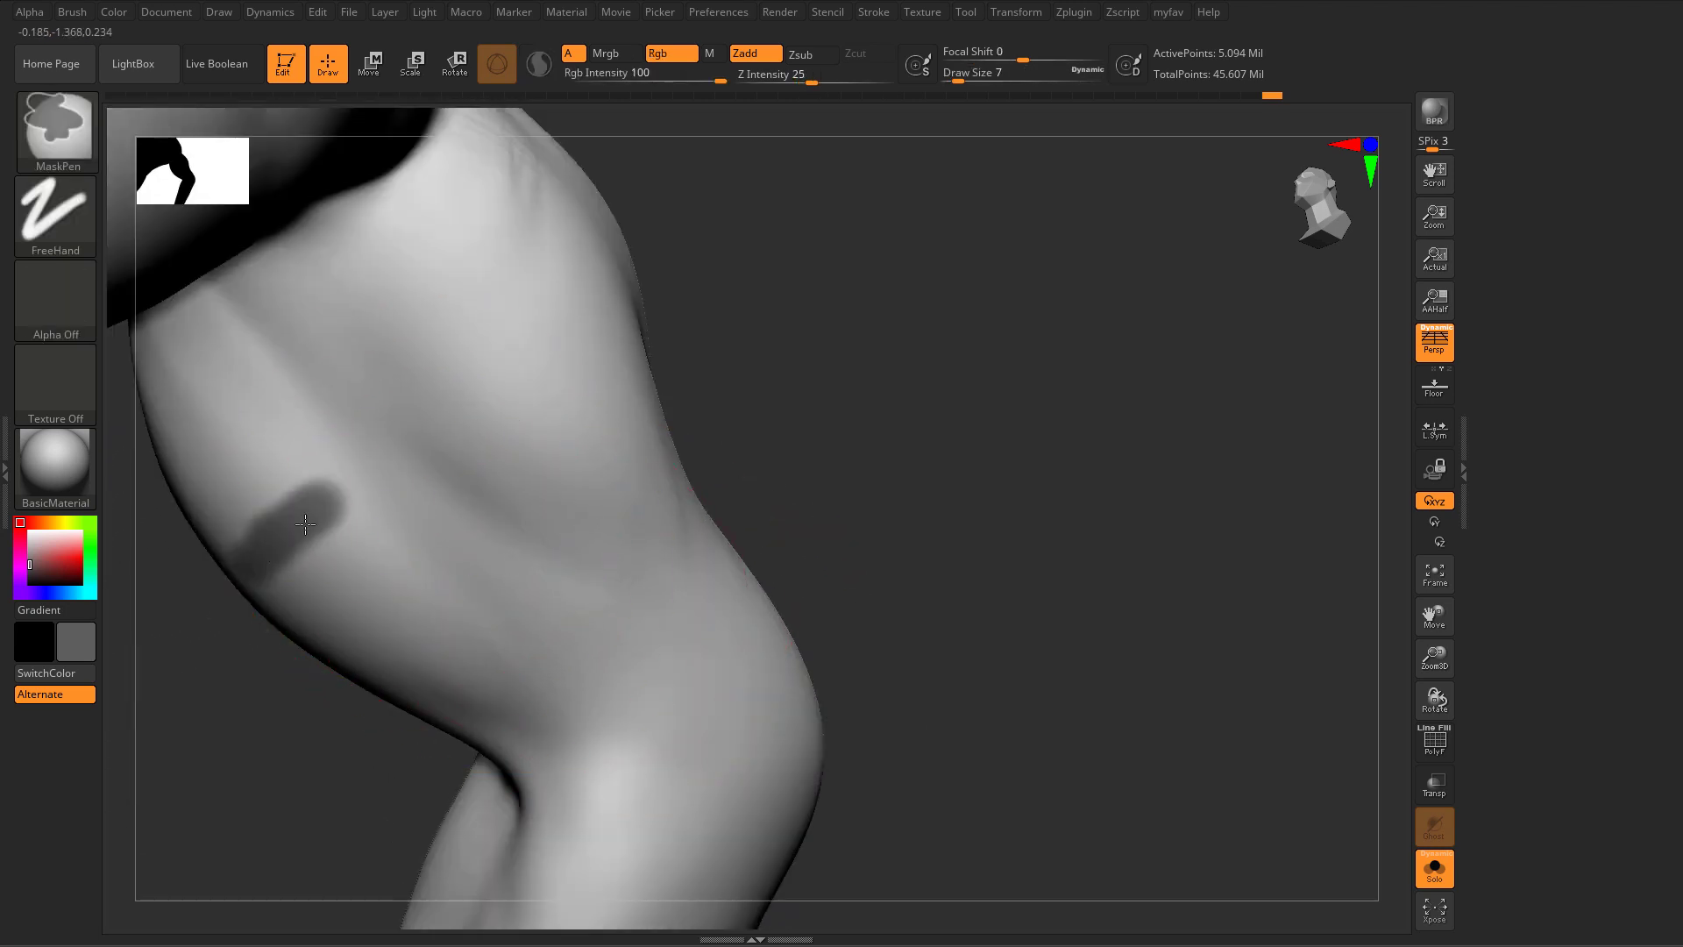
left_click_drag(490, 429, 613, 346, "ctrl")
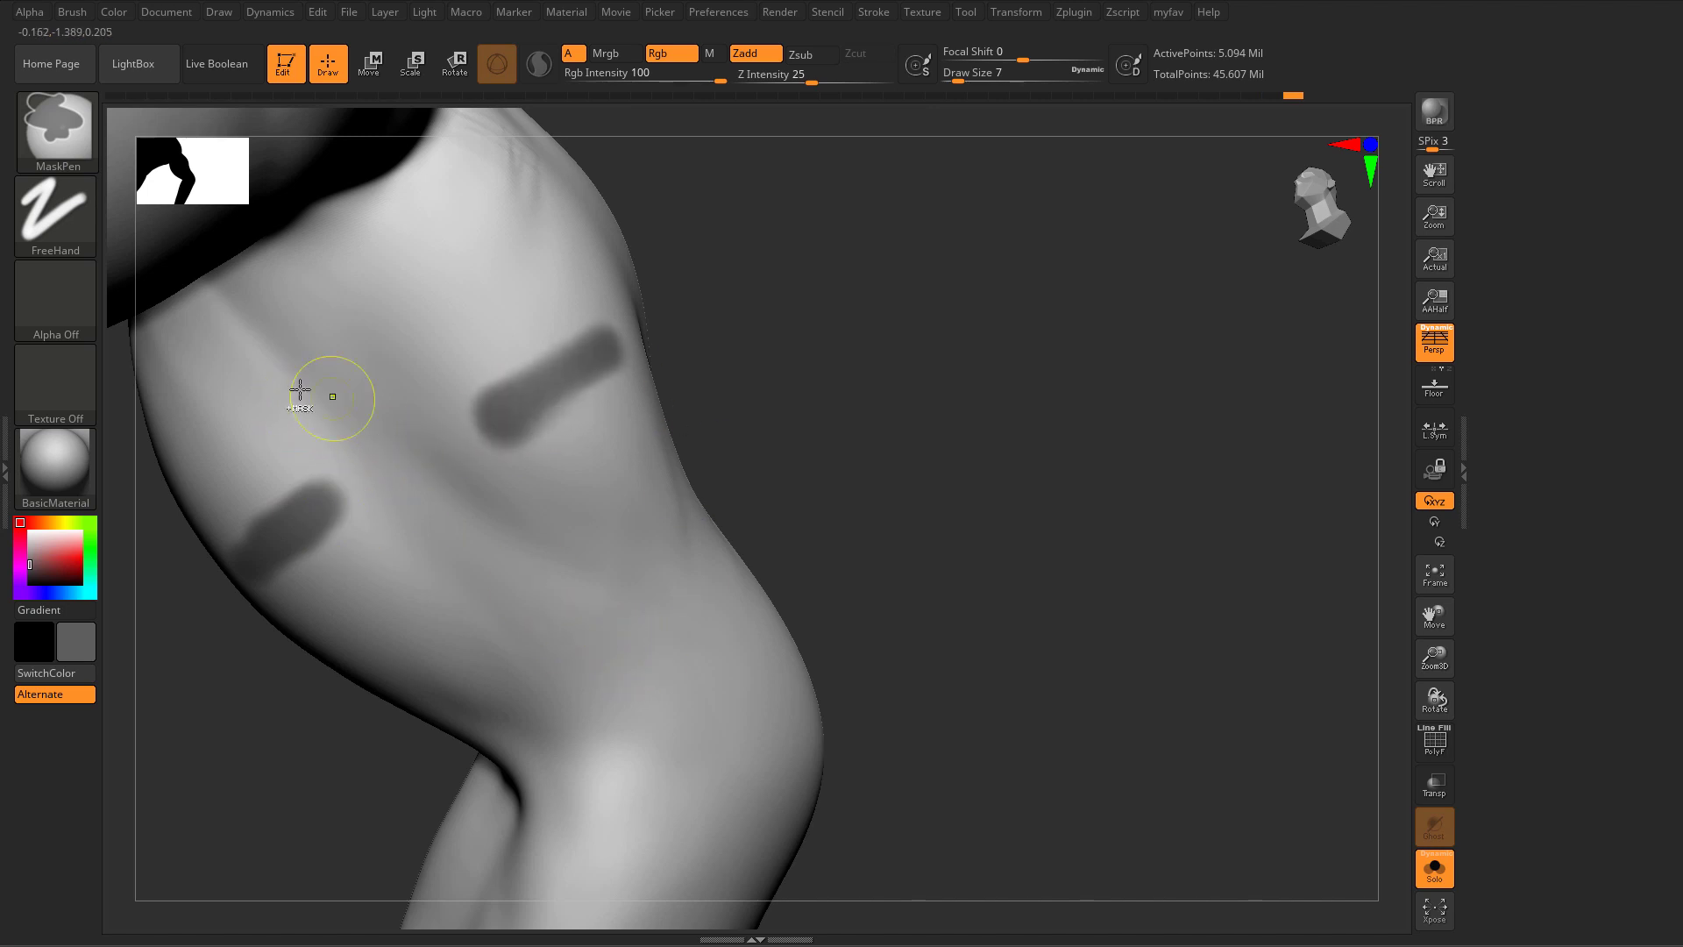
Step: Build up a narrow muscle between the biceps and triceps above the inner elbow with ClayBuildup at draw size 12, and smooth it
key("s")
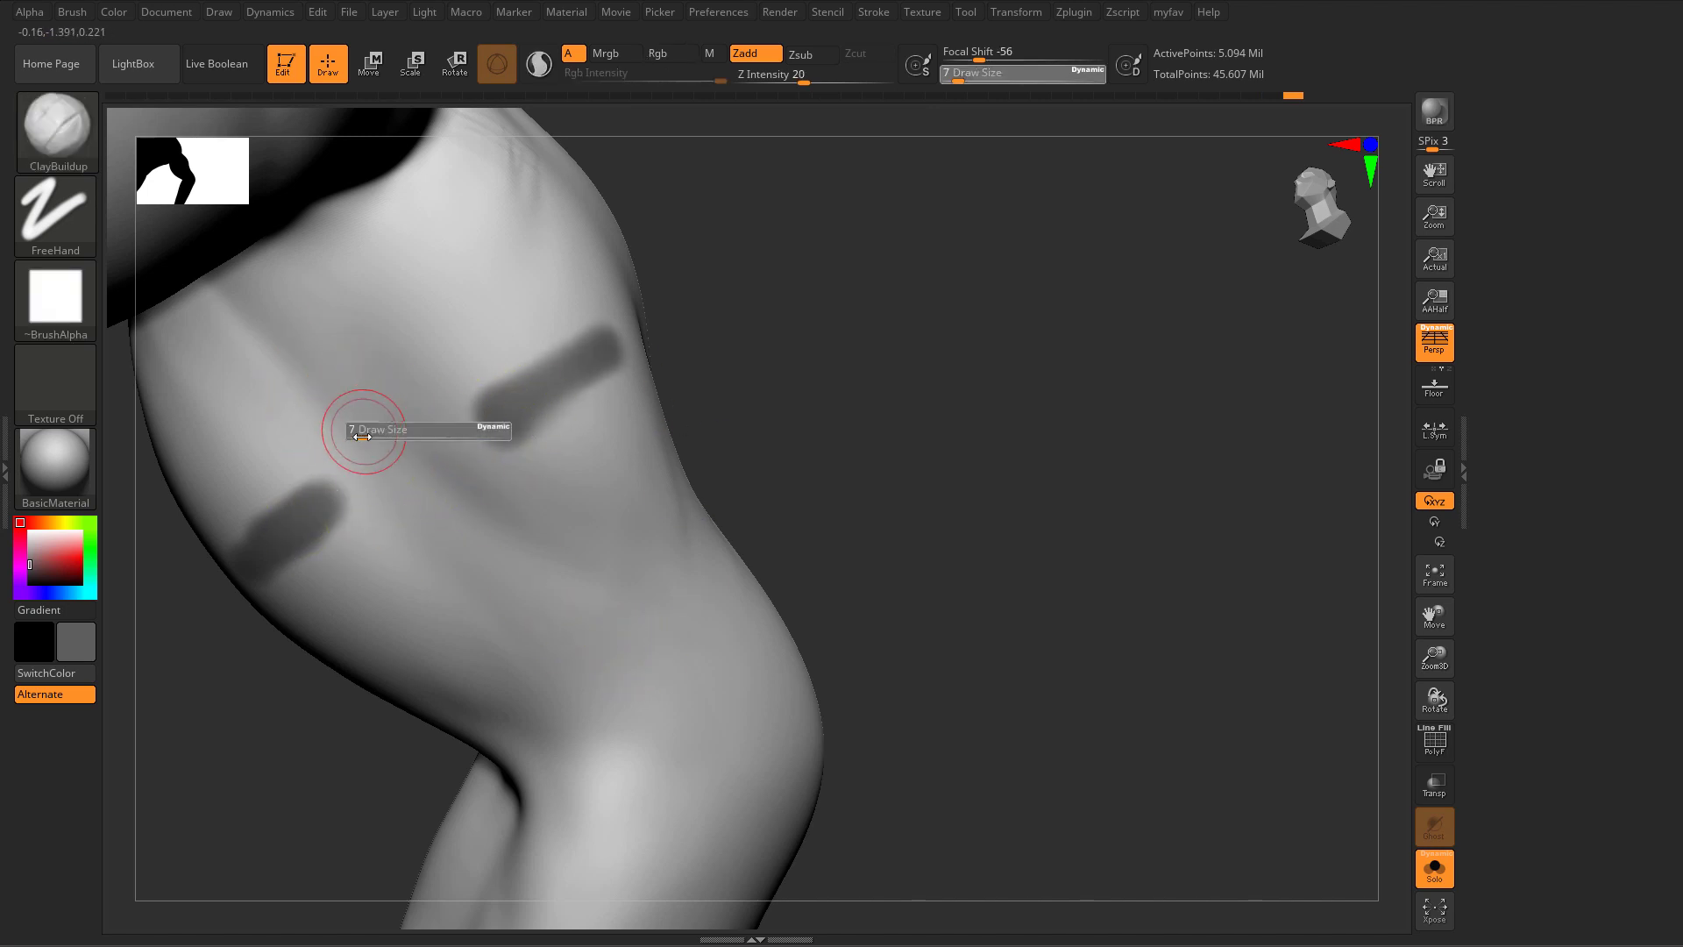
left_click_drag(359, 432, 359, 440)
key("s")
mouse_move(412, 524)
left_mouse_down()
mouse_move(439, 548)
mouse_move(401, 477)
mouse_move(535, 599)
left_mouse_up()
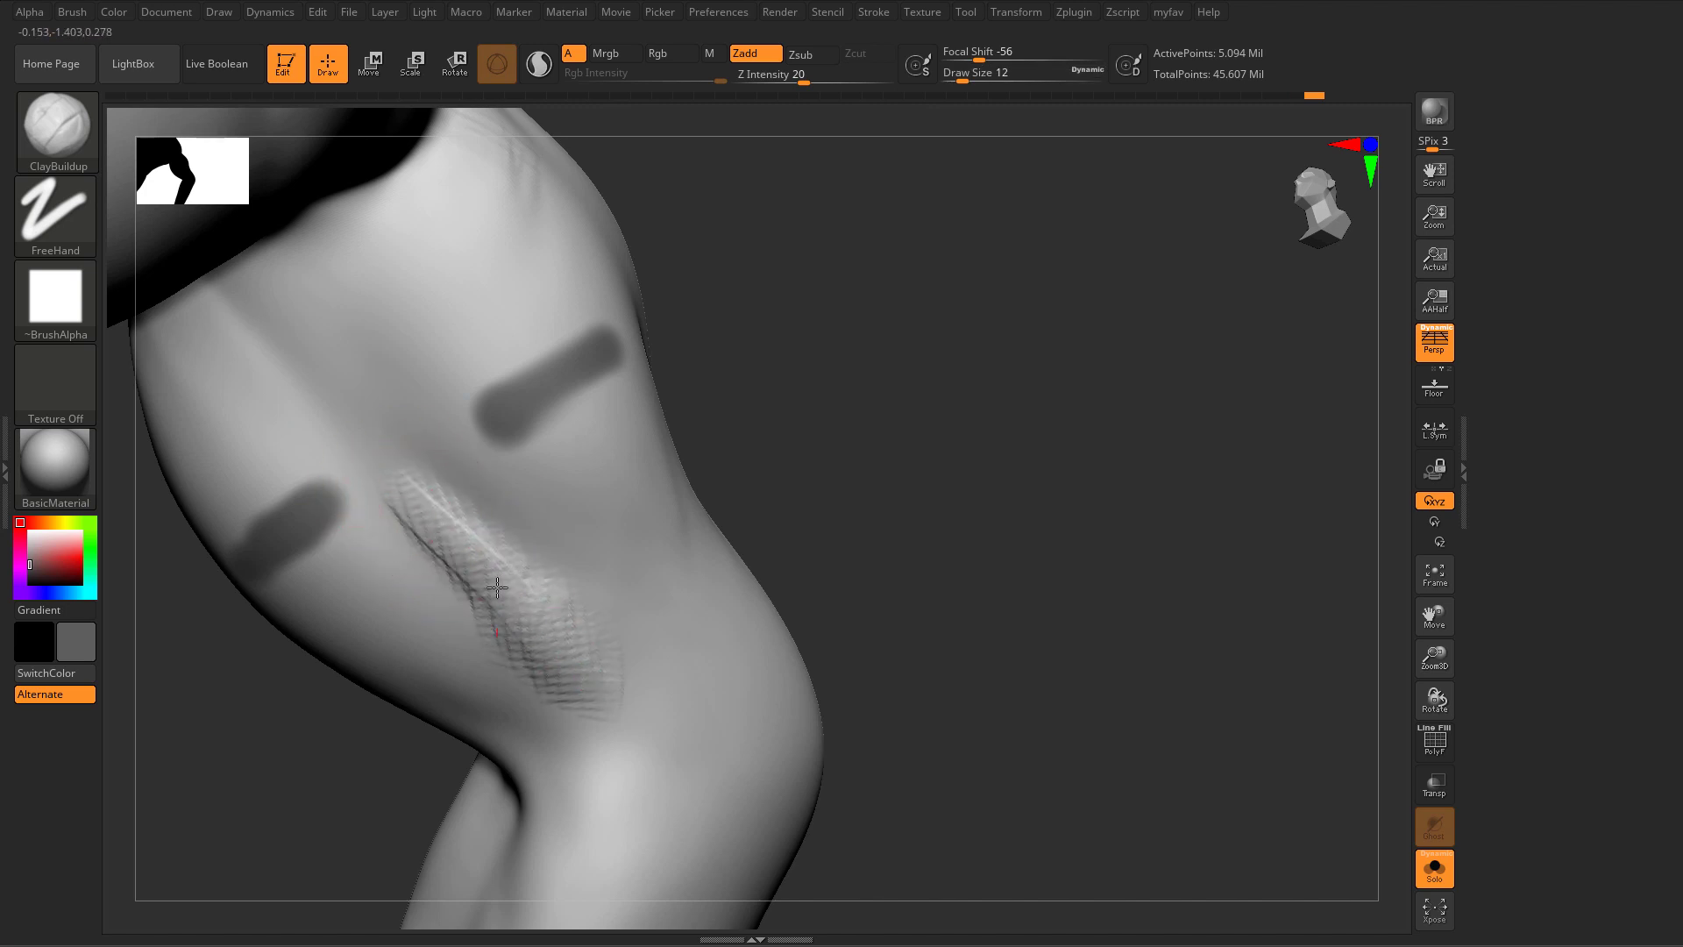
key("shift")
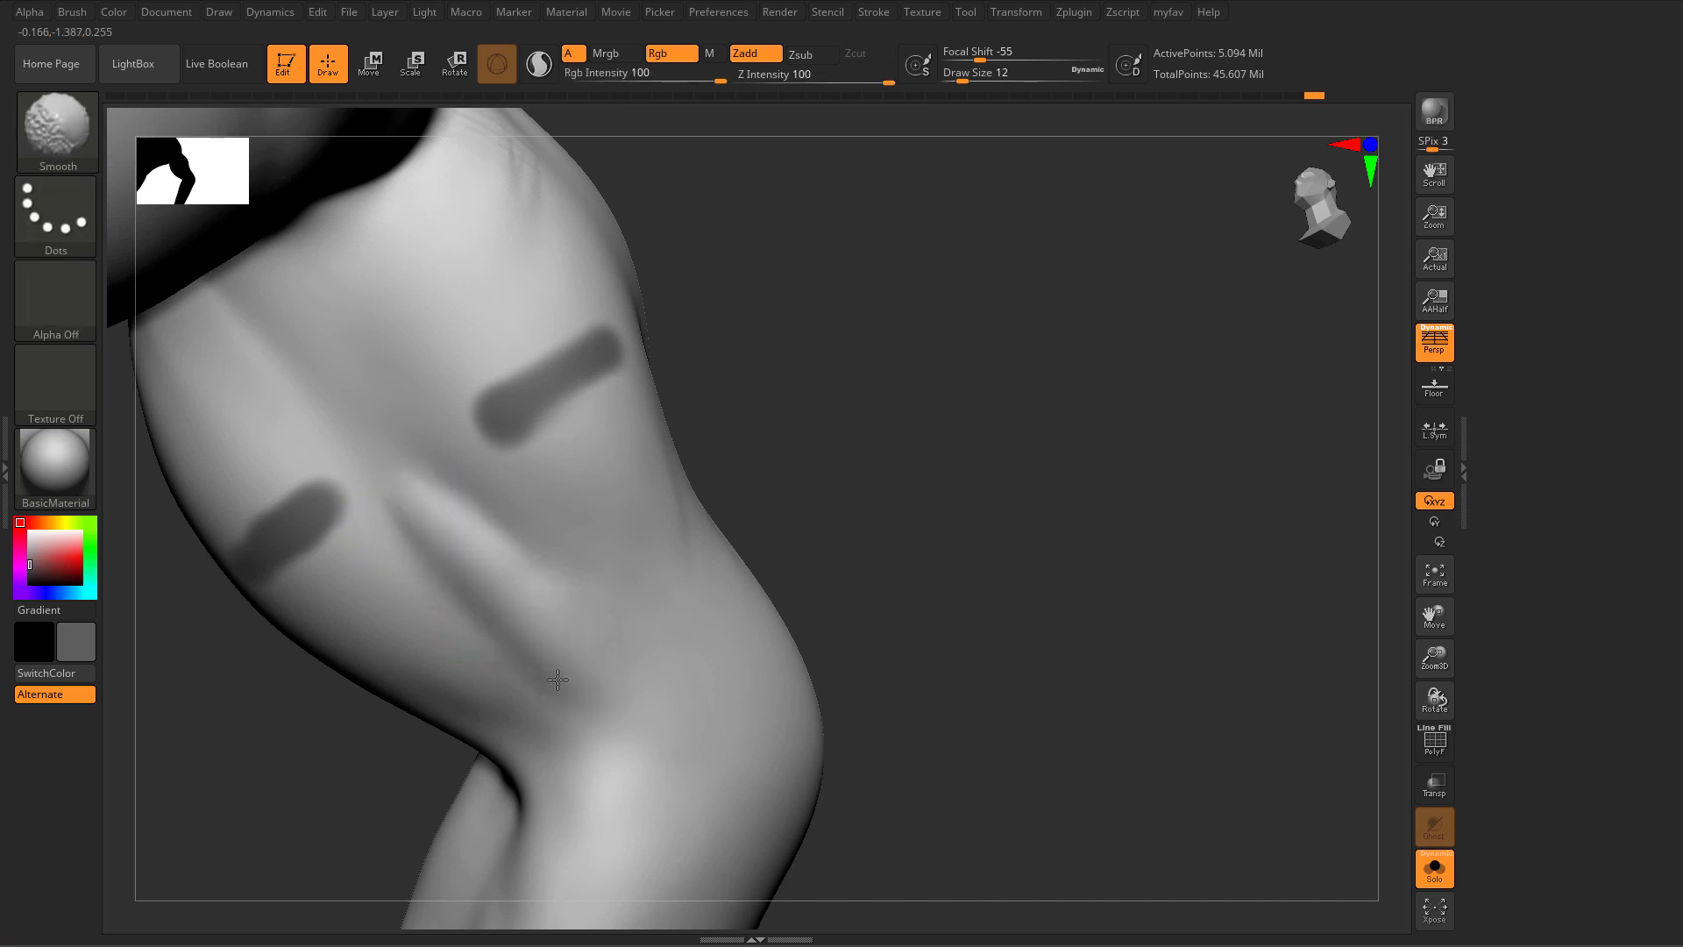
Step: Clear the mask from the right arm and review the arm from the back and front
right_click_drag(570, 590, 514, 581, "ctrl")
left_click_drag(758, 457, 831, 540, "ctrl")
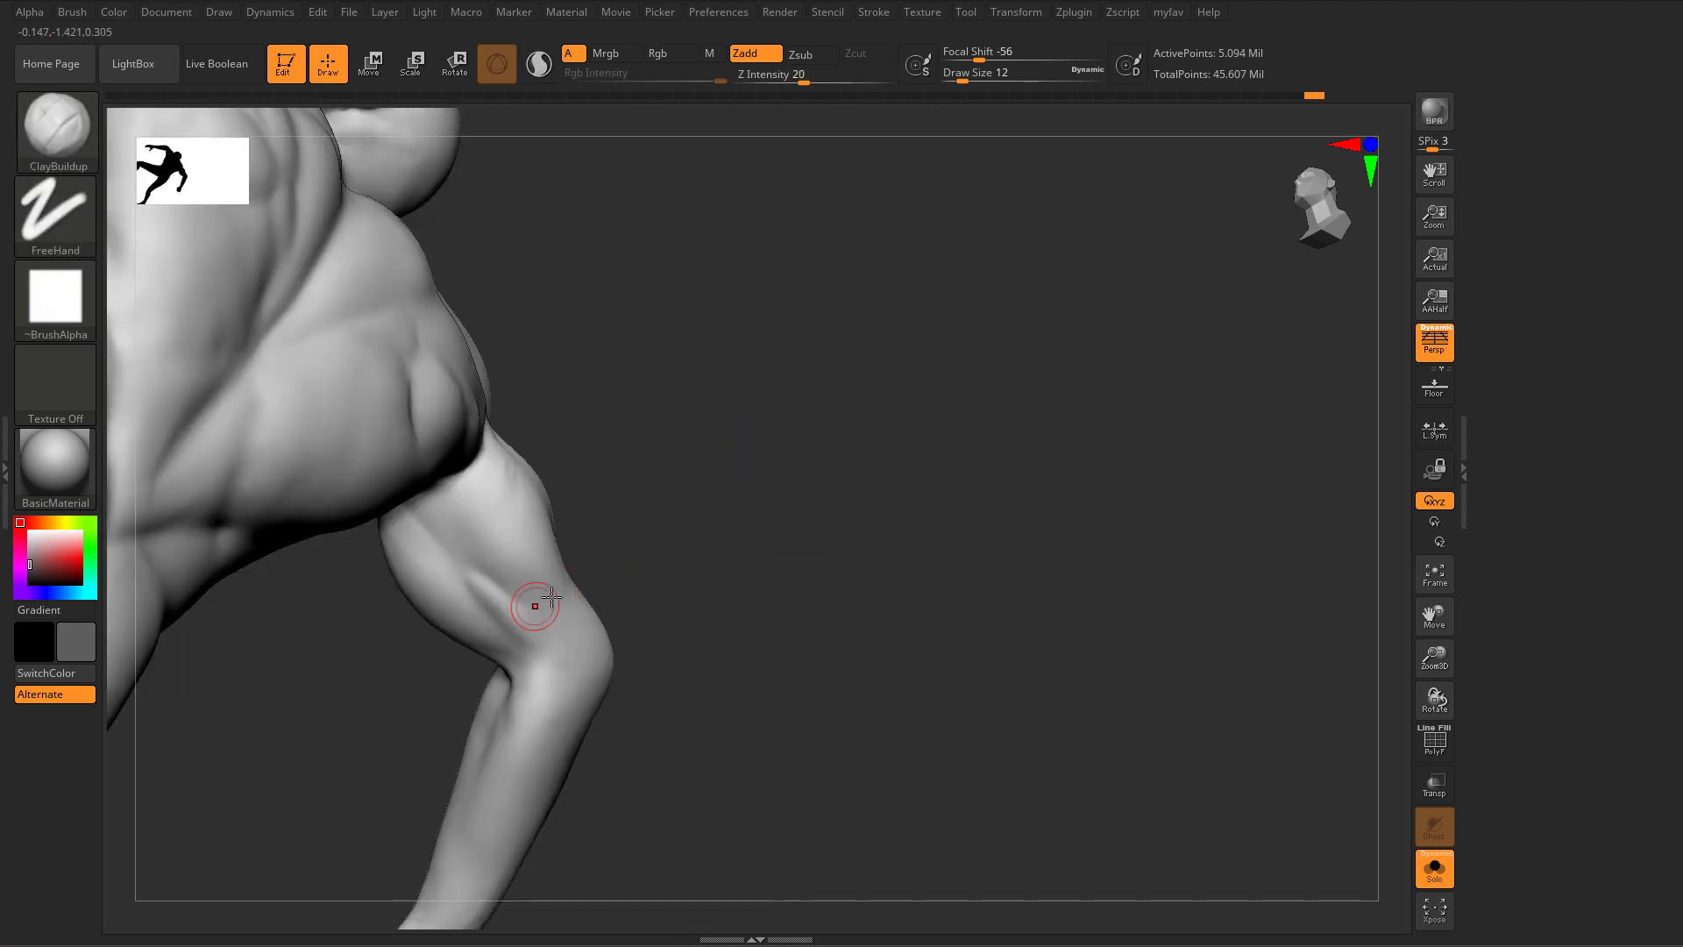
right_click_drag(550, 597, 234, 659)
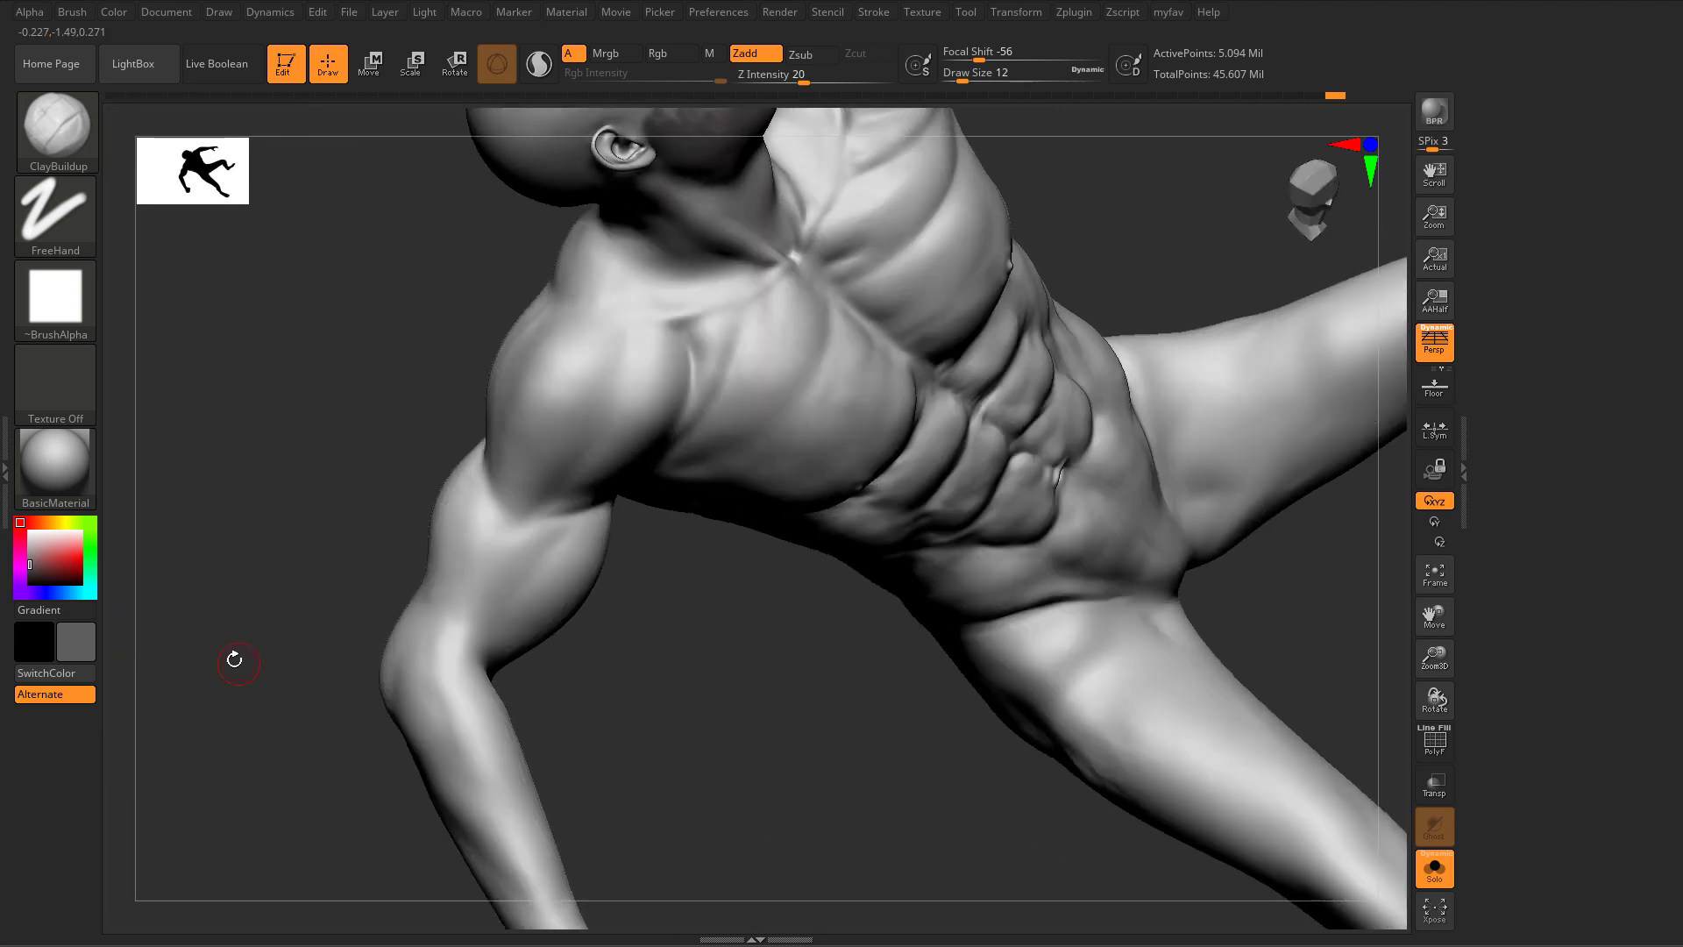
Step: Build up the outer right arm just below the deltoid's tip with ClayBuildup at draw size 16, and smooth it
right_click_drag(355, 659, 509, 570, "alt")
key("s")
left_click_drag(552, 485, 560, 486)
right_click_drag(564, 526, 589, 473)
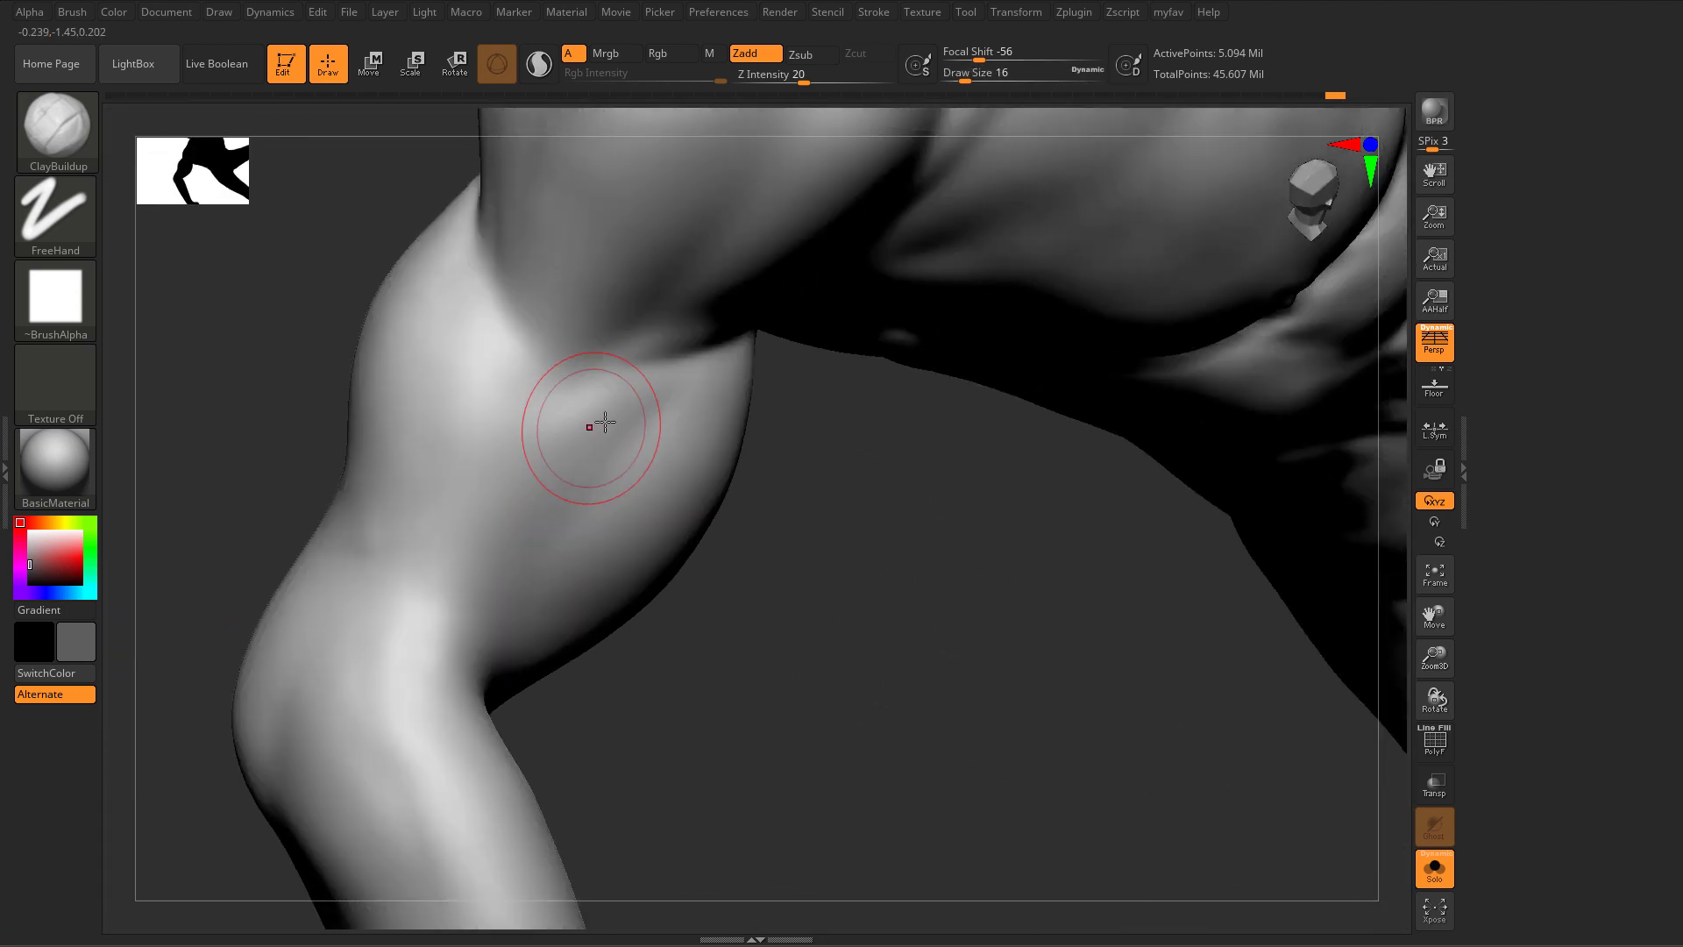
mouse_move(560, 386)
left_mouse_down()
mouse_move(605, 367)
mouse_move(496, 392)
left_mouse_up()
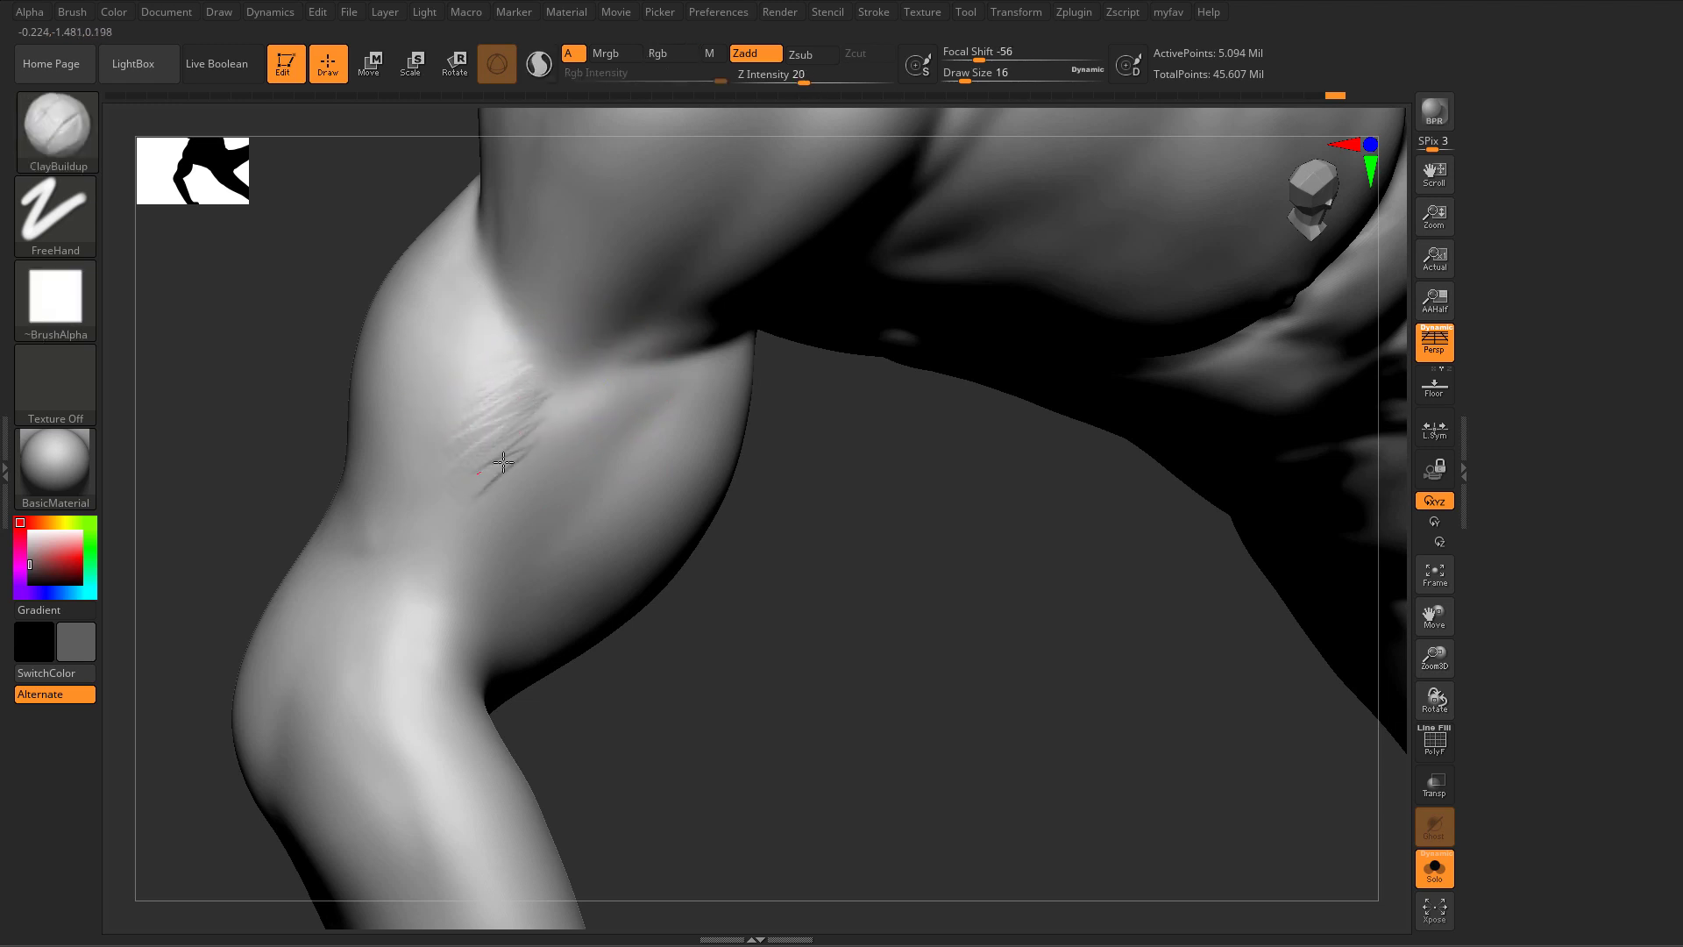
mouse_move(444, 533)
left_mouse_down("shift")
mouse_move(489, 429)
mouse_move(535, 425)
mouse_move(571, 481)
left_mouse_up("shift")
Step: Adjust the area below the right deltoid with the Move brush, and carve creases along the deltoid's lower tip with DamStandard at draw size 18
key("s")
mouse_move(552, 501)
right_mouse_down()
mouse_move(530, 478)
mouse_move(571, 478)
right_mouse_up()
key("b")
key("m")
key("v")
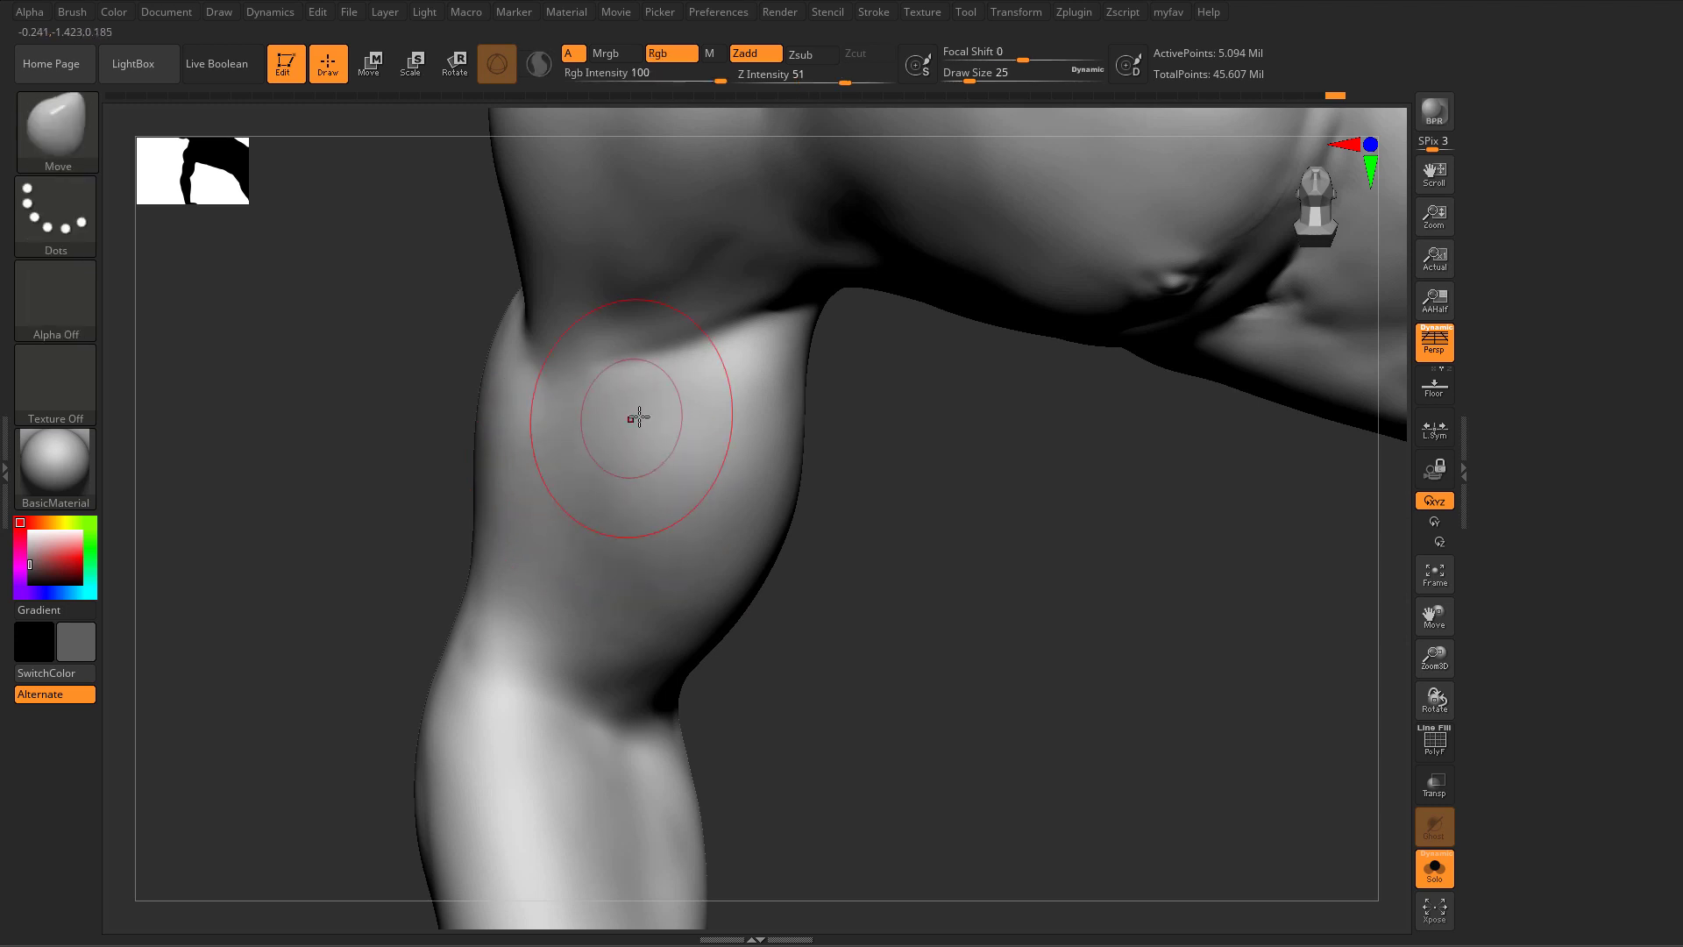
mouse_move(560, 544)
right_mouse_down()
mouse_move(556, 402)
mouse_move(526, 350)
mouse_move(488, 346)
right_mouse_up()
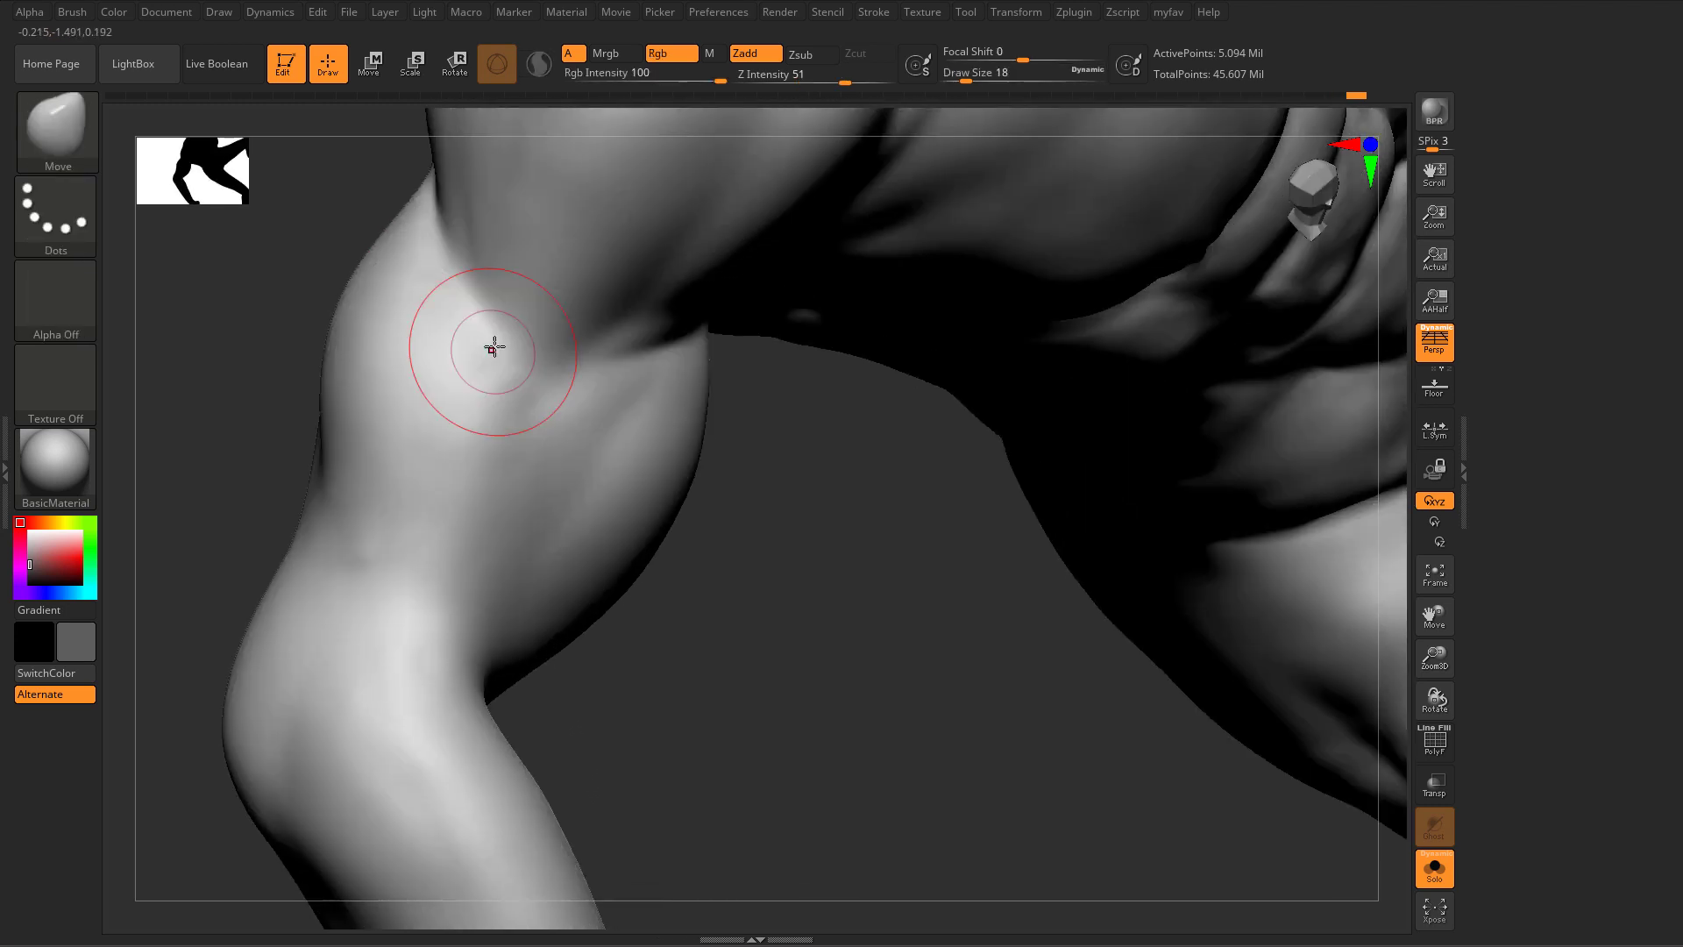
key("b")
key("d")
key("s")
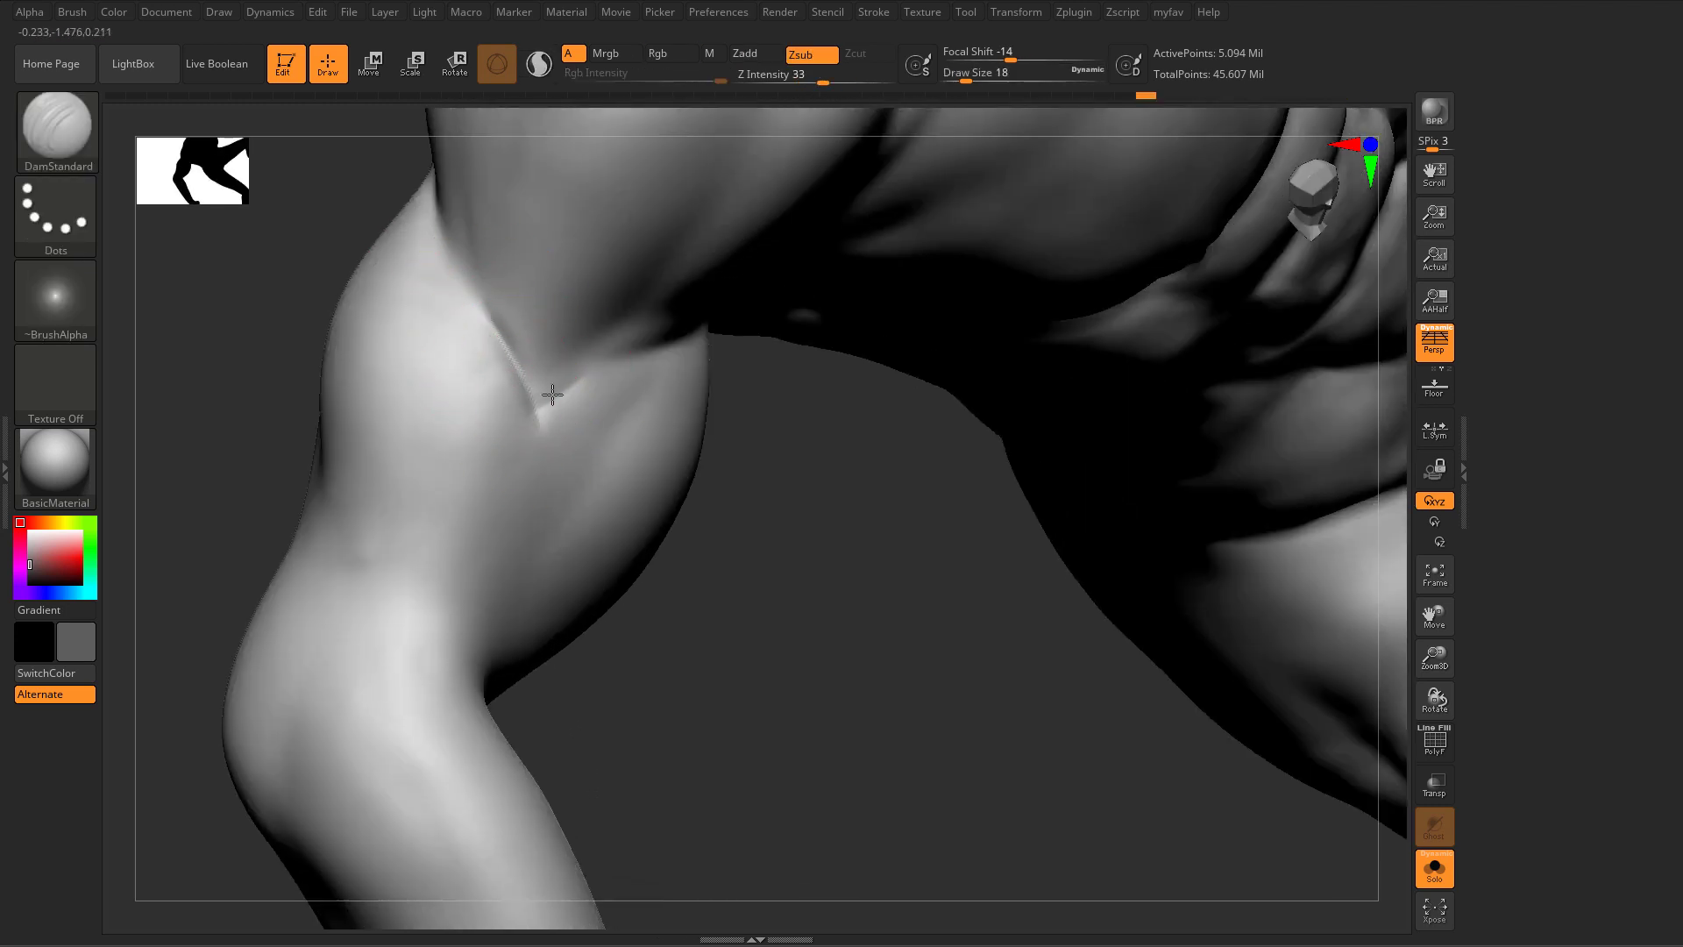
Step: Build up the triceps side and the biceps below the deltoid's tip with ClayBuildup at draw sizes 18 and 25, and smooth them
key("b")
key("c")
key("b")
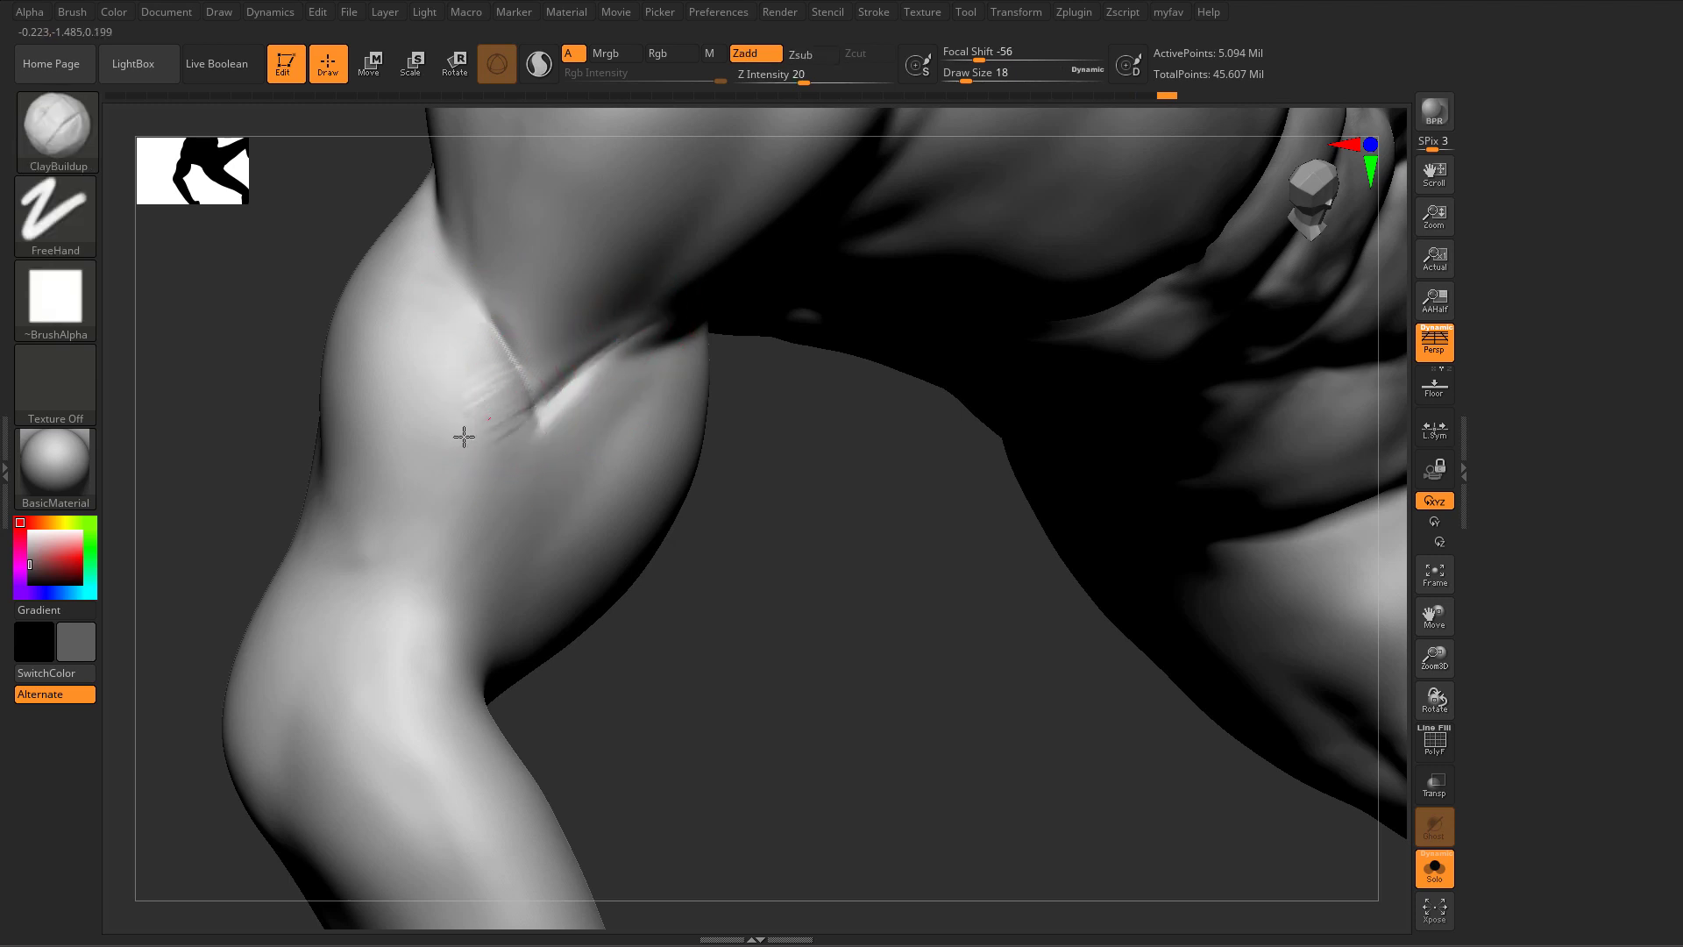
left_click_drag(485, 485, 462, 514, "shift")
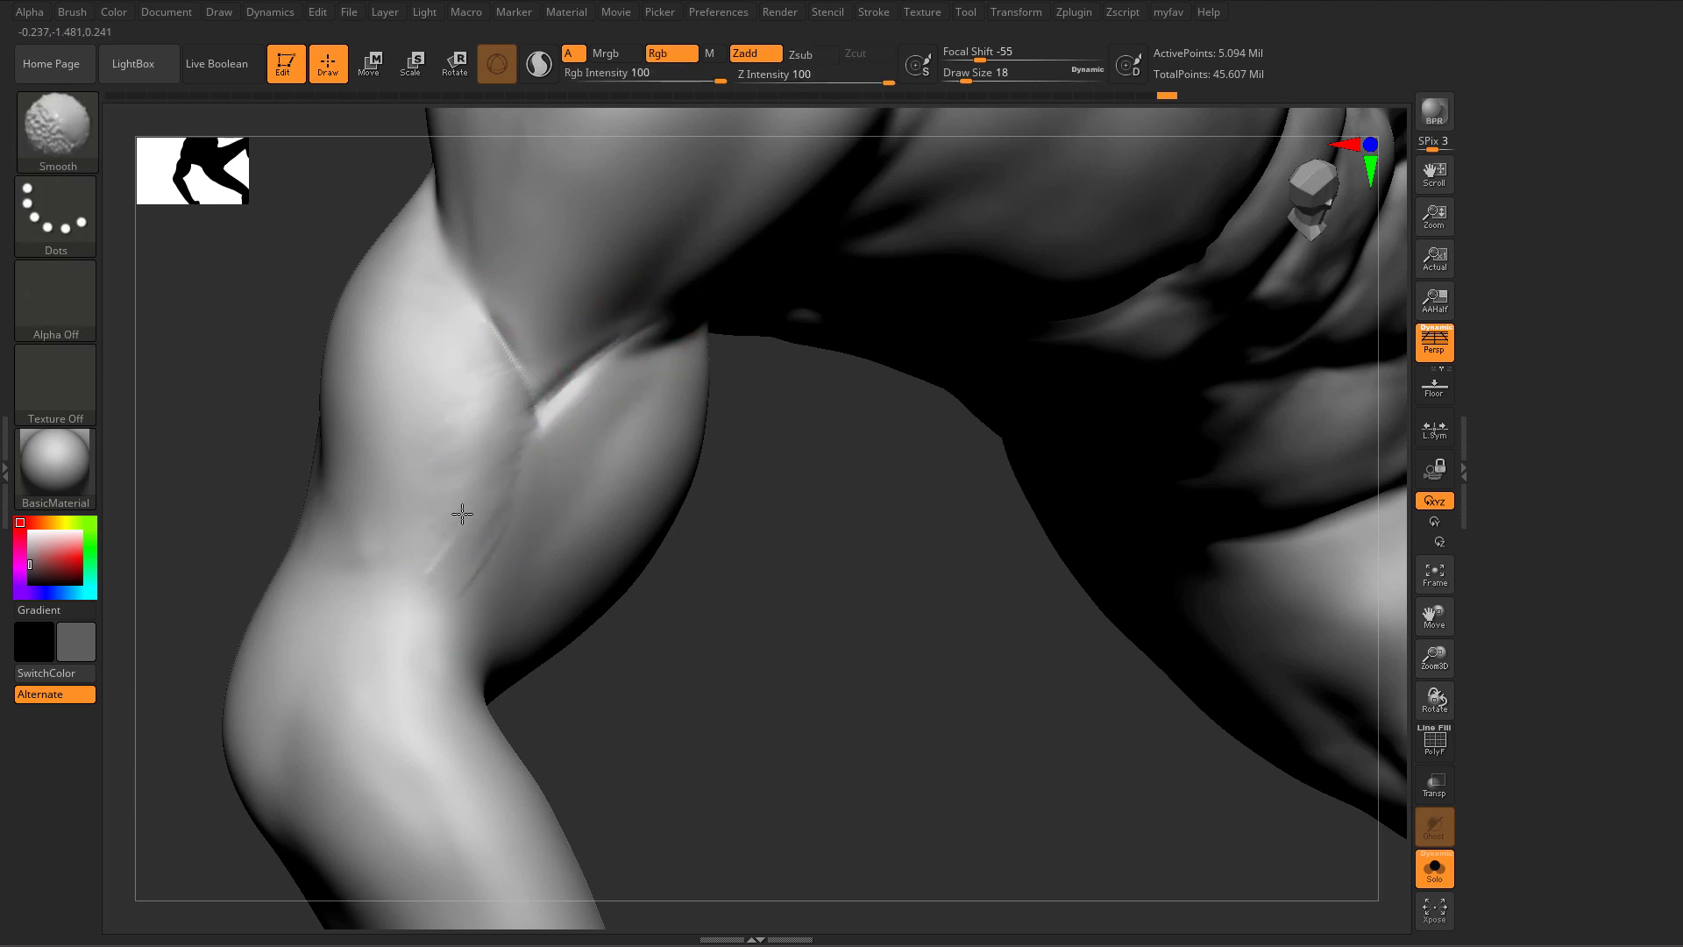
key("s")
mouse_move(586, 469)
left_mouse_down()
mouse_move(678, 412)
mouse_move(578, 517)
left_mouse_up()
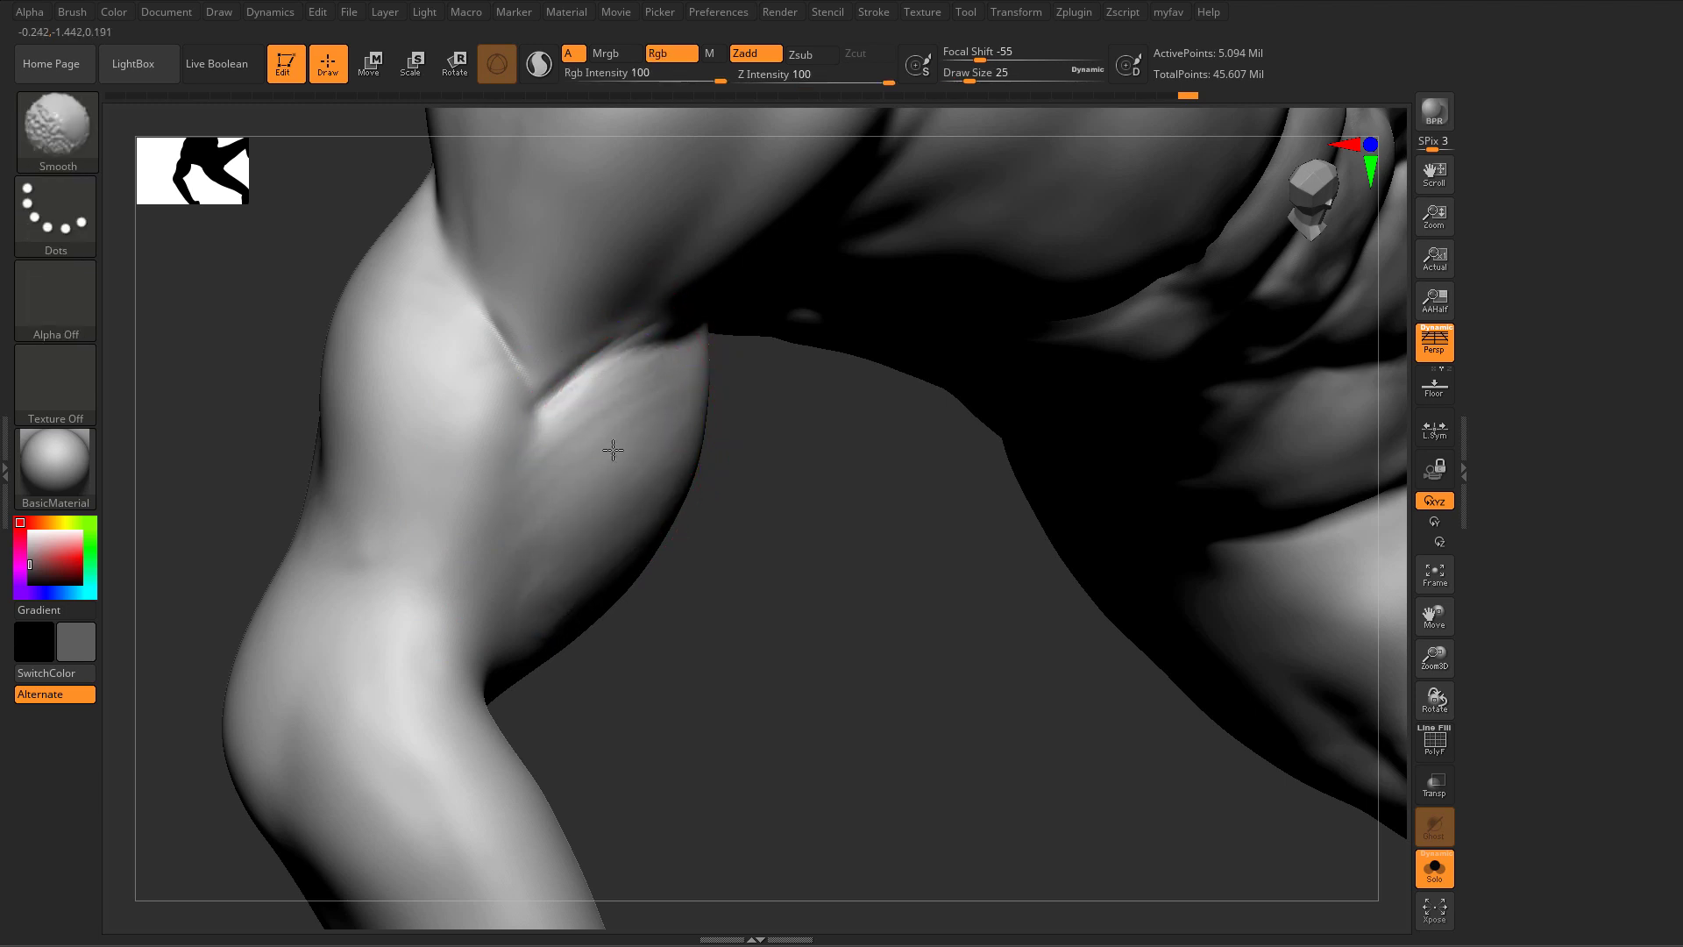
Step: Carve grooves down the outer right arm between biceps and triceps, from the deltoid's tip to the elbow, with DamStandard at draw size 25
key("b")
key("d")
key("s")
right_click_drag(511, 368, 546, 421)
right_click_drag(473, 619, 503, 443)
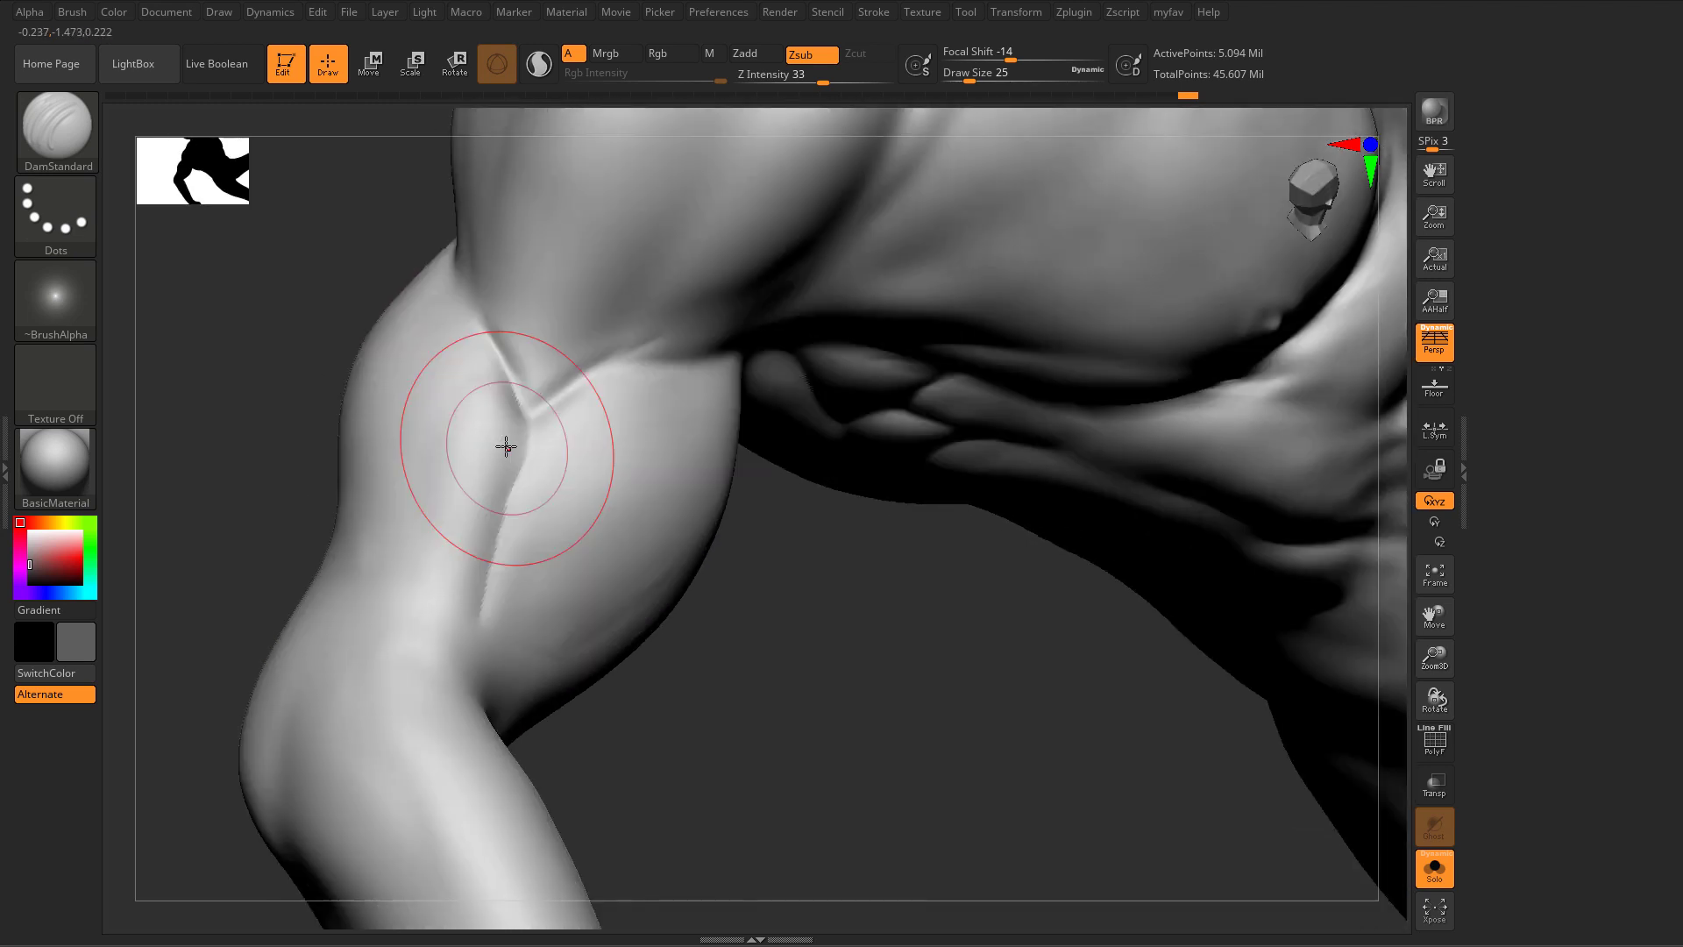
mouse_move(473, 390)
left_mouse_down()
mouse_move(435, 518)
mouse_move(447, 649)
mouse_move(482, 608)
mouse_move(485, 703)
left_mouse_up()
Step: Smooth the grooves on the outer right arm, and deepen the crease between the deltoid and biceps with DamStandard
mouse_move(515, 771)
right_mouse_down("alt")
mouse_move(424, 662)
mouse_move(300, 646)
mouse_move(278, 598)
mouse_move(405, 624)
right_mouse_up("alt")
left_click_drag(480, 648, 468, 580, "shift")
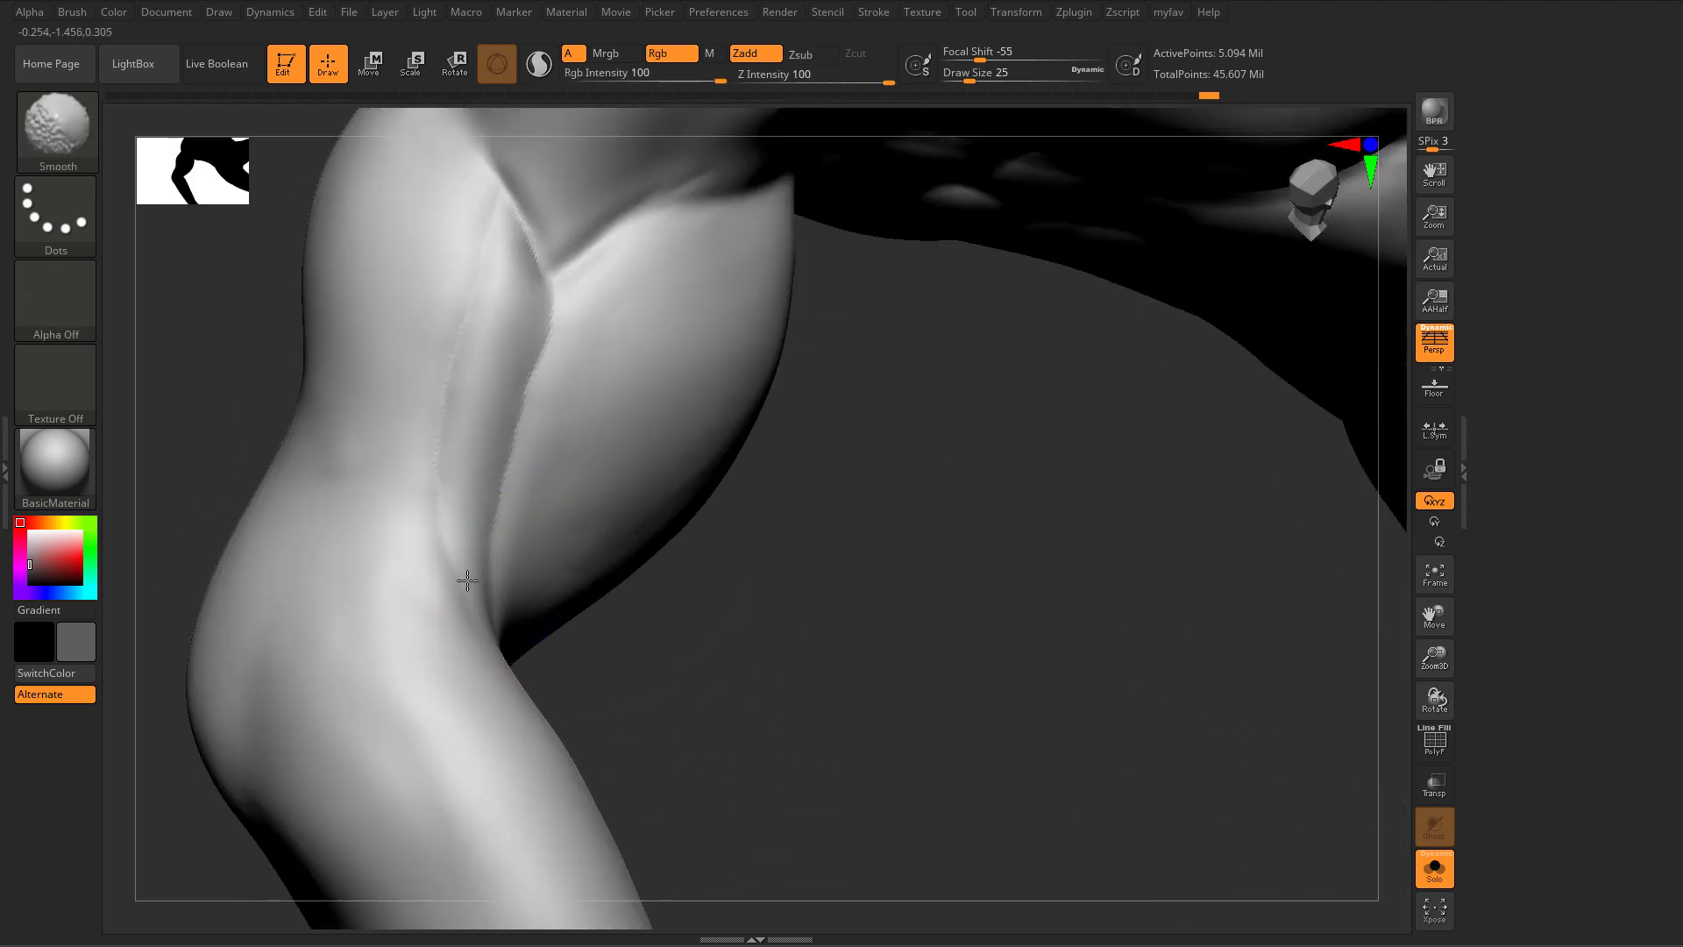
left_click_drag(455, 395, 517, 226, "shift")
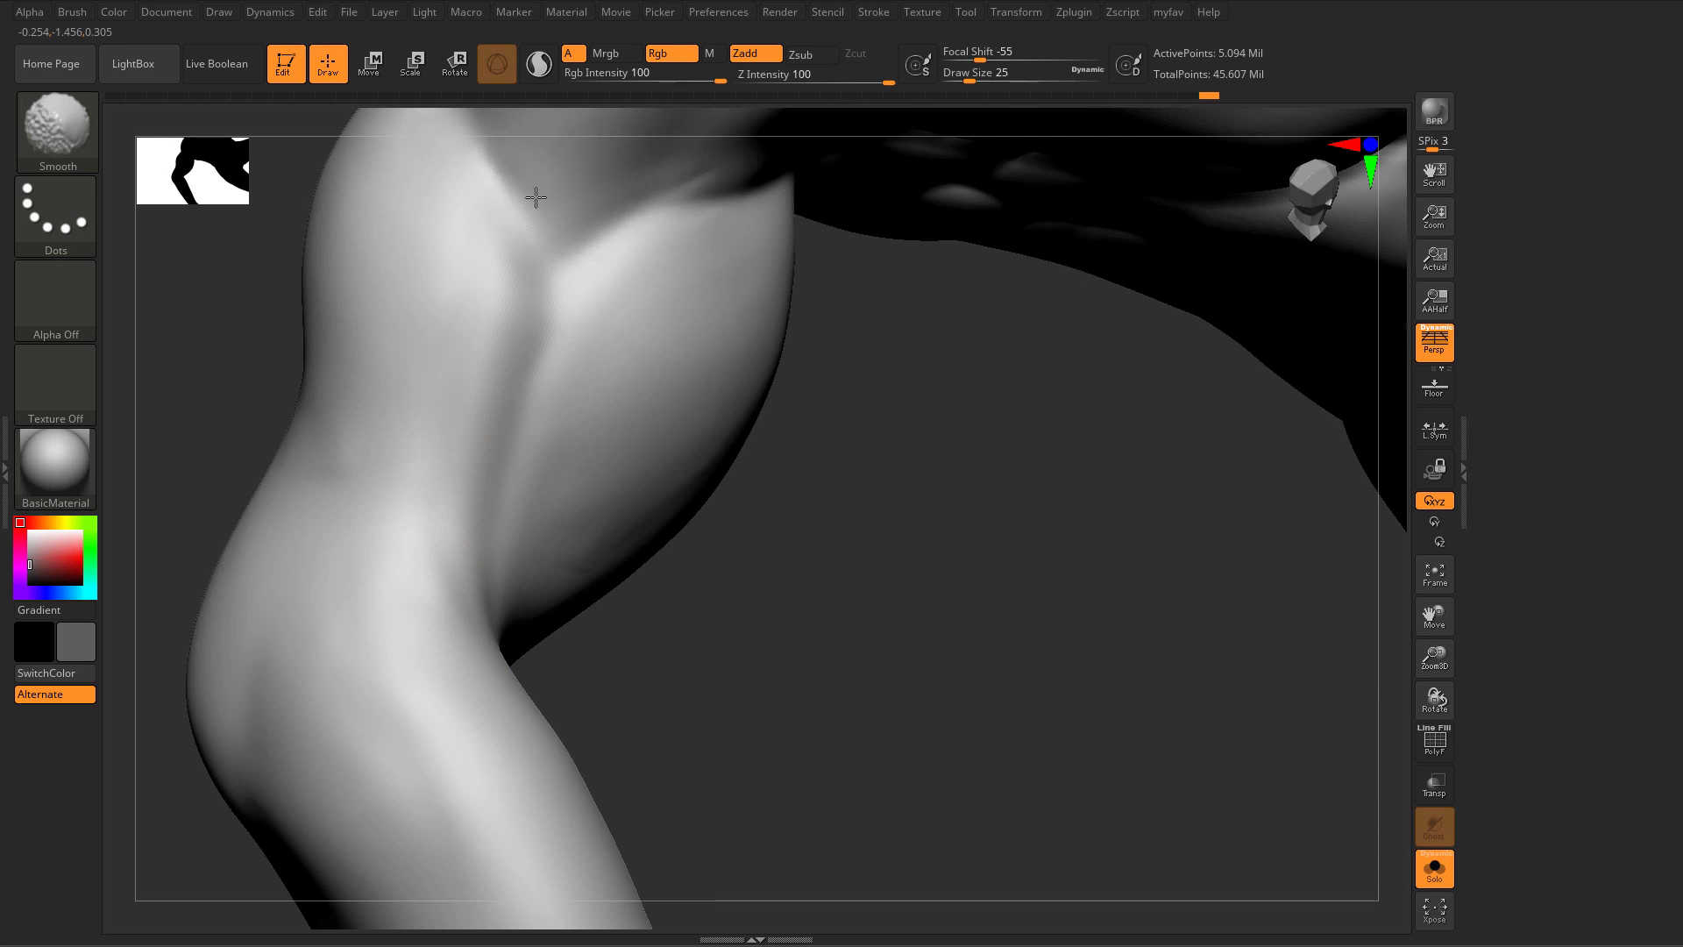
right_click_drag(182, 331, 396, 596, "alt")
left_click_drag(478, 518, 471, 451, "shift")
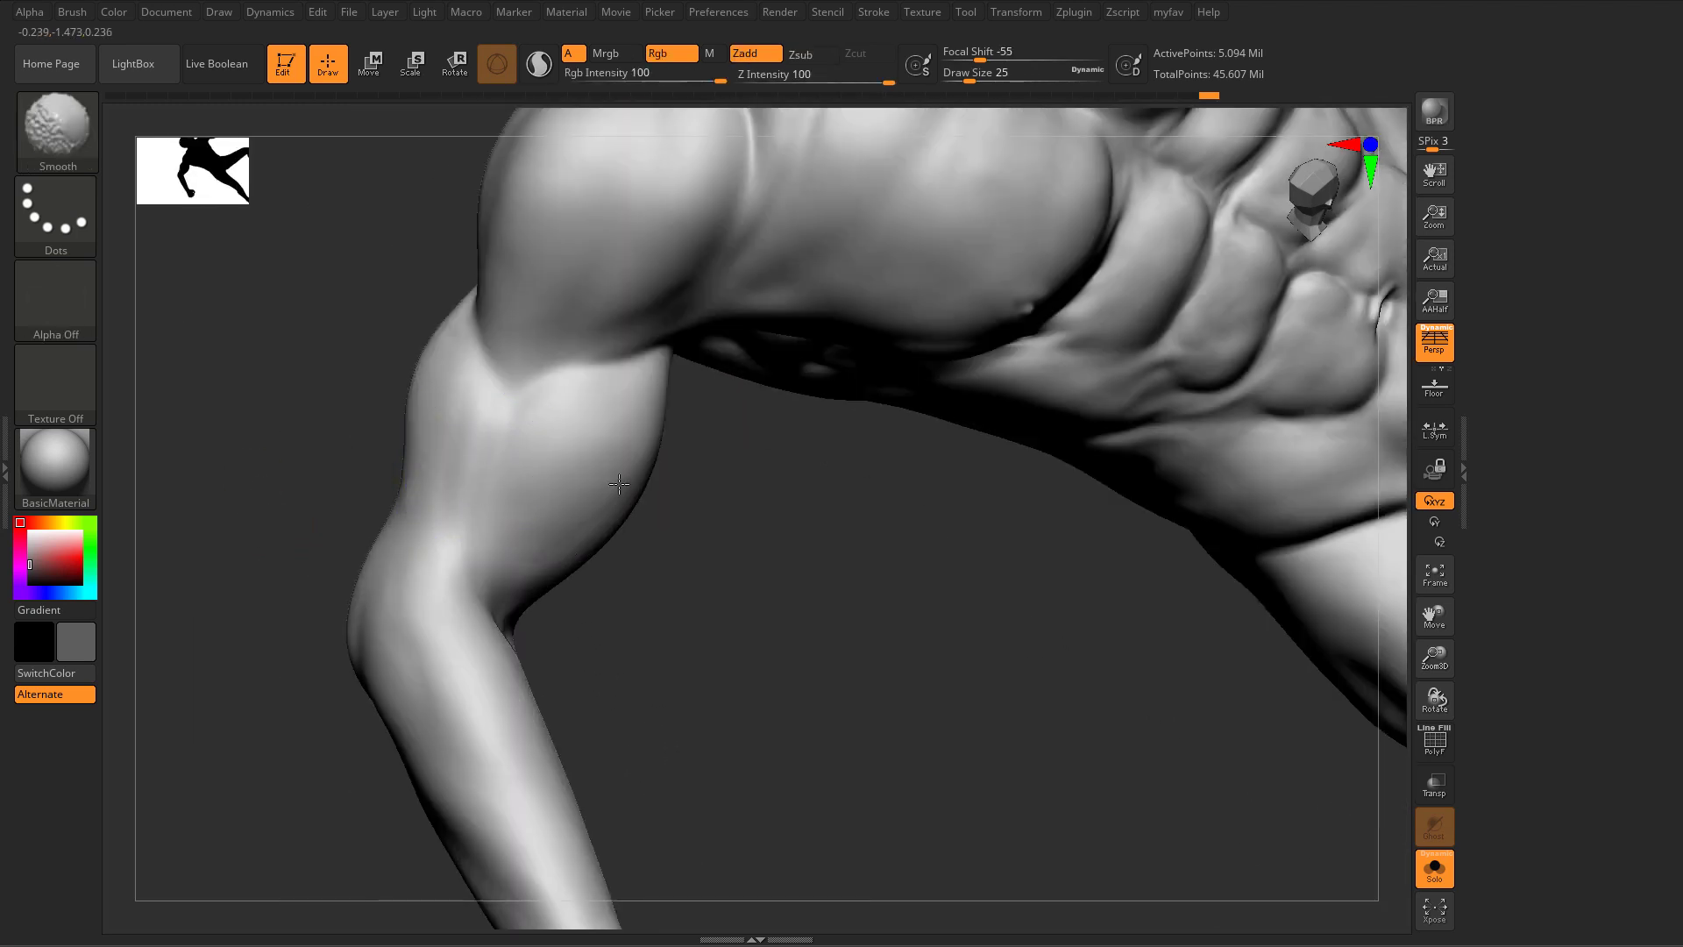
right_click_drag(619, 483, 671, 423)
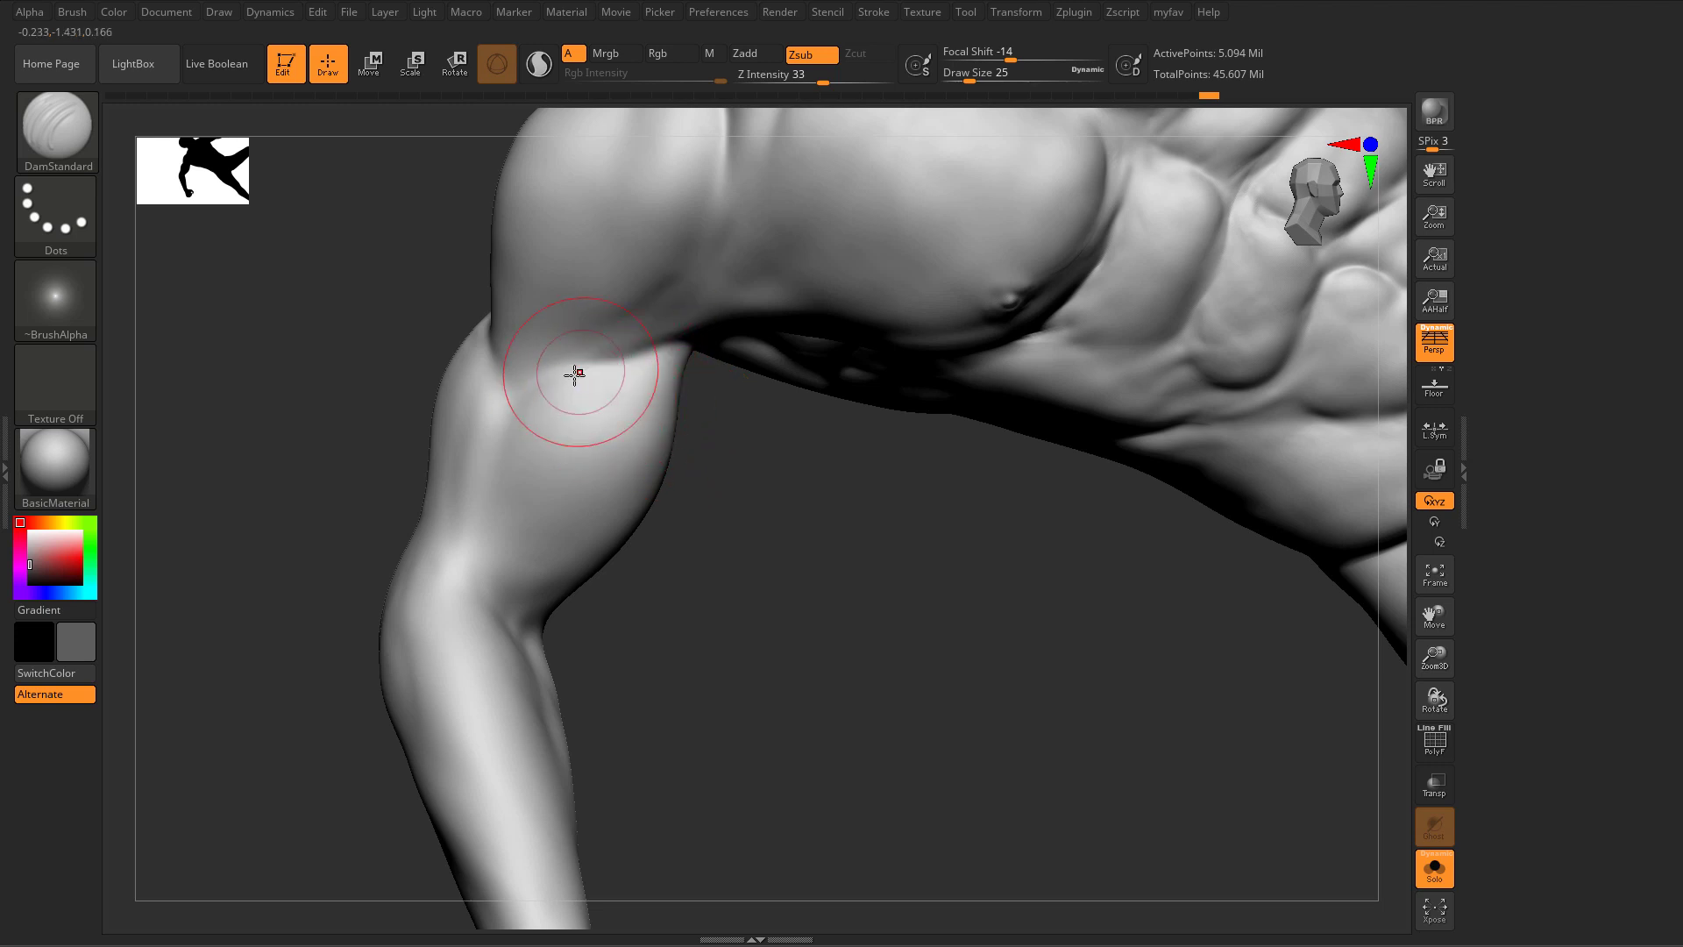
left_click_drag(566, 368, 645, 344)
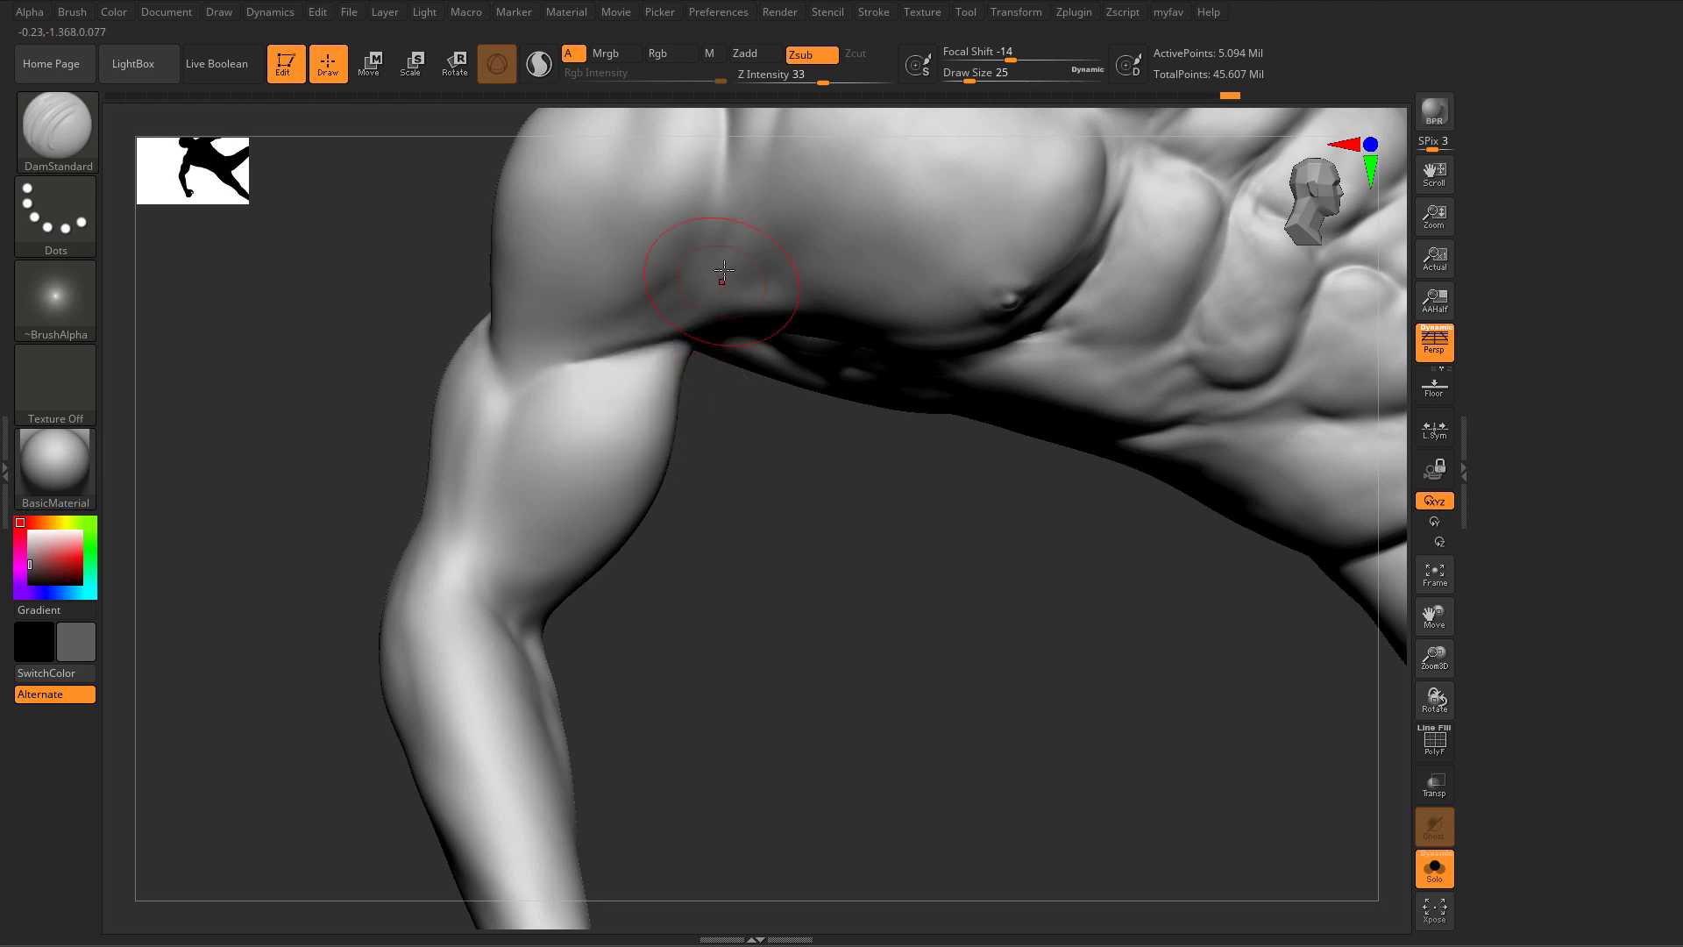
Step: Build up a small muscle wedge on the inner right arm just below the armpit with ClayBuildup at draw size 20
right_click_drag(695, 298, 601, 645, "ctrl")
mouse_move(852, 587)
right_mouse_down()
mouse_move(912, 465)
mouse_move(965, 530)
mouse_move(916, 408)
mouse_move(896, 399)
right_mouse_up()
key("s")
left_click_drag(714, 361, 708, 366)
key("s")
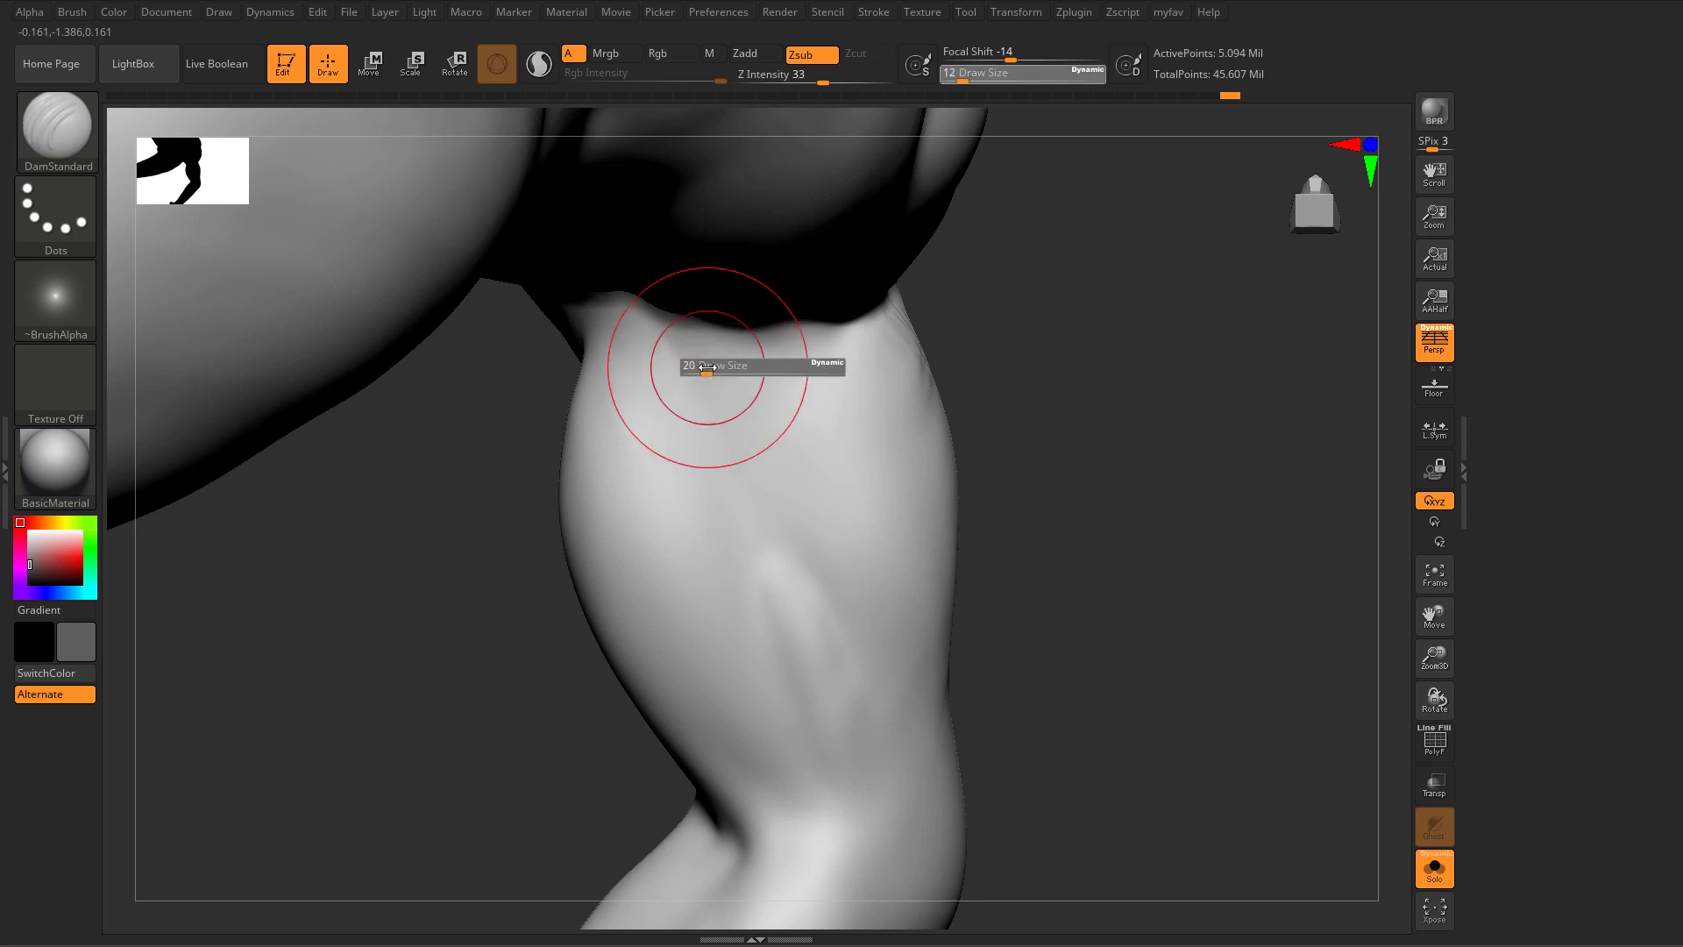
key("b")
key("c")
key("b")
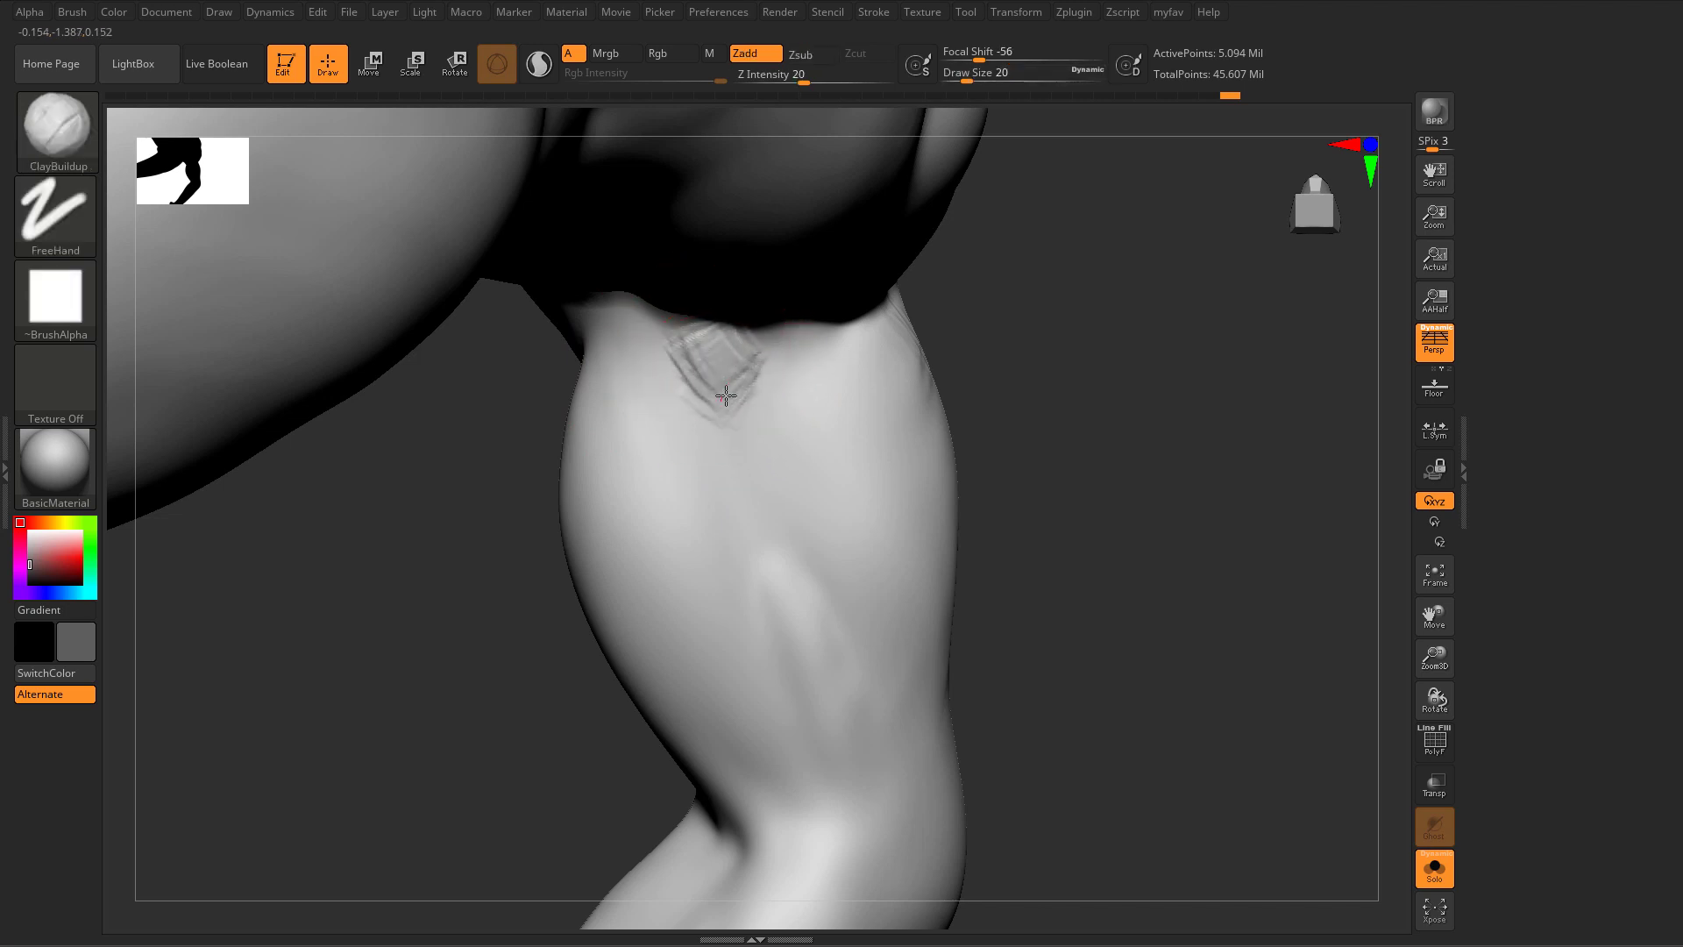
Step: Extend the wedge below the armpit down between biceps and triceps at draw size 13, and smooth it
key("s")
left_click_drag(714, 375, 702, 373)
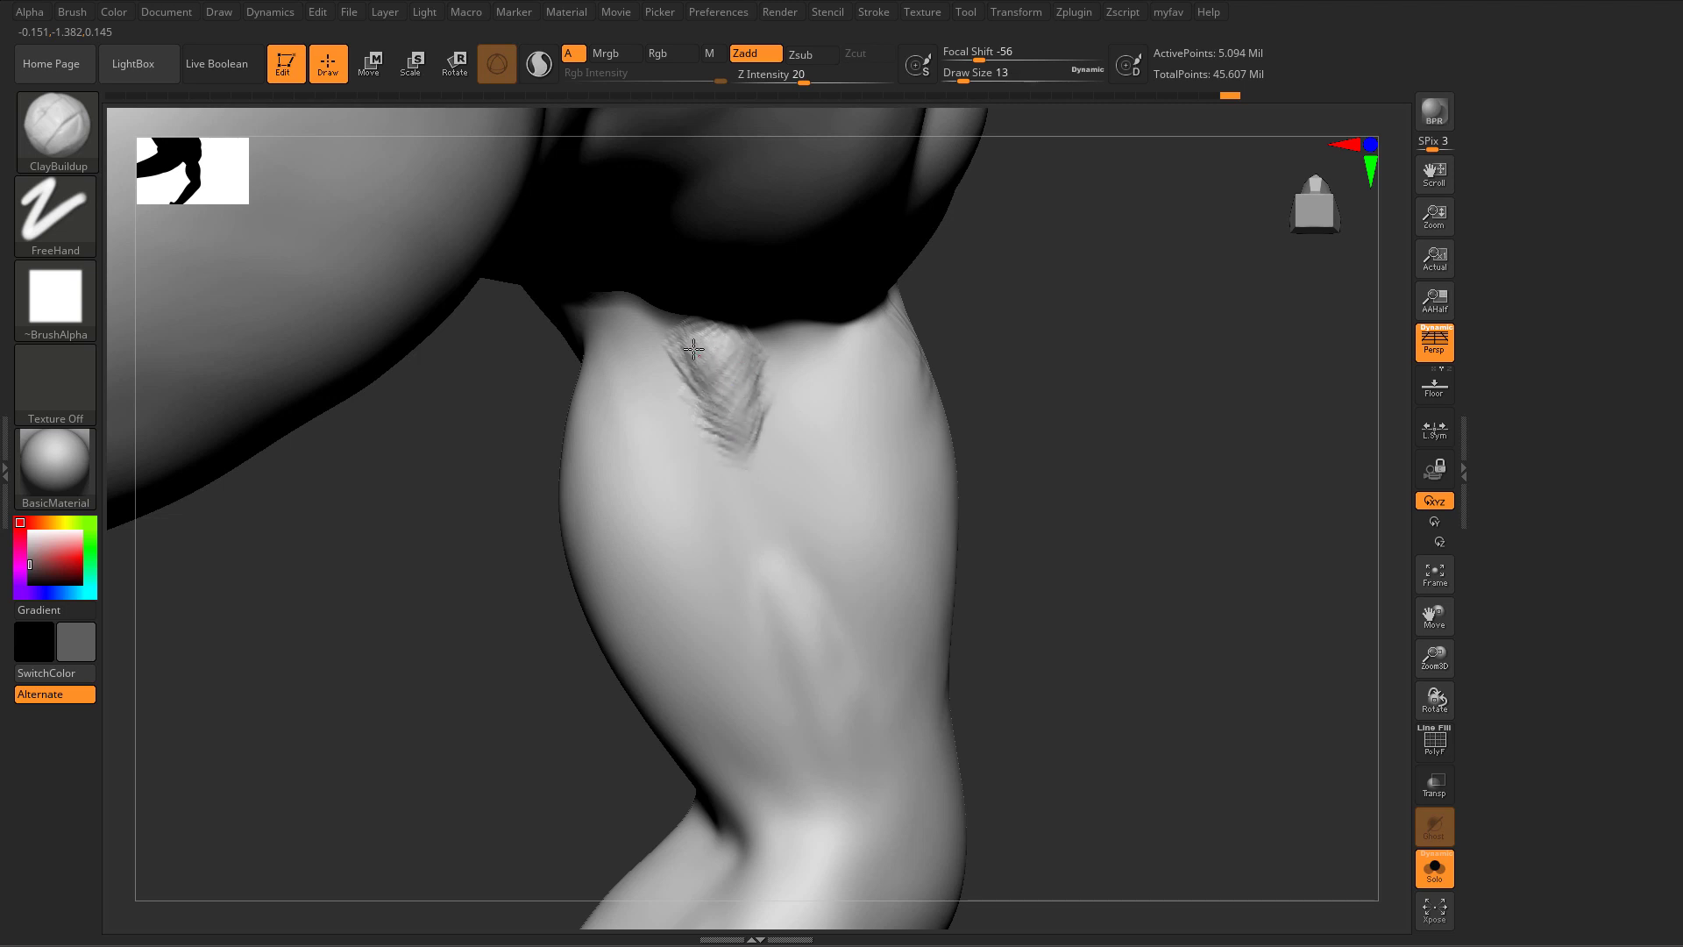
mouse_move(693, 349)
right_mouse_down()
mouse_move(699, 282)
mouse_move(688, 330)
right_mouse_up()
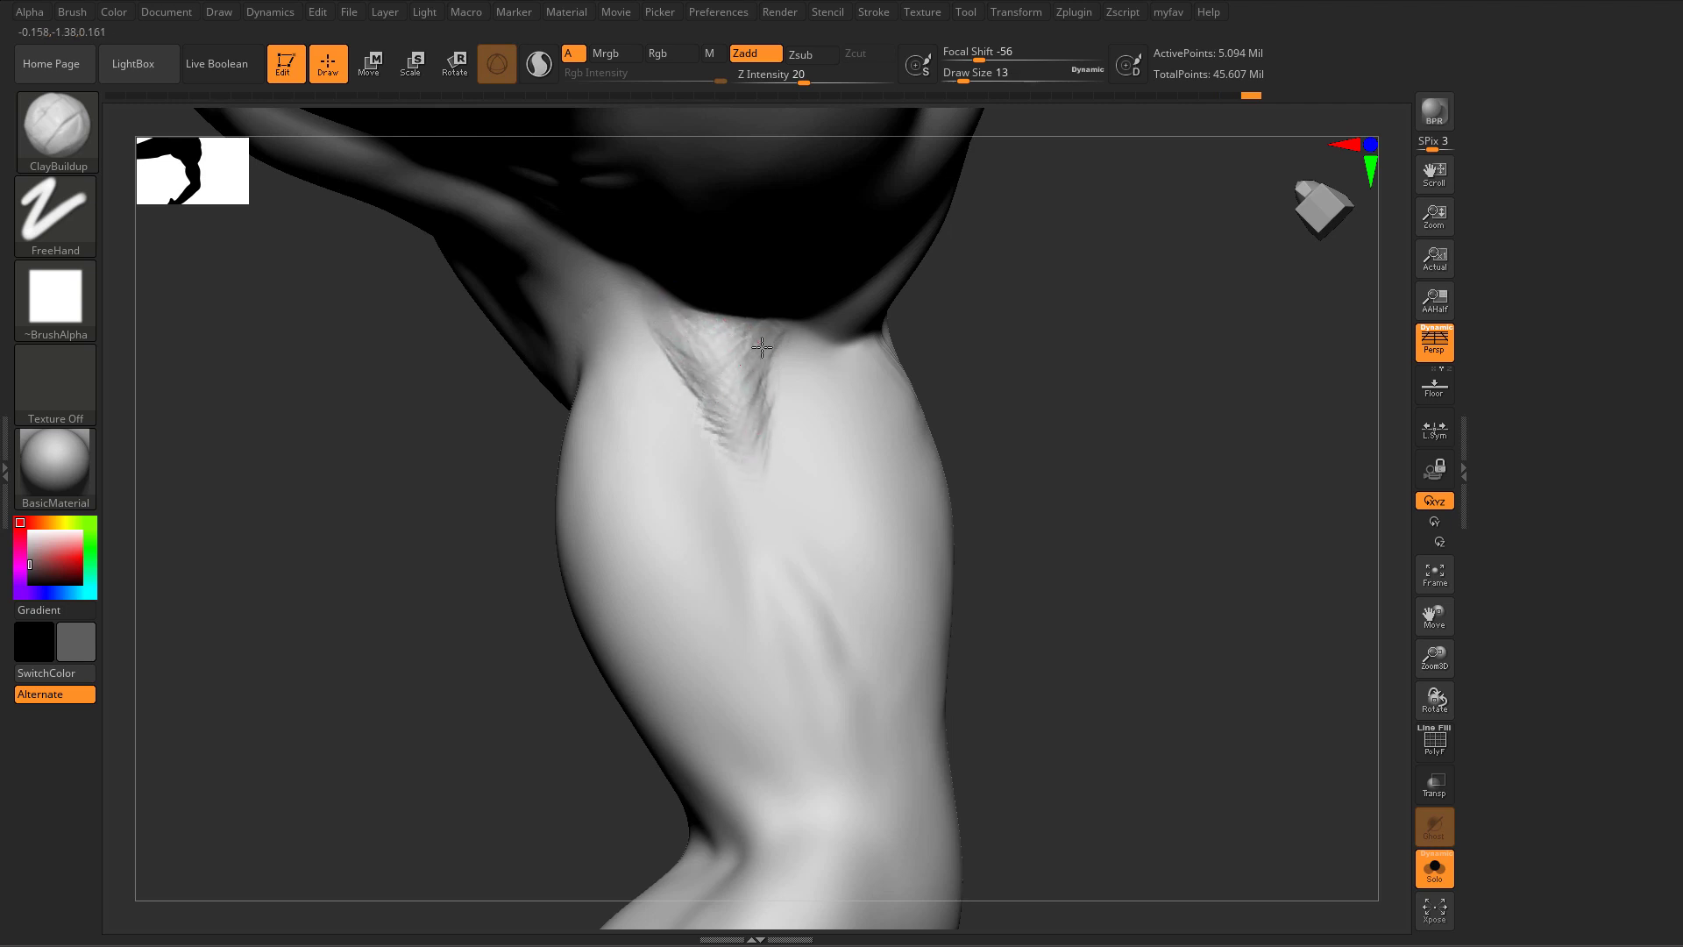
mouse_move(739, 424)
left_mouse_down("shift")
mouse_move(805, 399)
mouse_move(775, 457)
mouse_move(775, 405)
left_mouse_up("shift")
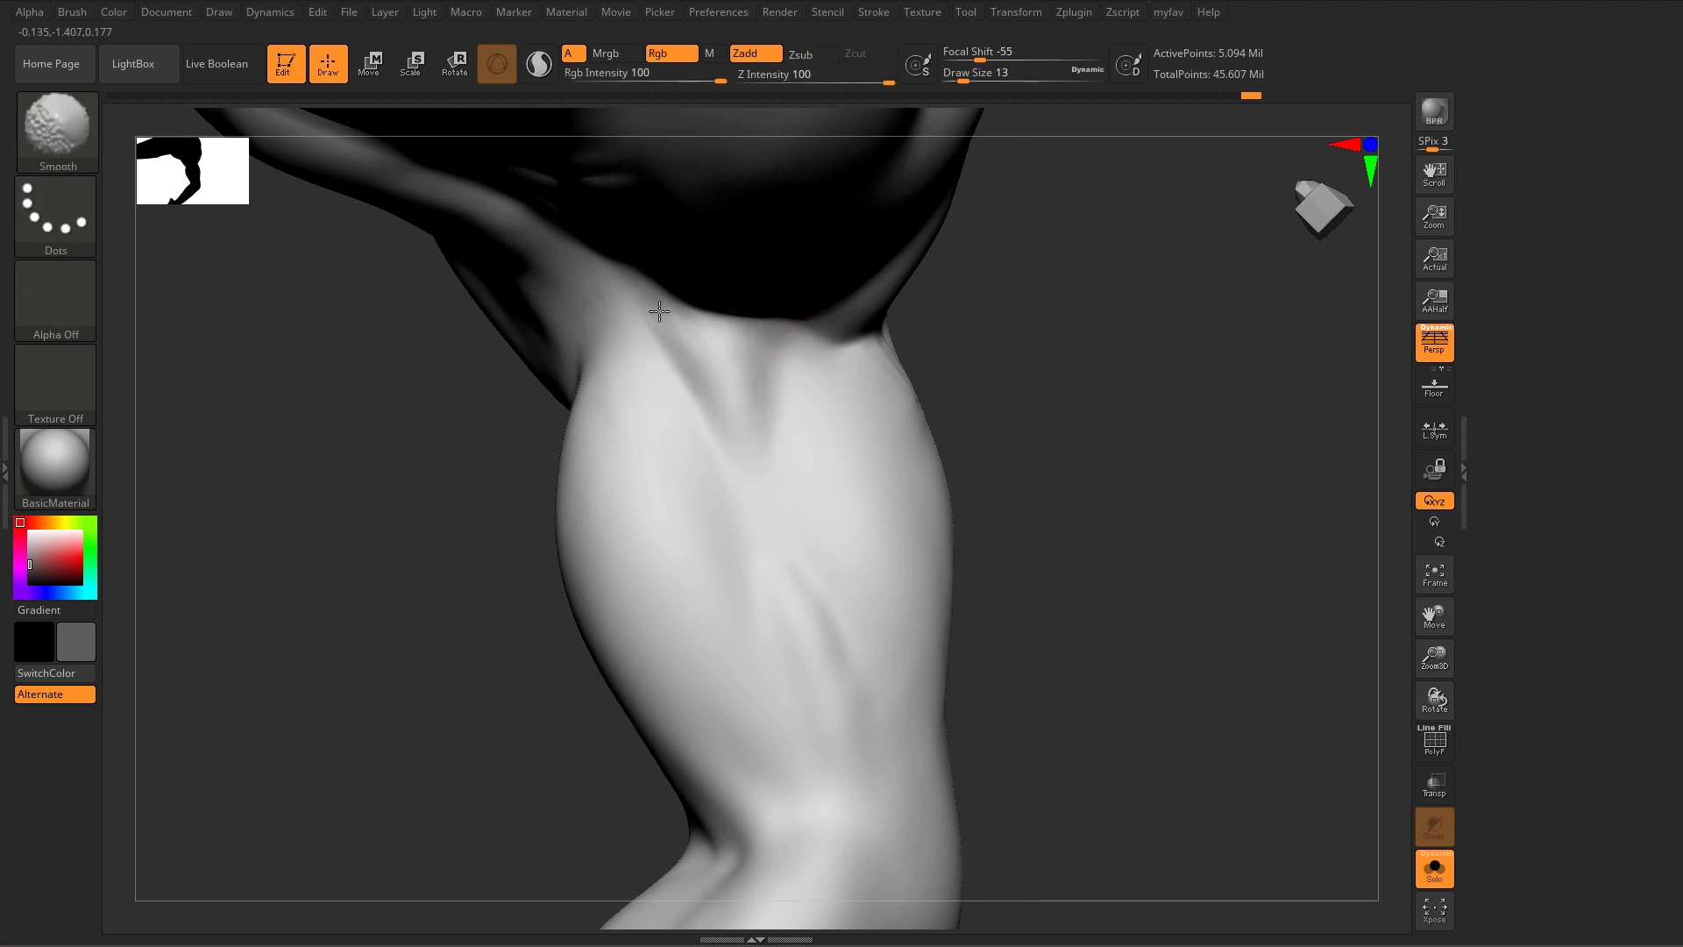
Step: Build up a narrow strip between the biceps and triceps above the inner elbow with ClayBuildup at draw size 13, and smooth it
mouse_move(973, 368)
left_mouse_down()
mouse_move(935, 402)
mouse_move(940, 502)
mouse_move(991, 496)
mouse_move(965, 537)
mouse_move(834, 549)
mouse_move(742, 462)
mouse_move(695, 508)
mouse_move(738, 513)
left_mouse_up()
left_click_drag(641, 579, 706, 558)
key("b")
key("c")
key("b")
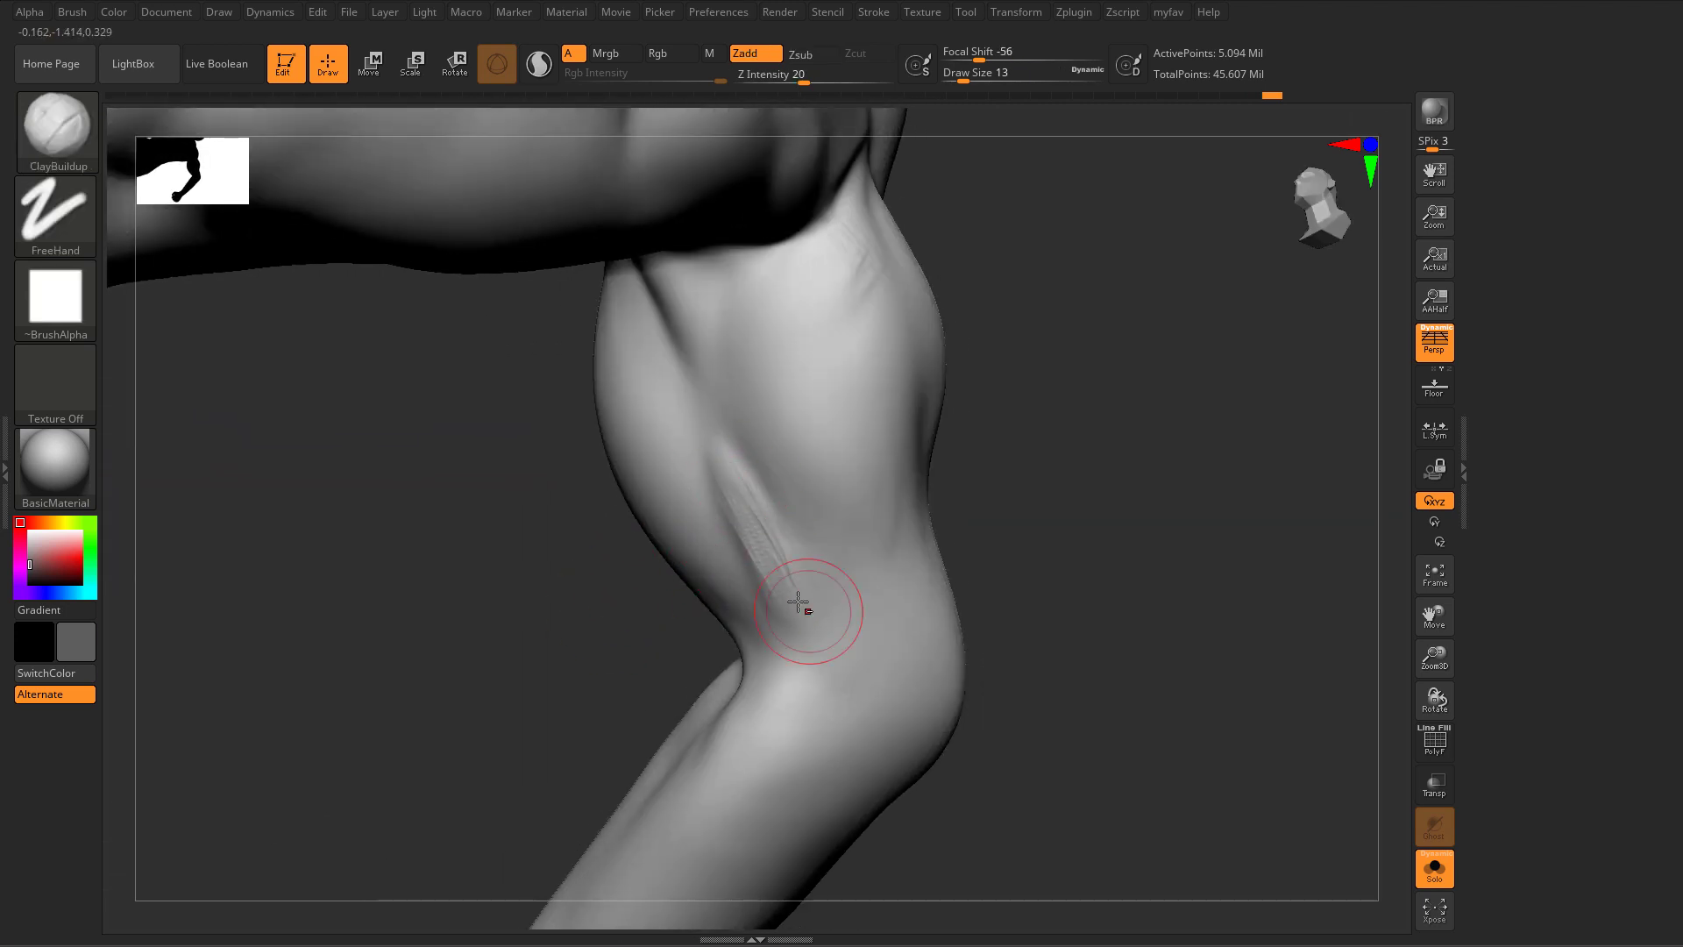
left_click_drag(800, 605, 767, 529, "shift")
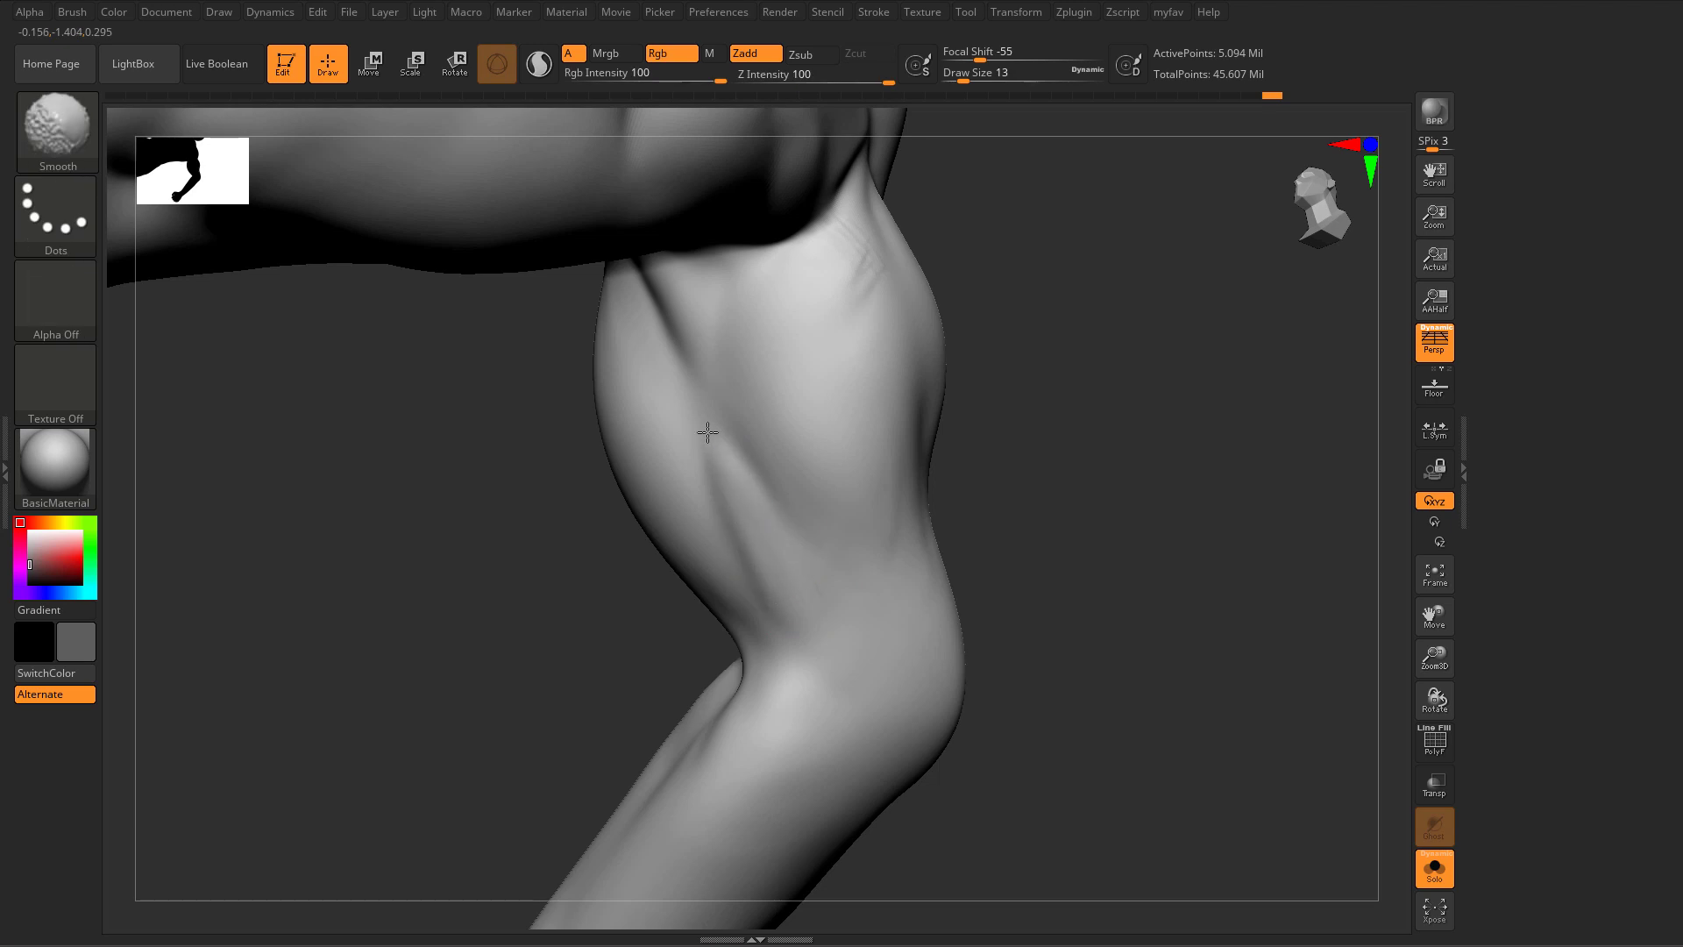
right_click_drag(708, 432, 715, 428)
mouse_move(708, 412)
left_mouse_down()
mouse_move(734, 460)
mouse_move(710, 439)
mouse_move(724, 500)
mouse_move(699, 396)
left_mouse_up()
key("shift")
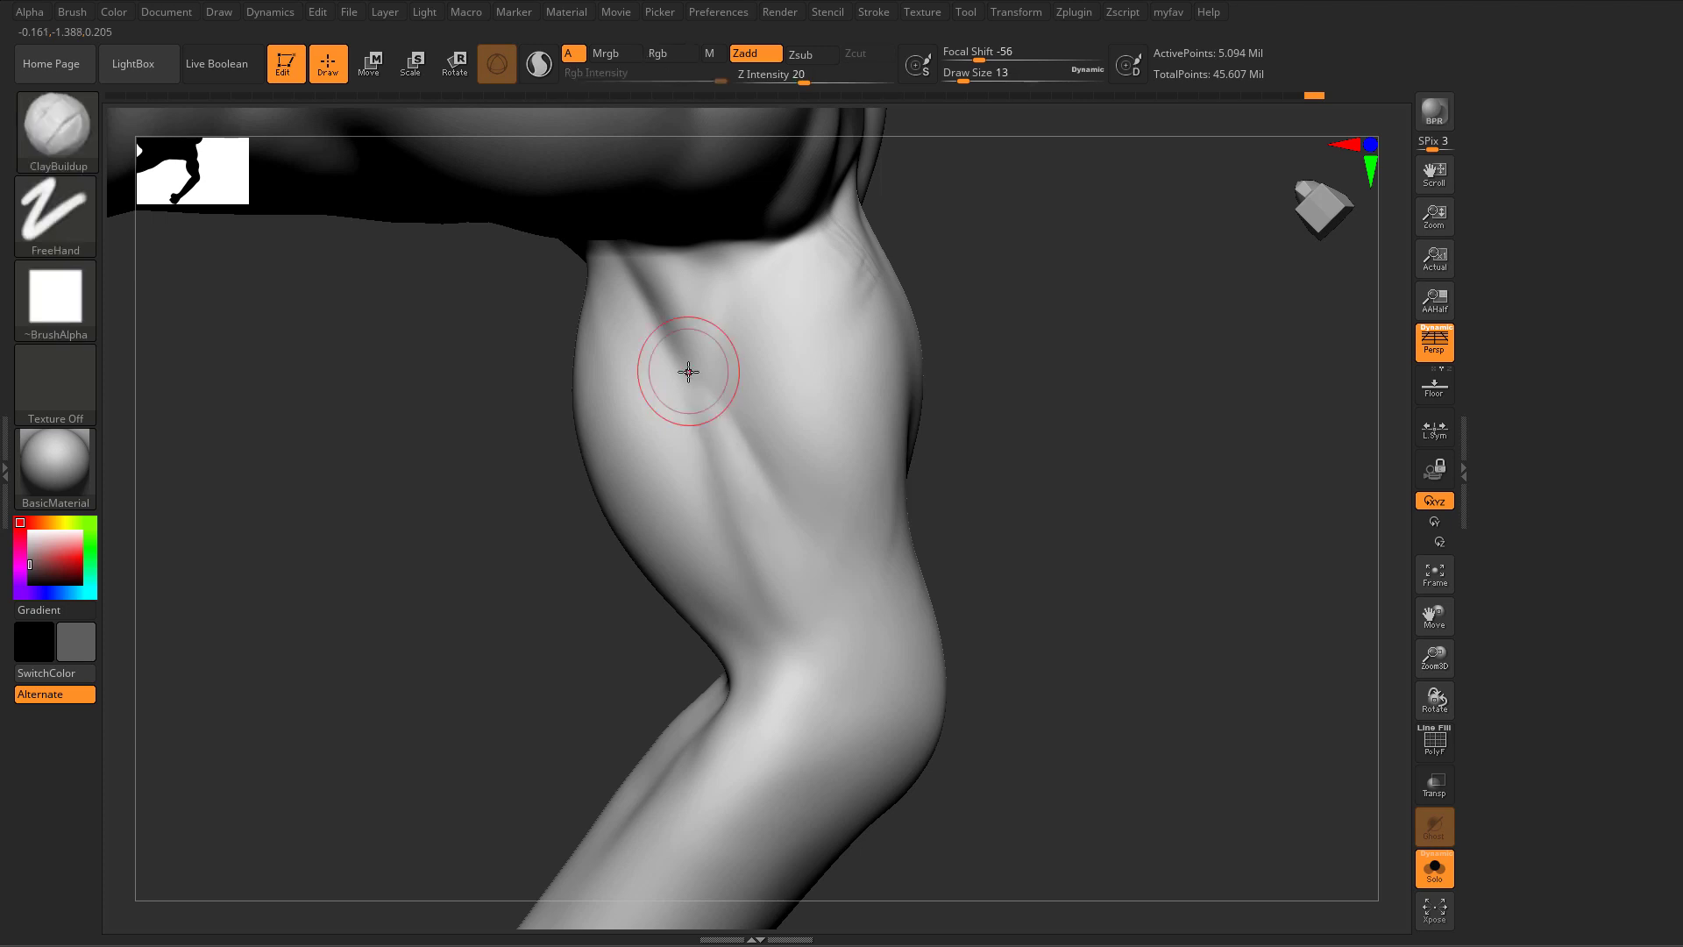
Step: Reshape the muscle wedge below the right armpit with the Move brush at draw size 27
right_click_drag(685, 383, 687, 377)
key("b")
key("m")
key("v")
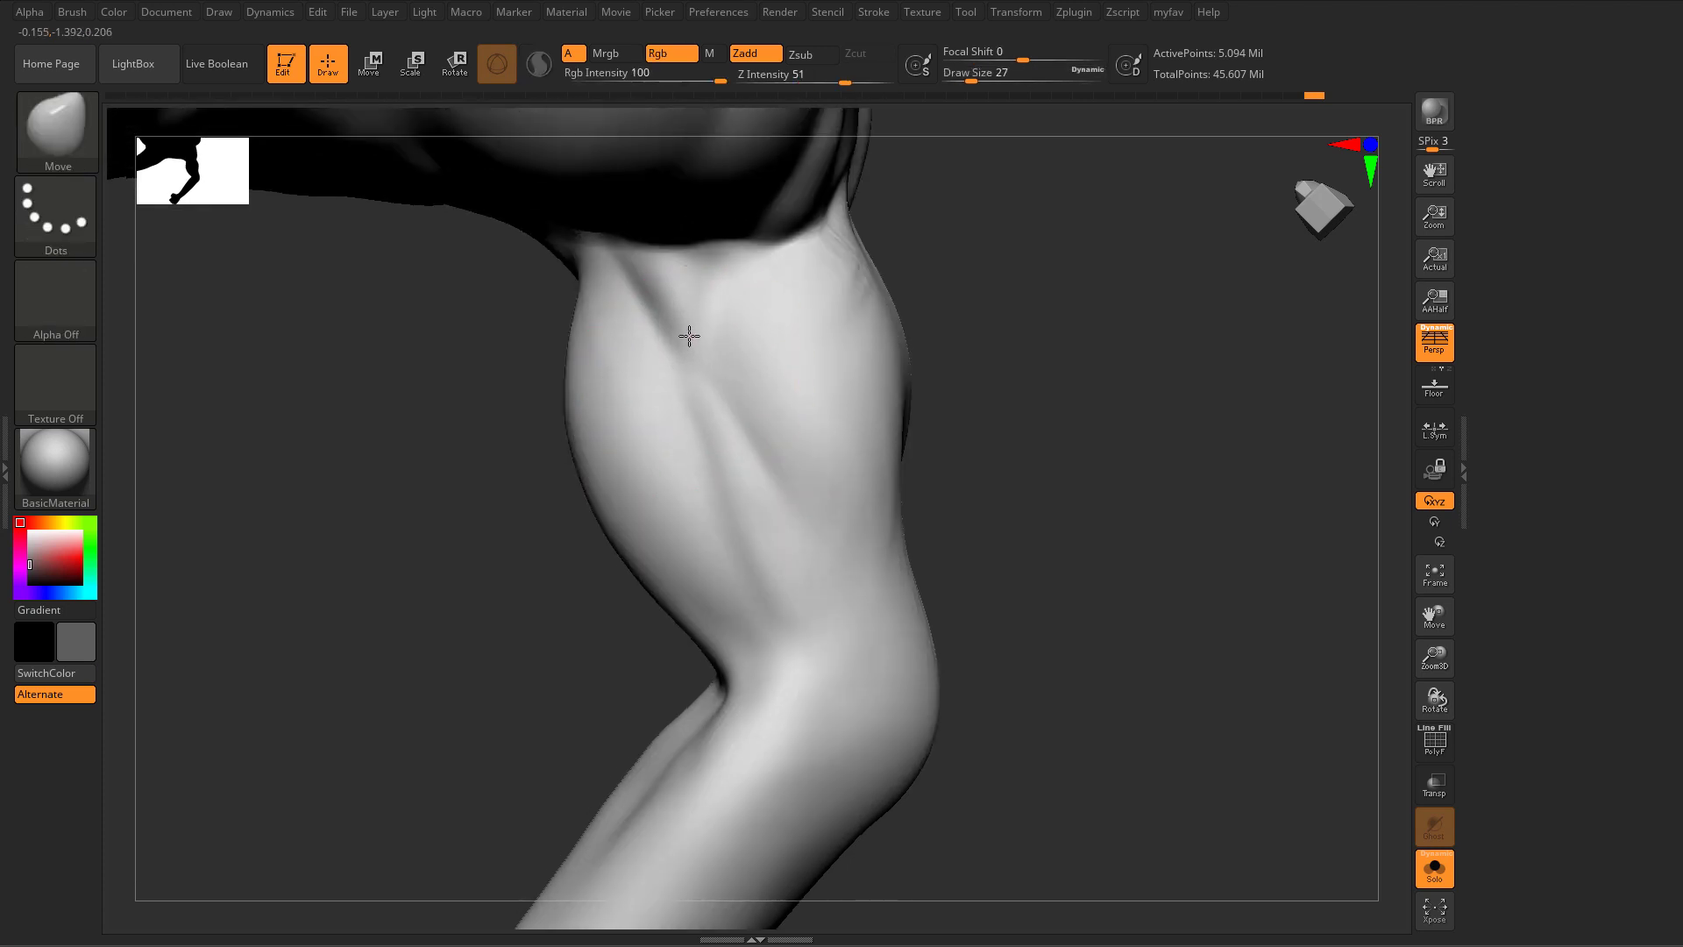
left_click_drag(688, 327, 684, 320)
right_click_drag(688, 331, 711, 357)
left_click_drag(682, 326, 672, 304)
right_click_drag(688, 311, 785, 317)
right_click_drag(667, 302, 682, 338)
key("shift")
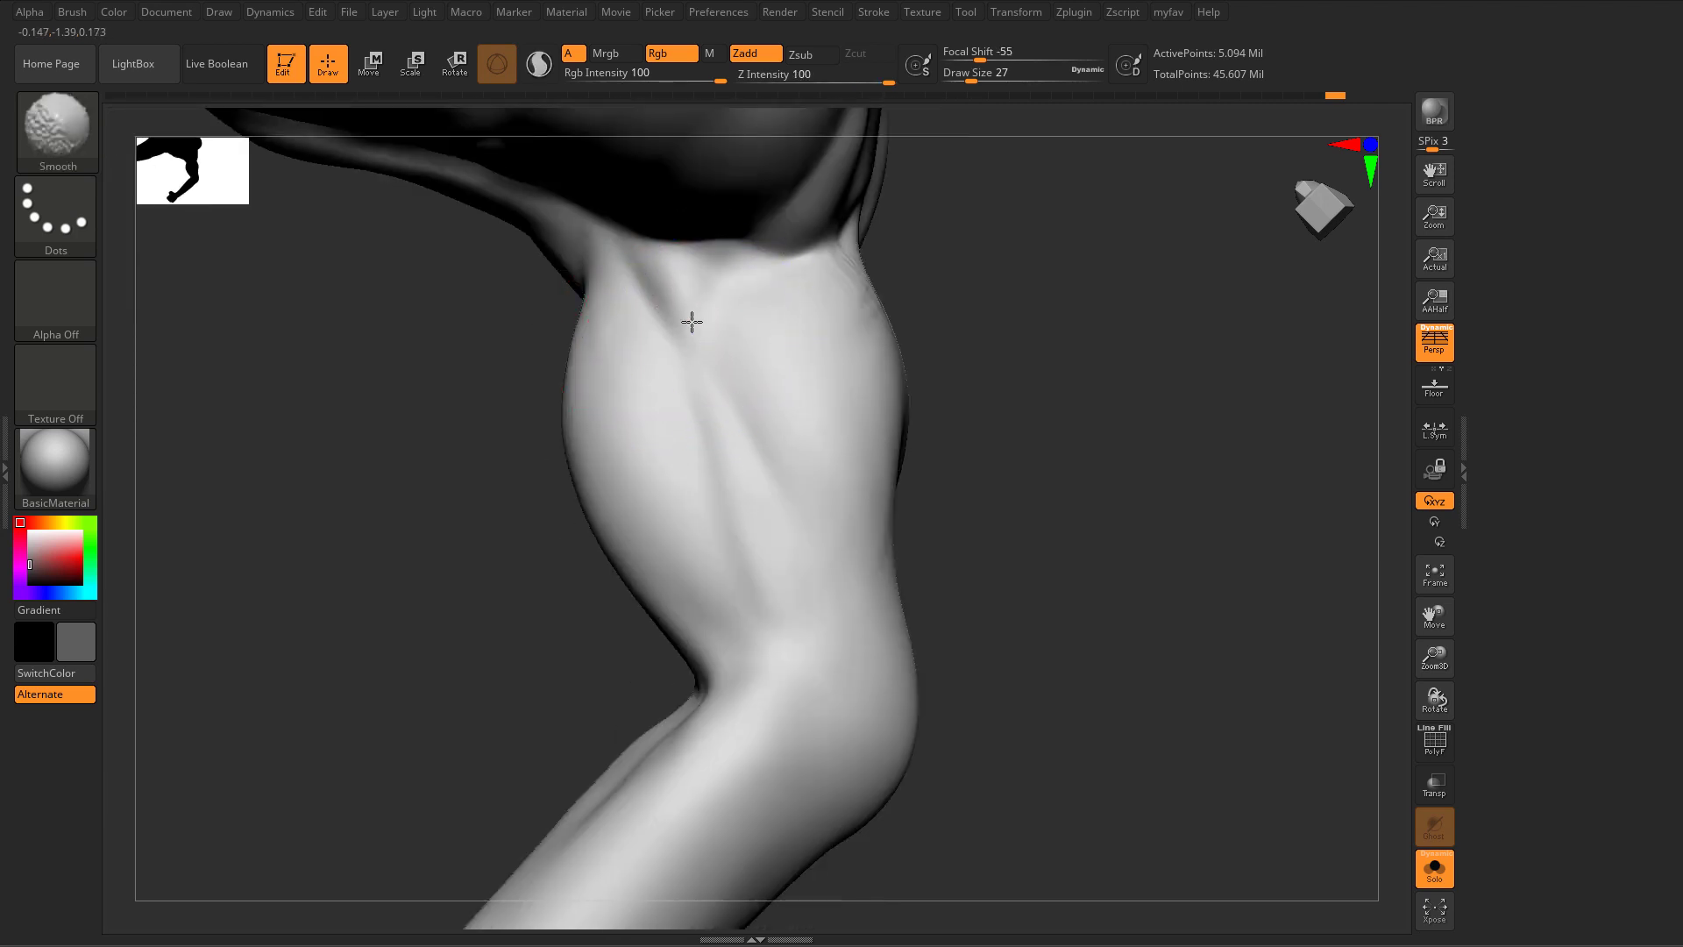
Step: Carve the groove along the inner triceps down towards the elbow with DamStandard at draw size 27, and soften it by smoothing
mouse_move(732, 485)
right_mouse_down()
mouse_move(751, 581)
mouse_move(757, 478)
right_mouse_up()
key("b")
key("d")
key("s")
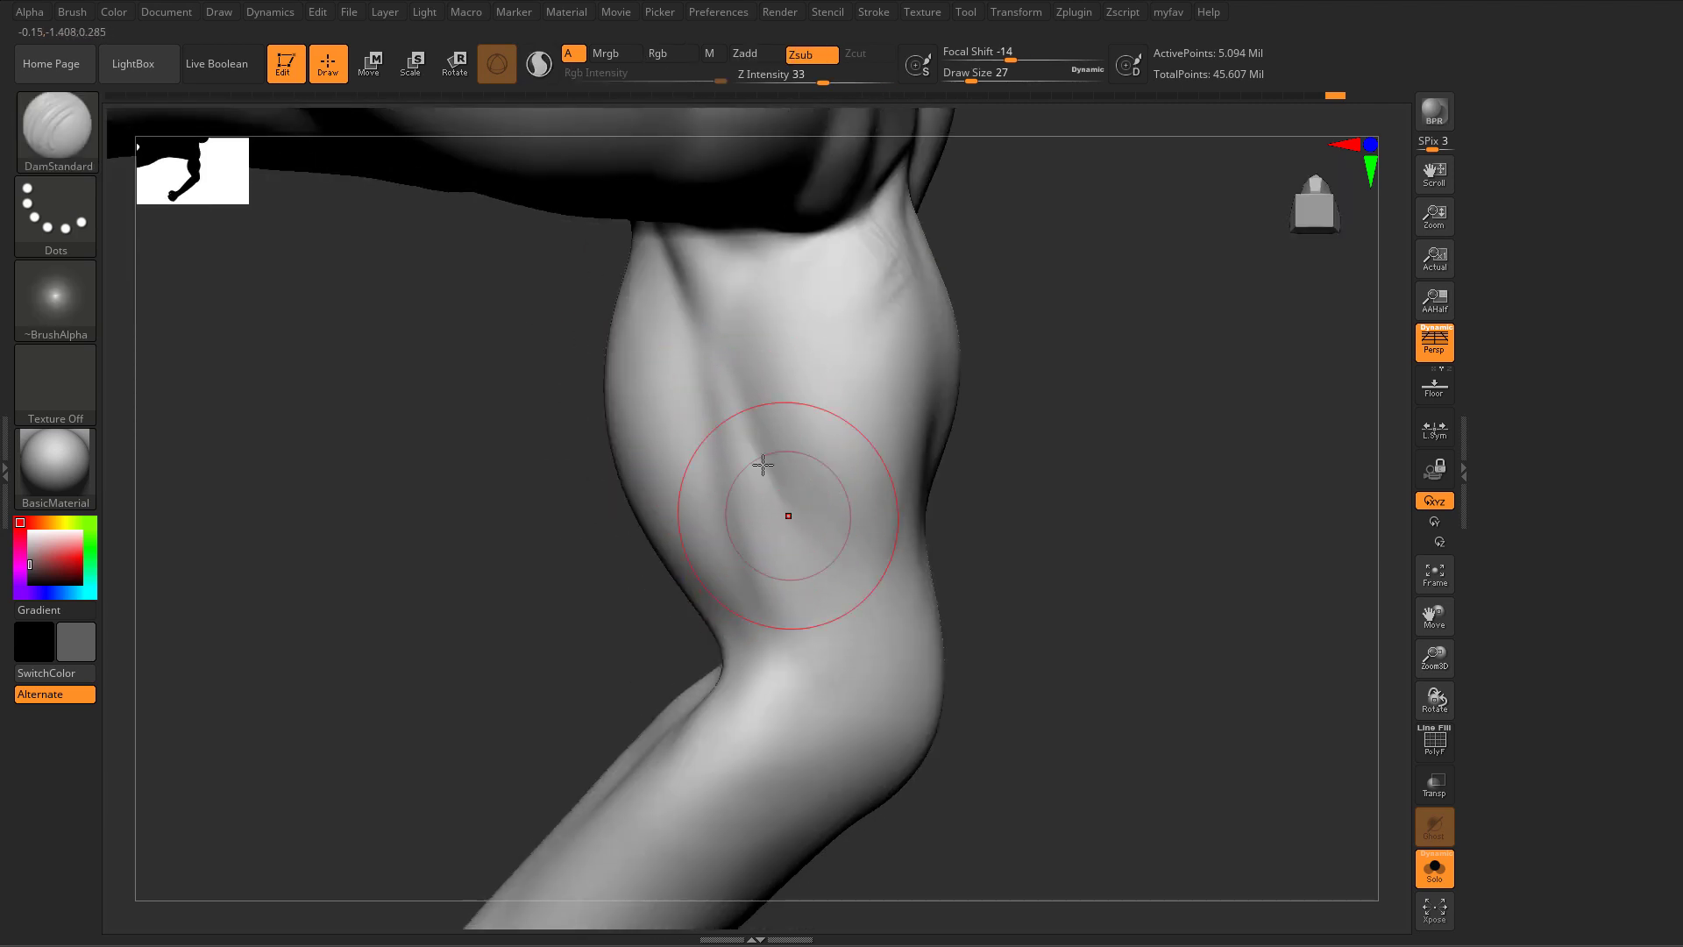
left_click_drag(740, 404, 777, 492)
left_click_drag(845, 619, 860, 647)
left_click_drag(747, 422, 880, 653)
left_click_drag(730, 395, 734, 402, "shift")
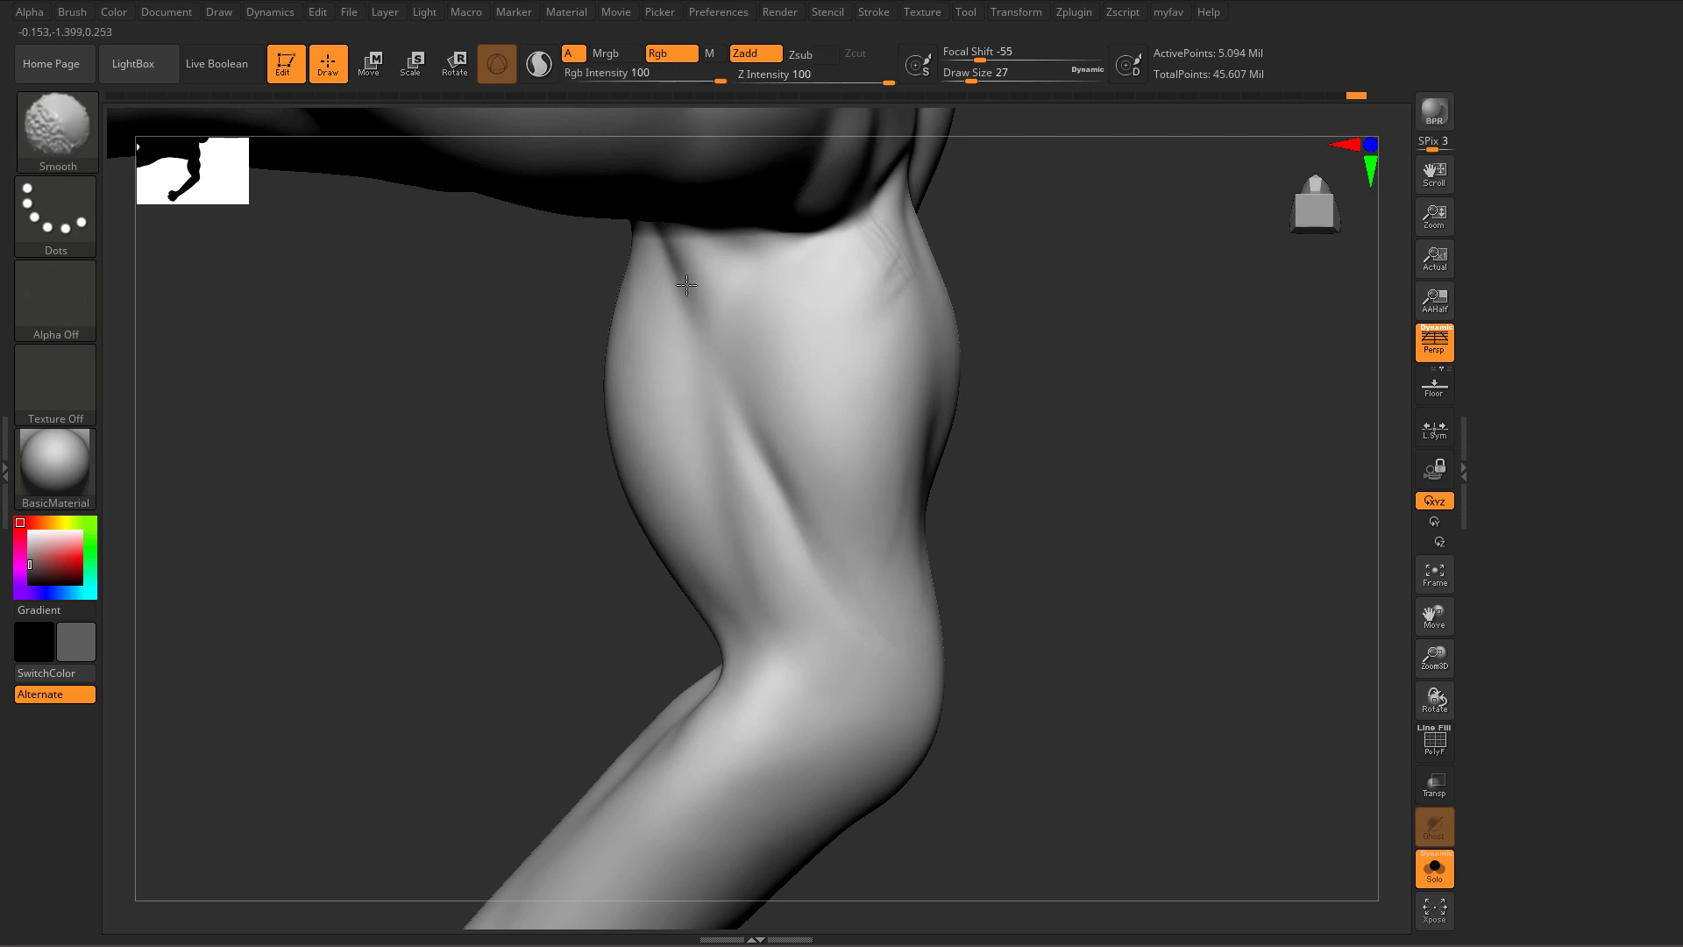
left_click_drag(759, 517, 801, 640, "shift")
Step: Carve a long crease along the outer right arm from the deltoid's tip to the elbow with DamStandard at draw size 22
mouse_move(718, 481)
right_mouse_down("ctrl")
mouse_move(973, 538)
mouse_move(990, 631)
mouse_move(718, 491)
mouse_move(984, 650)
mouse_move(805, 567)
mouse_move(550, 539)
mouse_move(474, 499)
mouse_move(503, 424)
mouse_move(847, 596)
mouse_move(842, 537)
mouse_move(830, 590)
mouse_move(860, 632)
right_mouse_up("ctrl")
key("s")
left_click_drag(589, 497, 518, 534)
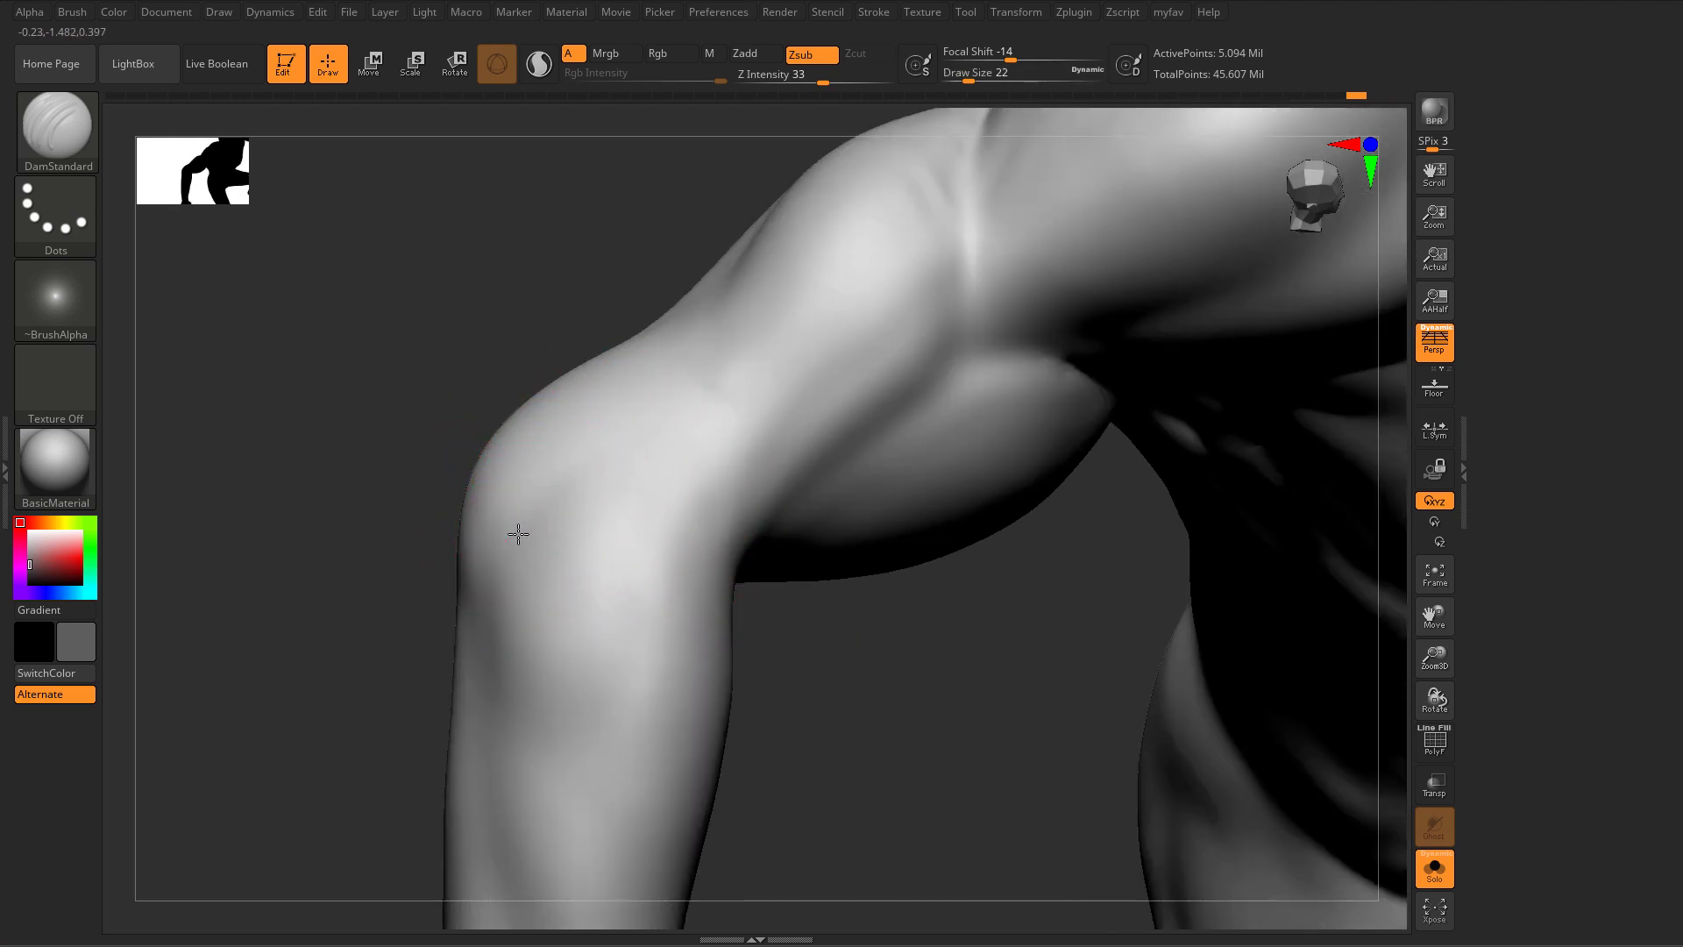
left_click_drag(723, 430, 789, 390)
left_click_drag(971, 261, 732, 416)
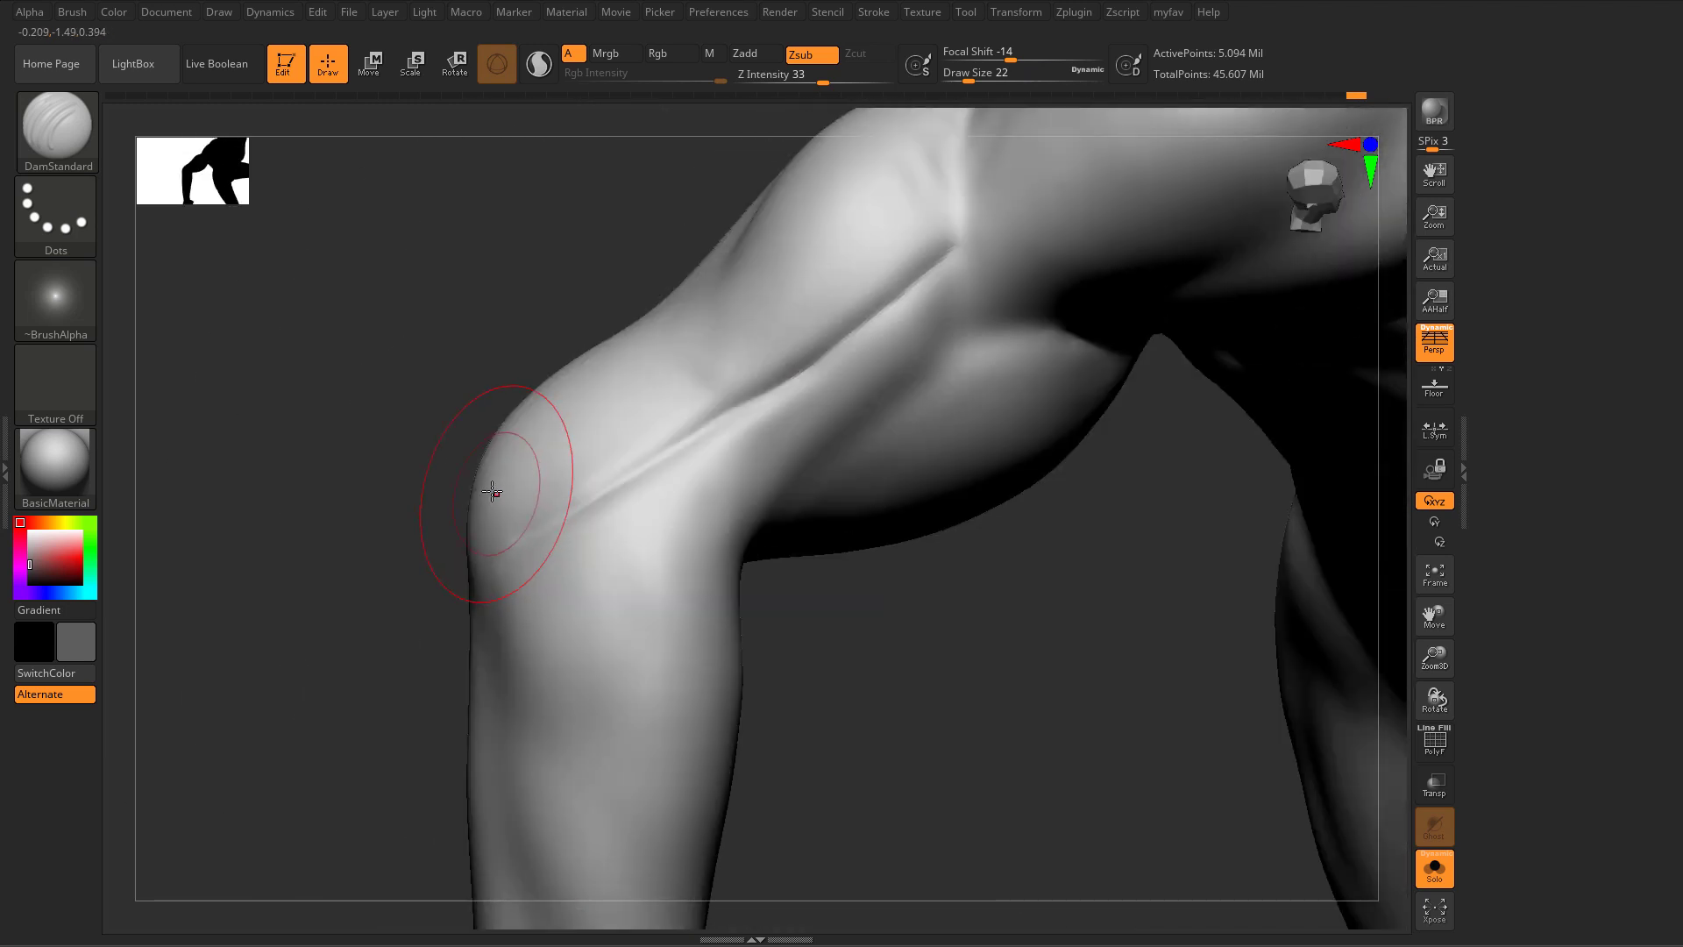
Step: Pull the tip of the right elbow into a sharper, bonier shape with the Move brush at draw size 22
key("b")
key("m")
key("v")
left_click_drag(477, 474, 463, 447)
left_click_drag(911, 604, 541, 526)
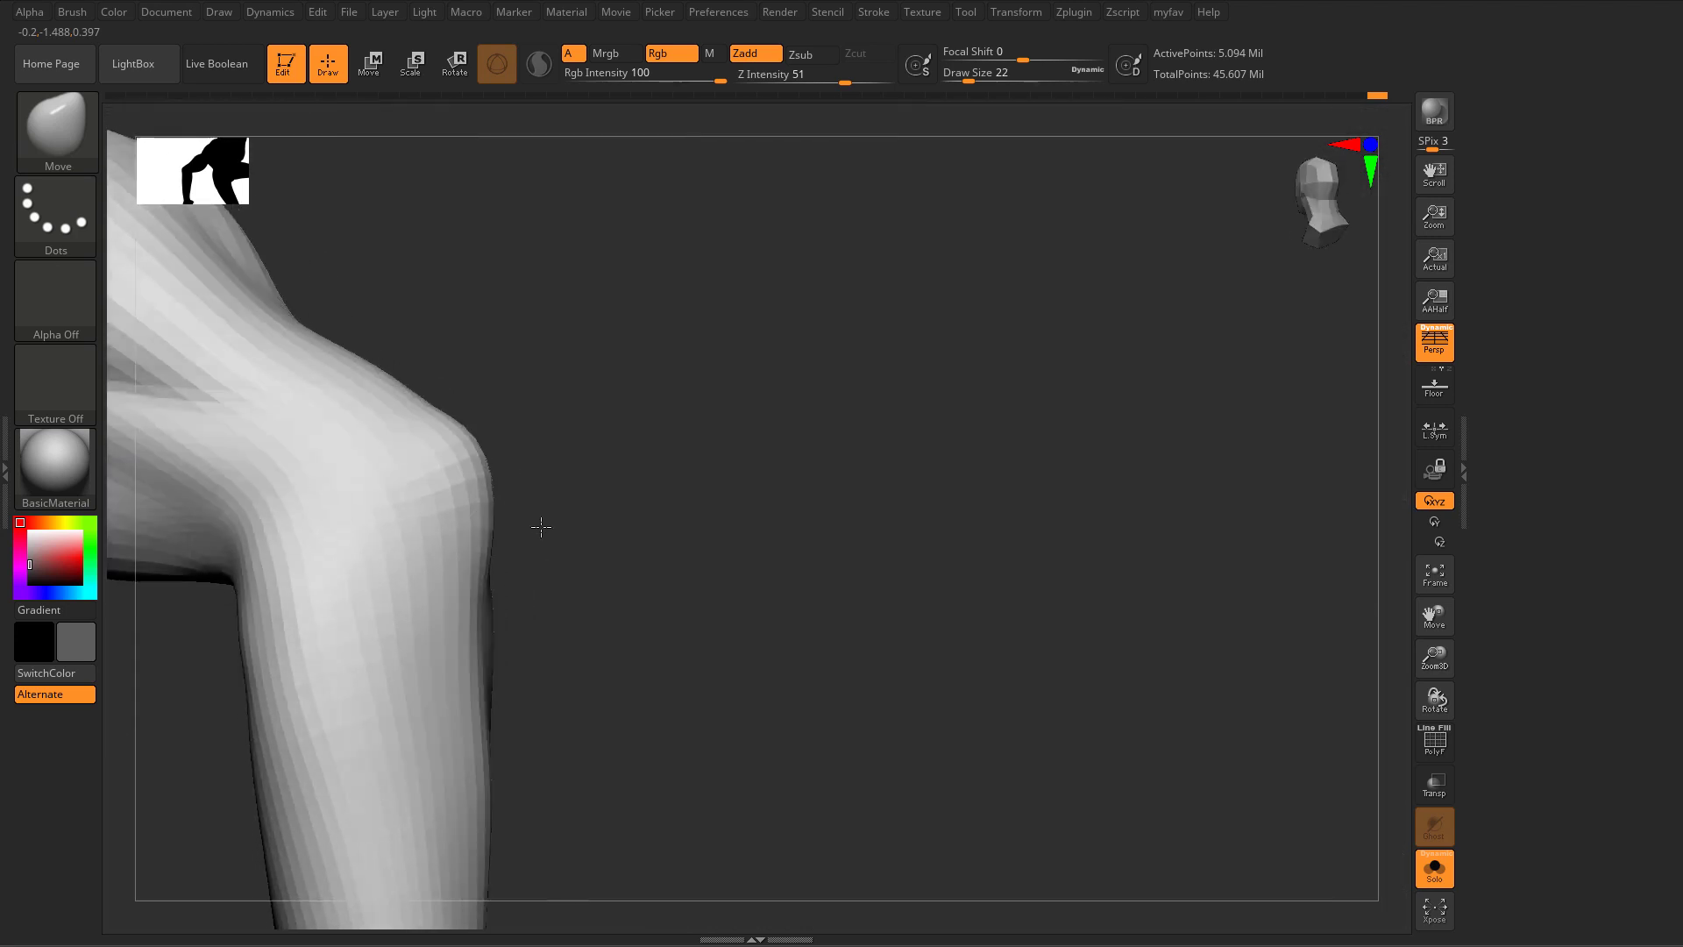
left_click_drag(436, 423, 445, 416)
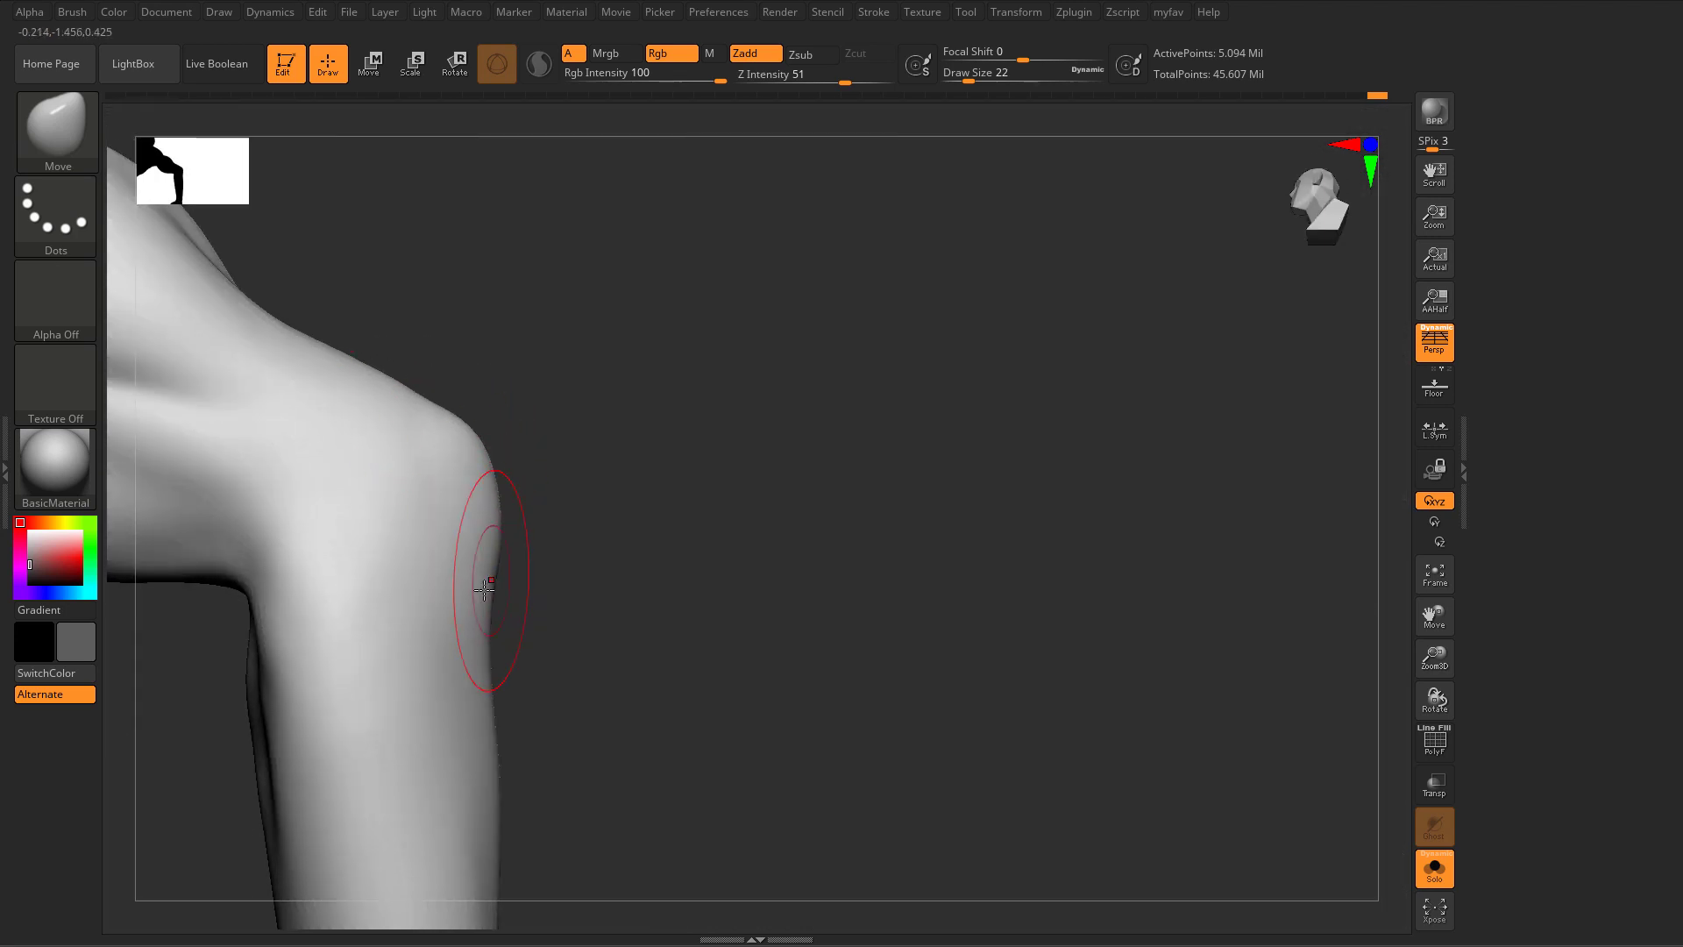
Step: Try further Move brush adjustments around the right elbow, reducing the draw size to 12, and undo them
mouse_move(605, 570)
left_mouse_down()
mouse_move(546, 555)
mouse_move(537, 477)
mouse_move(514, 461)
mouse_move(424, 491)
mouse_move(714, 398)
mouse_move(568, 516)
mouse_move(560, 545)
left_mouse_up()
key("ctrl+z")
key("s")
left_click_drag(610, 424, 656, 408)
key("ctrl+z")
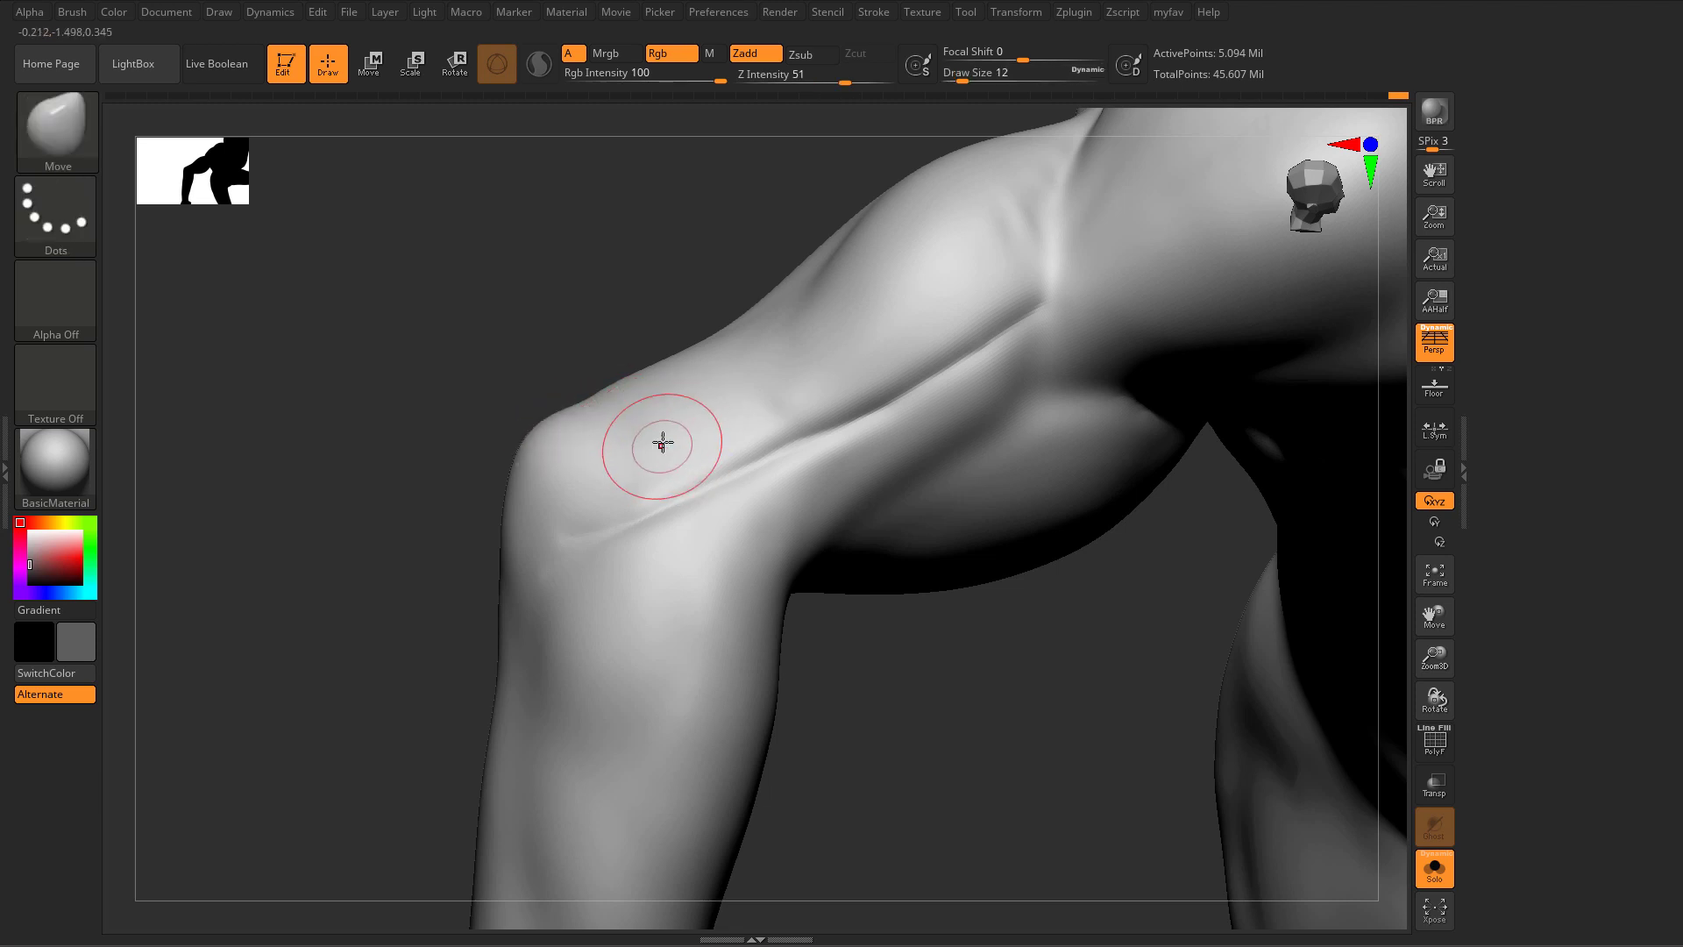
Step: Try carving around the right elbow tip with DamStandard, and undo the strokes
key("b")
key("d")
key("s")
mouse_move(568, 539)
left_mouse_down()
mouse_move(664, 447)
mouse_move(565, 537)
mouse_move(508, 471)
left_mouse_up()
key("ctrl+z")
key("ctrl+z")
Step: Refine the back of the right elbow with the Move brush at draw size 22, and smooth its transition into the forearm
key("s")
key("b")
key("m")
key("v")
mouse_move(429, 537)
left_mouse_down()
mouse_move(544, 552)
mouse_move(529, 576)
left_mouse_up()
key("s")
key("s")
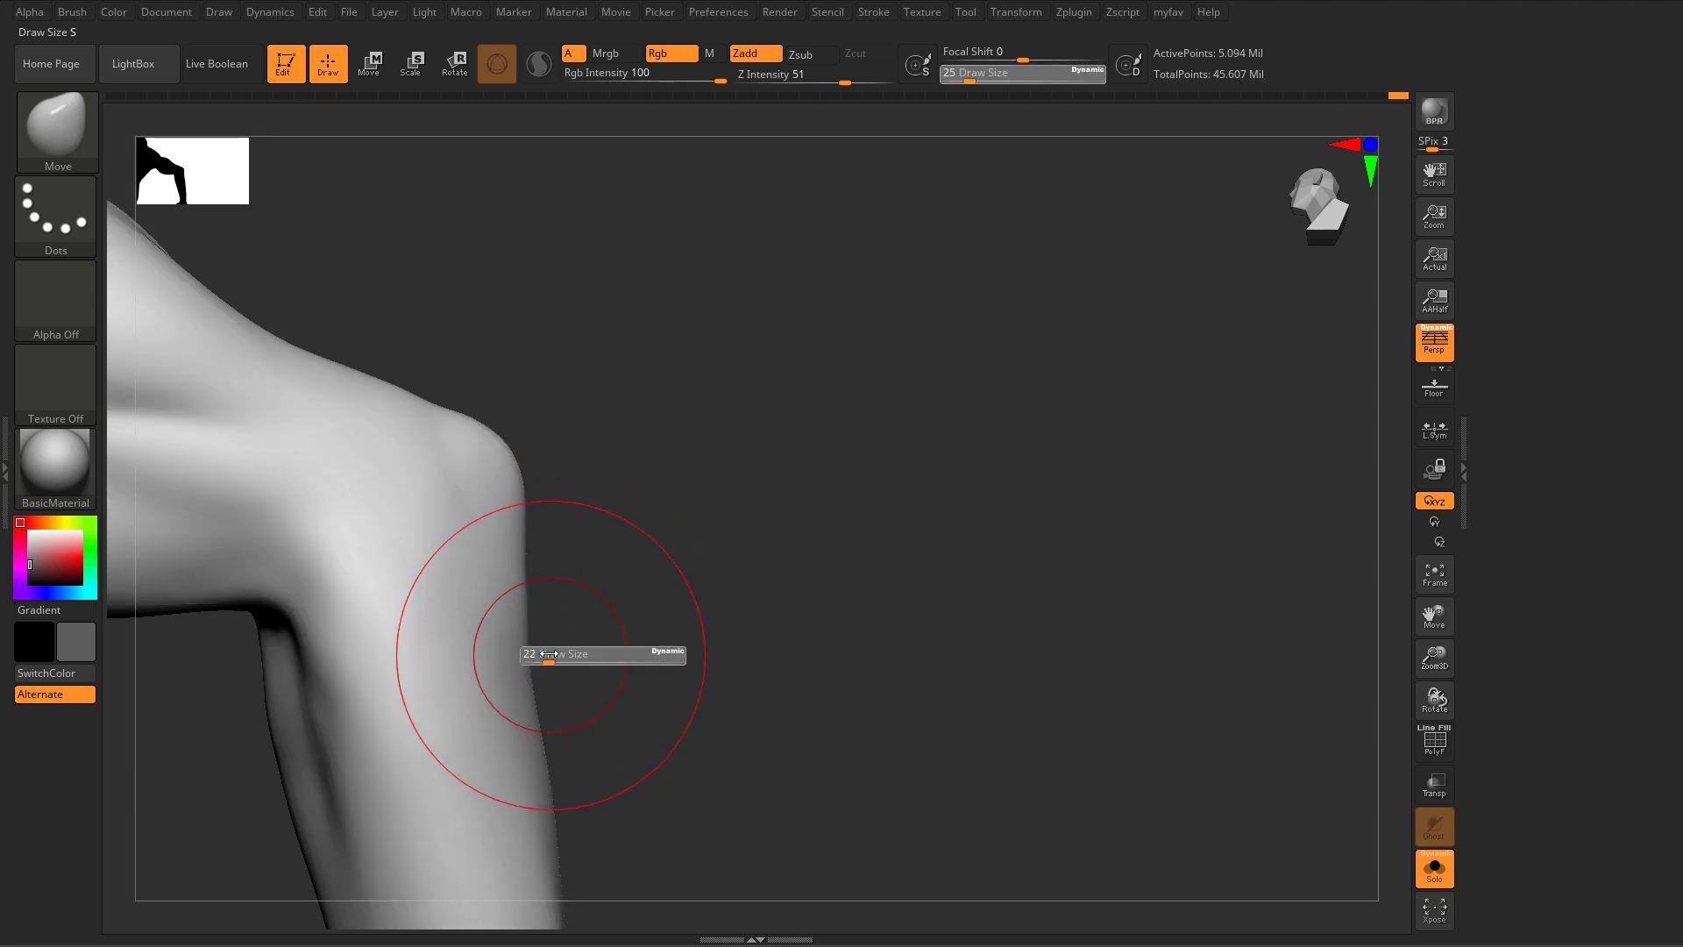
left_click_drag(561, 650, 550, 650)
key("shift")
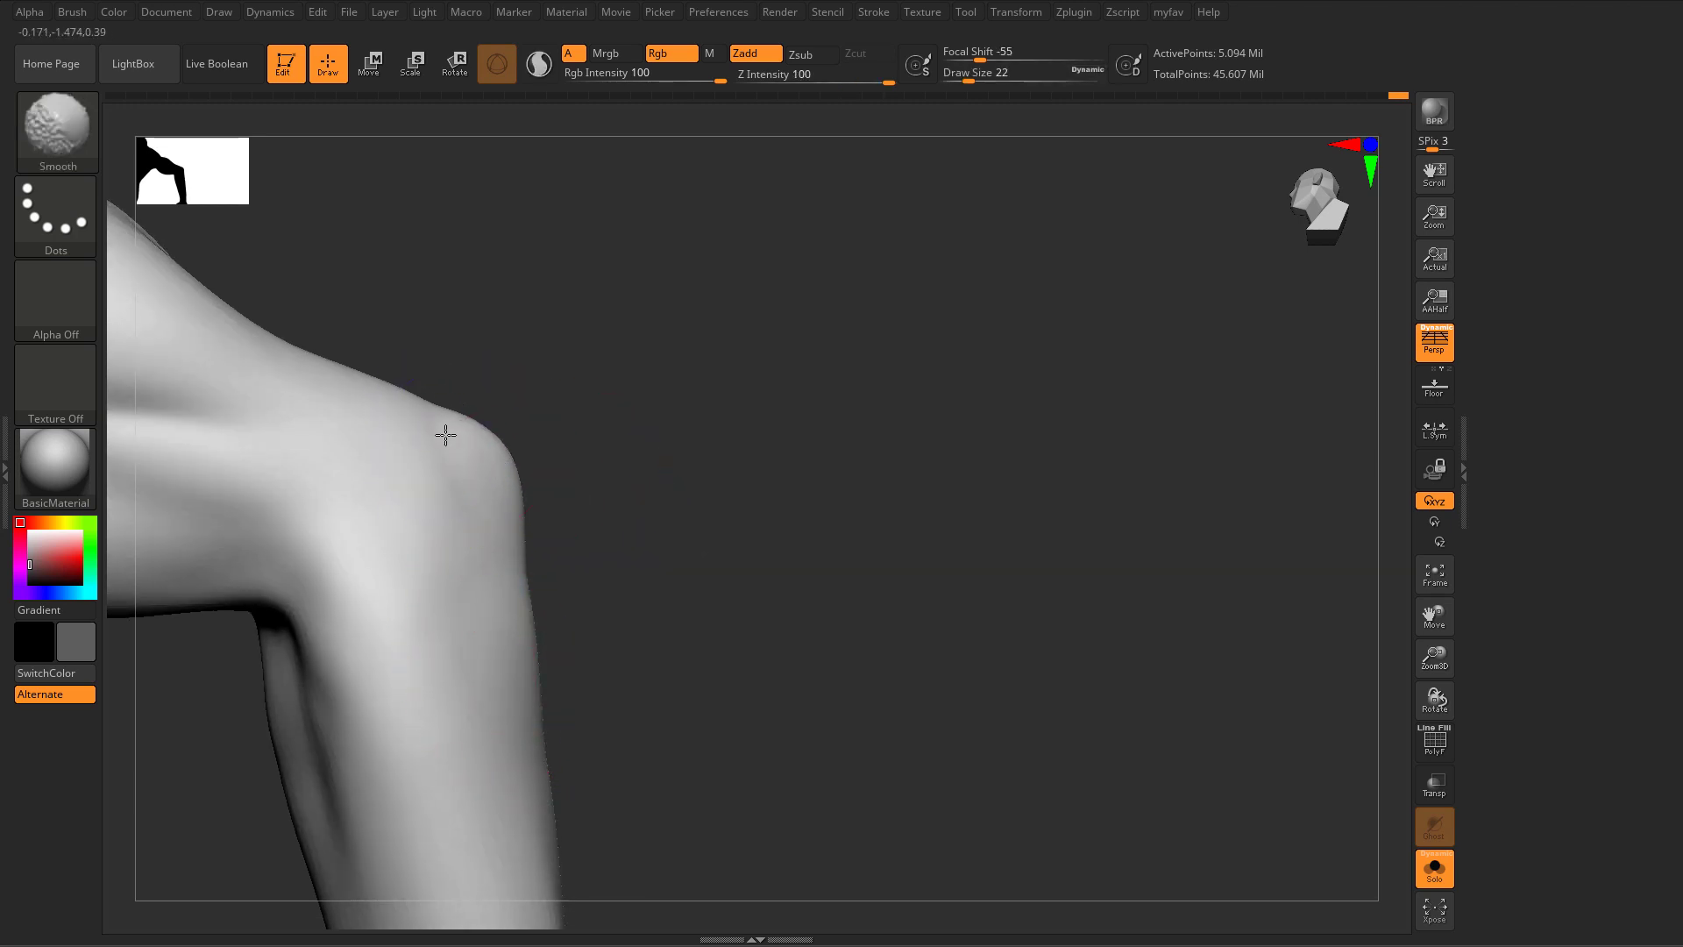
left_click_drag(533, 547, 536, 620, "shift")
Step: Examine the right forearm and the whole figure from the back, side and front
left_click_drag(657, 590, 630, 354, "alt")
left_click_drag(618, 469, 629, 327, "alt")
left_click_drag(682, 613, 658, 385, "alt")
left_click_drag(699, 470, 745, 517, "alt")
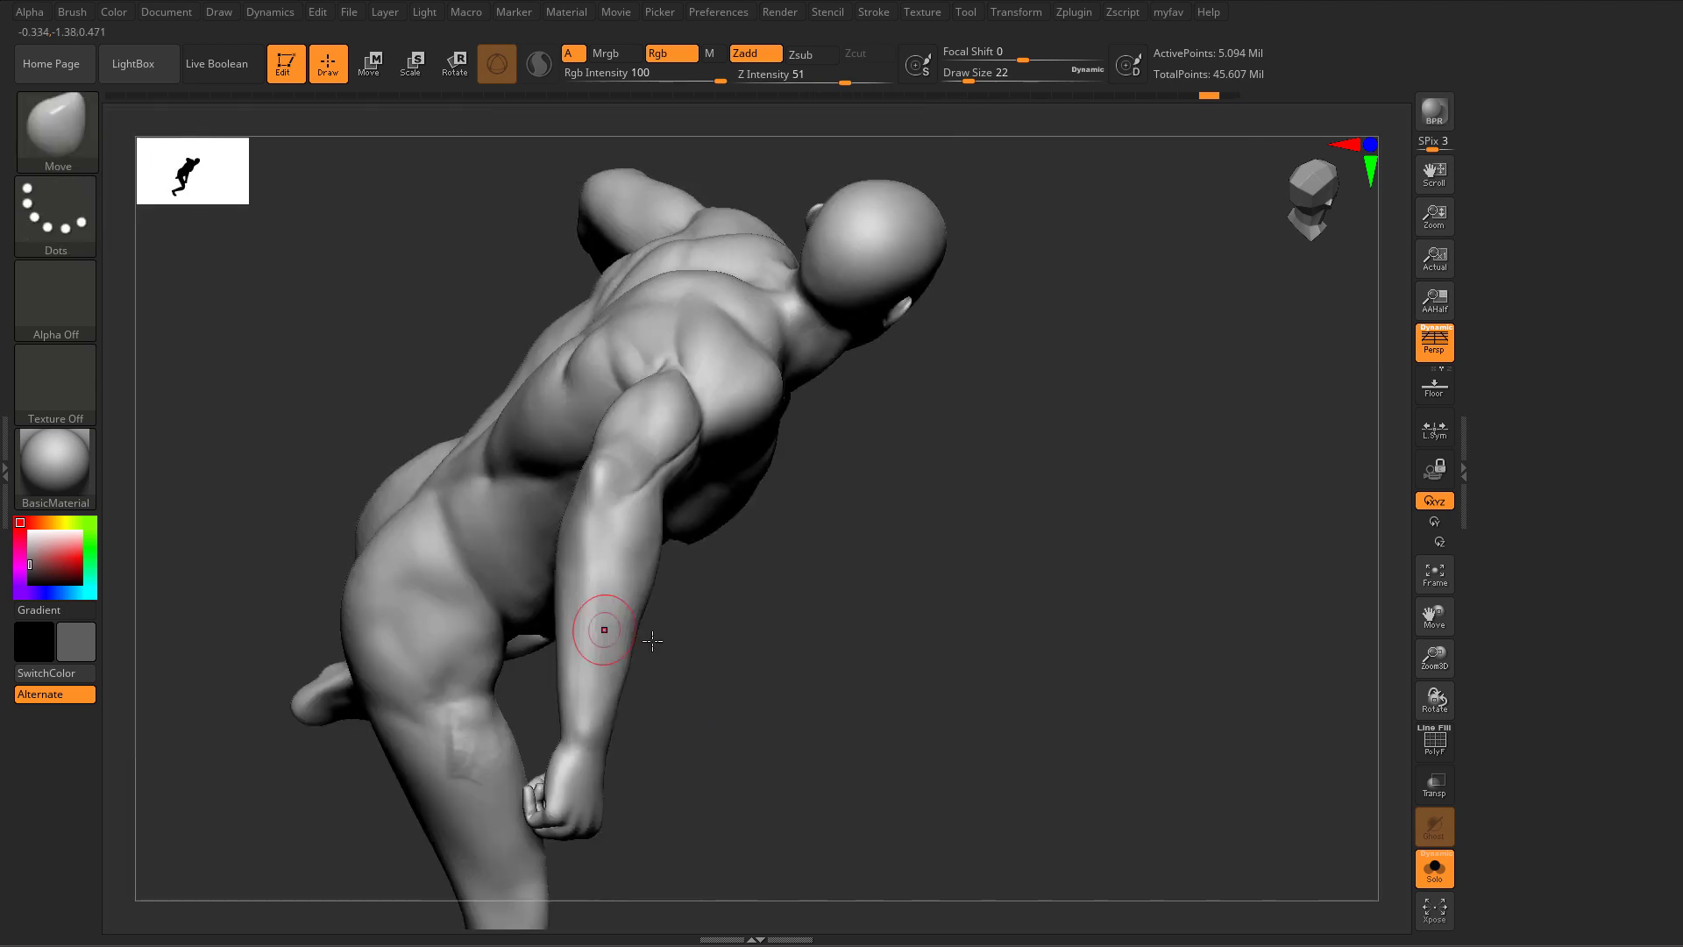
left_click_drag(600, 631, 424, 611)
right_click_drag(424, 611, 446, 675, "ctrl")
left_click_drag(608, 409, 616, 448, "shift")
right_click_drag(616, 449, 745, 438)
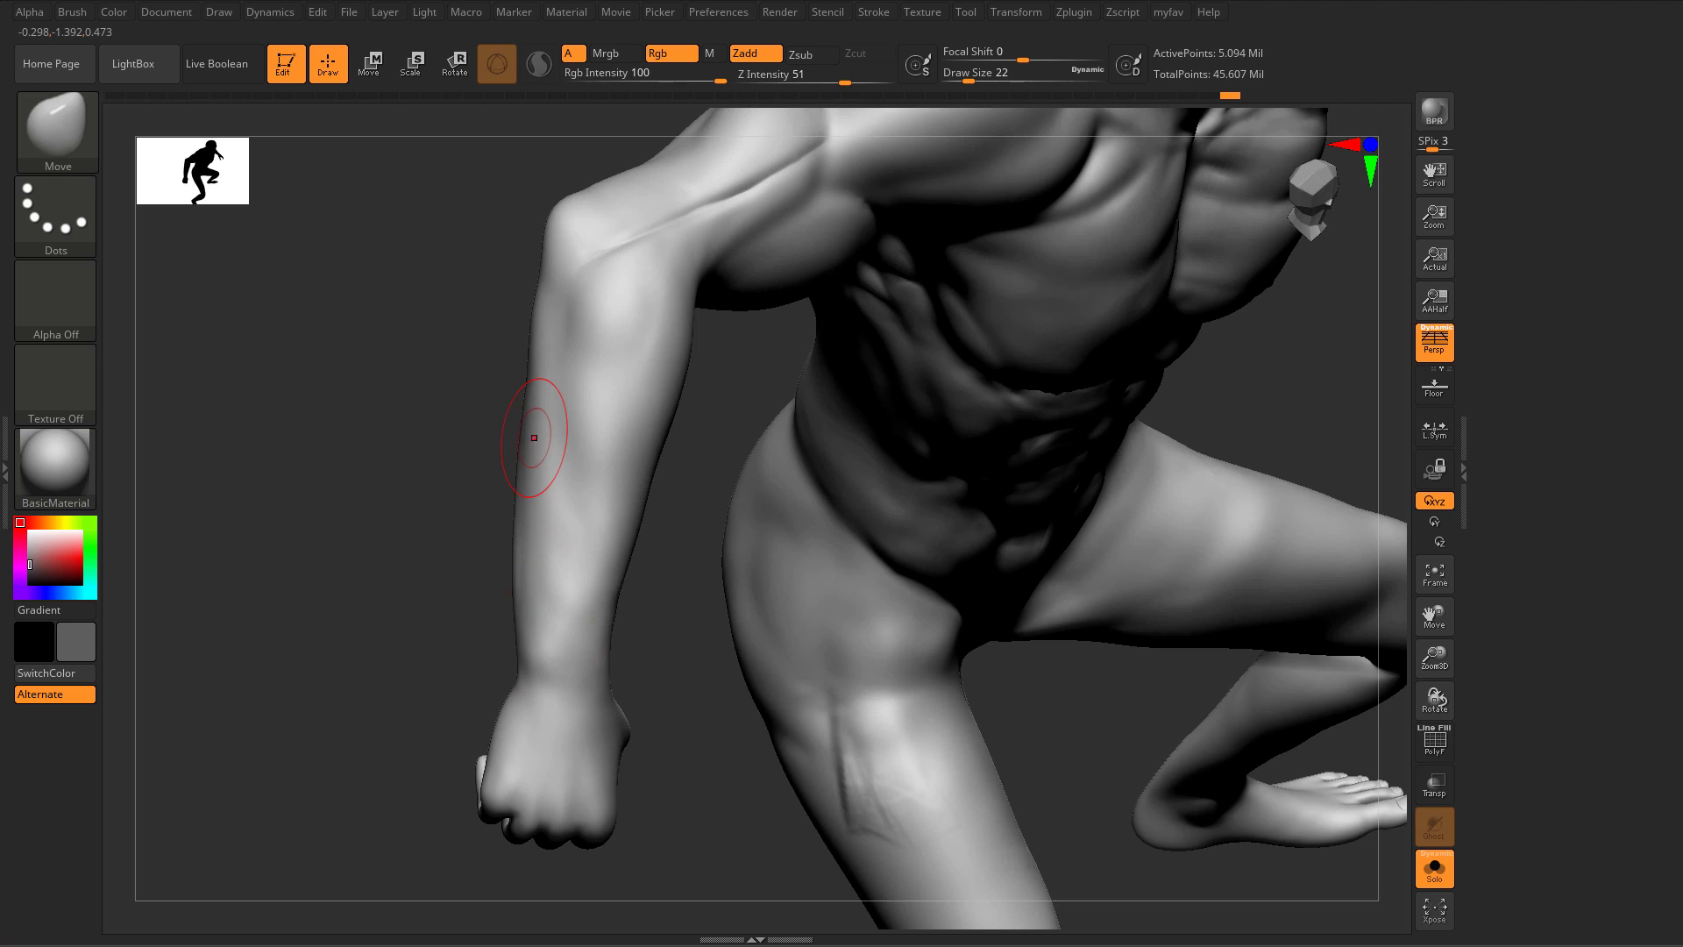
Step: Reshape the back of the upper right forearm with the Move brush at draw size 49
right_click_drag(501, 651, 516, 662)
left_click_drag(518, 664, 520, 662)
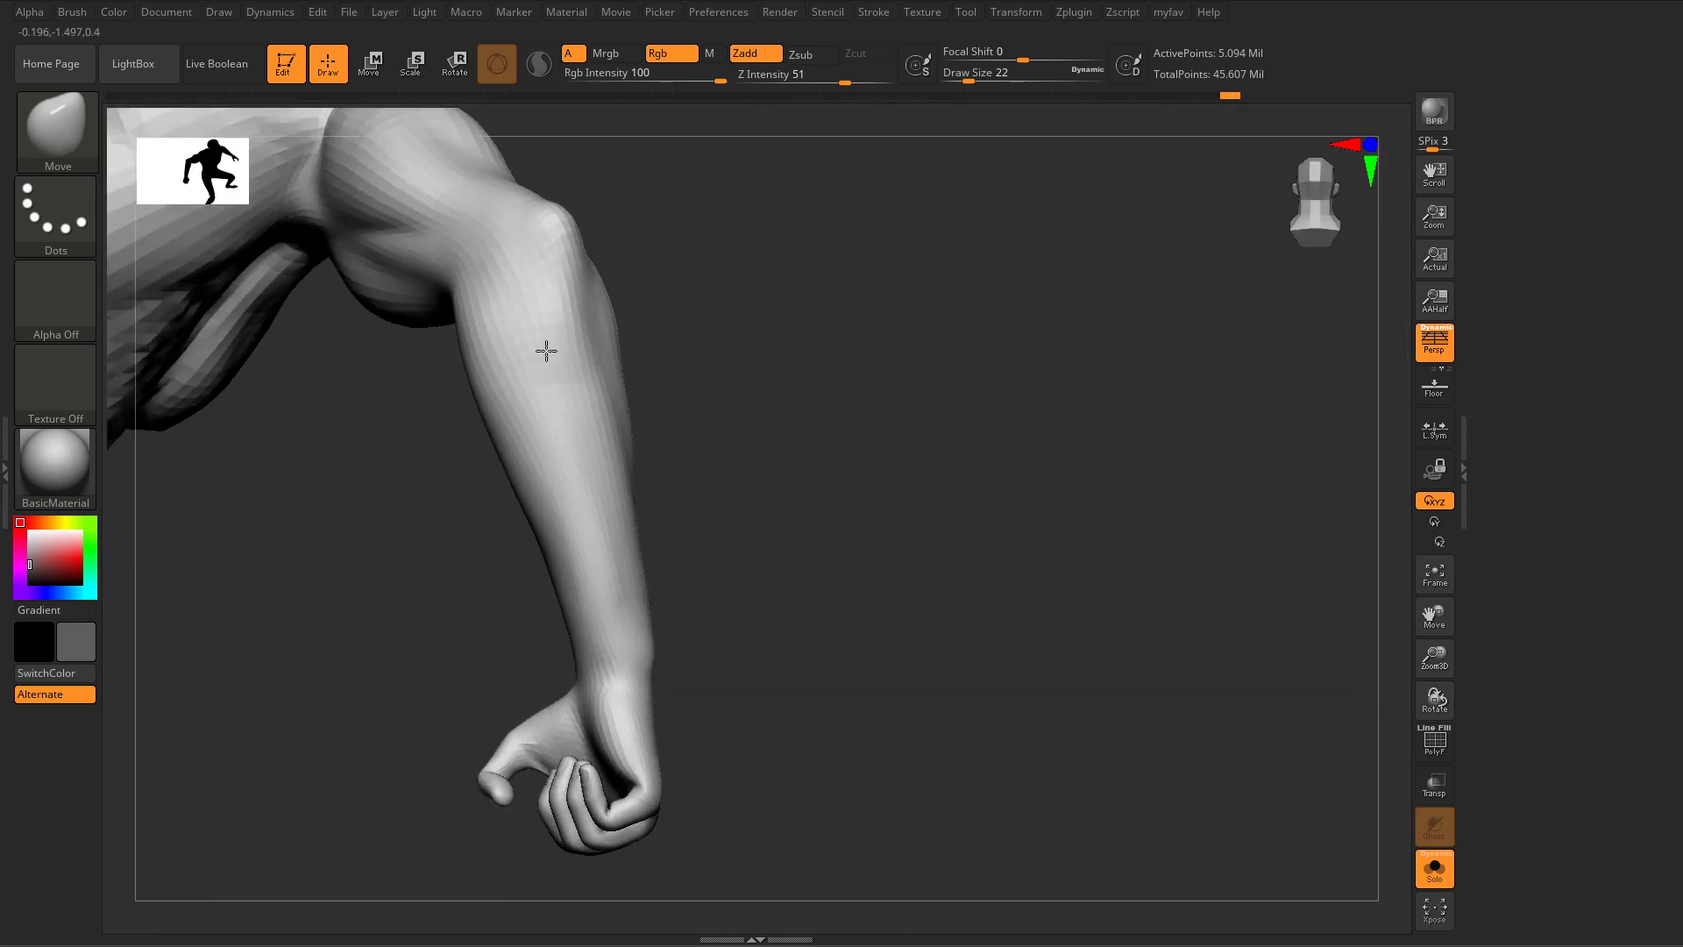
mouse_move(545, 349)
right_mouse_down()
mouse_move(601, 263)
mouse_move(582, 375)
right_mouse_up()
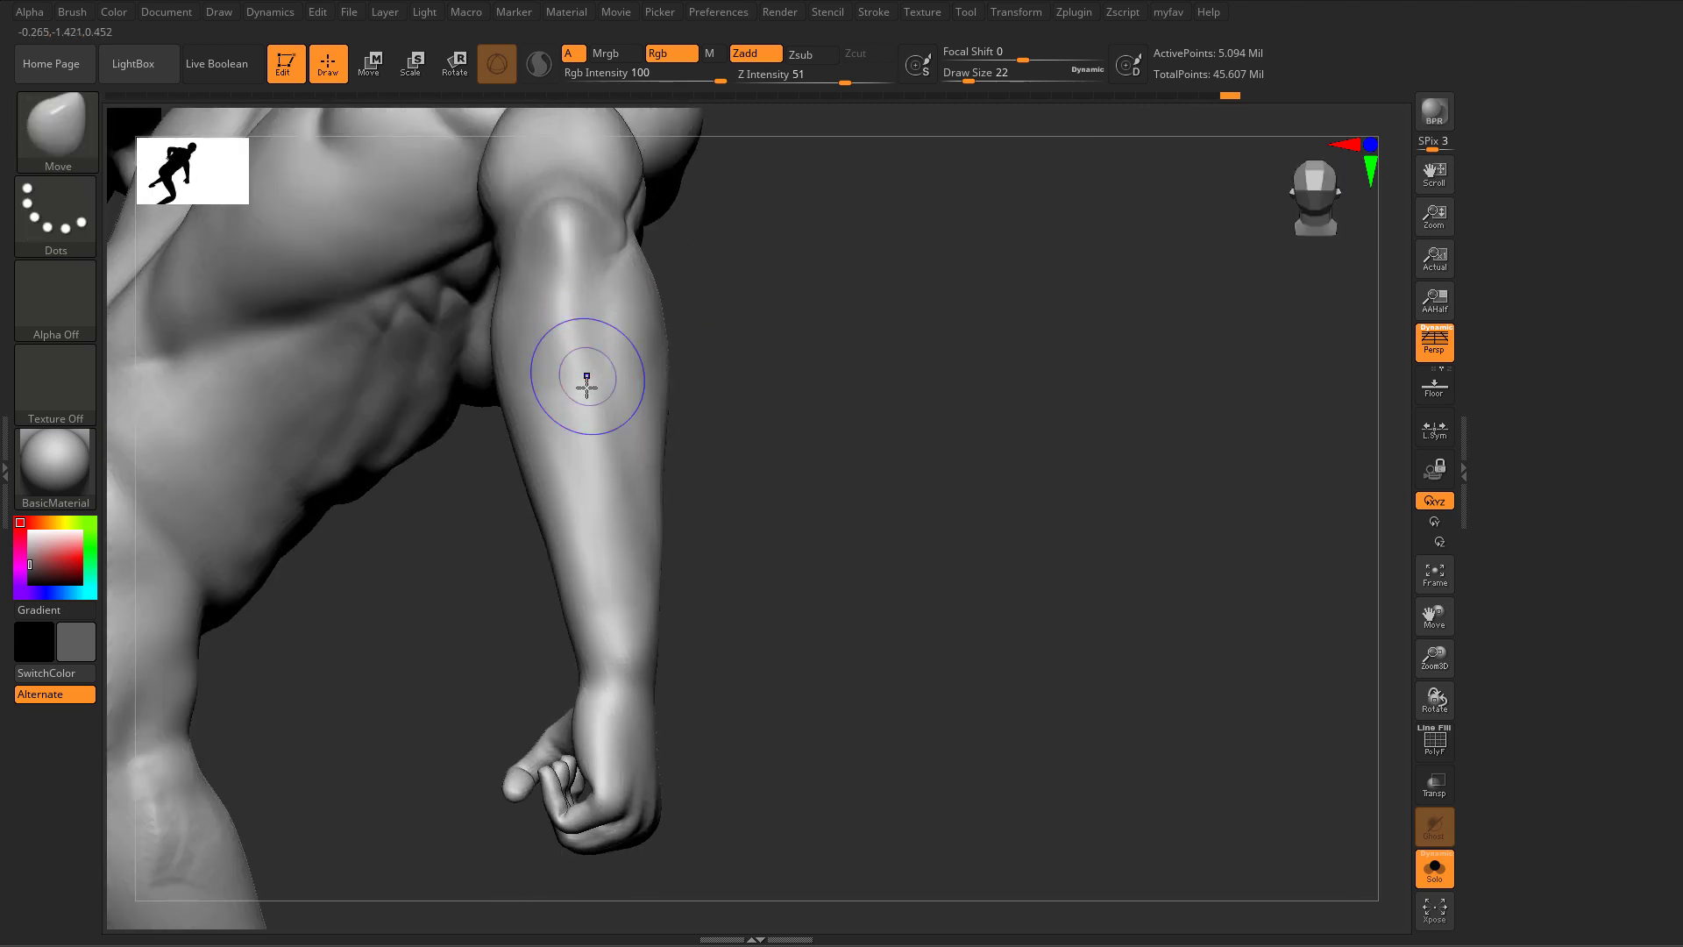
key("shift")
mouse_move(595, 589)
right_mouse_down()
mouse_move(635, 436)
mouse_move(766, 391)
right_mouse_up()
key("s")
left_click_drag(766, 391, 778, 391)
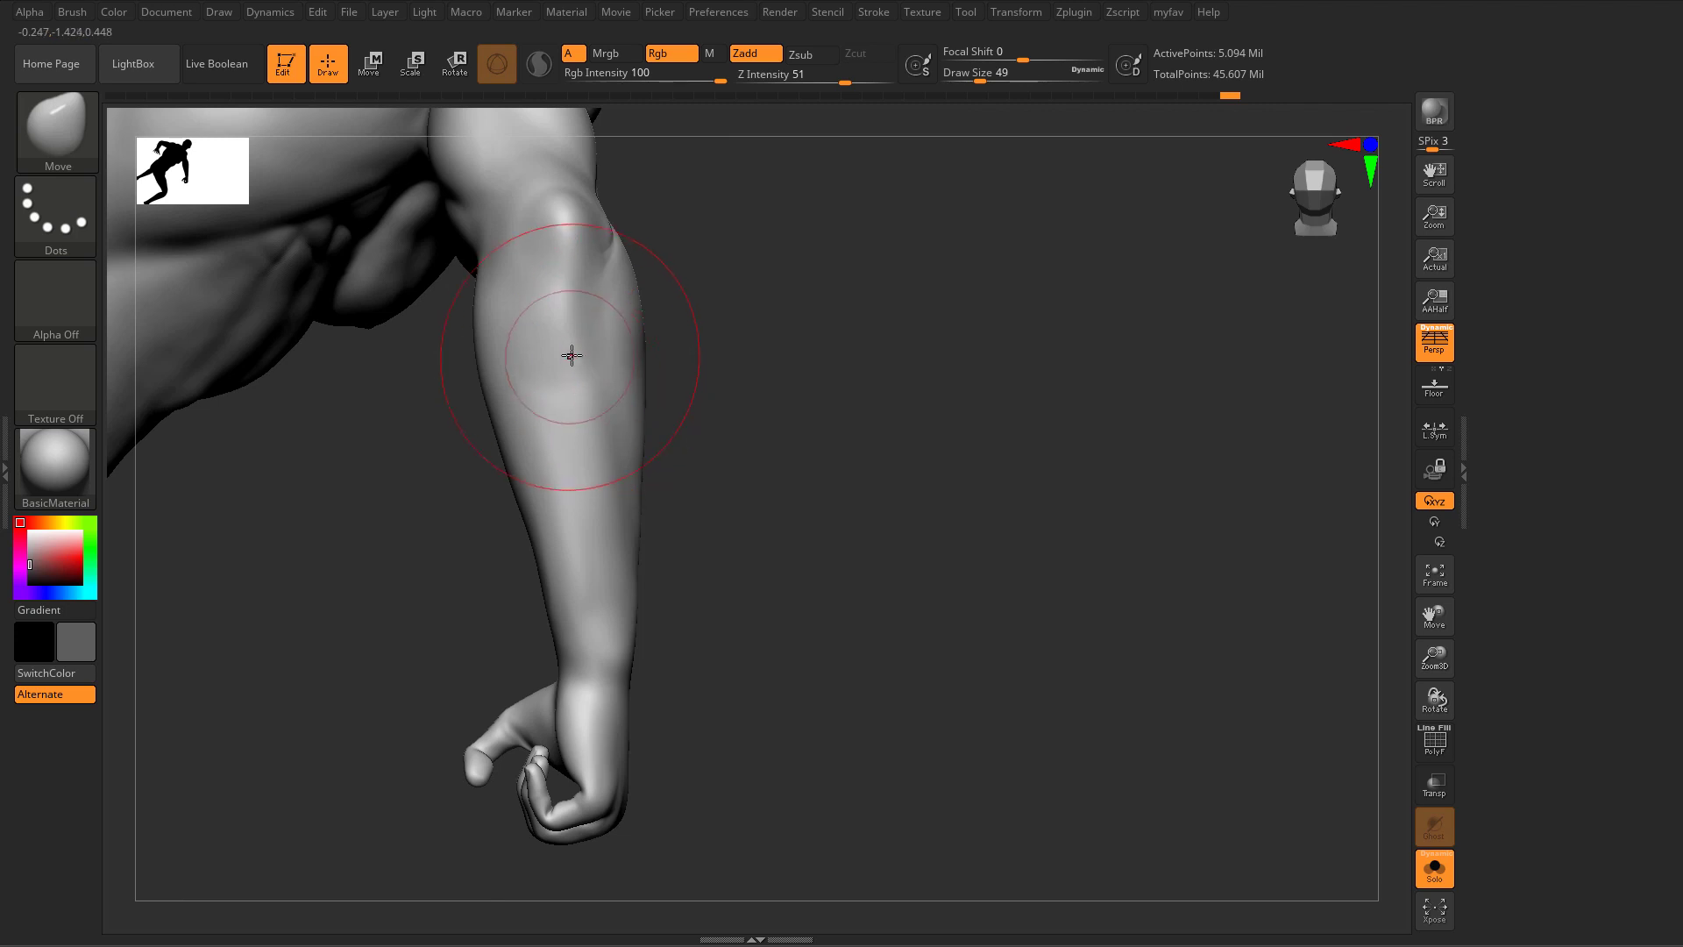
left_click_drag(591, 351, 574, 326)
Step: Adjust the right forearm's contours from several sides with the Move brush at draw size 25
key("s")
left_click_drag(689, 395, 608, 441)
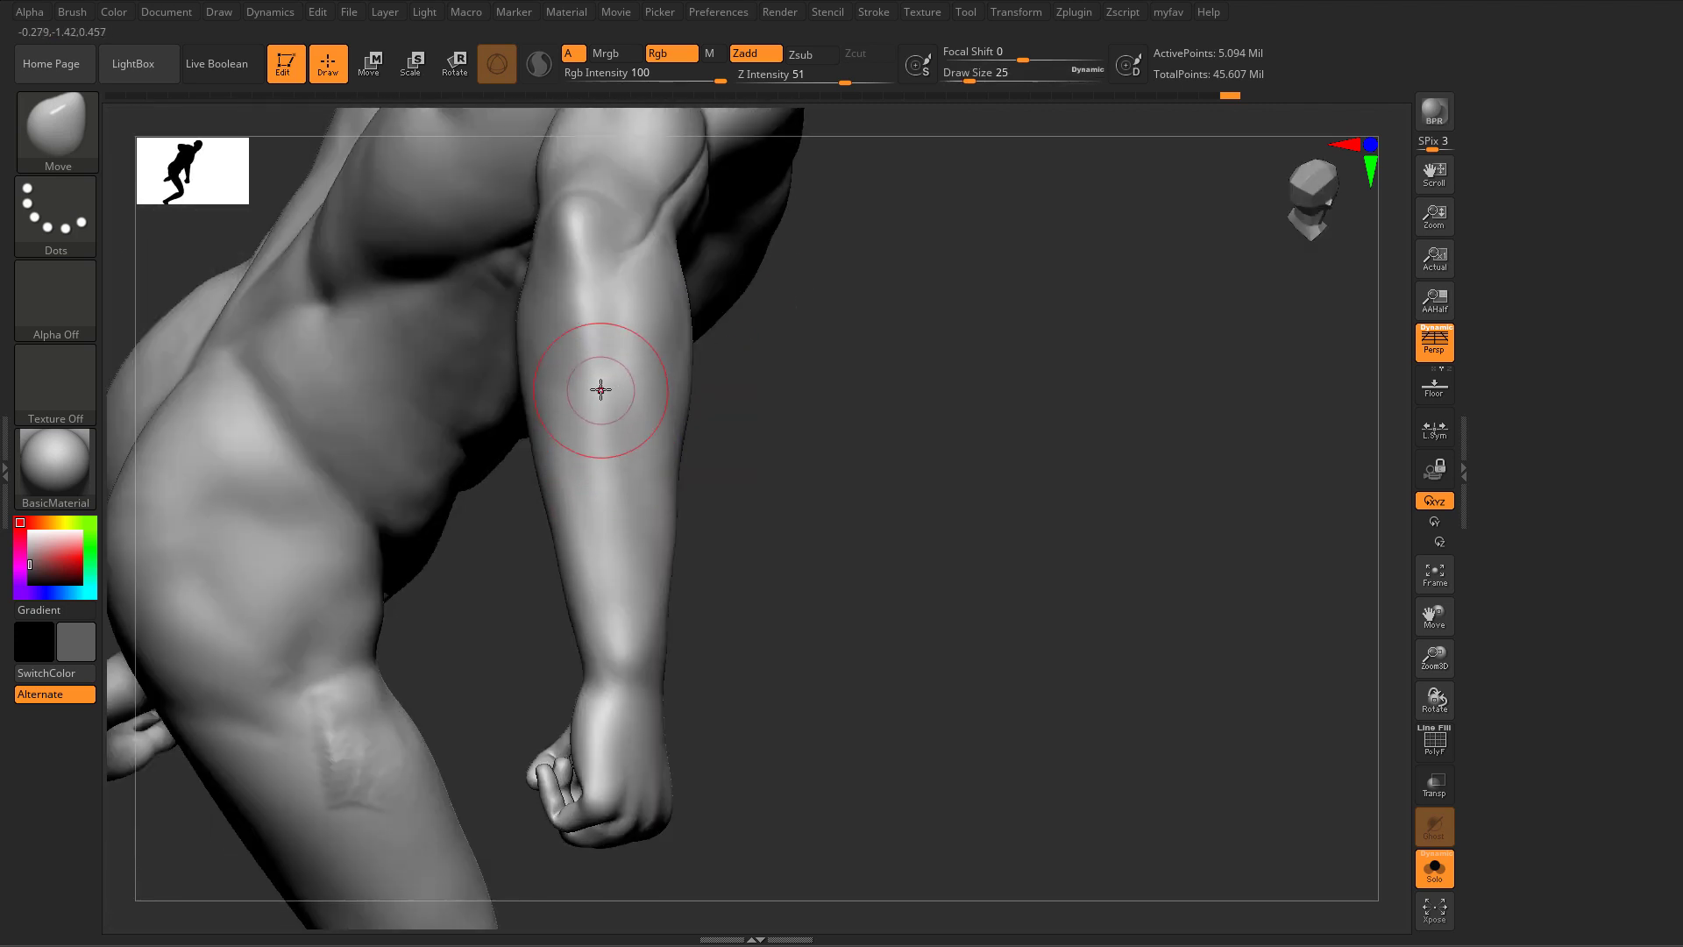
mouse_move(733, 609)
left_mouse_down()
mouse_move(674, 576)
mouse_move(629, 686)
left_mouse_up()
left_click_drag(741, 668, 617, 492)
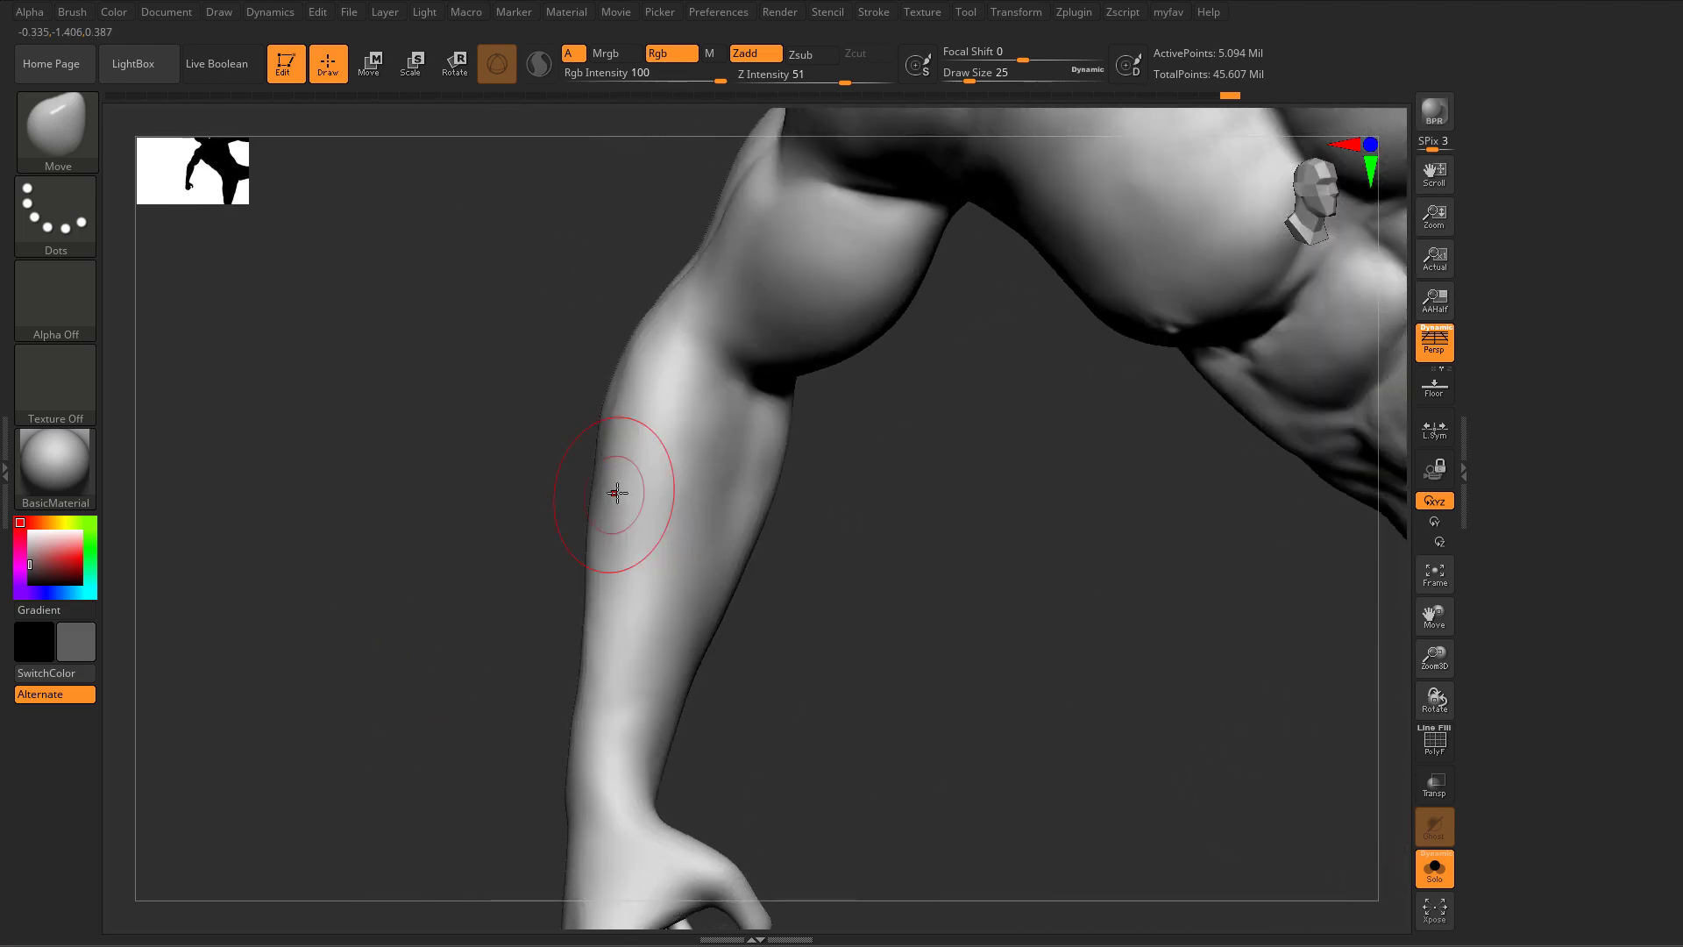
mouse_move(423, 474)
left_mouse_down()
mouse_move(534, 481)
mouse_move(401, 473)
left_mouse_up()
left_click_drag(587, 409, 581, 371)
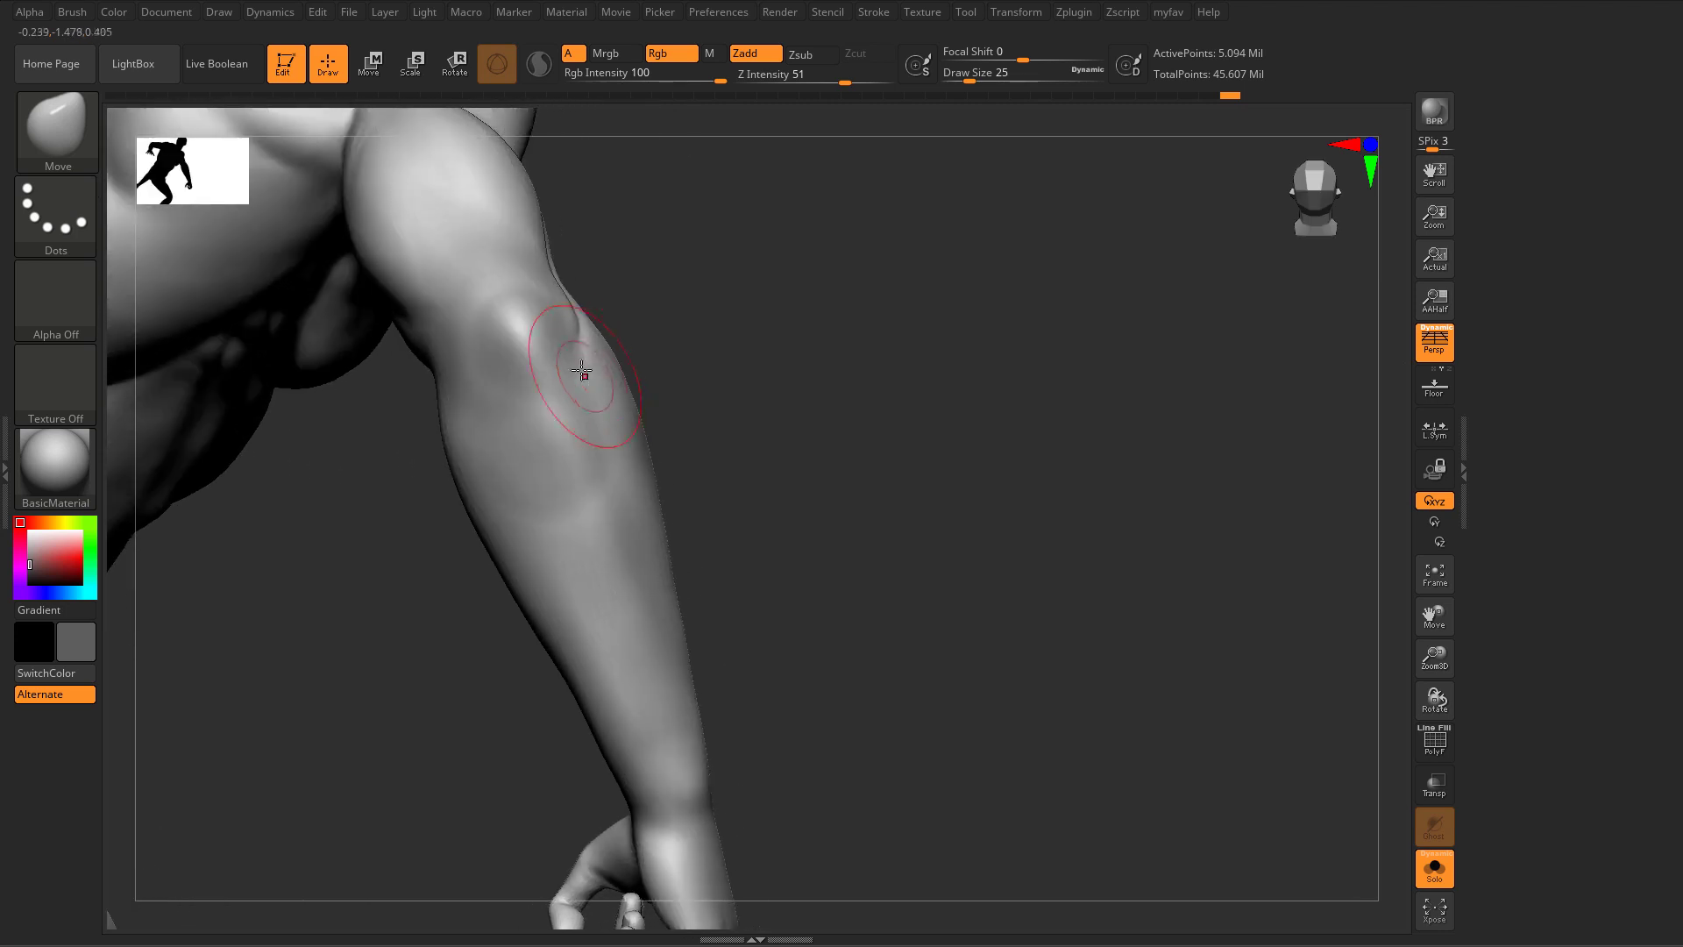
Step: Refine the outer side of the right elbow with the Move brush at draw size 18, and smooth it
right_click_drag(595, 369, 601, 349)
key("s")
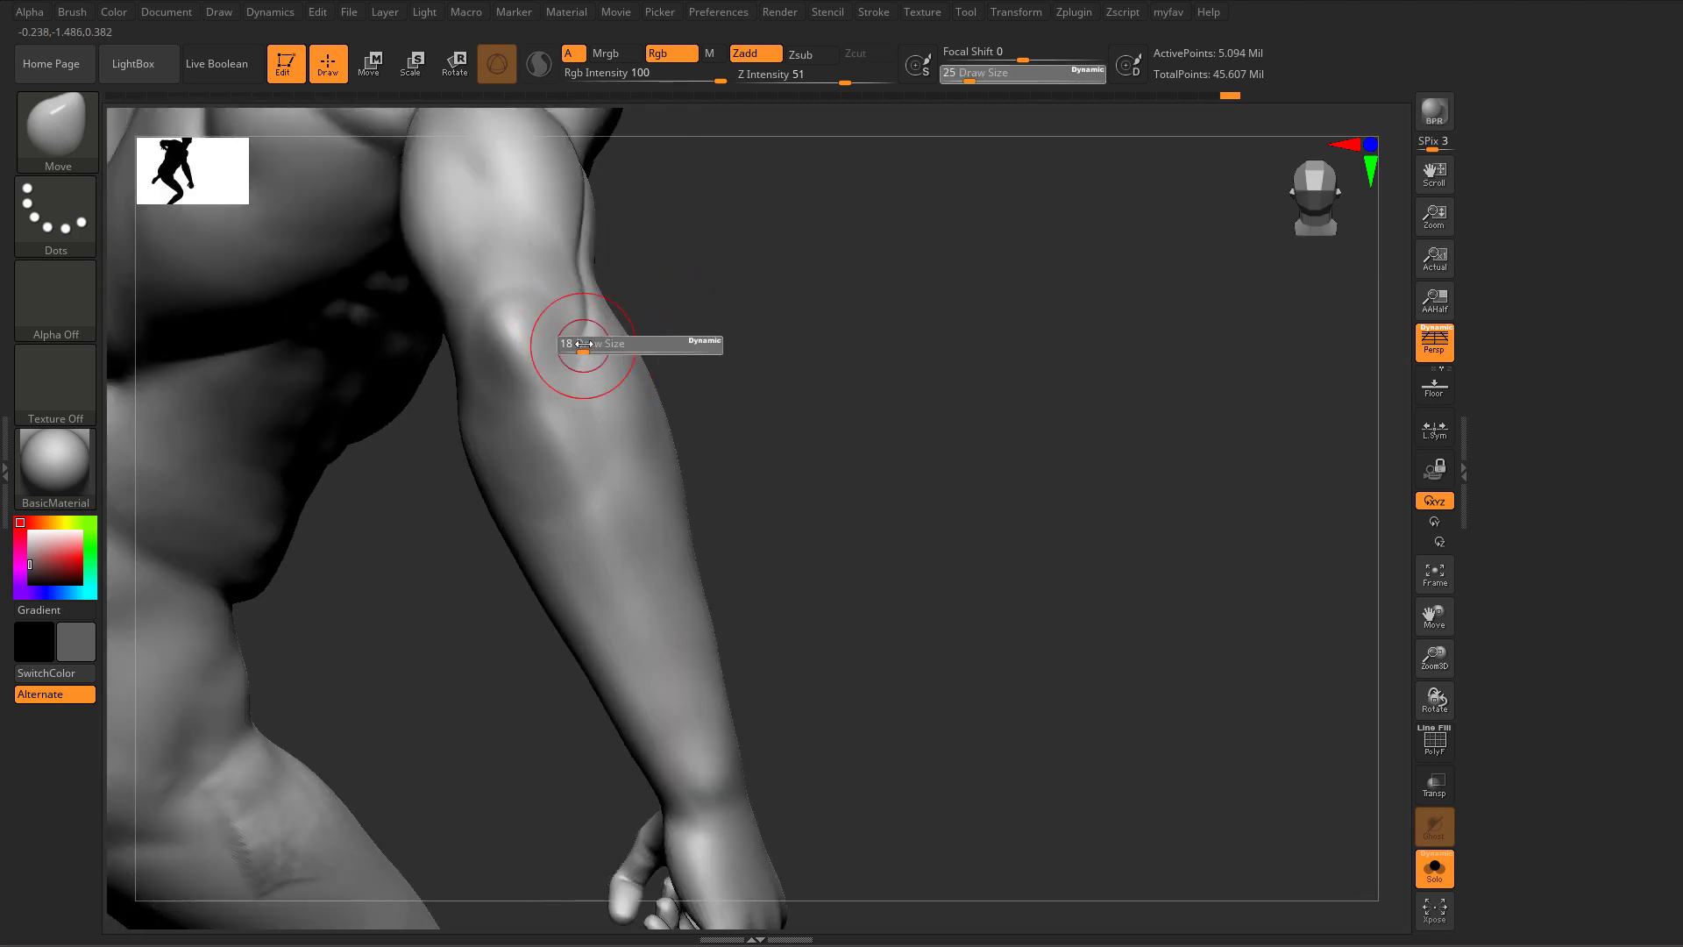
left_click_drag(585, 343, 581, 344)
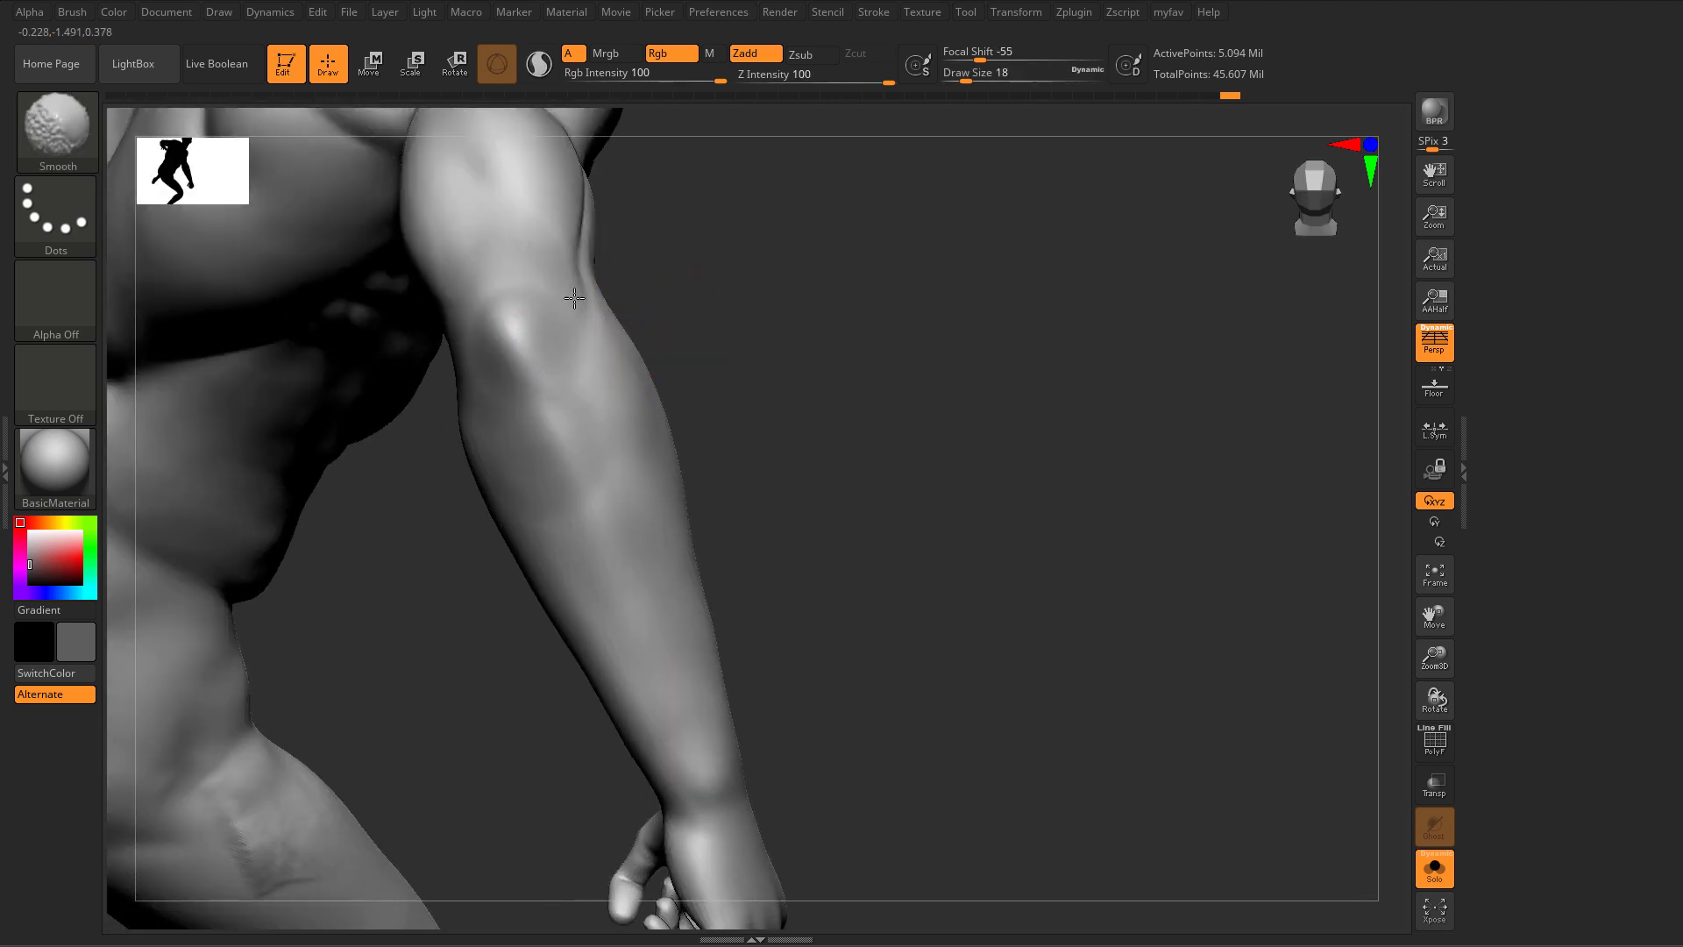
mouse_move(702, 293)
left_mouse_down()
mouse_move(631, 312)
mouse_move(327, 491)
mouse_move(383, 480)
left_mouse_up()
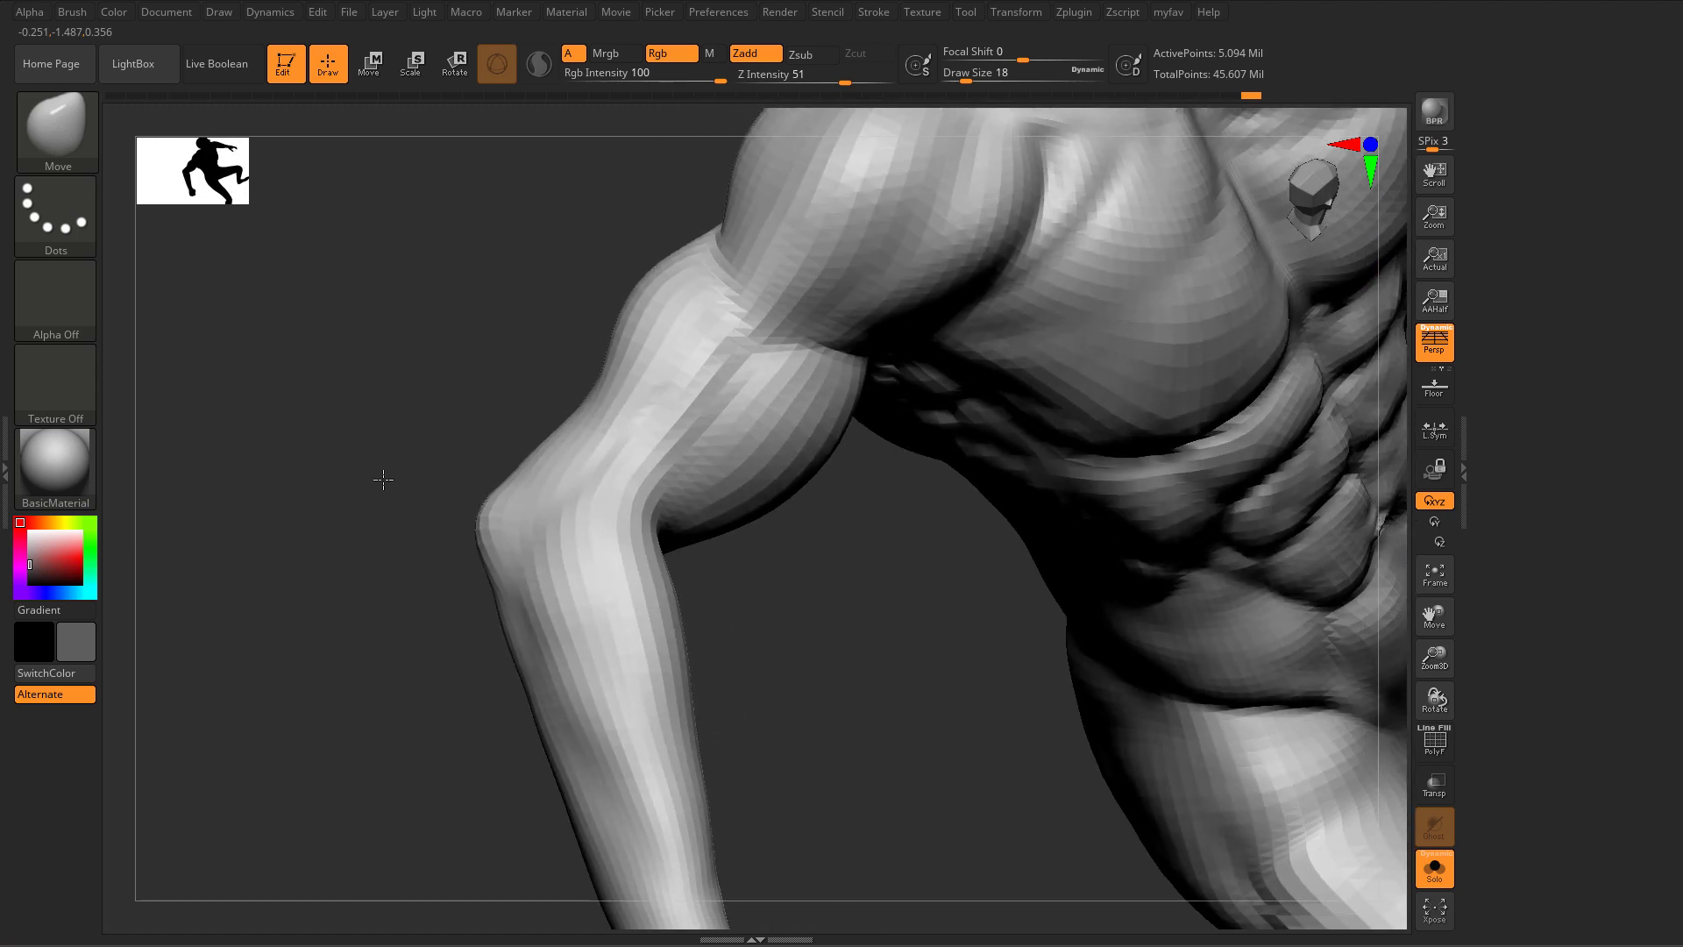
Step: Build up the lower triceps just above the right elbow with ClayBuildup at draw size 23
right_click_drag(383, 479, 412, 469)
key("s")
mouse_move(526, 456)
right_mouse_down()
mouse_move(593, 492)
mouse_move(606, 478)
right_mouse_up()
right_click_drag(631, 405, 624, 355)
key("b")
key("c")
key("b")
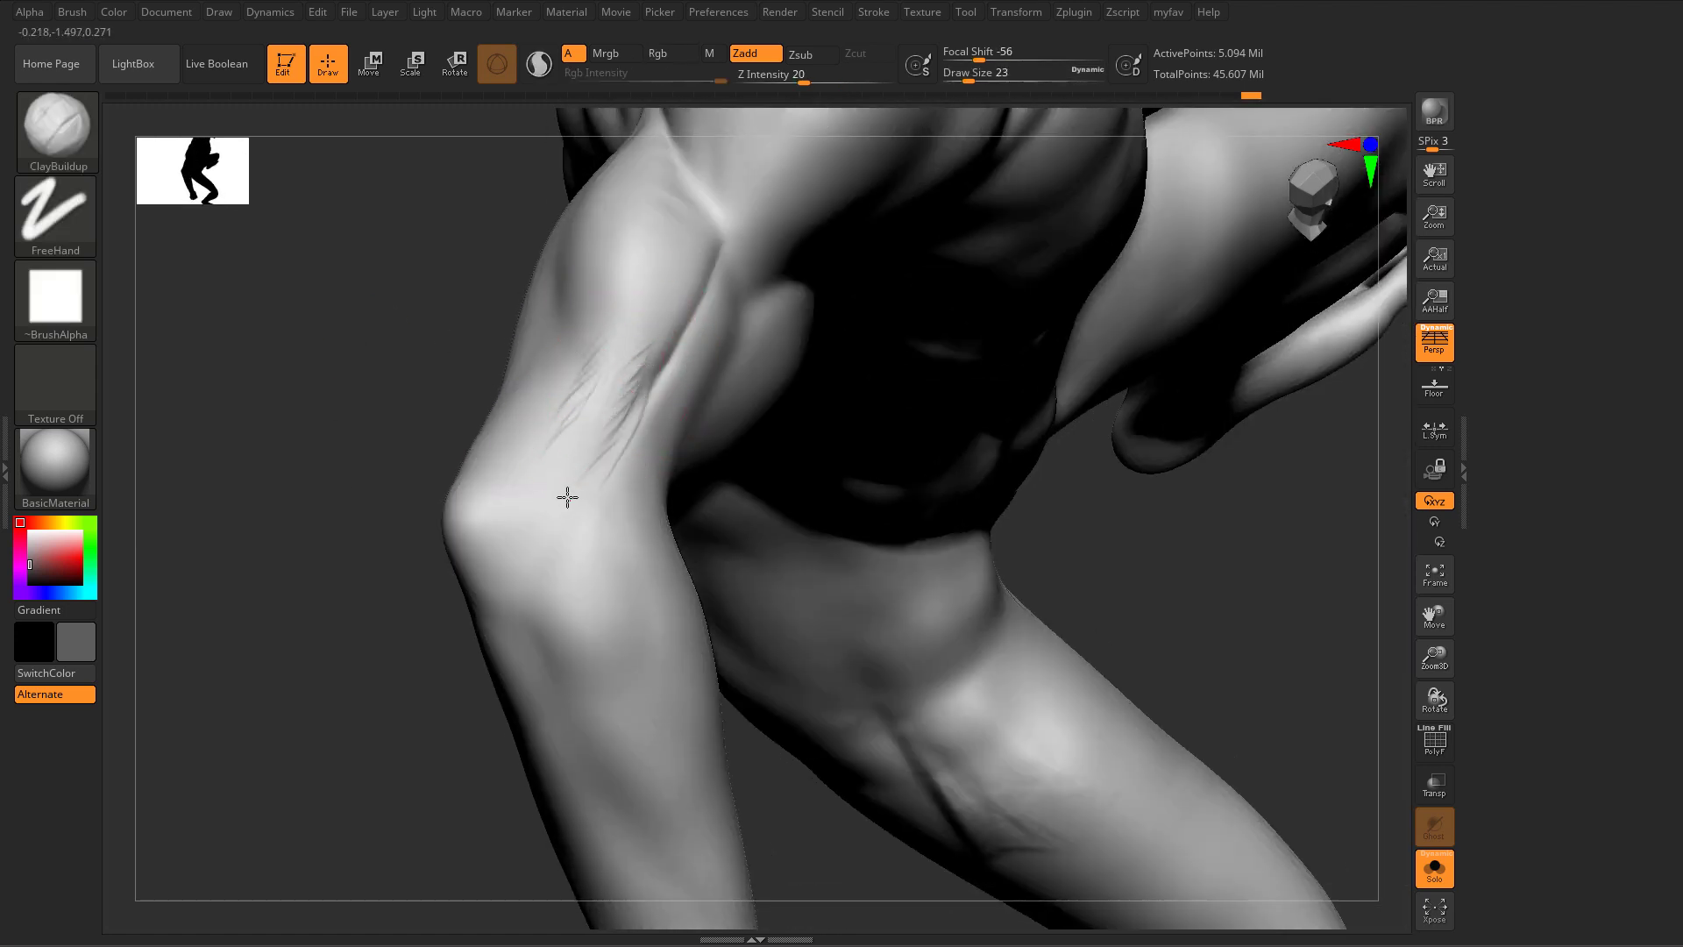
Step: Carve the groove between the lower triceps and the outer forearm with DamStandard at draw size 23
key("b")
key("d")
key("s")
left_click_drag(679, 355, 517, 607)
mouse_move(586, 533)
right_mouse_down()
mouse_move(665, 526)
mouse_move(623, 476)
right_mouse_up()
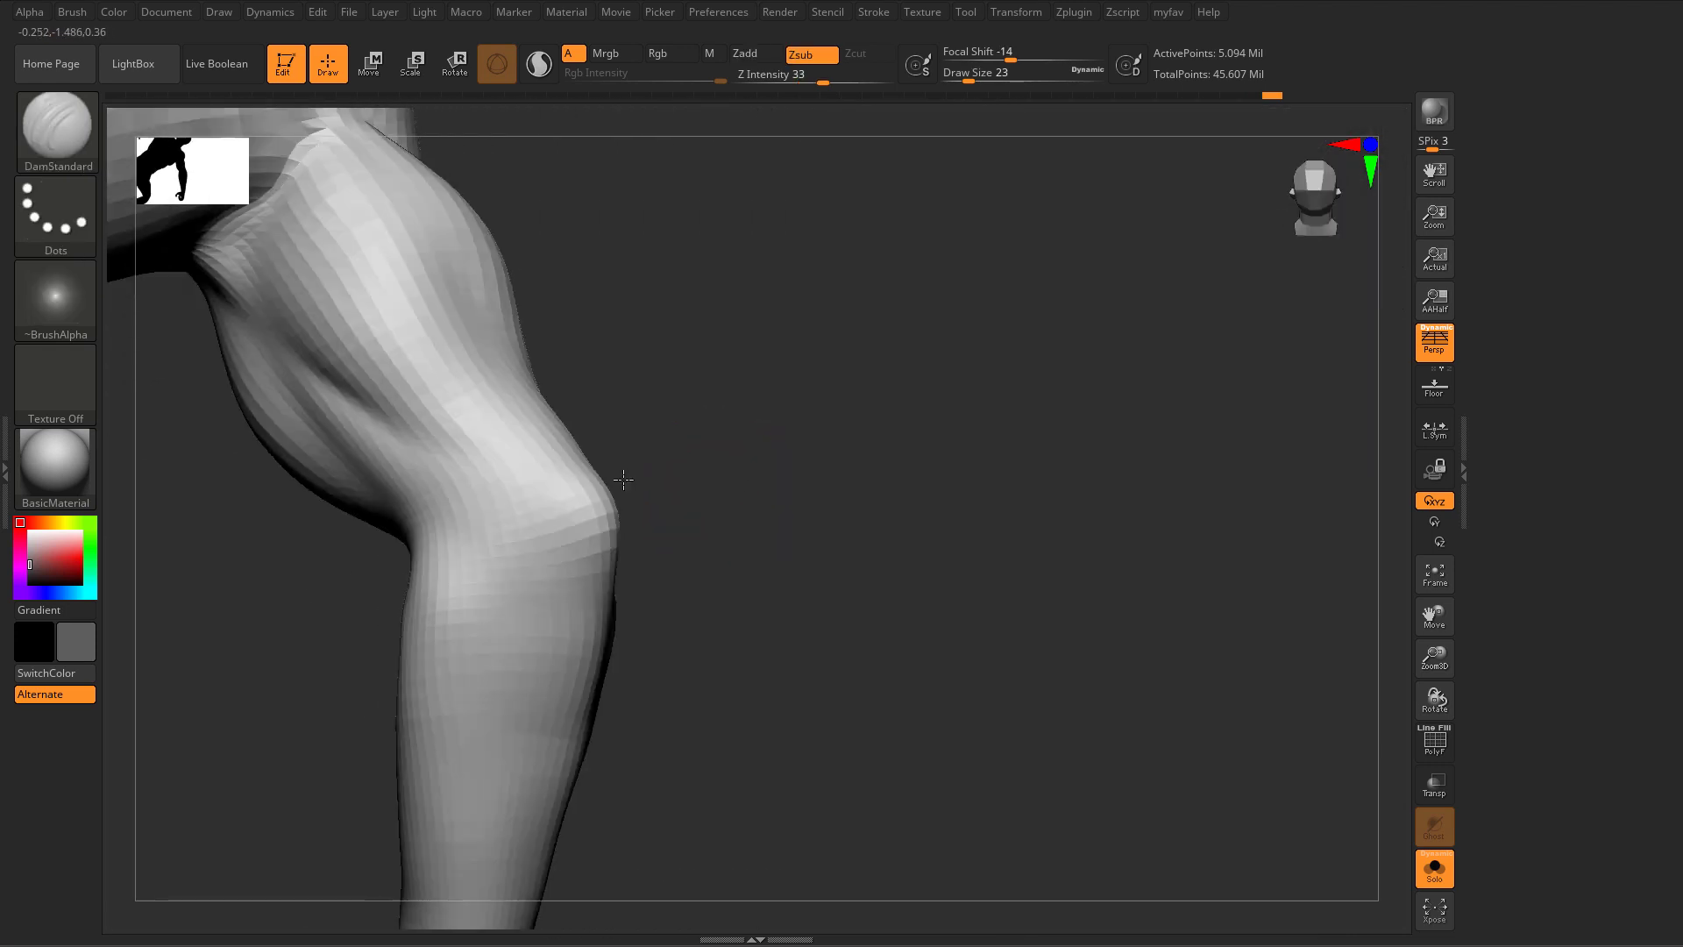
Step: Carve the inner edge of the triceps past the elbow so both grooves converge below the elbow tip
left_click_drag(393, 416, 517, 508)
left_click_drag(500, 497, 566, 554)
mouse_move(594, 580)
right_mouse_down()
mouse_move(631, 517)
mouse_move(530, 530)
right_mouse_up()
left_click_drag(508, 505, 569, 558)
right_click_drag(600, 582, 564, 546)
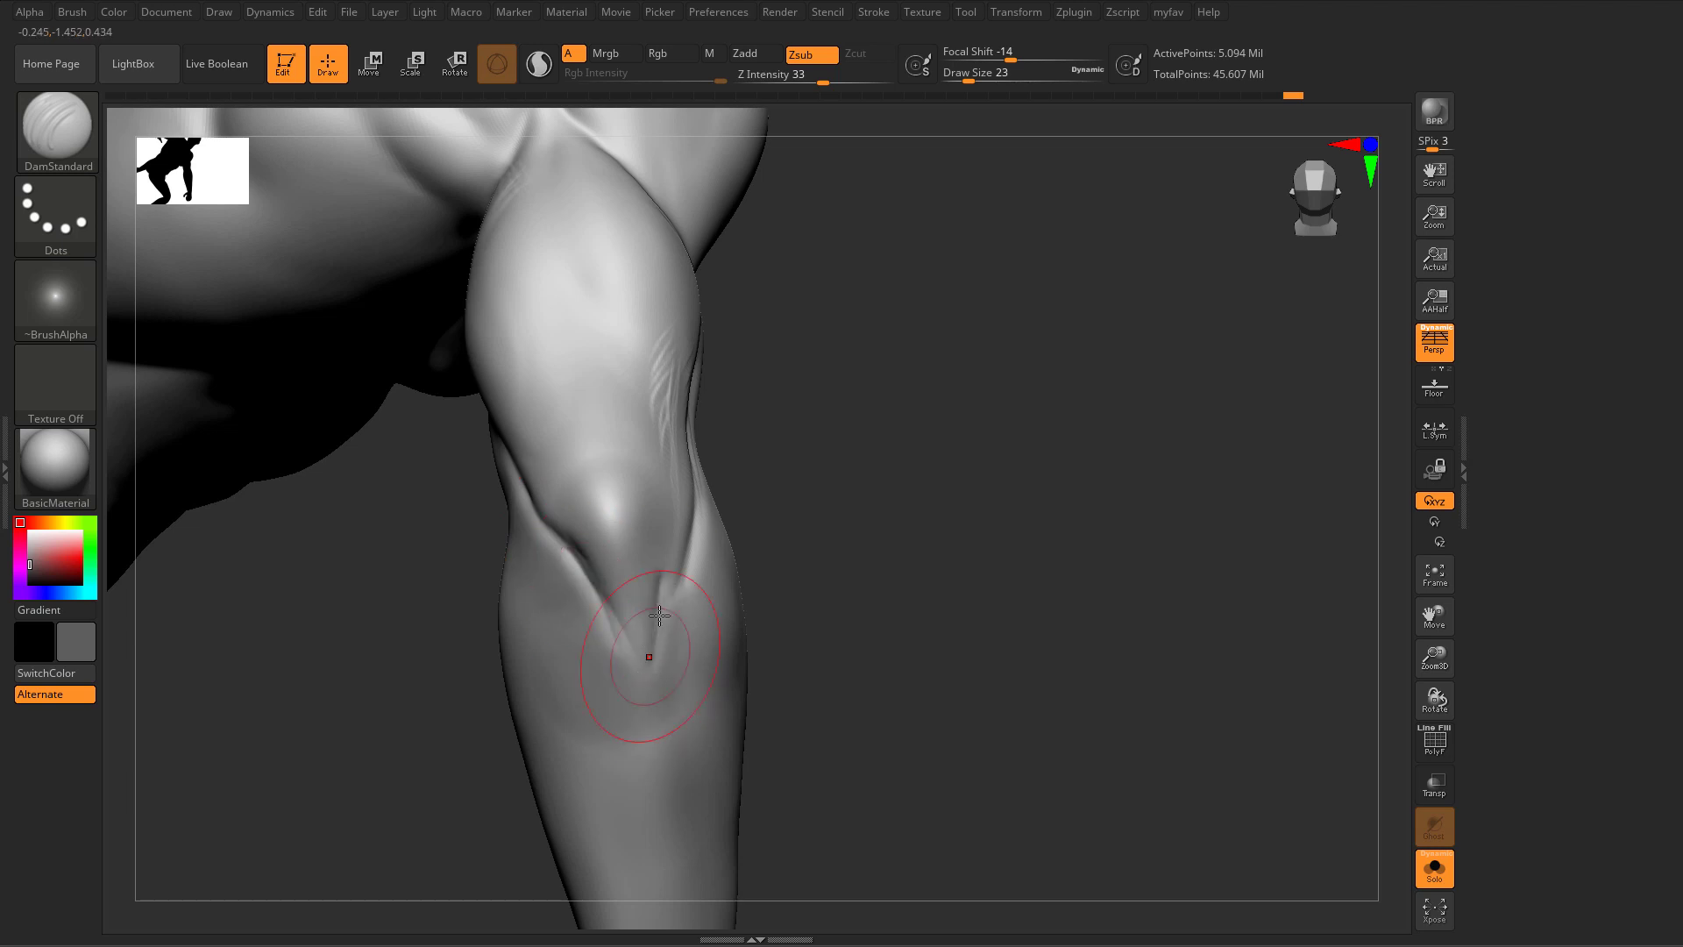
Step: Fill the V-shaped area below the right elbow tip with ClayBuildup strokes
key("b")
key("c")
key("b")
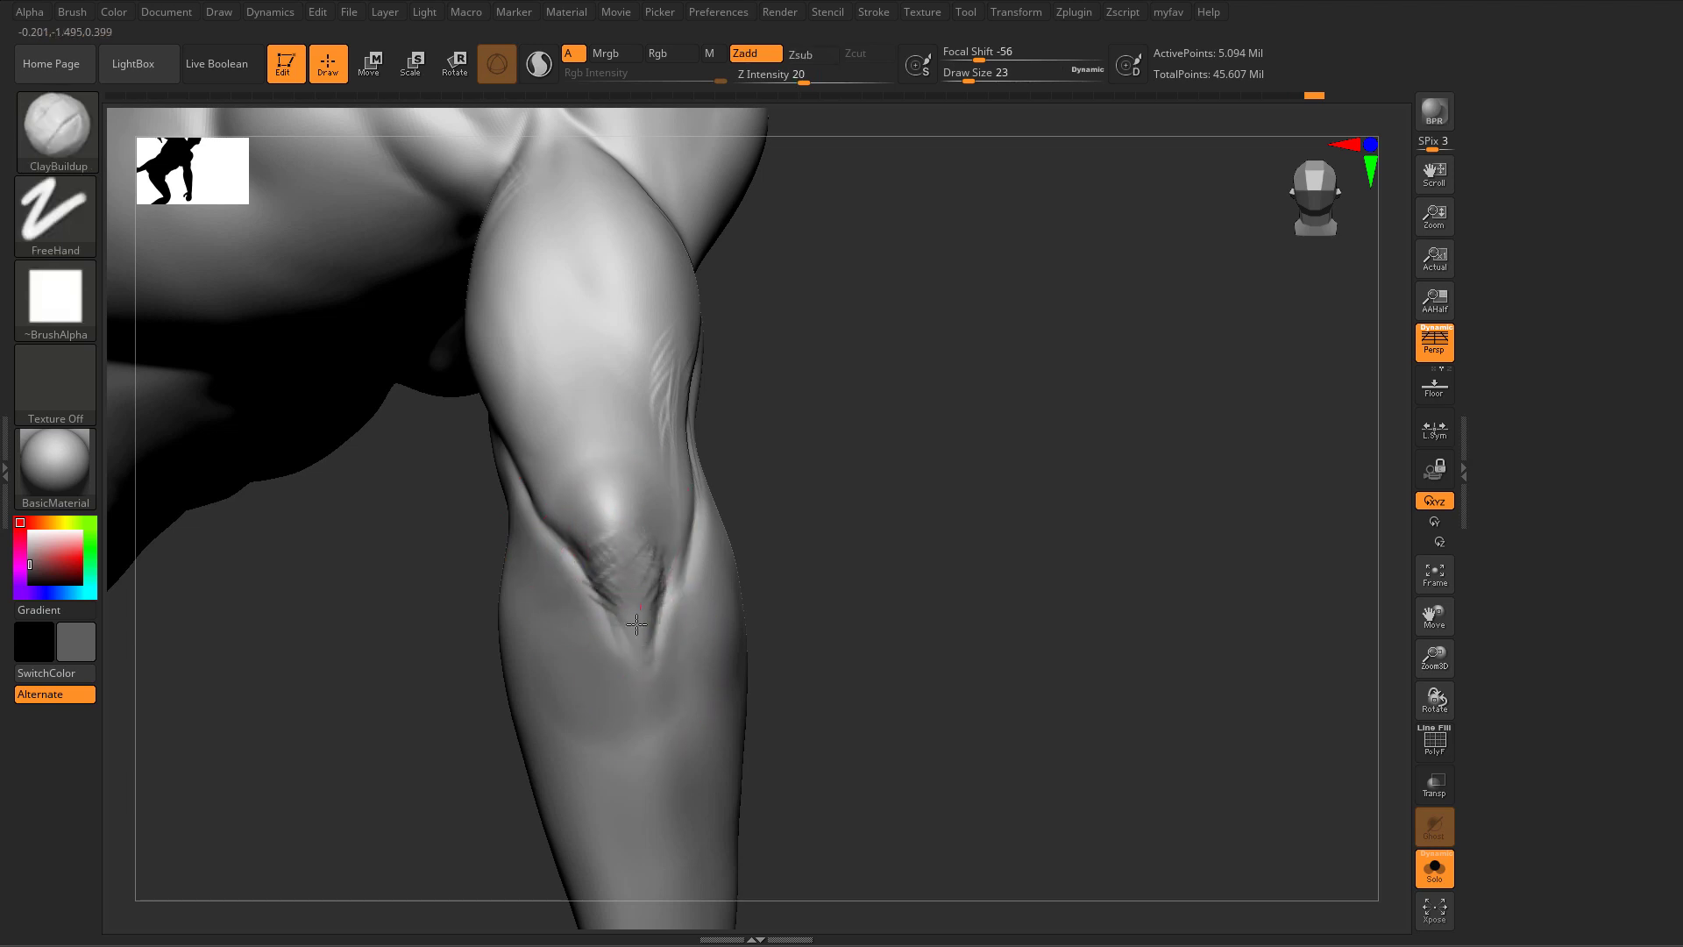
right_click_drag(679, 519, 695, 500)
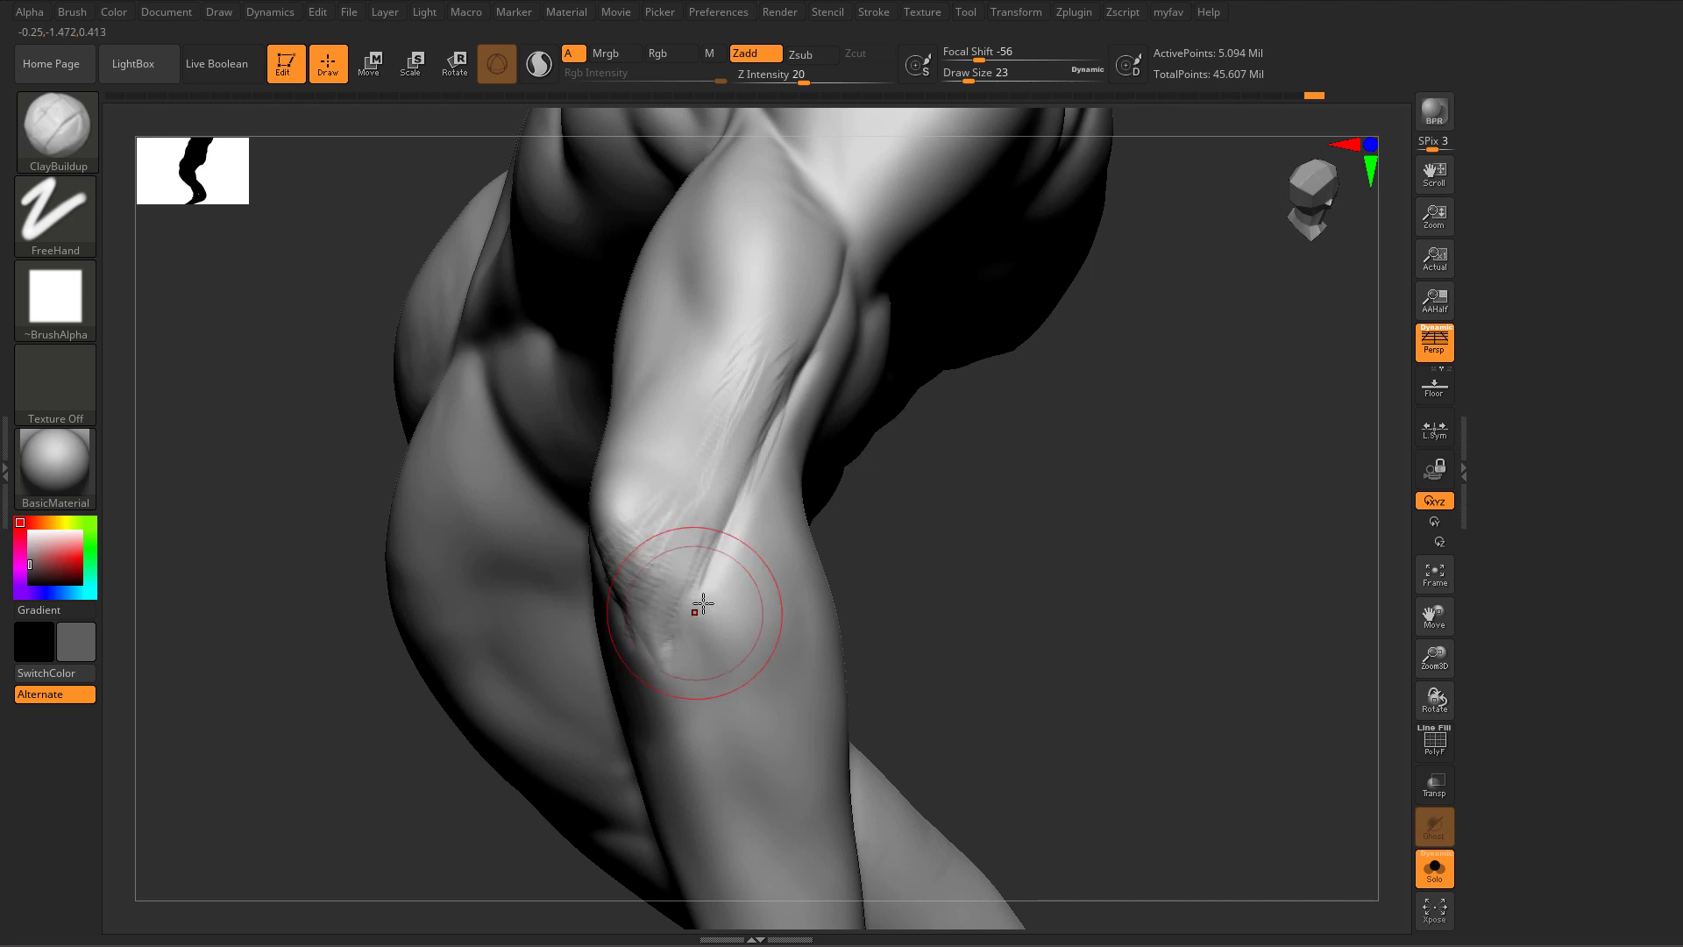
Step: Return to DamStandard and smooth the strokes below the elbow tip, on the lower triceps and at the inner elbow
key("b")
key("d")
key("s")
left_click_drag(674, 532, 640, 574, "shift")
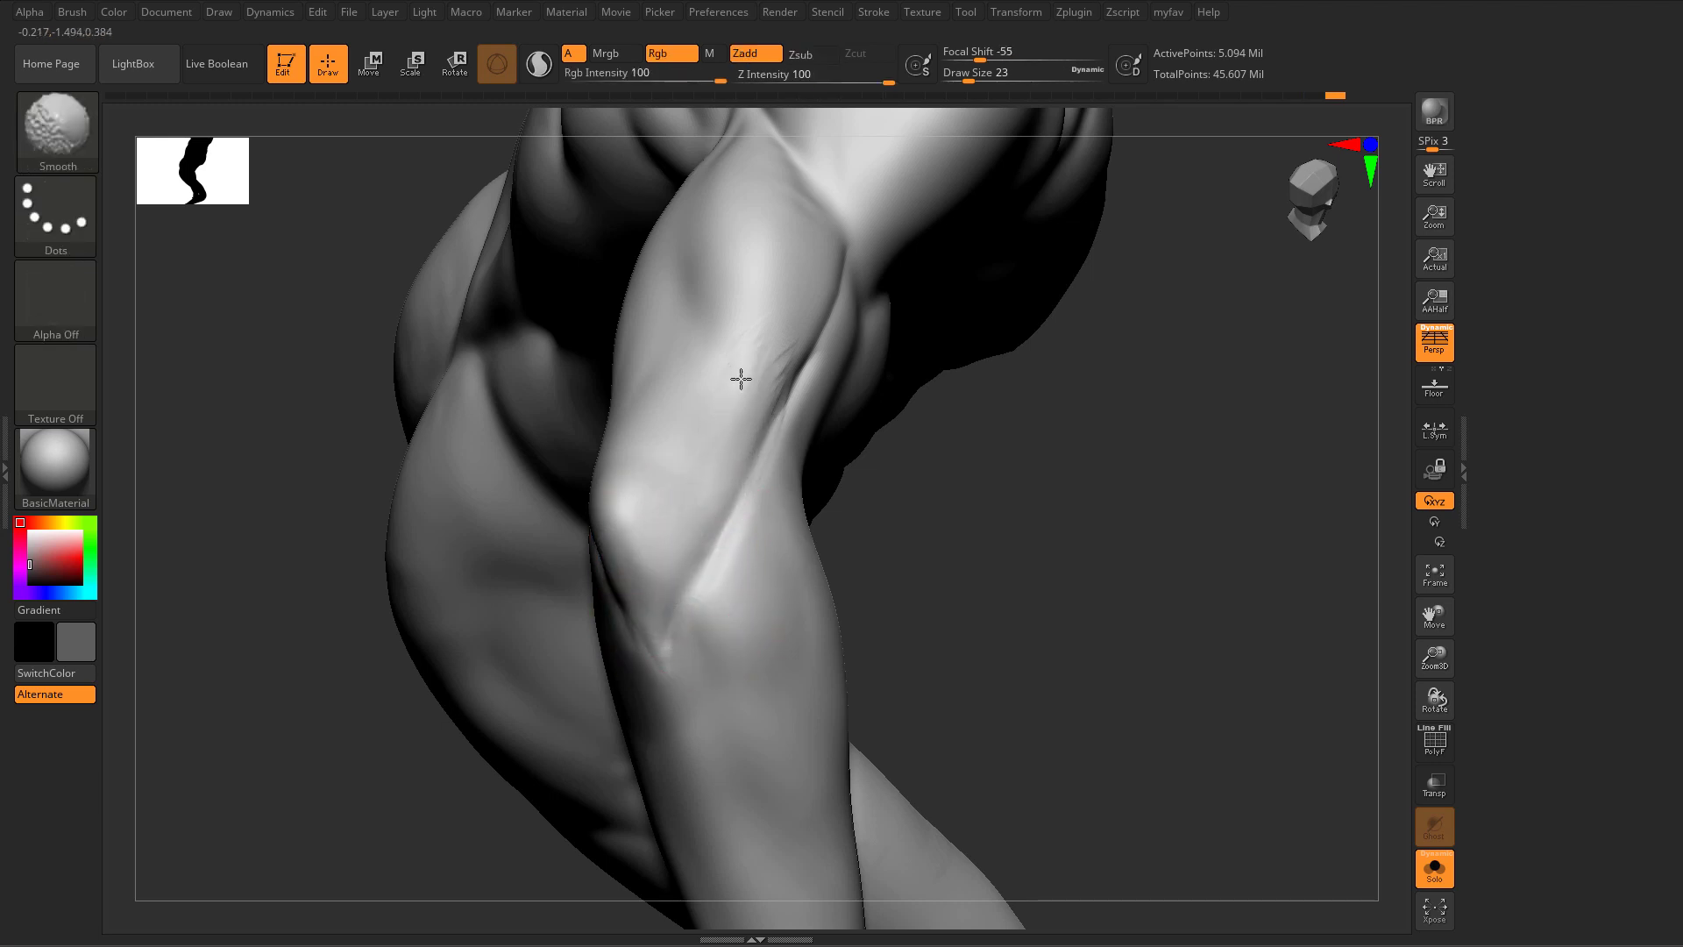
mouse_move(631, 507)
right_mouse_down("ctrl")
mouse_move(376, 661)
mouse_move(702, 496)
mouse_move(810, 567)
right_mouse_up("ctrl")
right_click_drag(810, 568, 614, 546)
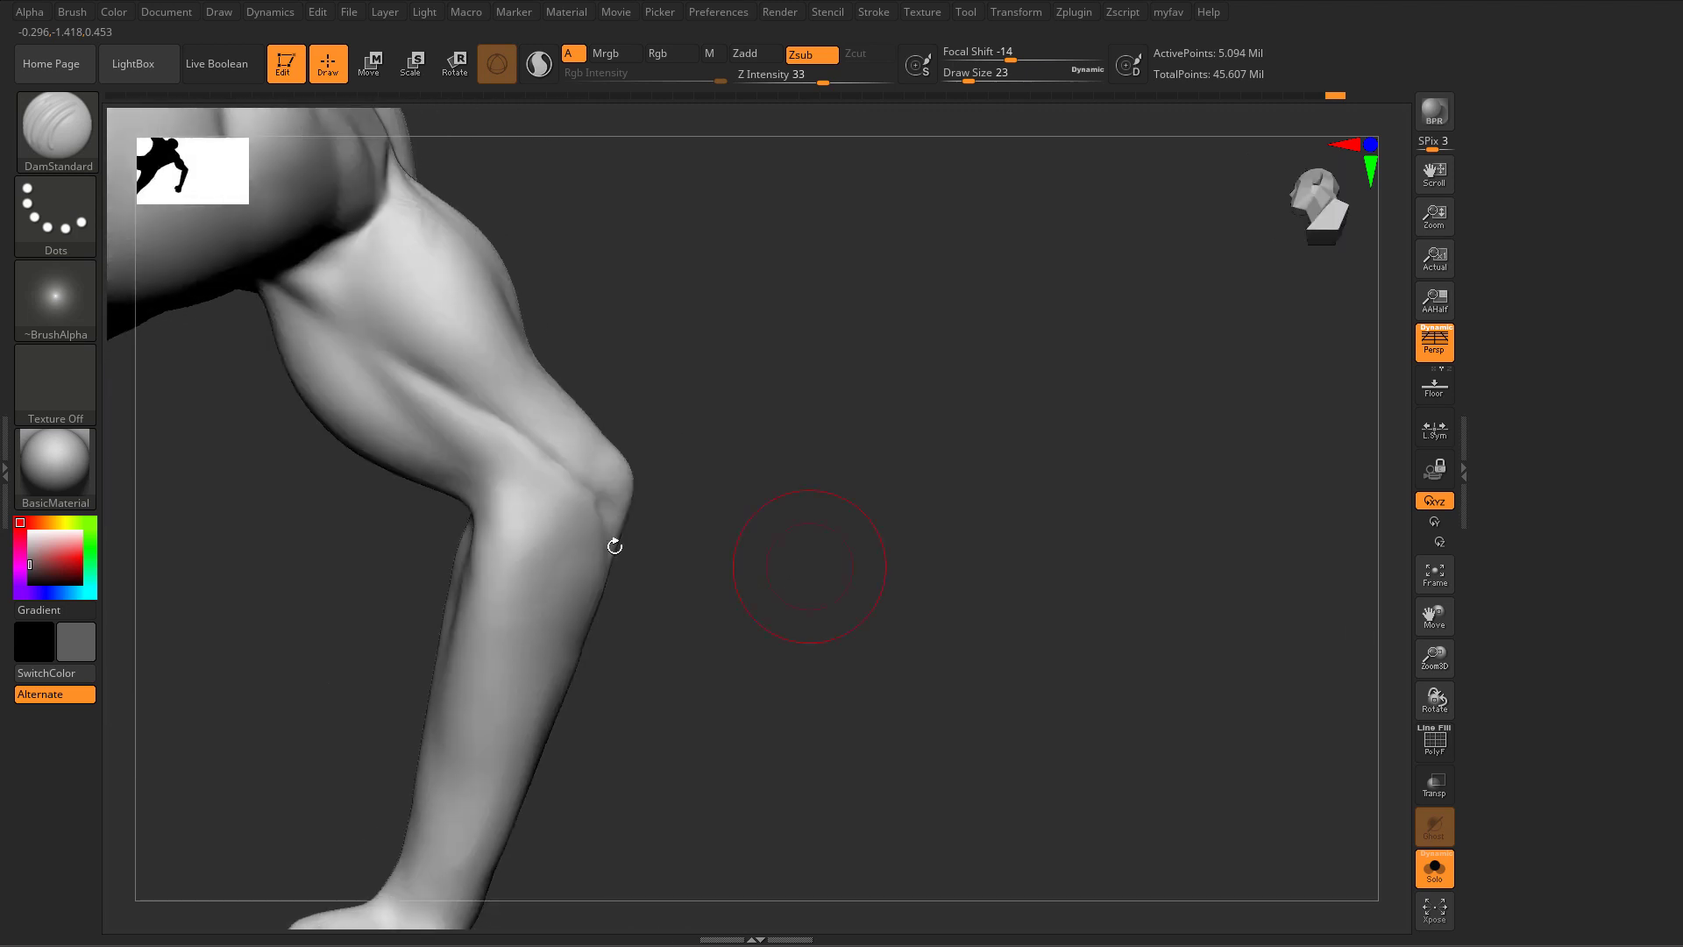
left_click_drag(614, 546, 554, 471, "shift")
Step: Soften the groove running from the outer upper arm across the elbow into the forearm
right_click_drag(714, 561, 717, 491, "ctrl")
mouse_move(717, 491)
right_mouse_down()
mouse_move(713, 522)
mouse_move(380, 606)
mouse_move(324, 521)
right_mouse_up()
right_click_drag(323, 521, 340, 715, "ctrl")
left_click_drag(601, 462, 644, 347, "shift")
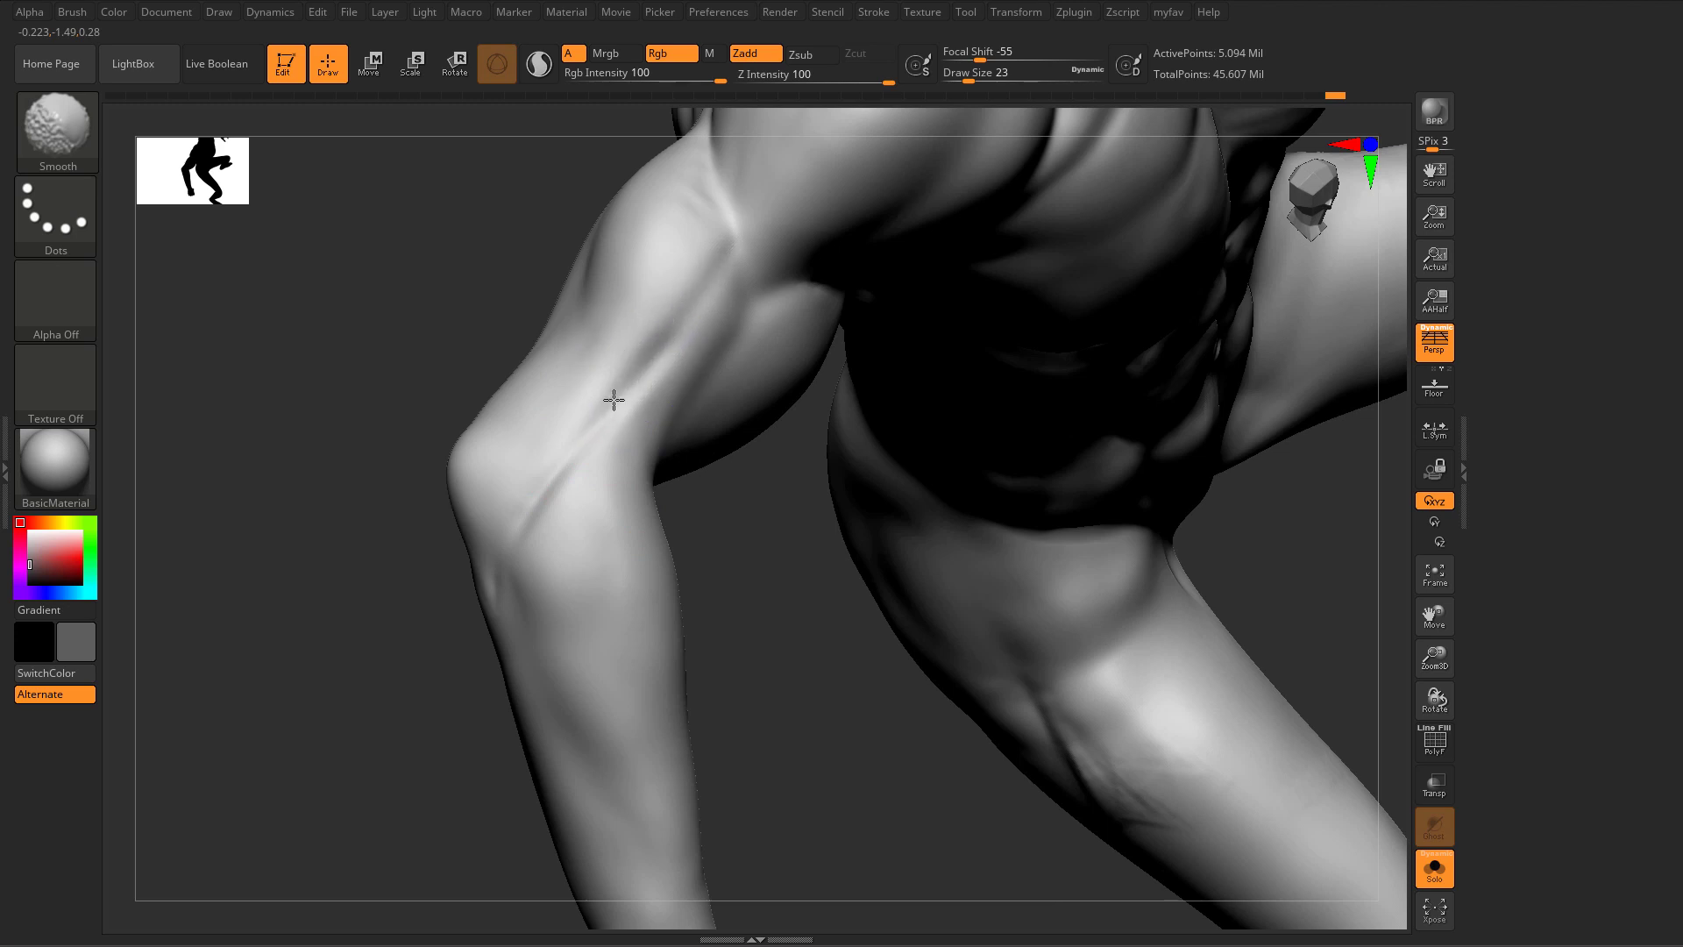
mouse_move(597, 552)
right_mouse_down()
mouse_move(670, 490)
mouse_move(630, 462)
right_mouse_up()
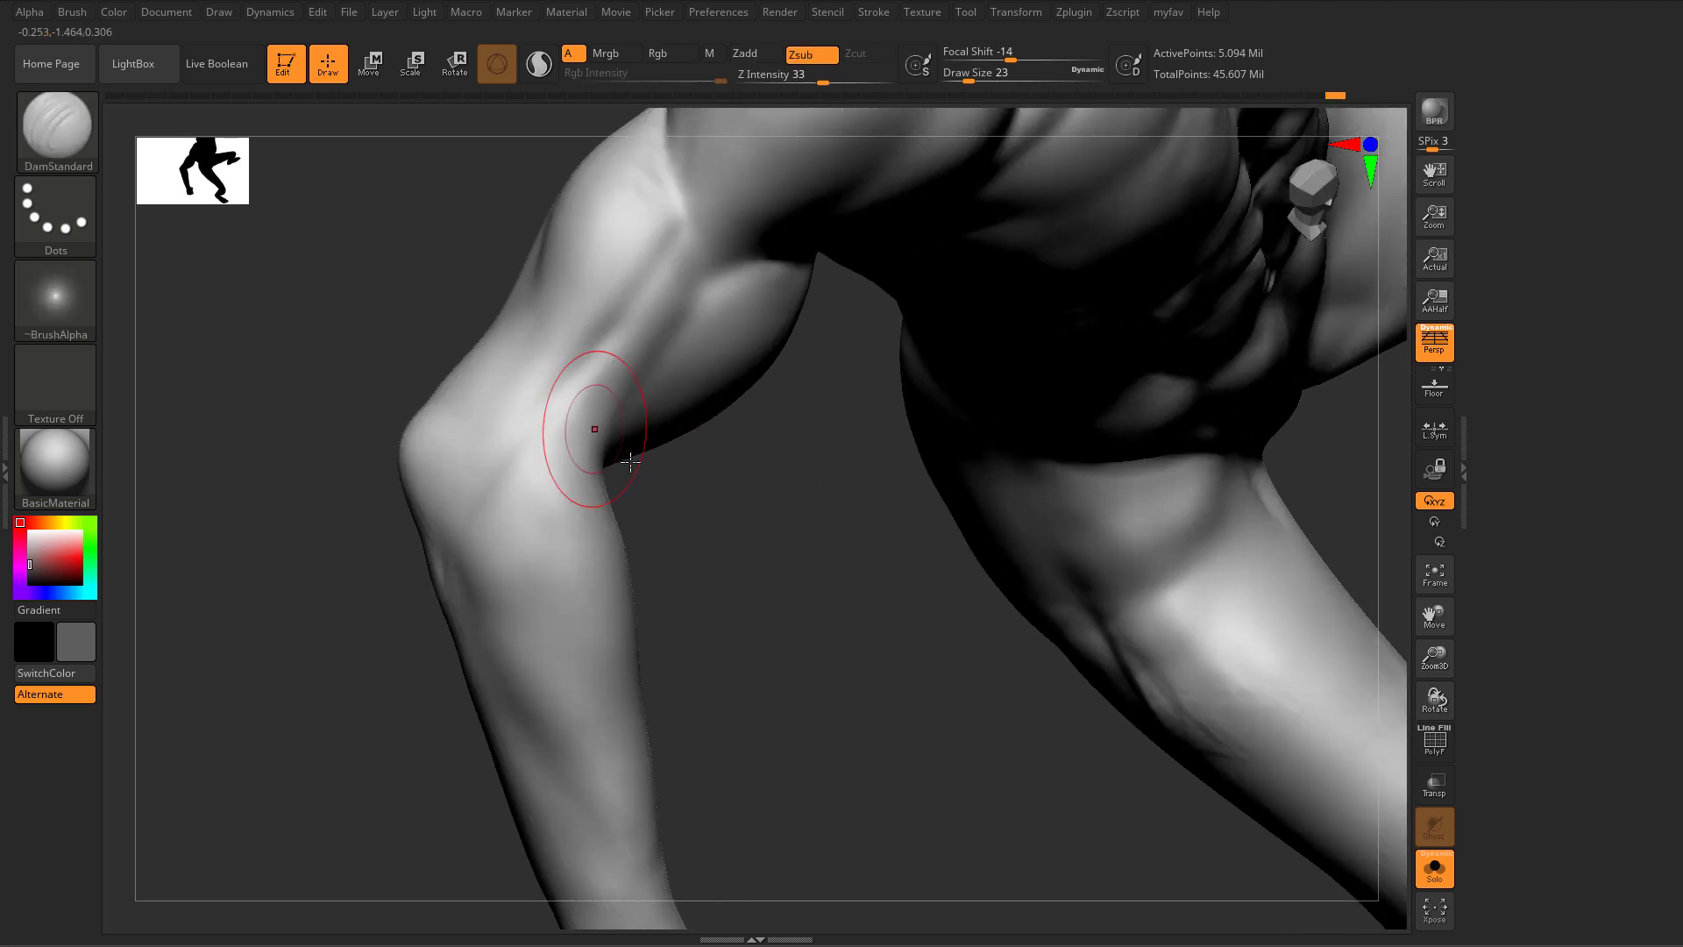
Step: Carve the muscle separations between triceps, biceps and upper outer forearm with DamStandard at draw size 11
right_click_drag(609, 309, 613, 367, "ctrl")
key("s")
left_click_drag(640, 294, 632, 293)
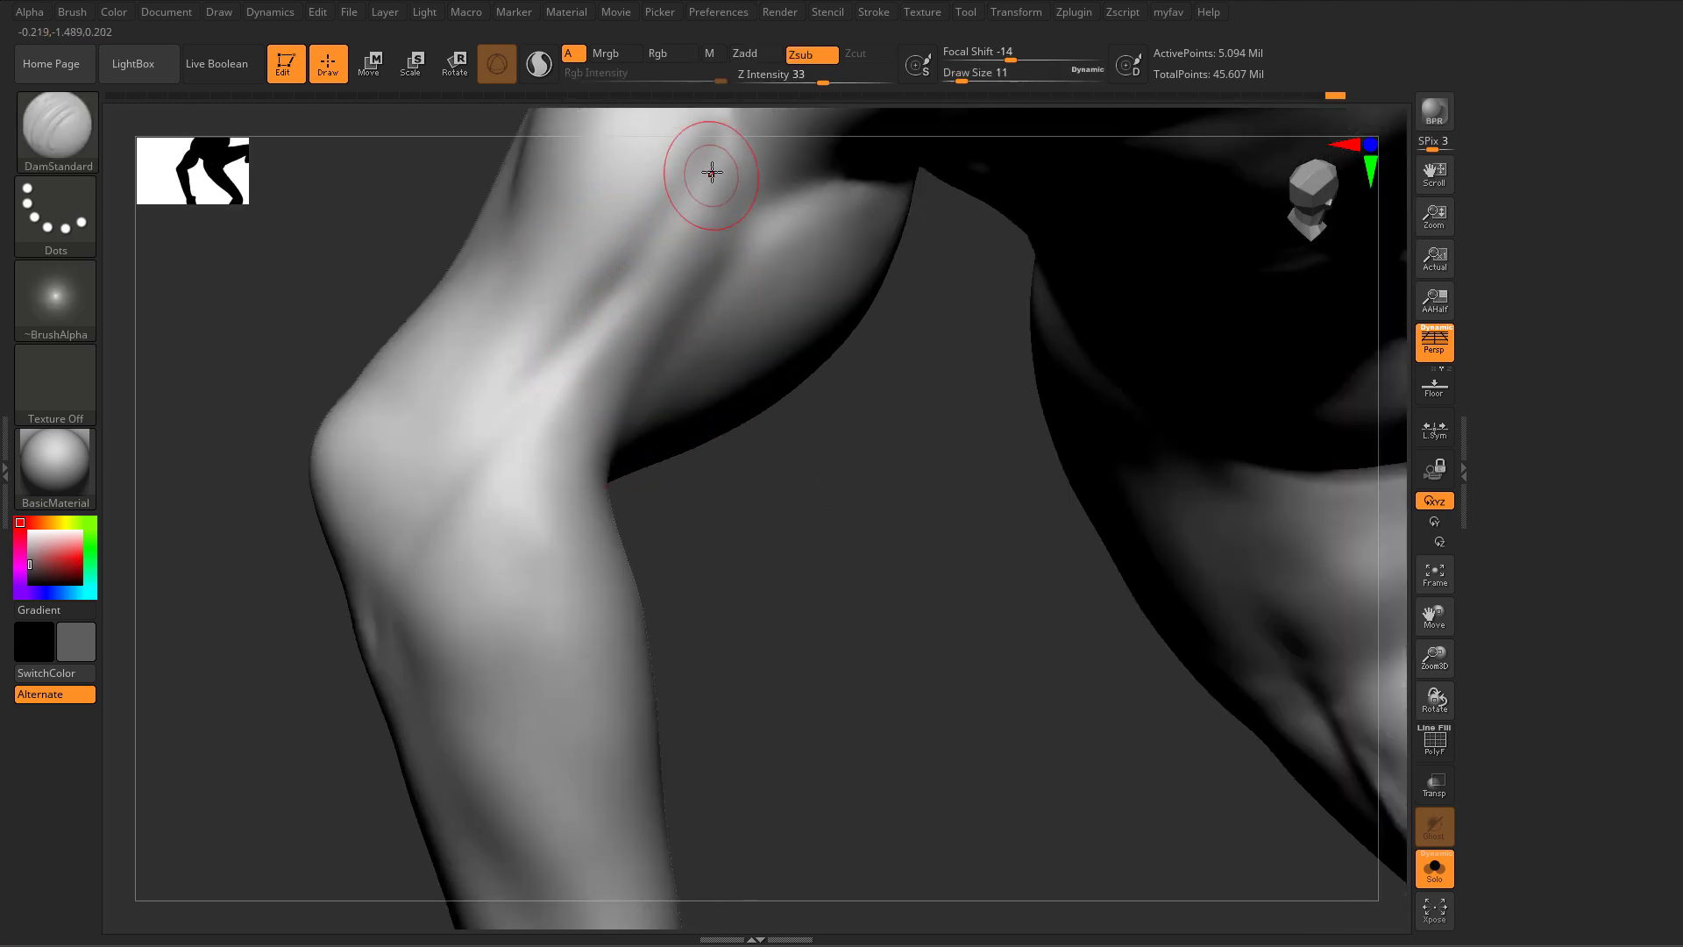
mouse_move(725, 147)
left_mouse_down()
mouse_move(674, 203)
mouse_move(702, 199)
left_mouse_up()
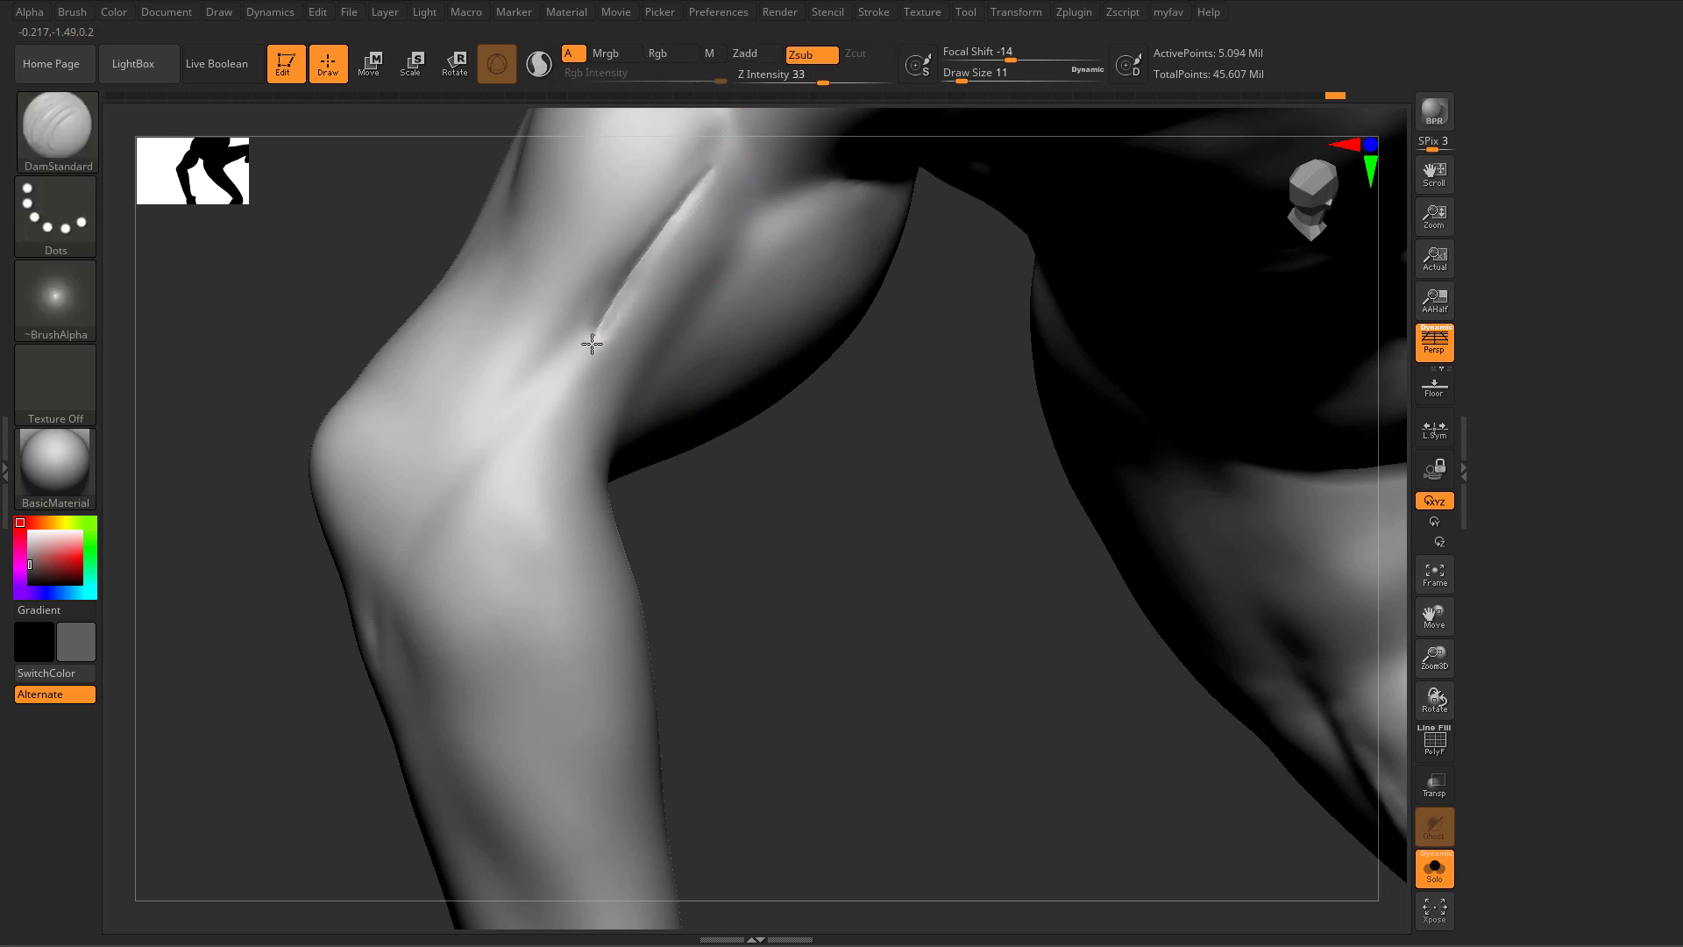
right_click_drag(696, 555, 639, 375)
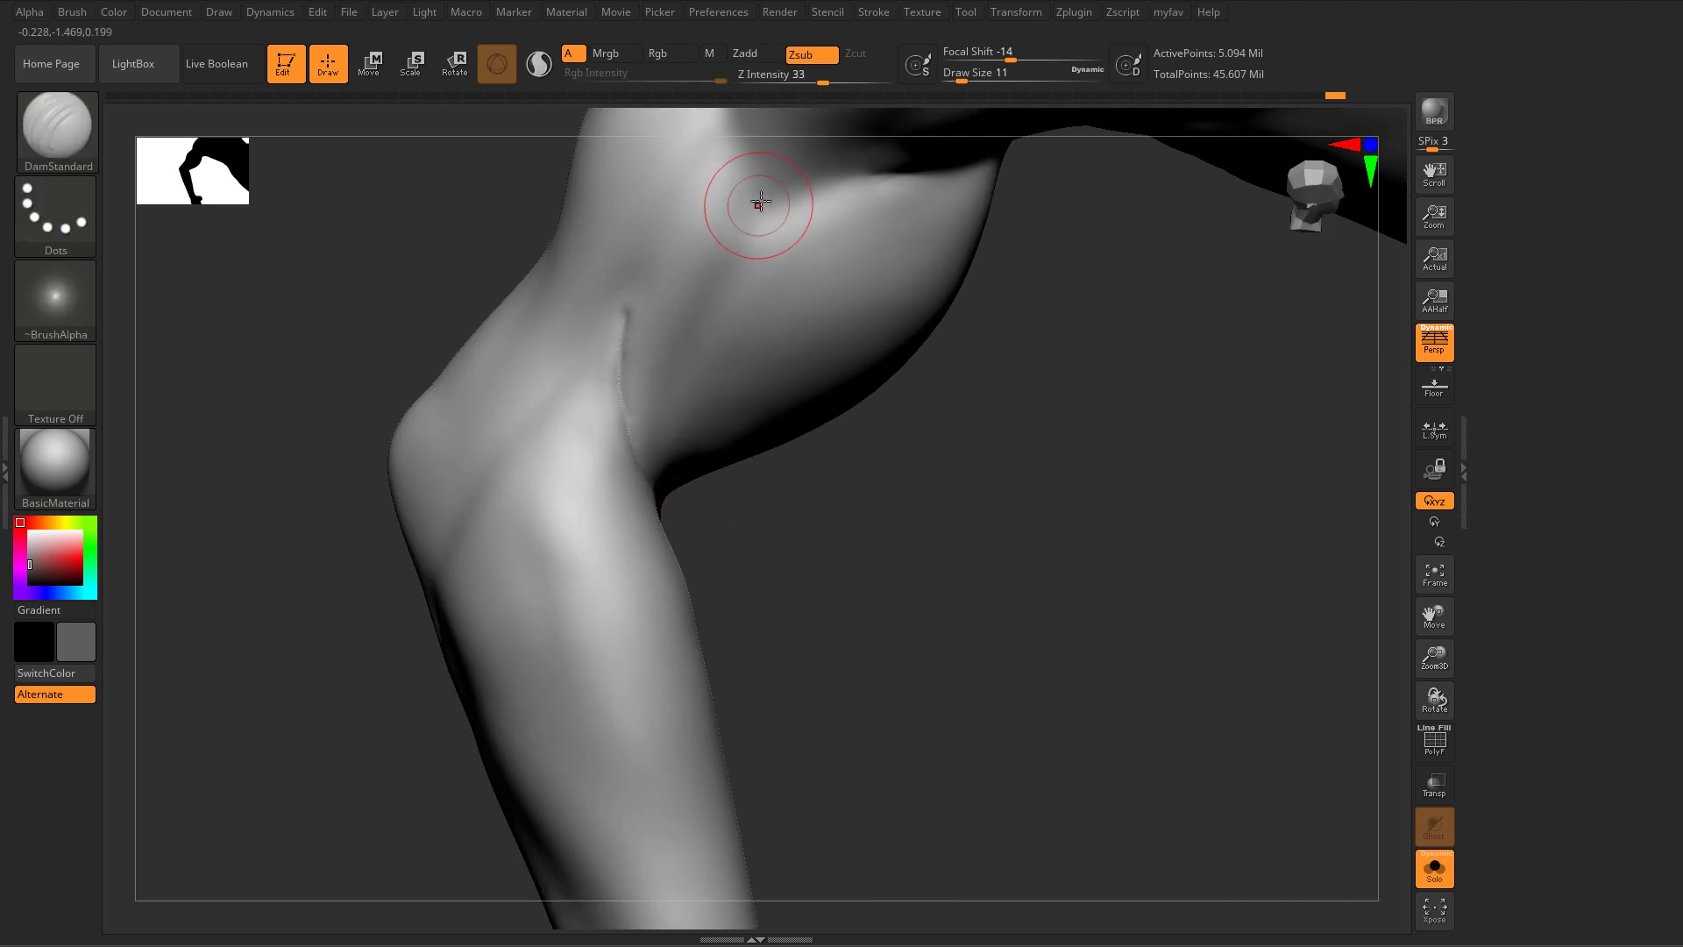
left_click_drag(674, 361, 649, 503)
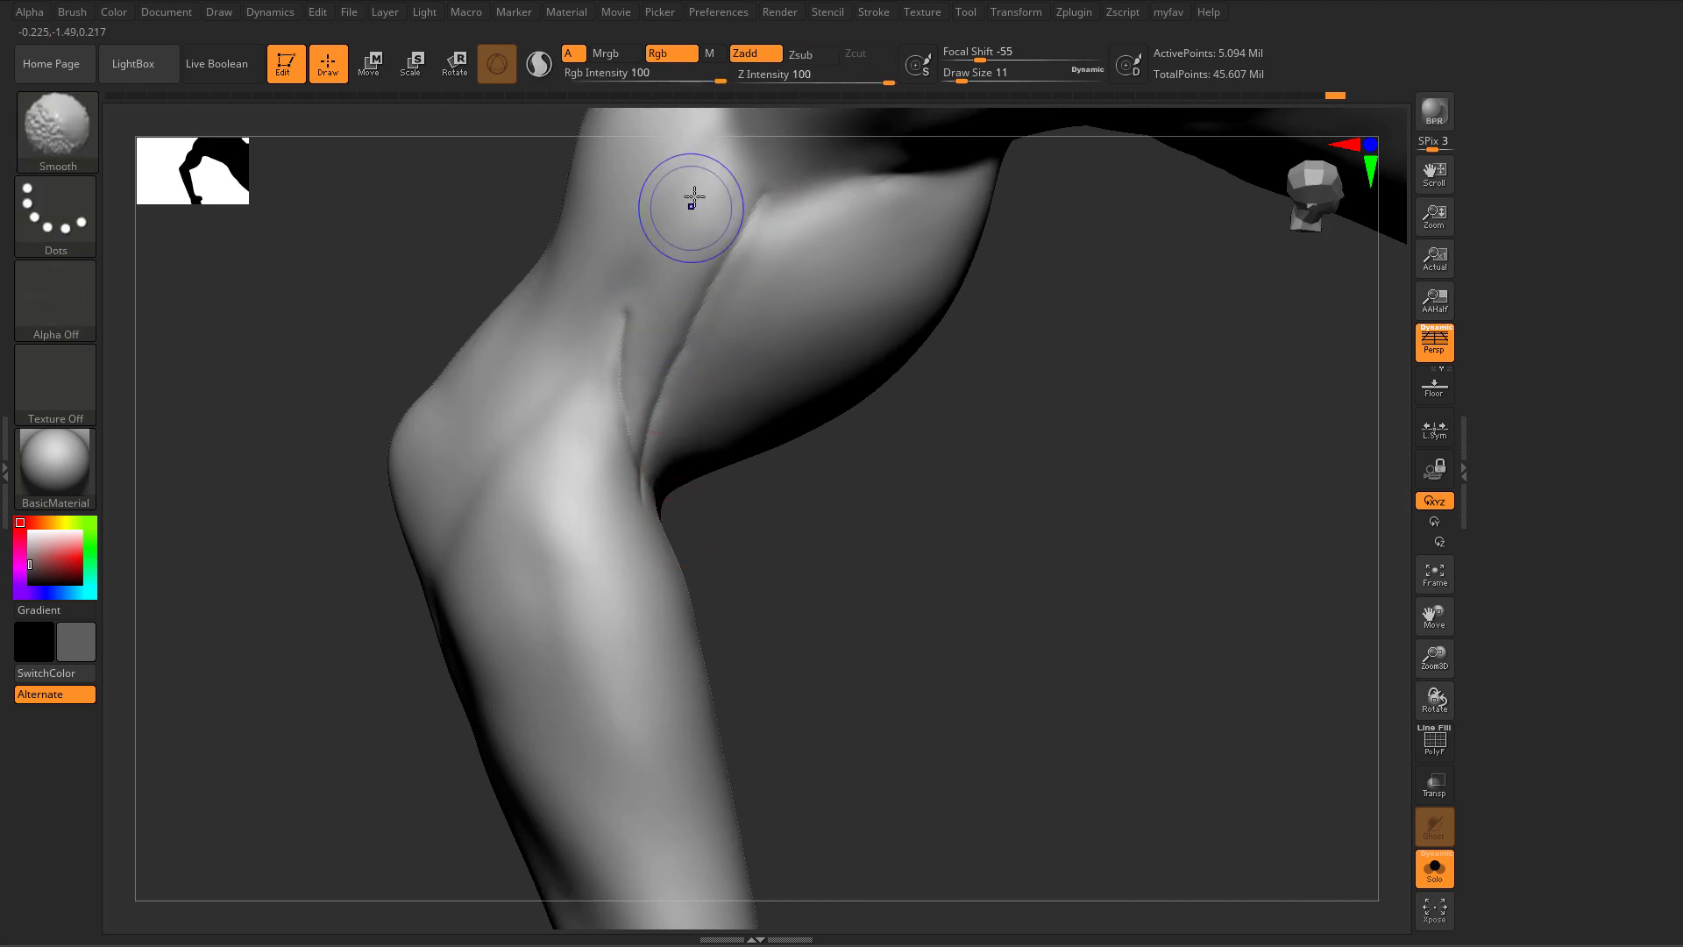
left_click_drag(589, 343, 456, 526)
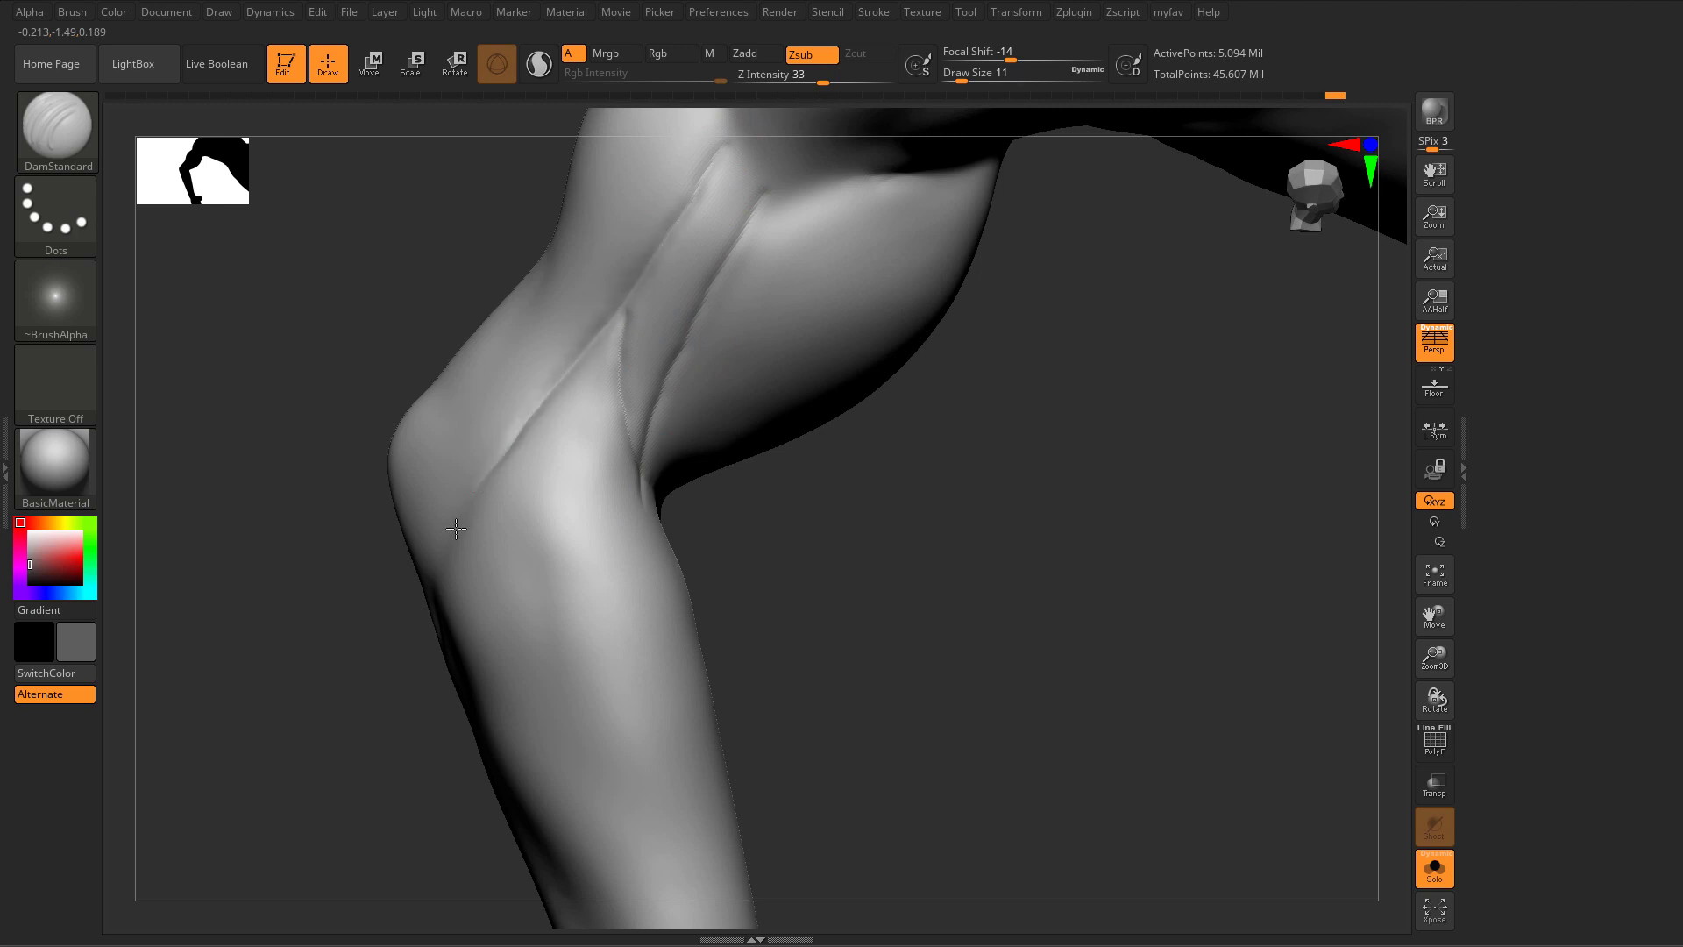
Step: Build up the forearm muscle where it starts beside the elbow crease with ClayBuildup at draw size 11
key("b")
key("c")
key("b")
mouse_move(570, 413)
left_mouse_down()
mouse_move(537, 469)
mouse_move(596, 509)
mouse_move(640, 496)
left_mouse_up()
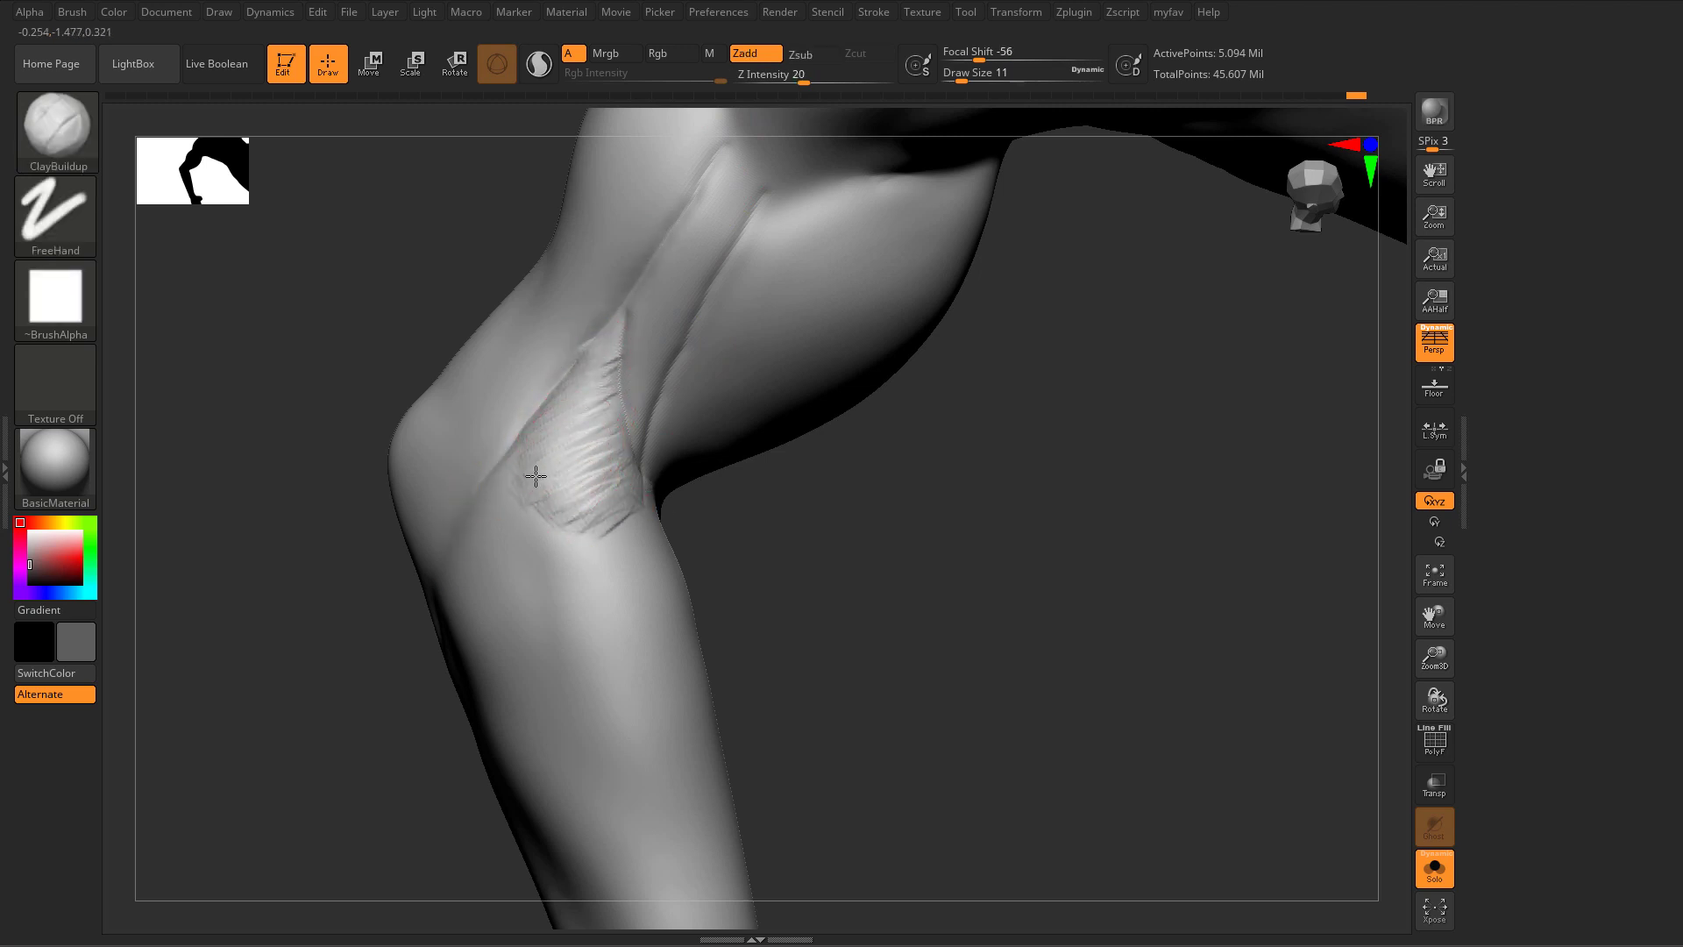
Step: Enlarge ClayBuildup to draw size 29 and blend the outer elbow muscles into the upper forearm, smoothing the strokes
key("s")
mouse_move(526, 487)
left_mouse_down()
mouse_move(501, 519)
mouse_move(567, 505)
mouse_move(613, 525)
left_mouse_up()
key("f")
mouse_move(297, 544)
left_mouse_down()
mouse_move(506, 577)
mouse_move(376, 635)
mouse_move(412, 754)
left_mouse_up()
mouse_move(593, 601)
left_mouse_down("shift")
mouse_move(527, 582)
mouse_move(655, 356)
left_mouse_up("shift")
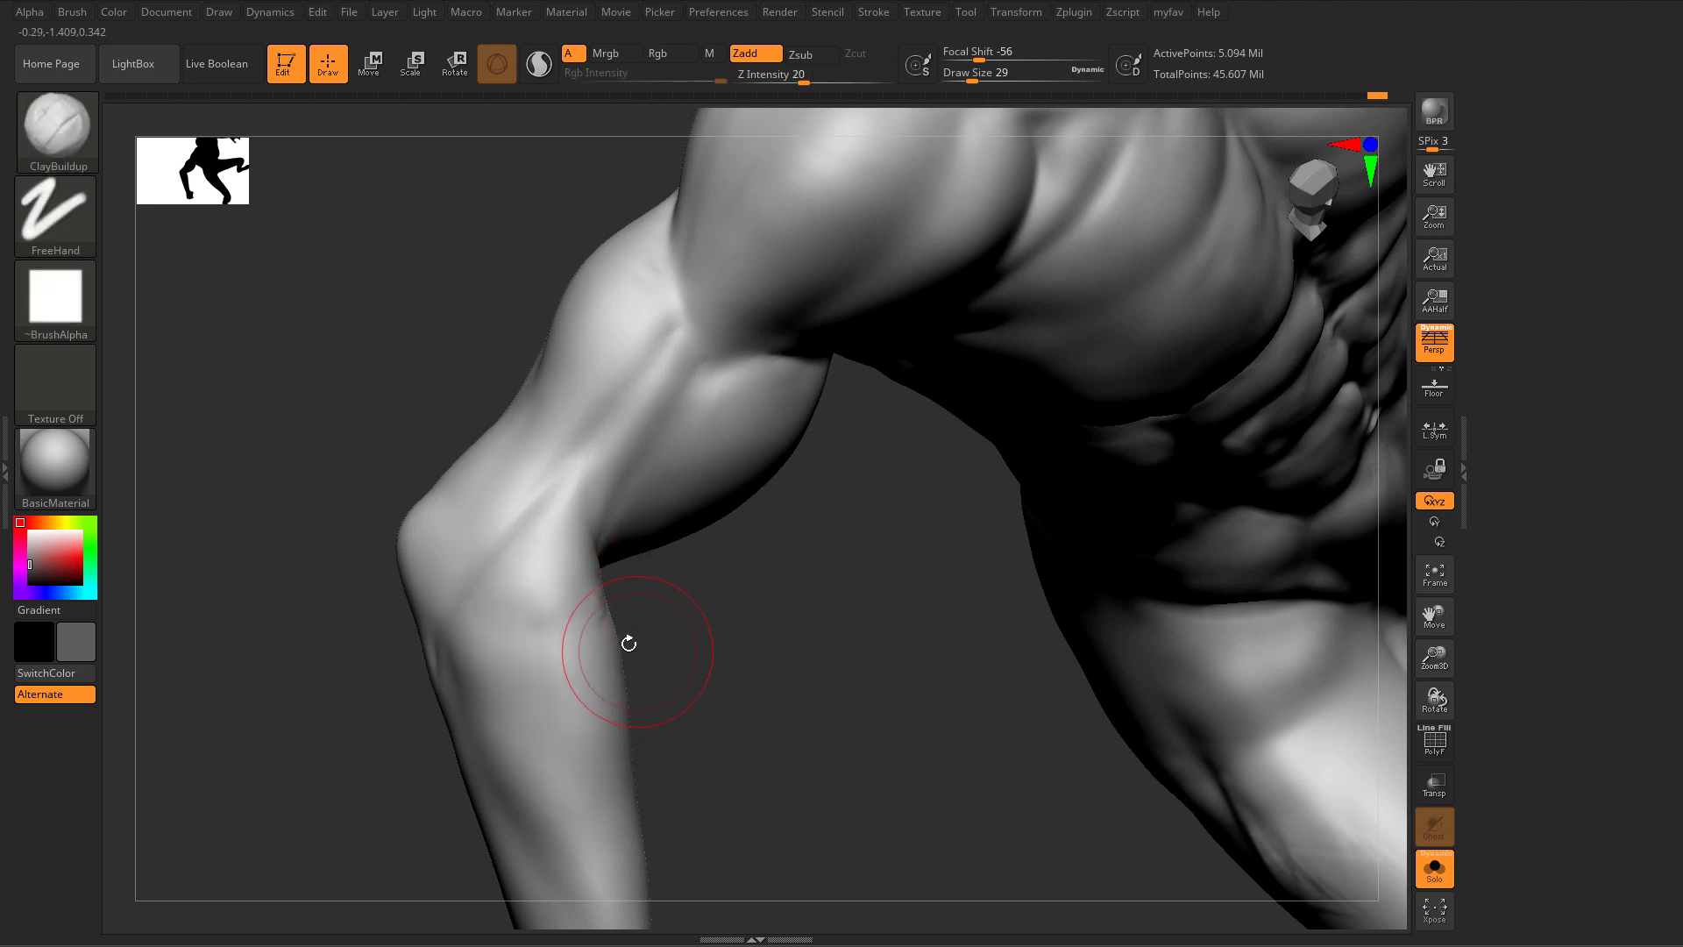
Step: Smooth the outer surface of the upper right forearm below the elbow
key("shift")
mouse_move(614, 645)
left_mouse_down()
mouse_move(687, 555)
mouse_move(553, 550)
left_mouse_up()
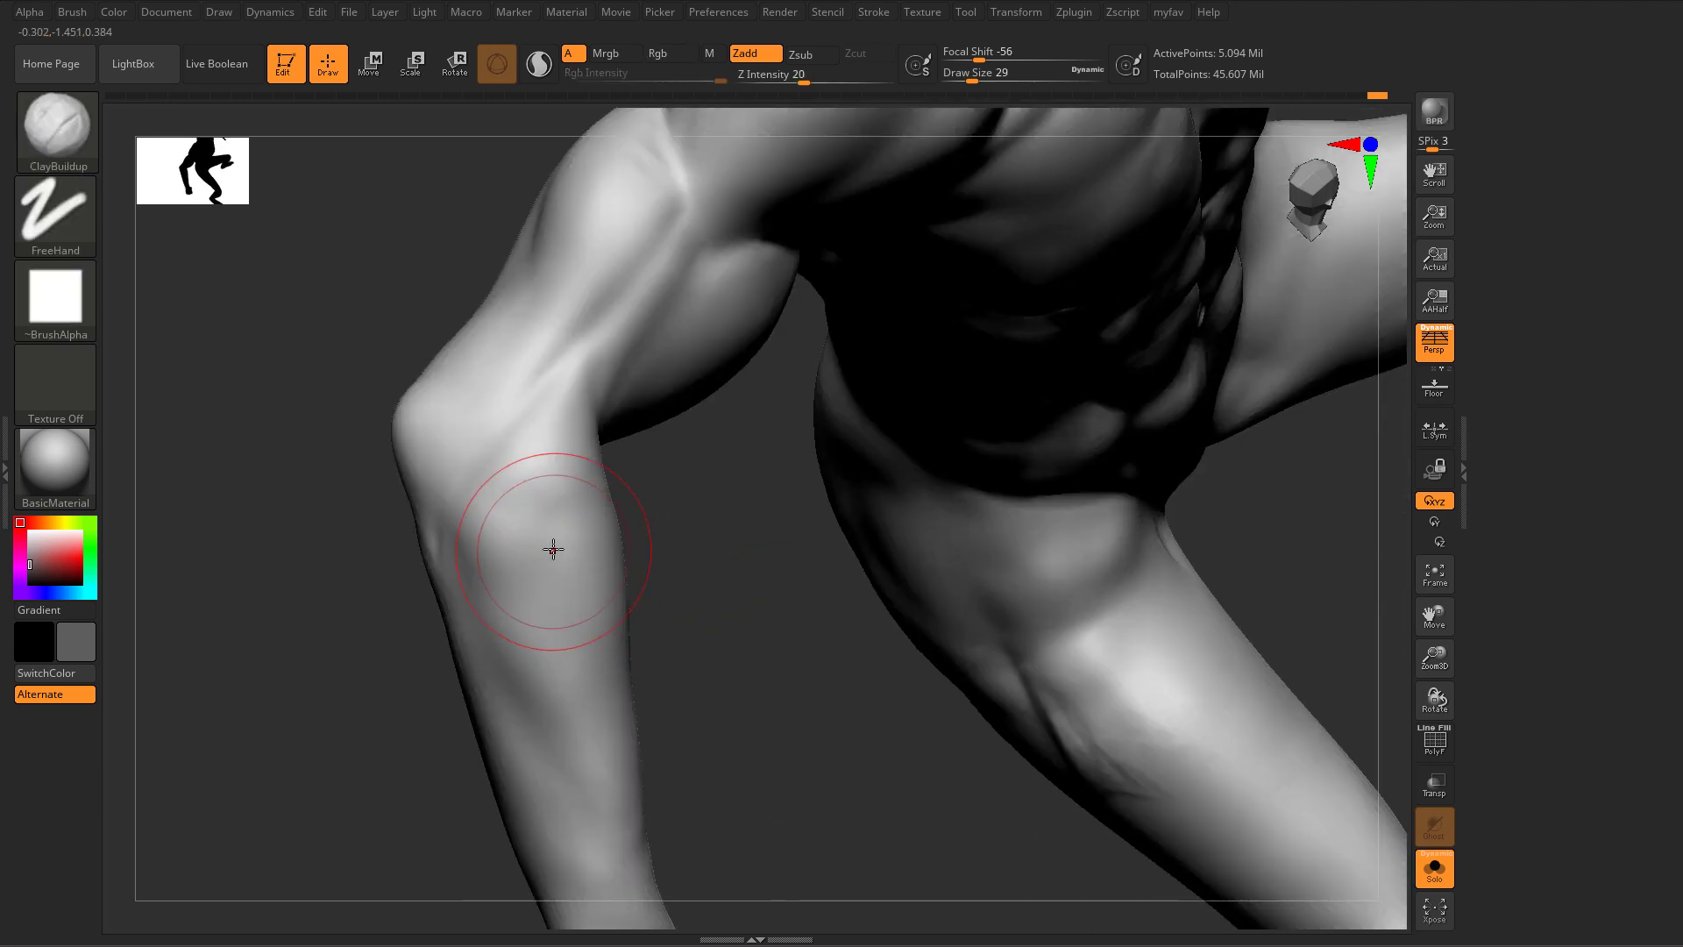
left_click_drag(697, 489, 496, 538)
key("shift")
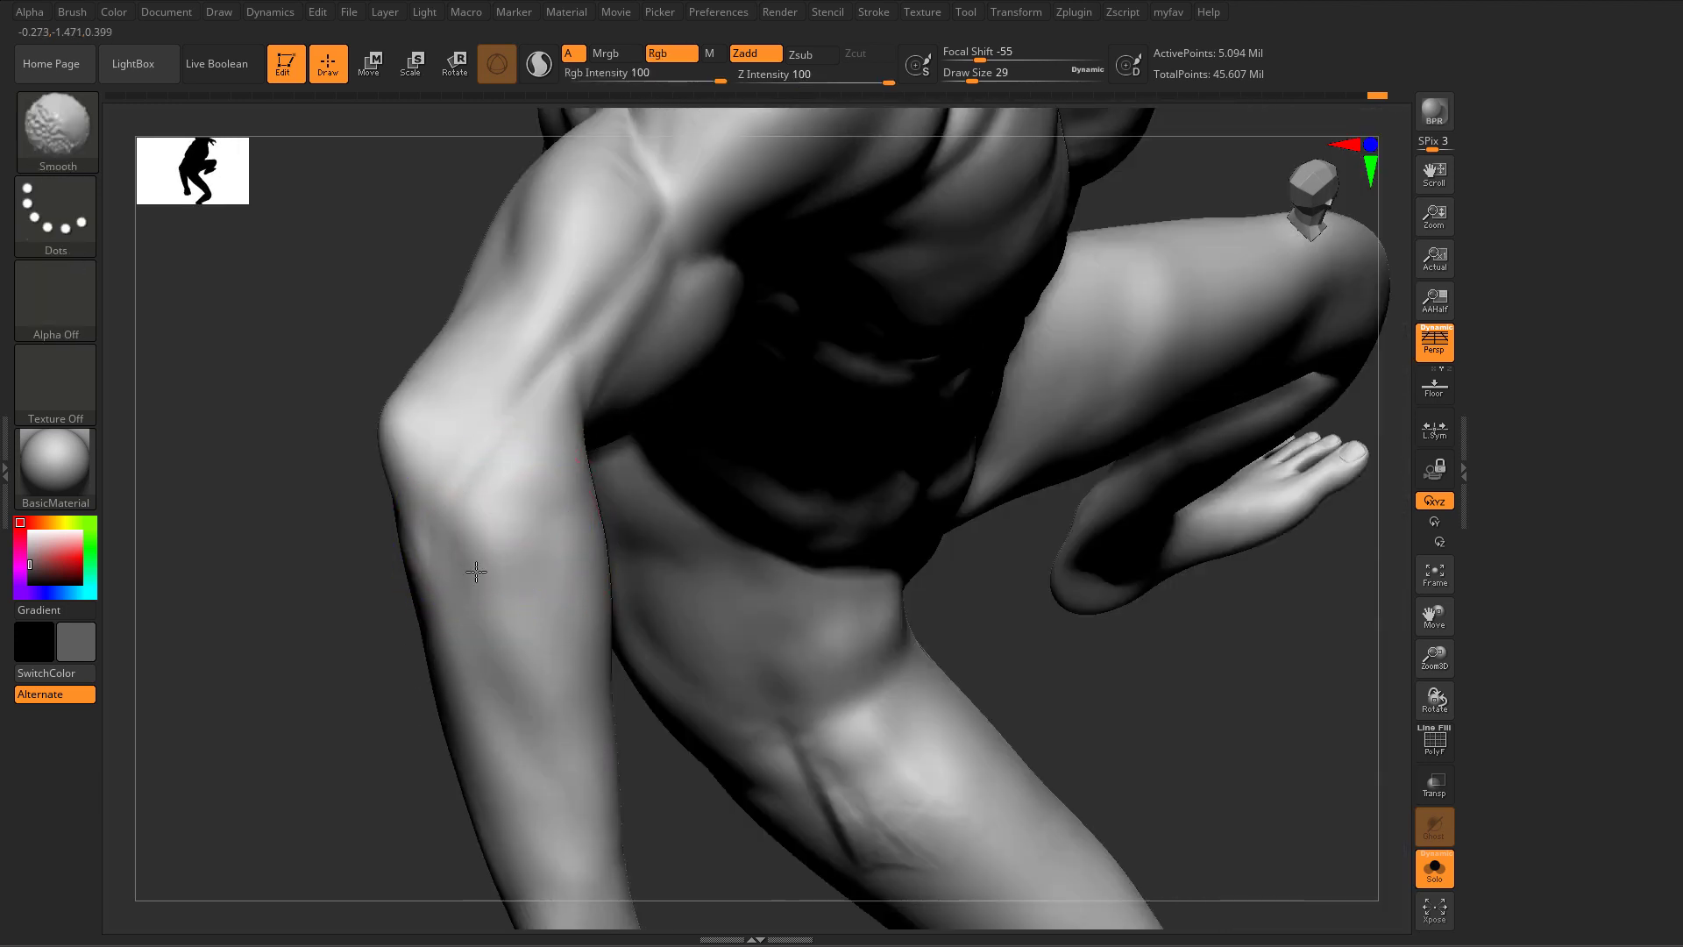
Step: Build up the inner forearm muscle mass from the elbow to mid-forearm with ClayBuildup at draw size 29
mouse_move(351, 692)
left_mouse_down("alt")
mouse_move(300, 631)
mouse_move(455, 657)
mouse_move(747, 511)
mouse_move(759, 543)
mouse_move(766, 401)
mouse_move(465, 312)
left_mouse_up("alt")
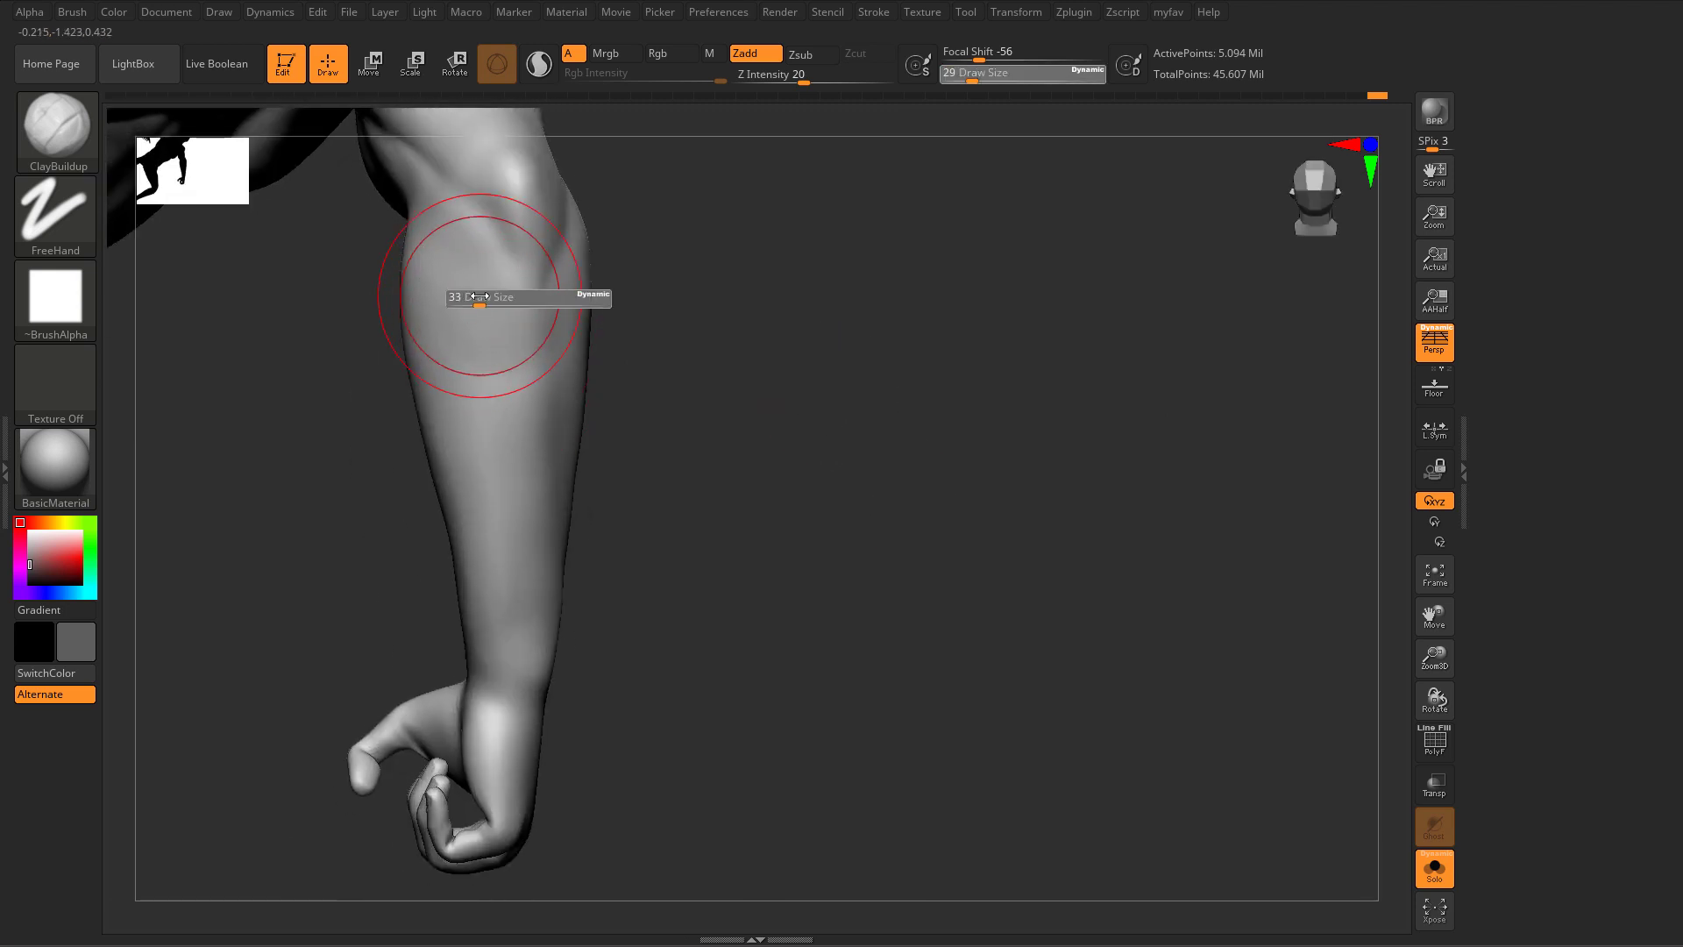
key("s")
mouse_move(439, 228)
left_mouse_down()
mouse_move(425, 325)
mouse_move(492, 310)
mouse_move(493, 510)
left_mouse_up()
key("s")
left_click_drag(495, 304, 500, 286)
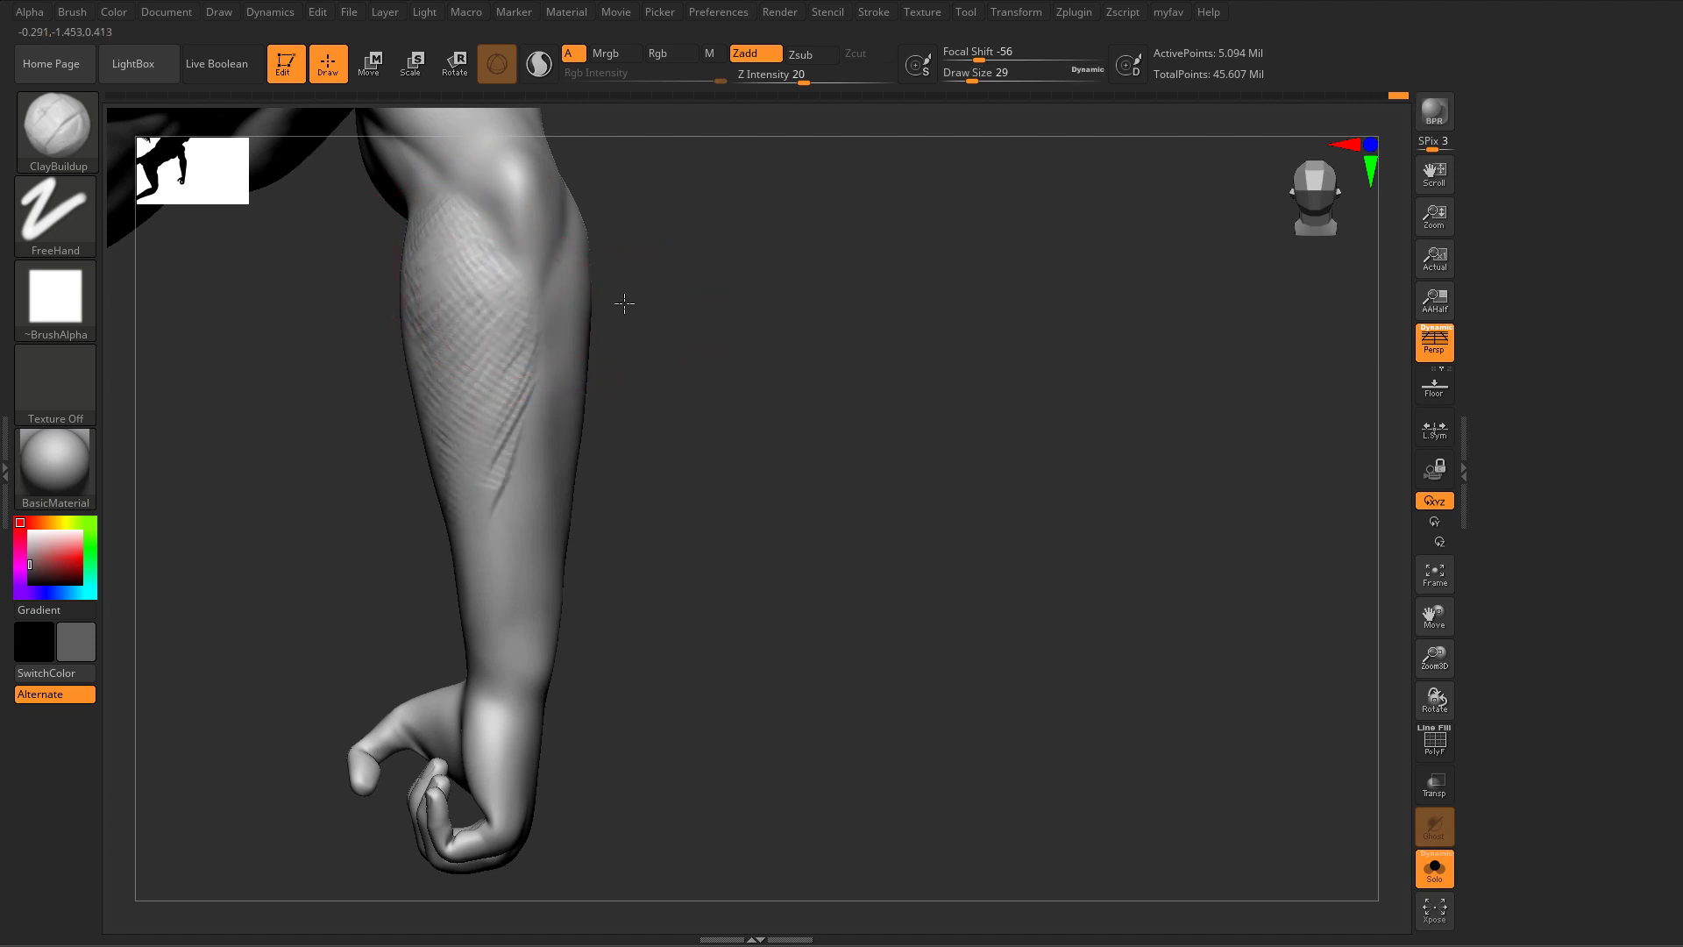
Step: Mask the ulna line from a wide V below the elbow tip down to the wrist with MaskPen at draw size 8
left_click_drag(624, 303, 526, 227)
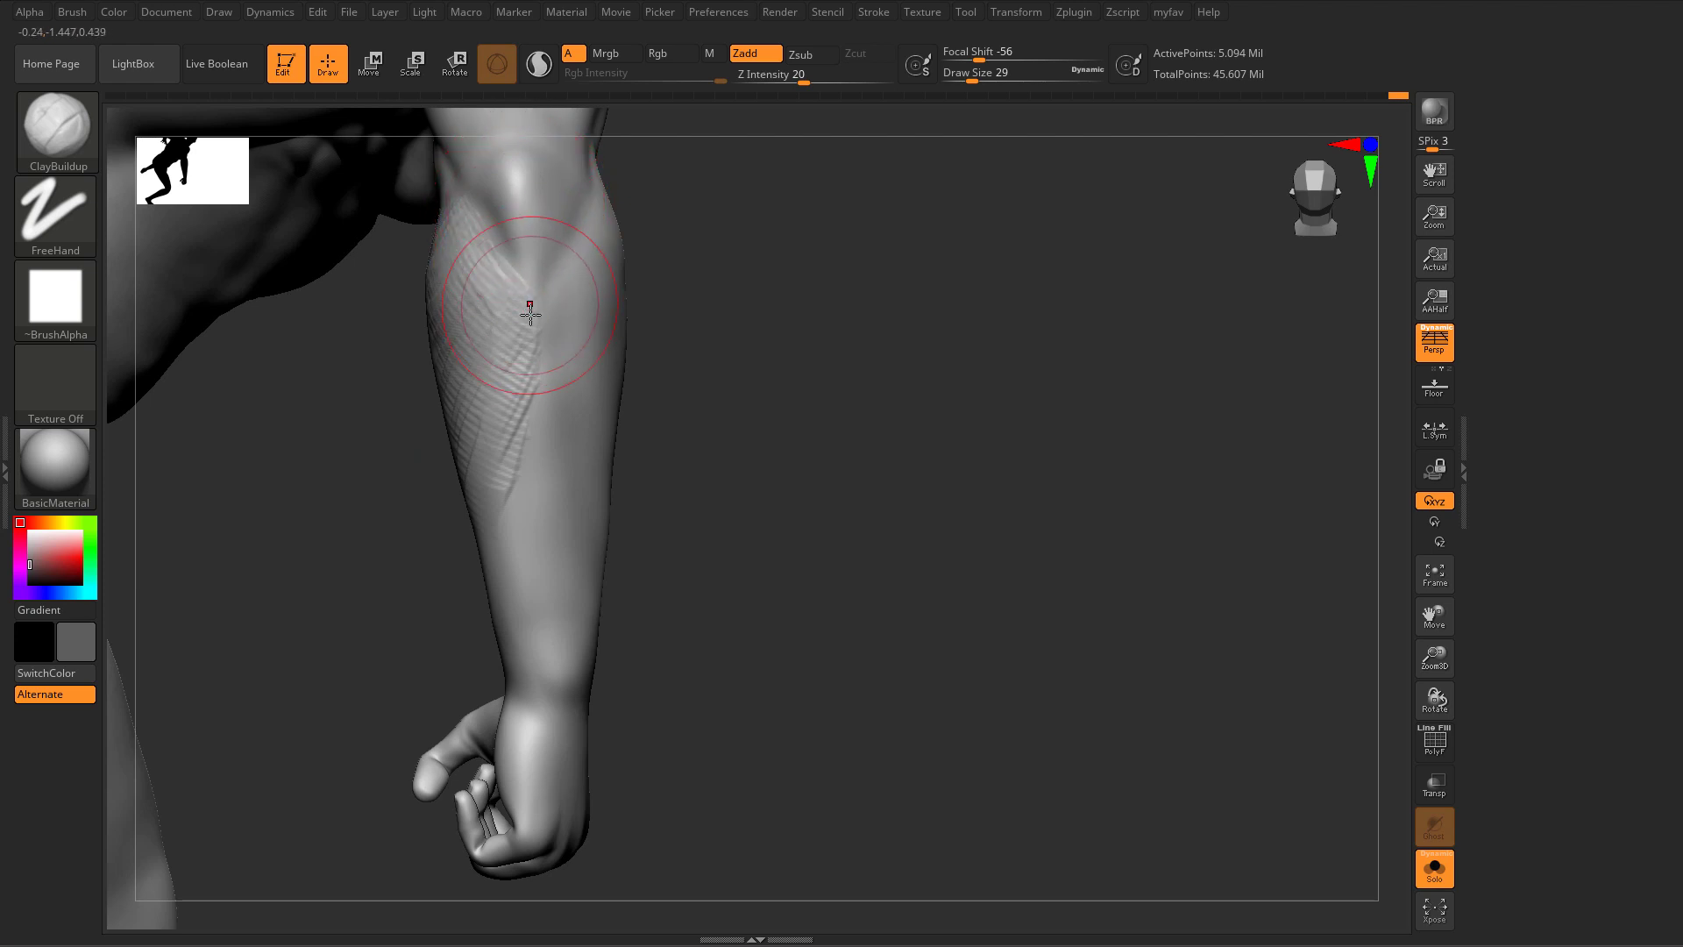
key("ctrl")
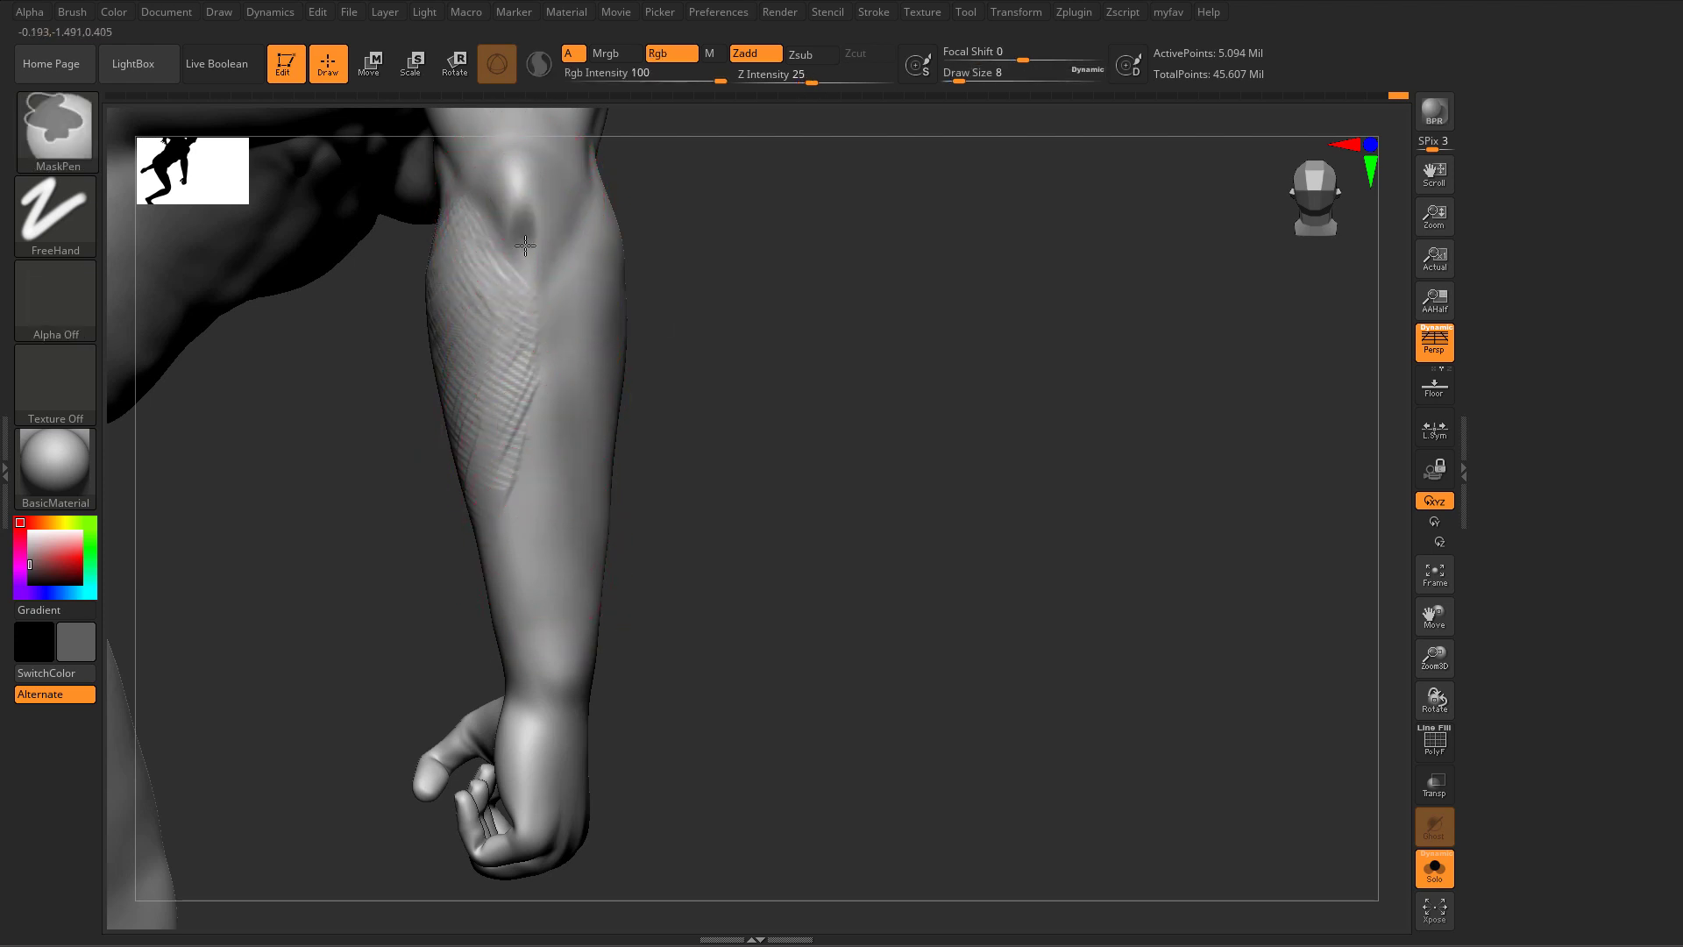
left_click_drag(524, 246, 558, 682, "ctrl")
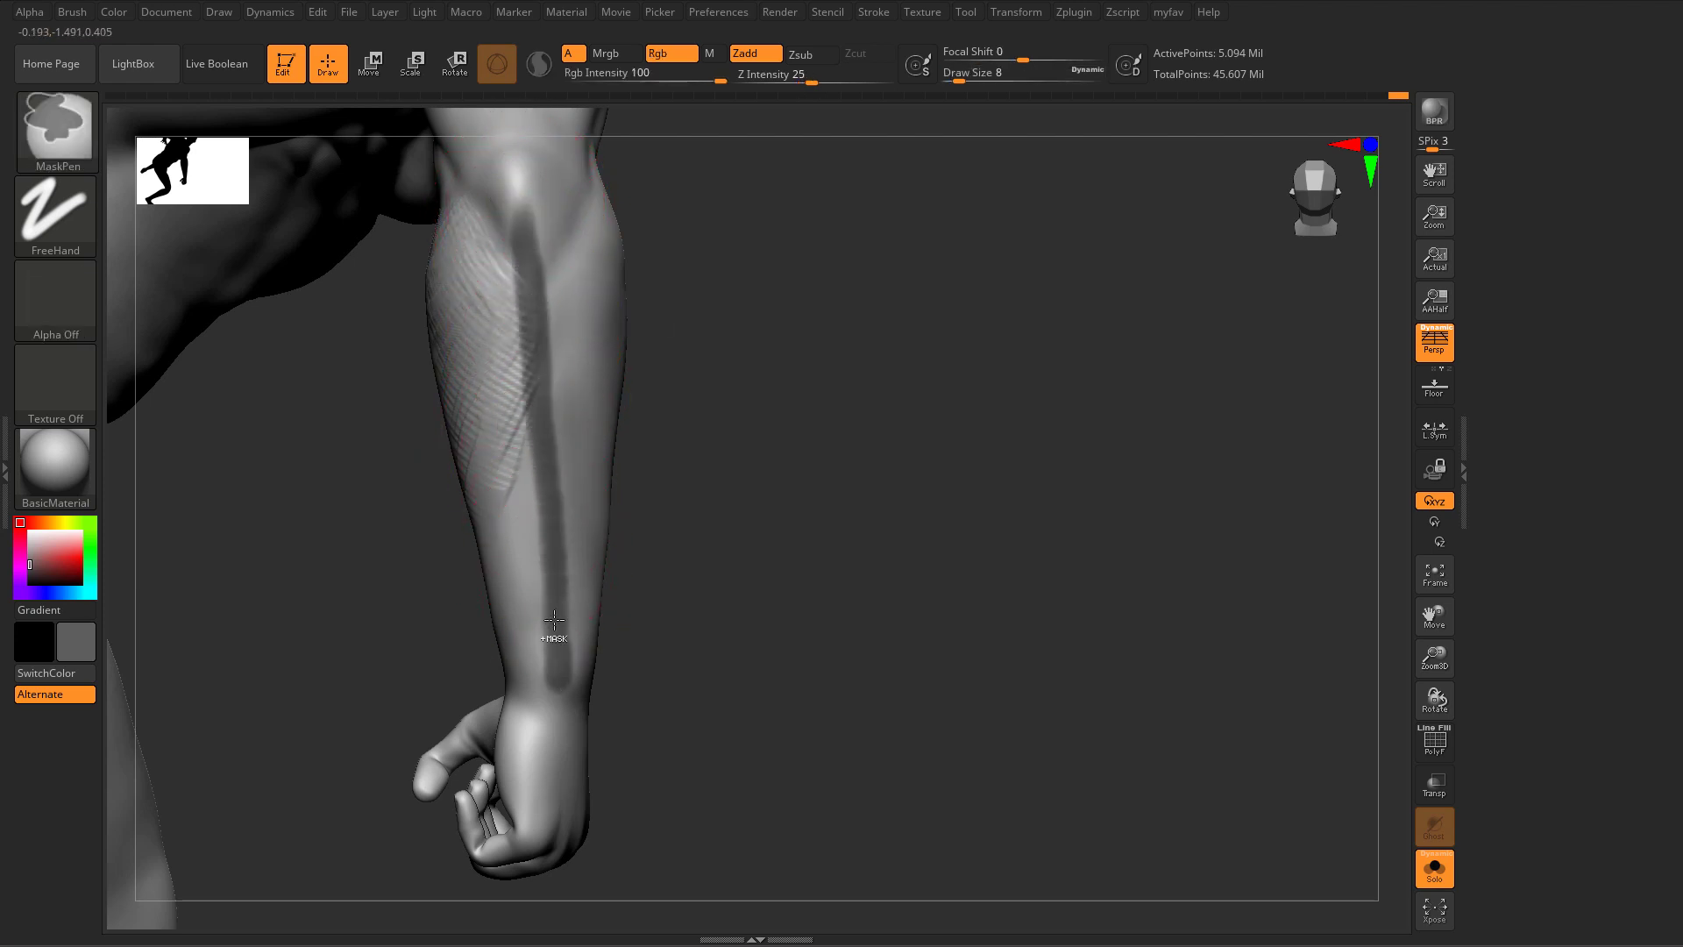
left_click_drag(527, 219, 574, 234, "ctrl")
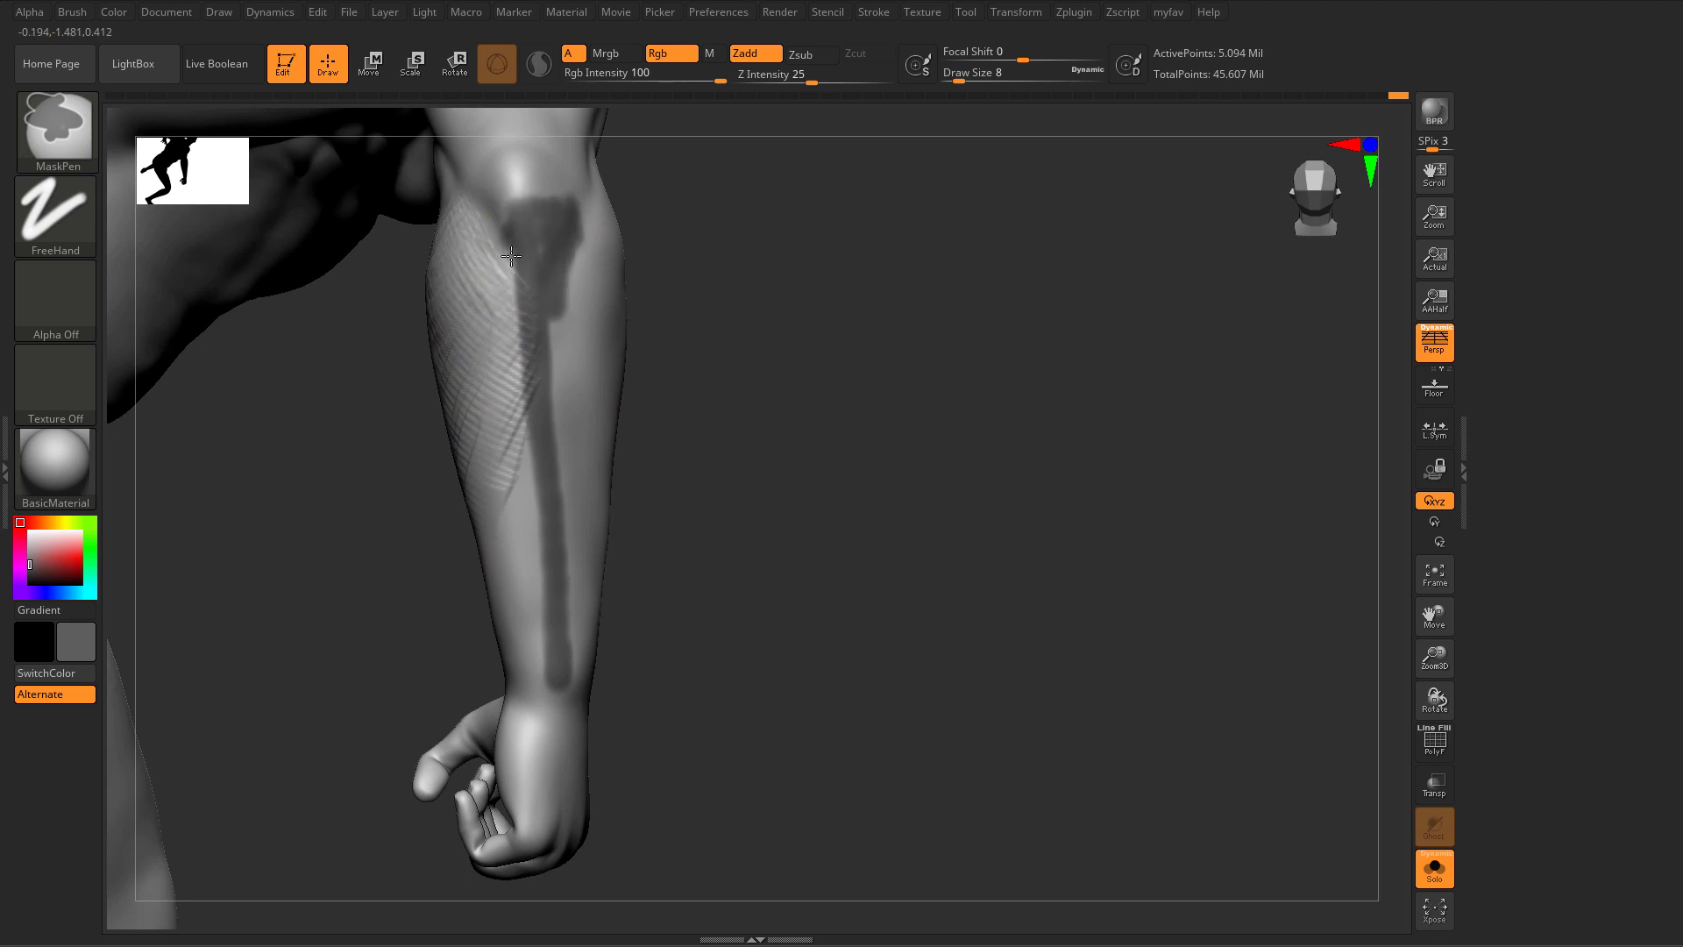
left_click_drag(552, 510, 567, 662, "ctrl")
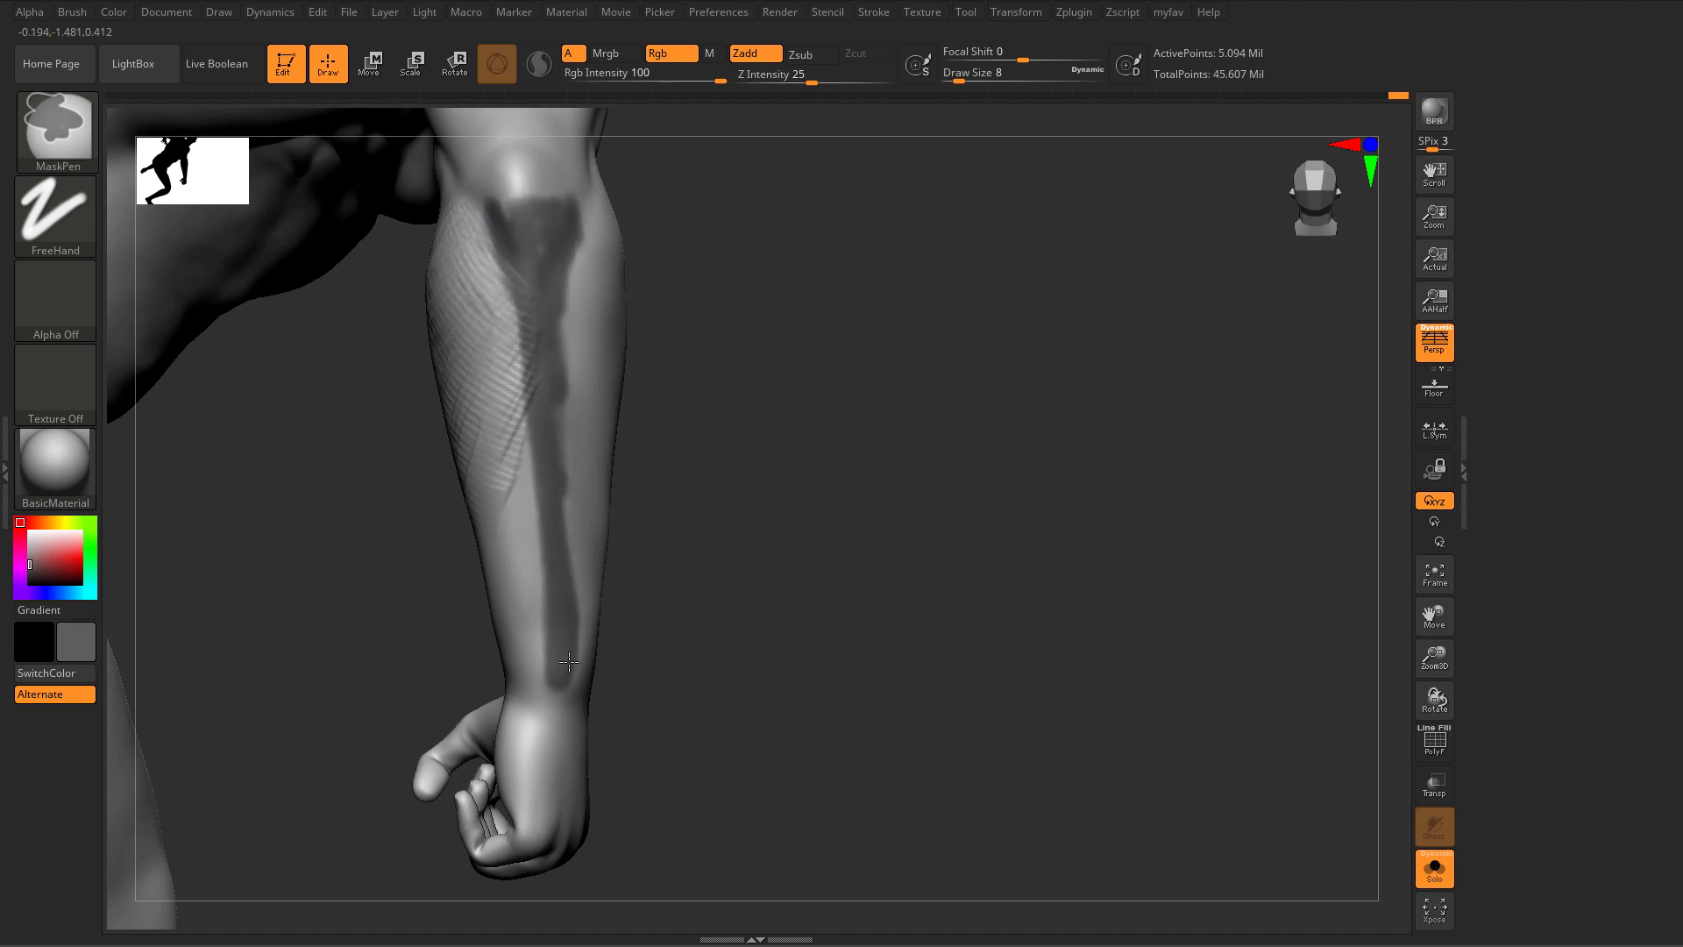
mouse_move(732, 559)
left_mouse_down()
mouse_move(785, 496)
mouse_move(641, 395)
left_mouse_up()
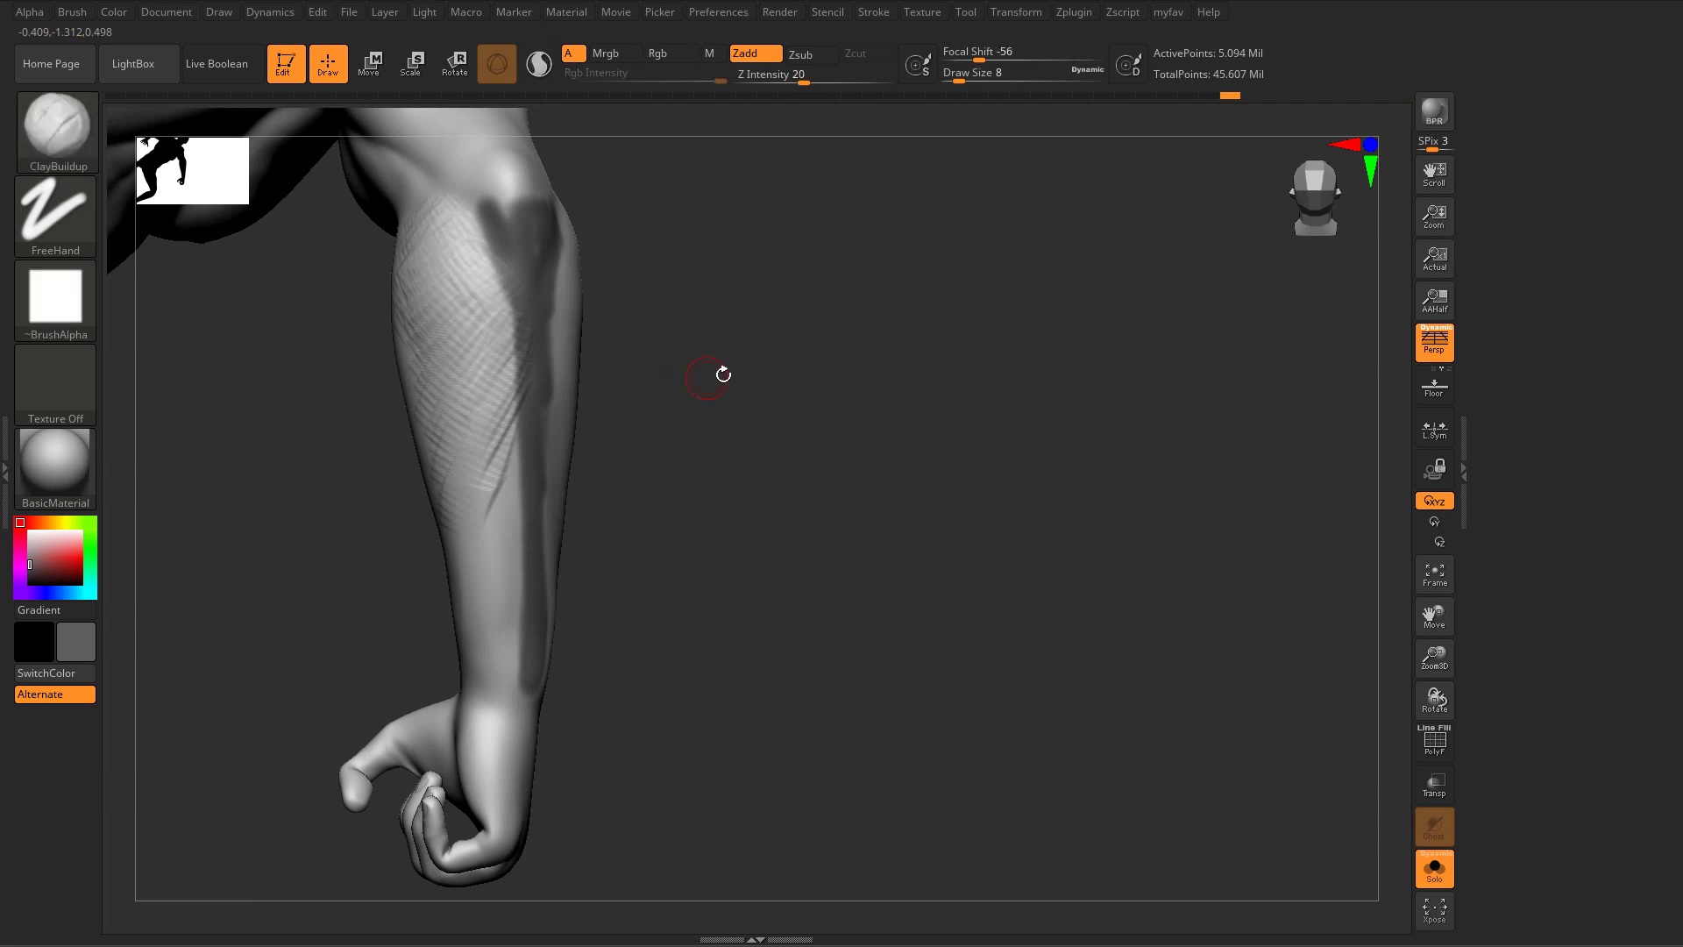
Step: Clear the ulna mask from the right forearm
left_click_drag(352, 466, 413, 448)
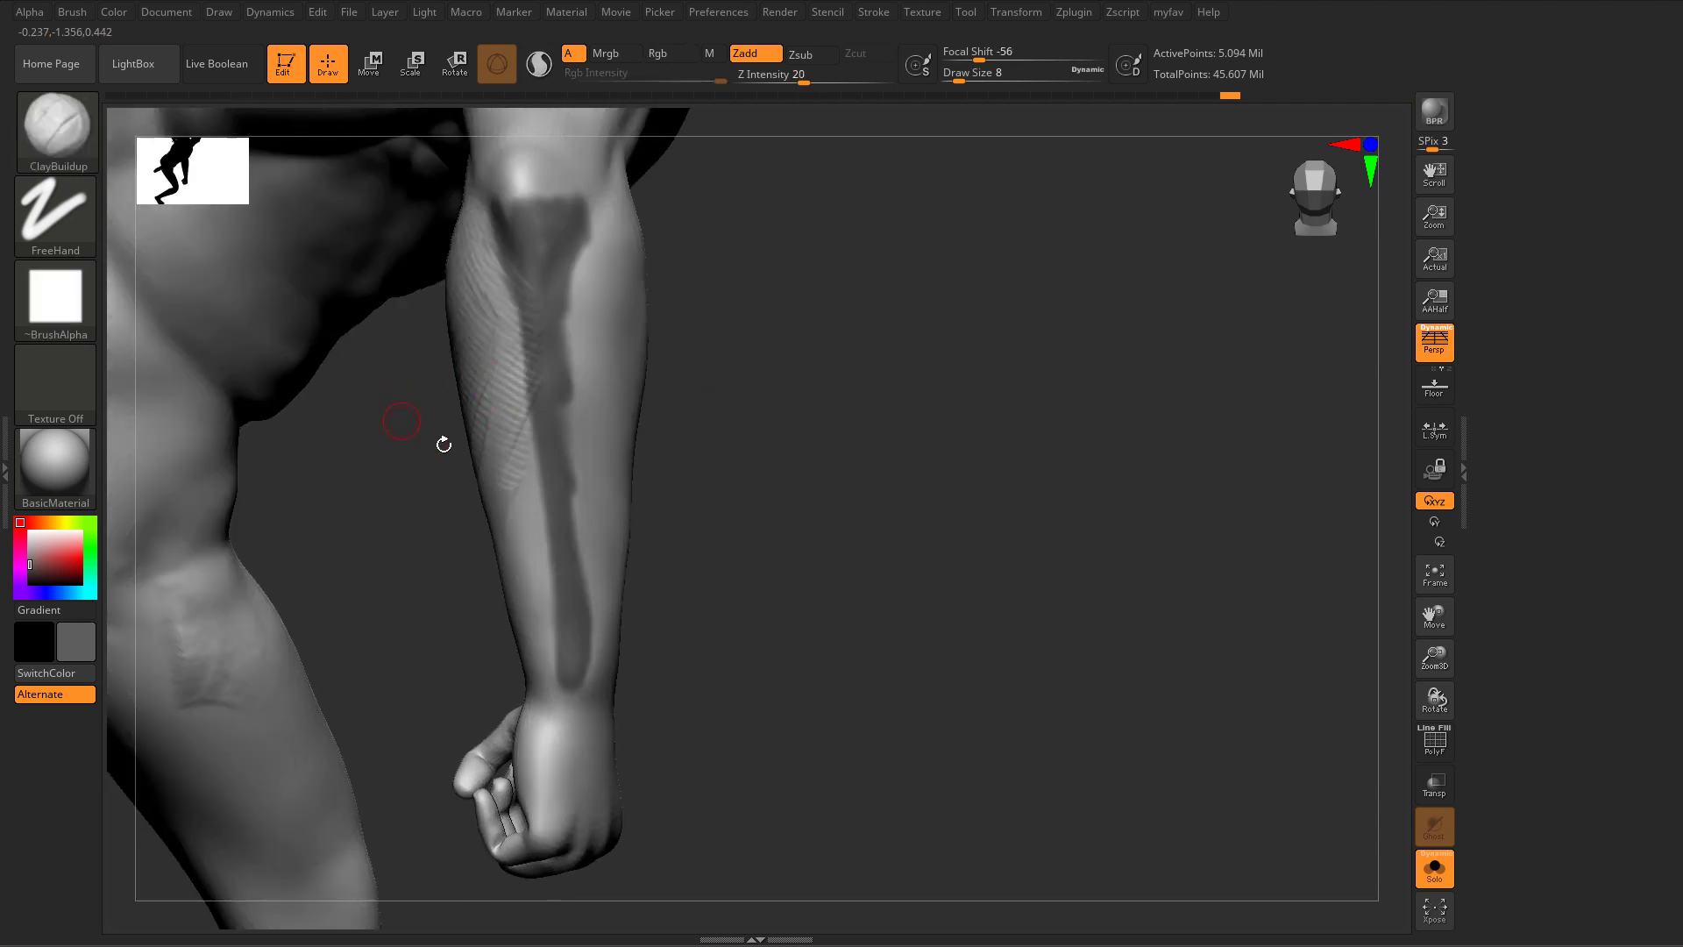
left_click(744, 371, "ctrl")
mouse_move(758, 369)
left_mouse_down("ctrl")
mouse_move(717, 365)
mouse_move(837, 382)
left_mouse_up("ctrl")
Step: Build up the inner right forearm from below the elbow to mid-forearm with ClayBuildup, enlarging the draw size from 27 to 41
key("s")
mouse_move(469, 252)
left_mouse_down()
mouse_move(471, 236)
mouse_move(455, 277)
mouse_move(477, 455)
mouse_move(450, 580)
left_mouse_up()
mouse_move(596, 491)
left_mouse_down()
mouse_move(642, 357)
mouse_move(622, 287)
mouse_move(598, 273)
left_mouse_up()
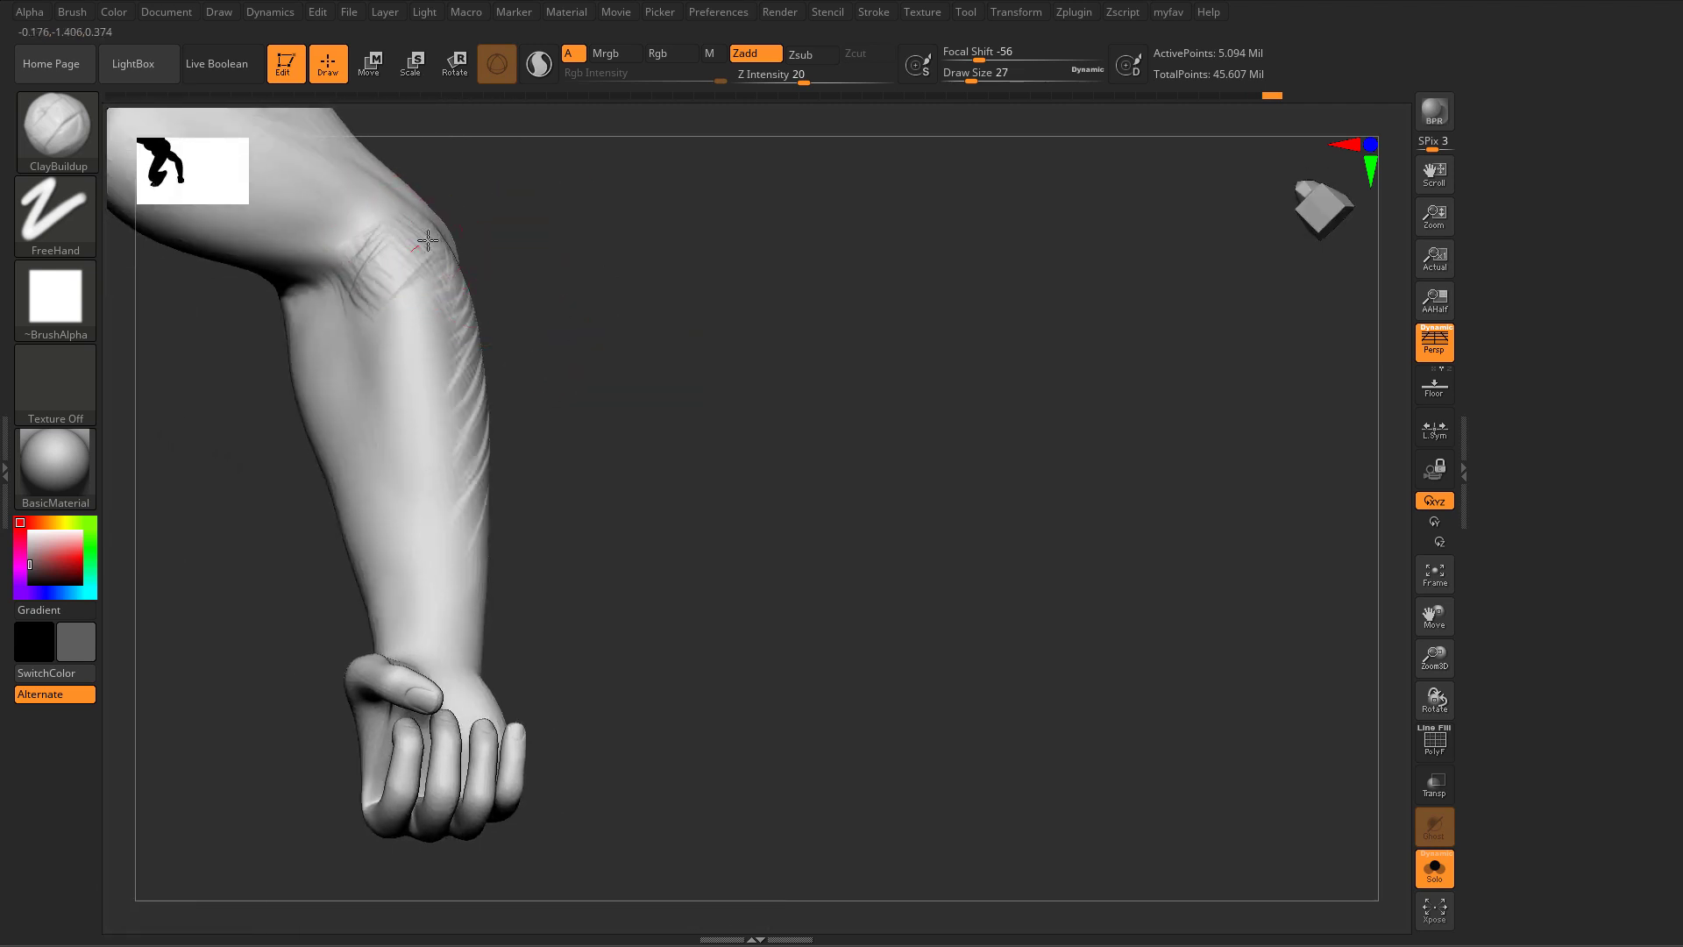
left_click_drag(427, 240, 395, 330)
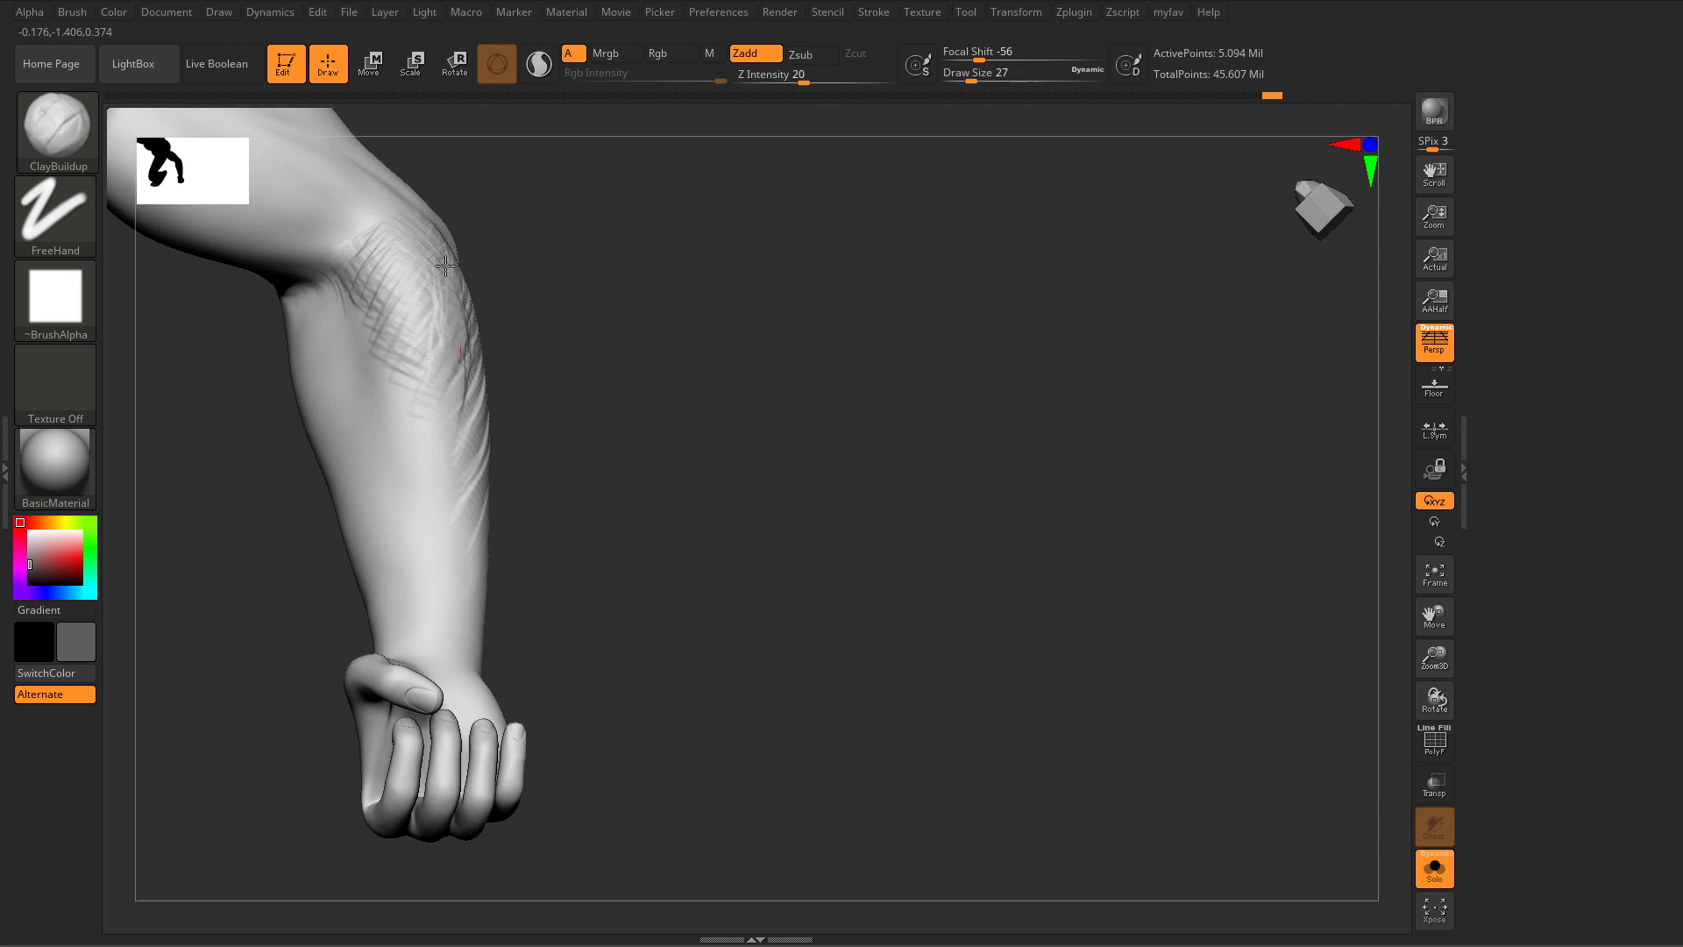
key("s")
mouse_move(477, 378)
left_mouse_down()
mouse_move(481, 414)
mouse_move(449, 401)
mouse_move(382, 273)
mouse_move(378, 403)
left_mouse_up()
mouse_move(364, 299)
left_mouse_down()
mouse_move(409, 489)
mouse_move(470, 592)
left_mouse_up()
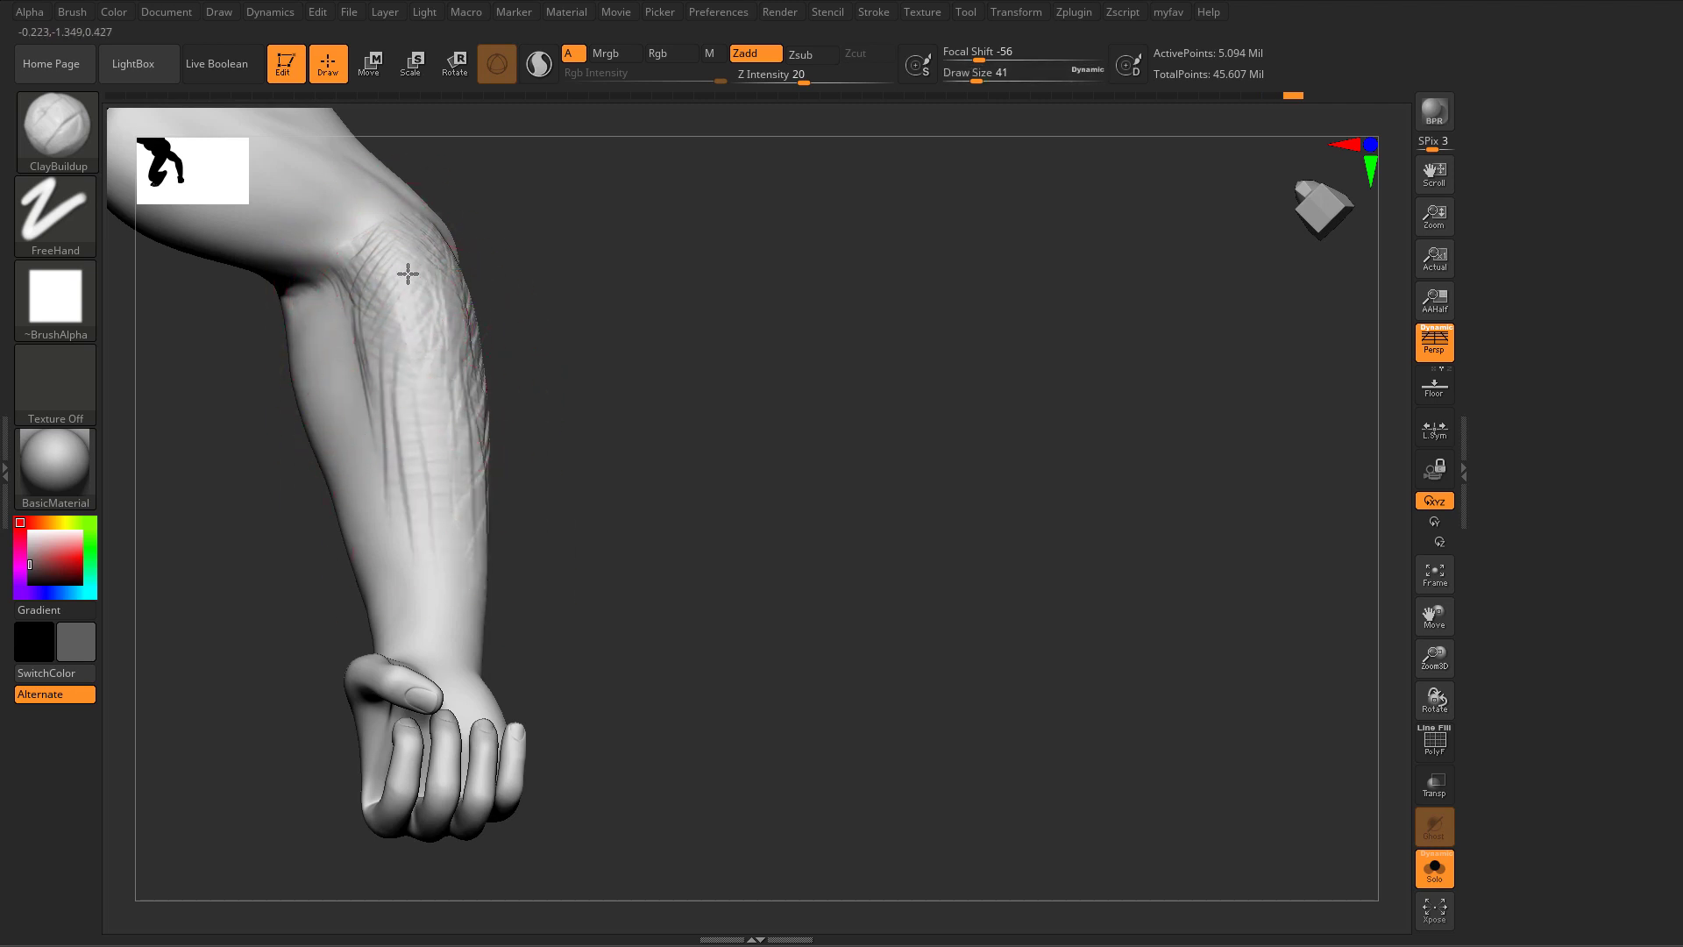
Step: Reduce the draw size to 27 and layer ClayBuildup strokes over the upper inner forearm just below the elbow
left_click_drag(567, 276, 556, 373)
left_click_drag(631, 300, 645, 465, "alt")
key("s")
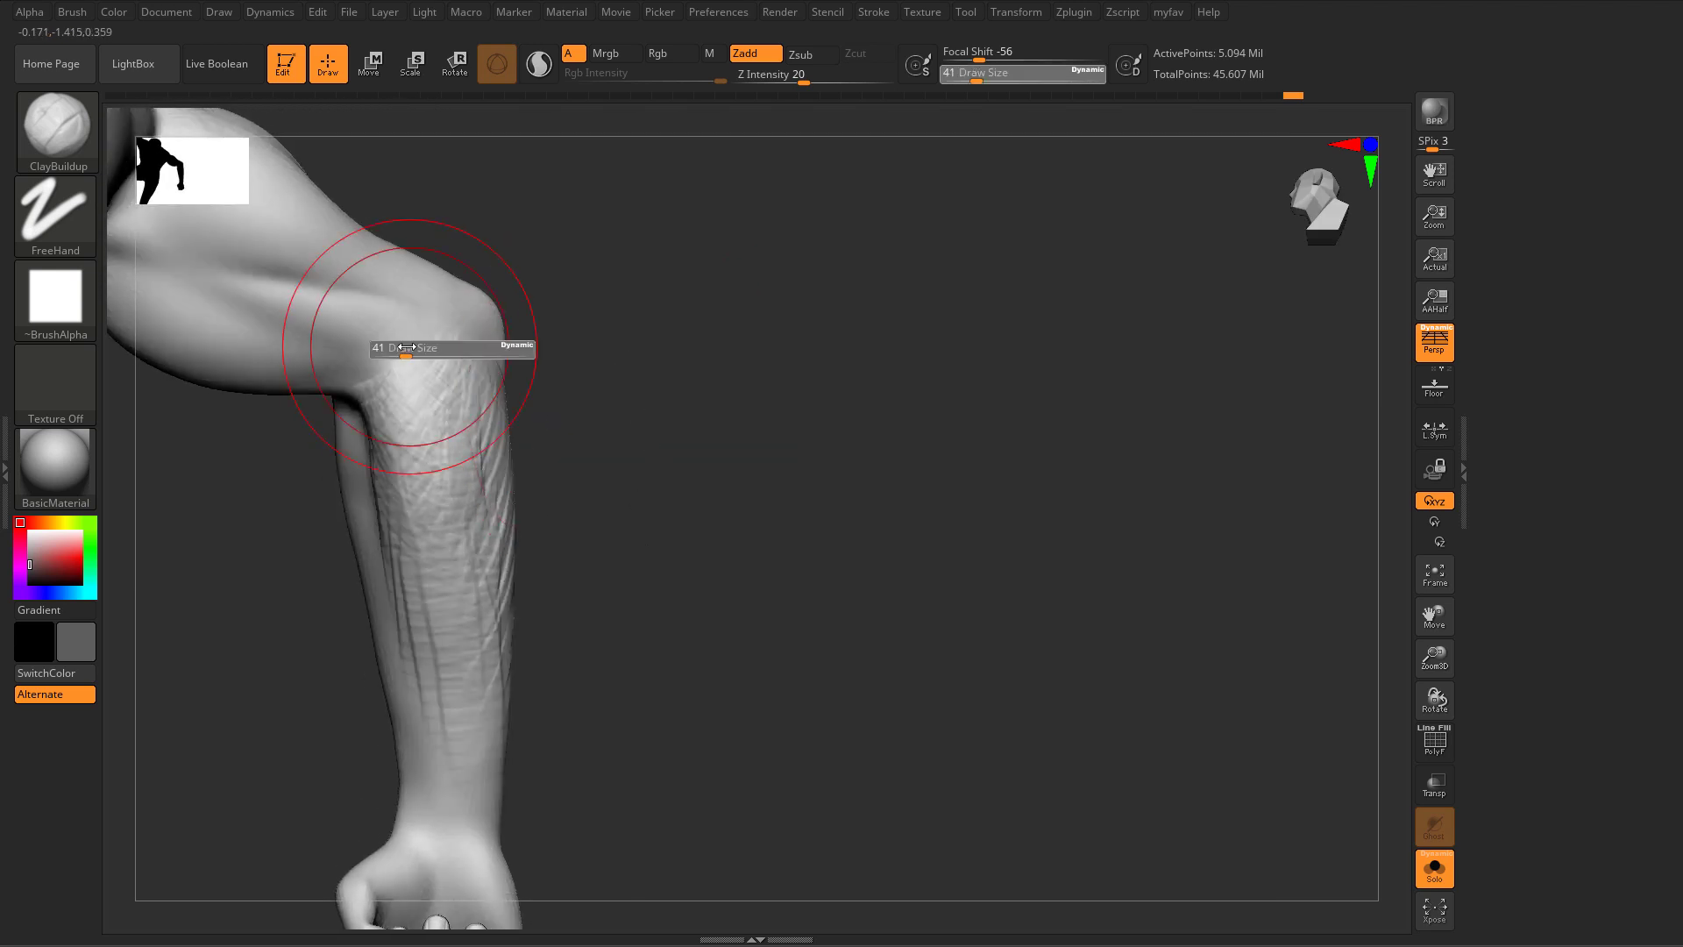
left_click_drag(405, 349, 397, 350)
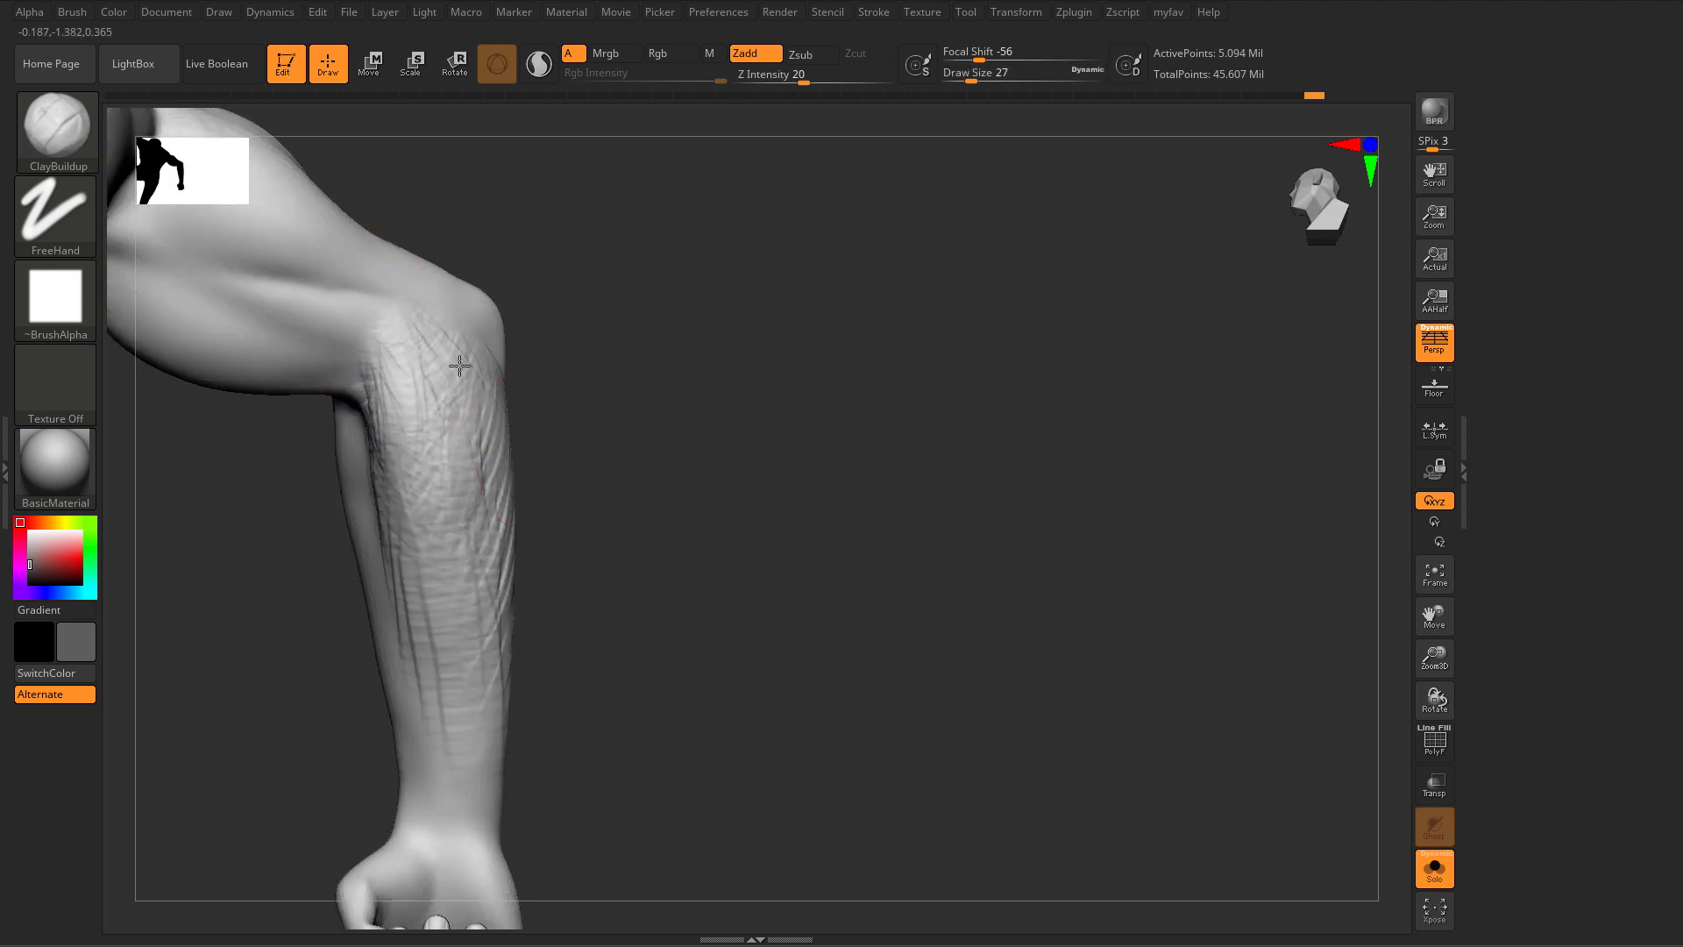
Step: Carve the crease at the inner elbow with DamStandard at draw size 27, filling beside it with ClayBuildup
key("b")
key("d")
key("s")
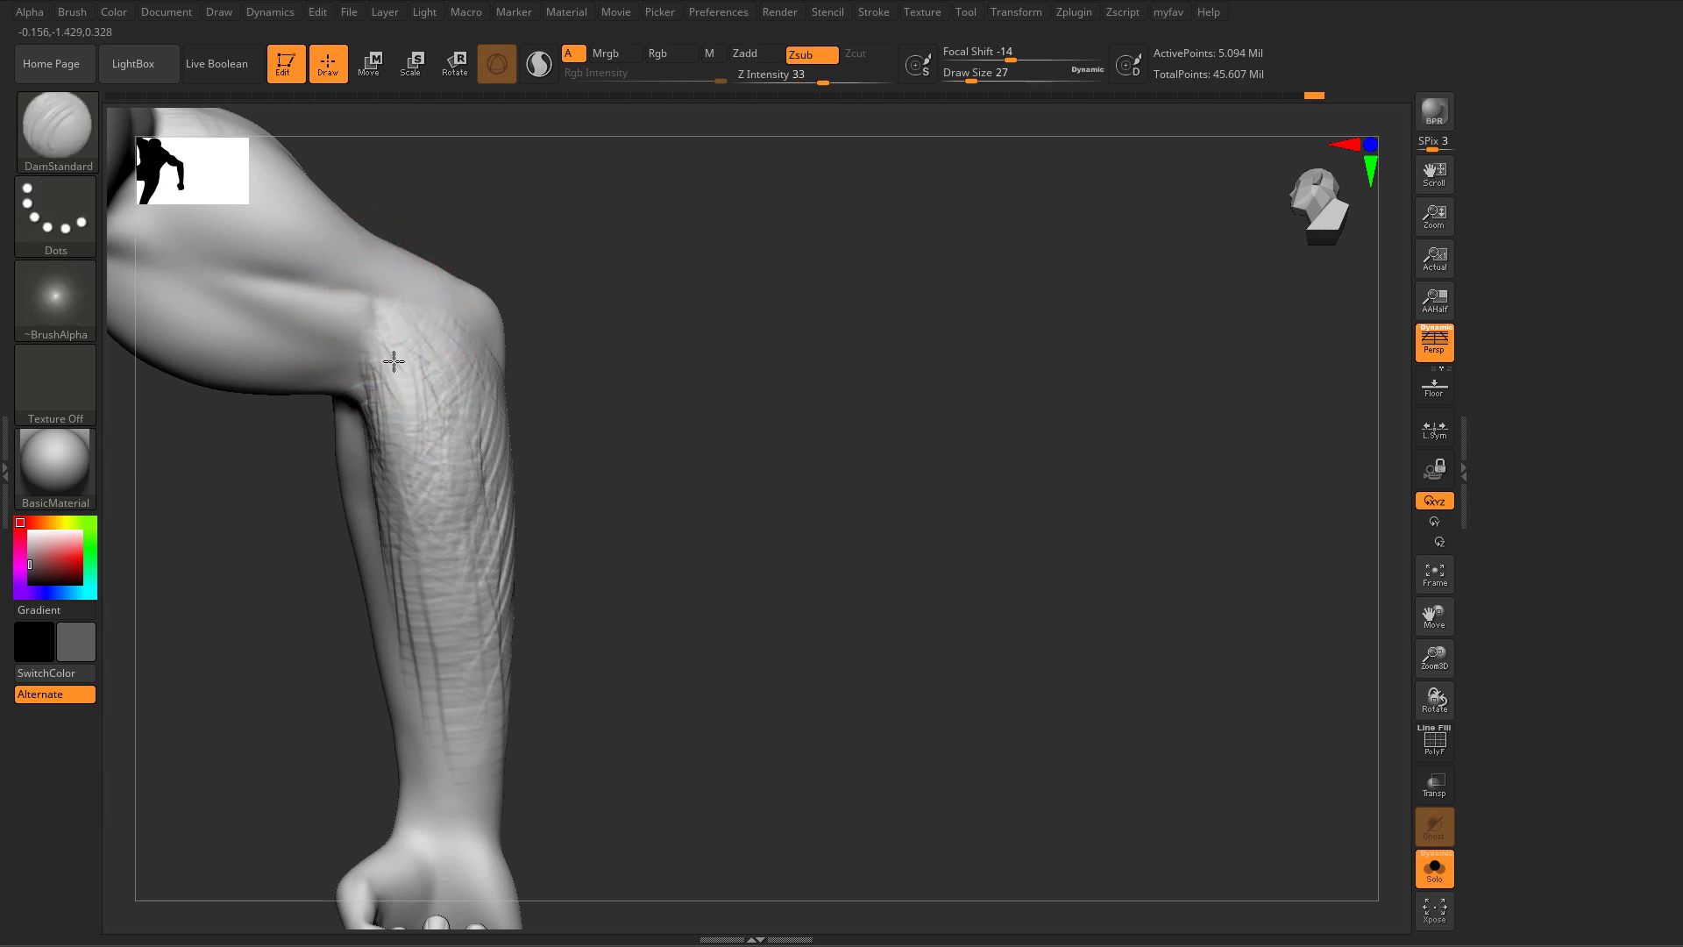
key("b")
key("c")
key("b")
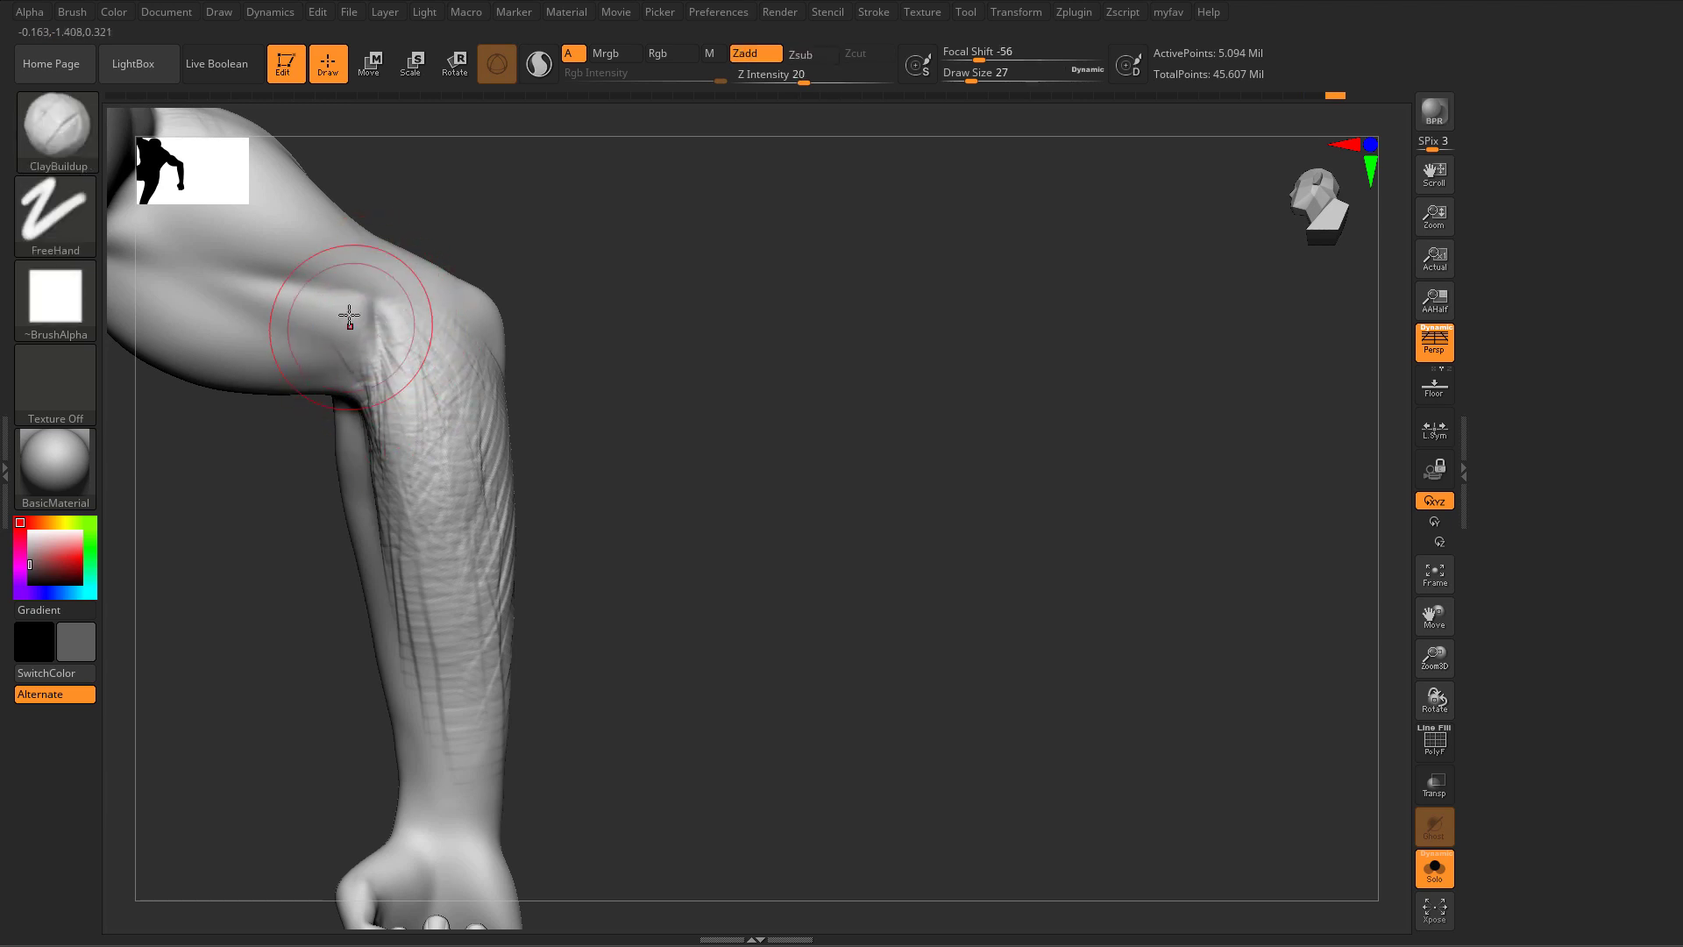
key("b")
key("d")
key("s")
Step: Smooth the inner forearm strokes from elbow to wrist, continuing at one subdivision level lower
mouse_move(394, 346)
left_mouse_down("shift")
mouse_move(377, 342)
mouse_move(380, 383)
left_mouse_up("shift")
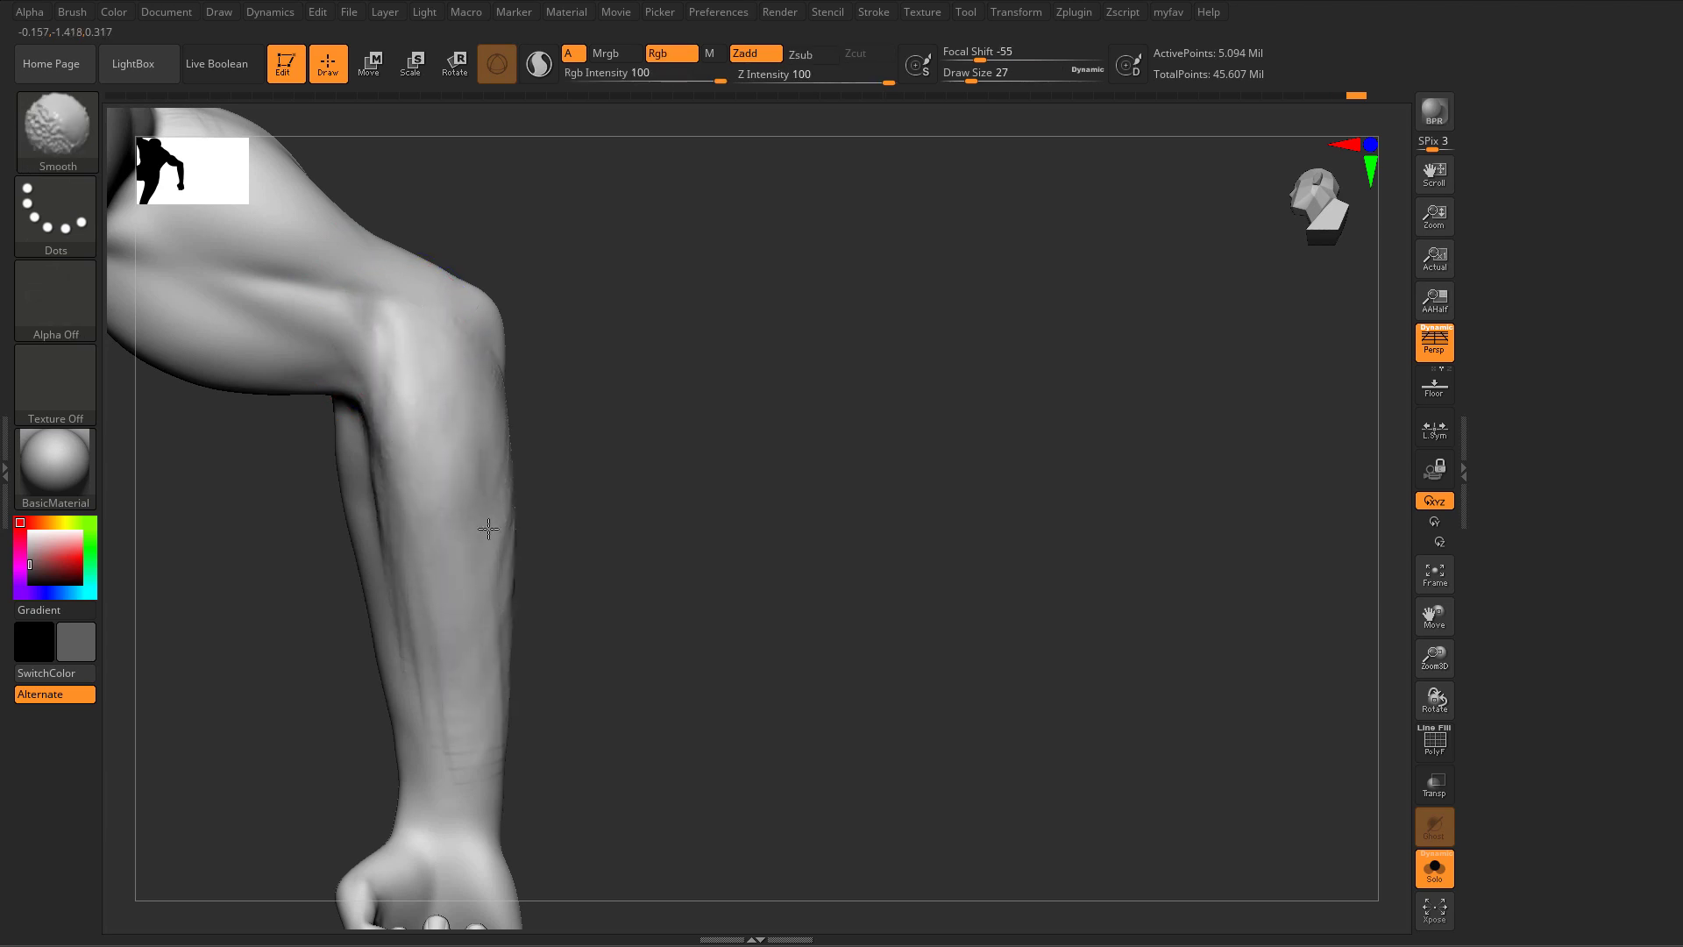
key("shift+d")
key("shift+f")
key("shift+f")
left_click_drag(405, 635, 448, 761, "shift")
Step: Fill the upper forearm below the elbow tip with ClayBuildup at draw size 27 and smooth it
left_click_drag(553, 571, 501, 561)
key("b")
key("c")
key("b")
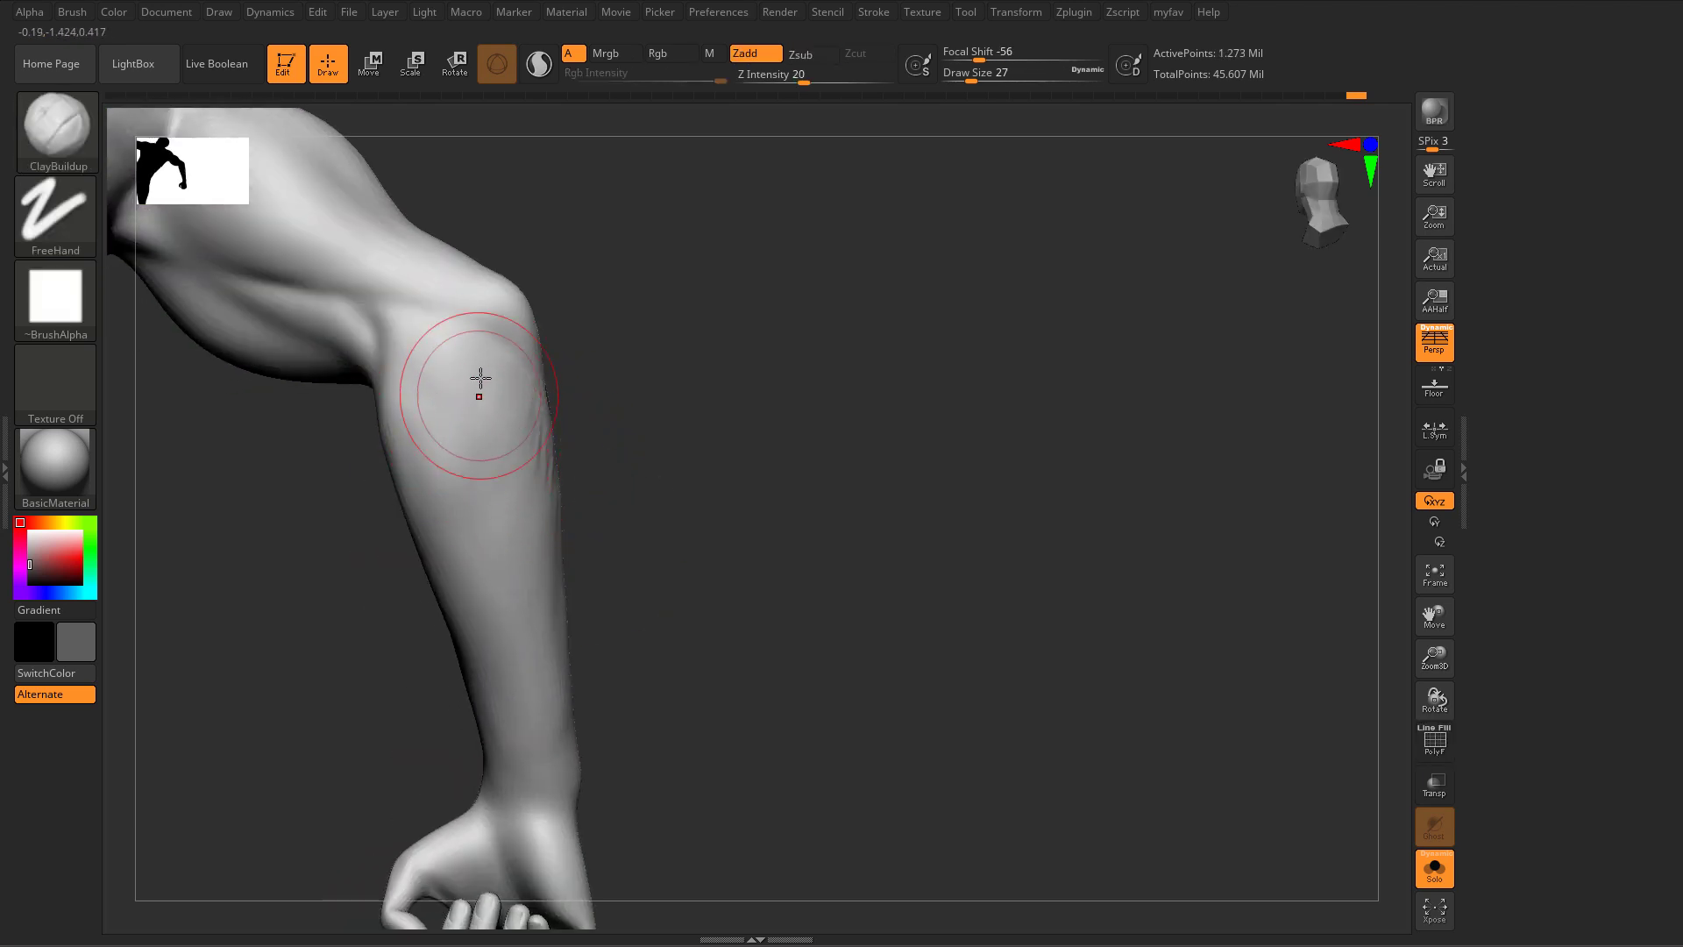
left_click_drag(479, 380, 487, 562)
left_click_drag(478, 421, 481, 555, "shift")
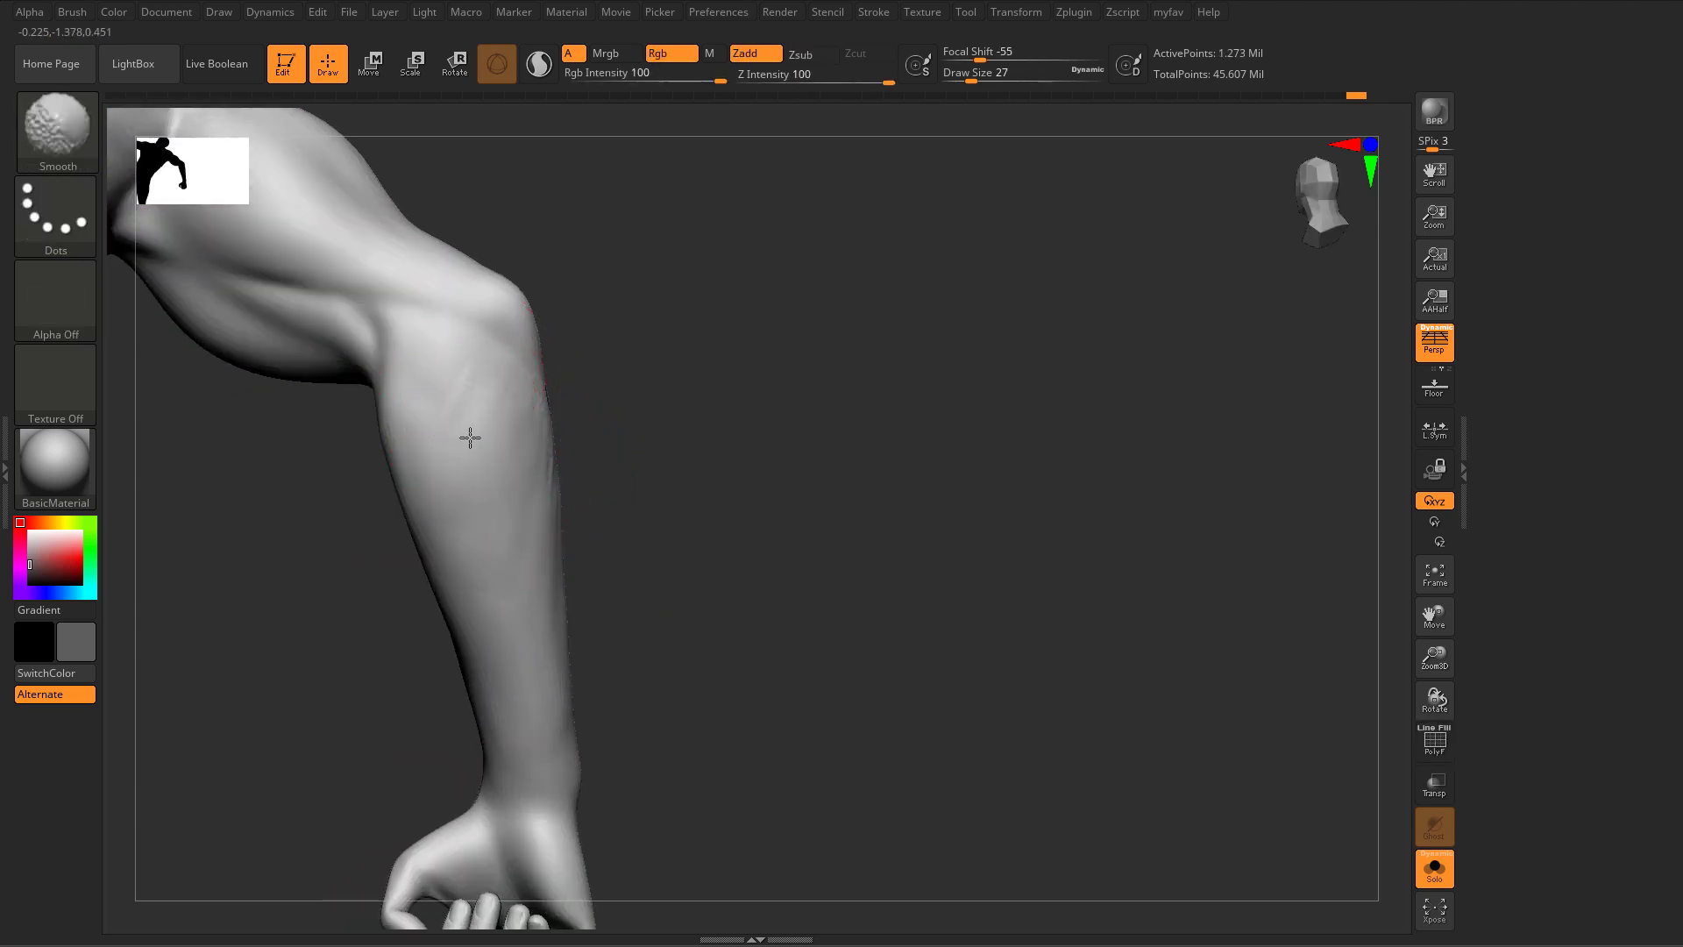
Step: Build up the outer forearm muscles from the elbow toward mid-forearm with ClayBuildup at draw size 51
left_click_drag(609, 526, 594, 464, "alt")
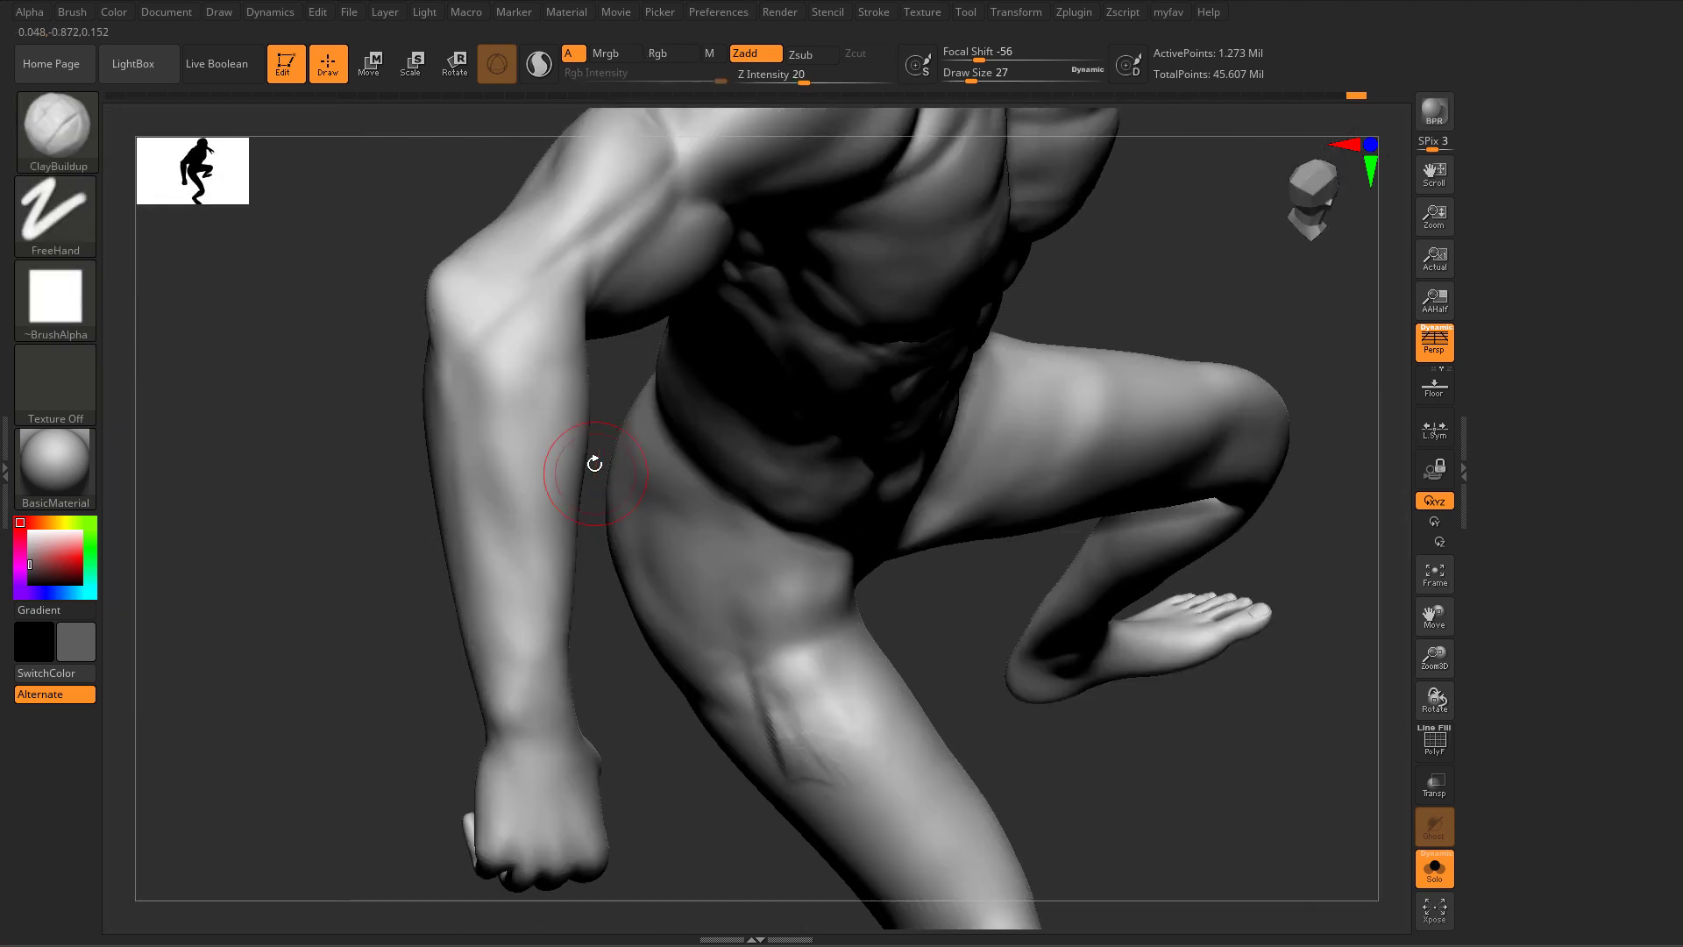
mouse_move(280, 657)
left_mouse_down()
mouse_move(290, 634)
mouse_move(299, 671)
left_mouse_up()
left_click_drag(350, 561, 211, 544)
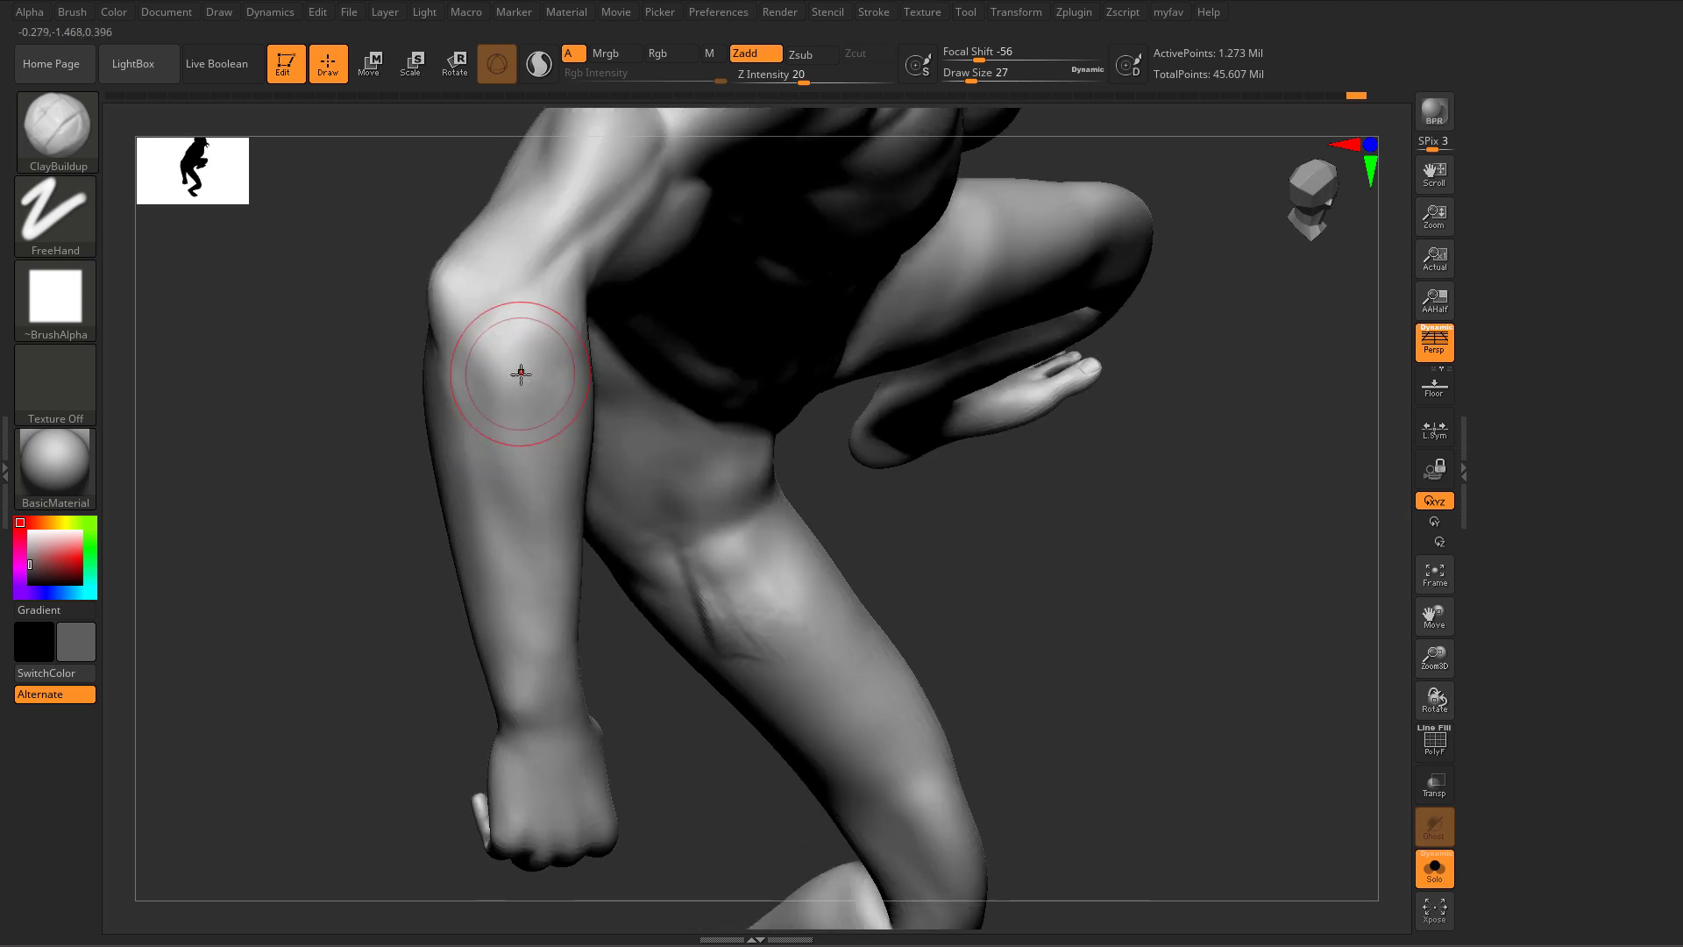
mouse_move(534, 333)
left_mouse_down()
mouse_move(504, 388)
mouse_move(545, 344)
left_mouse_up()
left_click_drag(368, 491, 228, 490)
key("s")
left_click_drag(544, 348, 553, 347)
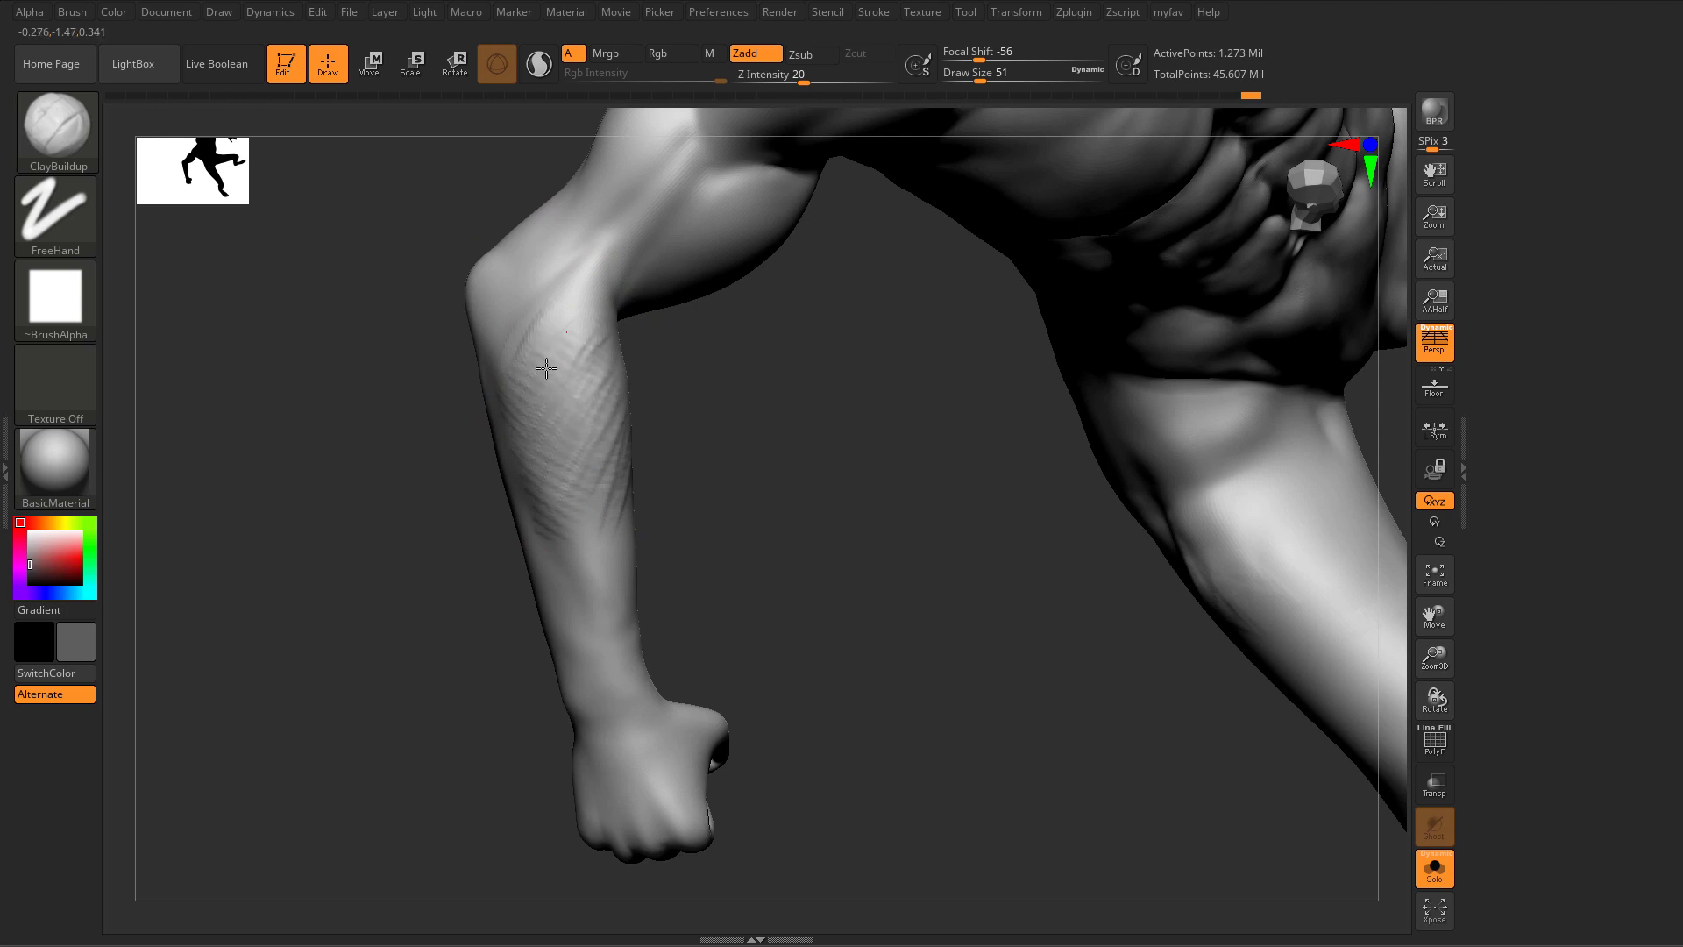
left_click_drag(589, 451, 611, 608)
mouse_move(701, 552)
left_mouse_down()
mouse_move(648, 571)
mouse_move(663, 607)
left_mouse_up()
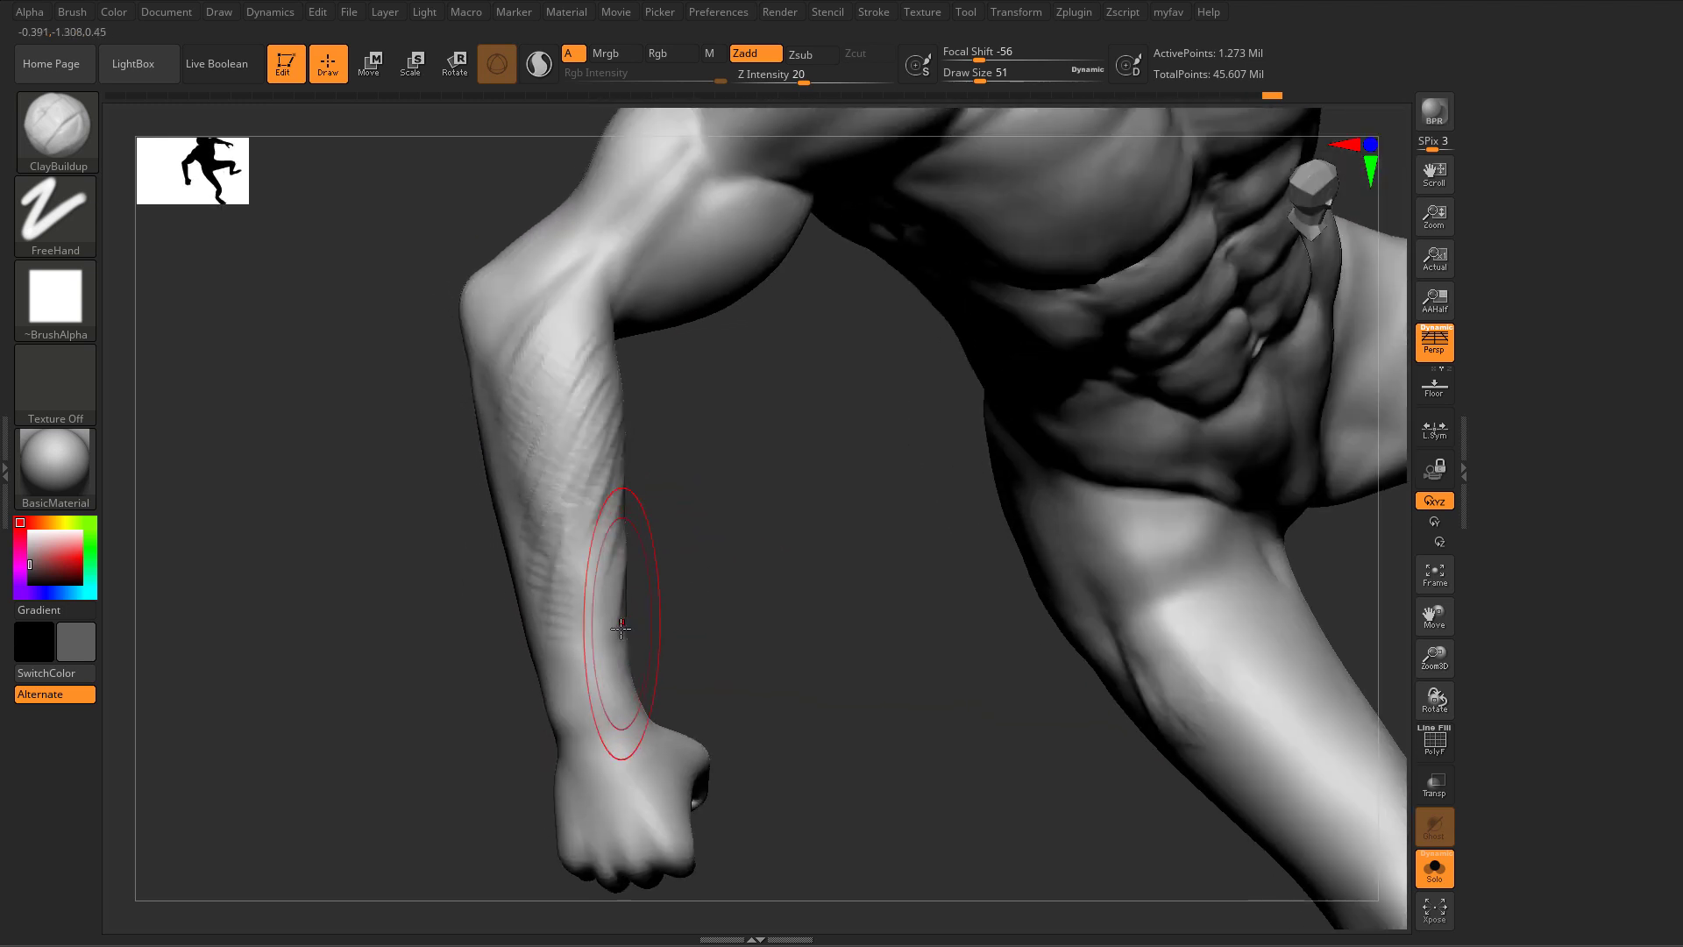
Step: Fill the thumb side of the lower forearm with ClayBuildup and smooth the outer forearm from wrist to elbow
mouse_move(680, 546)
left_mouse_down()
mouse_move(592, 561)
mouse_move(624, 554)
mouse_move(604, 574)
left_mouse_up()
key("s")
left_click_drag(607, 633, 616, 504)
key("s")
left_click_drag(605, 557, 661, 582)
mouse_move(608, 644)
left_mouse_down("shift")
mouse_move(606, 545)
mouse_move(624, 518)
mouse_move(597, 471)
left_mouse_up("shift")
key("s")
left_click_drag(599, 360, 585, 423, "shift")
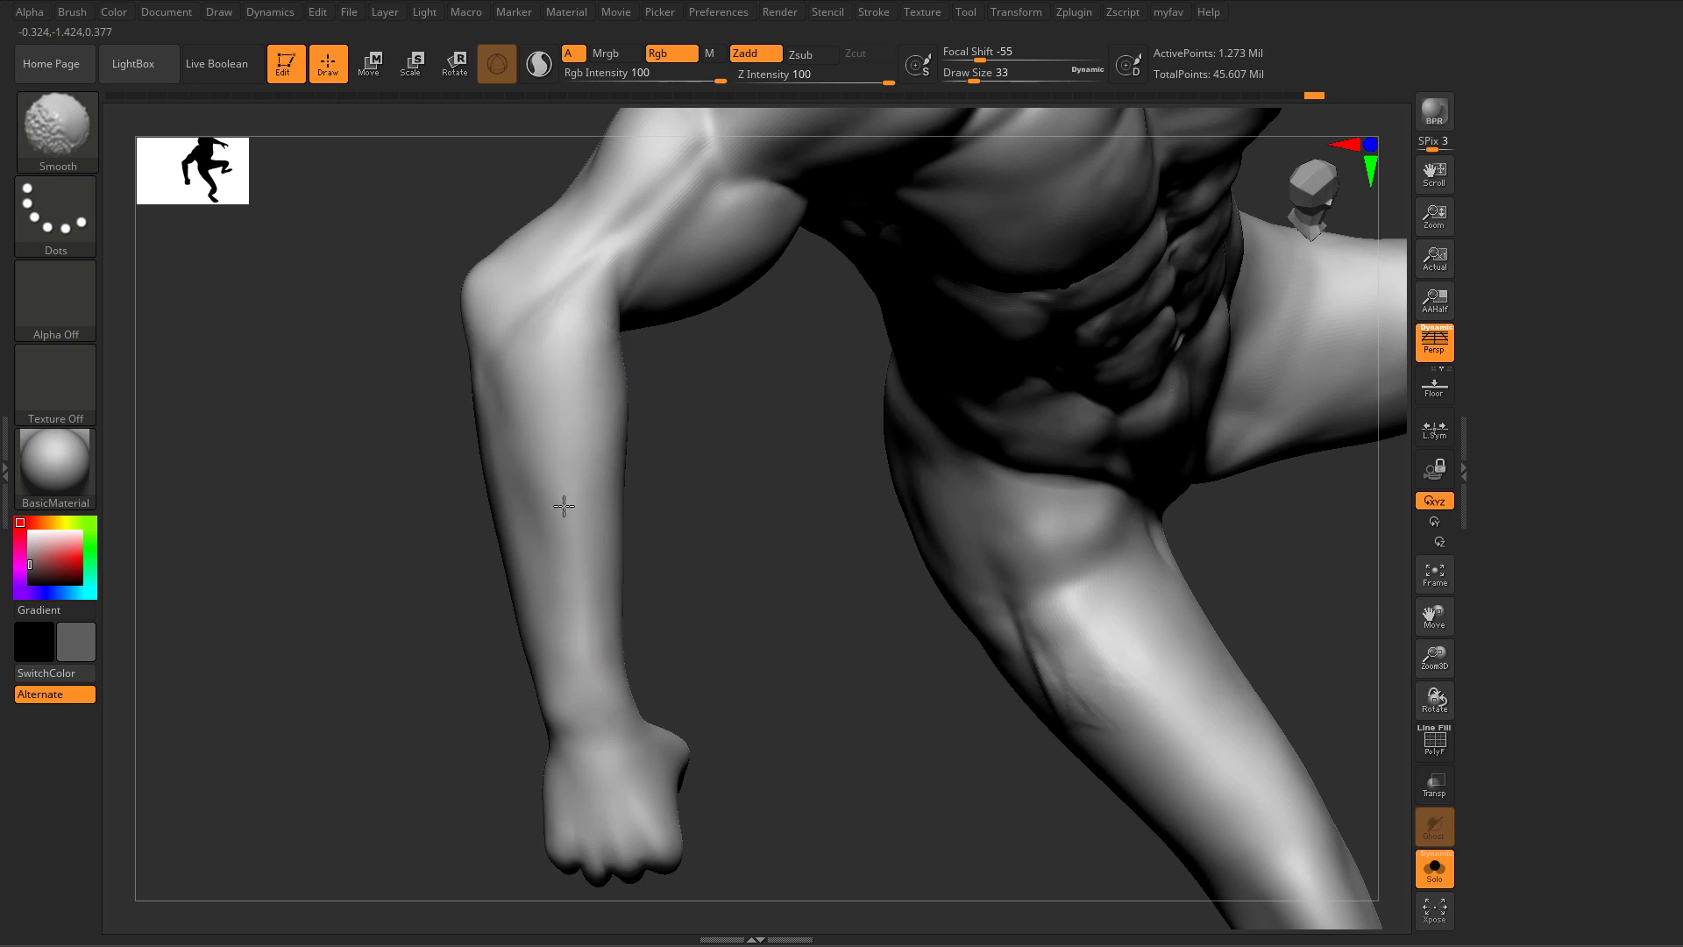
Step: Adjust the forearm shape just below the outer elbow with the Move brush, raising its draw size to 29
mouse_move(491, 605)
left_mouse_down()
mouse_move(575, 585)
mouse_move(506, 602)
mouse_move(586, 616)
mouse_move(620, 593)
mouse_move(601, 572)
mouse_move(508, 586)
mouse_move(386, 541)
mouse_move(424, 549)
mouse_move(425, 616)
mouse_move(456, 684)
left_mouse_up()
key("s")
key("b")
key("m")
key("v")
key("s")
left_click_drag(618, 398, 609, 398)
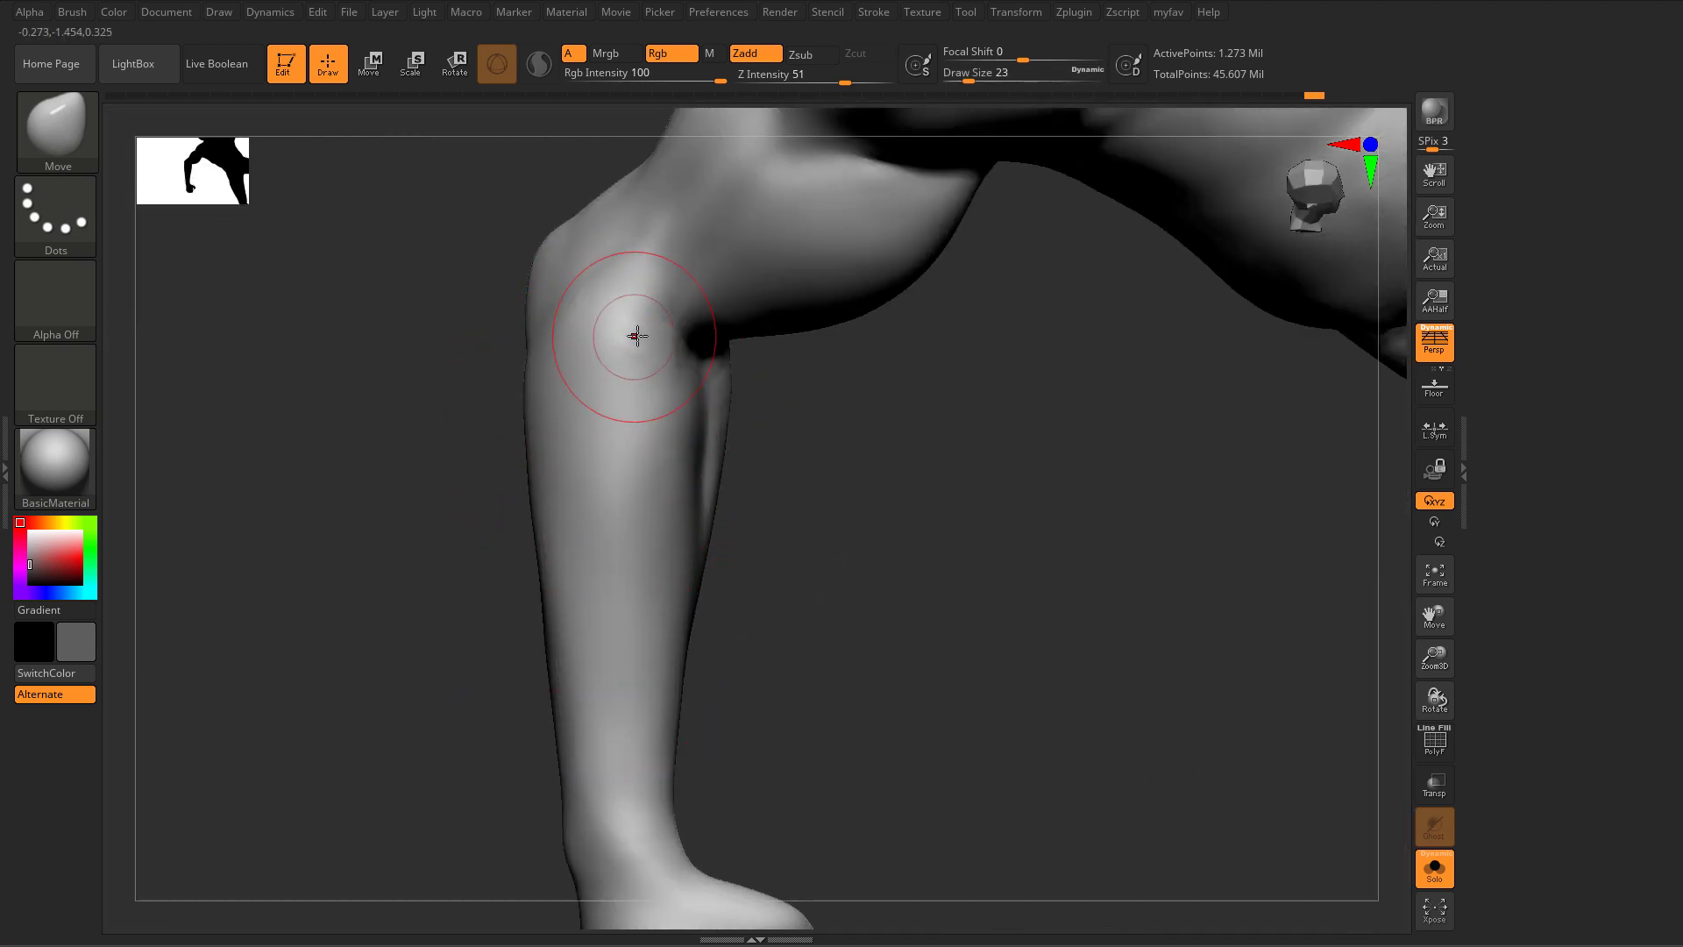
key("s")
left_click_drag(632, 335, 636, 336)
Step: Carve and soften the creases where the outer elbow muscles meet the upper arm with DamStandard at draw size 29
key("b")
key("d")
key("s")
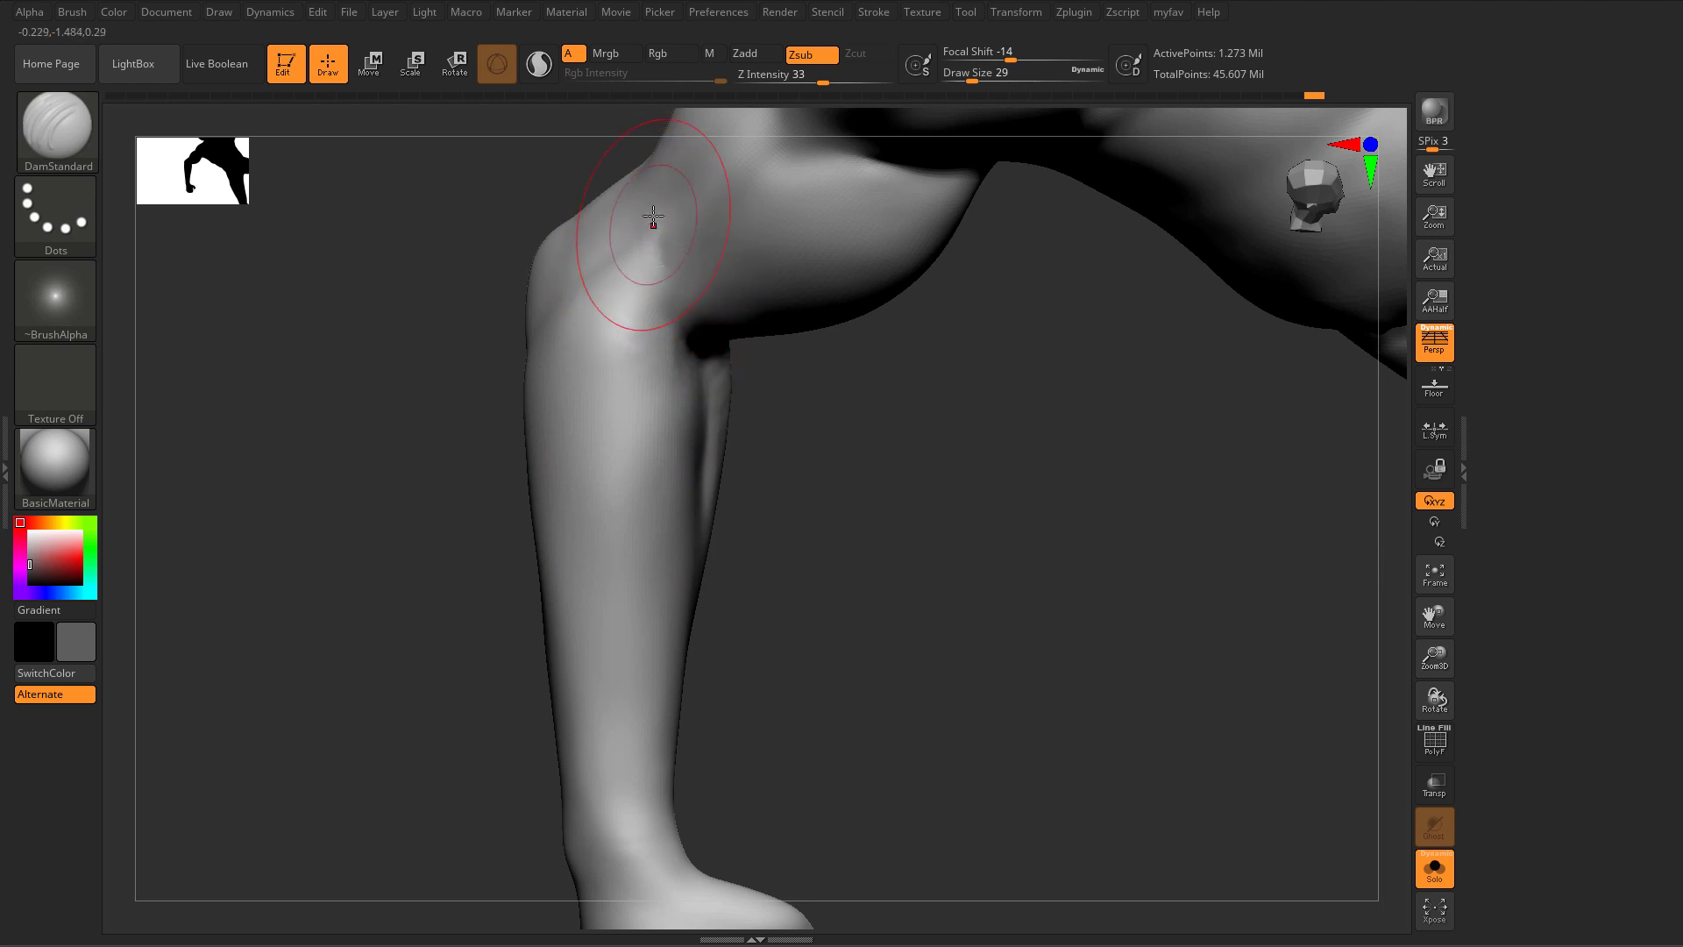
key("shift")
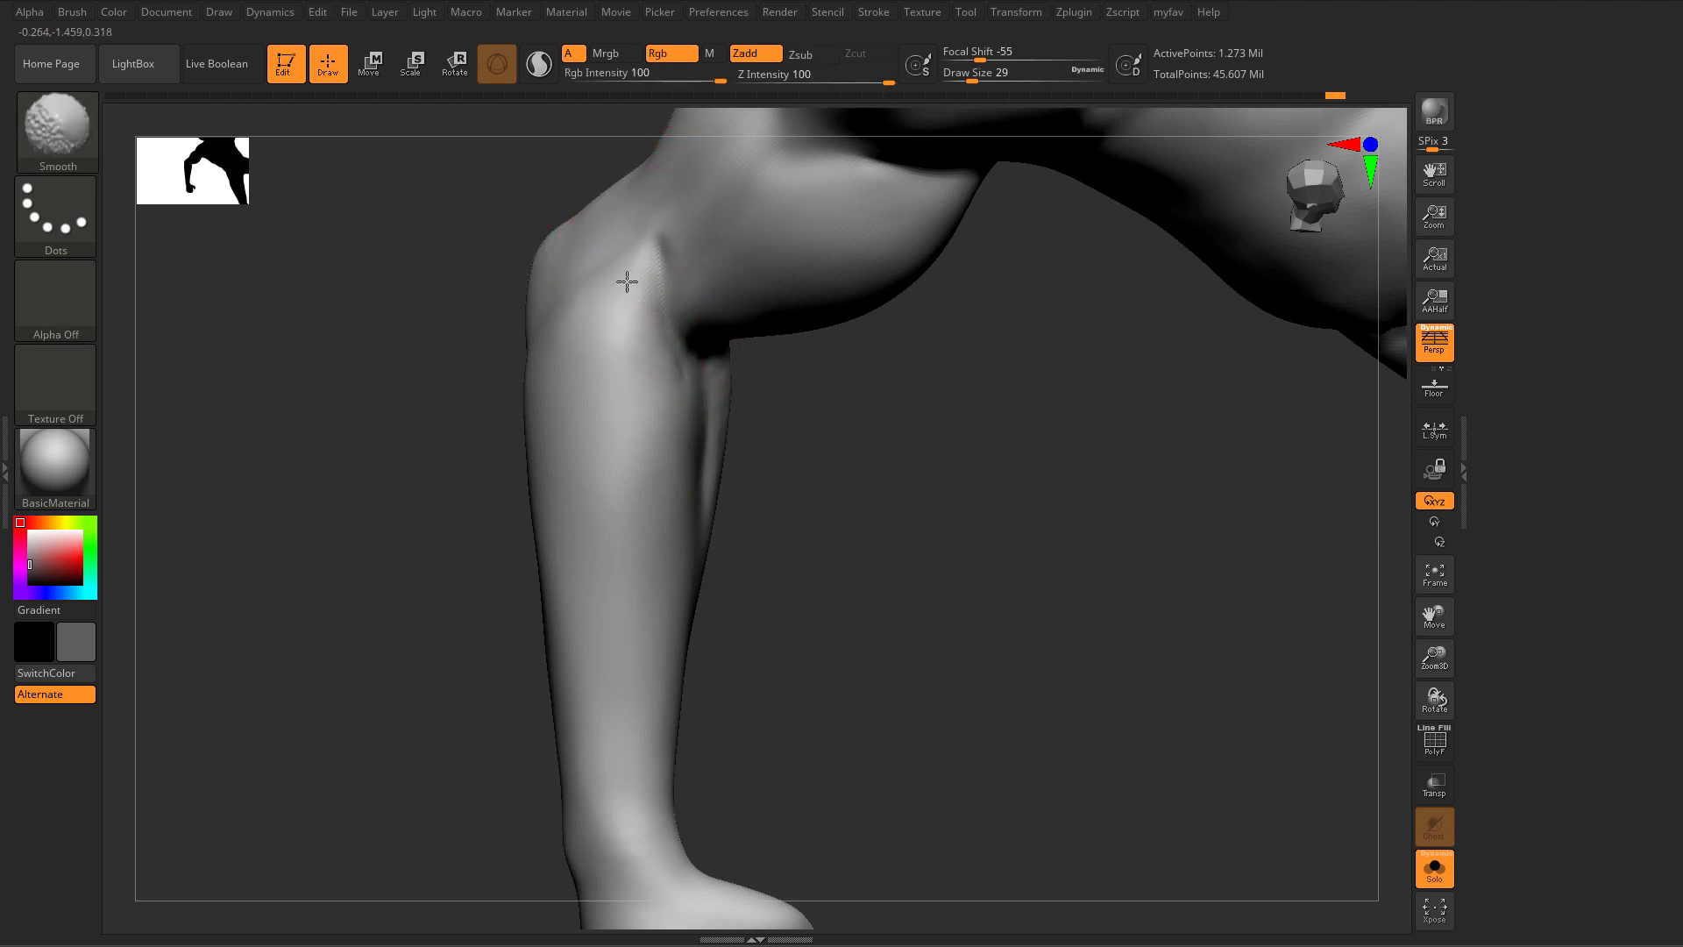
mouse_move(338, 301)
left_mouse_down("alt")
mouse_move(381, 439)
mouse_move(578, 614)
left_mouse_up("alt")
left_click_drag(789, 477, 815, 473)
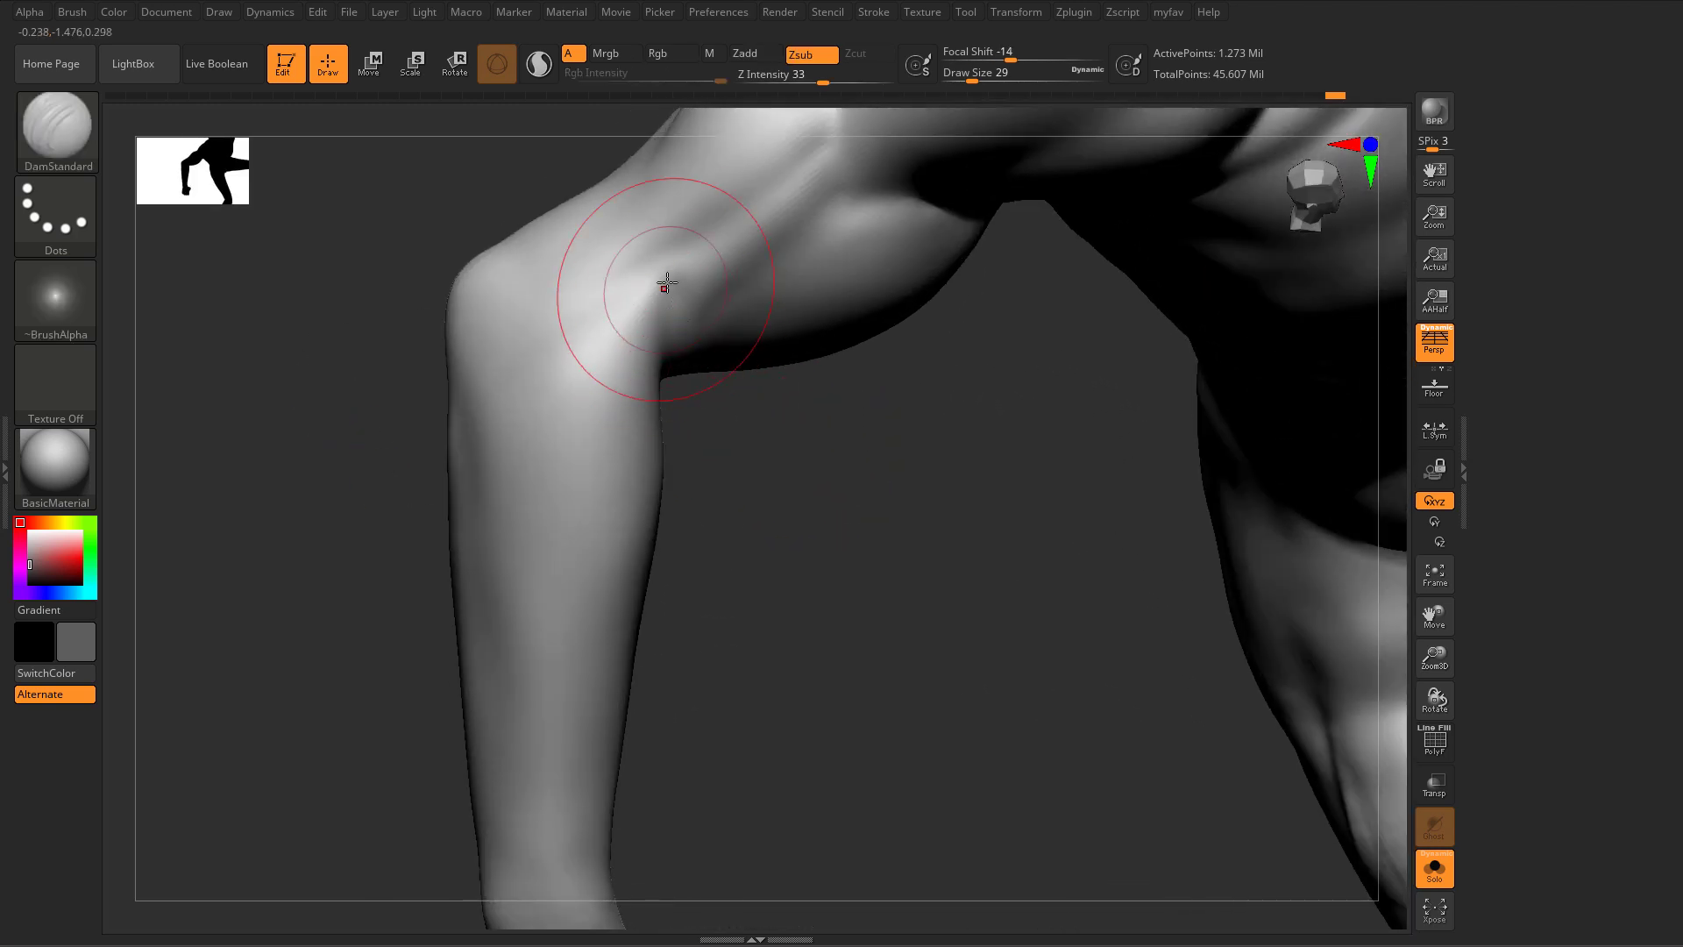
left_click_drag(616, 321, 563, 303)
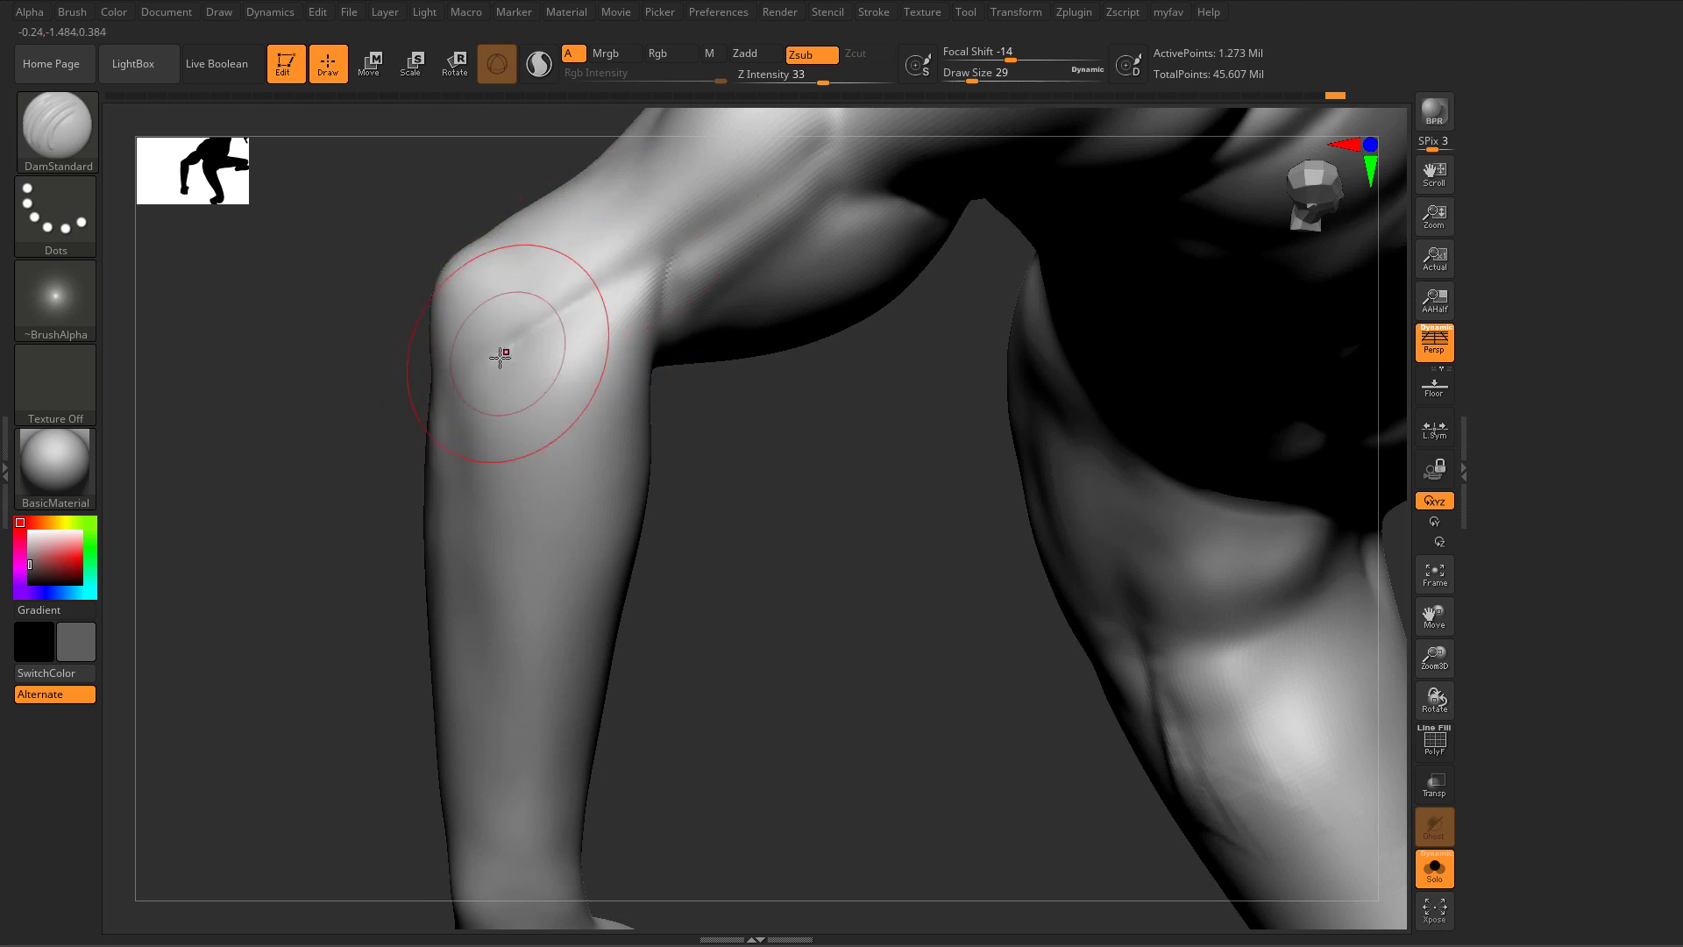
left_click_drag(500, 357, 628, 263)
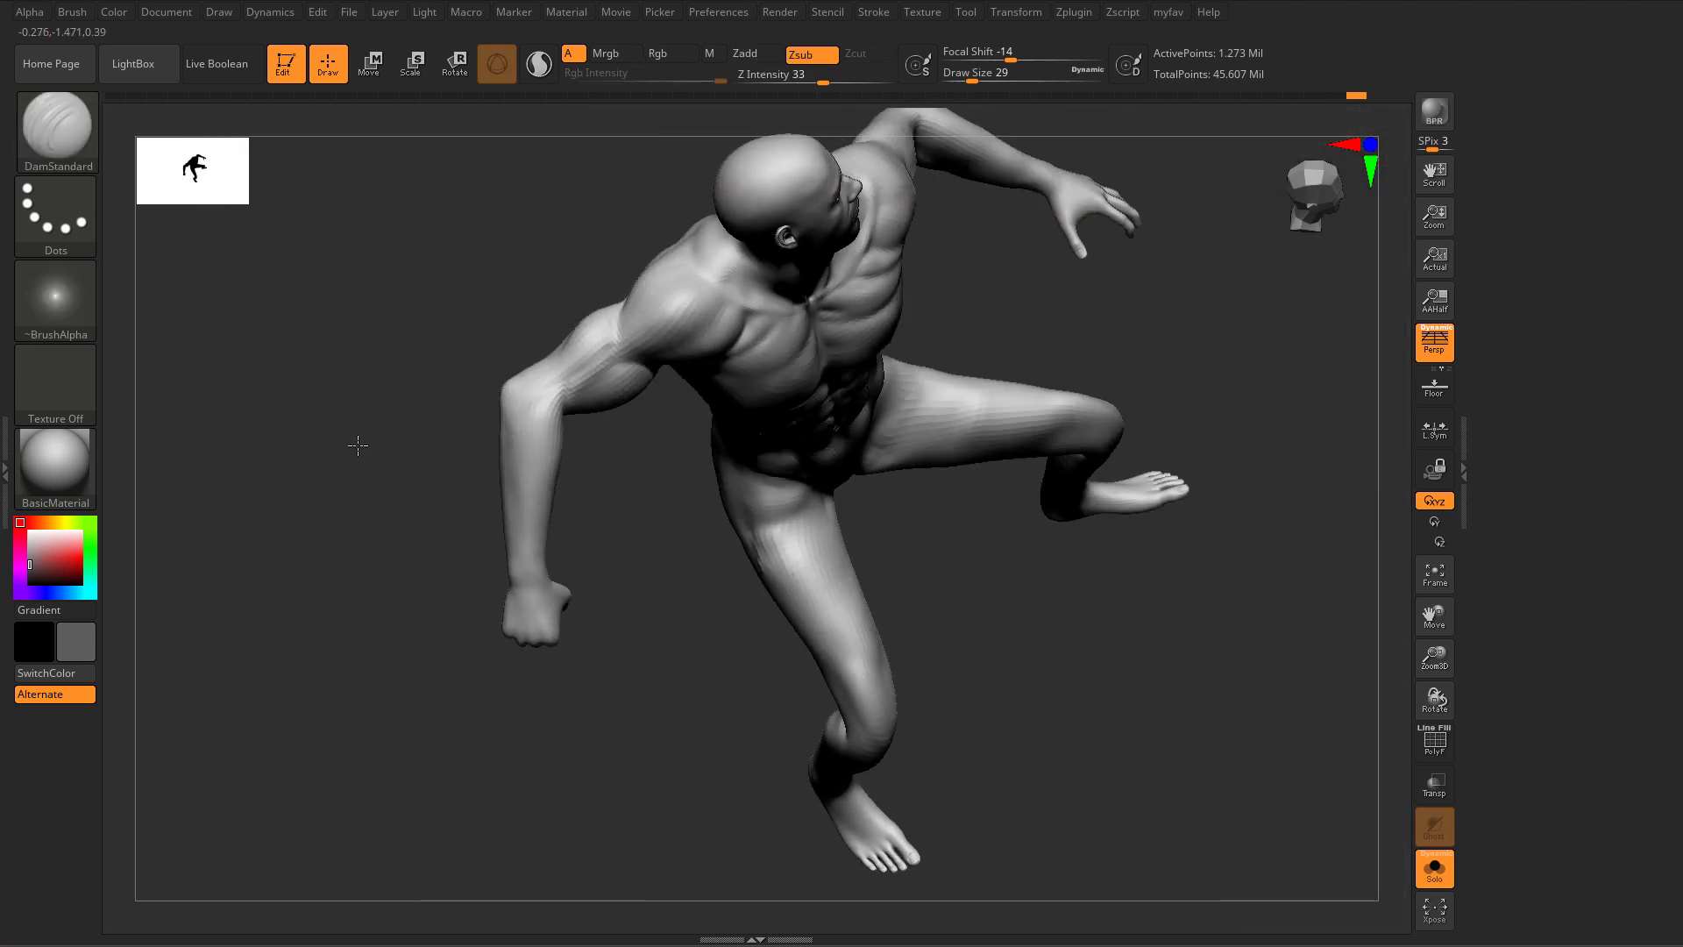
Step: Mask the ulna line from elbow tip to wrist and a patch on each side of the upper forearm at draw size 7
left_click_drag(356, 443, 336, 496)
left_click_drag(372, 524, 385, 570, "alt")
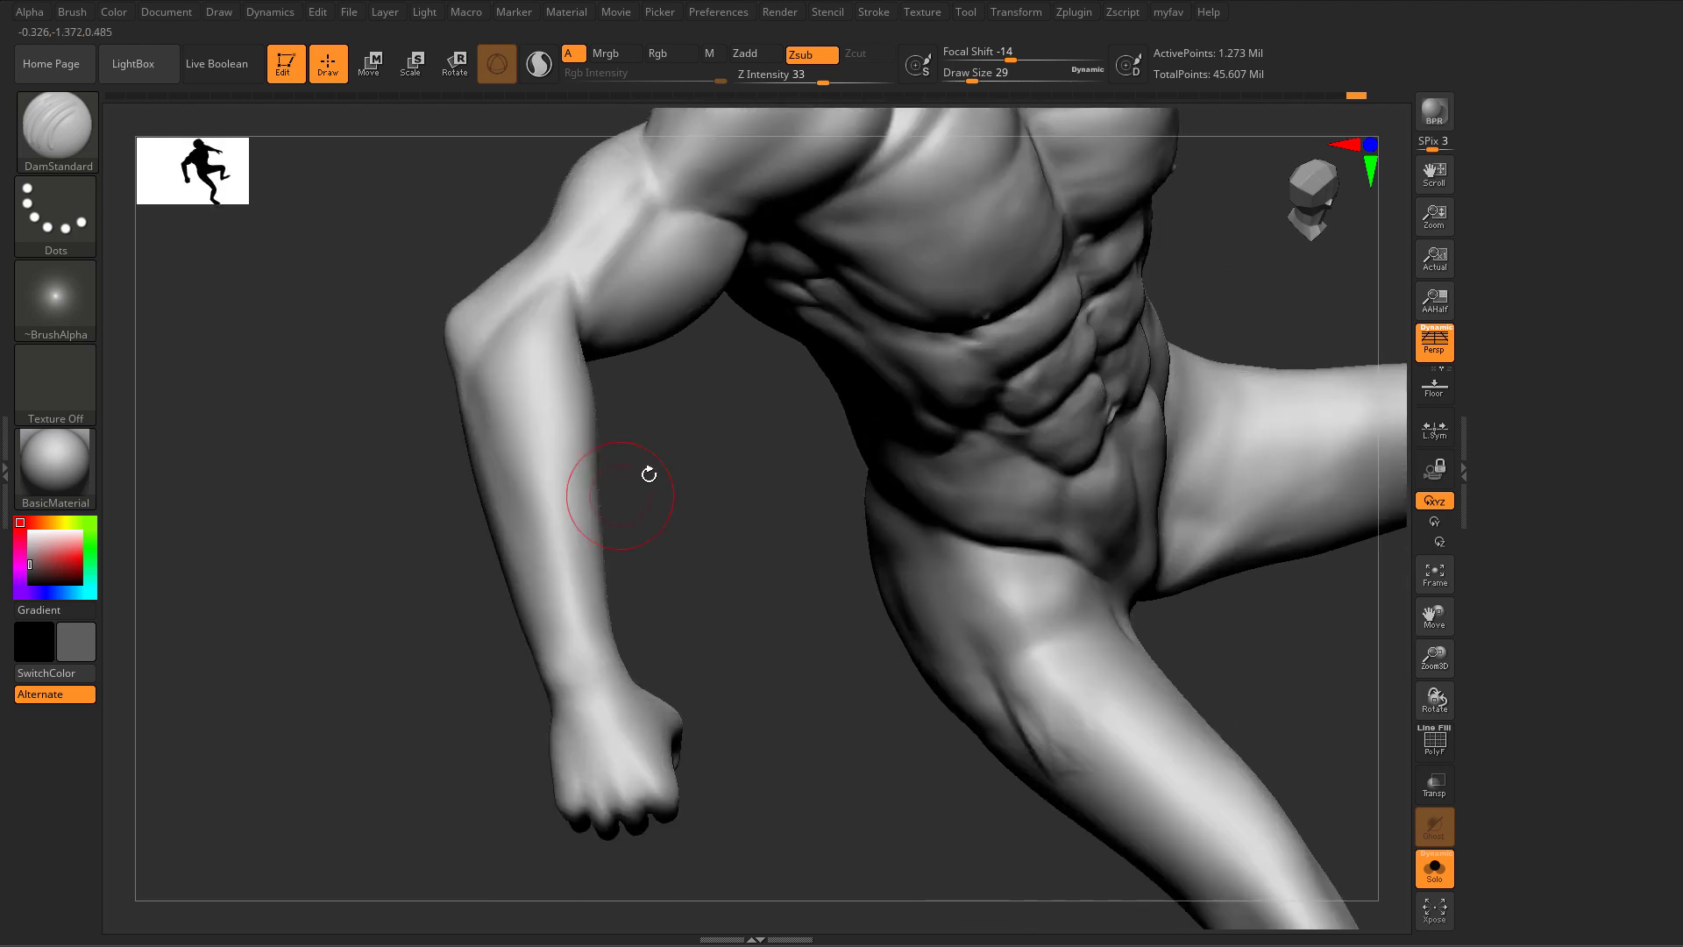
left_click_drag(650, 473, 772, 486)
left_click_drag(628, 414, 583, 408)
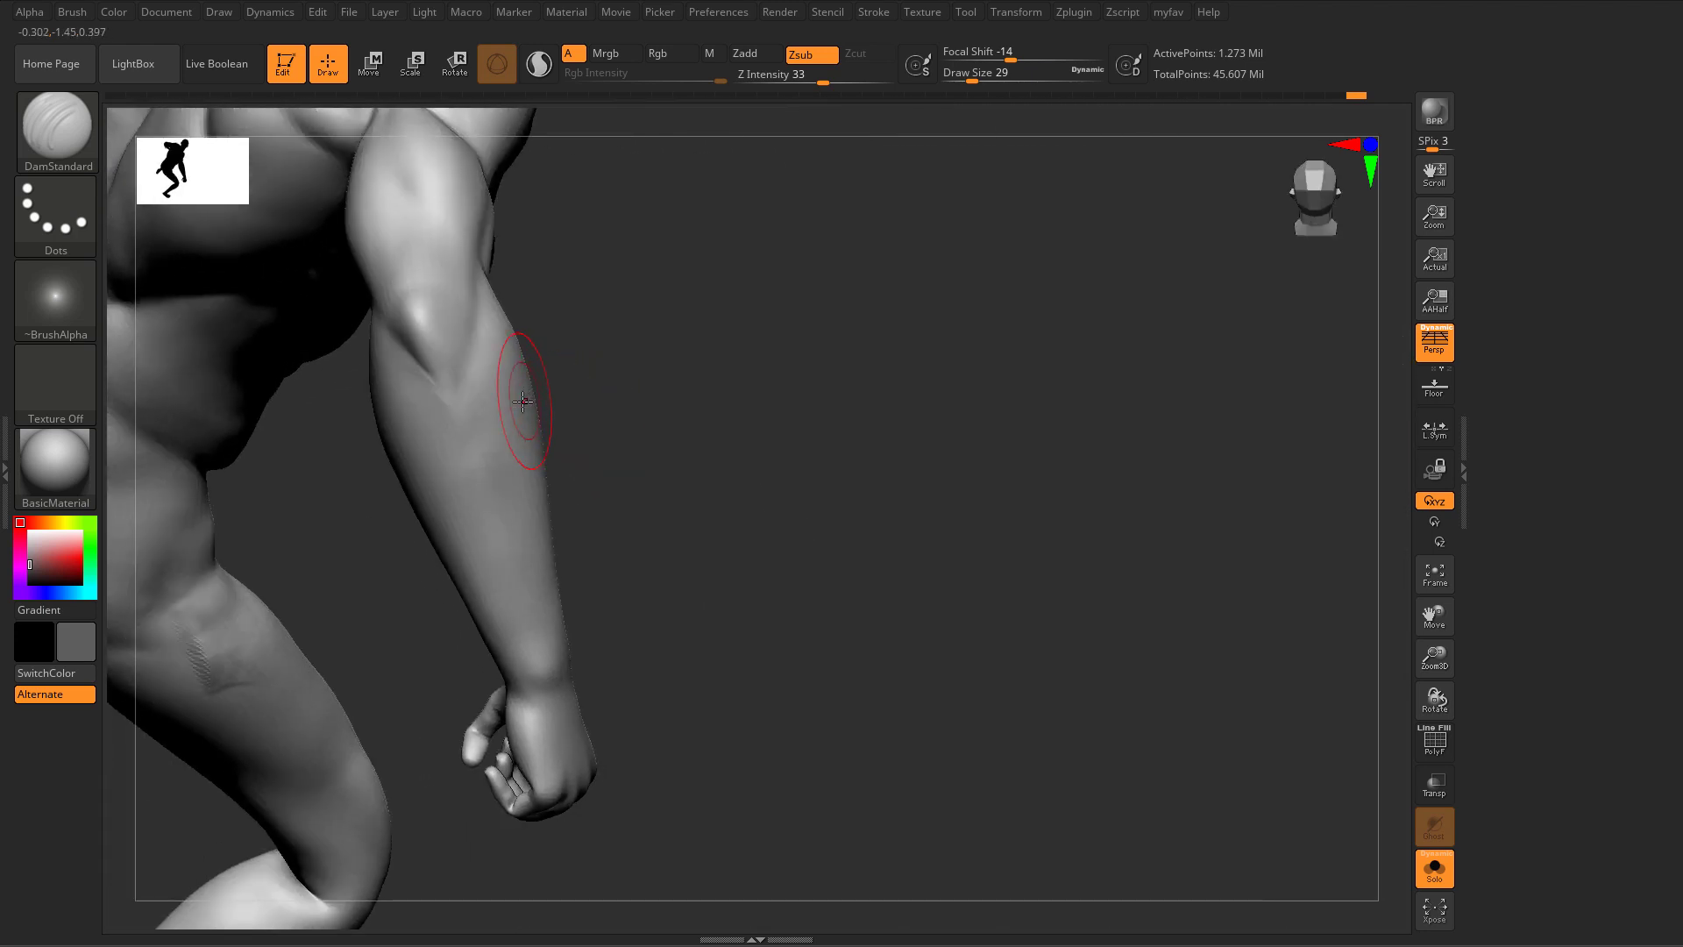
key("ctrl")
key("s")
mouse_move(475, 430)
left_mouse_down()
mouse_move(461, 428)
mouse_move(554, 671)
left_mouse_up()
key("ctrl")
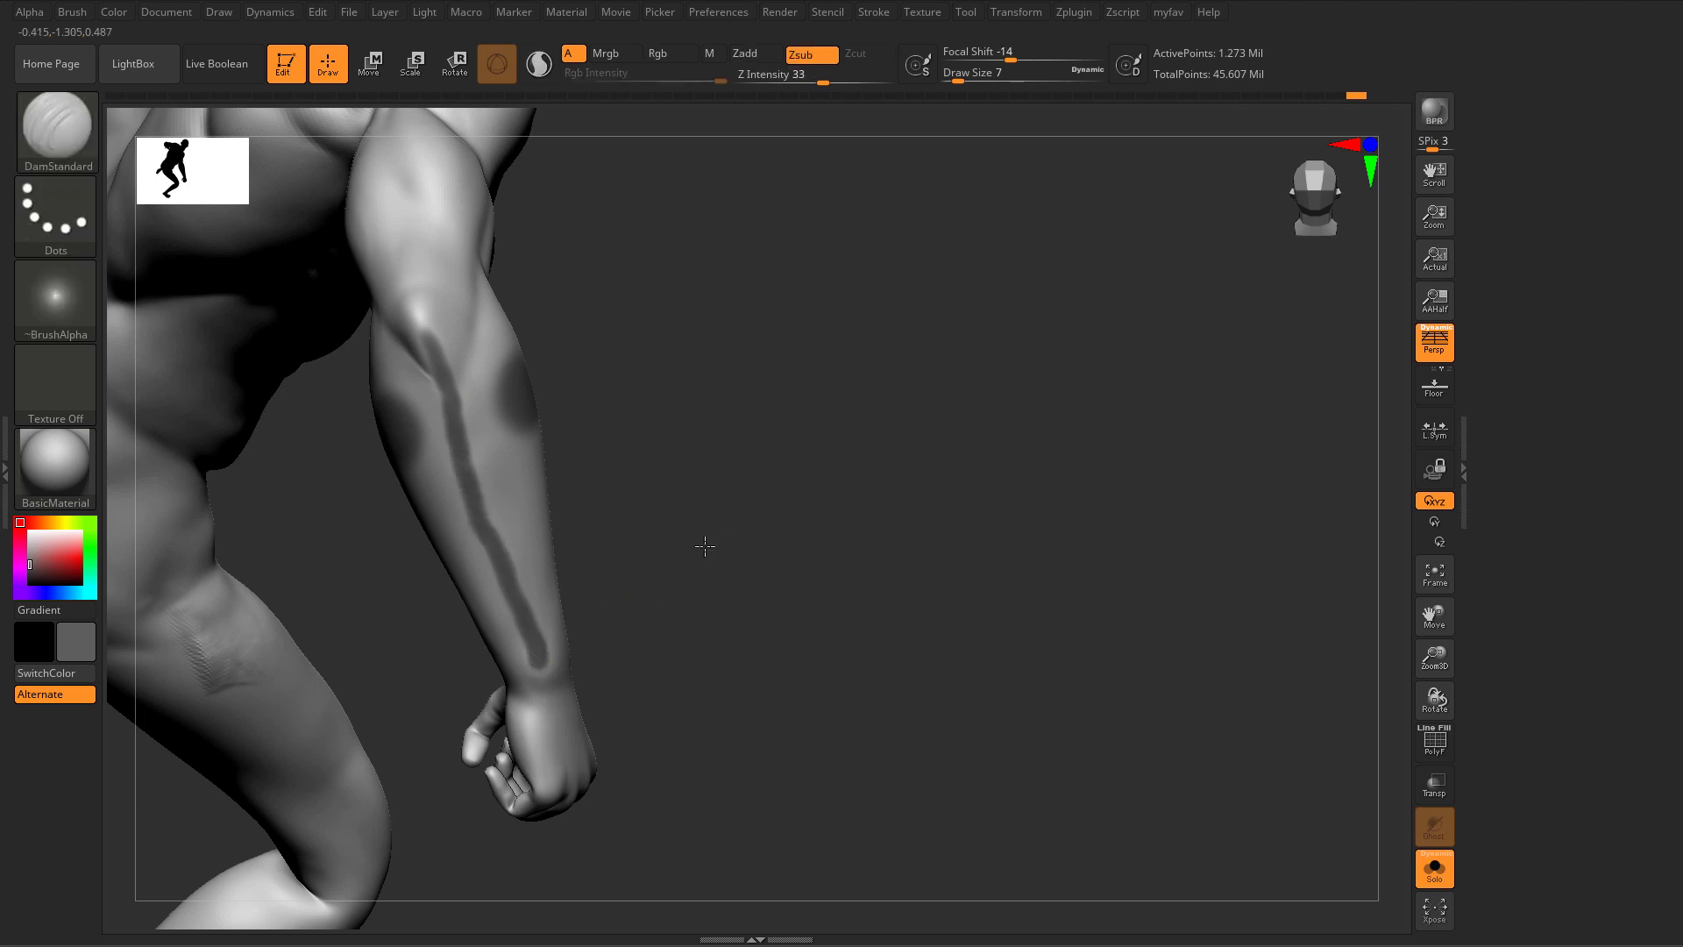
Step: Mask a line down the thumb side of the forearm to the wrist with MaskPen at draw size 7
mouse_move(702, 544)
left_mouse_down()
mouse_move(571, 556)
mouse_move(433, 396)
left_mouse_up()
key("ctrl")
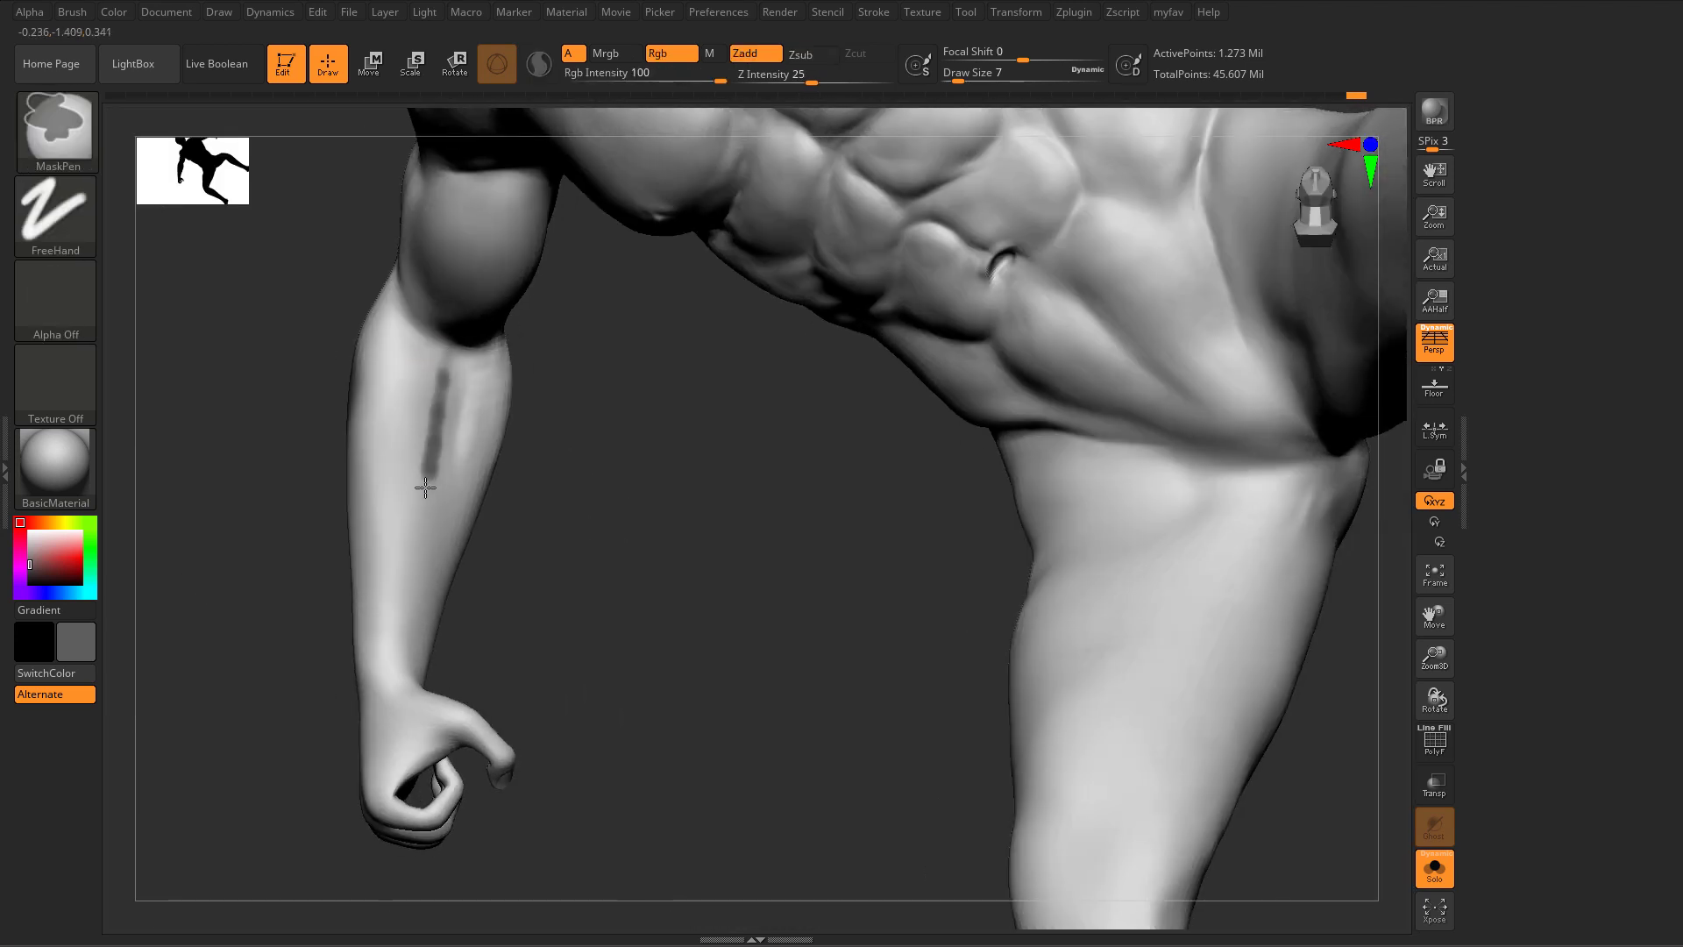
left_click_drag(425, 488, 399, 683, "ctrl")
mouse_move(599, 555)
left_mouse_down("alt")
mouse_move(371, 515)
mouse_move(402, 602)
mouse_move(466, 593)
mouse_move(255, 603)
mouse_move(247, 554)
mouse_move(634, 471)
mouse_move(721, 537)
mouse_move(789, 394)
mouse_move(863, 355)
left_mouse_up("alt")
Step: Add volume to the inner forearm below the elbow with ClayBuildup at draw size 23 and smooth it
key("s")
left_click_drag(505, 330, 520, 329)
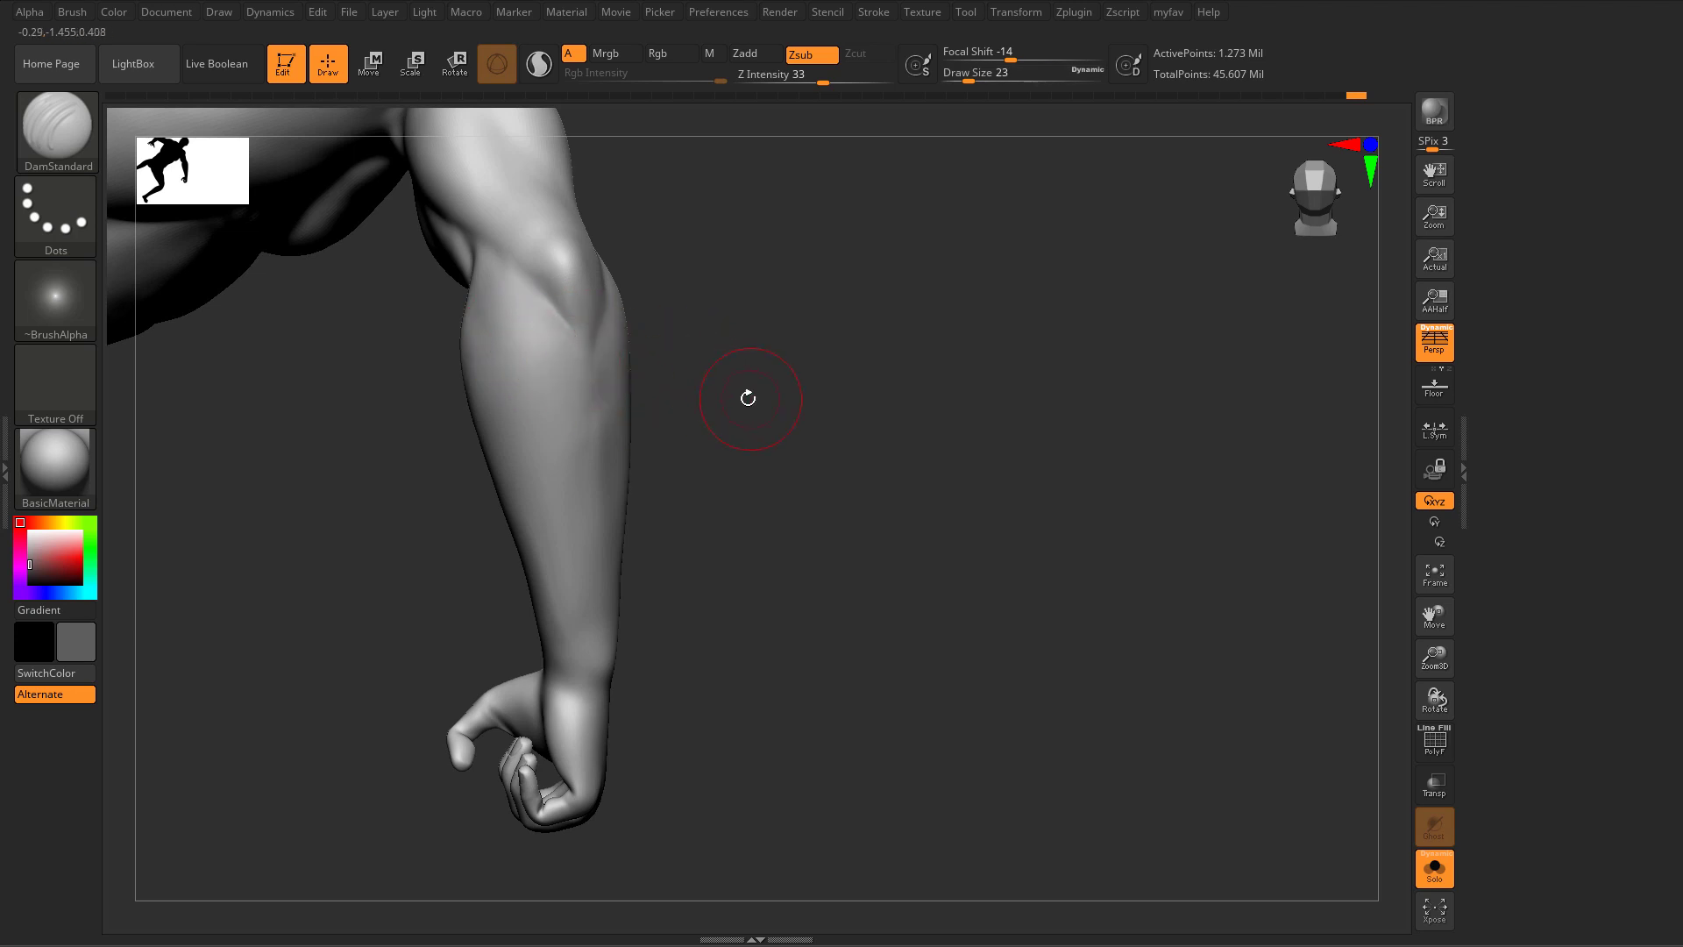
left_click_drag(749, 394, 583, 433)
left_click_drag(745, 438, 544, 604)
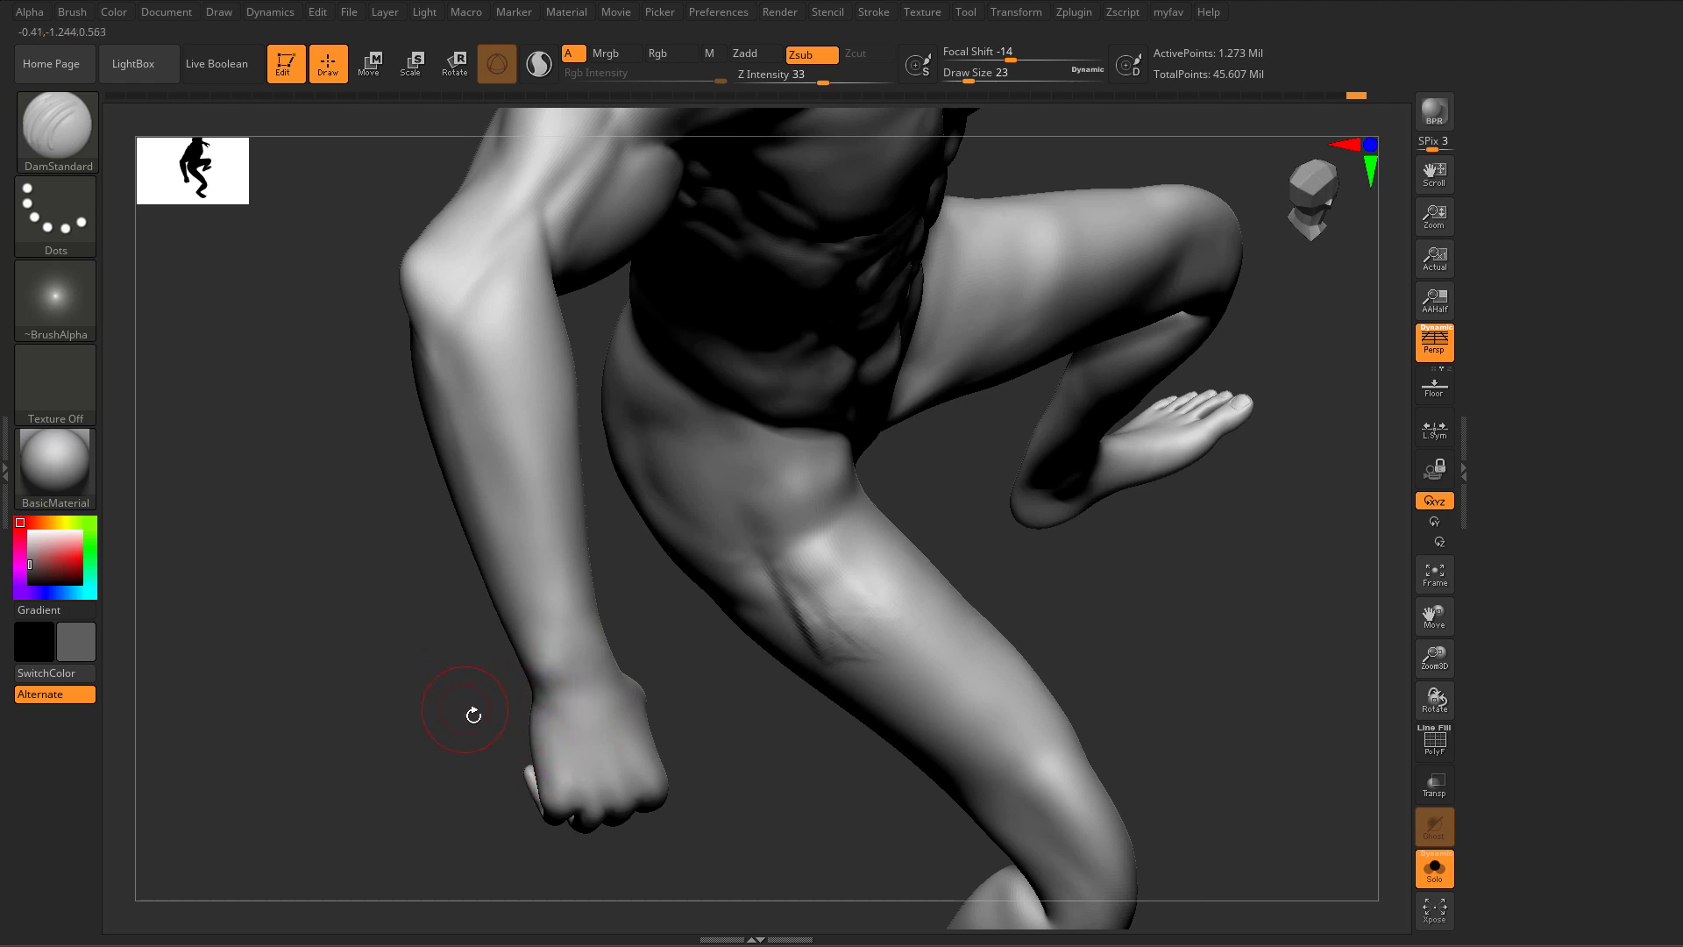
left_click_drag(521, 811, 565, 766)
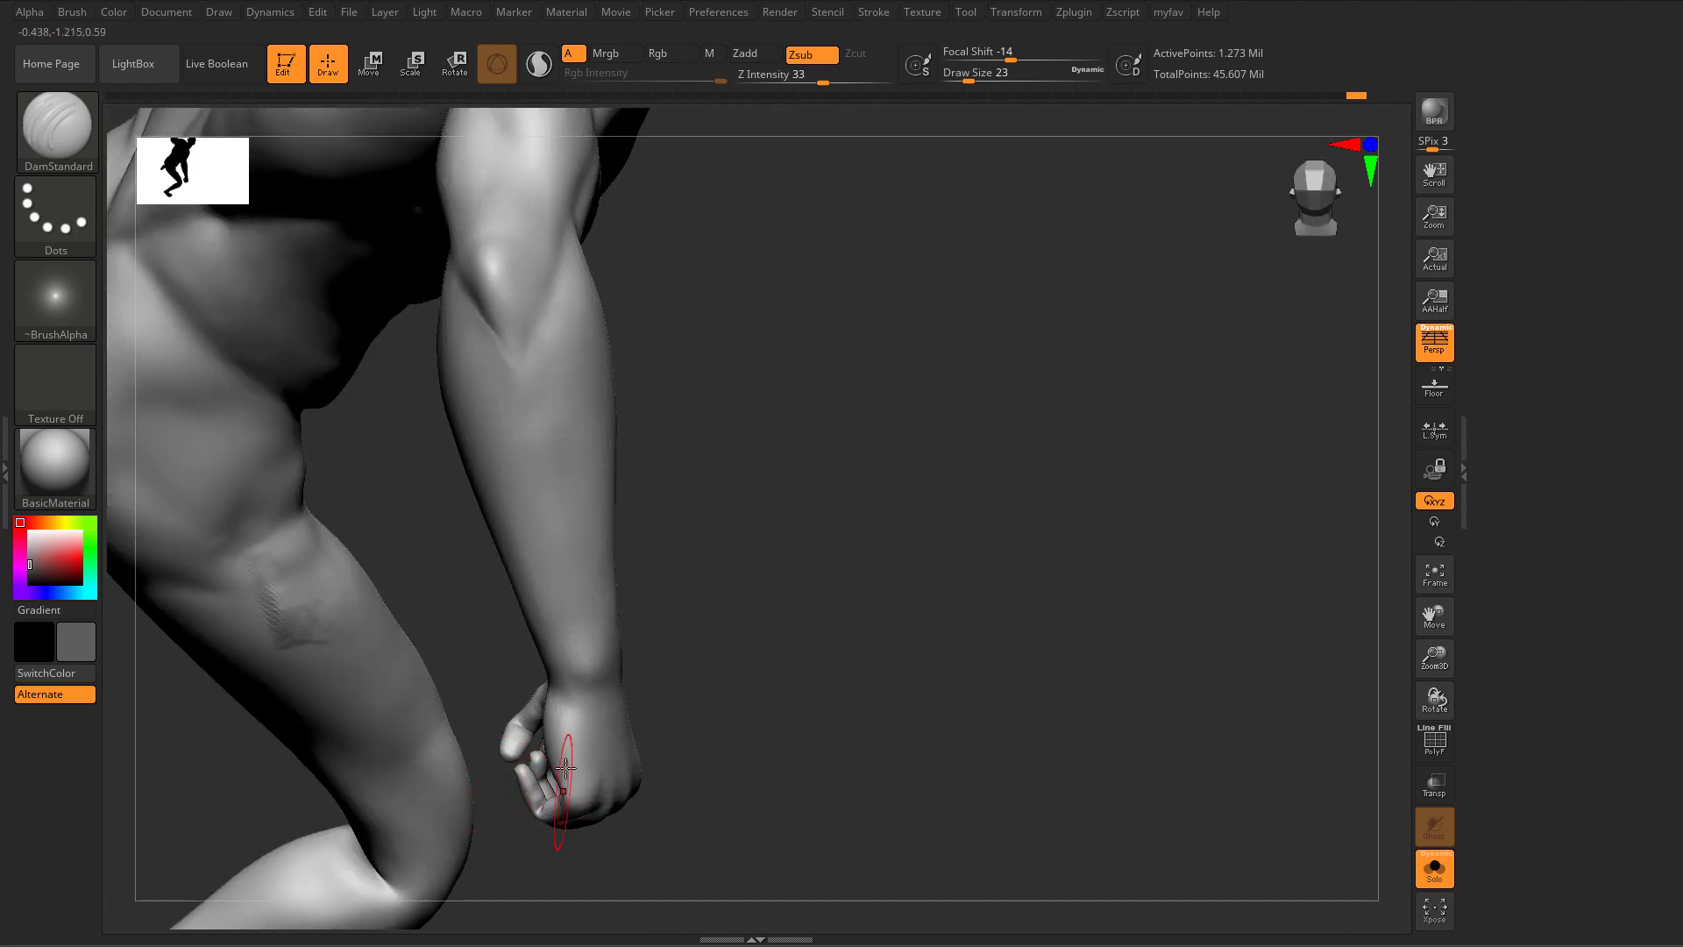
left_click_drag(175, 728, 933, 358)
key("b")
key("c")
key("b")
left_click_drag(742, 215, 723, 331)
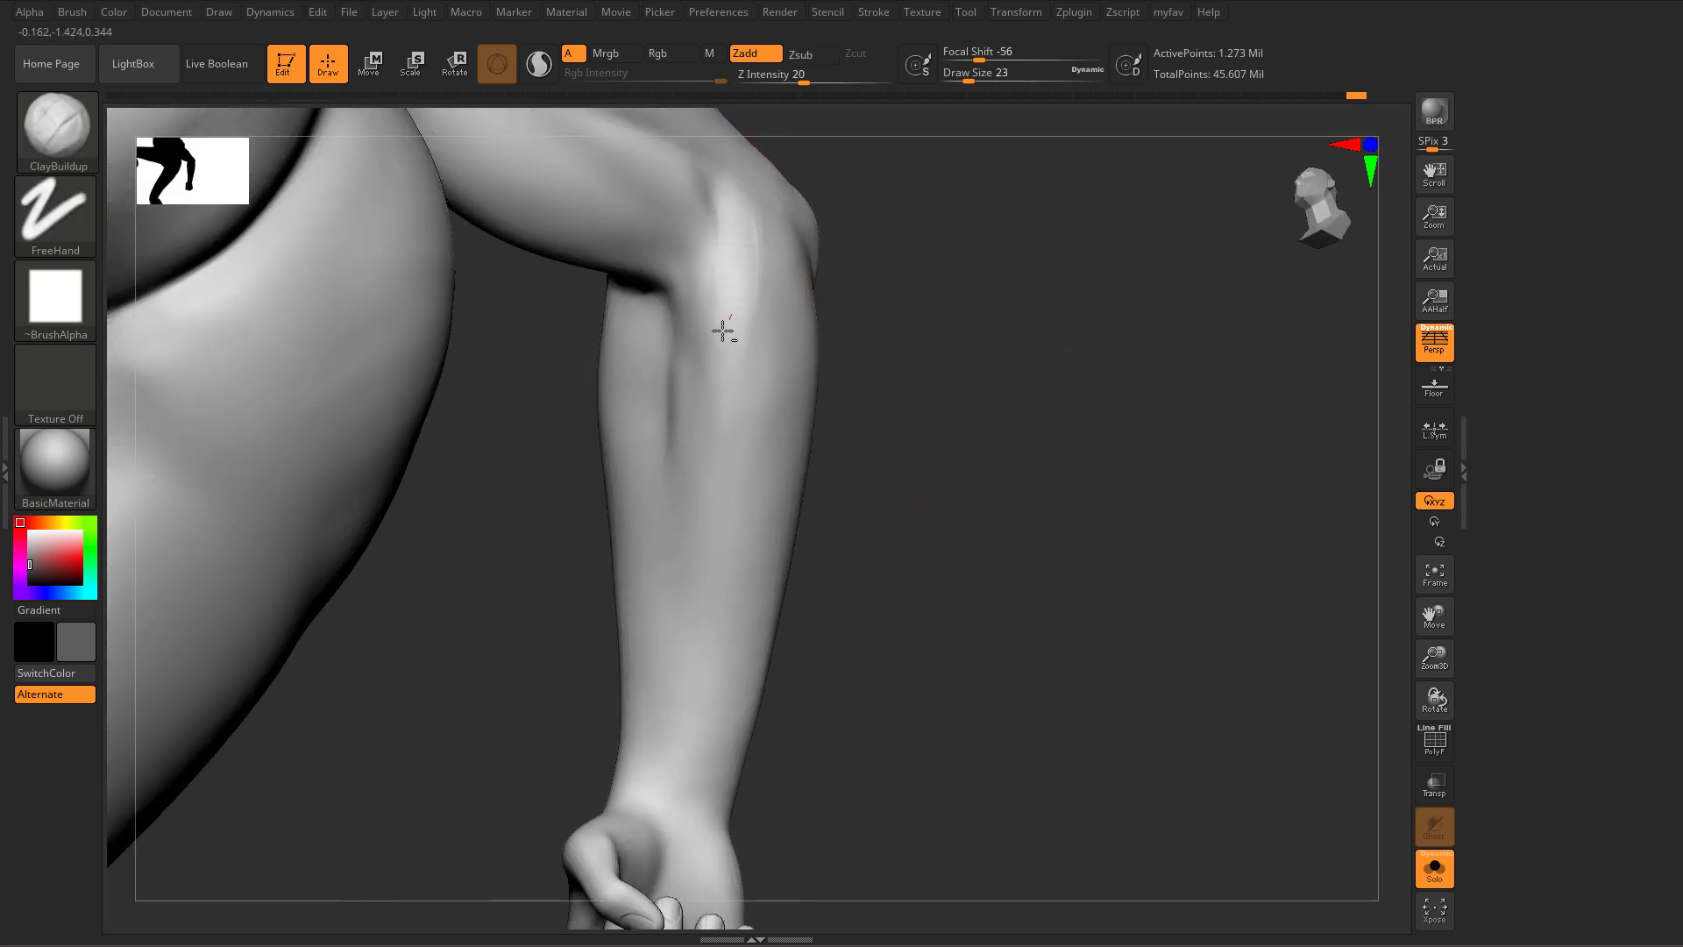
mouse_move(734, 407)
left_mouse_down()
mouse_move(695, 312)
mouse_move(725, 308)
mouse_move(702, 255)
mouse_move(706, 380)
mouse_move(736, 398)
mouse_move(717, 385)
left_mouse_up()
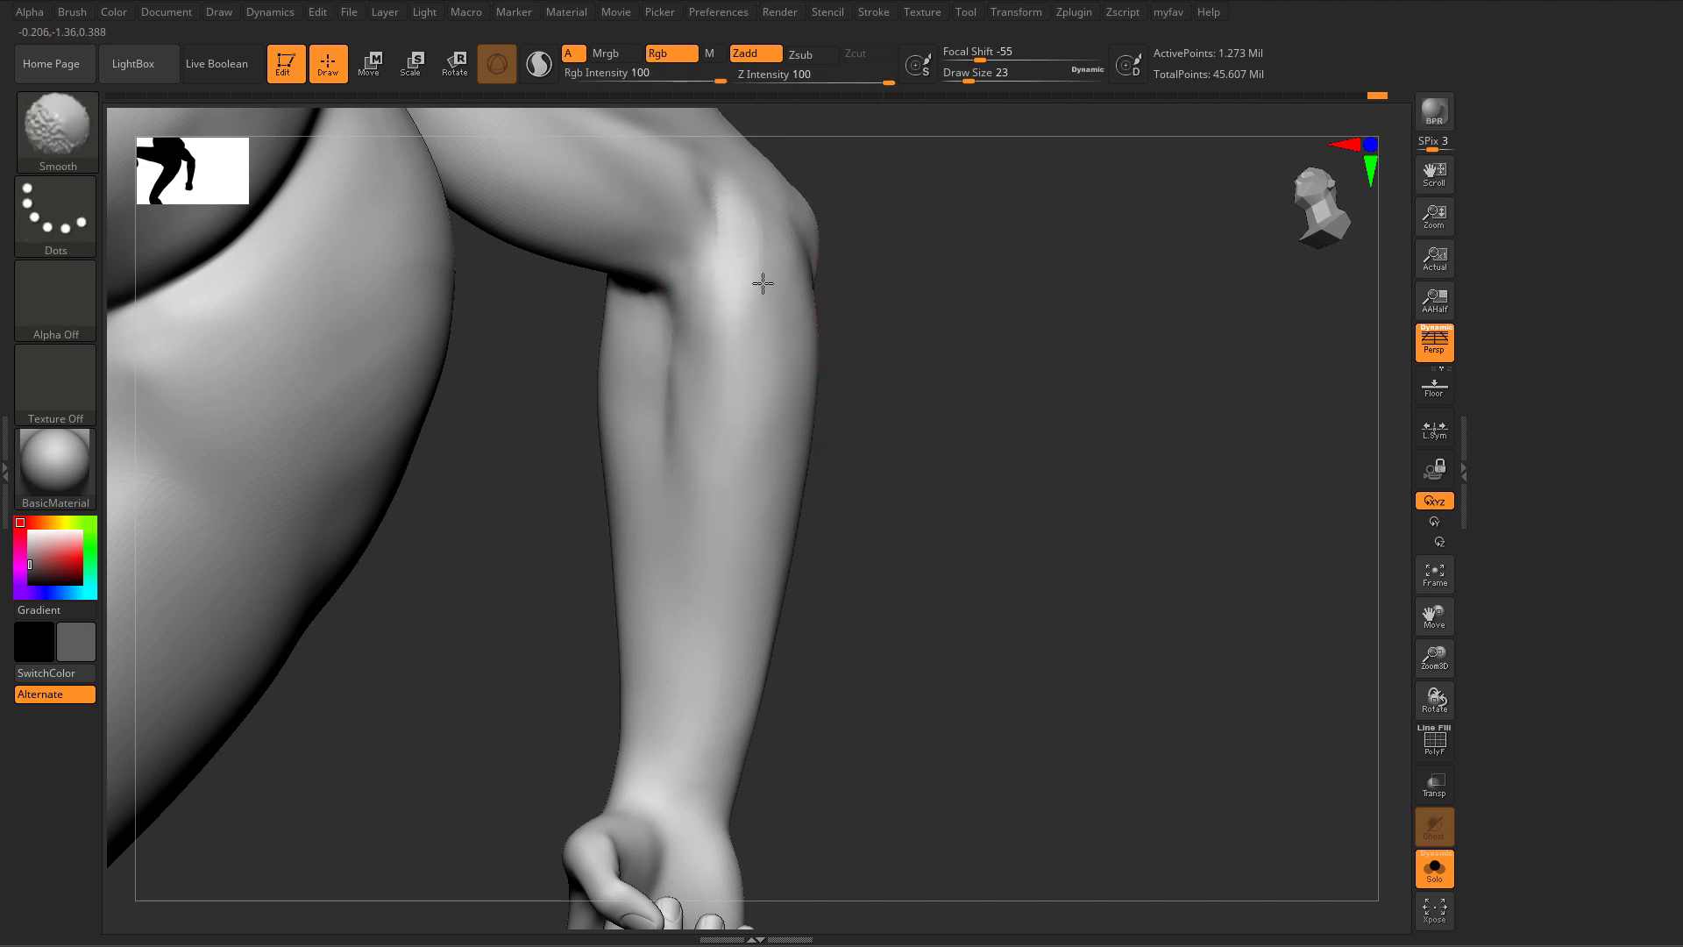
left_click_drag(763, 283, 743, 263, "shift")
Step: Build up the flexor muscle mass from the inner elbow toward mid-forearm with ClayBuildup at draw size 22
key("s")
mouse_move(944, 316)
left_mouse_down()
mouse_move(749, 287)
mouse_move(902, 298)
mouse_move(721, 251)
mouse_move(708, 266)
left_mouse_up()
mouse_move(740, 263)
right_mouse_down()
mouse_move(793, 379)
mouse_move(771, 351)
right_mouse_up()
key("s")
left_click_drag(739, 342, 724, 340)
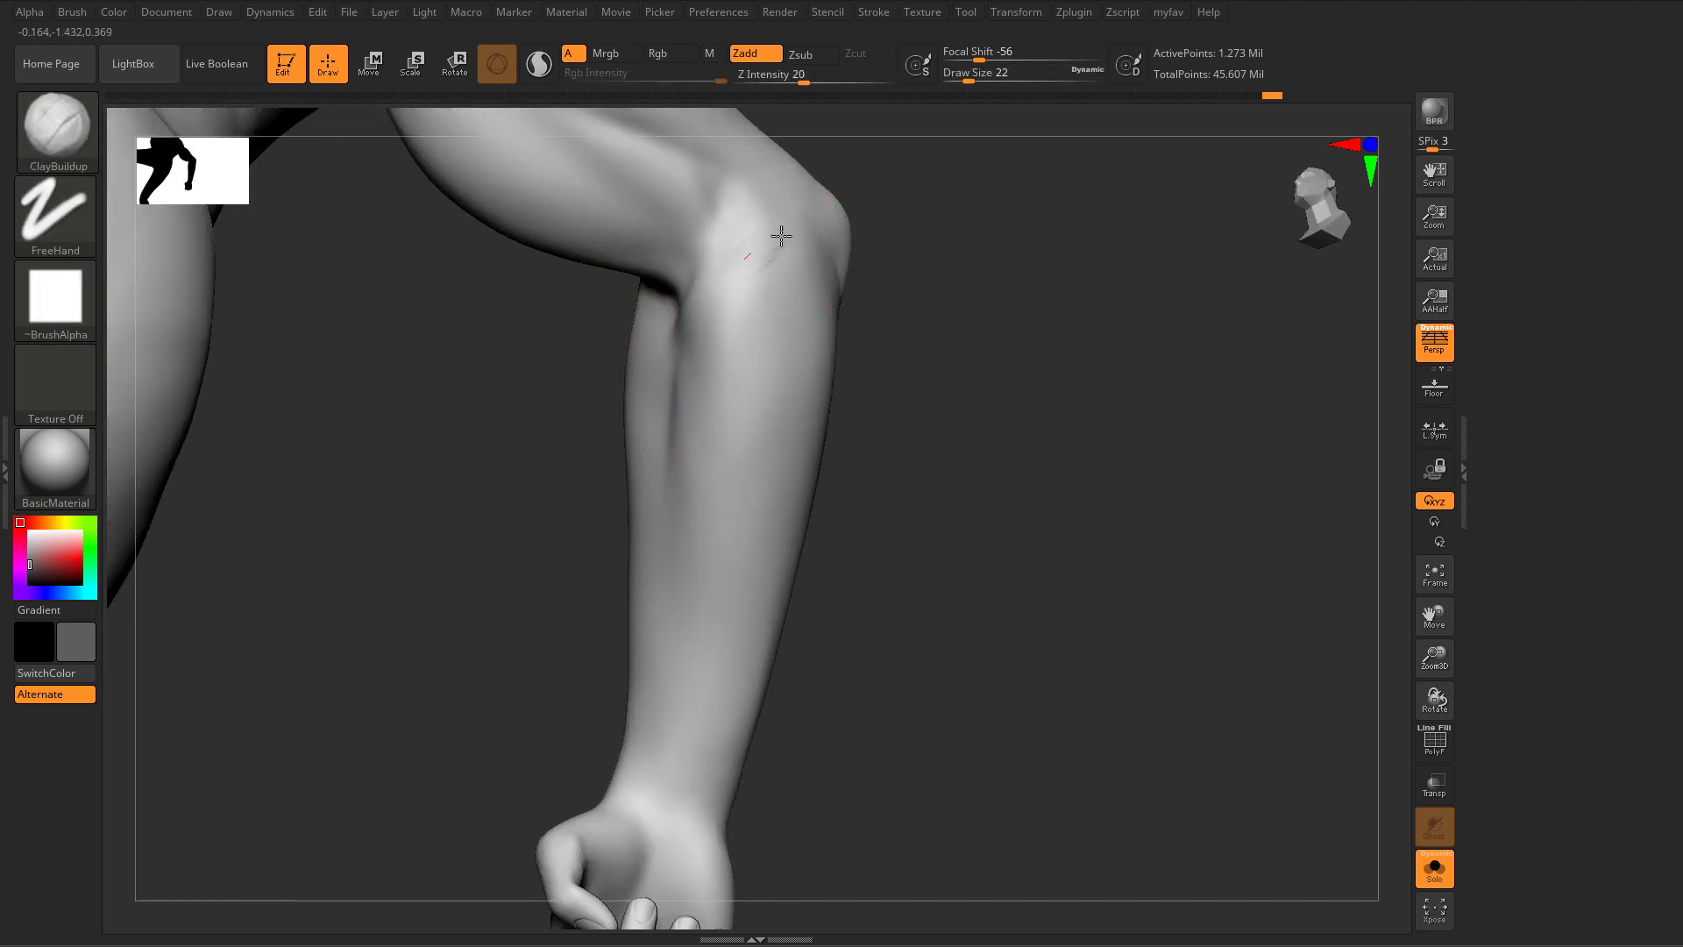
mouse_move(780, 236)
left_mouse_down()
mouse_move(745, 386)
mouse_move(699, 429)
mouse_move(777, 220)
left_mouse_up()
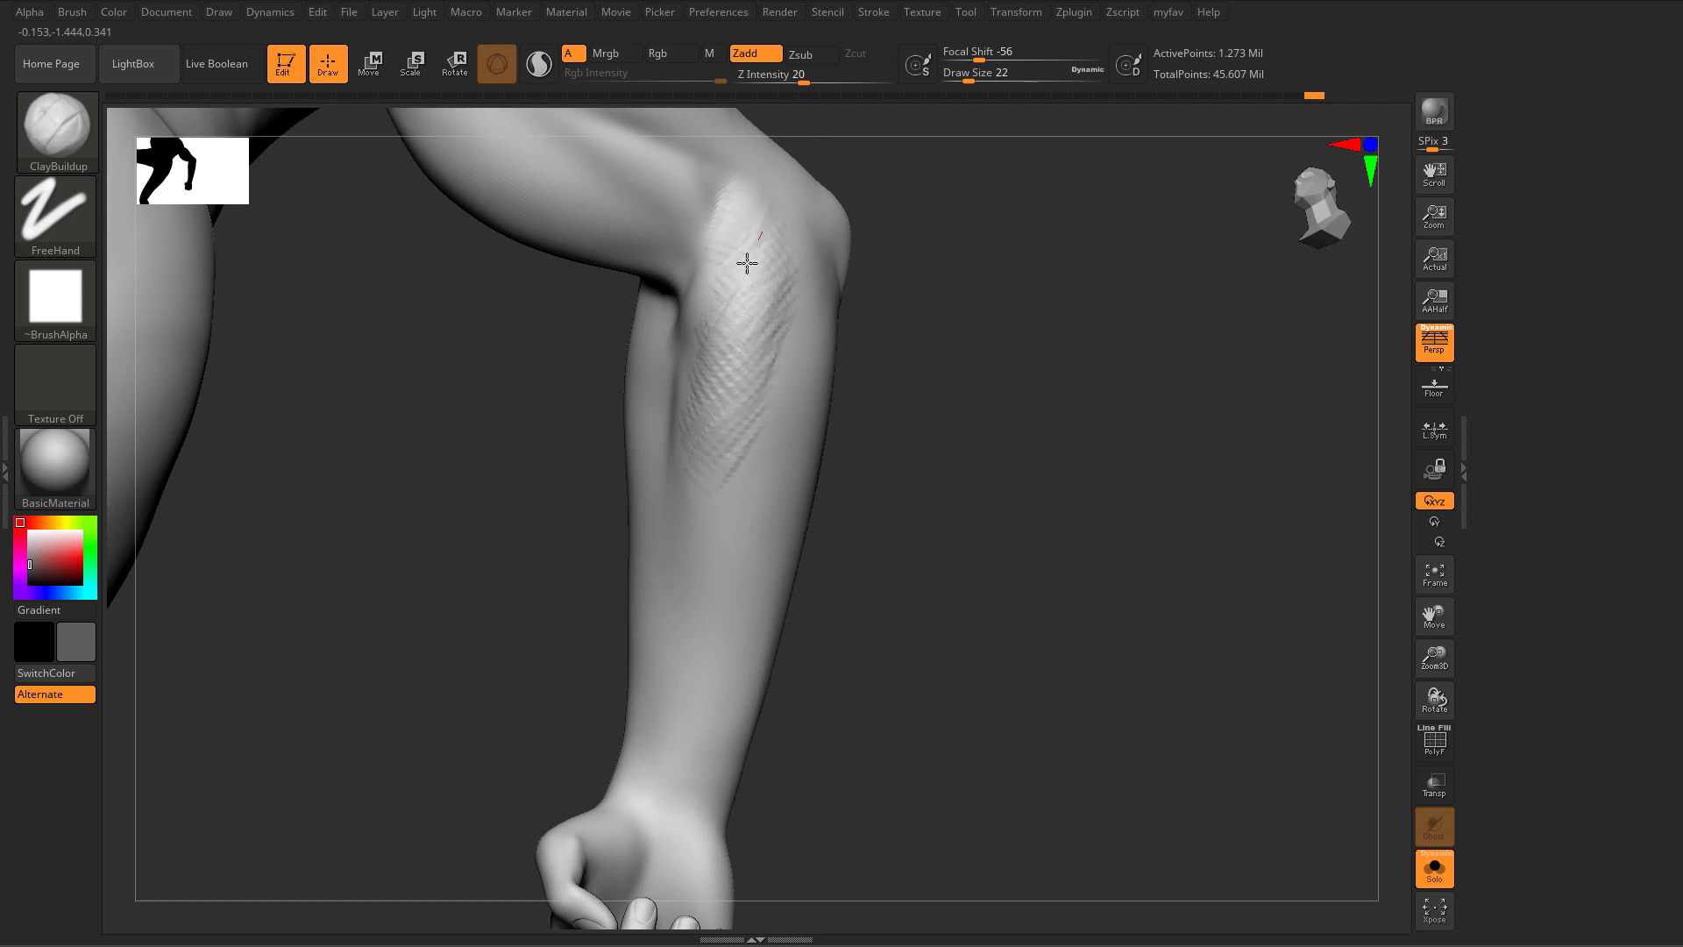
mouse_move(746, 326)
left_mouse_down()
mouse_move(740, 403)
mouse_move(714, 328)
mouse_move(754, 379)
left_mouse_up()
Step: Extend the flexor muscle mass down the inner forearm to the wrist with ClayBuildup at draw size 22 and smooth it
mouse_move(684, 523)
left_mouse_down()
mouse_move(706, 583)
mouse_move(685, 628)
mouse_move(702, 668)
left_mouse_up()
left_click_drag(785, 774, 783, 678, "alt")
mouse_move(695, 419)
left_mouse_down()
mouse_move(698, 405)
mouse_move(657, 707)
left_mouse_up()
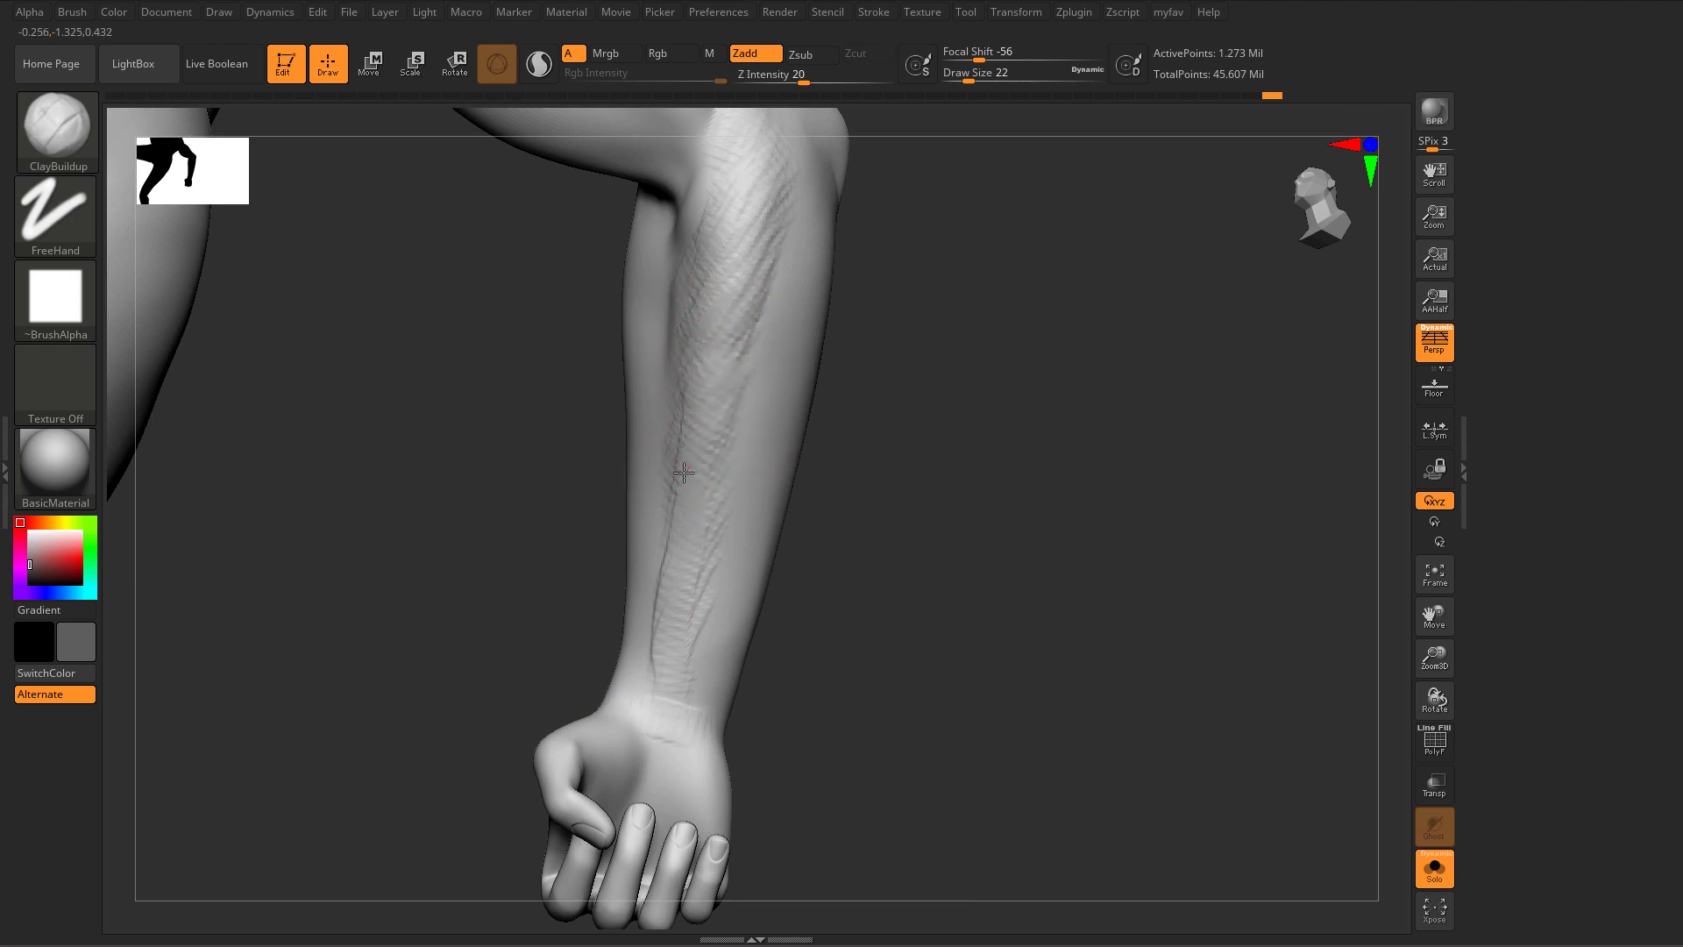
left_click_drag(714, 368, 737, 295, "shift")
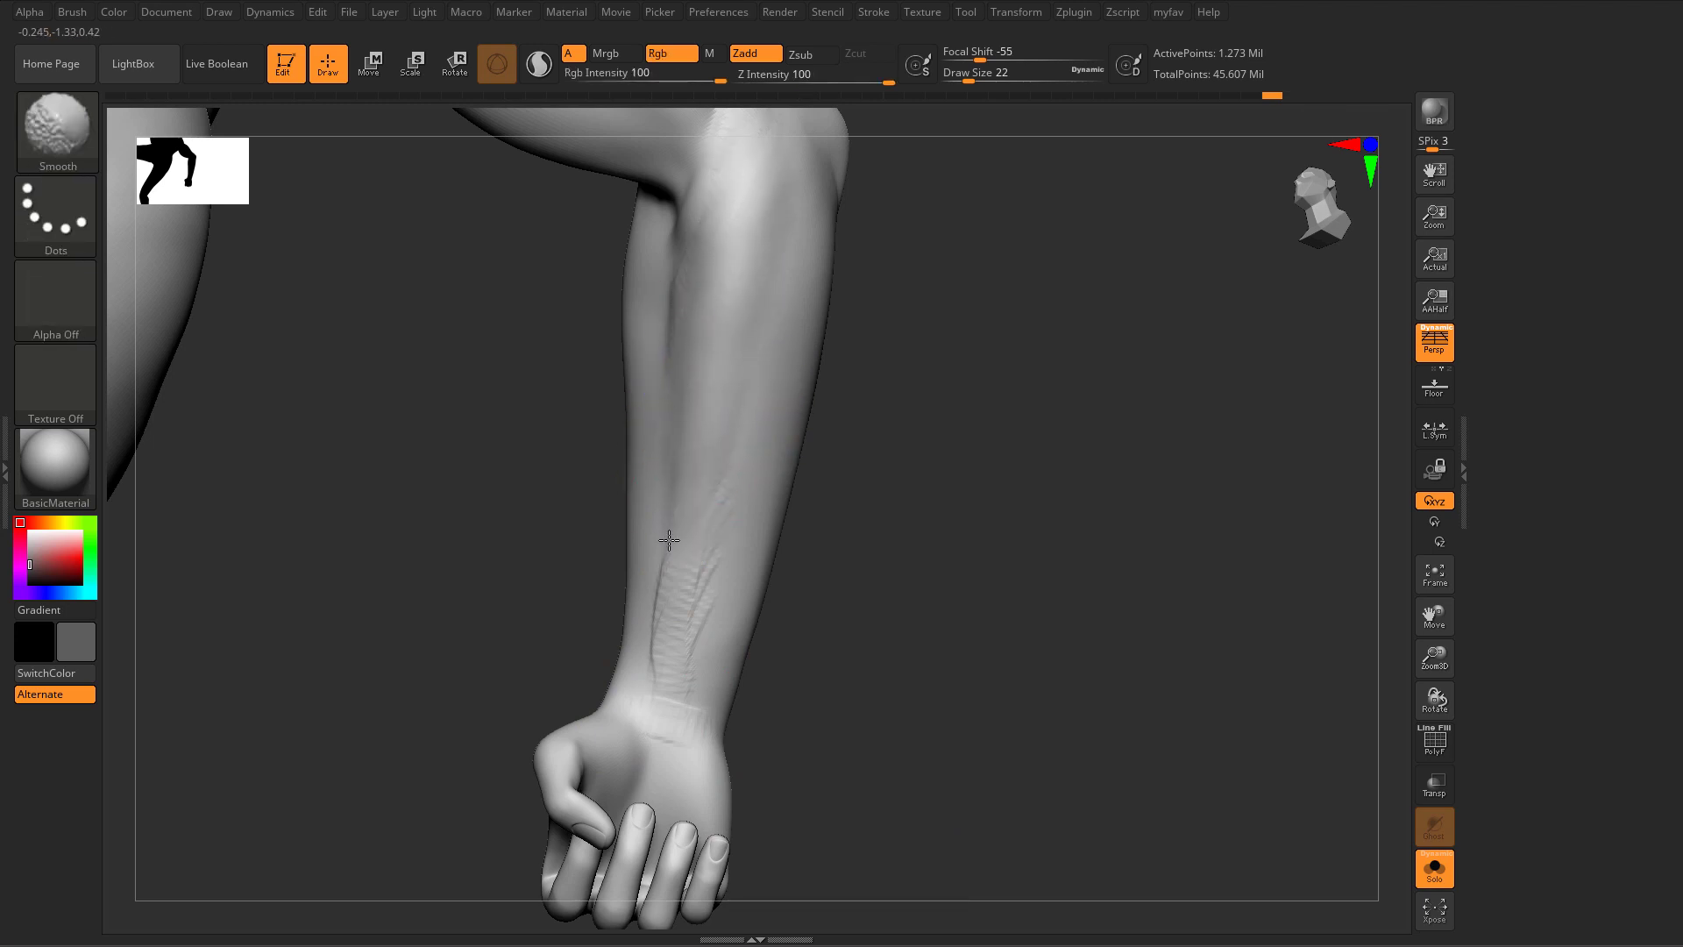
left_click_drag(680, 507, 706, 535, "shift")
Step: Build up a narrower muscle strand along the elbow-tip side of the inner forearm to the wrist with ClayBuildup at draw size 17
right_click_drag(734, 514, 683, 492)
key("s")
mouse_move(800, 269)
left_mouse_down()
mouse_move(795, 224)
mouse_move(793, 300)
left_mouse_up()
left_click_drag(793, 301, 758, 469)
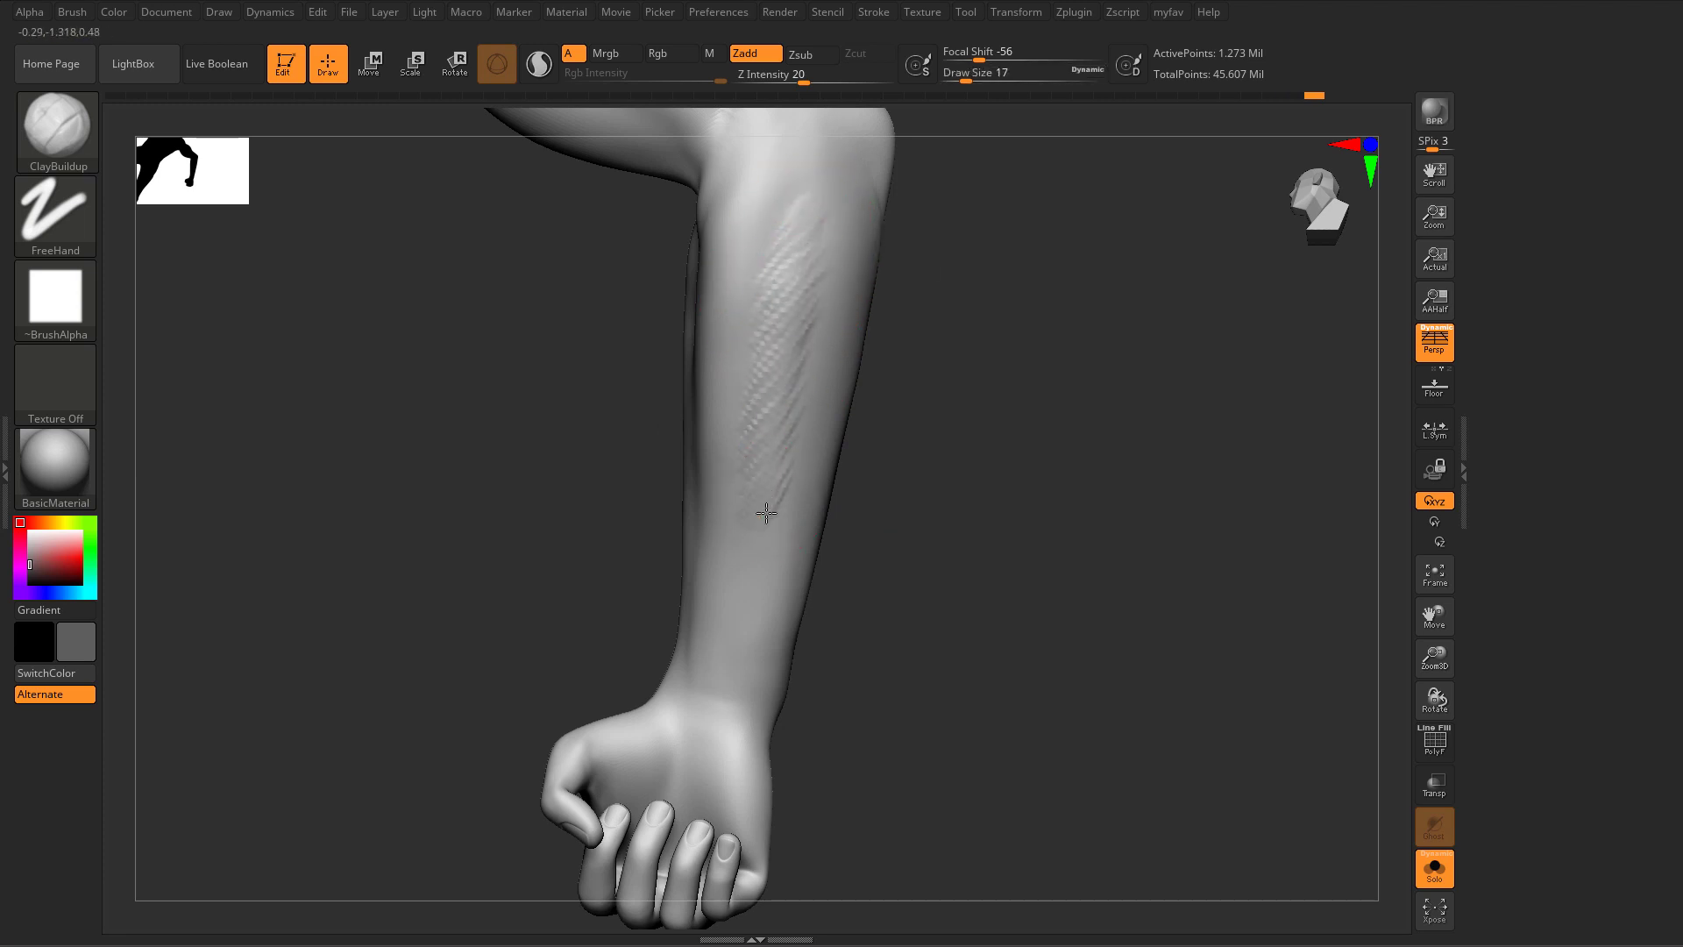
left_click_drag(755, 607, 734, 719)
right_click_drag(872, 490, 852, 456)
left_click_drag(802, 276, 775, 360)
right_click_drag(815, 325, 749, 351)
left_click_drag(749, 285, 764, 300)
Step: Carve the grooves separating the forearm flexors from the inner elbow toward mid-forearm with DamStandard at draw size 17
mouse_move(679, 320)
right_mouse_down()
mouse_move(701, 300)
mouse_move(690, 290)
right_mouse_up()
key("b")
key("d")
key("s")
left_click_drag(671, 227, 578, 372)
left_click_drag(702, 222, 625, 527)
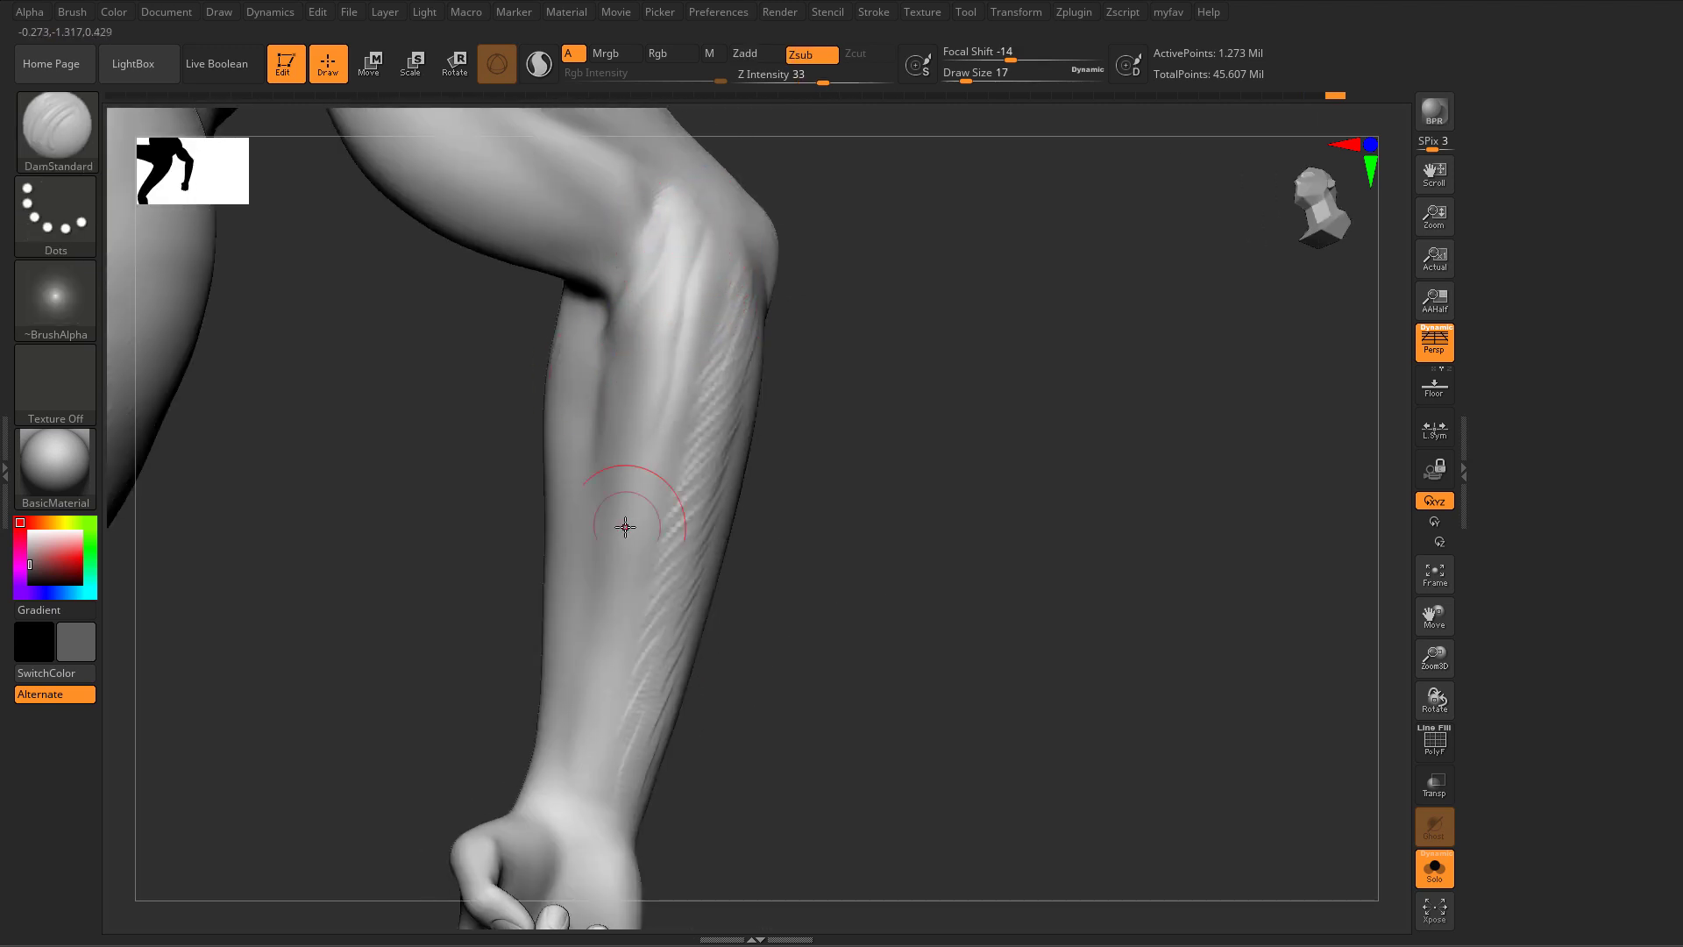
left_click_drag(745, 290, 715, 471)
Step: Build up the ulnar-side forearm muscle from just below the elbow tip with ClayBuildup at draw size 23
right_click_drag(863, 451, 796, 368)
key("s")
mouse_move(782, 350)
left_mouse_down()
mouse_move(781, 322)
mouse_move(805, 340)
mouse_move(716, 653)
left_mouse_up()
key("b")
key("c")
key("b")
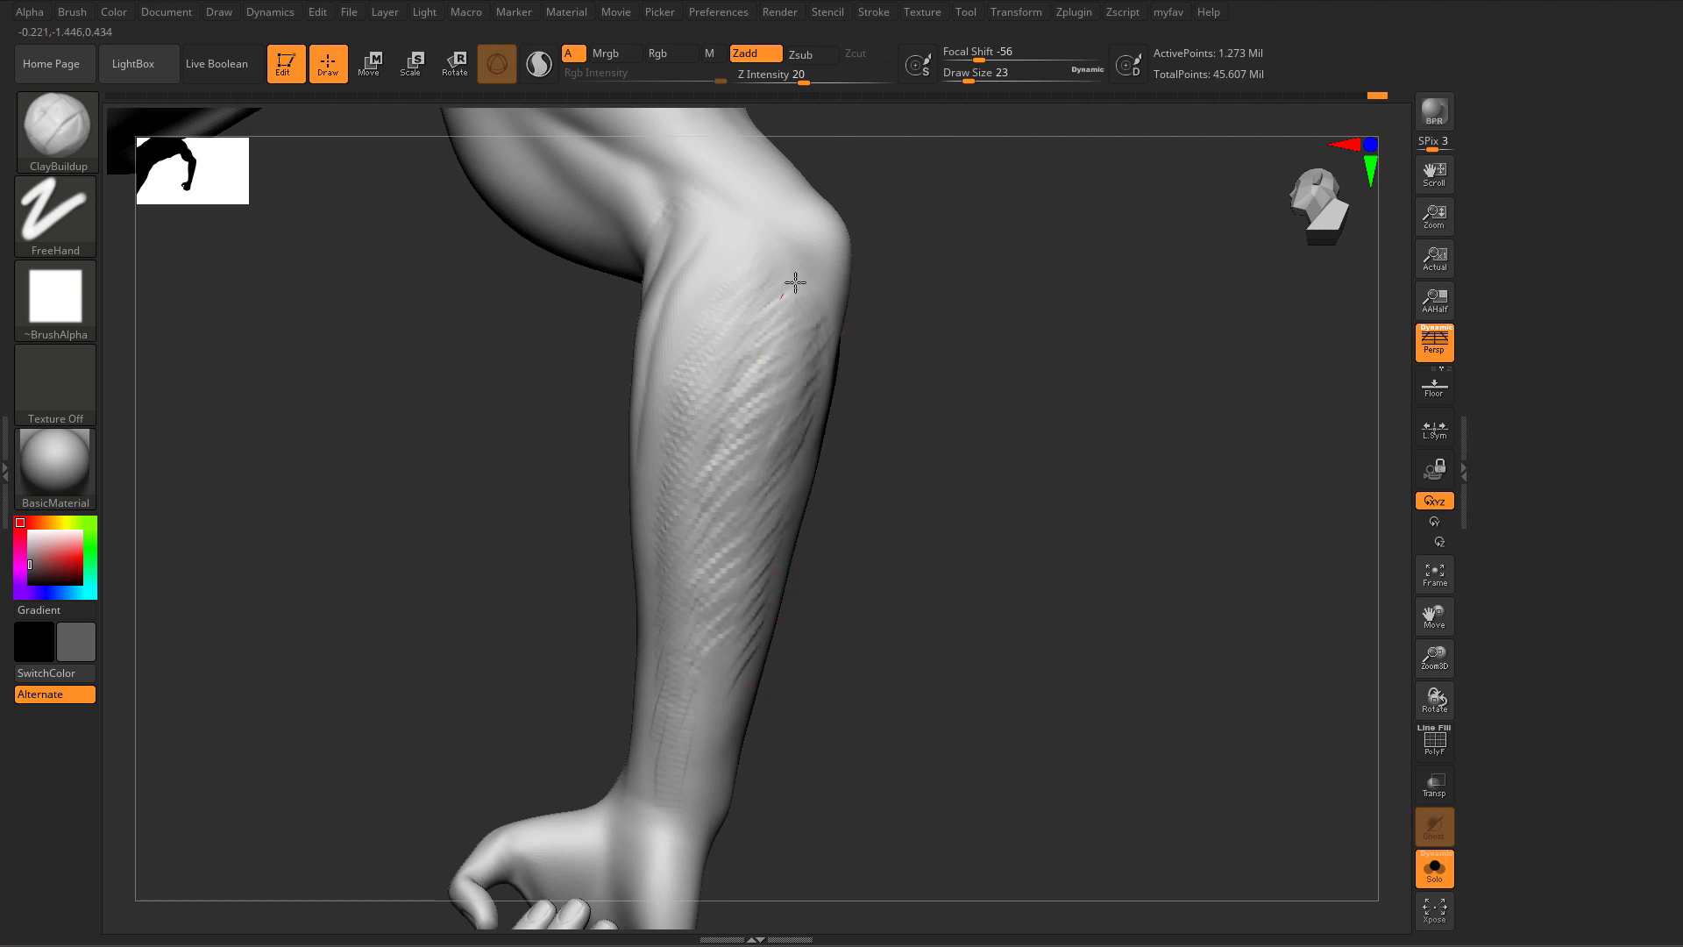
left_click_drag(822, 295, 806, 355)
right_click_drag(848, 387, 802, 338)
Step: Fill out the ulnar-side muscle belly between the elbow and mid-forearm with more ClayBuildup strokes at draw size 23
key("b")
key("d")
key("s")
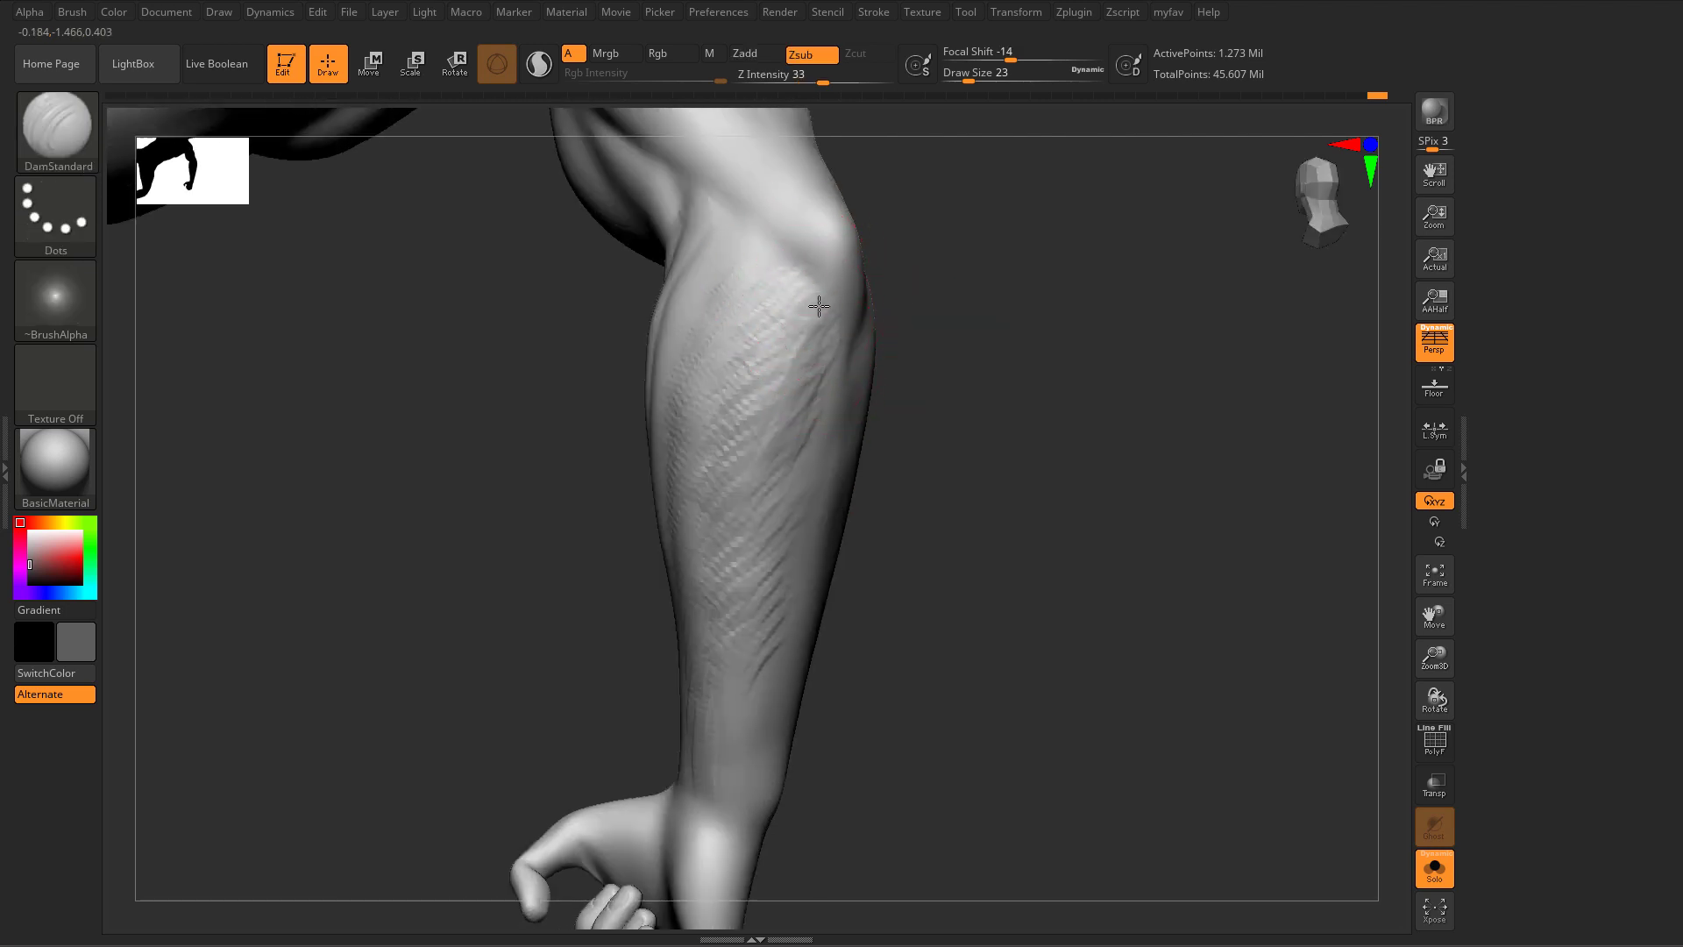
key("b")
key("c")
key("b")
mouse_move(819, 302)
left_mouse_down()
mouse_move(799, 447)
mouse_move(743, 501)
left_mouse_up()
mouse_move(763, 432)
left_mouse_down()
mouse_move(789, 465)
mouse_move(778, 522)
left_mouse_up()
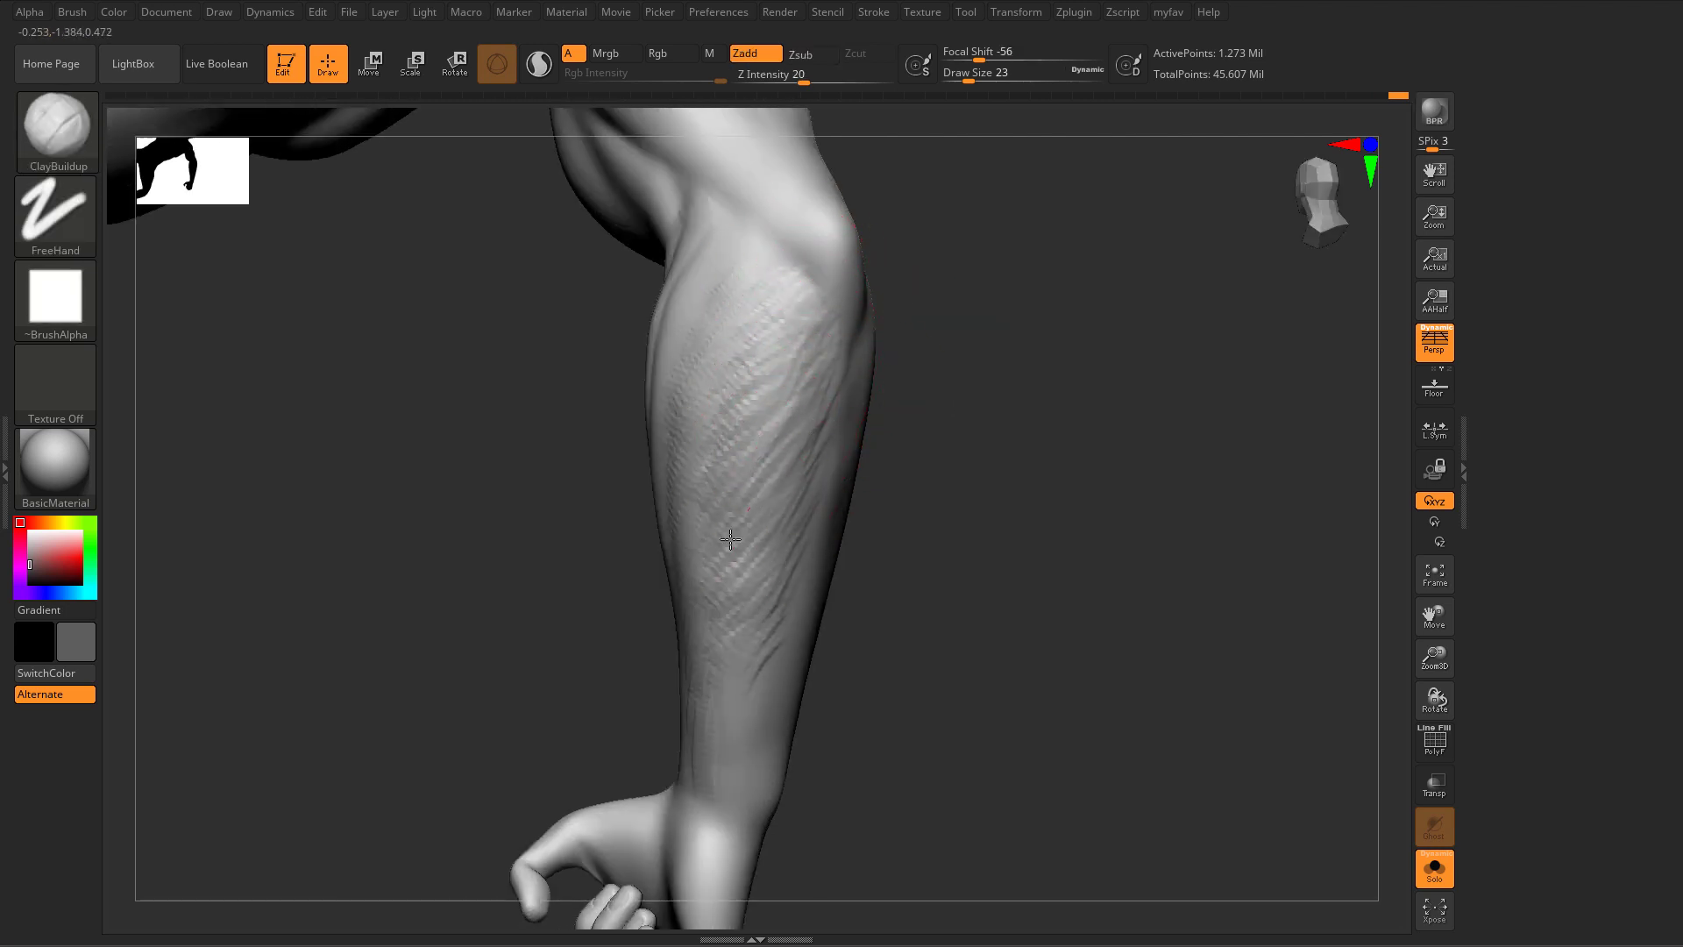
Step: Extend the ulnar-side muscle mass down the forearm toward the wrist with ClayBuildup at draw size 23
right_click_drag(863, 522, 797, 398)
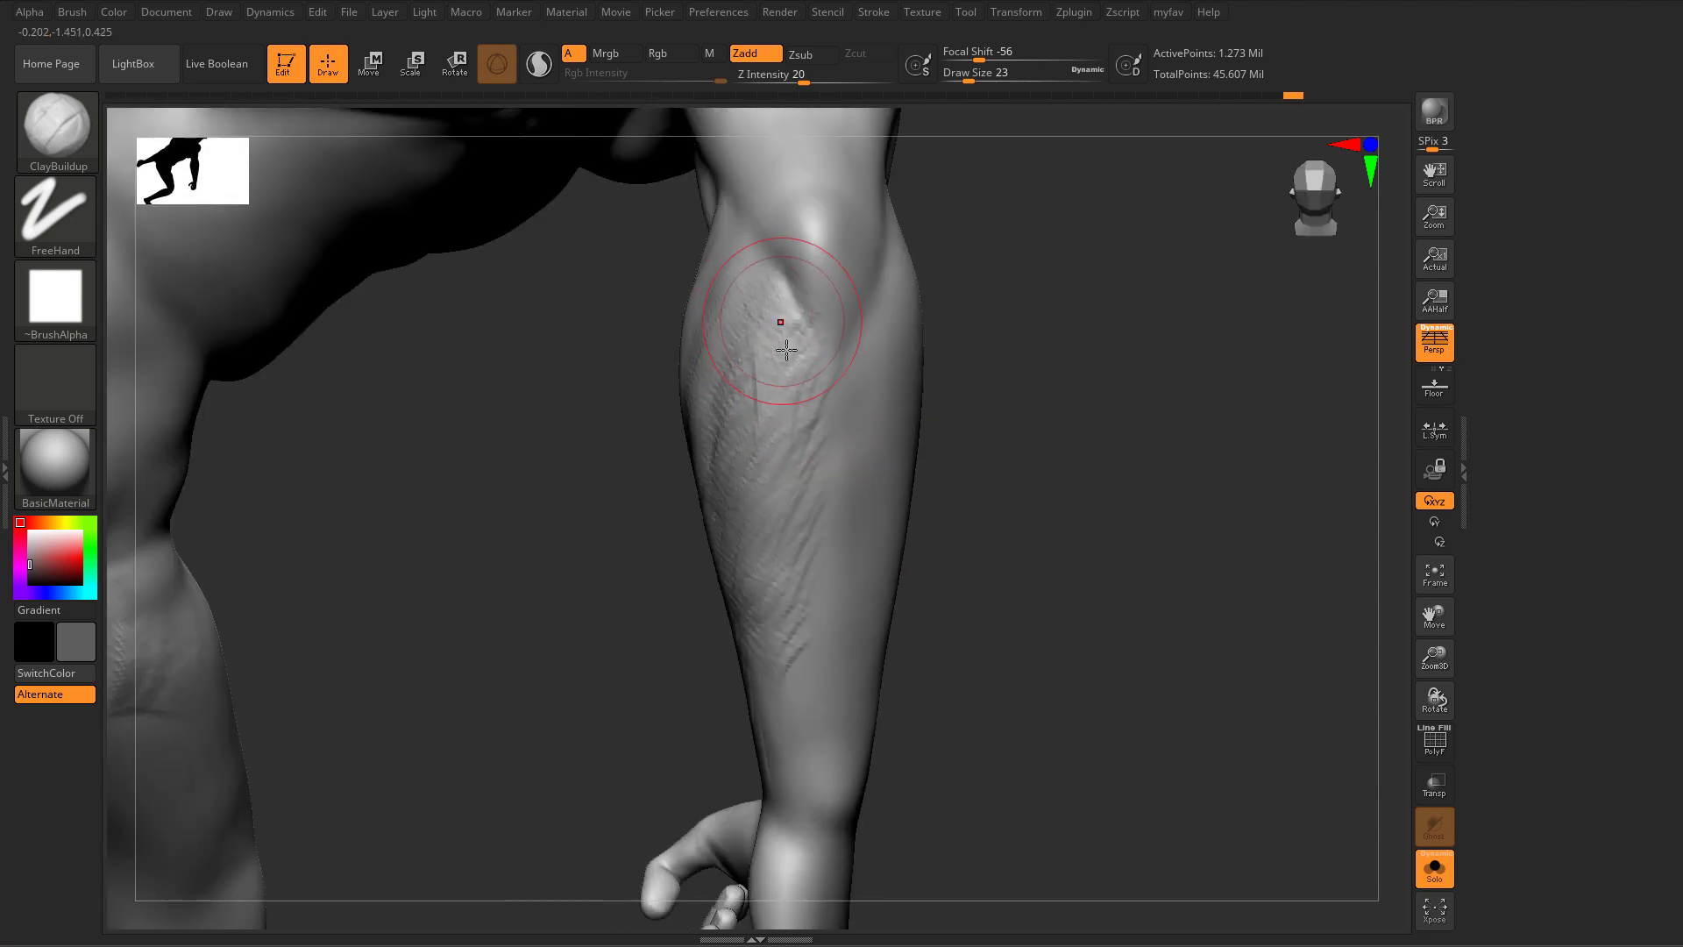
right_click_drag(802, 561, 807, 432)
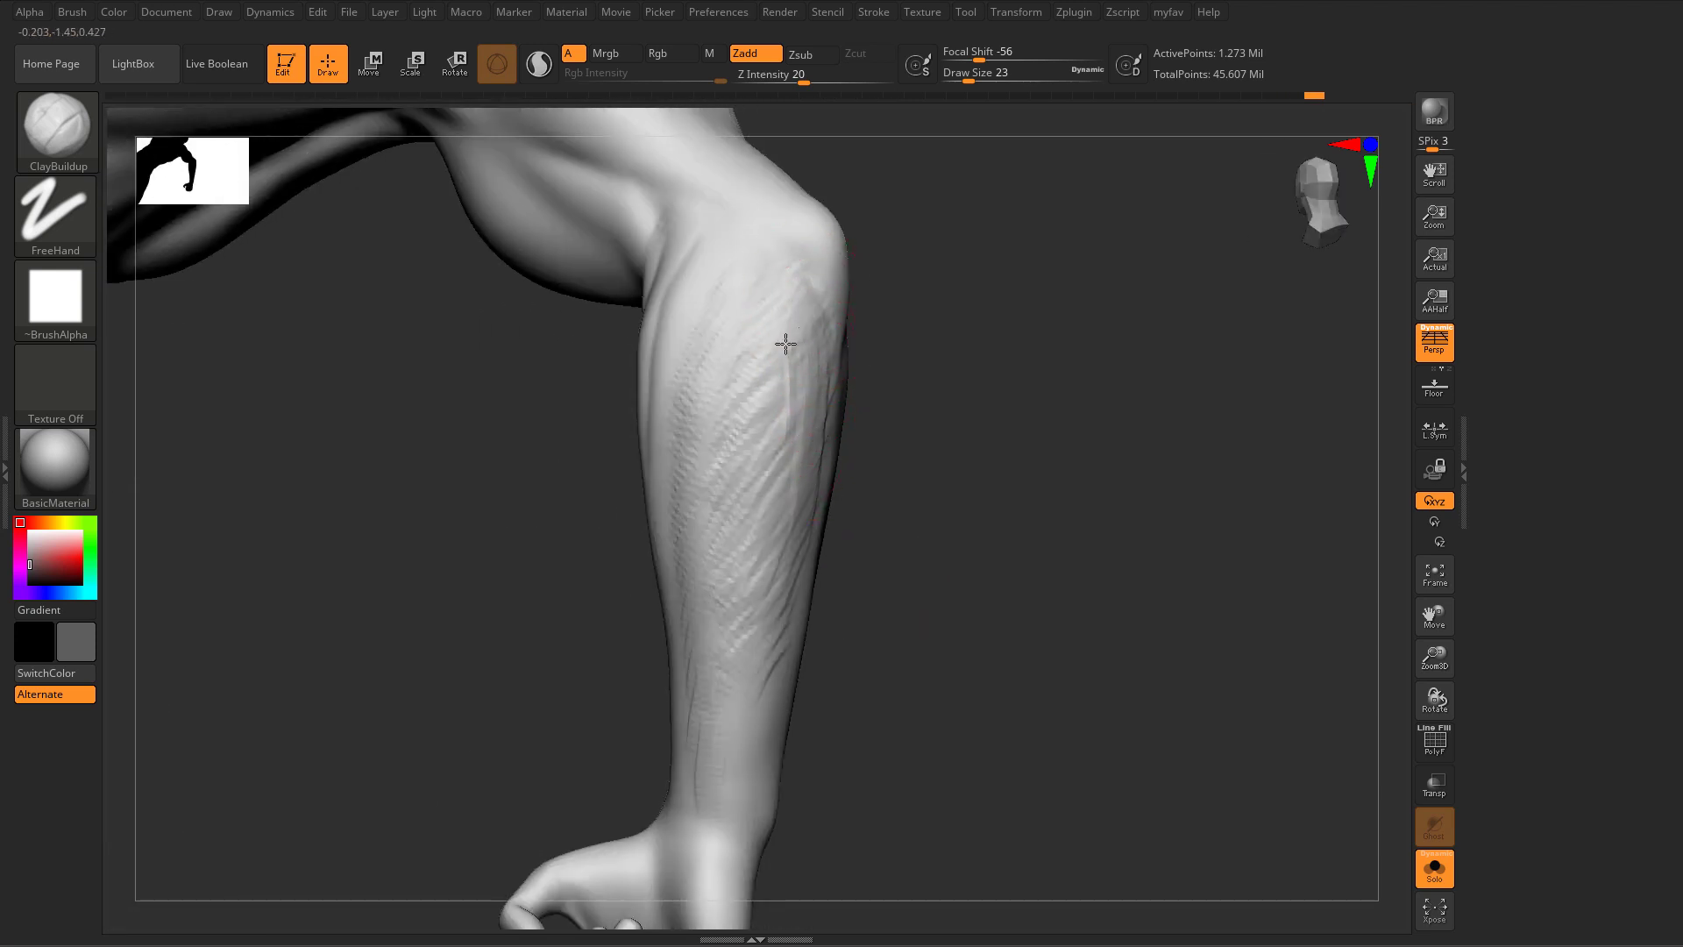
left_click_drag(788, 402, 751, 771)
Step: Thicken the upper flexors from the inner elbow to mid-forearm with ClayBuildup, using draw sizes 13 and 23
mouse_move(912, 539)
right_mouse_down()
mouse_move(970, 620)
mouse_move(991, 623)
mouse_move(969, 523)
mouse_move(695, 375)
right_mouse_up()
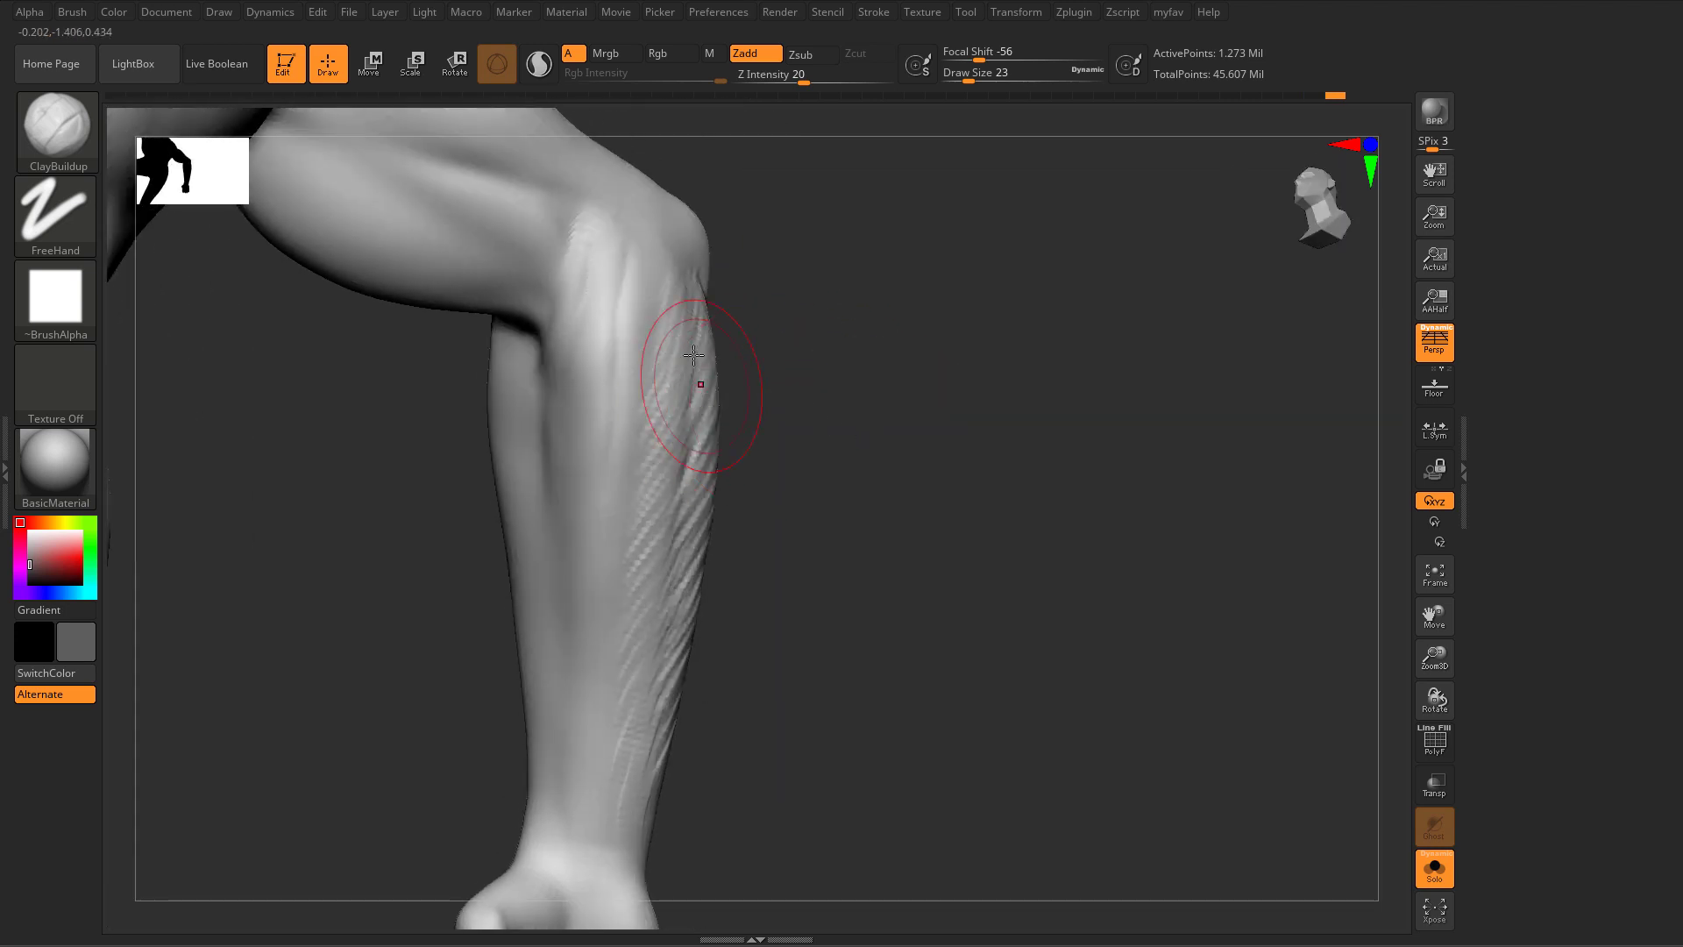
key("s")
left_click_drag(627, 261, 630, 261)
key("s")
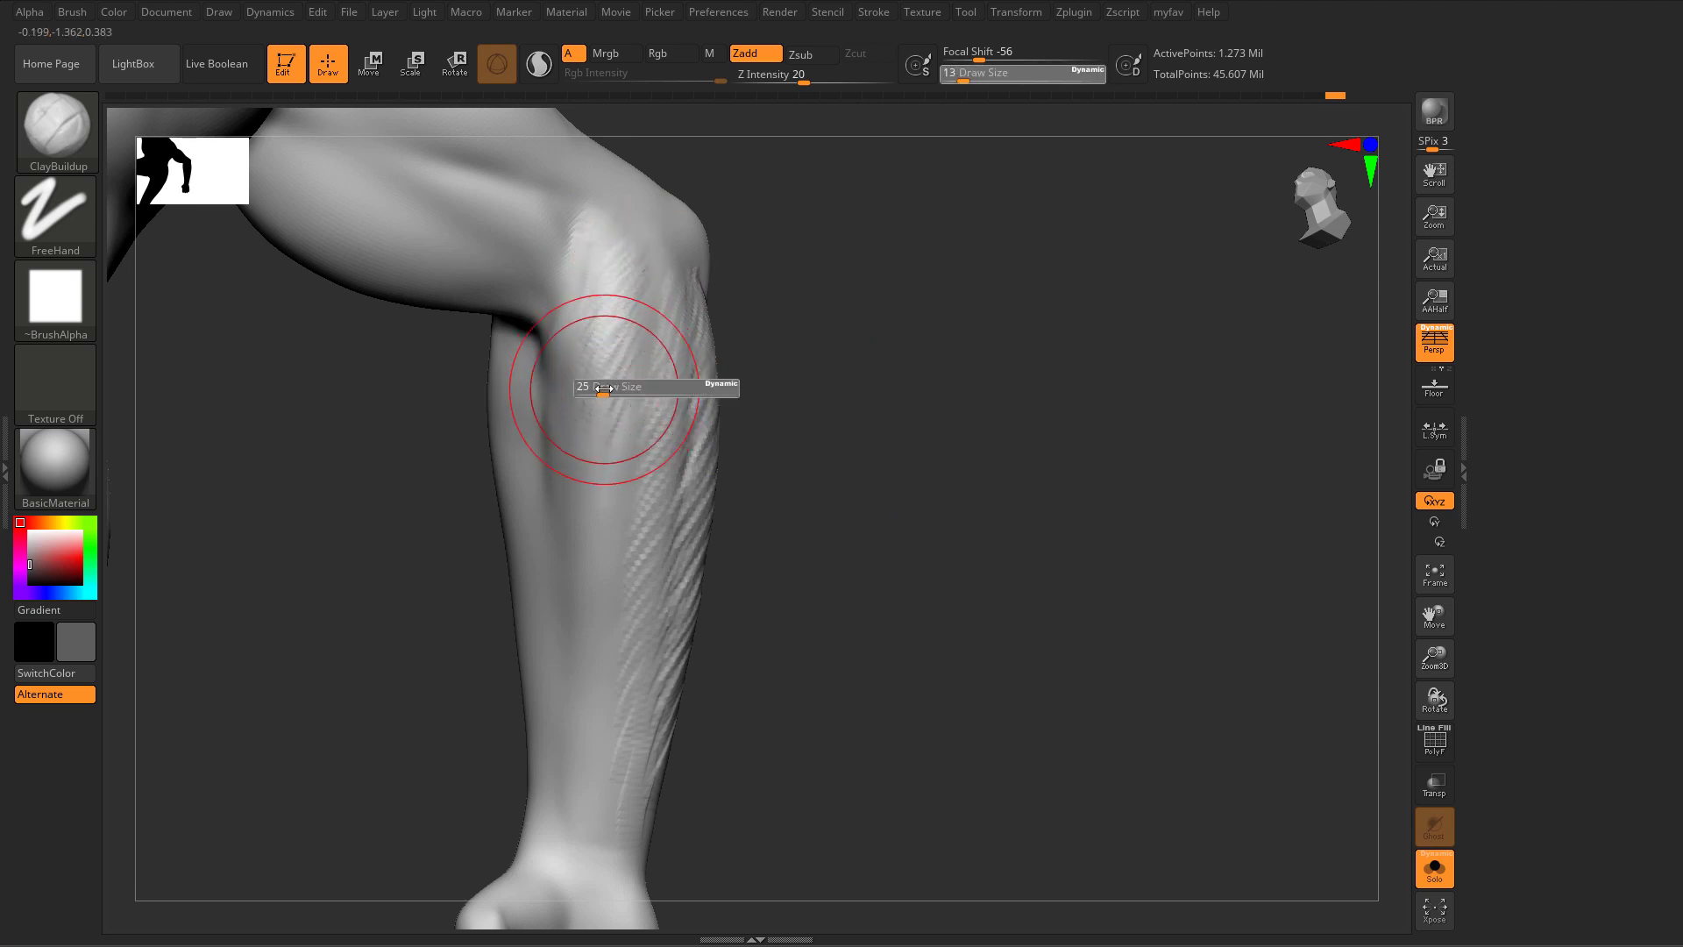
left_click_drag(601, 383, 613, 440)
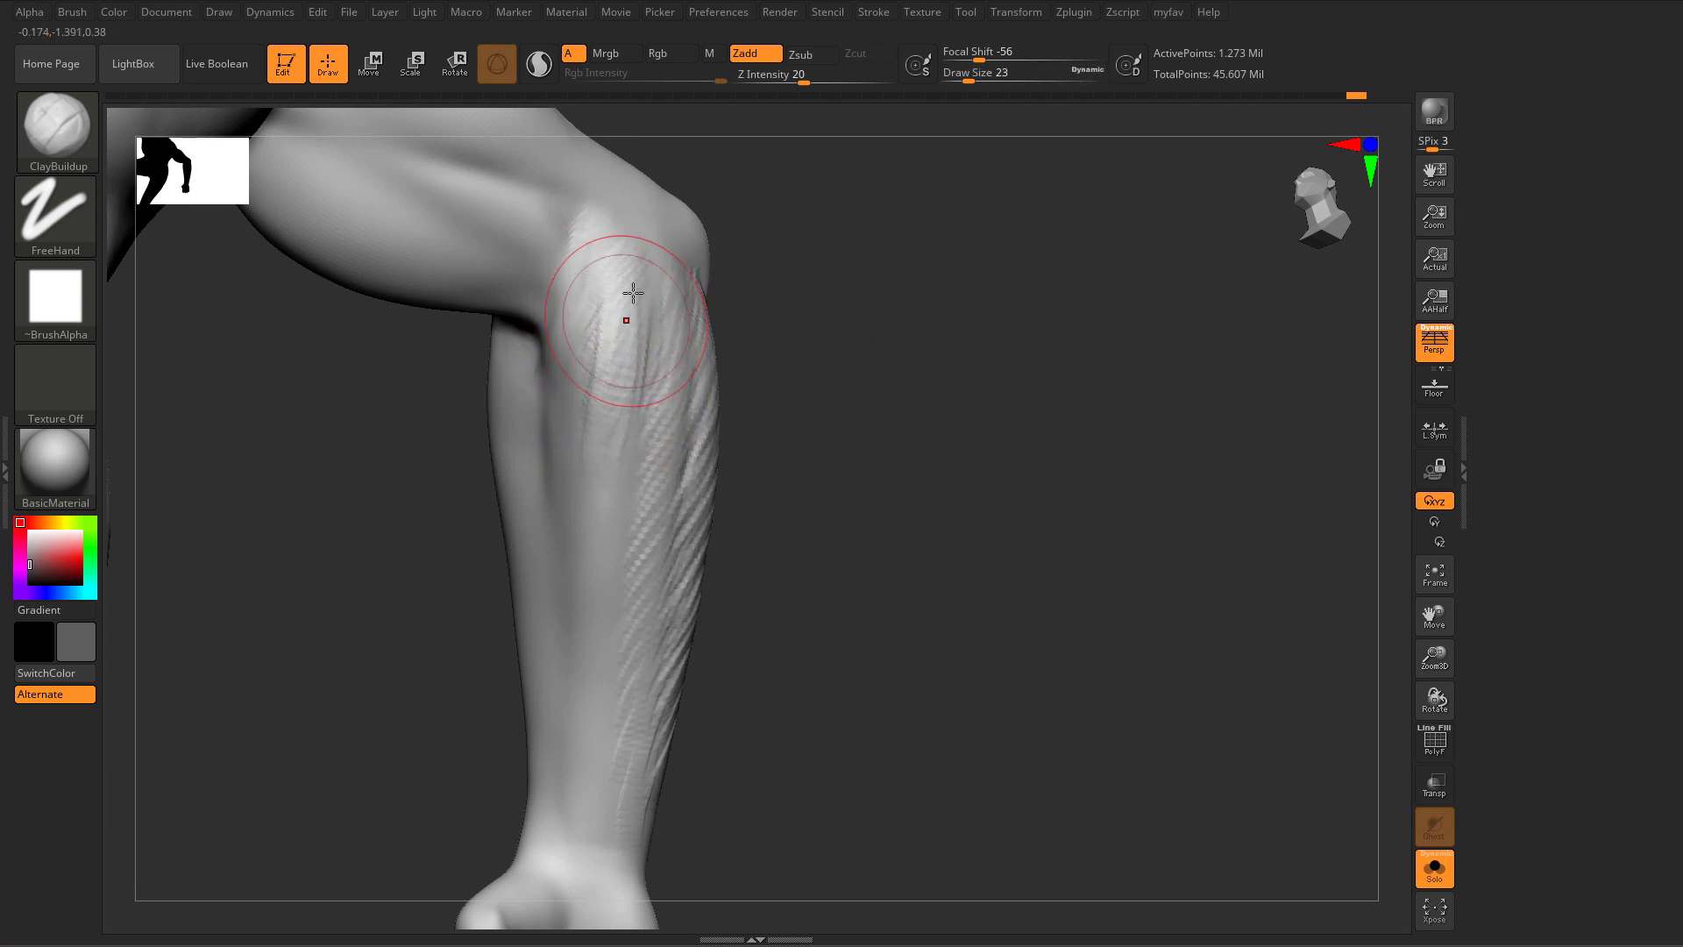
left_click_drag(631, 294, 615, 429)
left_click_drag(609, 262, 618, 569)
Step: Carve the crease along the inner upper arm toward the elbow with DamStandard at draw size 12
right_click_drag(675, 348, 736, 346)
key("b")
key("d")
key("s")
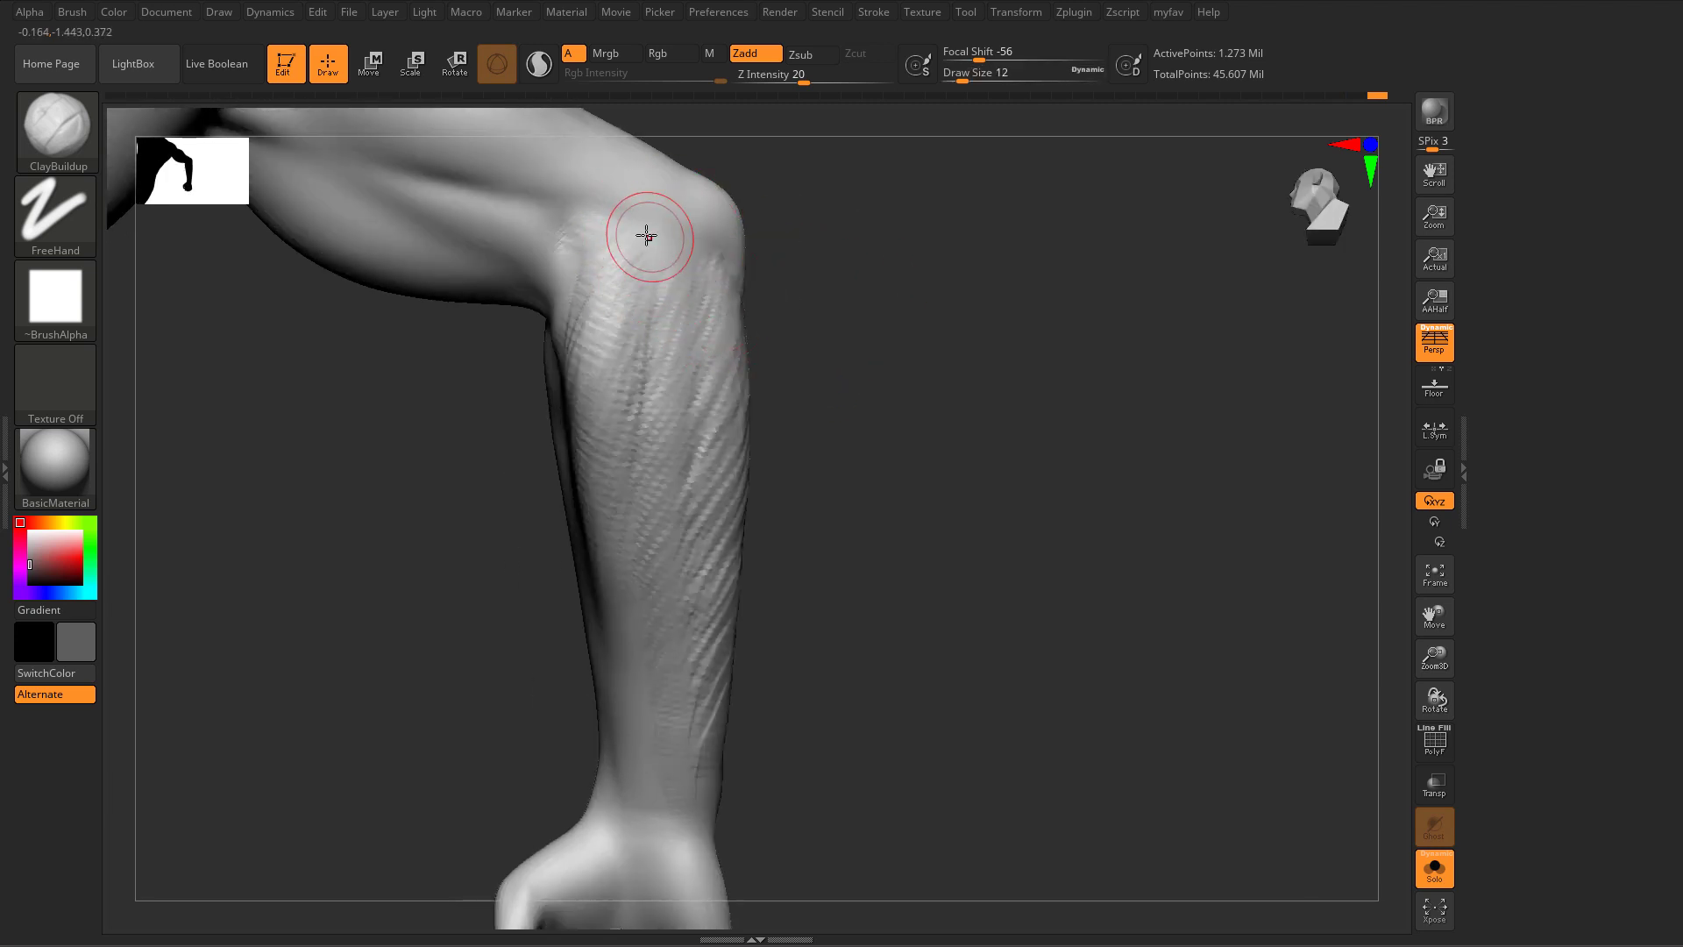
left_click_drag(526, 190, 489, 186)
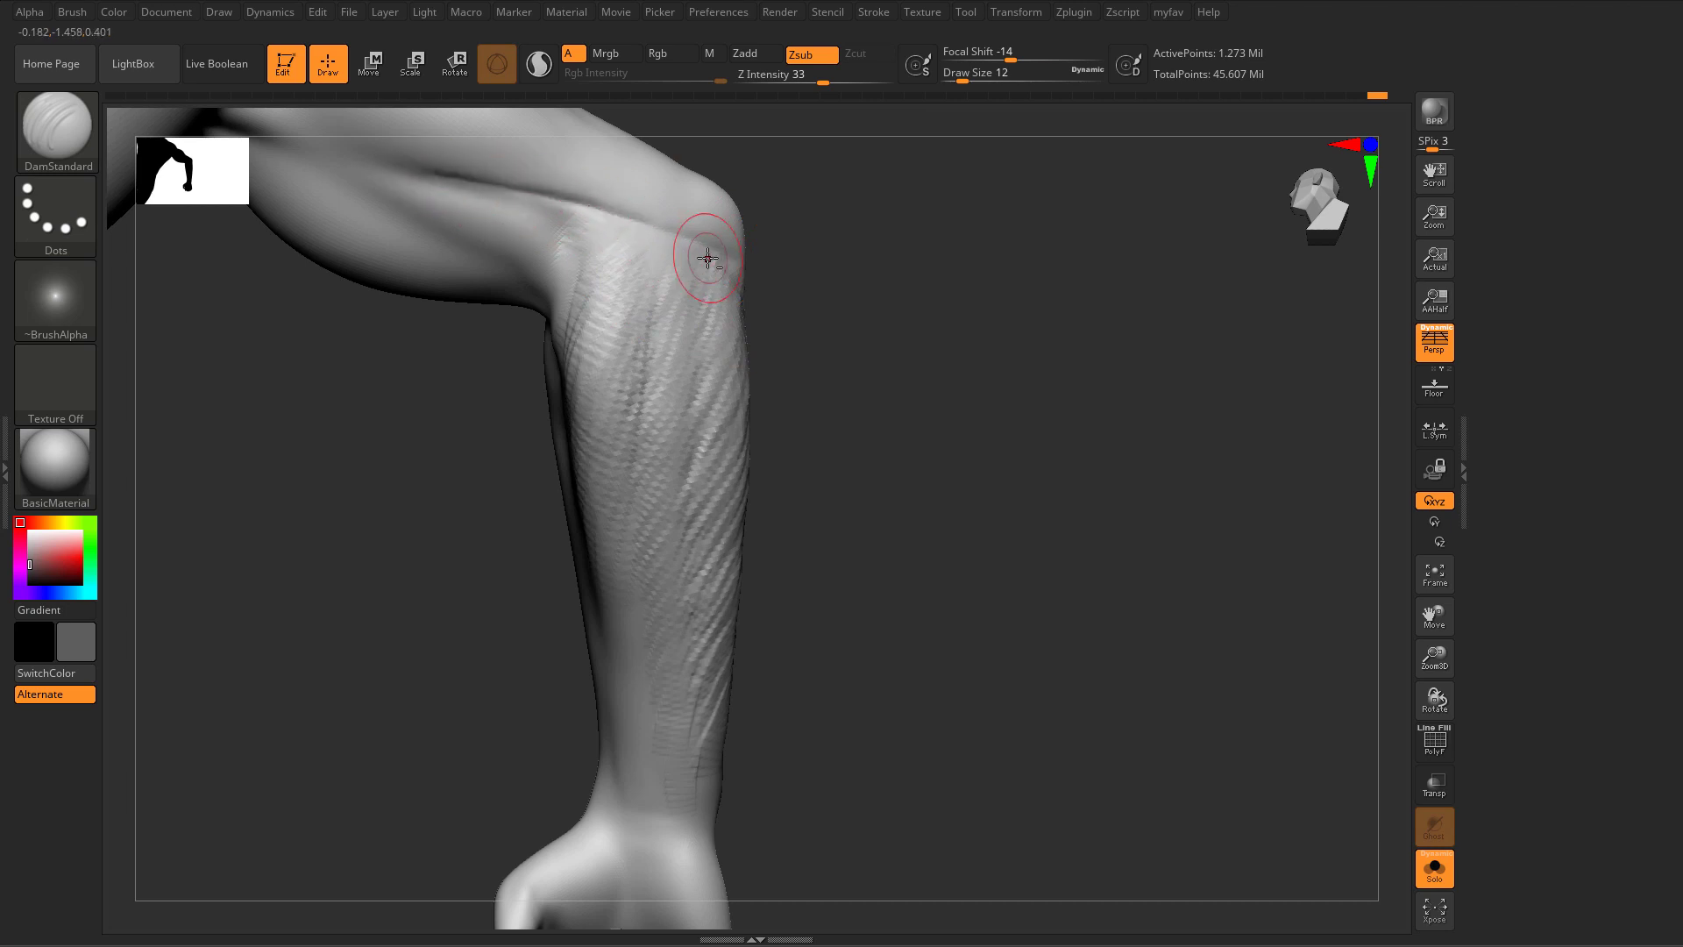
Step: Fill the elbow end of the upper-arm crease with ClayBuildup at draw size 12 and smooth it
right_click_drag(644, 267, 710, 451, "alt")
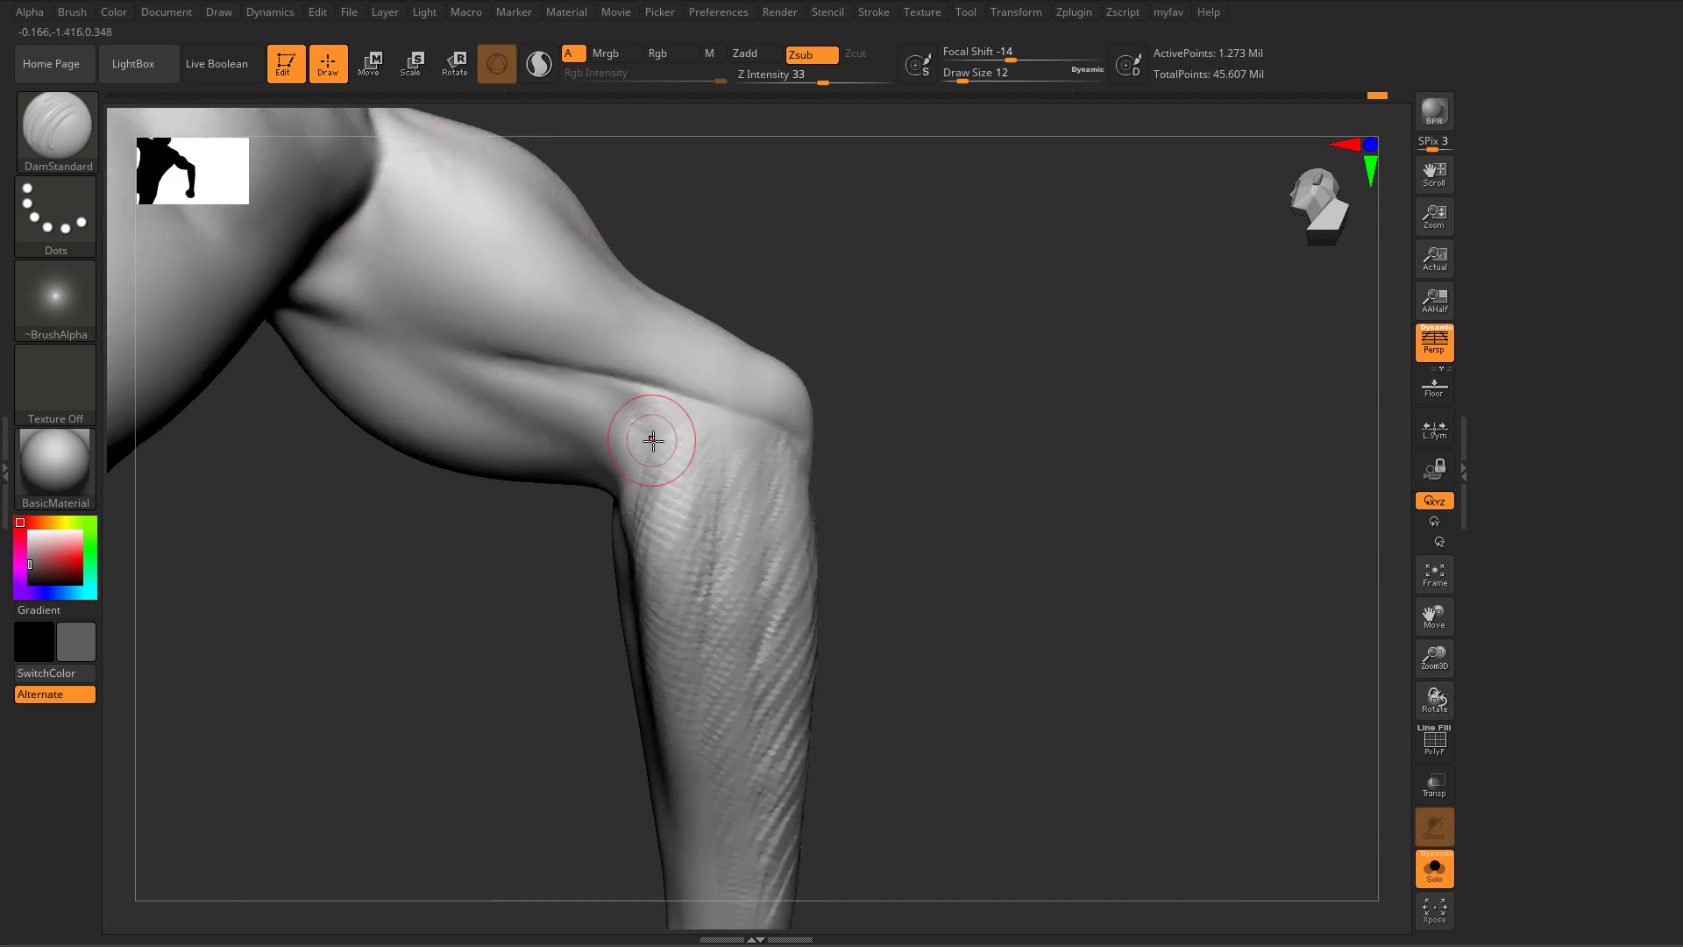
key("b")
key("c")
key("b")
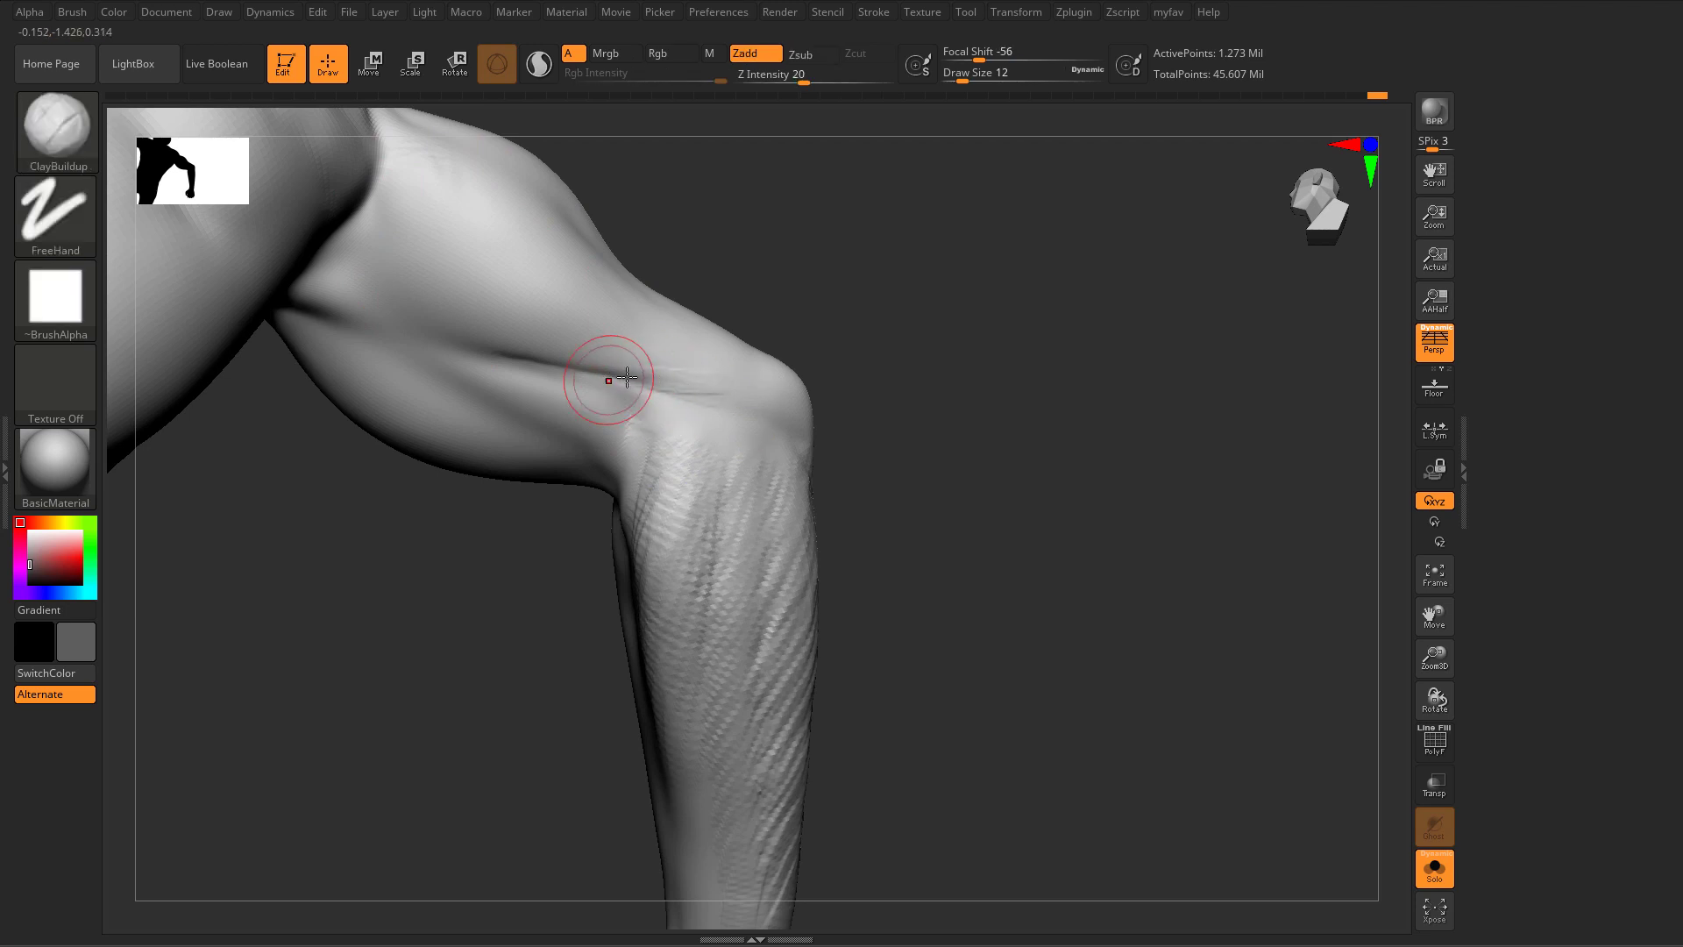
mouse_move(707, 395)
left_mouse_down("shift")
mouse_move(733, 386)
mouse_move(660, 393)
left_mouse_up("shift")
Step: Recarve the crease toward the elbow tip with DamStandard and add volume along it with ClayBuildup at draw size 12
key("b")
key("d")
key("s")
left_click_drag(517, 356, 757, 402)
key("b")
key("c")
key("b")
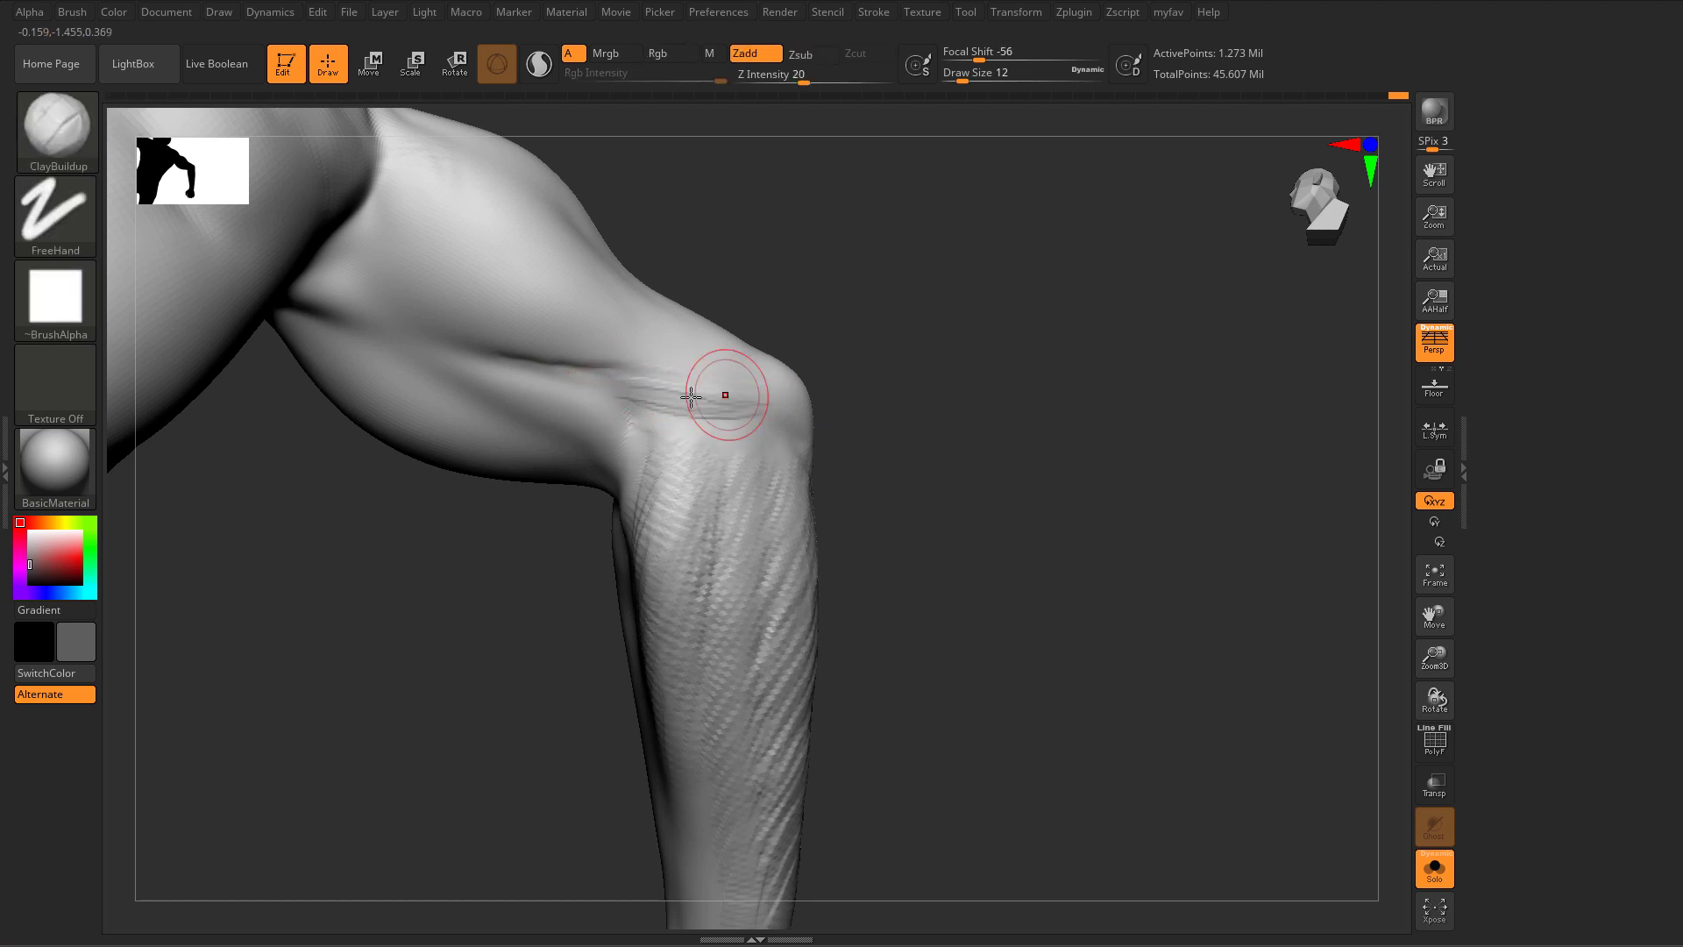
left_click_drag(611, 375, 671, 377)
Step: Sharpen the crease above the inner elbow with DamStandard at draw size 12 and smooth the surrounding folds
key("b")
key("d")
key("s")
left_click_drag(561, 361, 706, 368)
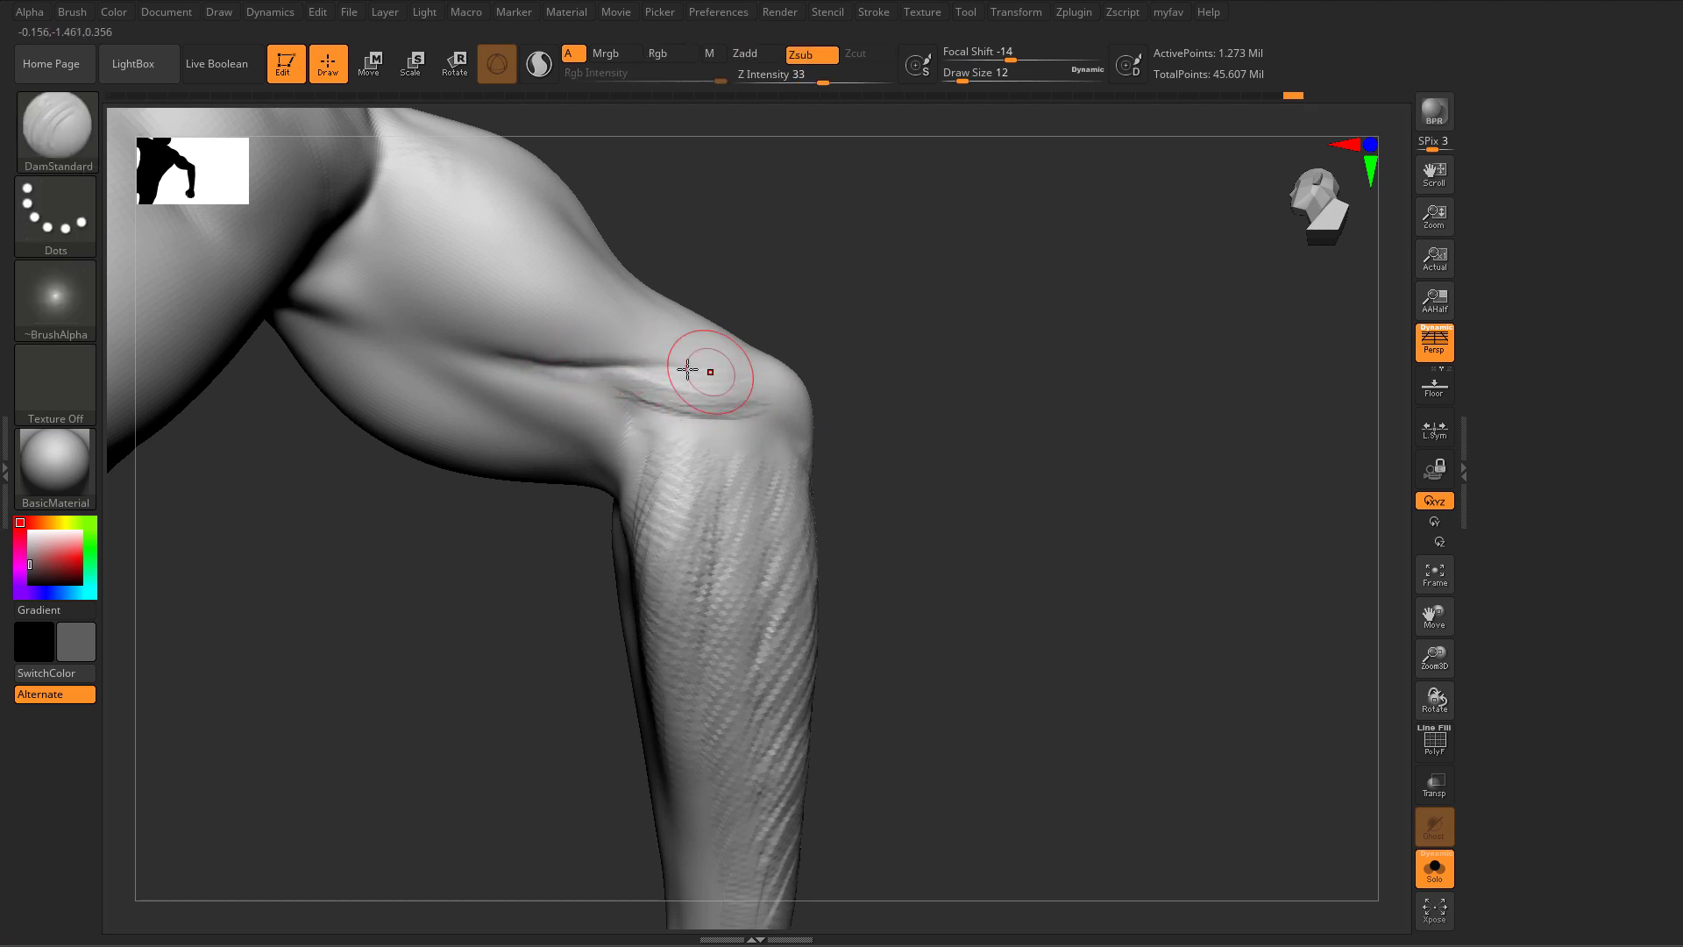
left_click_drag(596, 373, 657, 362, "shift")
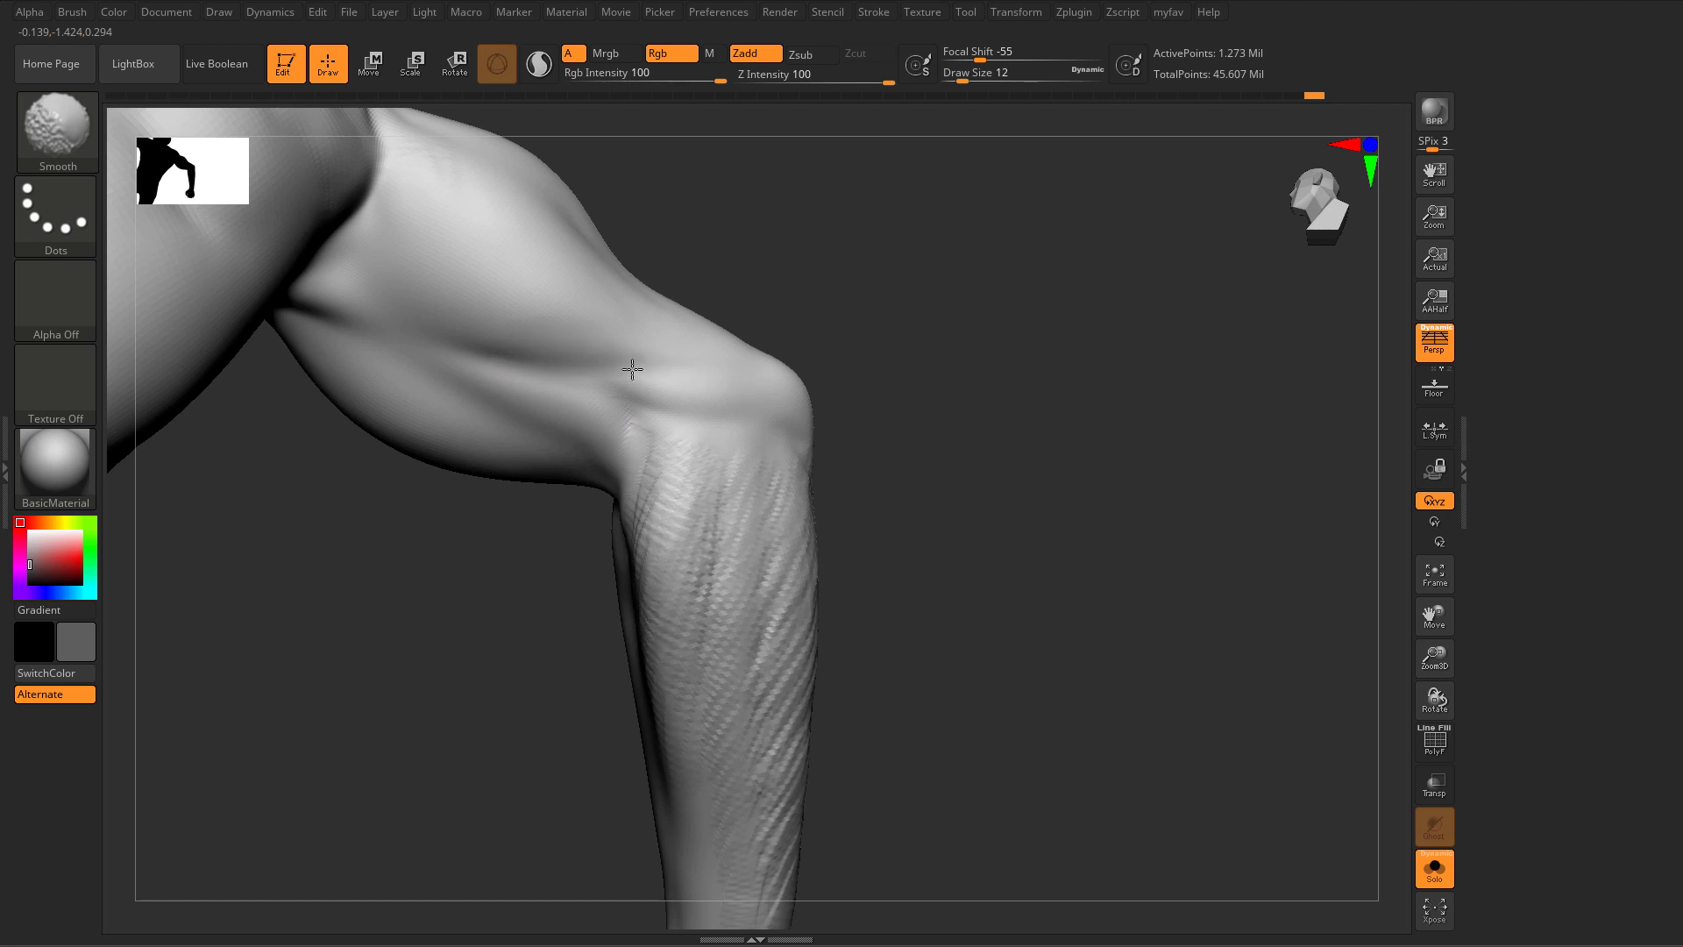
mouse_move(642, 426)
left_mouse_down("shift")
mouse_move(656, 497)
mouse_move(659, 445)
left_mouse_up("shift")
Step: Build up the bony bump at the inner elbow with ClayBuildup at draw size 14
key("b")
key("c")
key("b")
key("s")
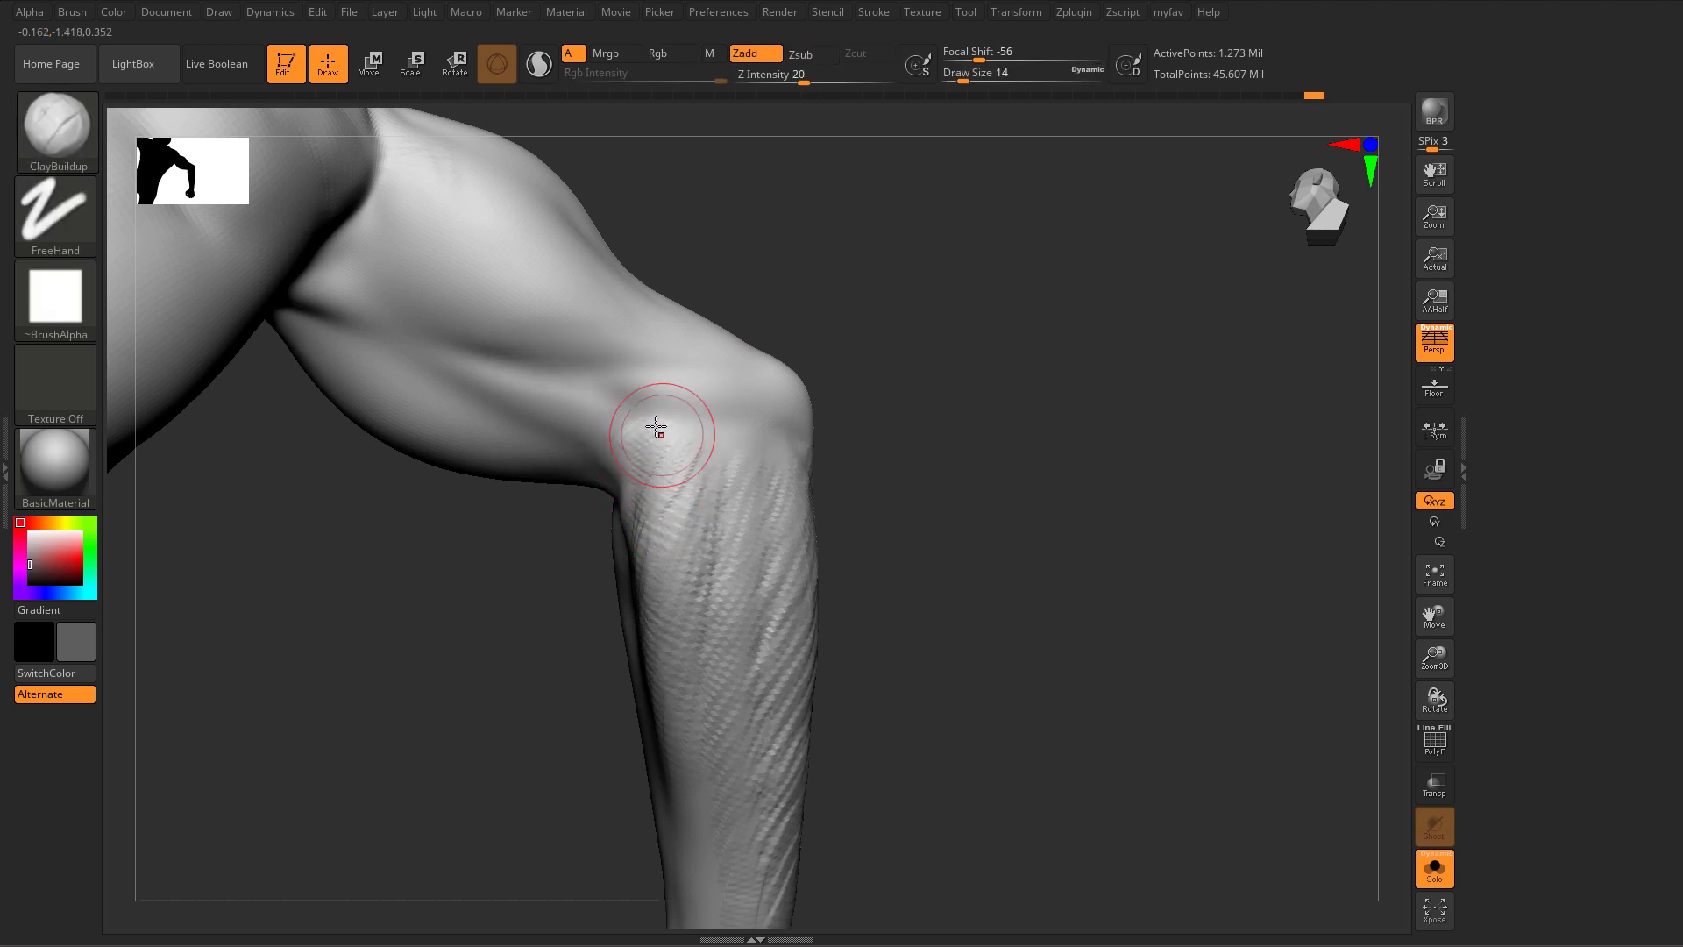
Step: Smooth the inner side of the elbow and build up the forearm muscle just below it with ClayBuildup strokes
left_click_drag(631, 419, 645, 429, "shift")
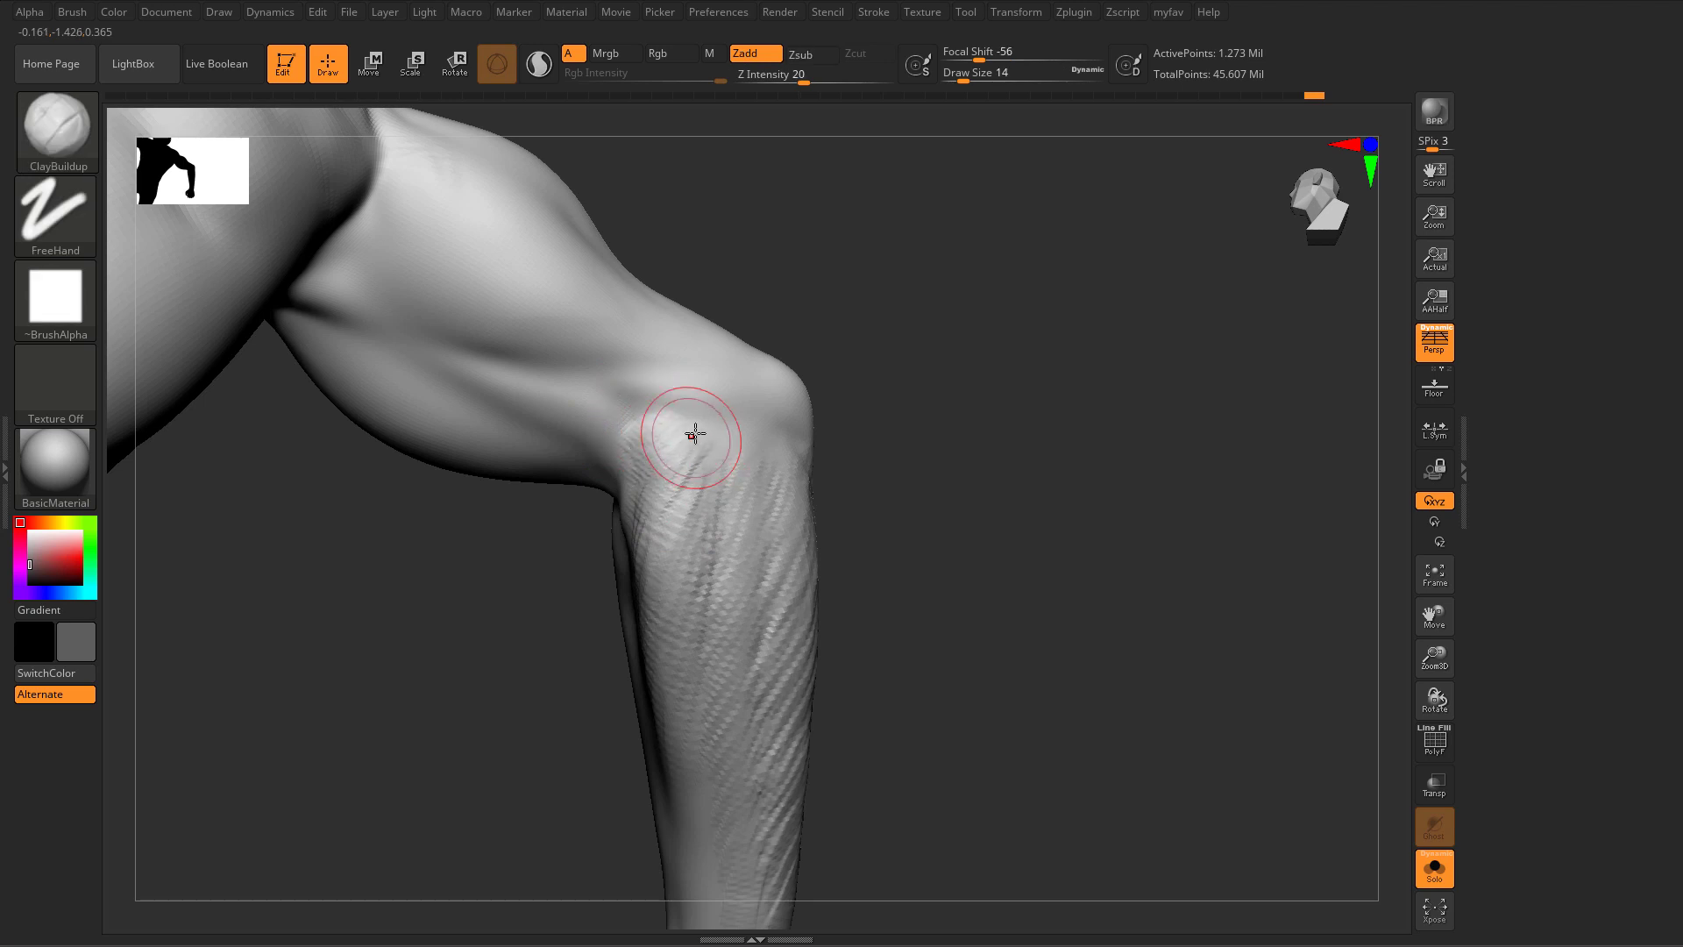
left_click_drag(749, 442, 753, 503)
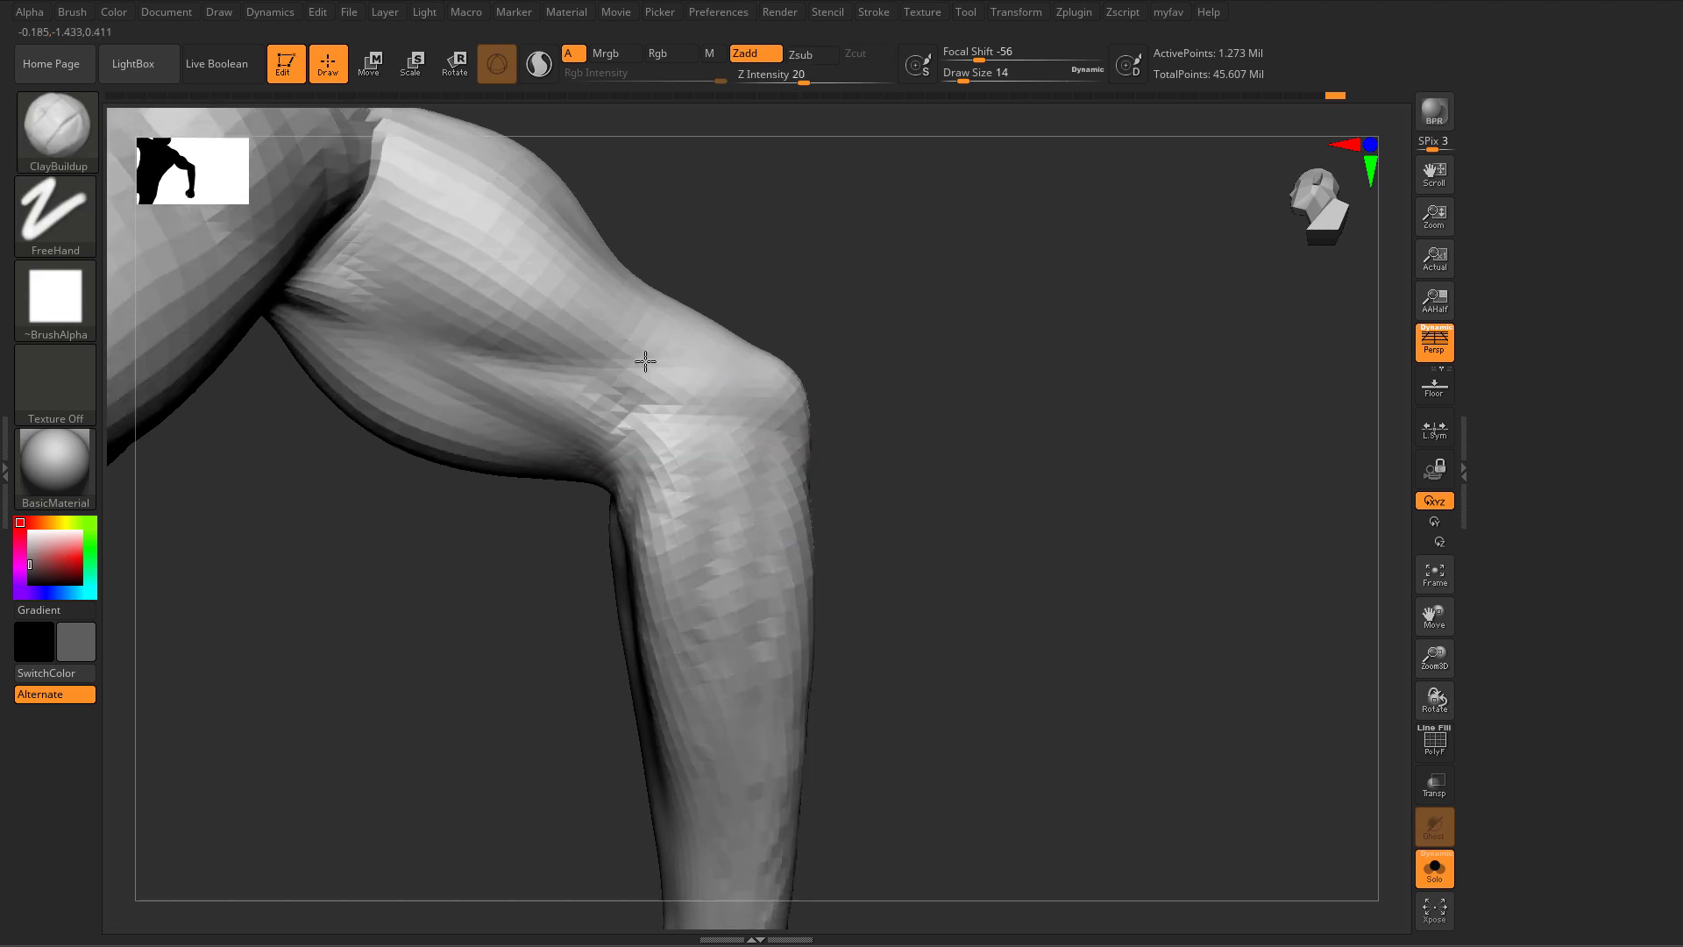
right_click_drag(644, 360, 652, 366, "ctrl")
left_click_drag(977, 542, 929, 497)
right_click_drag(929, 496, 973, 556, "ctrl")
left_click_drag(973, 557, 970, 503)
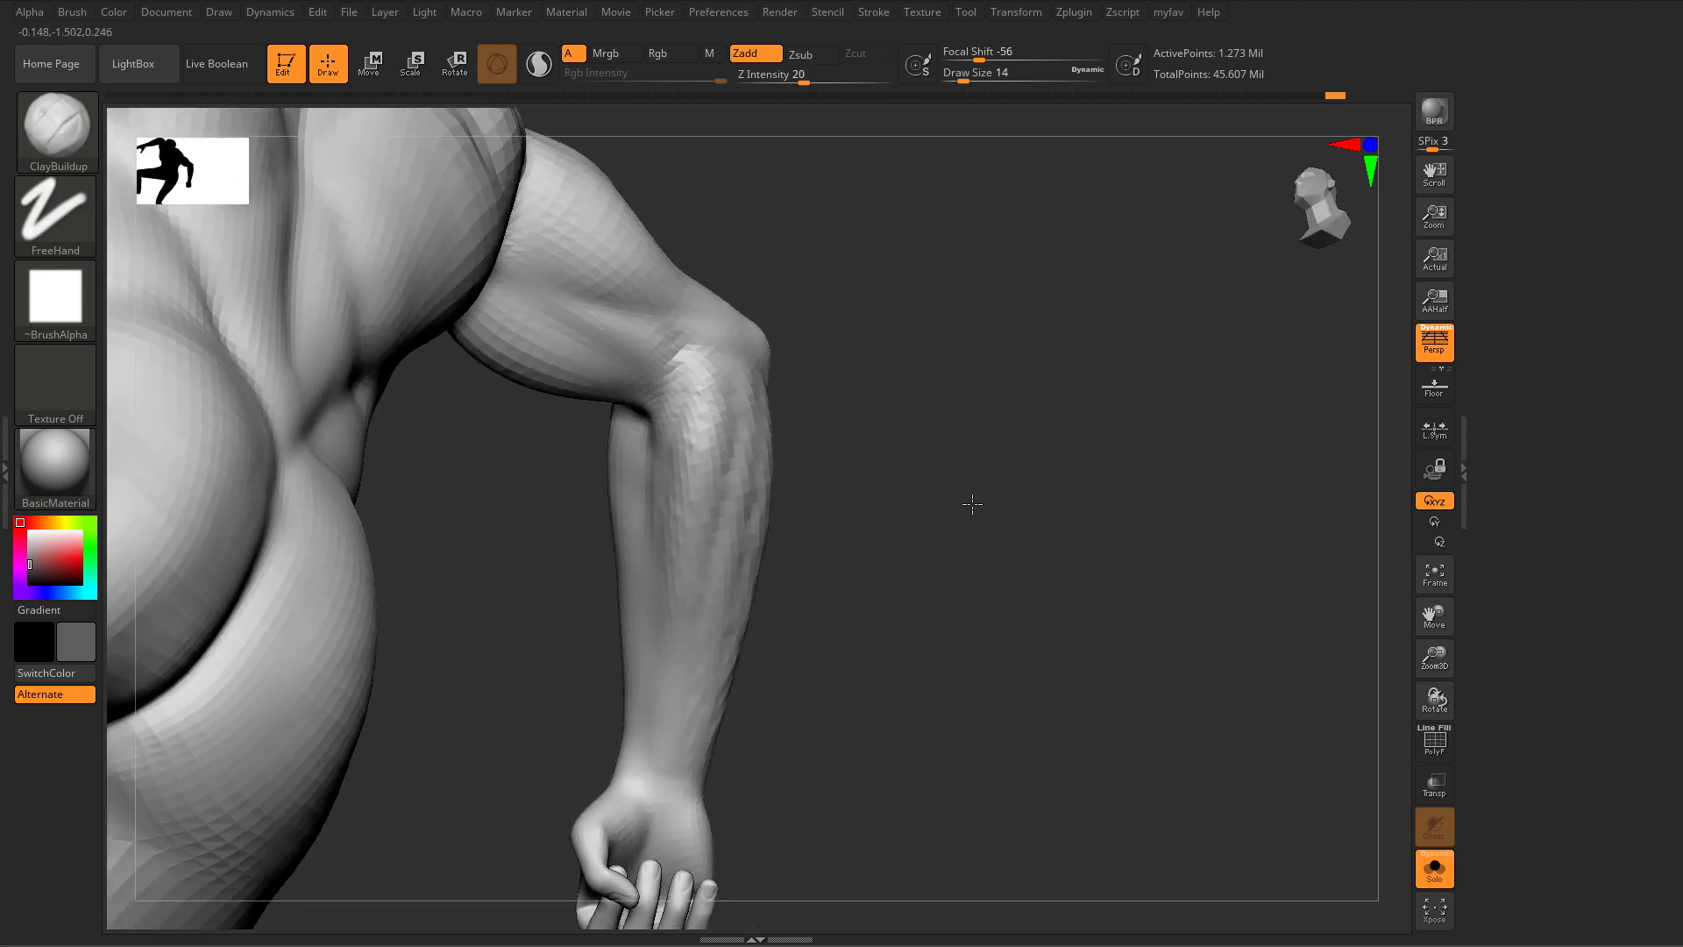
right_click_drag(970, 503, 1049, 565, "ctrl")
mouse_move(612, 343)
left_mouse_down()
mouse_move(573, 403)
mouse_move(568, 347)
mouse_move(603, 404)
left_mouse_up()
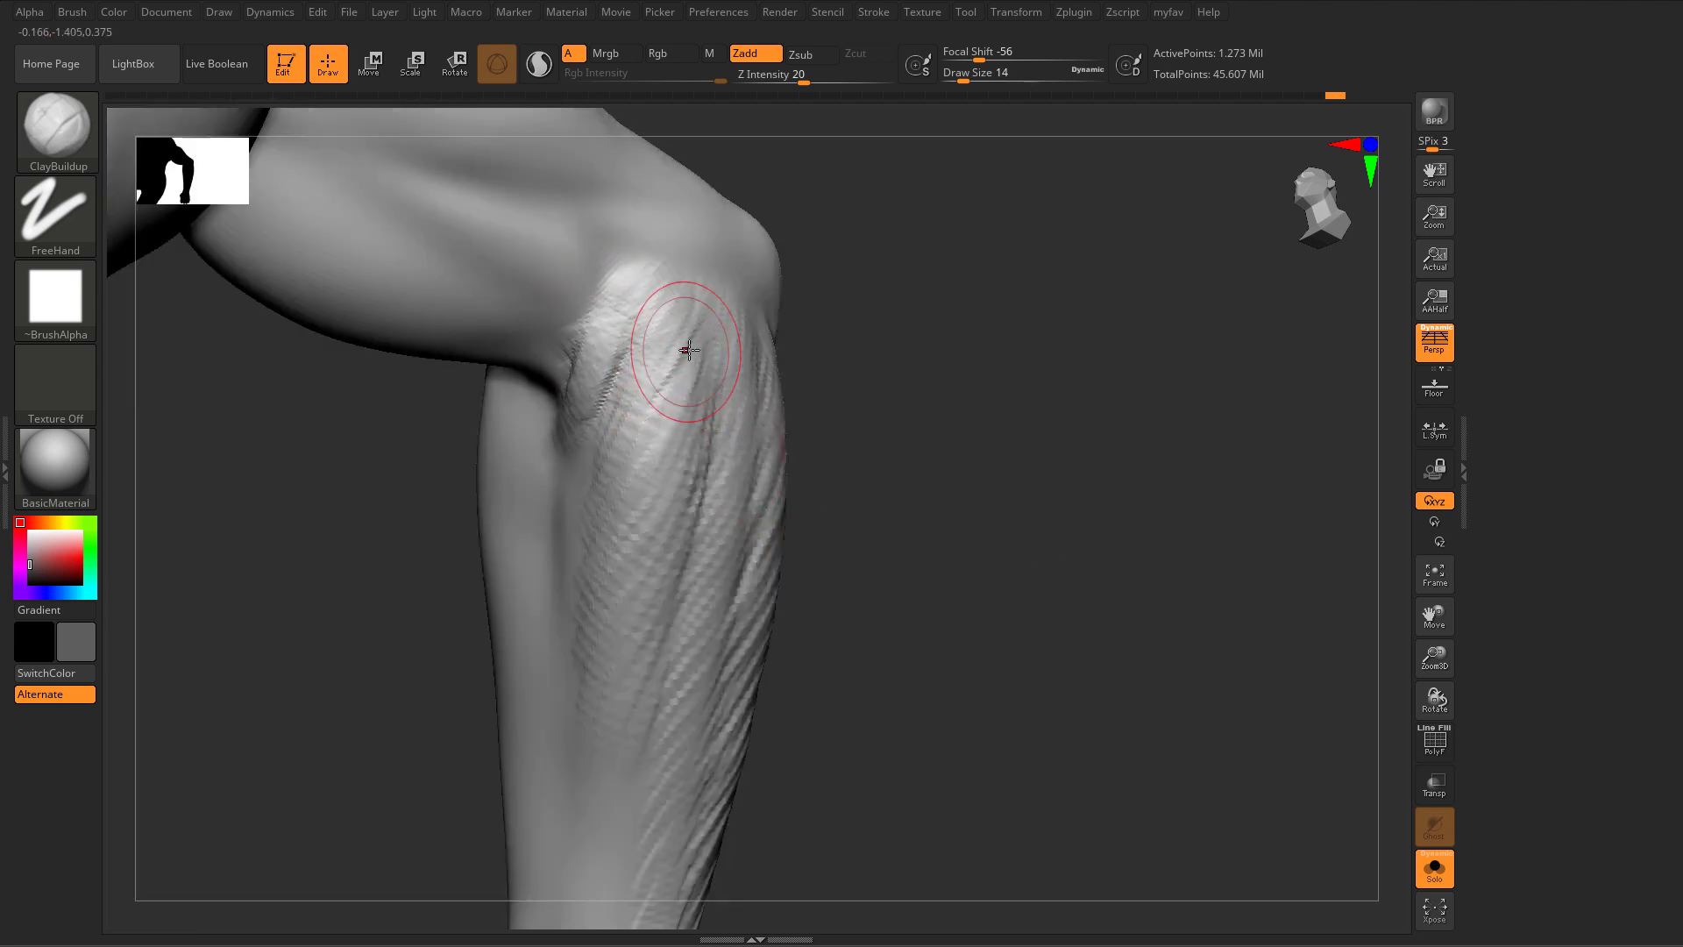
left_click_drag(685, 349, 672, 432)
Step: Enlarge the draw size to 23 and add volume along the outer forearm below the elbow with ClayBuildup
right_click_drag(675, 430, 780, 410)
mouse_move(629, 392)
right_mouse_down()
mouse_move(635, 372)
mouse_move(747, 447)
mouse_move(820, 449)
mouse_move(860, 387)
mouse_move(801, 360)
right_mouse_up()
key("b")
key("d")
key("s")
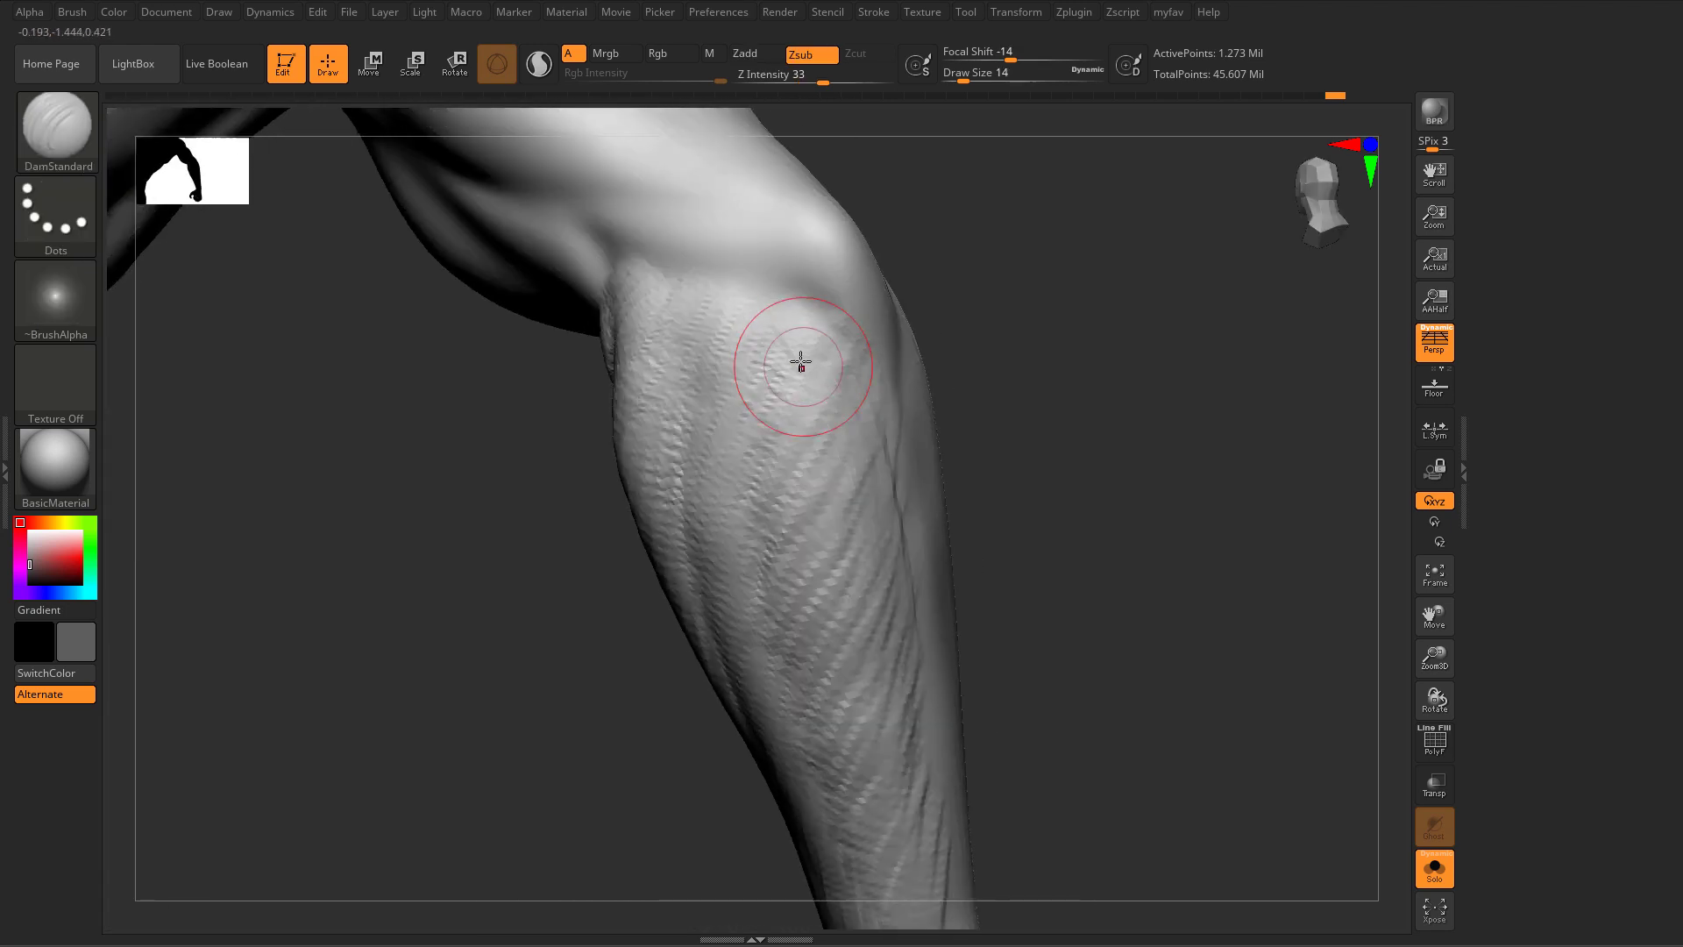
key("s")
left_click_drag(801, 360, 806, 358)
key("b")
key("c")
key("b")
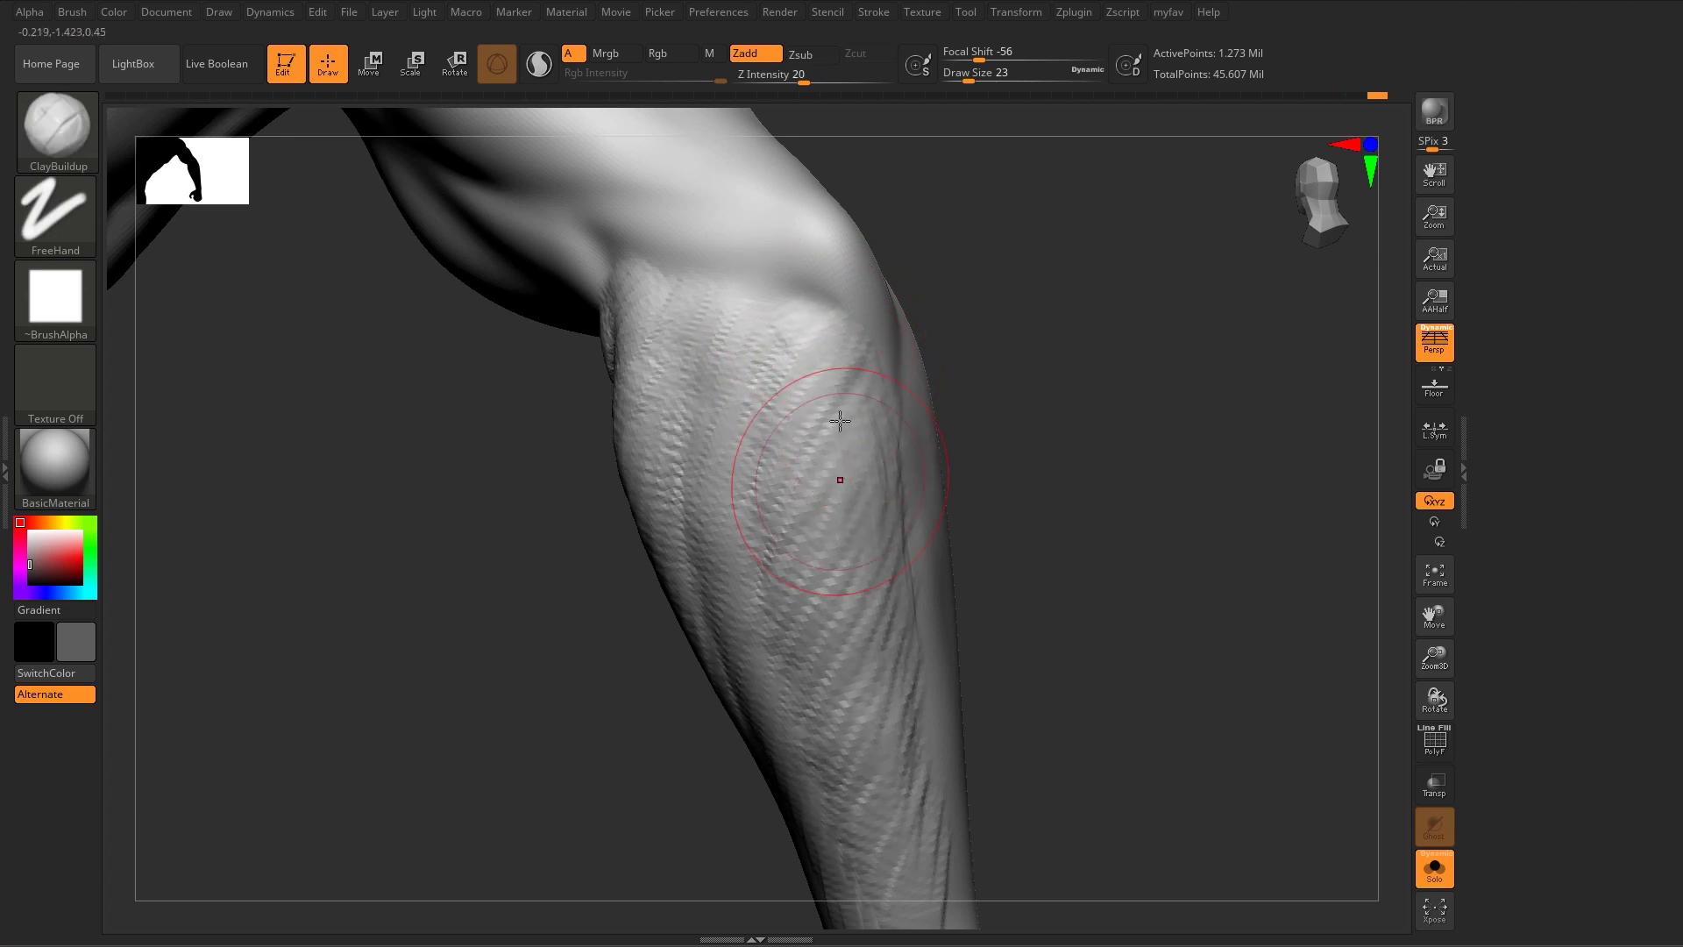
Step: Set the draw size to 33 and push the outer forearm contour outward with the Move brush
right_click_drag(833, 447, 902, 438)
key("s")
left_click_drag(884, 438, 894, 439)
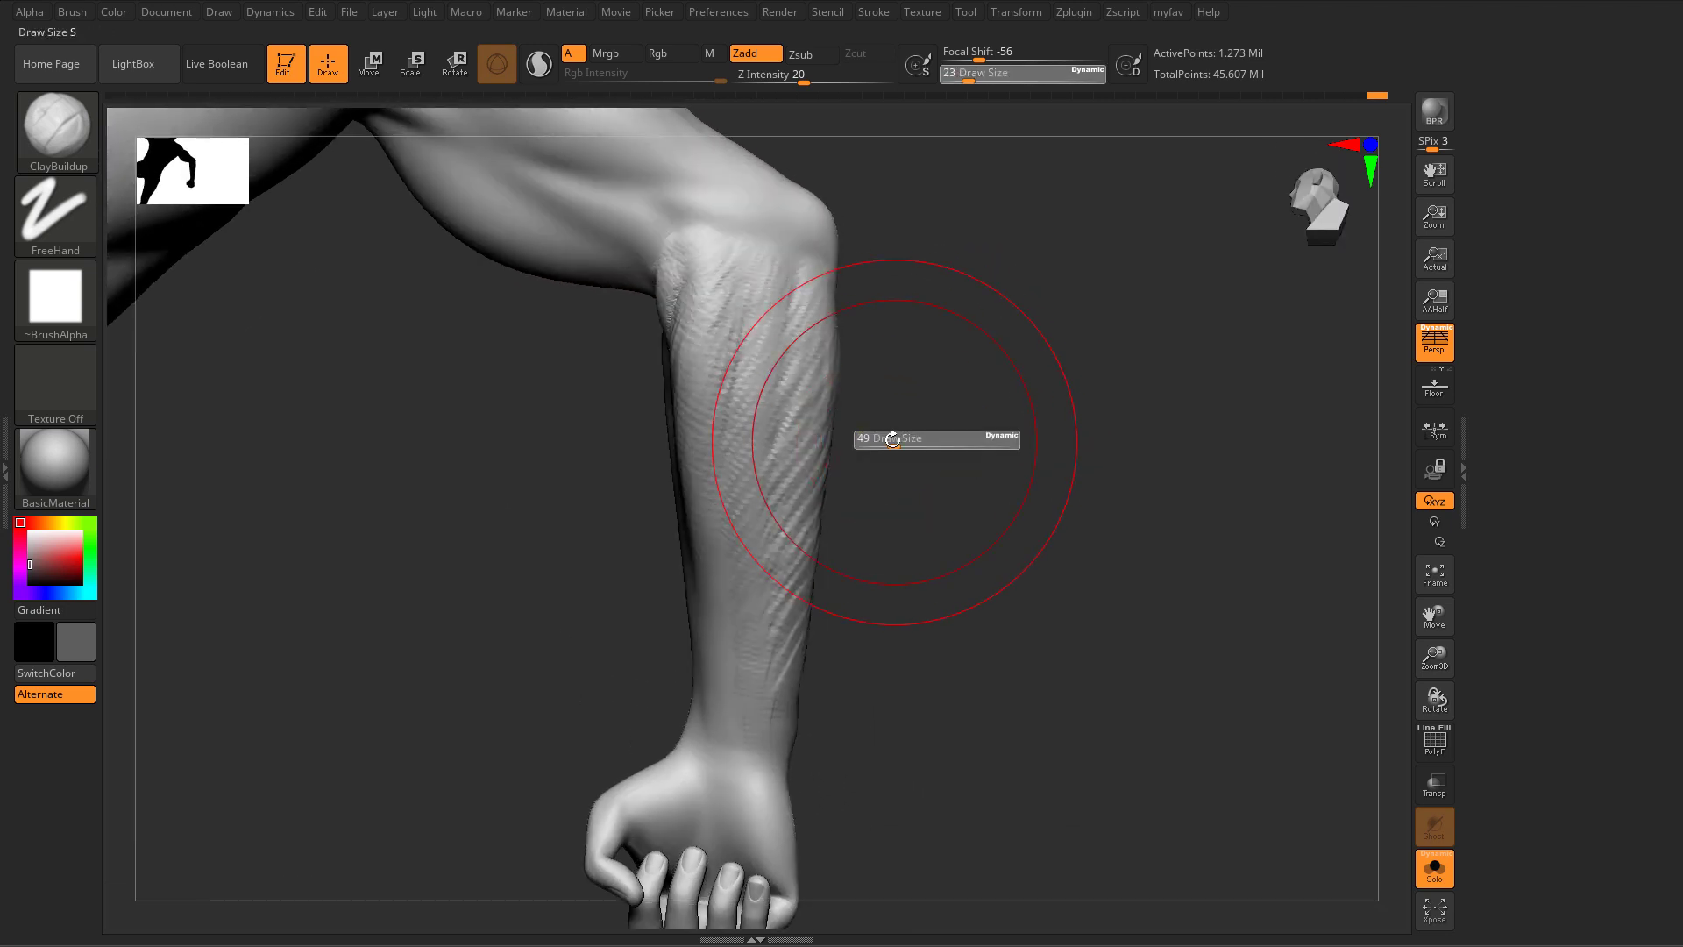
right_click_drag(894, 437, 859, 433)
key("s")
left_click_drag(859, 433, 853, 433)
right_click_drag(852, 433, 850, 420, "ctrl")
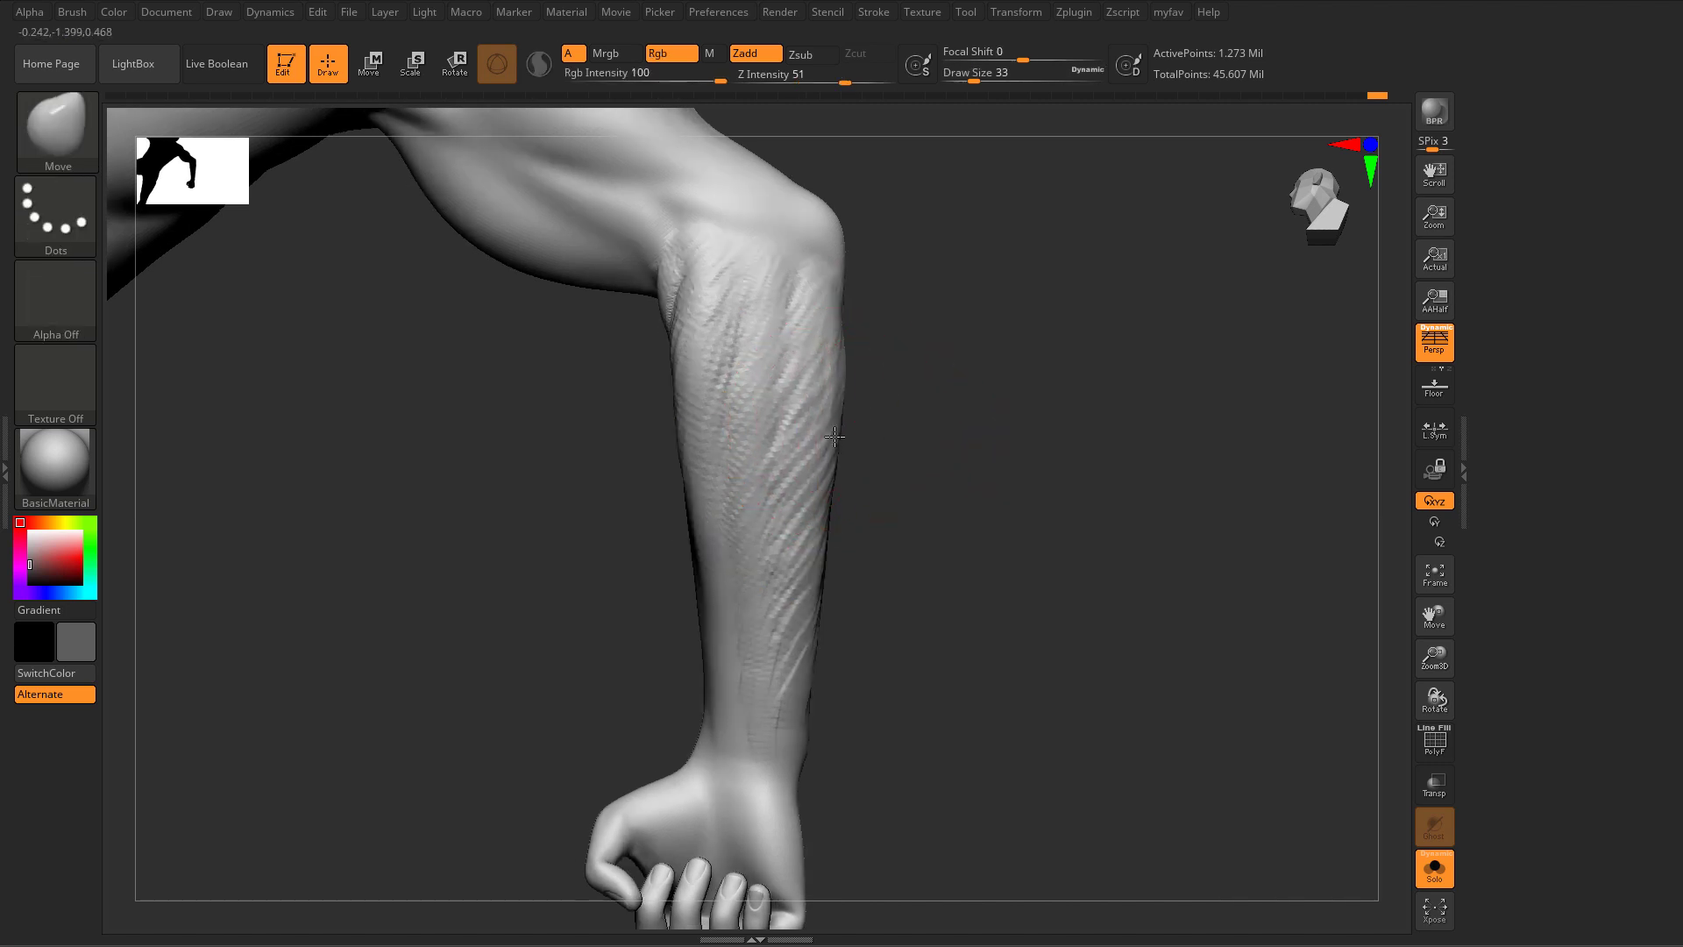
Step: Set the Move brush's draw size to 20 and adjust the forearm muscle contour below the elbow
right_click_drag(771, 420, 752, 427)
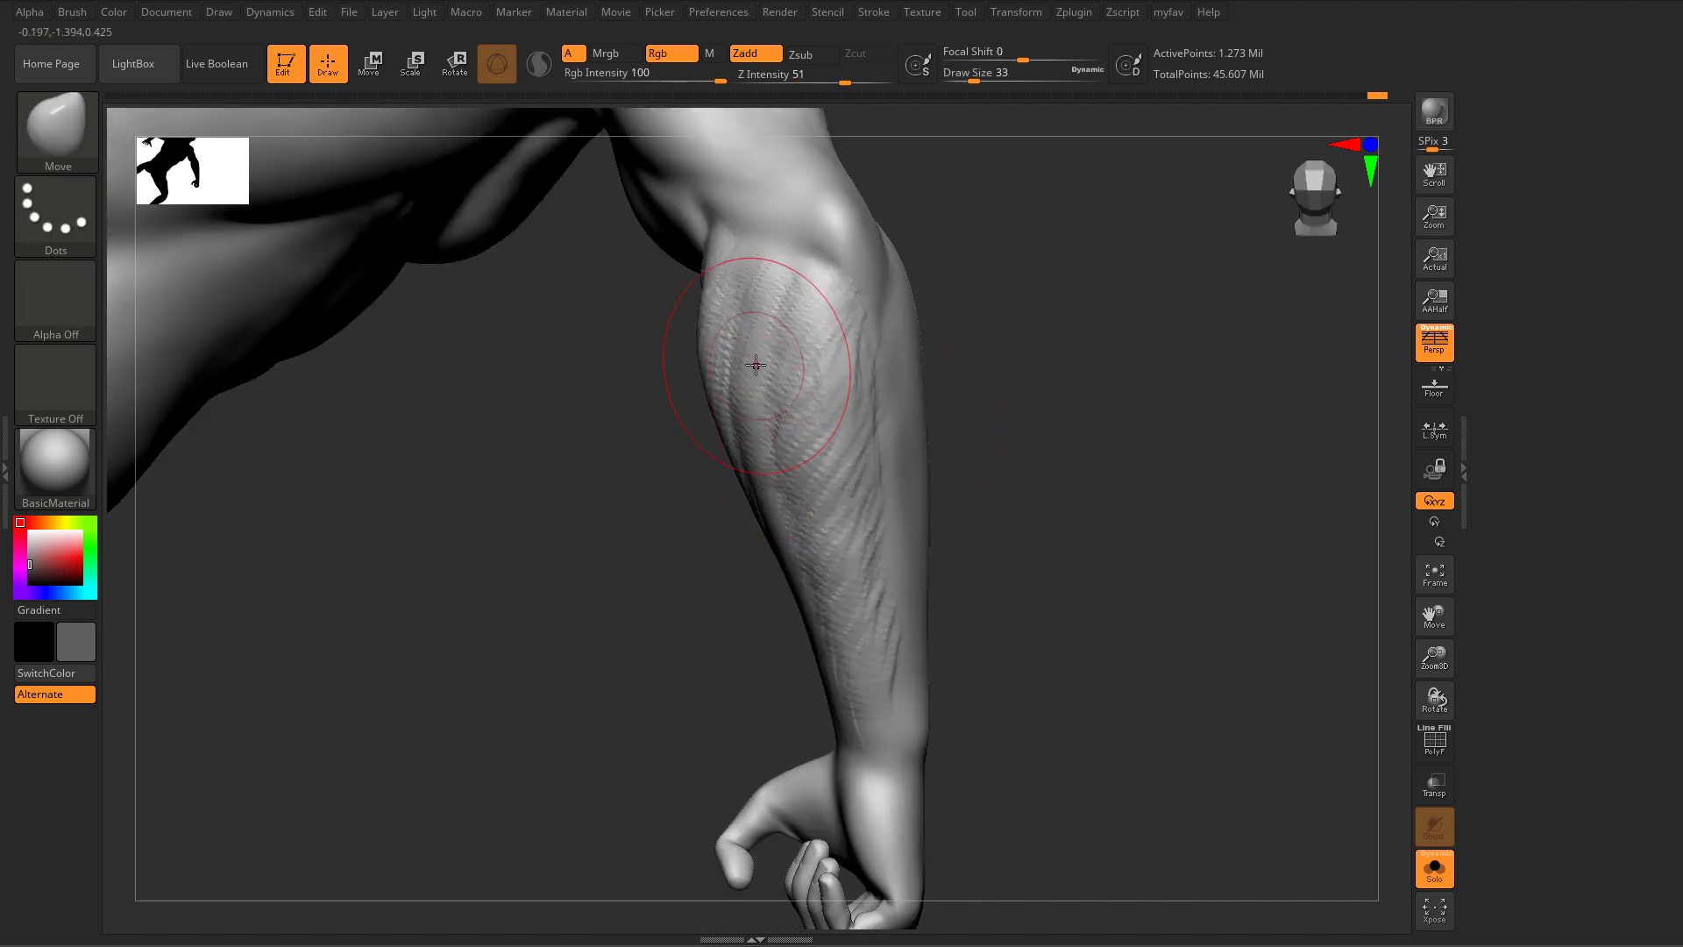
key("s")
left_click_drag(767, 348, 766, 349)
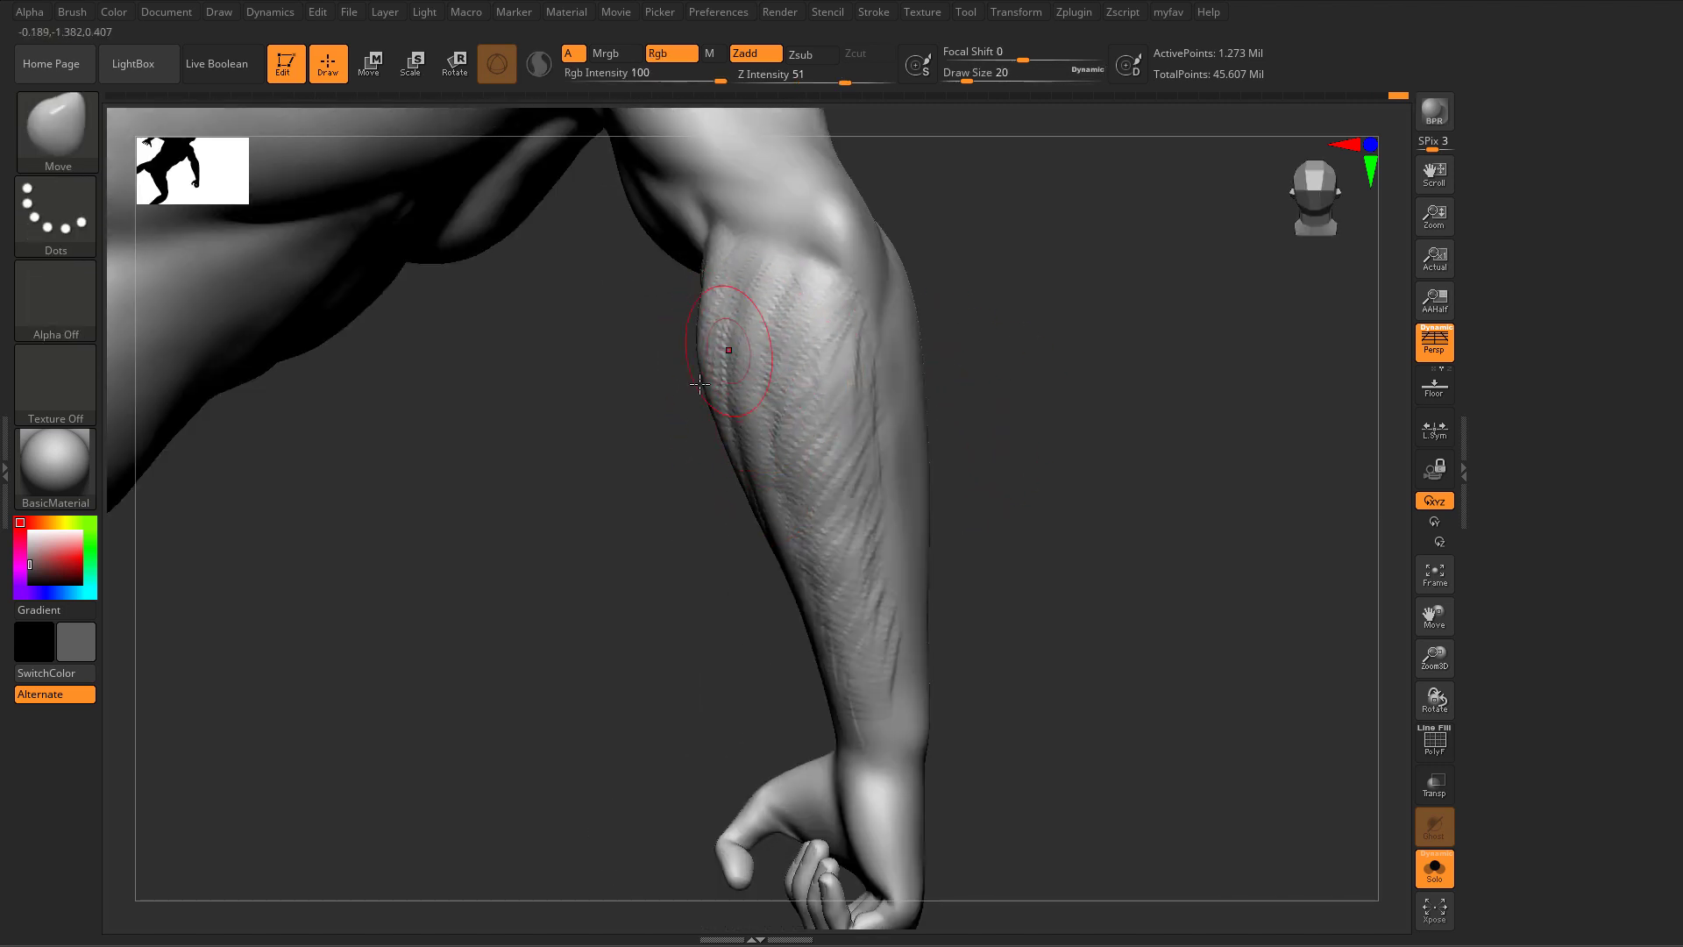
right_click_drag(700, 384, 802, 446)
right_click_drag(796, 318, 787, 309)
Step: Smooth the clay strokes on all sides of the forearm from the elbow down to the wrist
left_click_drag(672, 251, 653, 253, "shift")
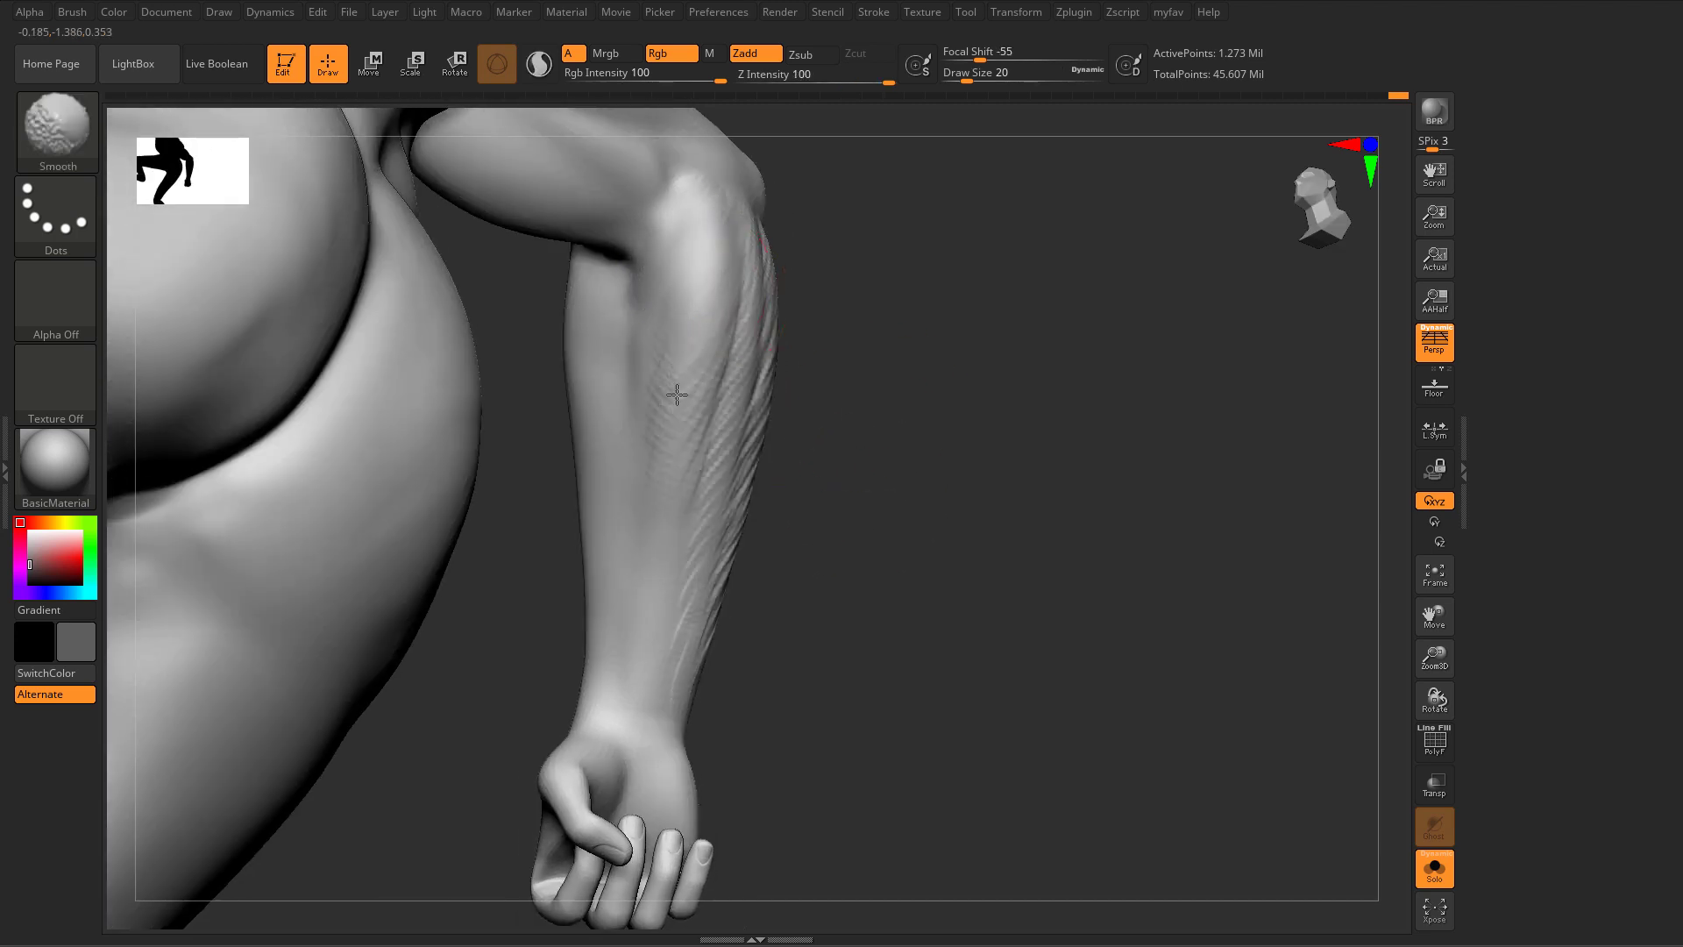
right_click_drag(687, 619, 762, 379)
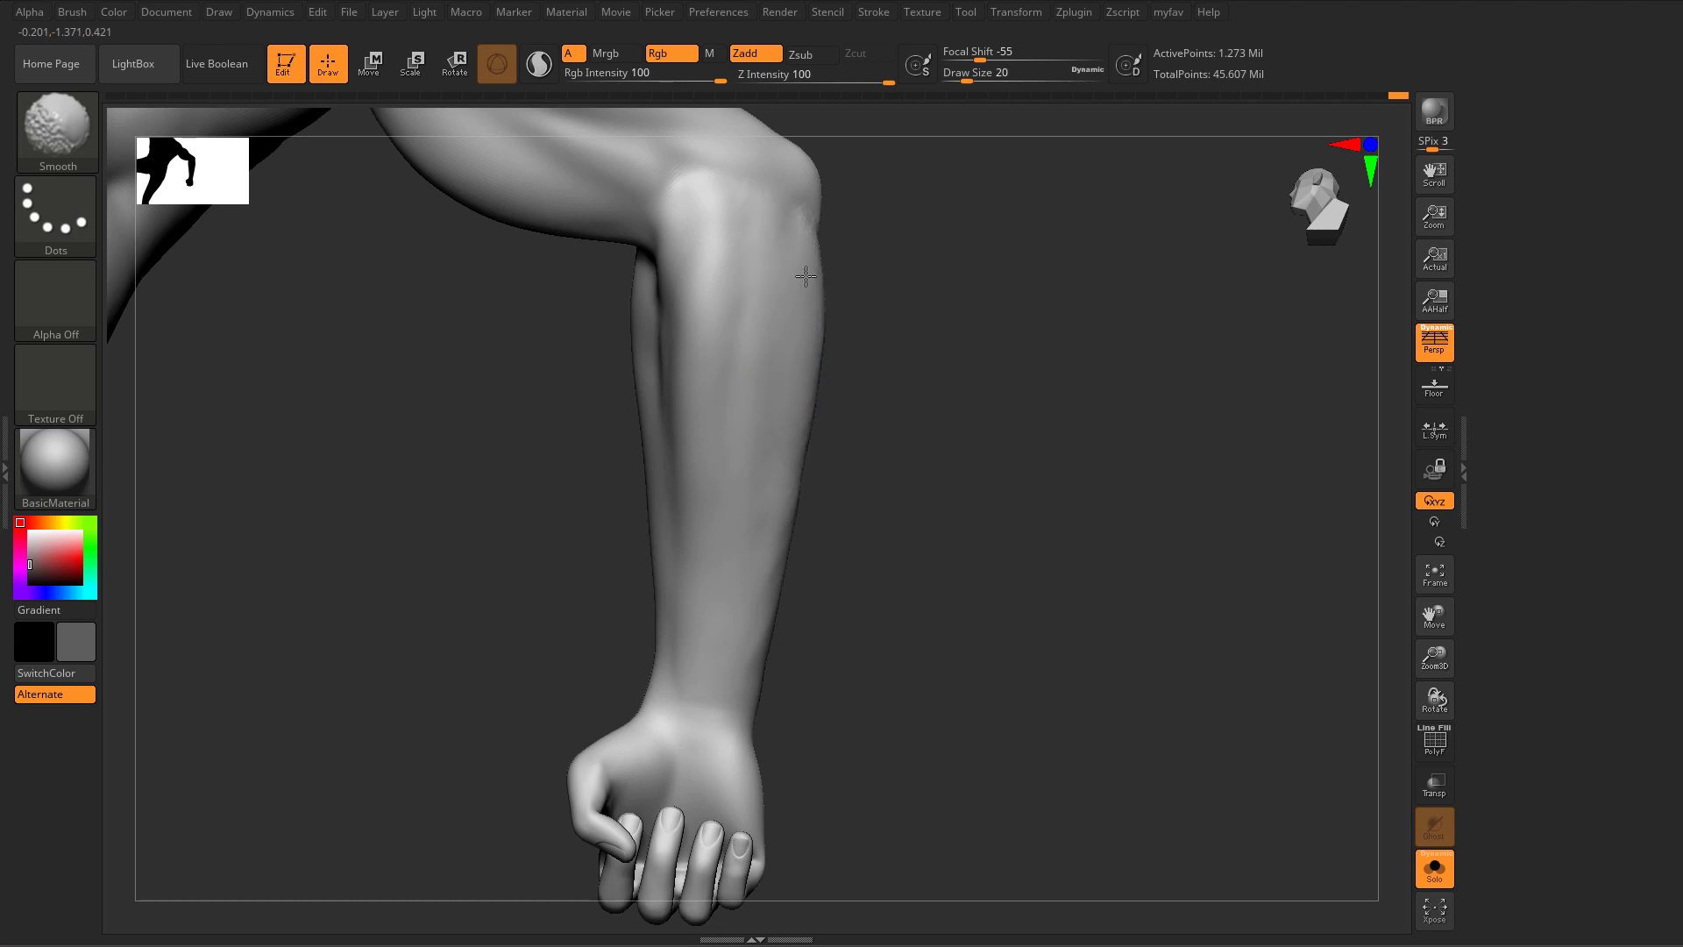
right_click_drag(804, 277, 914, 546)
left_click_drag(855, 596, 847, 534, "shift")
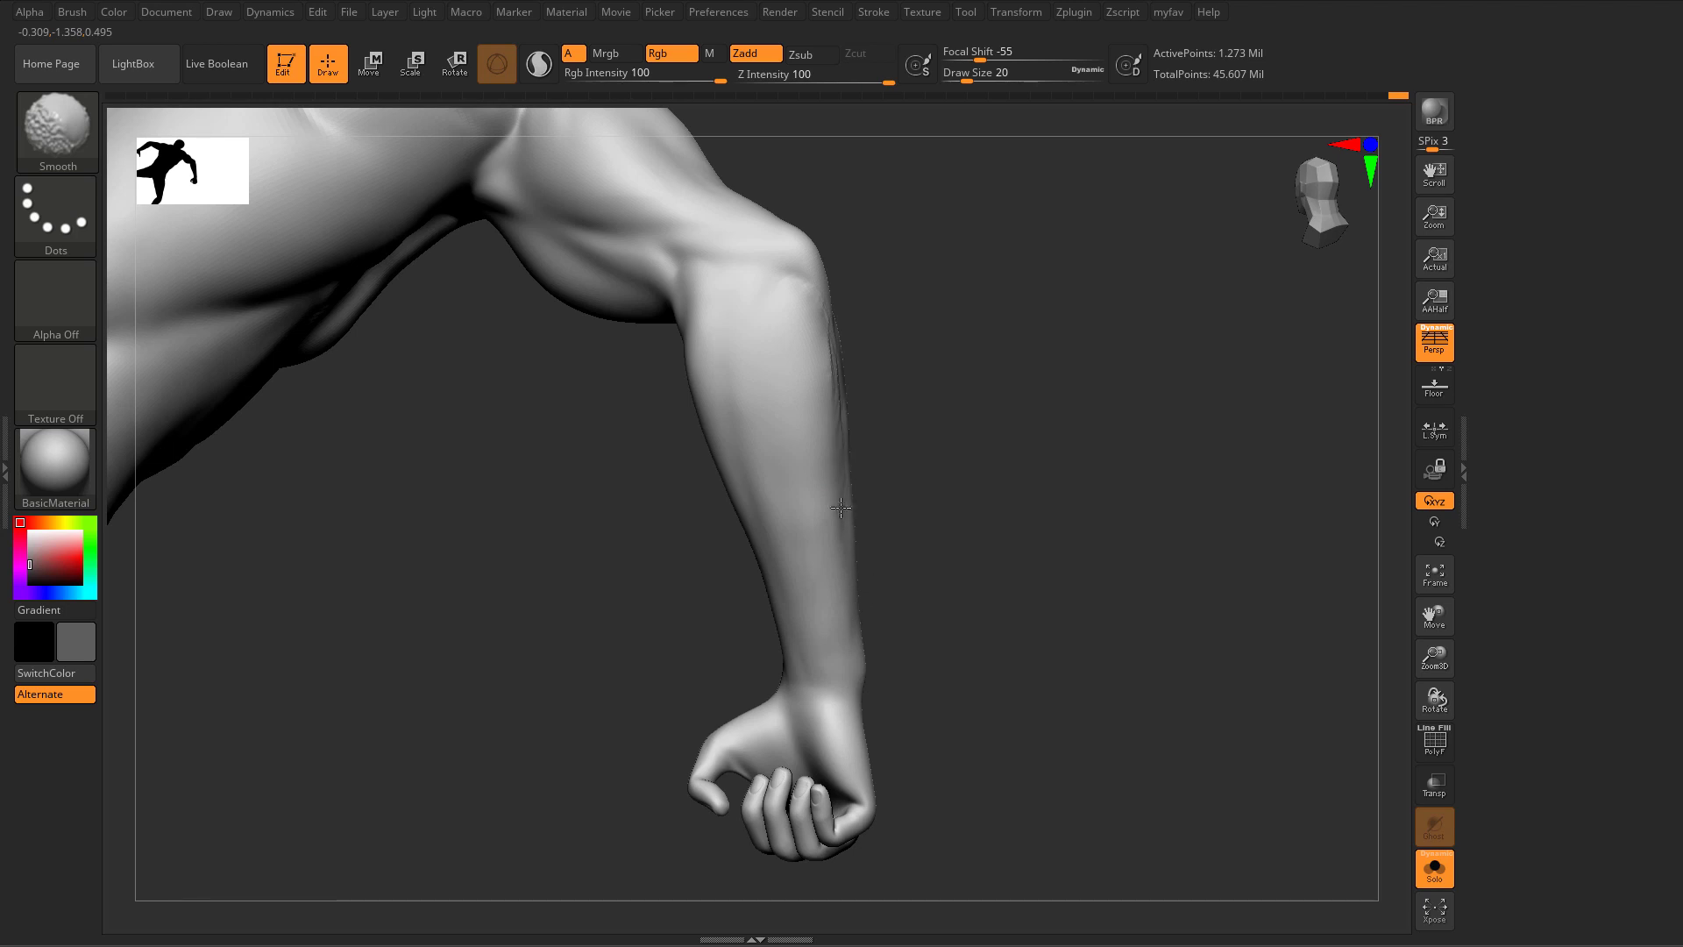
left_click_drag(817, 329, 810, 308, "shift")
Step: Refine the elbow tip's contour with the Move brush
right_click_drag(872, 273, 846, 427)
right_click_drag(878, 372, 780, 343)
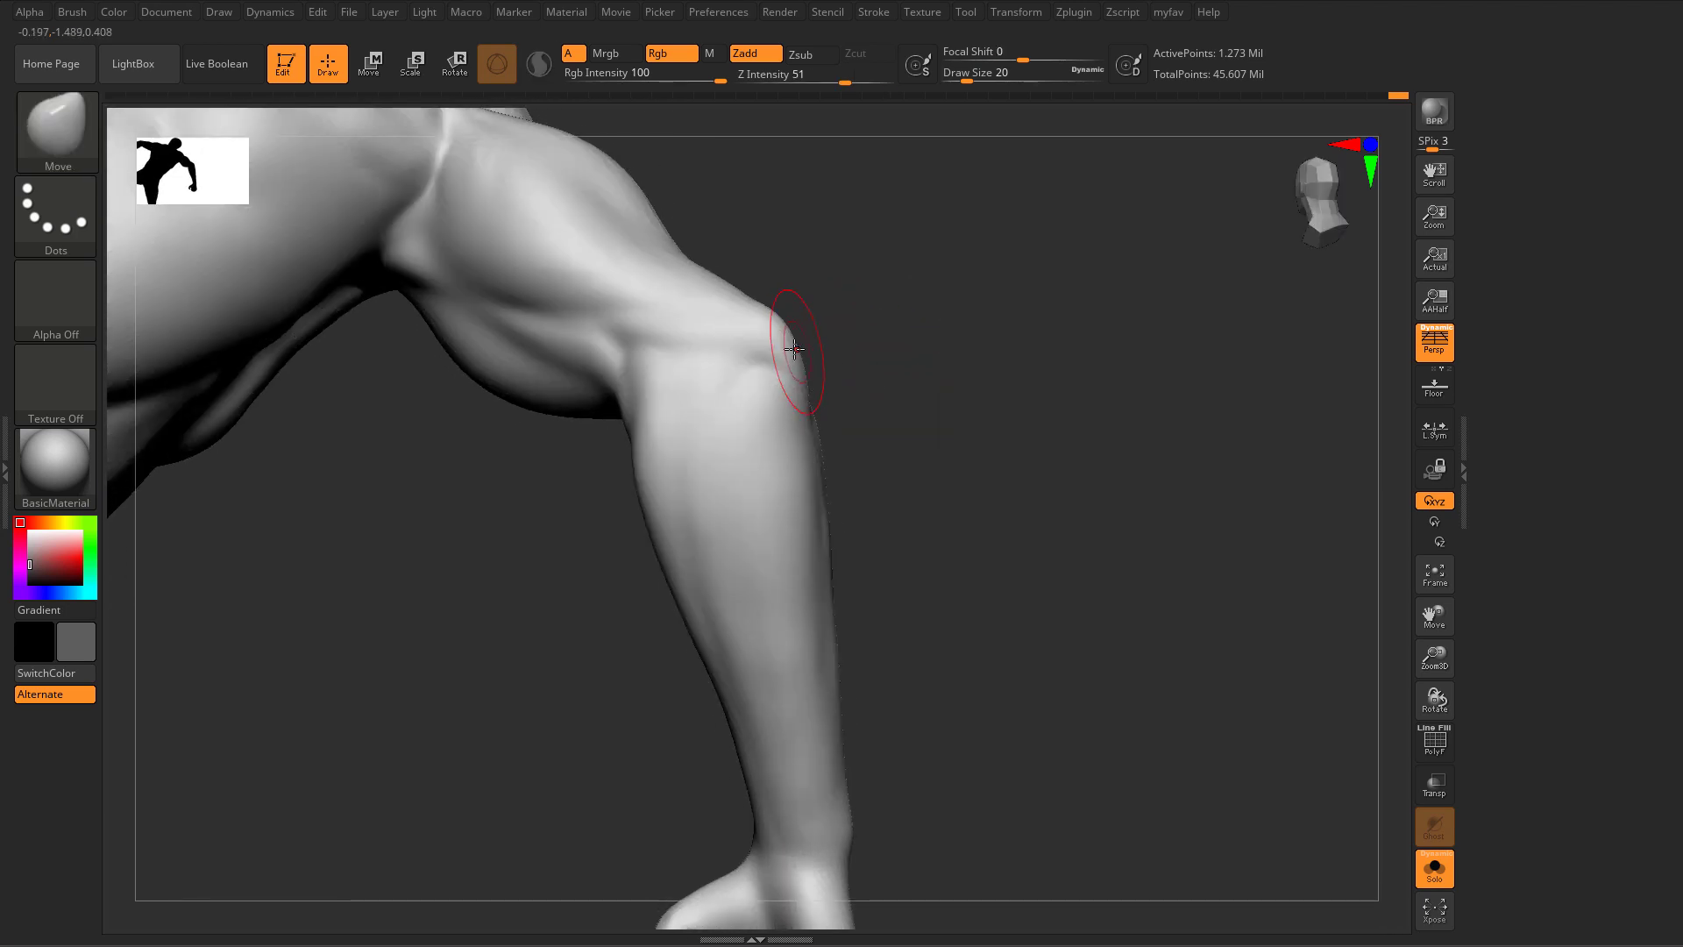
right_click_drag(877, 386, 744, 394)
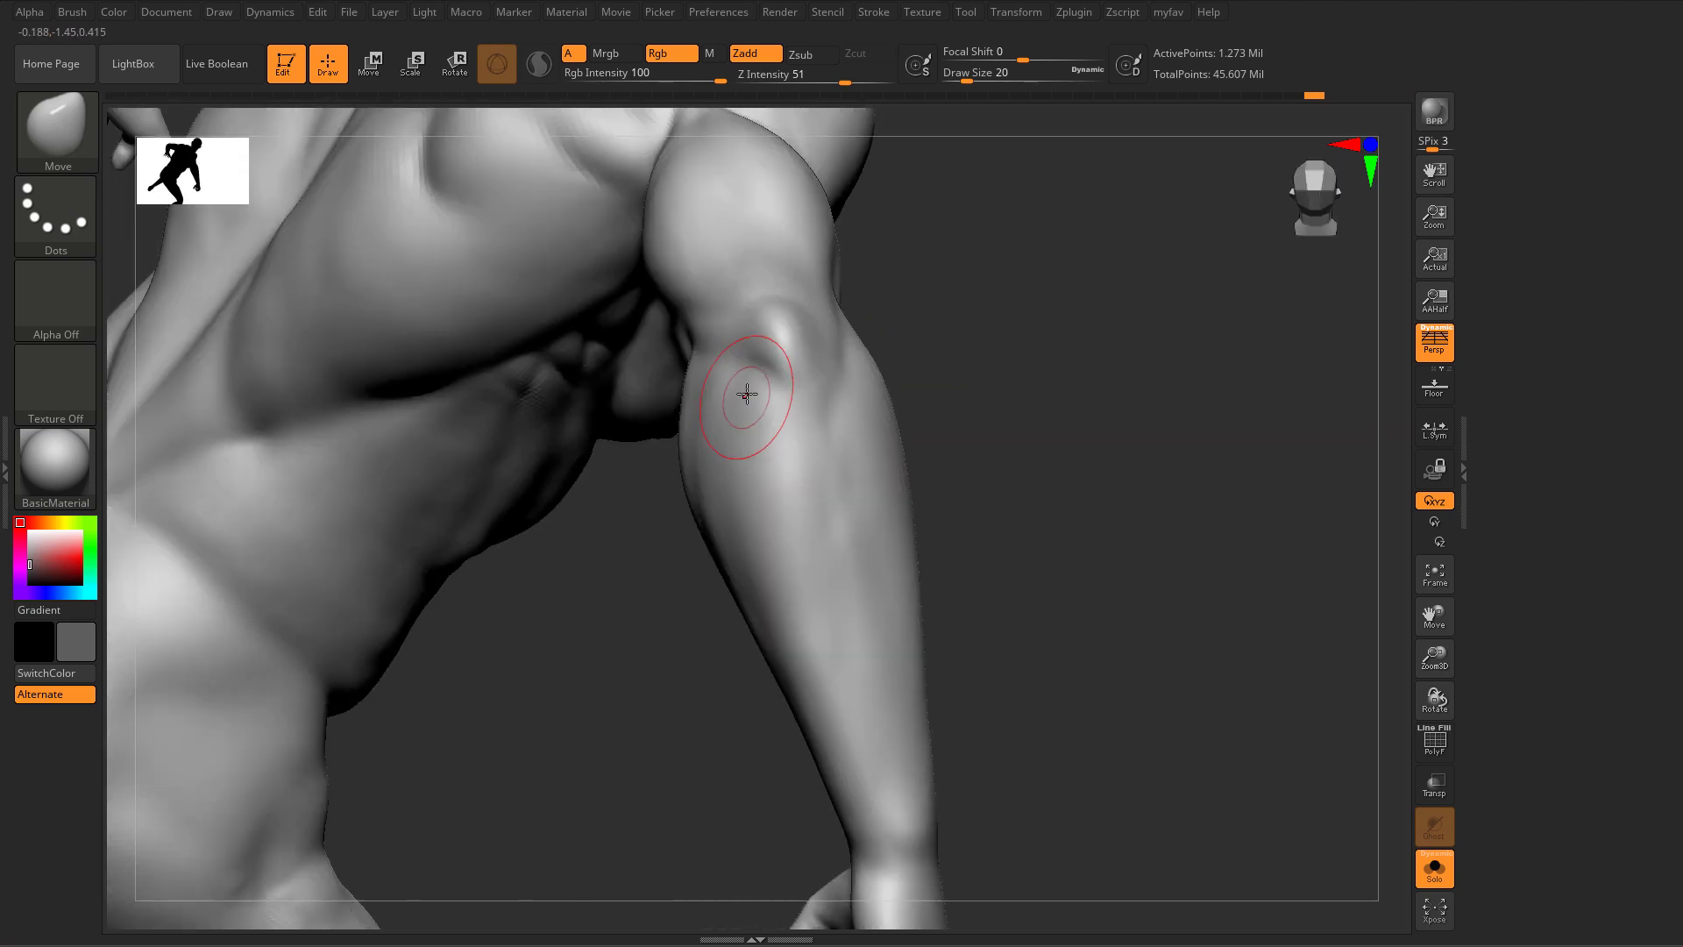
Step: Carve the creases around the elbow bone with the DamStandard brush
key("b")
key("d")
key("s")
left_click_drag(795, 422, 801, 431)
right_click_drag(839, 482, 807, 451)
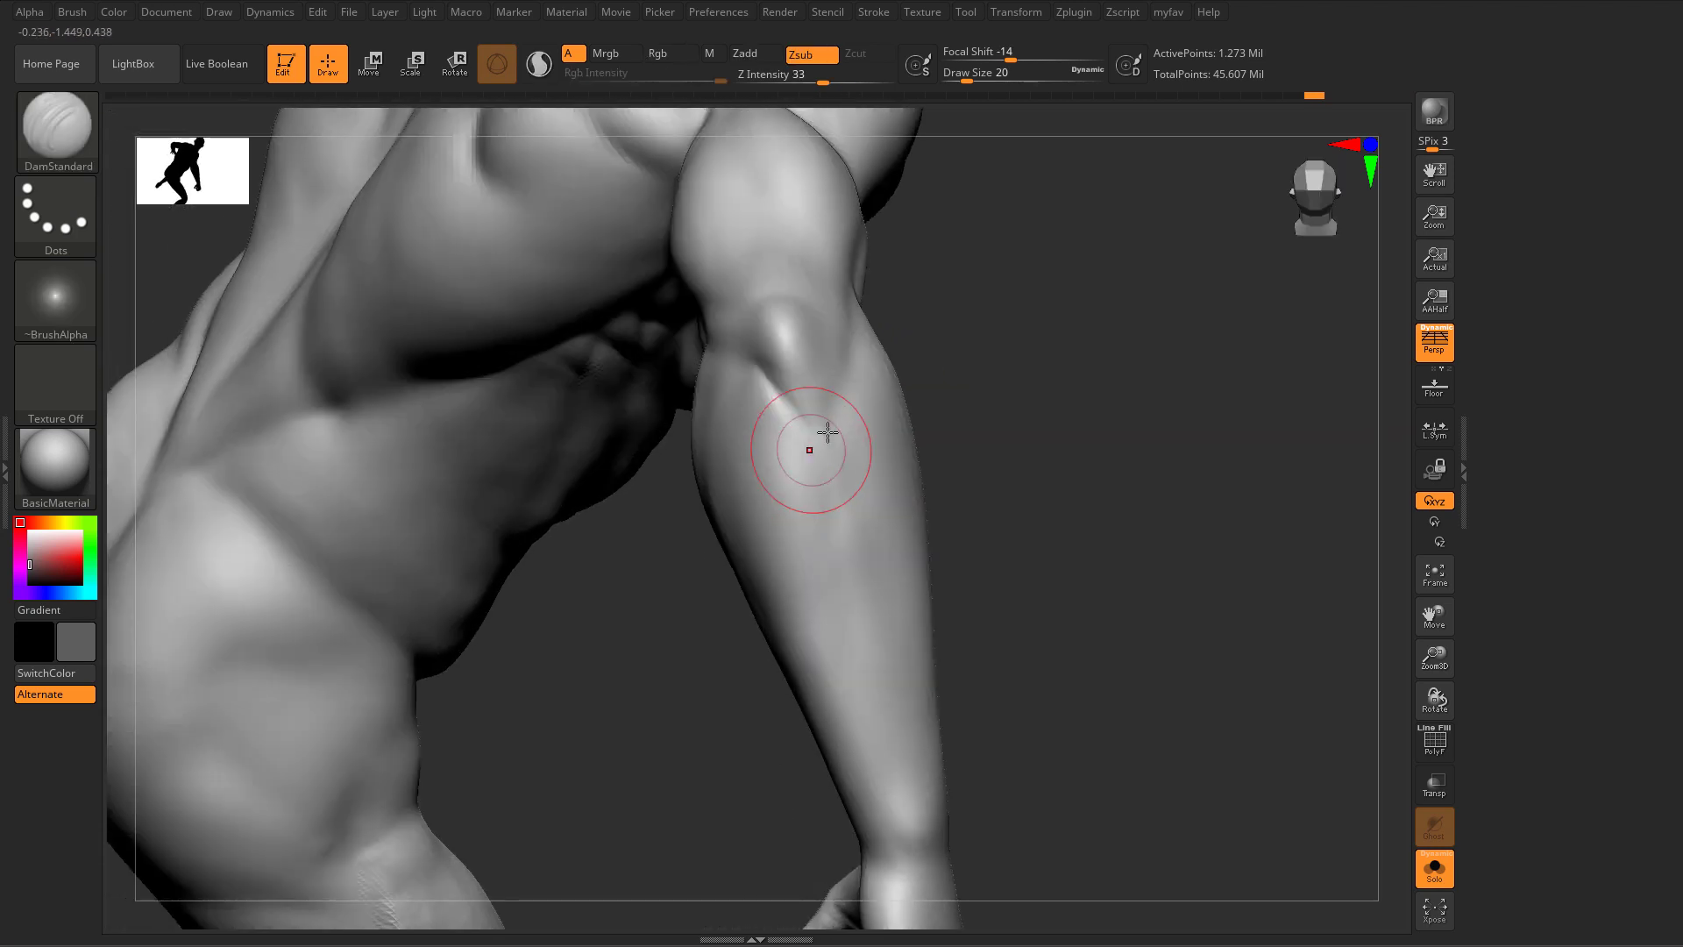
mouse_move(834, 409)
left_mouse_down()
mouse_move(811, 465)
mouse_move(763, 365)
left_mouse_up()
right_click_drag(796, 415, 859, 423)
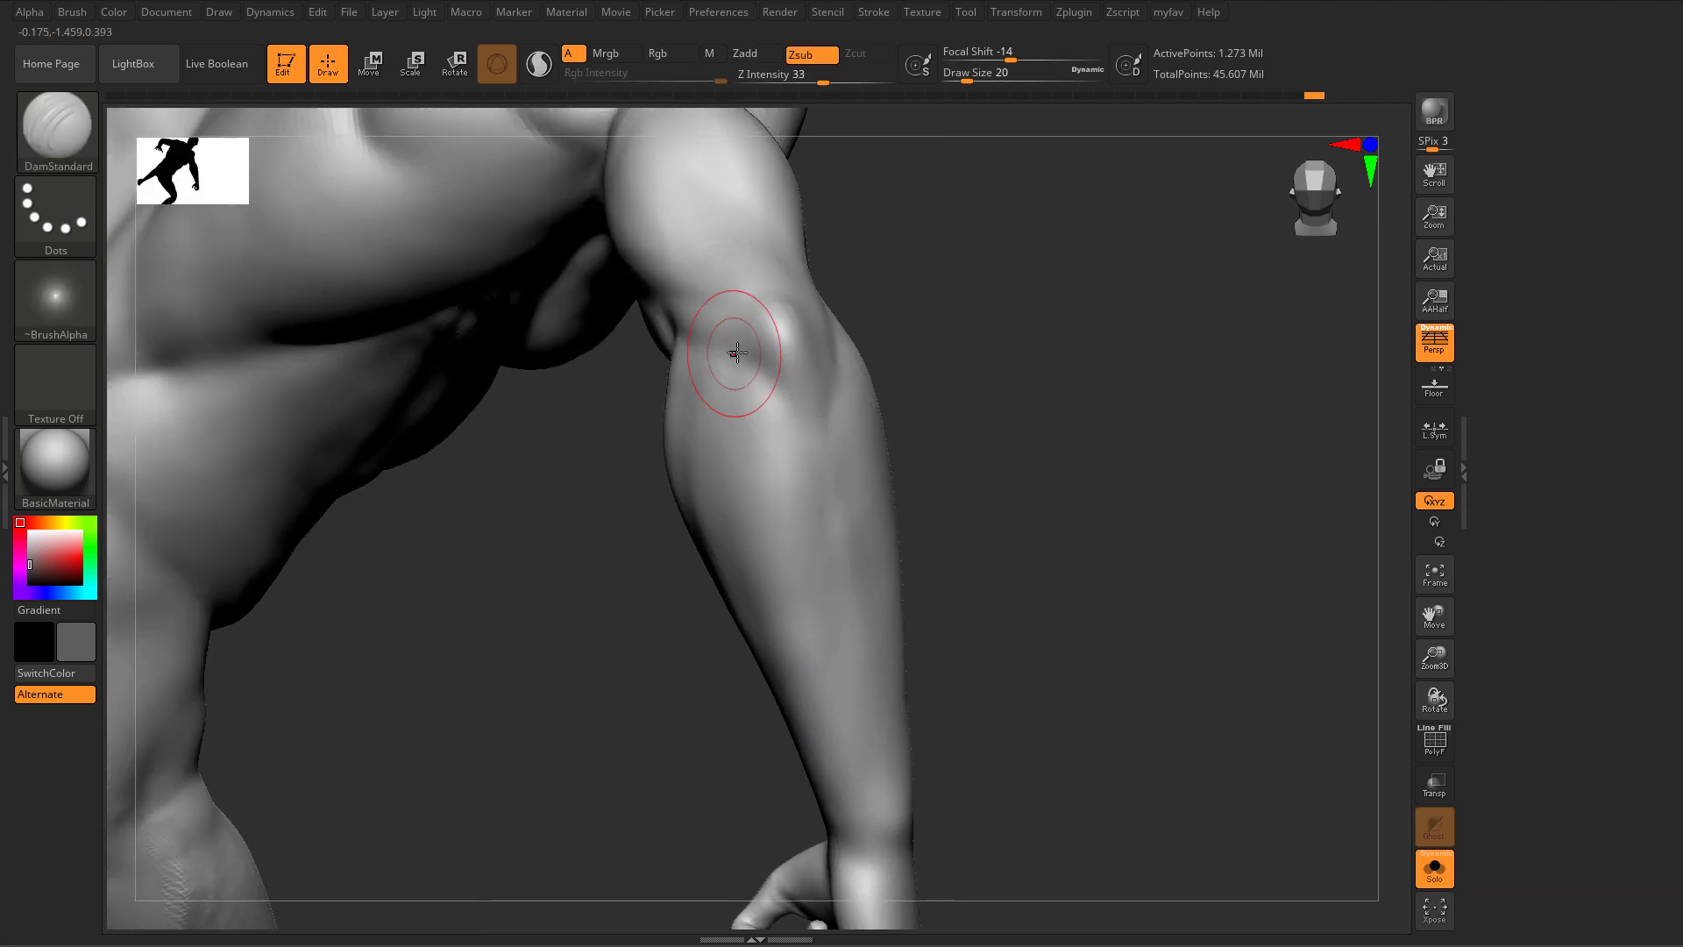
right_click_drag(736, 353, 724, 350)
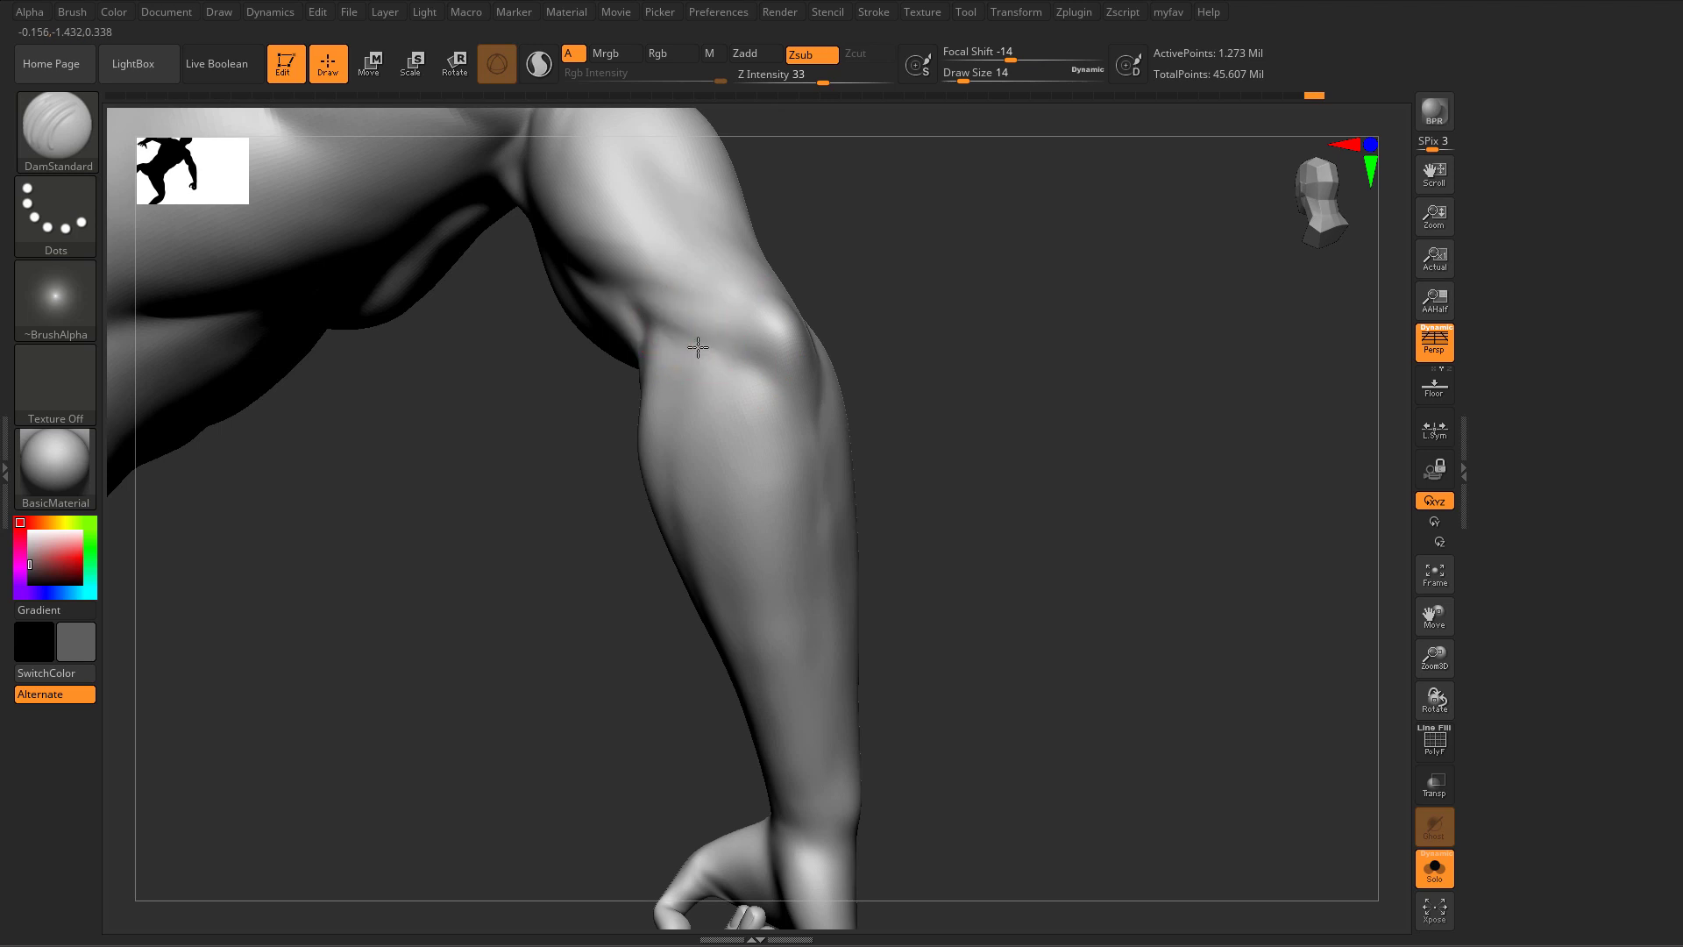
Step: Refine the fold between the elbow bone and the inner elbow with ClayBuildup and smoothing, returning to DamStandard
key("b")
key("c")
key("b")
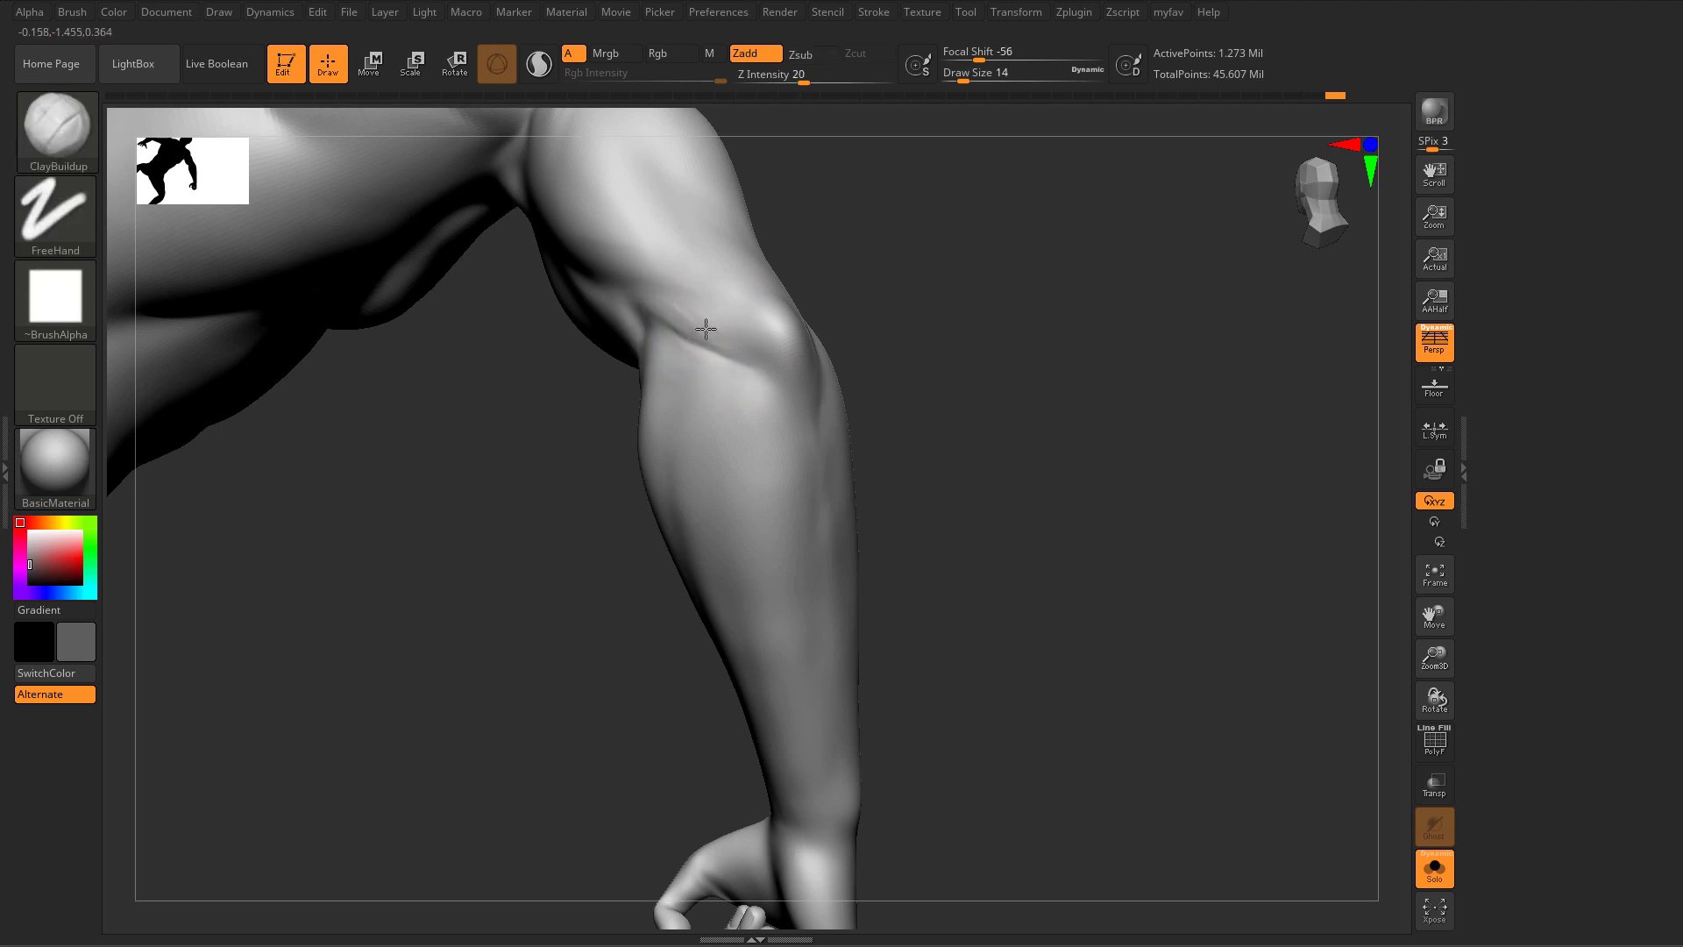
key("shift")
key("b")
key("d")
key("s")
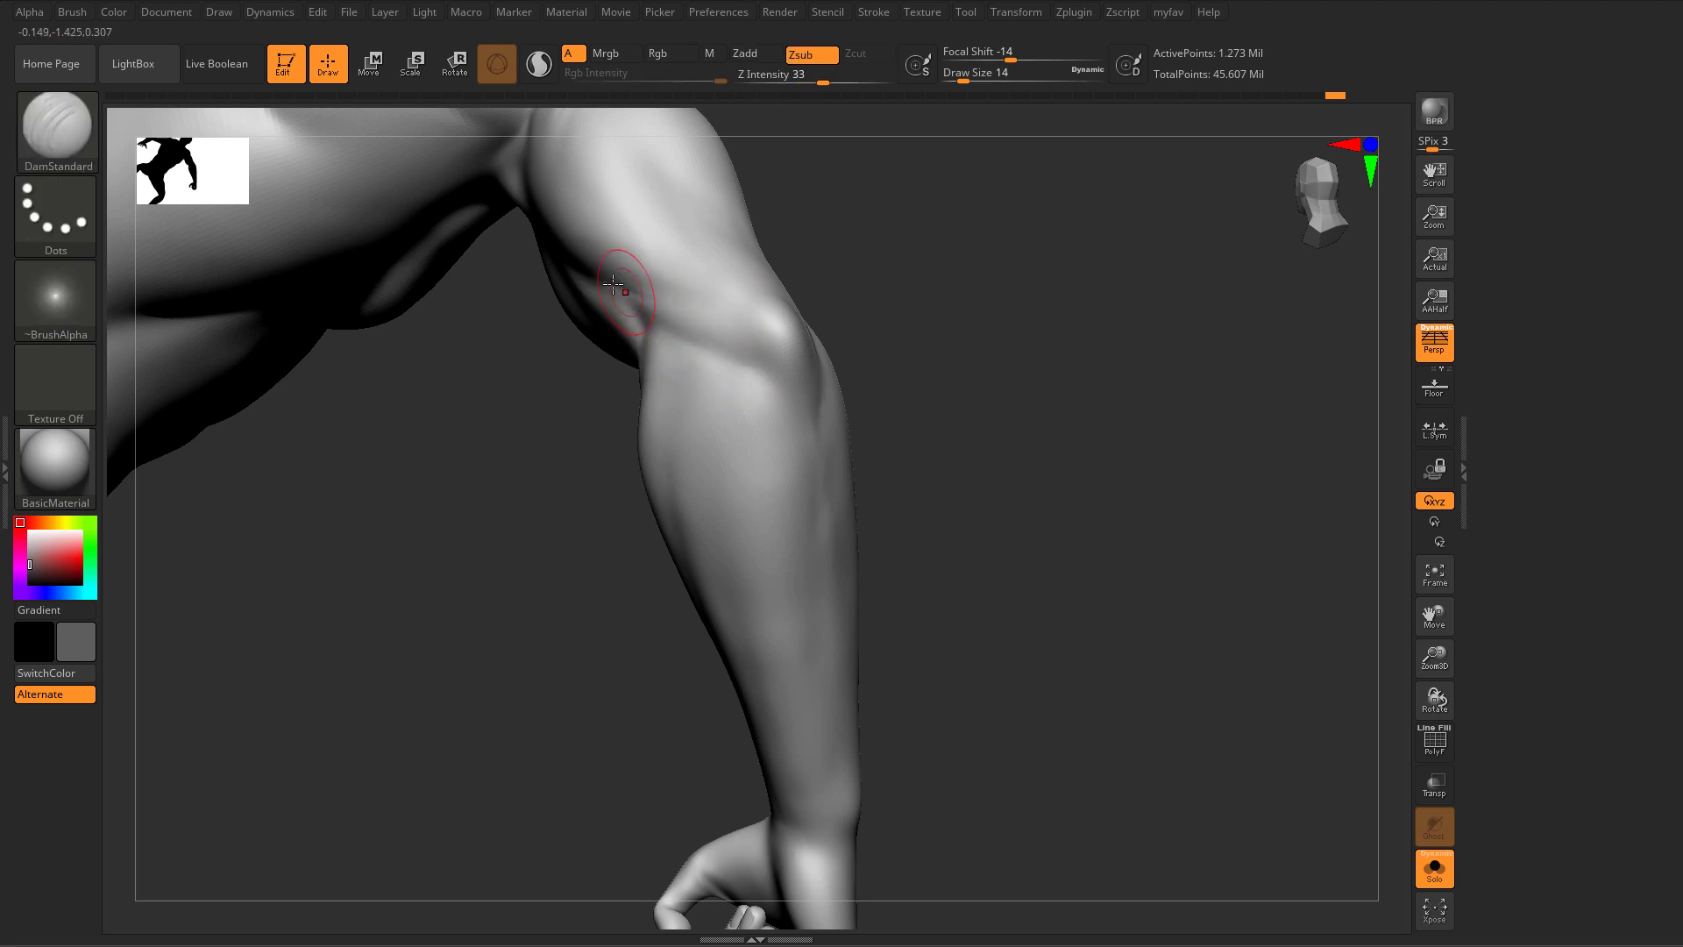
Step: Smooth the fold and the upper forearm directly below the elbow
right_click_drag(625, 290, 732, 323)
key("shift")
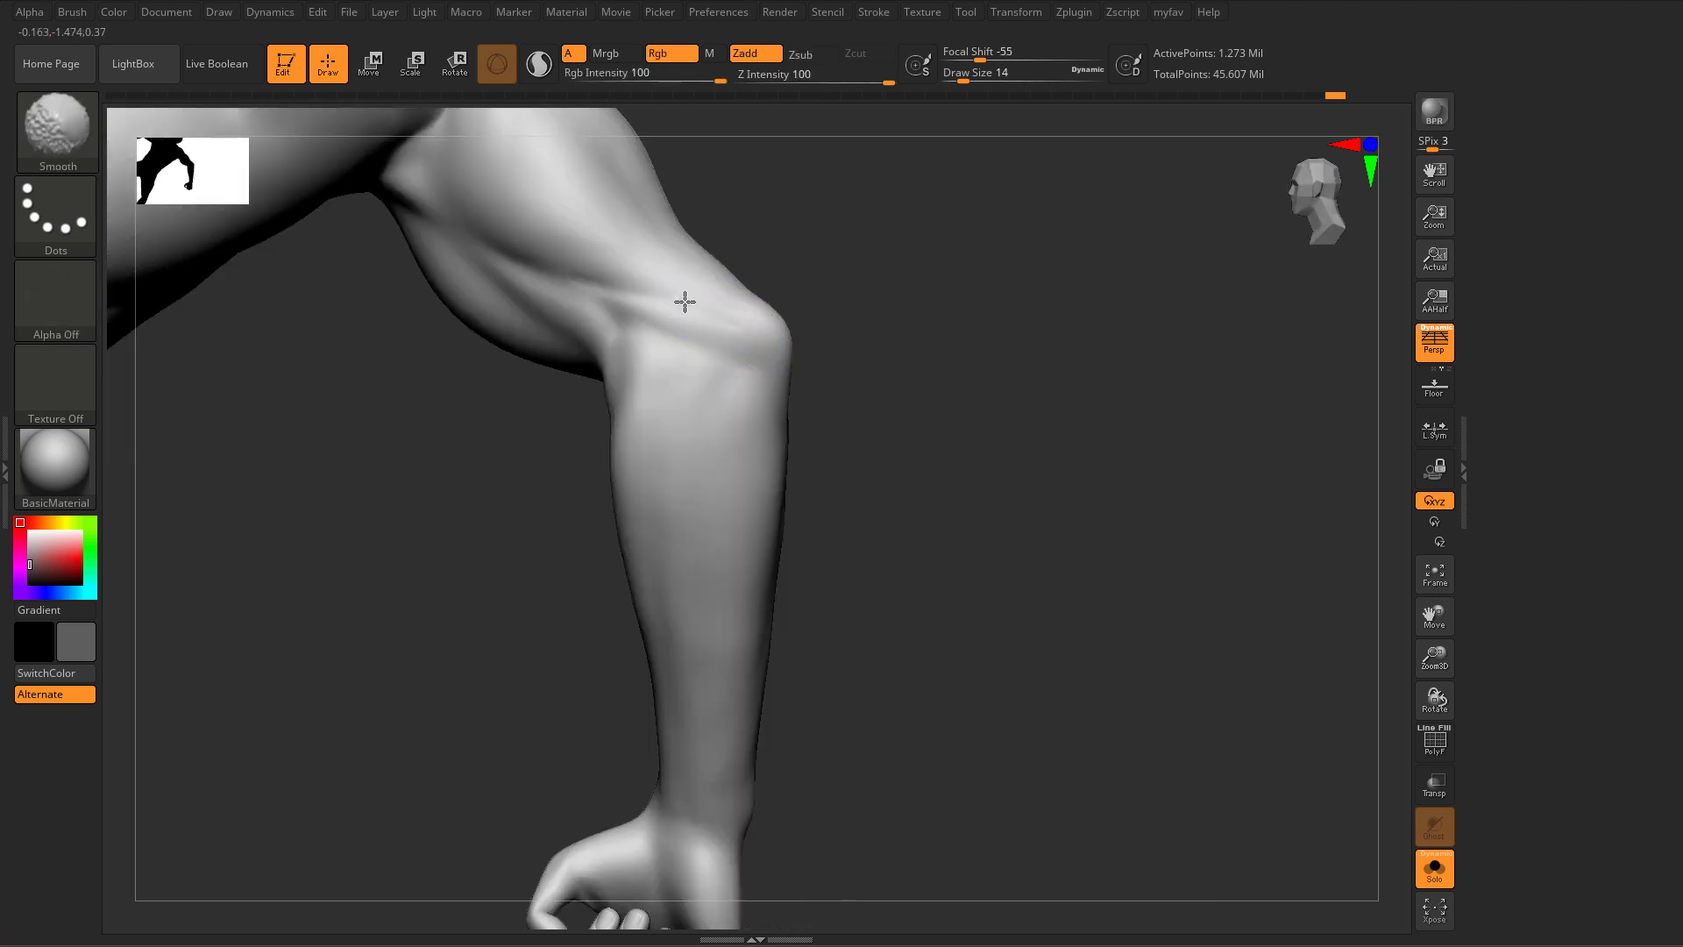
left_click_drag(688, 346, 723, 373, "shift")
right_click_drag(736, 382, 750, 262, "ctrl")
mouse_move(838, 477)
right_mouse_down("ctrl")
mouse_move(950, 522)
mouse_move(959, 569)
right_mouse_up("ctrl")
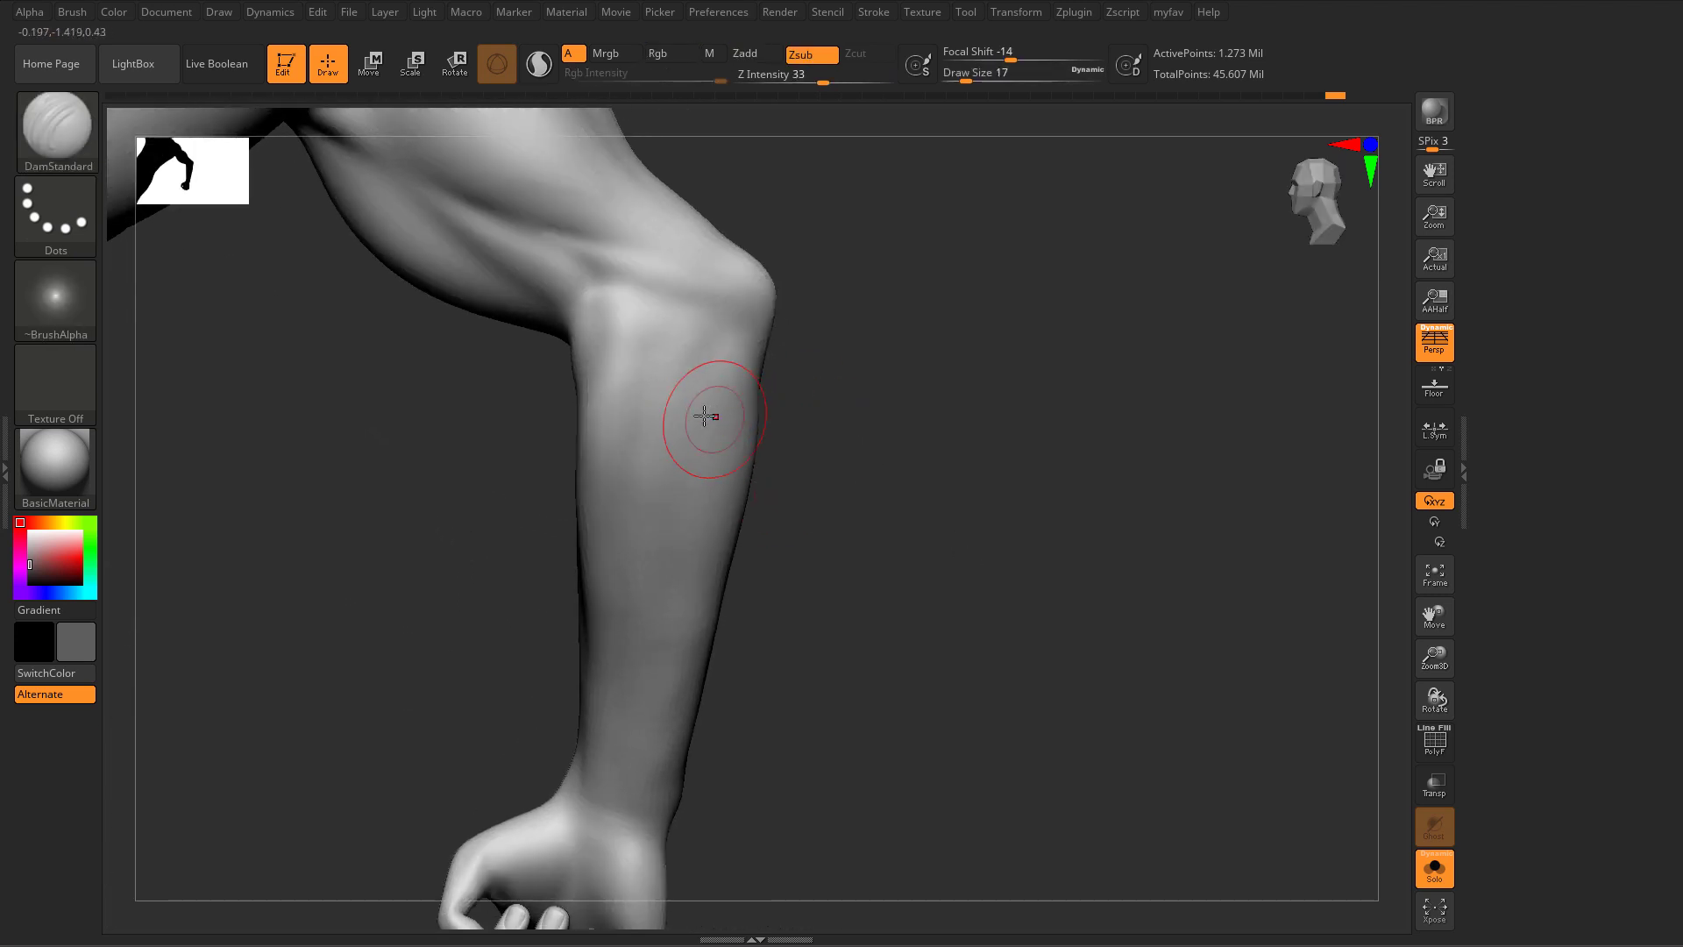
Step: Build up the forearm muscle below the elbow with ClayBuildup at draw size 17 and smooth the strokes
key("b")
key("c")
key("b")
left_click_drag(680, 338, 704, 343)
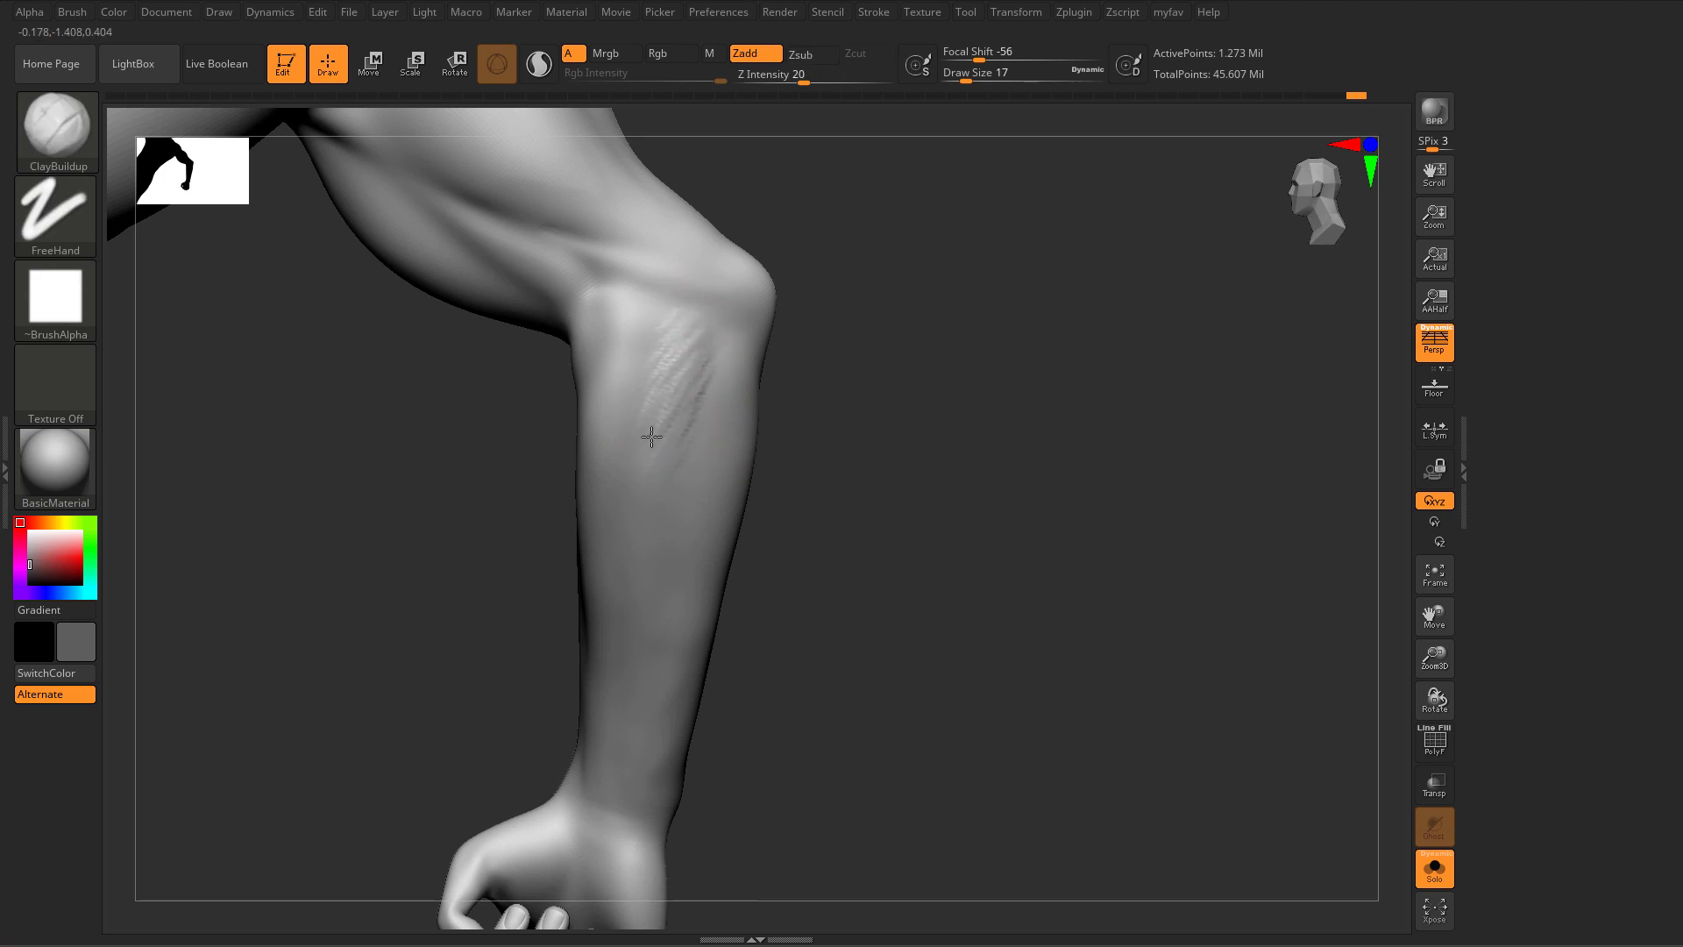
left_click_drag(651, 437, 674, 352, "shift")
left_click_drag(699, 431, 670, 368, "shift")
Step: Add and smooth ClayBuildup volume on the bony bump at the inner side of the elbow
right_click_drag(589, 352, 601, 245, "ctrl")
mouse_move(811, 425)
right_mouse_down()
mouse_move(830, 420)
mouse_move(890, 517)
right_mouse_up()
mouse_move(903, 570)
right_mouse_down("ctrl")
mouse_move(935, 631)
mouse_move(946, 727)
right_mouse_up("ctrl")
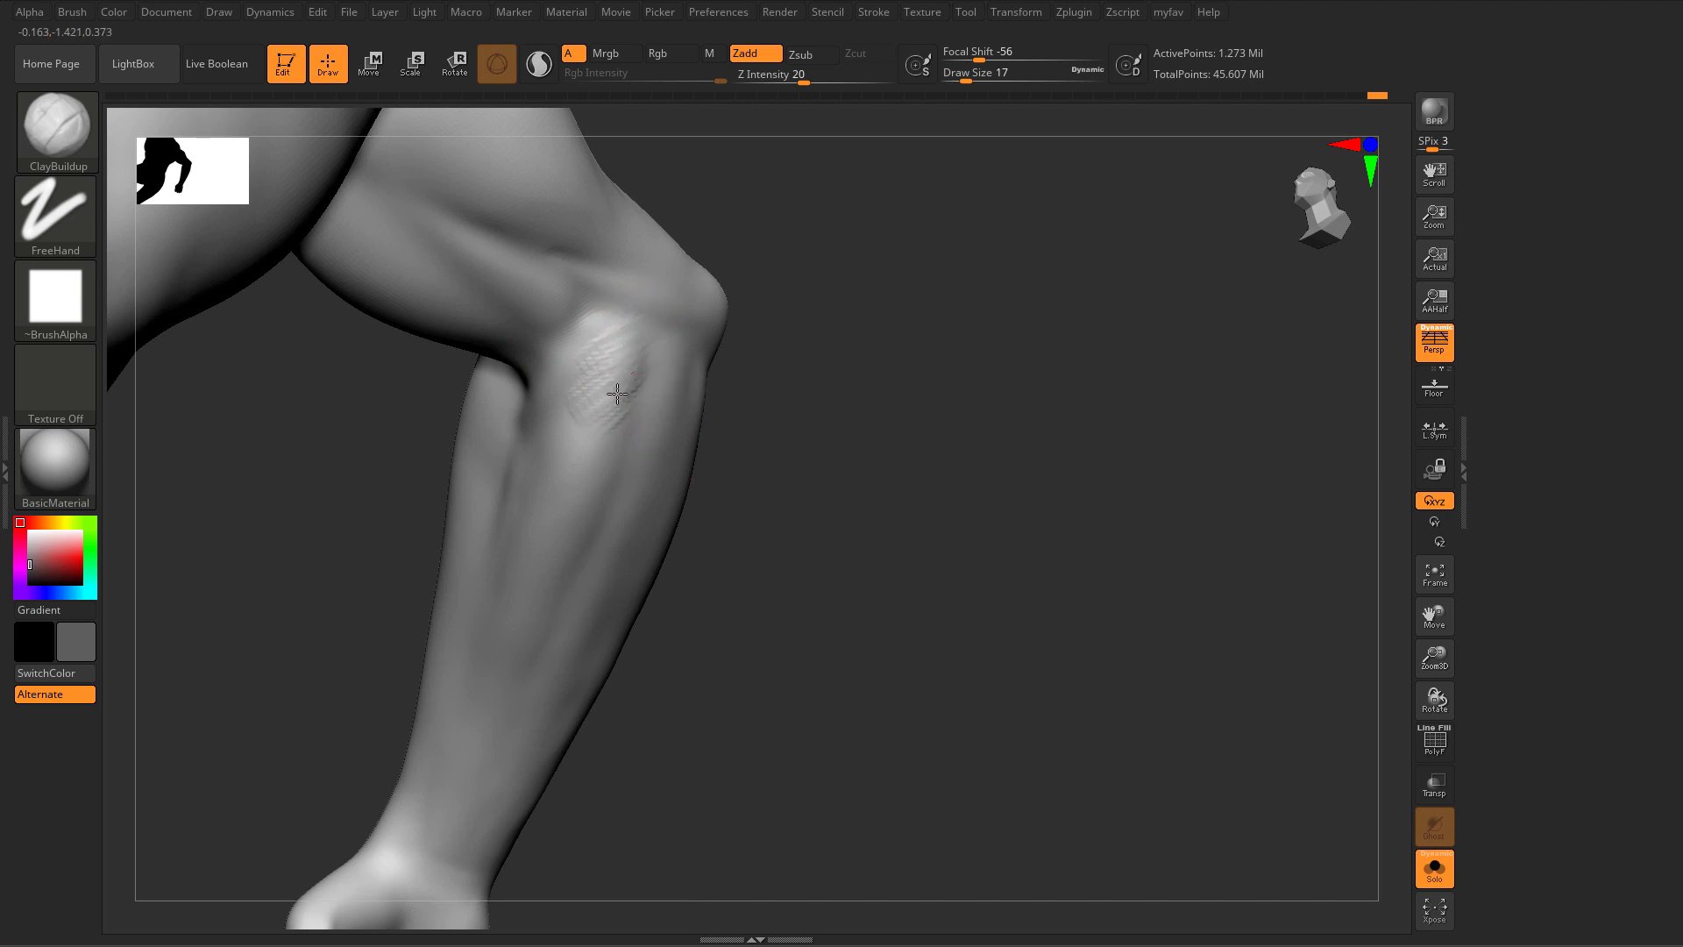
left_click_drag(635, 369, 601, 431, "shift")
Step: Set the draw size to 27 and reshape the elbow from the arm's opposite side with the Move brush
mouse_move(875, 421)
left_mouse_down()
mouse_move(769, 439)
mouse_move(591, 533)
mouse_move(620, 470)
mouse_move(424, 755)
mouse_move(391, 708)
mouse_move(736, 593)
mouse_move(639, 556)
mouse_move(857, 783)
mouse_move(571, 515)
mouse_move(807, 582)
mouse_move(738, 524)
mouse_move(792, 523)
mouse_move(666, 491)
left_mouse_up()
key("s")
mouse_move(601, 417)
left_mouse_down()
mouse_move(620, 417)
mouse_move(567, 399)
left_mouse_up()
key("b")
key("m")
key("v")
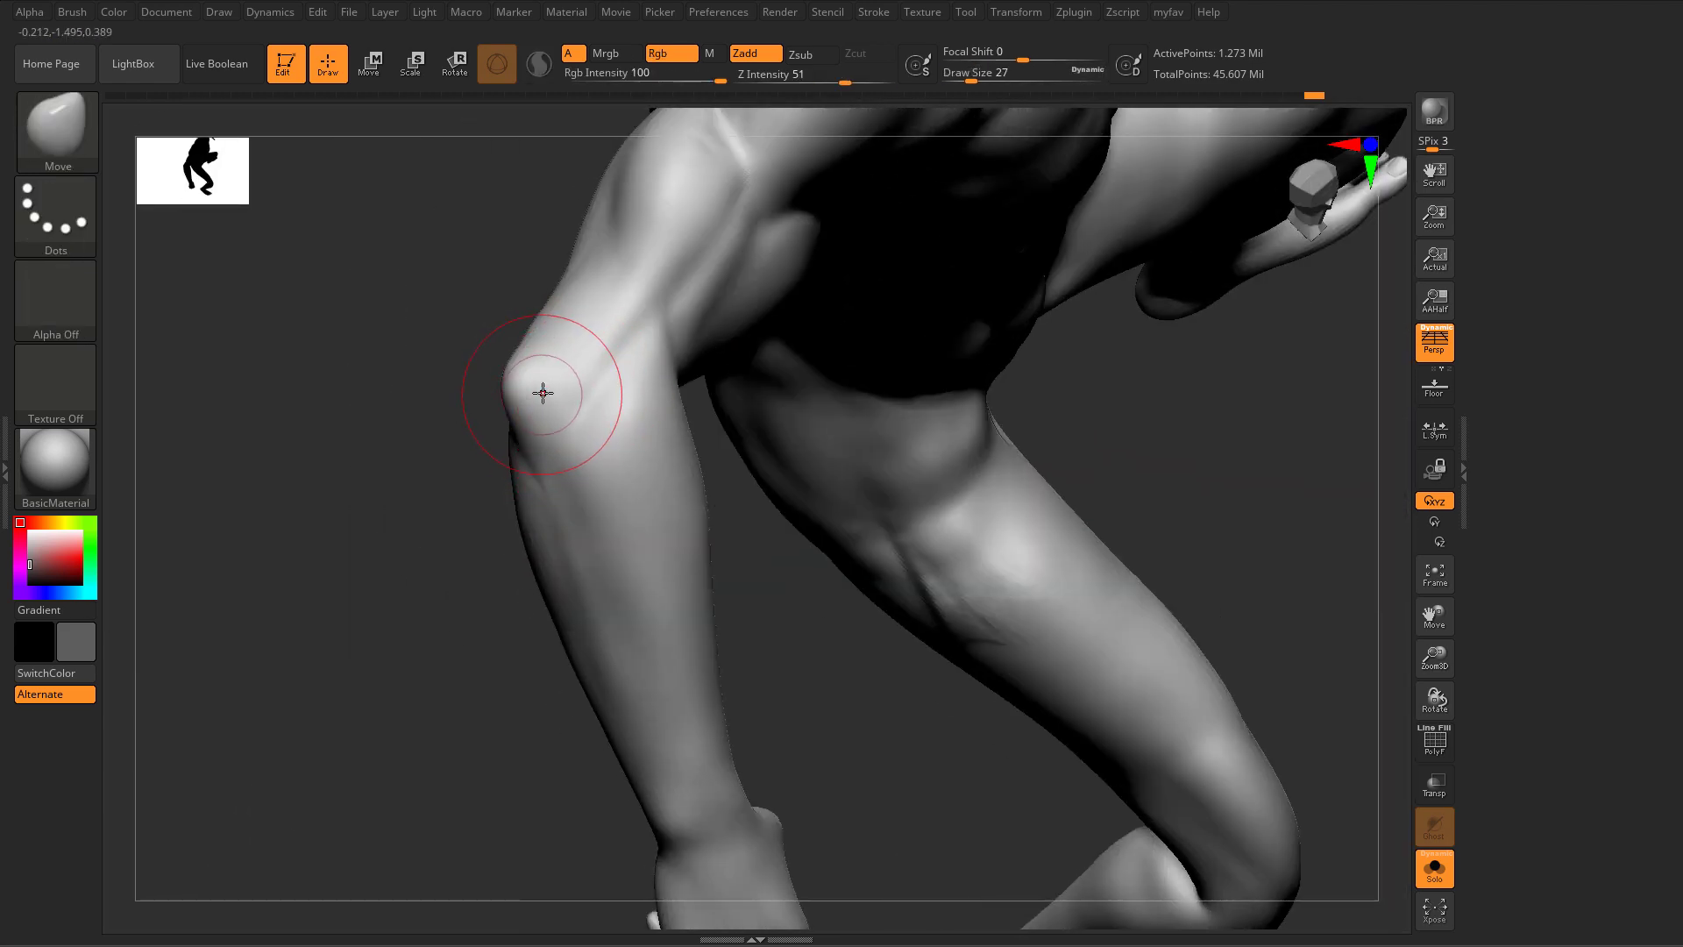
right_click_drag(589, 419, 741, 488)
right_click_drag(741, 487, 745, 355, "alt")
Step: Carve a short crease beside the elbow bone with DamStandard at draw size 23
key("b")
key("d")
key("s")
mouse_move(583, 271)
right_mouse_down()
mouse_move(624, 226)
mouse_move(620, 283)
right_mouse_up()
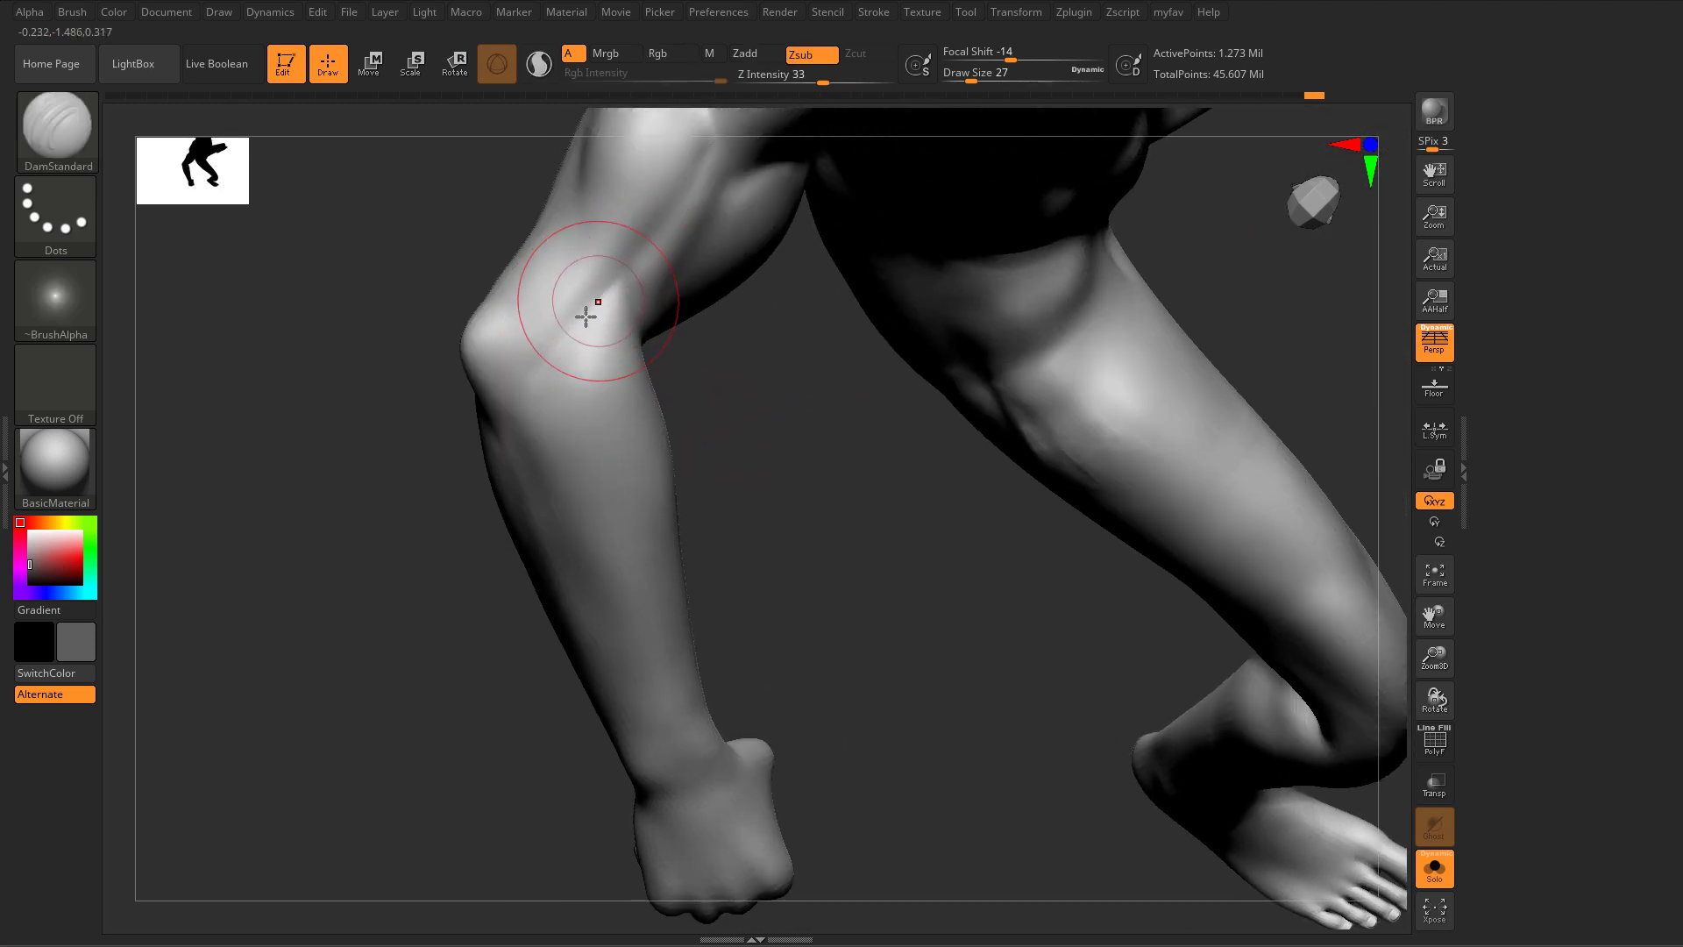
key("s")
left_click_drag(621, 289, 617, 290)
left_click_drag(617, 285, 550, 375)
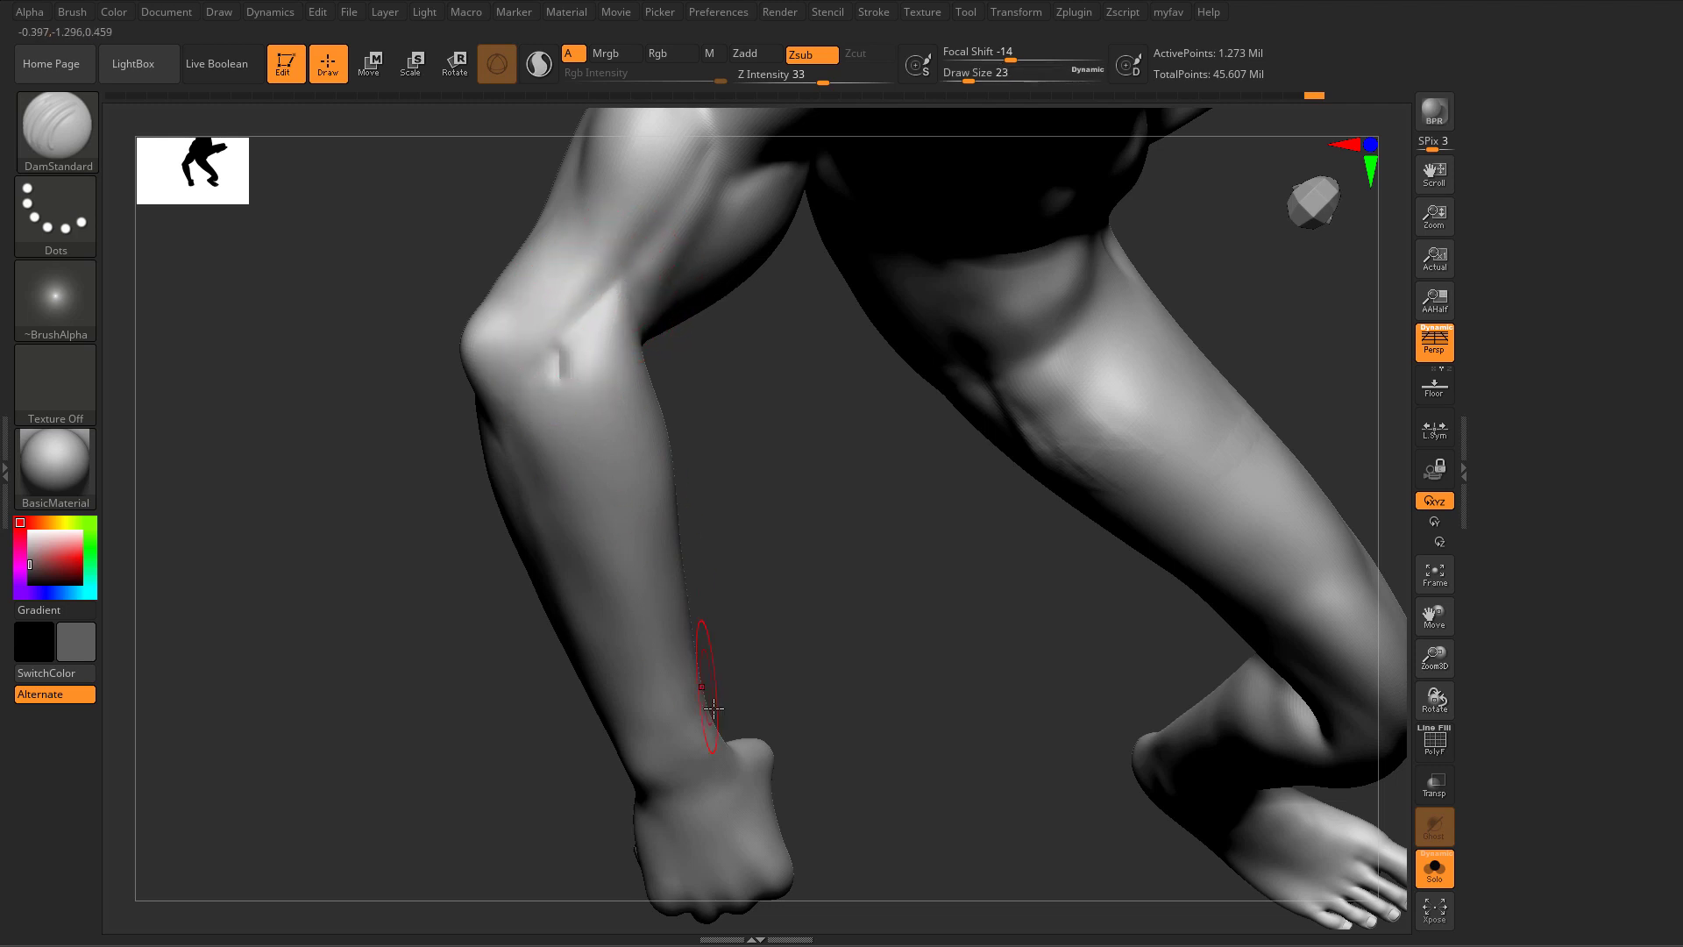
Step: Carve a small hollow at the thumb side of the wrist with DamStandard
right_click_drag(798, 701, 818, 751)
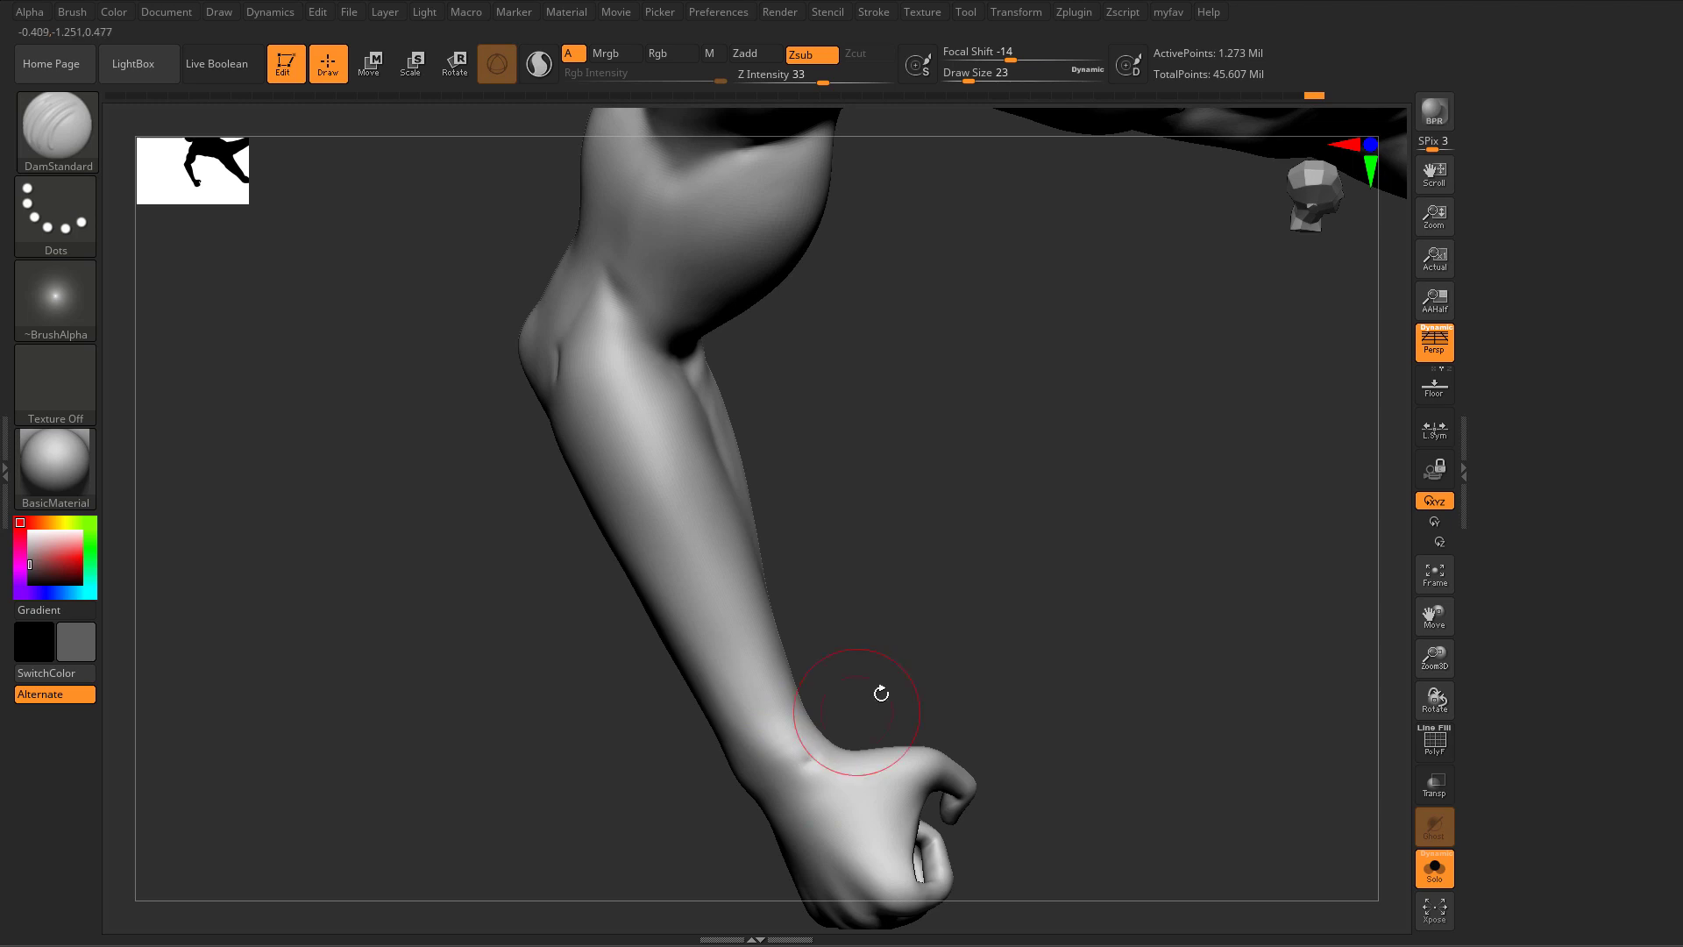
right_click_drag(881, 693, 811, 758)
right_click_drag(852, 691, 686, 562)
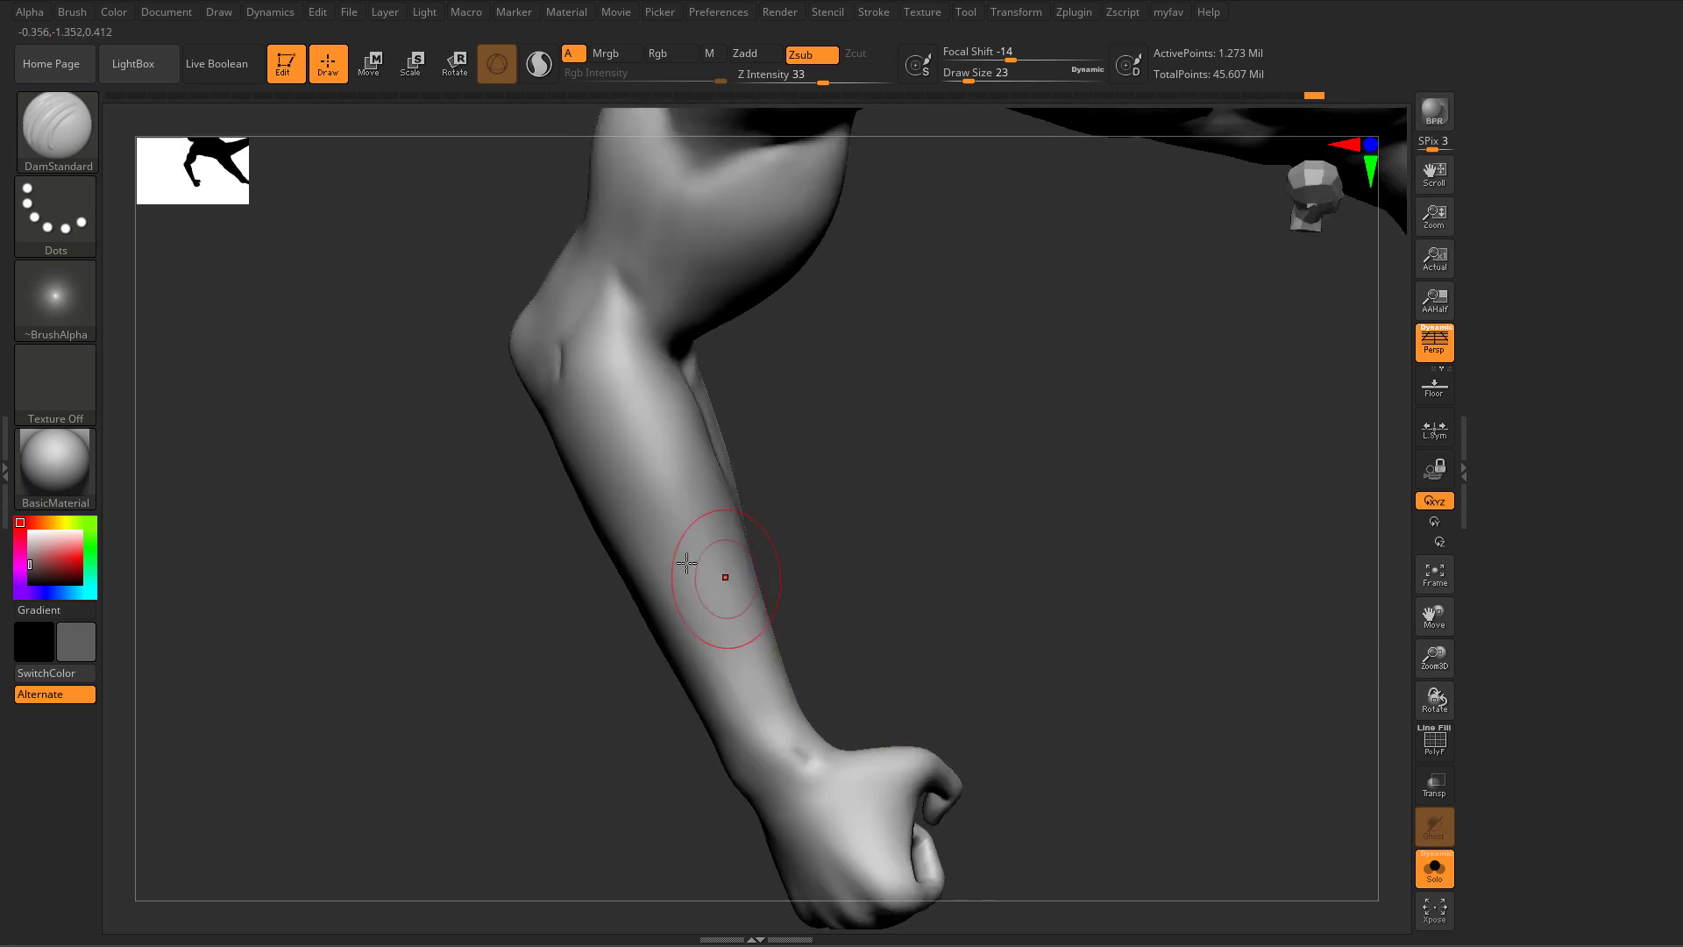
right_click_drag(772, 390, 549, 380)
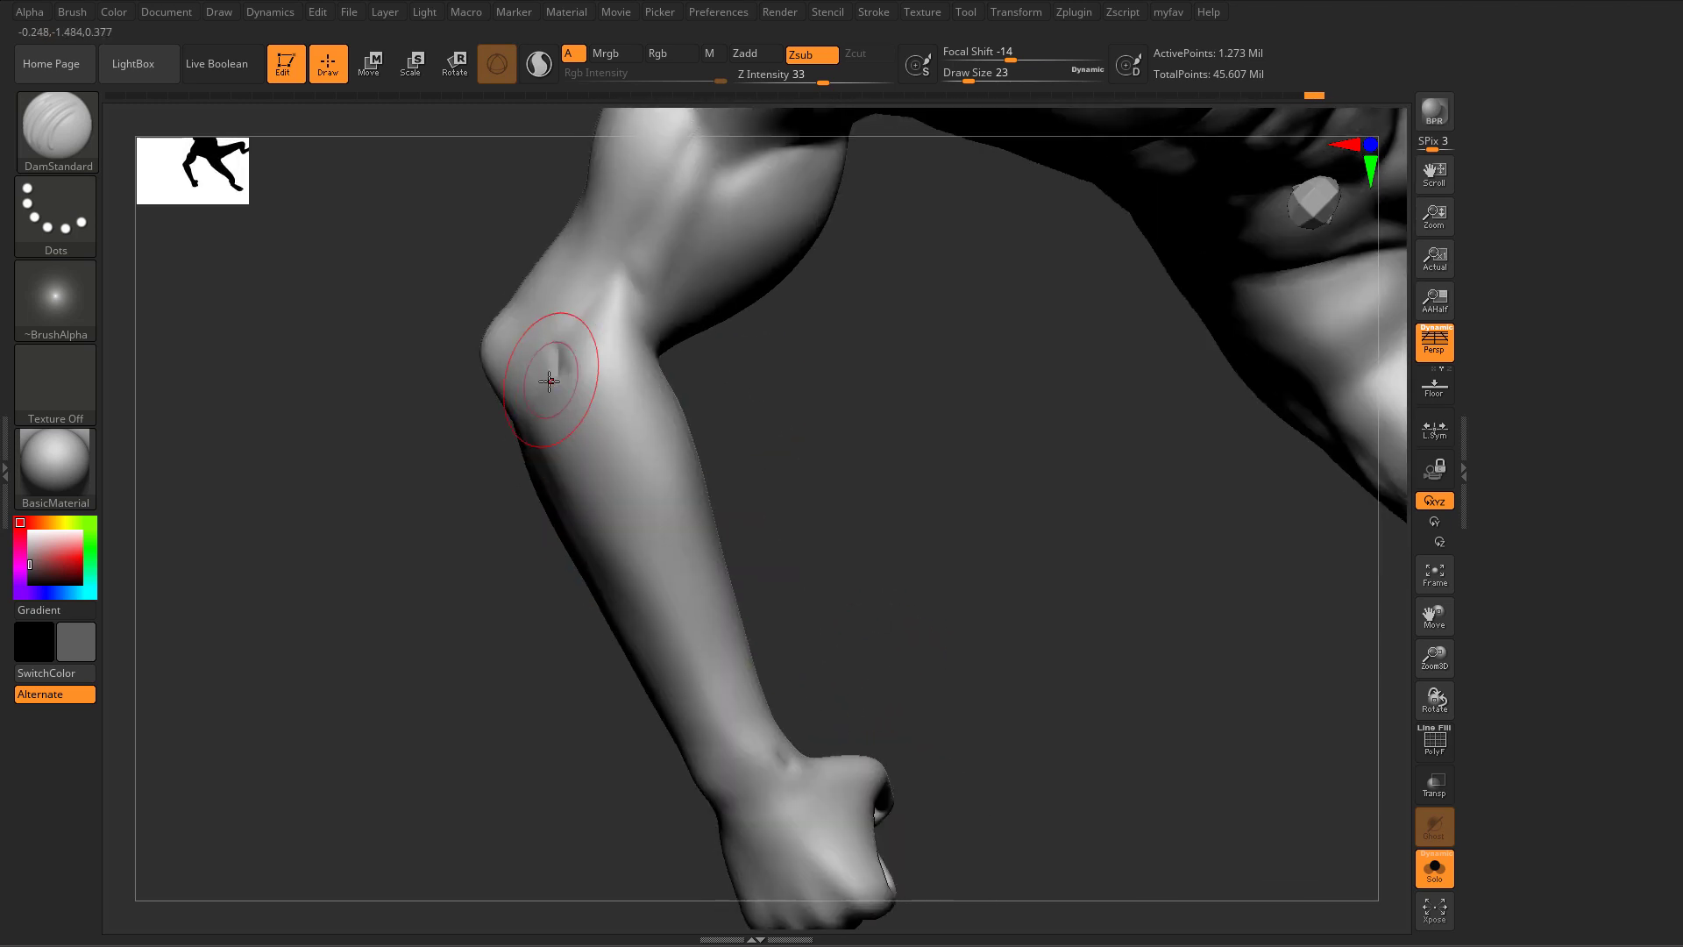
left_click_drag(554, 428, 555, 432)
mouse_move(559, 354)
left_mouse_down()
mouse_move(553, 401)
mouse_move(580, 473)
left_mouse_up()
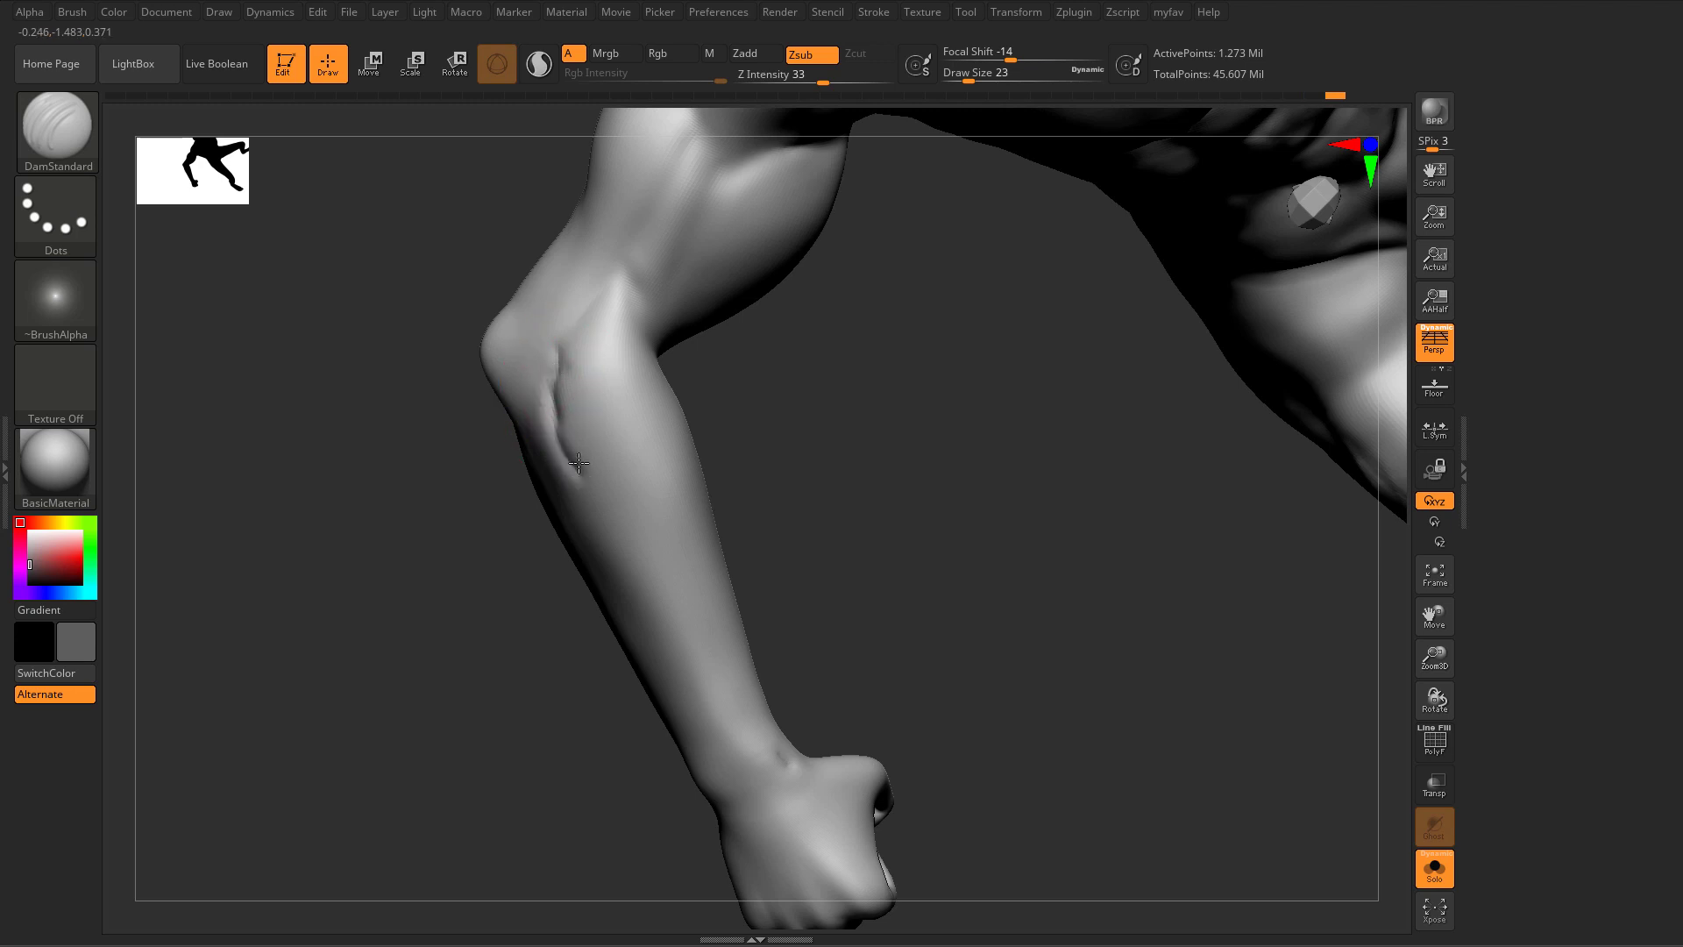
key("ctrl+z")
key("ctrl+z")
Step: Carve a groove from the elbow to the wrist with DamStandard and build up the muscle beside it with ClayBuildup
mouse_move(559, 394)
left_mouse_down()
mouse_move(579, 460)
mouse_move(793, 763)
left_mouse_up()
mouse_move(793, 763)
right_mouse_down()
mouse_move(880, 596)
mouse_move(775, 679)
mouse_move(863, 683)
right_mouse_up()
key("b")
key("c")
key("b")
mouse_move(586, 343)
left_mouse_down()
mouse_move(609, 316)
mouse_move(590, 330)
mouse_move(613, 329)
mouse_move(631, 377)
mouse_move(582, 420)
mouse_move(613, 470)
mouse_move(576, 341)
mouse_move(609, 312)
mouse_move(616, 409)
mouse_move(659, 495)
left_mouse_up()
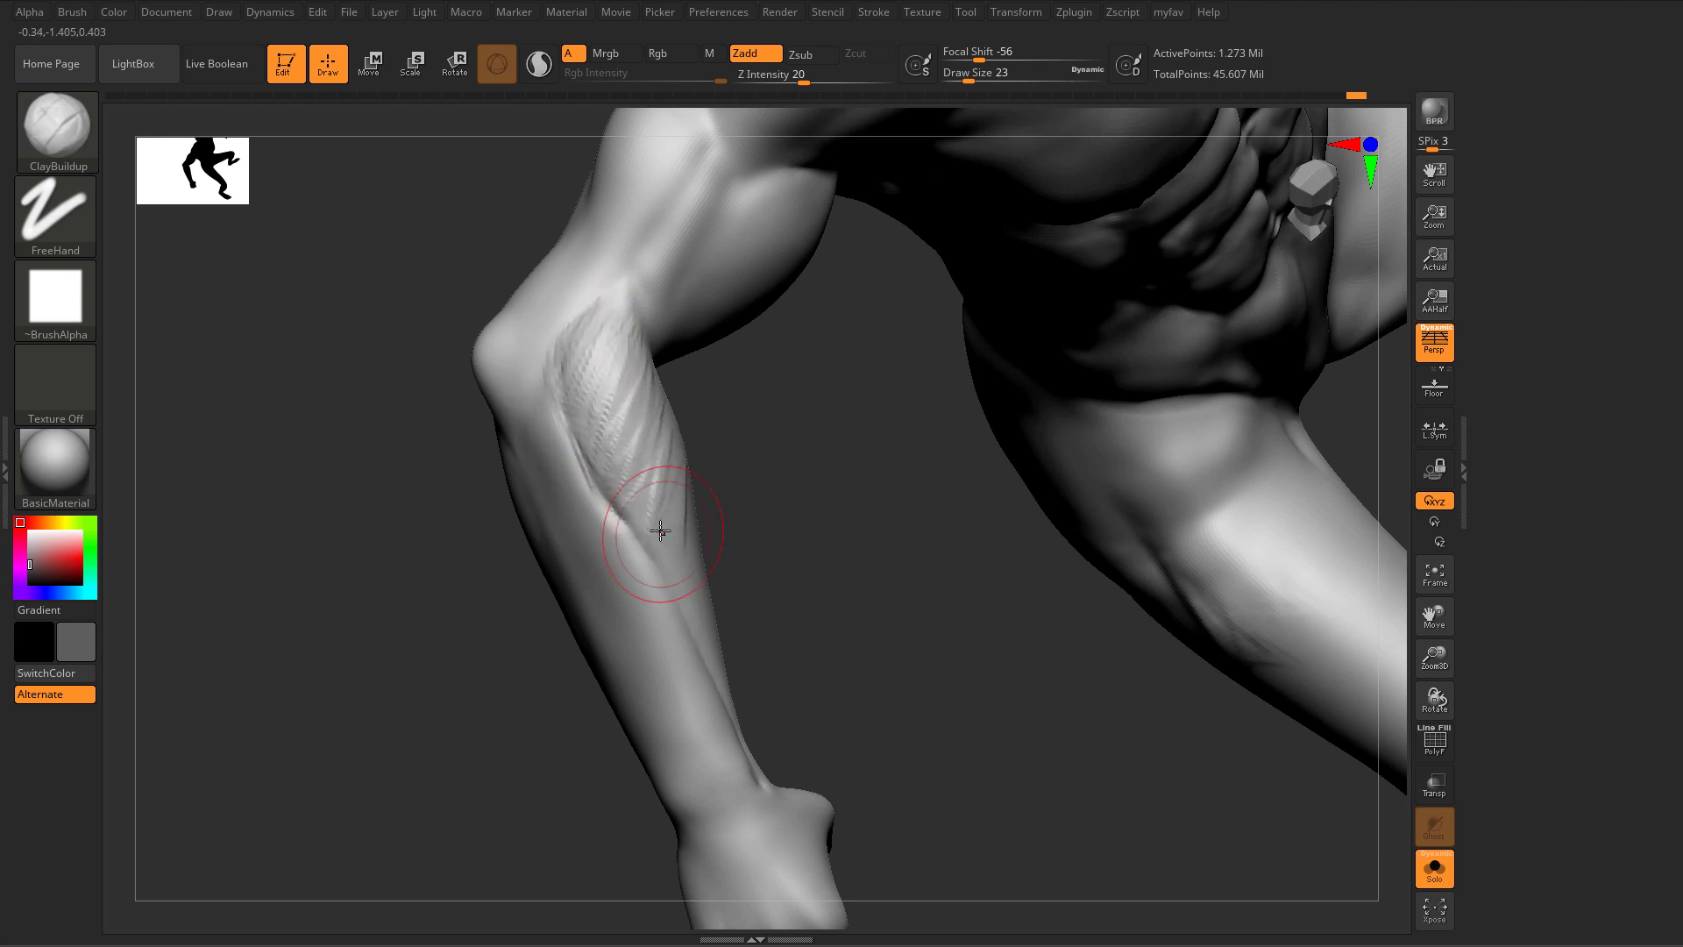
Step: Adjust the lower end of the built-up forearm muscle with the Move brush
right_click_drag(662, 535, 645, 510)
key("b")
key("m")
key("v")
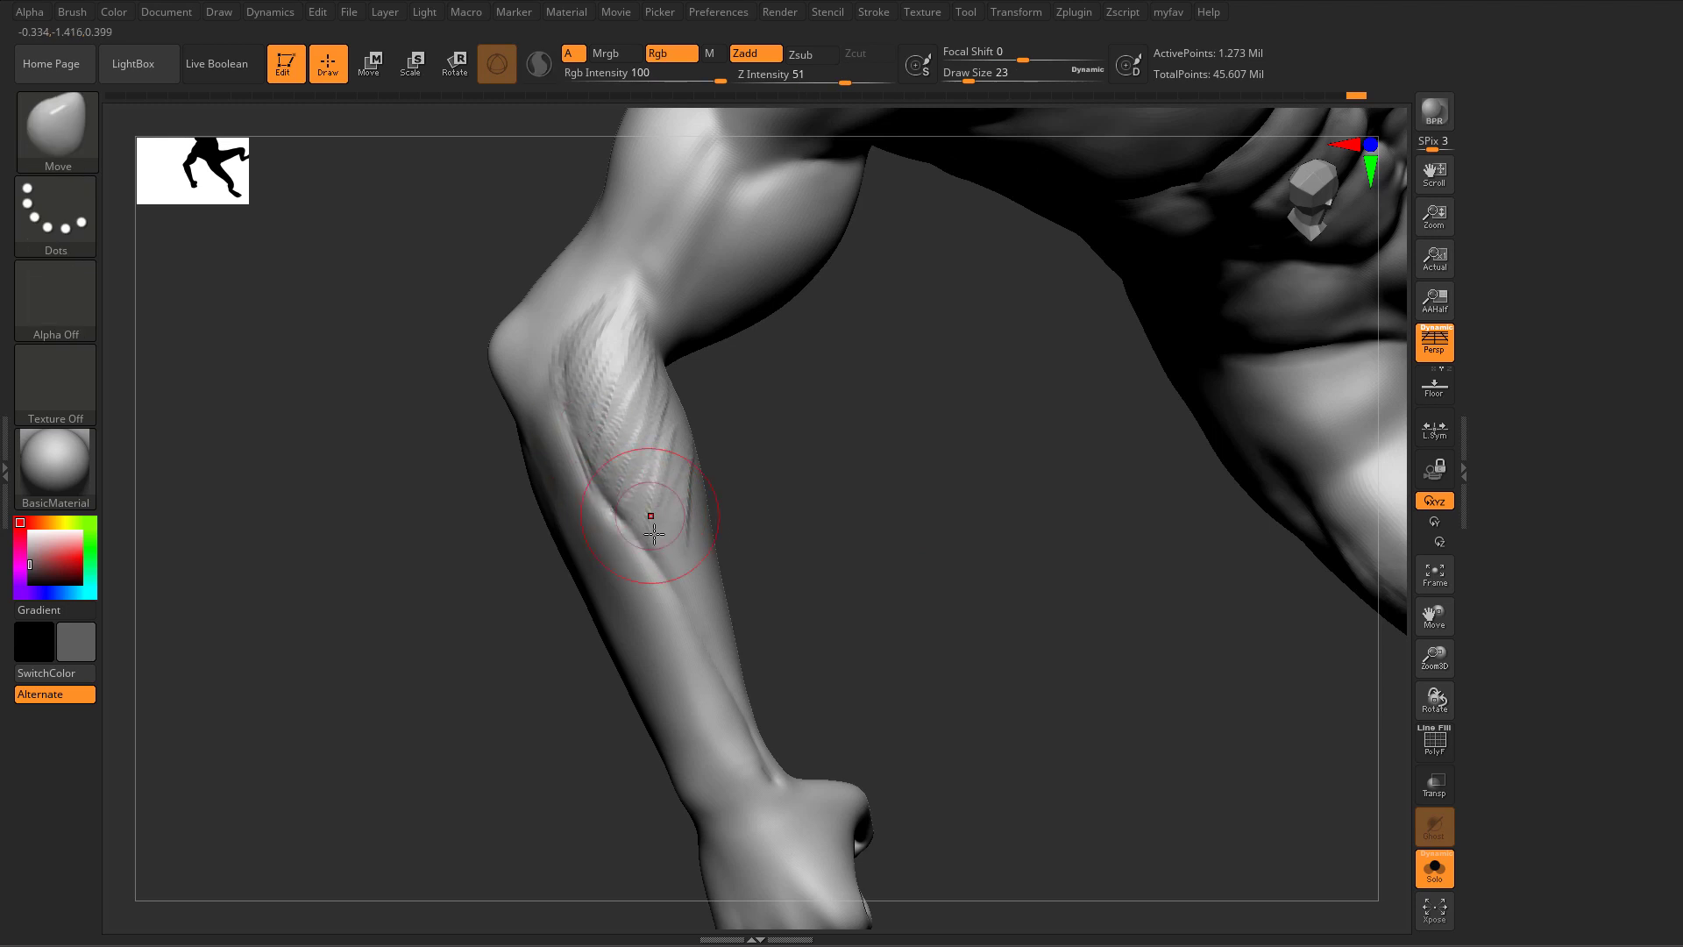
left_click_drag(789, 574, 675, 537)
Step: Extend the forearm muscle toward the wrist with further ClayBuildup strokes
key("b")
key("c")
key("b")
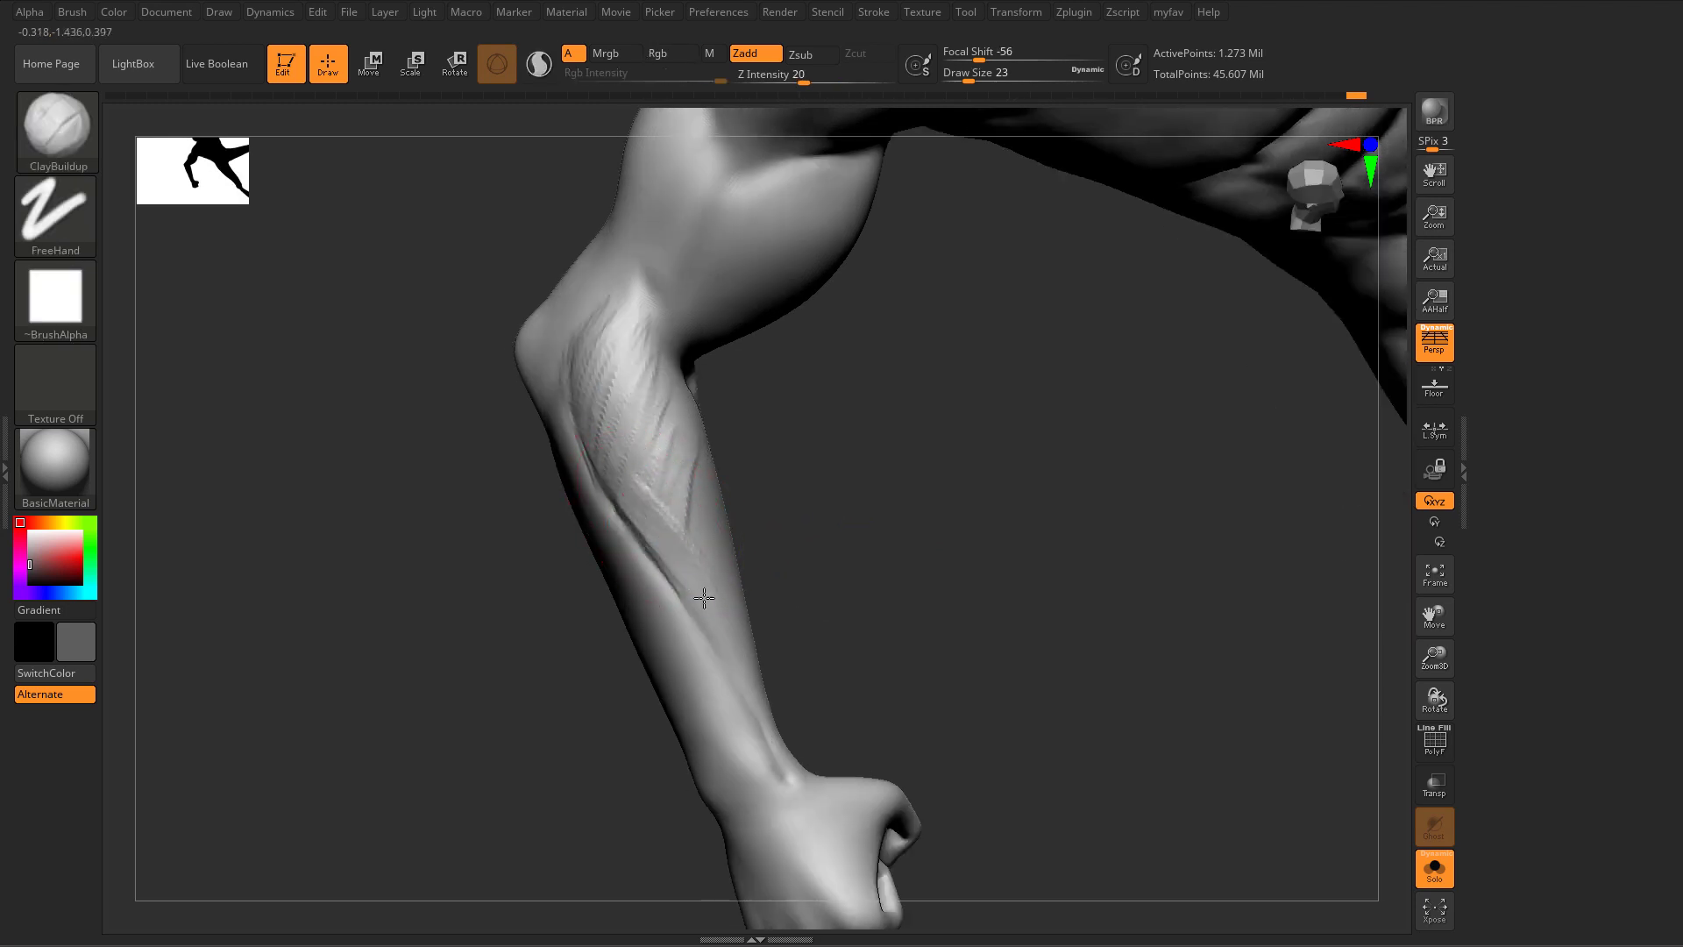
left_click_drag(673, 431, 691, 542)
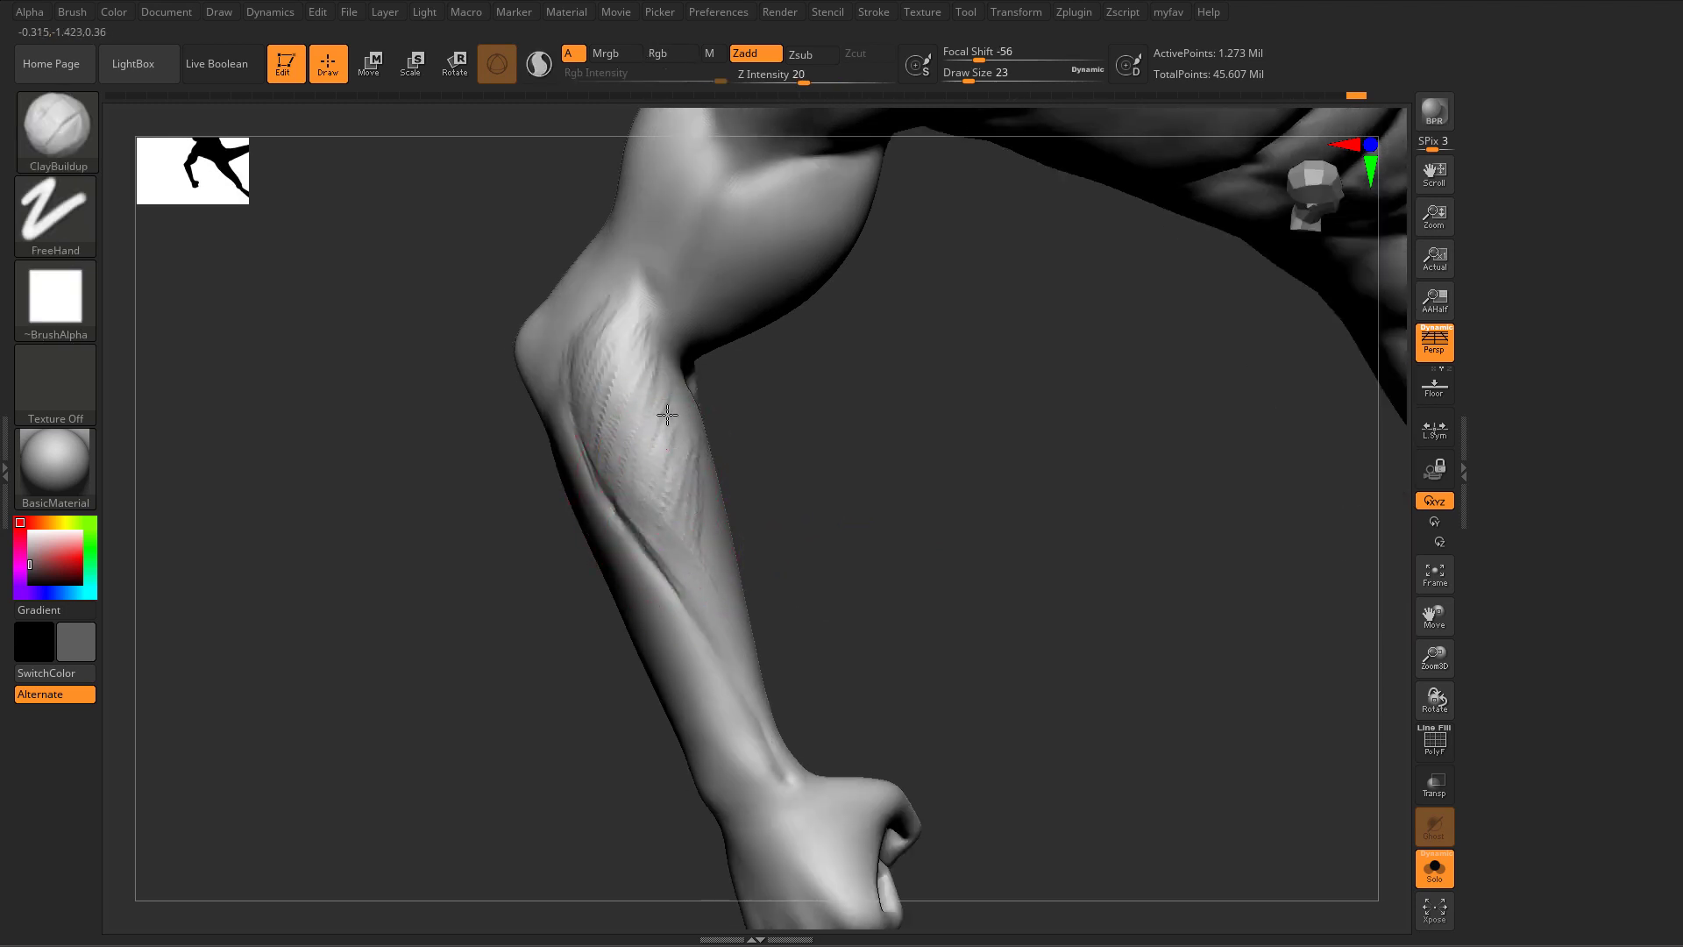
Step: Build up the forearm muscle from the elbow crease down toward the thumb side of the wrist with ClayBuildup strokes
mouse_move(667, 415)
left_mouse_down()
mouse_move(618, 298)
mouse_move(643, 345)
mouse_move(649, 327)
left_mouse_up()
mouse_move(766, 420)
left_mouse_down()
mouse_move(661, 360)
mouse_move(681, 383)
left_mouse_up()
right_click_drag(650, 453, 725, 406)
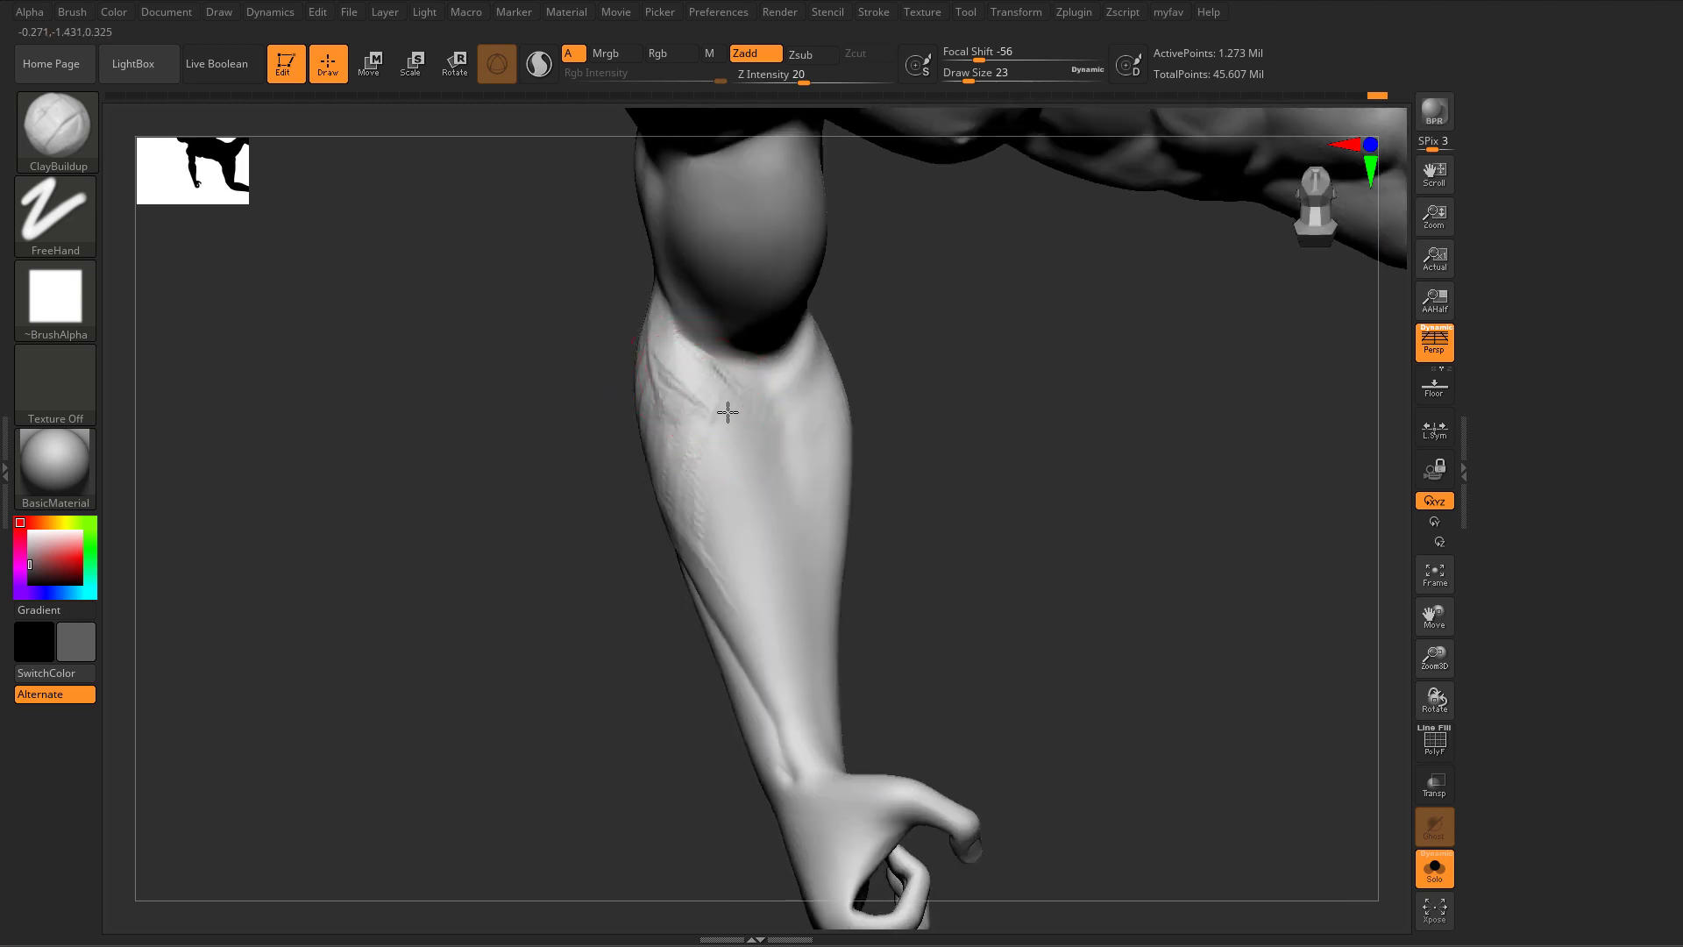
mouse_move(694, 505)
left_mouse_down()
mouse_move(725, 508)
mouse_move(764, 570)
mouse_move(725, 481)
mouse_move(697, 535)
mouse_move(669, 417)
mouse_move(762, 545)
mouse_move(786, 683)
left_mouse_up()
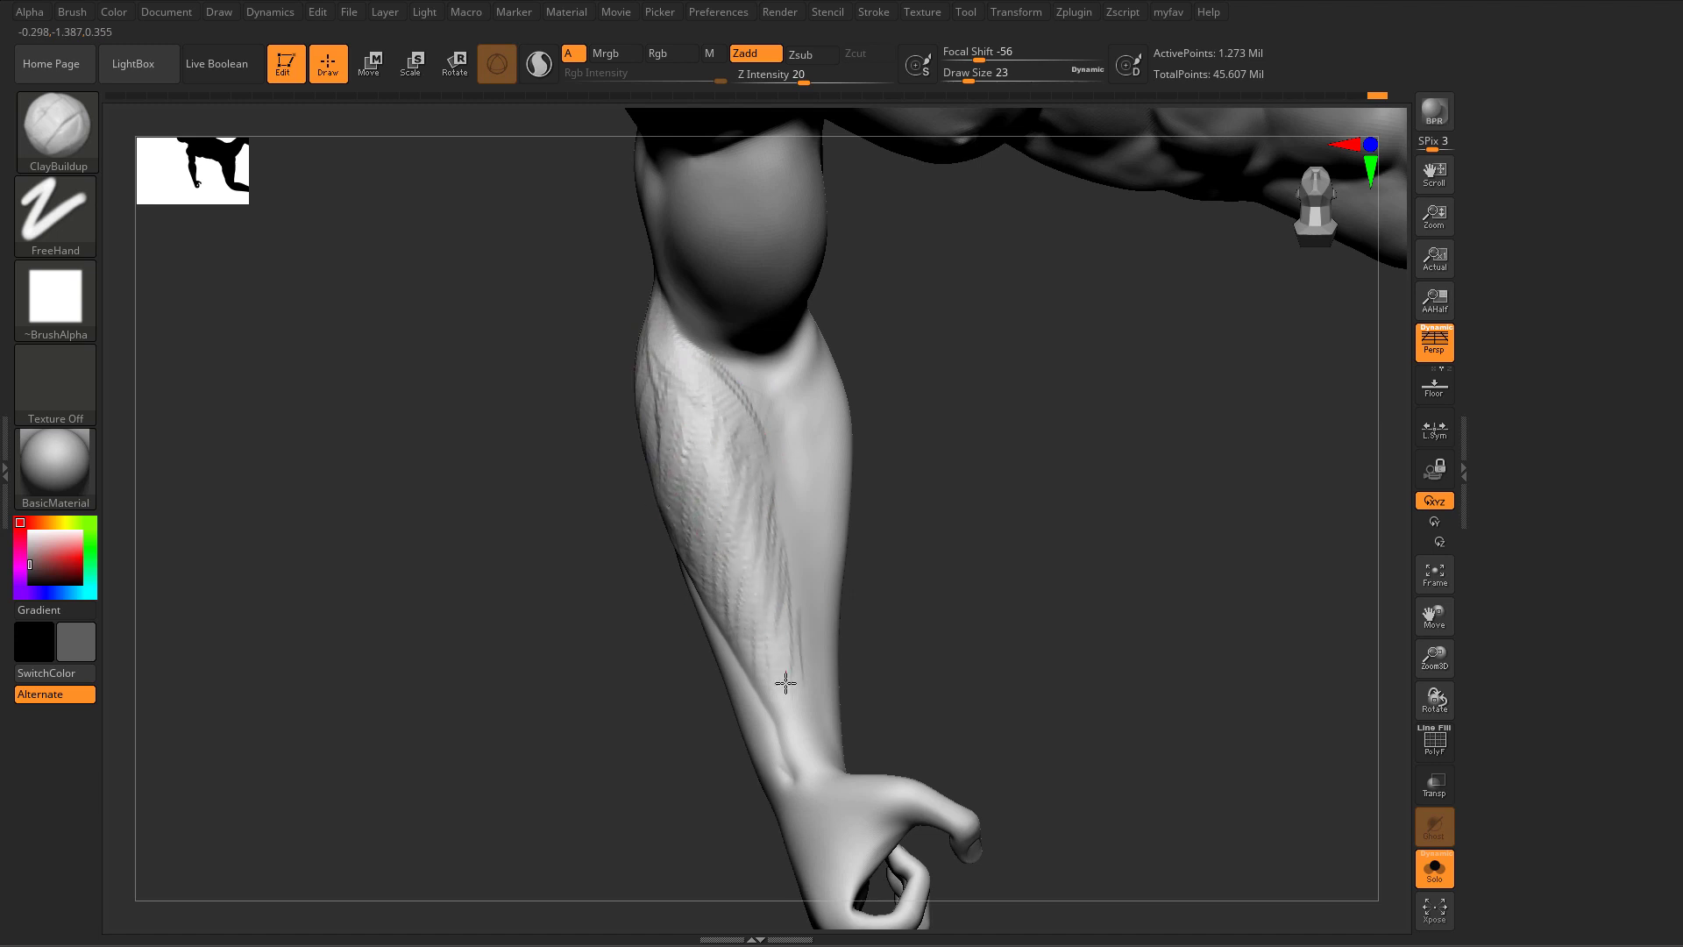
left_click_drag(741, 465, 778, 582)
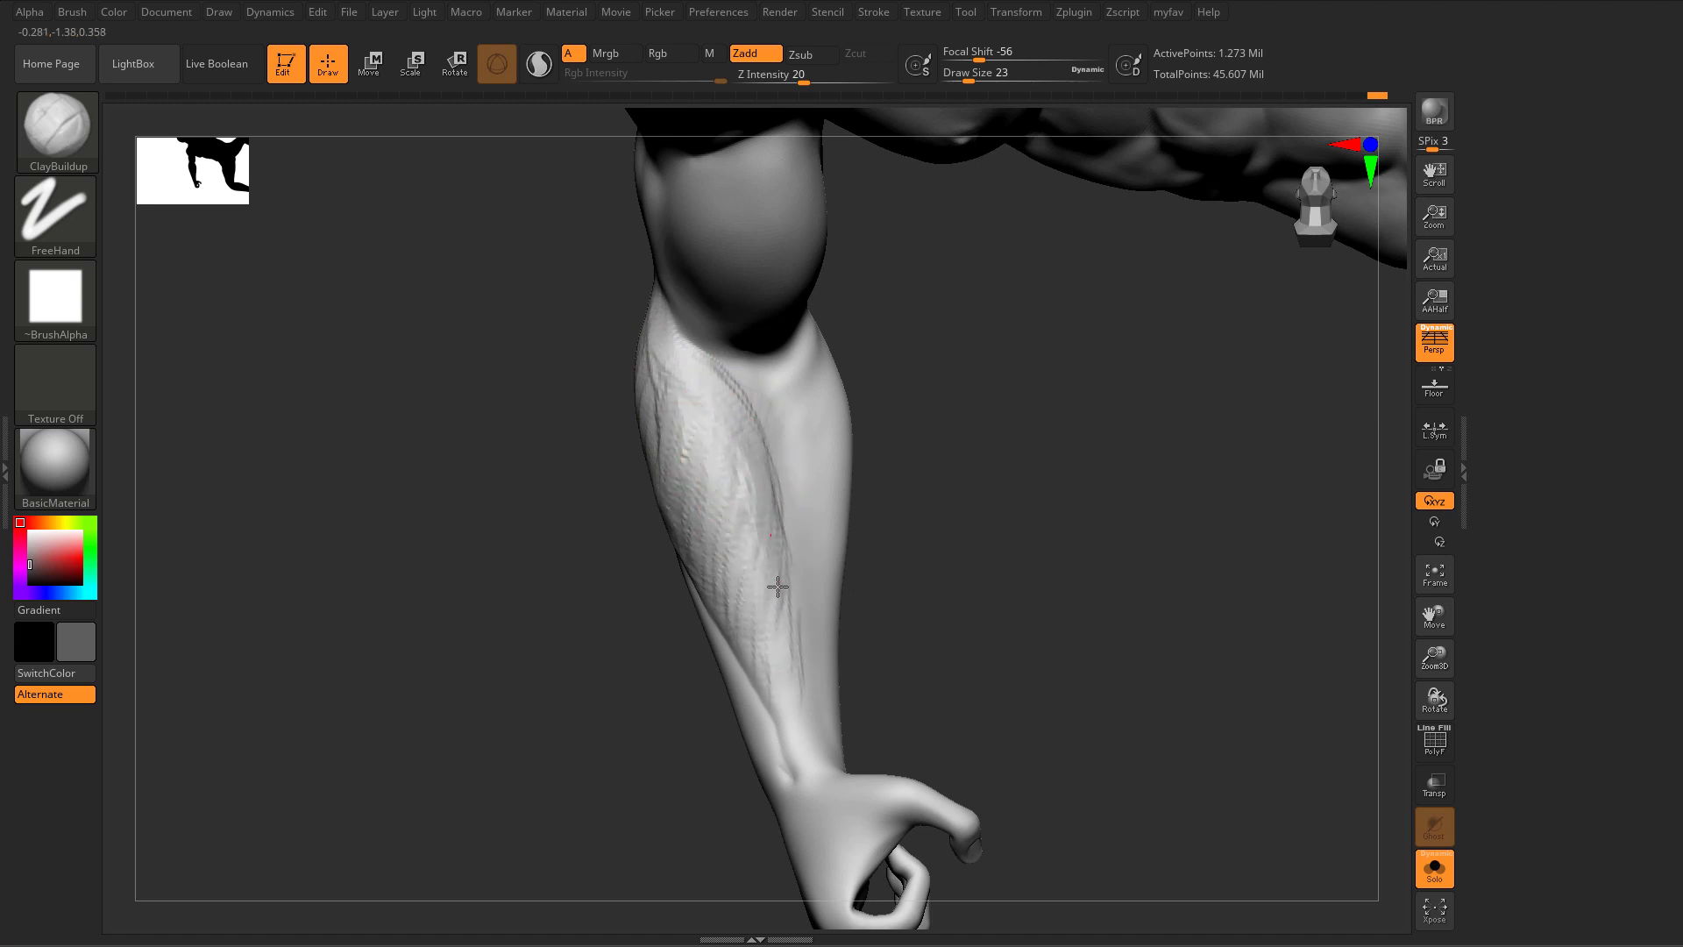
mouse_move(707, 395)
left_mouse_down()
mouse_move(699, 449)
mouse_move(682, 370)
mouse_move(751, 451)
mouse_move(733, 455)
mouse_move(734, 517)
left_mouse_up()
Step: Fill out the top of the forearm muscle just below the elbow with ClayBuildup
mouse_move(782, 524)
right_mouse_down()
mouse_move(789, 462)
mouse_move(745, 429)
right_mouse_up()
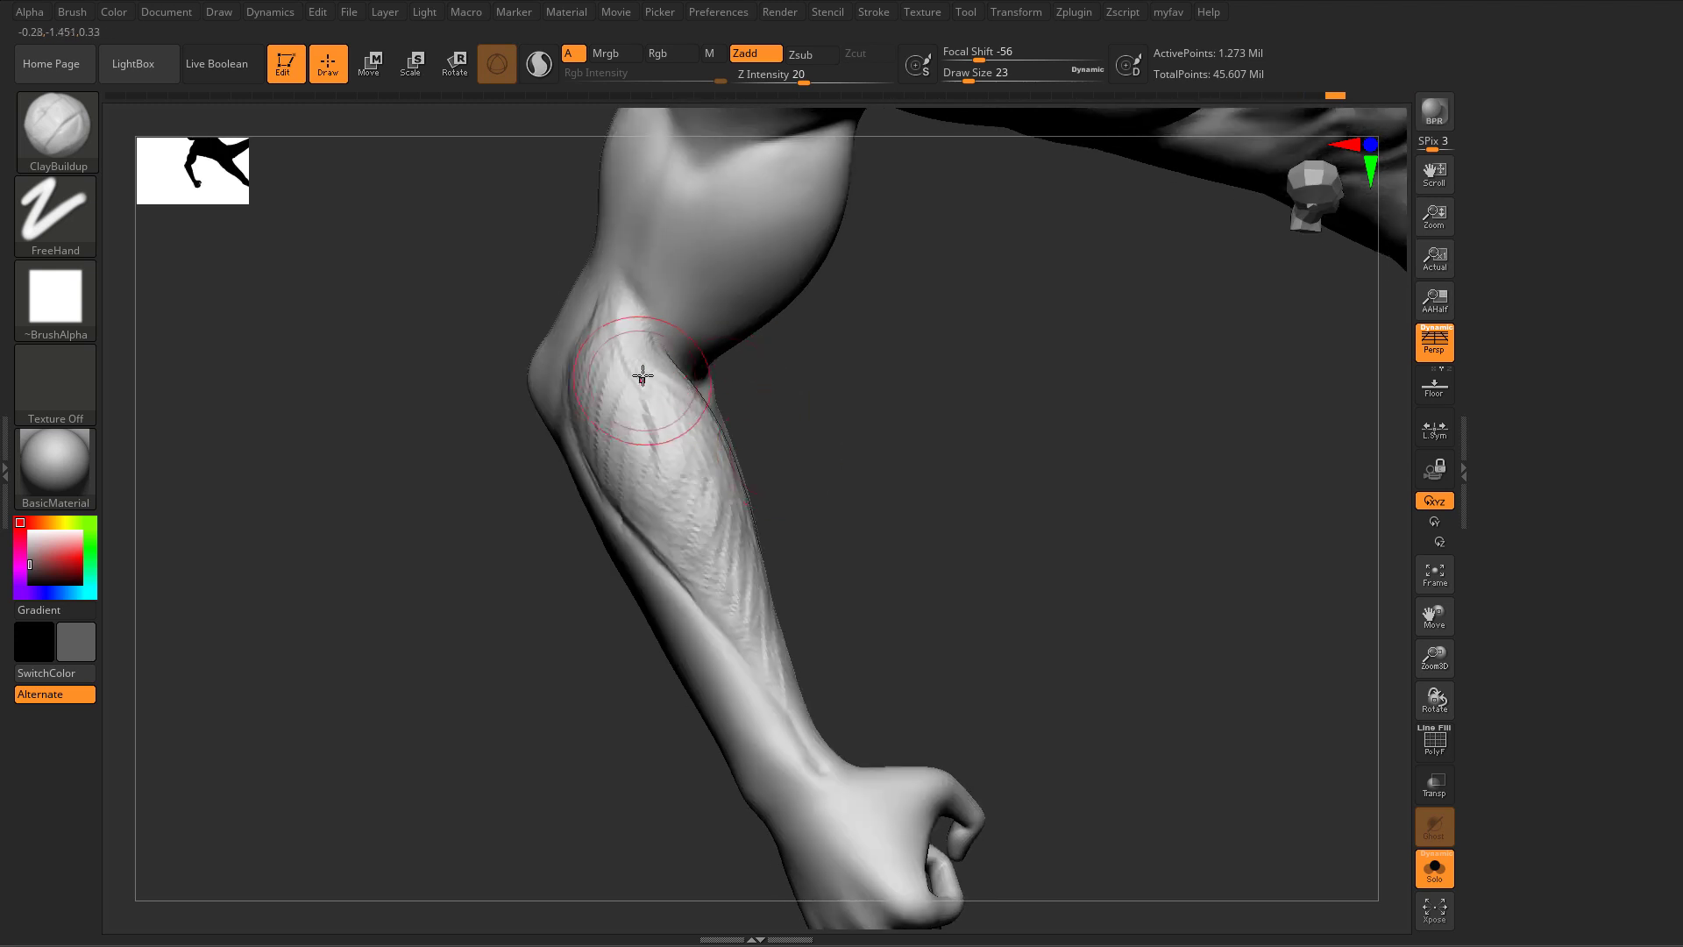
right_click_drag(642, 376, 623, 327)
mouse_move(623, 365)
left_mouse_down()
mouse_move(622, 320)
mouse_move(639, 367)
left_mouse_up()
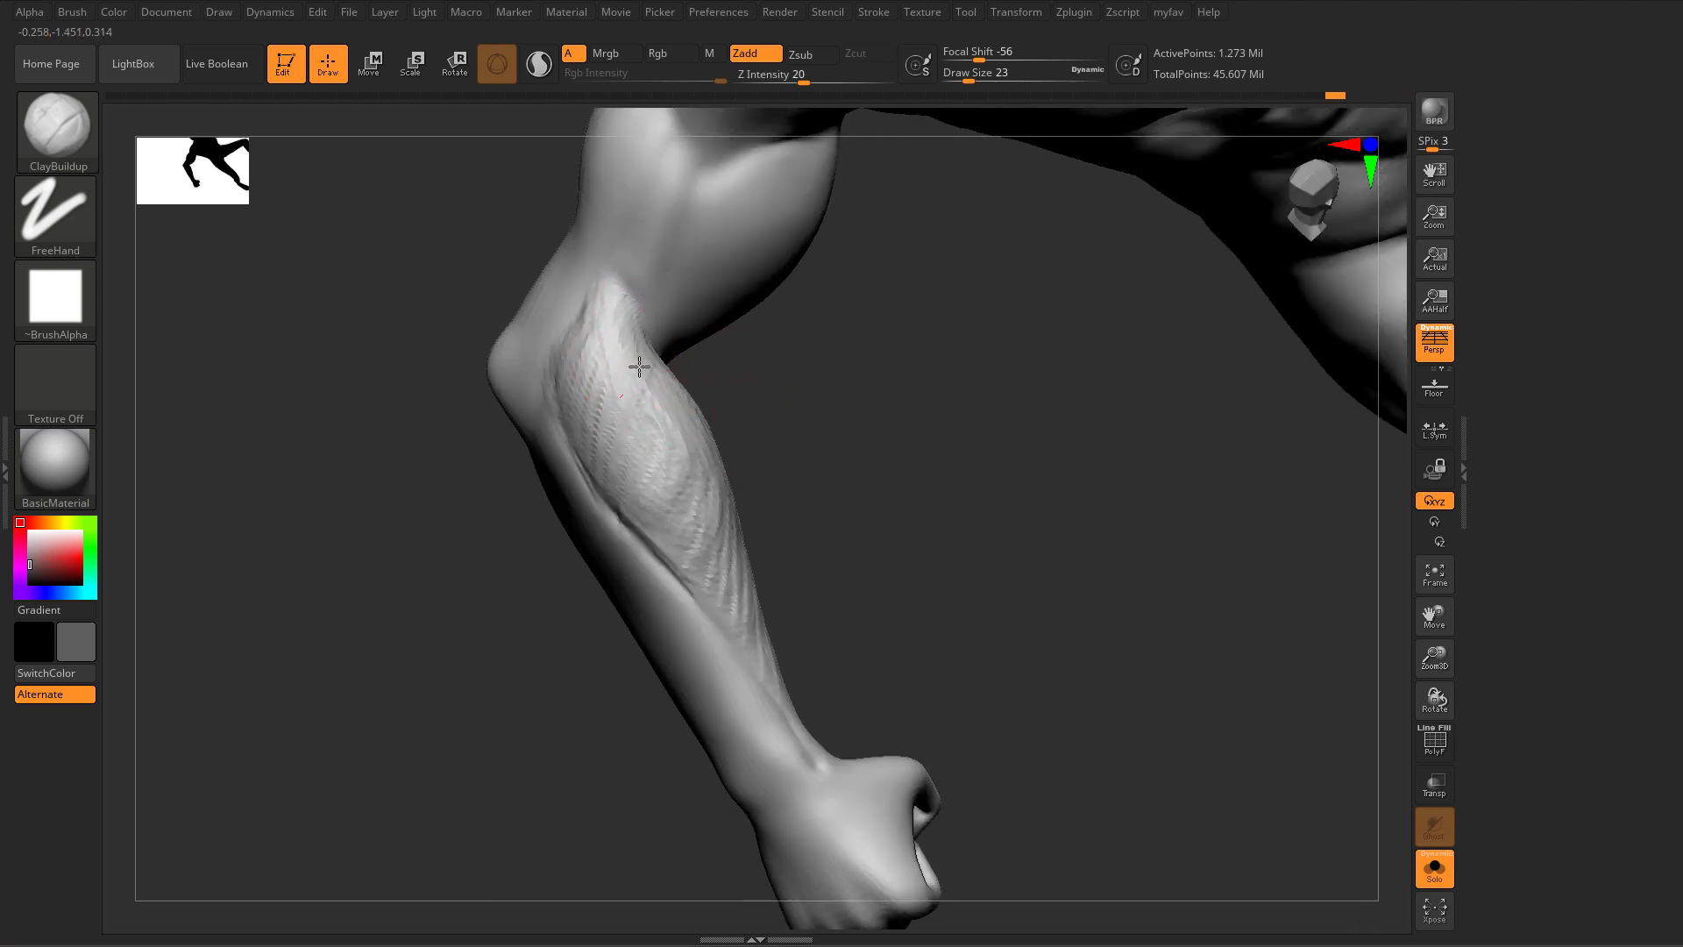
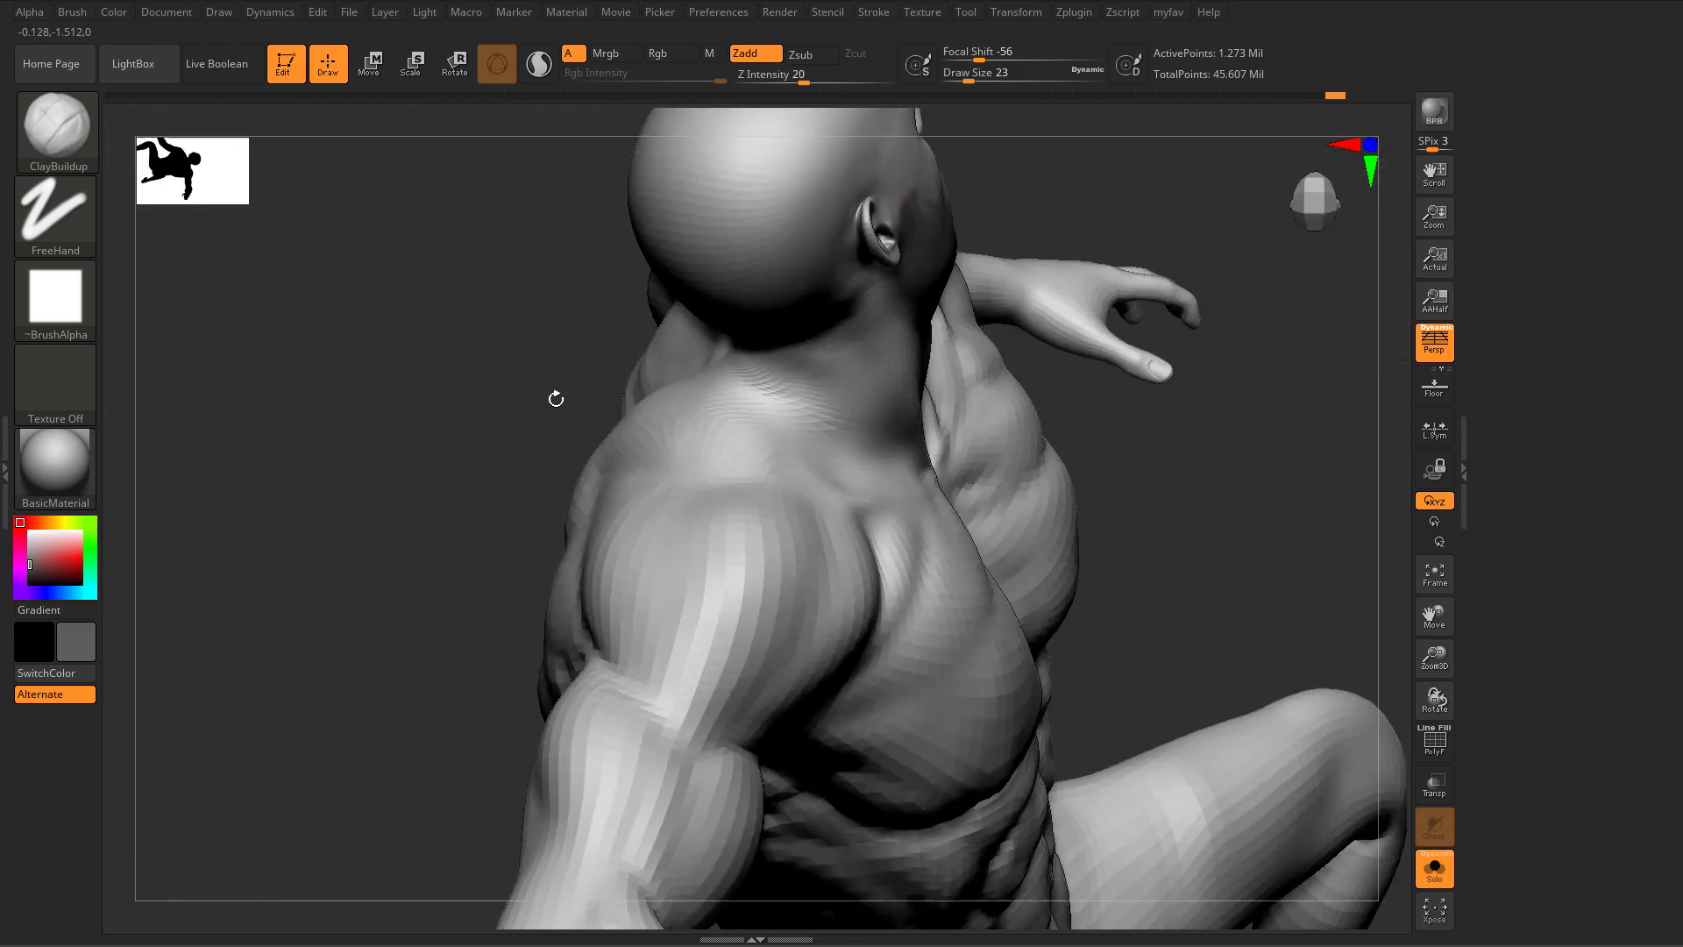
right_click_drag(555, 394, 612, 360)
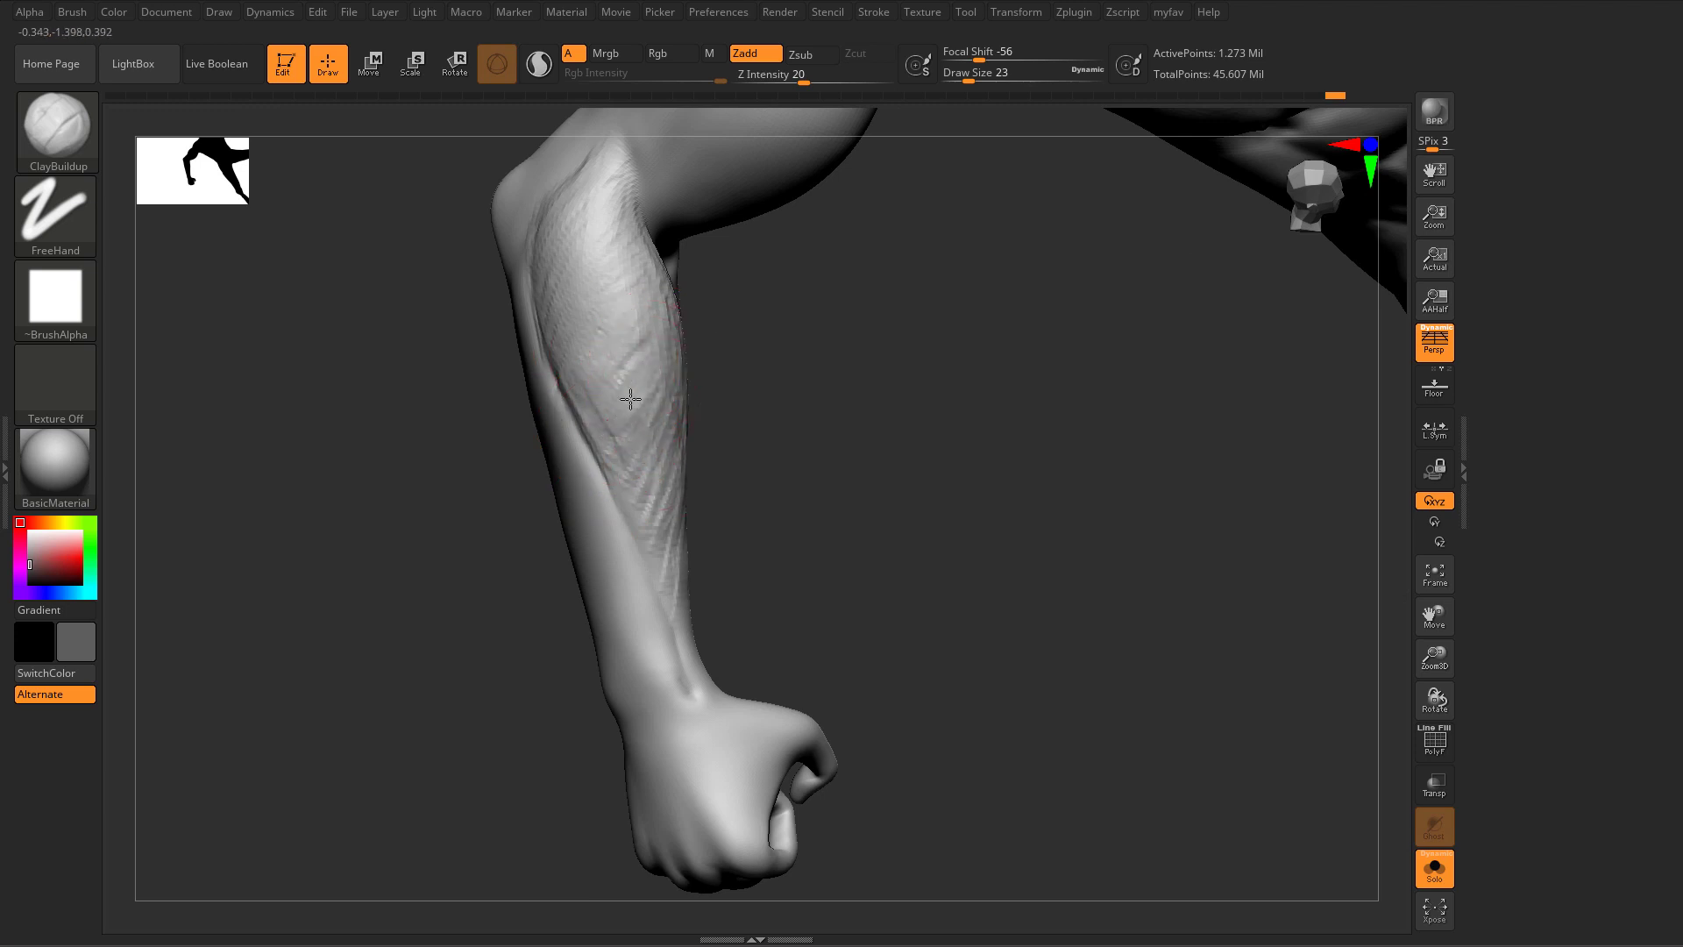
Step: Cut a short groove into the muscle's upper end with DamStandard and raise the strand beside it with ClayBuildup at draw size 14
left_click_drag(778, 303, 800, 465, "alt")
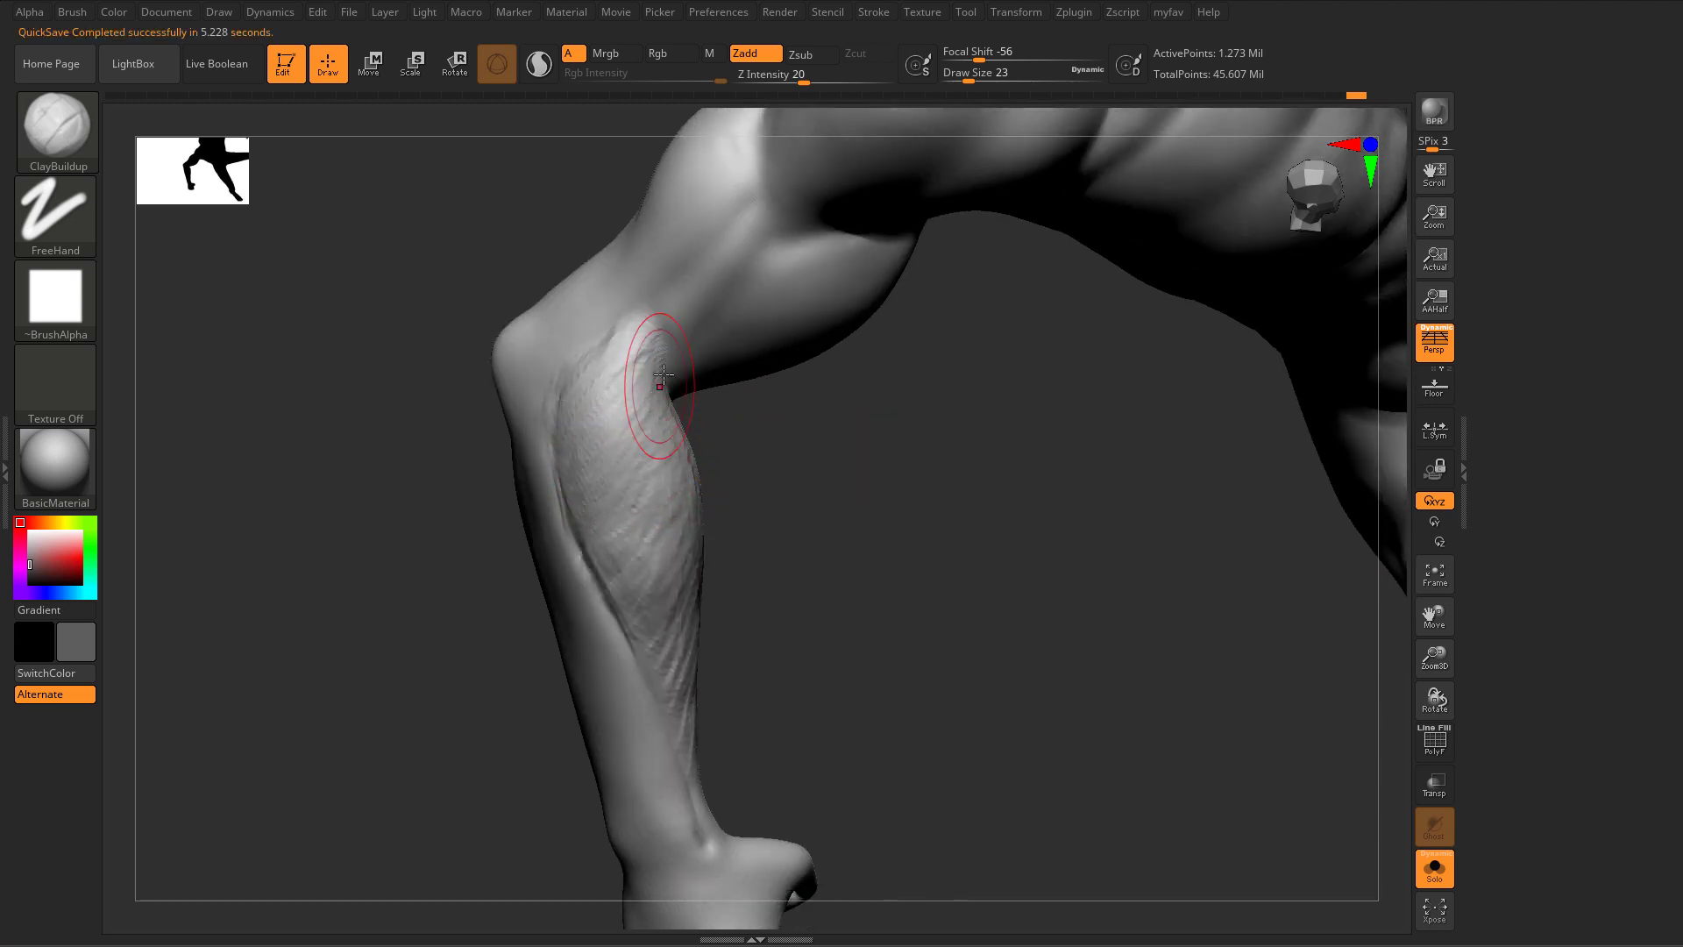
left_click_drag(615, 335, 622, 375)
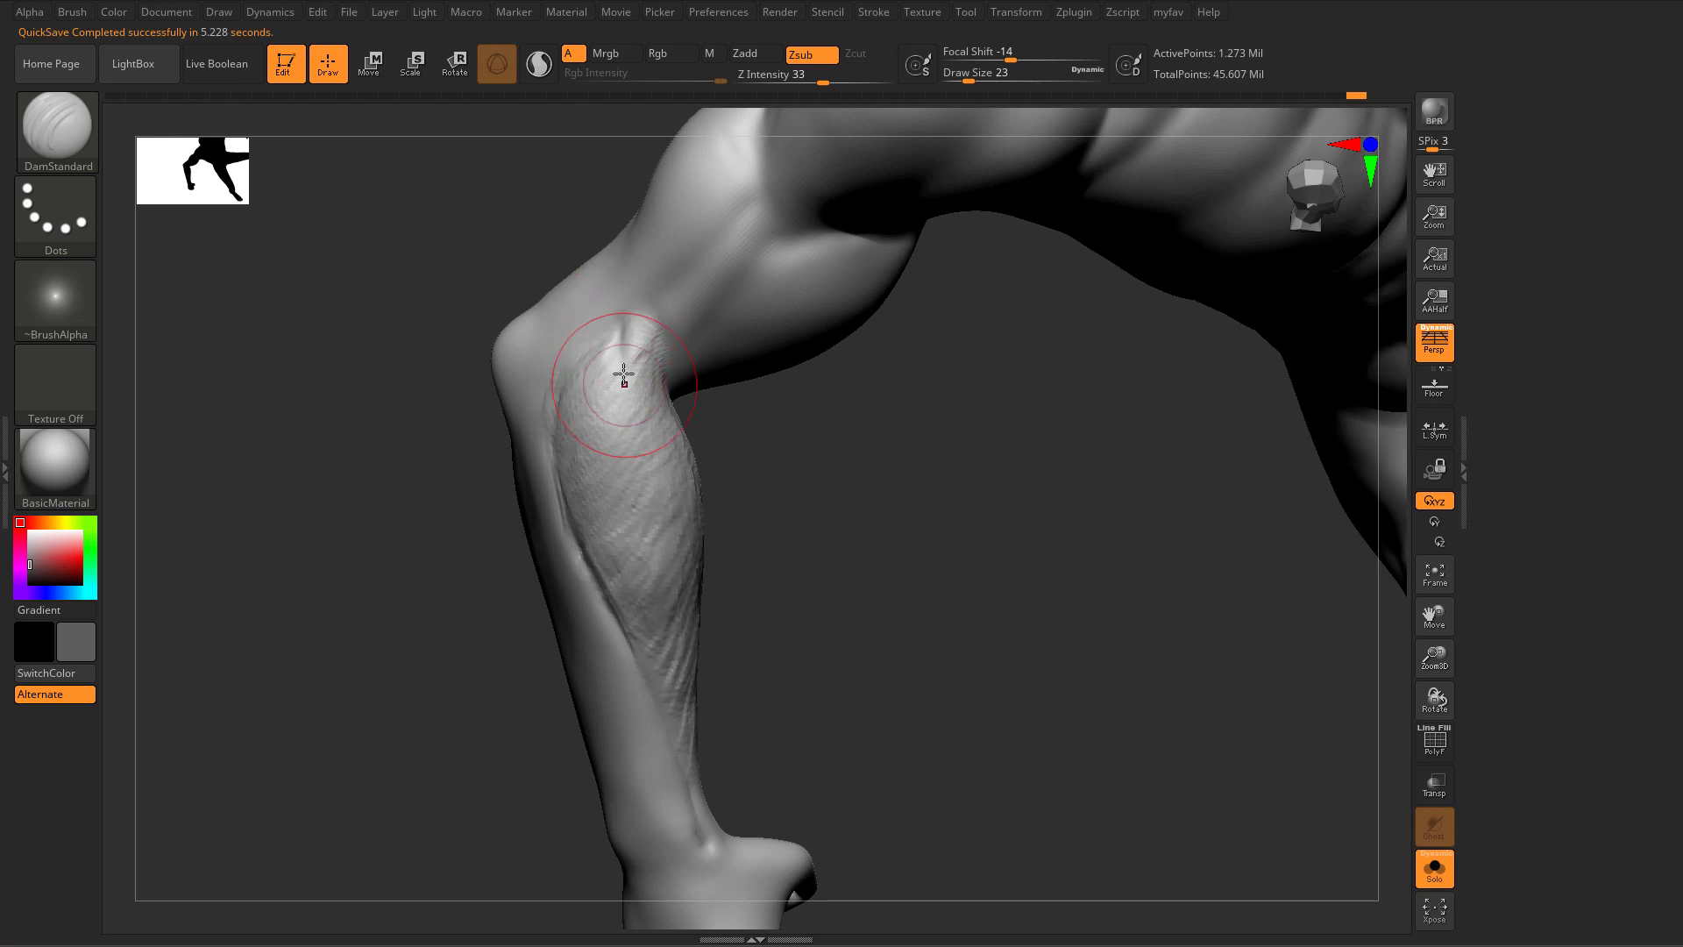
key("b")
key("c")
key("b")
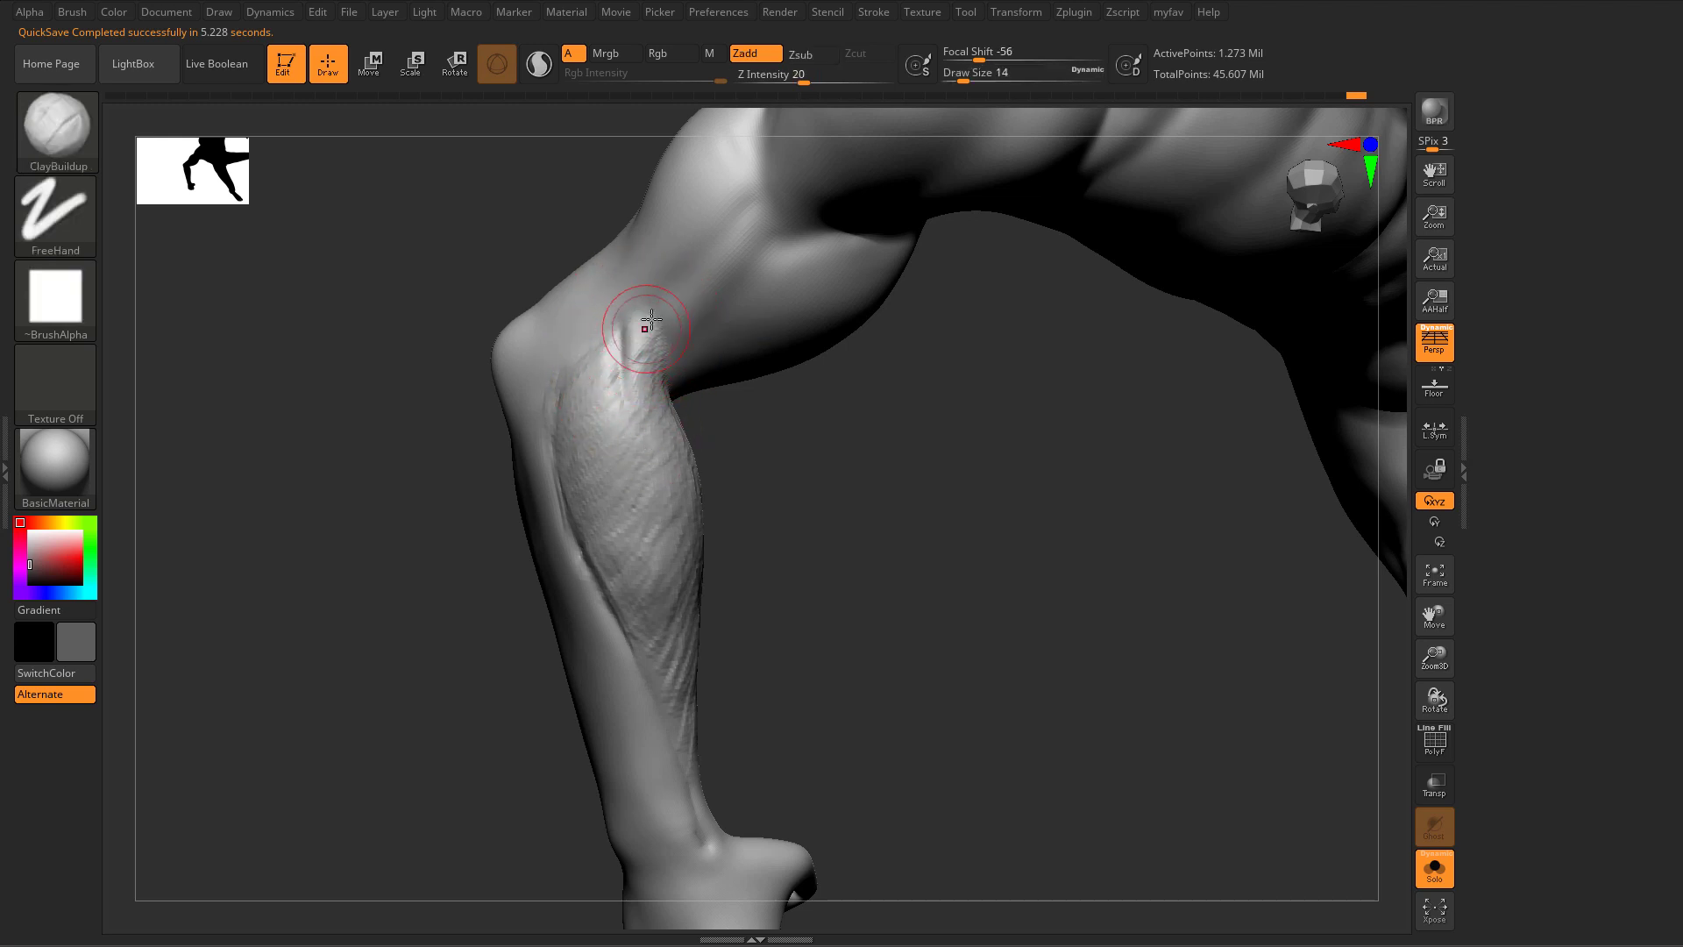
mouse_move(651, 362)
left_mouse_down()
mouse_move(621, 377)
mouse_move(639, 398)
mouse_move(643, 385)
left_mouse_up()
Step: Define the edges of the small upper strand beside the elbow with DamStandard at draw size 14
key("b")
key("d")
key("s")
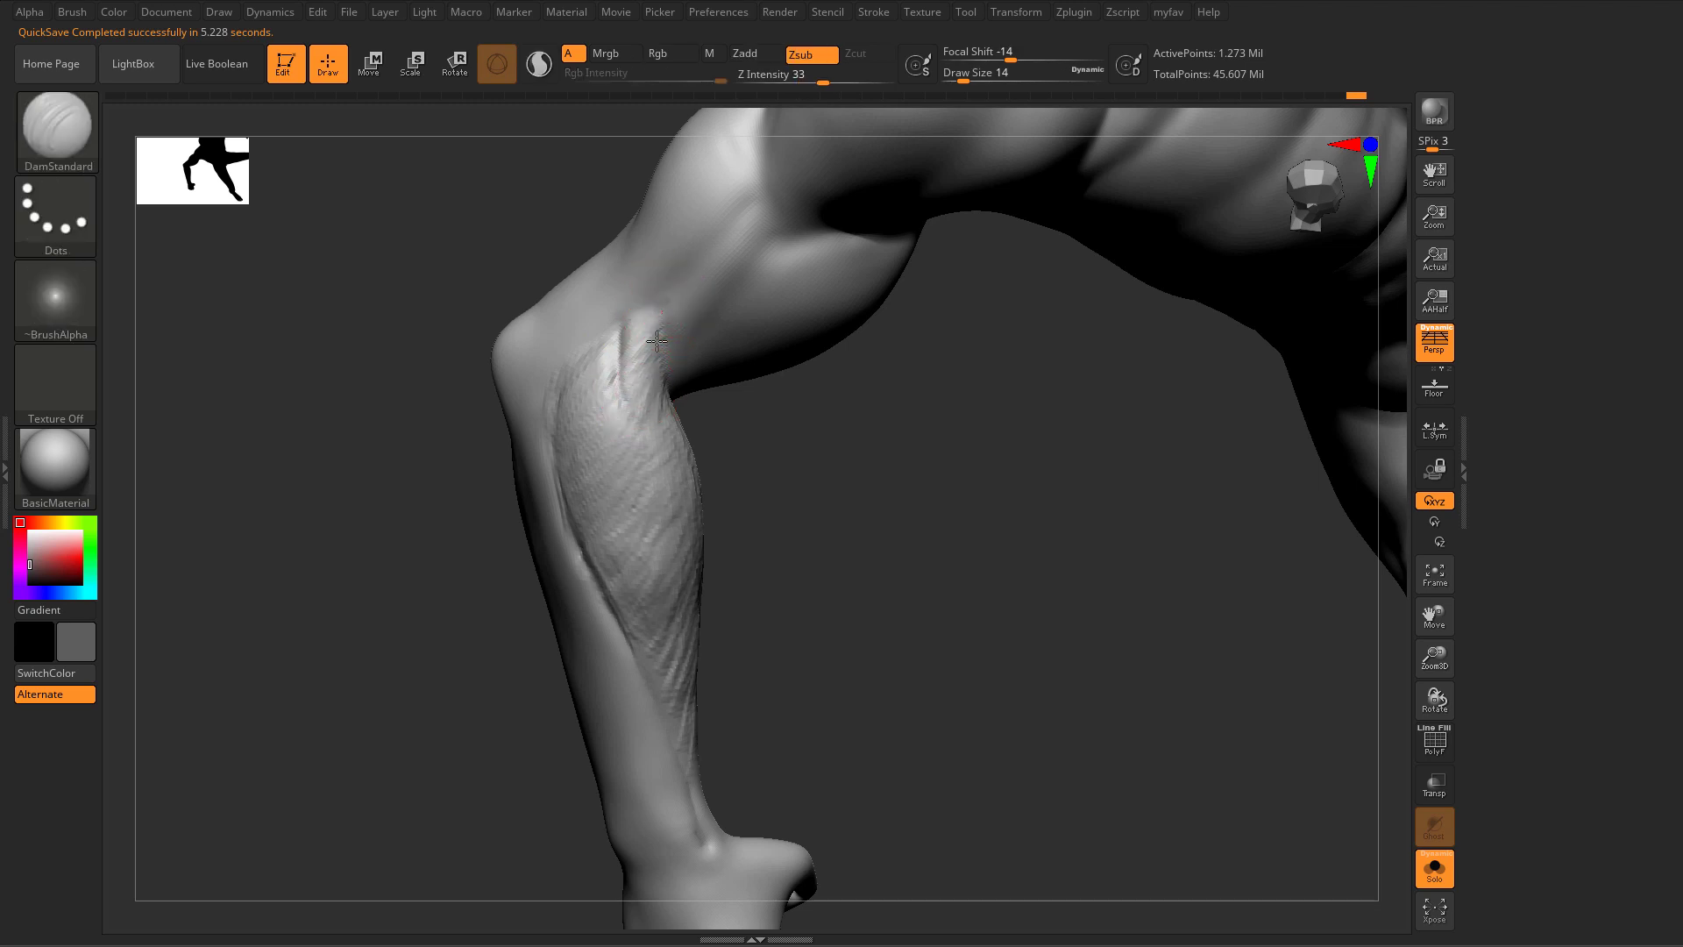
left_click_drag(661, 296, 656, 372)
left_click_drag(723, 438, 750, 443)
Step: Build up the outer forearm muscle below the elbow with ClayBuildup, raising the draw size from 14 to 25
key("b")
key("c")
key("b")
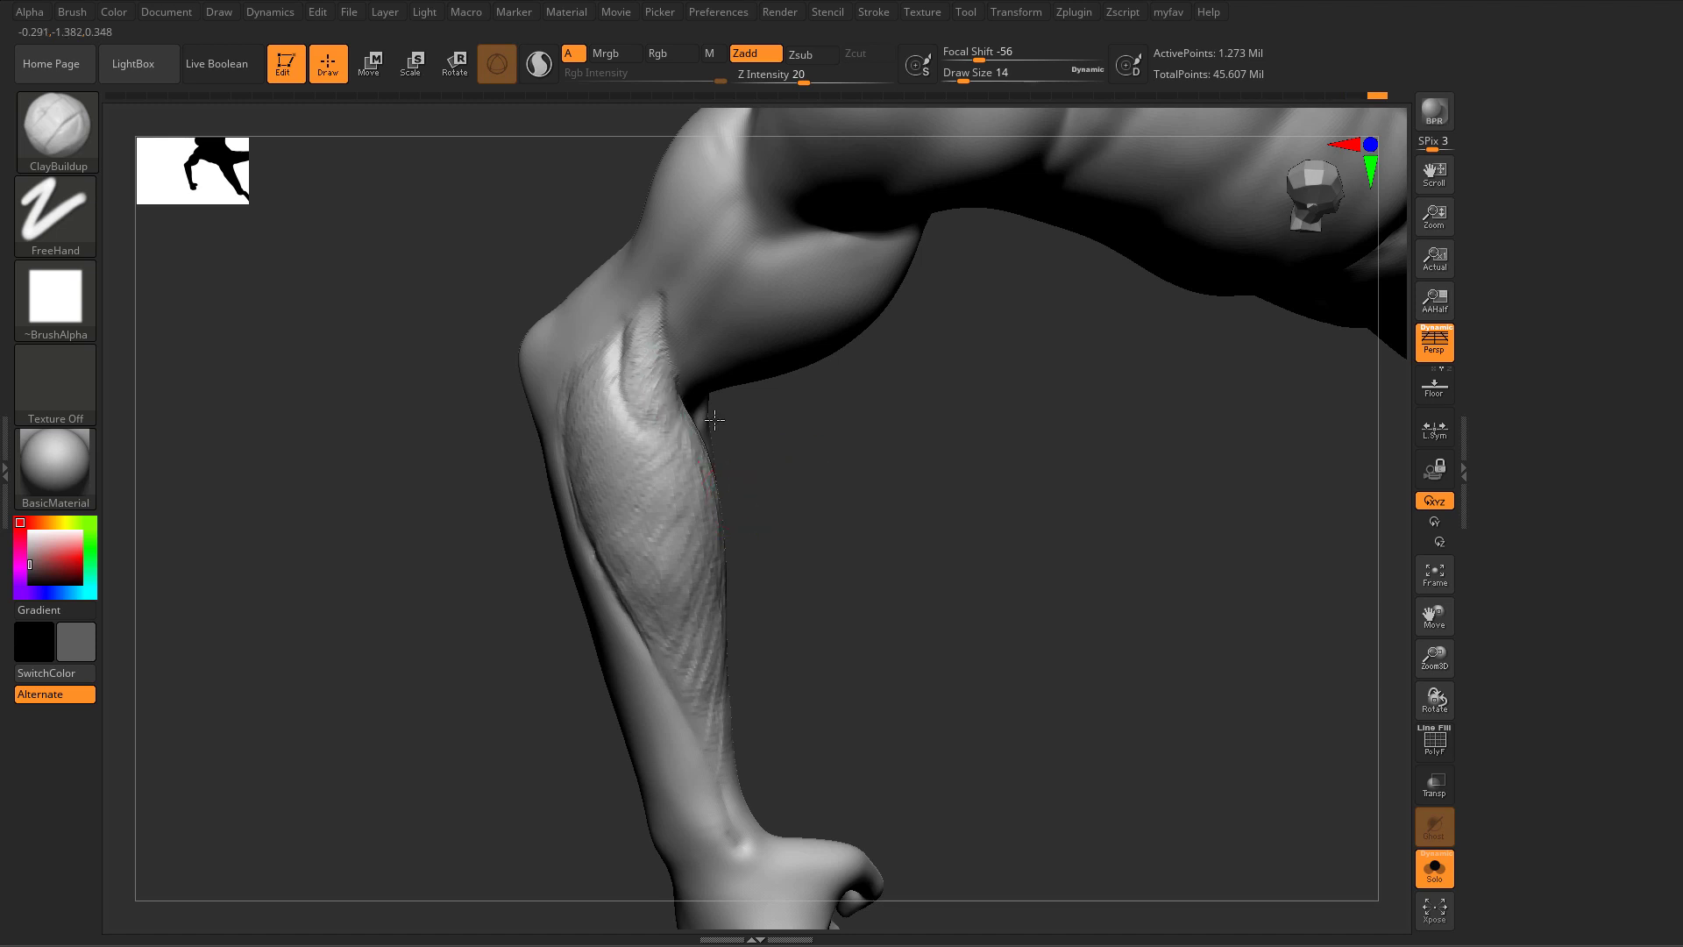
left_click_drag(500, 579, 504, 675, "alt")
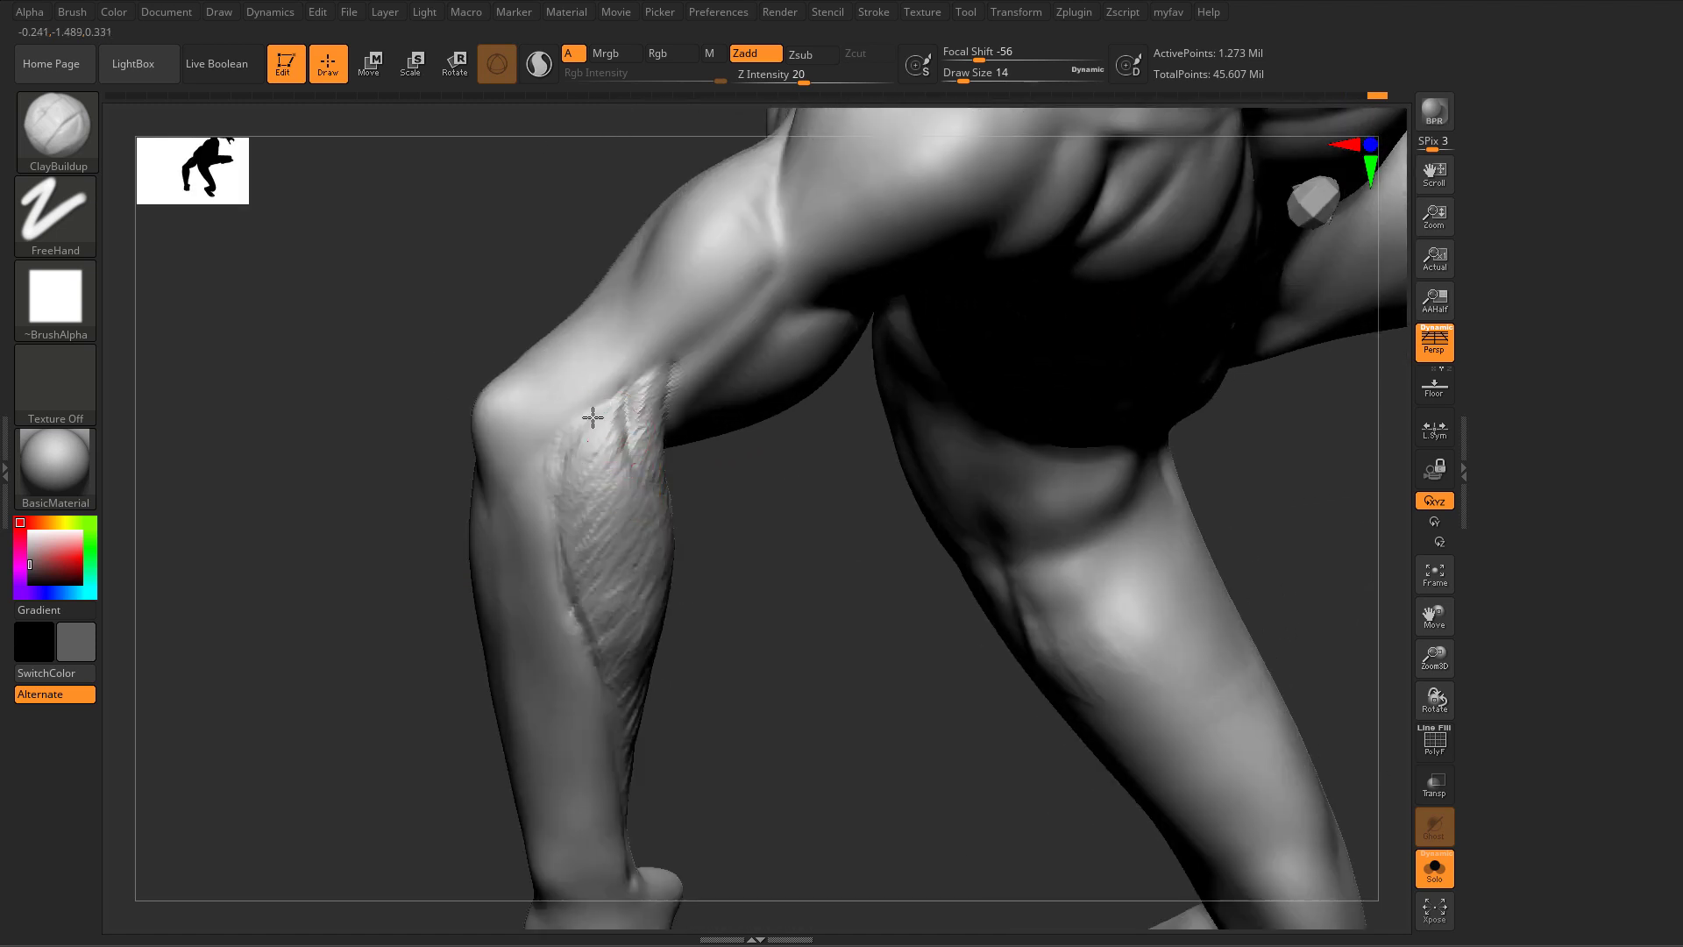
left_click_drag(614, 441, 602, 541)
mouse_move(567, 479)
left_mouse_down()
mouse_move(569, 525)
mouse_move(591, 432)
mouse_move(593, 524)
left_mouse_up()
key("s")
mouse_move(574, 416)
left_mouse_down()
mouse_move(570, 476)
mouse_move(616, 614)
left_mouse_up()
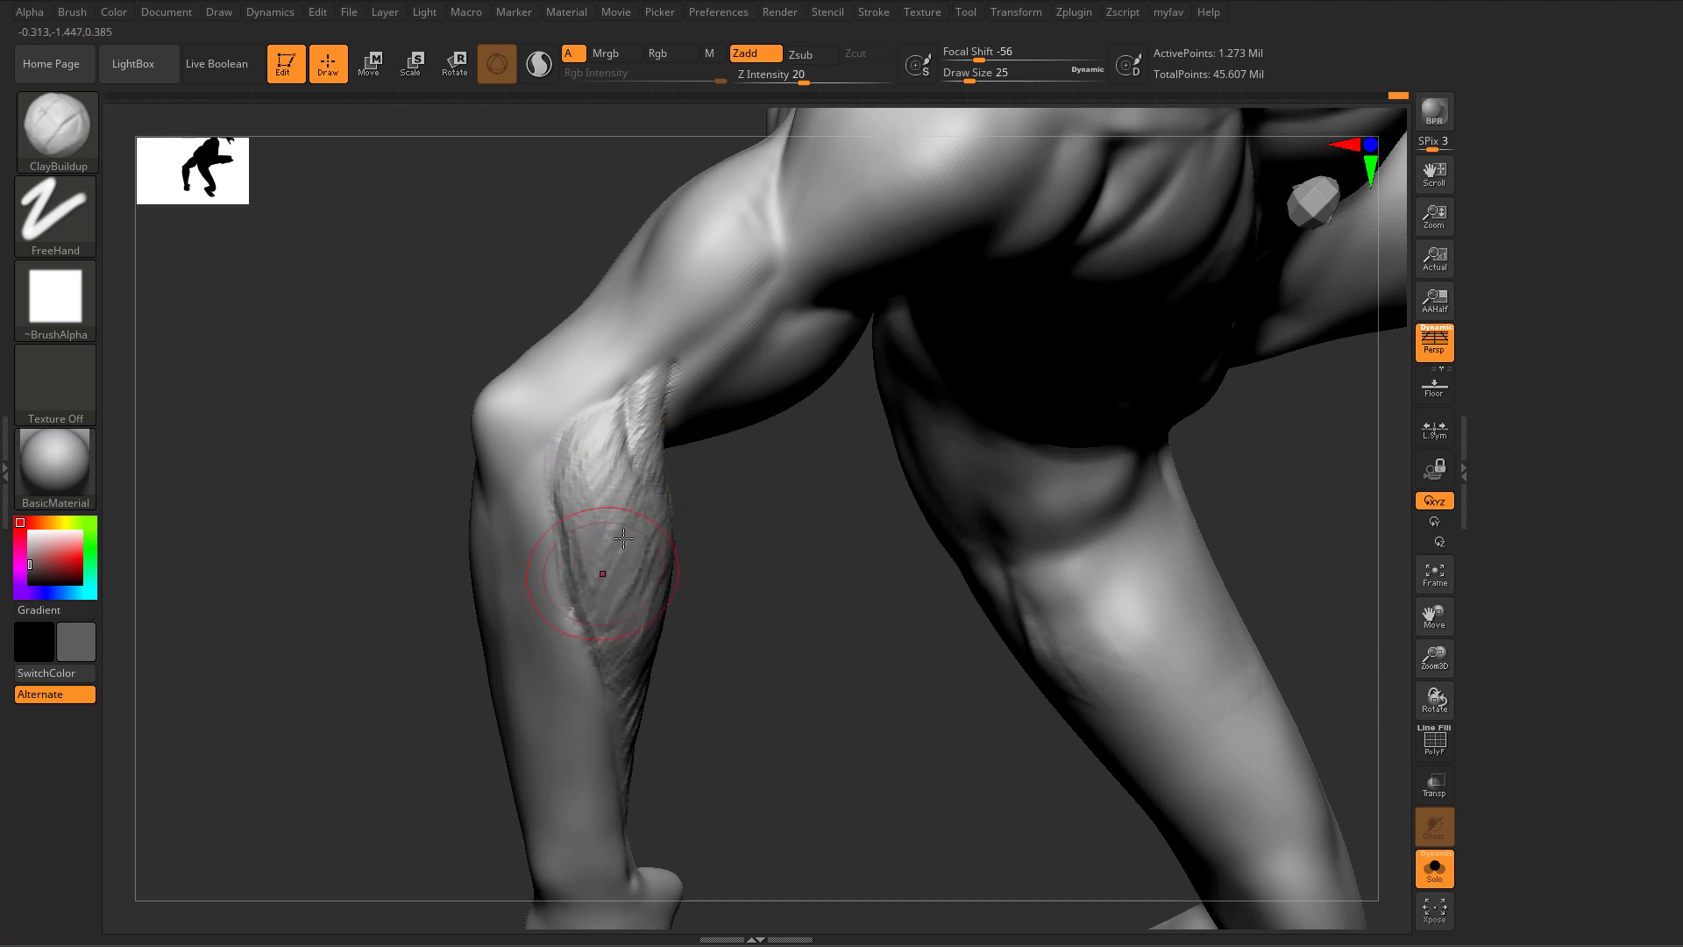
Step: Carve a dividing groove down the forearm muscle toward the wrist with DamStandard at draw size 25
key("f")
mouse_move(376, 391)
left_mouse_down()
mouse_move(440, 572)
mouse_move(389, 518)
mouse_move(368, 597)
mouse_move(391, 534)
mouse_move(800, 578)
mouse_move(771, 561)
left_mouse_up()
key("b")
key("d")
key("s")
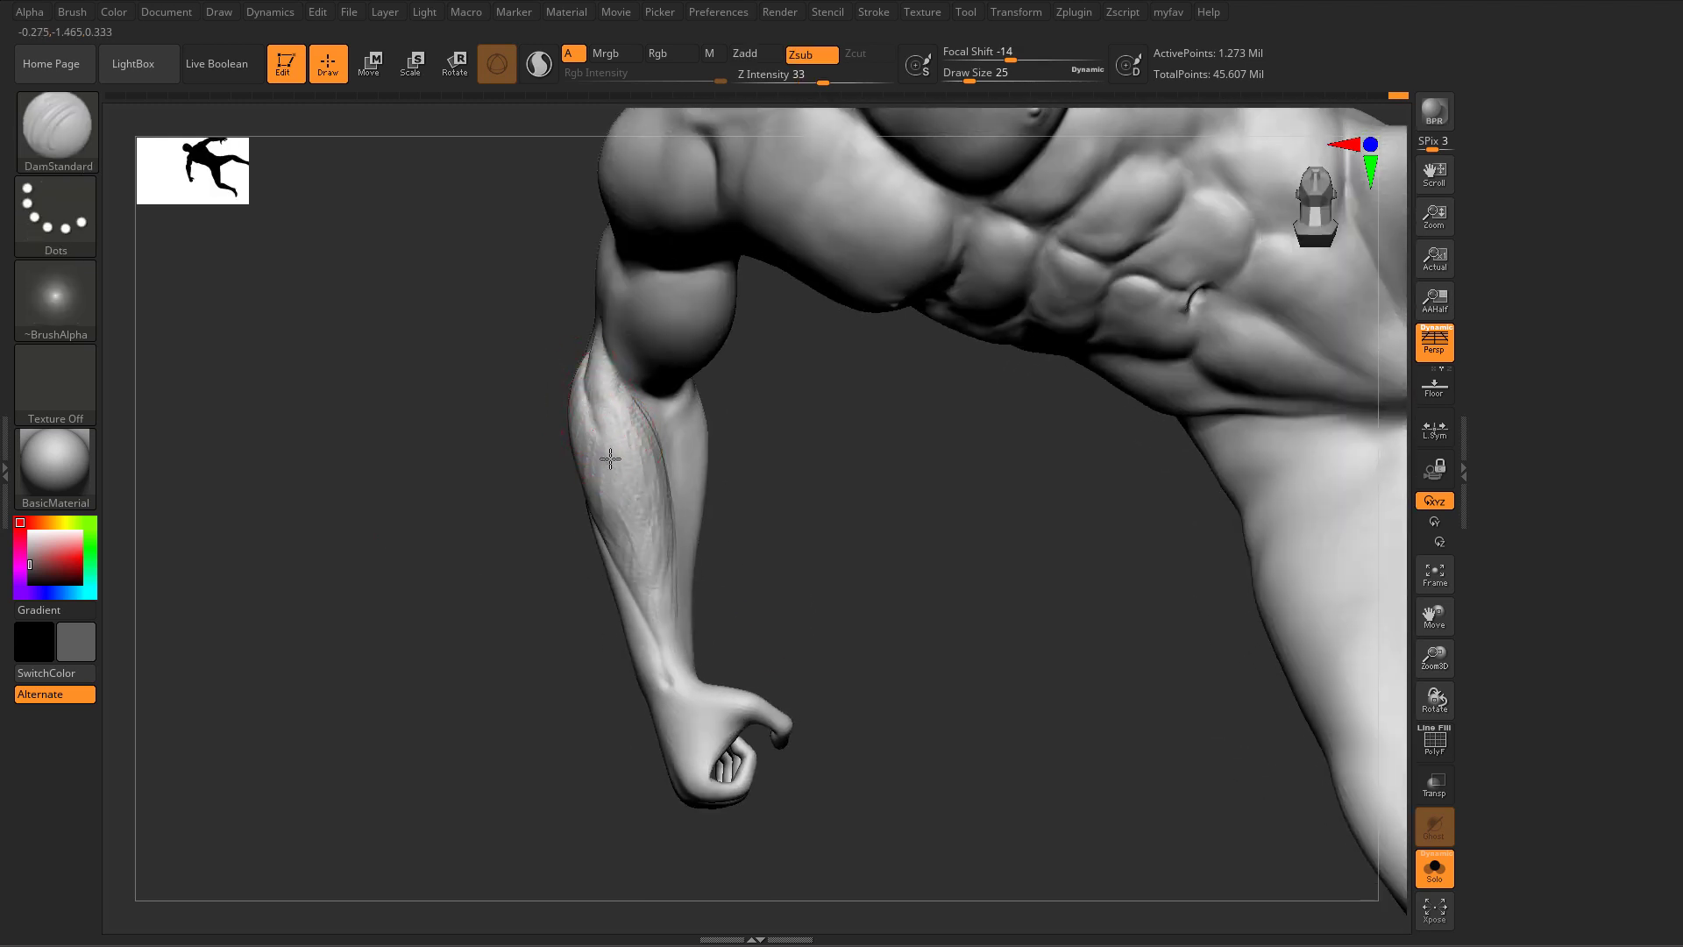
left_click_drag(620, 481, 613, 463)
left_click_drag(656, 561, 691, 708)
Step: Build up the two muscles beside the dividing groove with ClayBuildup, using draw size 25 and then 12 for the groove's edge
mouse_move(561, 639)
left_mouse_down("alt")
mouse_move(481, 605)
mouse_move(476, 703)
left_mouse_up("alt")
left_click_drag(476, 703, 699, 862, "alt")
key("b")
key("c")
key("b")
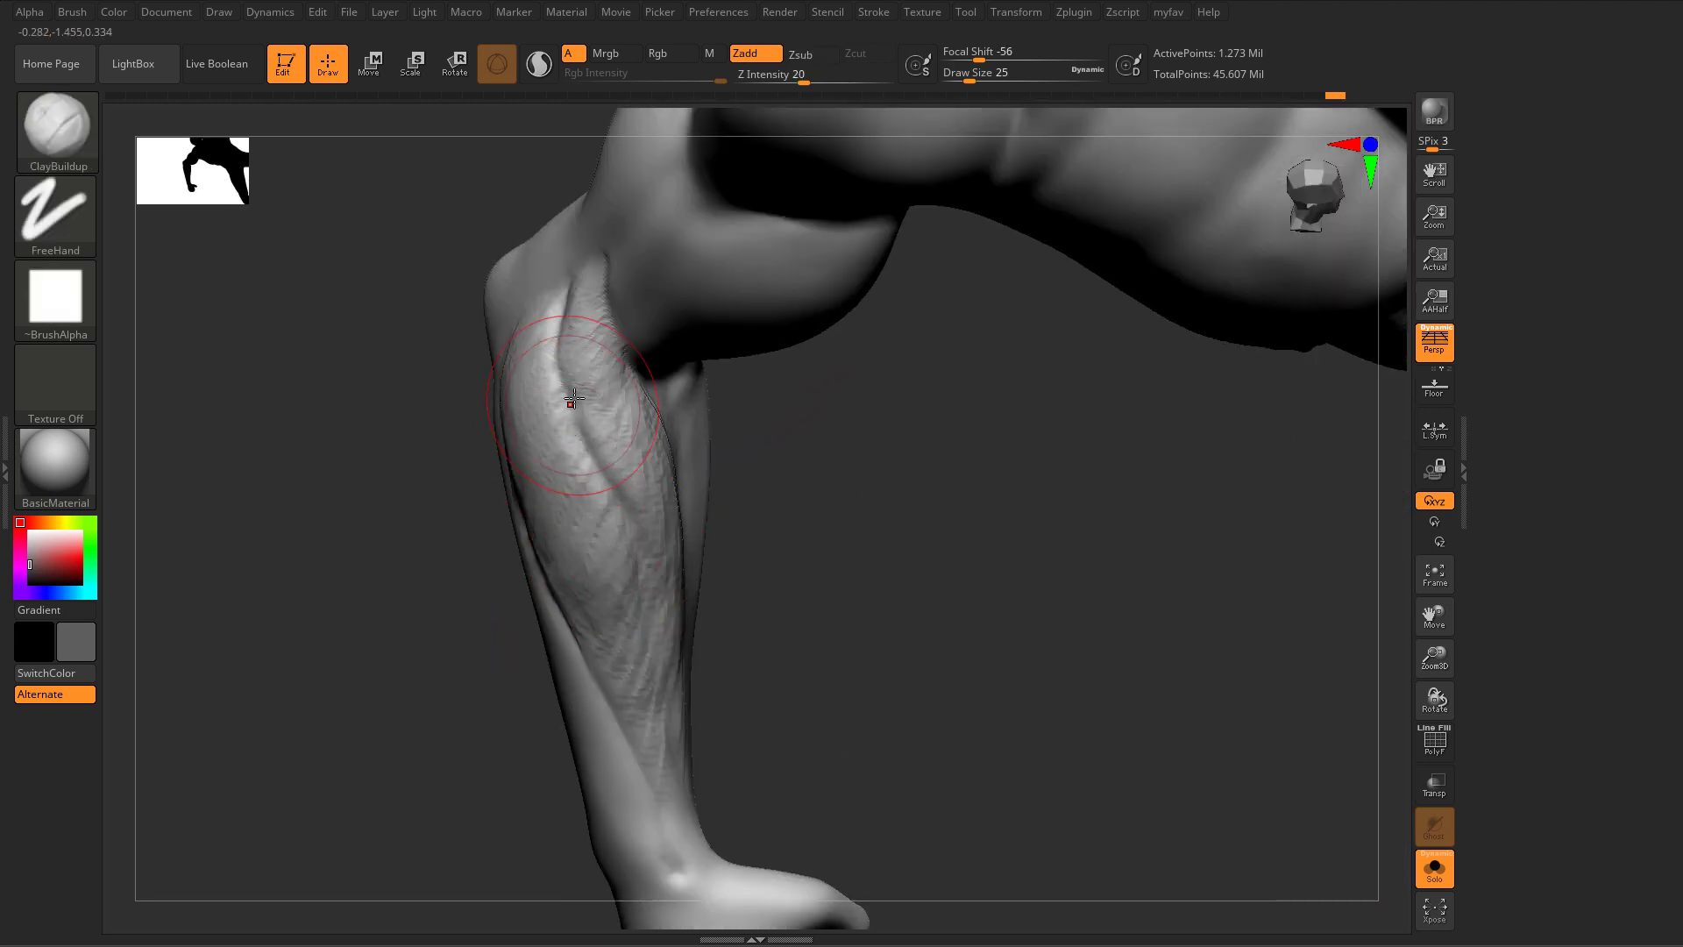
mouse_move(563, 421)
left_mouse_down()
mouse_move(582, 345)
mouse_move(612, 373)
mouse_move(580, 285)
left_mouse_up()
key("s")
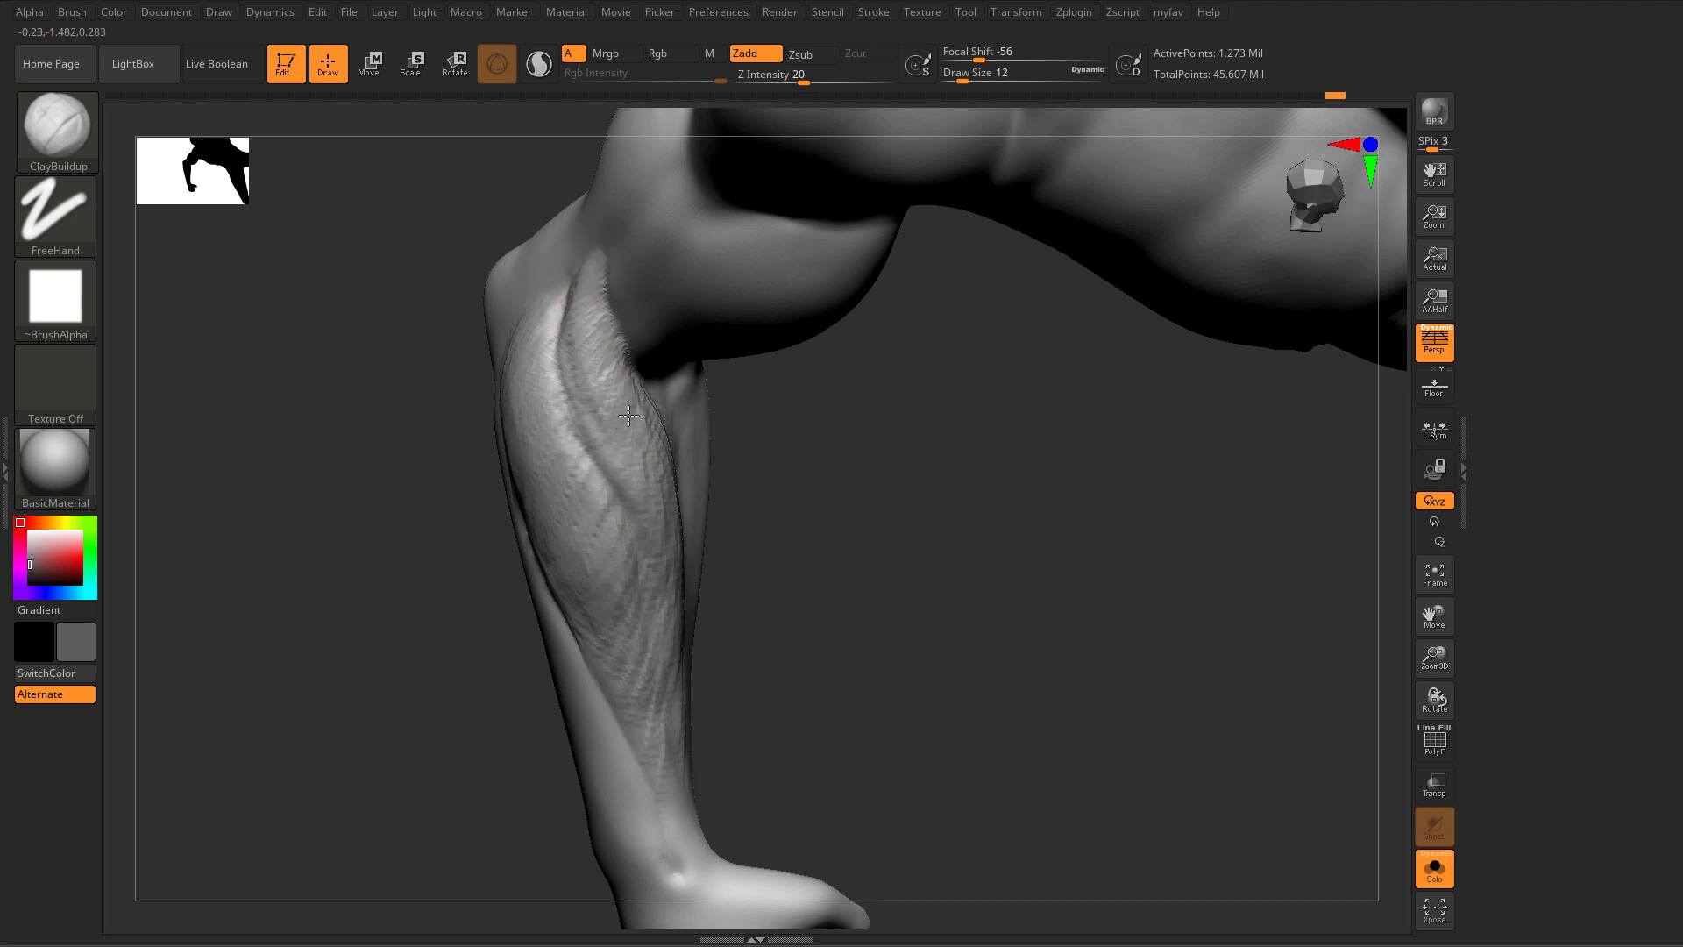
left_click_drag(569, 372, 609, 493)
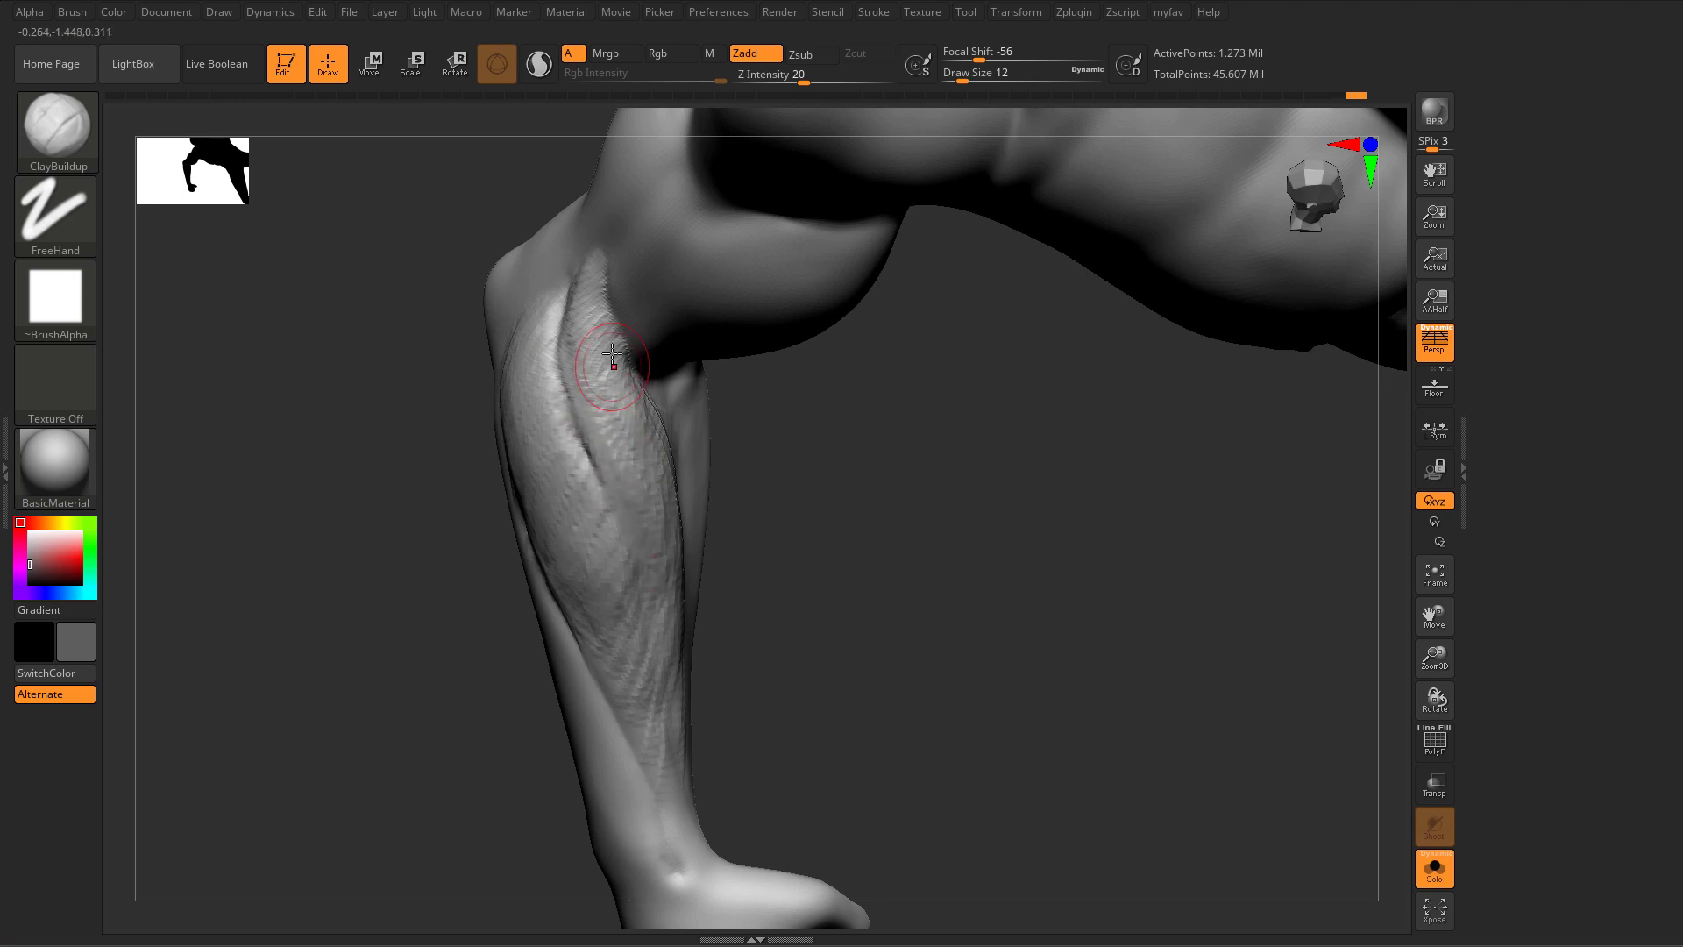
Step: Thicken the front of the forearm muscle below the biceps with ClayBuildup at draw size 31
left_click_drag(394, 605, 481, 605, "alt")
left_click_drag(707, 744, 648, 614, "alt")
mouse_move(648, 789)
left_mouse_down()
mouse_move(560, 717)
mouse_move(552, 766)
mouse_move(590, 796)
mouse_move(575, 751)
mouse_move(651, 751)
mouse_move(555, 751)
mouse_move(491, 723)
mouse_move(518, 695)
mouse_move(953, 631)
mouse_move(902, 605)
left_mouse_up()
key("s")
left_click_drag(712, 493, 725, 491)
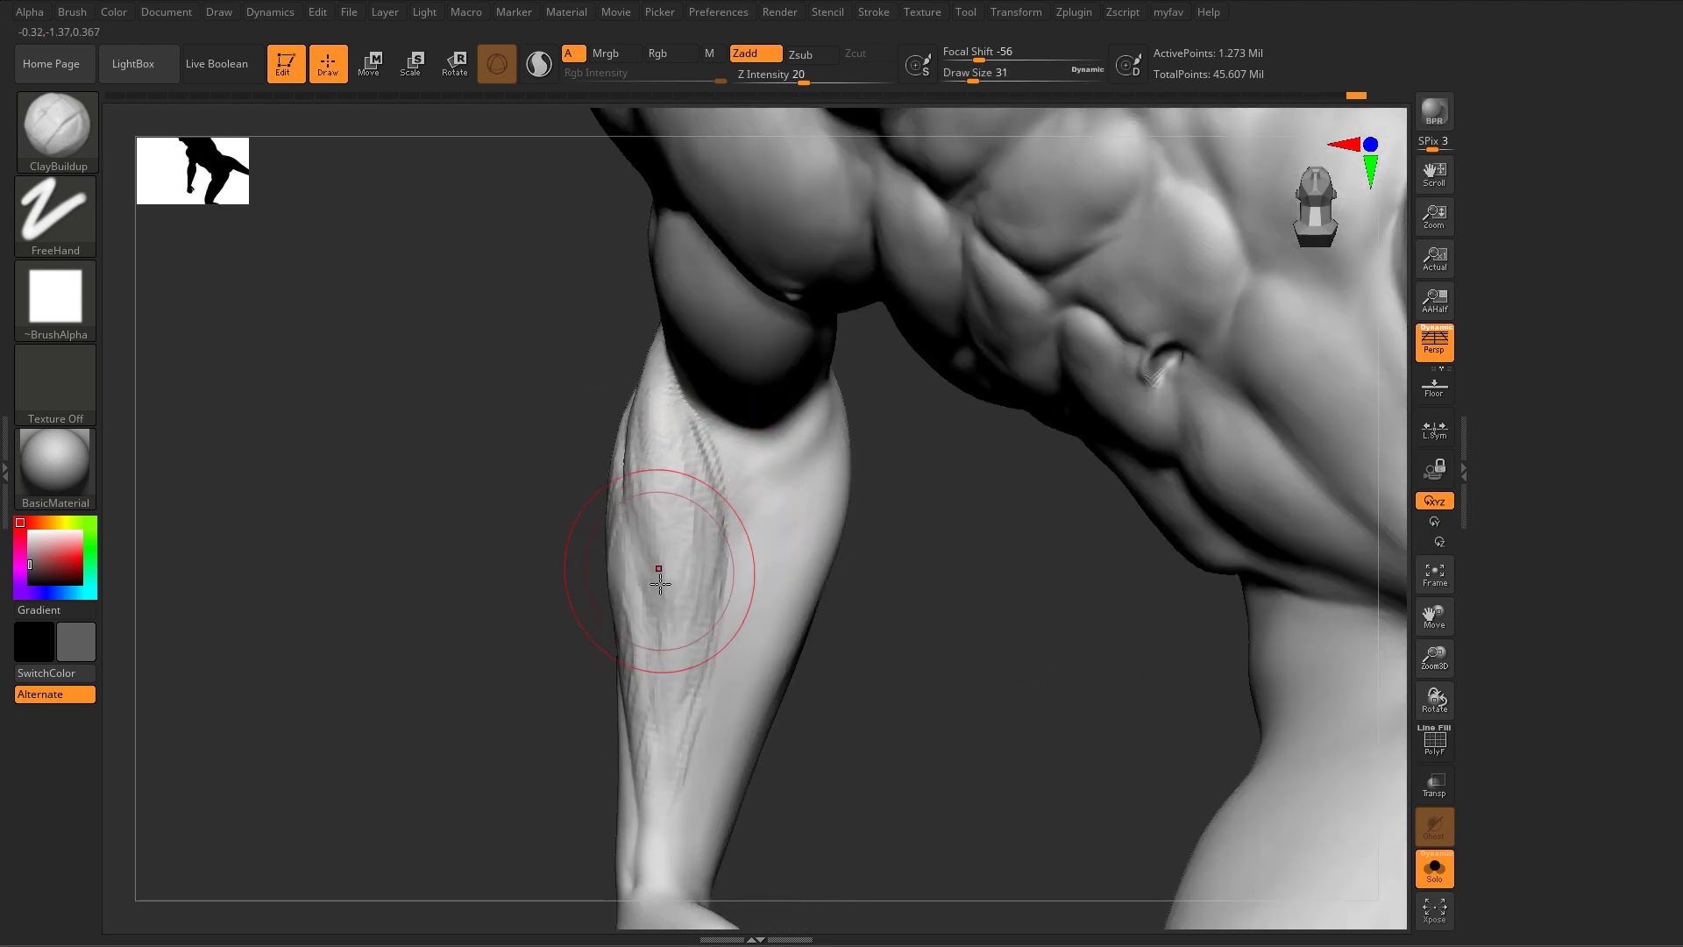
left_click_drag(552, 648, 581, 633)
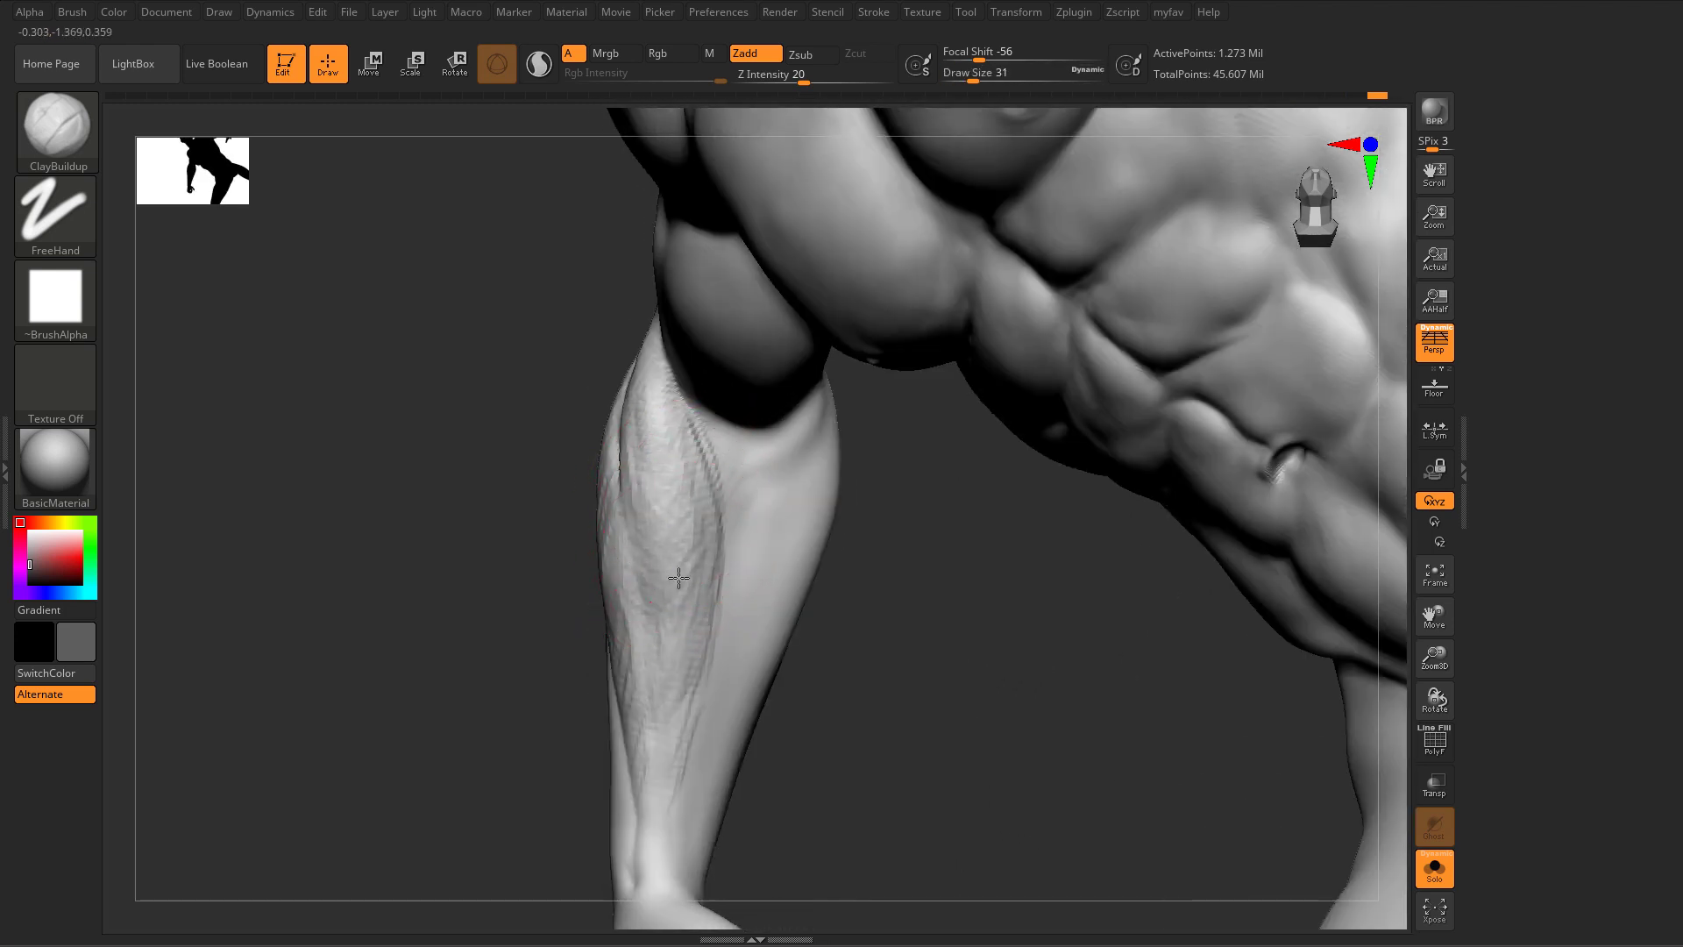
left_click_drag(699, 471, 677, 504)
Step: Try filling out the front forearm muscle with broad ClayBuildup strokes and undo the last three changes
left_click_drag(678, 445, 696, 559)
mouse_move(690, 482)
left_mouse_down()
mouse_move(691, 586)
mouse_move(644, 474)
left_mouse_up()
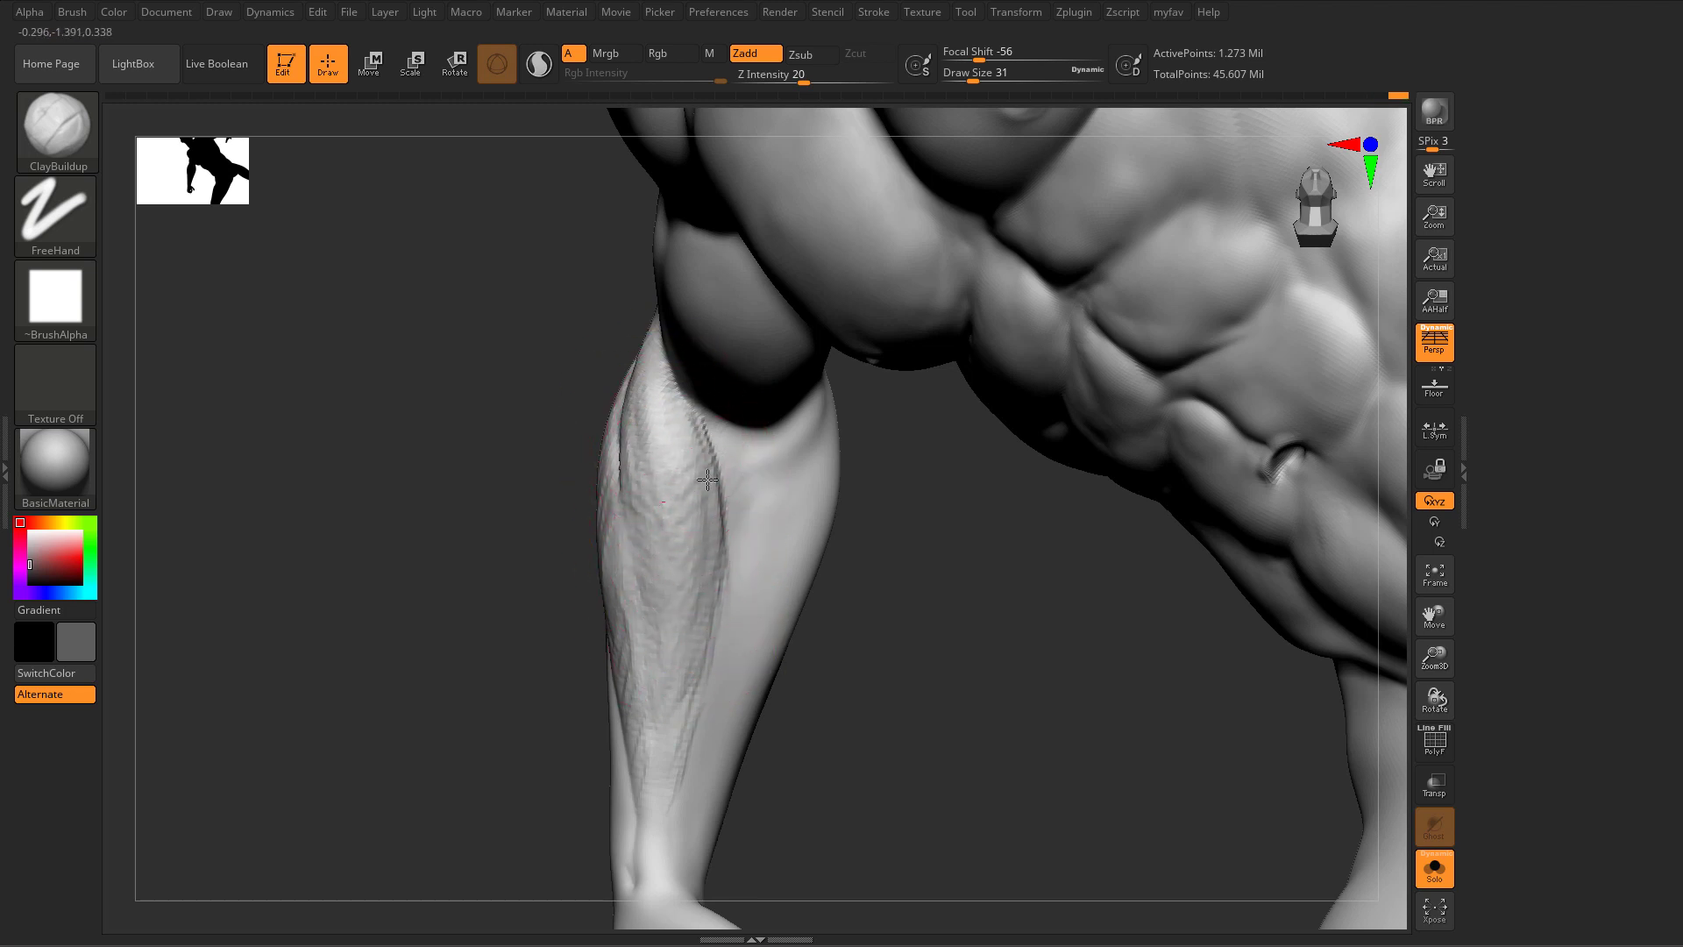
left_click_drag(666, 641, 695, 650)
key("ctrl+z")
key("ctrl+z")
key("ctrl+z")
Step: Rework the inner edge of the front forearm muscle with ClayBuildup at draw size 18
key("s")
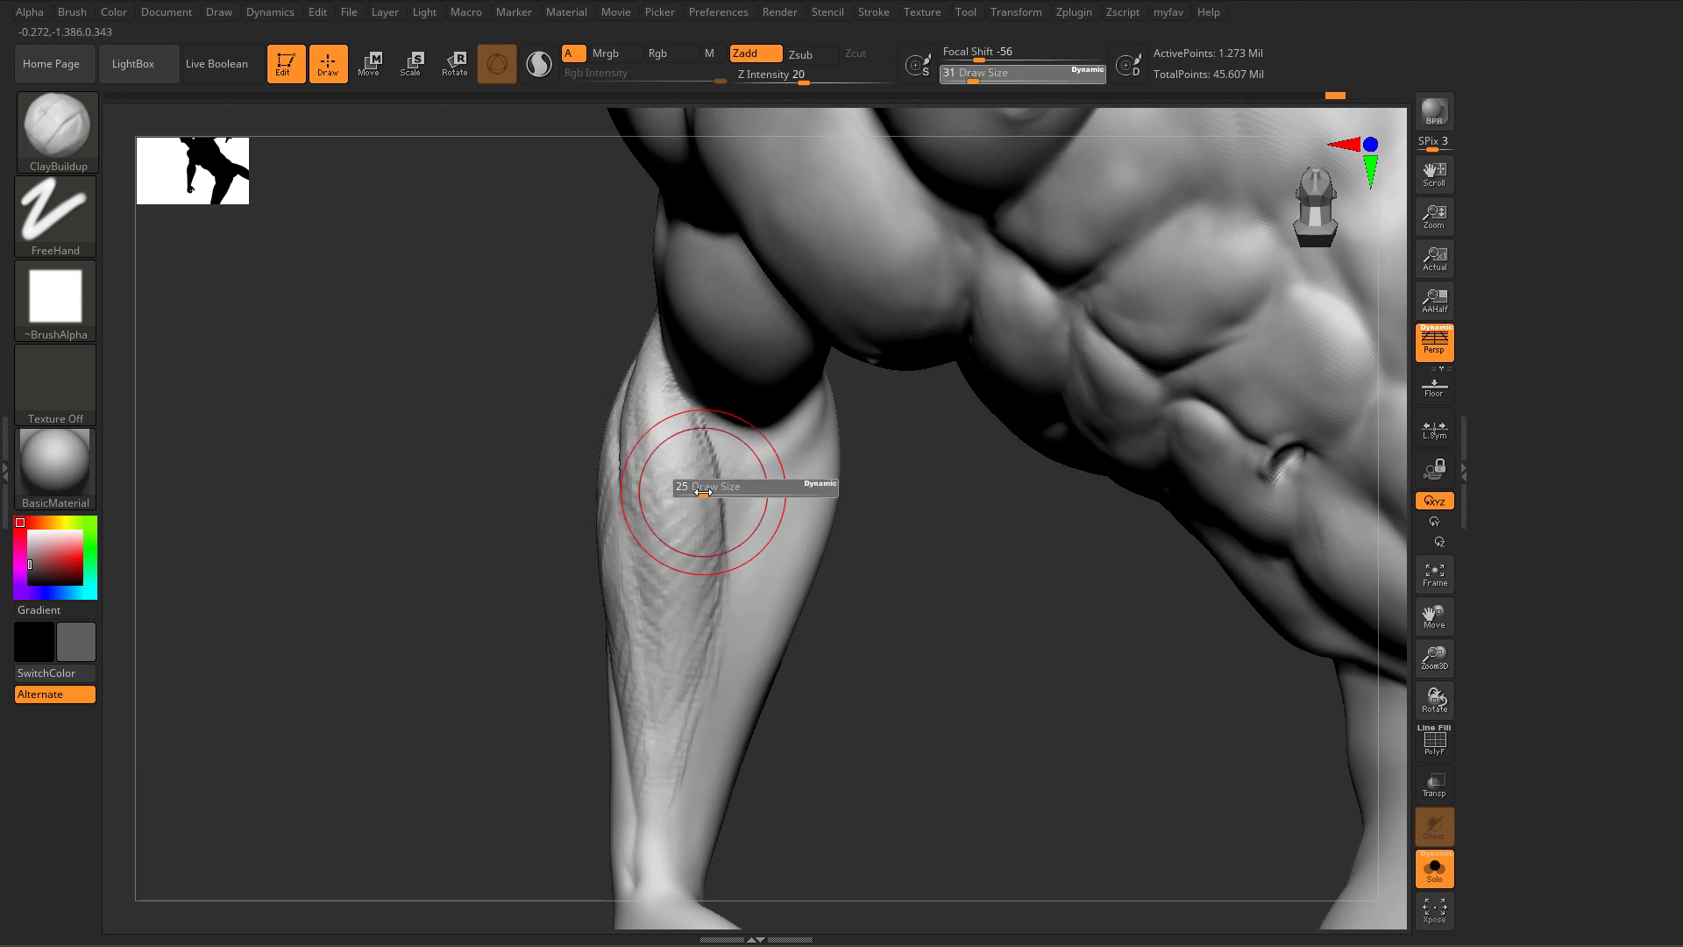
left_click_drag(703, 485, 696, 483)
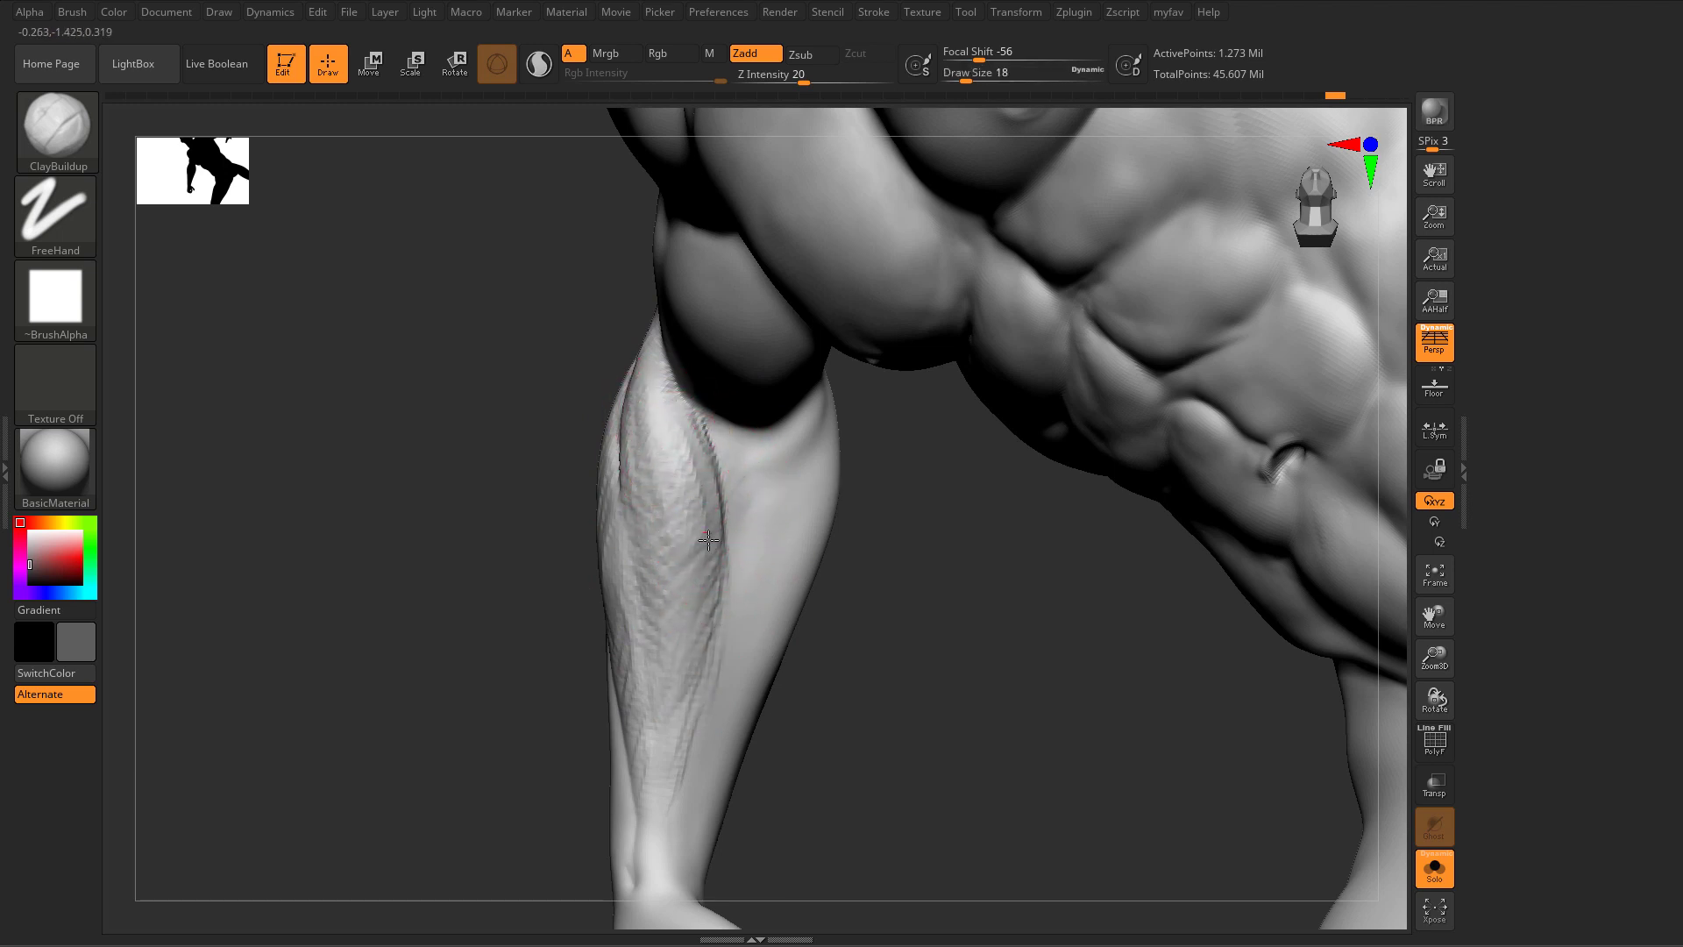
mouse_move(708, 540)
right_mouse_down()
mouse_move(703, 476)
mouse_move(752, 550)
mouse_move(761, 528)
right_mouse_up()
Step: Build up the opposite, body-side forearm muscle below the elbow crease with ClayBuildup at draw size 27
key("s")
left_click_drag(761, 528, 767, 527)
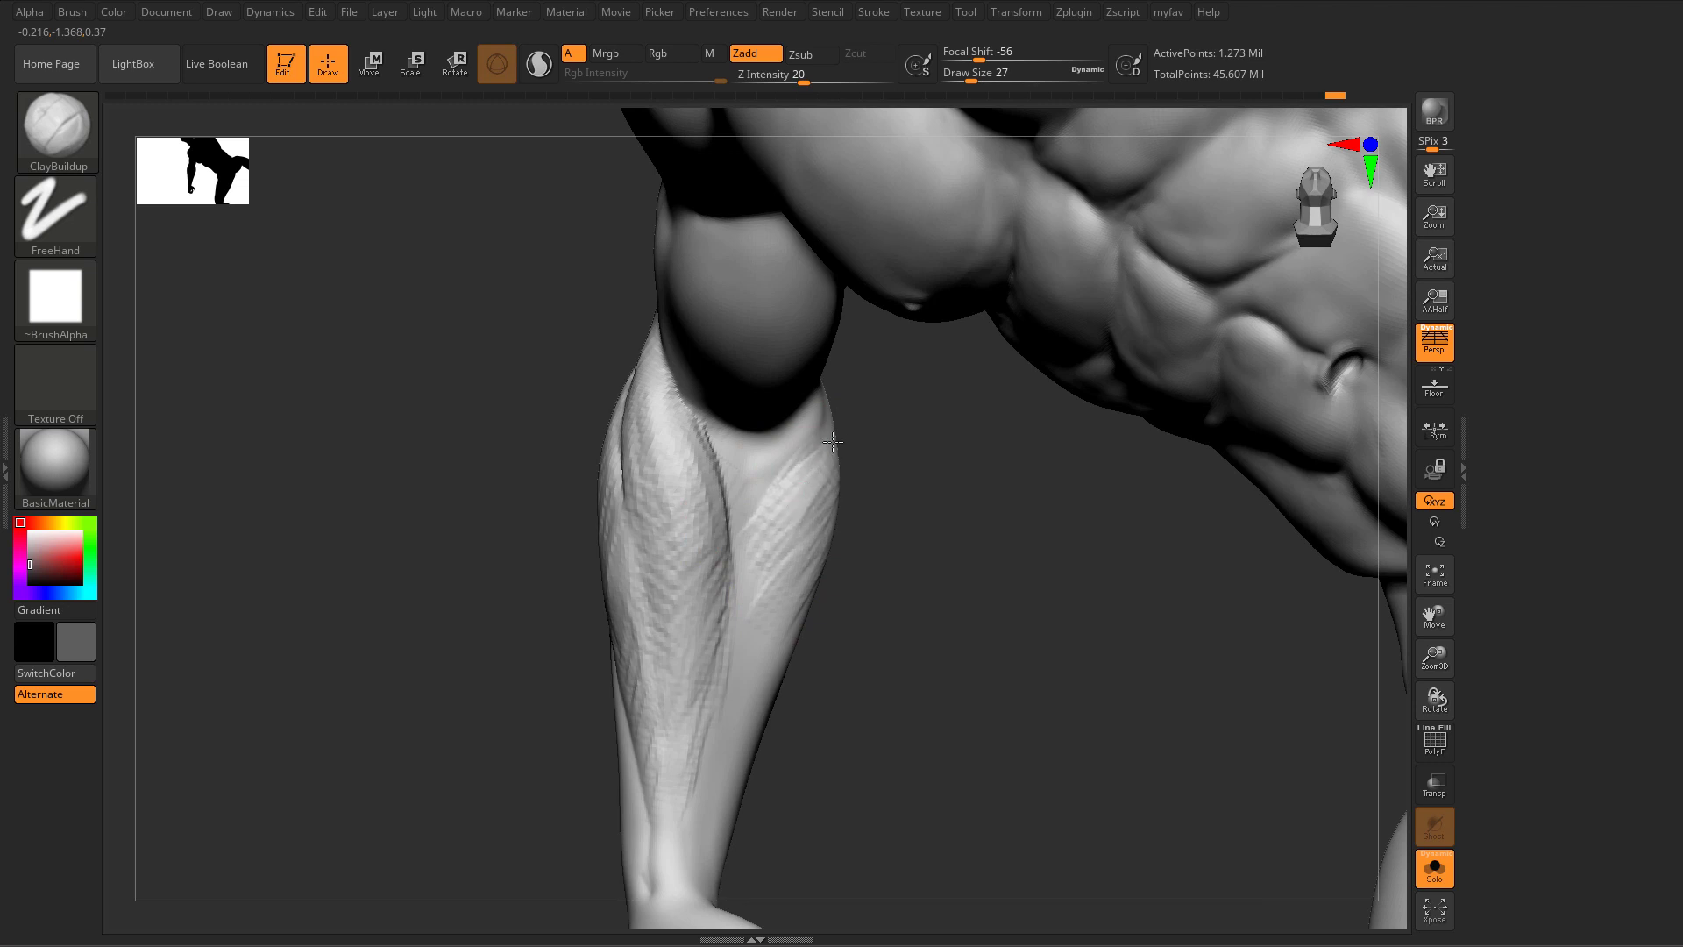
mouse_move(762, 644)
right_mouse_down()
mouse_move(692, 745)
mouse_move(736, 503)
right_mouse_up()
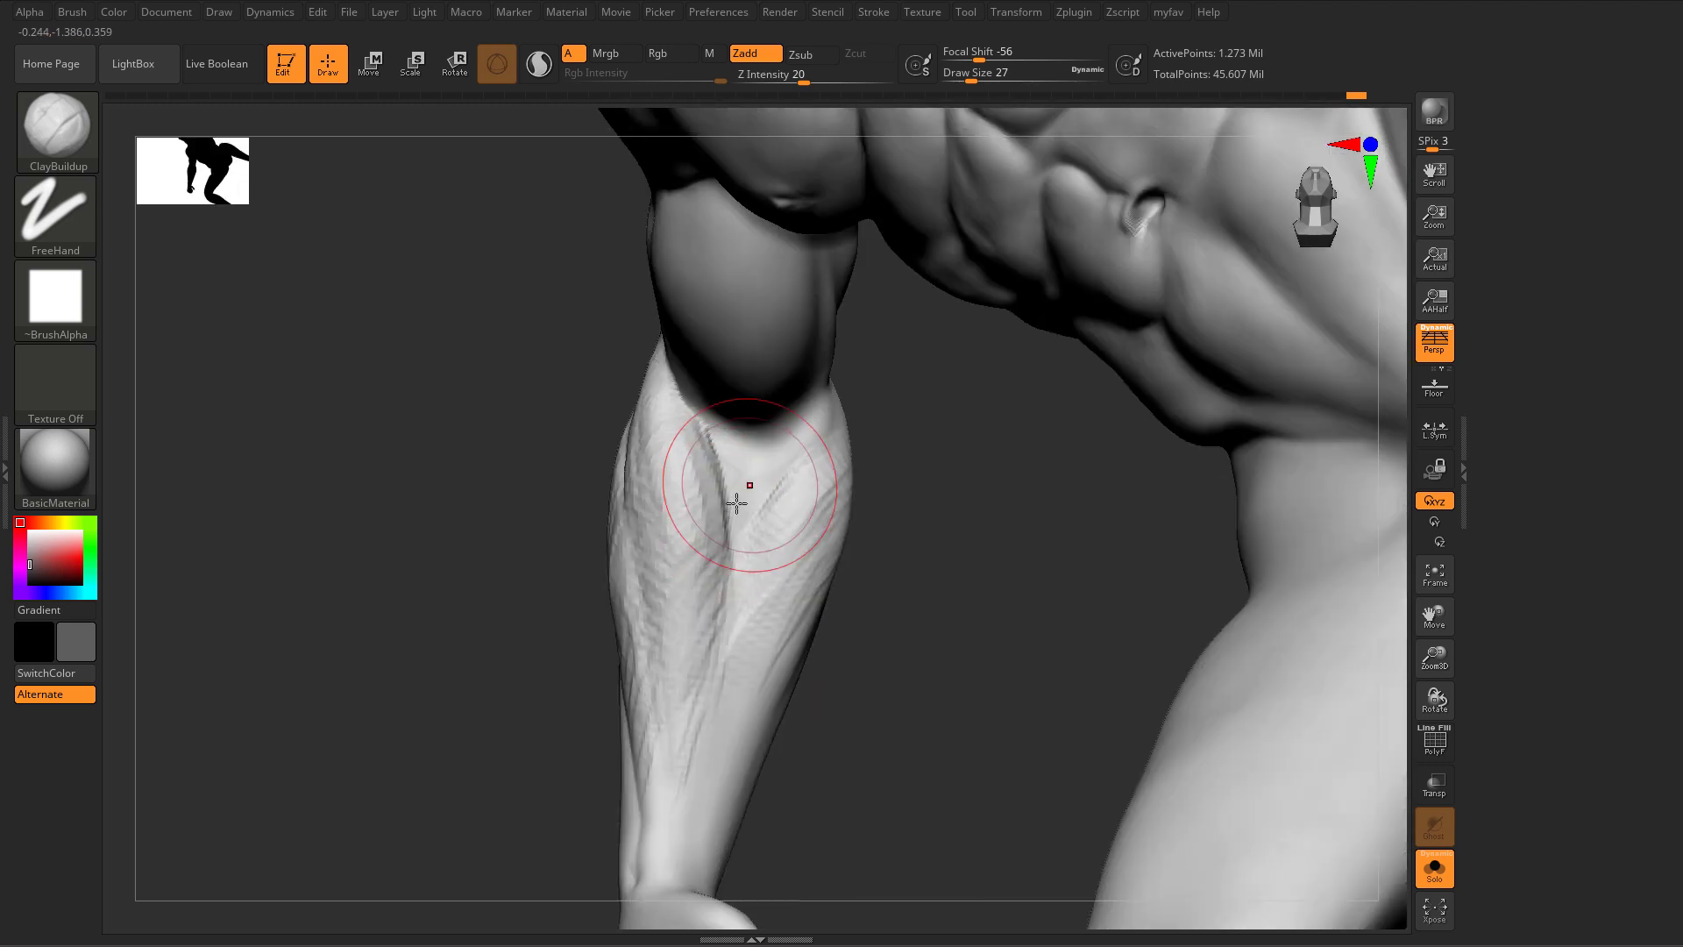
Step: Adjust the shape of the front forearm muscle with the Move brush at draw size 27
key("b")
key("m")
key("v")
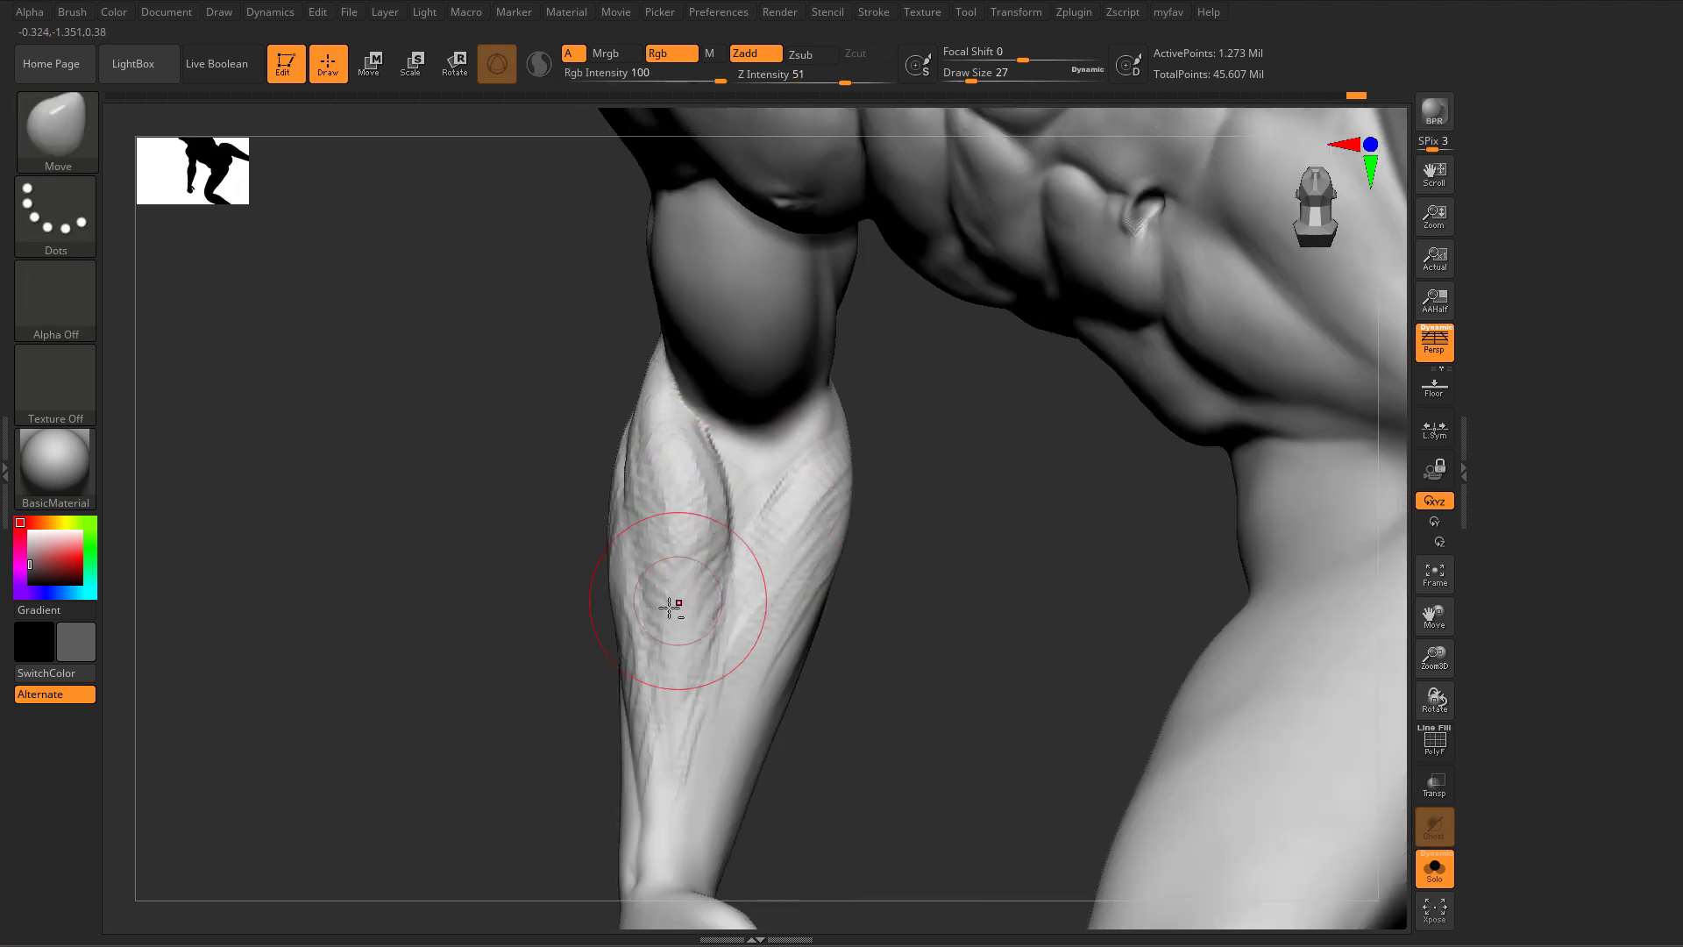
mouse_move(676, 583)
right_mouse_down()
mouse_move(703, 435)
mouse_move(692, 646)
mouse_move(687, 473)
right_mouse_up()
Step: Extend the front and body-side forearm muscles down to the wrist with ClayBuildup at draw size 25
key("b")
key("c")
key("b")
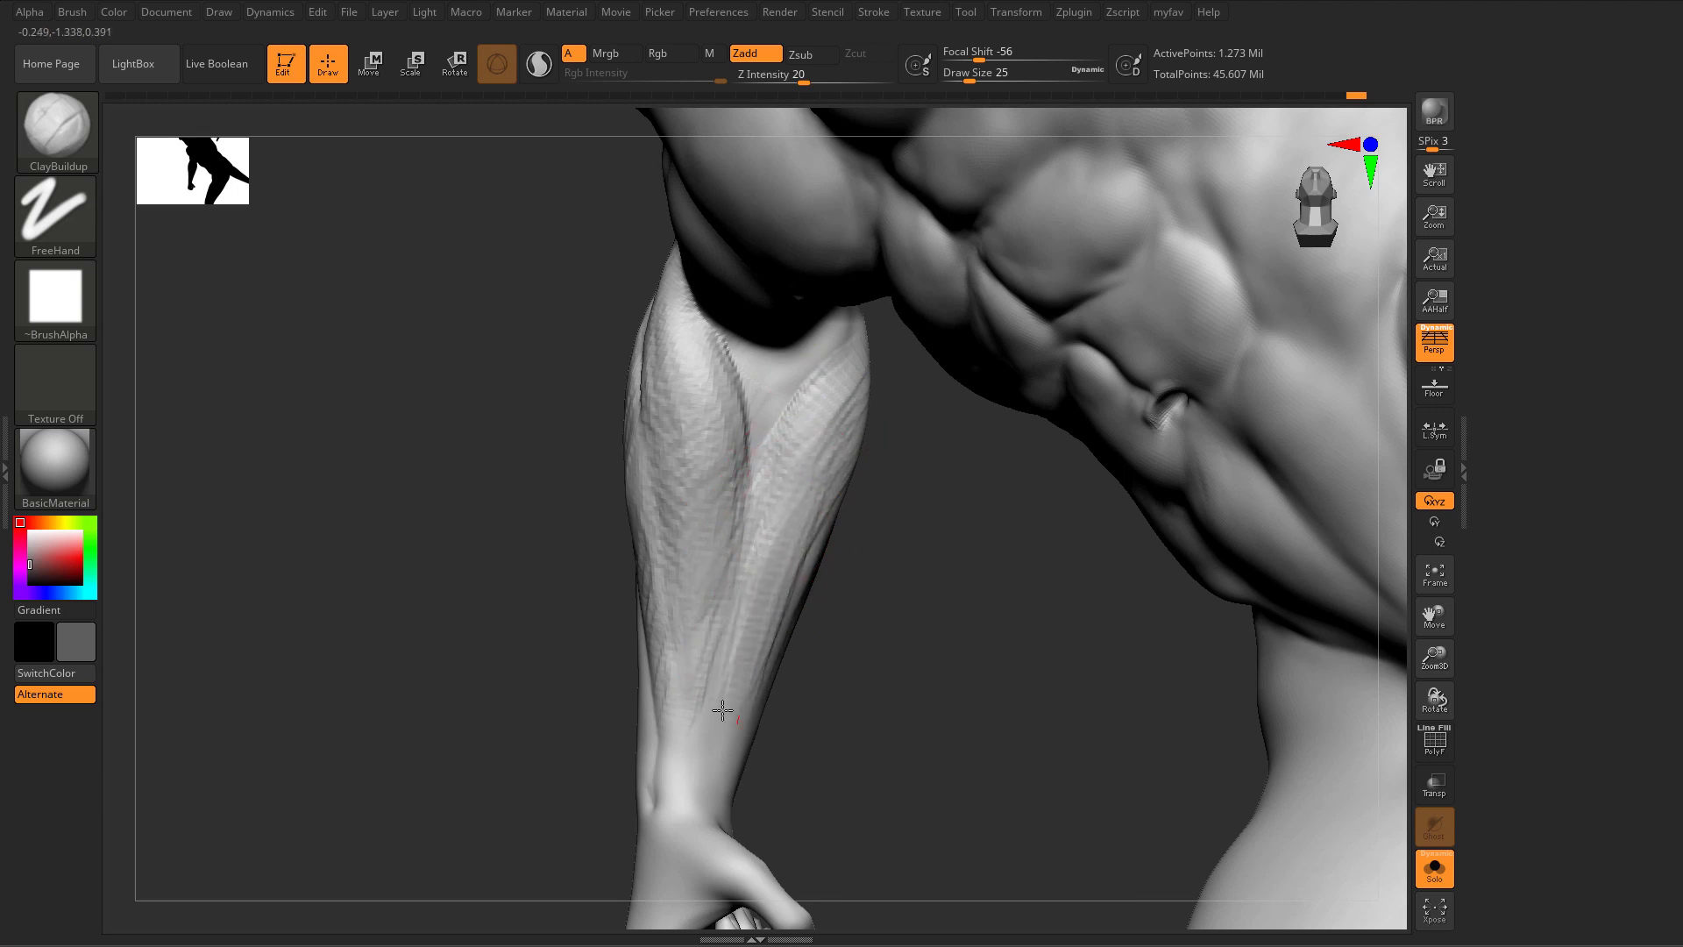
mouse_move(723, 710)
left_mouse_down()
mouse_move(676, 680)
mouse_move(710, 608)
mouse_move(683, 639)
mouse_move(674, 791)
left_mouse_up()
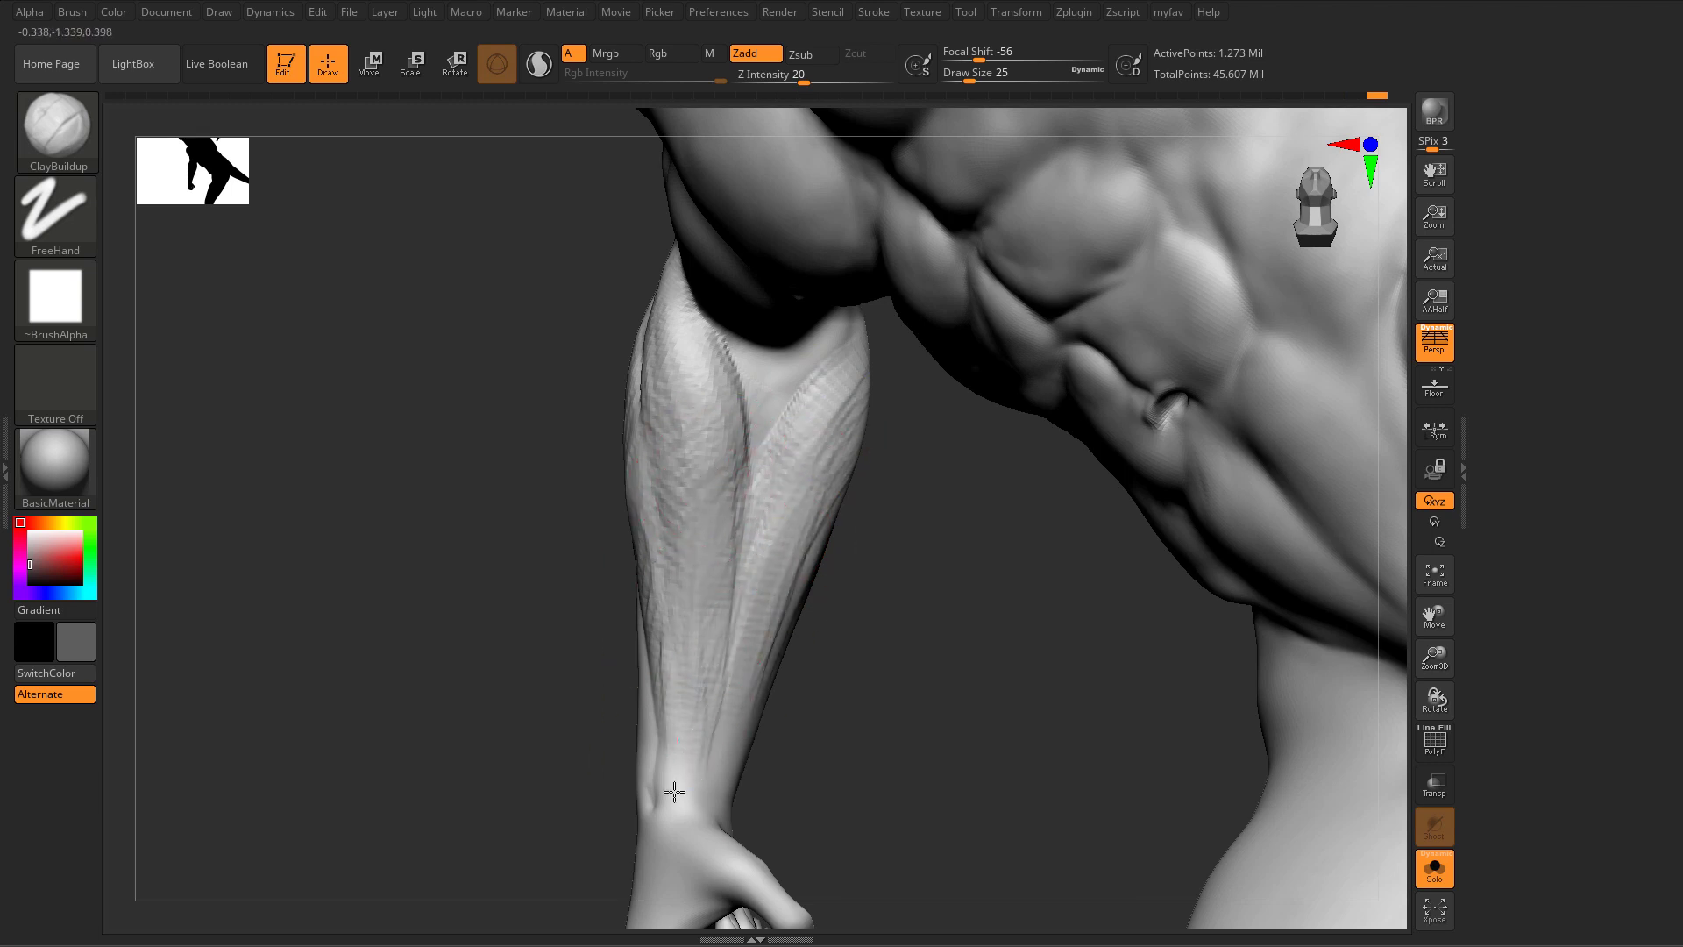
Step: Touch up the muscle top at the elbow with ClayBuildup and smooth the inner side of the forearm
mouse_move(507, 654)
left_mouse_down()
mouse_move(560, 702)
mouse_move(1122, 579)
mouse_move(1219, 574)
mouse_move(1149, 593)
mouse_move(947, 570)
left_mouse_up()
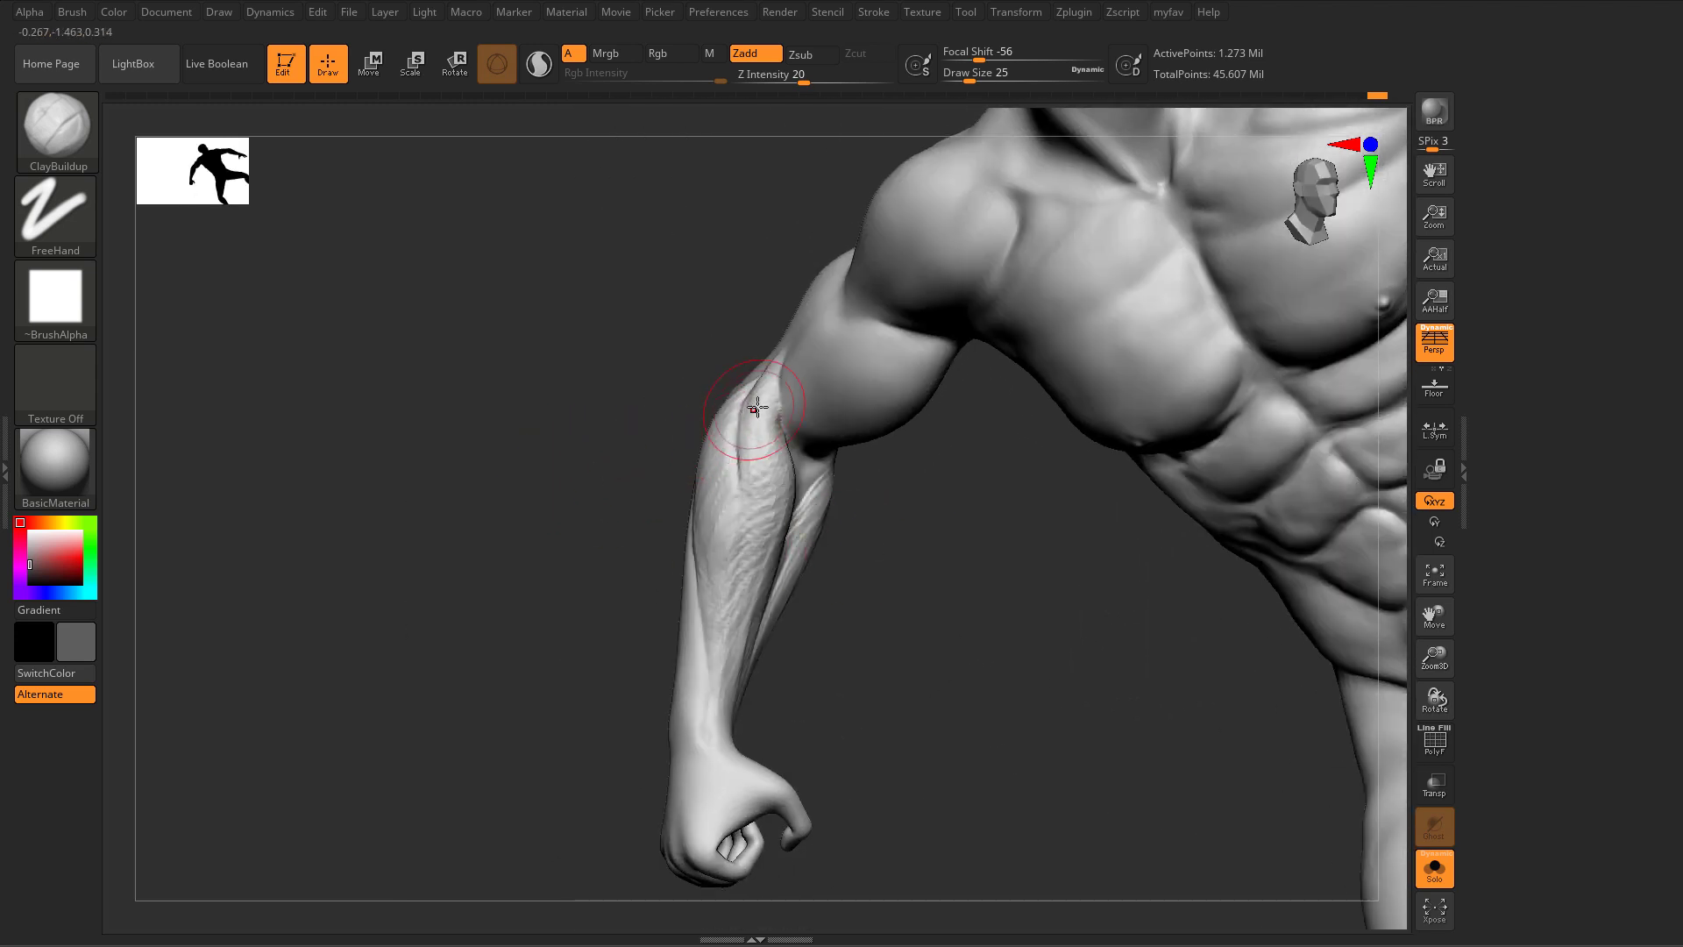
left_click_drag(757, 408, 748, 399)
mouse_move(1087, 530)
left_mouse_down()
mouse_move(929, 512)
mouse_move(841, 474)
left_mouse_up()
mouse_move(968, 520)
left_mouse_down()
mouse_move(909, 492)
mouse_move(924, 462)
mouse_move(873, 496)
mouse_move(830, 448)
left_mouse_up()
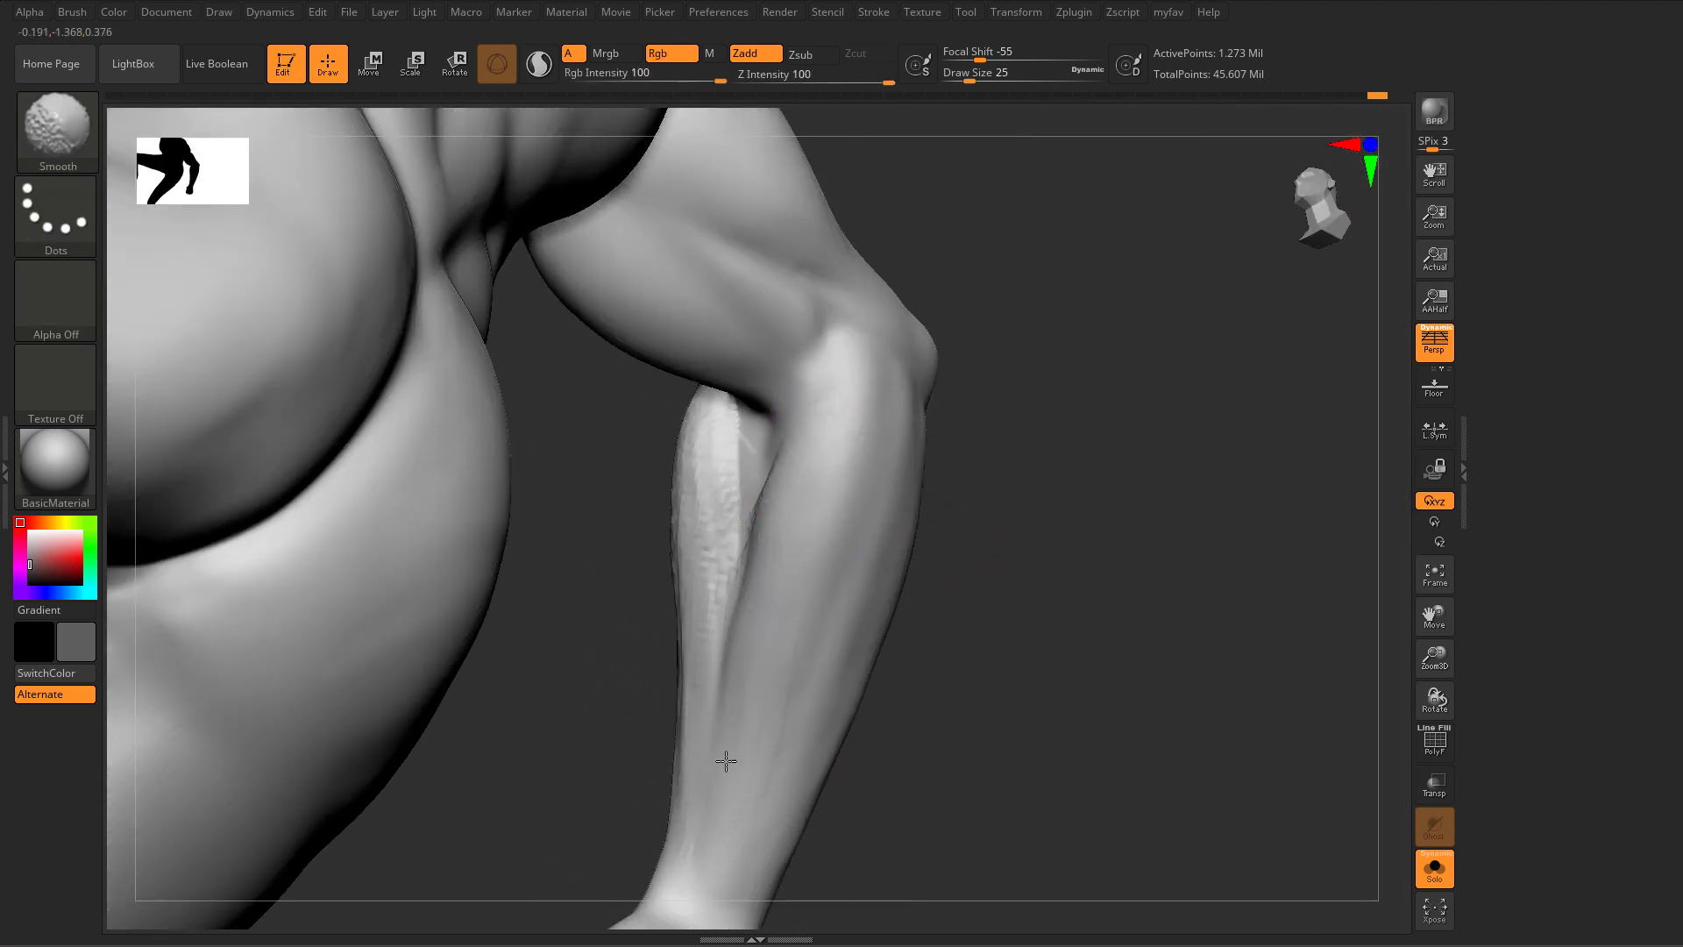
Step: Lay a tendon strip down the inner side of the lower forearm with ClayBuildup at draw size 16
mouse_move(737, 745)
right_mouse_down("alt")
mouse_move(776, 504)
mouse_move(683, 563)
mouse_move(781, 482)
mouse_move(833, 586)
mouse_move(789, 628)
mouse_move(844, 576)
right_mouse_up("alt")
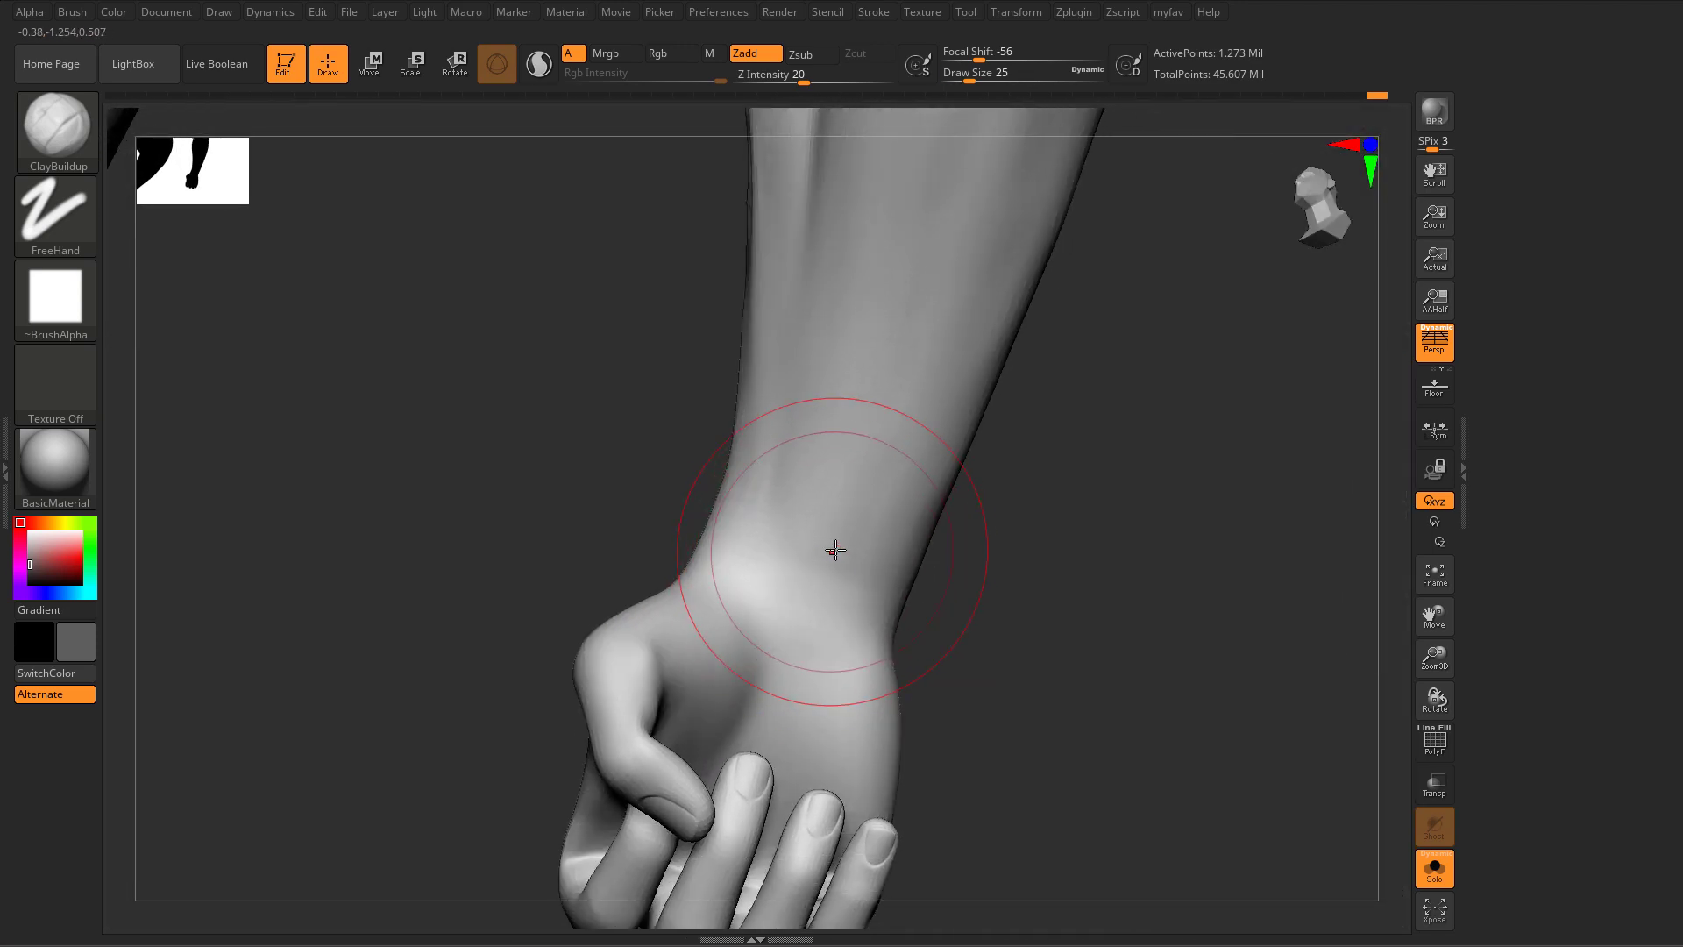
key("s")
left_click_drag(835, 550, 829, 553)
mouse_move(865, 514)
right_mouse_down("alt")
mouse_move(879, 601)
mouse_move(866, 662)
right_mouse_up("alt")
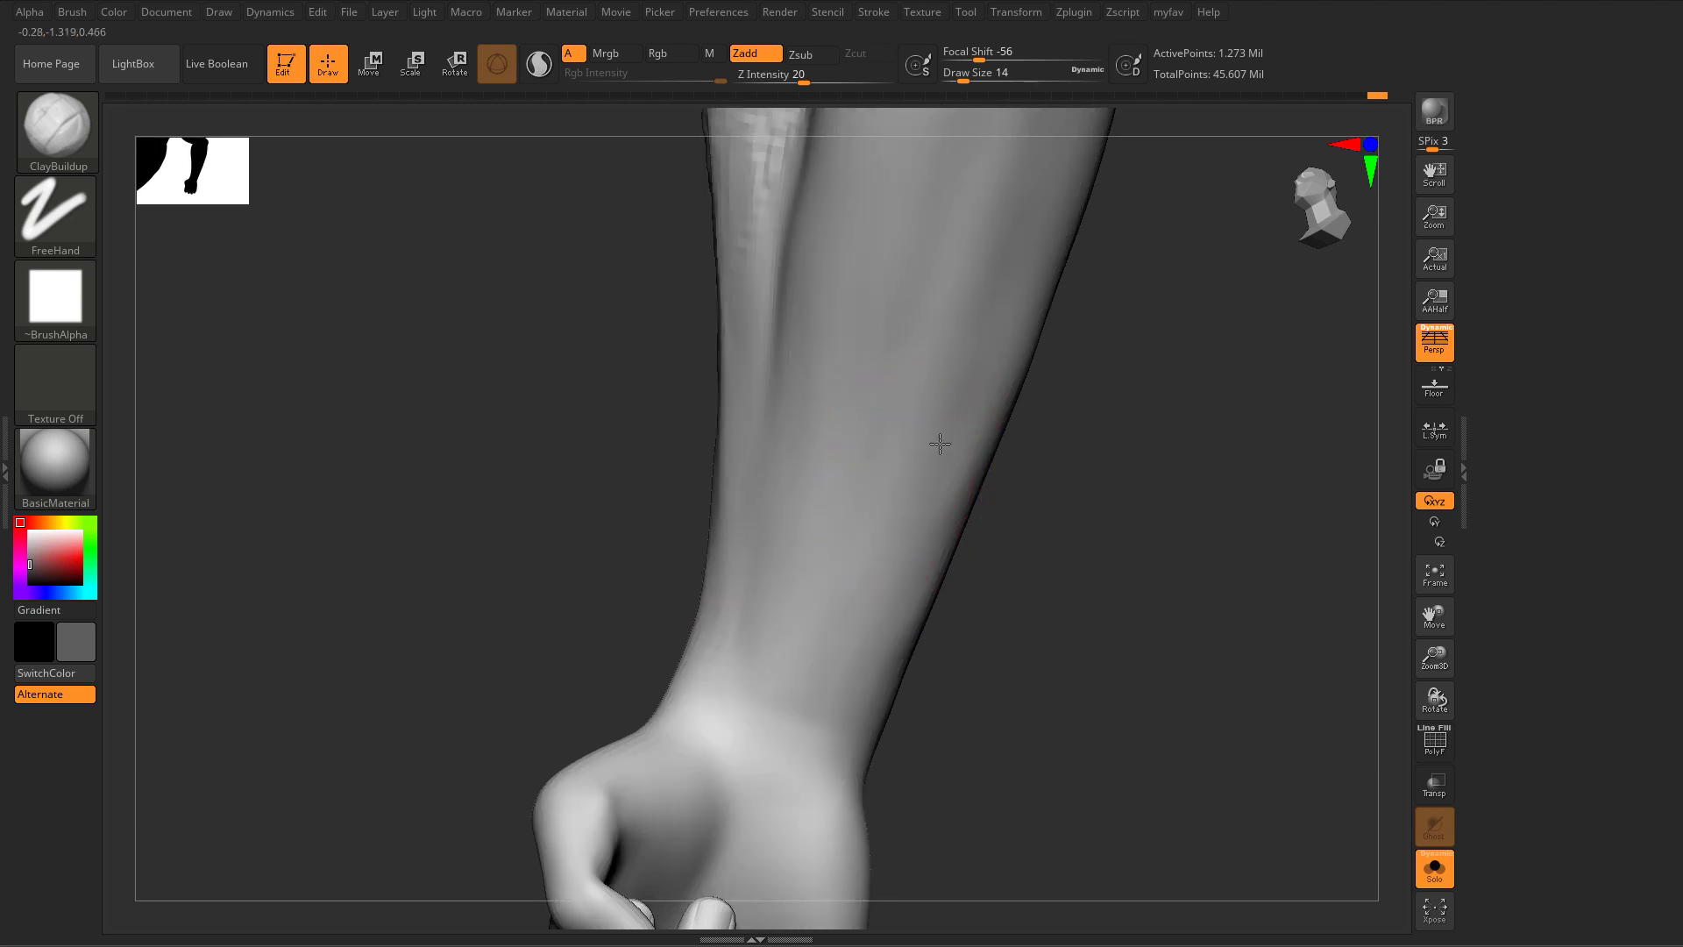
right_click_drag(940, 444, 887, 400, "ctrl")
mouse_move(894, 334)
right_mouse_down("alt")
mouse_move(898, 364)
mouse_move(964, 356)
right_mouse_up("alt")
key("s")
left_click_drag(953, 381, 953, 380)
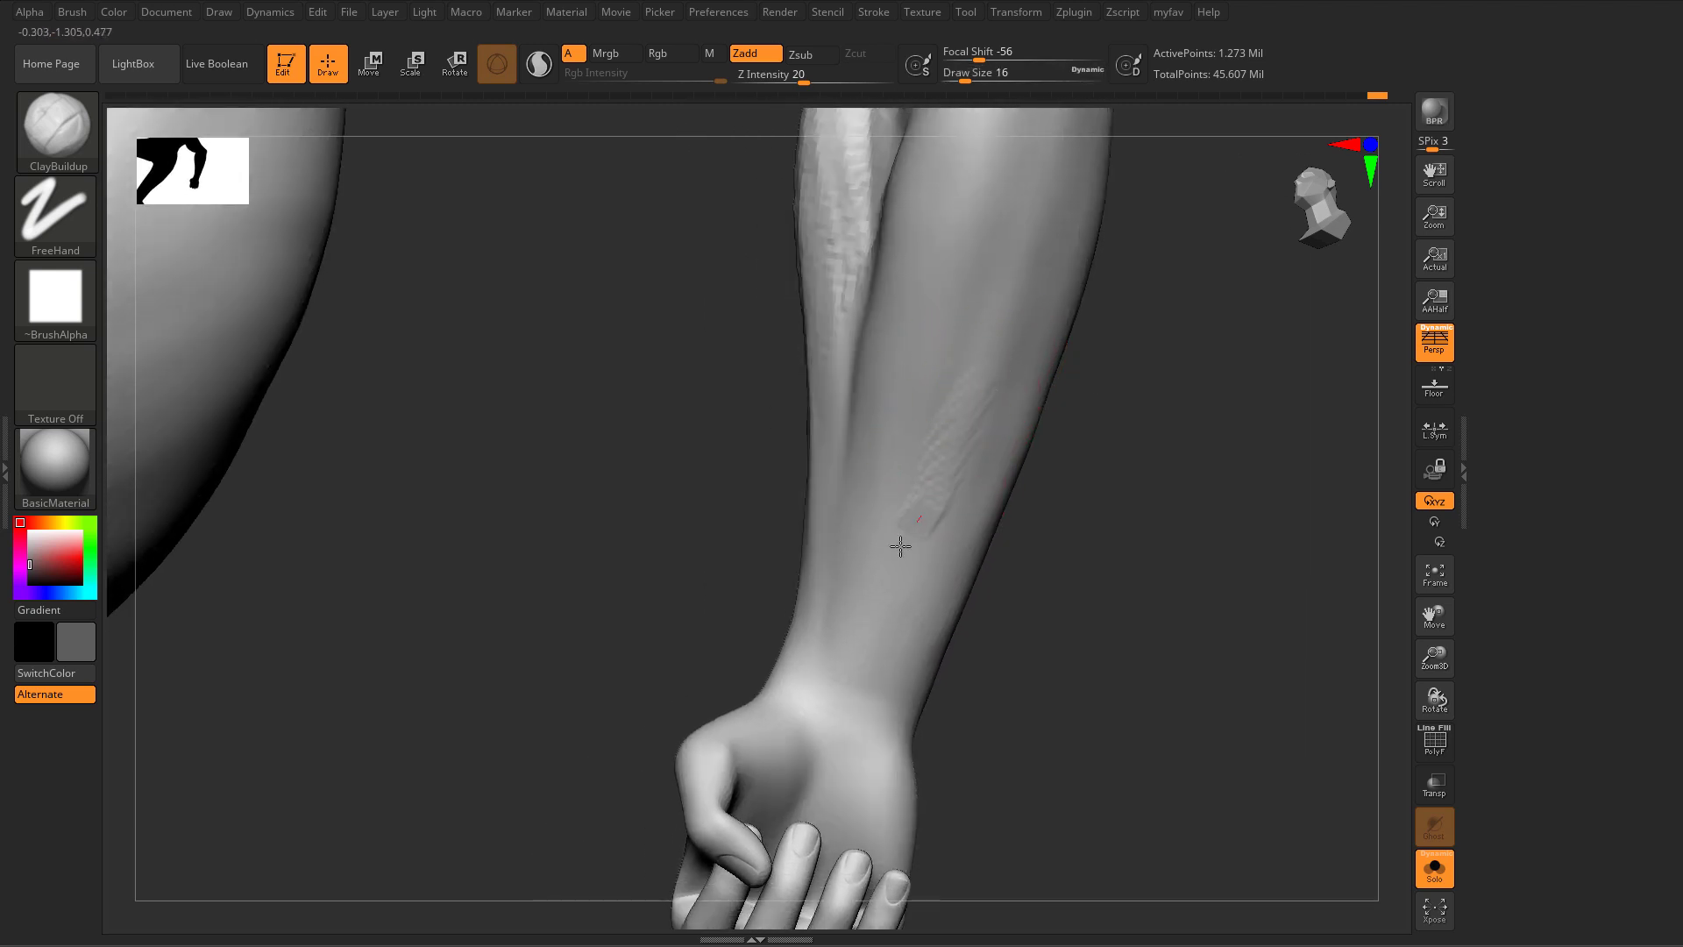
Step: Continue the tendon strips across the inner wrist and into the palm with ClayBuildup strokes
left_click_drag(857, 703, 847, 715)
right_click_drag(946, 500, 996, 651)
mouse_move(863, 624)
left_mouse_down()
mouse_move(778, 765)
mouse_move(838, 729)
left_mouse_up()
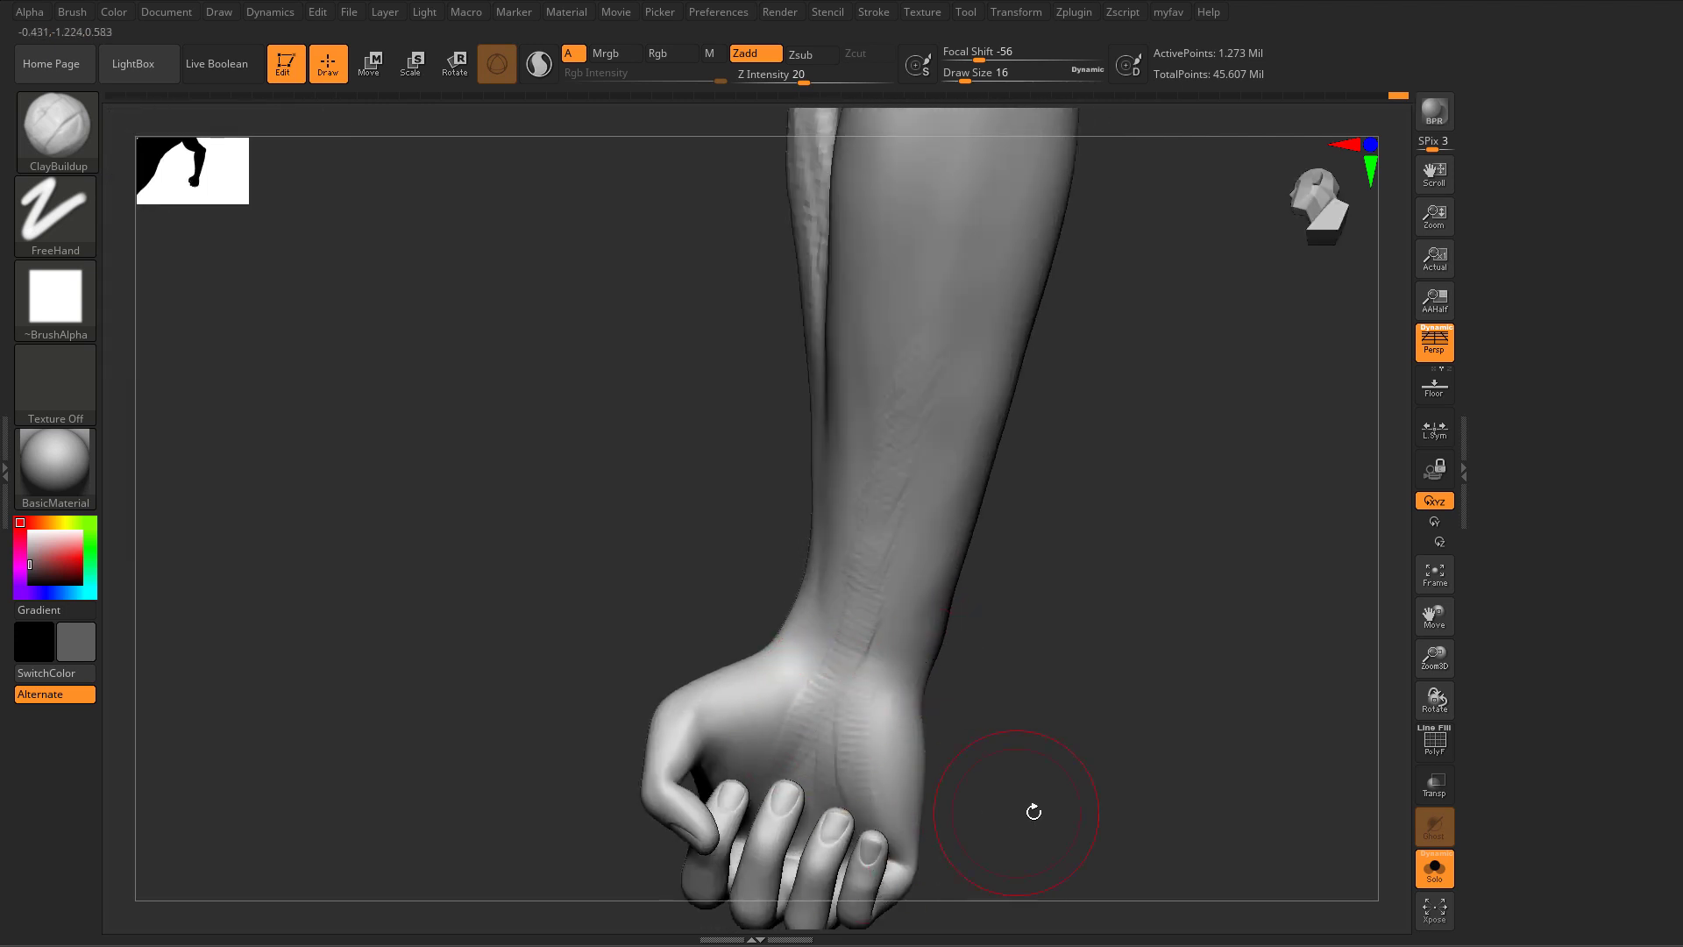
mouse_move(1033, 811)
left_mouse_down("alt")
mouse_move(1071, 699)
mouse_move(1091, 793)
left_mouse_up("alt")
left_click_drag(917, 666, 835, 617)
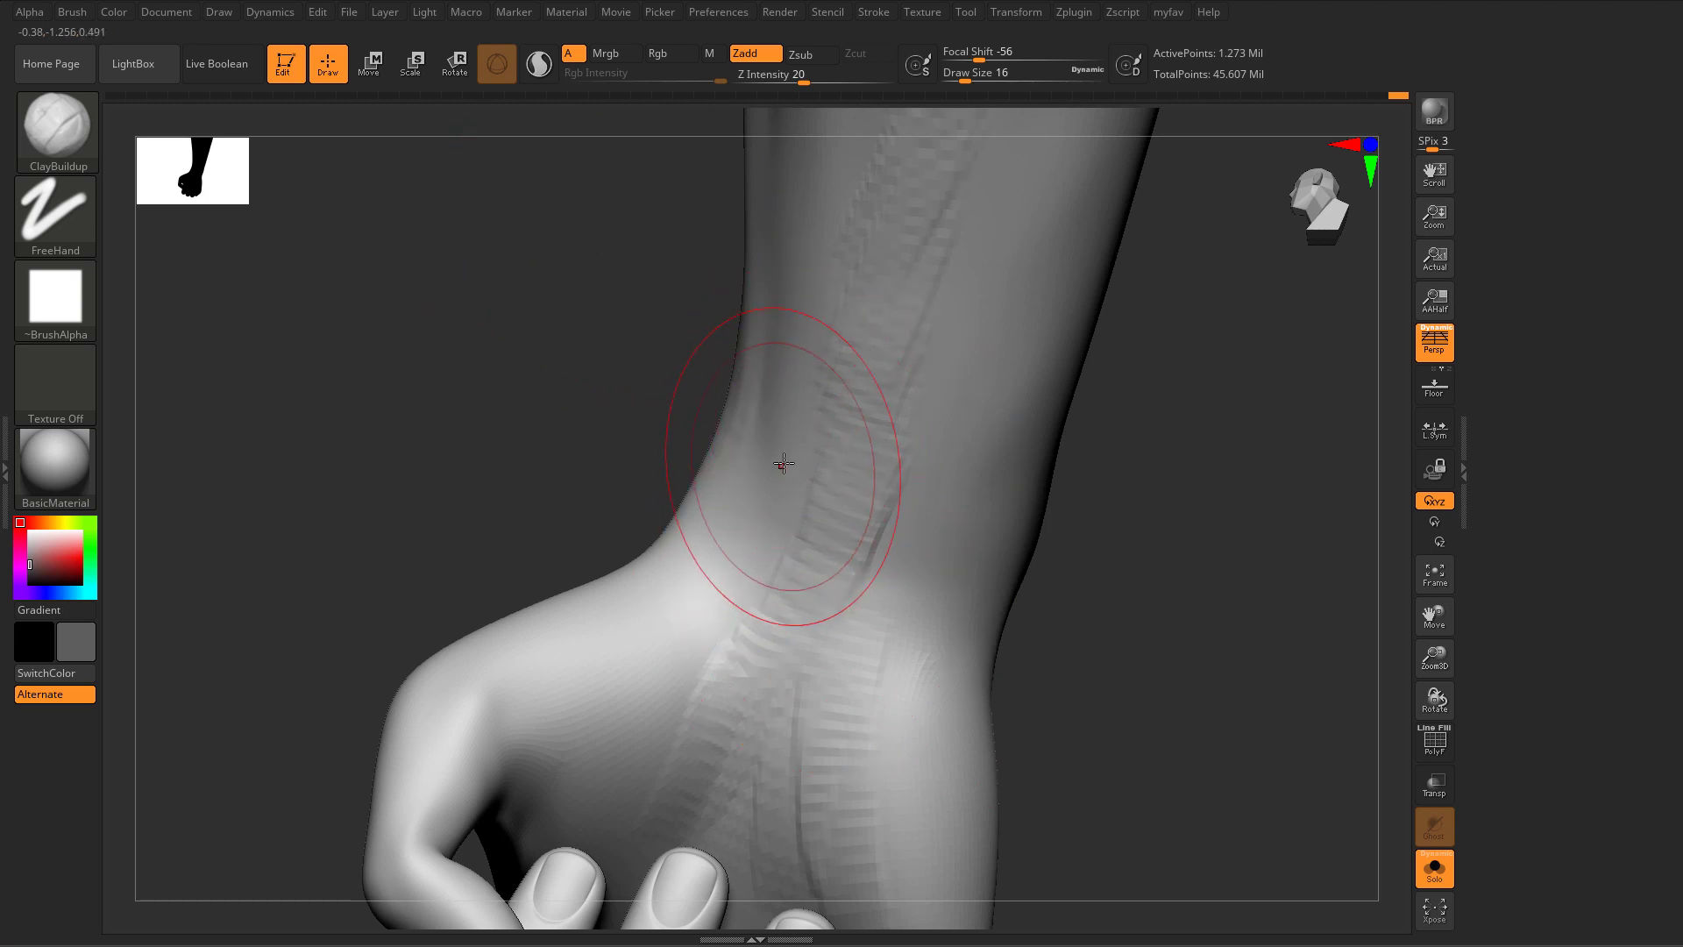
Step: Smooth the ClayBuildup tendon strips on the inner wrist and lower forearm at draw size 13
key("s")
mouse_move(833, 548)
left_mouse_down()
mouse_move(855, 550)
mouse_move(823, 550)
mouse_move(804, 590)
mouse_move(767, 560)
mouse_move(876, 517)
mouse_move(841, 496)
mouse_move(945, 427)
mouse_move(823, 590)
mouse_move(811, 536)
left_mouse_up()
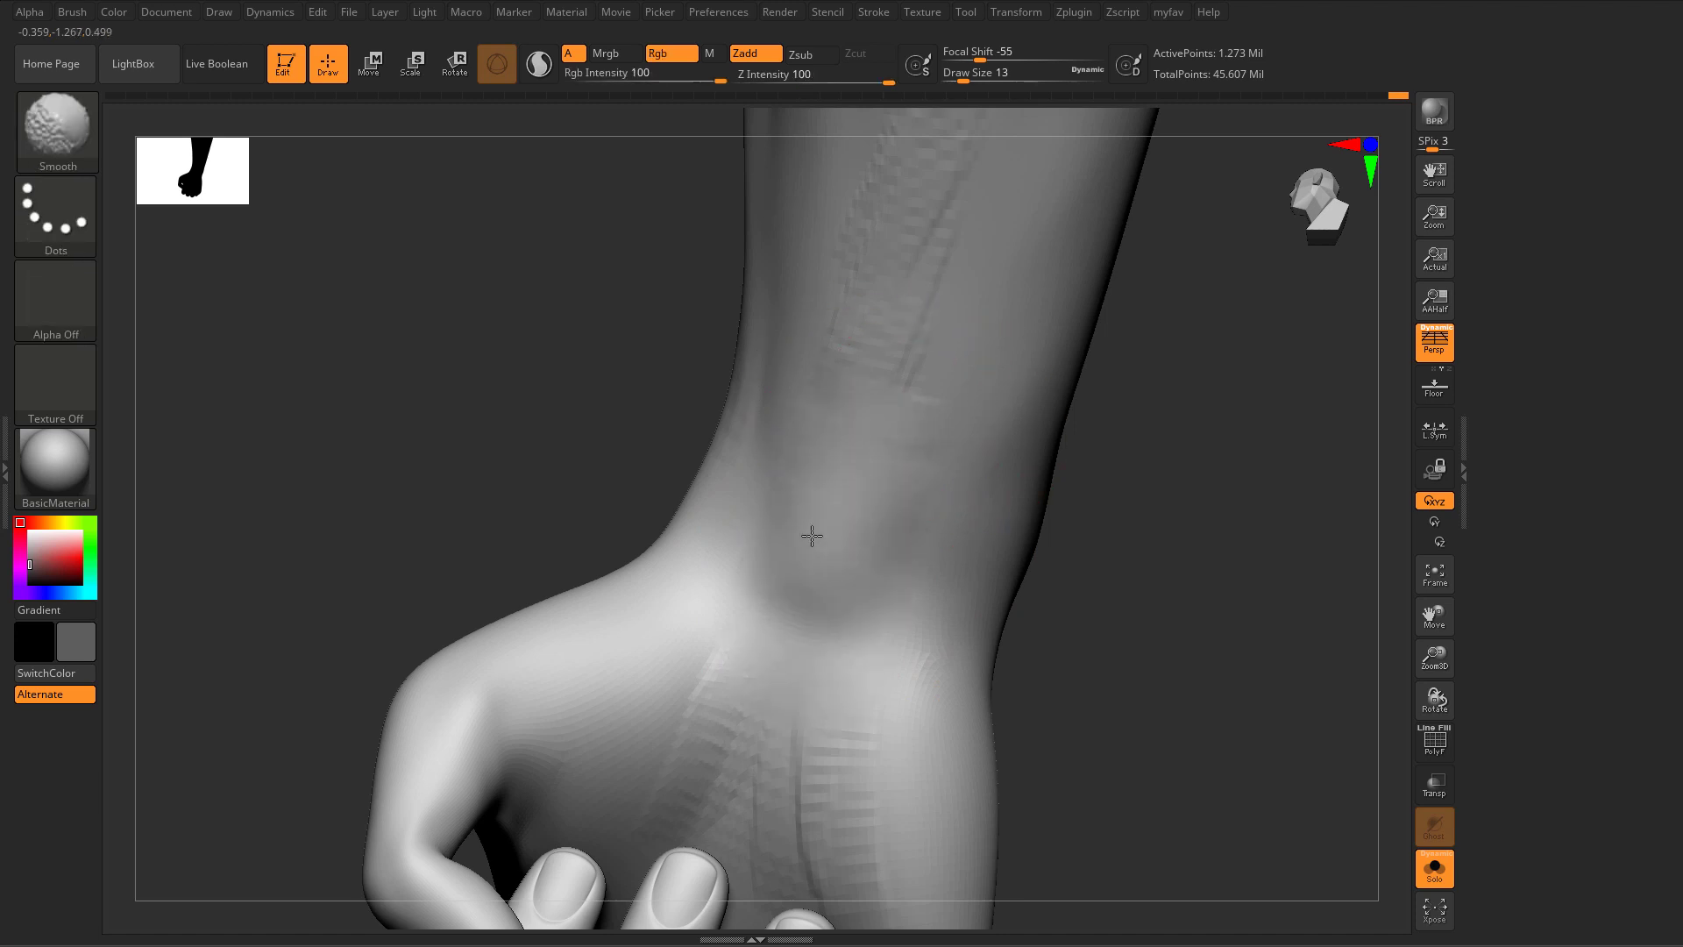
right_click_drag(945, 337, 938, 601, "alt")
left_click_drag(947, 408, 973, 333, "shift")
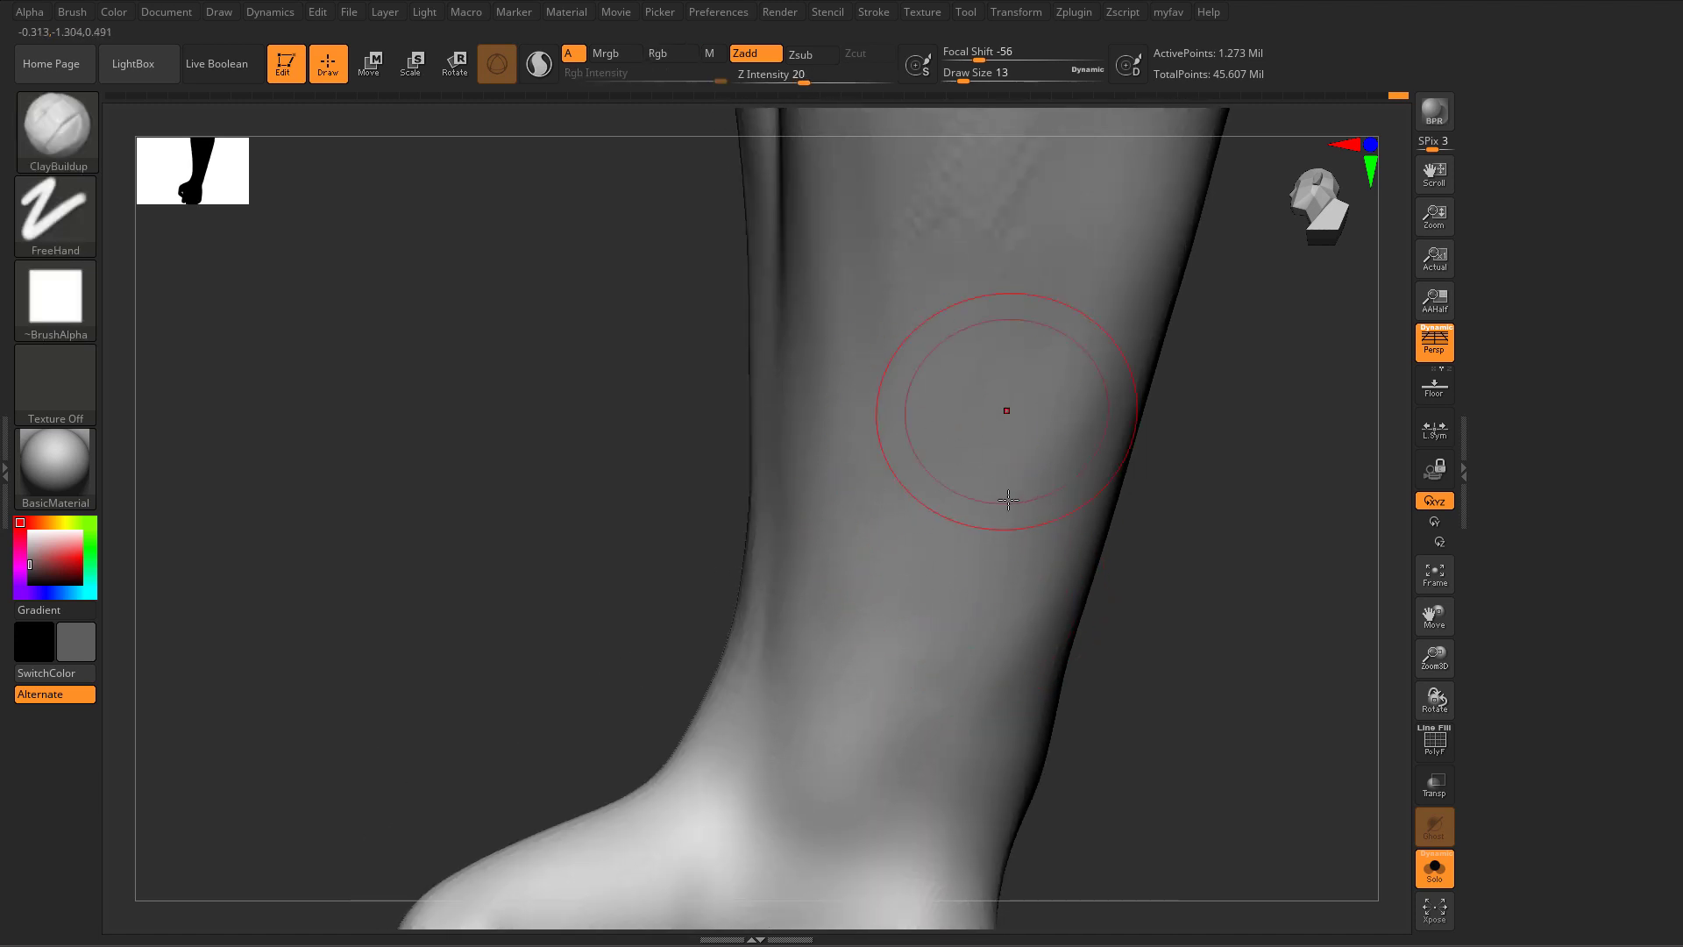
Step: Add volume to the inner wrist with ClayBuildup at draw size 27 and smooth the strokes into the lower forearm
mouse_move(906, 334)
right_mouse_down("alt")
mouse_move(883, 452)
mouse_move(963, 452)
right_mouse_up("alt")
right_click_drag(979, 561, 979, 515)
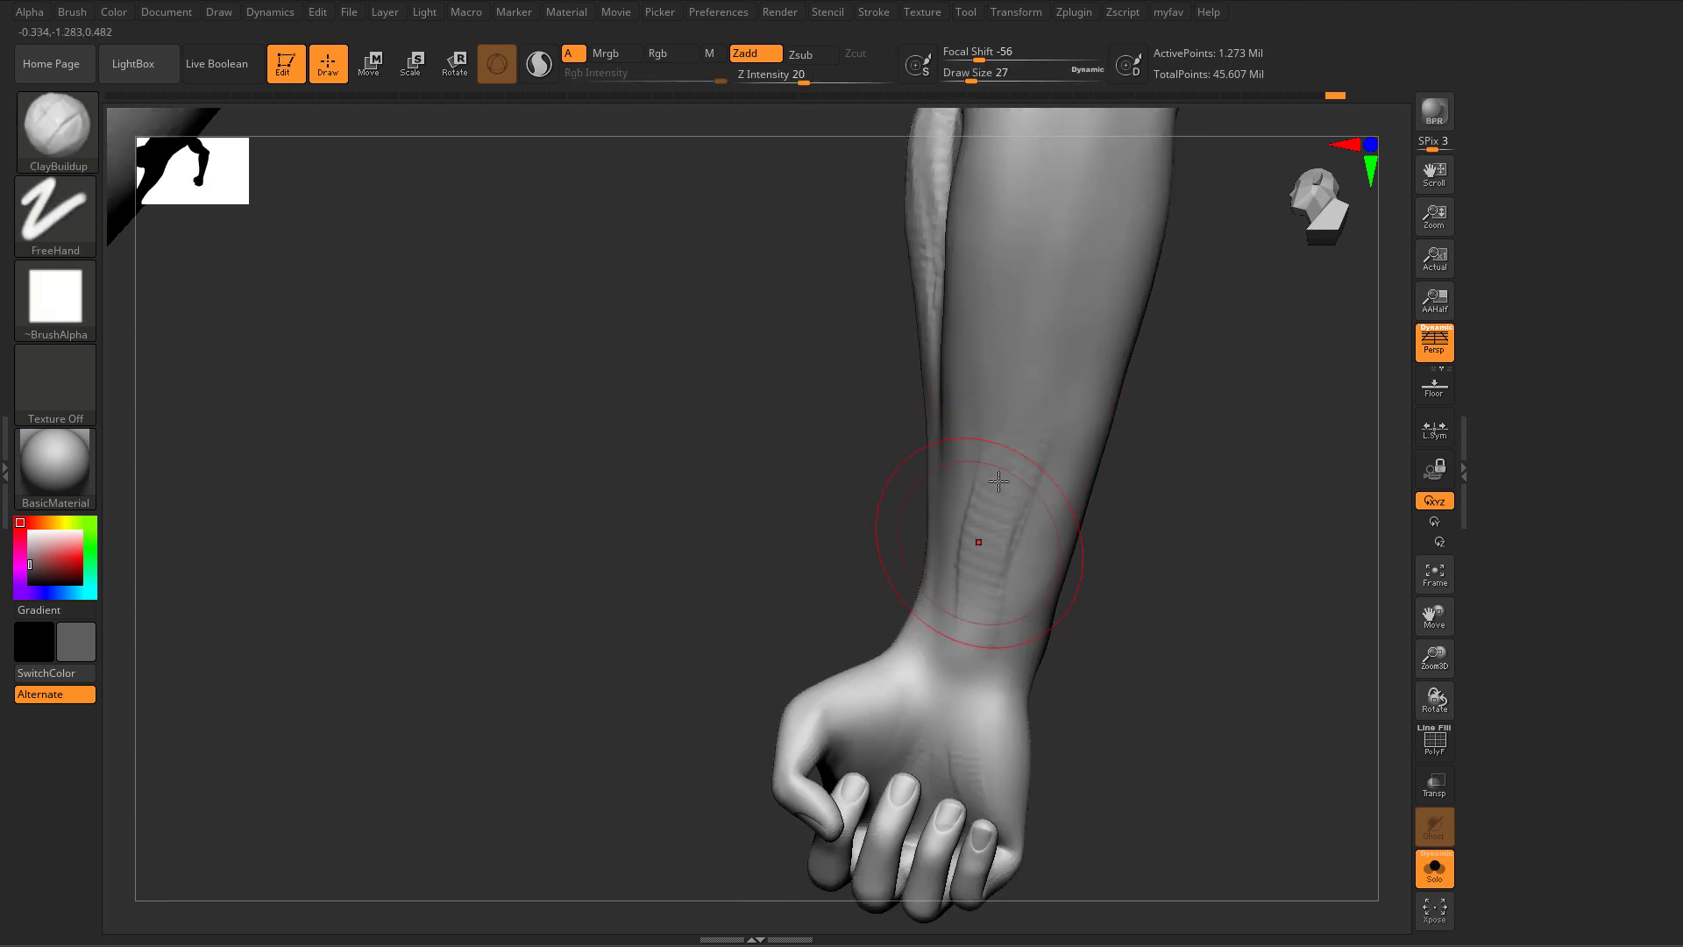
left_click_drag(1009, 452, 1019, 432, "shift")
left_click_drag(954, 701, 968, 640)
Step: Build up the body-side muscle on the back of the forearm from elbow to wrist with ClayBuildup and smooth it
mouse_move(969, 646)
right_mouse_down()
mouse_move(1112, 665)
mouse_move(1104, 552)
mouse_move(1114, 631)
mouse_move(875, 481)
mouse_move(944, 351)
mouse_move(934, 291)
right_mouse_up()
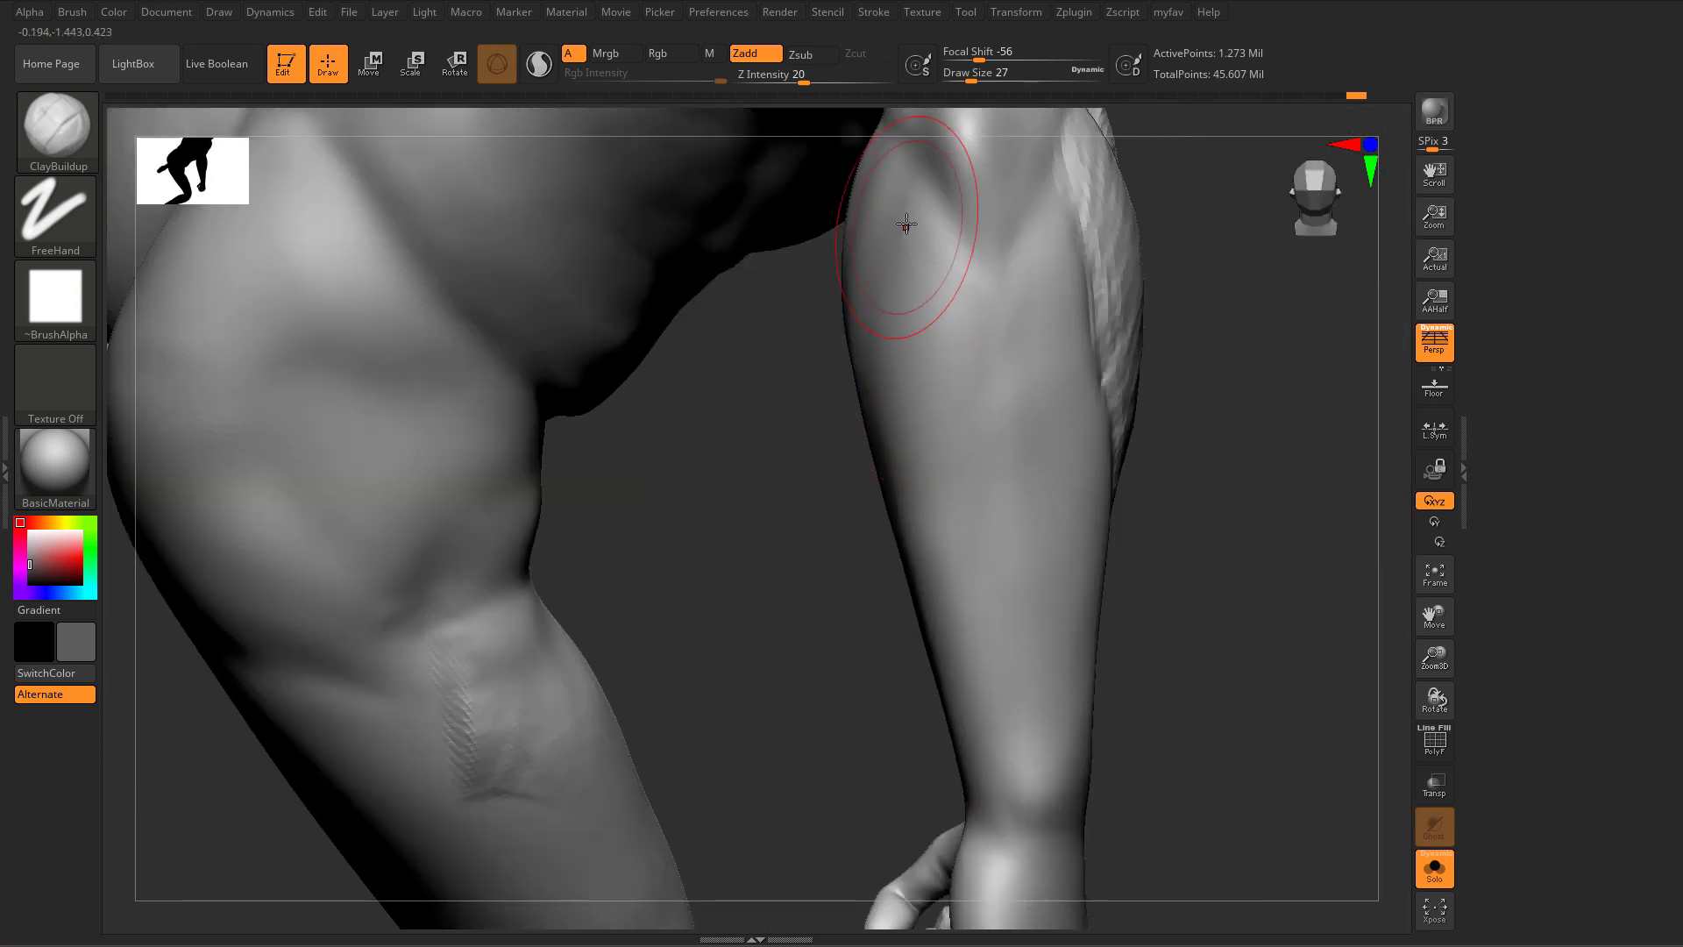
mouse_move(919, 223)
left_mouse_down()
mouse_move(965, 506)
mouse_move(930, 279)
left_mouse_up()
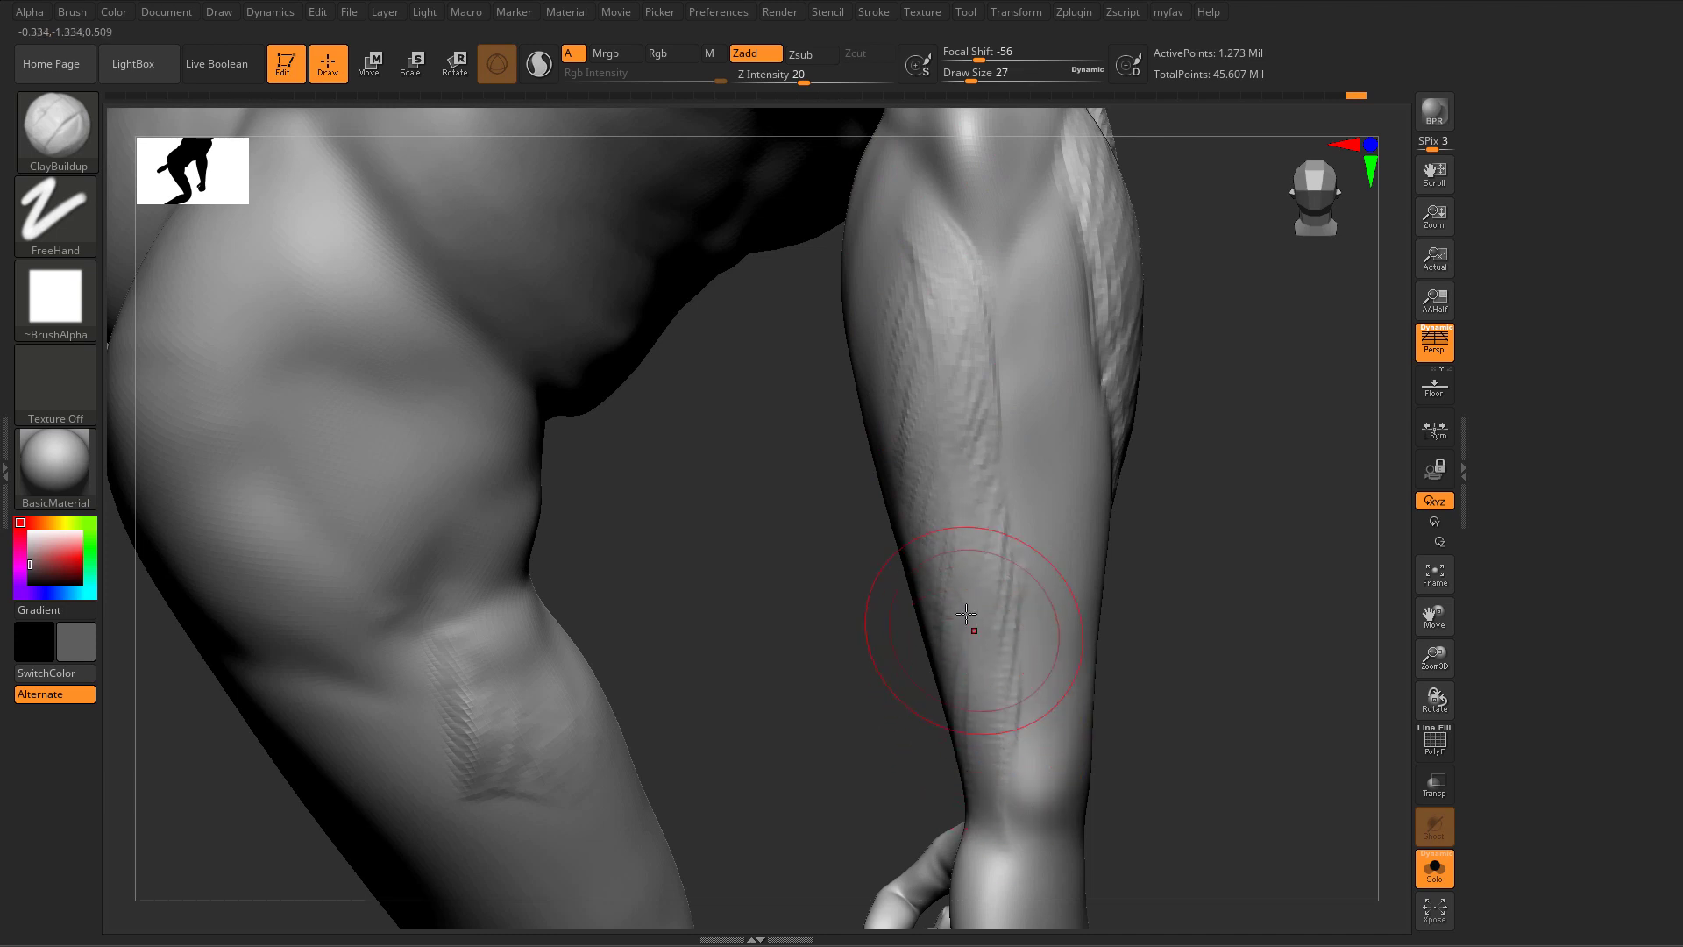
left_click_drag(972, 558, 978, 608)
left_click_drag(946, 407, 935, 490)
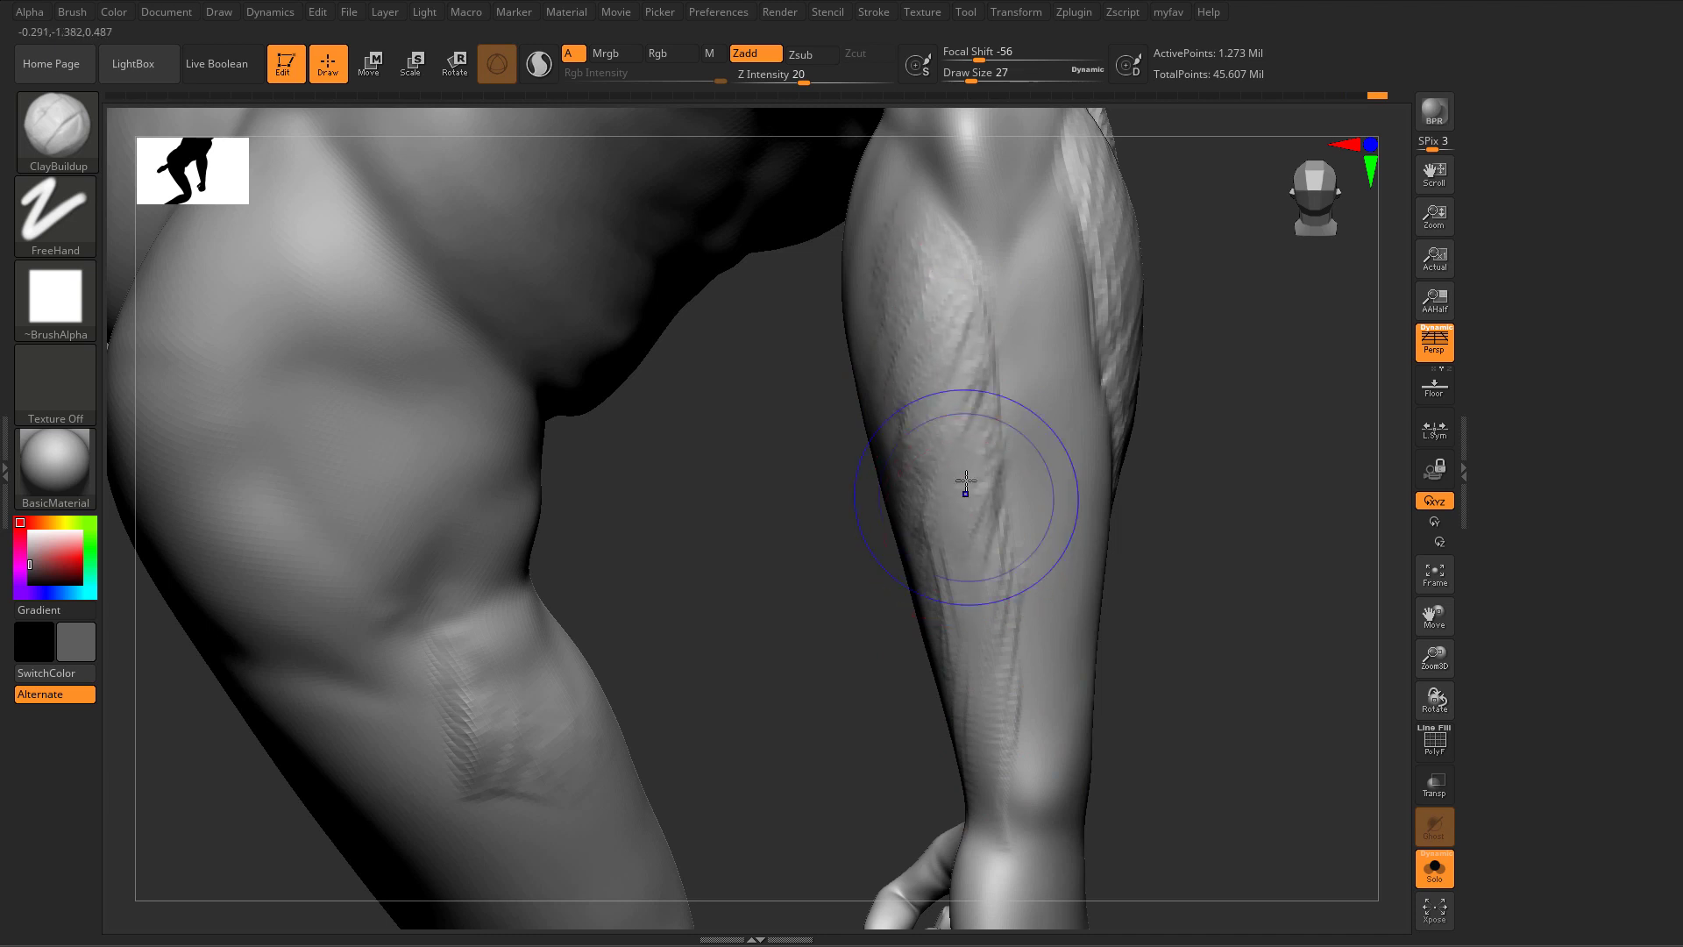
left_click_drag(965, 483, 975, 592, "shift")
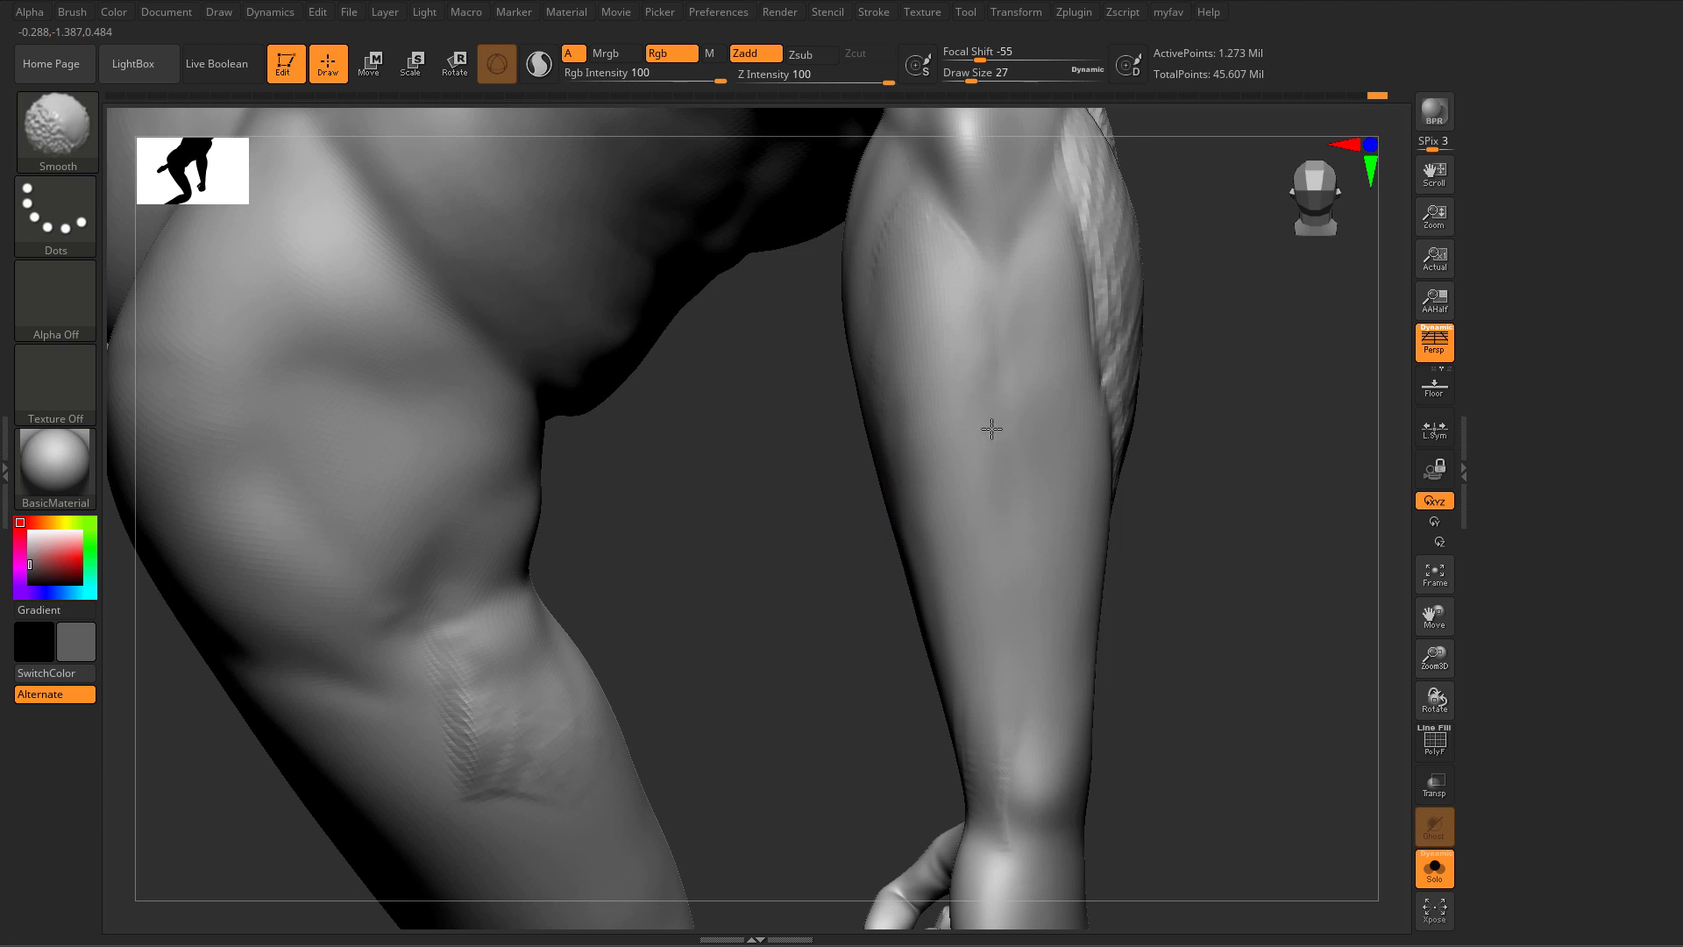
Step: Outline the outer-back forearm muscle group from elbow to wrist with MaskPen at draw size 7
mouse_move(991, 428)
right_mouse_down()
mouse_move(932, 458)
mouse_move(1047, 452)
right_mouse_up()
mouse_move(1052, 369)
right_mouse_down()
mouse_move(781, 506)
mouse_move(833, 582)
mouse_move(950, 455)
right_mouse_up()
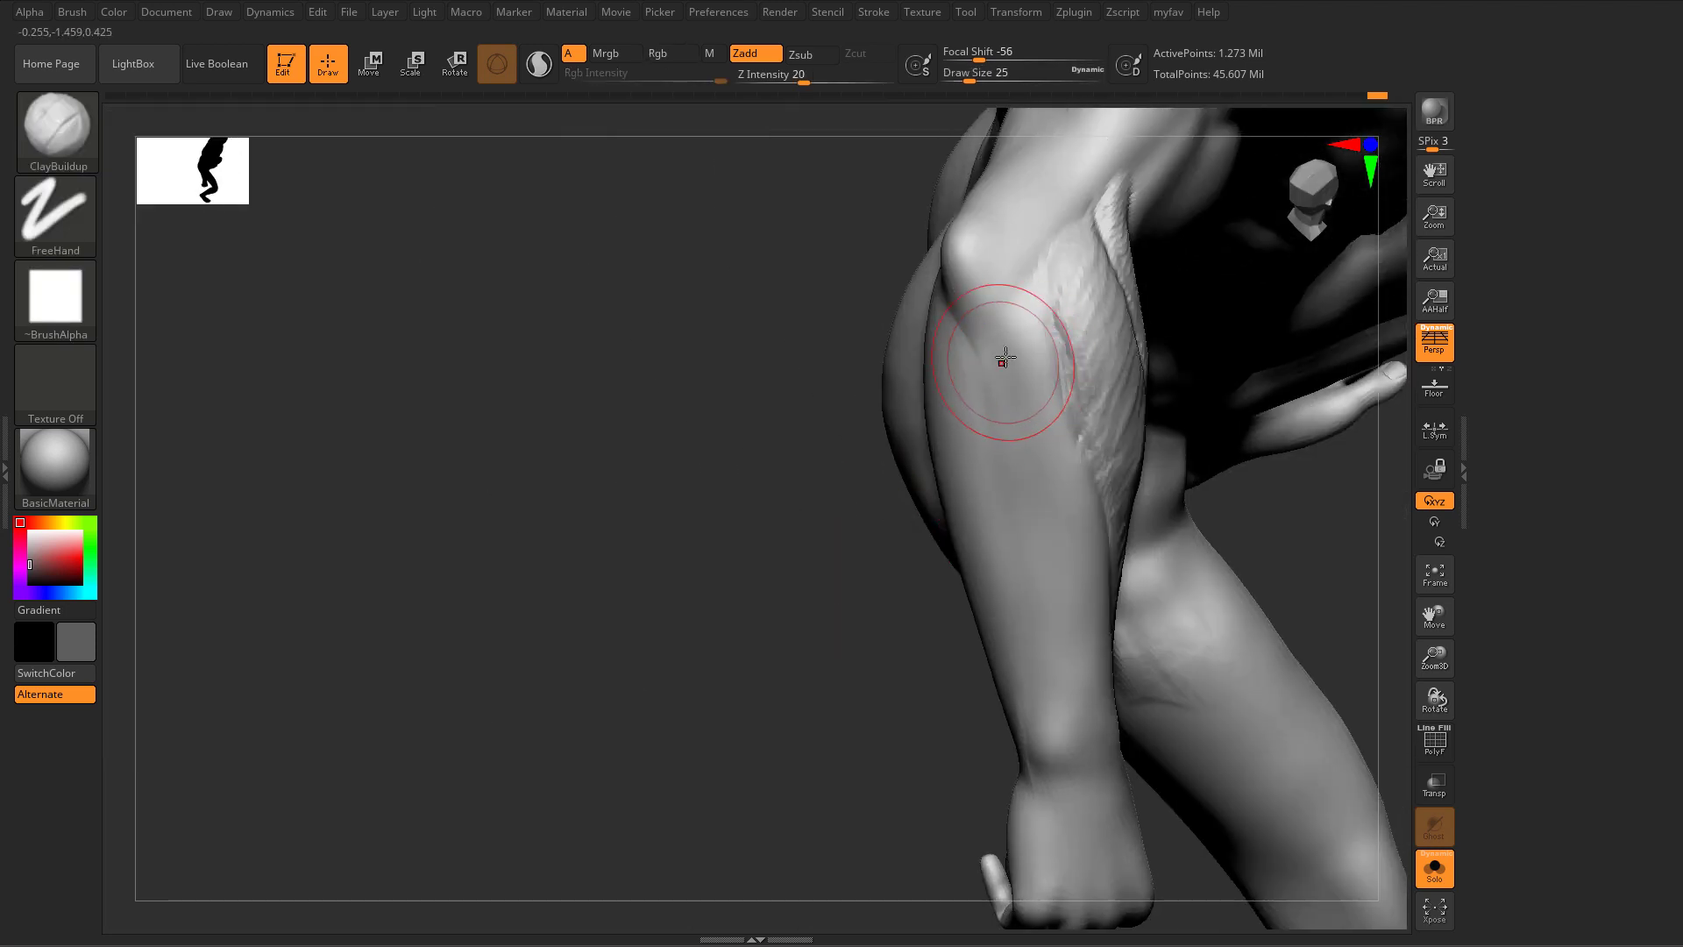
key("shift")
key("ctrl")
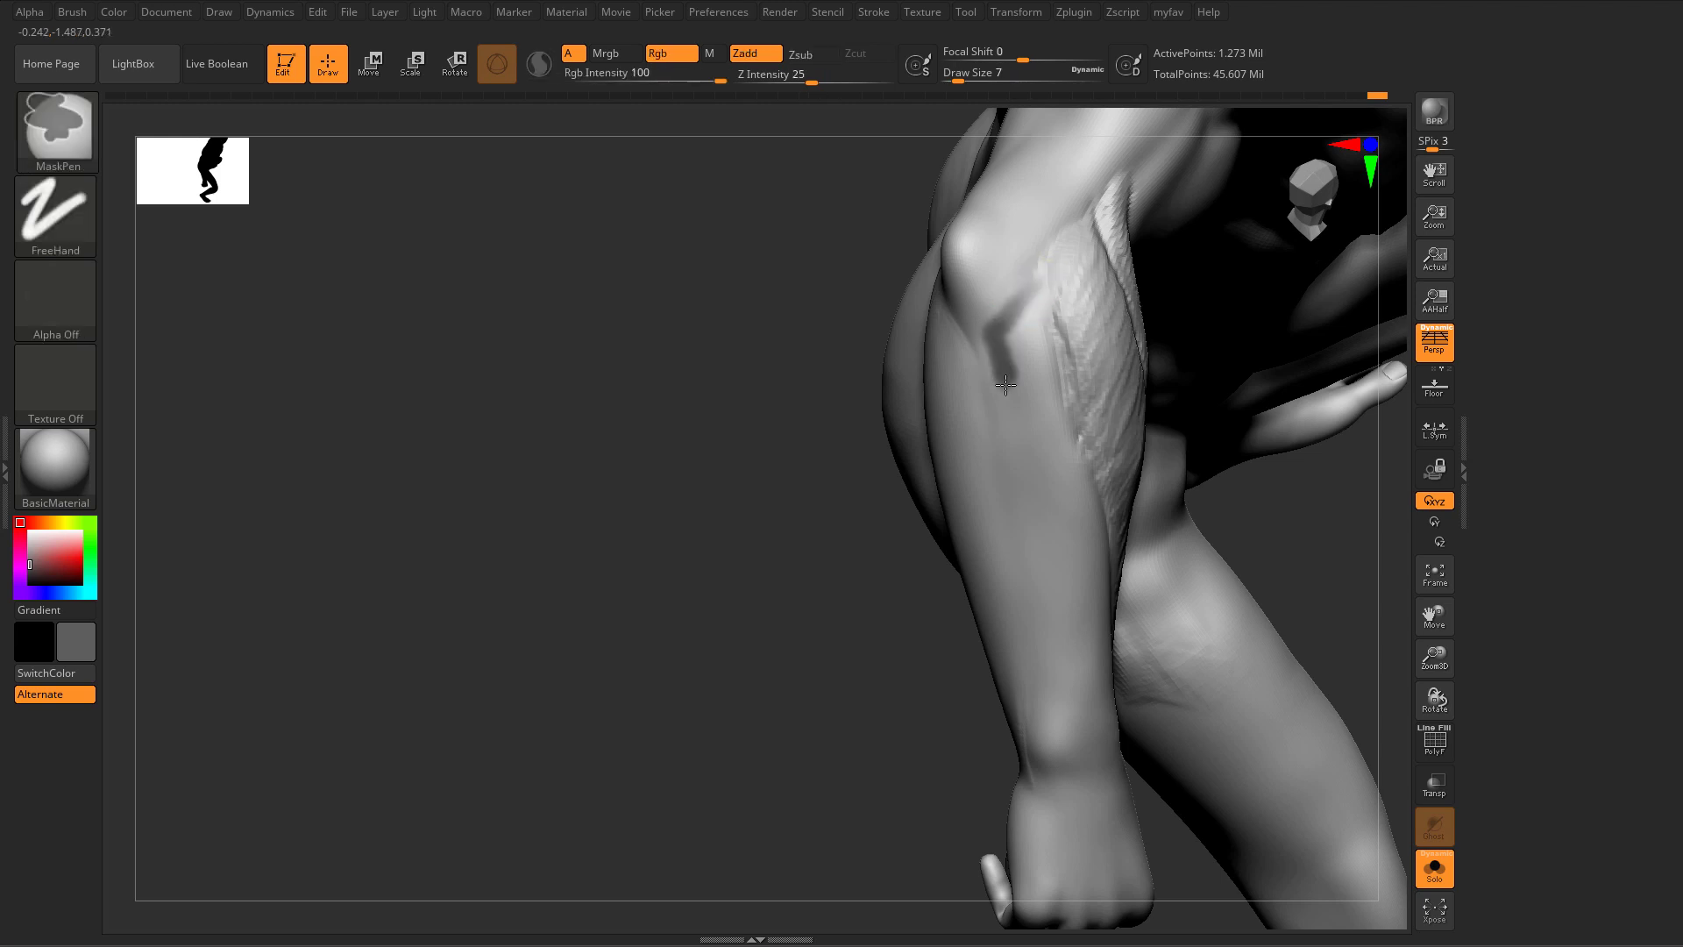
left_click_drag(1006, 385, 1041, 719, "ctrl")
mouse_move(1043, 722)
right_mouse_down()
mouse_move(1058, 750)
mouse_move(1157, 781)
mouse_move(1195, 748)
mouse_move(1119, 783)
mouse_move(1063, 458)
mouse_move(973, 329)
right_mouse_up()
key("ctrl")
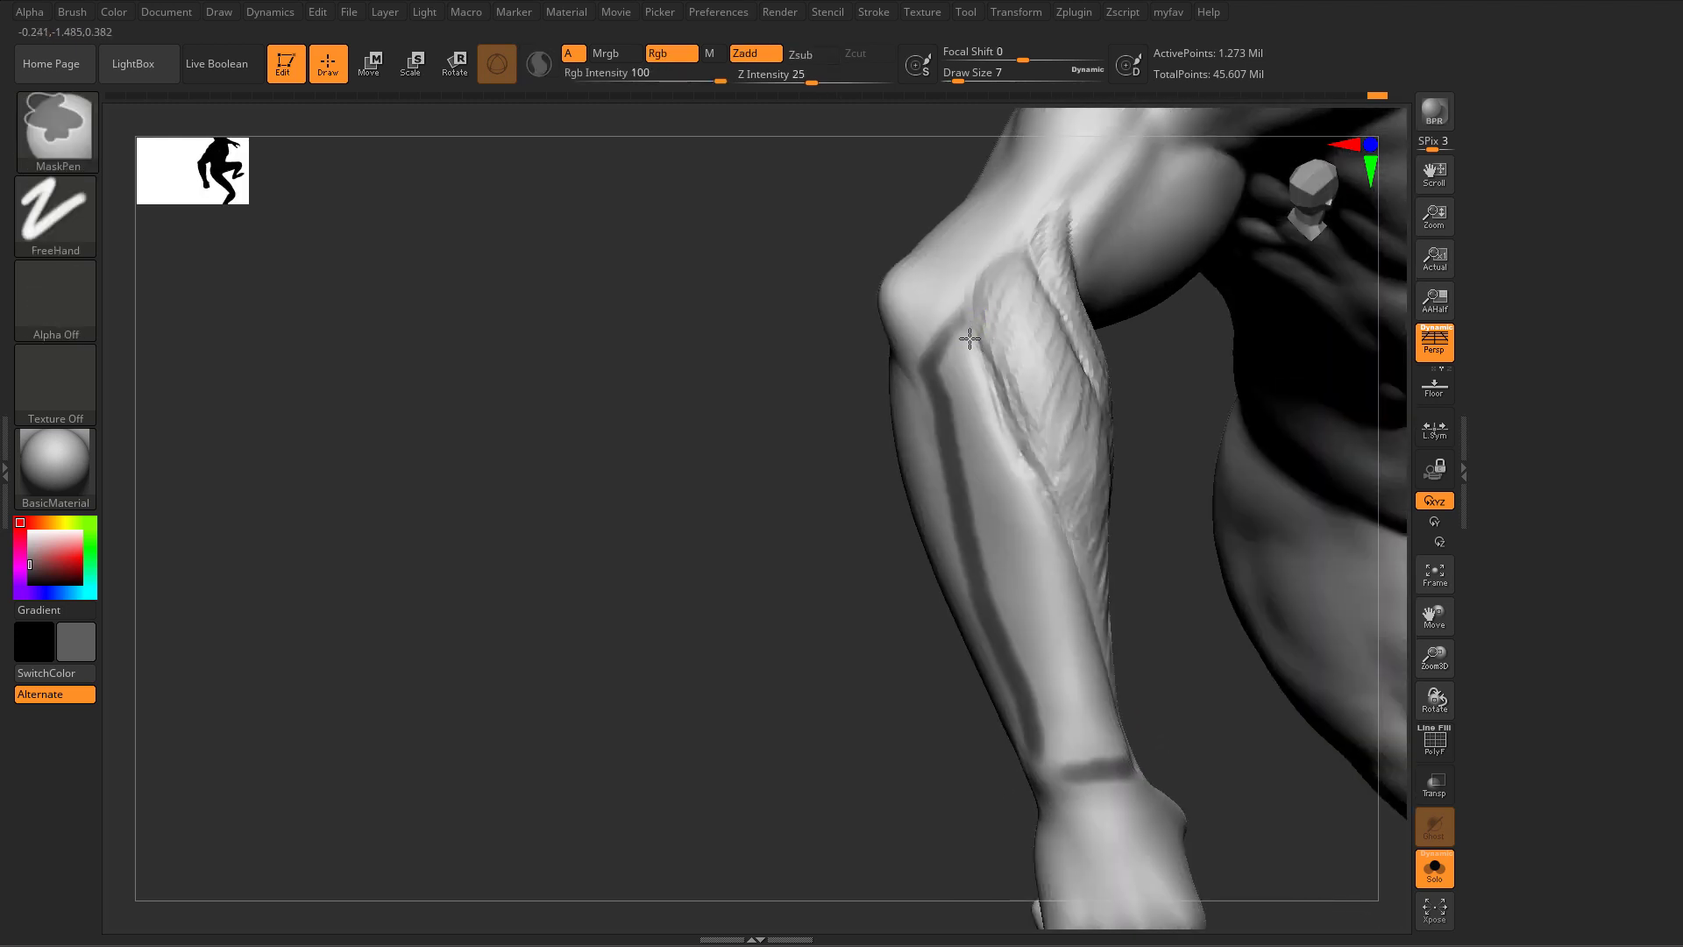
left_click_drag(974, 373, 1058, 529, "ctrl")
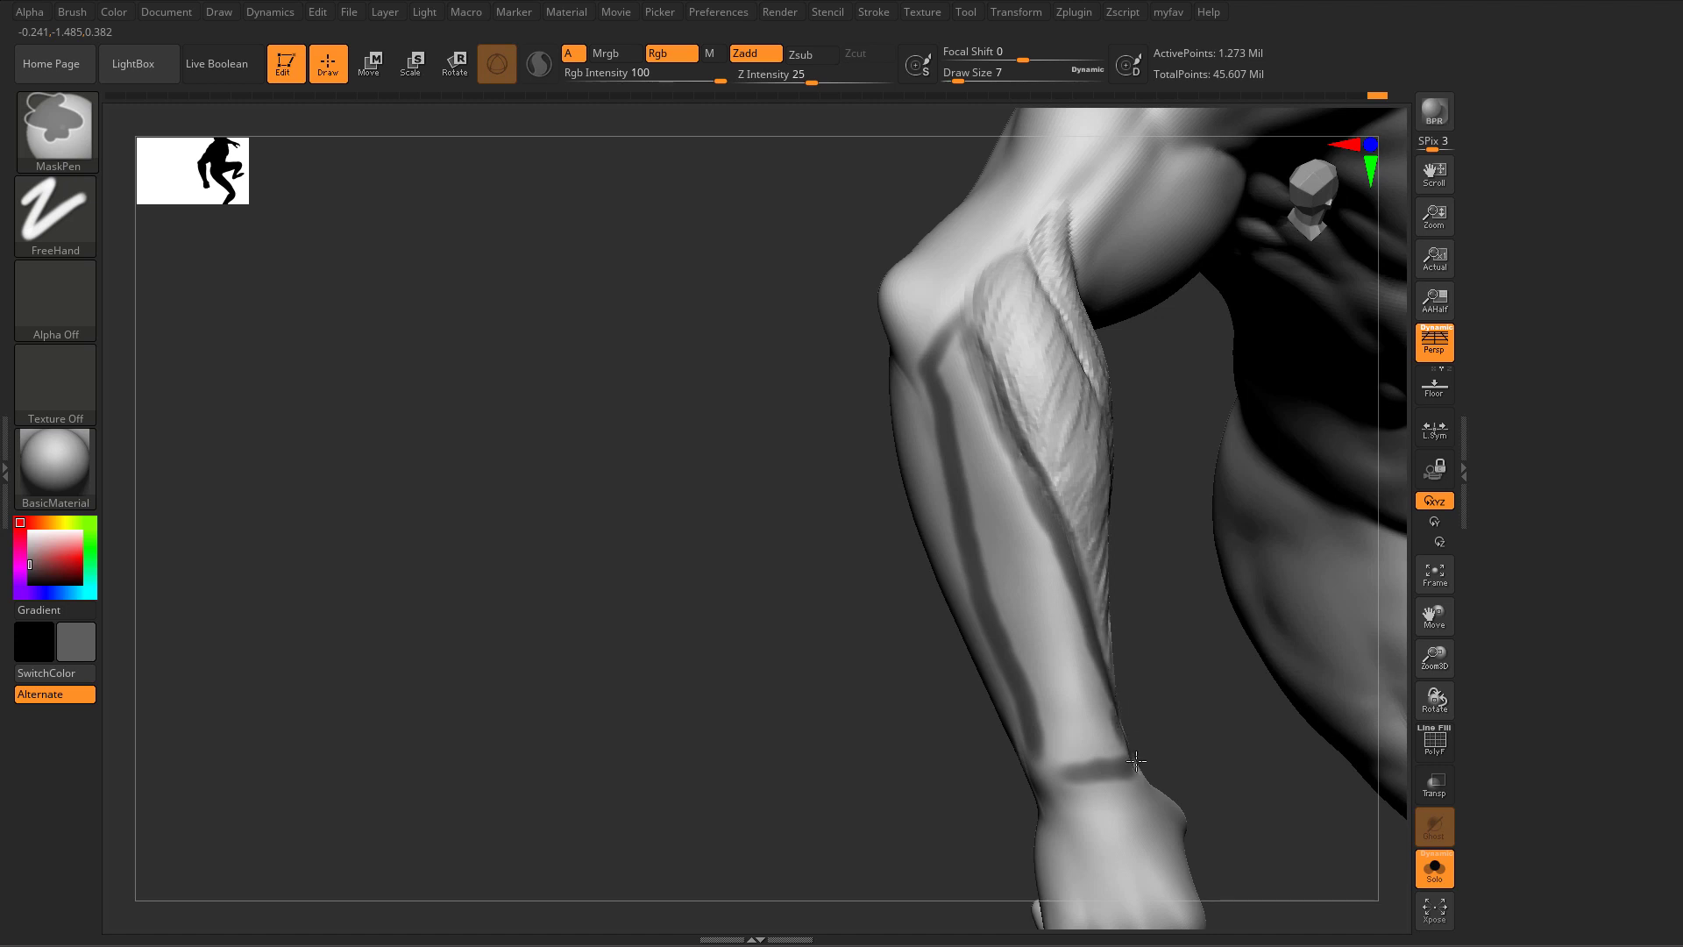
Step: Check the masked forearm outline from several sides and clear the mask
mouse_move(863, 596)
left_mouse_down("alt")
mouse_move(849, 530)
mouse_move(1008, 561)
mouse_move(739, 585)
mouse_move(777, 649)
mouse_move(972, 570)
left_mouse_up("alt")
left_click_drag(1181, 374, 1179, 377)
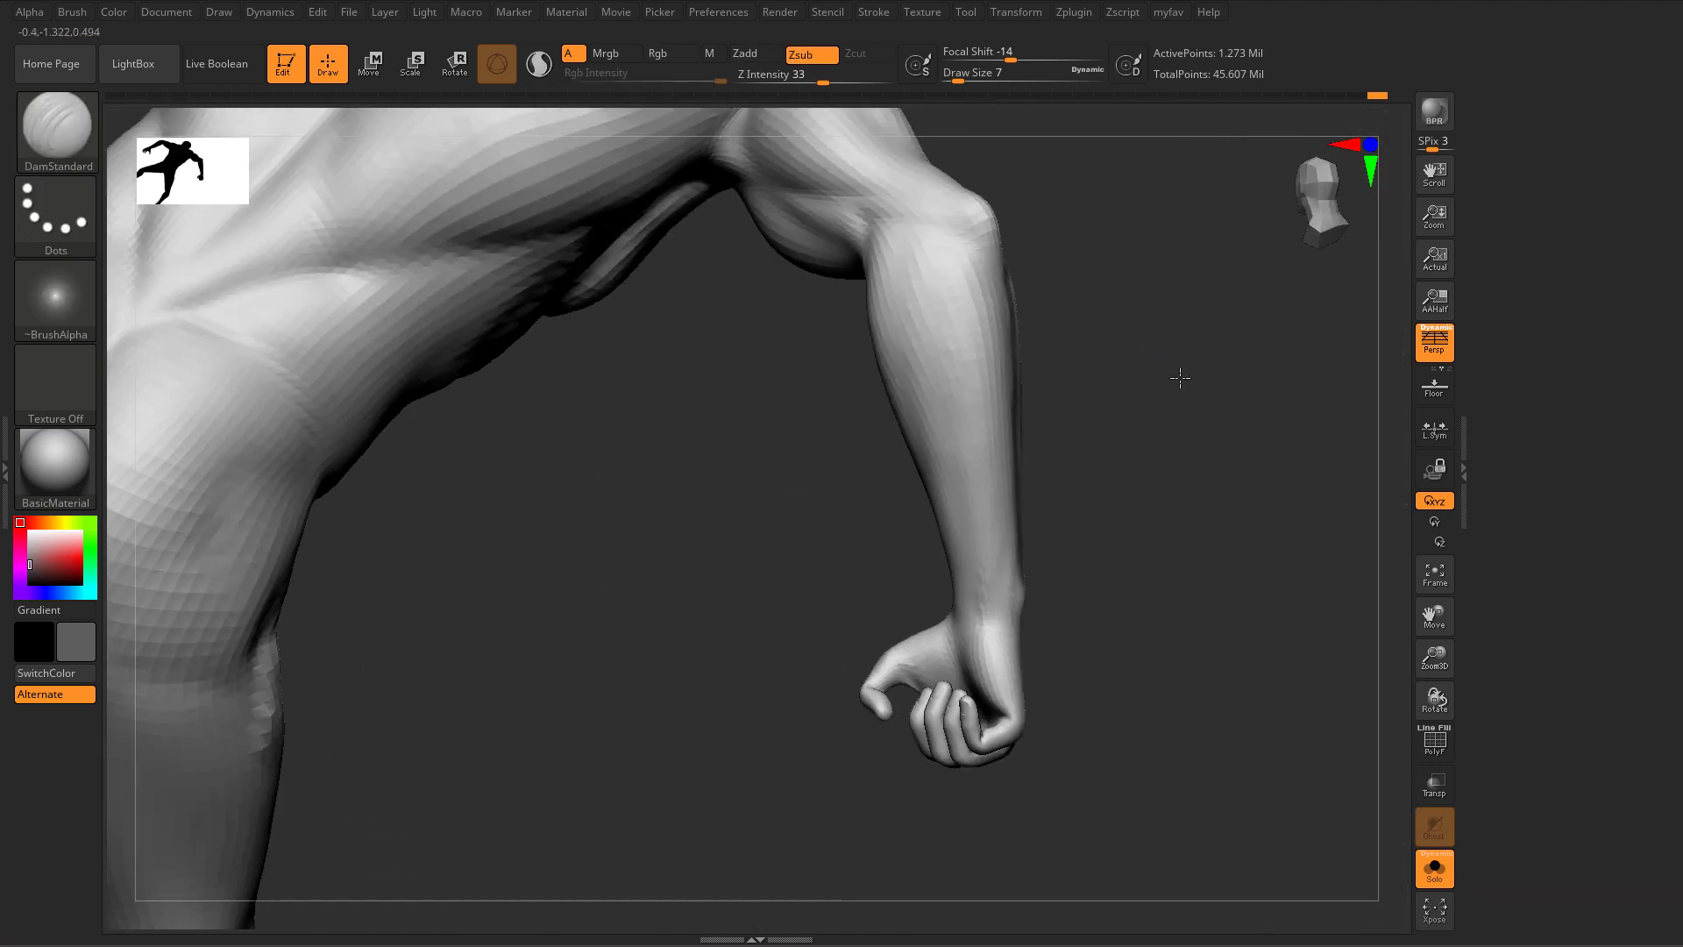
key("shift")
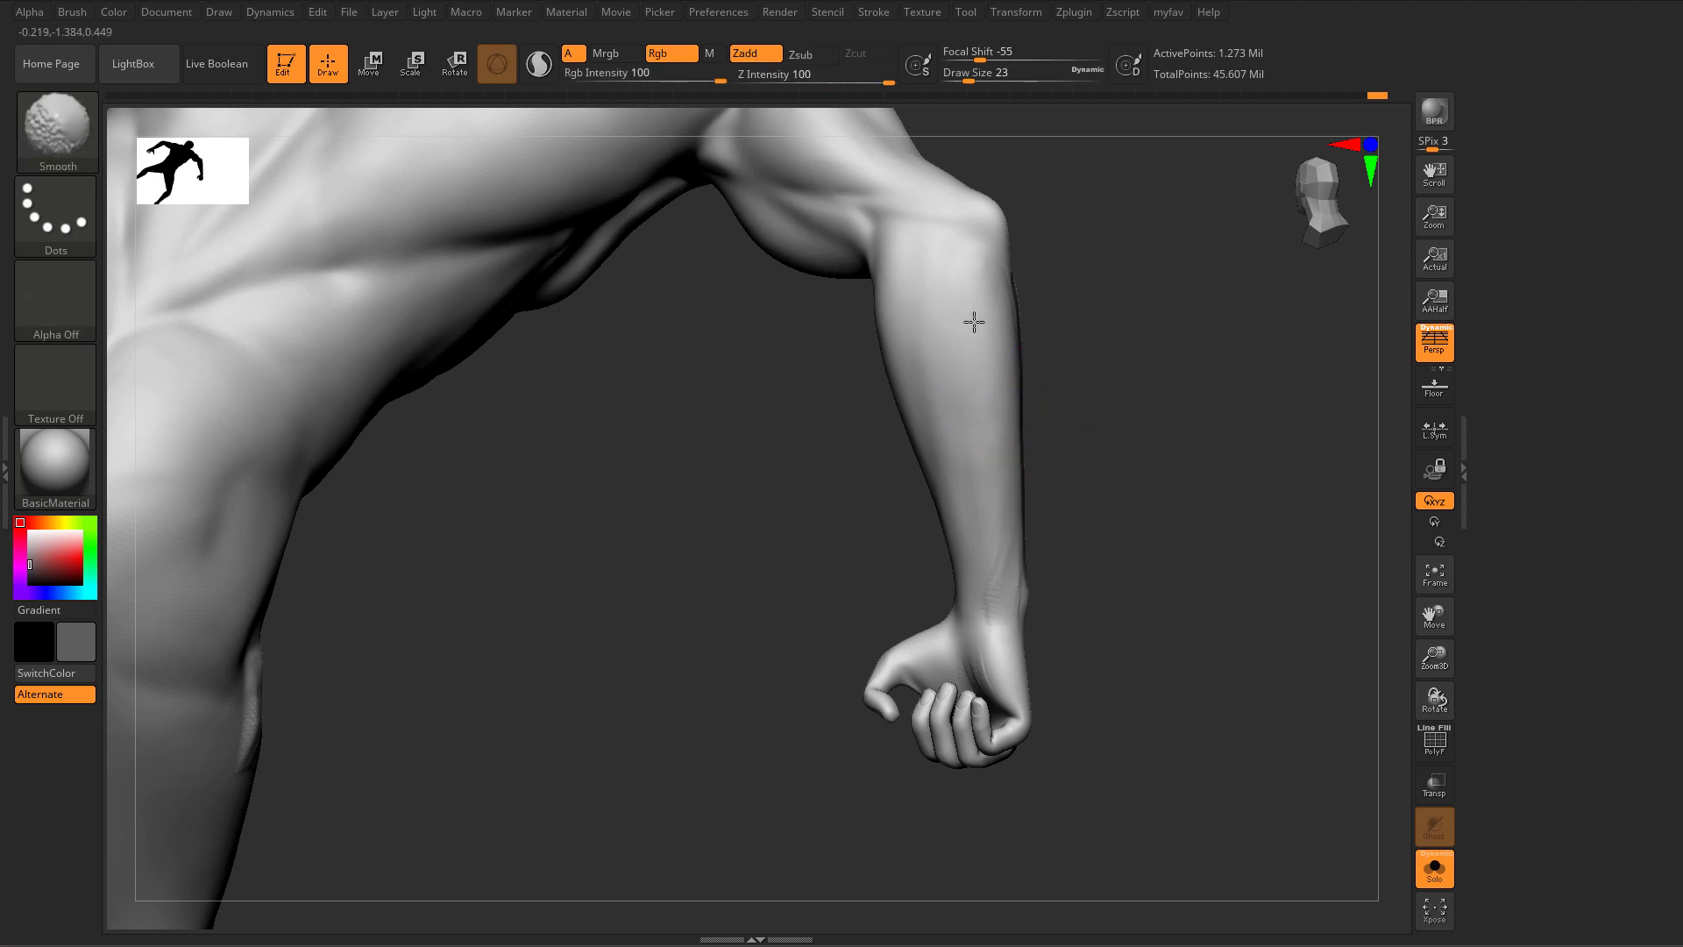
mouse_move(1019, 582)
left_mouse_down()
mouse_move(1149, 507)
mouse_move(918, 524)
left_mouse_up()
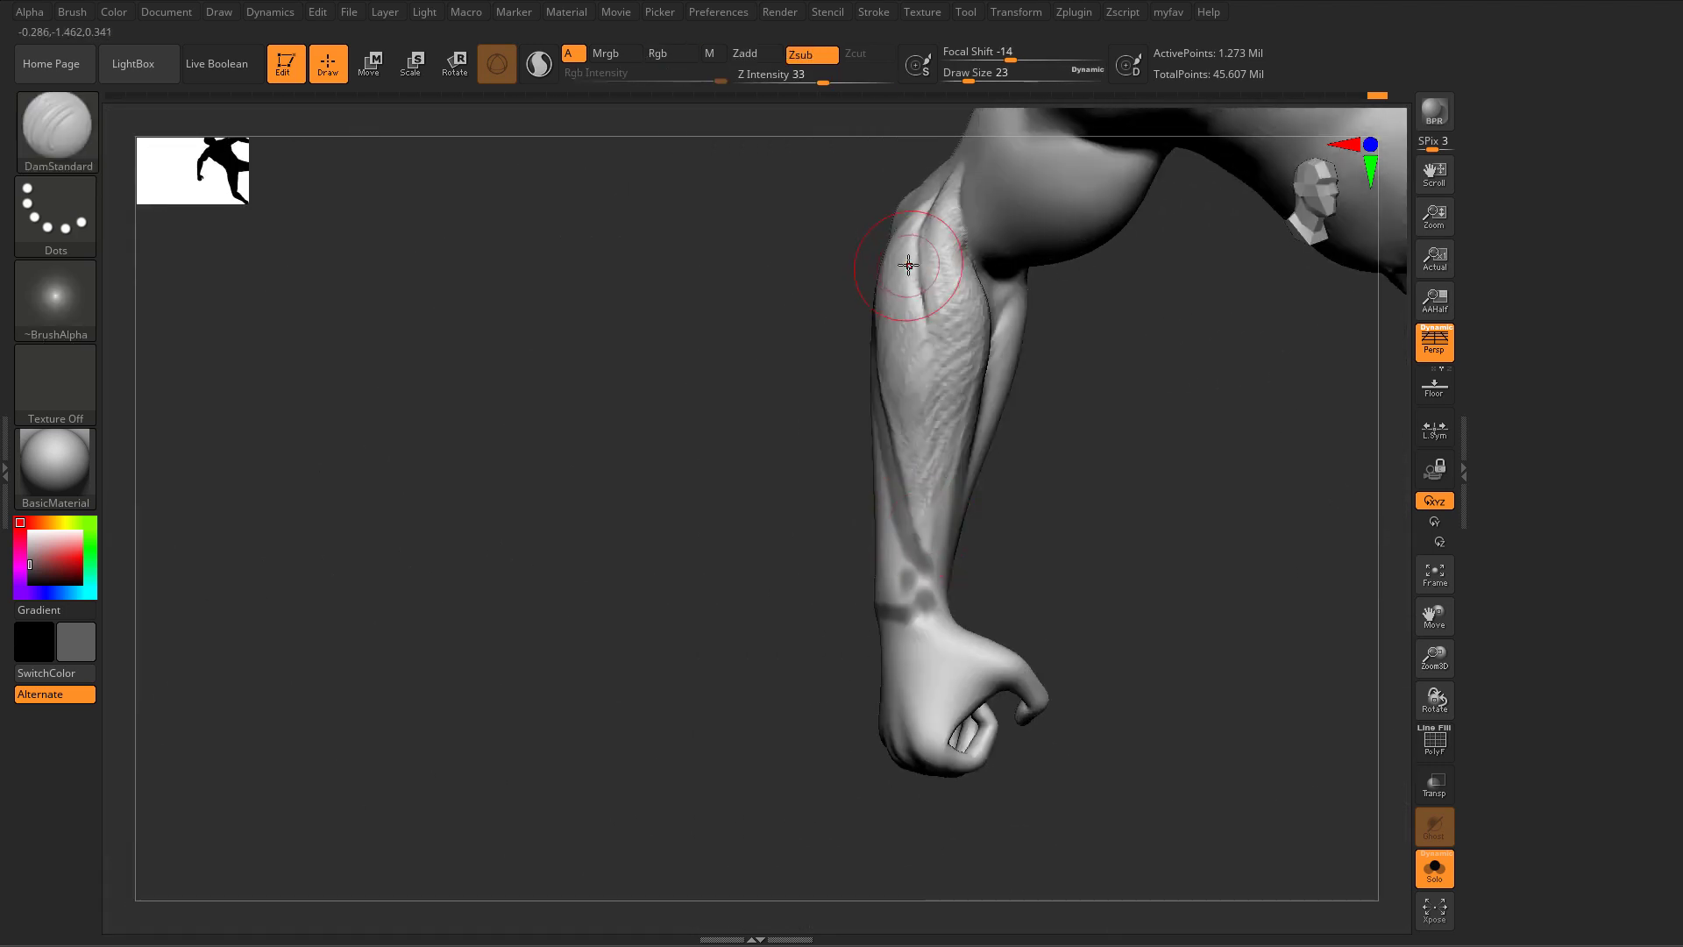
left_click_drag(1026, 345, 892, 327)
left_click_drag(1039, 365, 964, 492)
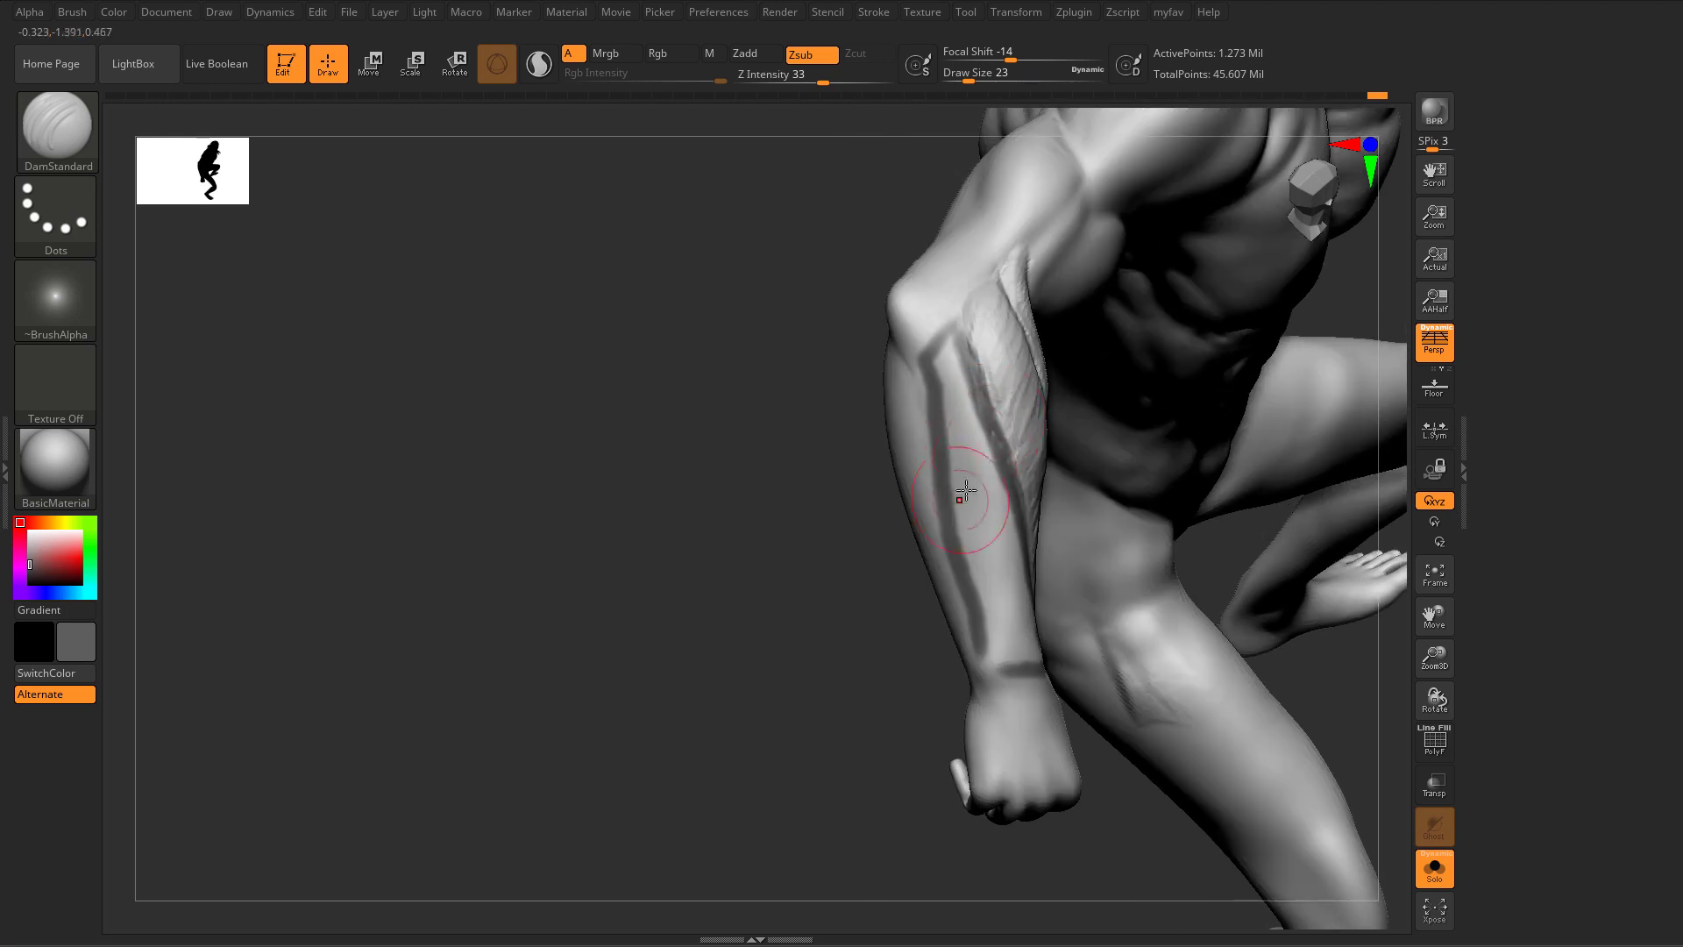
mouse_move(754, 563)
left_mouse_down("ctrl")
mouse_move(740, 582)
mouse_move(857, 665)
mouse_move(875, 734)
left_mouse_up("ctrl")
Step: Rough in a ridge beside the outer forearm muscle below the elbow with ClayBuildup at draw size 23
key("s")
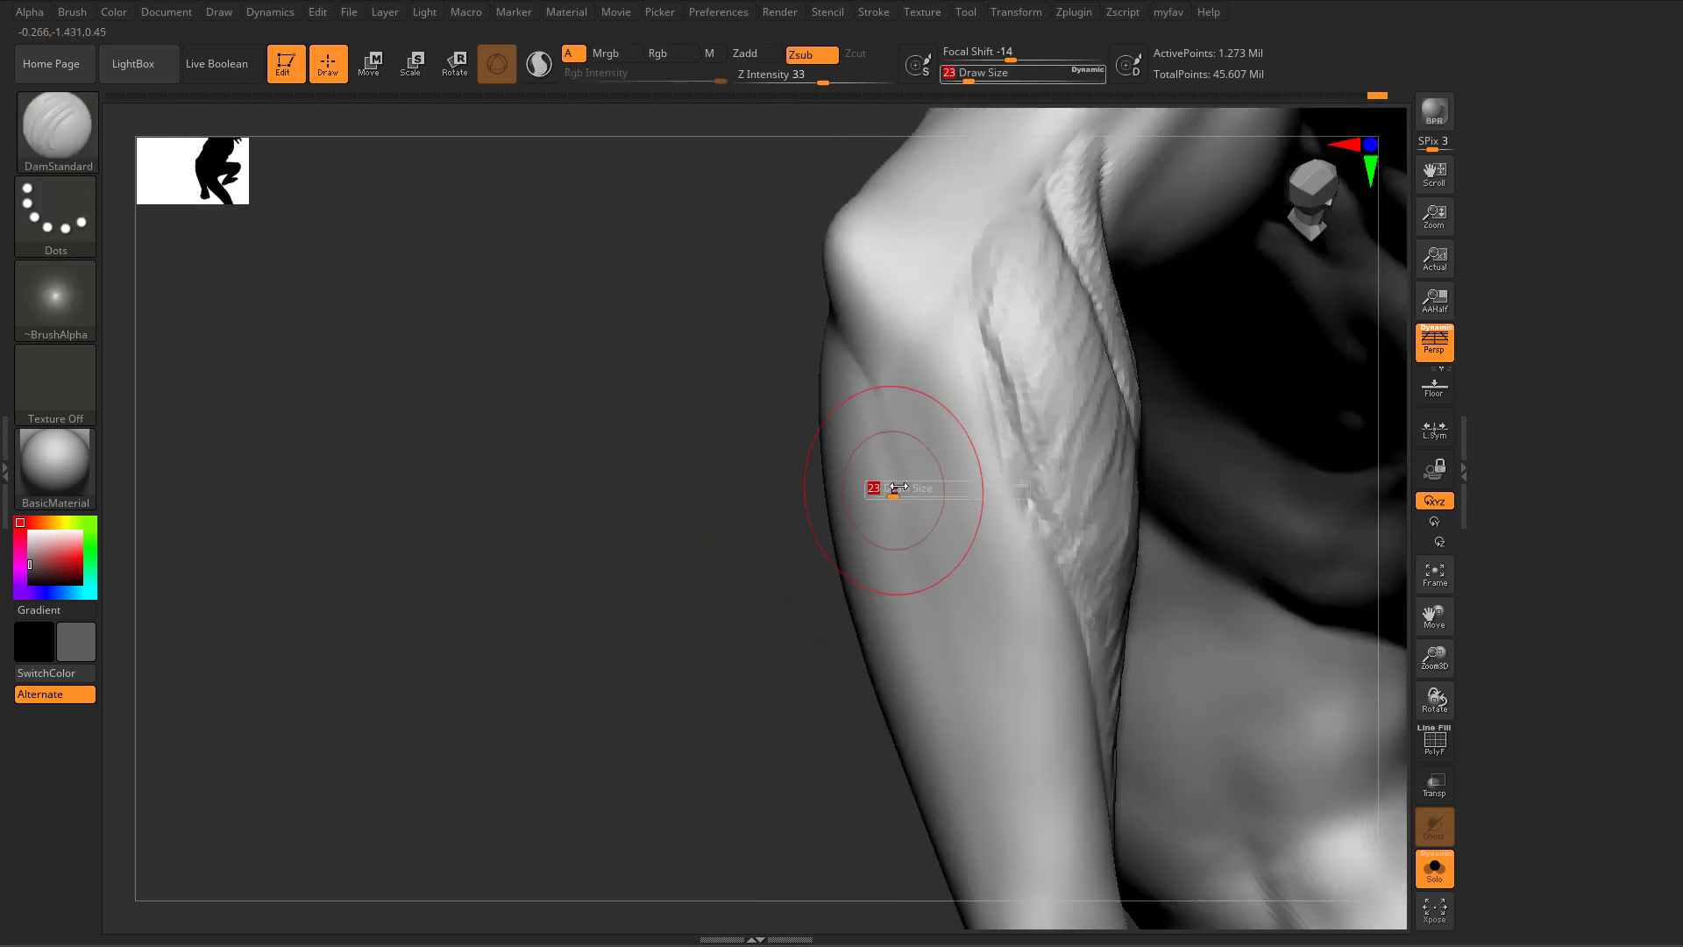
left_click_drag(894, 488, 895, 489)
left_click_drag(788, 438, 794, 473)
key("1")
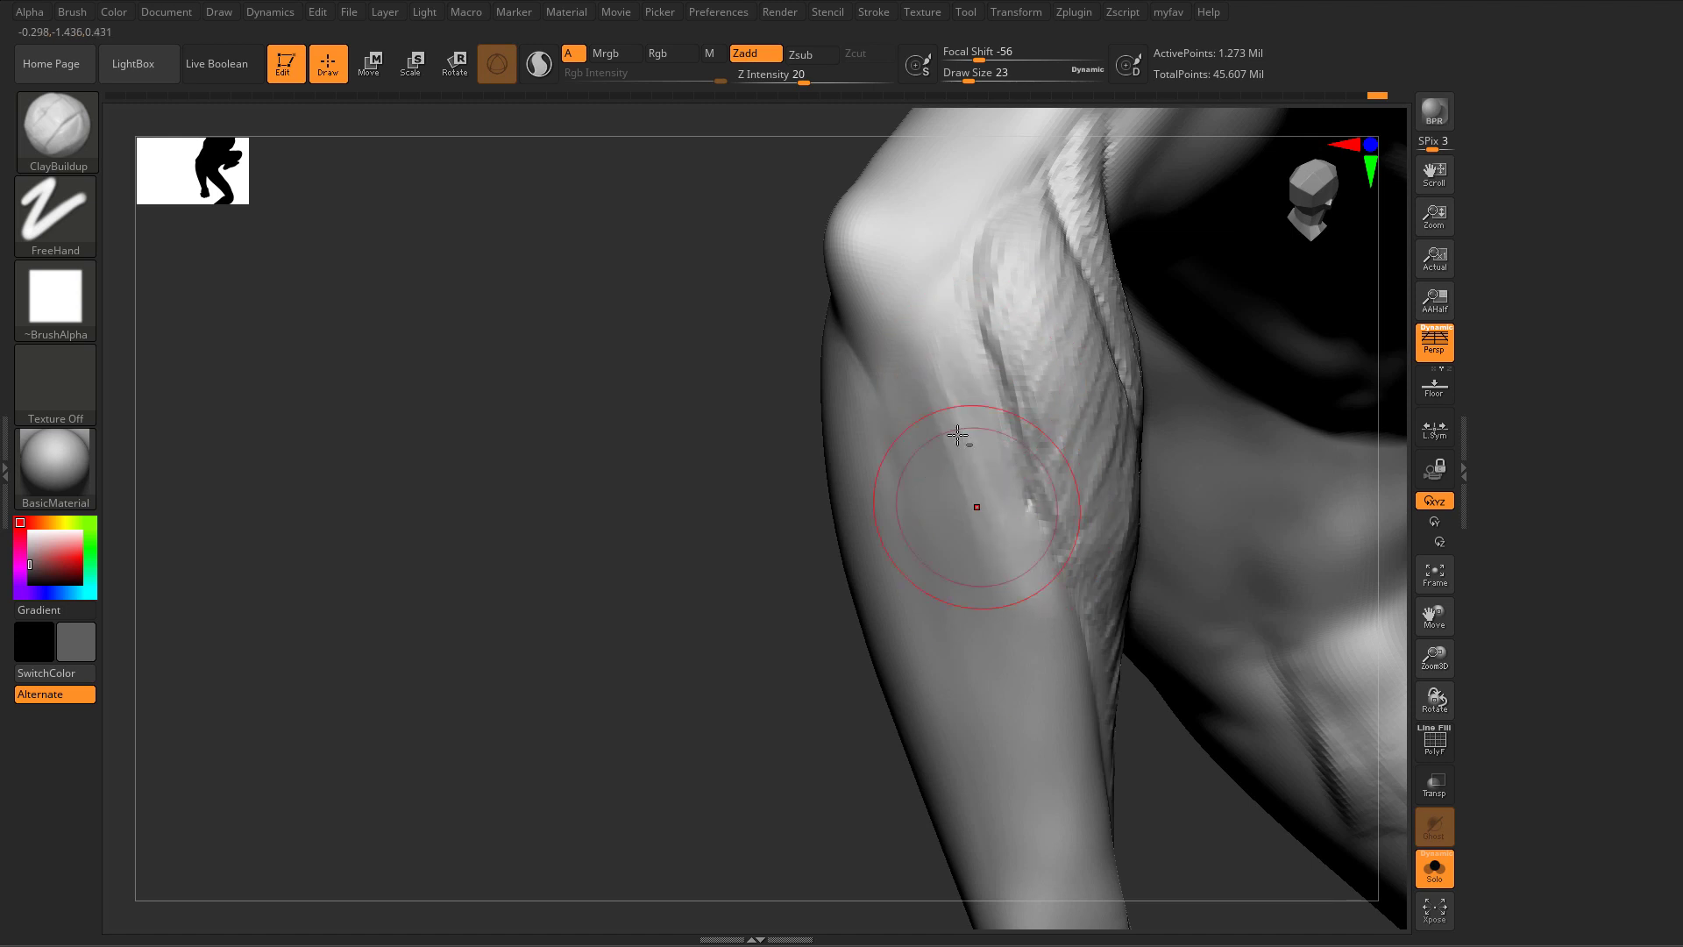
left_click_drag(981, 577, 985, 526)
Step: Lay muscle strips fanning from the outer elbow down the back of the forearm with ClayBuildup at draw size 17
mouse_move(984, 527)
right_mouse_down()
mouse_move(901, 455)
mouse_move(936, 419)
right_mouse_up()
key("s")
left_click_drag(936, 419, 932, 419)
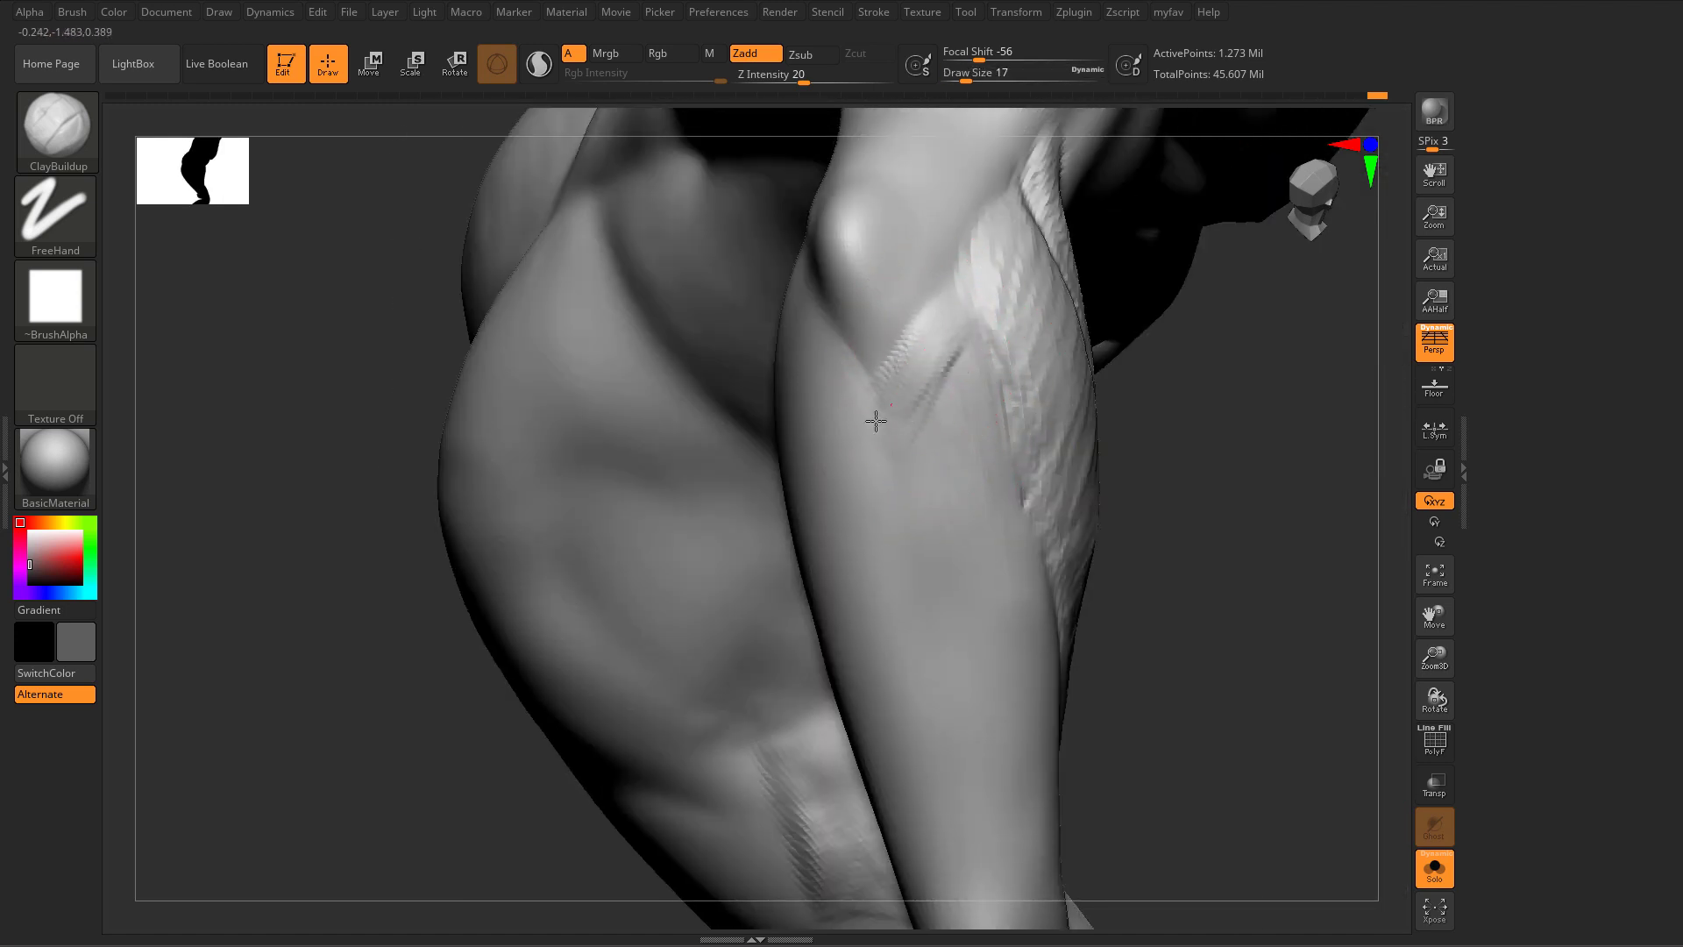
mouse_move(884, 401)
right_mouse_down()
mouse_move(988, 402)
mouse_move(961, 305)
mouse_move(978, 252)
right_mouse_up()
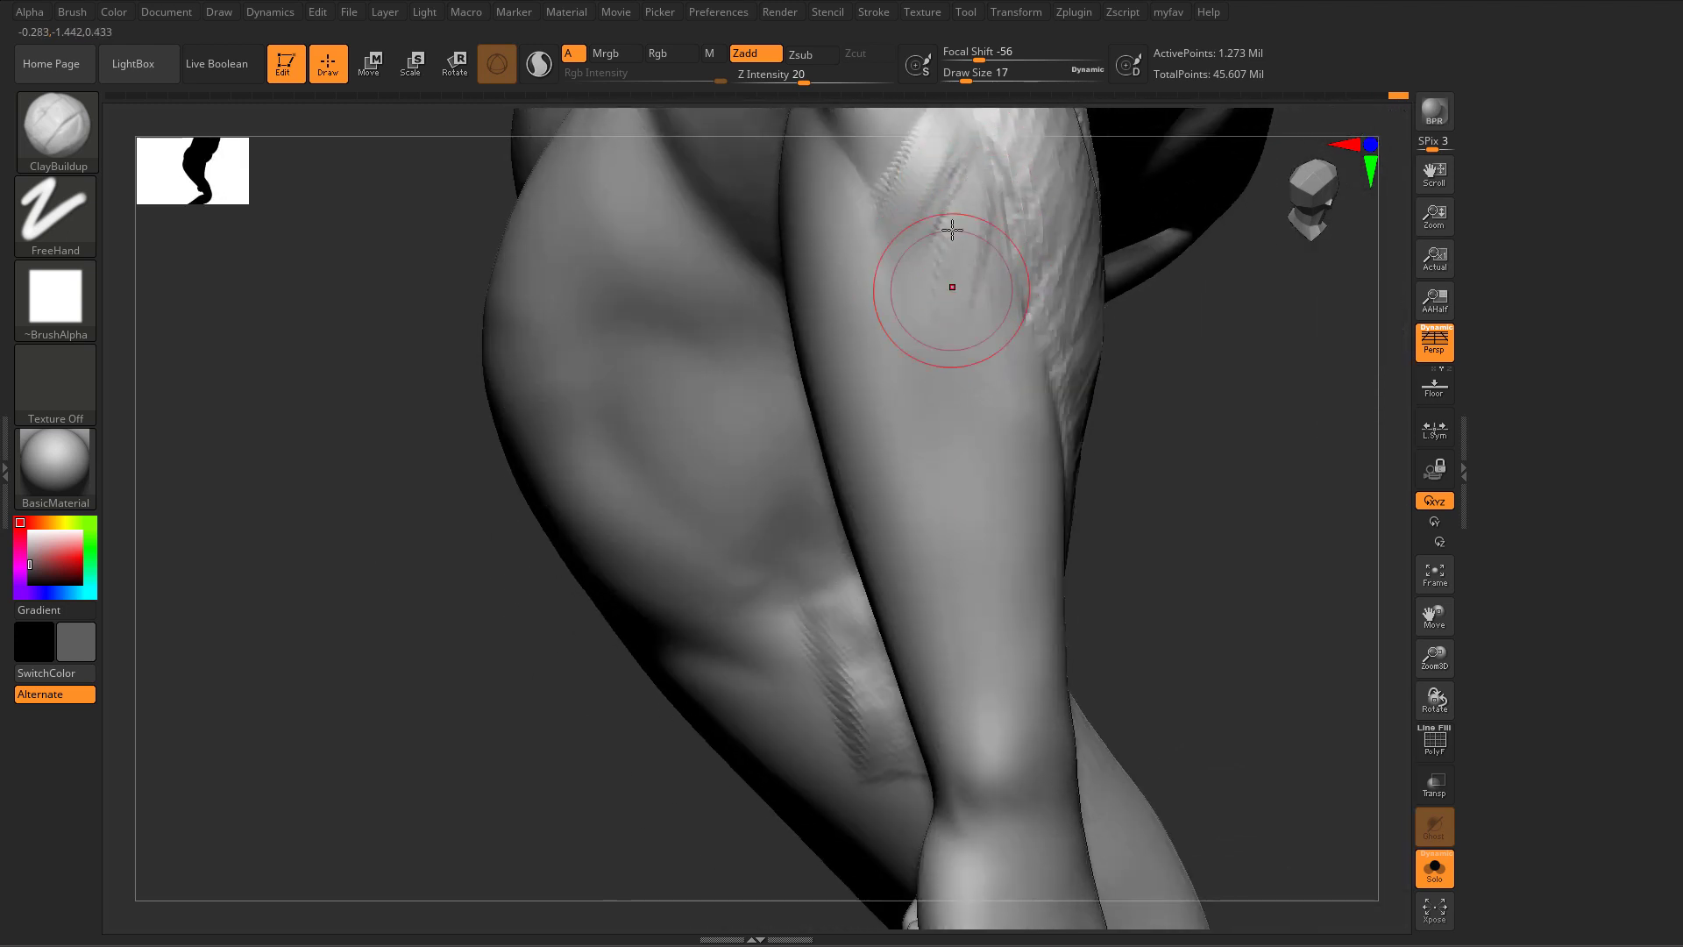
left_click_drag(957, 205, 954, 228)
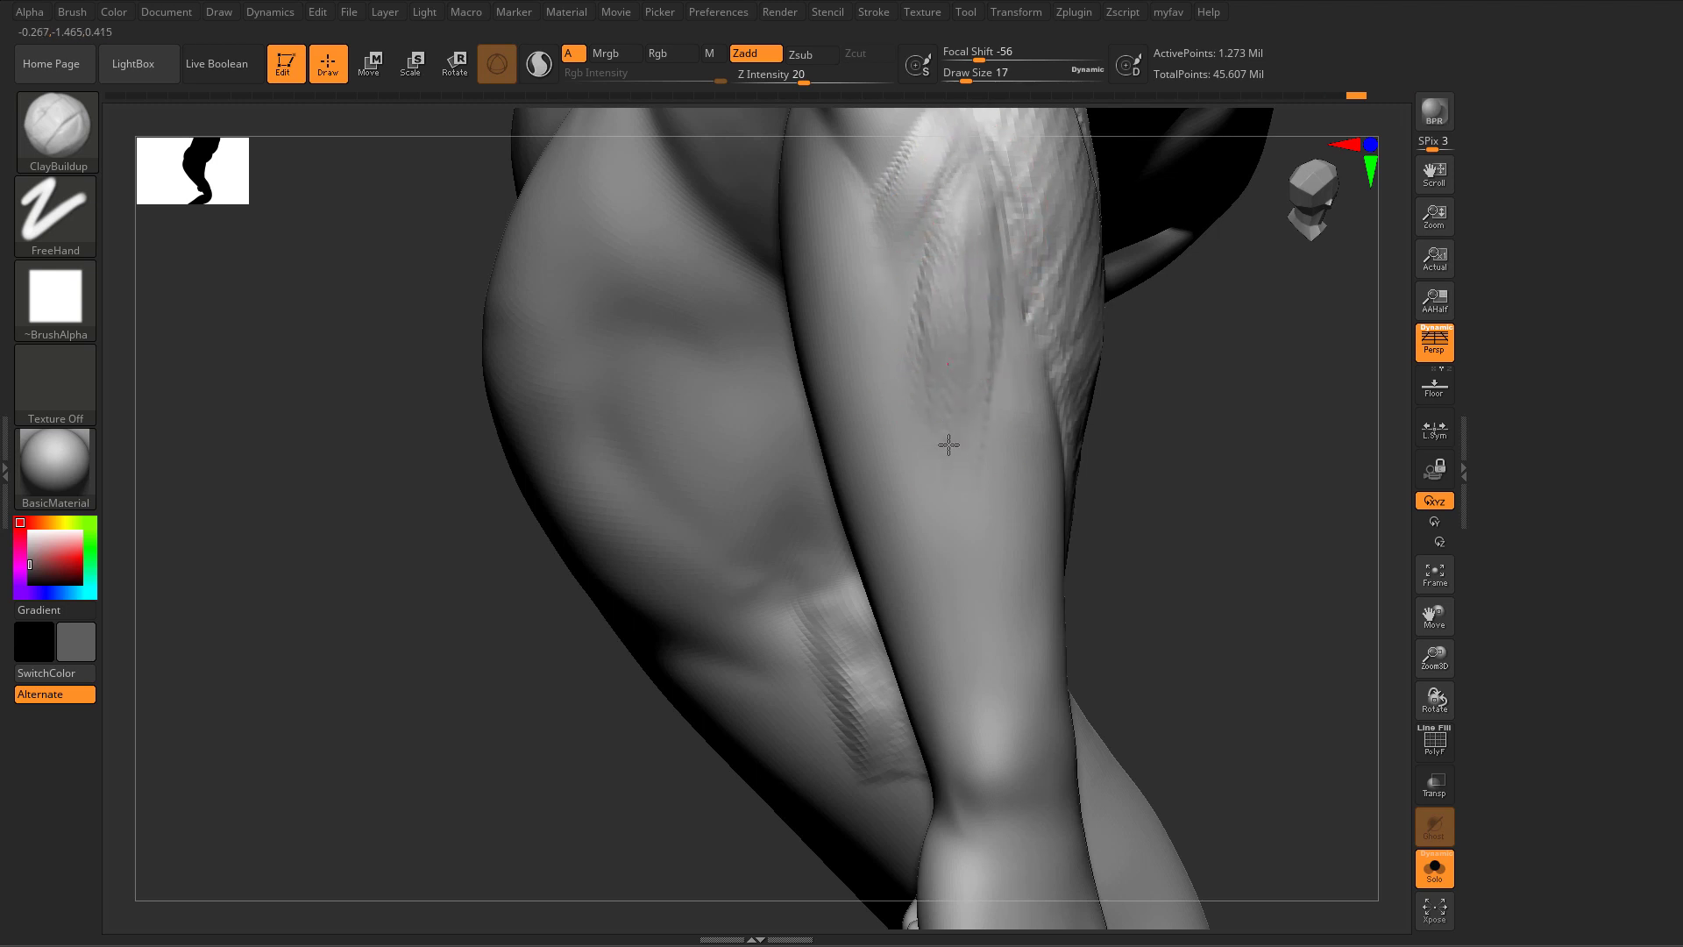
right_click_drag(948, 444, 985, 371)
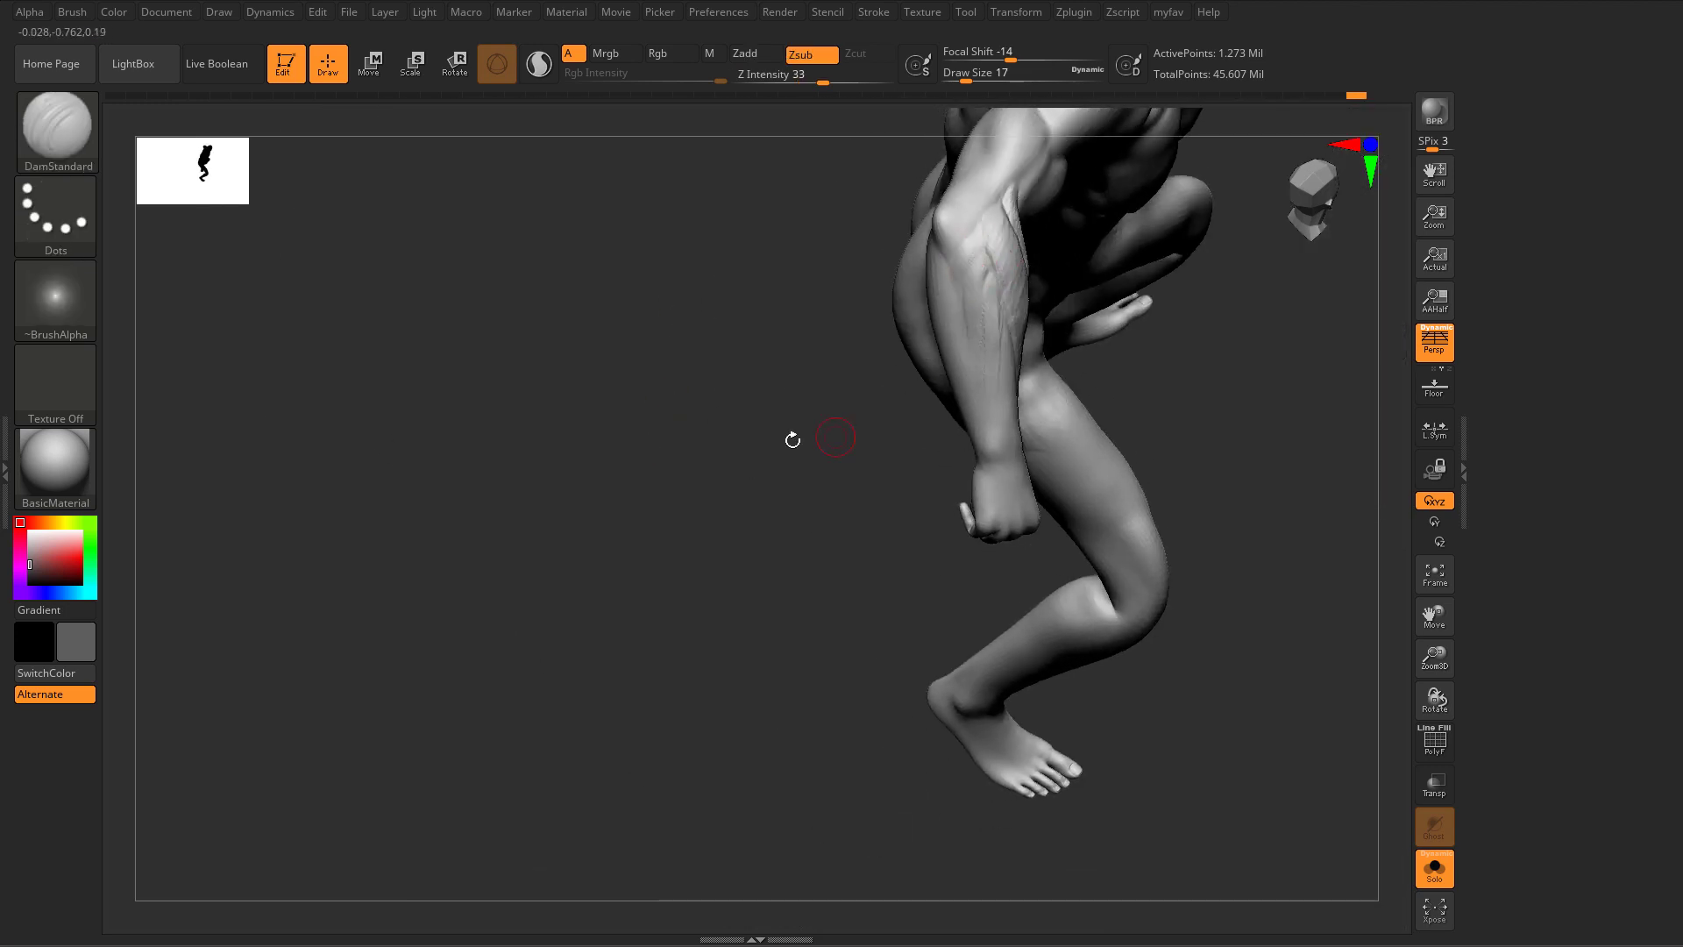
Step: Touch up the top of the muscle strips beside the elbow with smoothing and ClayBuildup
mouse_move(792, 439)
left_mouse_down("alt")
mouse_move(745, 627)
mouse_move(749, 727)
left_mouse_up("alt")
mouse_move(886, 376)
left_mouse_down("shift")
mouse_move(906, 367)
mouse_move(917, 401)
mouse_move(915, 471)
left_mouse_up("shift")
key("b")
key("c")
key("b")
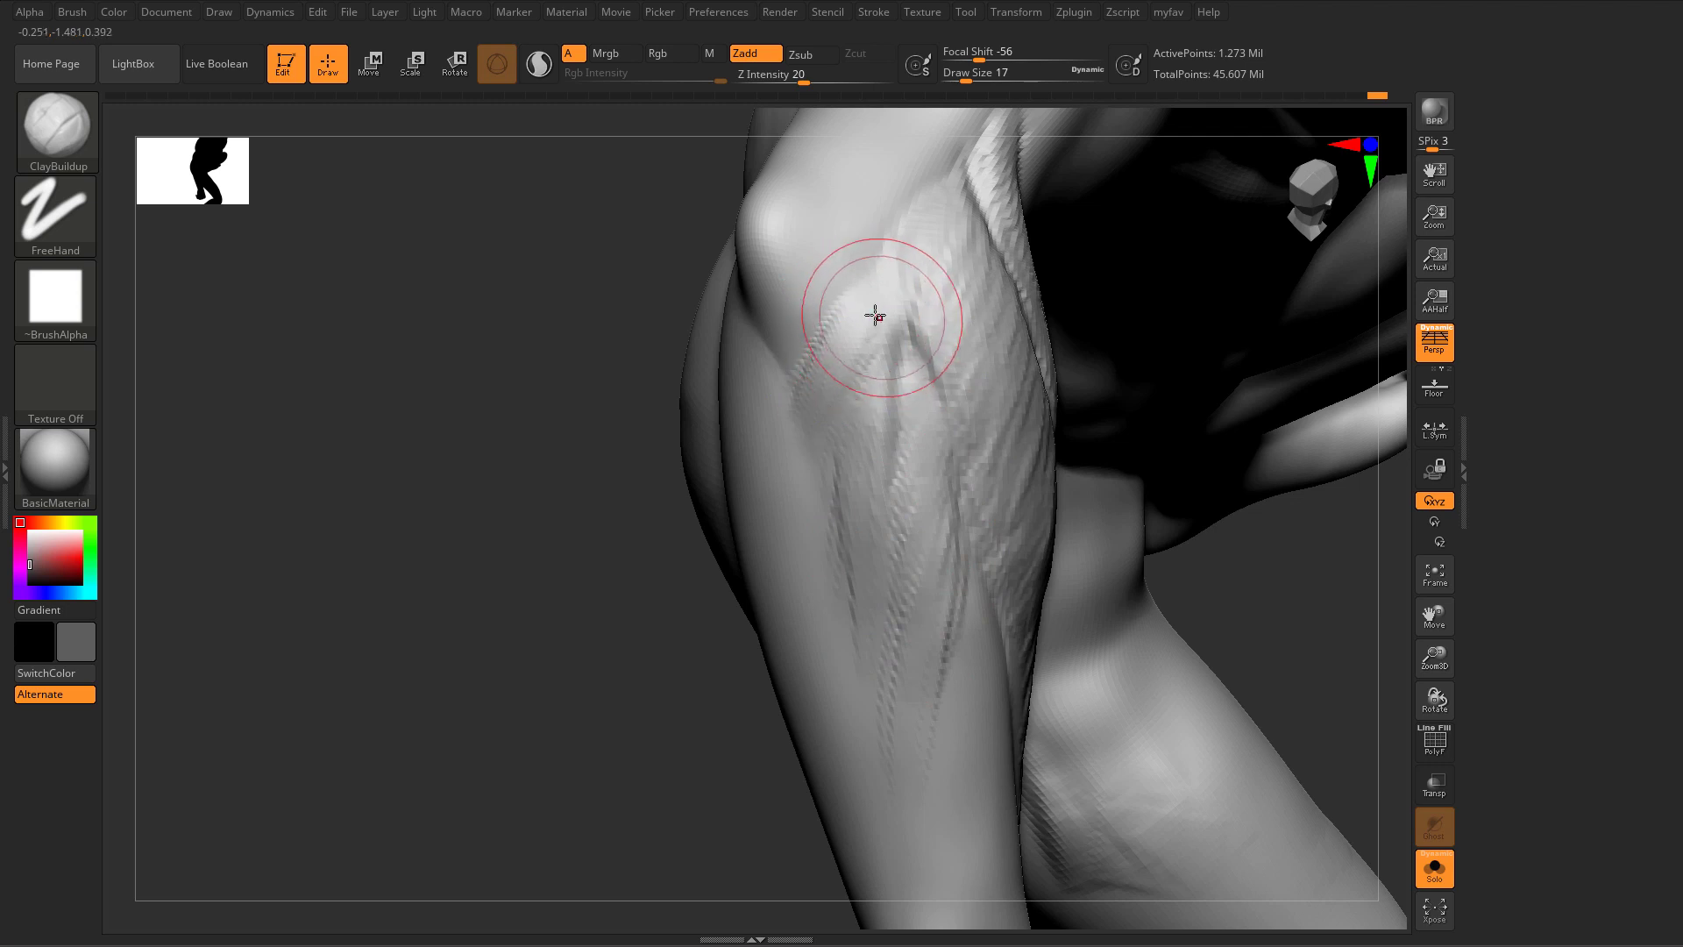
mouse_move(876, 317)
left_mouse_down()
mouse_move(845, 388)
mouse_move(853, 310)
mouse_move(871, 342)
mouse_move(849, 384)
left_mouse_up()
Step: Carve the grooves separating the muscle strips below the elbow with DamStandard at draw size 17
key("b")
key("d")
key("s")
left_click_drag(875, 342, 819, 478)
left_click_drag(853, 375, 846, 517)
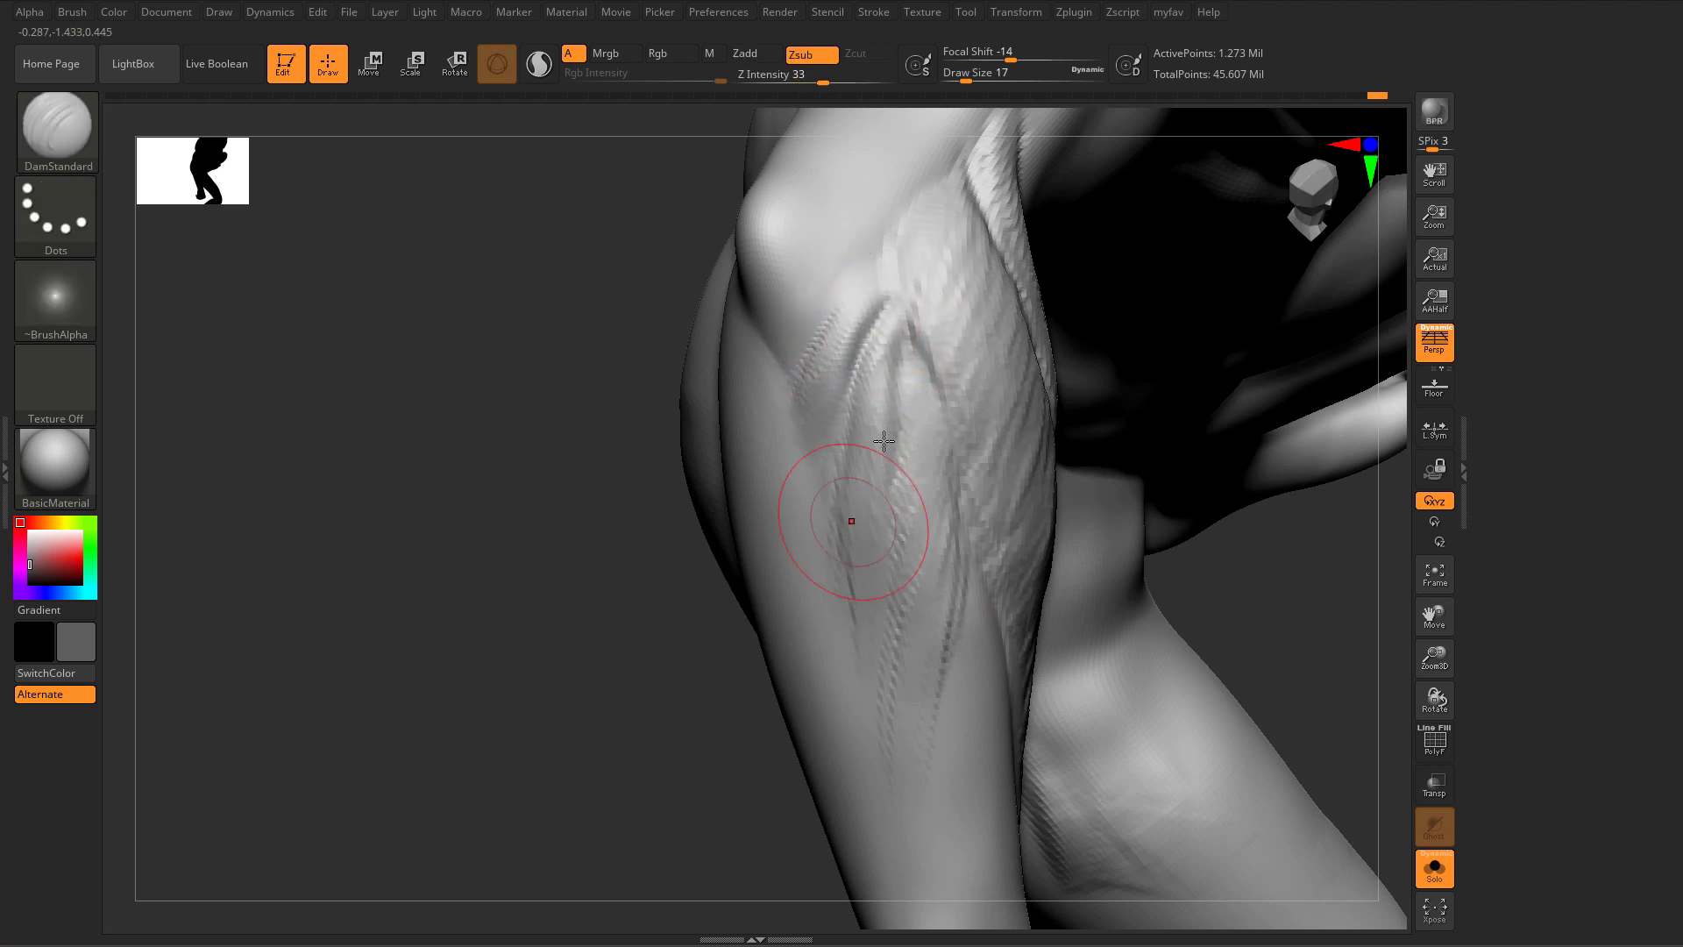
left_click_drag(916, 309, 901, 440)
Step: Thicken the short diagonal muscle beside the elbow point with ClayBuildup strokes at draw size 17
key("b")
key("c")
key("b")
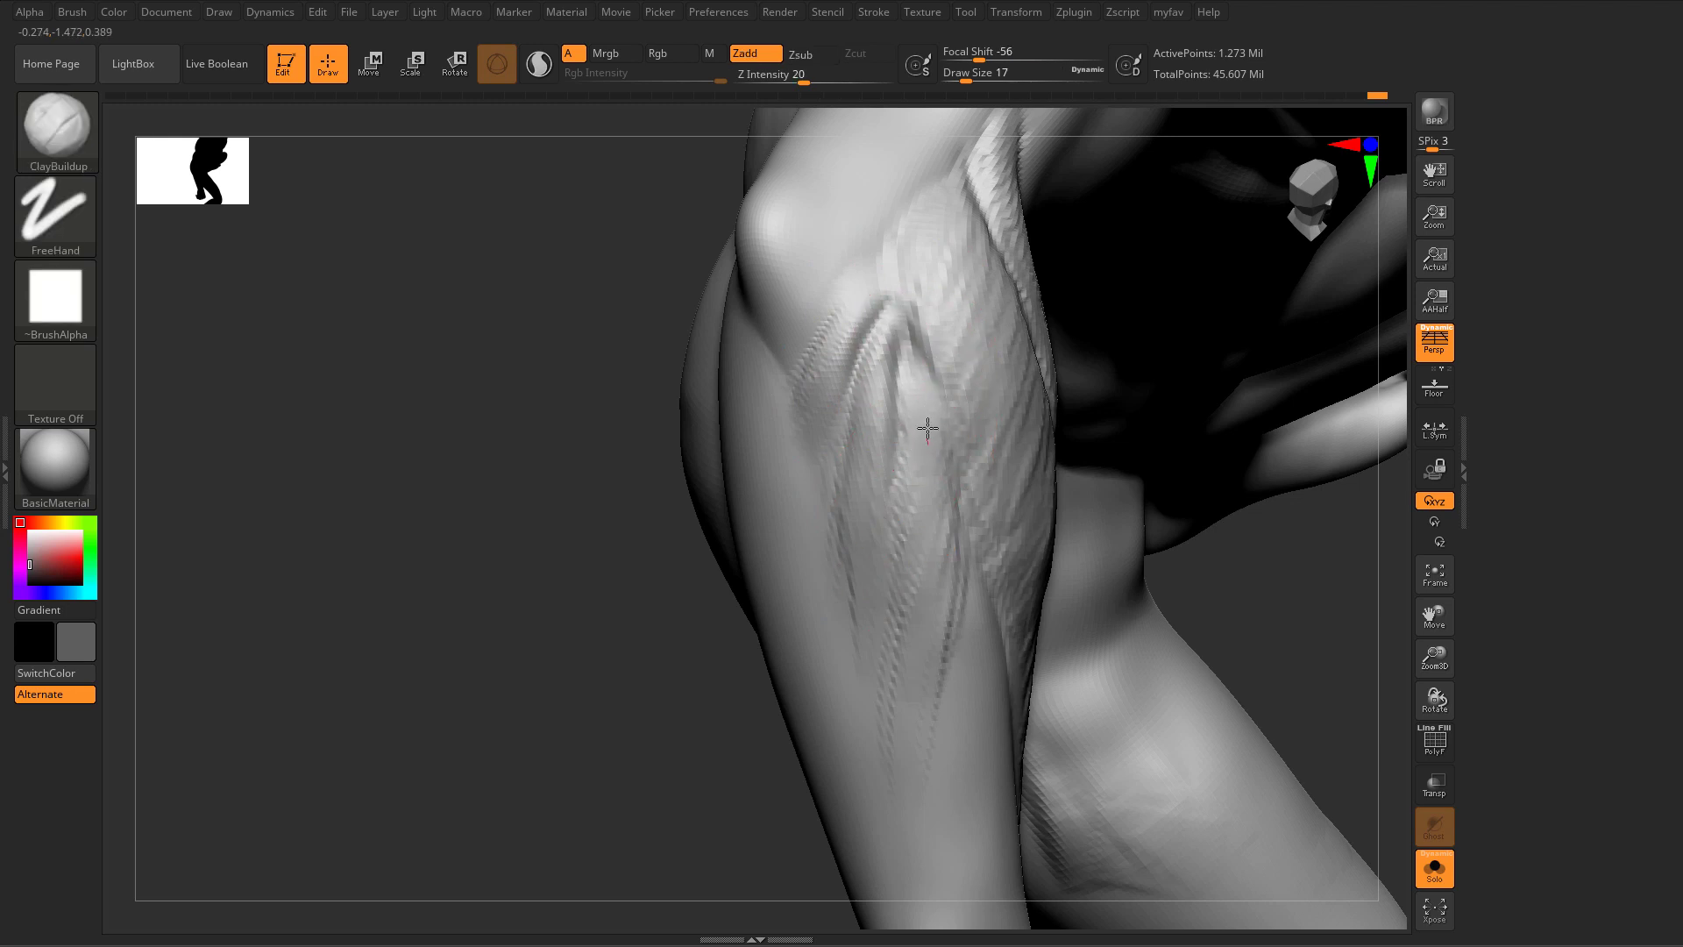
left_click_drag(614, 473, 644, 500)
left_click_drag(644, 613, 654, 529, "alt")
left_click_drag(975, 532, 892, 554)
left_click_drag(579, 582, 500, 657, "alt")
left_click_drag(764, 323, 768, 345)
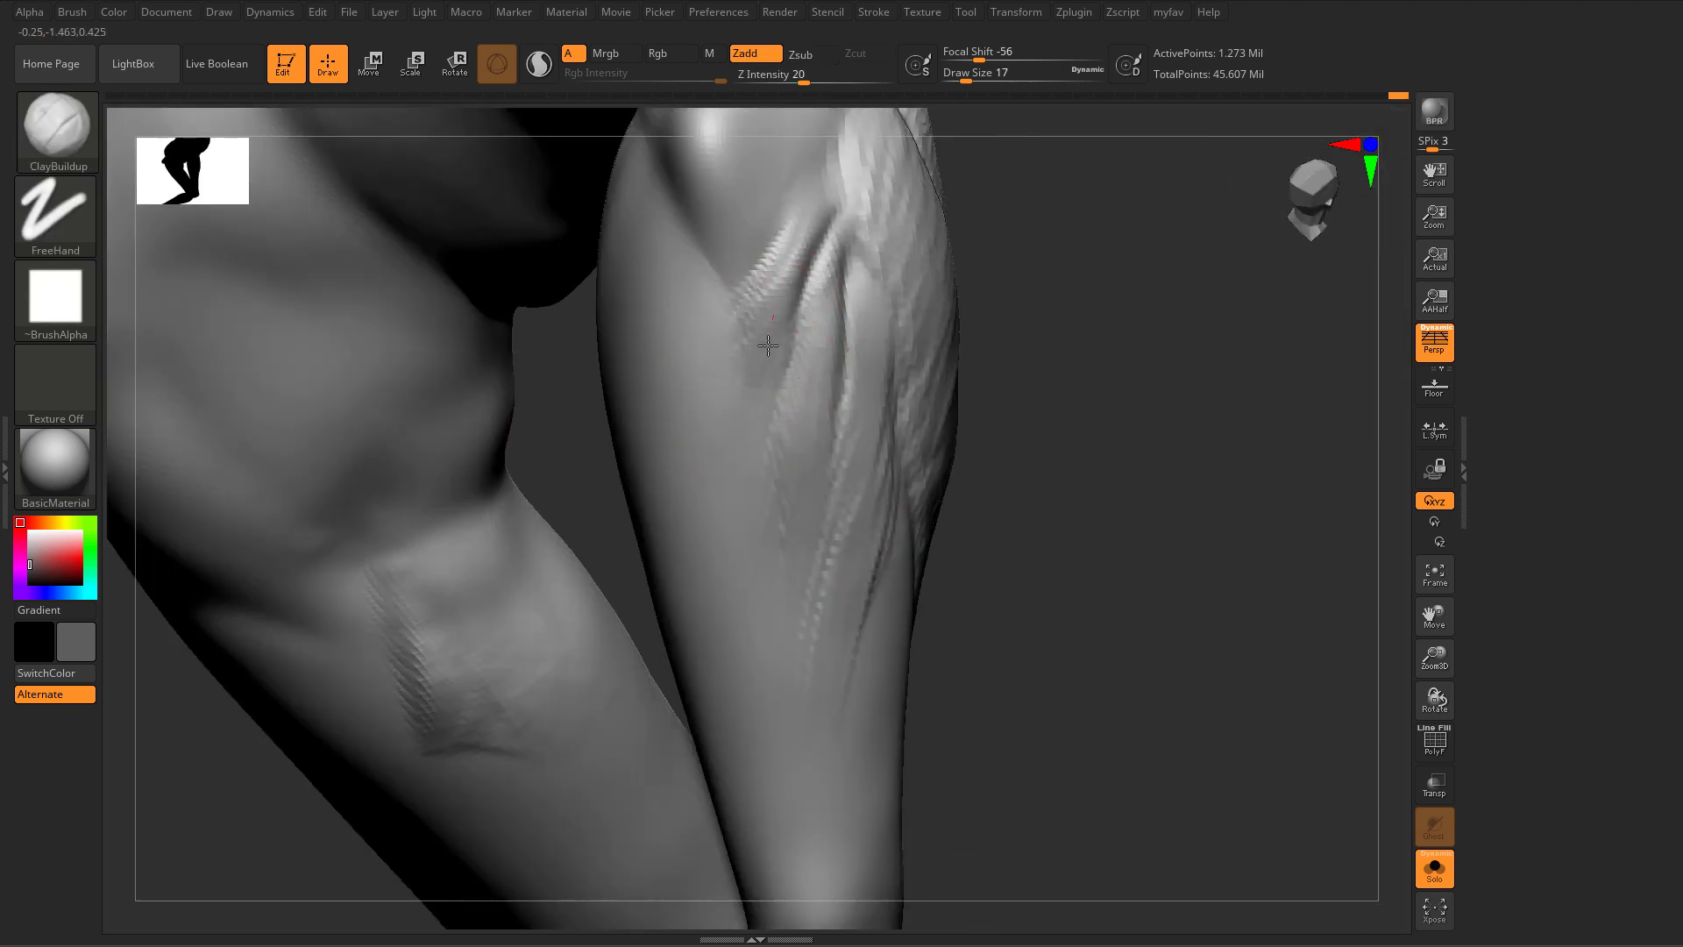
left_click_drag(800, 271, 795, 220)
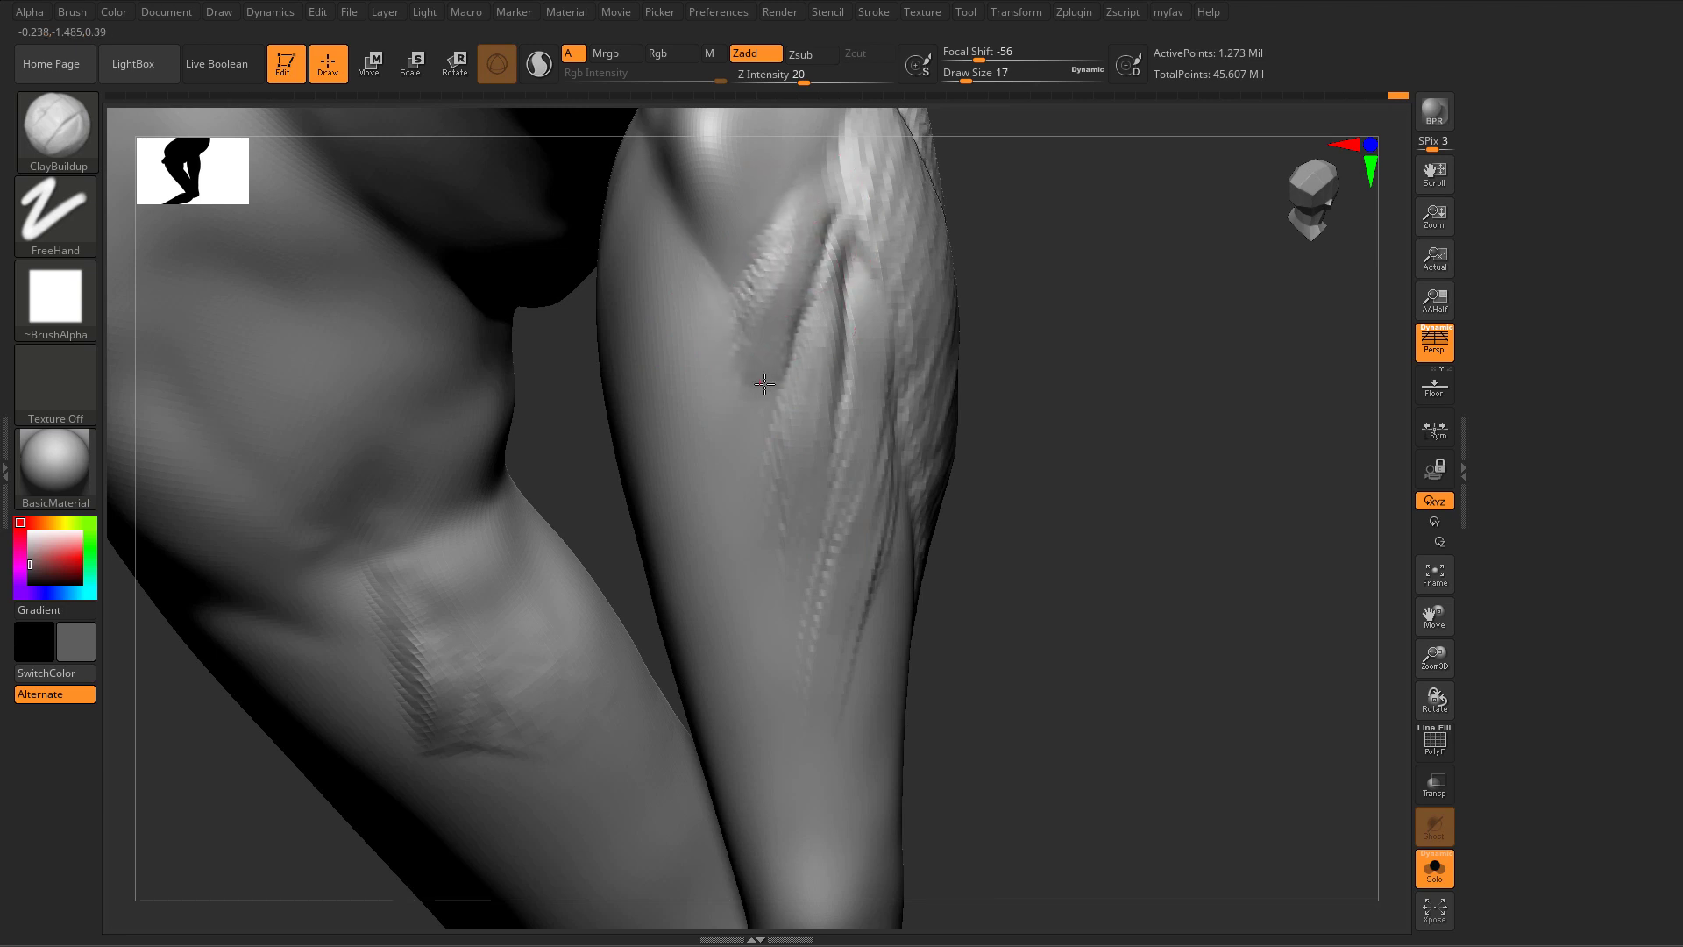
Step: Fill the upper end of the central muscle strip below the elbow with ClayBuildup at draw size 12
left_click_drag(1034, 355, 837, 300)
key("s")
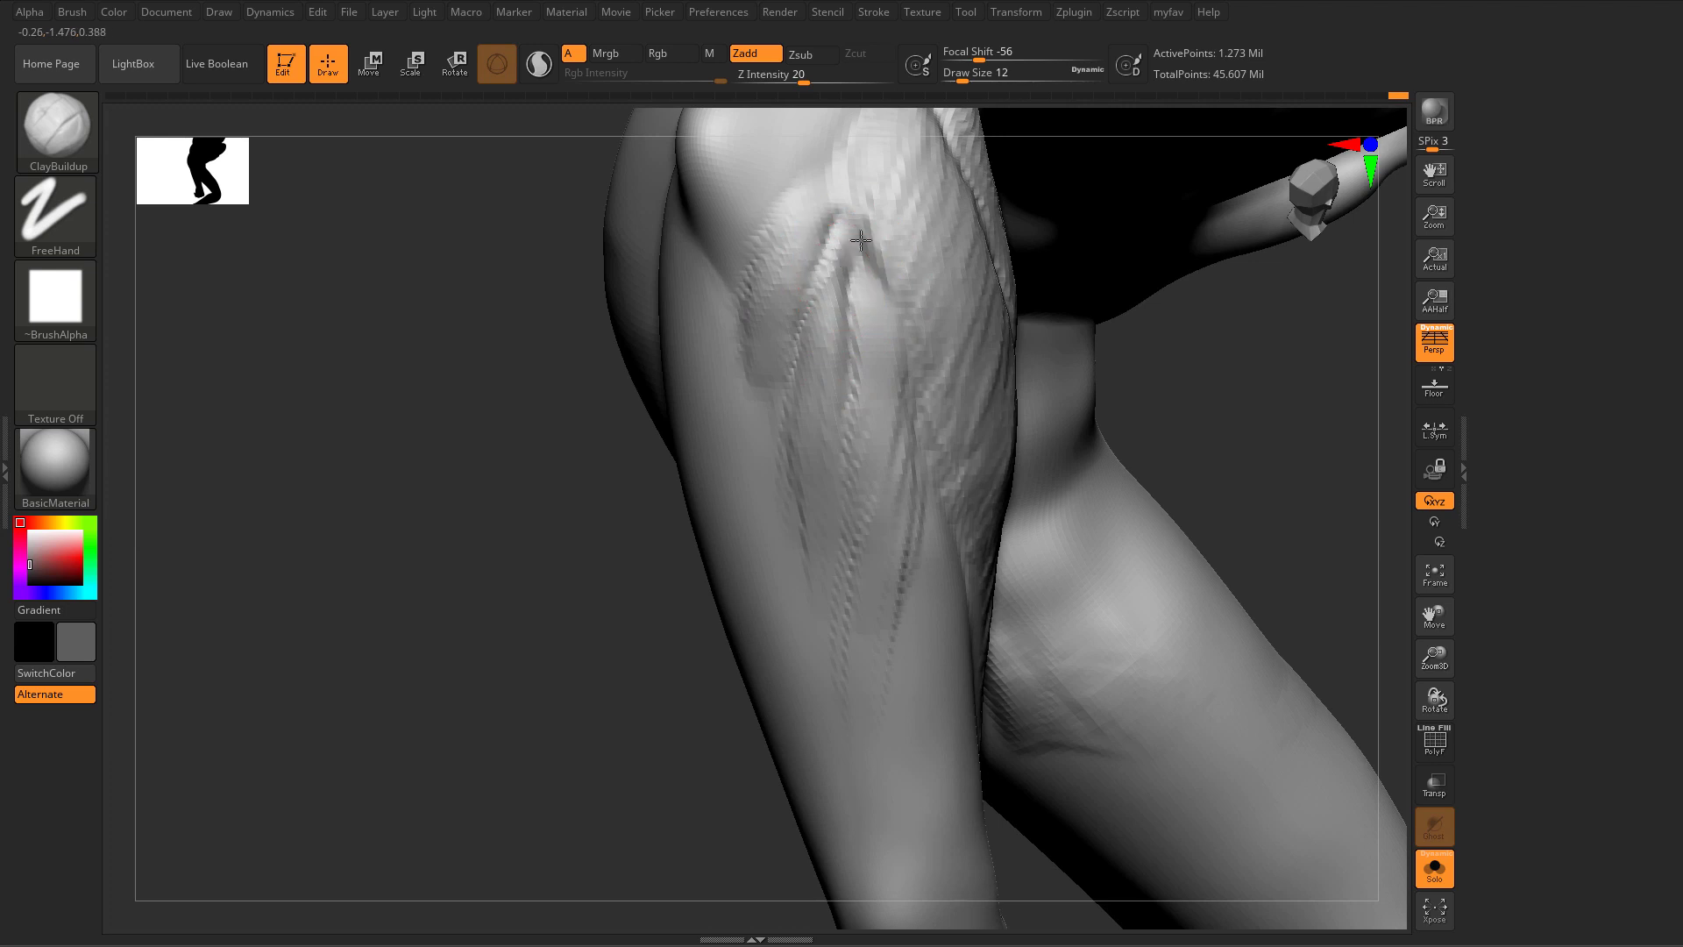
left_click_drag(860, 239, 834, 283)
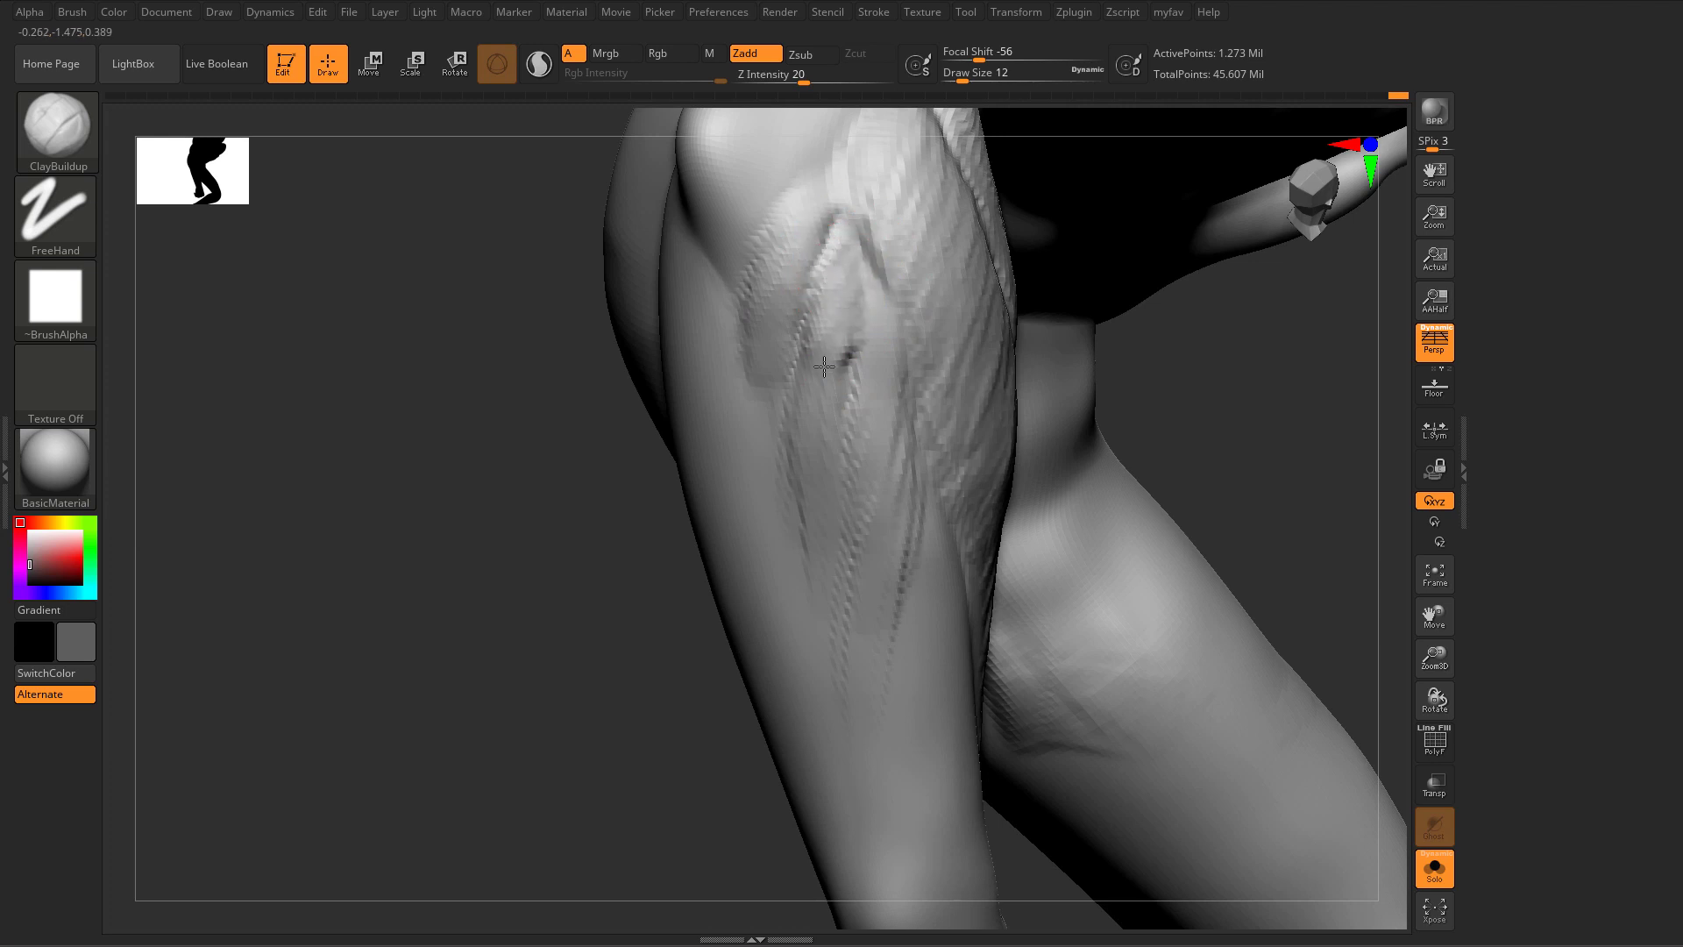
left_click_drag(824, 365, 825, 426)
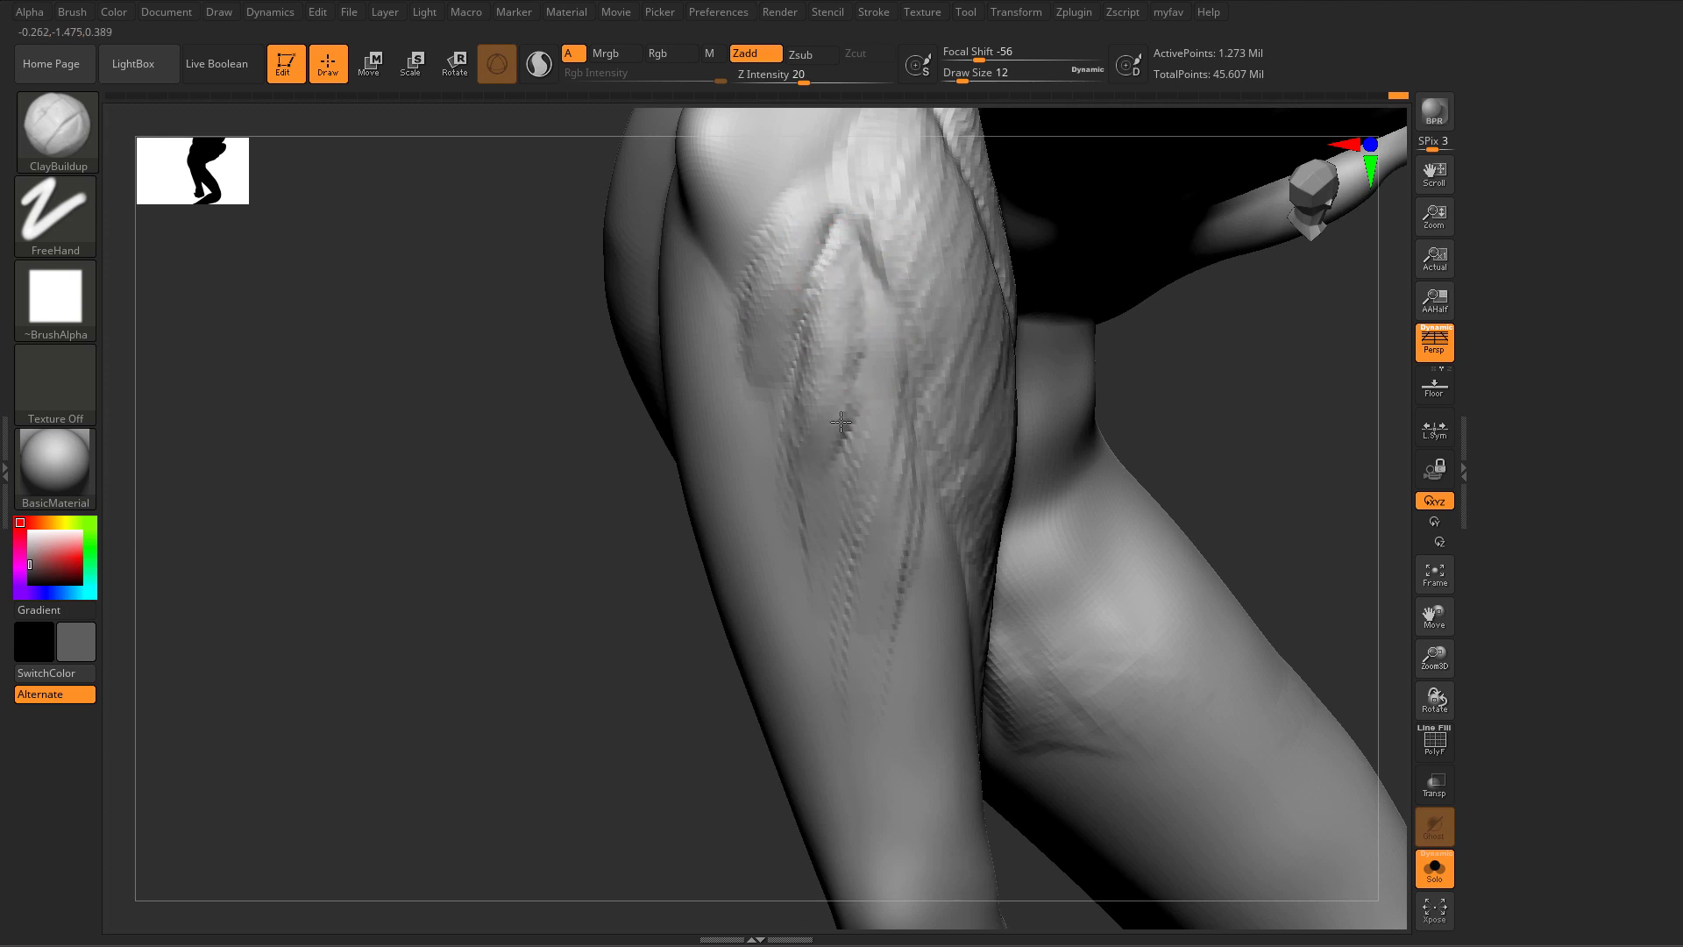
Step: Extend and fill out the central muscle down the mid forearm with ClayBuildup at draw size 16
key("s")
mouse_move(846, 490)
left_mouse_down()
mouse_move(866, 452)
mouse_move(836, 428)
left_mouse_up()
left_click_drag(856, 363, 840, 473)
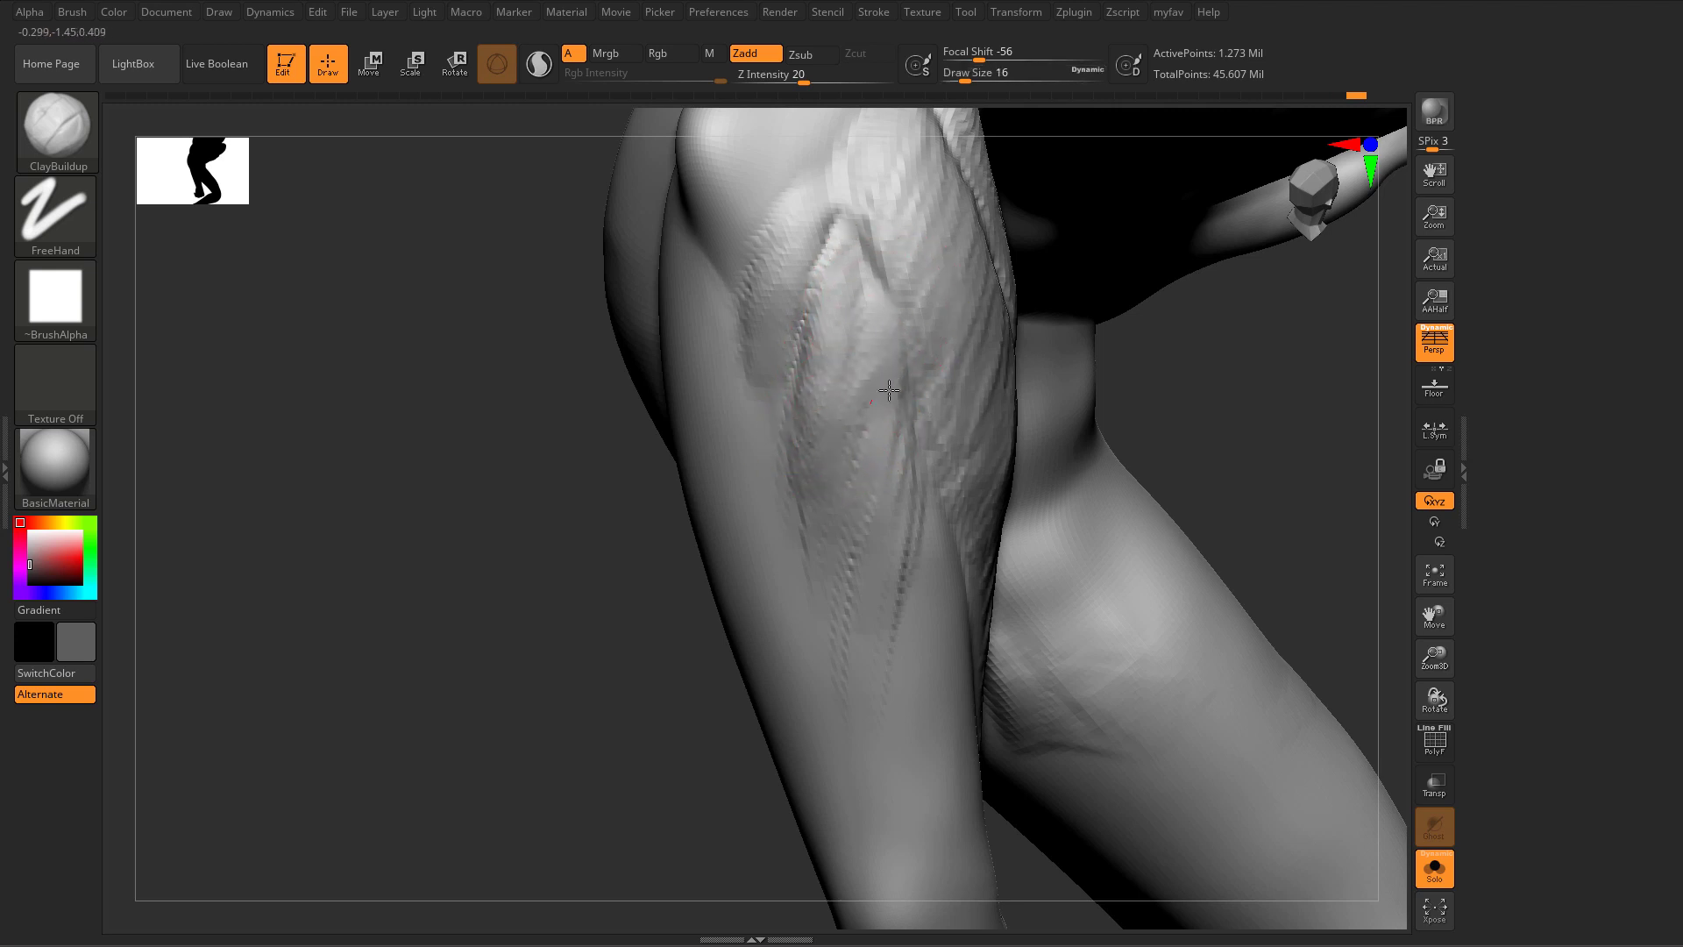
mouse_move(896, 468)
left_mouse_down()
mouse_move(885, 527)
mouse_move(912, 628)
left_mouse_up()
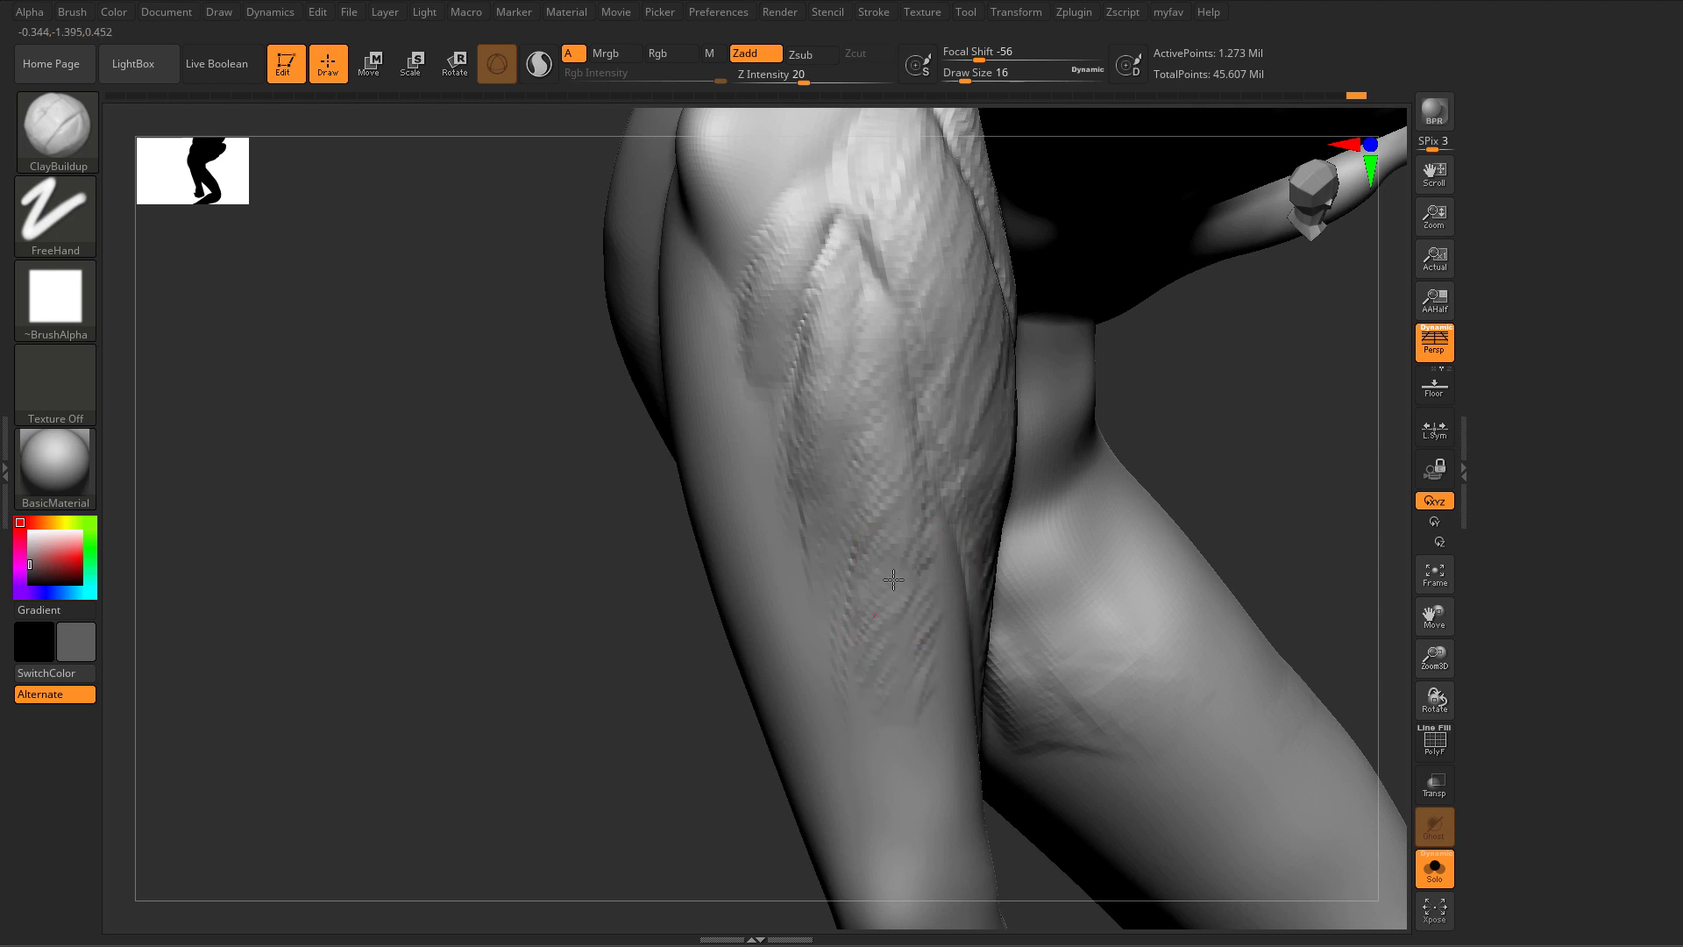
Step: Carve the long grooves between the outer forearm muscles from elbow toward the wrist with DamStandard
left_click_drag(658, 631, 826, 912, "alt")
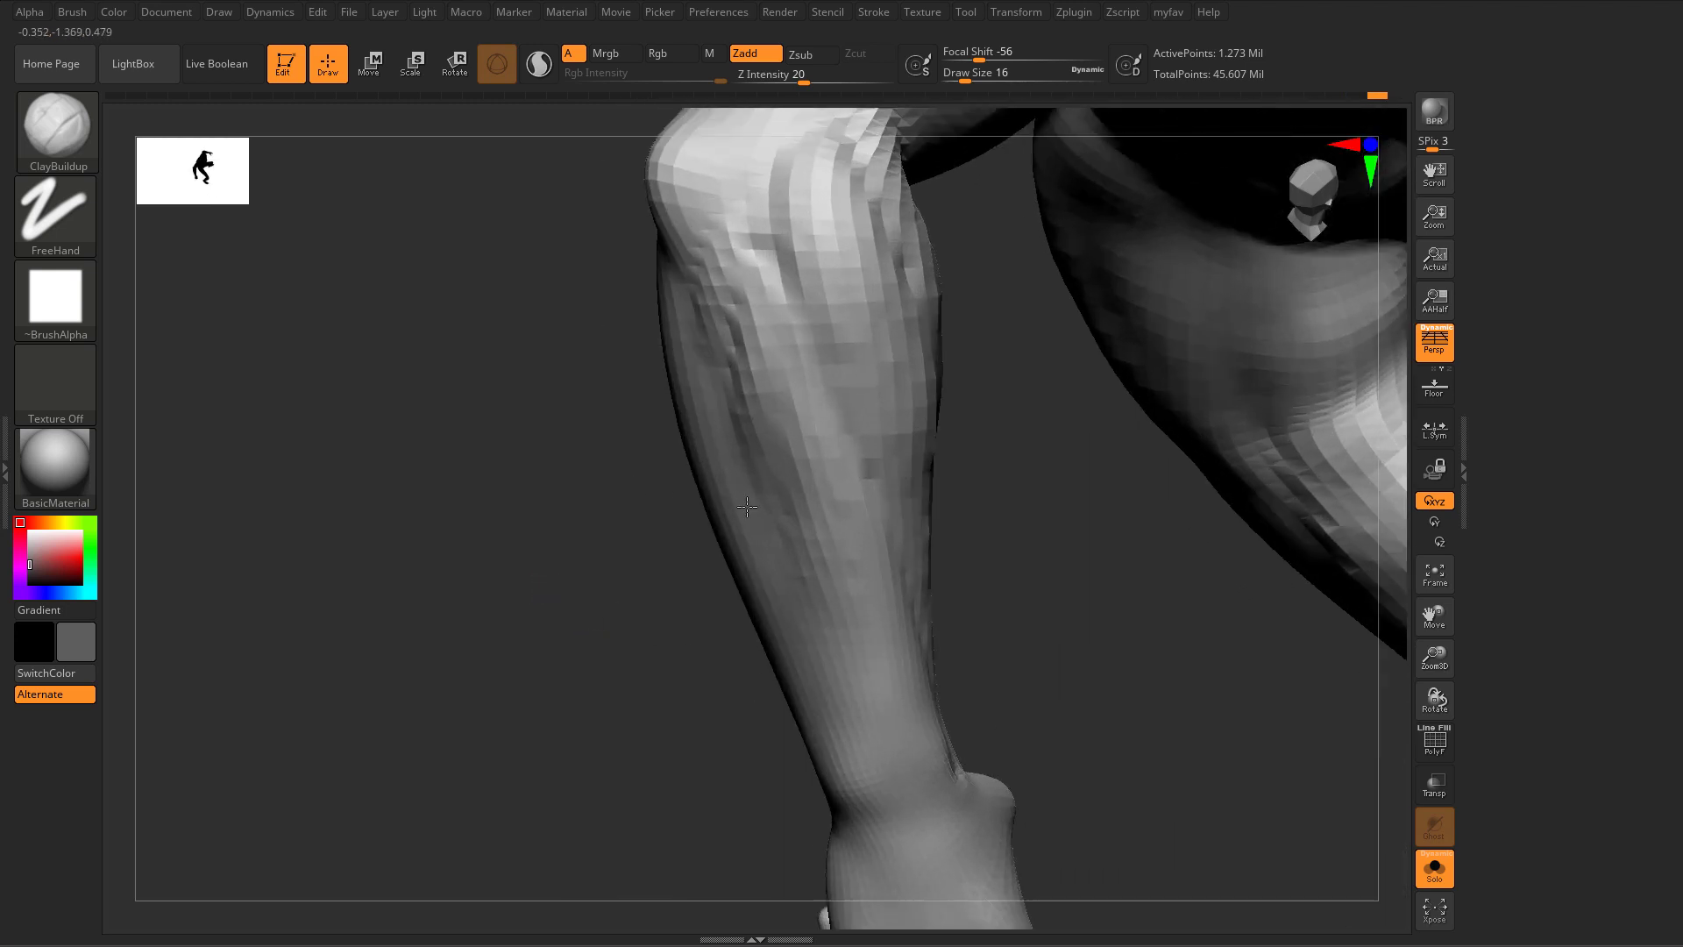
key("b")
key("d")
key("s")
mouse_move(797, 304)
left_mouse_down()
mouse_move(781, 263)
mouse_move(825, 421)
left_mouse_up()
mouse_move(804, 345)
left_mouse_down()
mouse_move(845, 537)
mouse_move(894, 644)
left_mouse_up()
left_click_drag(847, 530, 910, 662)
Step: Build up the muscle surface next to the carved groove on the upper forearm with ClayBuildup
key("b")
key("c")
key("b")
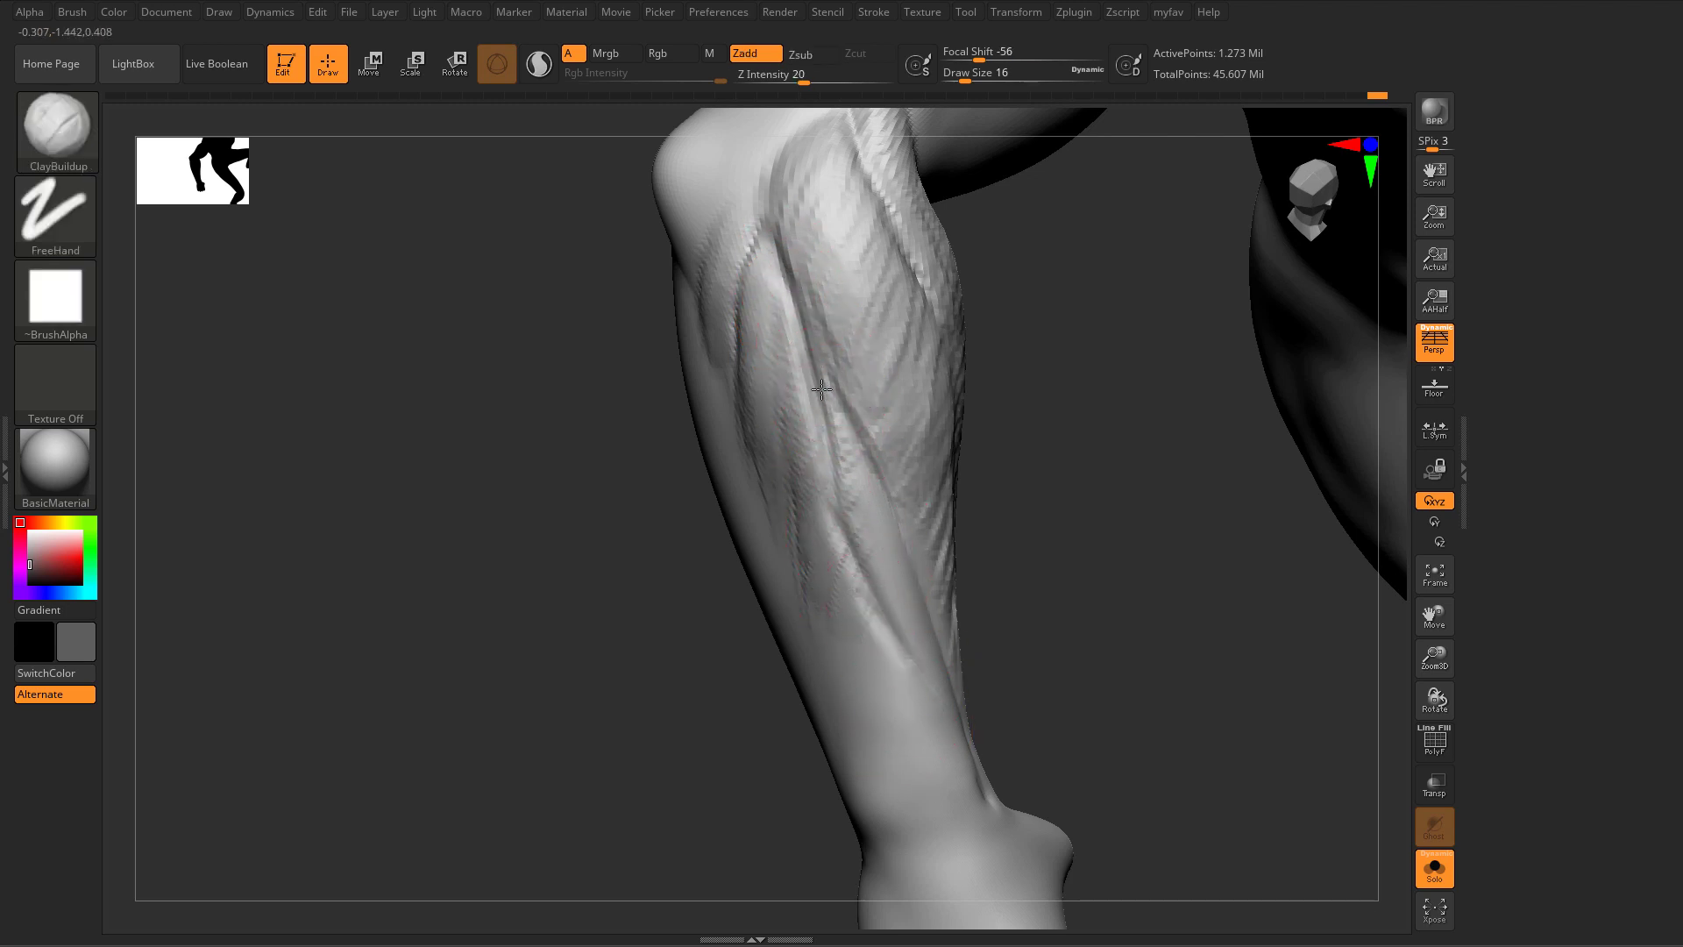
key("s")
left_click_drag(811, 353, 766, 368)
Step: Reshape the edges of the muscle strips below the elbow with the Move brush
key("b")
key("m")
key("v")
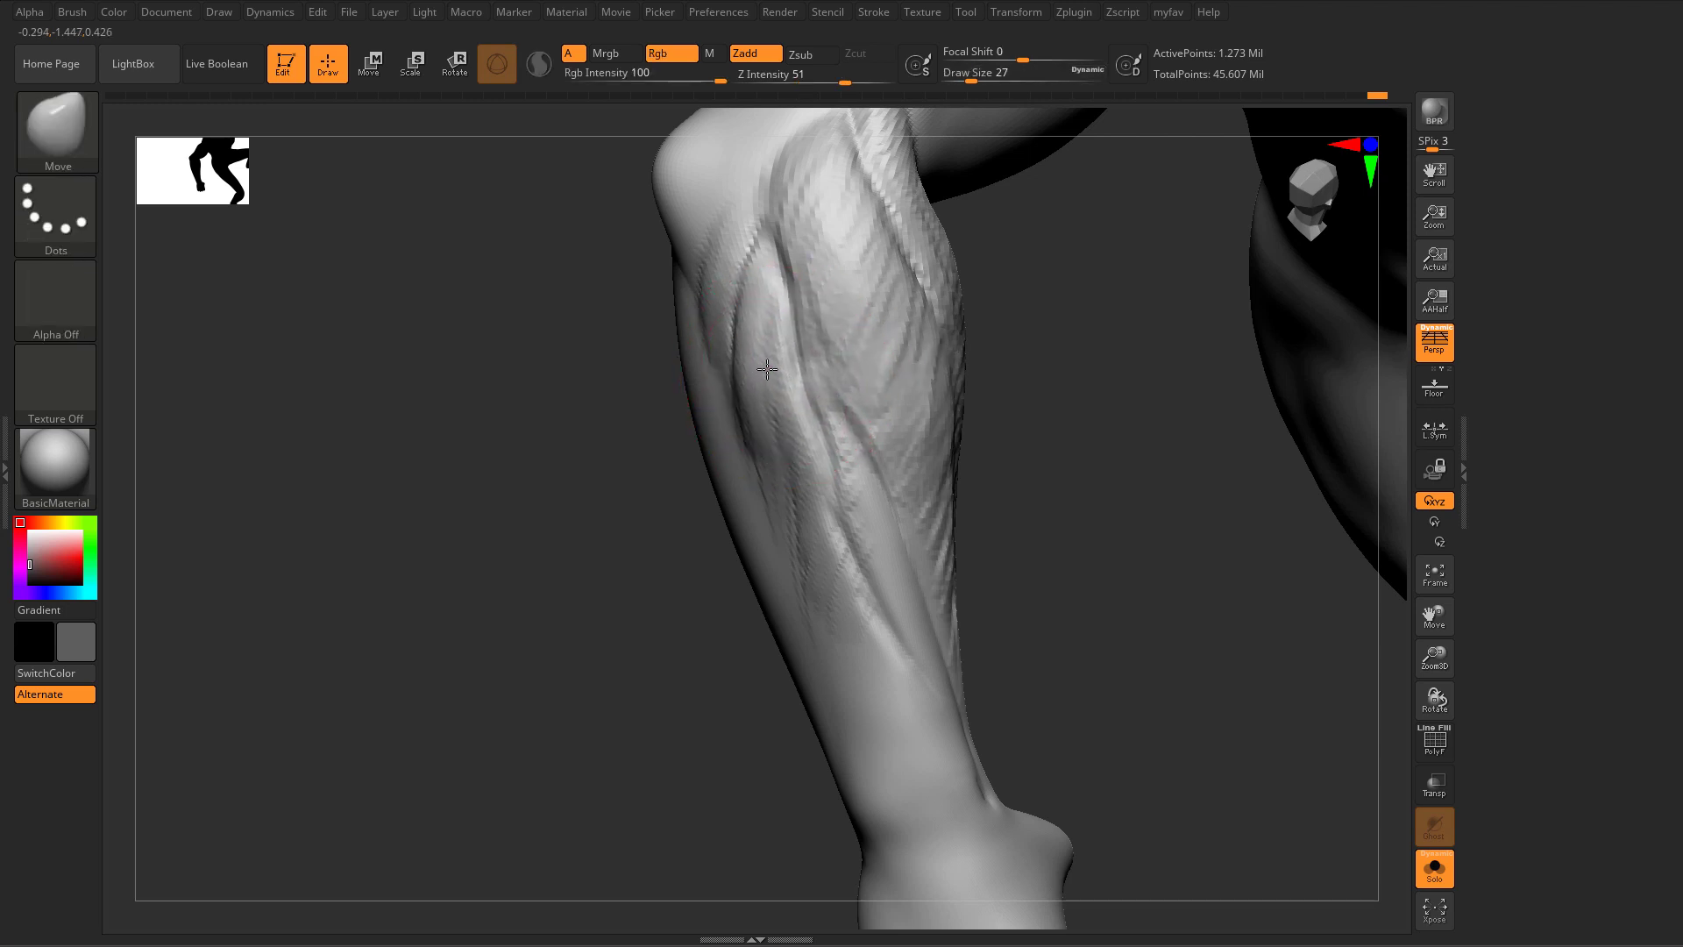
mouse_move(776, 377)
right_mouse_down()
mouse_move(818, 401)
mouse_move(759, 316)
right_mouse_up()
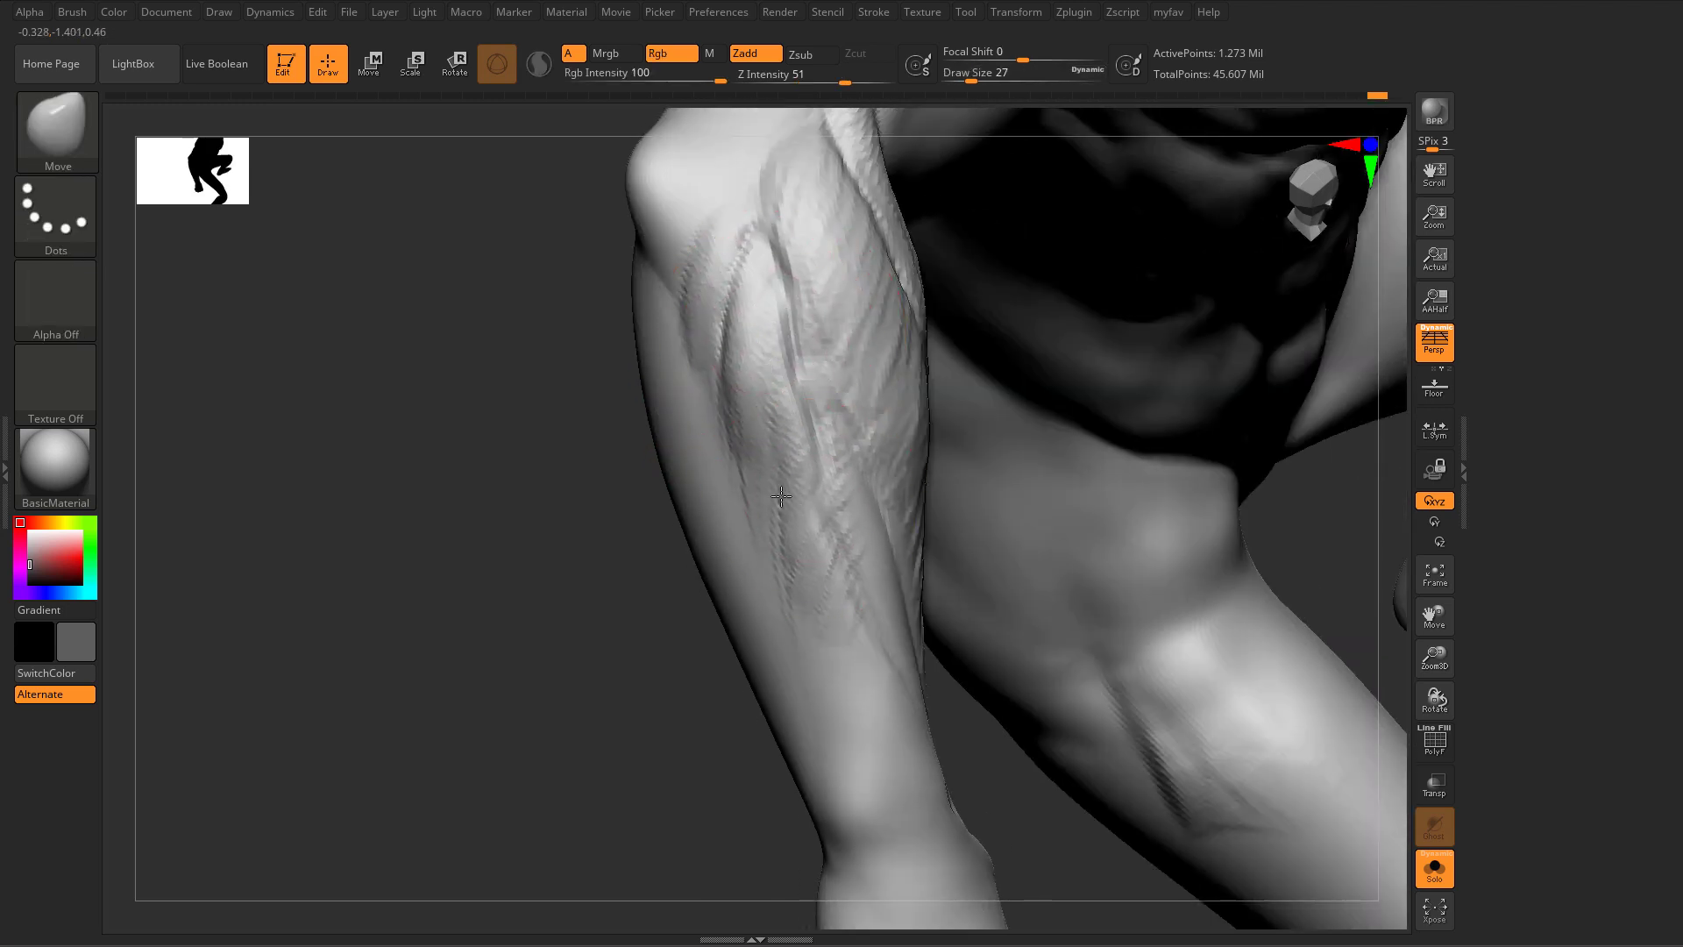
right_click_drag(786, 443, 808, 392)
Step: Fill the recess between the mid-forearm muscles with ClayBuildup at draw size 18
key("s")
left_click_drag(811, 392, 805, 392)
key("b")
key("c")
key("b")
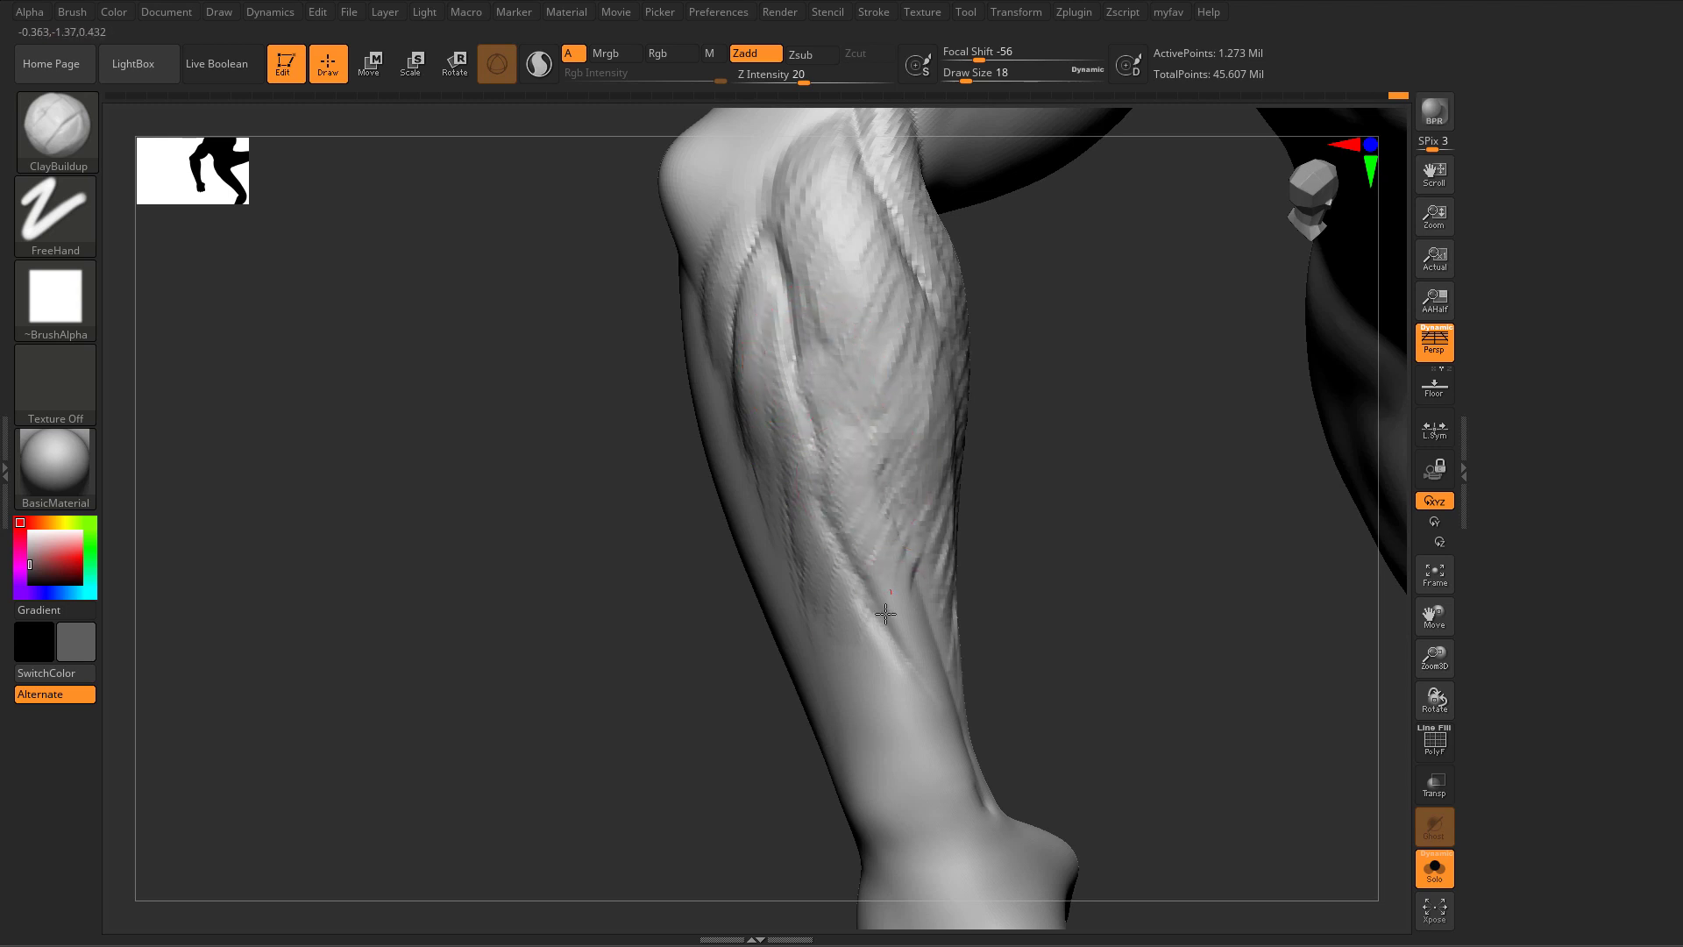
right_click_drag(880, 578, 887, 669)
Step: Adjust the mid-forearm muscle contours with the Move brush at draw size 22
key("b")
key("m")
key("v")
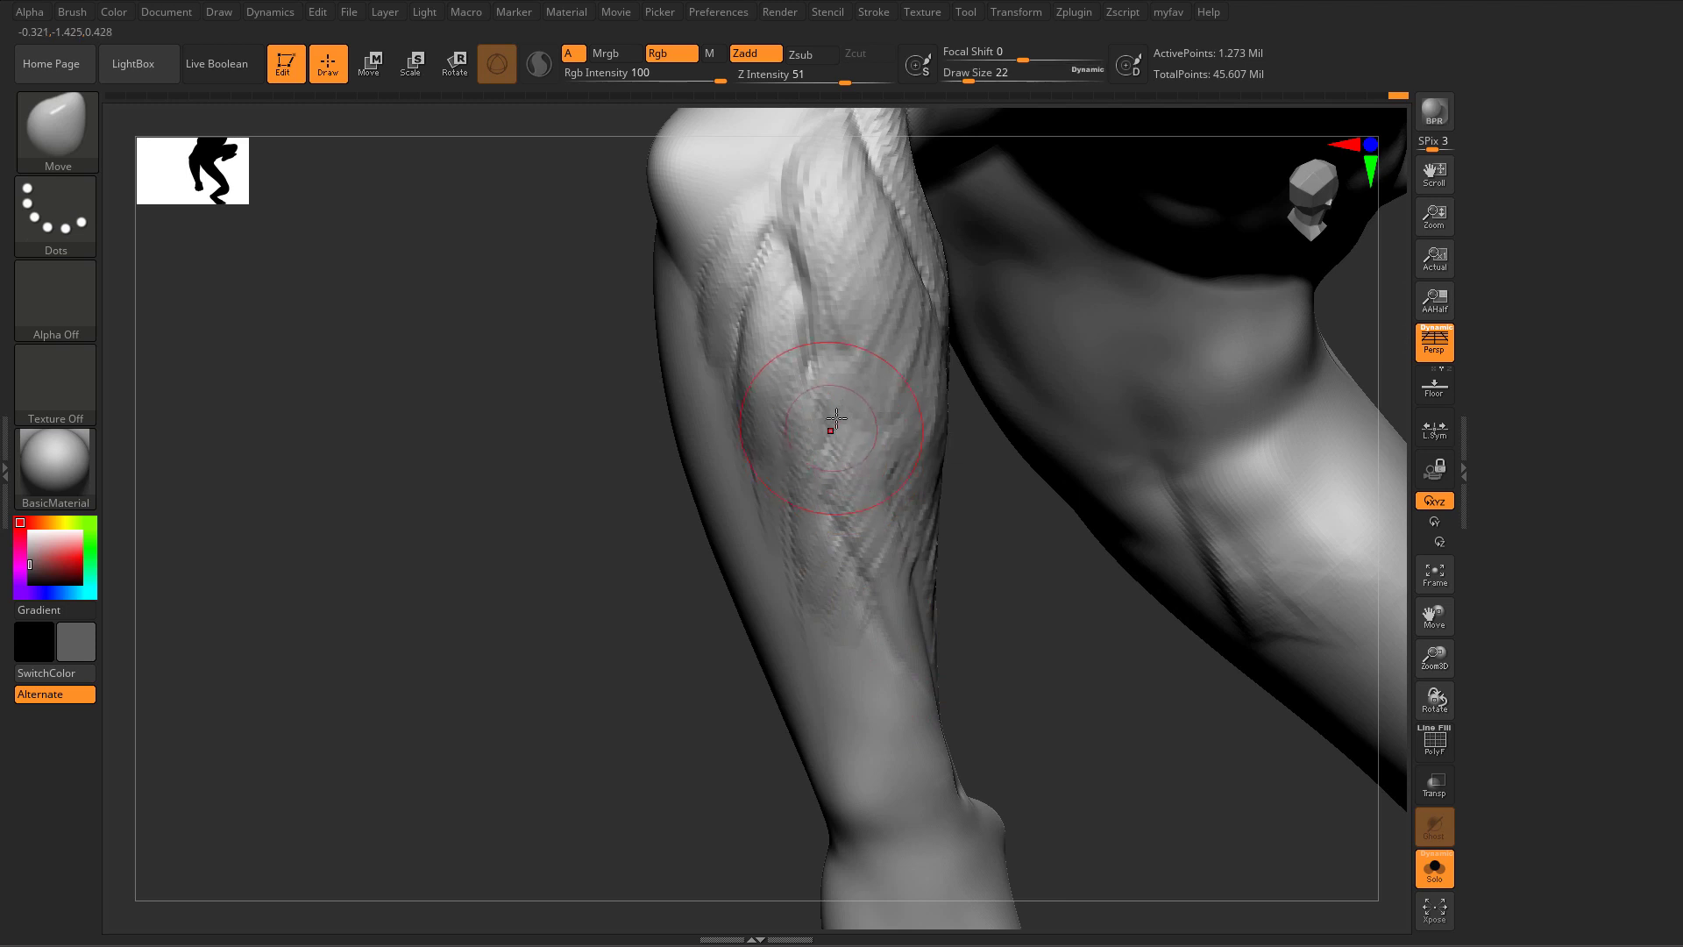
right_click_drag(845, 450, 833, 330)
Step: Carve the groove between the muscle strips below the elbow with DamStandard, reducing the draw size to 12
key("b")
key("d")
key("s")
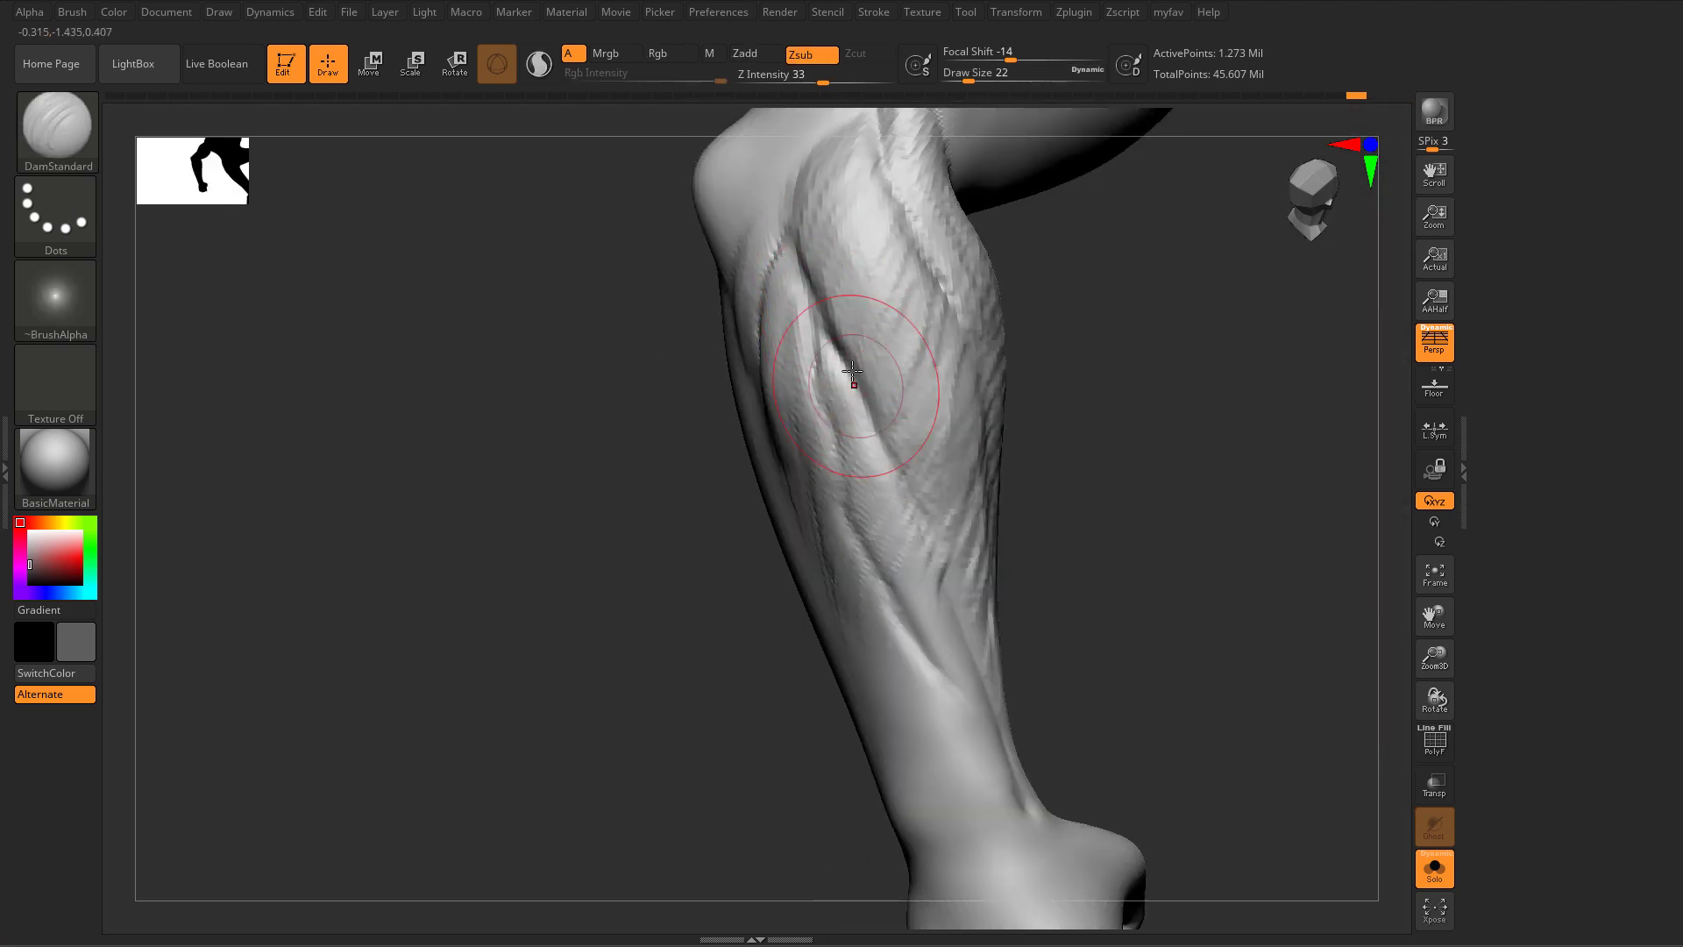
mouse_move(868, 417)
right_mouse_down()
mouse_move(613, 500)
mouse_move(751, 538)
mouse_move(1224, 523)
mouse_move(1183, 707)
mouse_move(1048, 571)
mouse_move(579, 698)
mouse_move(698, 345)
mouse_move(654, 350)
mouse_move(635, 259)
mouse_move(589, 259)
right_mouse_up()
key("s")
left_click_drag(589, 259, 554, 213)
key("s")
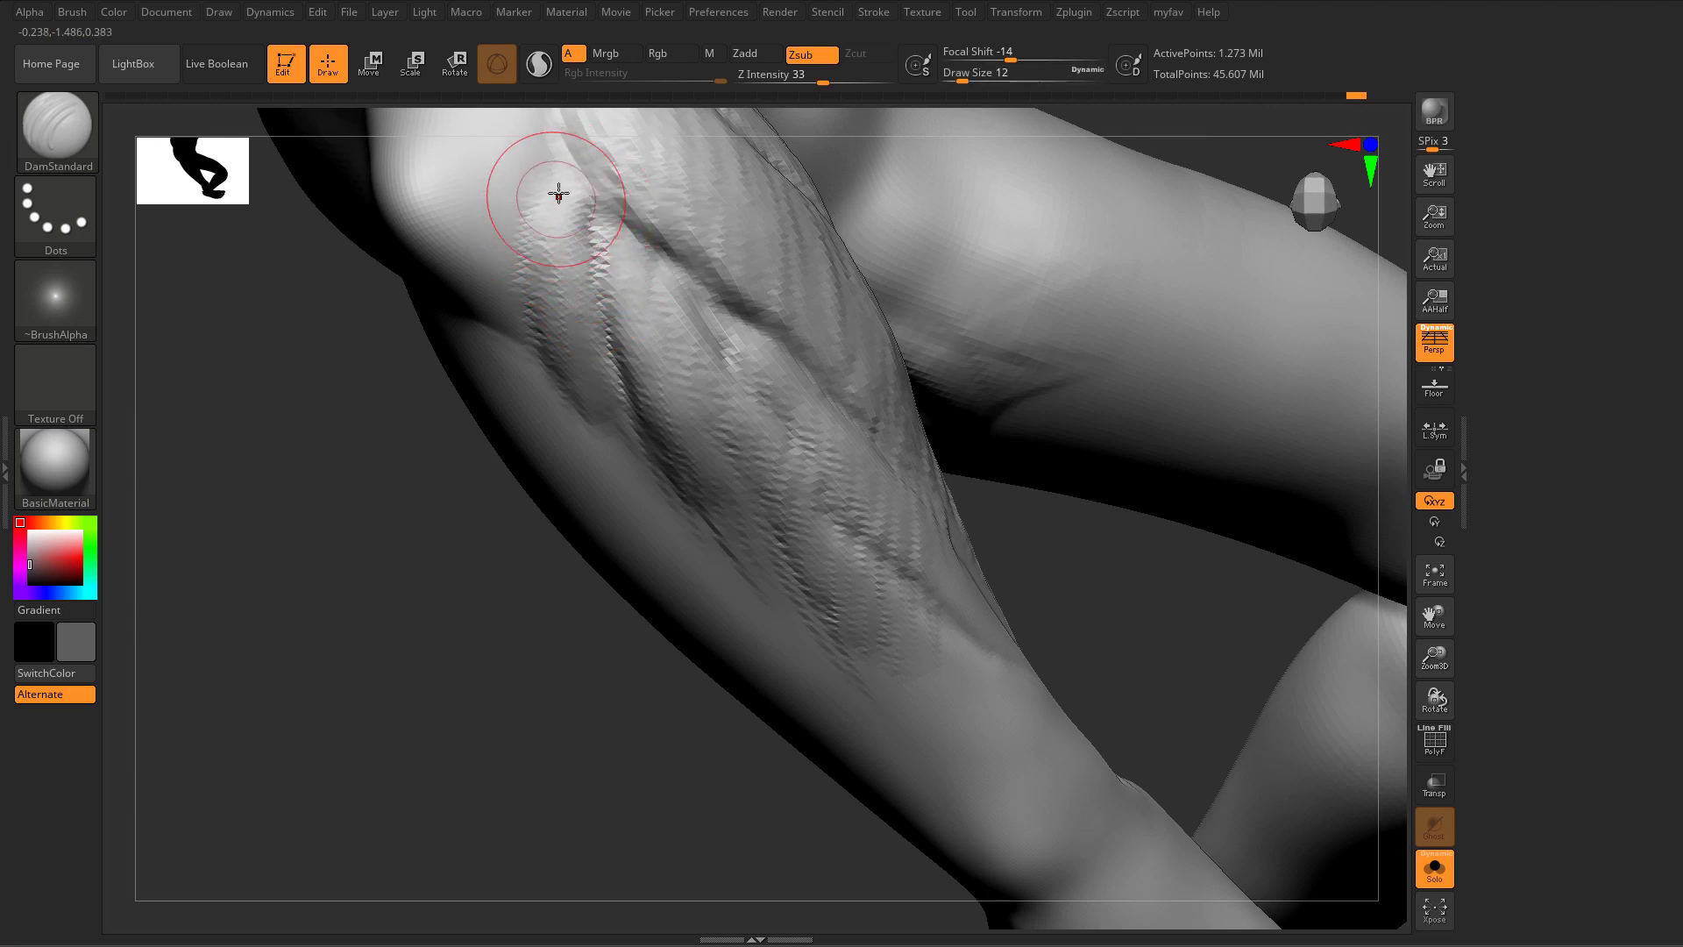
Step: Build up the muscle origins just below the elbow with ClayBuildup at draw size 12
key("b")
key("c")
key("b")
right_click_drag(540, 293, 575, 269)
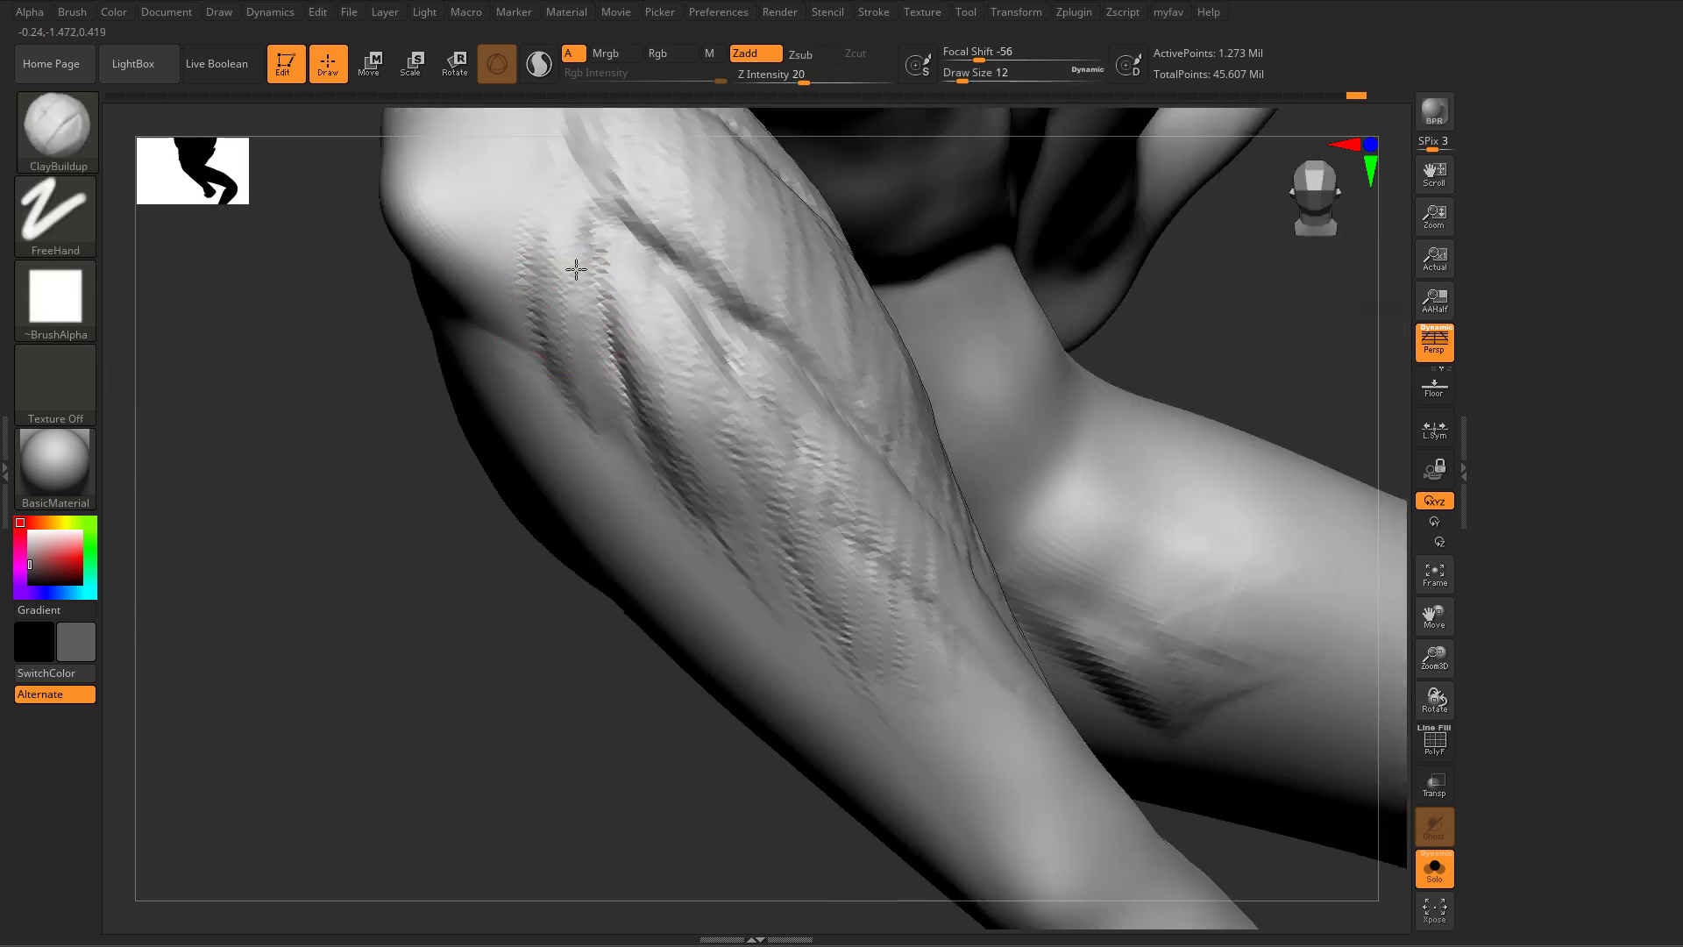
right_click_drag(665, 338, 661, 357)
Step: Carve separating lines along the mid-forearm muscle strips with DamStandard at draw size 12
key("b")
key("d")
key("s")
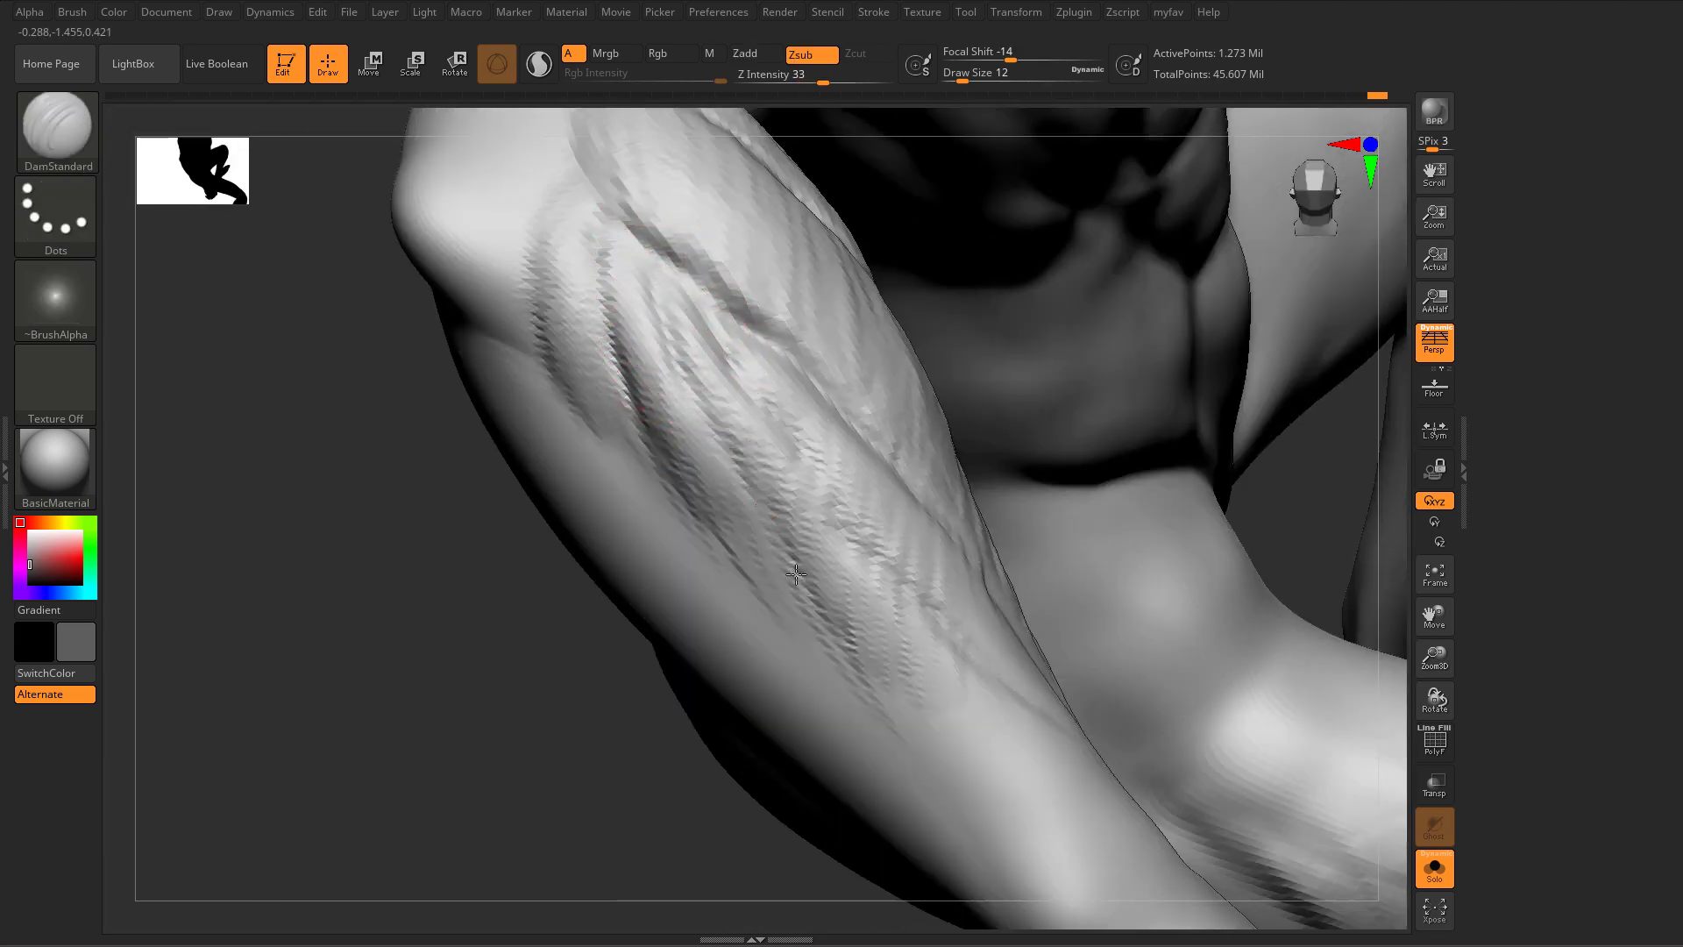
left_click_drag(796, 574, 847, 646)
left_click_drag(719, 412, 837, 613)
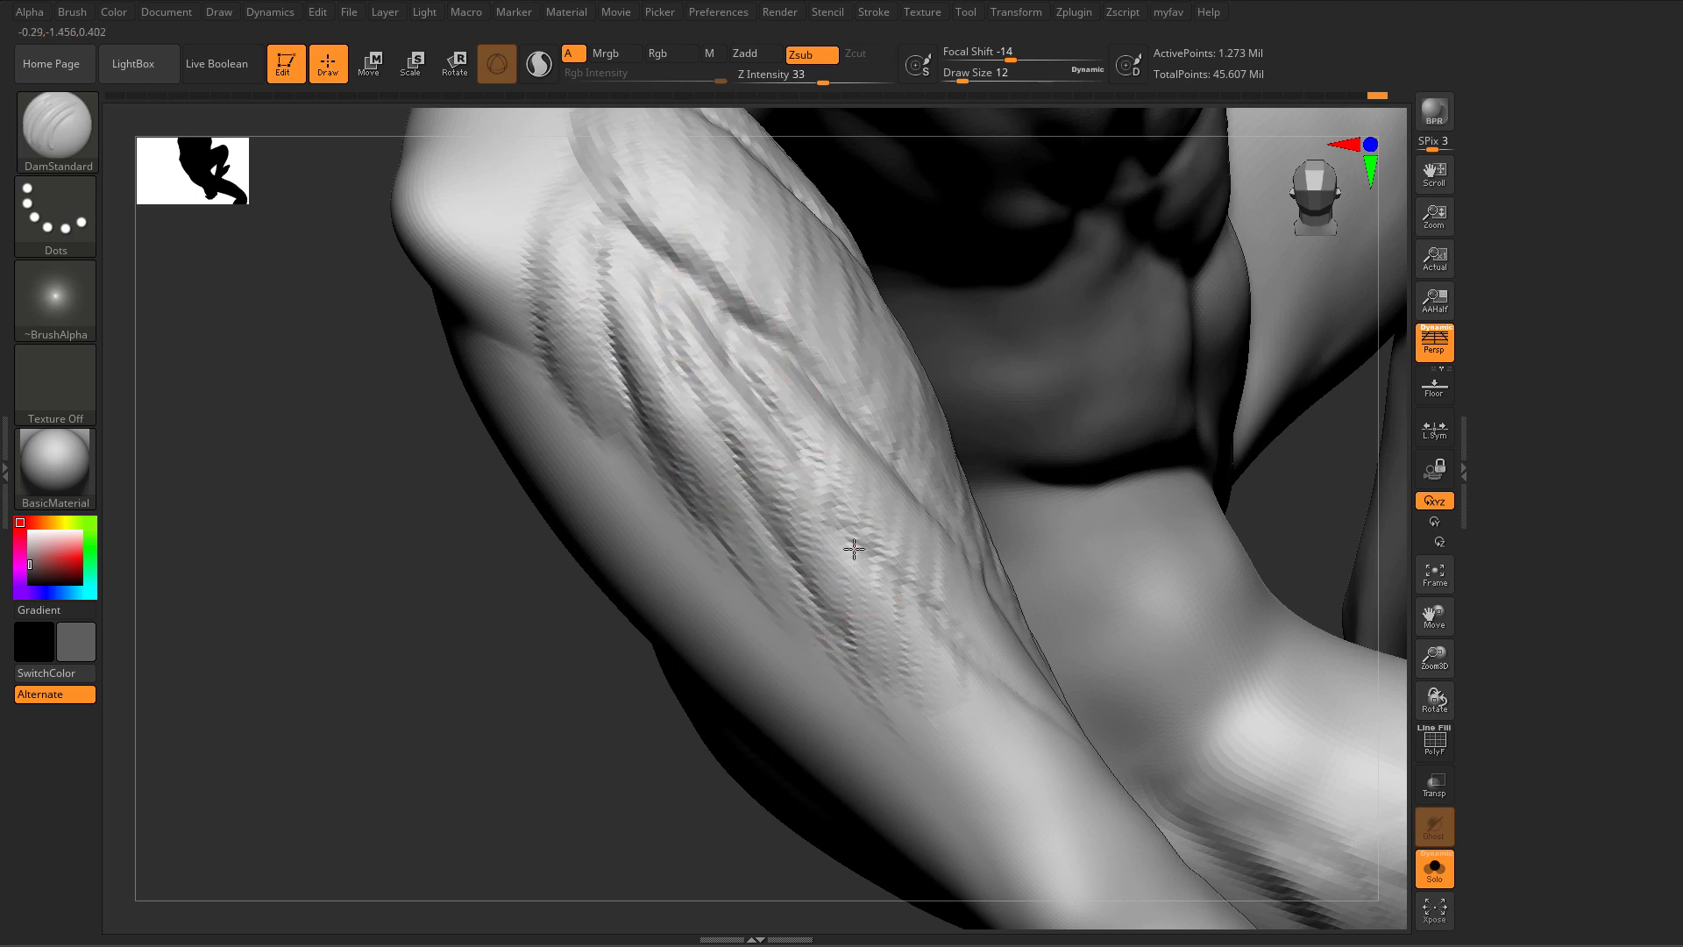
key("f")
right_click_drag(482, 424, 718, 527)
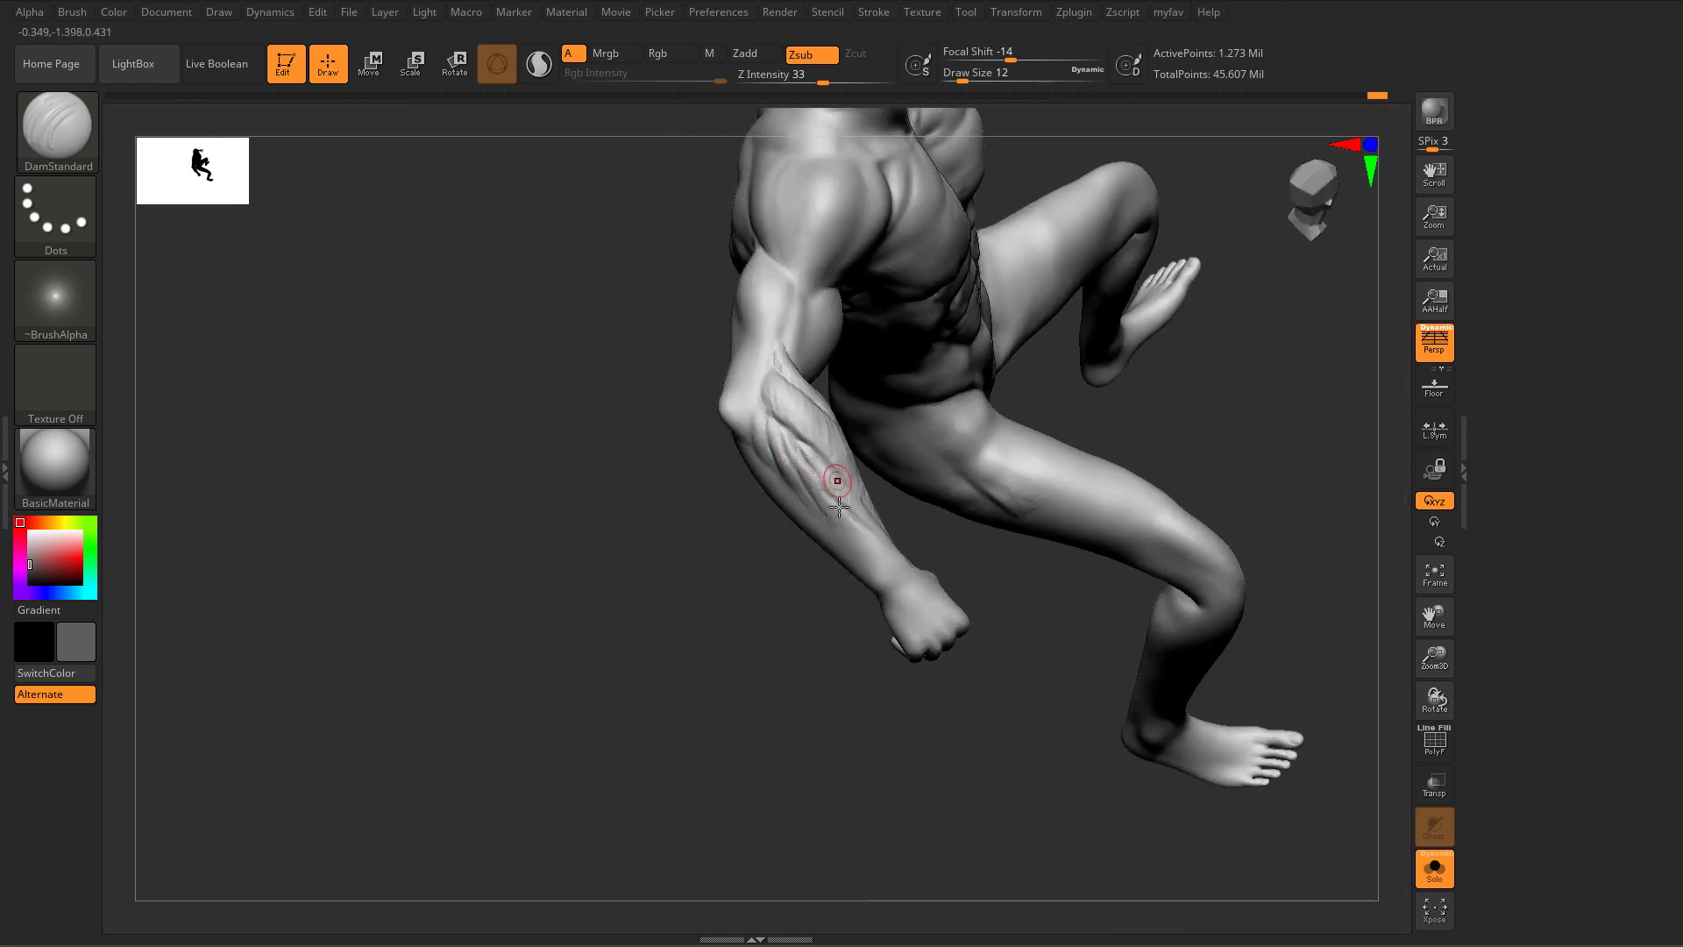
Step: Fill out the long outer forearm muscle with ClayBuildup at draw size 20
mouse_move(731, 649)
left_mouse_down()
mouse_move(717, 668)
mouse_move(770, 733)
mouse_move(642, 529)
mouse_move(621, 639)
mouse_move(658, 498)
left_mouse_up()
key("s")
left_click_drag(664, 419, 641, 364)
key("b")
key("c")
key("b")
key("s")
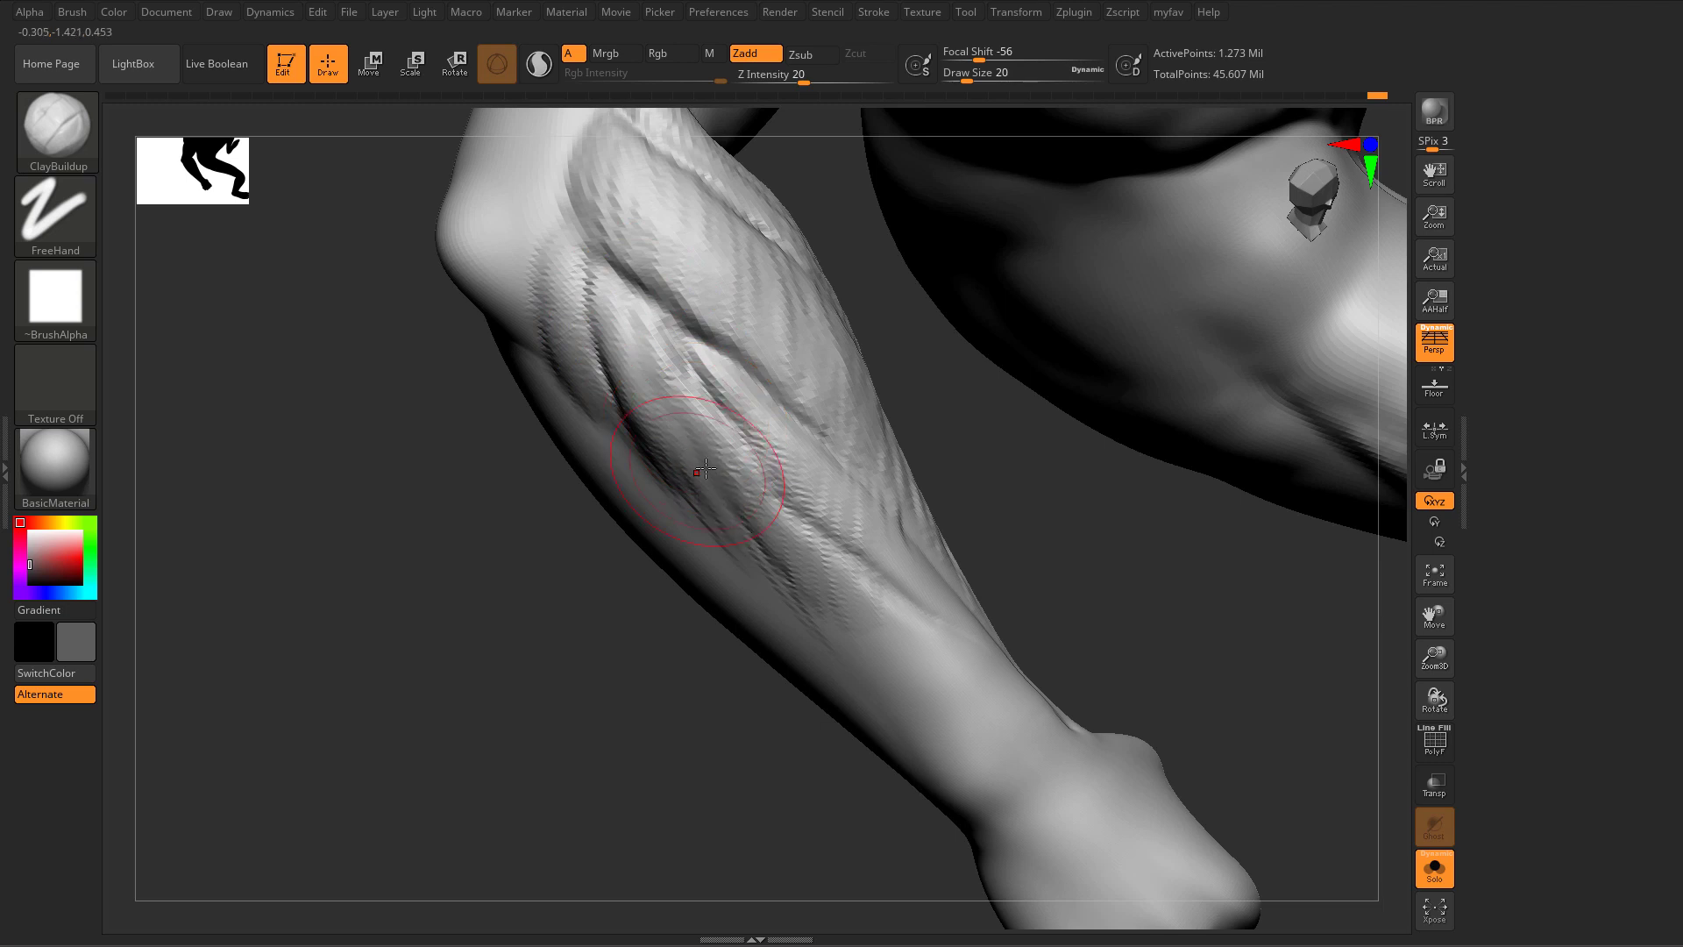
left_click_drag(748, 483, 741, 550)
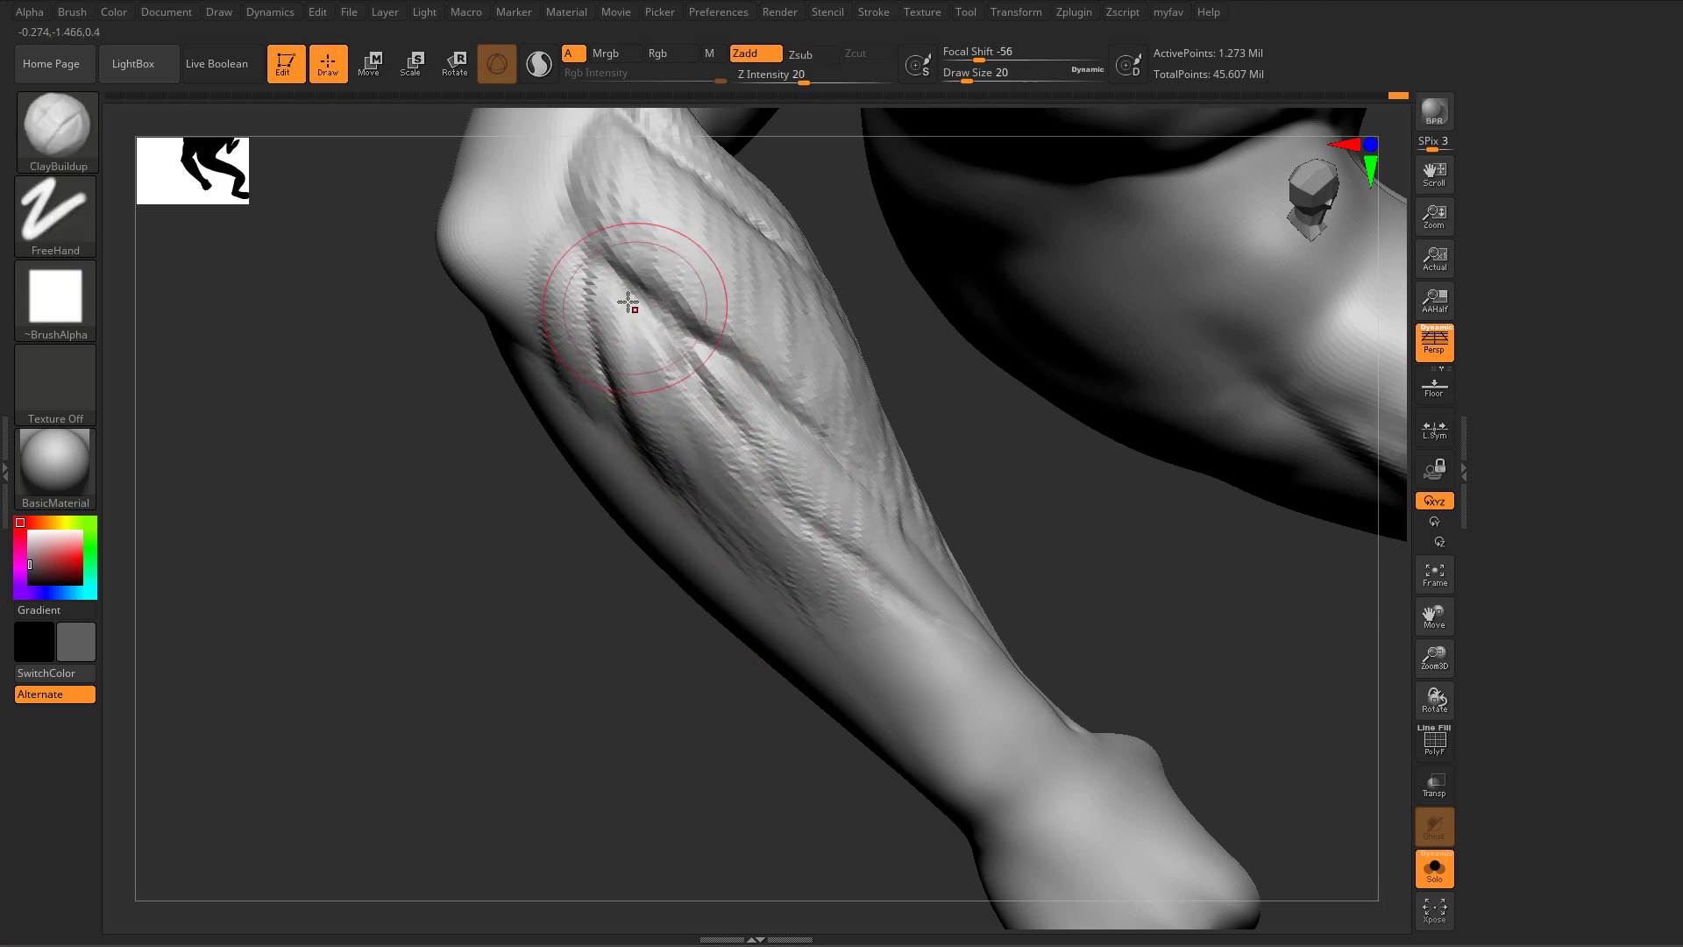
Step: Undo the last two strokes and refill the outer forearm muscle with ClayBuildup at draw size 17
key("s")
left_click_drag(661, 370, 656, 375)
key("ctrl+z")
key("ctrl+z")
key("s")
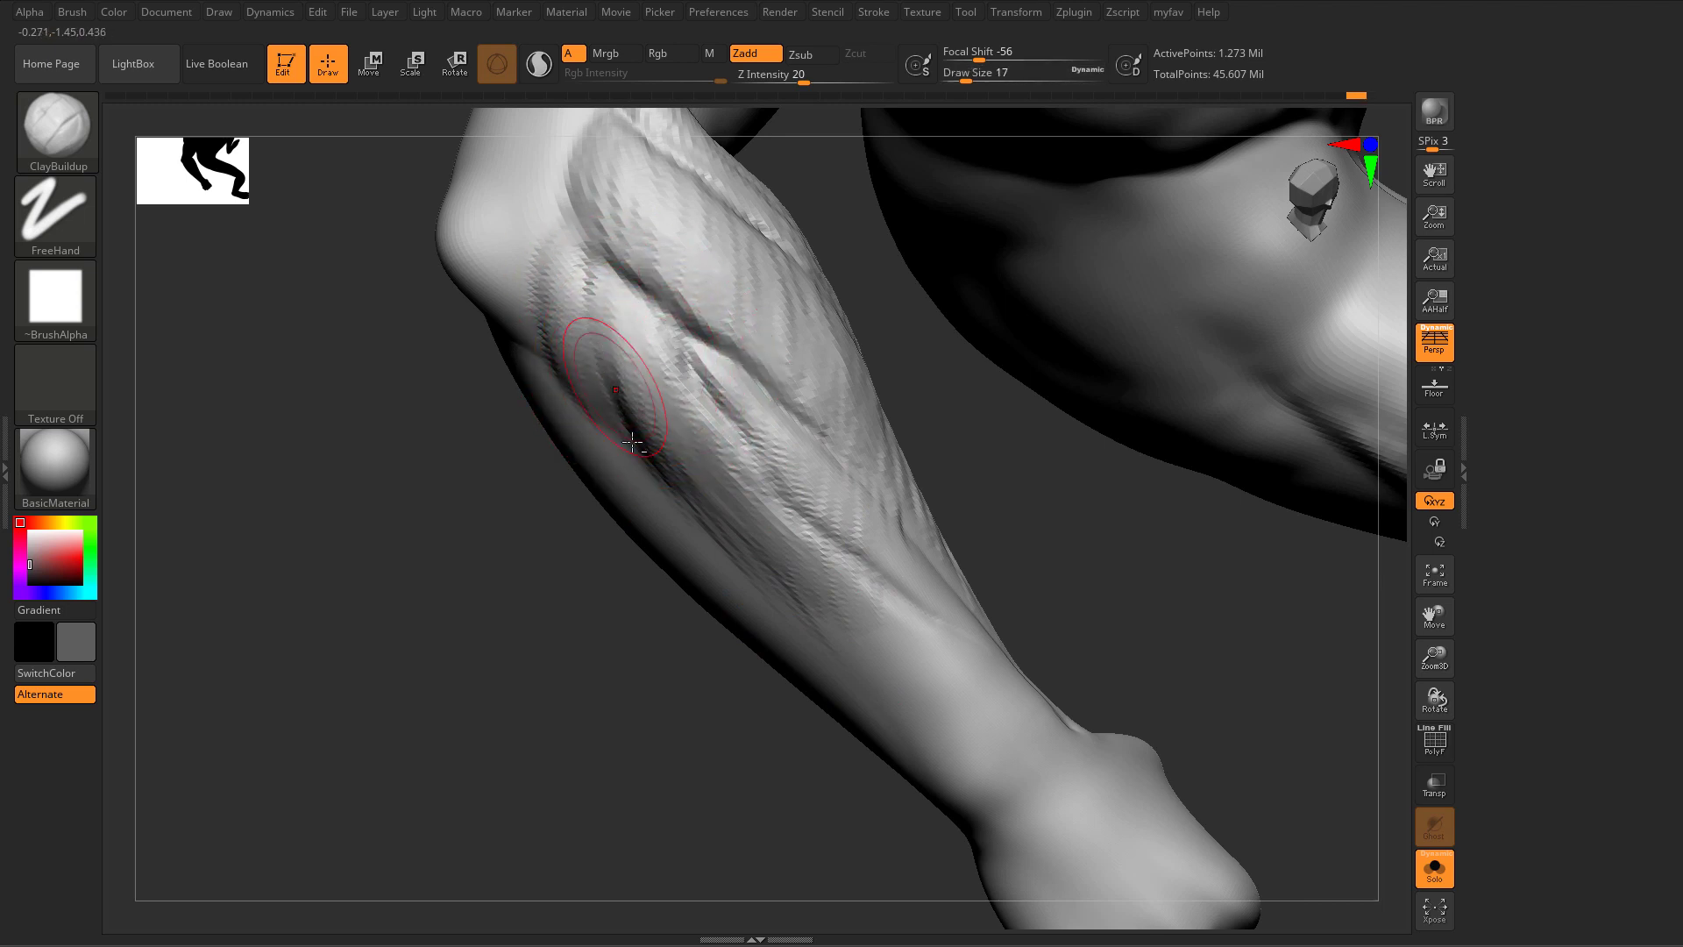
left_click_drag(386, 443, 561, 583, "alt")
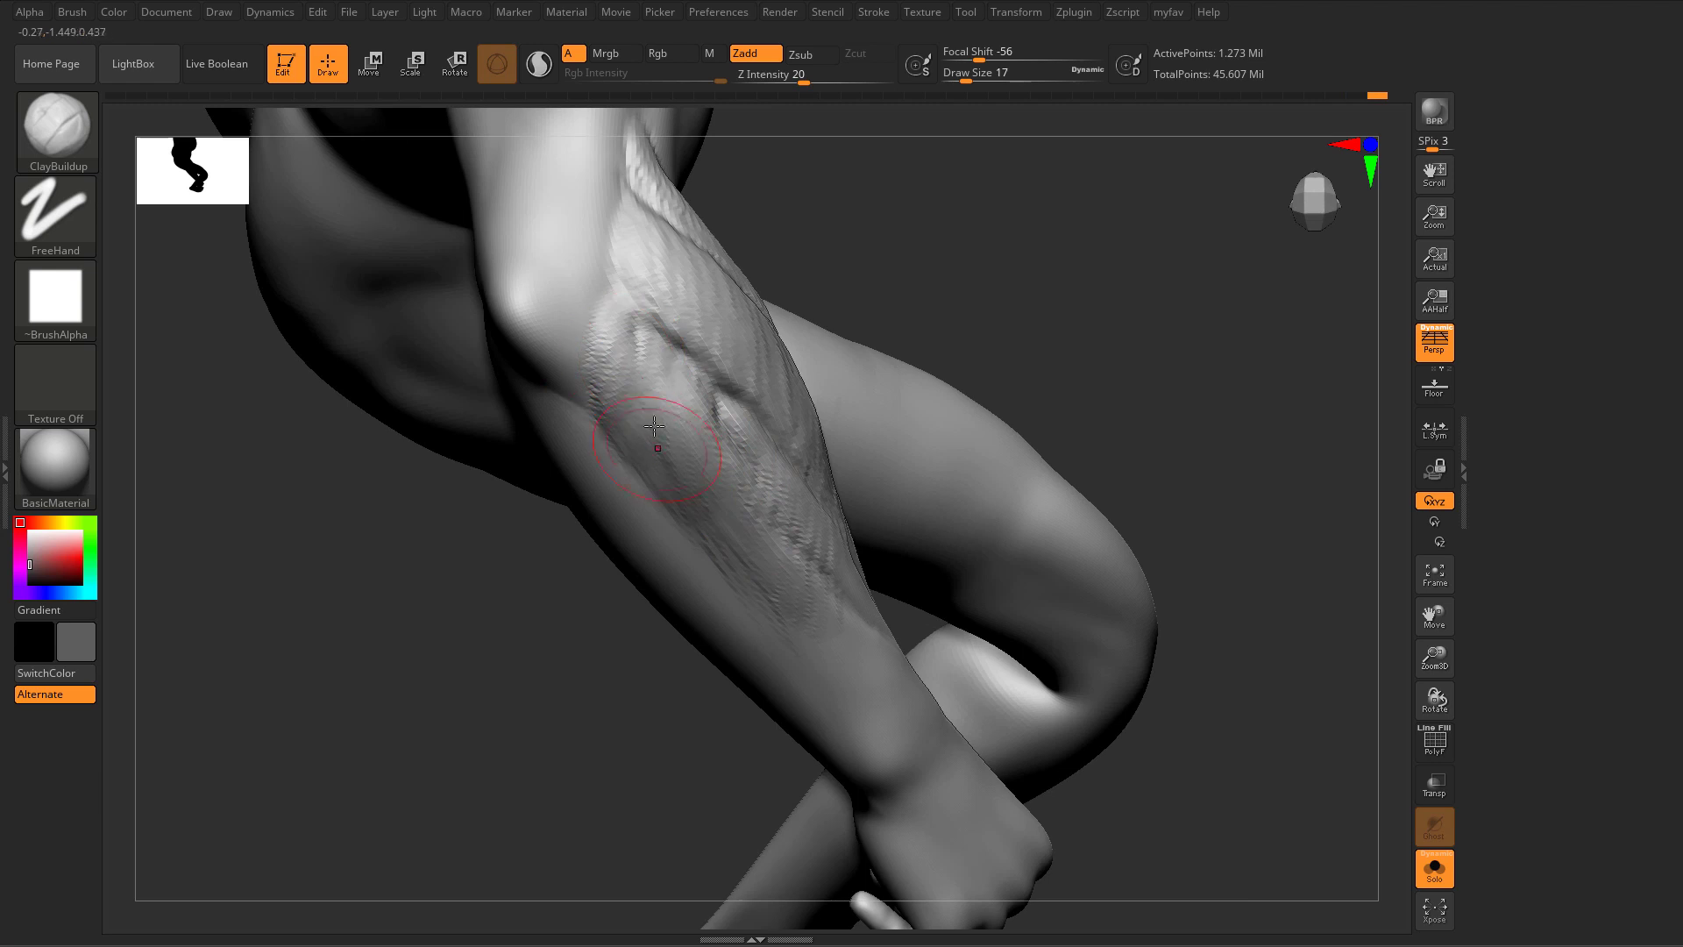
left_click_drag(604, 666, 517, 604, "alt")
mouse_move(699, 744)
left_mouse_down()
mouse_move(649, 695)
mouse_move(759, 764)
mouse_move(784, 815)
left_mouse_up()
right_click_drag(601, 298, 618, 367, "alt")
Step: Refine the narrow muscle ridge beside the groove below the elbow with ClayBuildup at draw size 7
key("s")
left_click_drag(640, 372, 682, 352)
mouse_move(600, 210)
left_mouse_down()
mouse_move(652, 307)
mouse_move(620, 344)
left_mouse_up()
key("s")
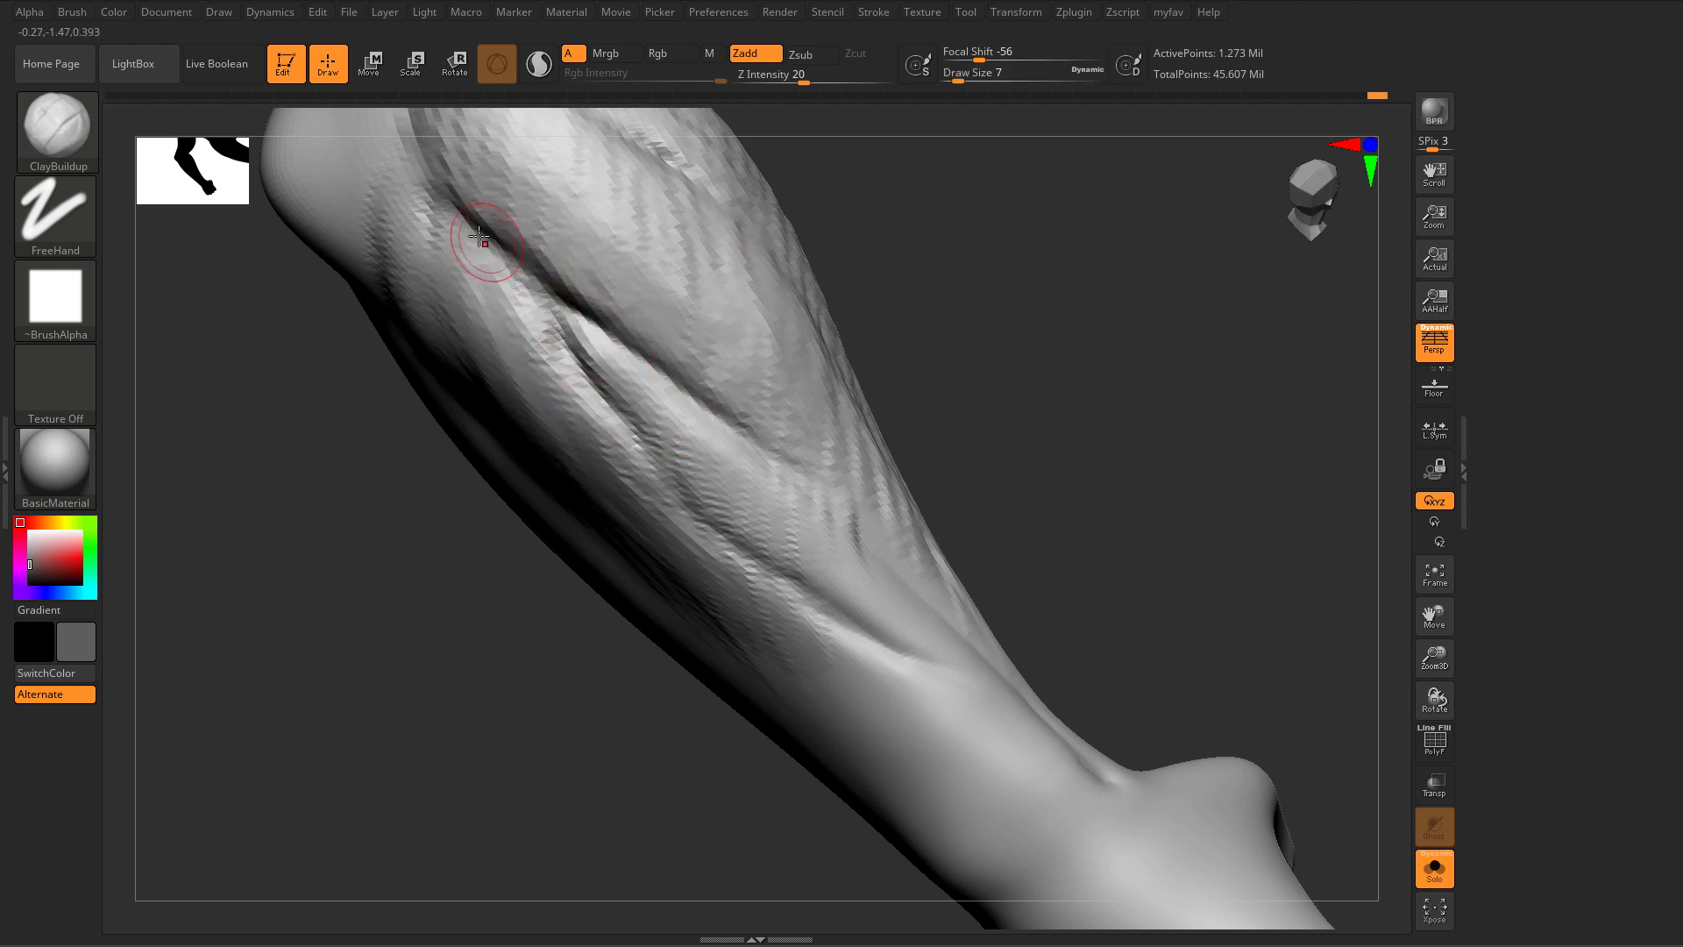
Step: Build up the central muscle strip down the mid forearm with ClayBuildup at draw size 16
key("s")
left_click_drag(629, 413, 641, 415)
key("s")
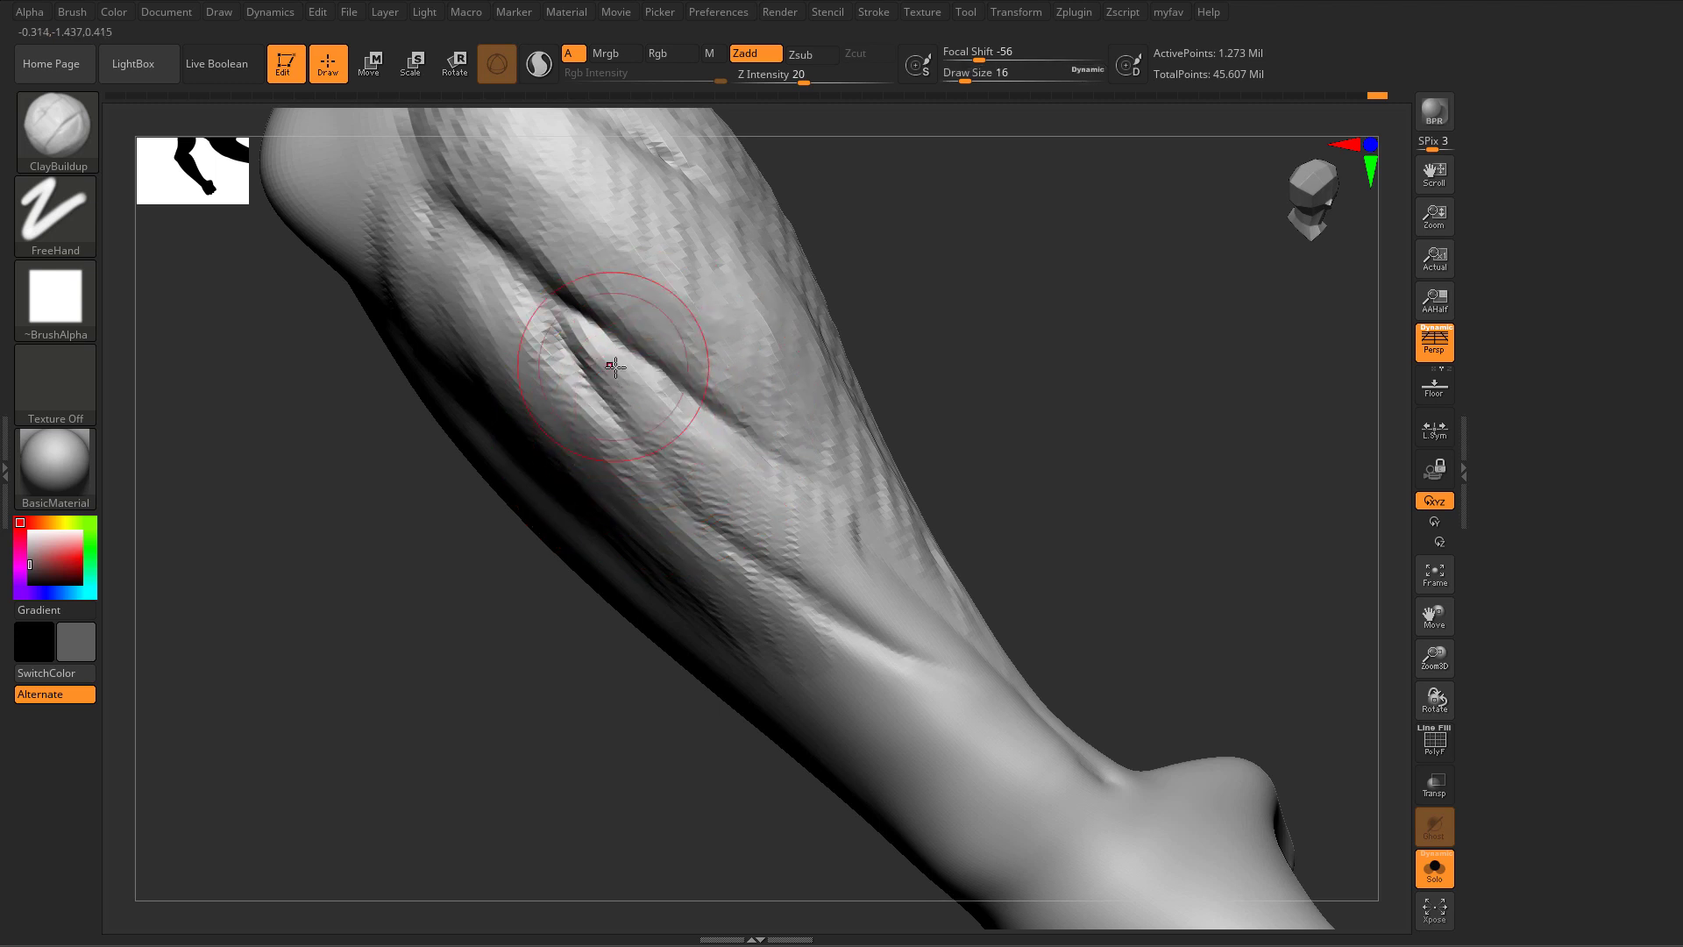
mouse_move(610, 372)
left_mouse_down()
mouse_move(688, 446)
mouse_move(674, 408)
left_mouse_up()
left_click_drag(739, 500, 801, 550)
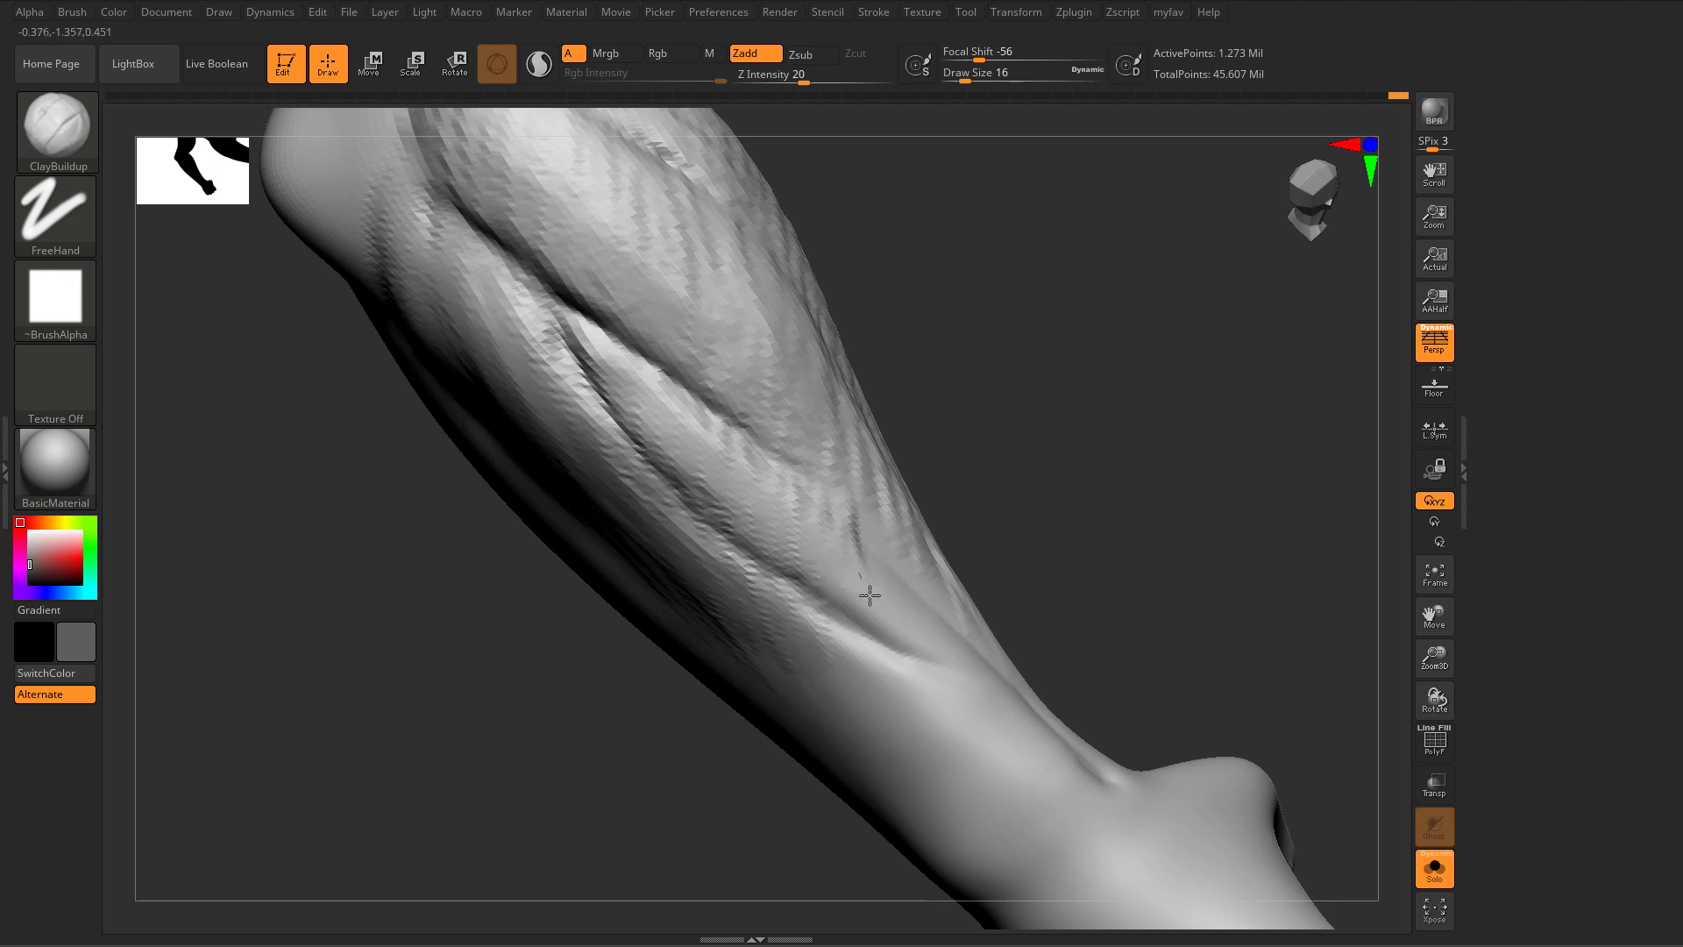
Step: Carve a tendon groove from the lower forearm toward the wrist with DamStandard at draw size 16
left_click_drag(534, 569, 842, 756, "alt")
left_click_drag(842, 755, 763, 745, "alt")
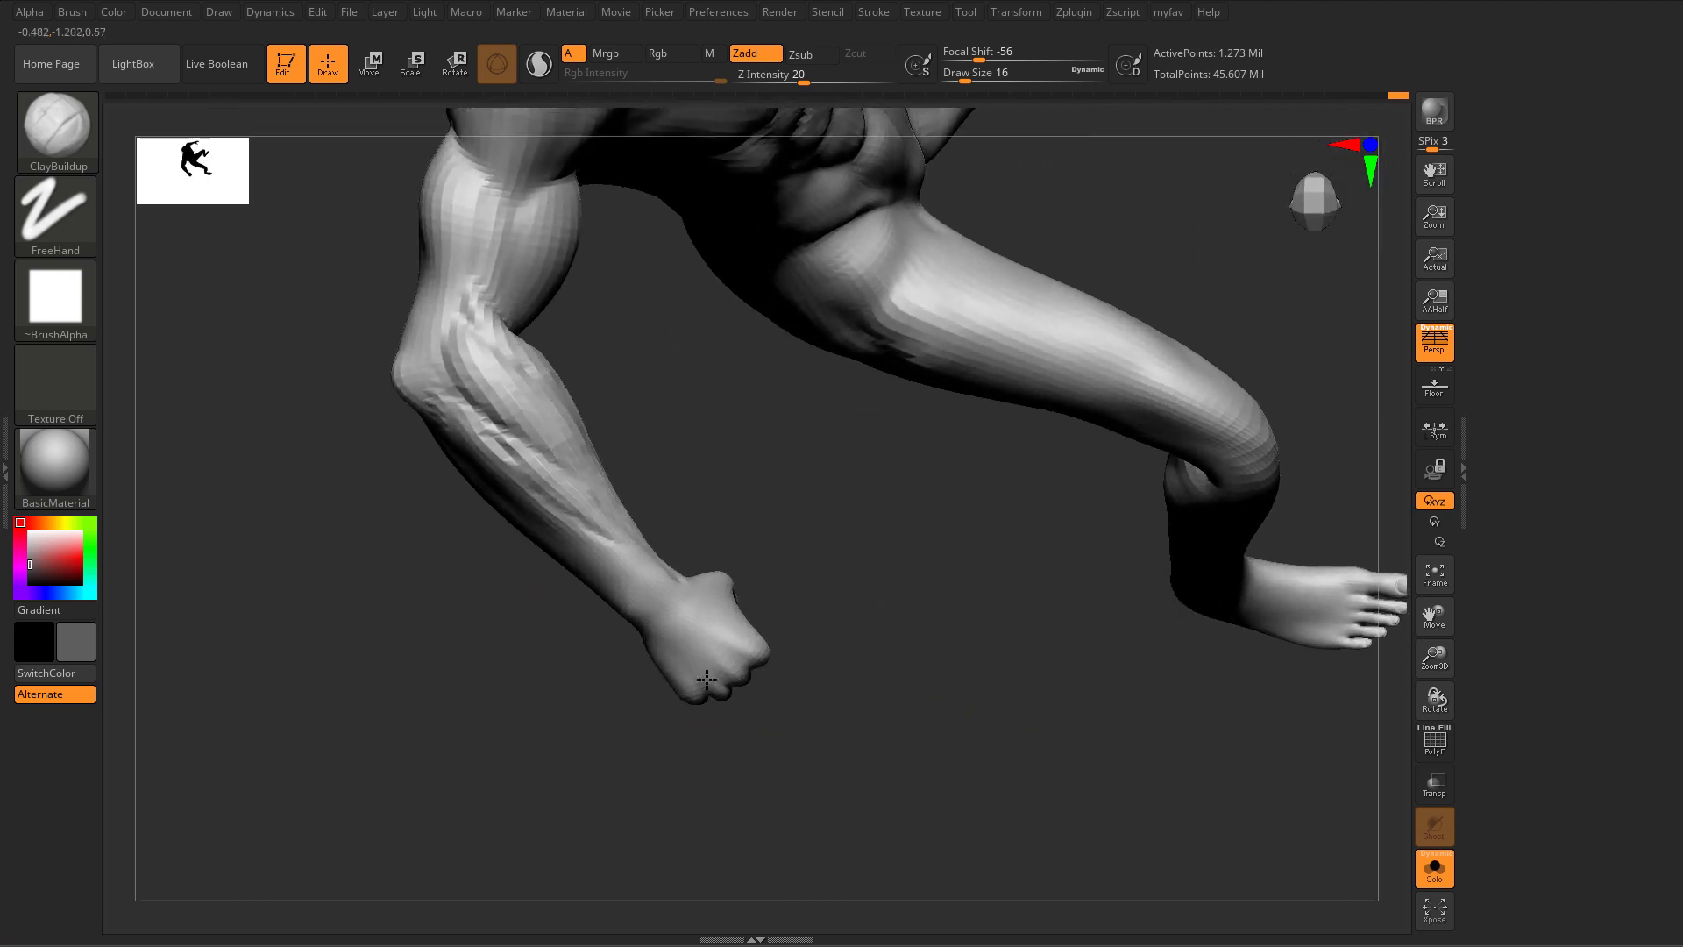
mouse_move(706, 679)
left_mouse_down("alt")
mouse_move(807, 488)
mouse_move(807, 518)
mouse_move(698, 454)
left_mouse_up("alt")
key("b")
key("d")
key("s")
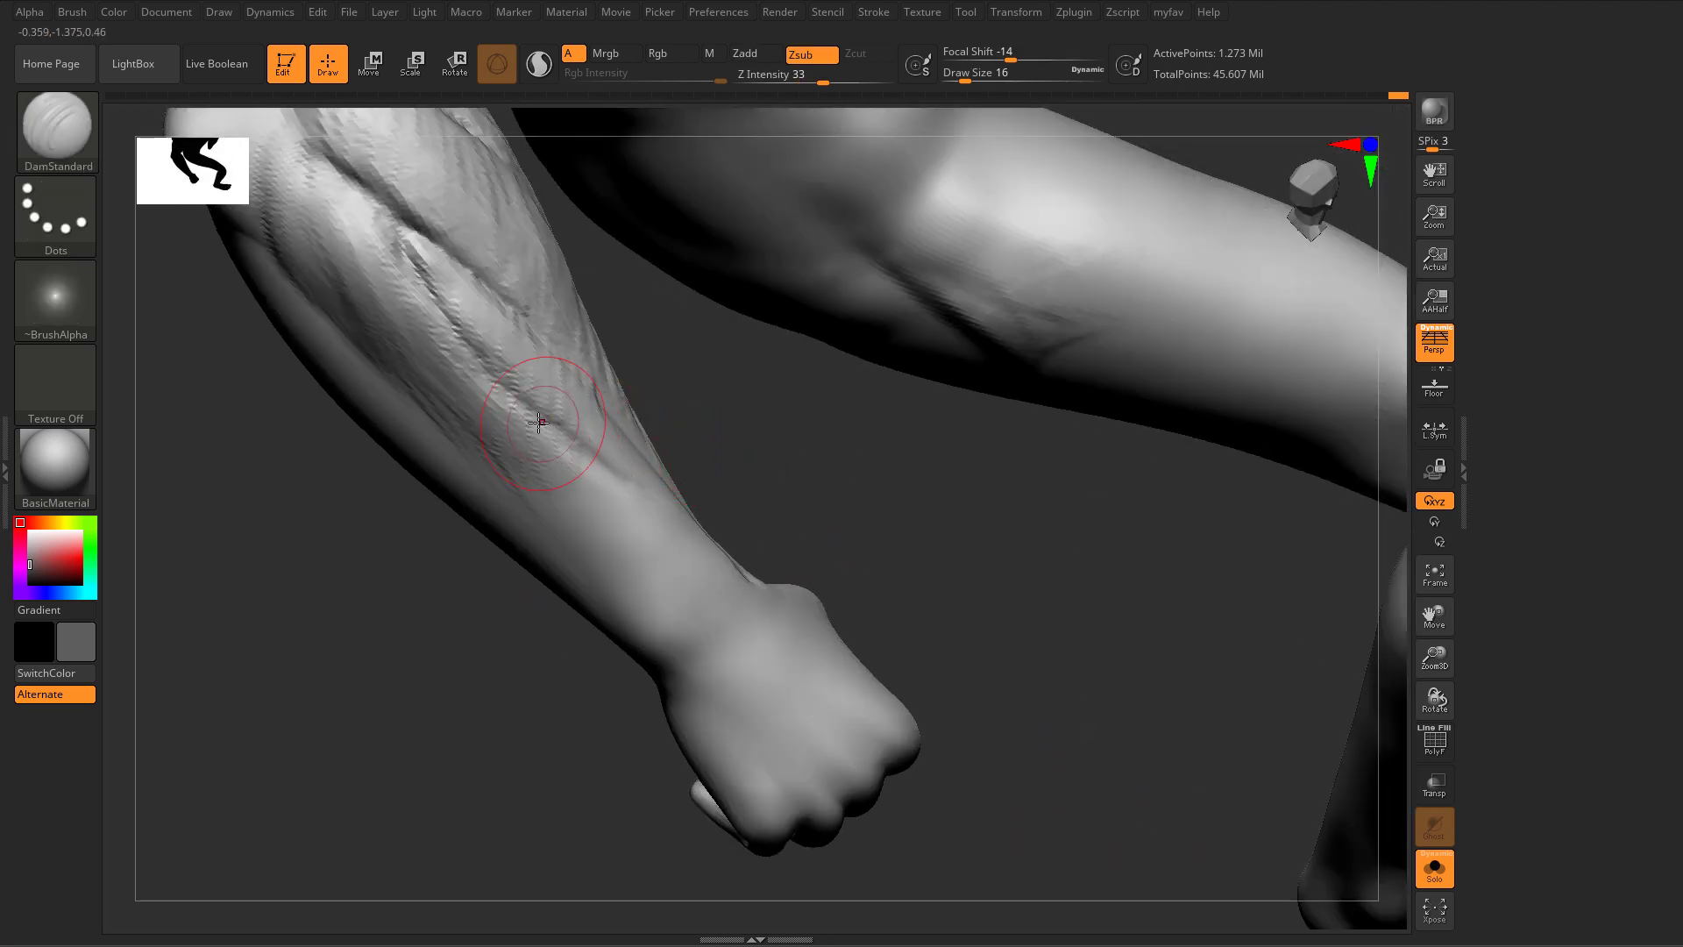
left_click_drag(573, 459, 744, 637)
mouse_move(810, 534)
left_mouse_down()
mouse_move(666, 518)
mouse_move(710, 586)
left_mouse_up()
Step: Build up the lower forearm surface and tendon beside the new groove with ClayBuildup at draw size 16
key("b")
key("c")
key("b")
left_click_drag(609, 480, 708, 593)
mouse_move(605, 482)
left_mouse_down()
mouse_move(692, 565)
mouse_move(700, 524)
left_mouse_up()
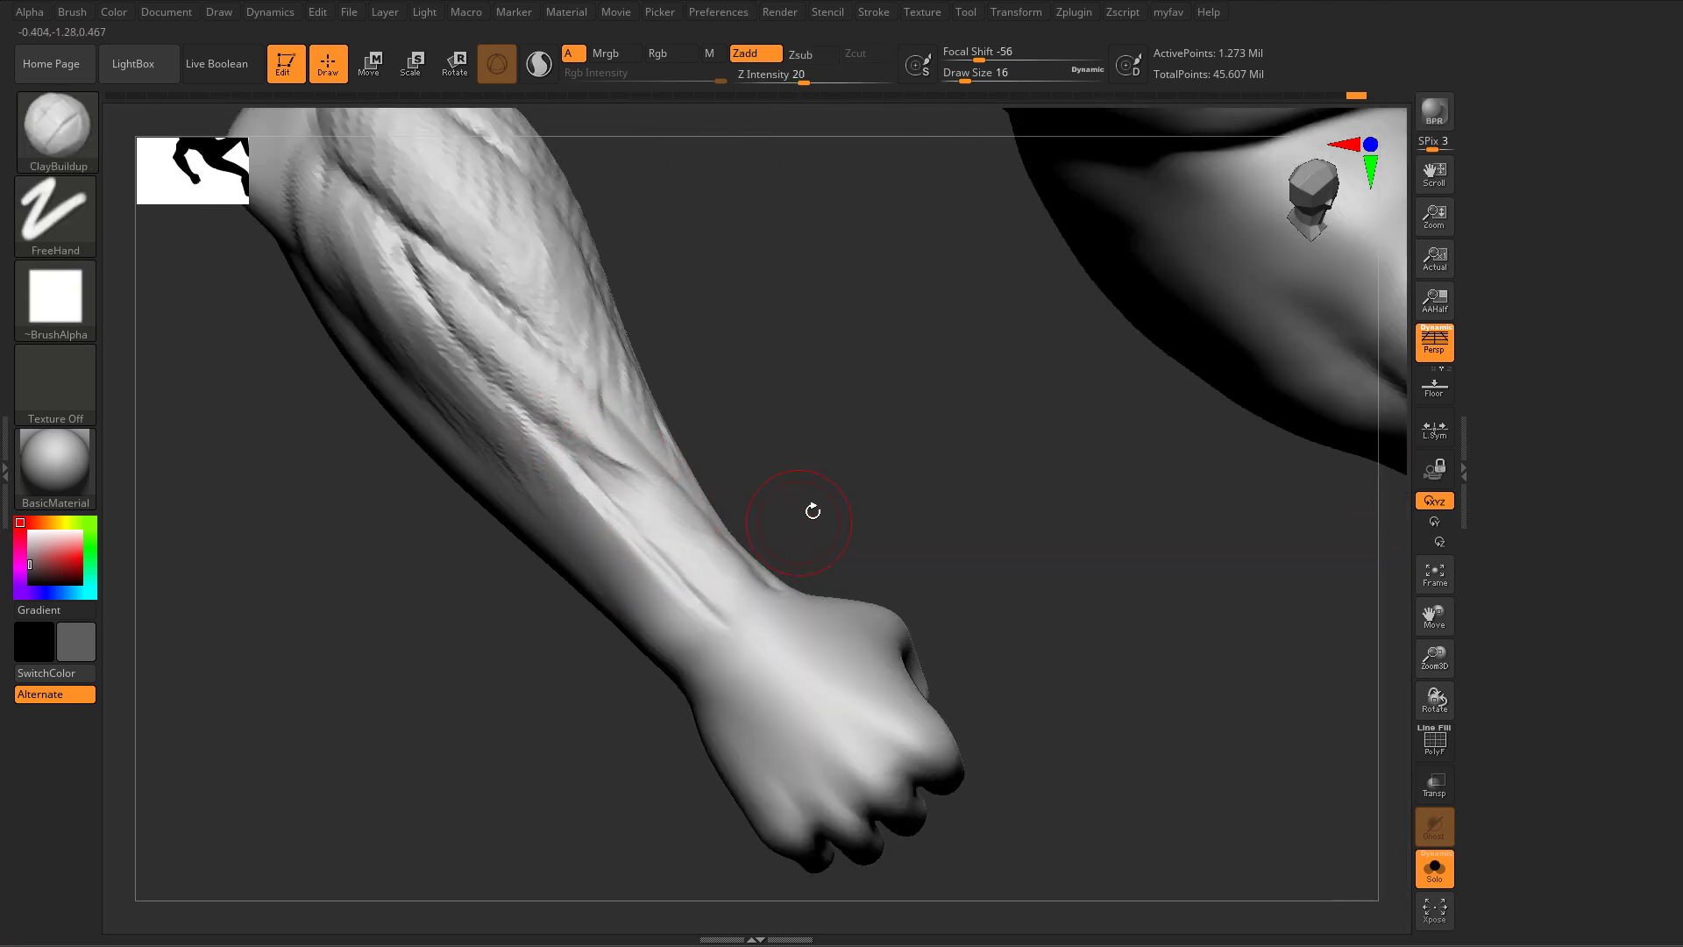
left_click_drag(812, 511, 669, 513)
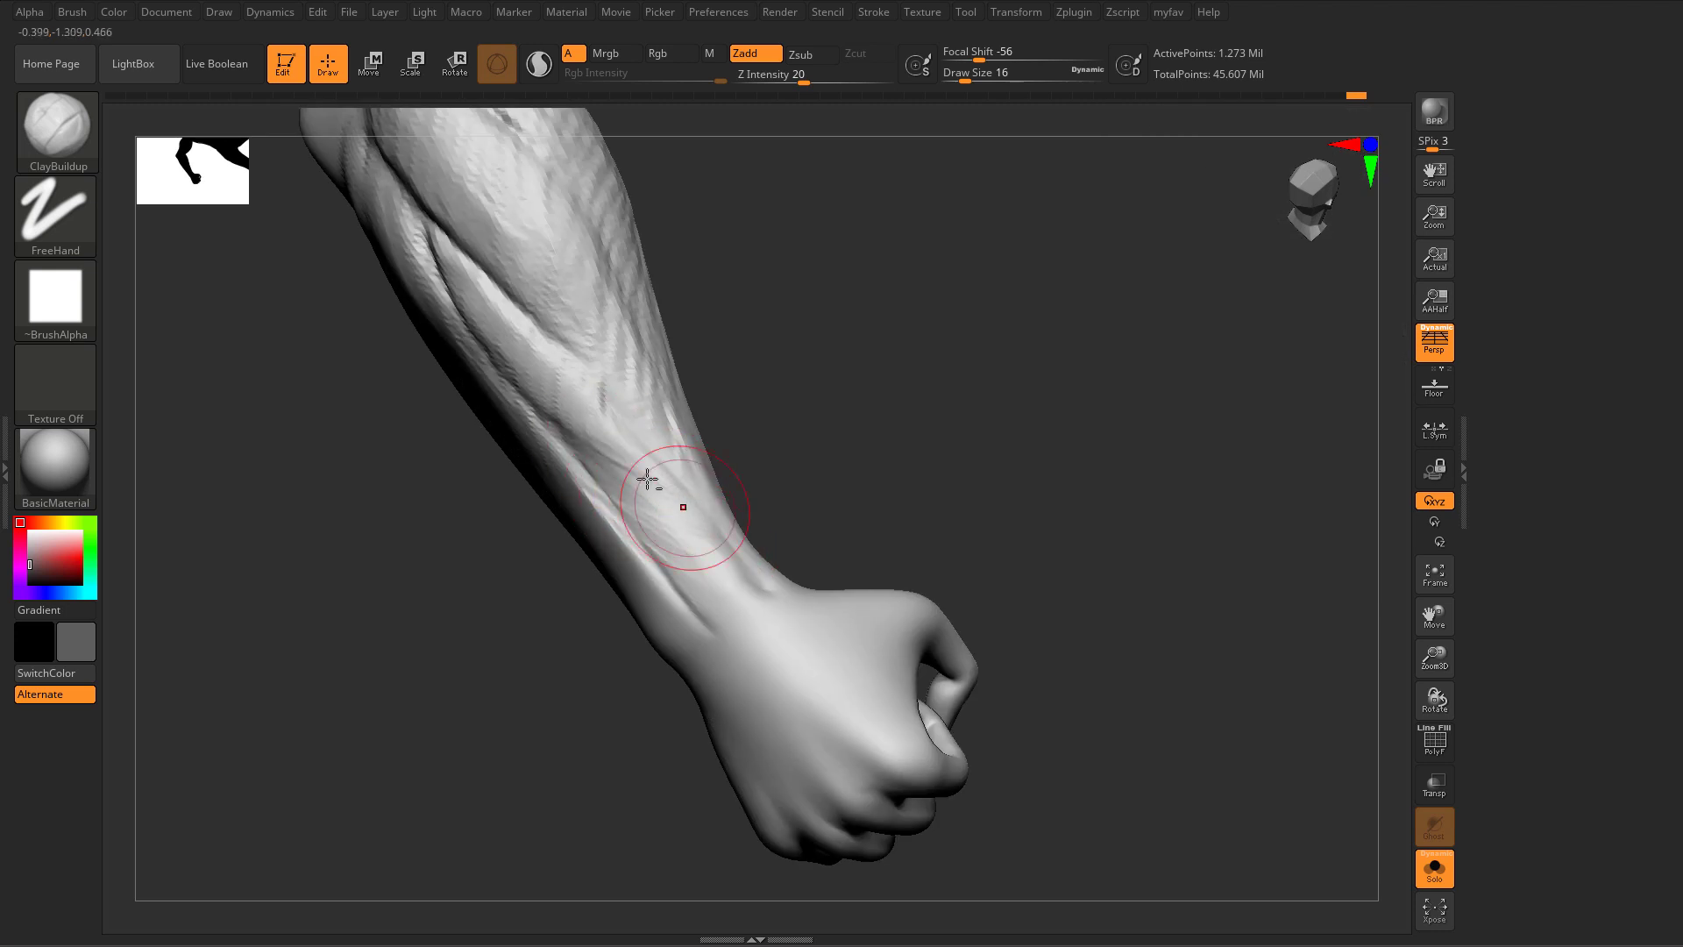
left_click_drag(528, 365, 662, 483)
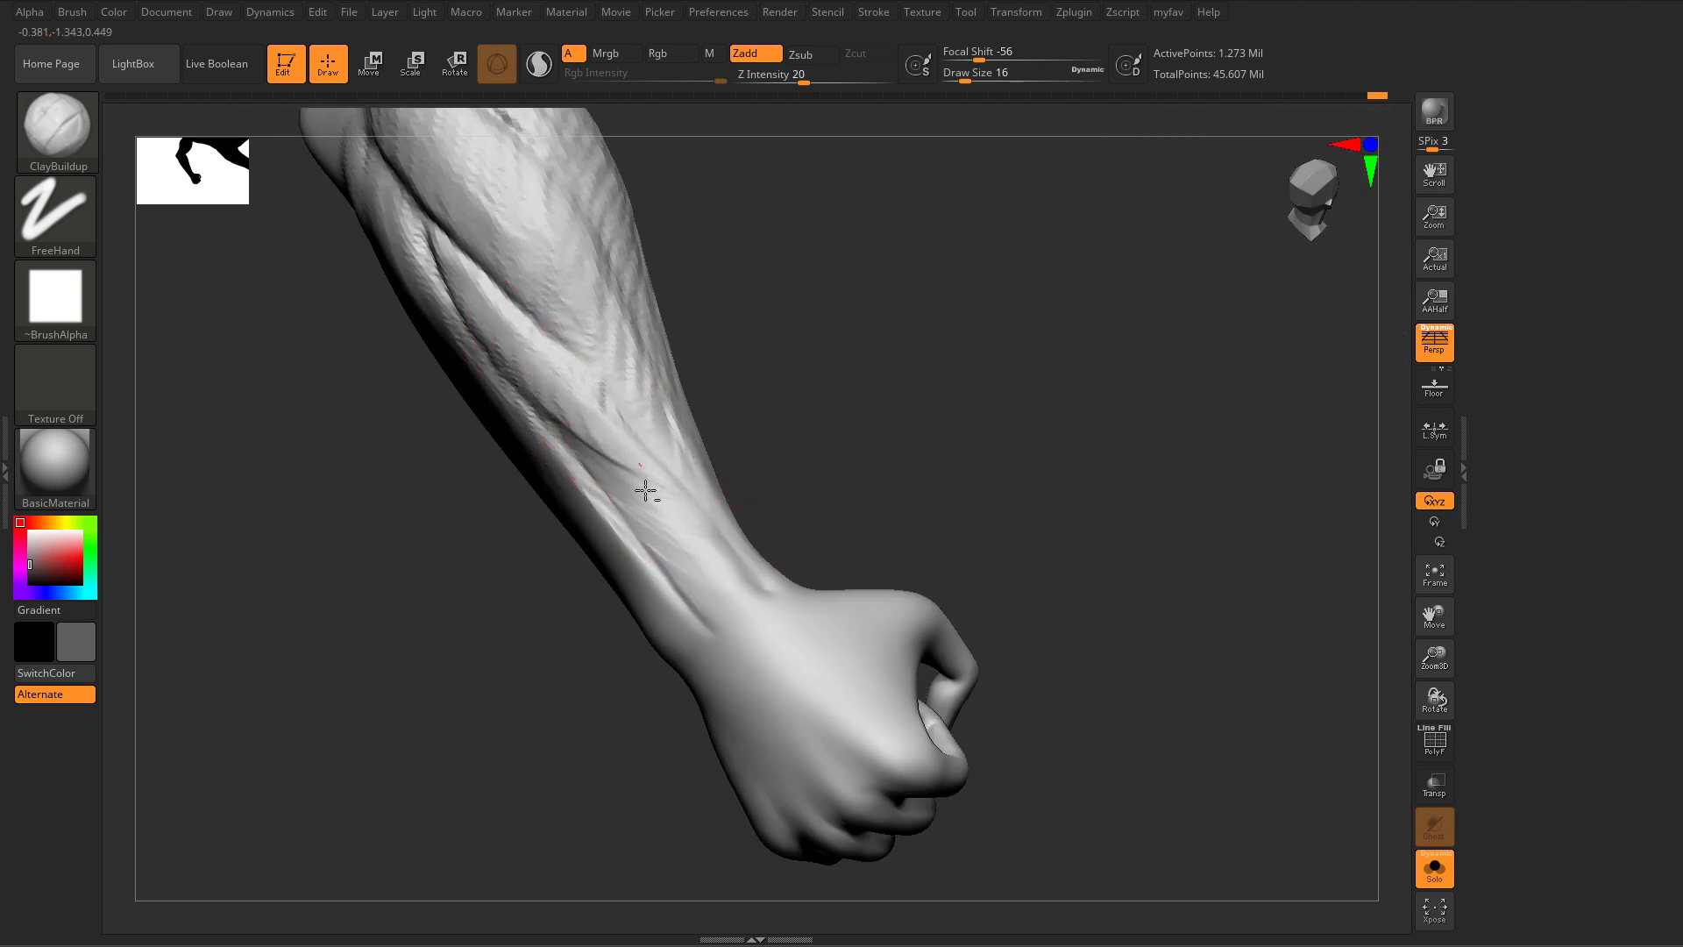
Step: Carve diagonal grooves across the lower forearm above the wrist with DamStandard at draw size 16
mouse_move(500, 447)
left_mouse_down("alt")
mouse_move(481, 578)
mouse_move(740, 706)
mouse_move(766, 575)
mouse_move(540, 729)
mouse_move(740, 748)
mouse_move(561, 684)
mouse_move(490, 542)
mouse_move(529, 503)
mouse_move(564, 564)
mouse_move(666, 464)
mouse_move(977, 421)
mouse_move(698, 394)
left_mouse_up("alt")
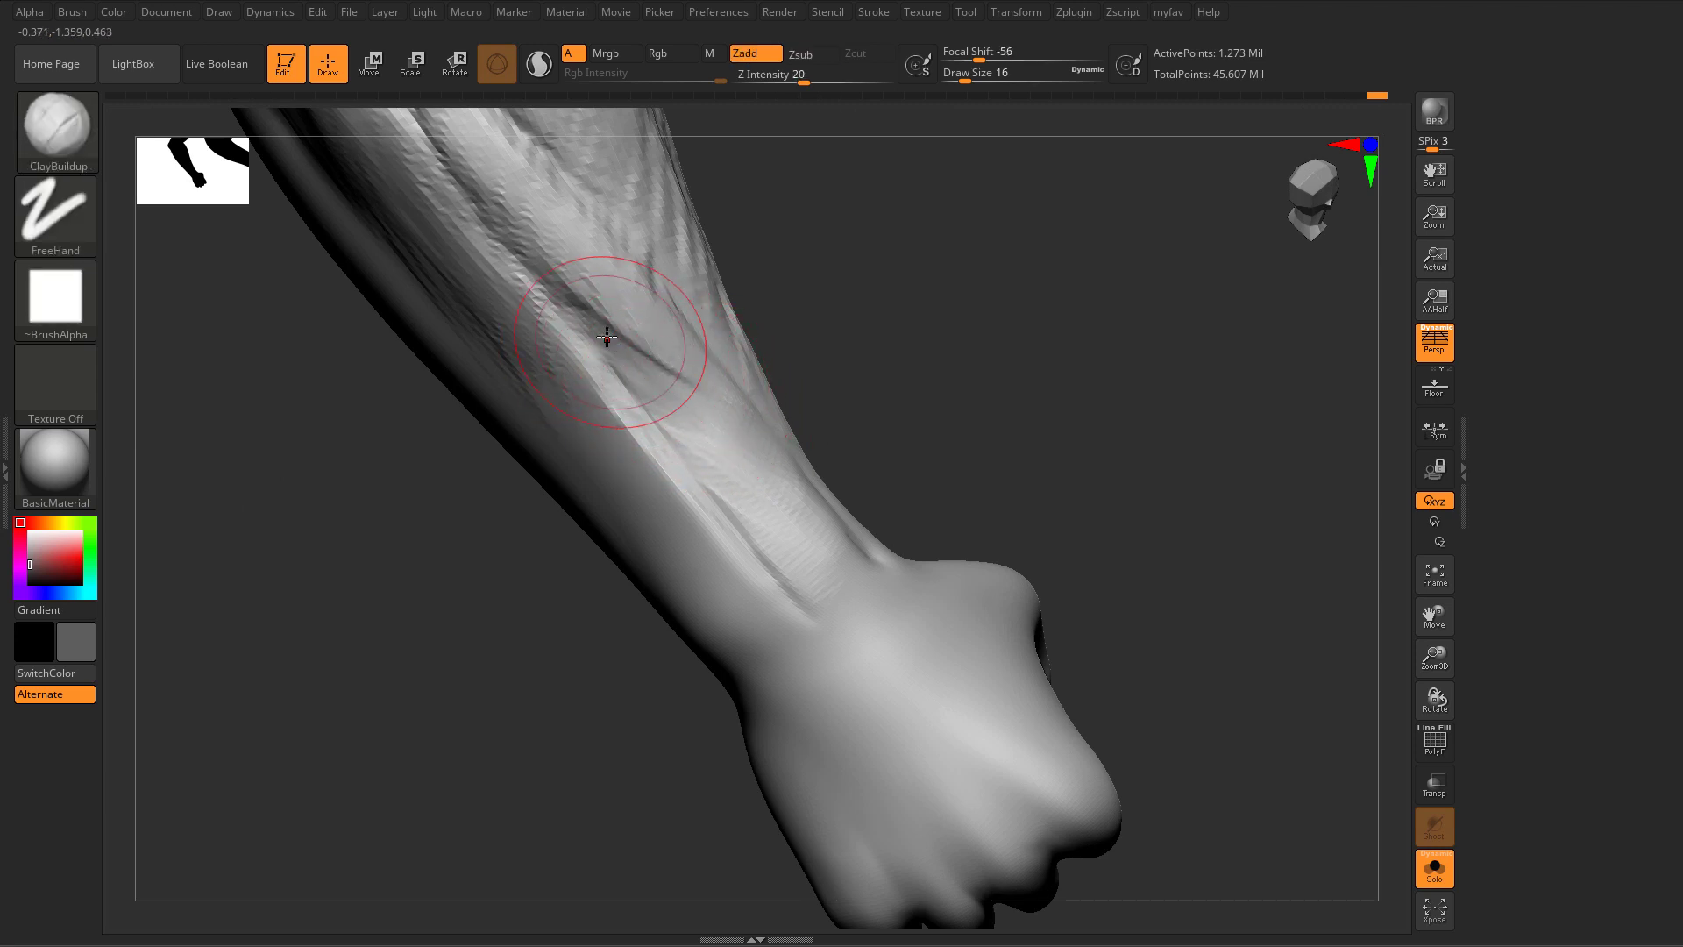
key("b")
key("d")
key("s")
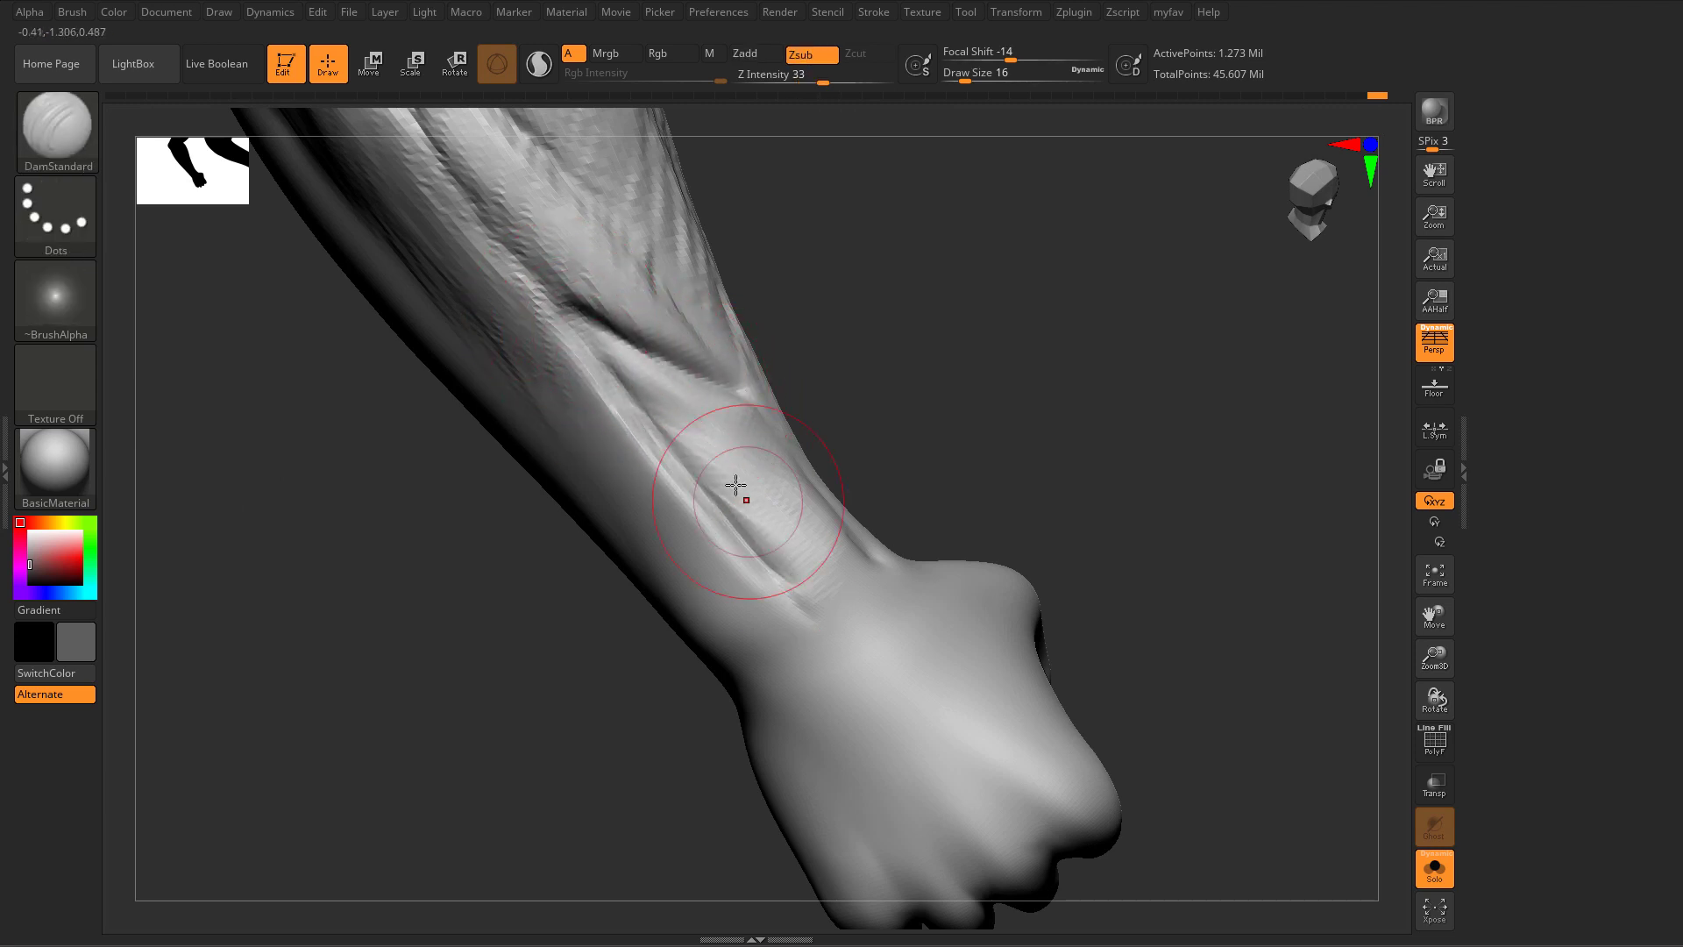
Step: Build up the diagonal muscle bands crossing toward the thumb side of the wrist with ClayBuildup
key("b")
key("c")
key("b")
mouse_move(788, 496)
left_mouse_down()
mouse_move(739, 510)
mouse_move(812, 522)
left_mouse_up()
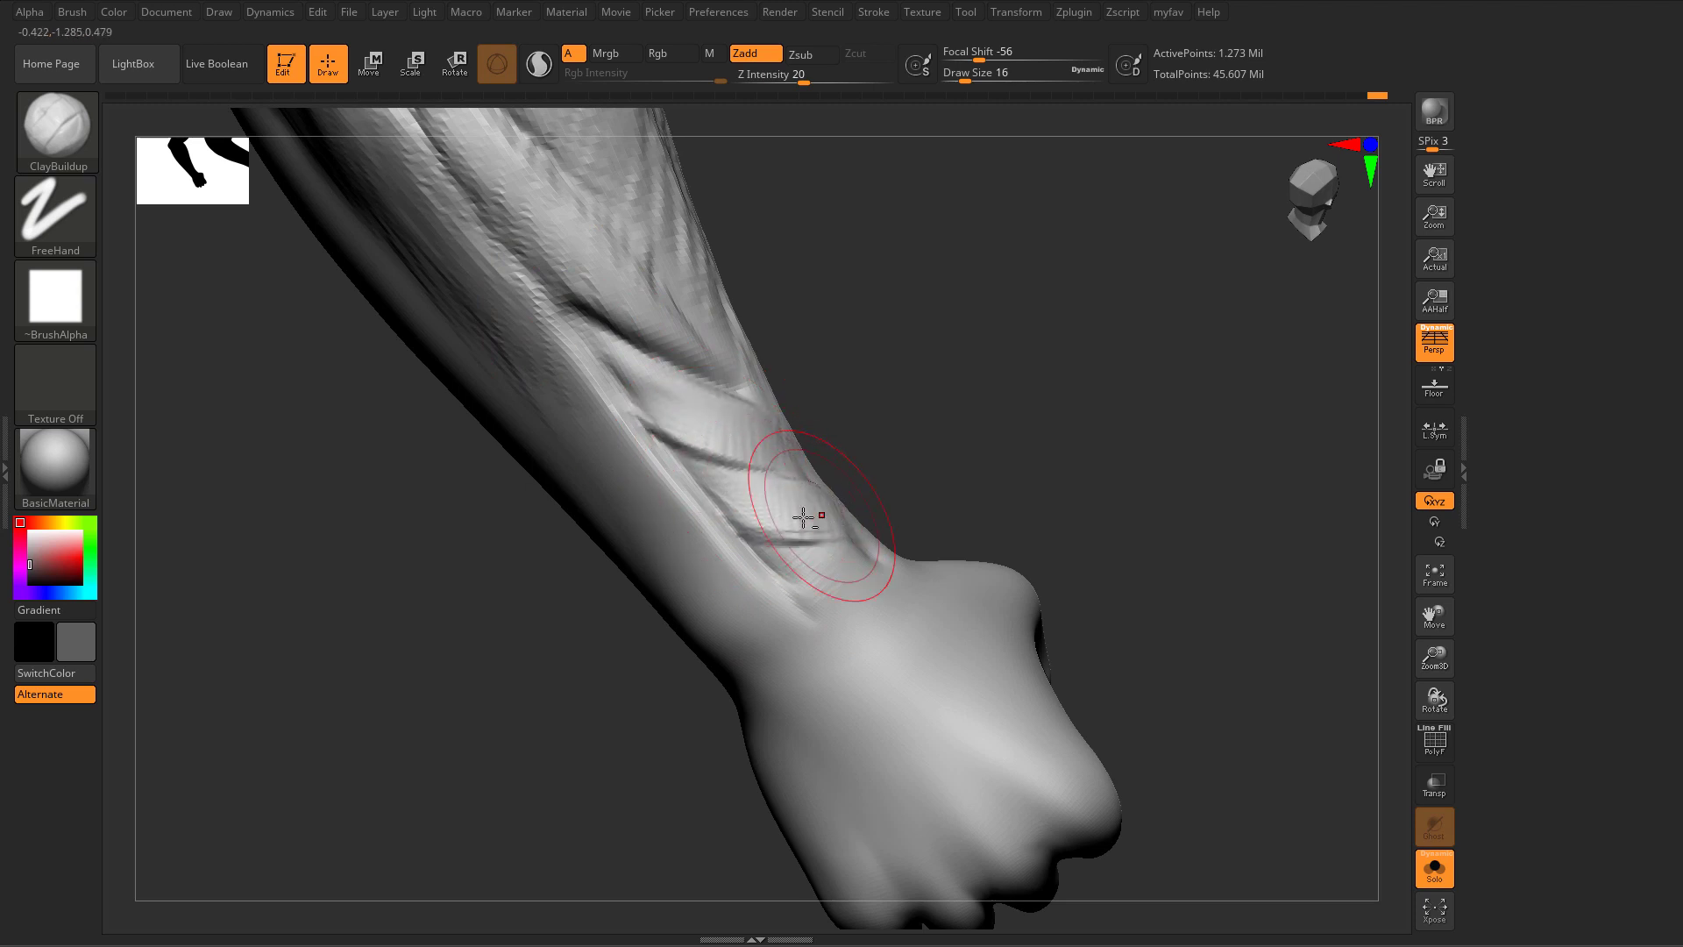
mouse_move(509, 515)
left_mouse_down()
mouse_move(616, 615)
mouse_move(642, 681)
mouse_move(639, 638)
mouse_move(570, 593)
mouse_move(601, 665)
mouse_move(713, 646)
mouse_move(788, 525)
left_mouse_up()
mouse_move(830, 406)
left_mouse_down()
mouse_move(810, 419)
mouse_move(671, 372)
left_mouse_up()
Step: Pull the diagonal band outward on the thumb side of the wrist with the Move brush at draw size 20
key("s")
key("s")
key("s")
left_click_drag(760, 422, 761, 400)
key("b")
key("m")
key("v")
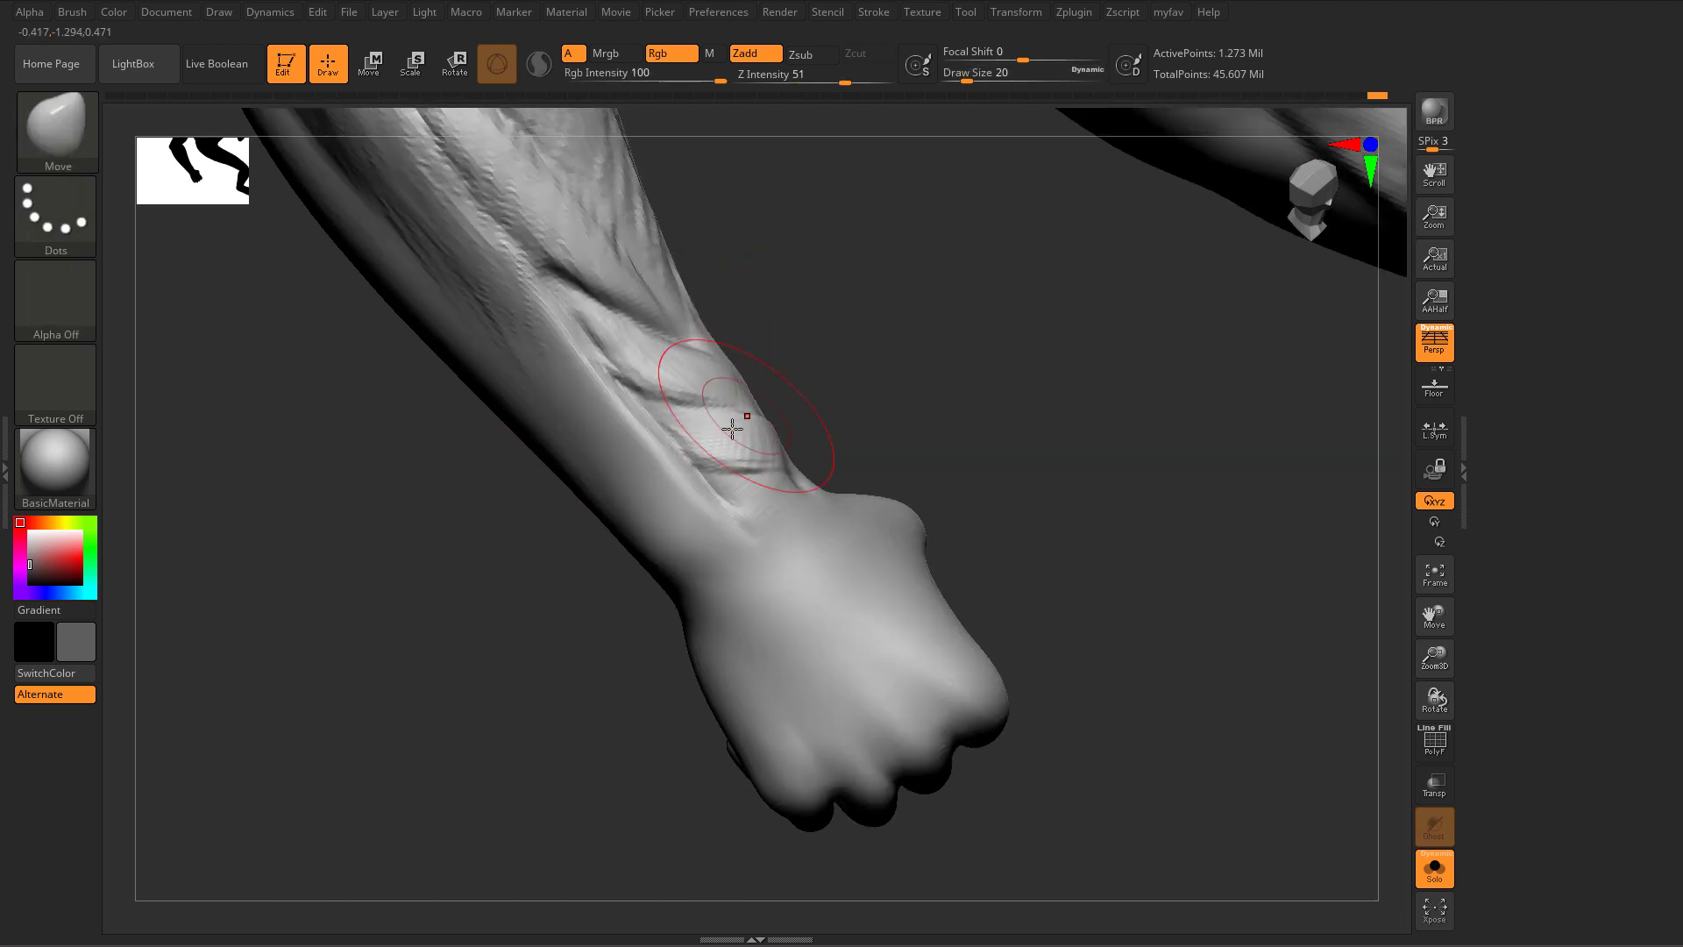
Step: Fill the crossing muscle bands and the lower forearm above them with ClayBuildup at draw size 20
key("b")
key("c")
key("b")
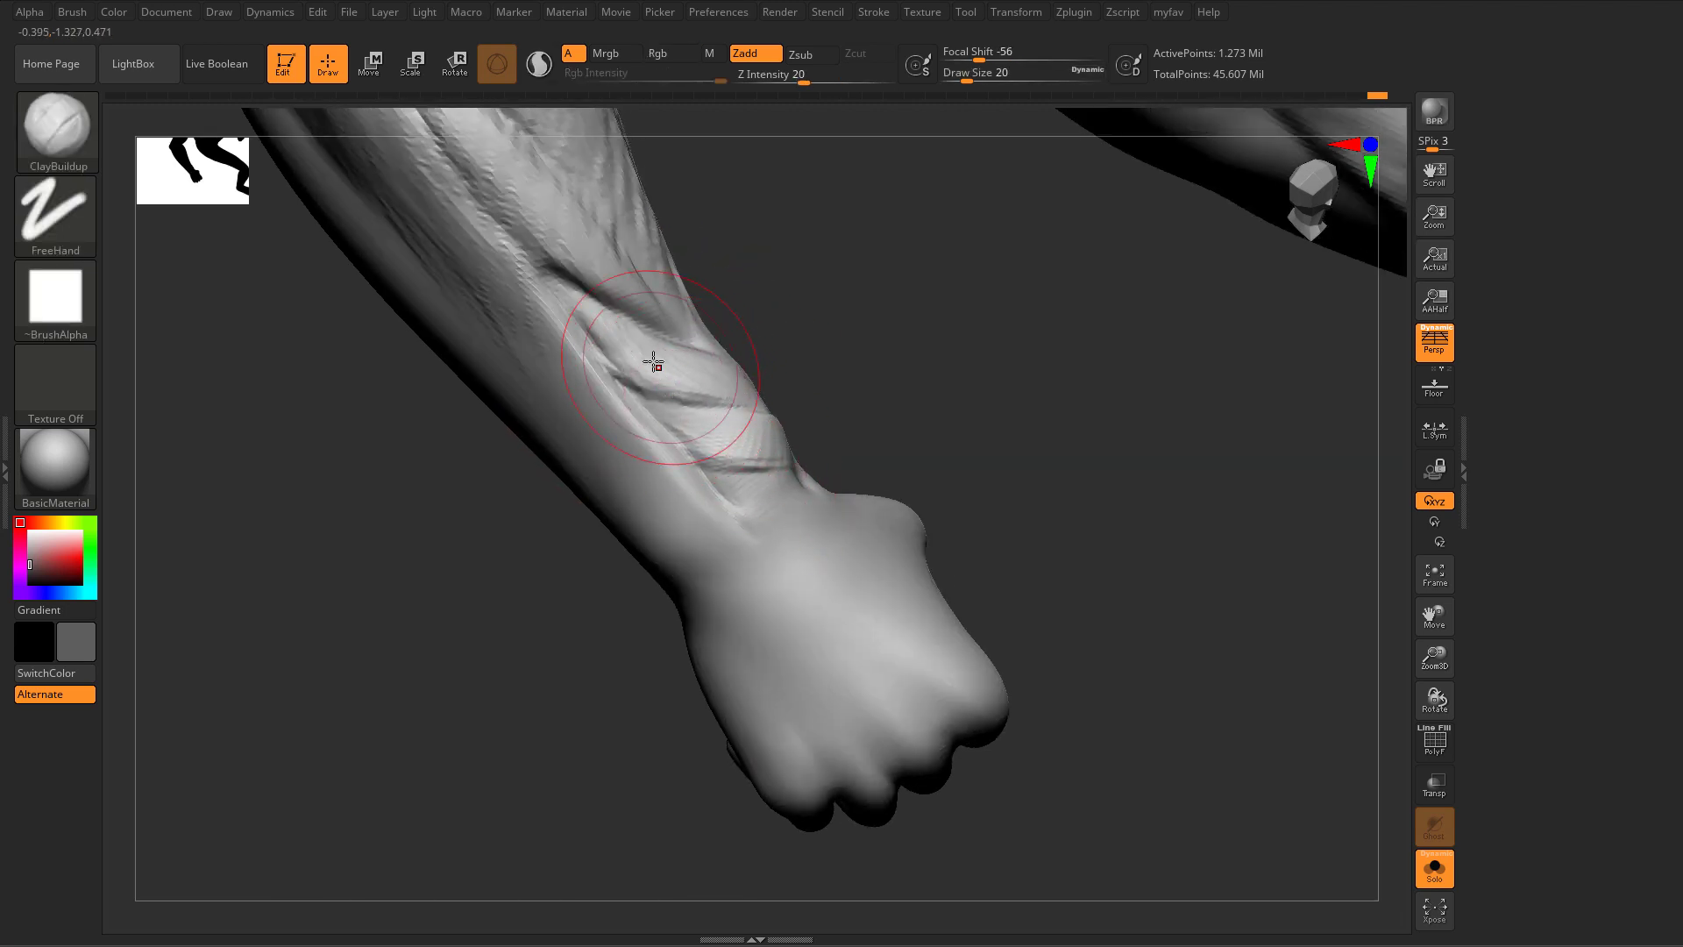
mouse_move(596, 565)
left_mouse_down("alt")
mouse_move(569, 517)
mouse_move(565, 414)
mouse_move(602, 567)
mouse_move(882, 721)
mouse_move(921, 777)
mouse_move(902, 706)
mouse_move(772, 666)
left_mouse_up("alt")
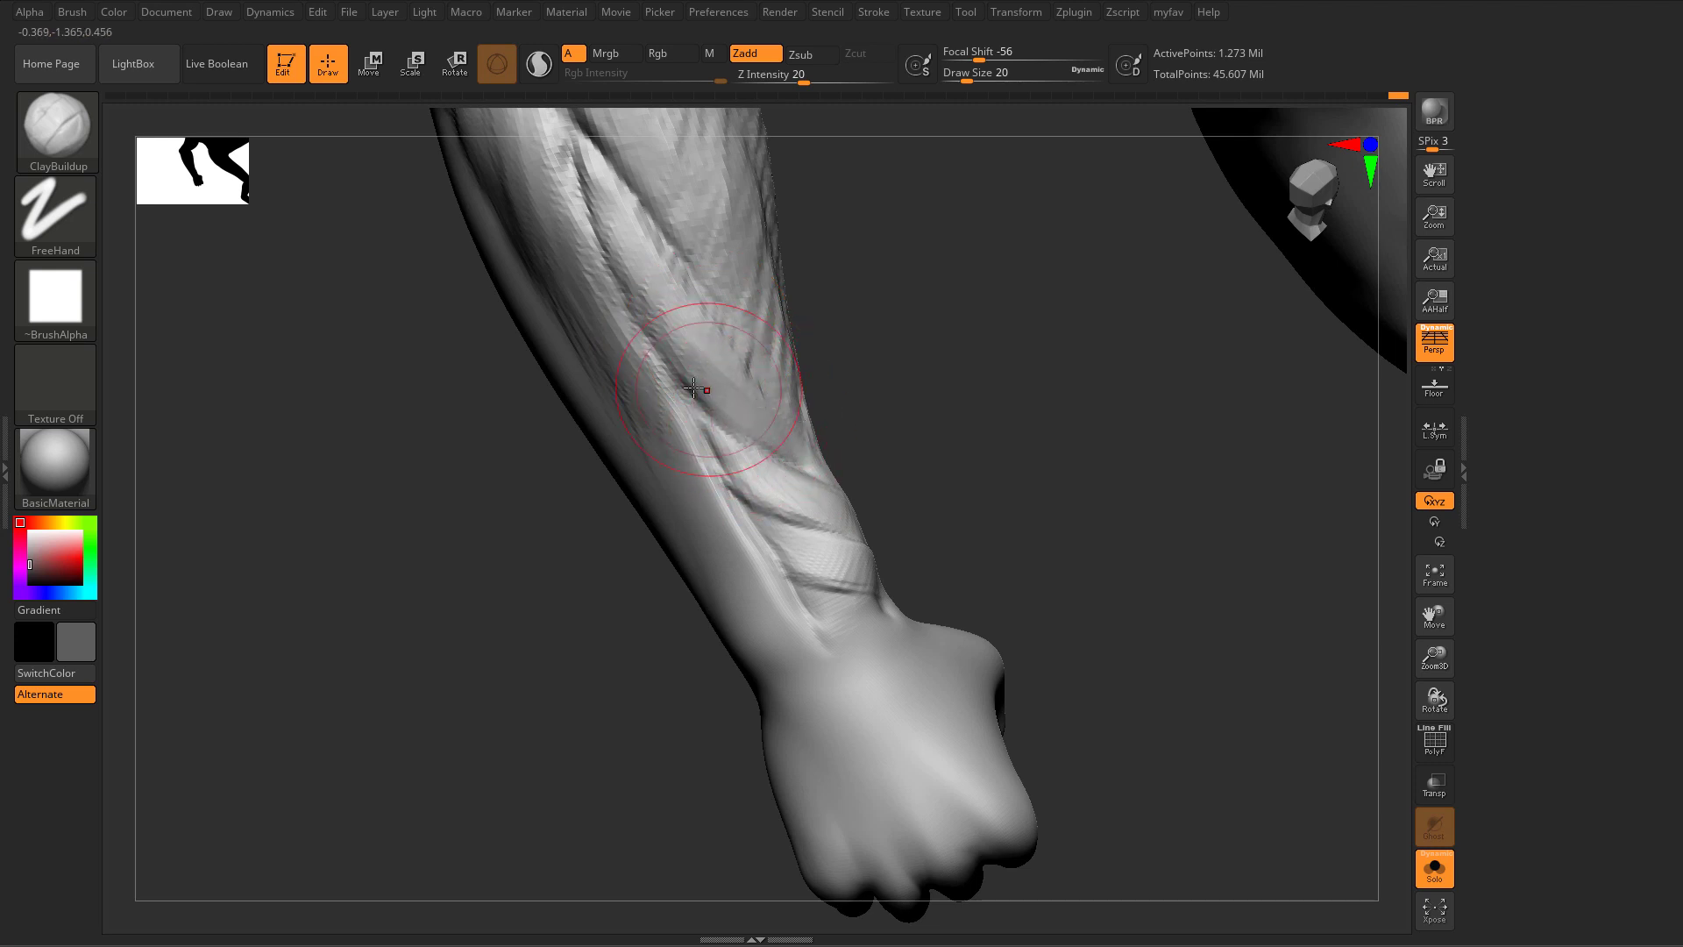
mouse_move(646, 397)
right_mouse_down()
mouse_move(613, 430)
mouse_move(663, 378)
right_mouse_up()
Step: Refine the outer forearm muscle and tendon surfaces above the wrist with ClayBuildup at draw size 16
key("s")
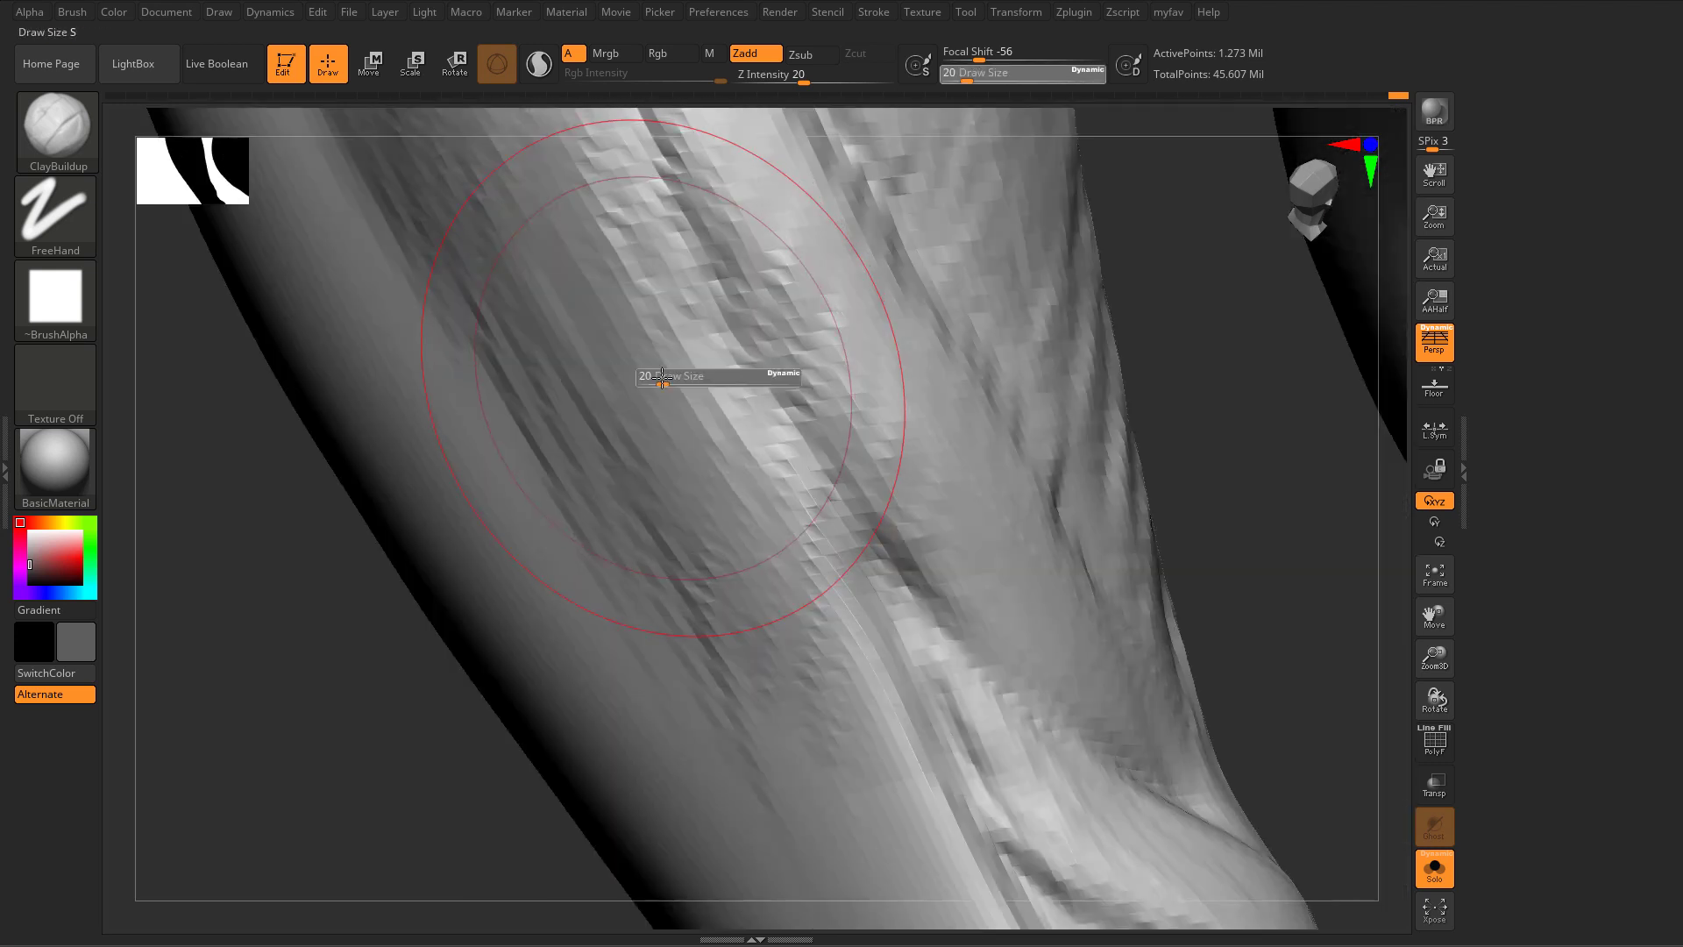
left_click_drag(662, 377, 659, 378)
mouse_move(657, 377)
right_mouse_down("ctrl")
mouse_move(476, 401)
mouse_move(473, 434)
right_mouse_up("ctrl")
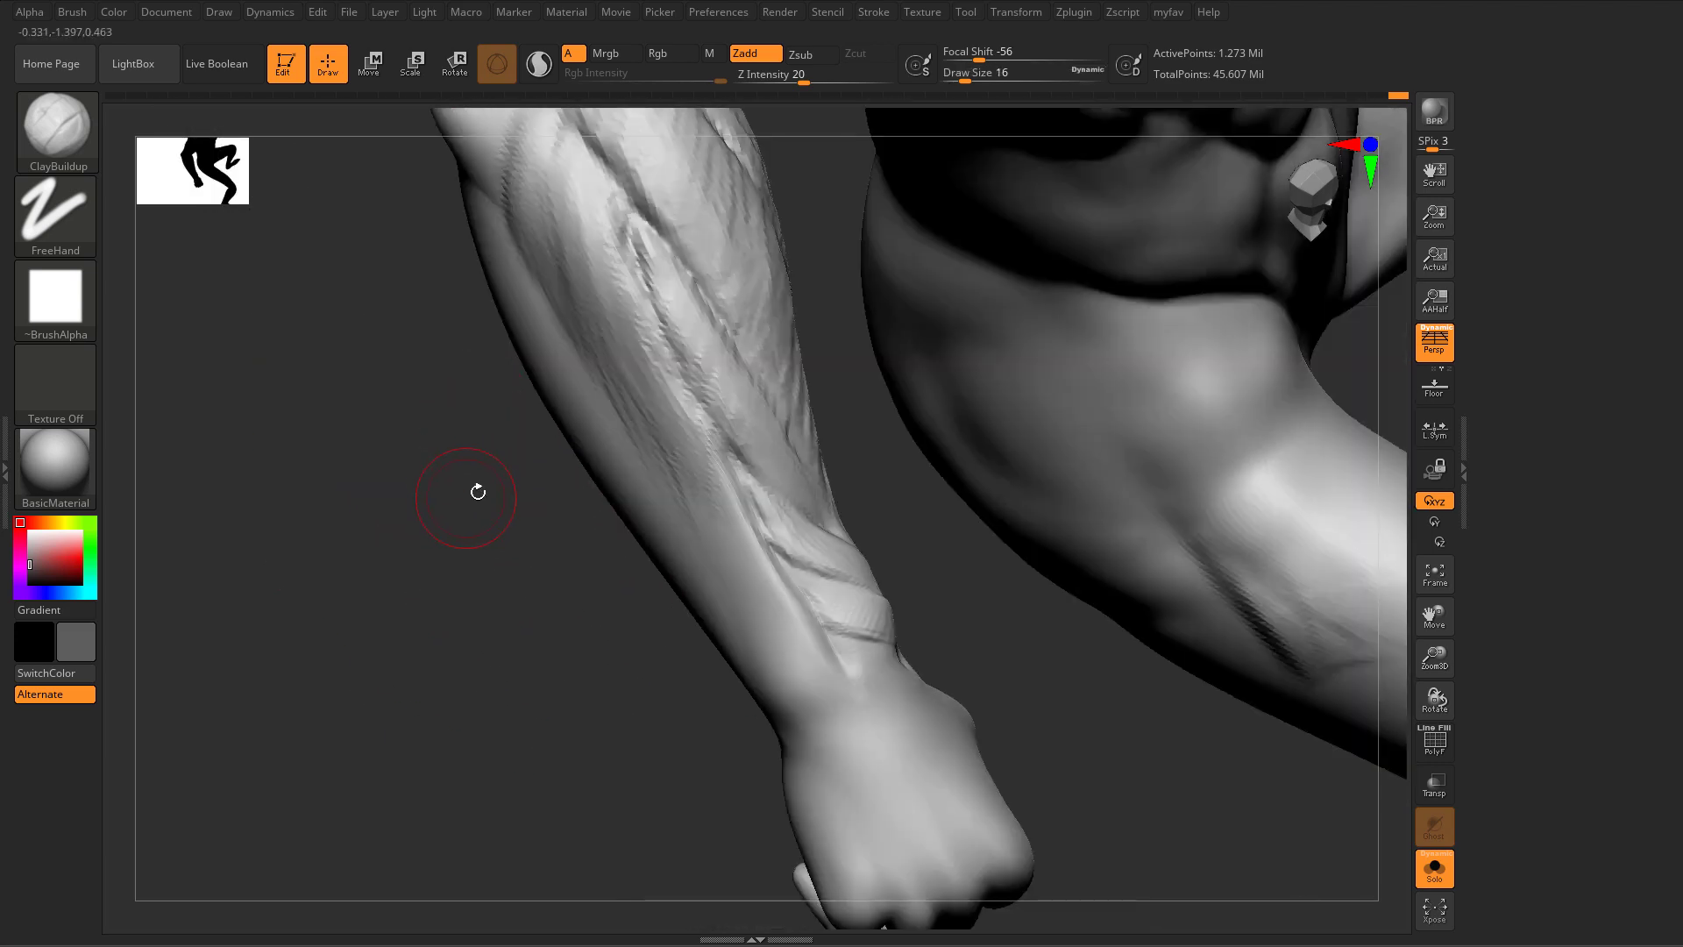
mouse_move(476, 491)
right_mouse_down("ctrl")
mouse_move(465, 519)
mouse_move(465, 496)
mouse_move(421, 466)
mouse_move(543, 491)
right_mouse_up("ctrl")
right_click_drag(838, 576, 827, 571)
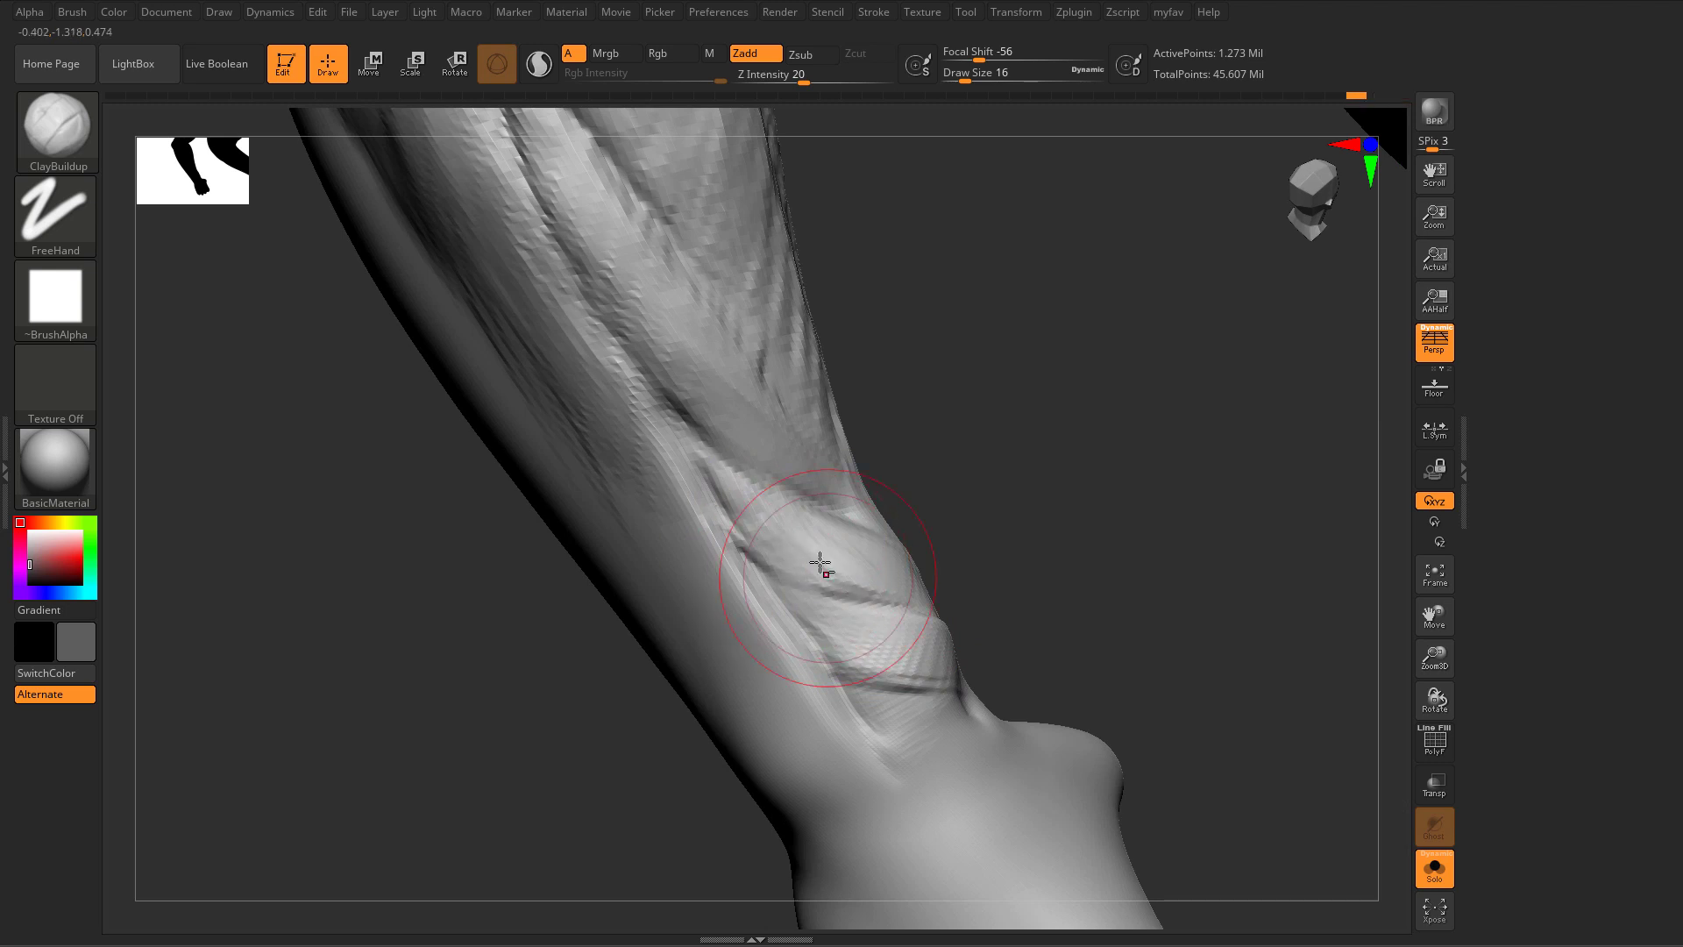
Step: Build up the thumb-side forearm muscle where it meets the upper diagonal band with ClayBuildup
right_click_drag(968, 546, 849, 493)
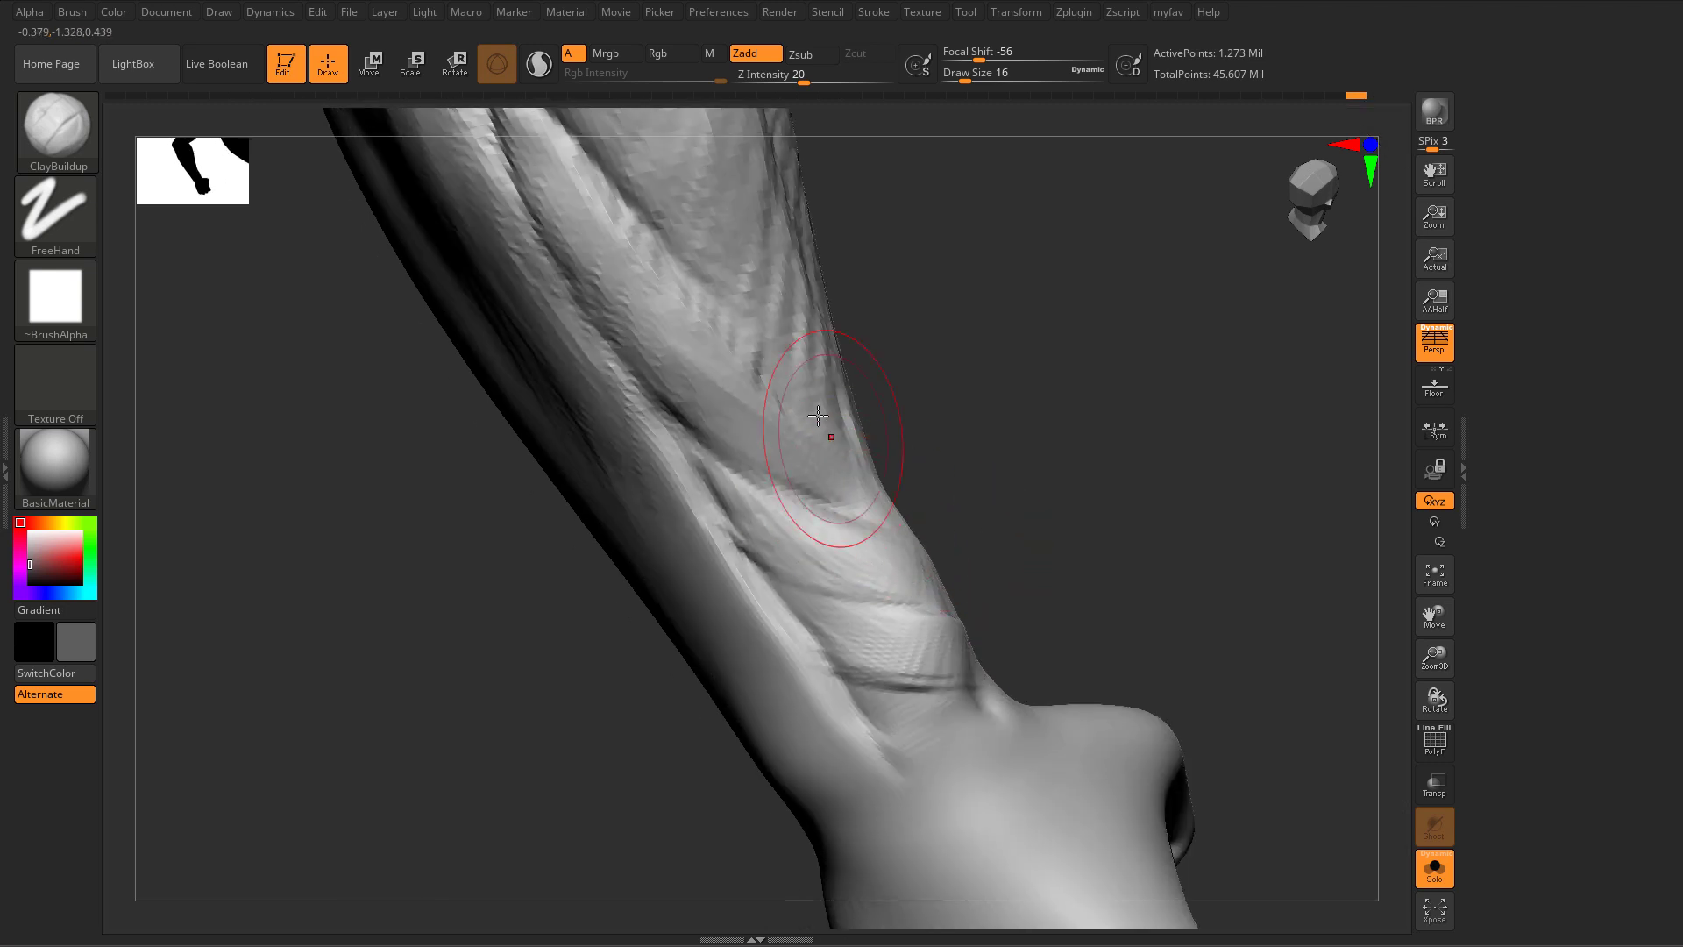
right_click_drag(759, 310, 819, 386, "alt")
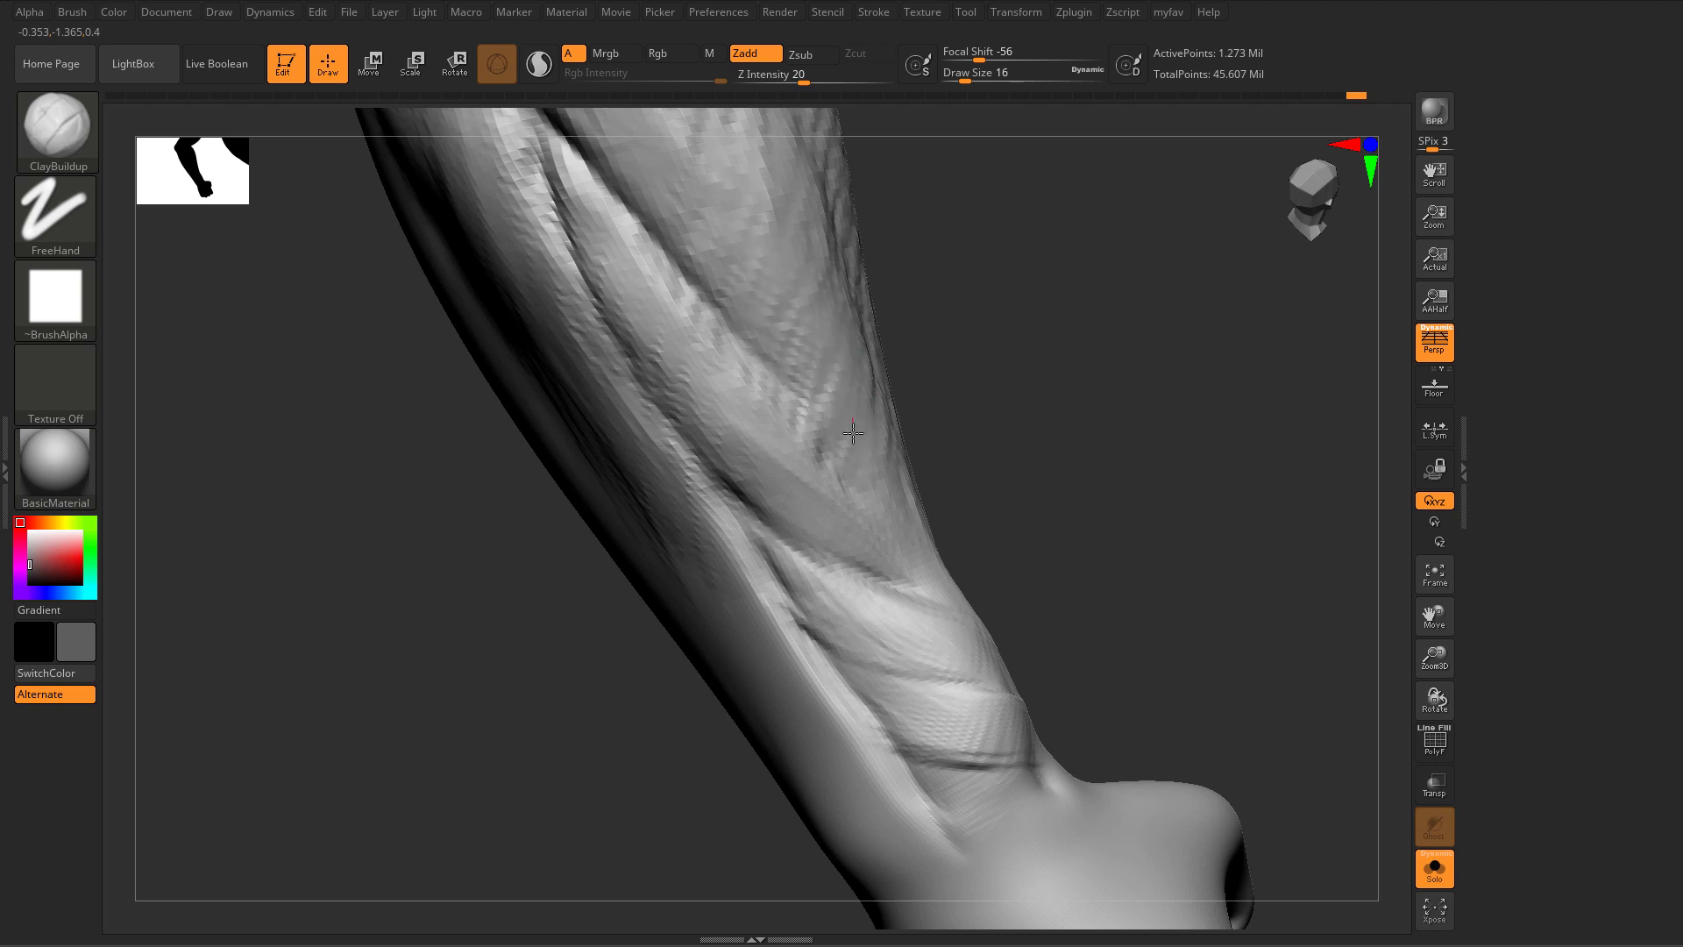
left_click_drag(843, 339, 785, 268)
mouse_move(783, 268)
right_mouse_down("ctrl")
mouse_move(567, 461)
mouse_move(560, 496)
mouse_move(702, 526)
mouse_move(1041, 496)
mouse_move(733, 481)
mouse_move(1034, 590)
mouse_move(970, 489)
mouse_move(736, 491)
right_mouse_up("ctrl")
key("s")
right_click_drag(823, 428, 747, 452)
key("s")
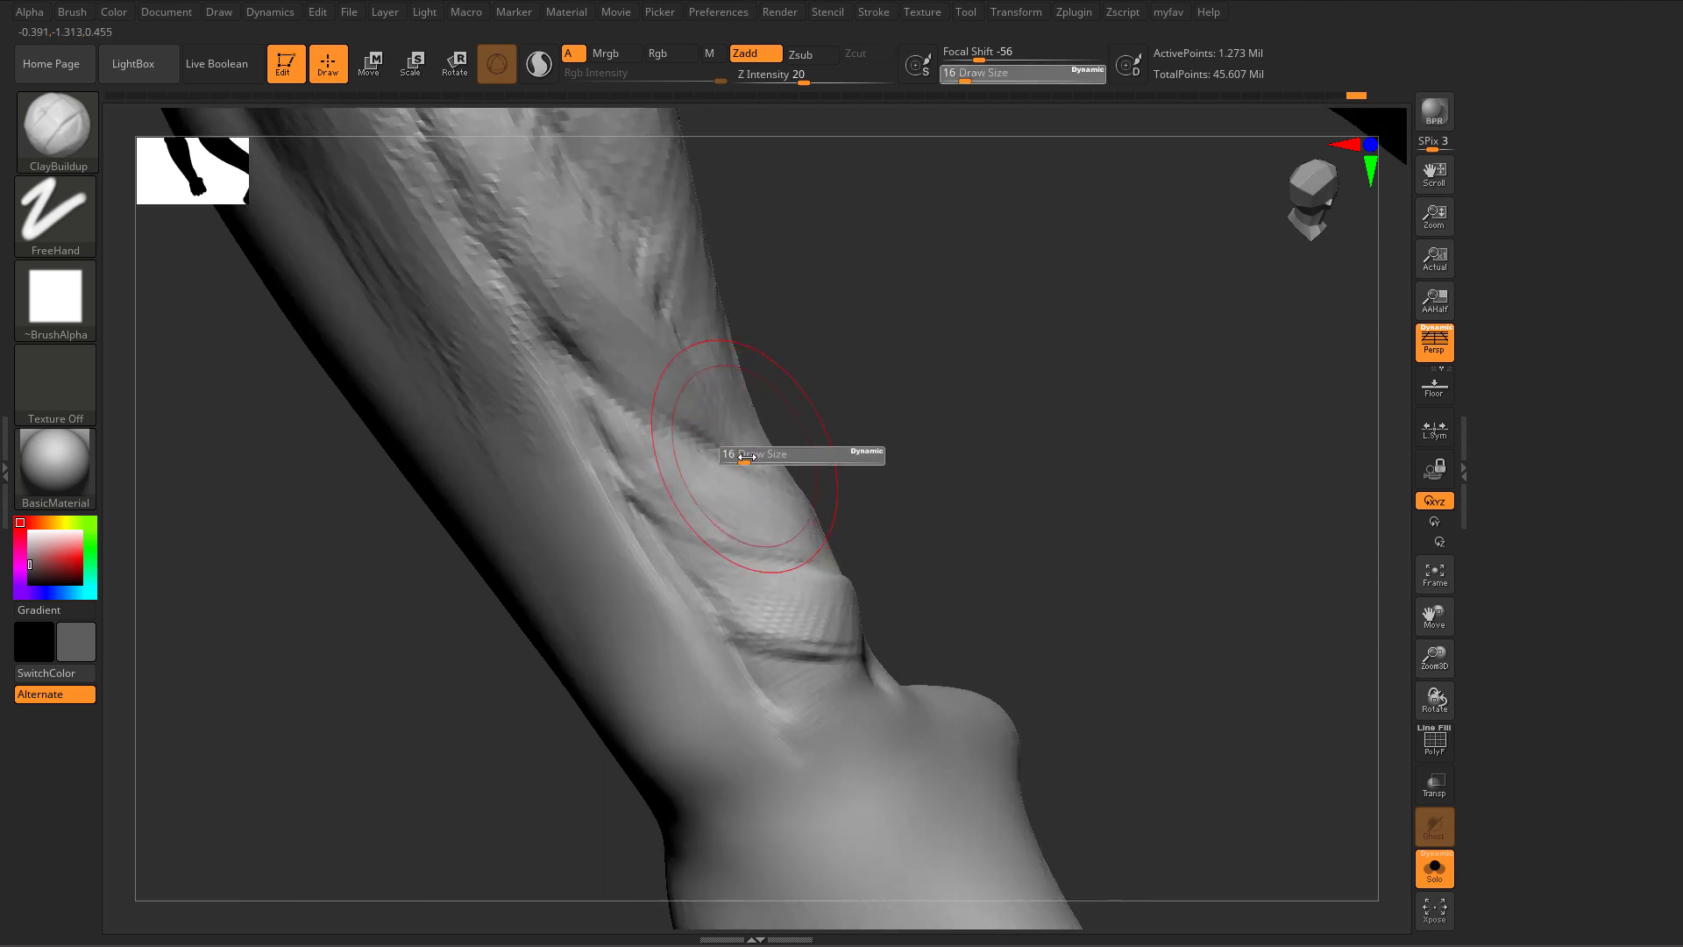
Step: Adjust the edge of the crossing muscle bands on the thumb side of the wrist with the Move brush at draw size 23
left_click_drag(743, 456, 749, 456)
key("b")
key("m")
key("v")
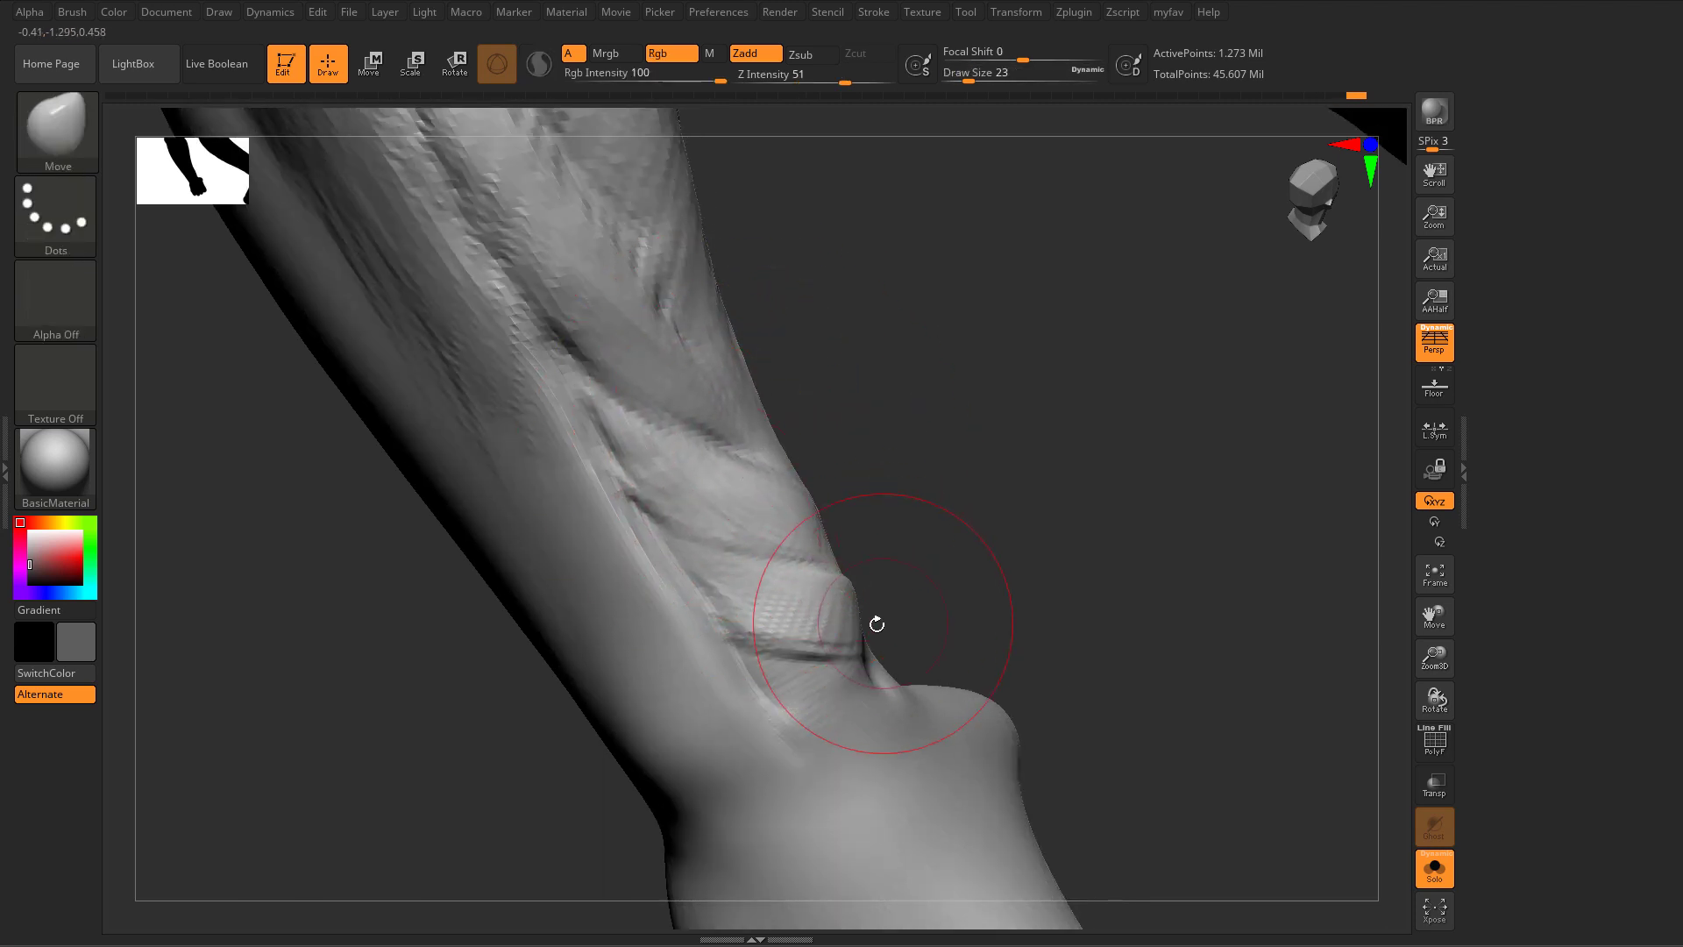
Step: Fill out the crossing thumb-muscle bands and the tendon edge beside them above the wrist with ClayBuildup at draw size 22
key("b")
key("c")
key("b")
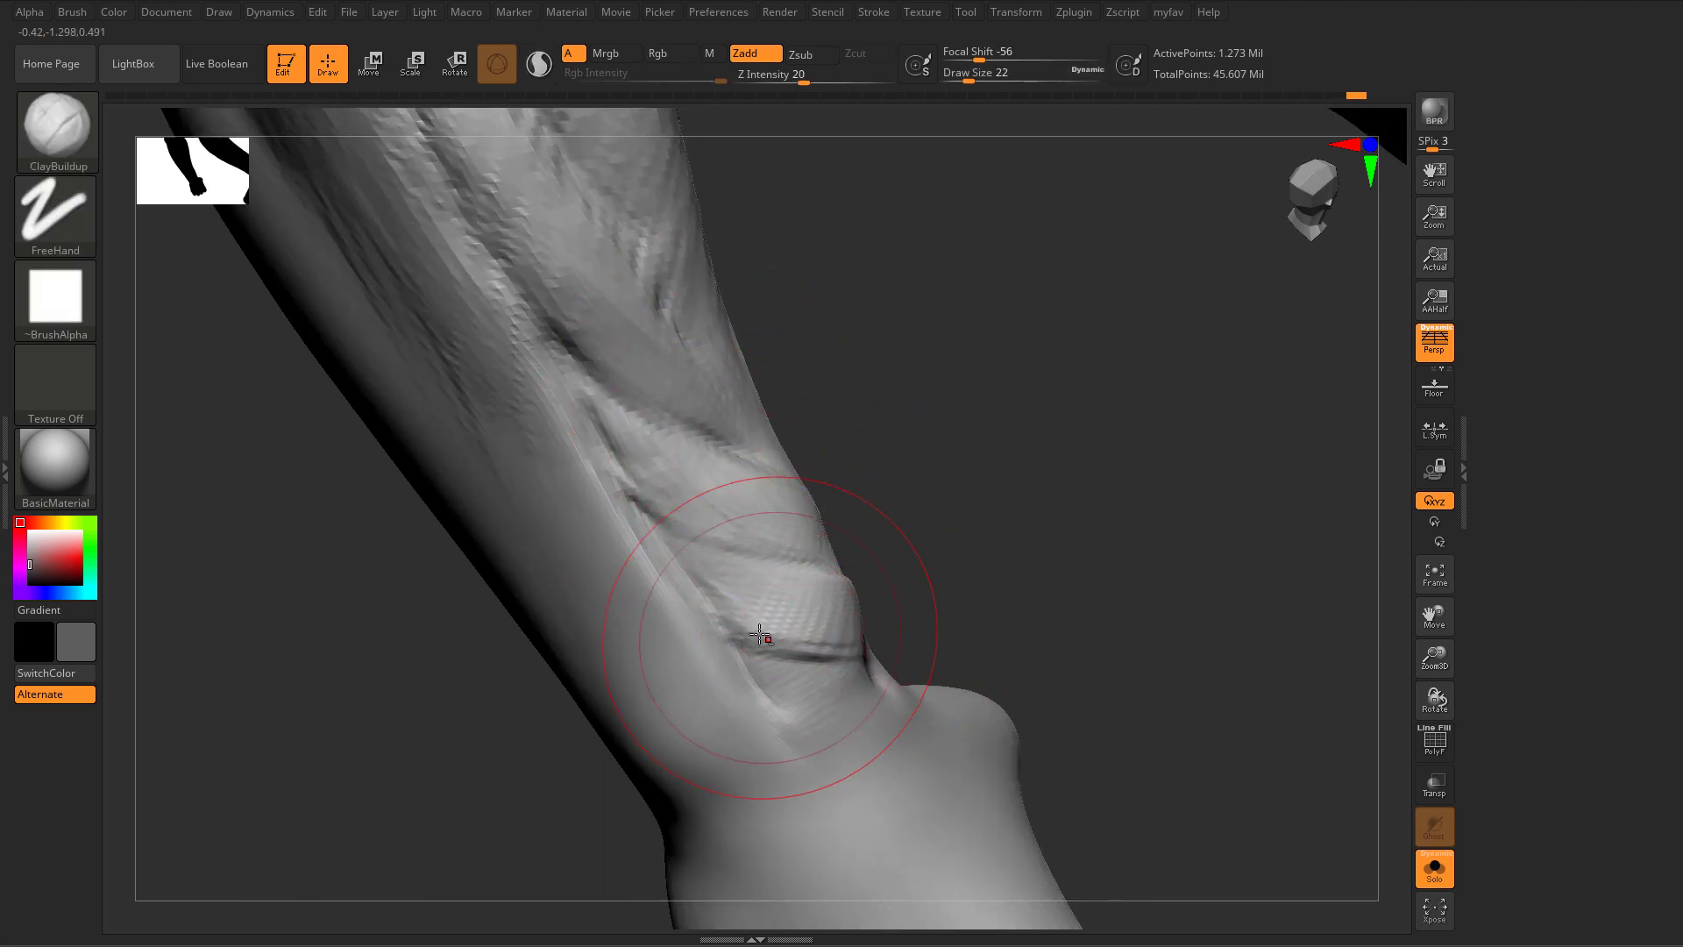
mouse_move(907, 587)
left_mouse_down()
mouse_move(856, 590)
mouse_move(865, 560)
left_mouse_up()
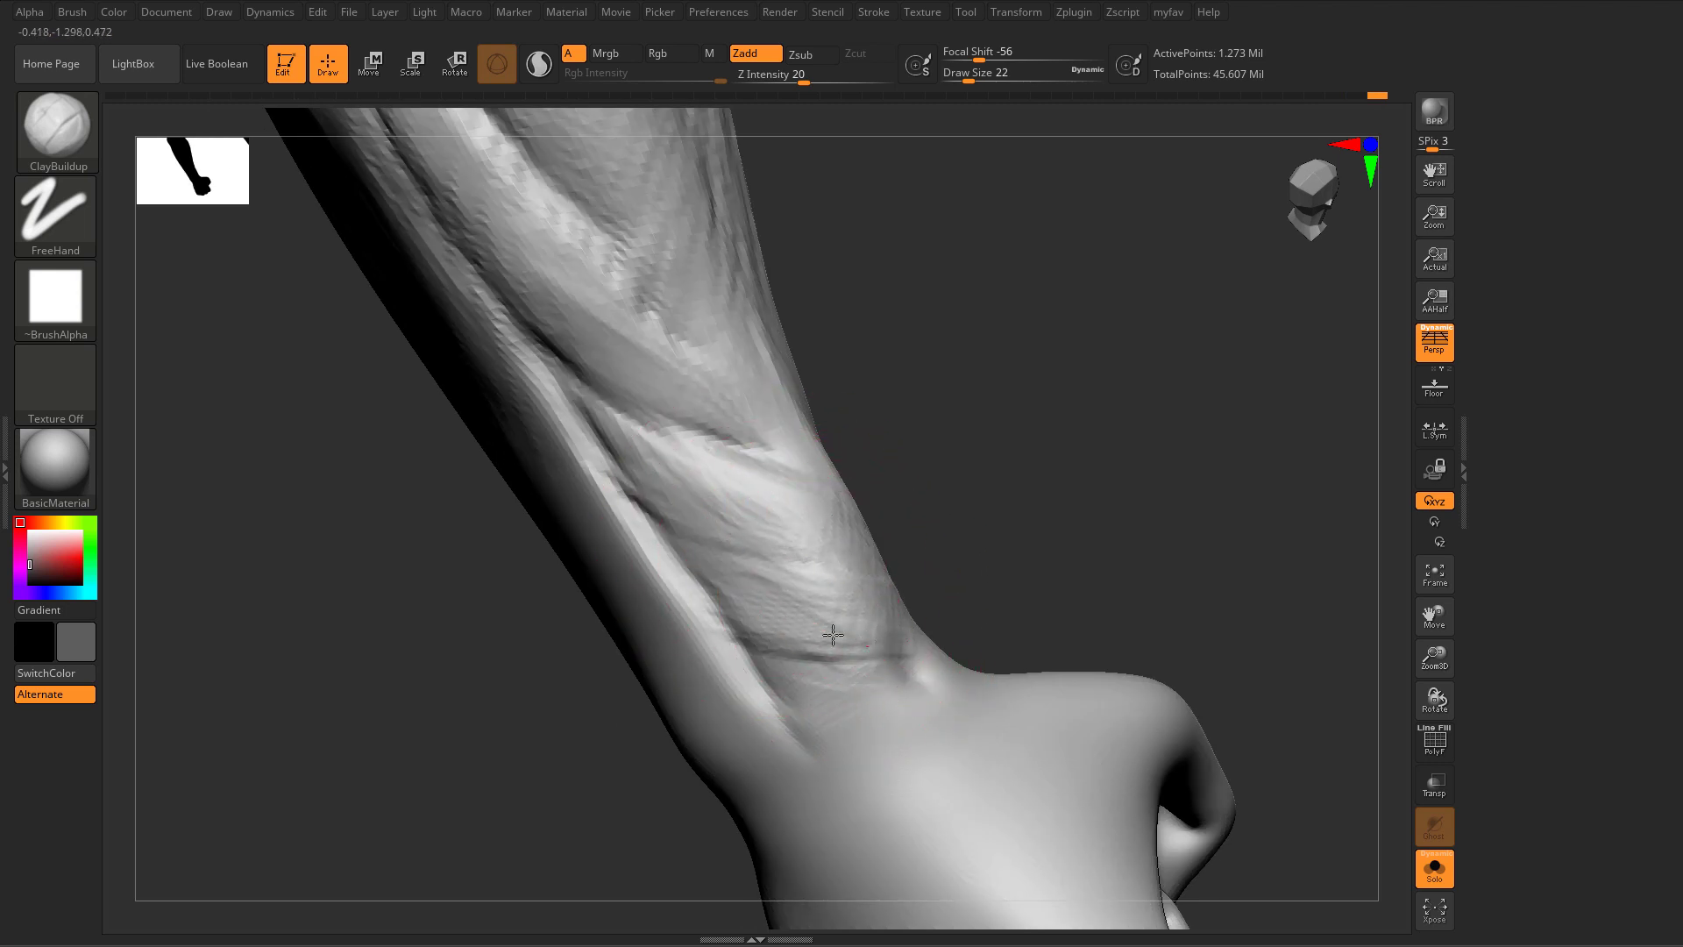
left_click_drag(747, 621, 743, 663)
right_click_drag(743, 653, 713, 593)
mouse_move(618, 451)
left_mouse_down()
mouse_move(713, 649)
mouse_move(613, 487)
left_mouse_up()
mouse_move(675, 588)
left_mouse_down()
mouse_move(738, 673)
mouse_move(644, 574)
mouse_move(664, 567)
mouse_move(791, 739)
mouse_move(639, 549)
mouse_move(736, 634)
mouse_move(833, 627)
left_mouse_up()
Step: Smooth the crossing thumb-muscle bands and the lower forearm surface above the wrist so they blend together
mouse_move(718, 540)
left_mouse_down("shift")
mouse_move(575, 463)
mouse_move(805, 478)
mouse_move(654, 393)
mouse_move(765, 429)
left_mouse_up("shift")
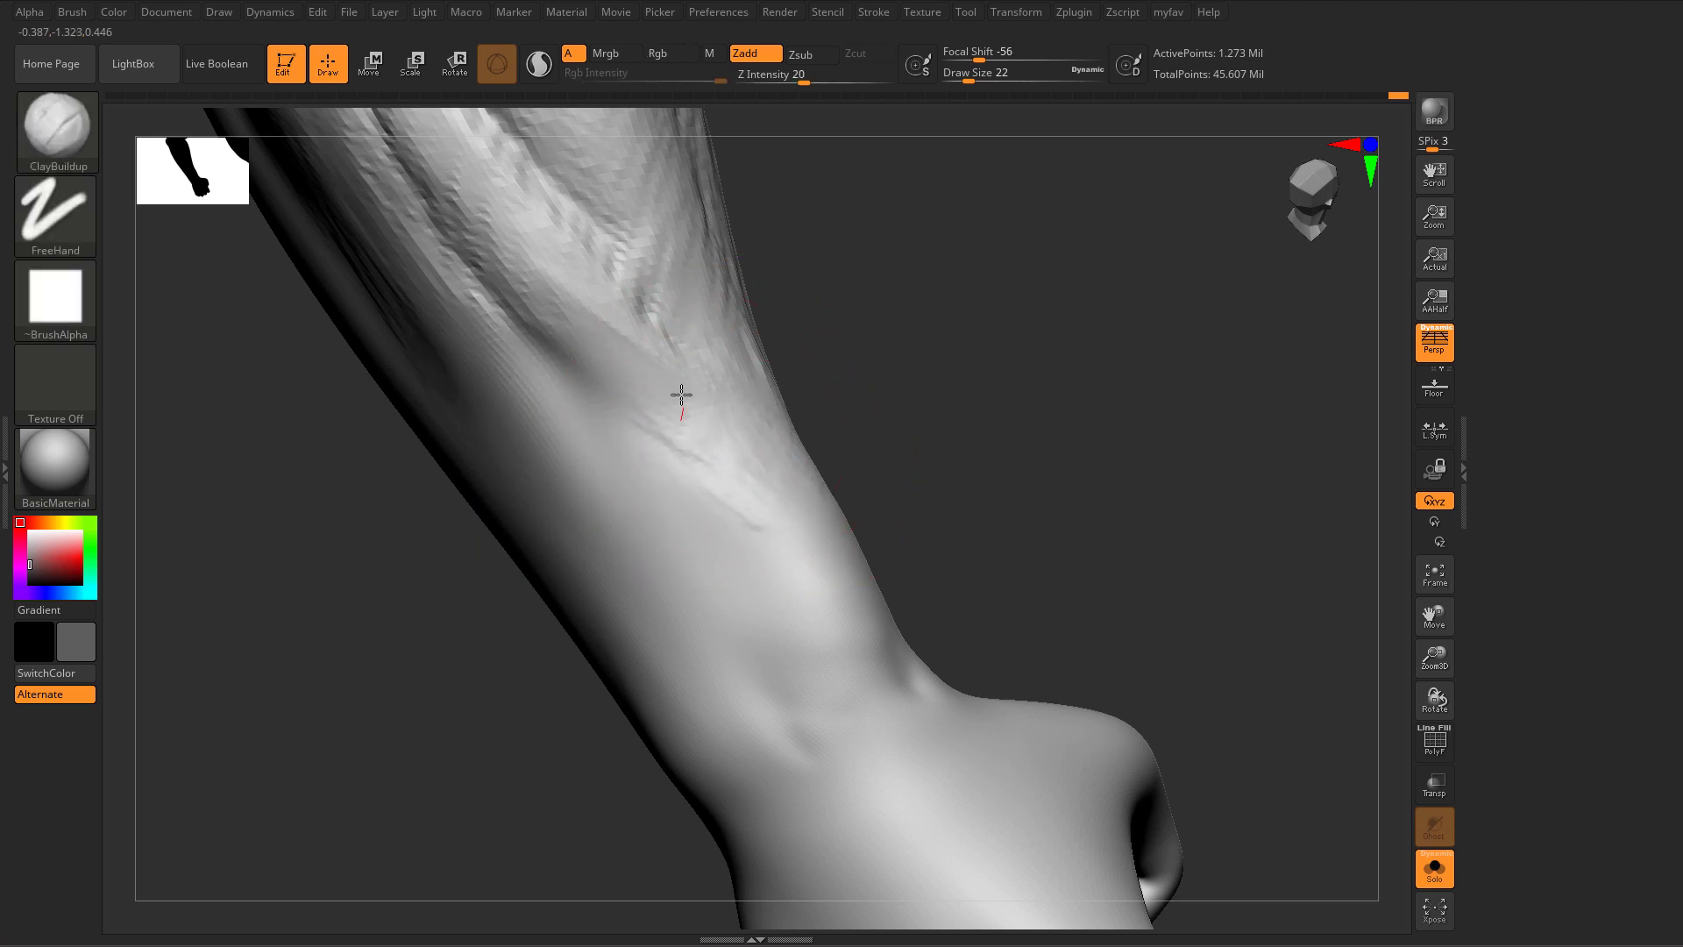
right_click_drag(776, 454, 892, 605, "alt")
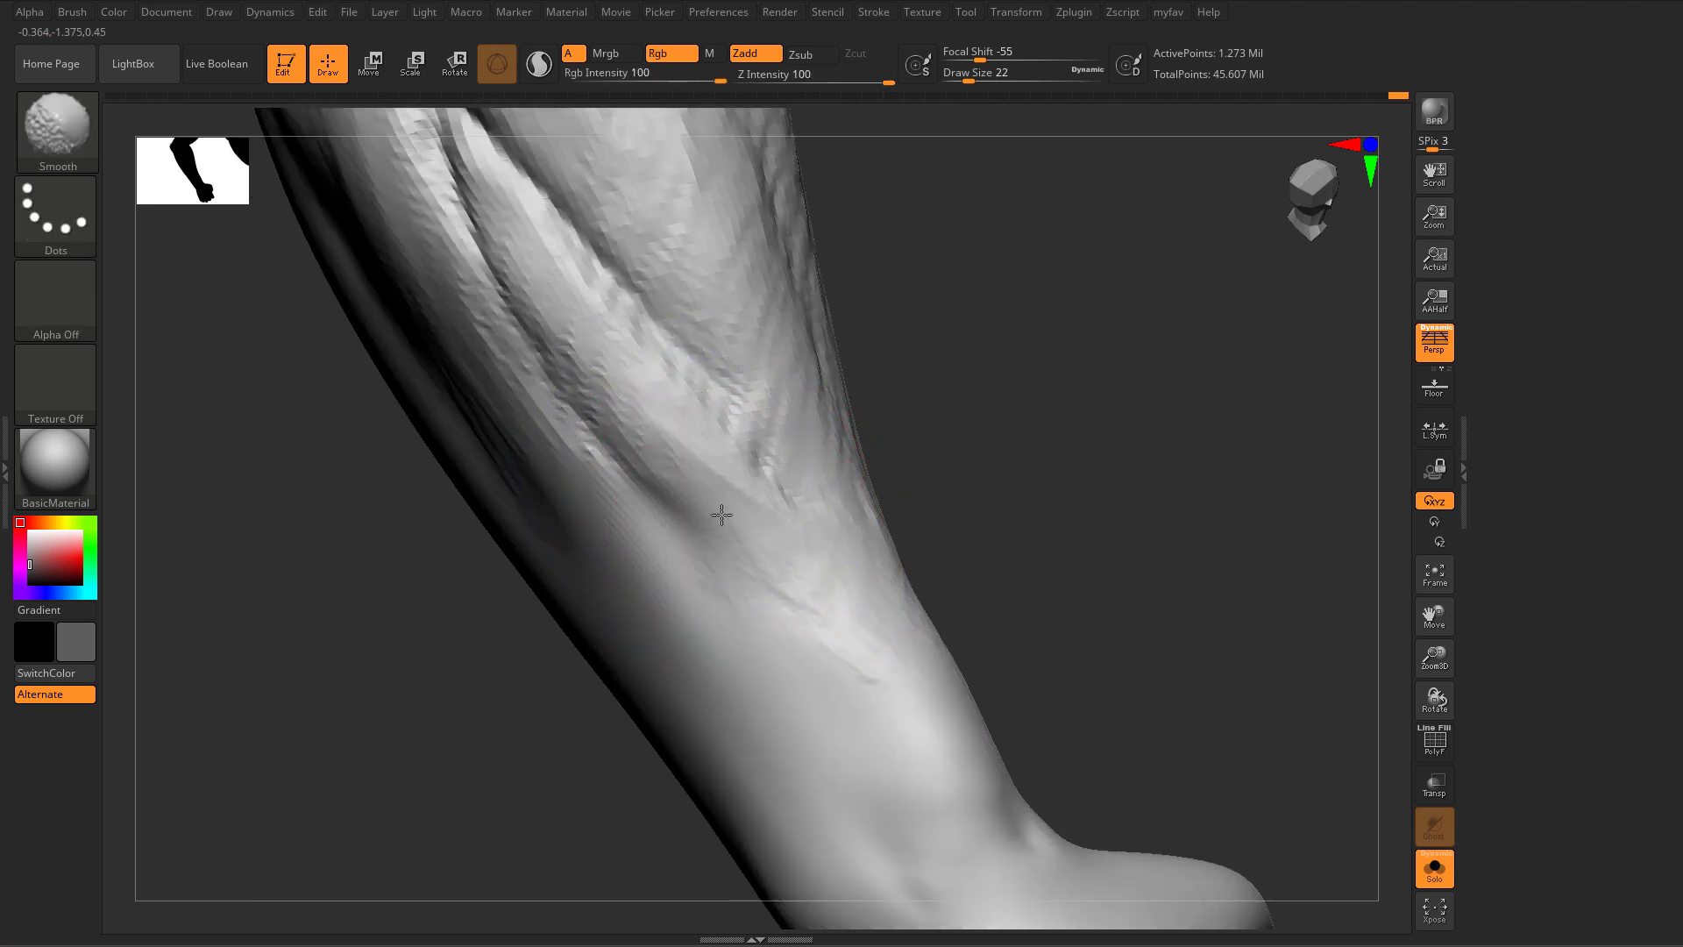
left_click_drag(721, 515, 864, 651, "shift")
left_click_drag(622, 454, 720, 570, "shift")
Step: Smooth the outer forearm muscles from the mid forearm up to the elbow, softening the rough clay strokes and grooves
mouse_move(399, 490)
right_mouse_down("ctrl")
mouse_move(421, 563)
mouse_move(508, 684)
mouse_move(519, 605)
right_mouse_up("ctrl")
left_click_drag(524, 364, 476, 345, "shift")
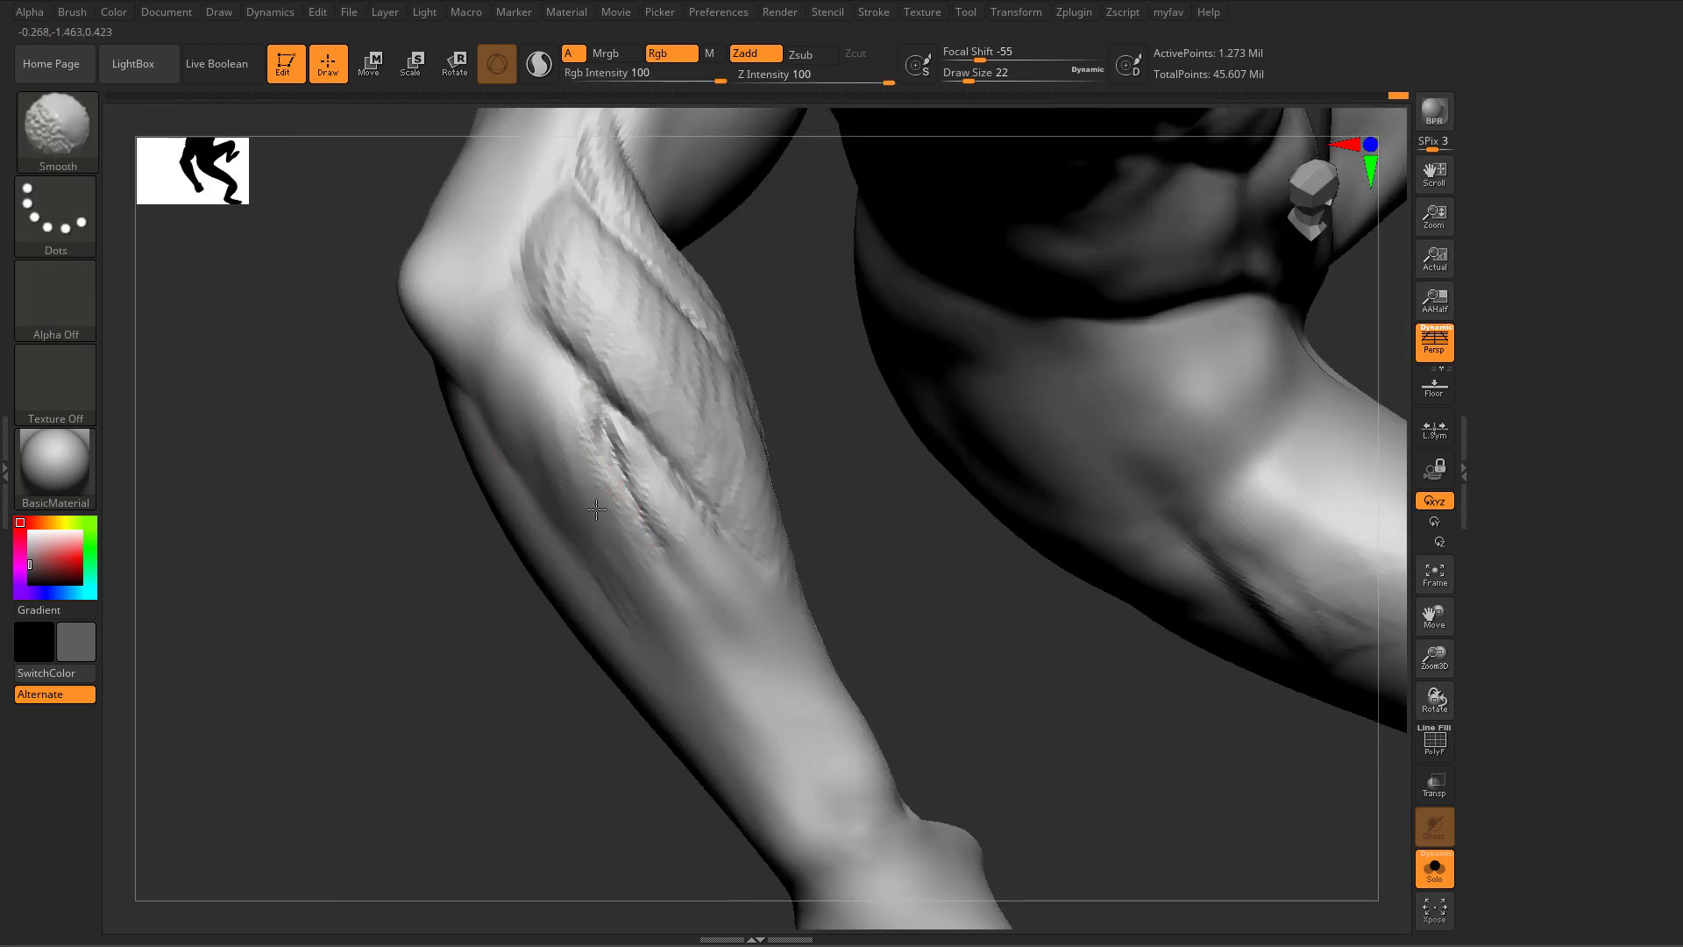
mouse_move(609, 497)
left_mouse_down("shift")
mouse_move(702, 556)
mouse_move(640, 500)
mouse_move(614, 420)
mouse_move(711, 469)
left_mouse_up("shift")
right_click_drag(621, 377, 717, 526, "alt")
right_click_drag(717, 525, 680, 372)
left_click_drag(688, 302, 712, 421, "shift")
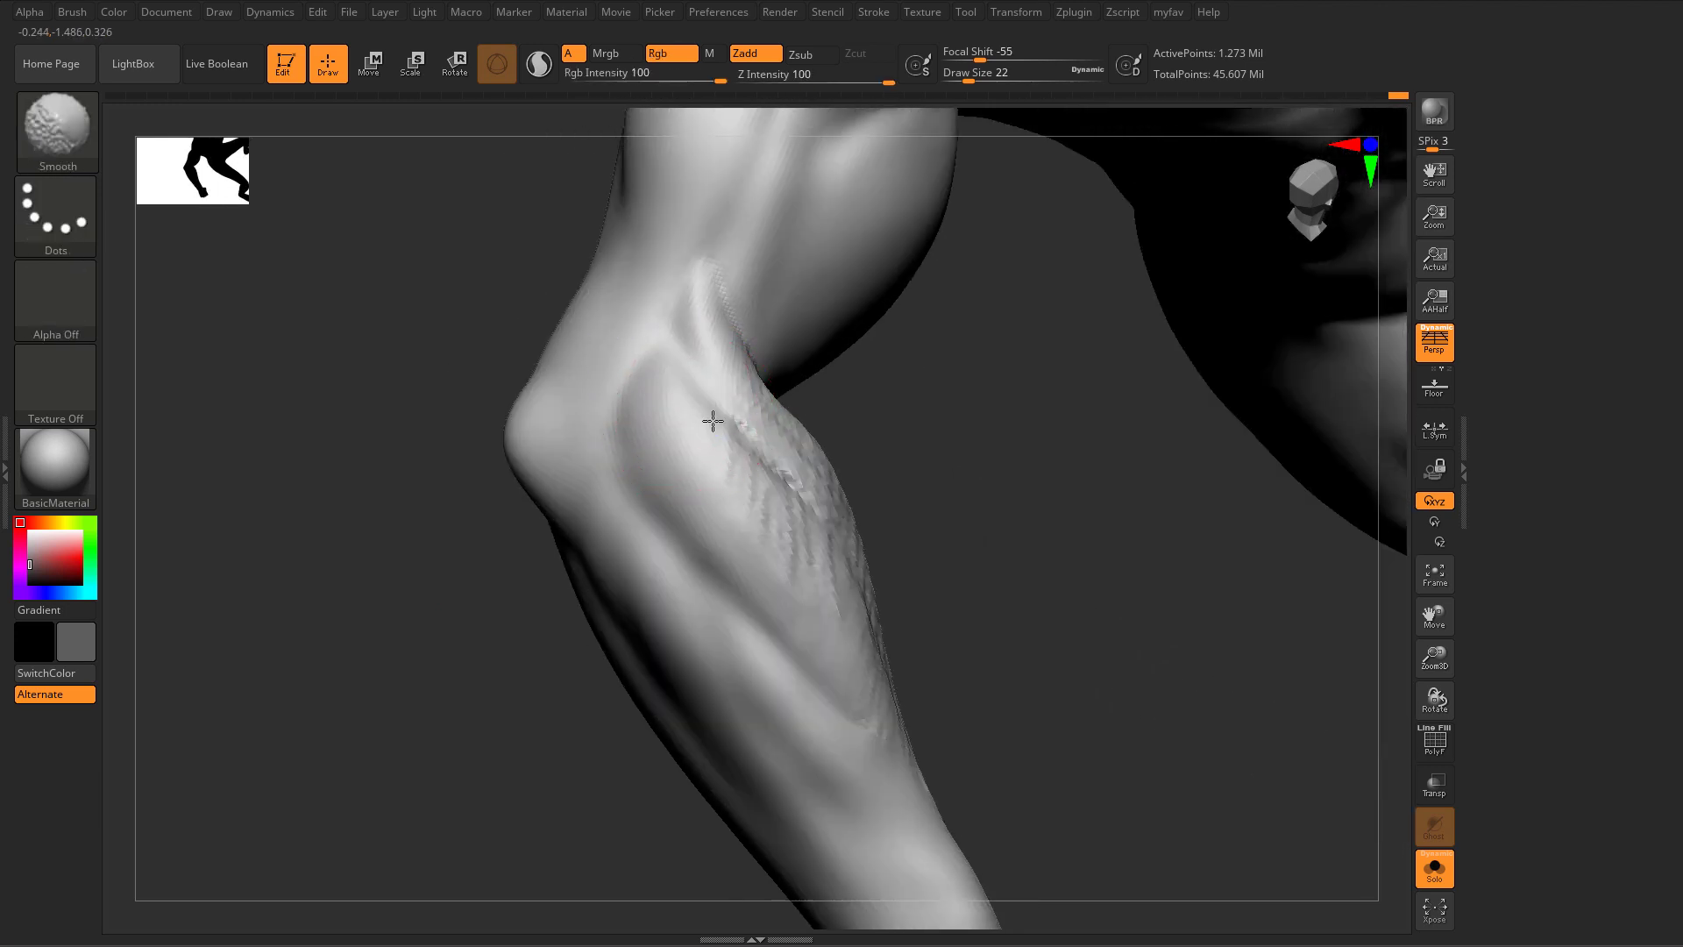
left_click_drag(826, 619, 891, 649, "shift")
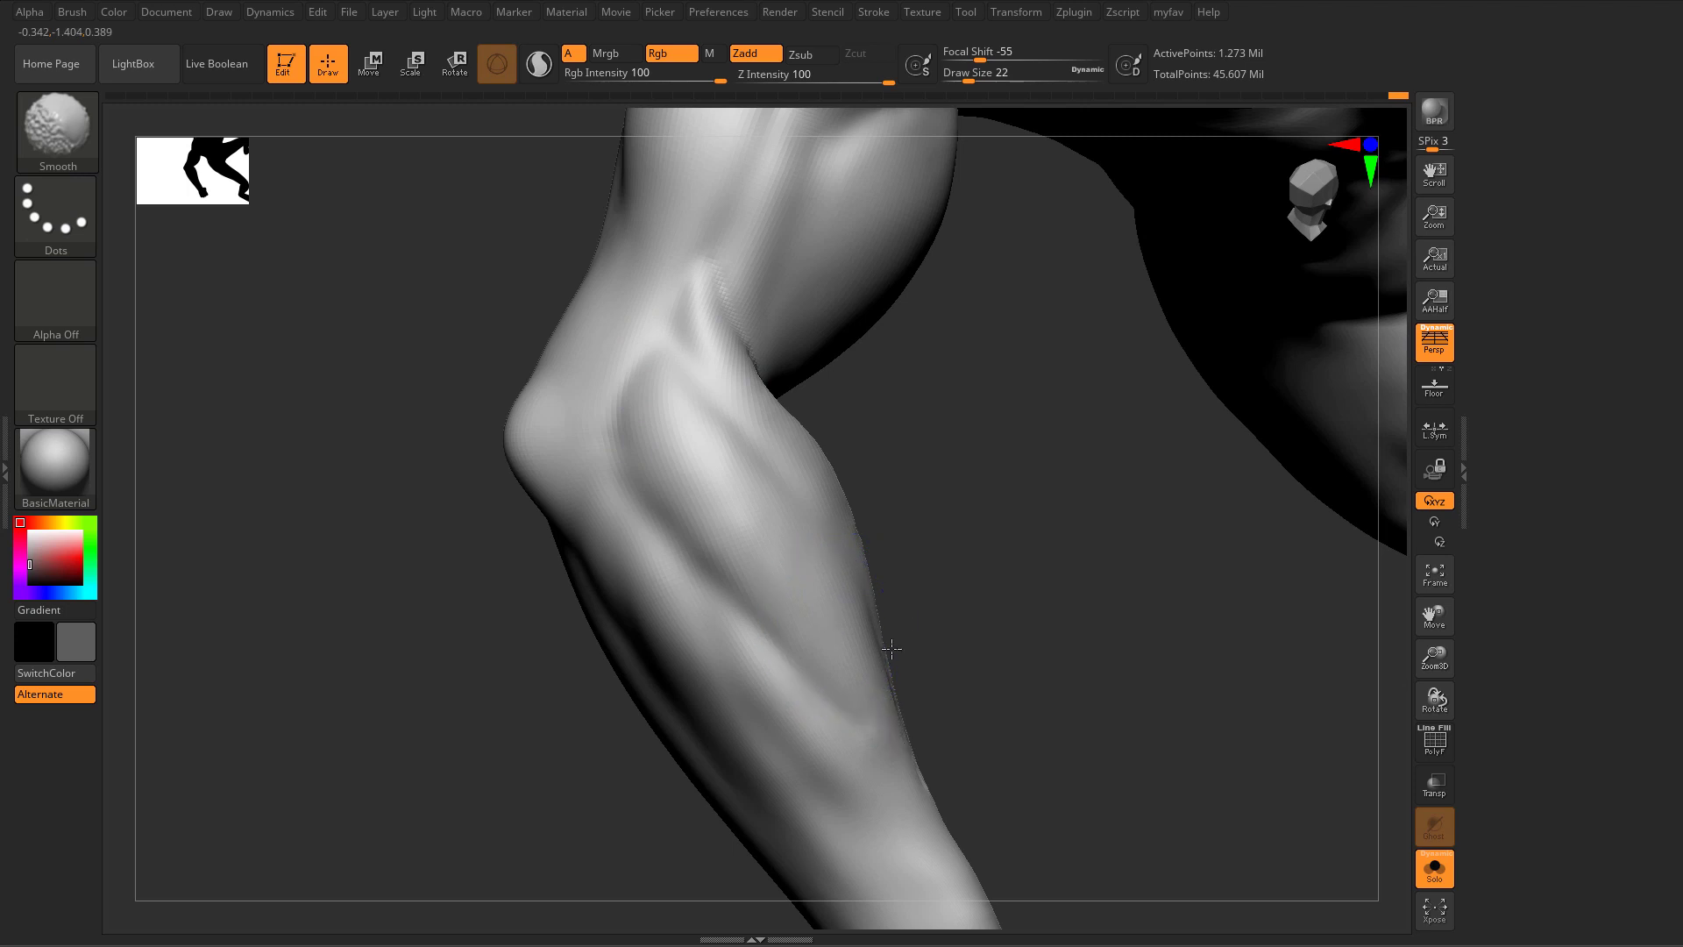
Step: Carve the groove running down the outer forearm below the elbow with DamStandard
mouse_move(707, 424)
right_mouse_down("ctrl")
mouse_move(447, 578)
mouse_move(614, 754)
right_mouse_up("ctrl")
key("b")
key("d")
key("s")
left_click_drag(621, 493, 715, 699)
Step: Build up the outer forearm muscle beside the groove with ClayBuildup at draw size 22 and smooth it towards the elbow
key("b")
key("c")
key("b")
mouse_move(631, 410)
left_mouse_down()
mouse_move(657, 522)
mouse_move(746, 612)
left_mouse_up()
left_click_drag(658, 375, 751, 606)
left_click_drag(657, 491, 786, 634, "shift")
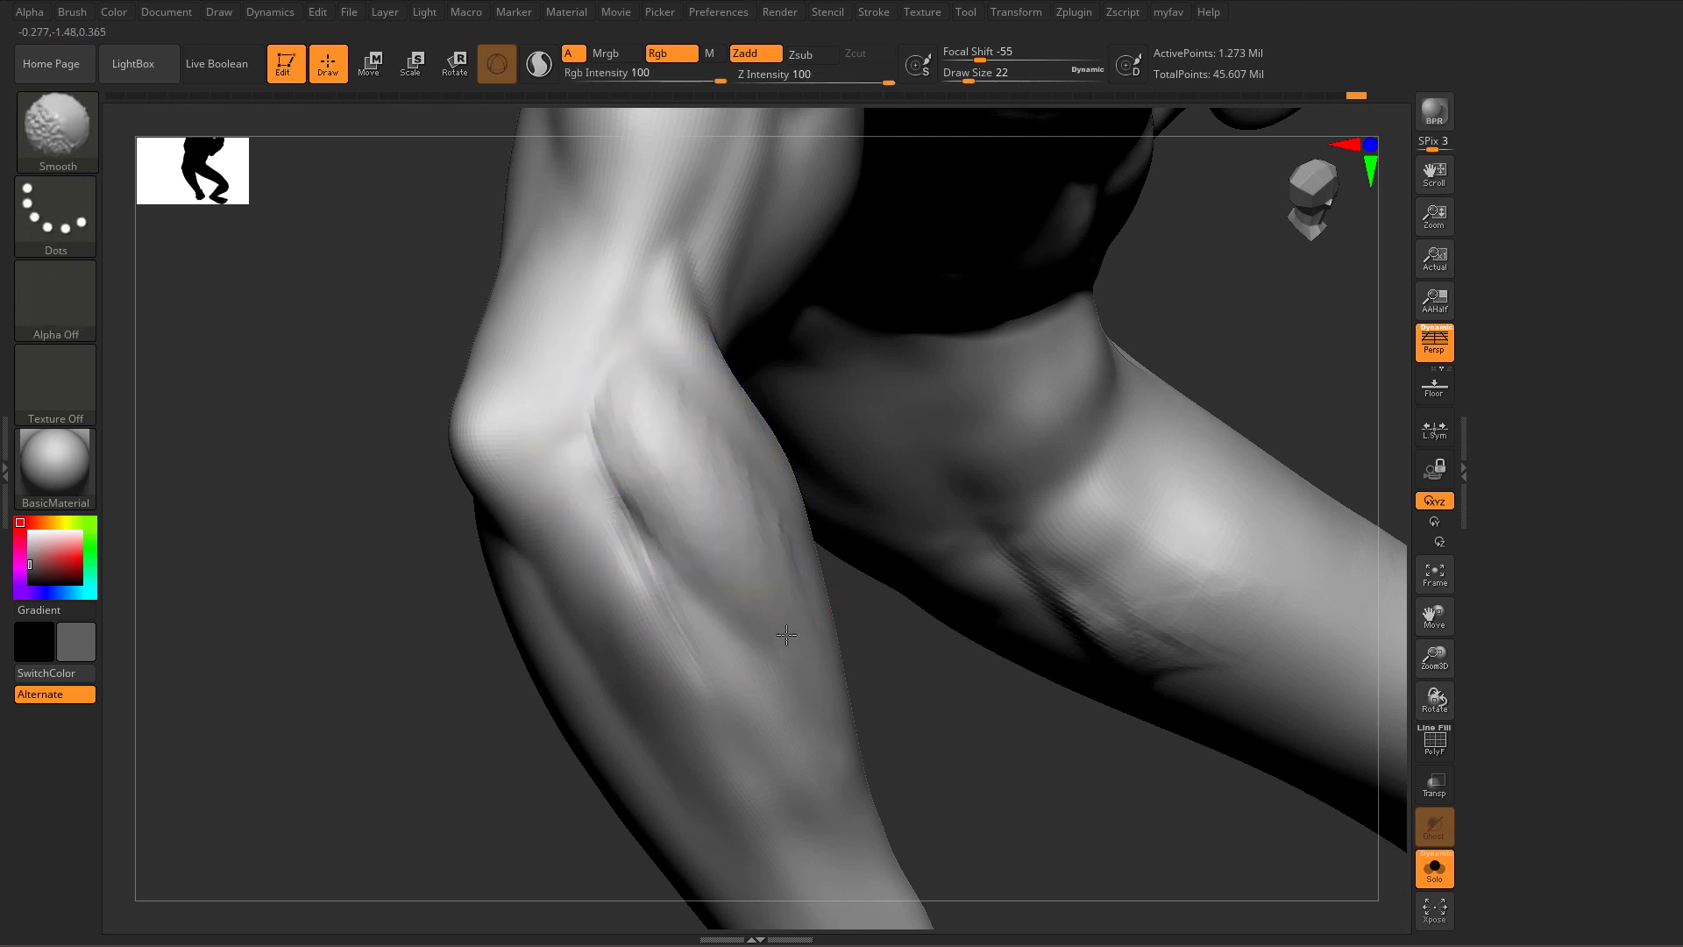
right_click_drag(768, 746, 708, 511, "alt")
mouse_move(650, 416)
left_mouse_down("shift")
mouse_move(616, 380)
mouse_move(575, 250)
mouse_move(615, 293)
mouse_move(650, 382)
mouse_move(675, 390)
left_mouse_up("shift")
Step: Add a narrow muscle strip along the middle of the outer forearm with ClayBuildup at draw size 13 and smooth it
key("s")
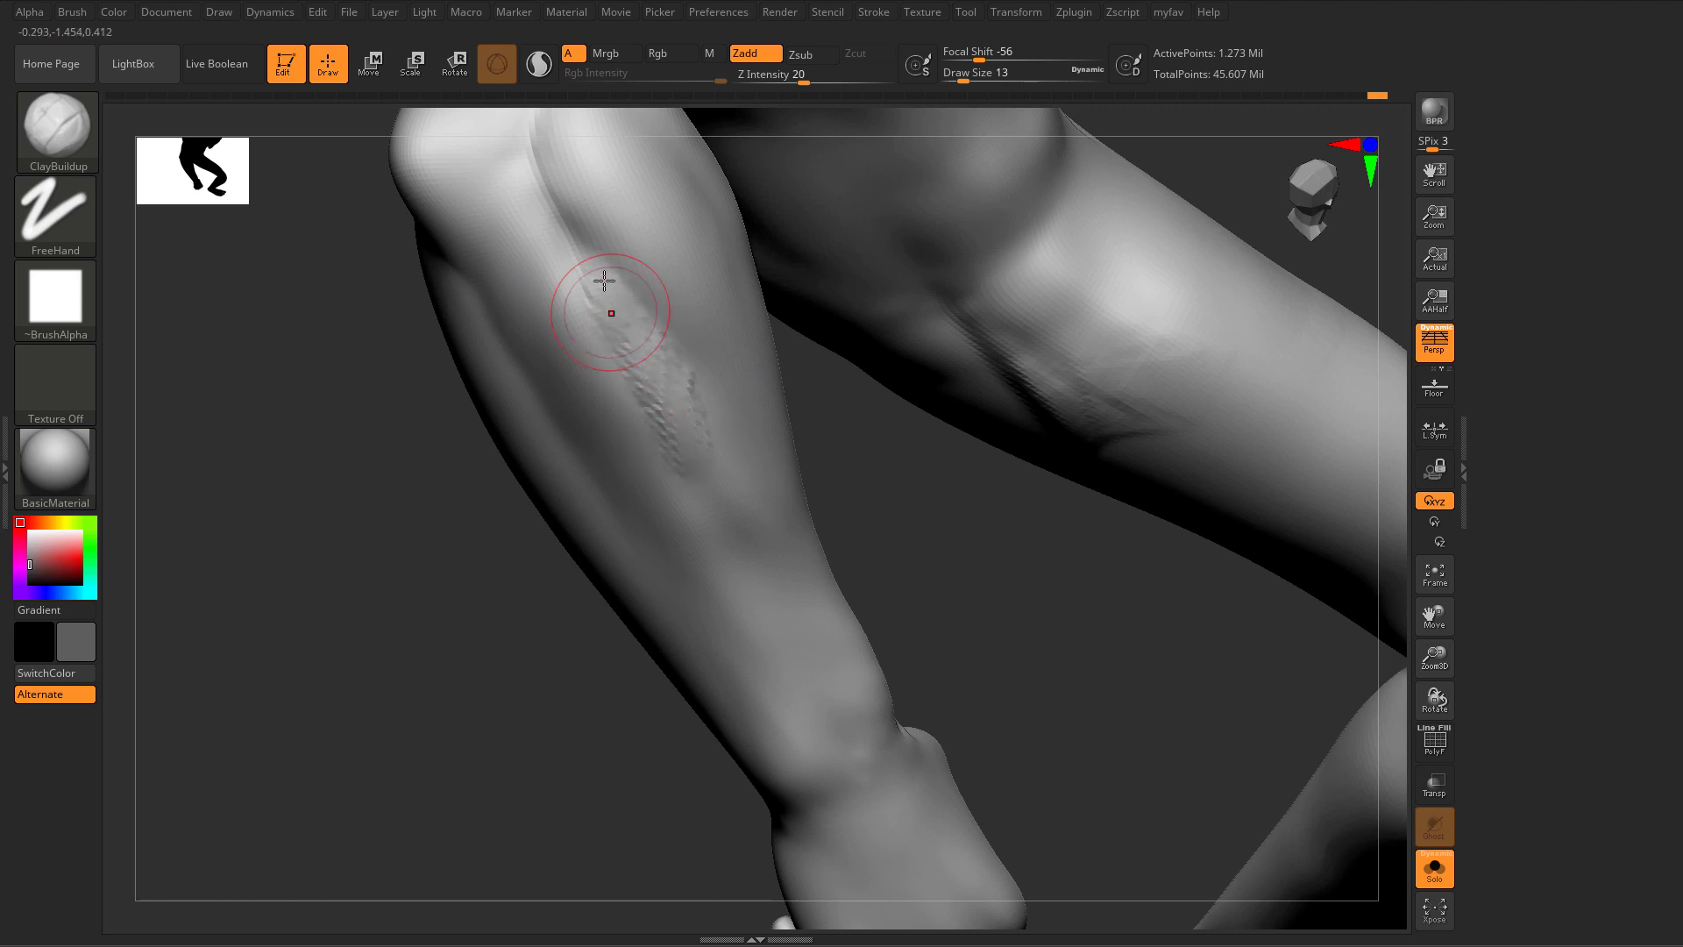
mouse_move(604, 281)
left_mouse_down("shift")
mouse_move(582, 273)
mouse_move(651, 381)
left_mouse_up("shift")
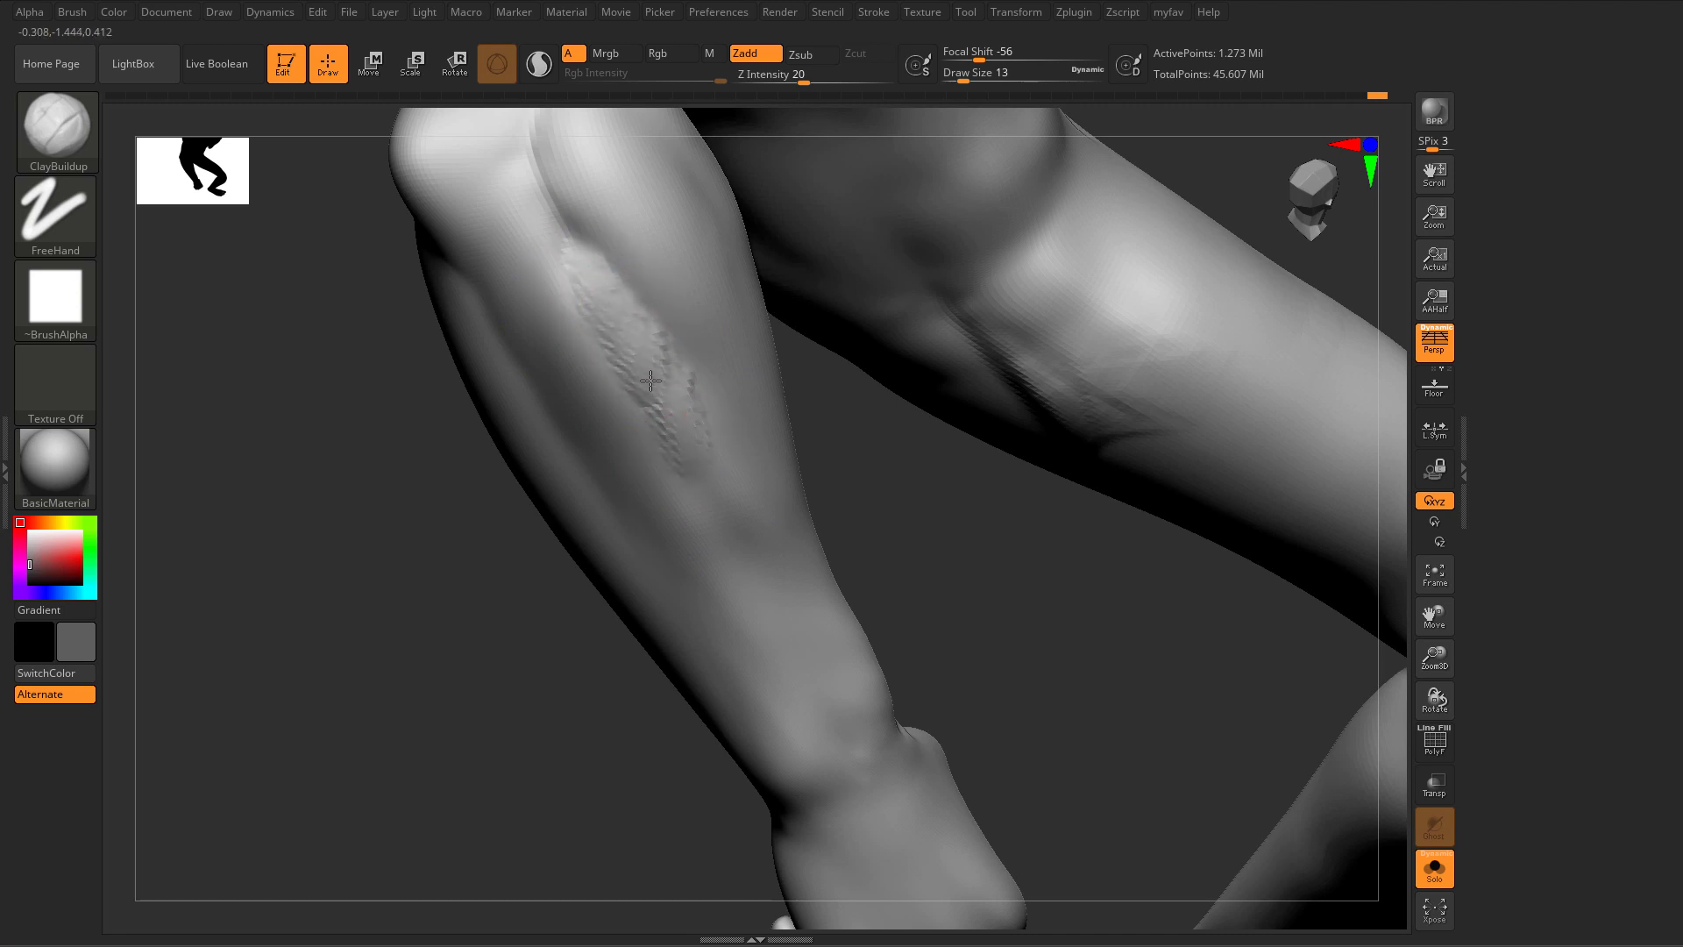
mouse_move(721, 484)
left_mouse_down("shift")
mouse_move(571, 287)
mouse_move(689, 412)
left_mouse_up("shift")
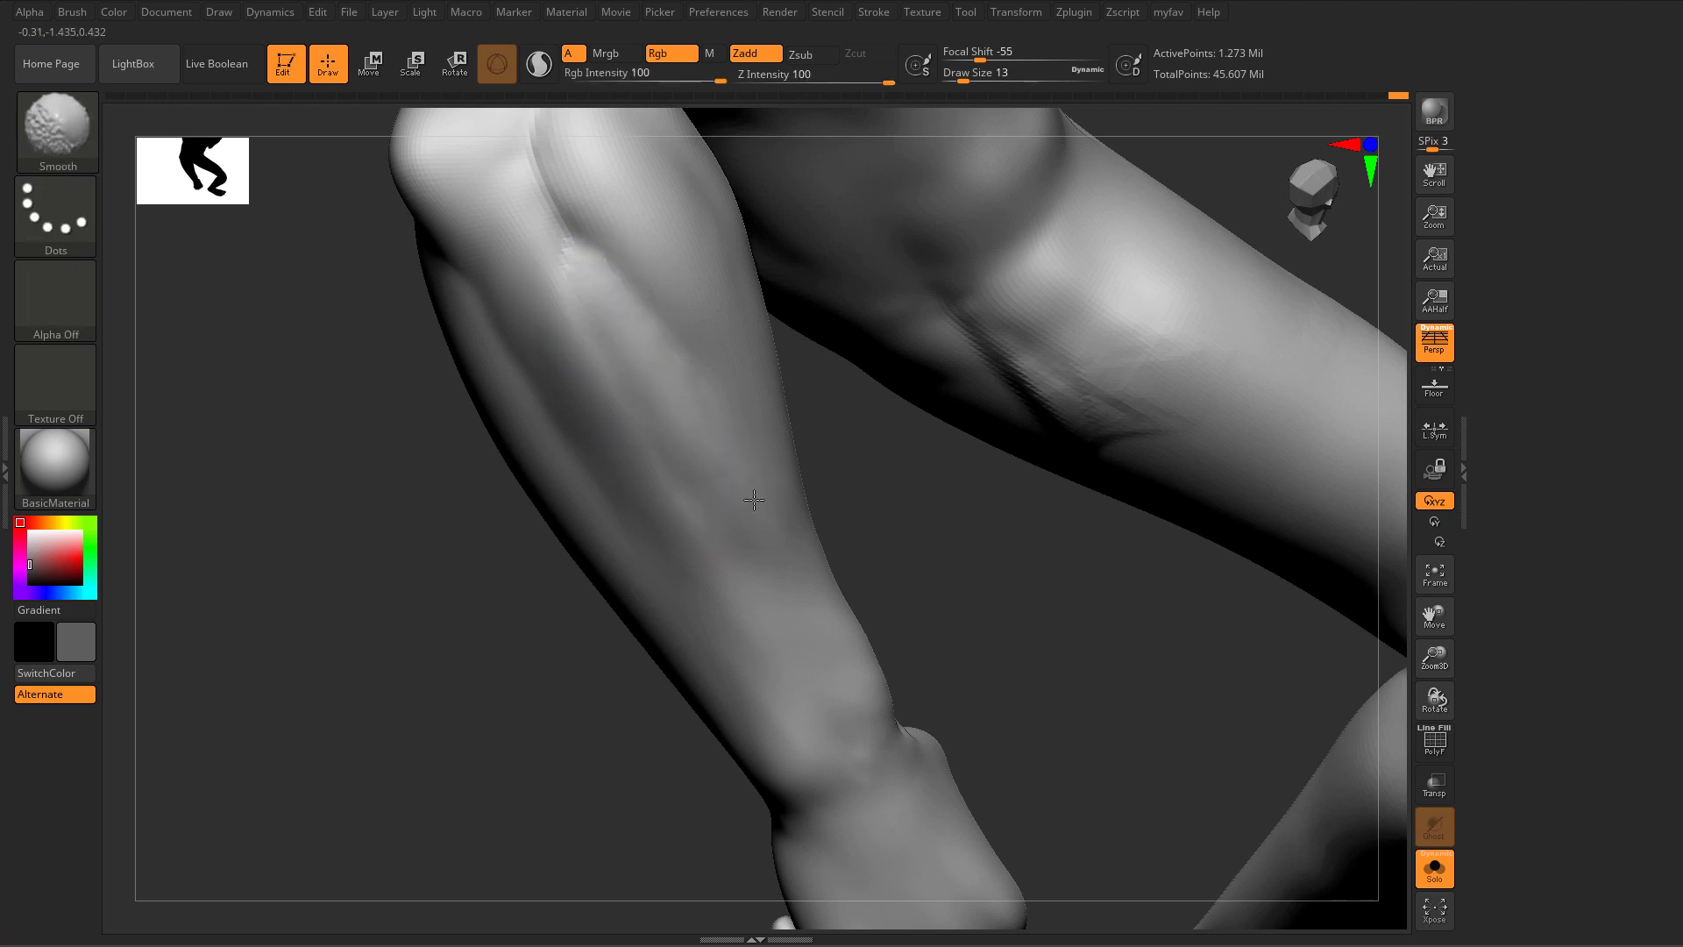
Step: Carve the separations around the upper end of the narrow forearm muscle with DamStandard at draw size 13 and soften their edges
key("b")
key("d")
key("s")
left_click_drag(557, 234, 633, 317)
left_click_drag(561, 229, 670, 346)
left_click_drag(567, 235, 680, 371)
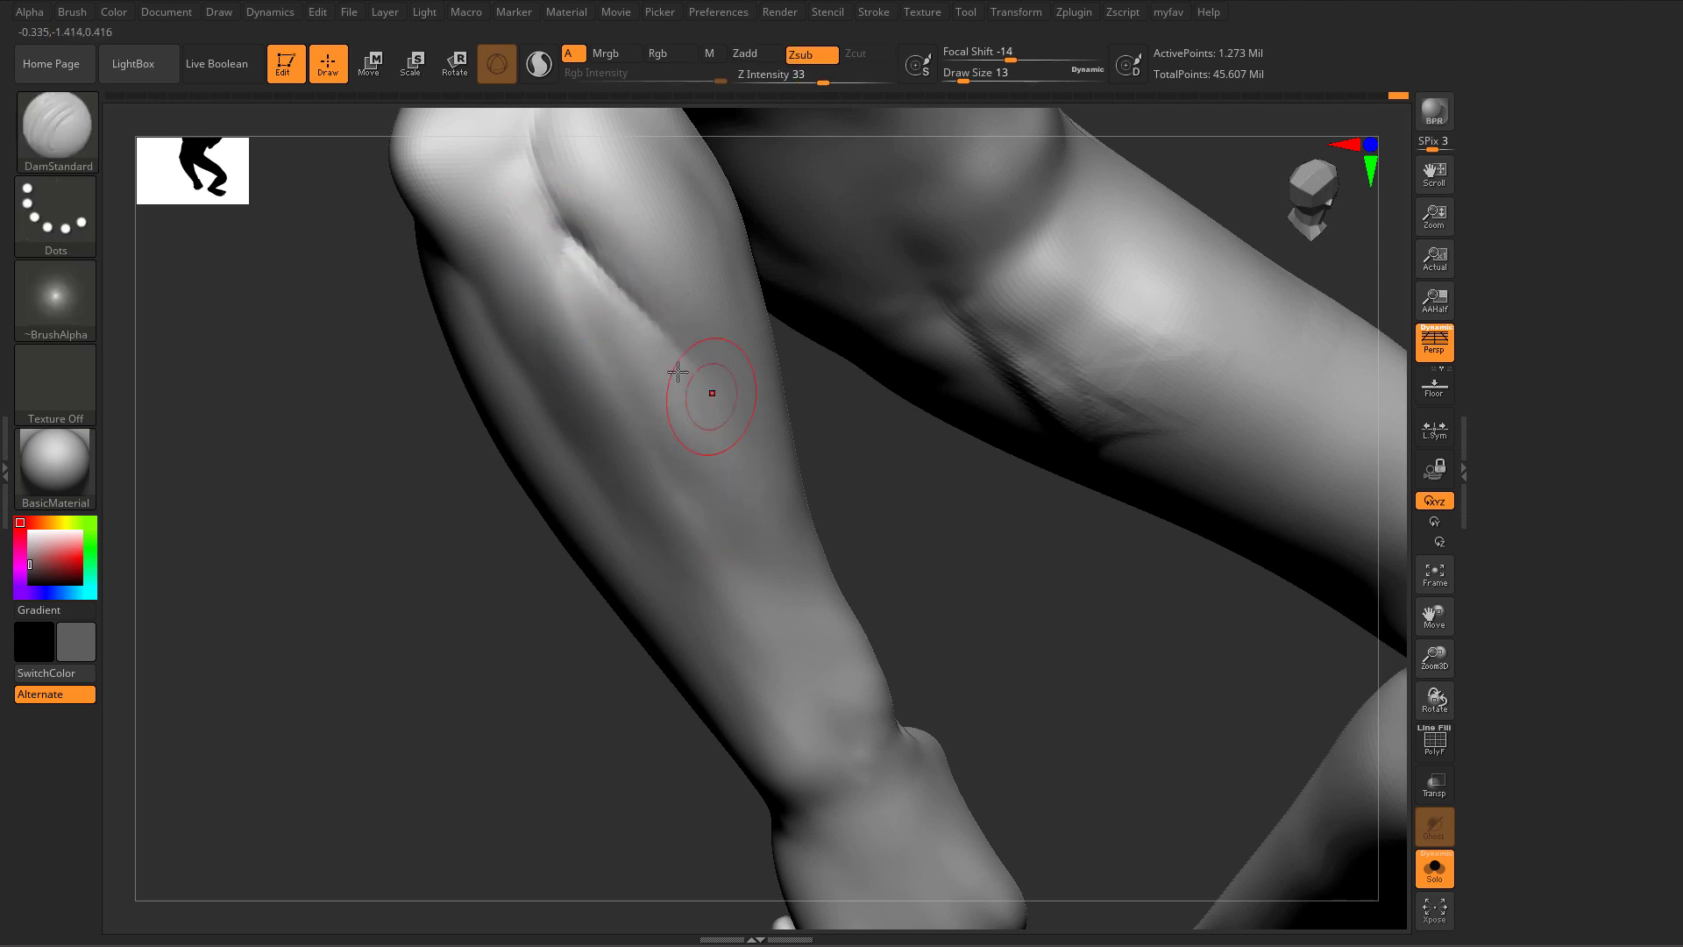
left_click_drag(530, 156, 603, 347)
left_click_drag(541, 213, 635, 445)
left_click_drag(540, 241, 585, 330, "shift")
left_click_drag(533, 165, 567, 263, "shift")
mouse_move(517, 196)
left_mouse_down("shift")
mouse_move(570, 235)
mouse_move(606, 325)
left_mouse_up("shift")
Step: Thicken the narrow muscle strip below the elbow with ClayBuildup at draw size 13 and smooth it into the forearm
key("b")
key("c")
key("b")
left_click_drag(574, 269, 633, 355)
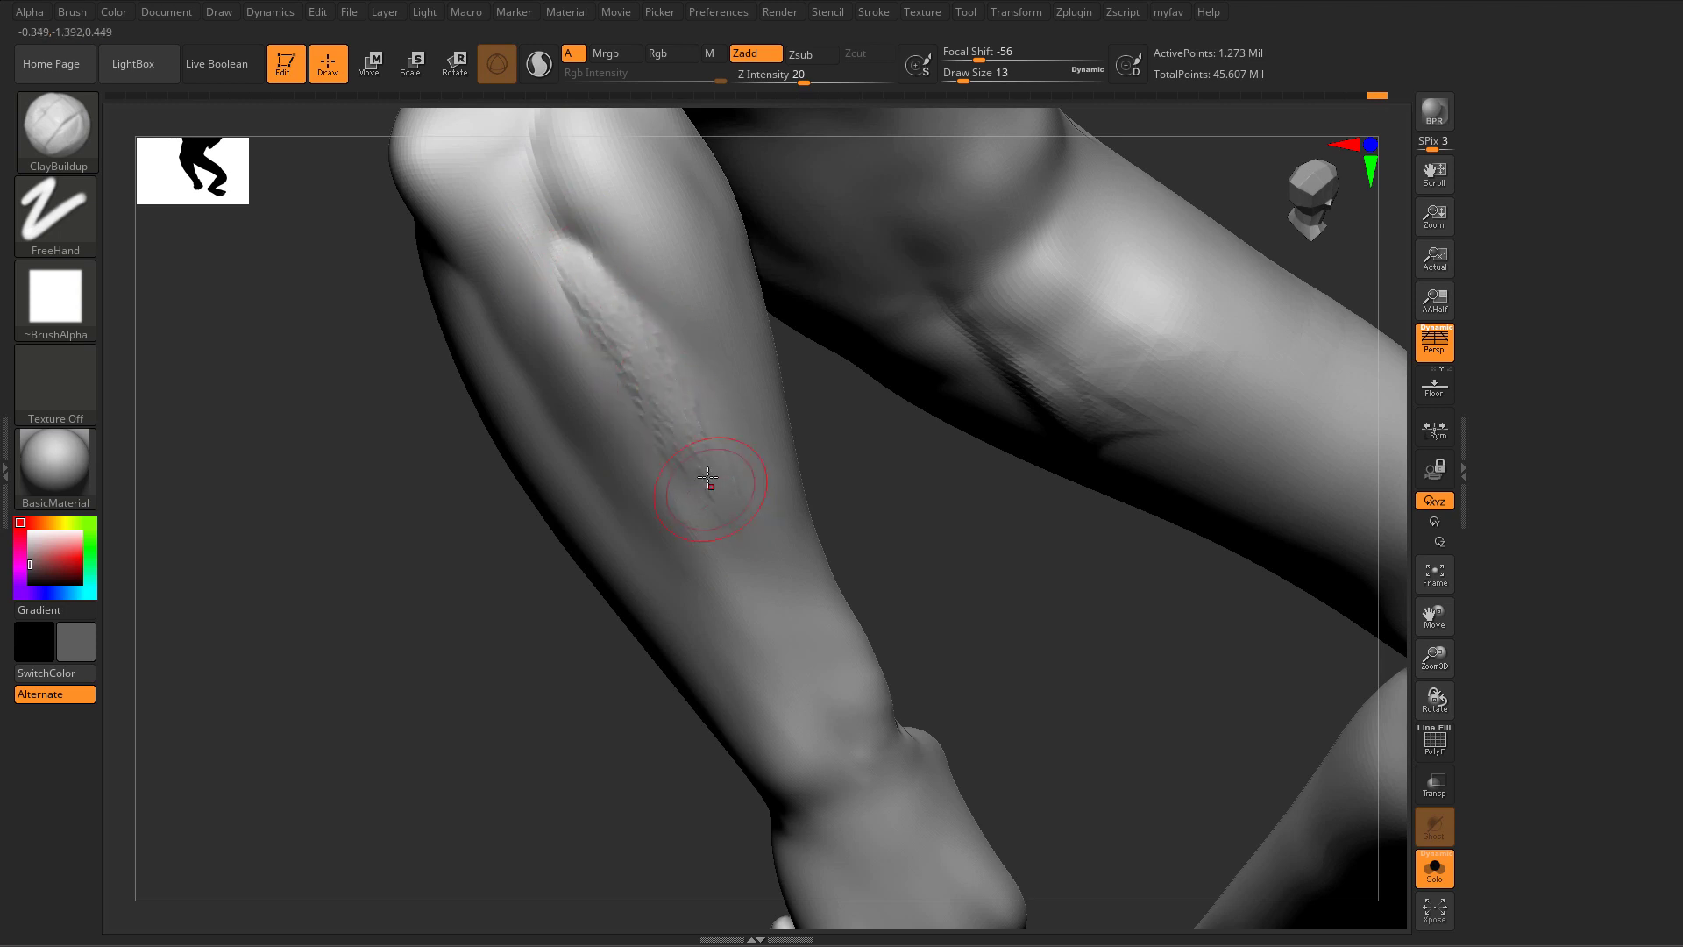
left_click_drag(713, 488, 586, 294, "shift")
left_click_drag(571, 275, 660, 396, "shift")
Step: Carve a diagonal groove between the elbow bone and the upper outer forearm muscle with DamStandard at draw size 25
mouse_move(410, 368)
left_mouse_down("alt")
mouse_move(470, 469)
mouse_move(583, 571)
mouse_move(537, 590)
mouse_move(476, 559)
mouse_move(561, 604)
left_mouse_up("alt")
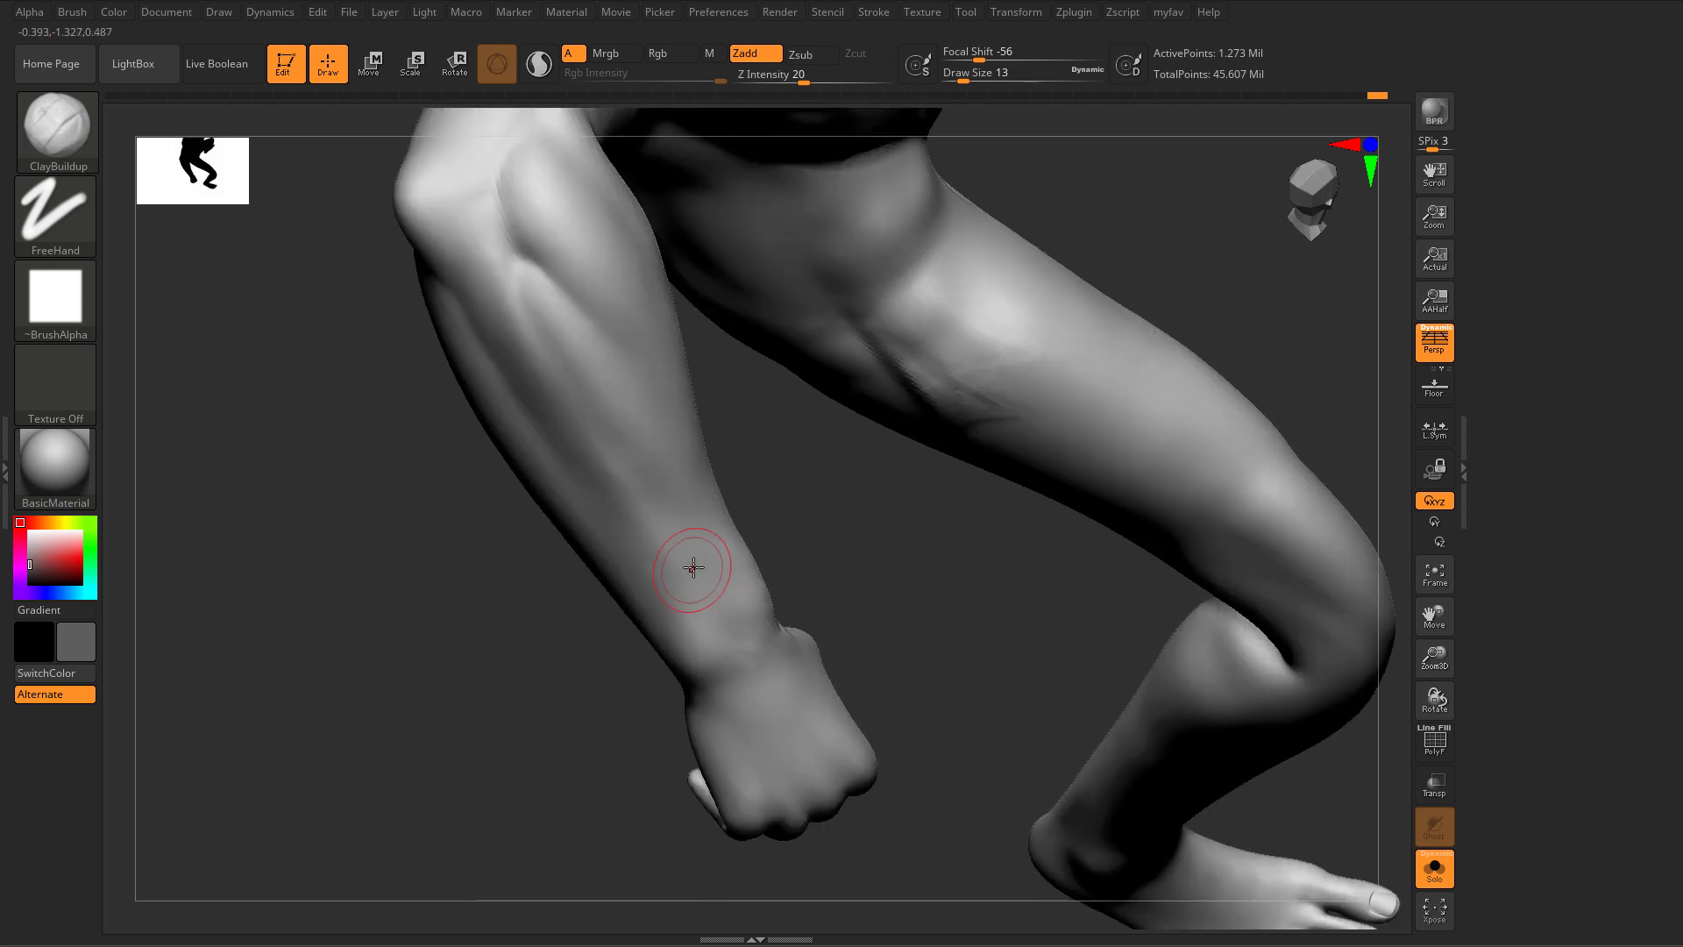
key("s")
mouse_move(685, 557)
left_mouse_down()
mouse_move(613, 481)
mouse_move(644, 526)
left_mouse_up()
left_click_drag(477, 605, 470, 669, "alt")
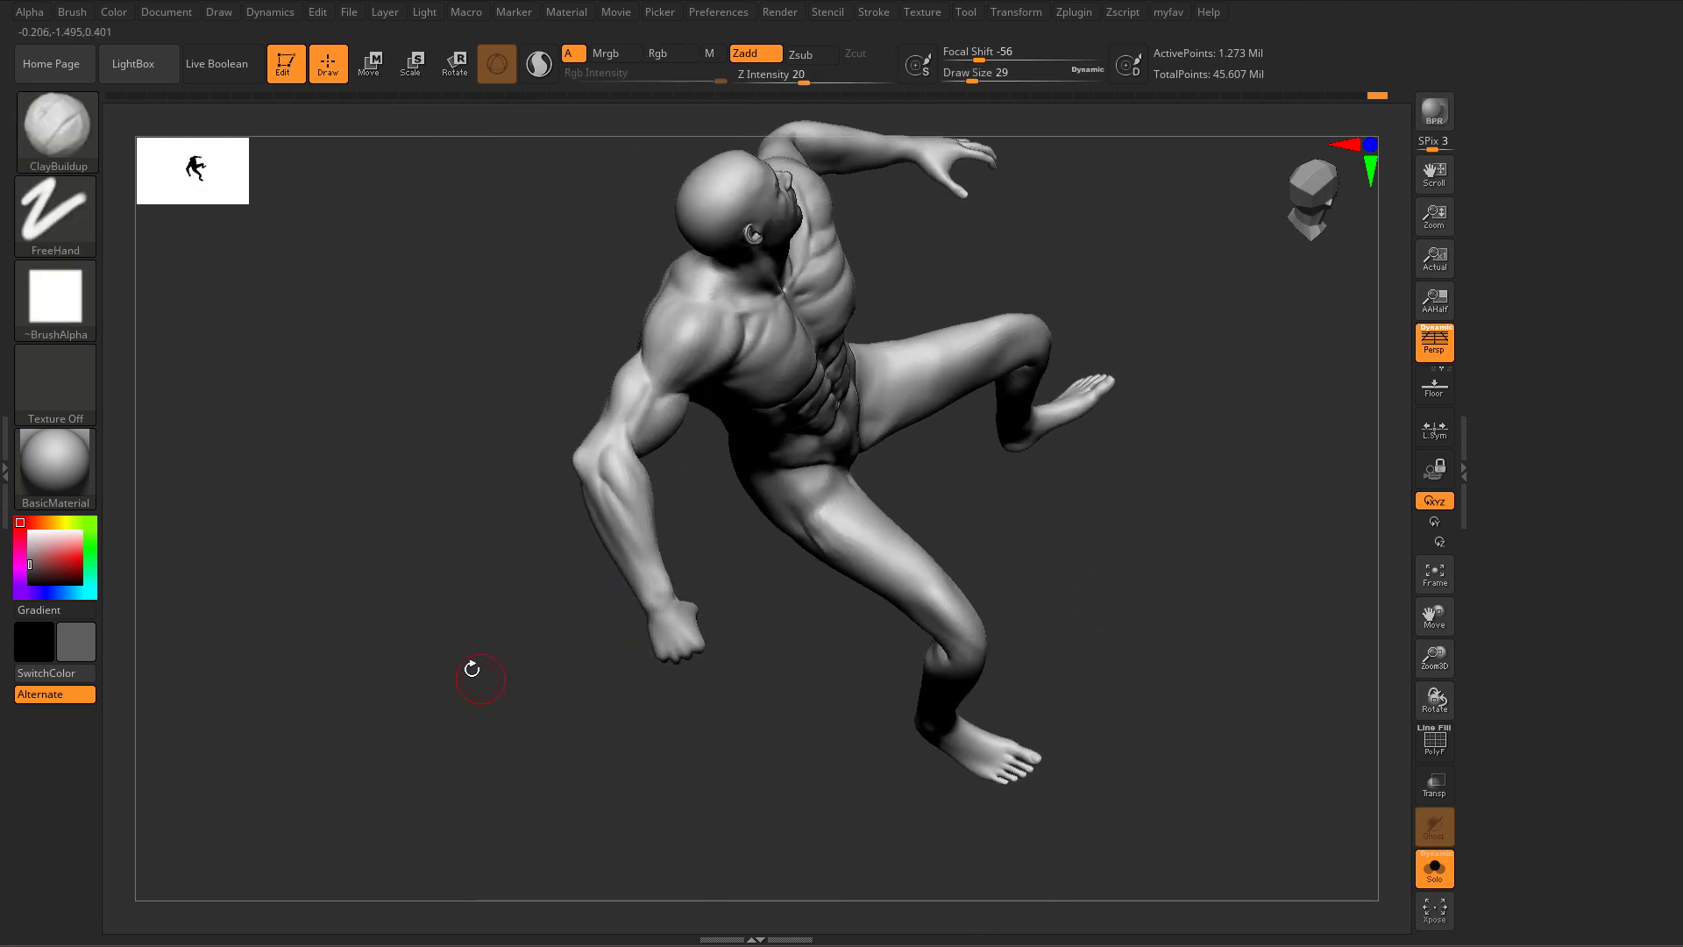
left_click_drag(533, 613, 623, 789, "alt")
mouse_move(488, 522)
left_mouse_down()
mouse_move(432, 655)
mouse_move(658, 364)
left_mouse_up()
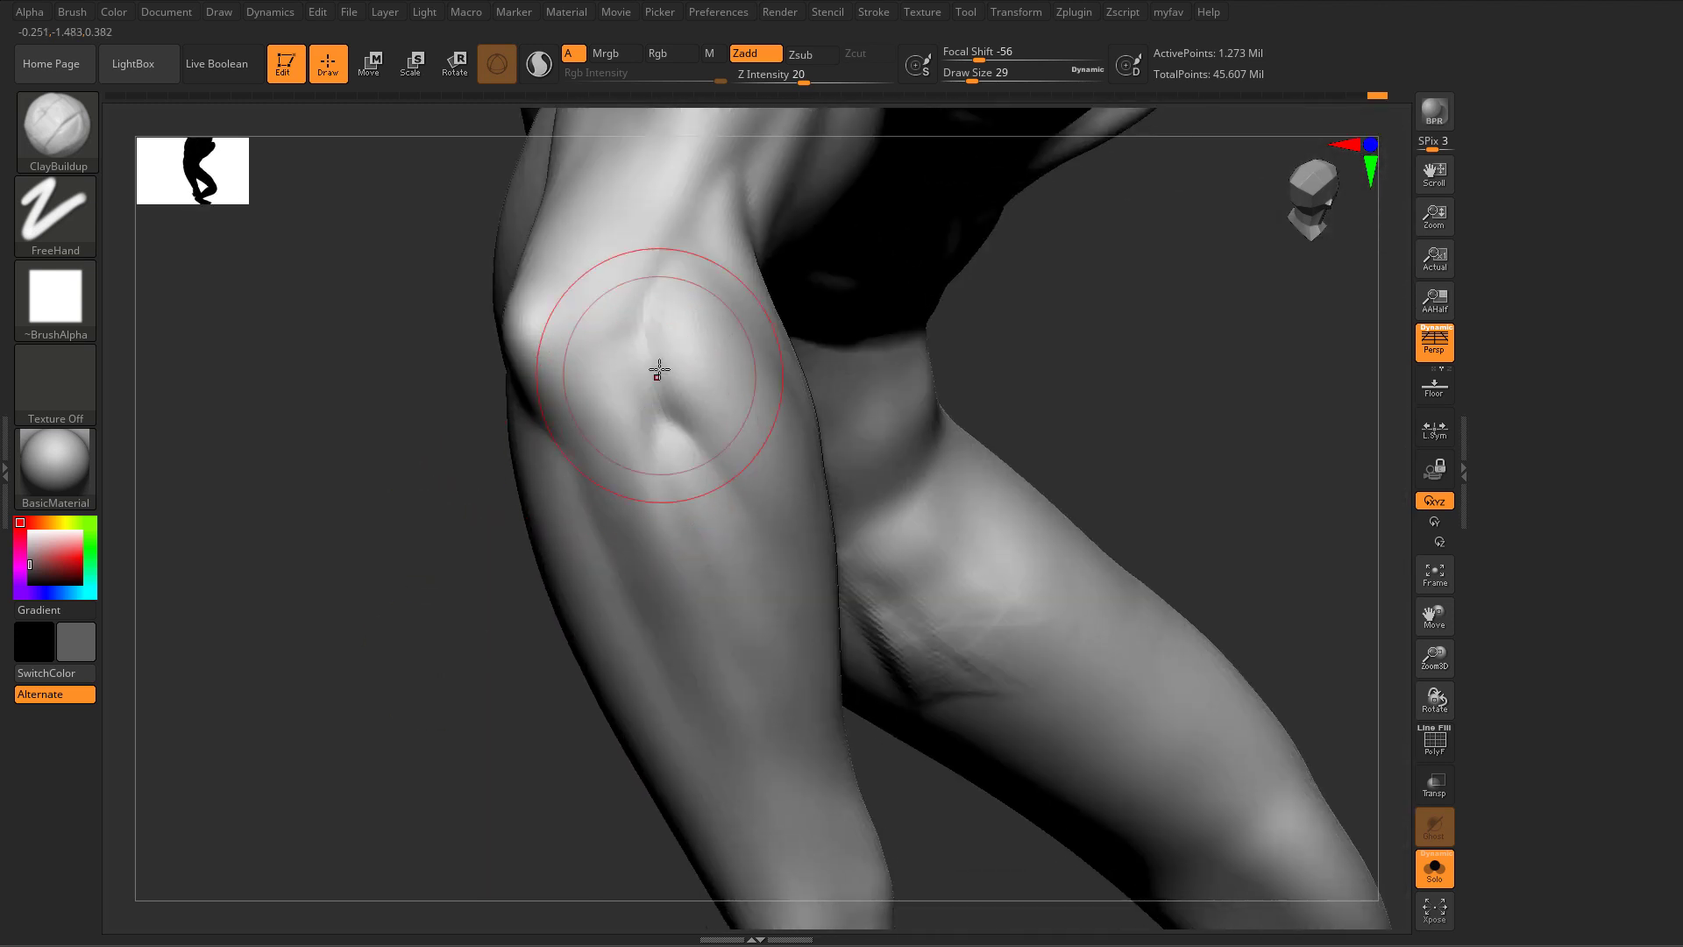
key("b")
key("d")
key("s")
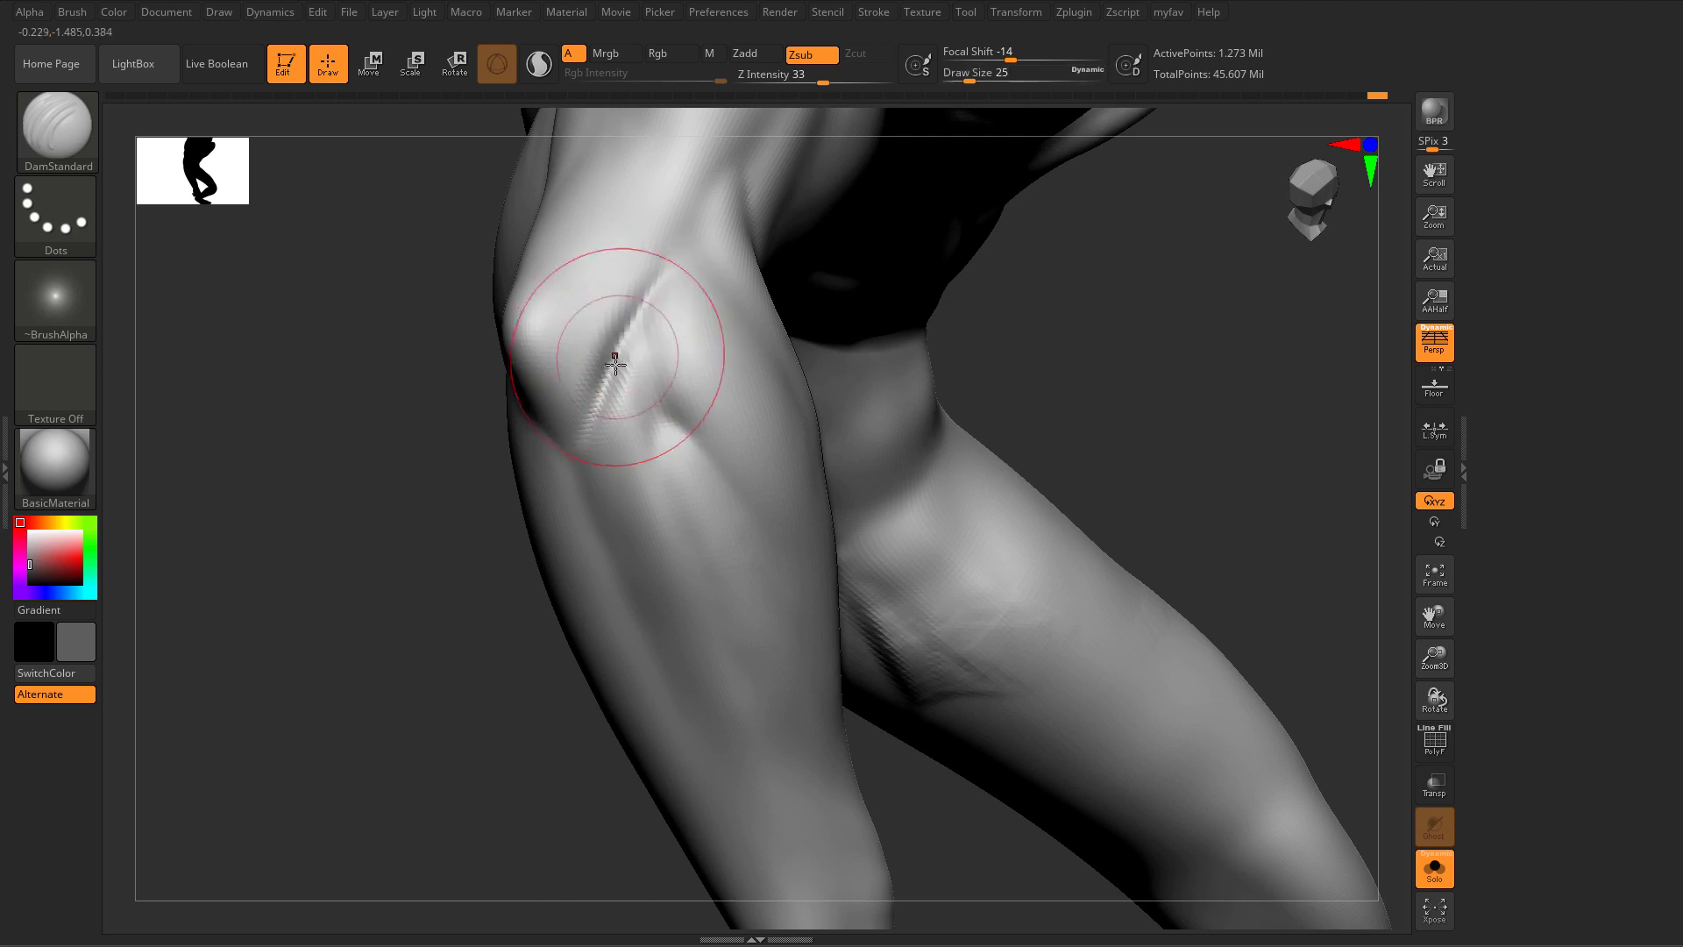
Step: Fill the surface between the elbow bone and the diagonal groove with ClayBuildup at draw size 25
key("b")
key("c")
key("b")
left_click_drag(606, 291, 574, 335)
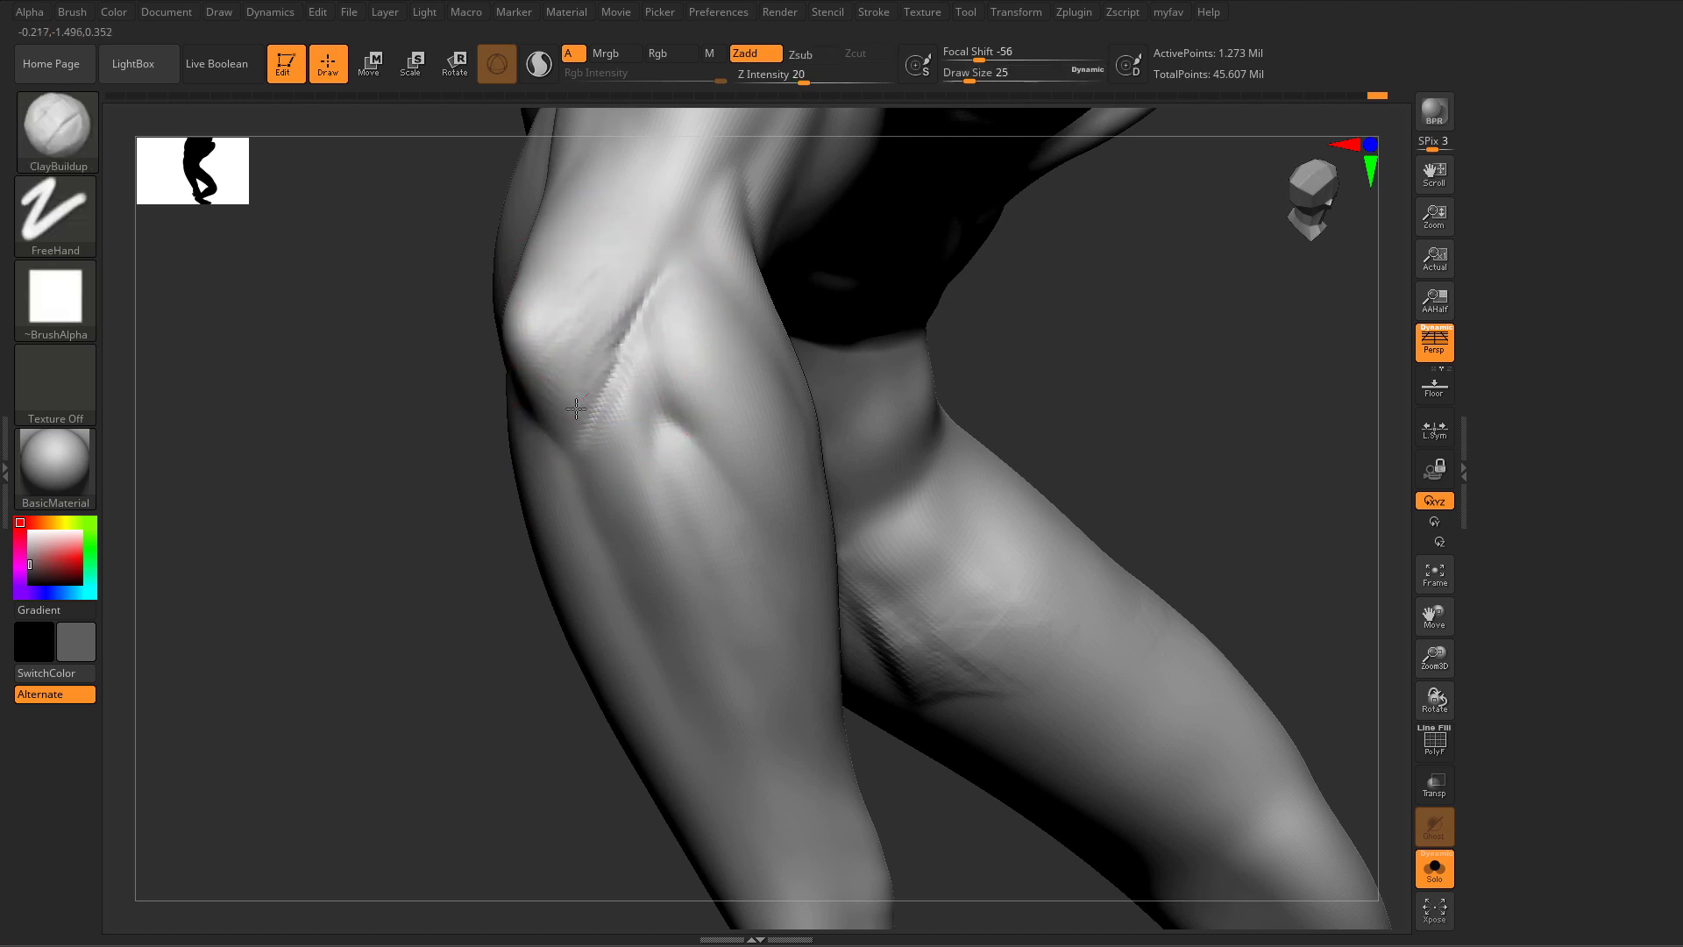
key("b")
key("m")
key("v")
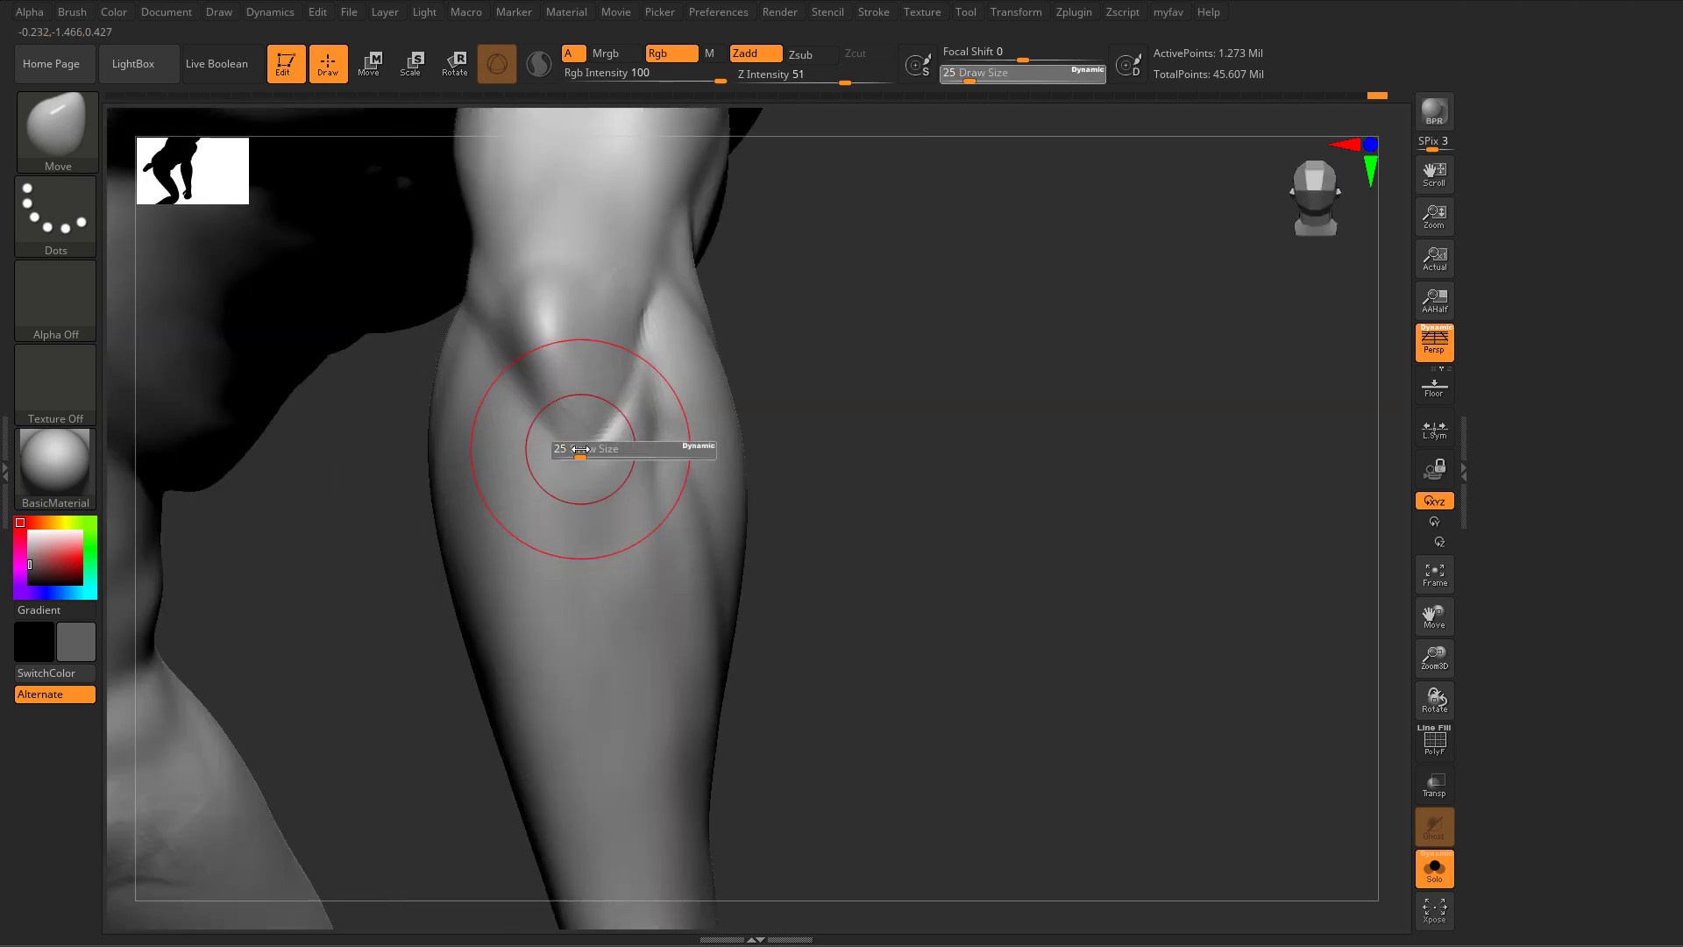
Step: Build a tapered form below the back of the elbow with ClayBuildup at draw size 18 and smooth it
key("b")
key("c")
key("b")
key("s")
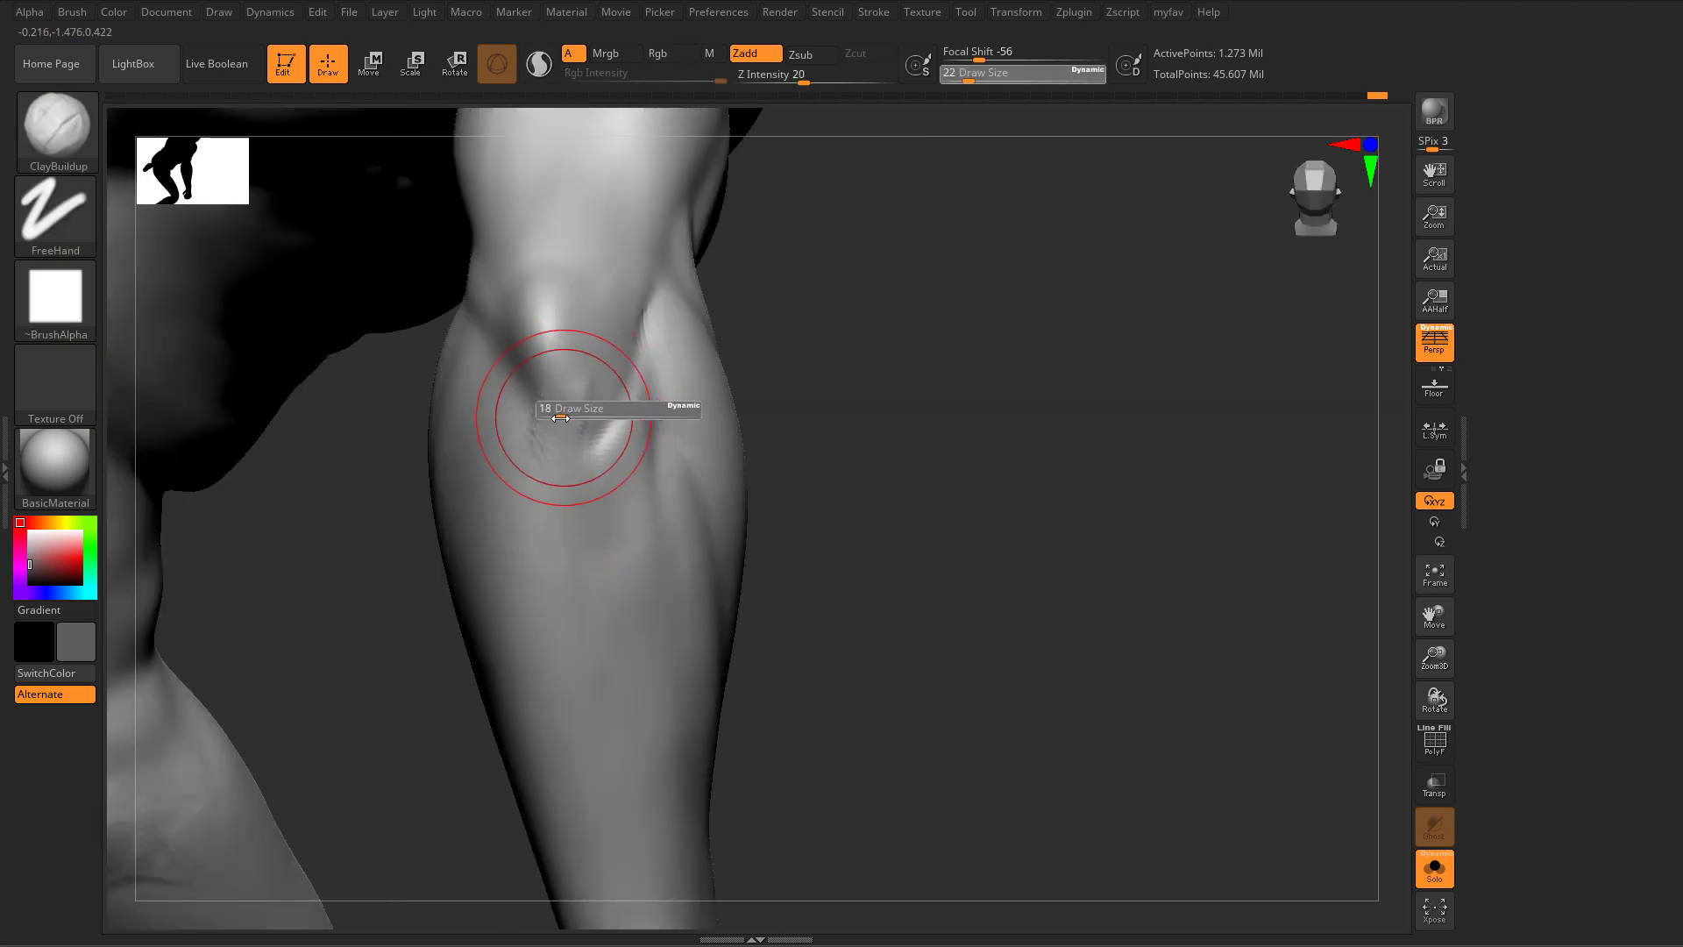
left_click_drag(569, 409, 567, 409)
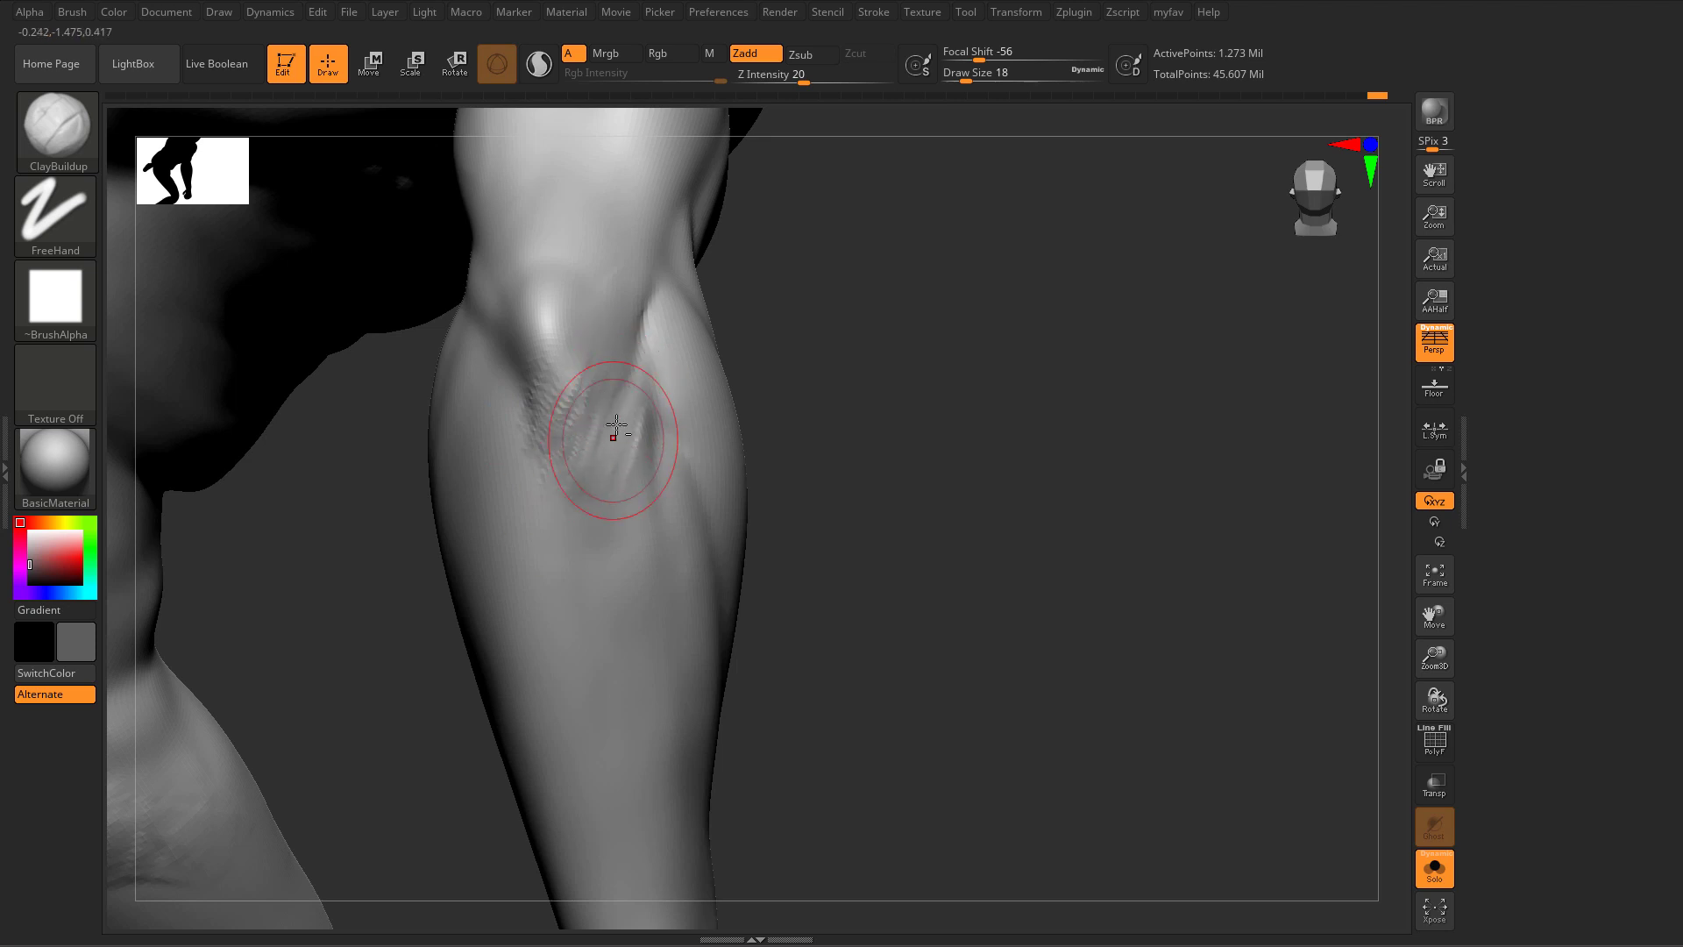
right_click_drag(532, 400, 515, 359)
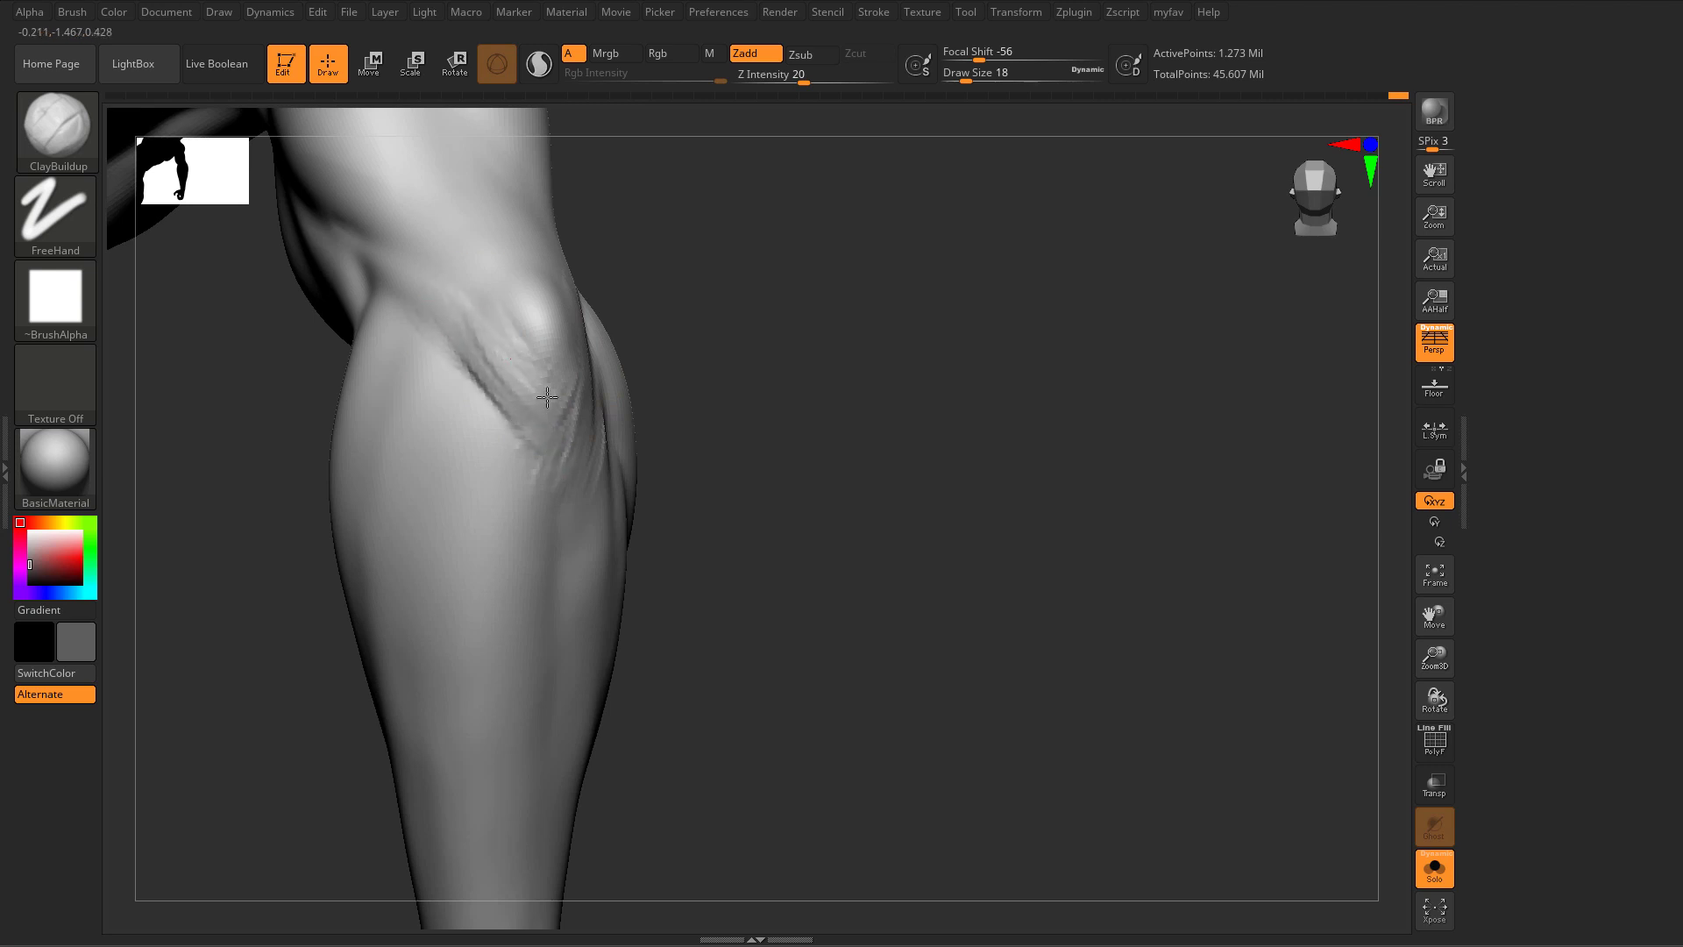
right_click_drag(585, 414, 548, 403)
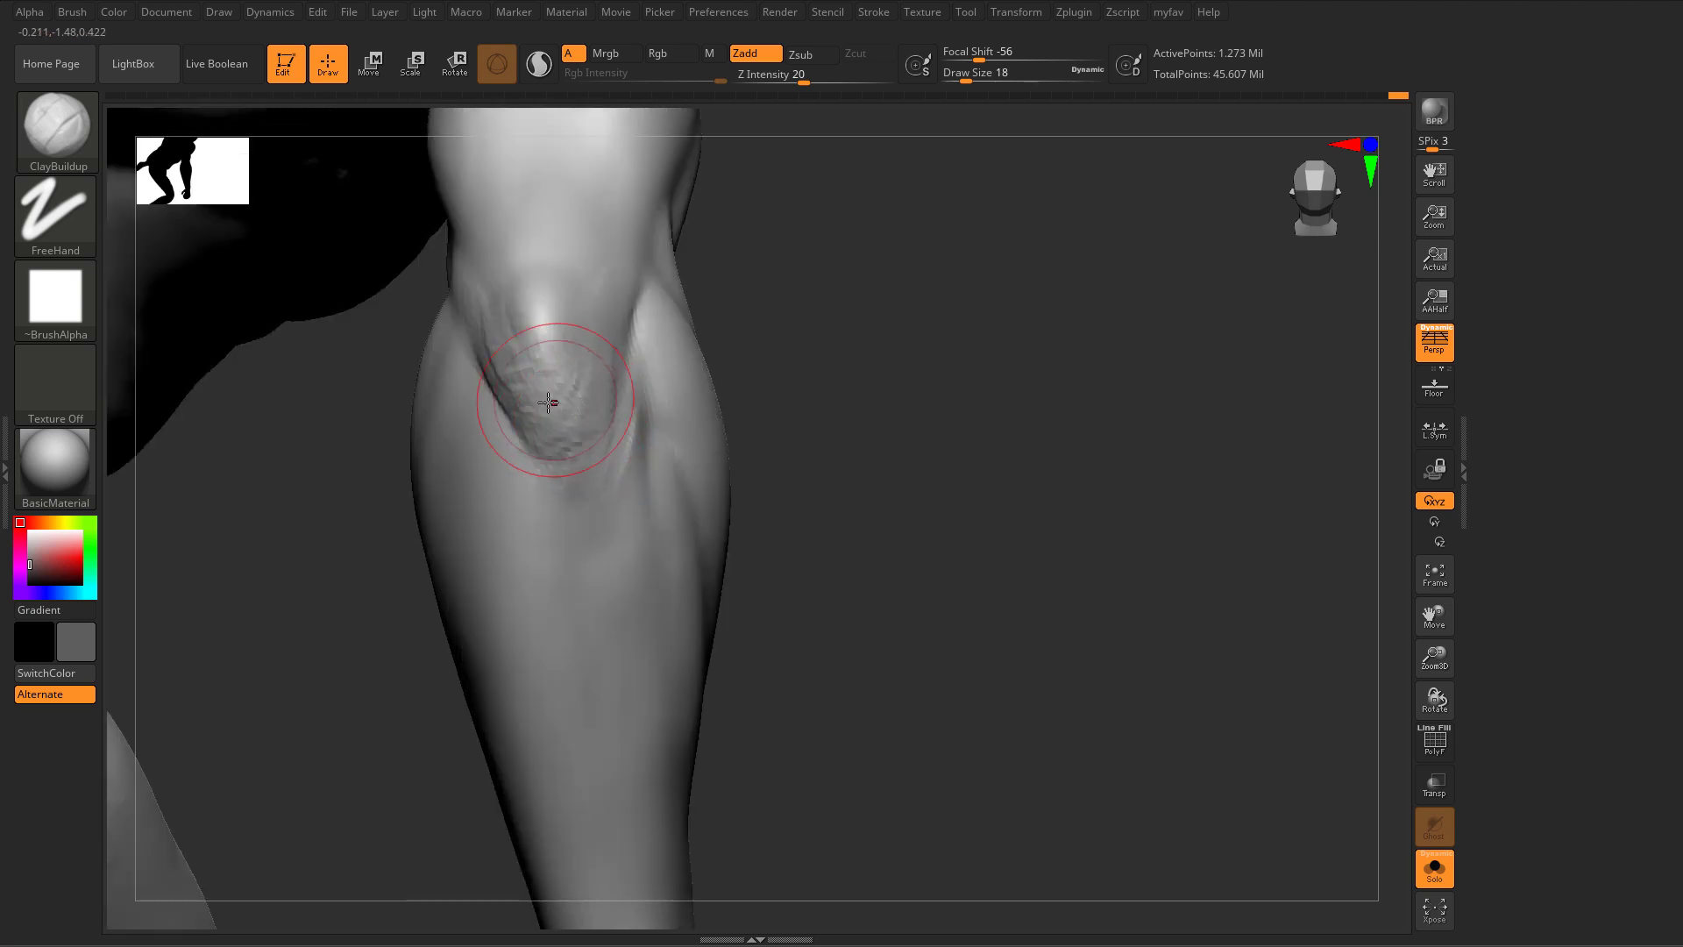
left_click_drag(575, 432, 553, 431, "shift")
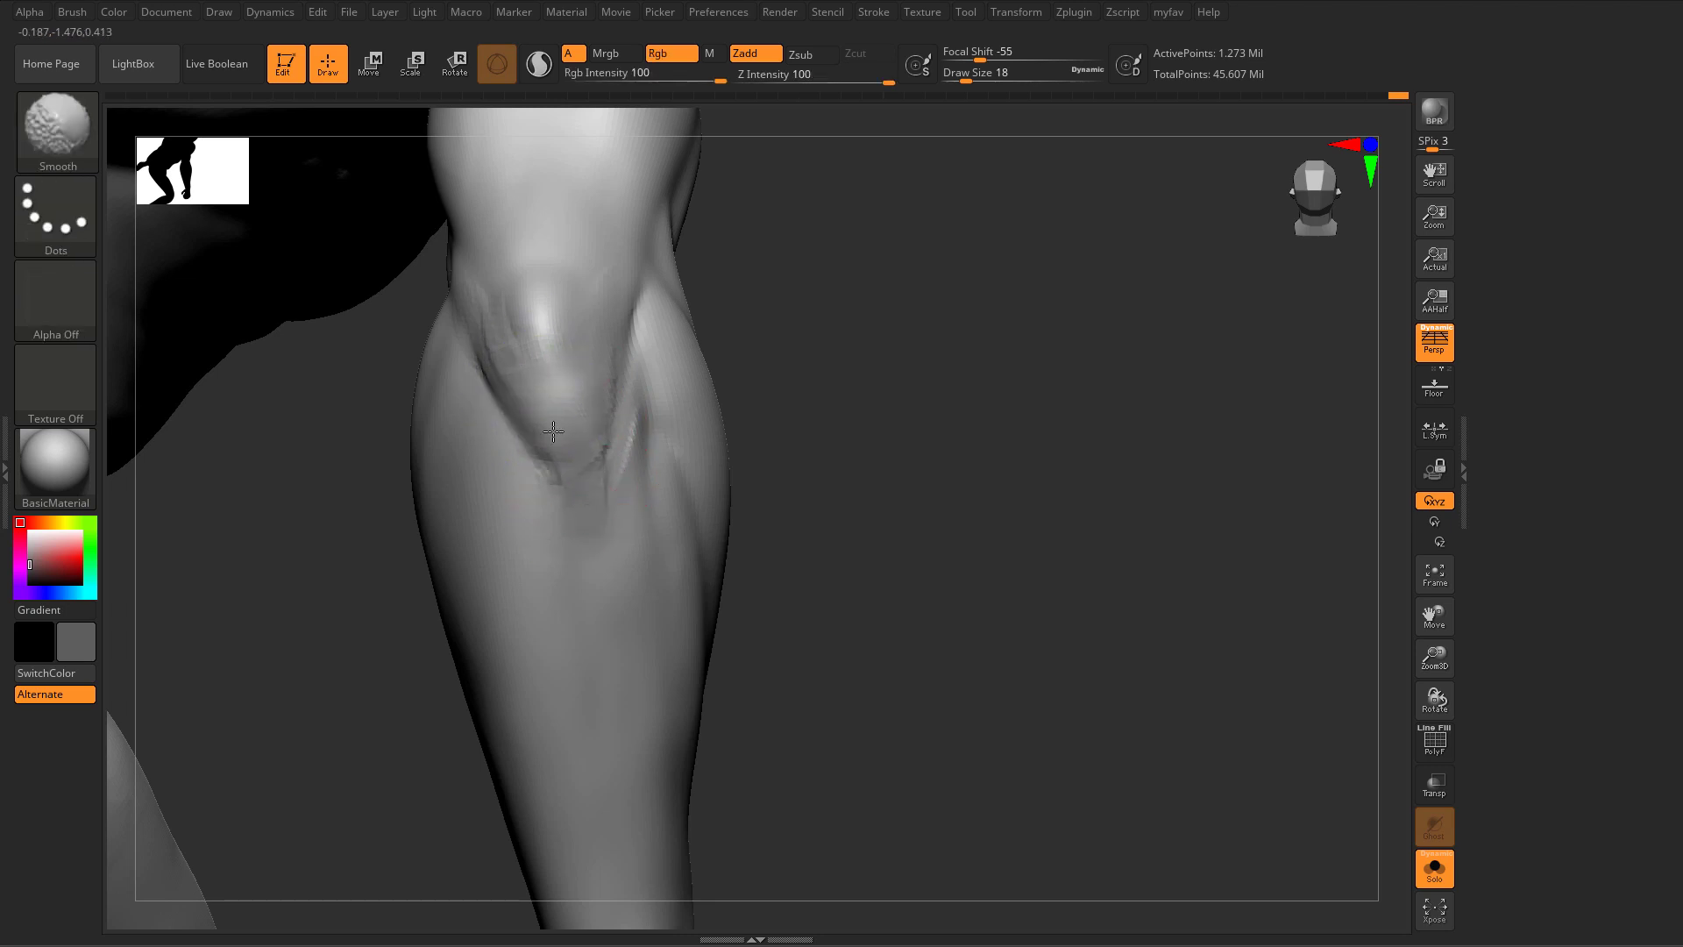
Step: Refine the tapered form below the elbow with the Move brush and define its outer edge with DamStandard at draw size 18
key("b")
key("m")
key("v")
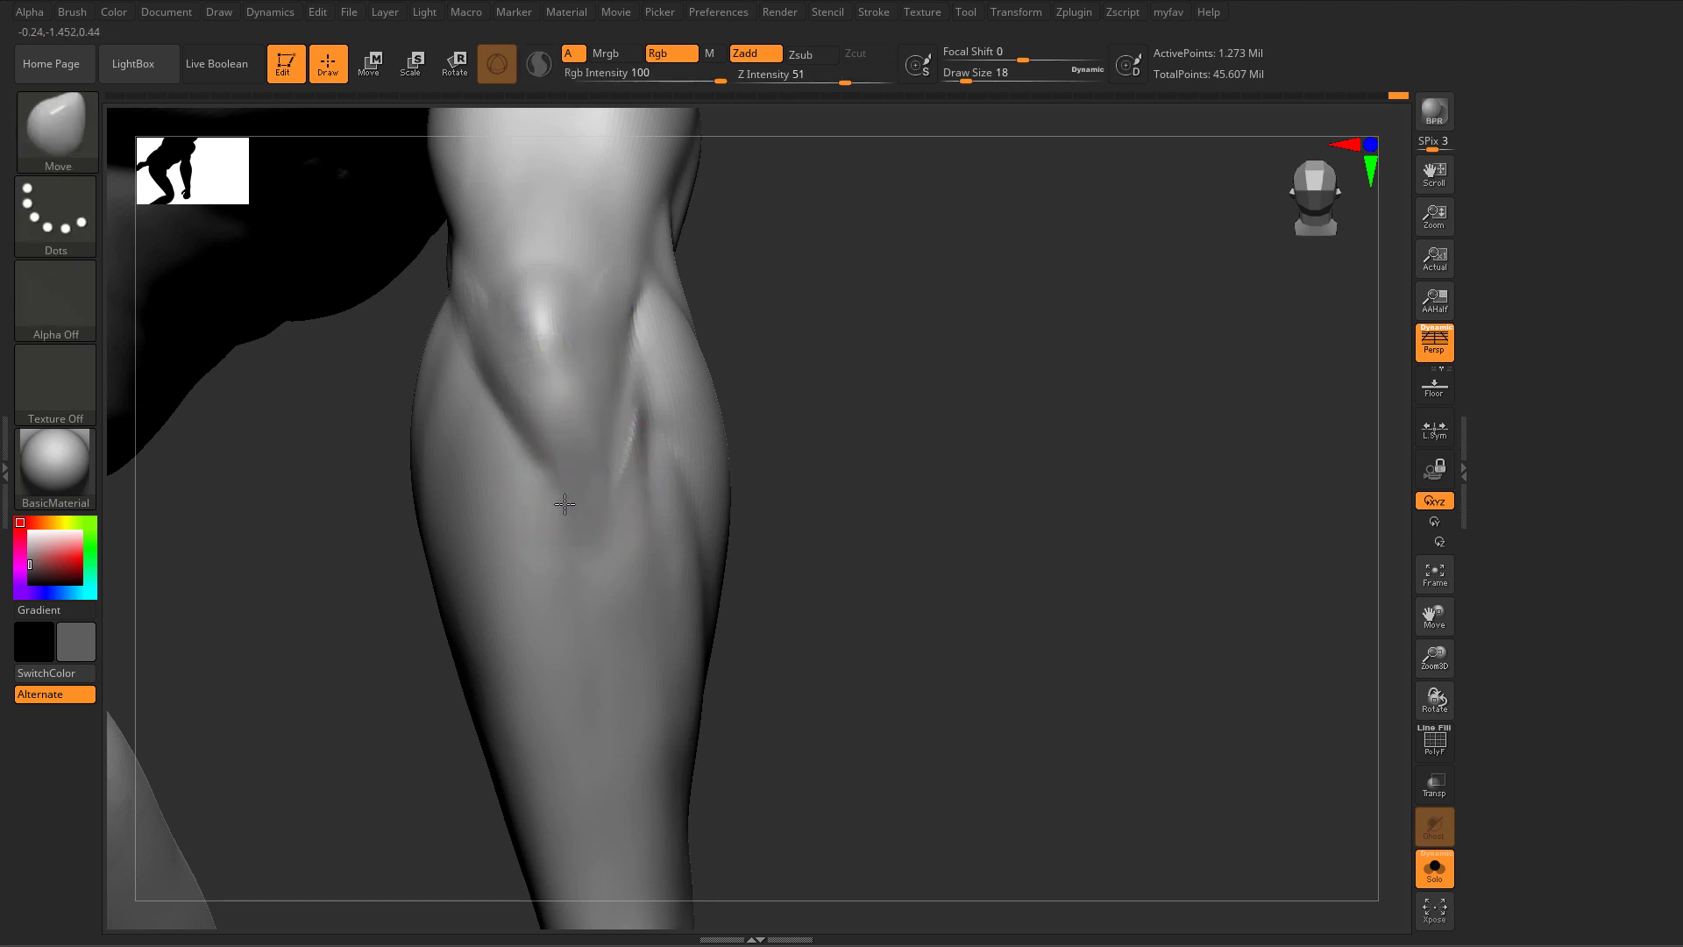
right_click_drag(571, 522, 593, 481)
key("b")
key("d")
key("s")
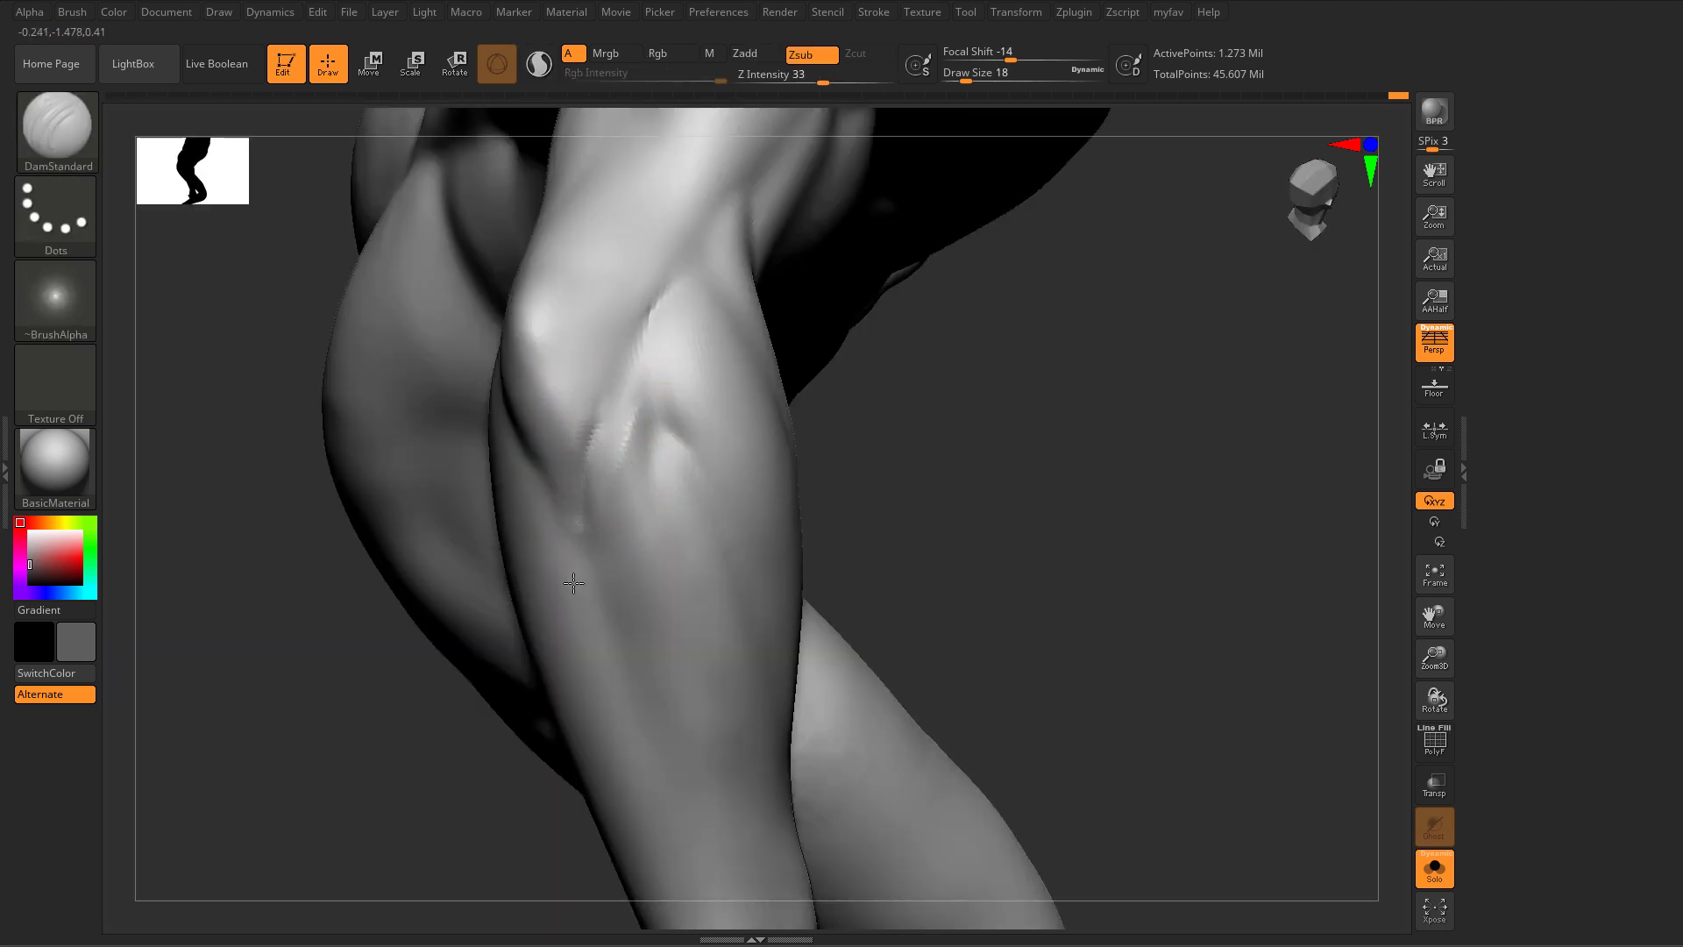
mouse_move(573, 583)
right_mouse_down()
mouse_move(631, 488)
mouse_move(623, 413)
right_mouse_up()
Step: Rework the area between the elbow form and the outer forearm muscle with ClayBuildup at draw size 18 and smooth it
key("b")
key("c")
key("b")
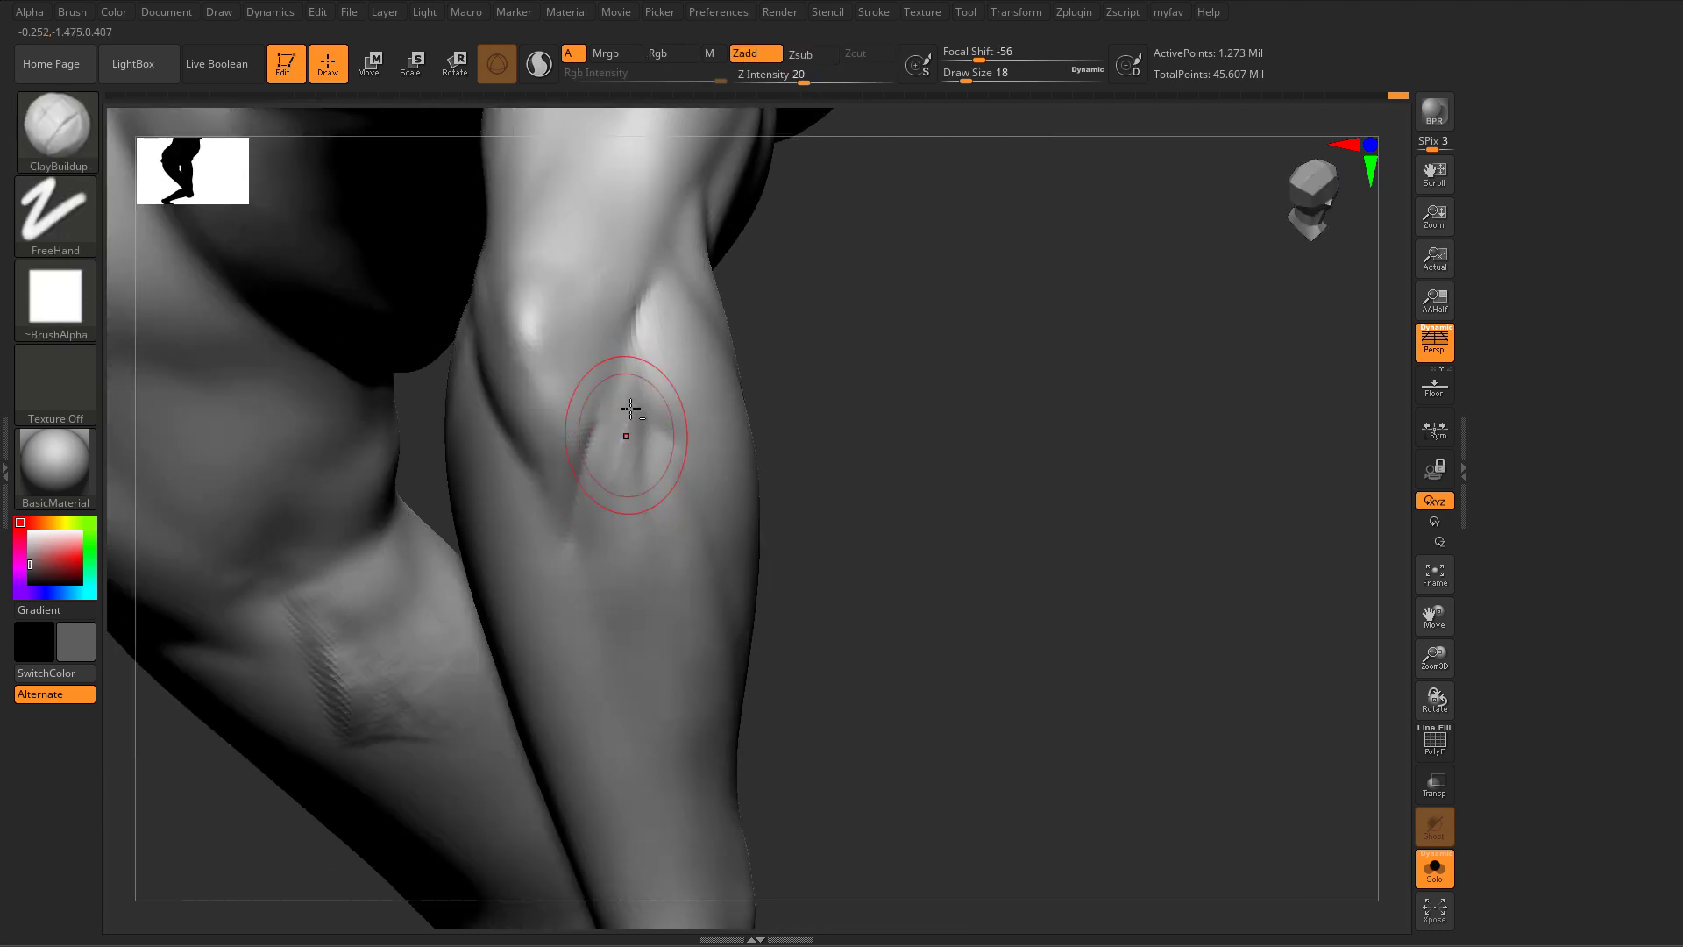
left_click_drag(630, 408, 616, 478, "alt")
mouse_move(616, 477)
left_mouse_down("shift")
mouse_move(601, 387)
mouse_move(565, 482)
left_mouse_up("shift")
Step: Reshape the outline of the elbow tip in side view with the Move brush at draw size 16
mouse_move(560, 496)
right_mouse_down("ctrl")
mouse_move(345, 601)
mouse_move(444, 473)
right_mouse_up("ctrl")
mouse_move(477, 365)
right_mouse_down()
mouse_move(452, 394)
mouse_move(488, 365)
right_mouse_up()
key("b")
key("m")
key("v")
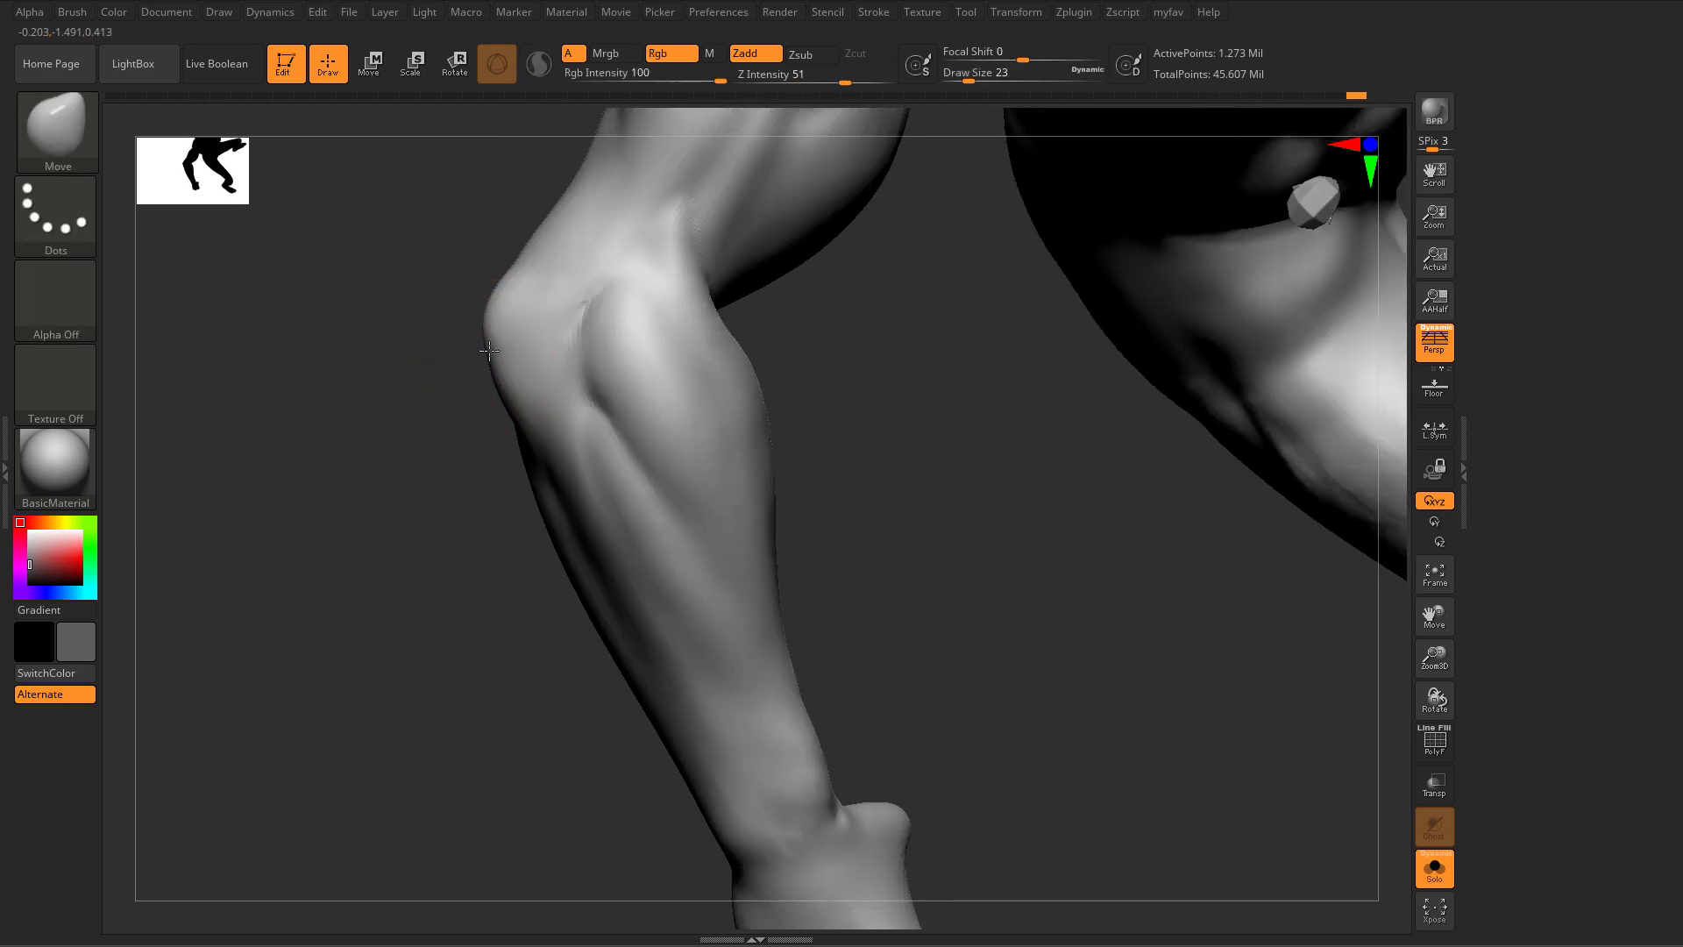
key("s")
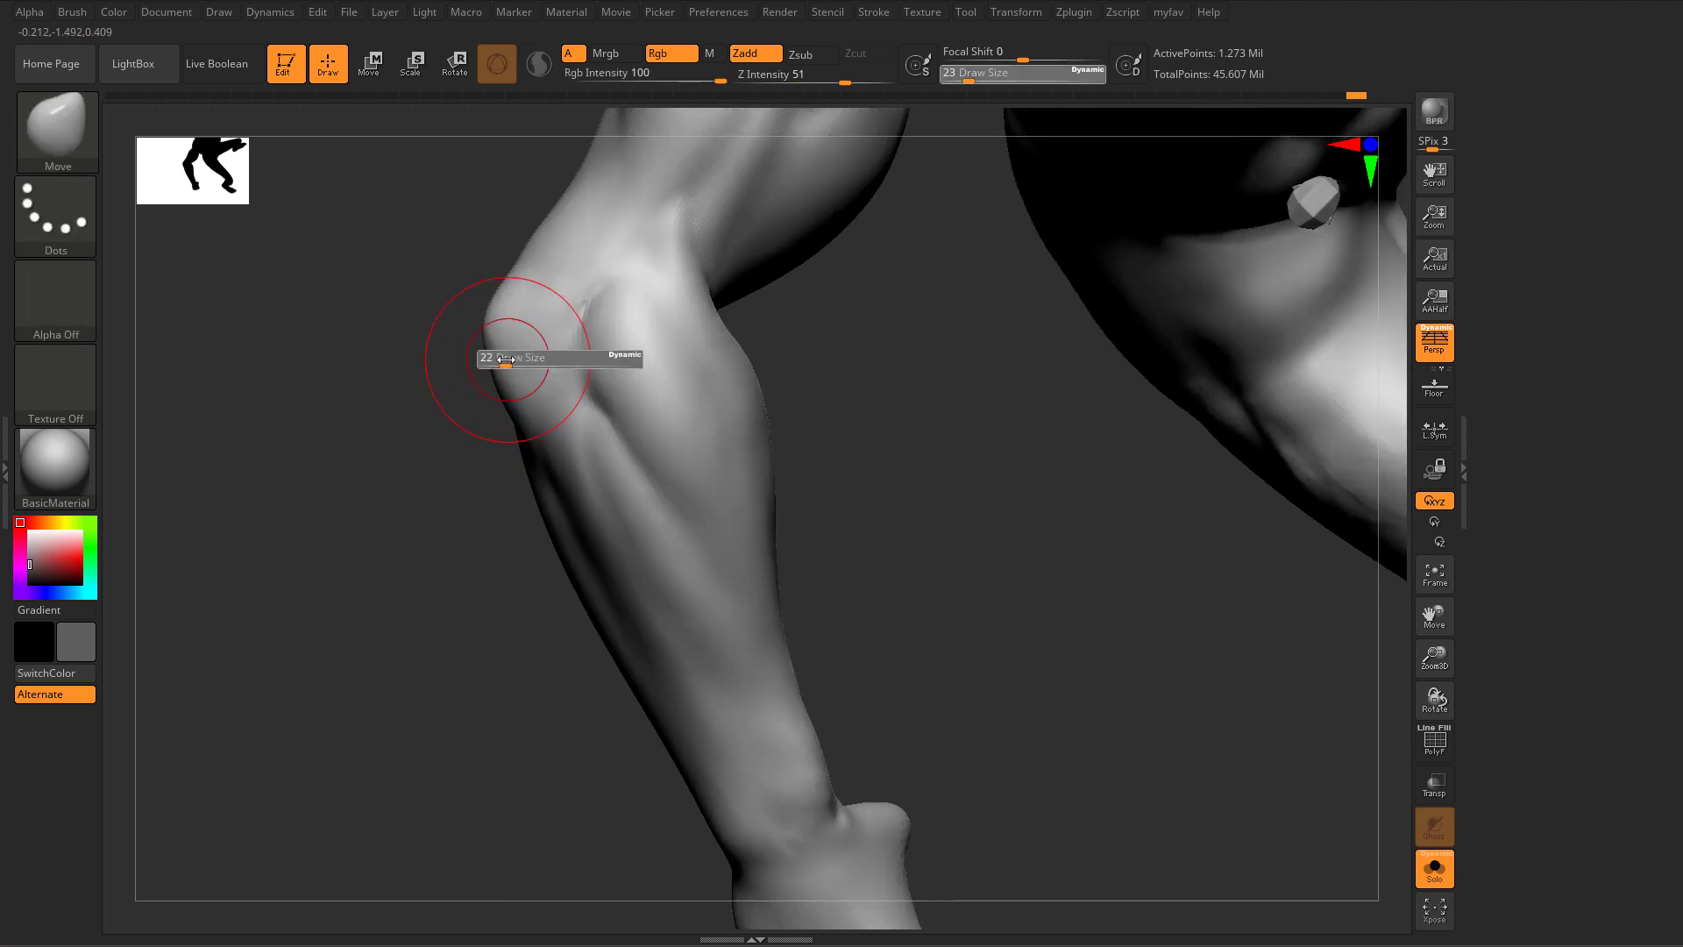
left_click_drag(506, 363, 502, 363)
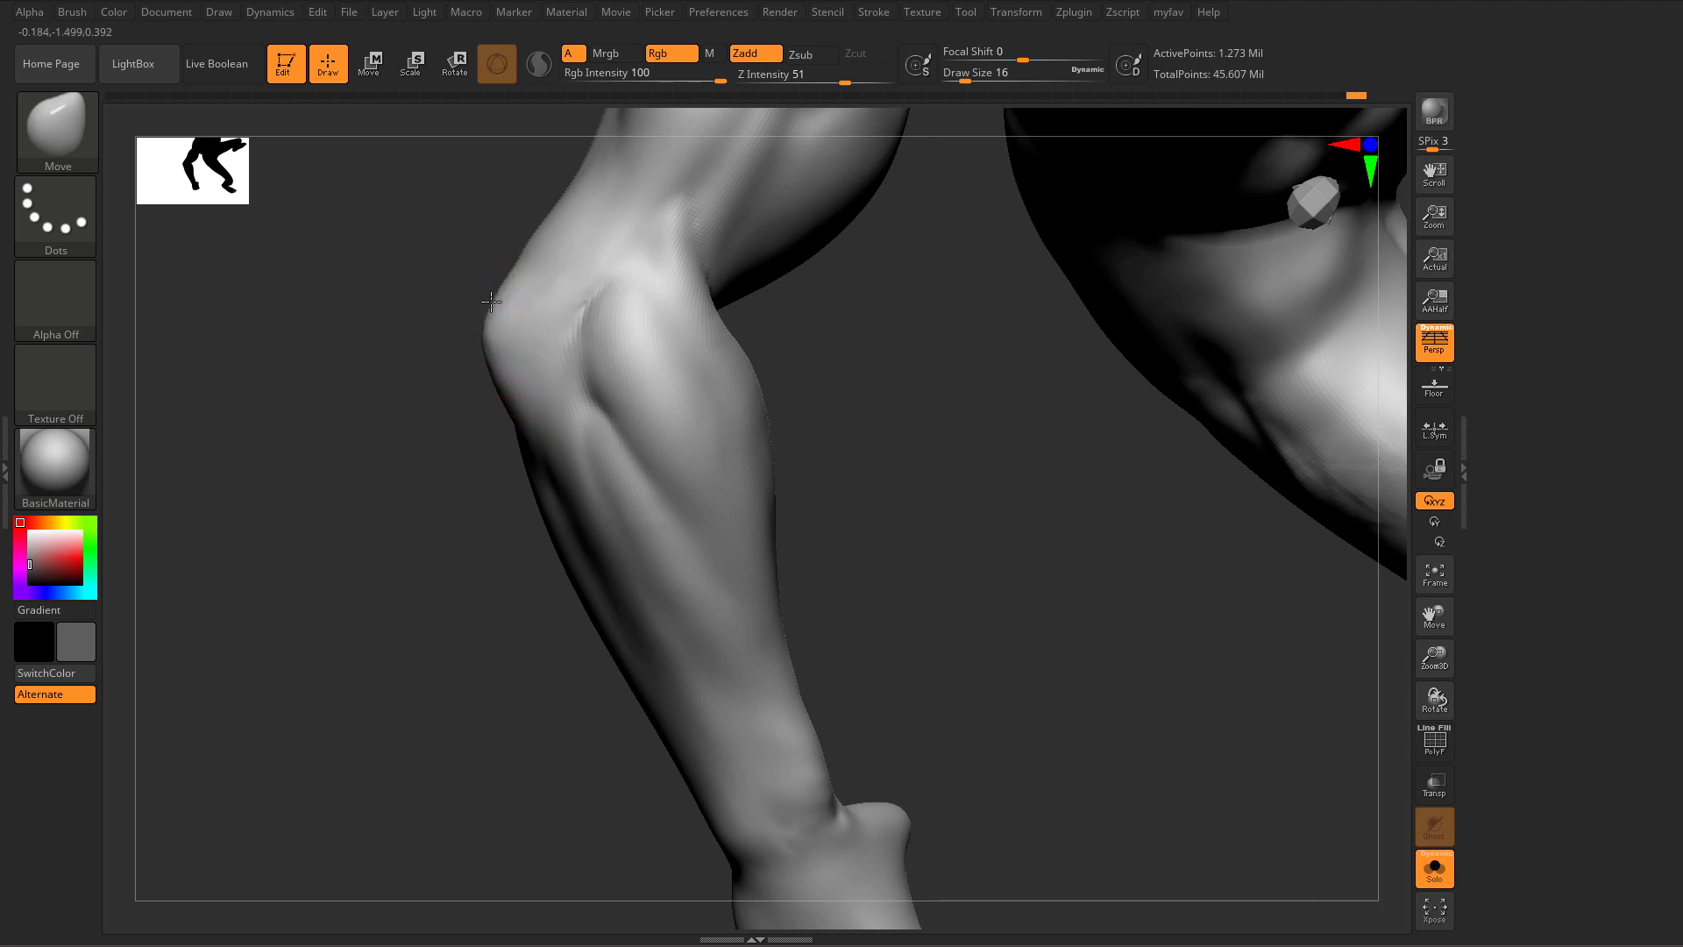
left_click_drag(490, 301, 497, 308)
Step: Shift the elbow and upper forearm contours with the Move brush at draw size 31 and check the arm from several sides
mouse_move(317, 222)
right_mouse_down("ctrl")
mouse_move(409, 447)
mouse_move(394, 466)
mouse_move(561, 406)
mouse_move(668, 500)
mouse_move(692, 676)
mouse_move(569, 399)
mouse_move(559, 543)
right_mouse_up("ctrl")
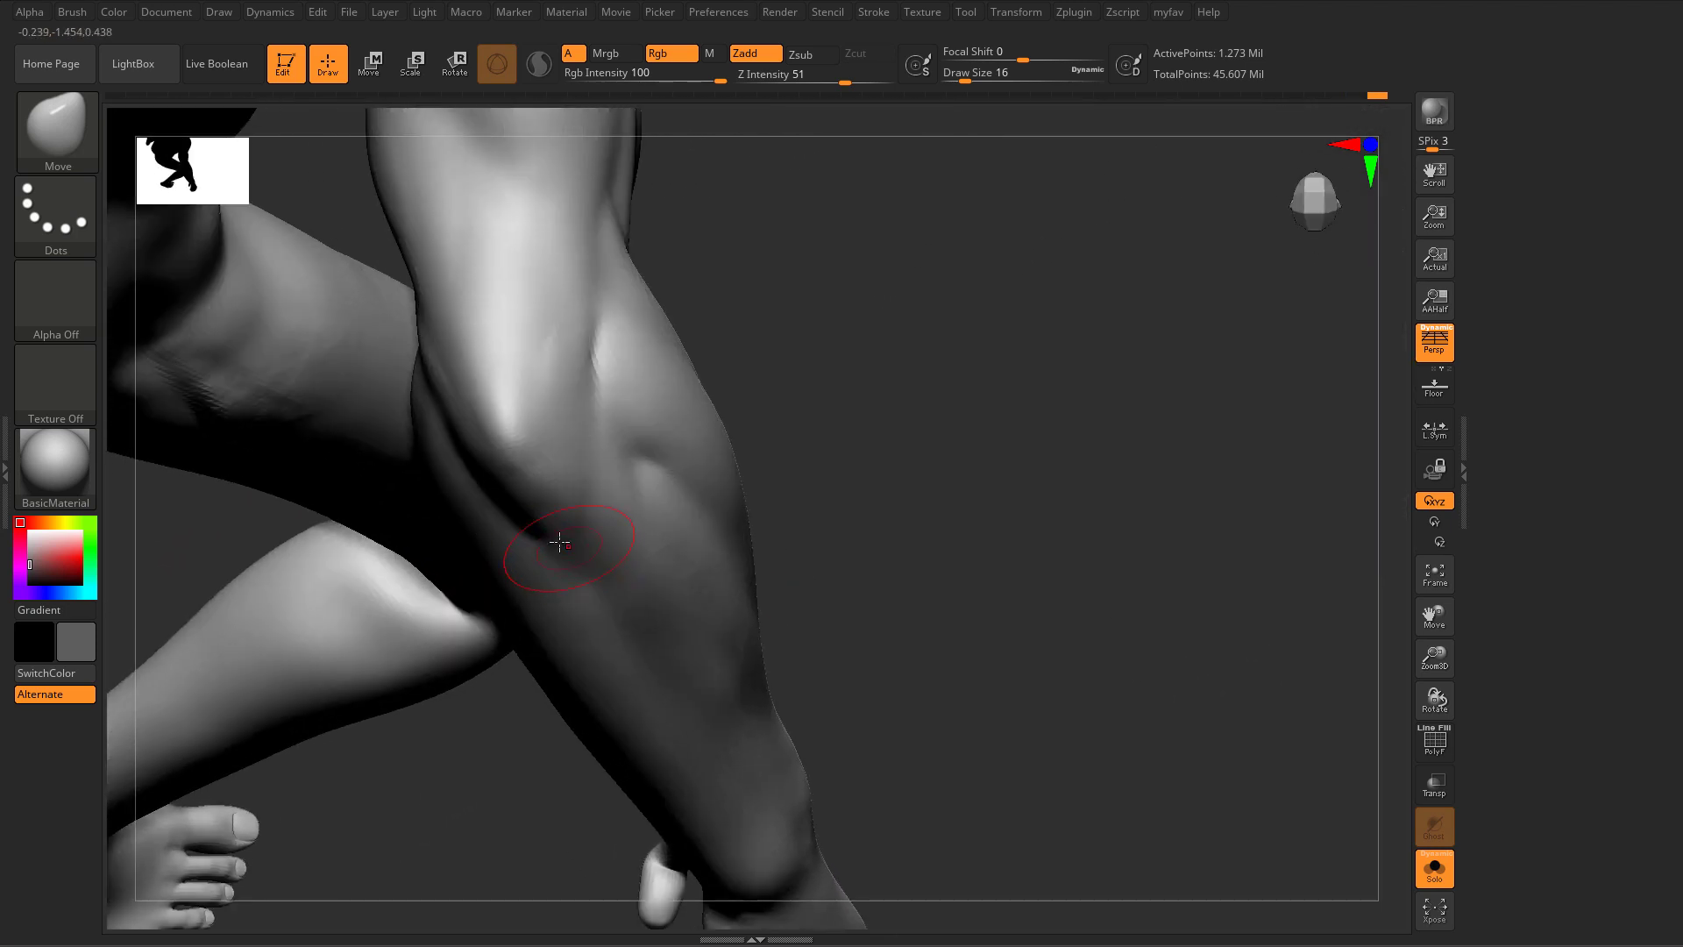
key("s")
left_click_drag(559, 543, 569, 542)
right_click_drag(569, 542, 526, 430)
key("s")
left_click_drag(517, 523, 496, 535)
left_click_drag(585, 484, 578, 499)
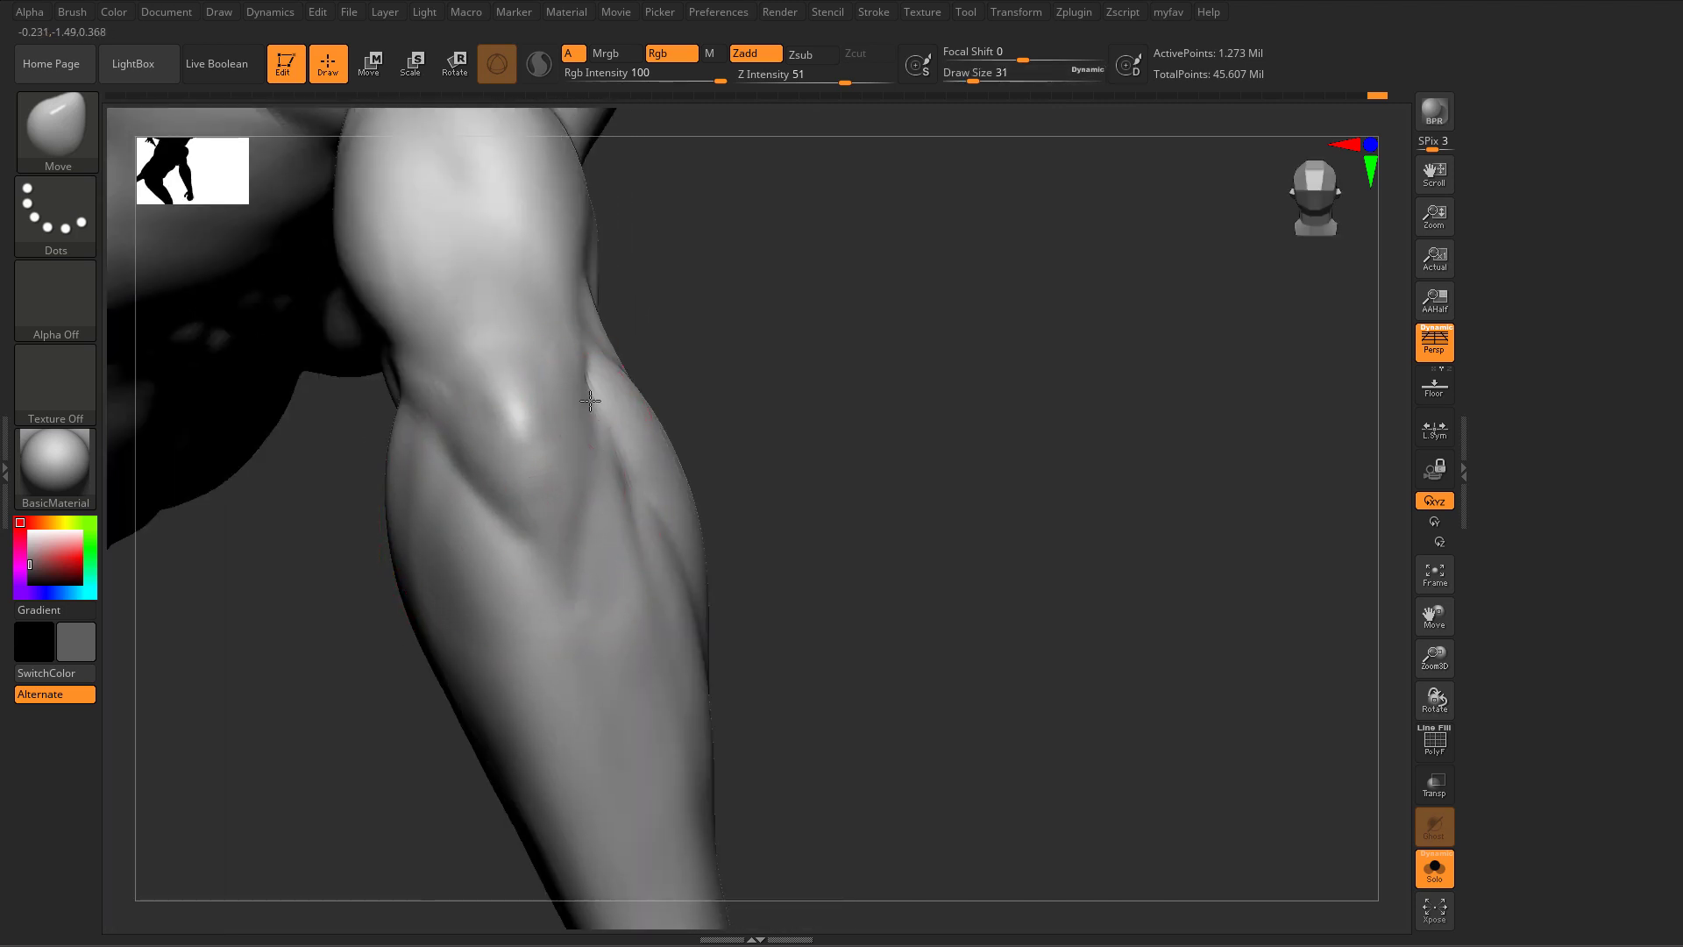
right_click_drag(517, 297, 530, 140, "ctrl")
mouse_move(807, 447)
right_mouse_down()
mouse_move(440, 602)
mouse_move(345, 537)
mouse_move(399, 611)
mouse_move(498, 662)
right_mouse_up()
right_click_drag(788, 523, 716, 524, "alt")
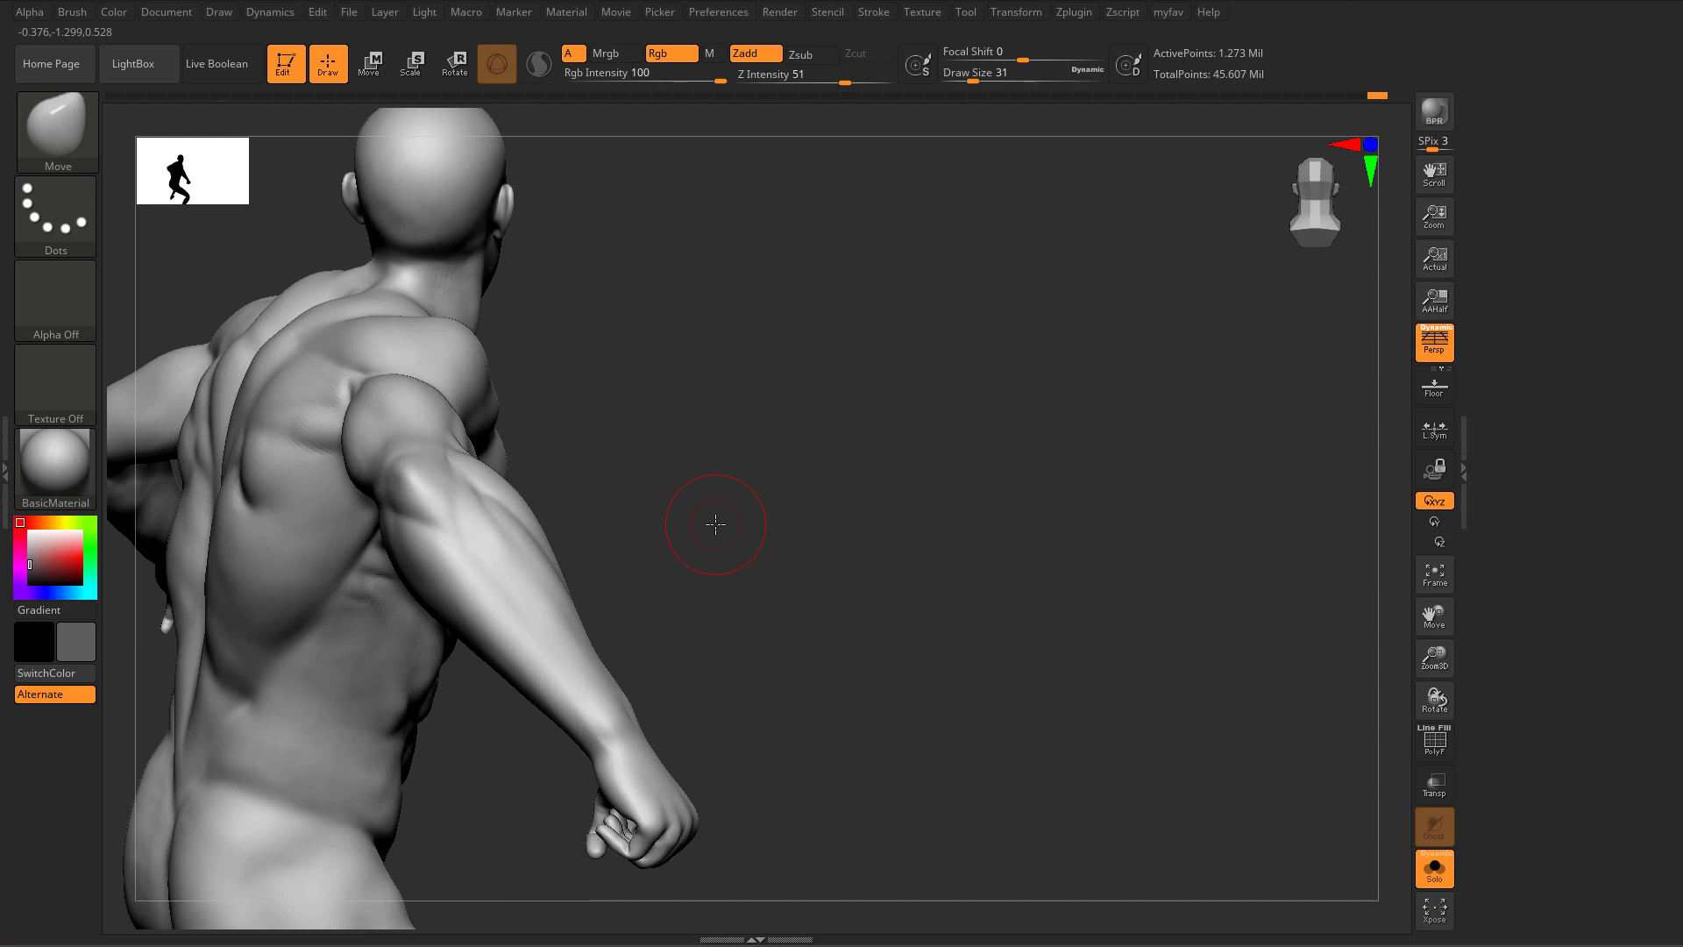
mouse_move(667, 437)
right_mouse_down()
mouse_move(444, 549)
mouse_move(376, 529)
mouse_move(338, 582)
mouse_move(388, 579)
mouse_move(330, 612)
mouse_move(315, 659)
right_mouse_up()
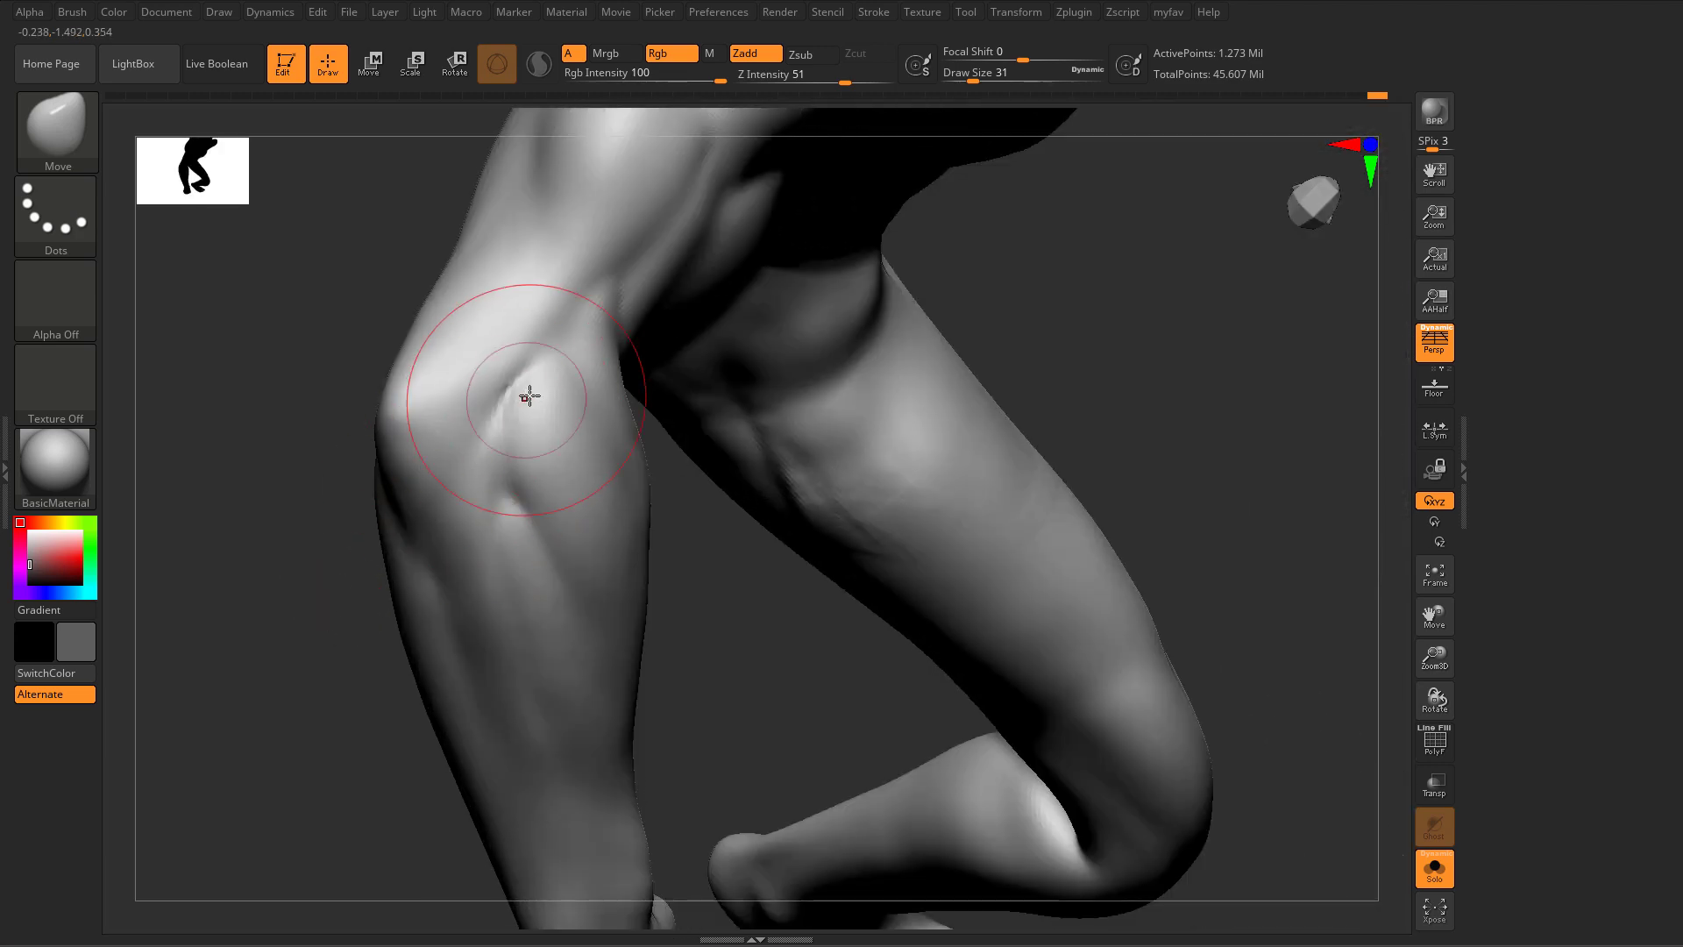
Step: Build up the tendon ridge running from the upper arm to the elbow with ClayBuildup at draw size 17 and smooth it
key("s")
left_click_drag(529, 378, 520, 376)
key("b")
key("c")
key("b")
mouse_move(593, 255)
left_mouse_down()
mouse_move(518, 330)
mouse_move(510, 369)
left_mouse_up()
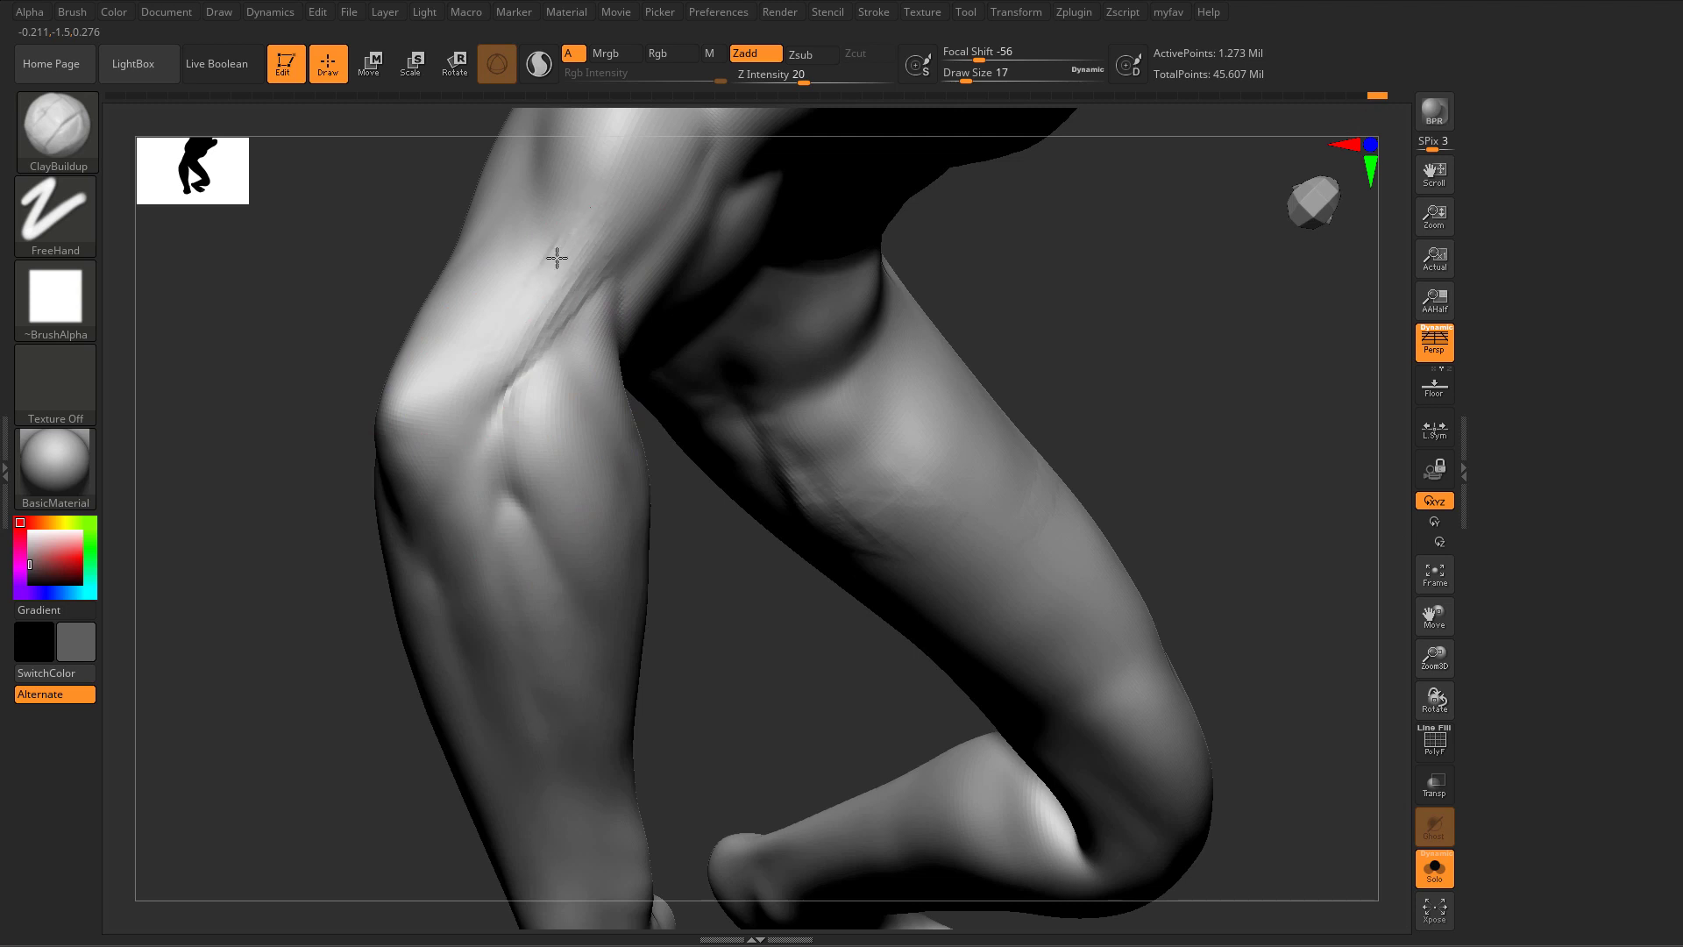
left_click_drag(612, 260, 428, 449)
left_click_drag(455, 391, 513, 321, "shift")
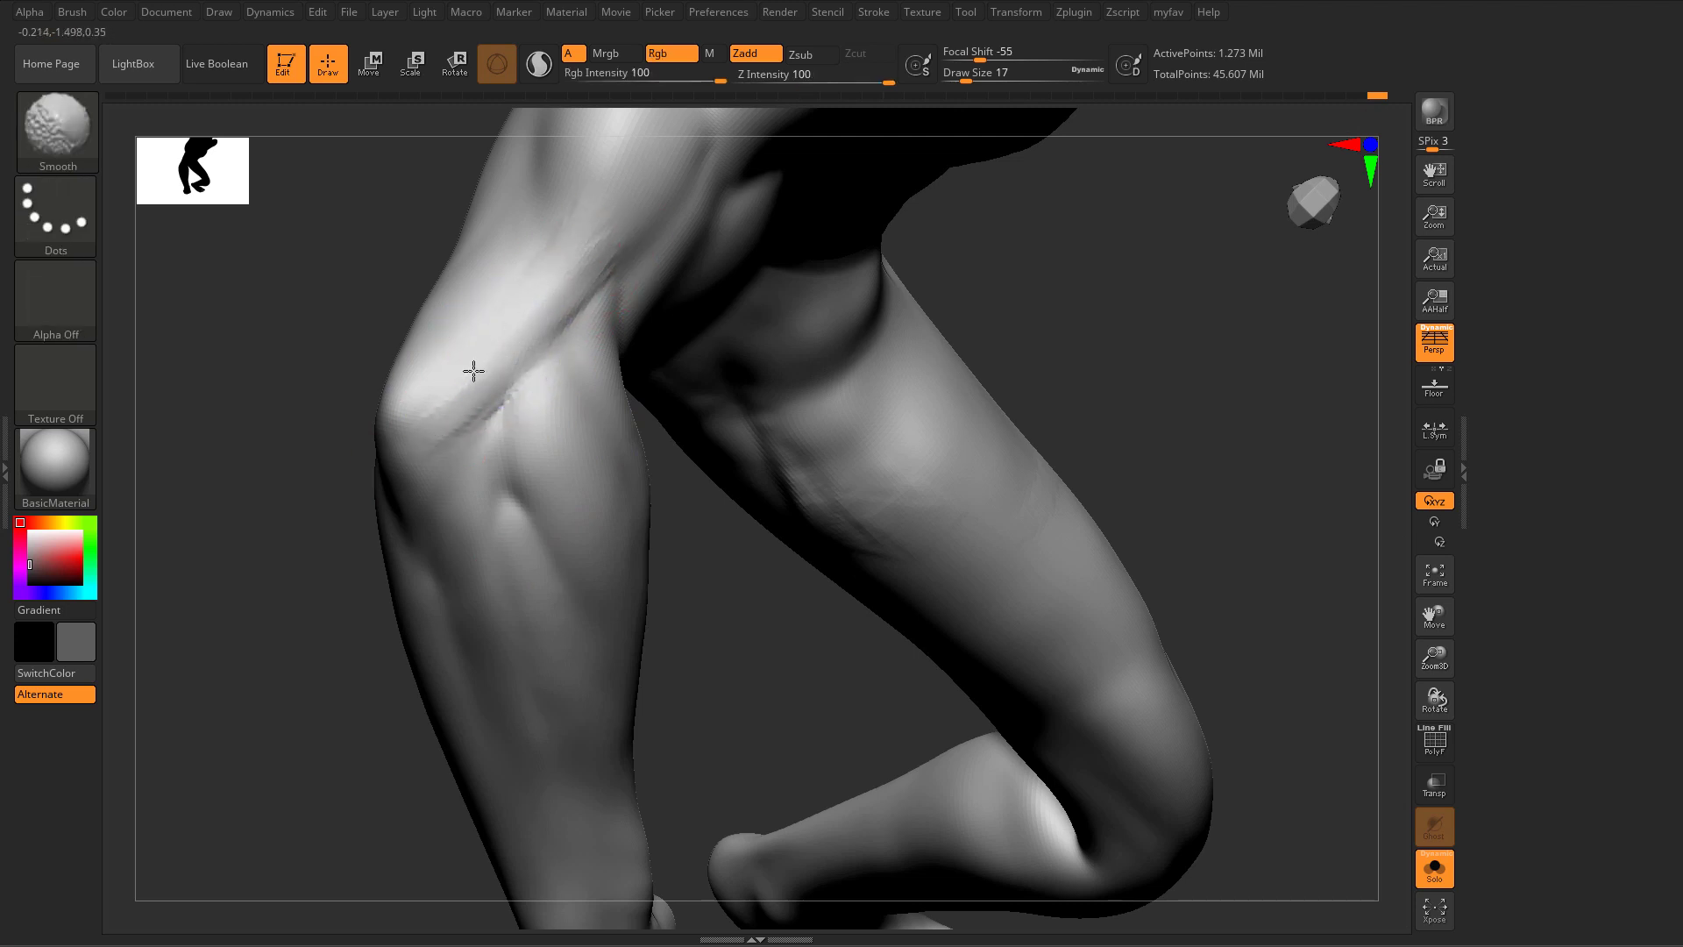
Step: Shift the elbow contour with the Move brush at draw size 41 and smooth the inner forearm at draw size 23
mouse_move(310, 338)
left_mouse_down("alt")
mouse_move(319, 455)
mouse_move(379, 509)
left_mouse_up("alt")
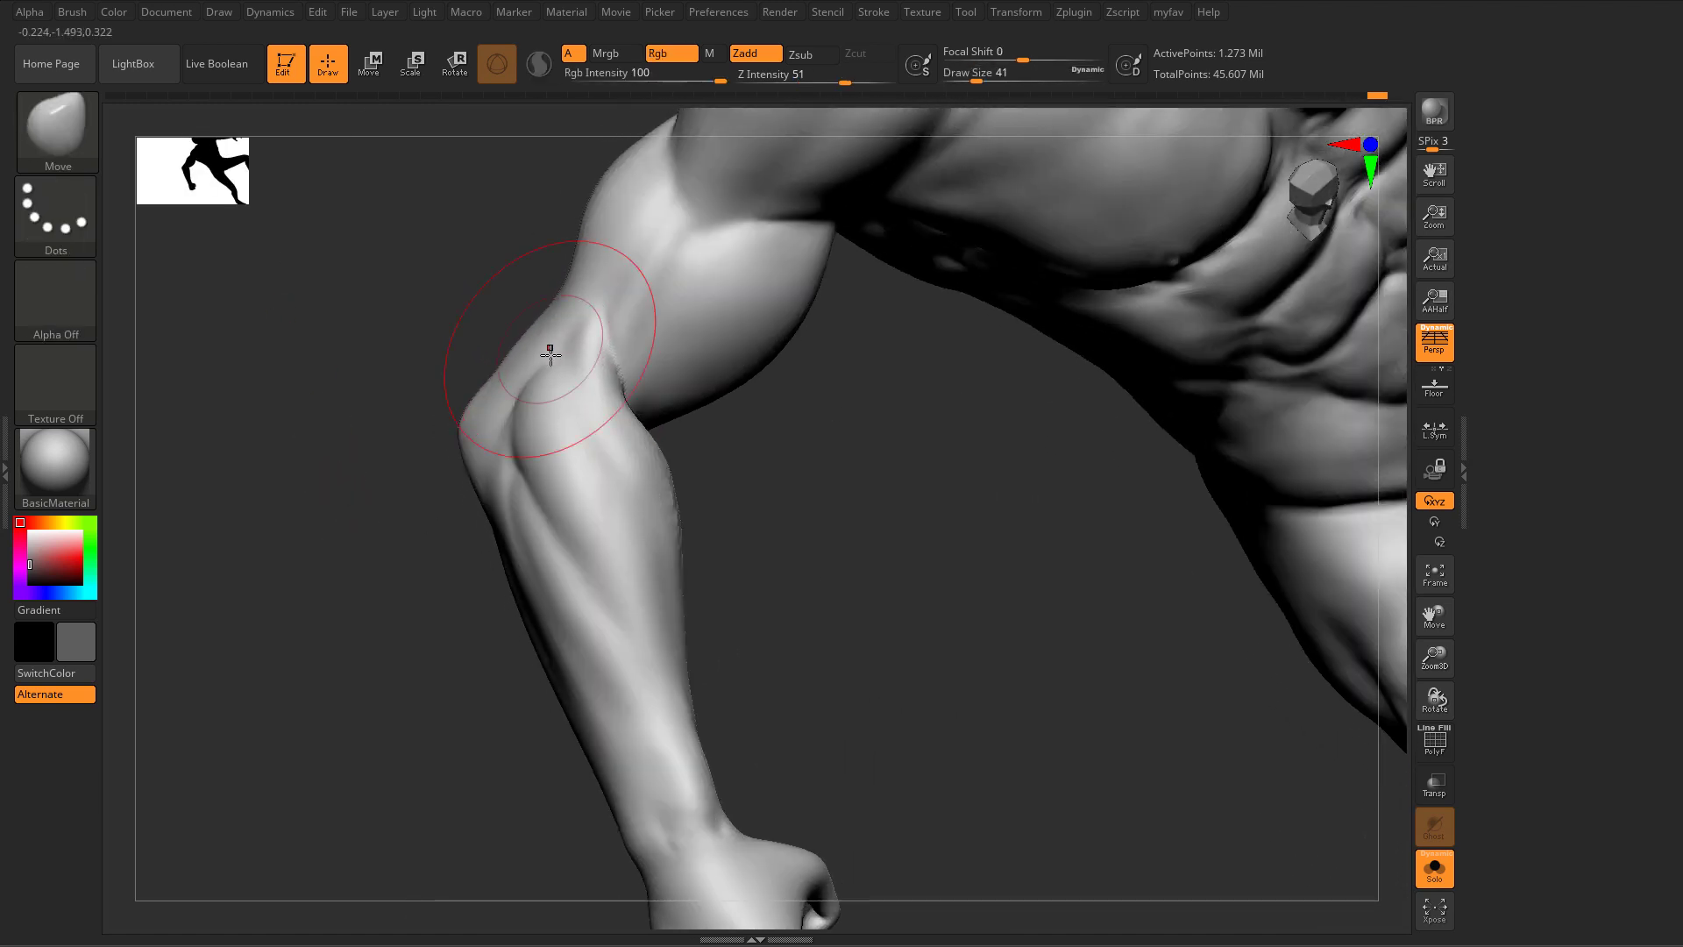
left_click_drag(417, 355, 911, 548, "alt")
key("s")
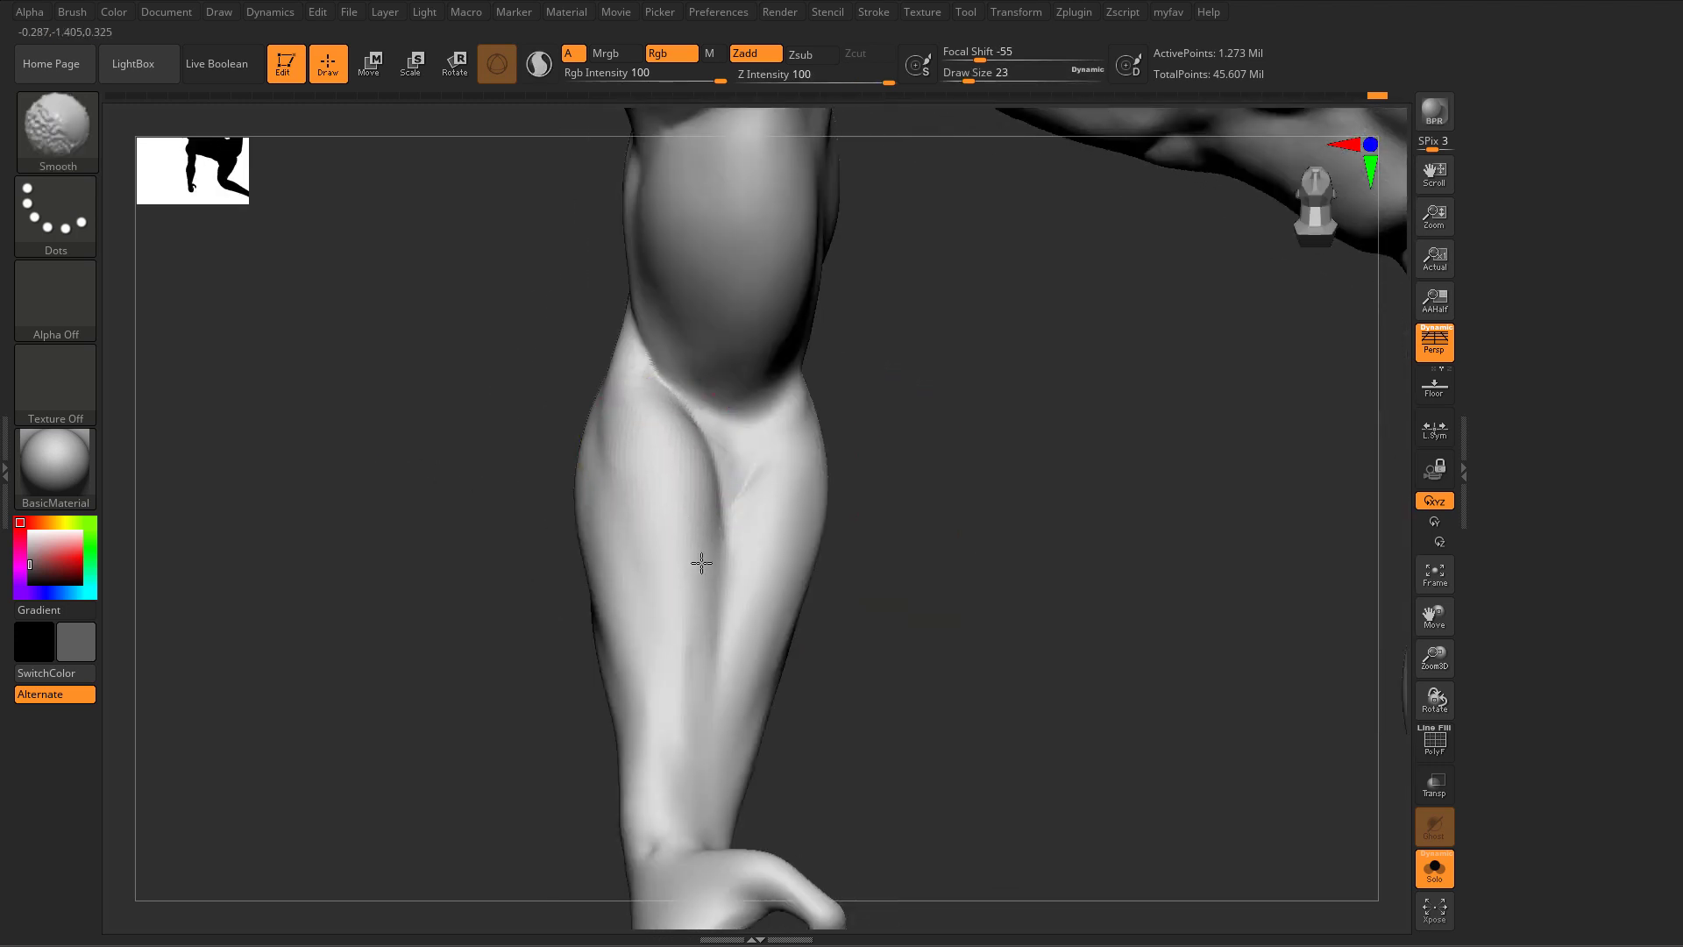
left_click_drag(701, 563, 729, 524, "shift")
Step: Fill the crook of the elbow below the biceps with ClayBuildup at draw size 12 and smooth the strokes
left_click_drag(796, 429, 737, 490)
mouse_move(881, 473)
left_mouse_down()
mouse_move(868, 488)
mouse_move(916, 561)
left_mouse_up()
key("s")
left_click_drag(721, 440, 713, 440)
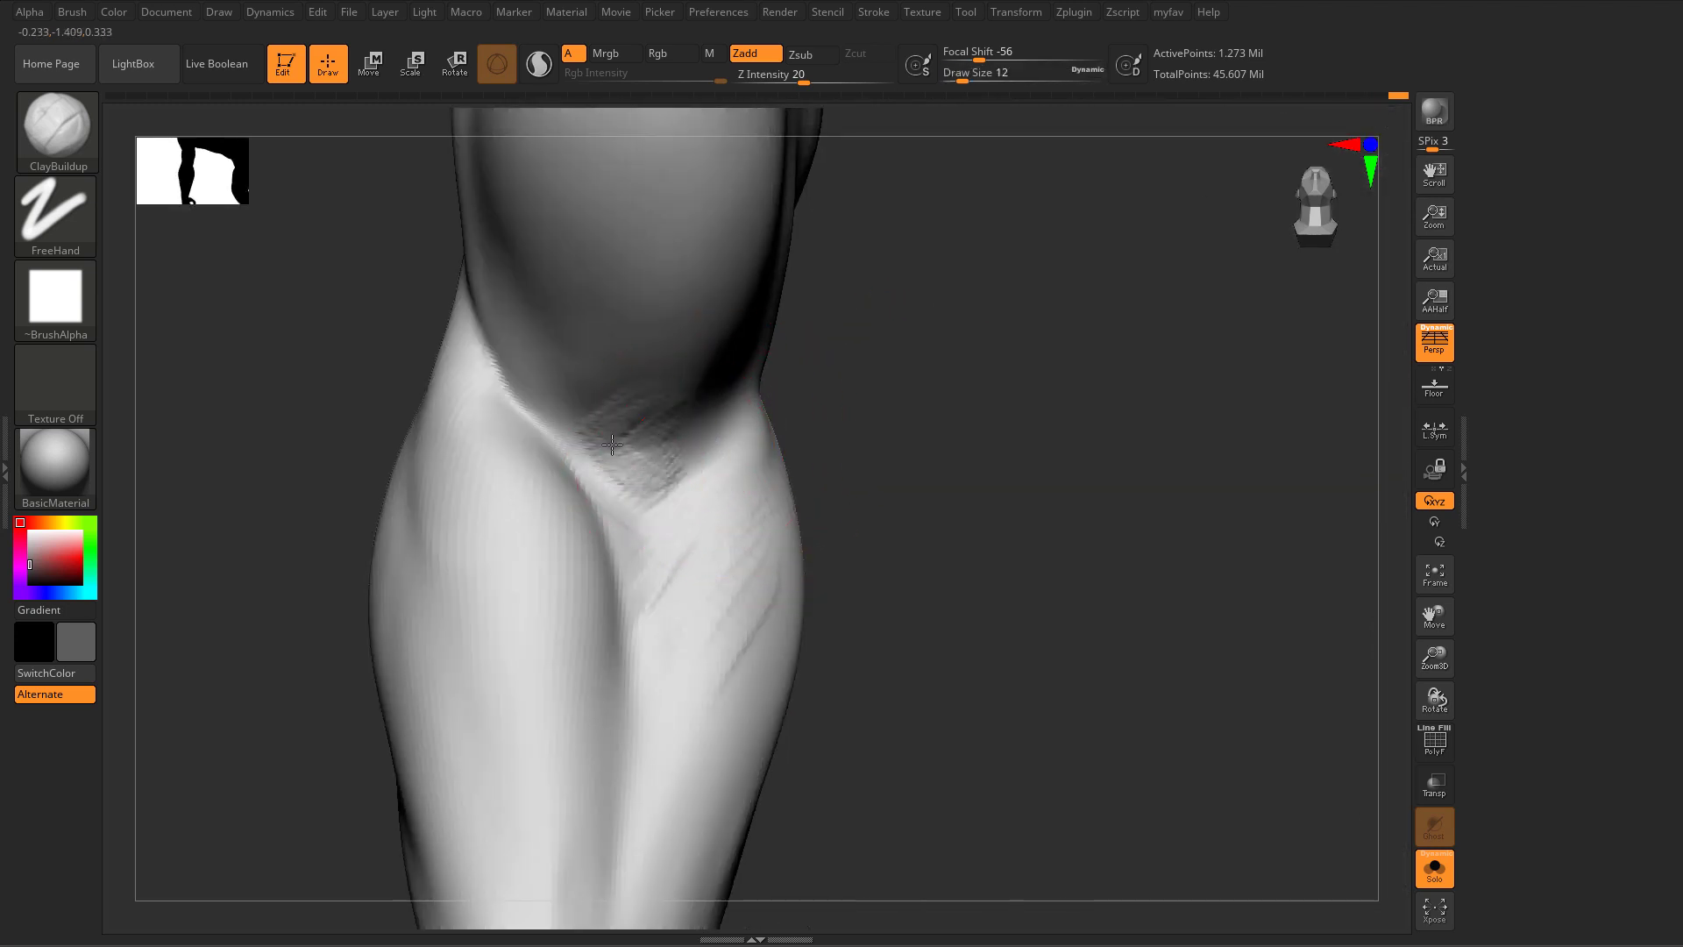
left_click_drag(612, 445, 648, 469)
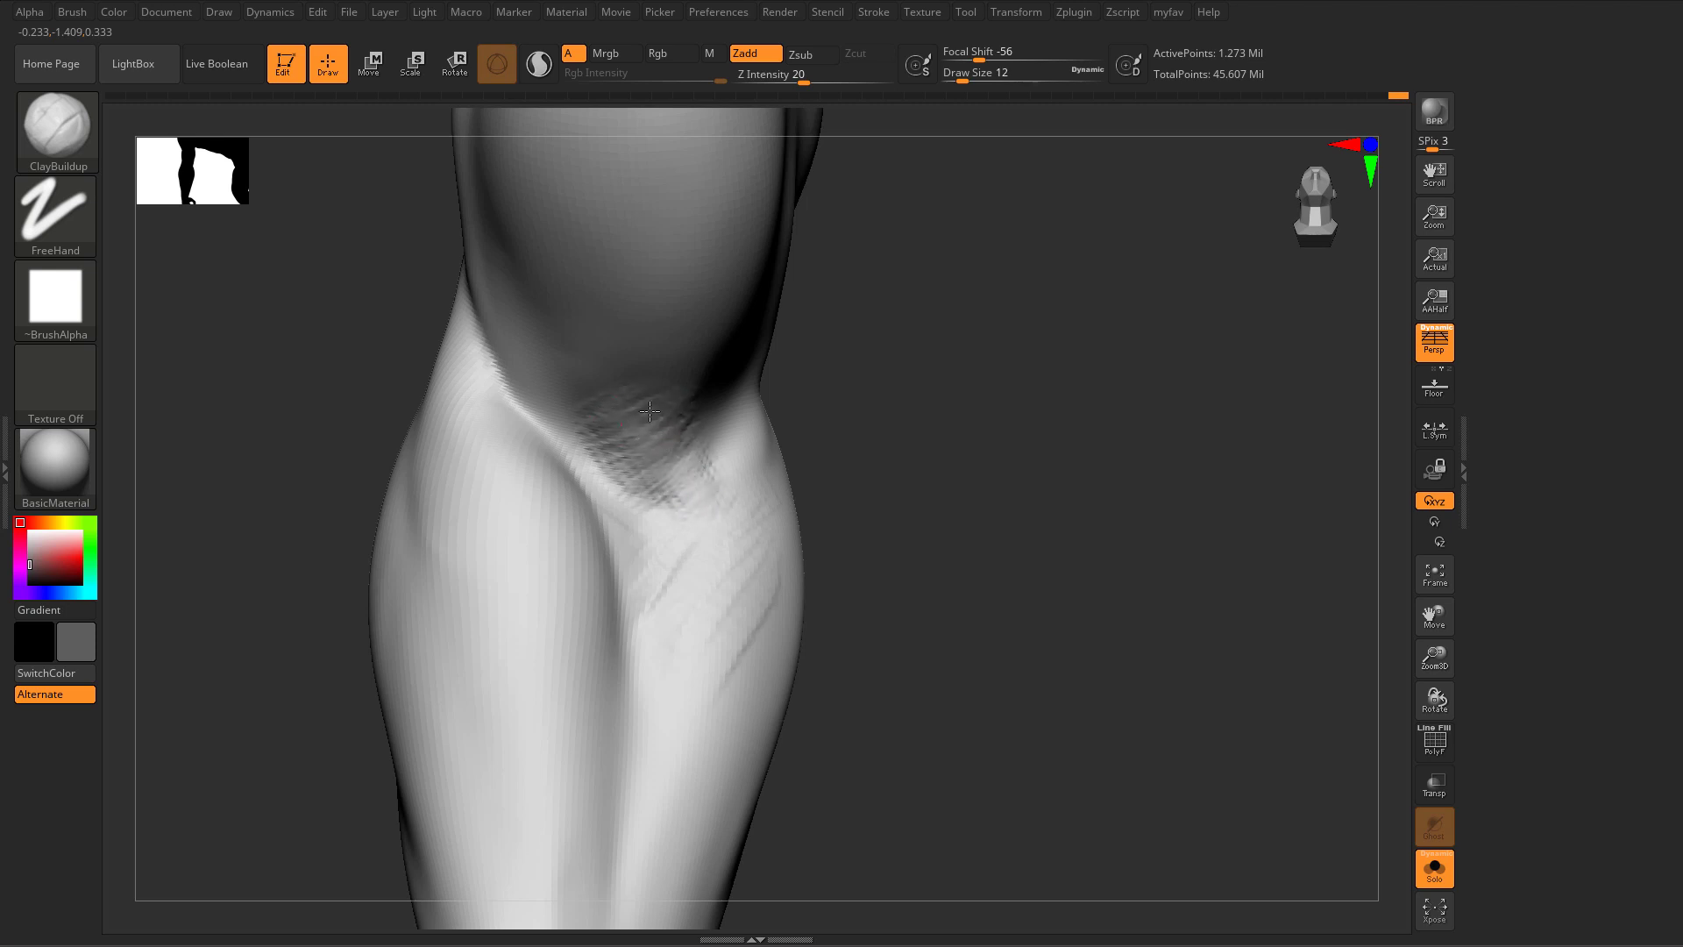
left_click_drag(680, 493, 660, 381, "shift")
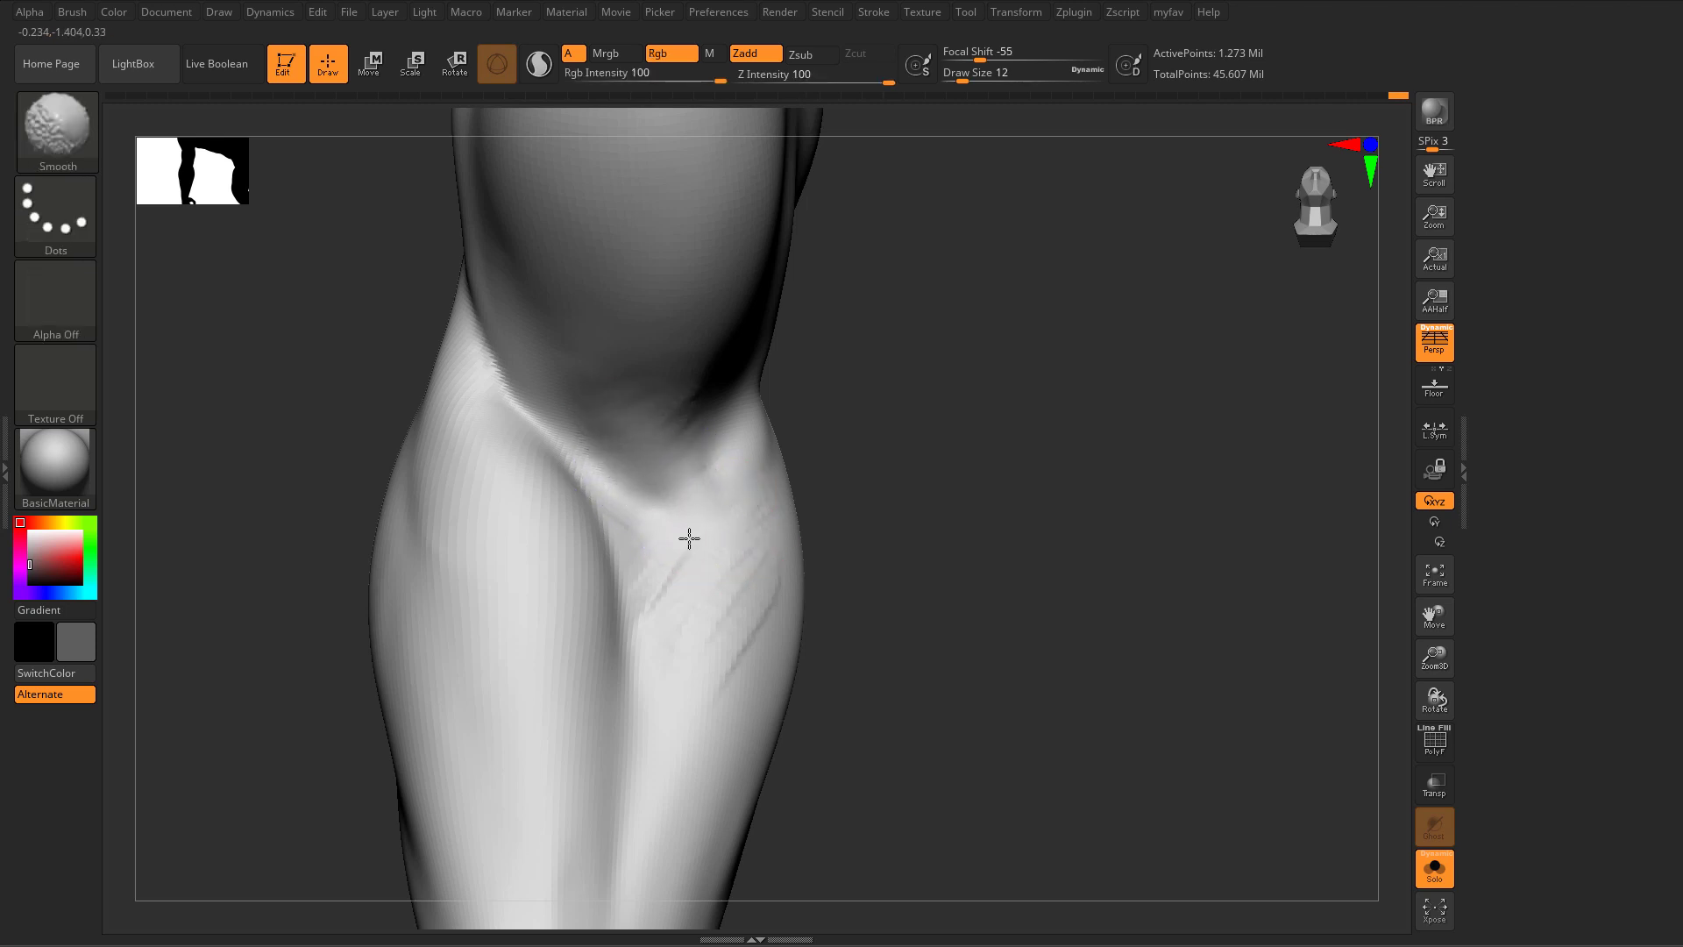
Step: Smooth the remaining strokes on the inner forearm muscle from the elbow crook downward at draw size 17
mouse_move(635, 263)
left_mouse_down("ctrl")
mouse_move(649, 385)
mouse_move(762, 543)
left_mouse_up("ctrl")
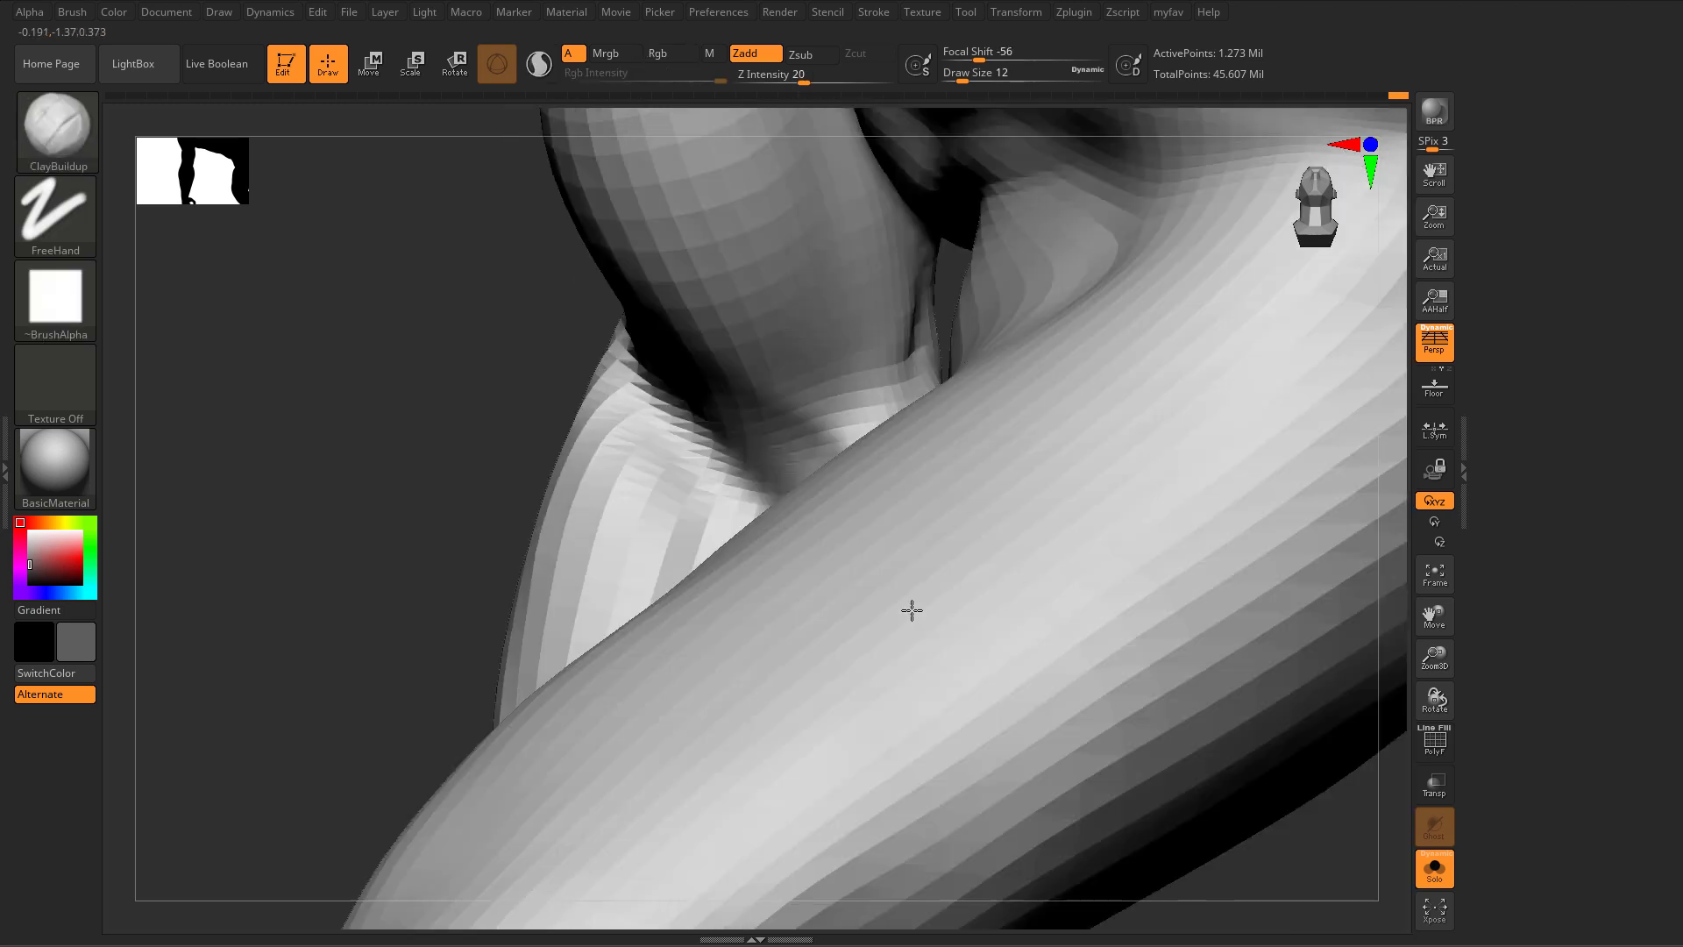
mouse_move(909, 608)
right_mouse_down()
mouse_move(1070, 675)
mouse_move(1037, 671)
mouse_move(775, 114)
right_mouse_up()
mouse_move(1142, 675)
right_mouse_down("ctrl")
mouse_move(1145, 591)
mouse_move(1014, 571)
mouse_move(984, 255)
mouse_move(1173, 561)
mouse_move(1014, 563)
mouse_move(1060, 604)
mouse_move(558, 362)
mouse_move(417, 425)
right_mouse_up("ctrl")
mouse_move(398, 627)
right_mouse_down()
mouse_move(400, 647)
mouse_move(391, 613)
right_mouse_up()
mouse_move(391, 613)
right_mouse_down("ctrl")
mouse_move(439, 619)
mouse_move(807, 488)
mouse_move(920, 535)
right_mouse_up("ctrl")
right_click_drag(499, 518, 964, 502, "alt")
key("s")
left_click_drag(647, 459, 650, 459)
mouse_move(695, 312)
right_mouse_down("alt")
mouse_move(736, 386)
mouse_move(650, 451)
mouse_move(654, 600)
right_mouse_up("alt")
left_click_drag(649, 596, 632, 653, "shift")
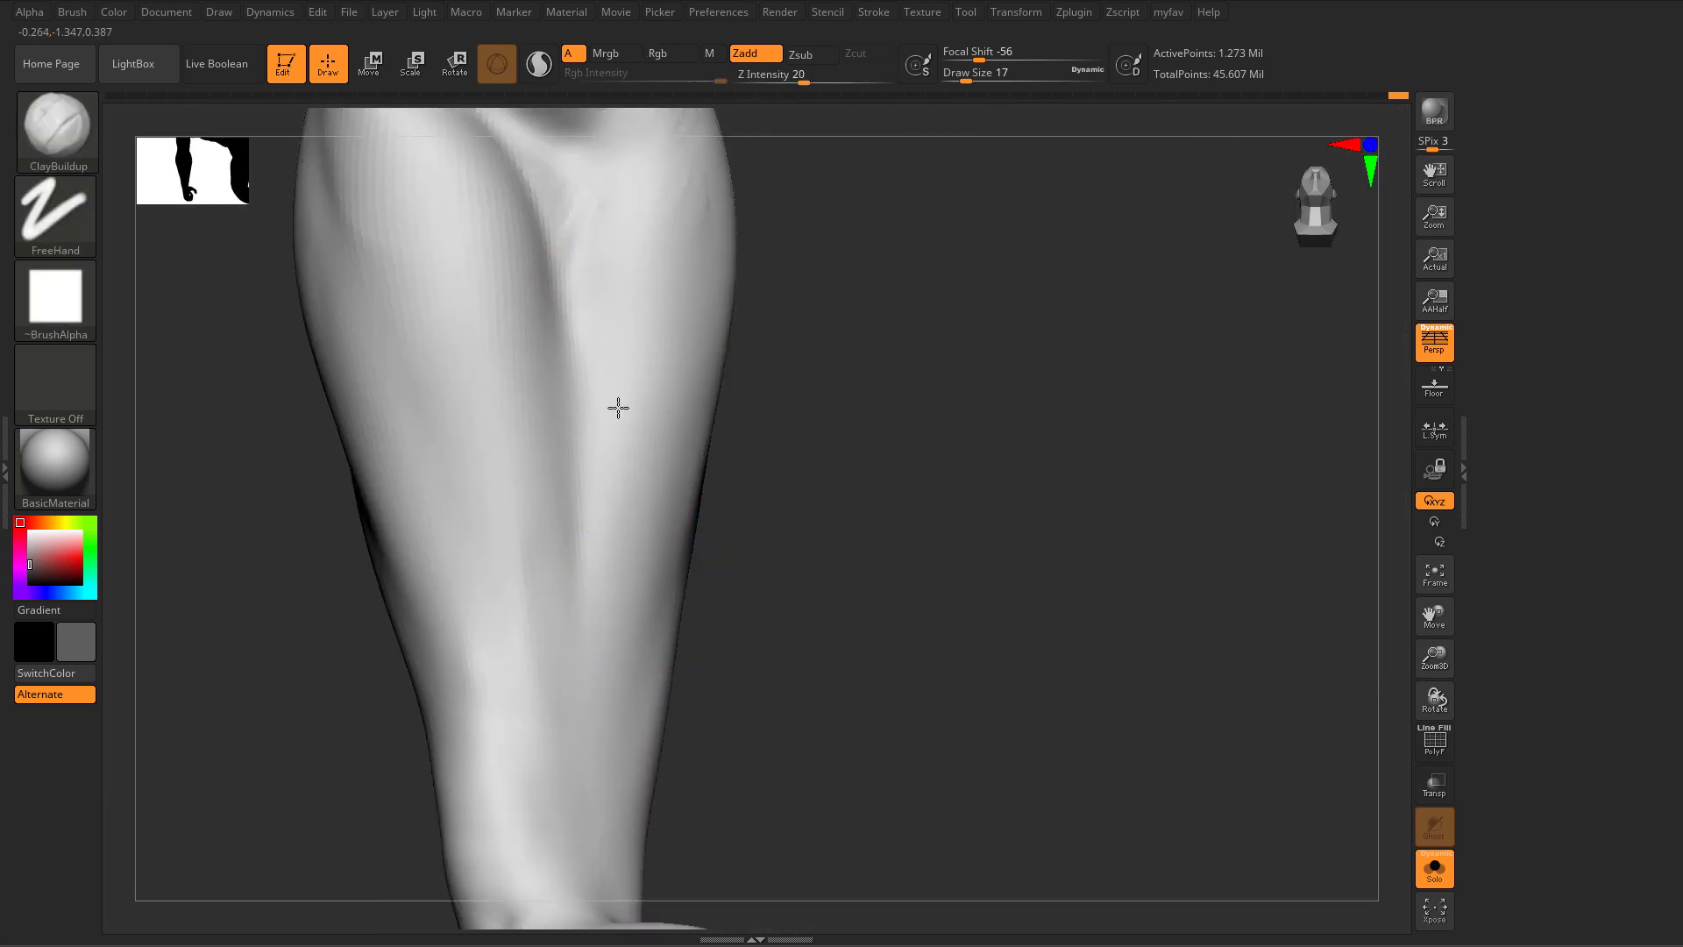
right_click_drag(616, 406, 609, 563, "alt")
left_click_drag(682, 370, 672, 300, "shift")
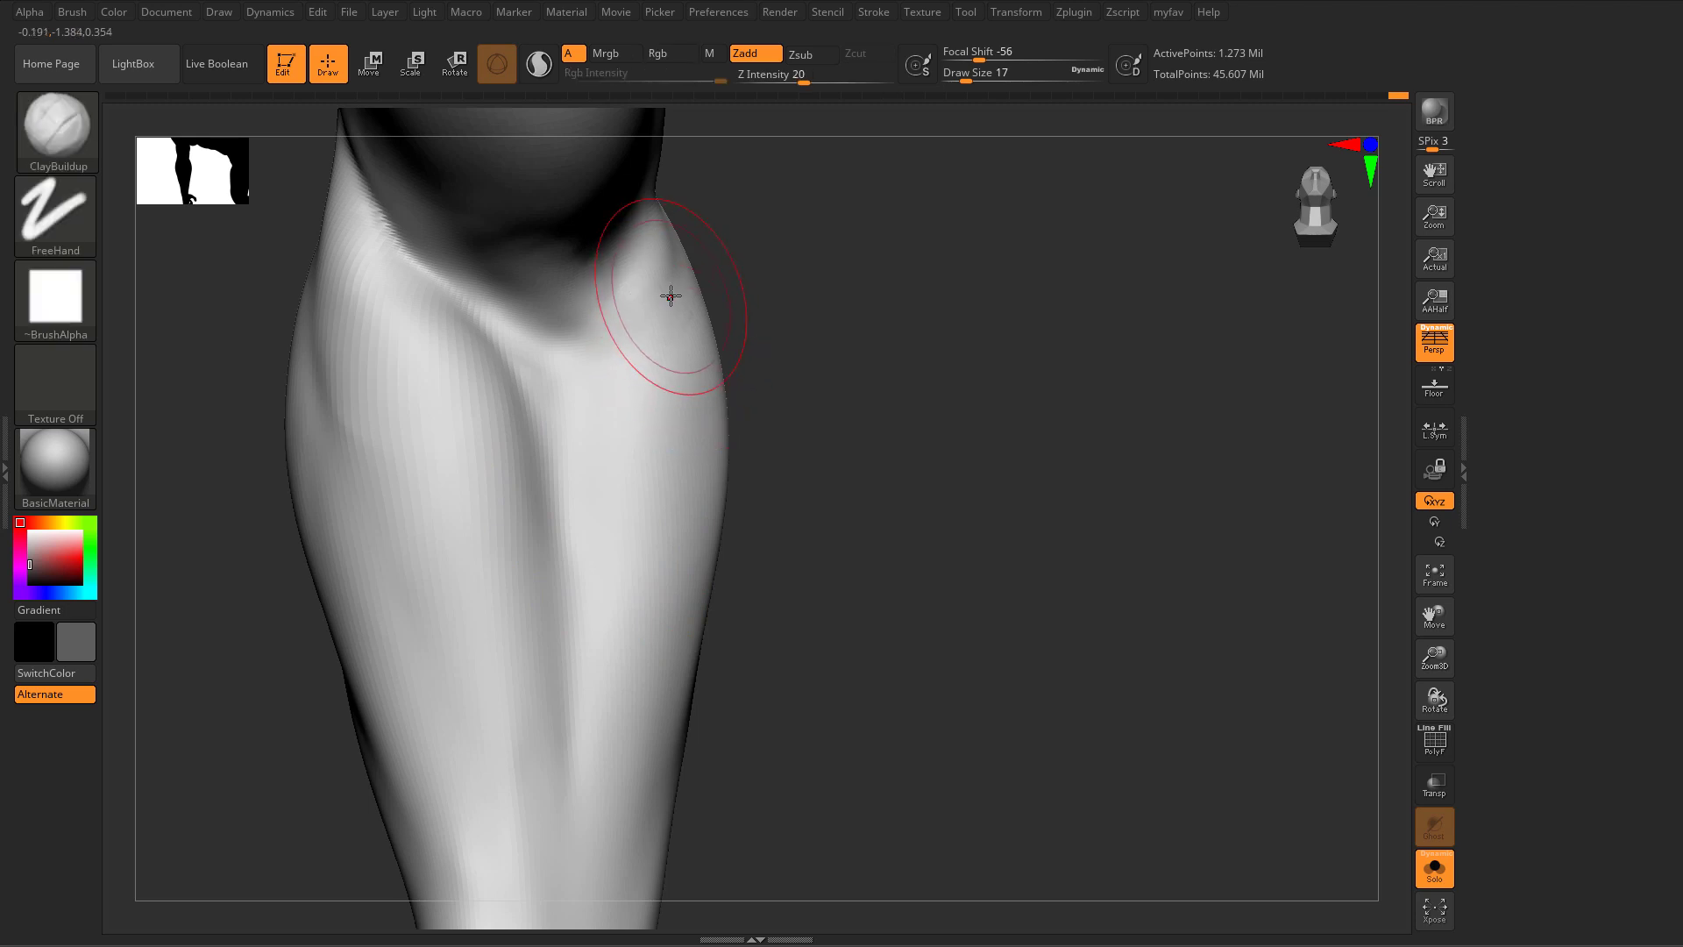
Step: Carve the edge between the elbow crook and the inner forearm muscle with DamStandard at draw size 17 and soften it
key("b")
key("d")
key("s")
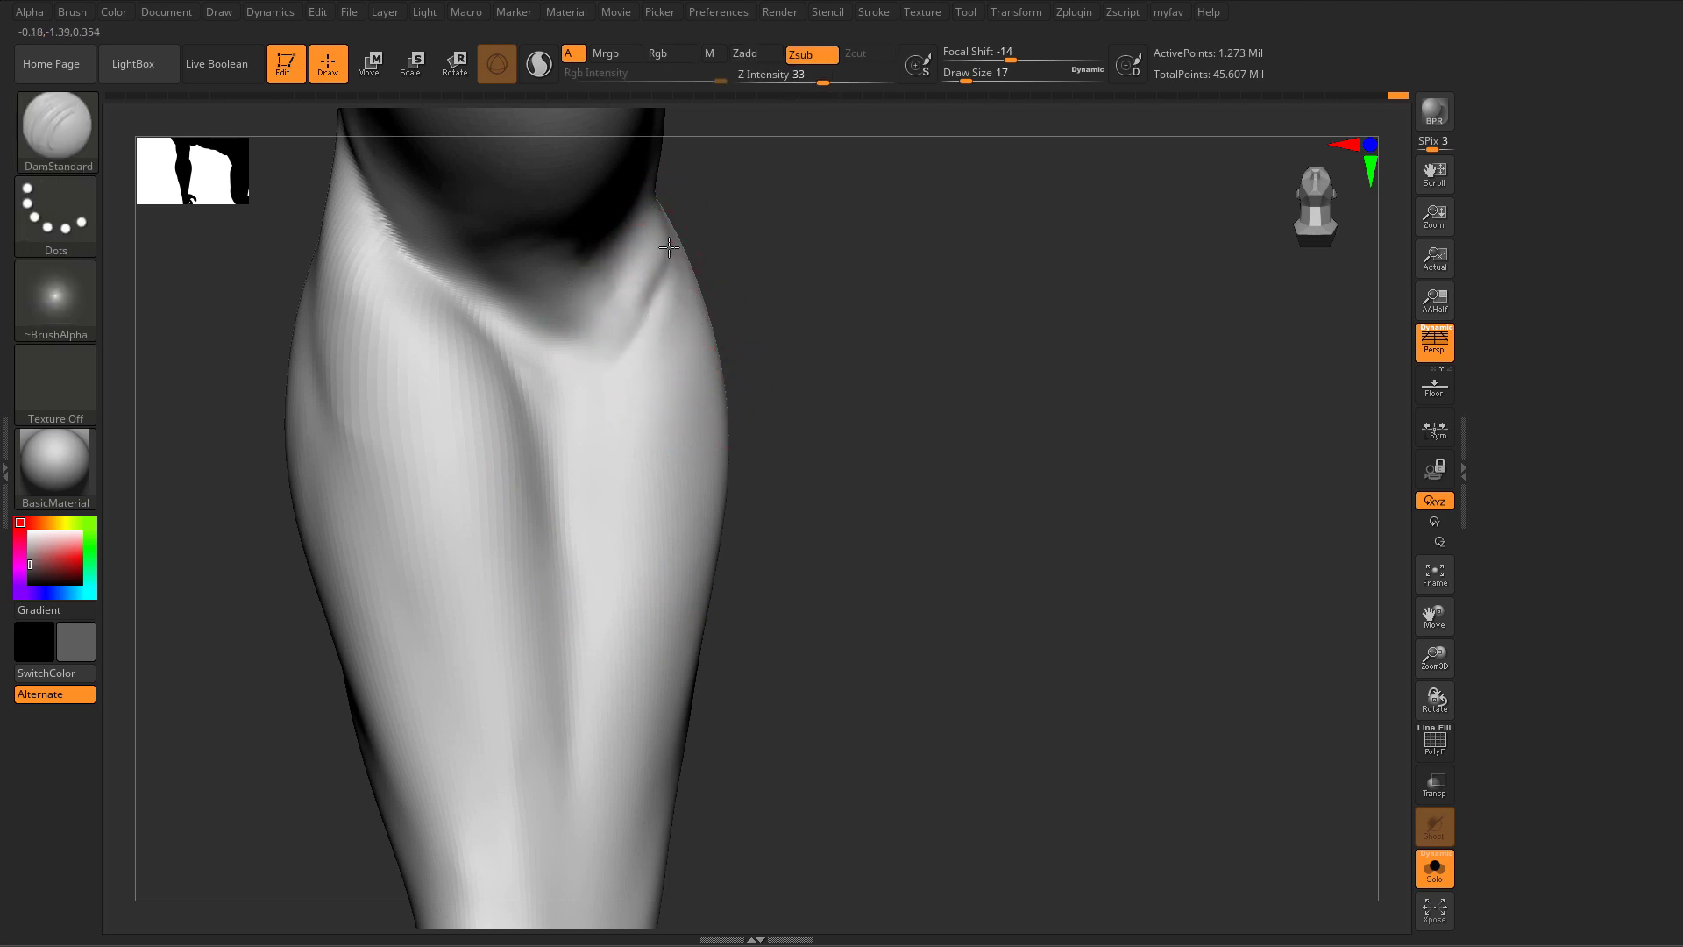
left_click_drag(675, 251, 663, 274, "shift")
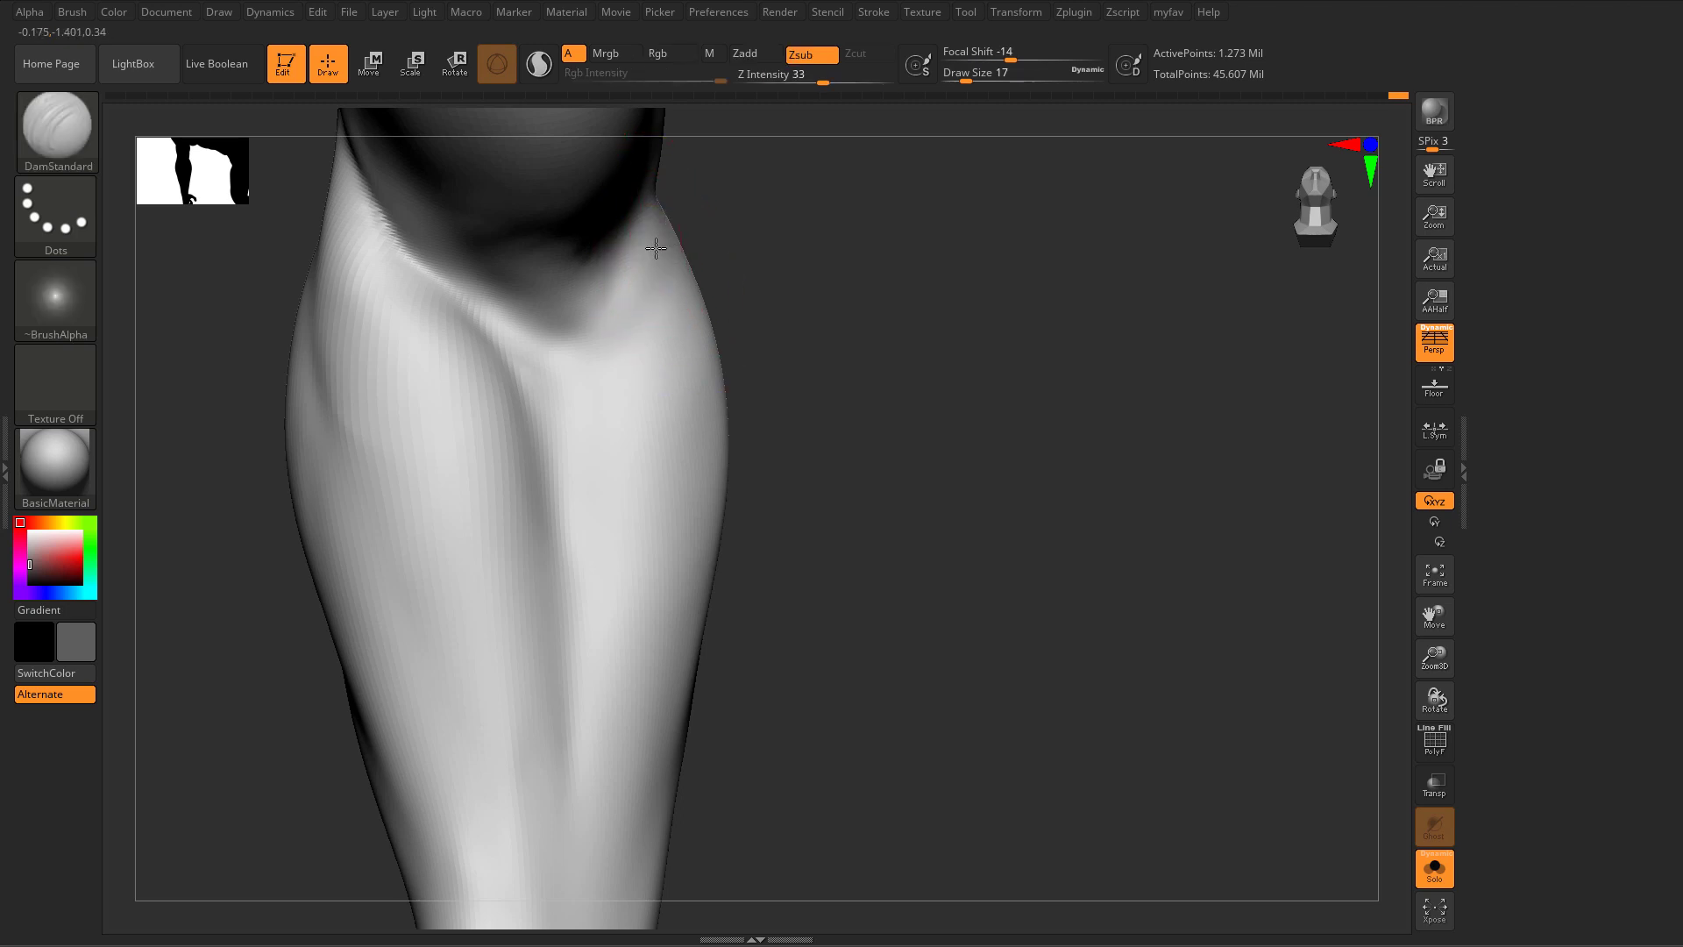
left_click_drag(608, 363, 639, 324, "shift")
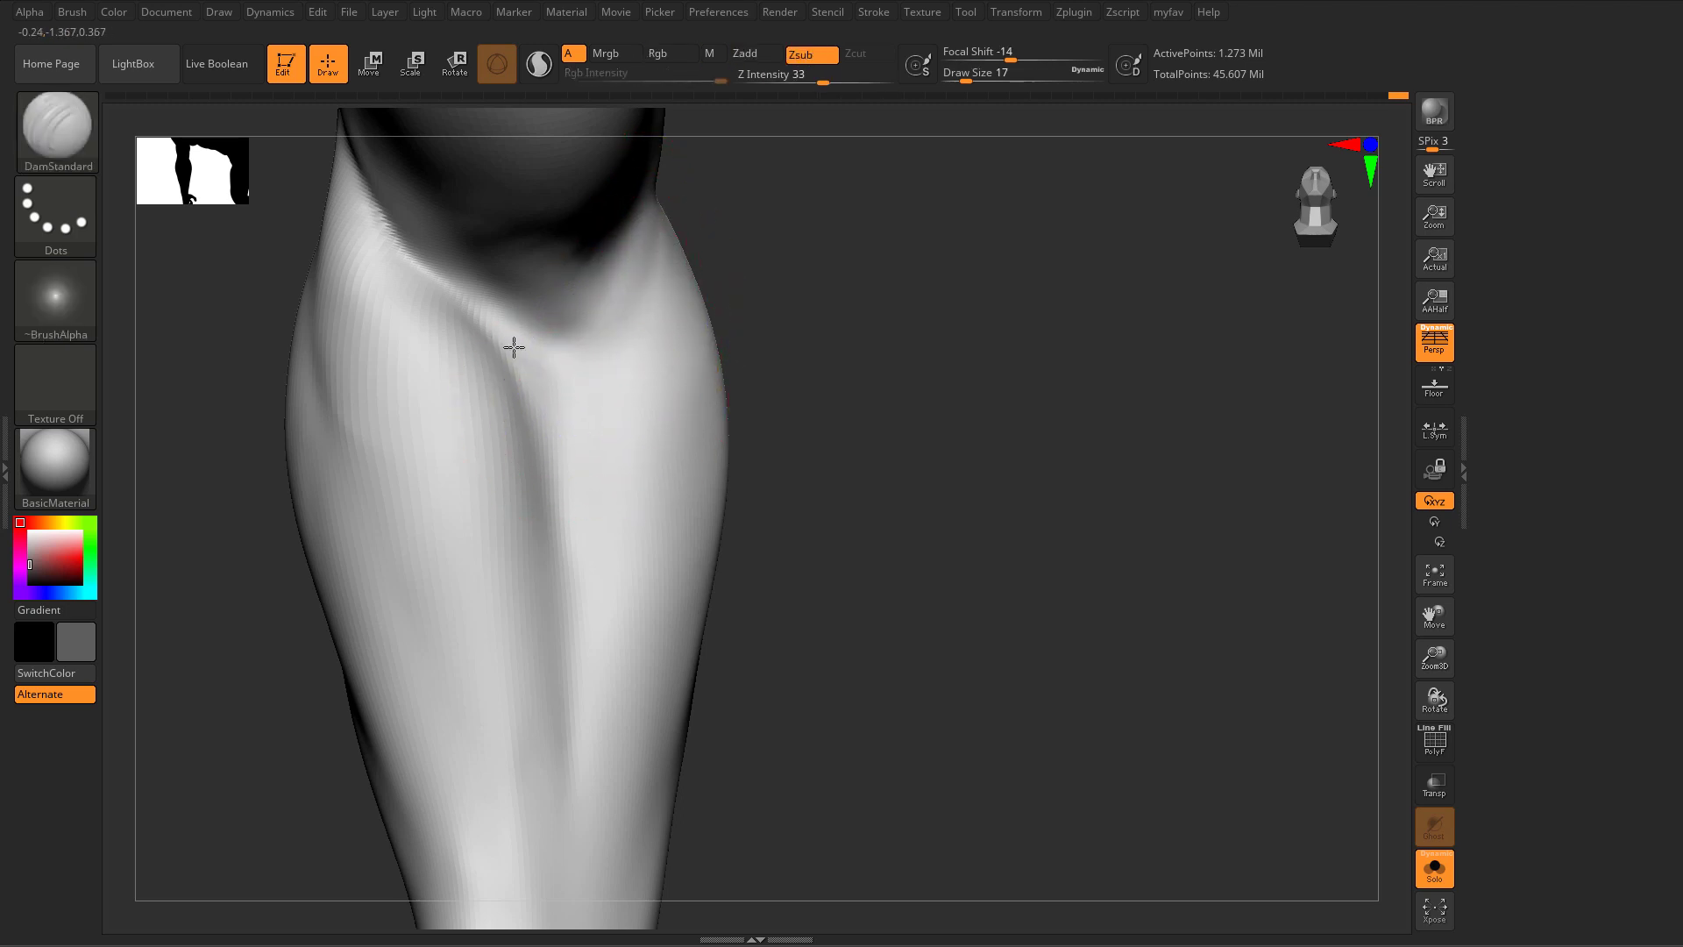
Step: Build up the outer forearm muscle where it meets the upper arm with ClayBuildup at draw size 17 and smooth it
mouse_move(510, 346)
right_mouse_down("alt")
mouse_move(308, 411)
mouse_move(360, 465)
mouse_move(444, 470)
mouse_move(387, 565)
mouse_move(653, 658)
right_mouse_up("alt")
key("s")
left_click_drag(582, 406, 582, 385)
key("b")
key("c")
key("b")
key("s")
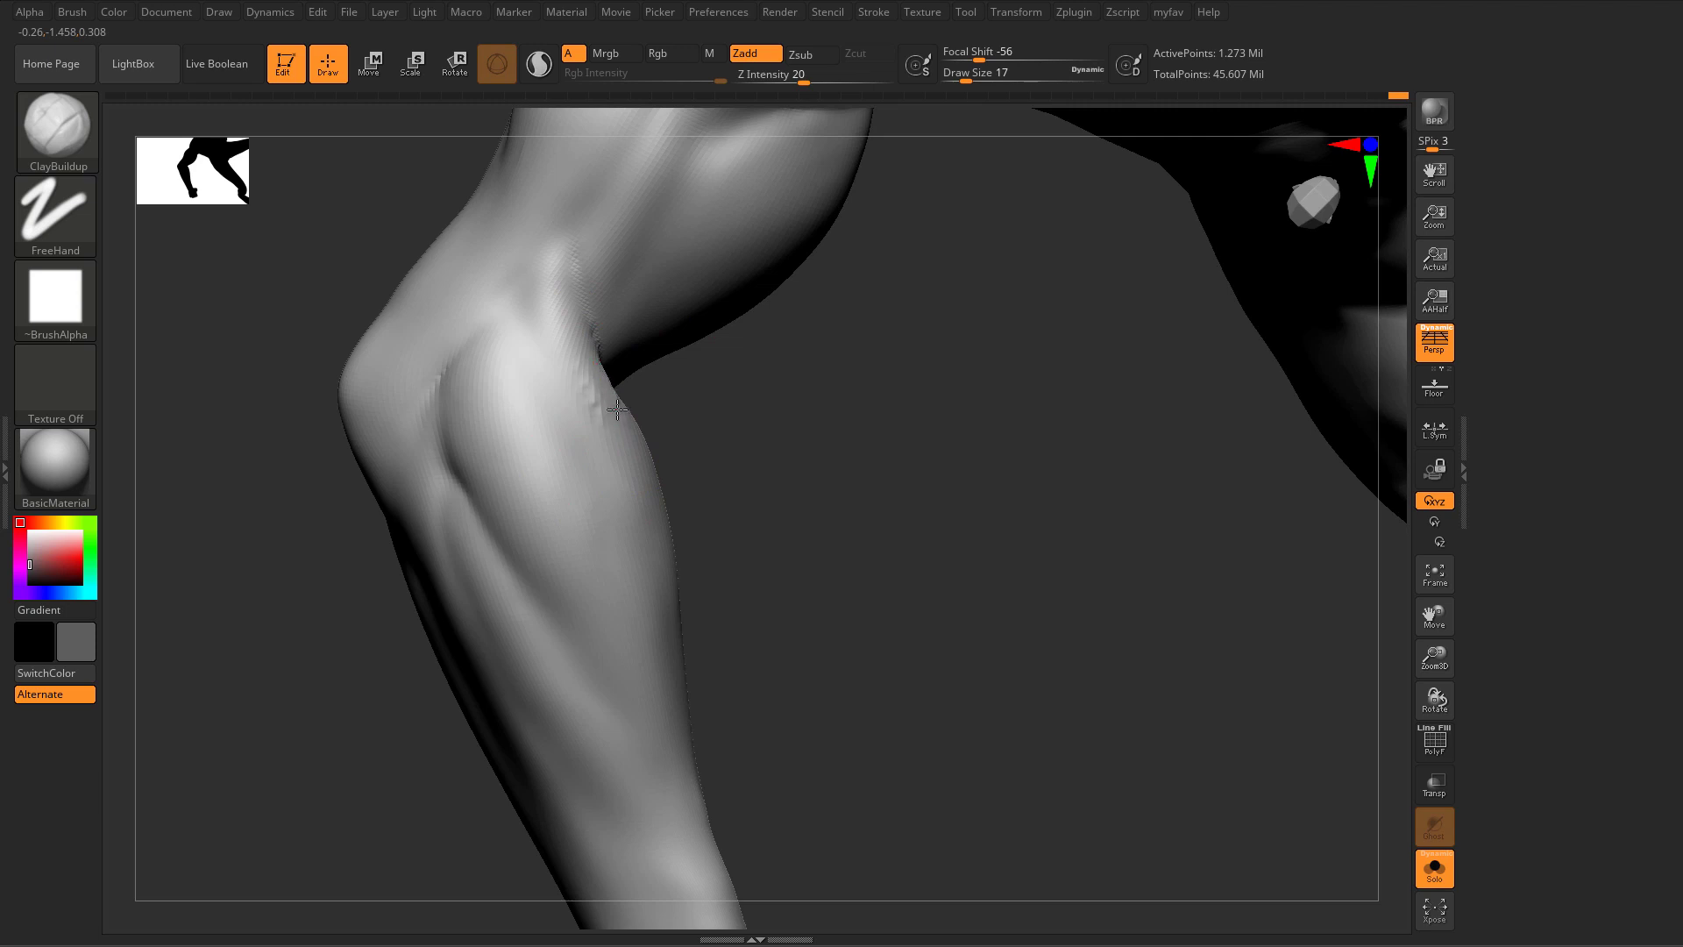
left_click_drag(608, 394, 627, 425, "shift")
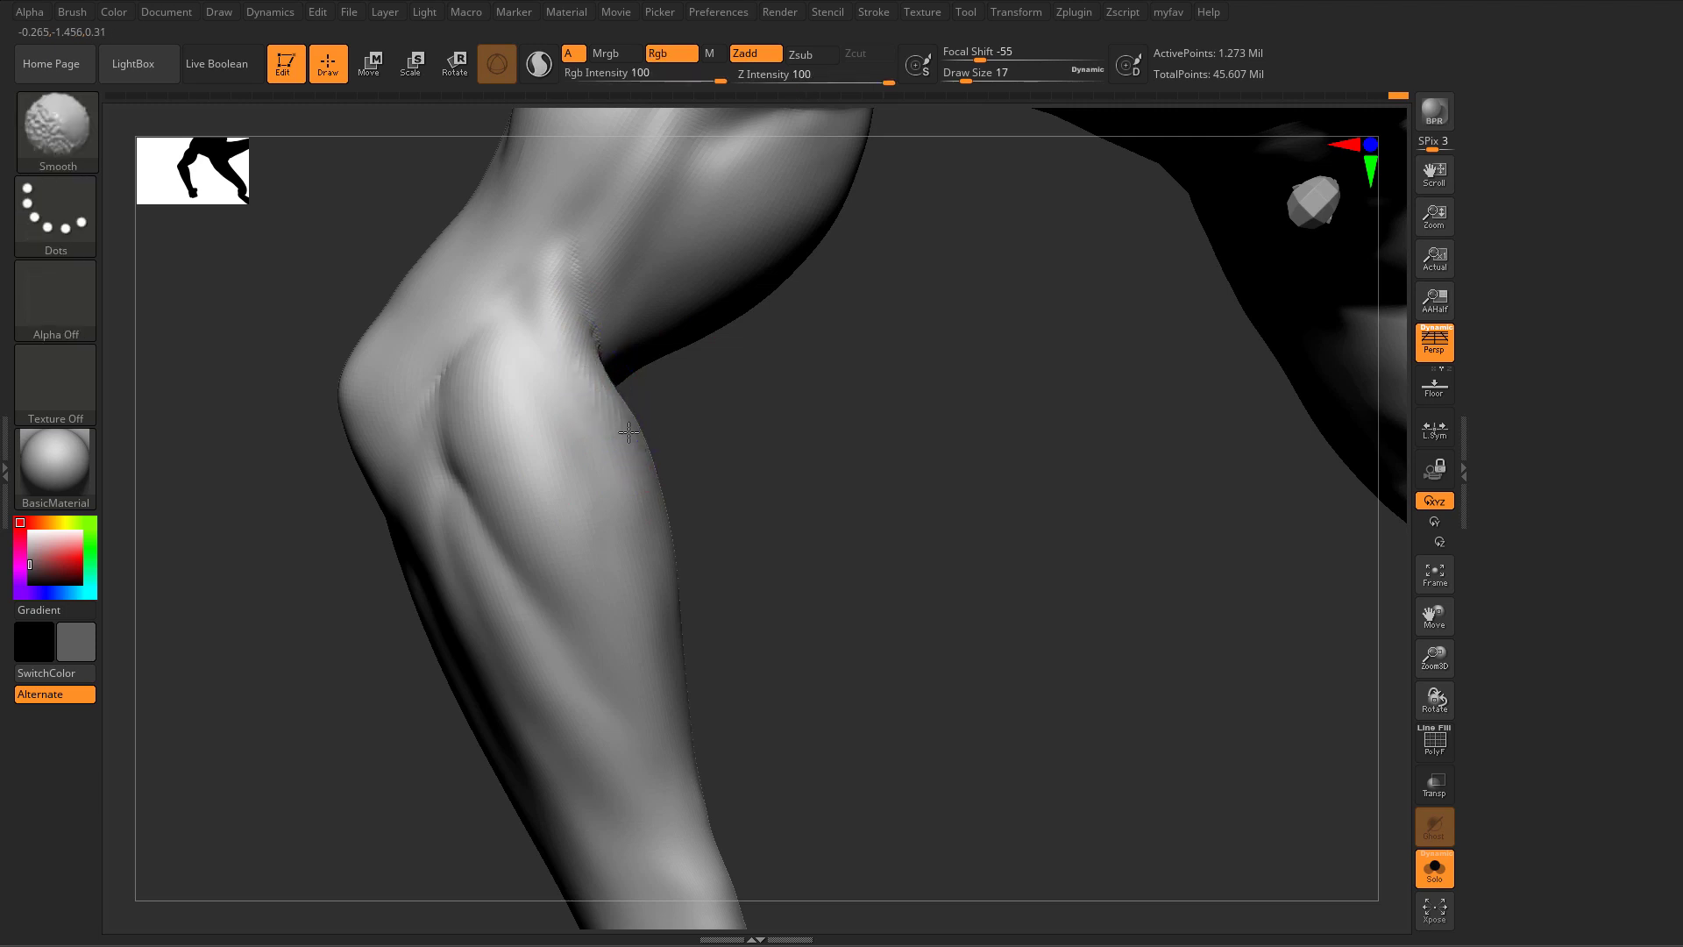
Step: Build up the back of the upper arm above the elbow with ClayBuildup at draw size 23 and smooth it
right_click_drag(628, 425, 319, 263, "ctrl")
mouse_move(337, 377)
right_mouse_down()
mouse_move(403, 583)
mouse_move(368, 660)
mouse_move(719, 552)
mouse_move(924, 669)
mouse_move(424, 684)
mouse_move(353, 645)
mouse_move(379, 658)
mouse_move(350, 687)
mouse_move(425, 469)
right_mouse_up()
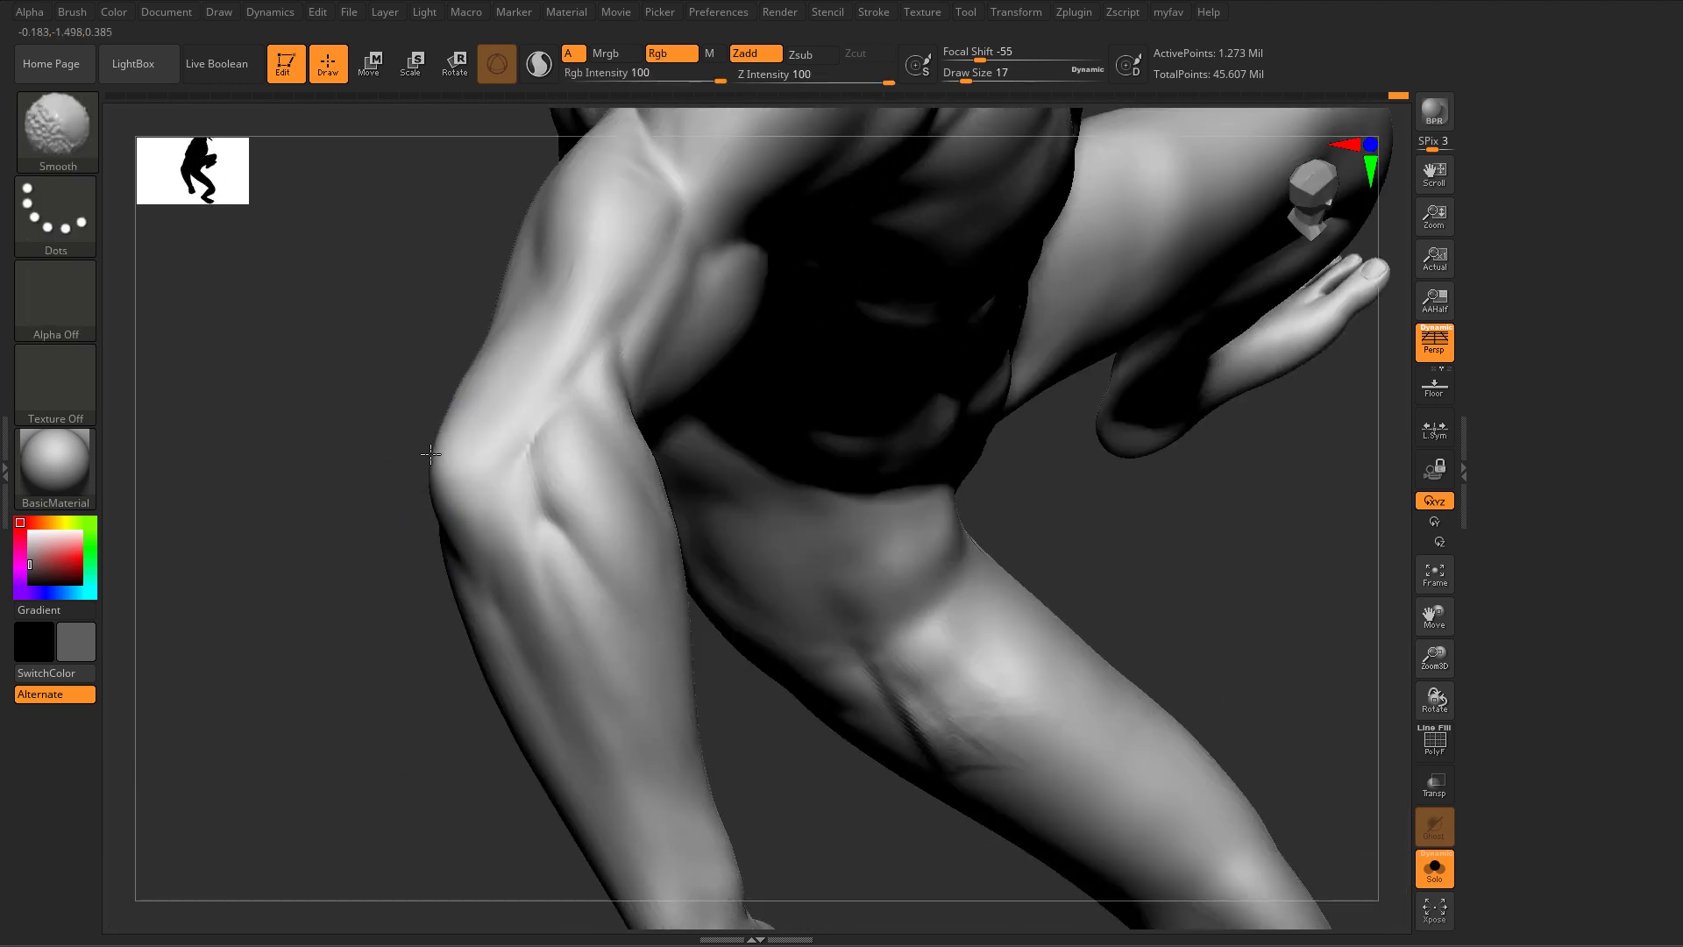
mouse_move(473, 386)
right_mouse_down()
mouse_move(488, 458)
mouse_move(458, 394)
right_mouse_up()
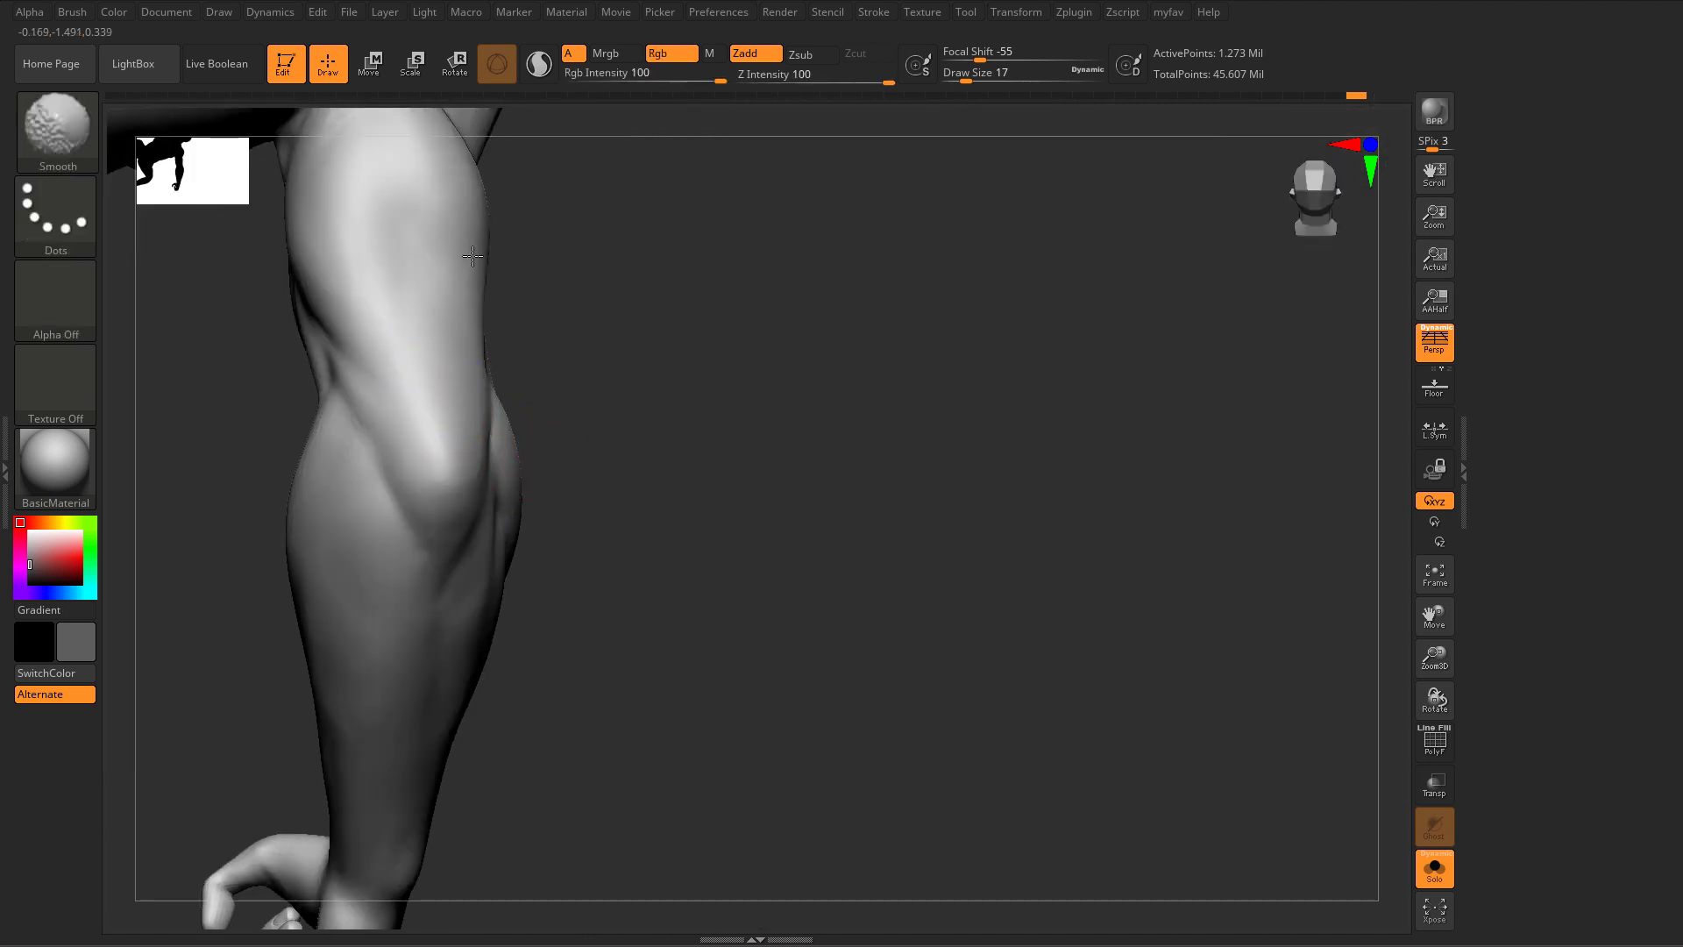
right_click_drag(478, 263, 538, 327)
mouse_move(689, 298)
right_mouse_down("alt")
mouse_move(683, 465)
mouse_move(624, 464)
right_mouse_up("alt")
key("s")
left_click_drag(516, 427, 500, 431)
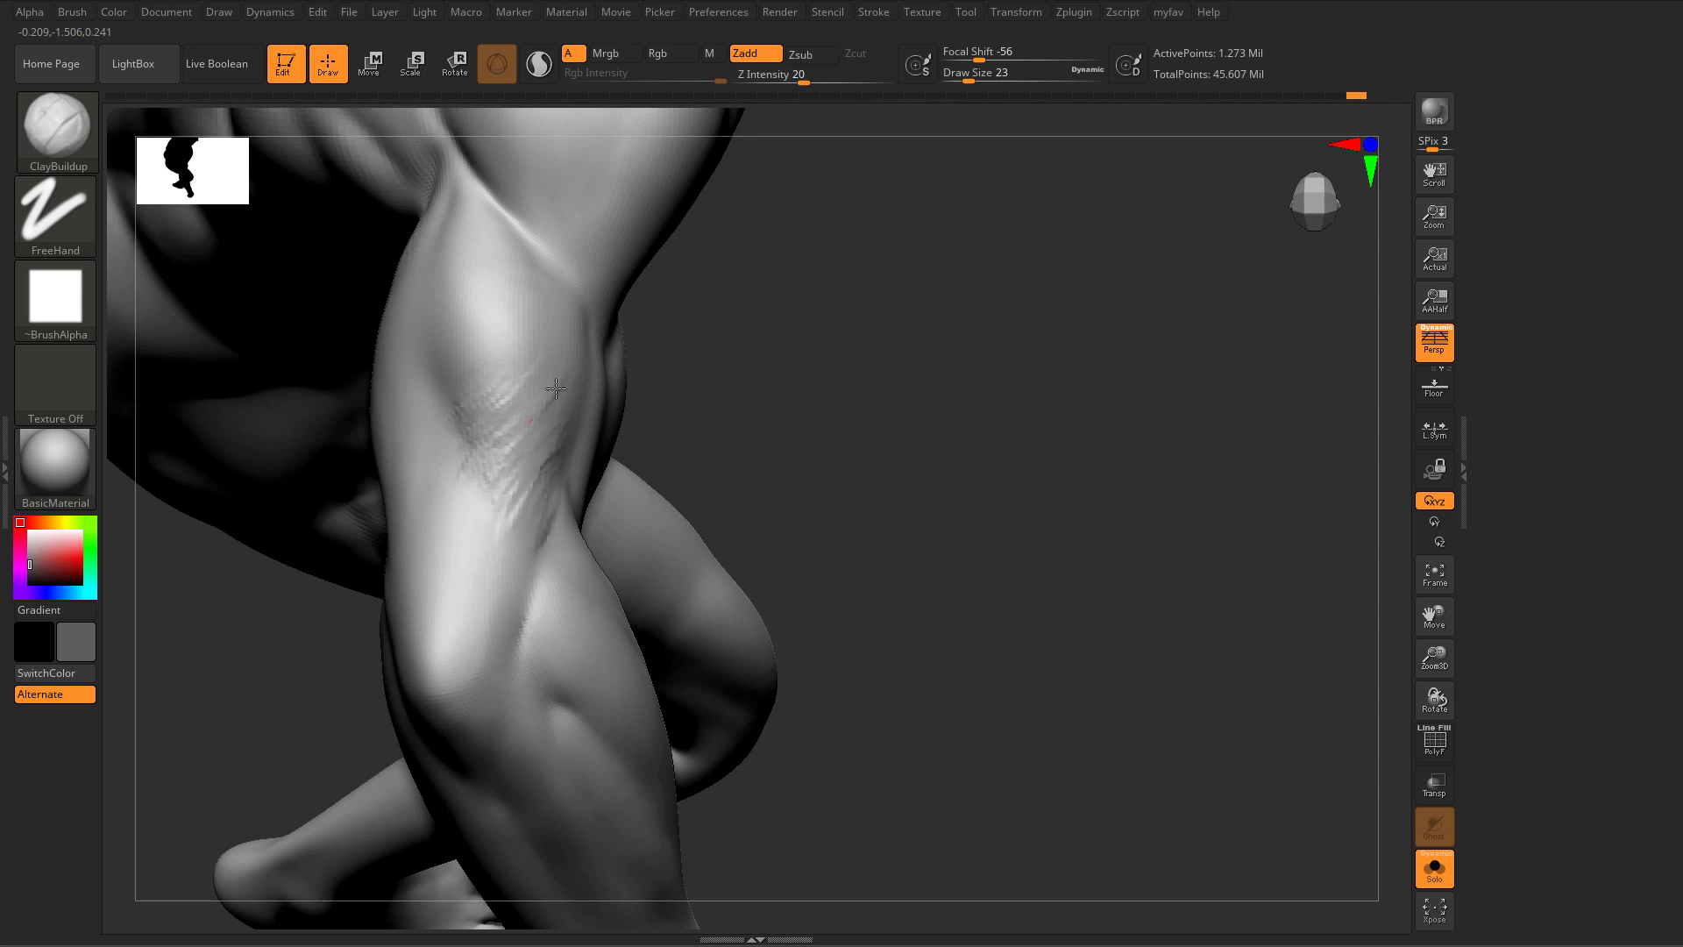
mouse_move(511, 509)
right_mouse_down()
mouse_move(537, 496)
mouse_move(509, 410)
mouse_move(537, 424)
mouse_move(556, 402)
right_mouse_up()
key("shift")
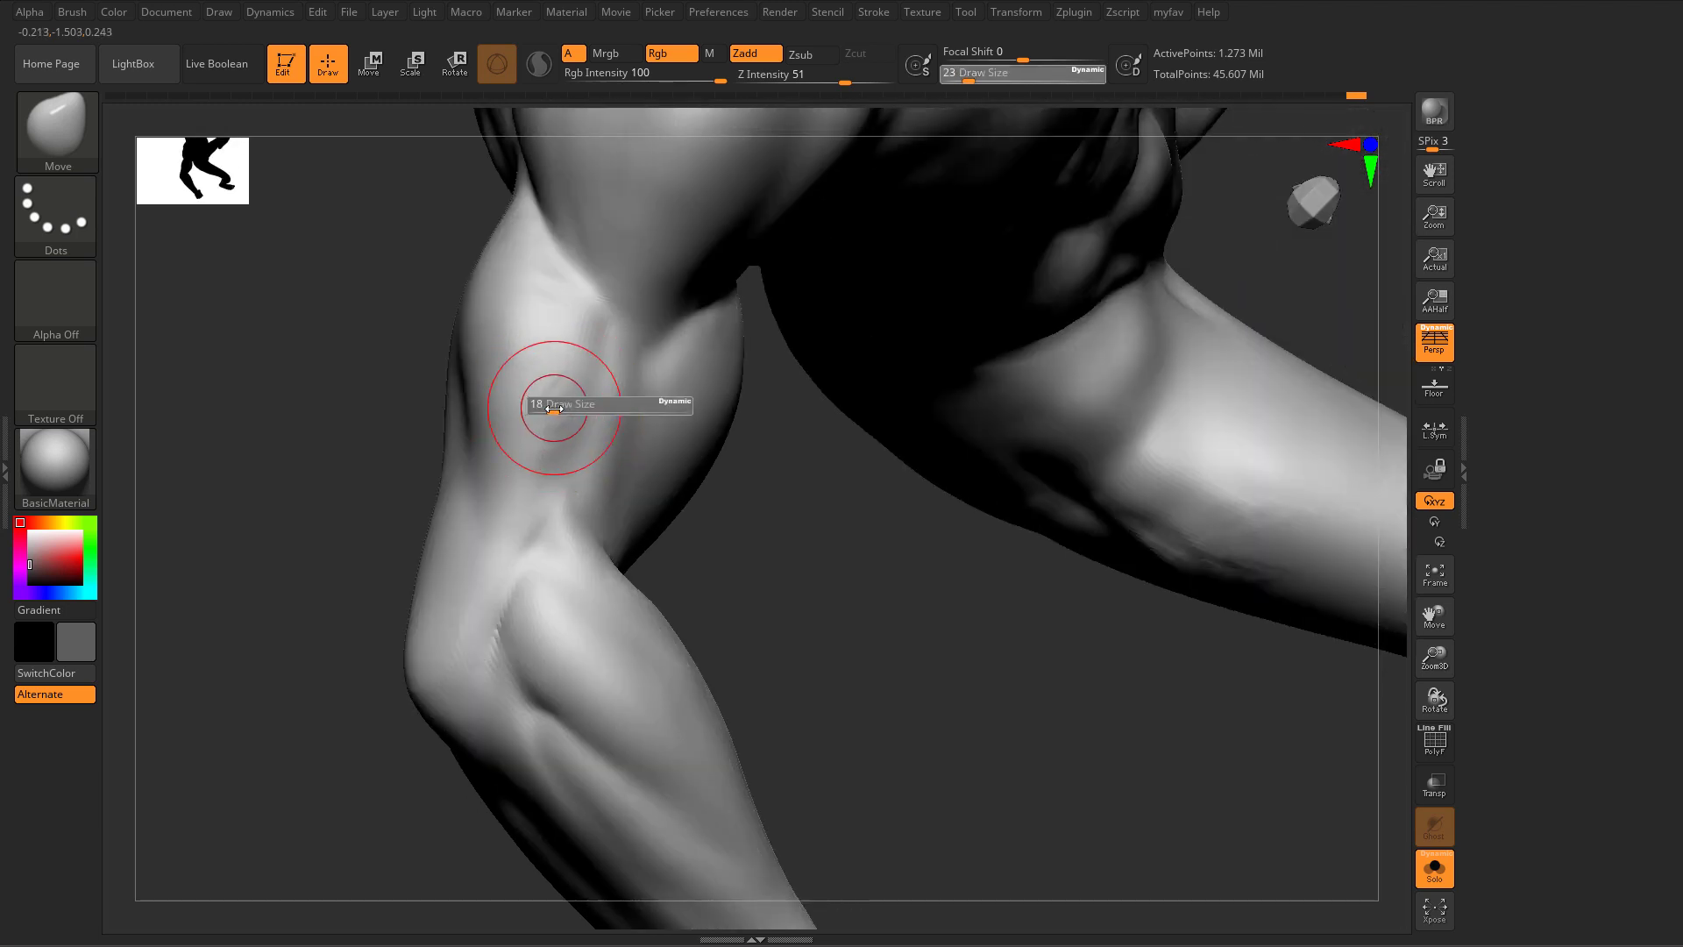
Step: Define the lower triceps edge above the elbow with DamStandard at draw size 16 and smooth the transition
key("shift")
mouse_move(493, 488)
right_mouse_down("ctrl")
mouse_move(342, 458)
mouse_move(350, 398)
mouse_move(518, 420)
mouse_move(766, 534)
mouse_move(432, 529)
mouse_move(465, 476)
mouse_move(474, 407)
right_mouse_up("ctrl")
key("b")
key("d")
key("s")
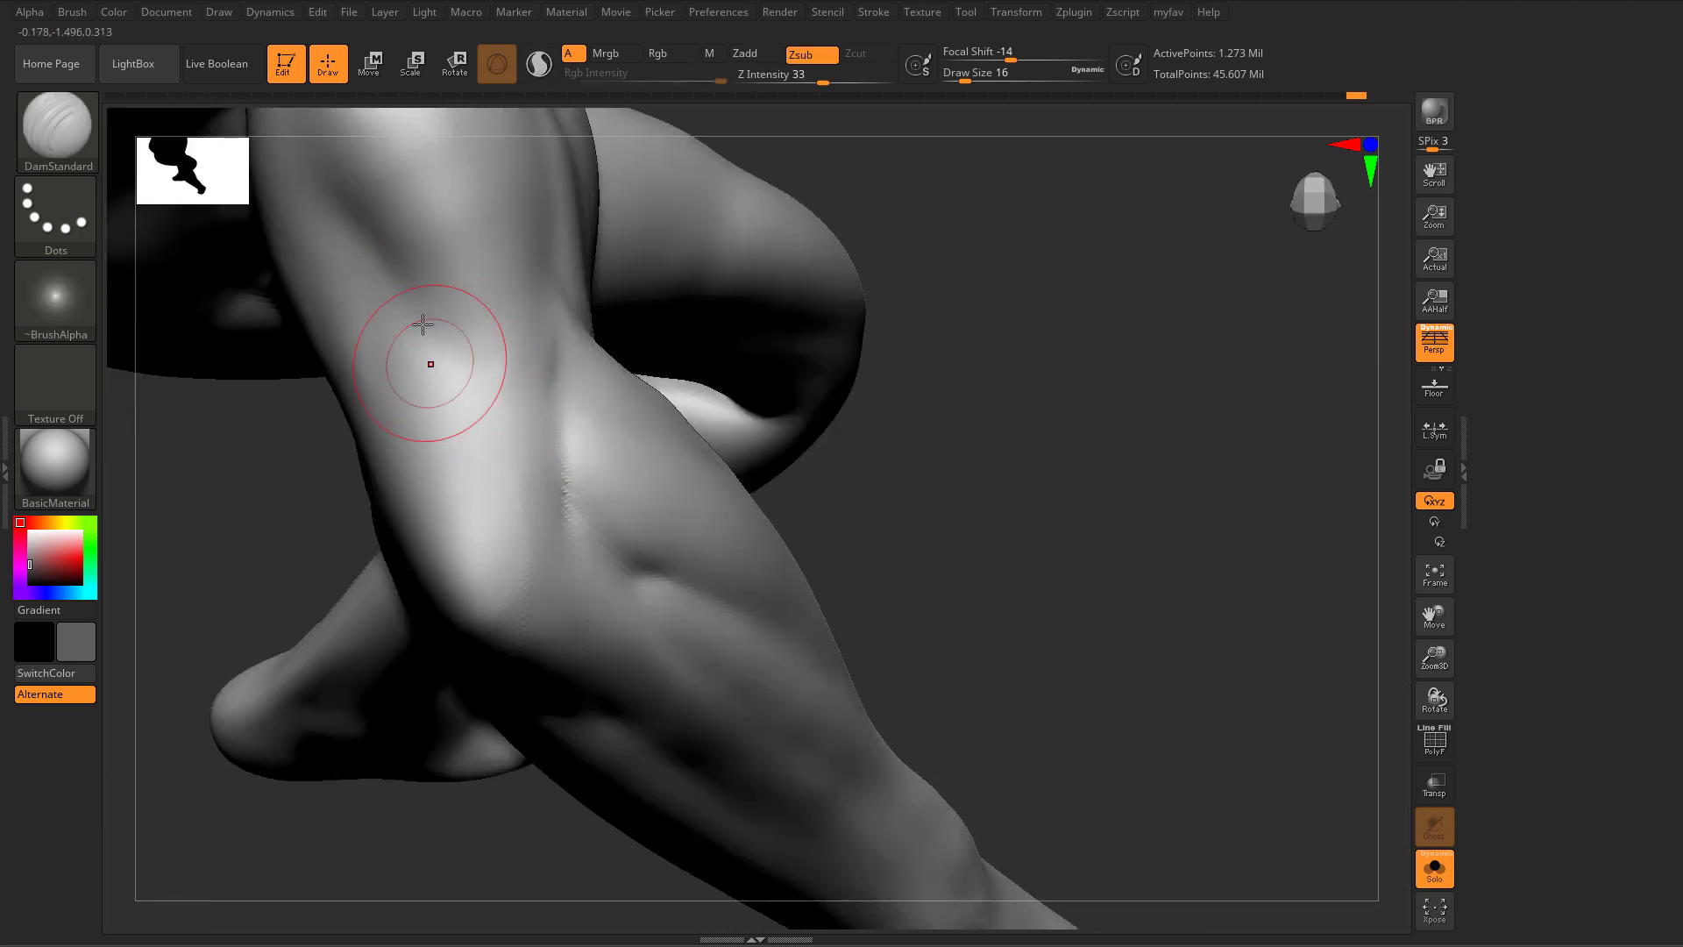
key("shift")
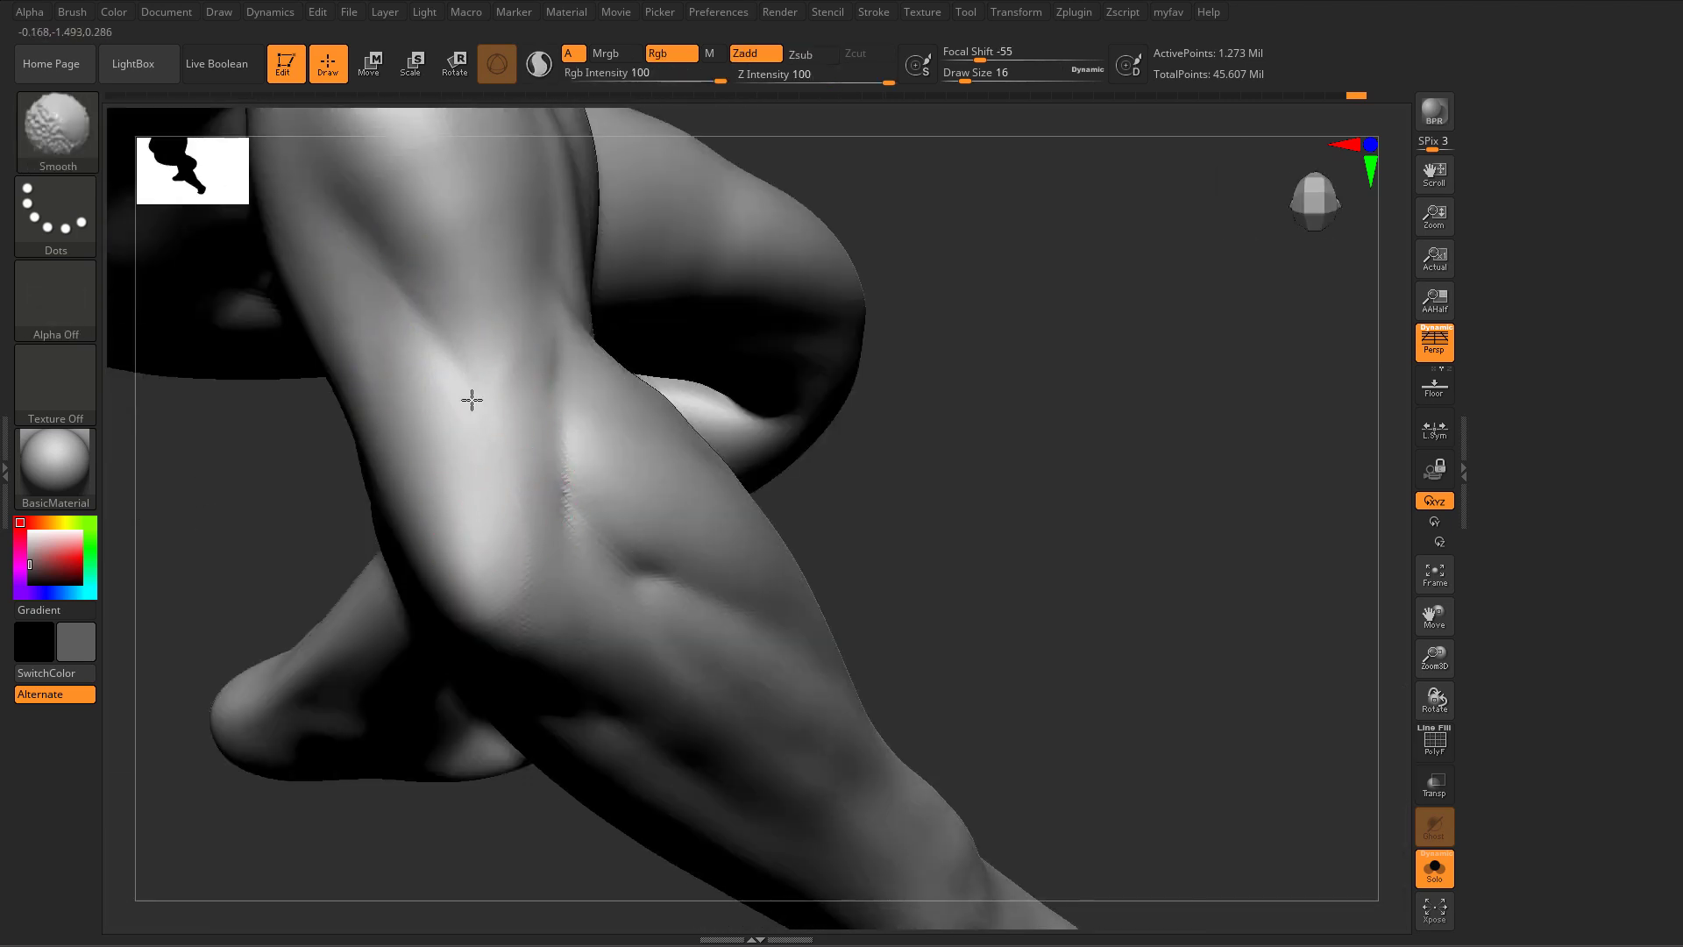
left_click_drag(506, 393, 501, 385, "shift")
Step: Reshape the arm contours with the Move brush at draw size 23 and smooth the adjusted area
mouse_move(501, 386)
right_mouse_down("ctrl")
mouse_move(345, 360)
mouse_move(240, 470)
mouse_move(282, 534)
mouse_move(473, 508)
right_mouse_up("ctrl")
key("s")
left_click_drag(473, 506, 492, 500)
key("b")
key("m")
key("v")
mouse_move(341, 401)
right_mouse_down("ctrl")
mouse_move(363, 591)
mouse_move(522, 781)
mouse_move(867, 777)
mouse_move(944, 706)
mouse_move(444, 816)
mouse_move(692, 740)
mouse_move(581, 762)
mouse_move(601, 695)
mouse_move(635, 733)
mouse_move(692, 612)
mouse_move(672, 682)
right_mouse_up("ctrl")
key("s")
left_click_drag(671, 682, 664, 681)
left_click_drag(536, 701, 535, 690, "shift")
Step: Thicken the forearm muscle bordering the elbow crook with ClayBuildup at draw size 23 and smooth the strokes
right_click_drag(634, 688, 542, 681)
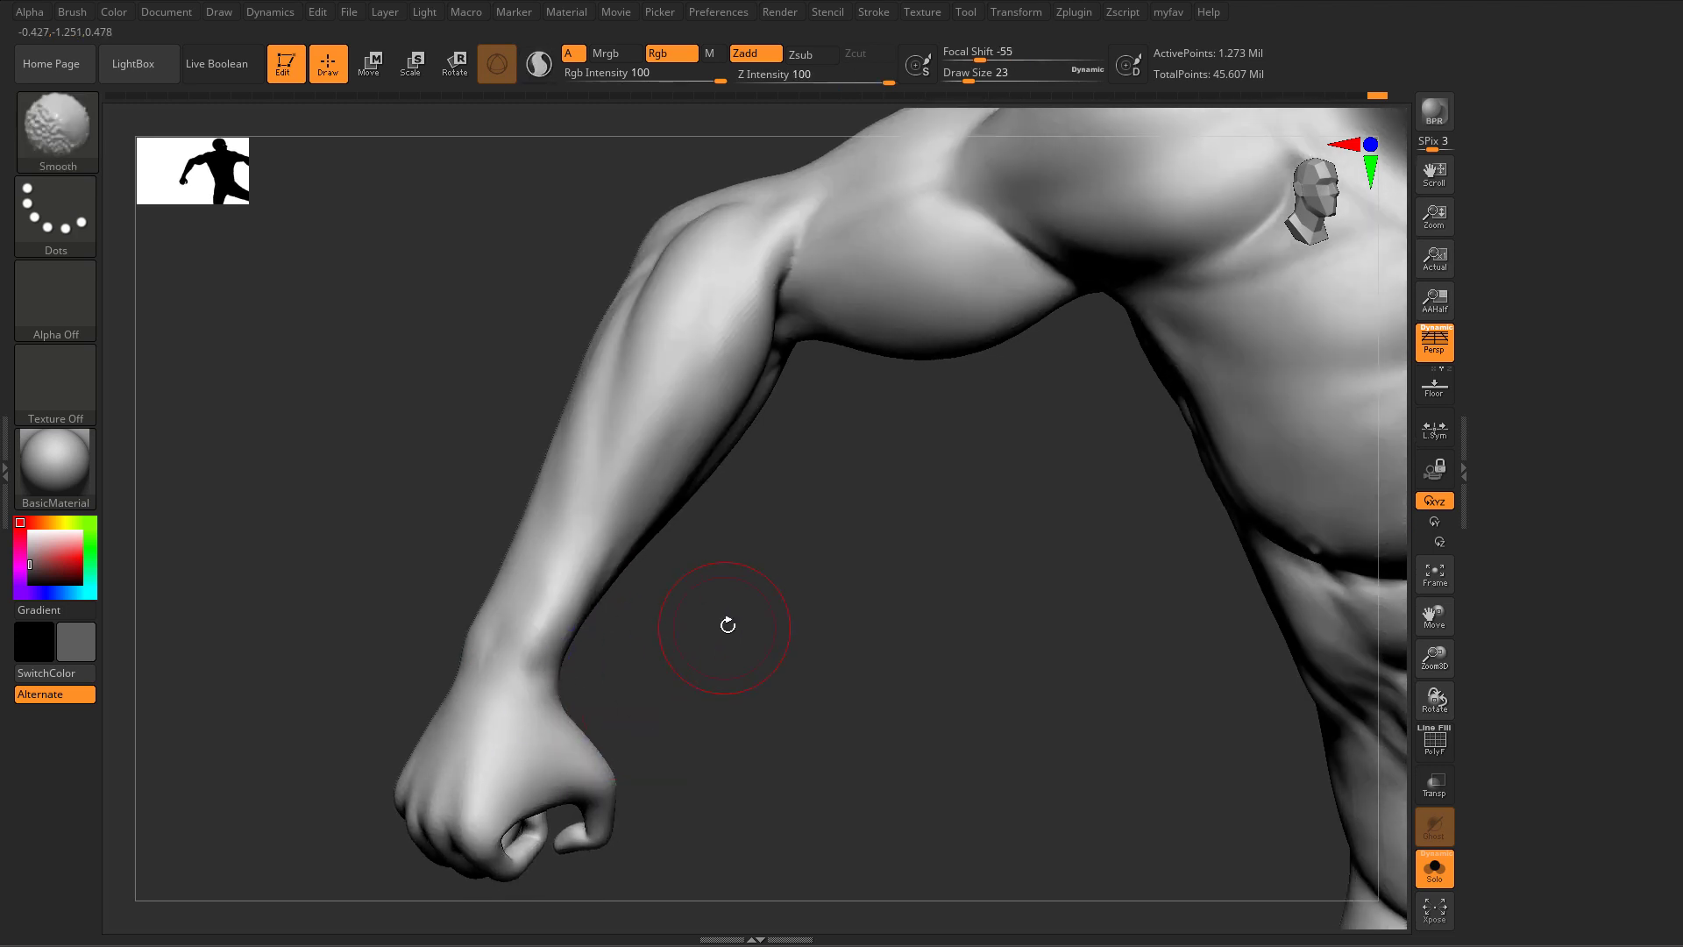
right_click_drag(534, 541, 804, 477, "ctrl")
mouse_move(644, 589)
right_mouse_down()
mouse_move(593, 613)
mouse_move(670, 638)
right_mouse_up()
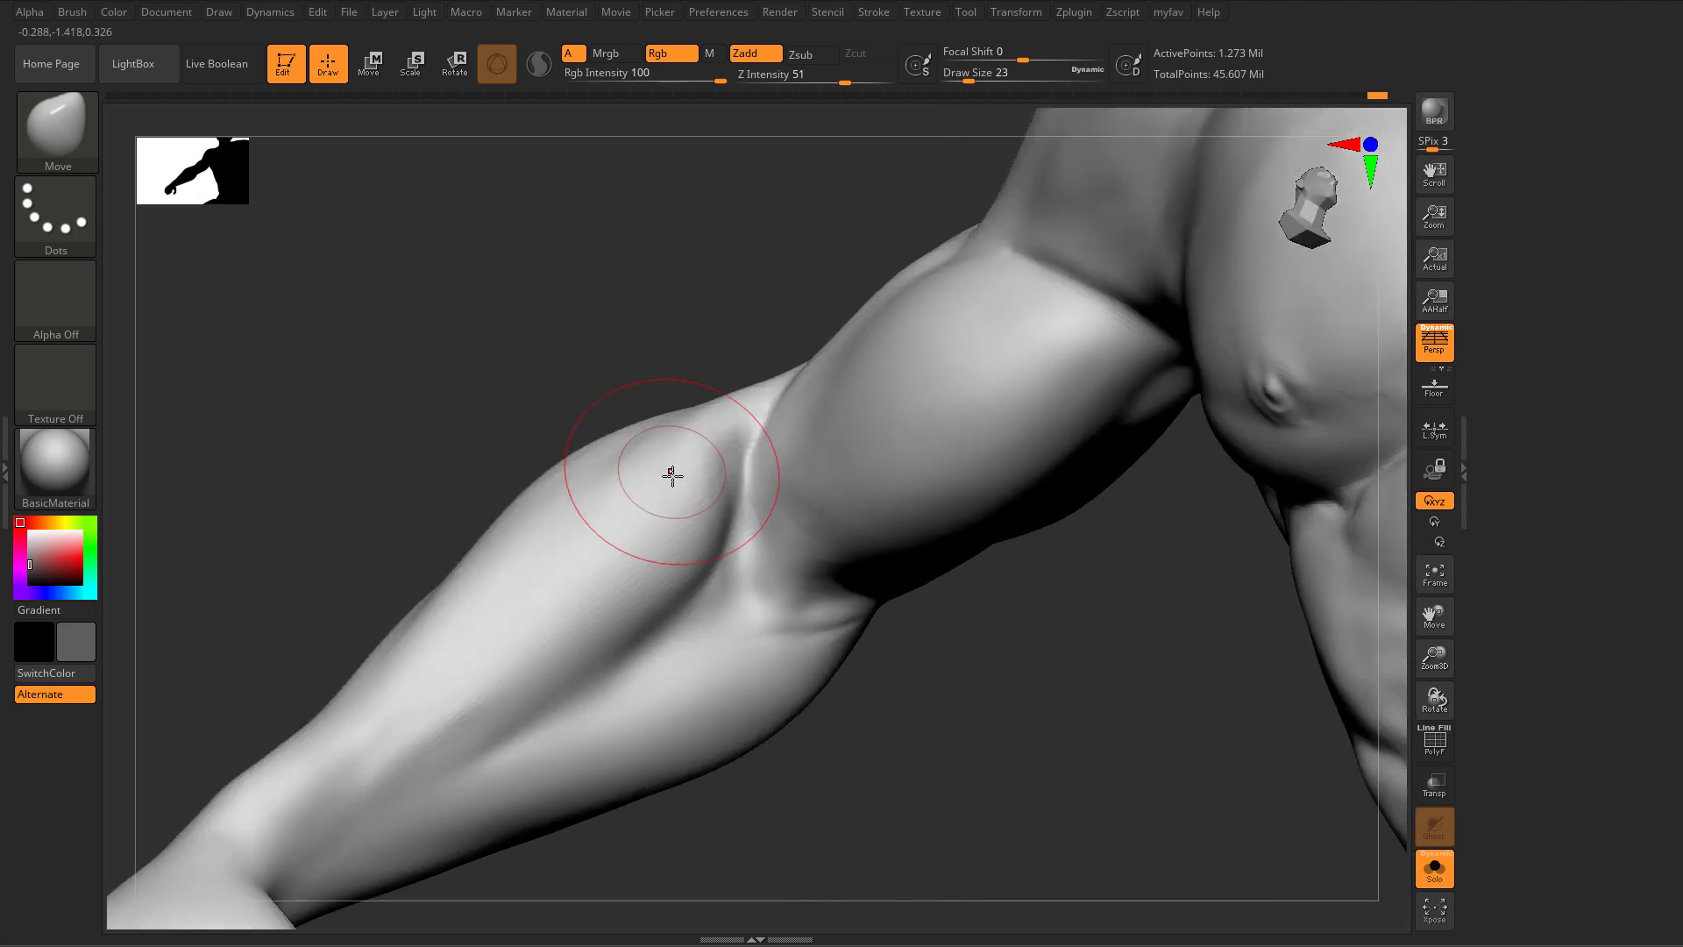
key("b")
key("c")
key("b")
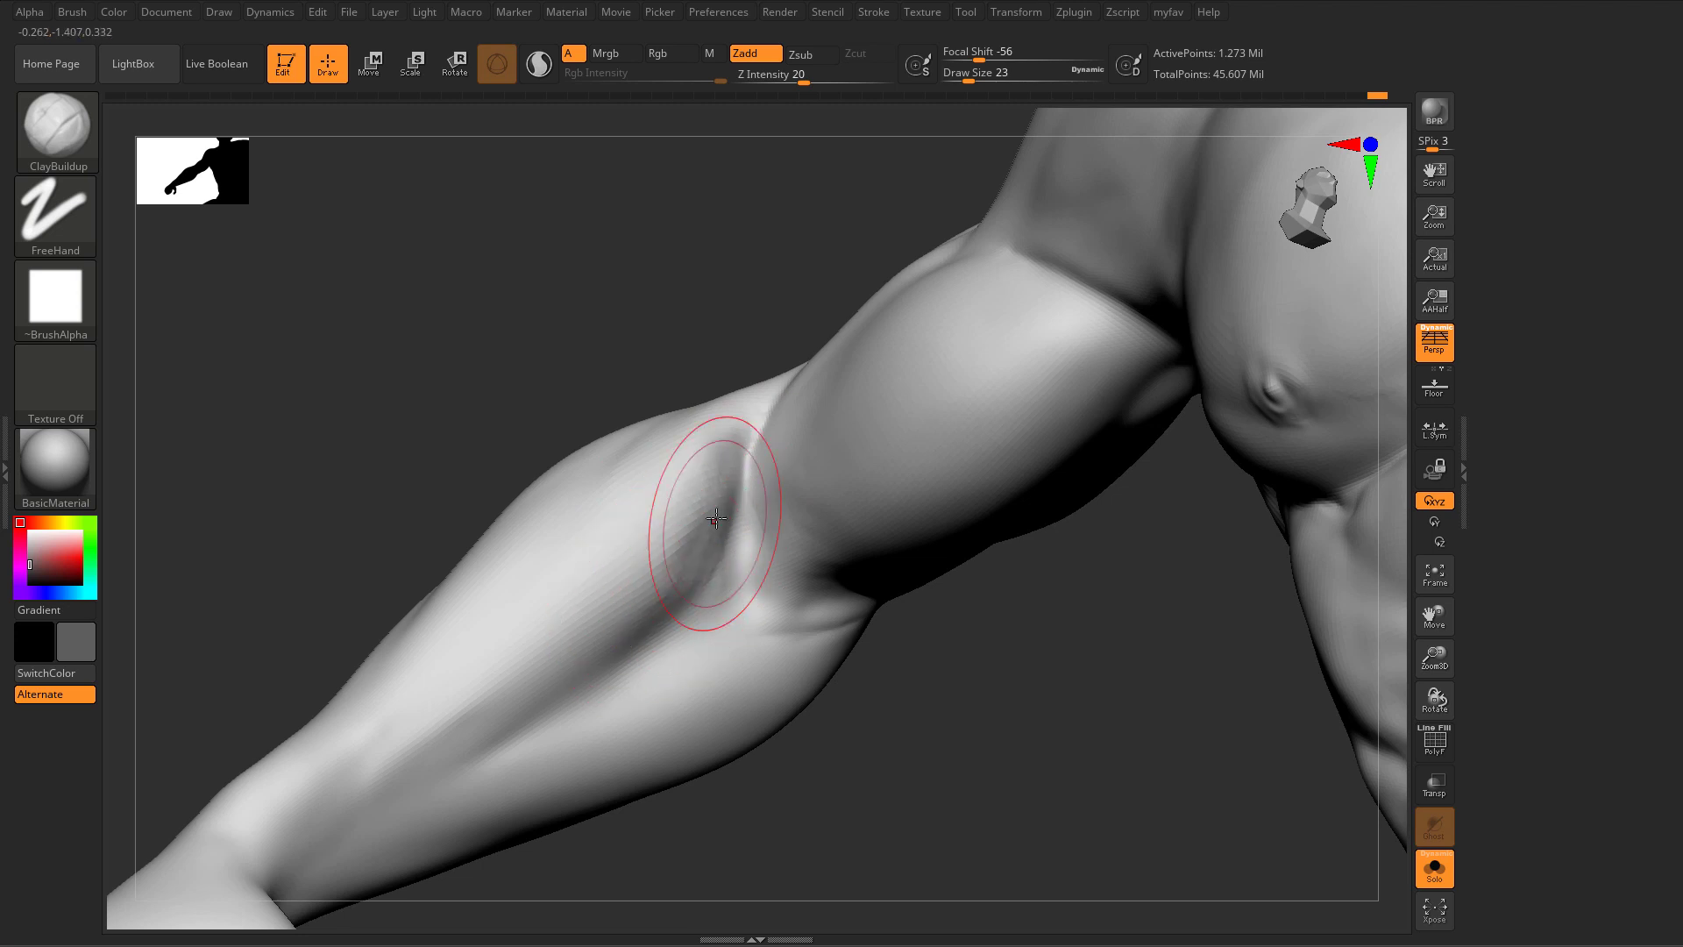
left_click_drag(658, 618, 677, 588)
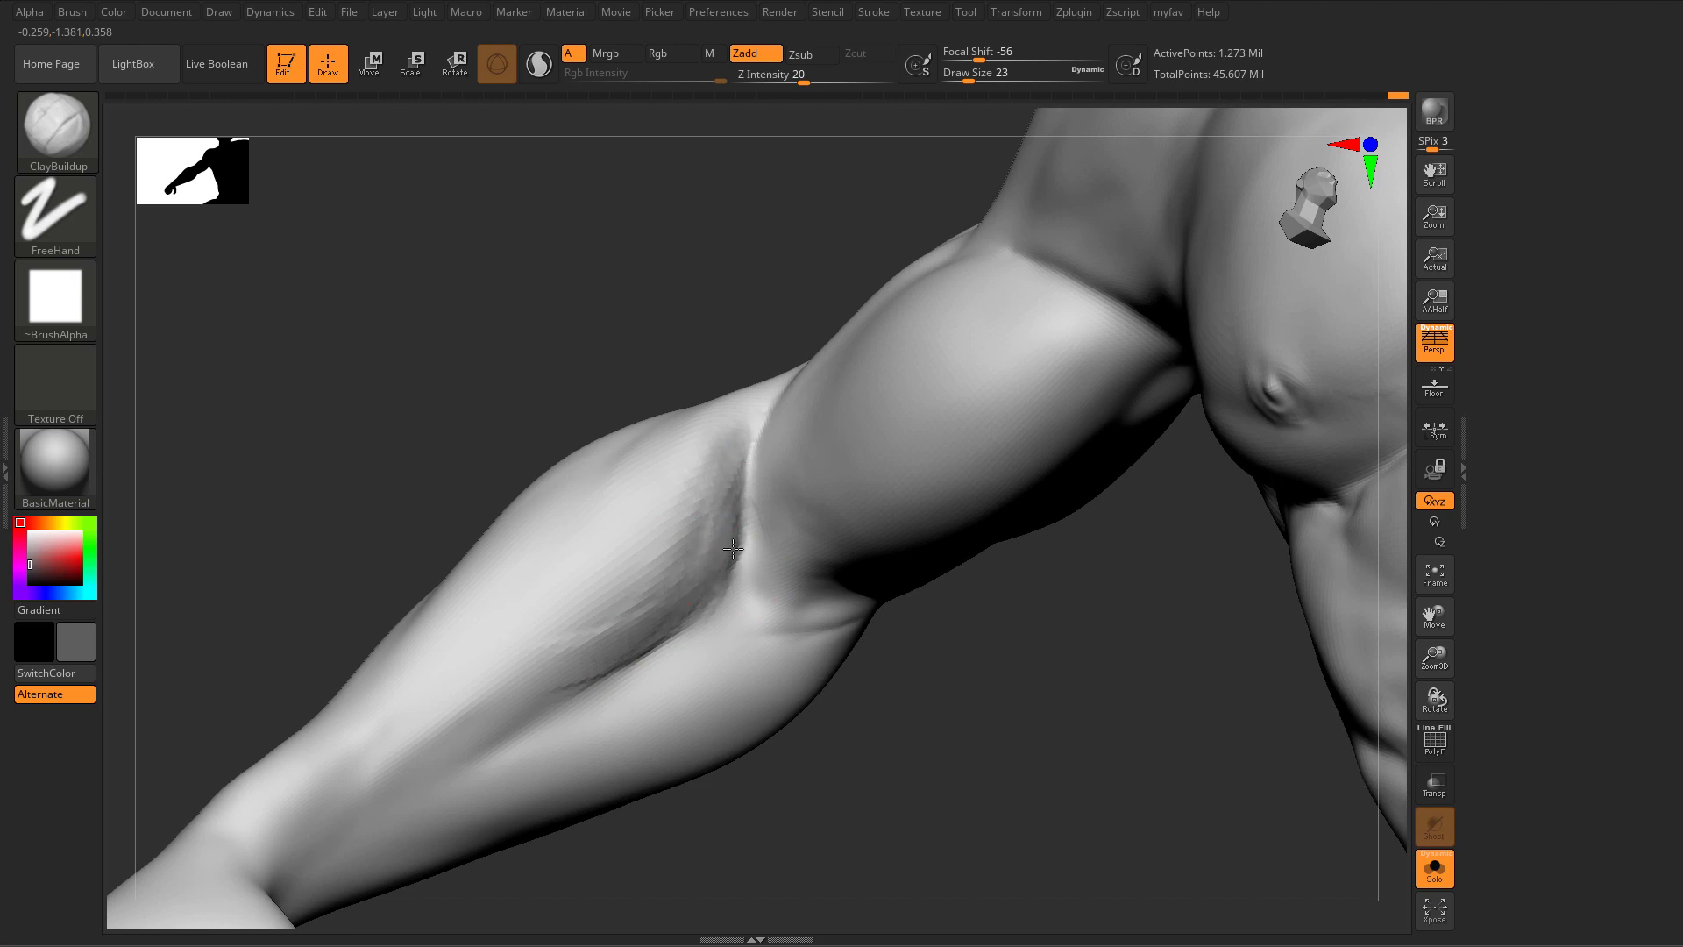
left_click_drag(662, 620, 655, 613, "shift")
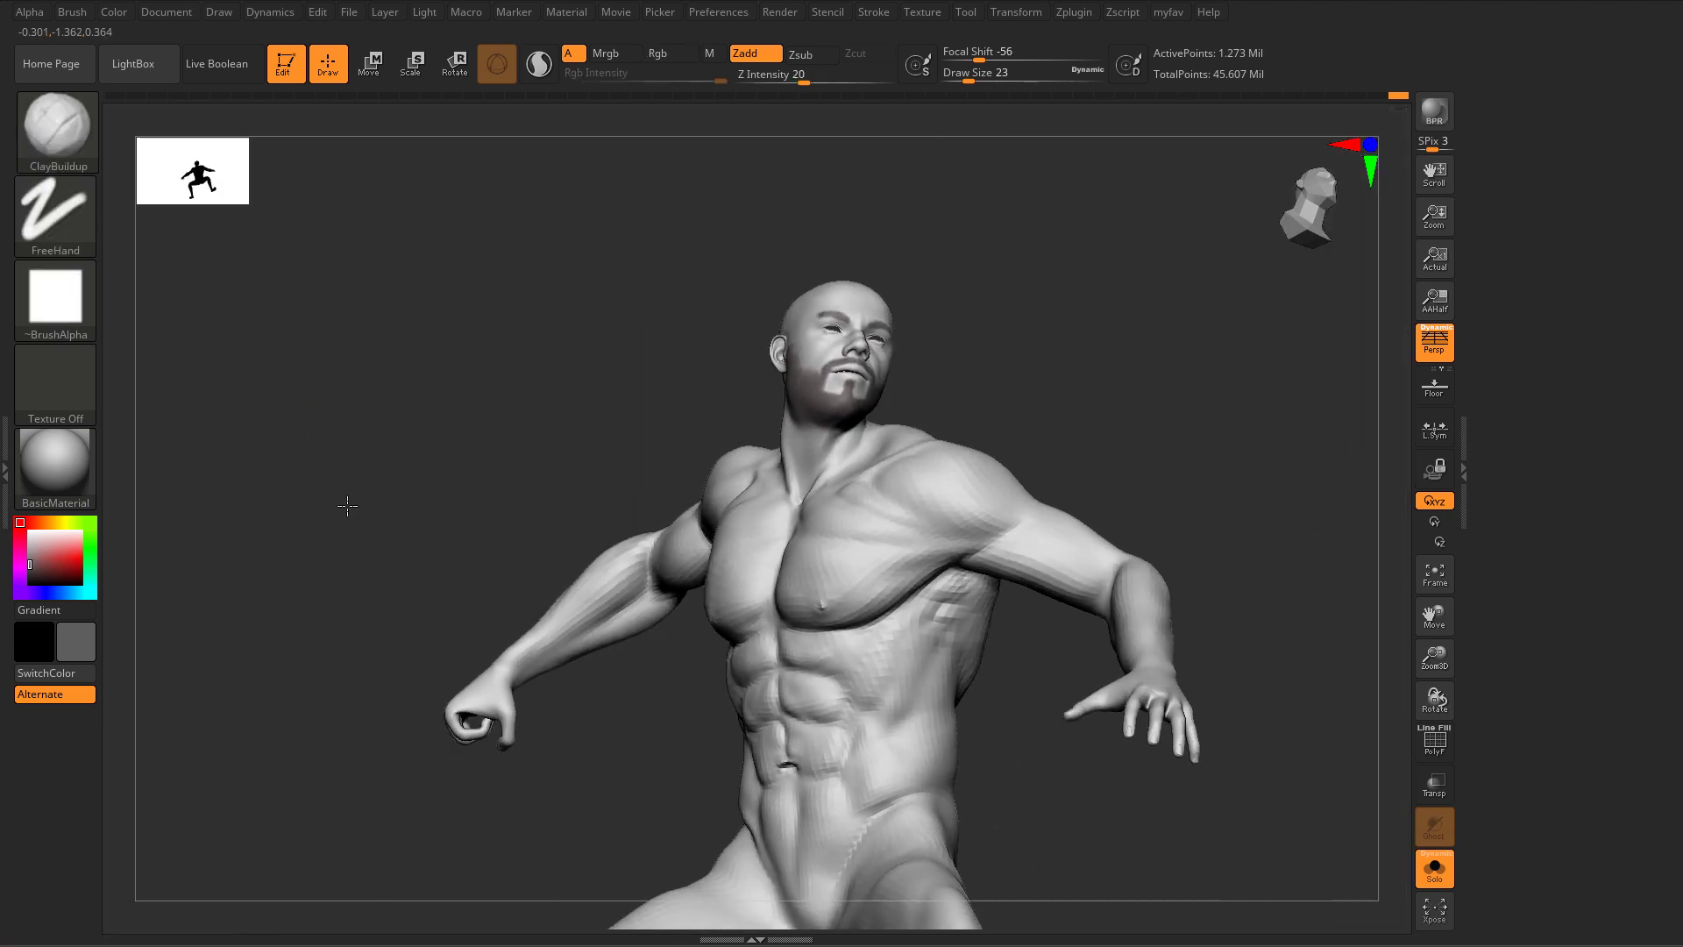
Step: Build up the outer forearm muscle just below the elbow with ClayBuildup at draw size 25 and smooth it
left_click_drag(346, 499, 387, 500)
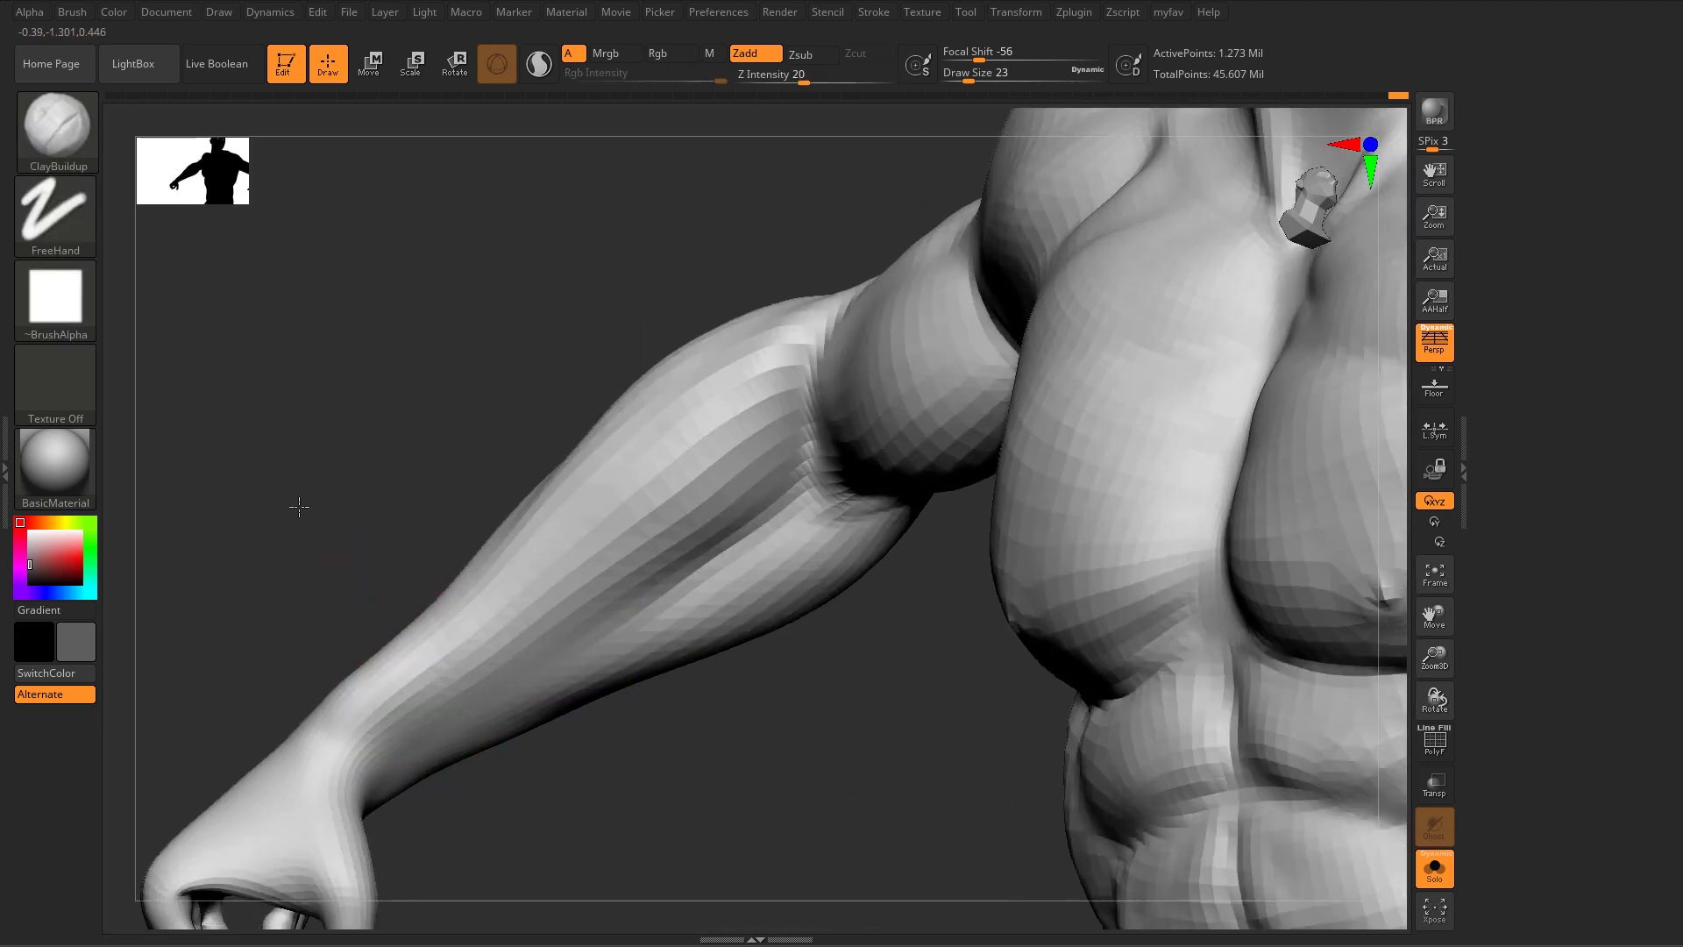
mouse_move(294, 499)
left_mouse_down()
mouse_move(327, 575)
mouse_move(707, 514)
mouse_move(646, 590)
mouse_move(822, 500)
mouse_move(818, 376)
mouse_move(827, 406)
mouse_move(558, 355)
mouse_move(544, 298)
mouse_move(601, 454)
mouse_move(538, 379)
mouse_move(582, 436)
mouse_move(665, 450)
mouse_move(1224, 489)
mouse_move(1216, 543)
mouse_move(1054, 608)
left_mouse_up()
left_click_drag(573, 669, 890, 881)
left_click_drag(789, 657, 771, 629)
mouse_move(809, 497)
right_mouse_down()
mouse_move(800, 456)
mouse_move(810, 574)
mouse_move(747, 579)
mouse_move(765, 518)
right_mouse_up()
key("b")
key("d")
key("s")
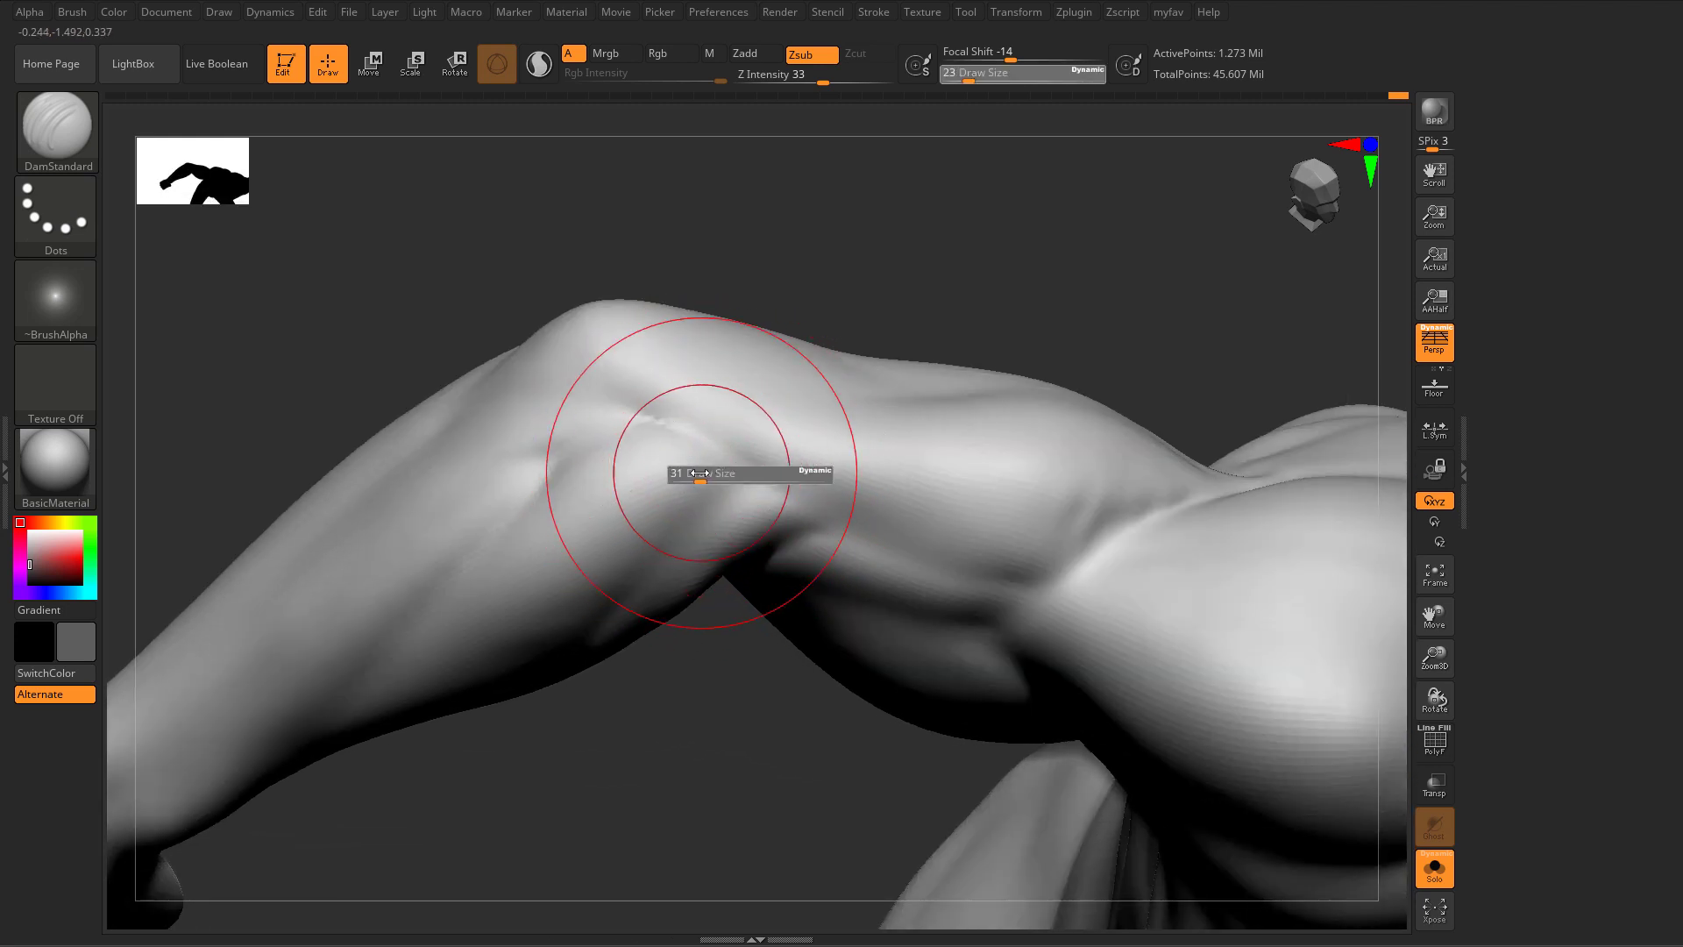
key("b")
key("c")
key("b")
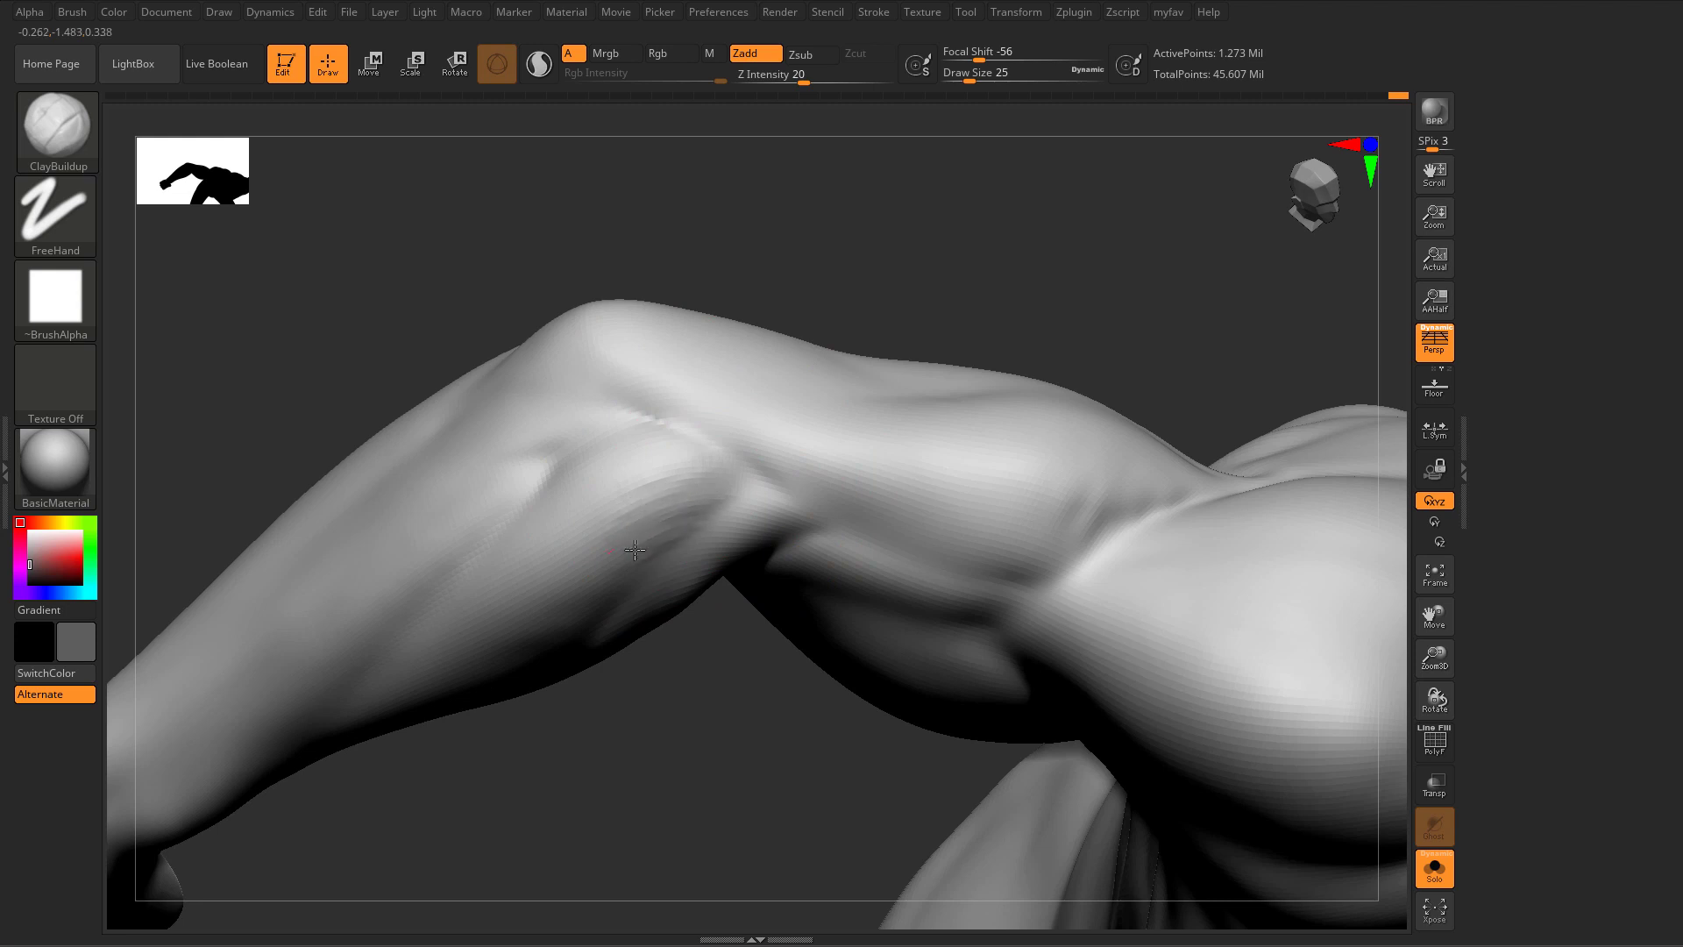
key("shift")
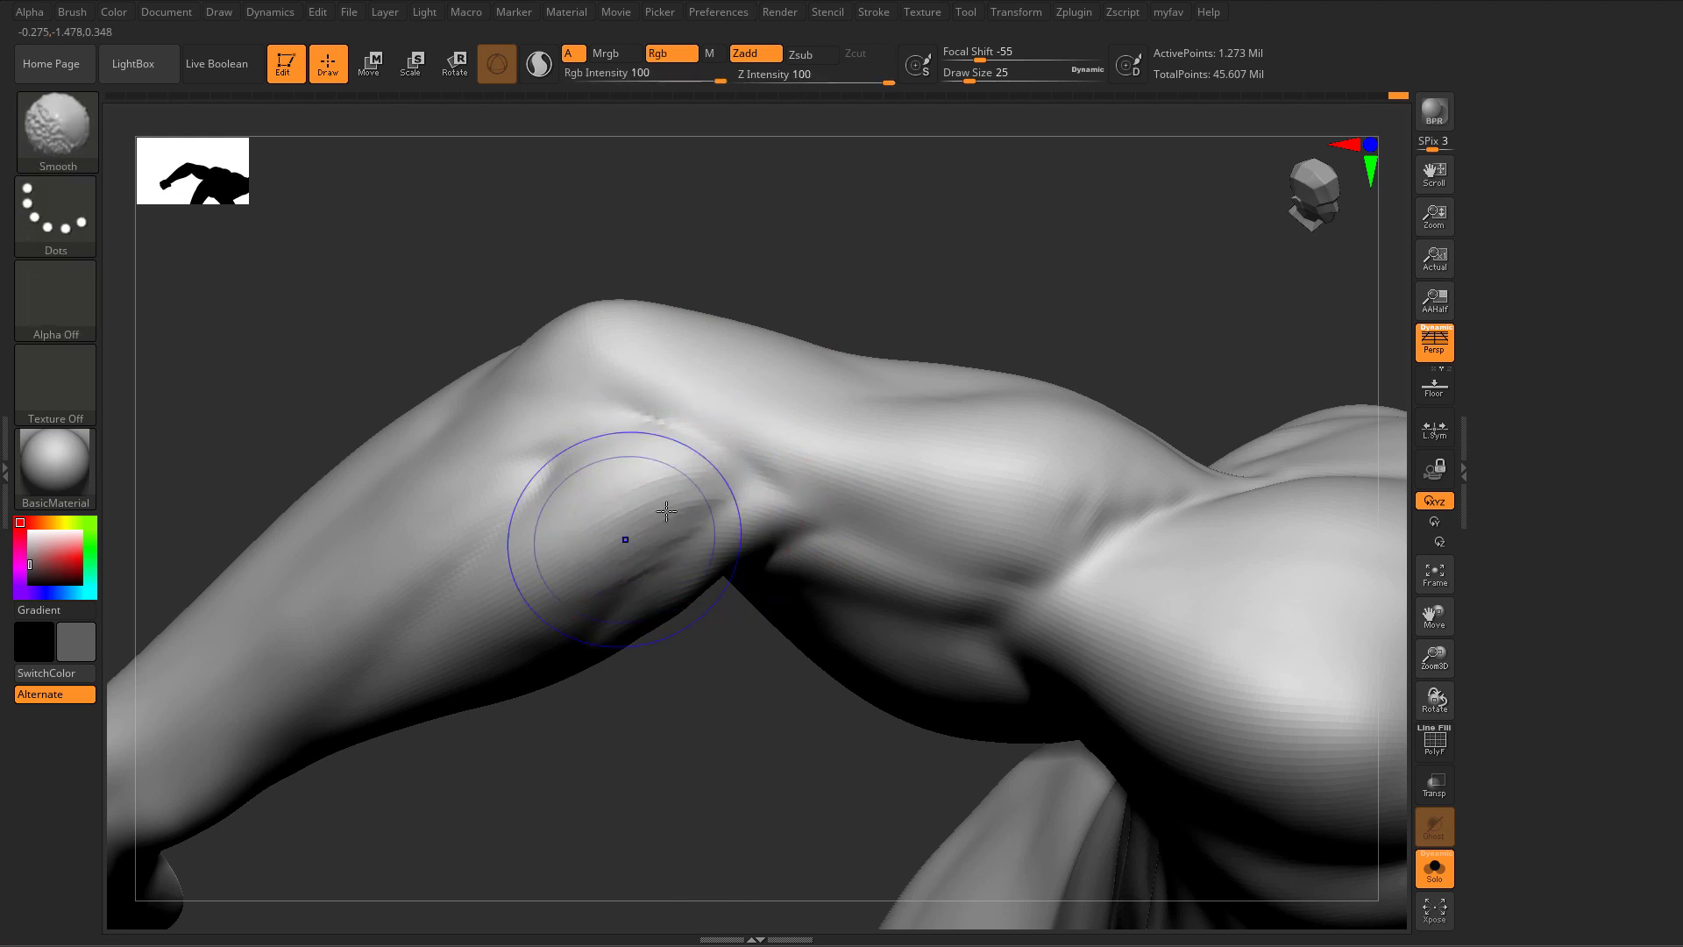
Step: Refine the upper forearm and elbow contours with the Move brush at draw sizes 25 and 13
right_click_drag(636, 553, 642, 565, "ctrl")
key("b")
key("m")
key("v")
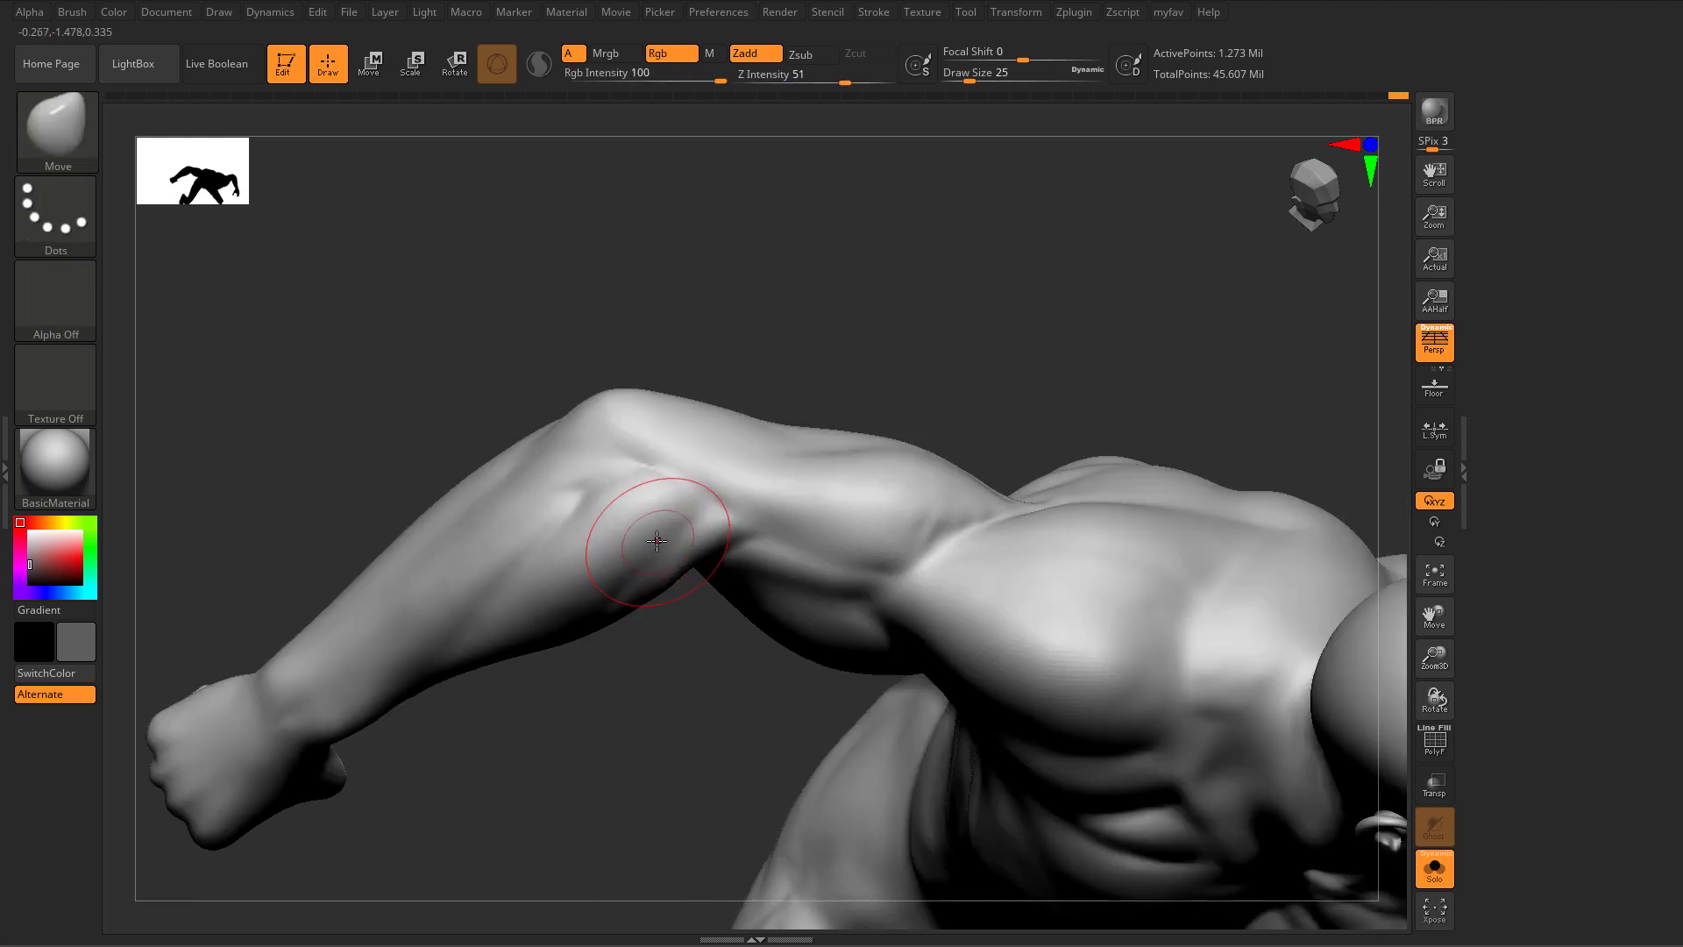
mouse_move(614, 689)
right_mouse_down("alt")
mouse_move(674, 639)
mouse_move(620, 683)
right_mouse_up("alt")
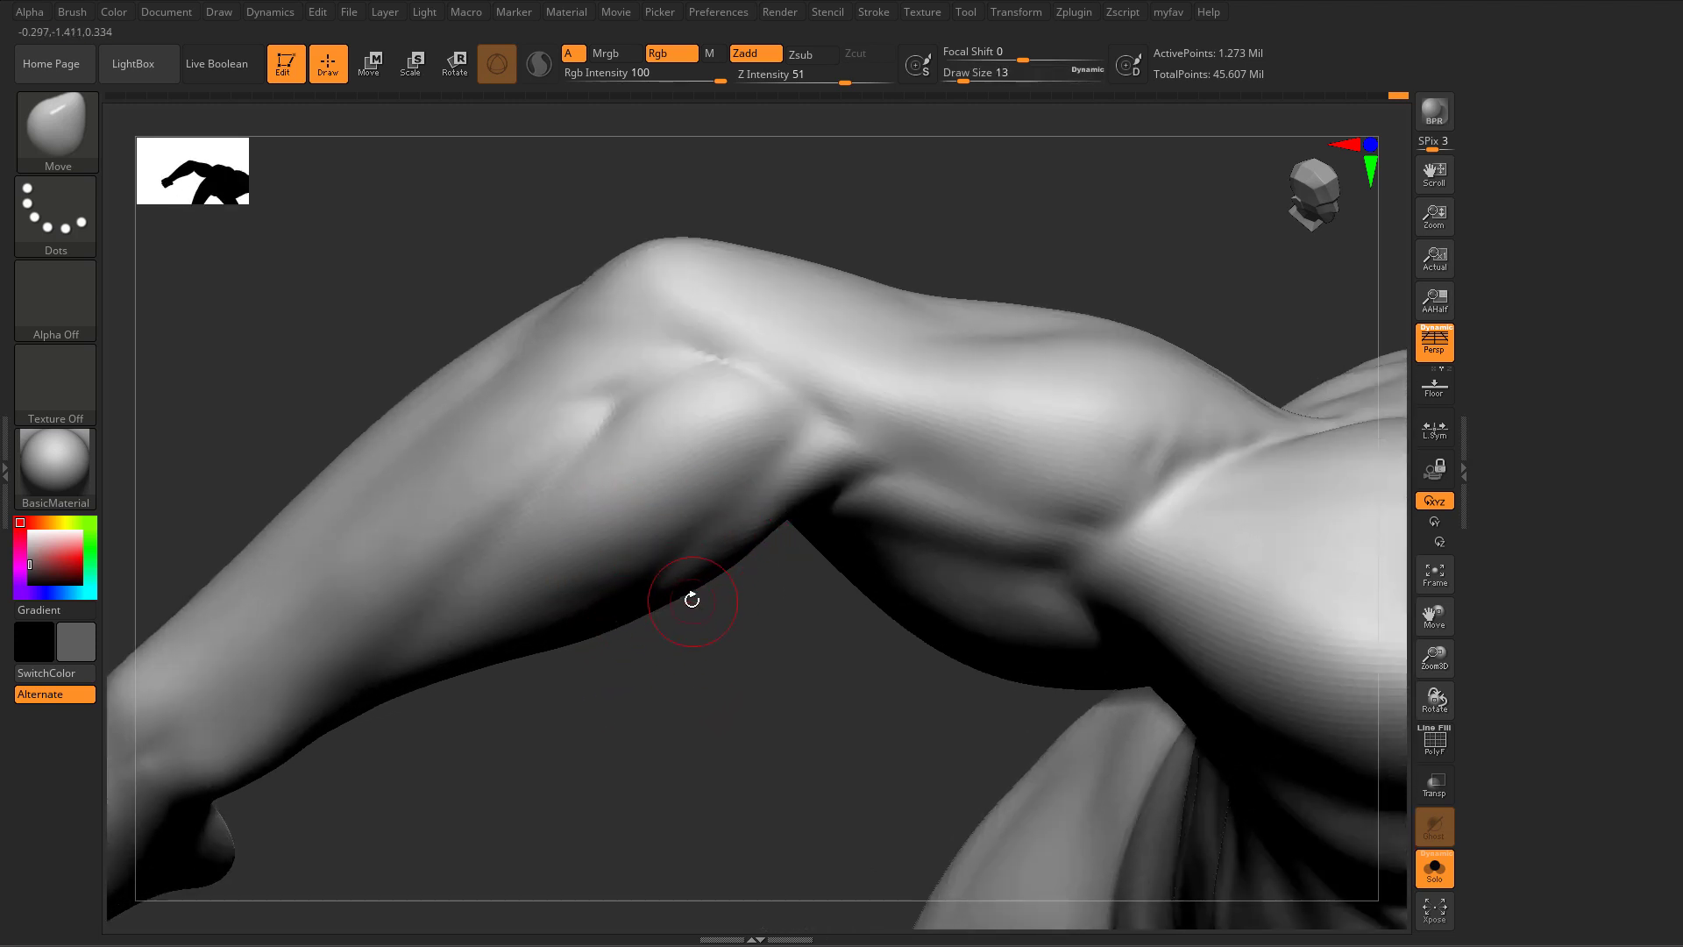
right_click_drag(691, 599, 744, 558)
key("shift")
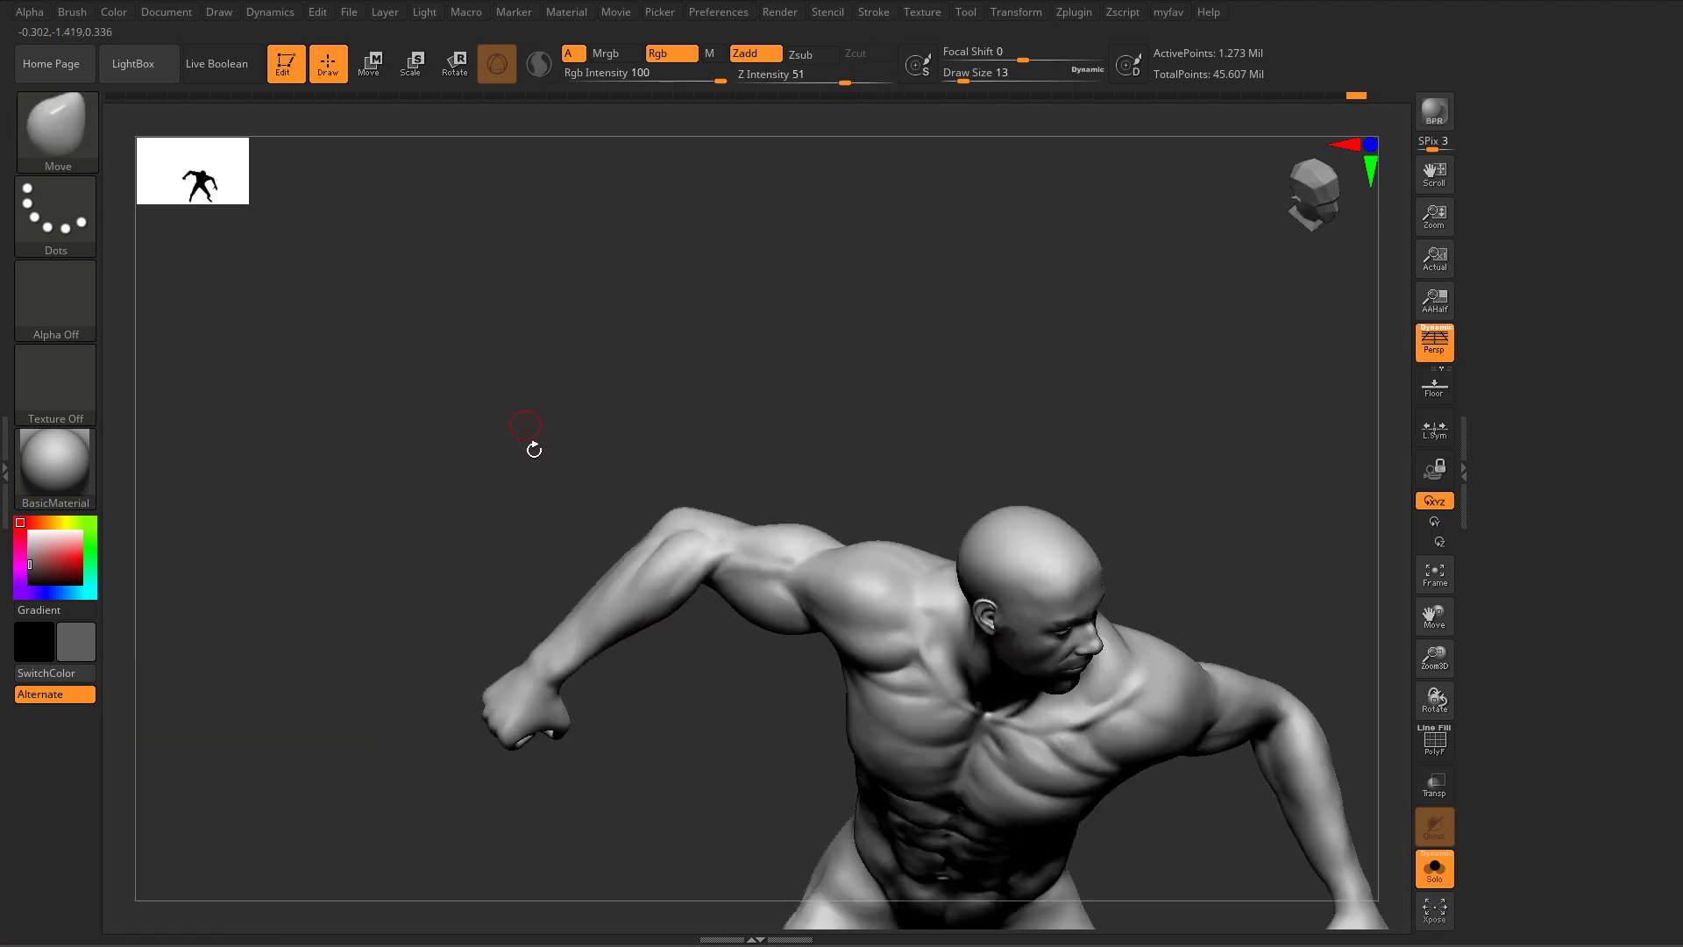
Step: Check the arm within the whole figure and adjust its broad shape with the Move brush at draw size 46
right_click_drag(529, 443, 477, 701)
mouse_move(1014, 440)
right_mouse_down()
mouse_move(1022, 499)
mouse_move(991, 477)
mouse_move(831, 474)
mouse_move(473, 408)
right_mouse_up()
mouse_move(379, 728)
left_mouse_down()
mouse_move(358, 714)
mouse_move(380, 705)
left_mouse_up()
right_click_drag(390, 705, 640, 817, "ctrl")
right_click_drag(789, 588, 791, 430)
key("s")
left_click_drag(790, 414, 804, 417)
mouse_move(782, 442)
right_mouse_down()
mouse_move(740, 376)
mouse_move(748, 361)
right_mouse_up()
Step: Inspect the strapped arm with the costume shown from several angles, ending on a full view of the character
left_click(796, 397, "alt")
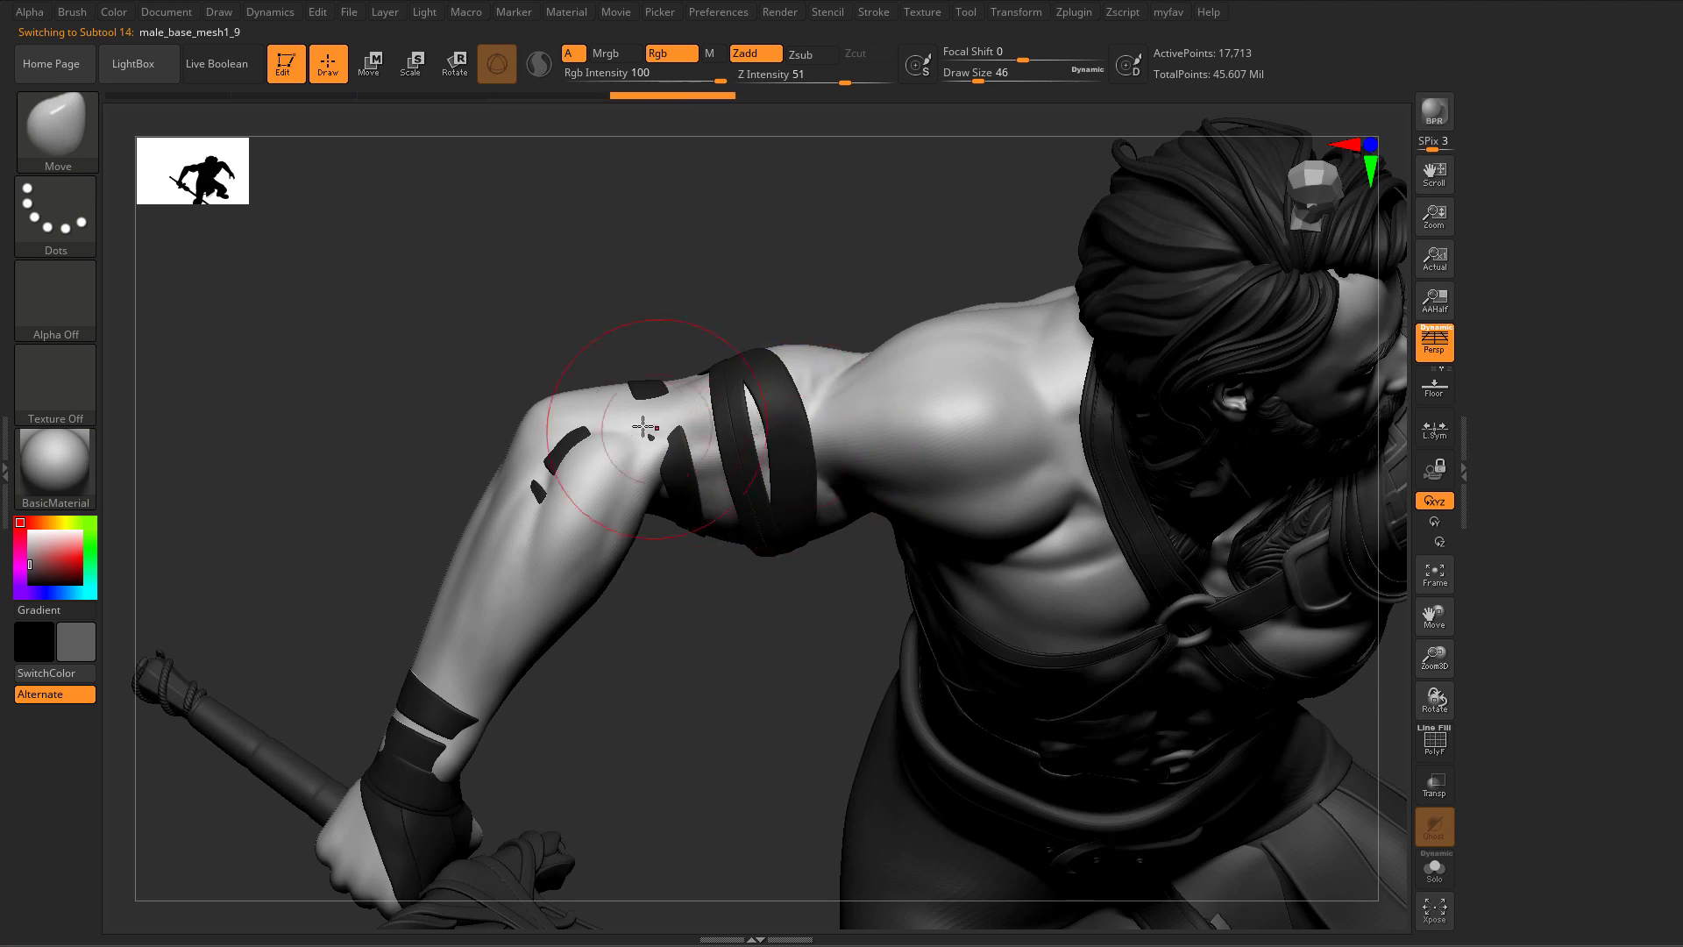
right_click_drag(554, 437, 477, 474)
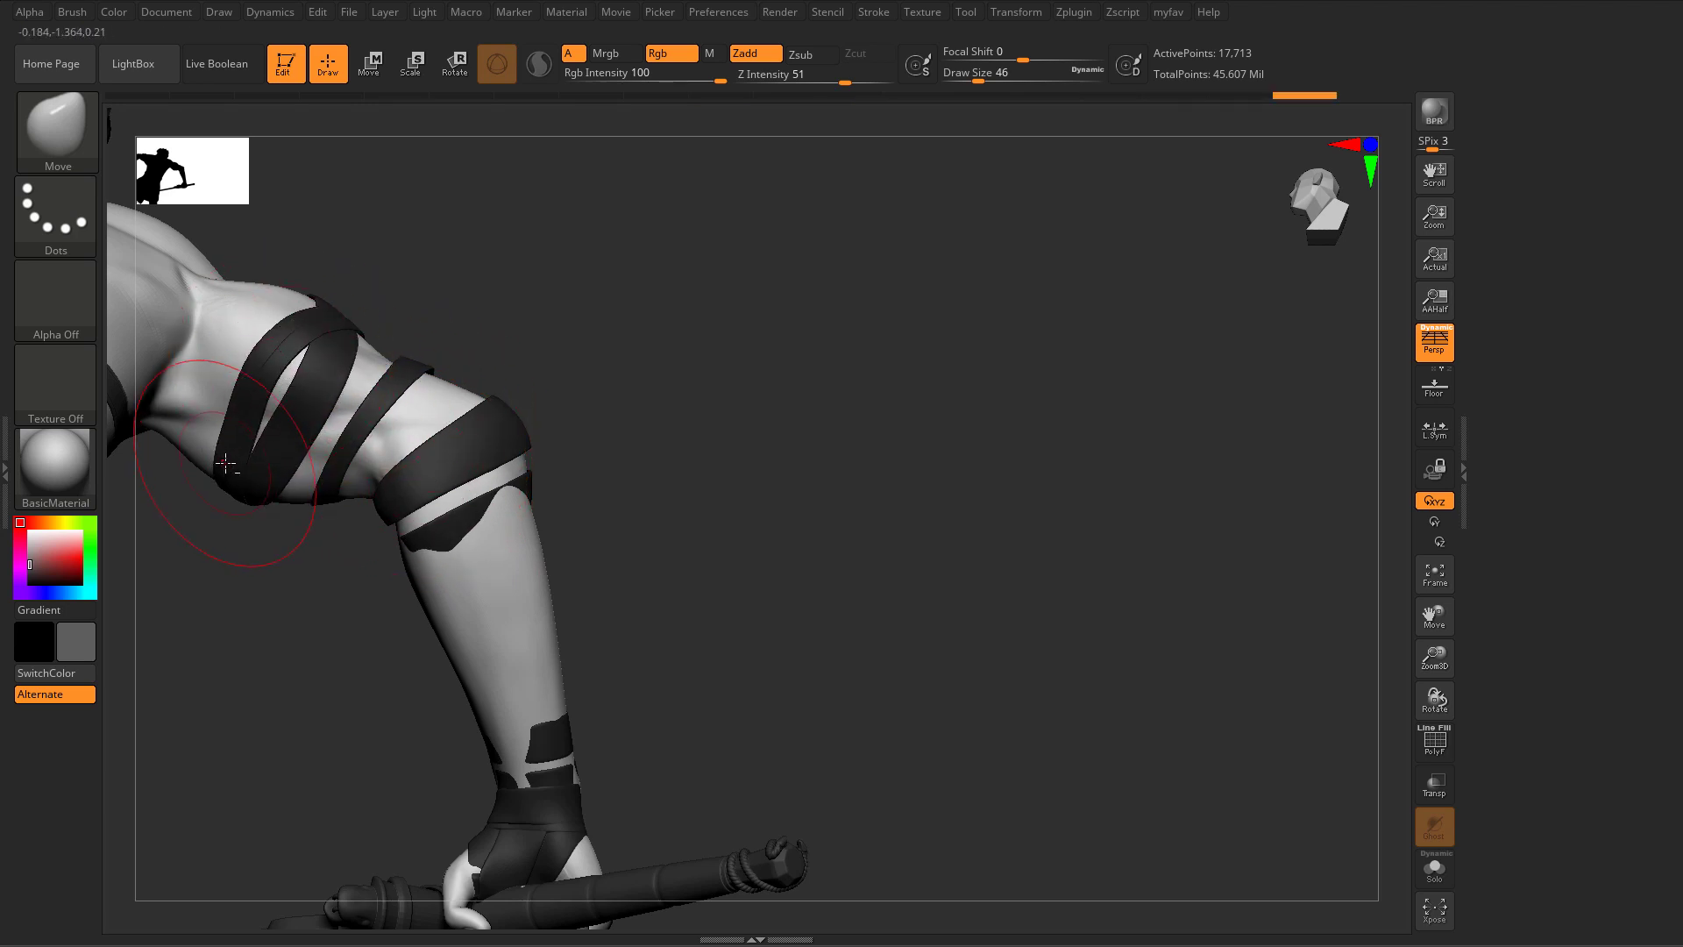
right_click_drag(225, 463, 512, 493)
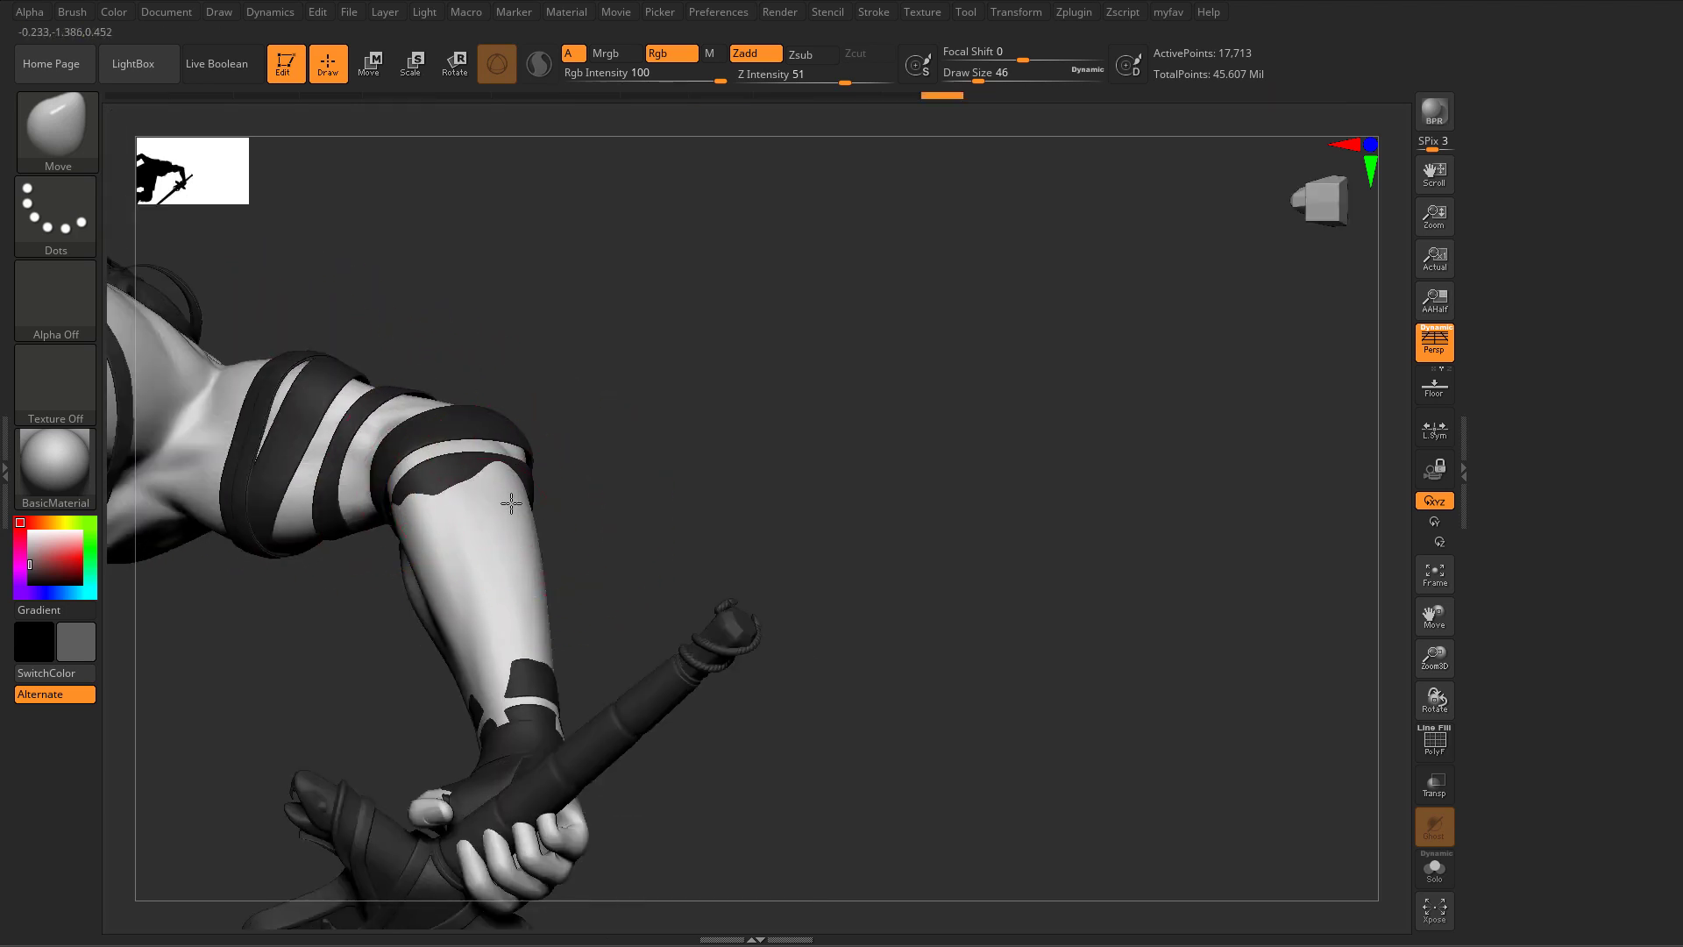
mouse_move(537, 565)
right_mouse_down()
mouse_move(624, 601)
mouse_move(690, 575)
mouse_move(757, 619)
right_mouse_up()
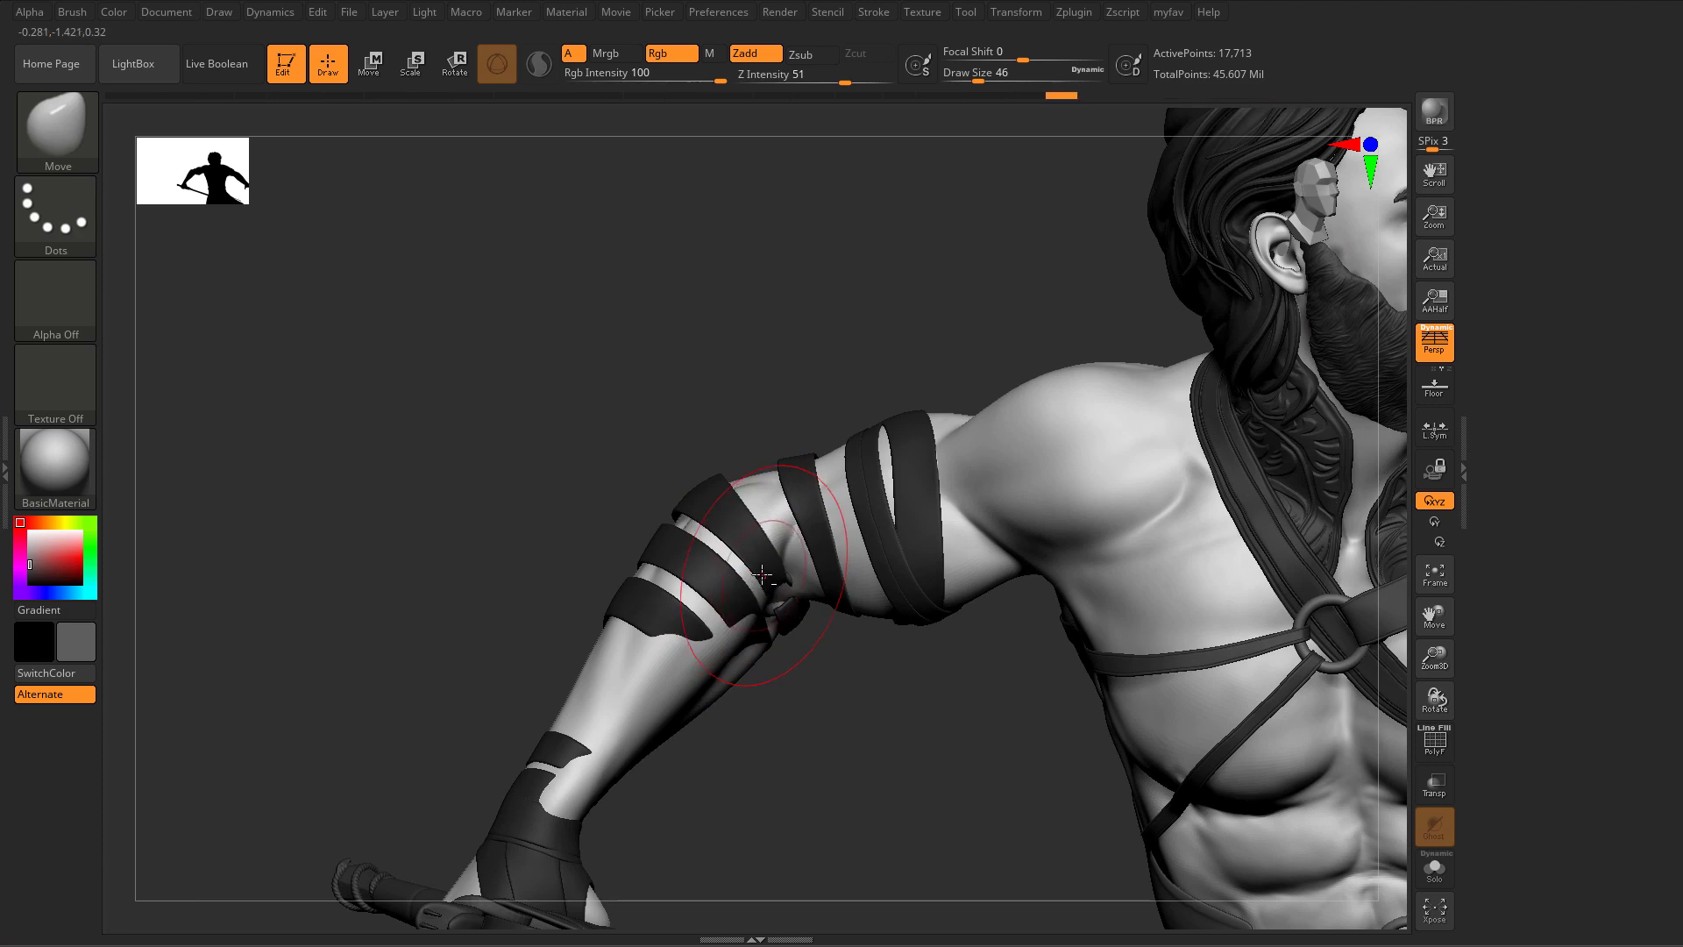
right_click_drag(738, 716, 649, 789)
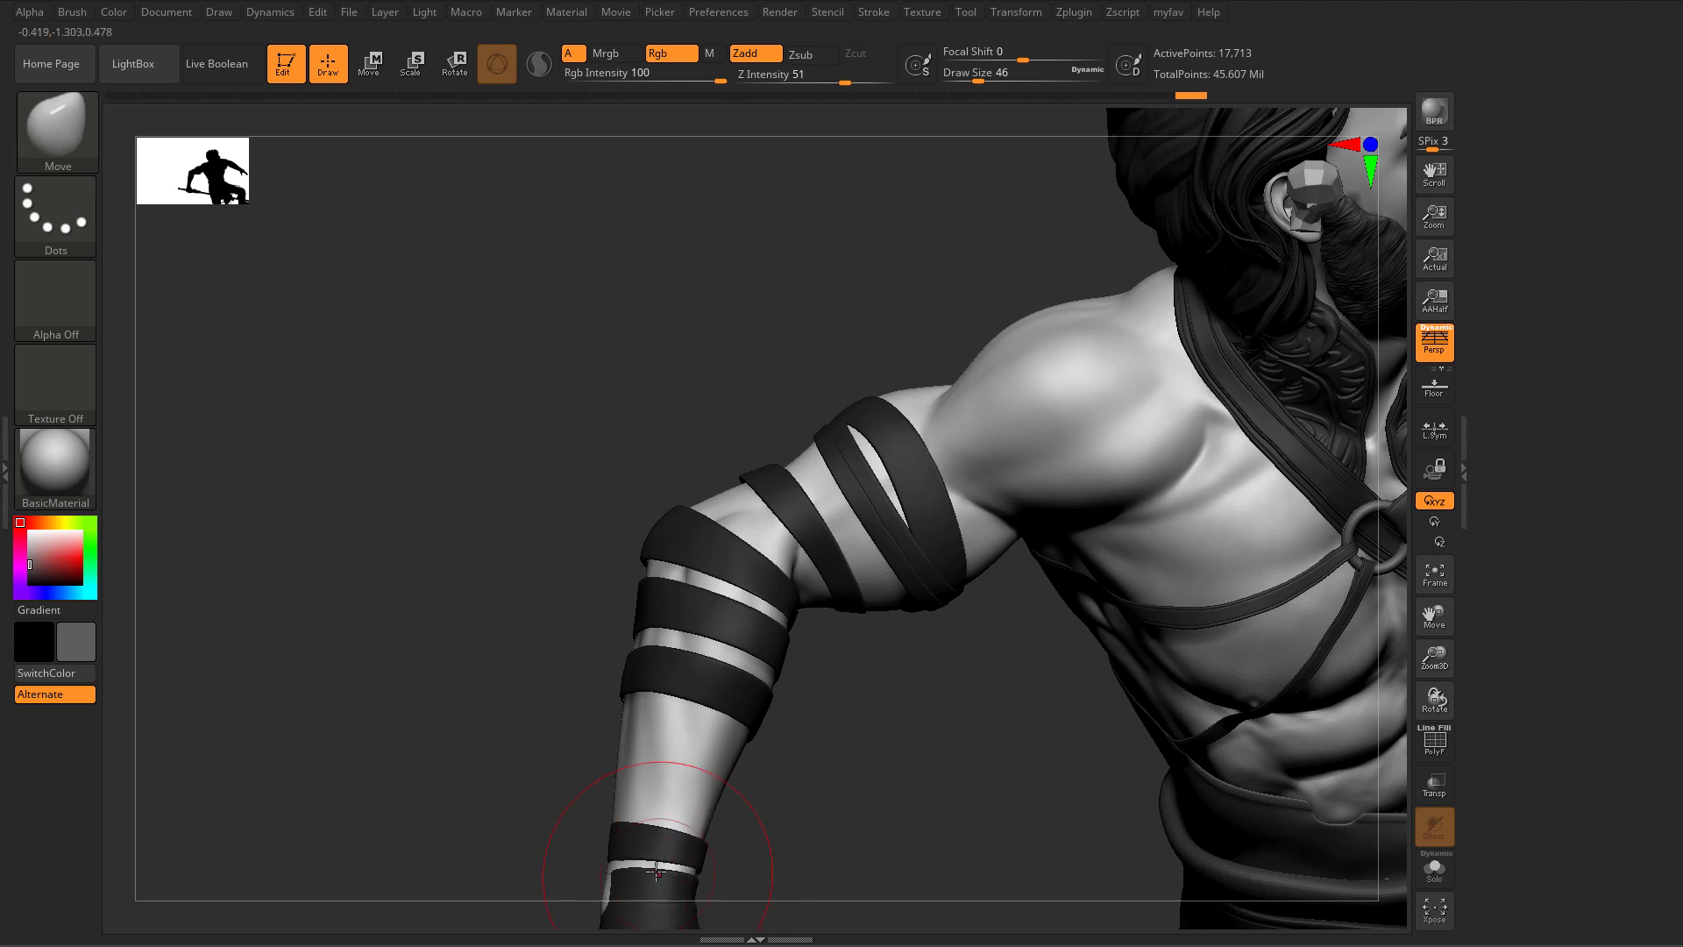
mouse_move(656, 870)
right_mouse_down()
mouse_move(602, 870)
mouse_move(316, 594)
mouse_move(569, 675)
mouse_move(732, 612)
mouse_move(883, 650)
mouse_move(778, 564)
mouse_move(388, 628)
mouse_move(465, 490)
right_mouse_up()
right_click_drag(464, 490, 1035, 382, "ctrl")
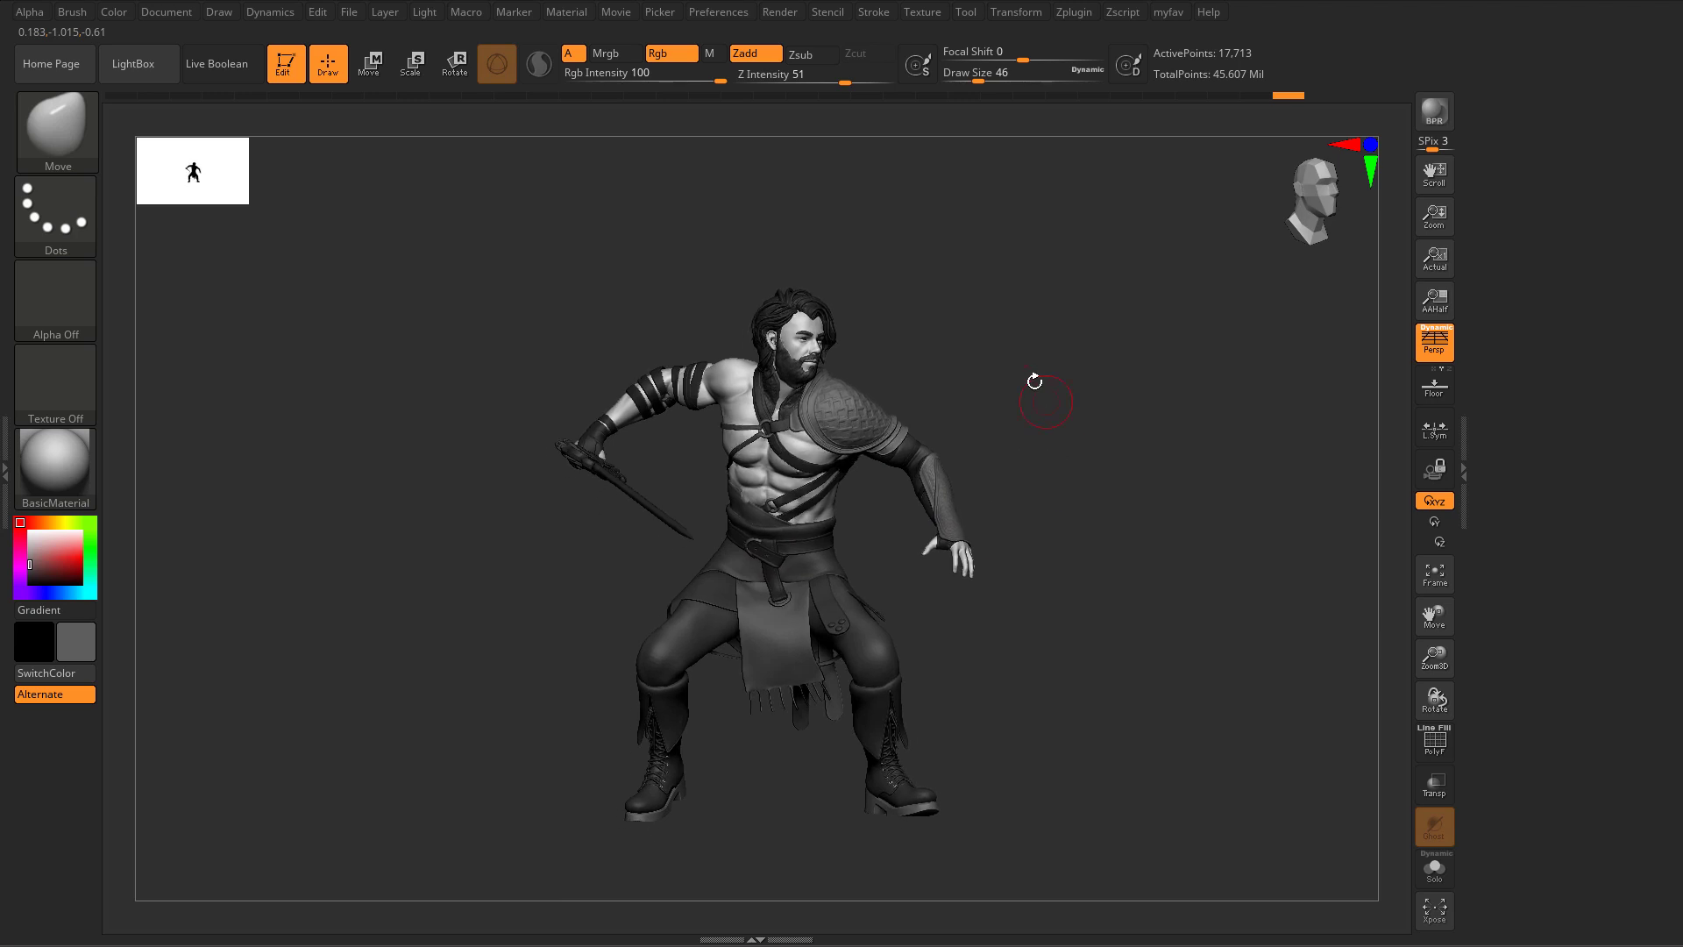
Step: Dock the Tool palette and show the griffin and env subtool folders alongside the warrior
left_click(967, 12)
left_click_drag(959, 30, 1512, 175)
left_click_drag(1488, 615, 1493, 545)
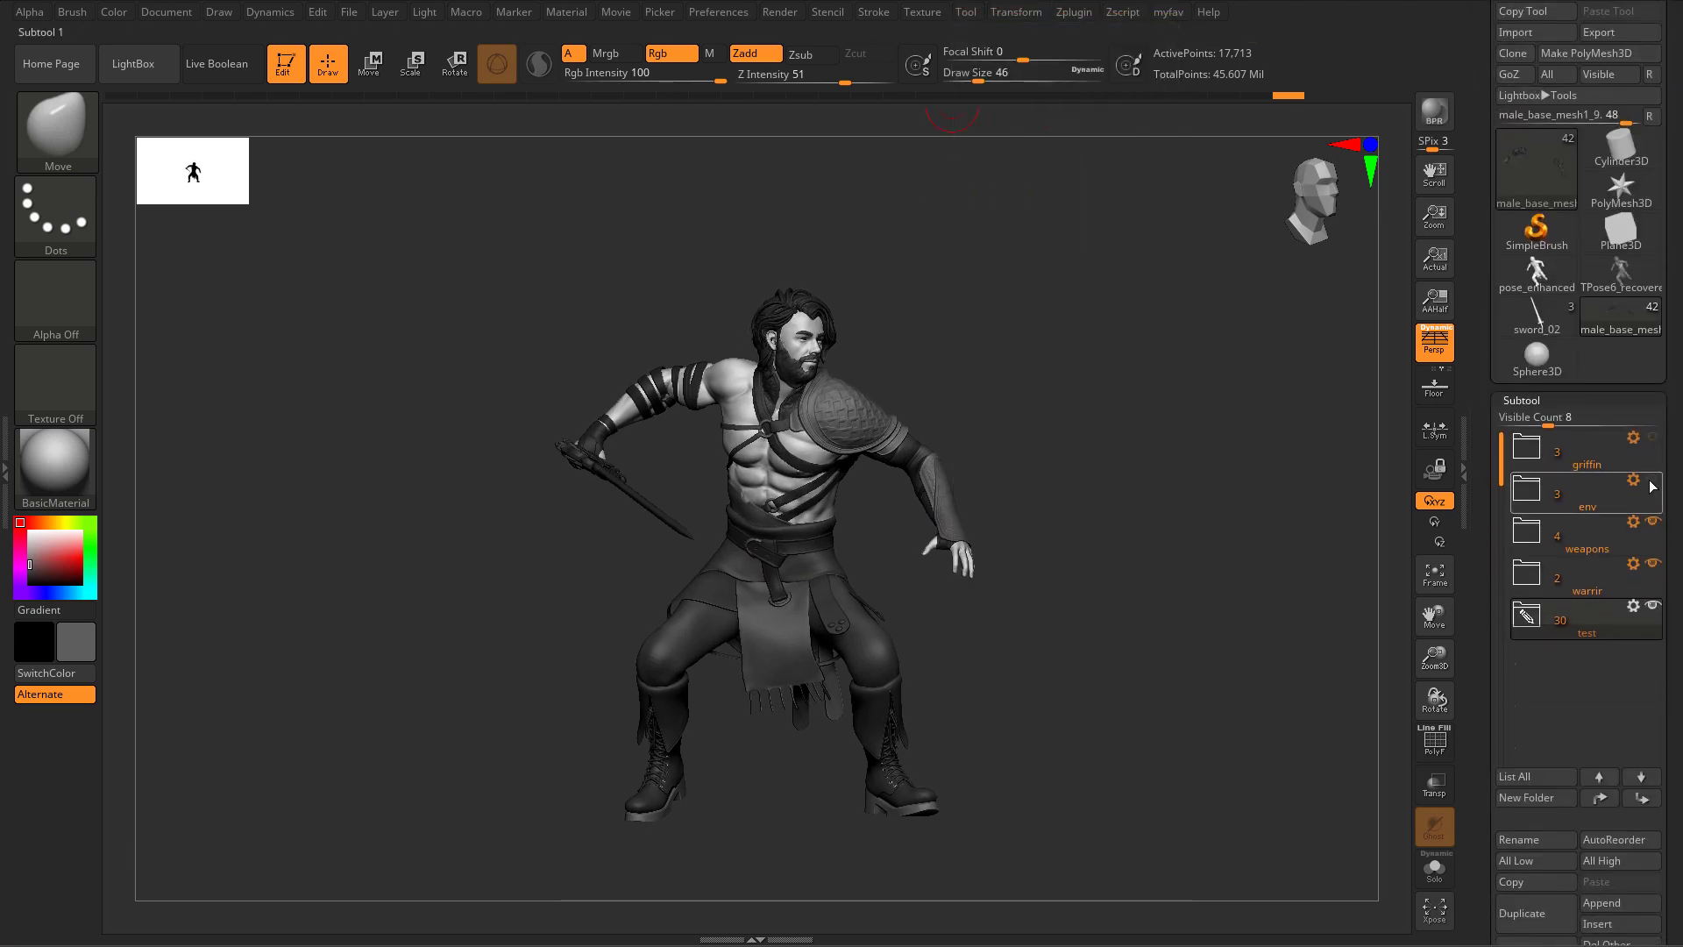
left_click_drag(1653, 437, 1651, 495)
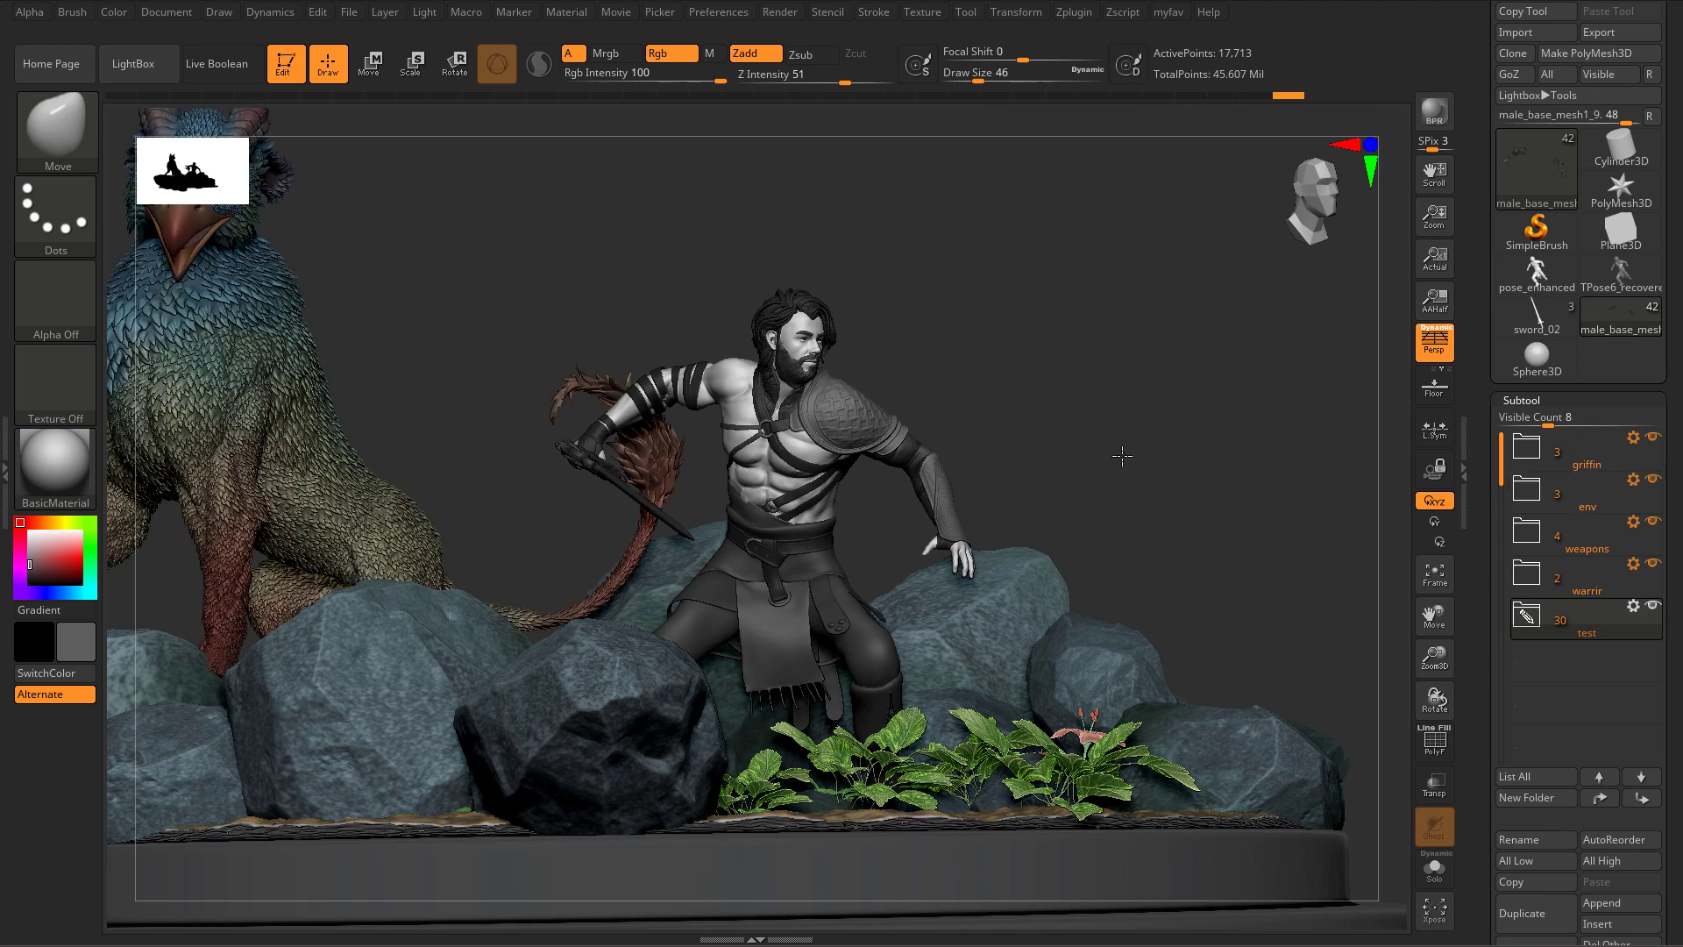
Step: Frame the complete diorama and examine the warrior's pose against the griffin and rocks from several angles
key("f")
left_click_drag(1126, 465, 1093, 331)
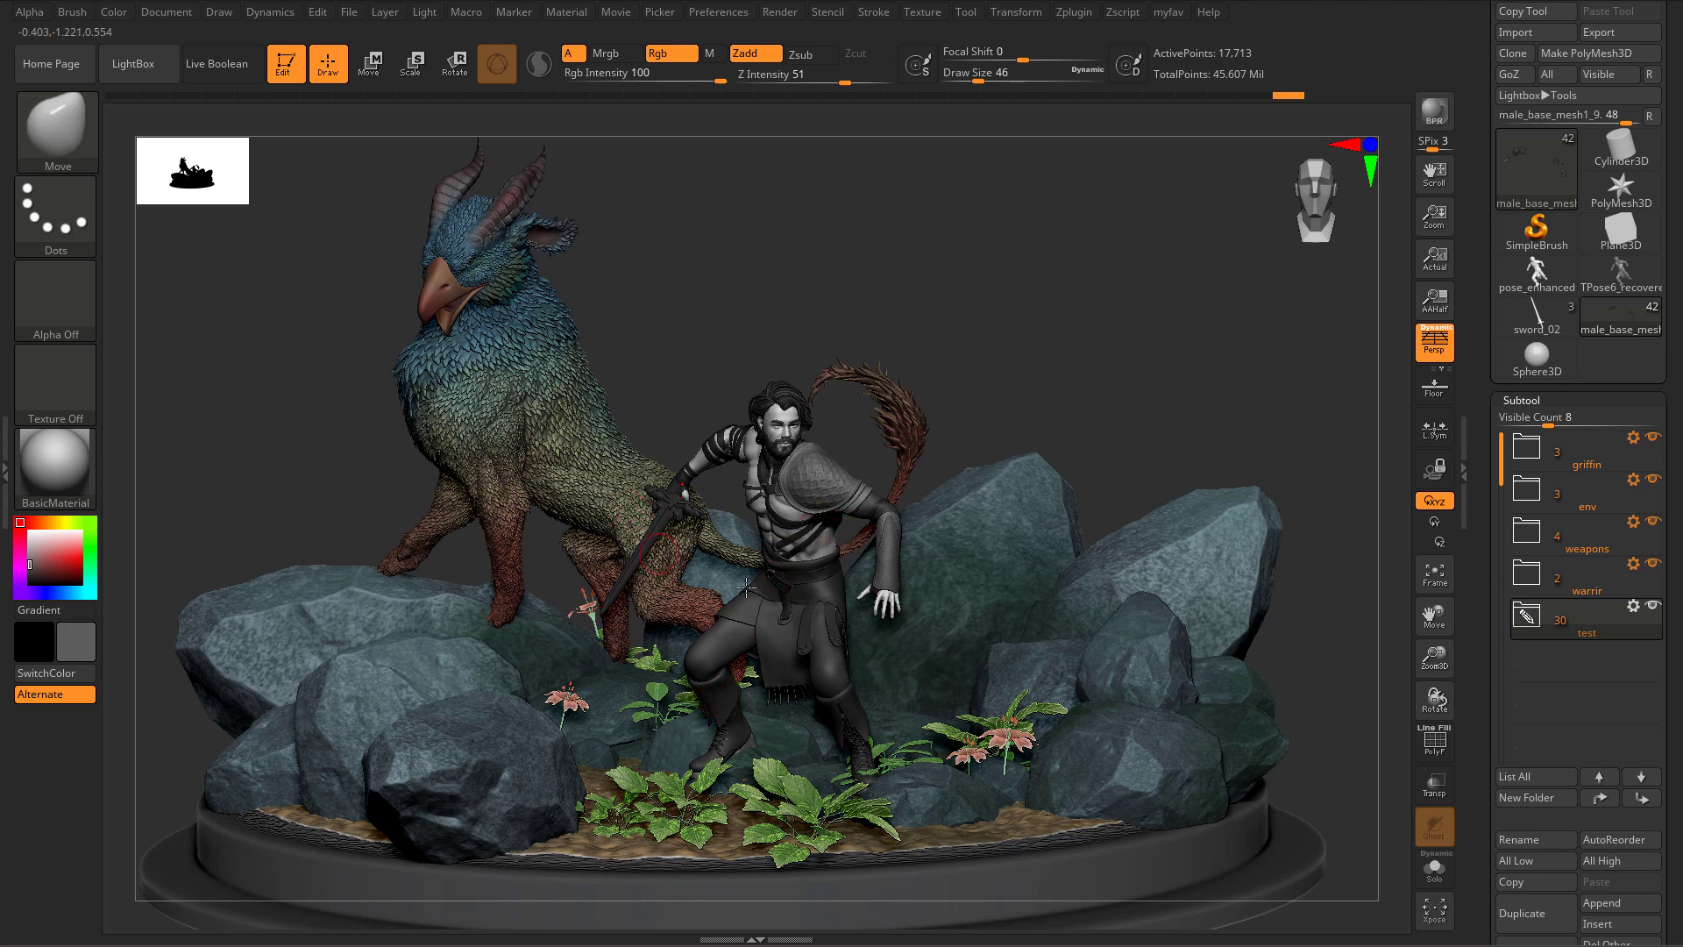
left_click_drag(1117, 335, 1006, 498)
left_click_drag(1025, 386, 874, 427)
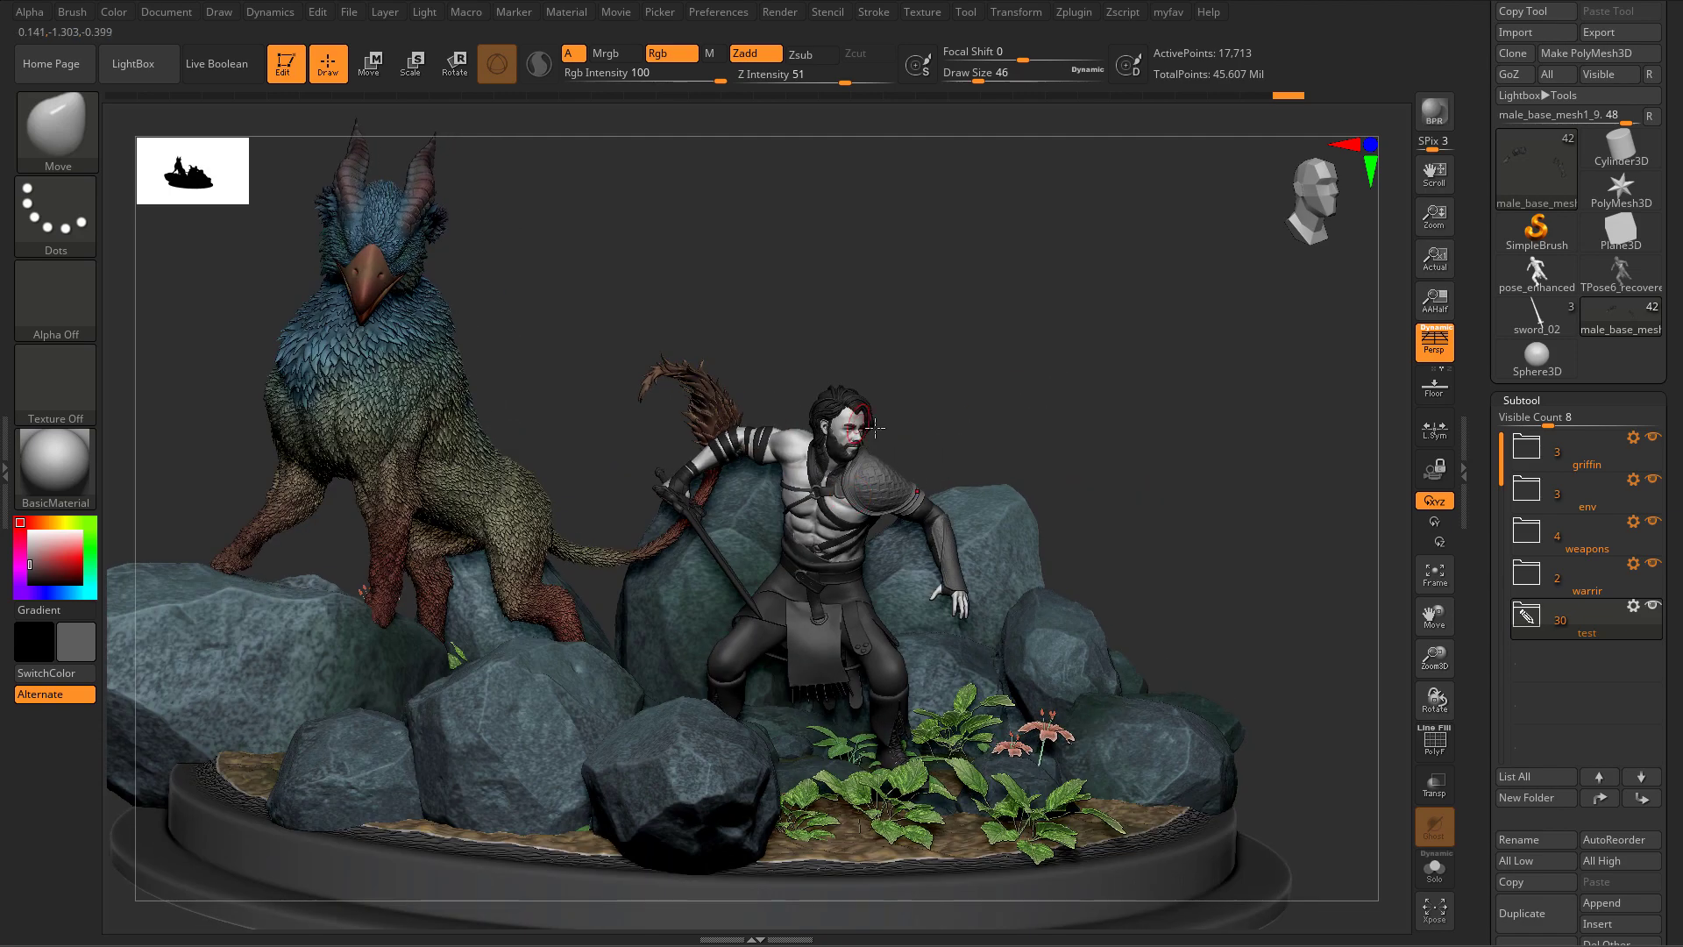
left_click_drag(1032, 424, 805, 618)
left_click_drag(1118, 405, 1008, 456)
Step: Show the hidden merged subtool in the weapons folder and review the swords among the rocks
left_click_drag(637, 673, 765, 838)
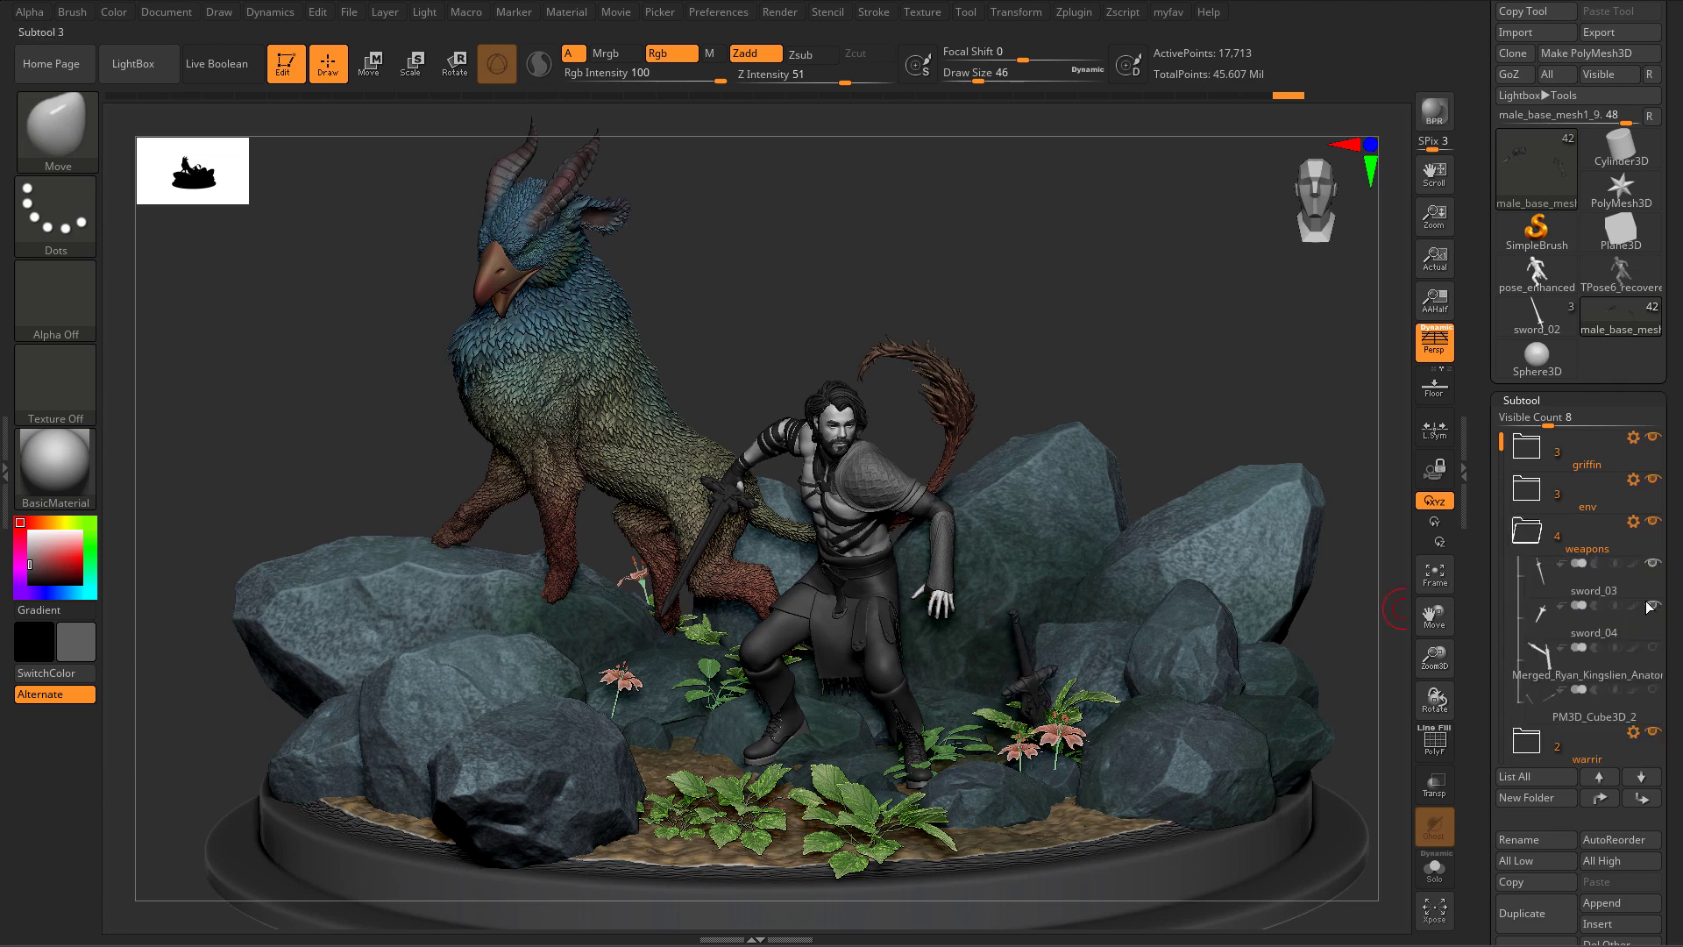
left_click(1653, 650)
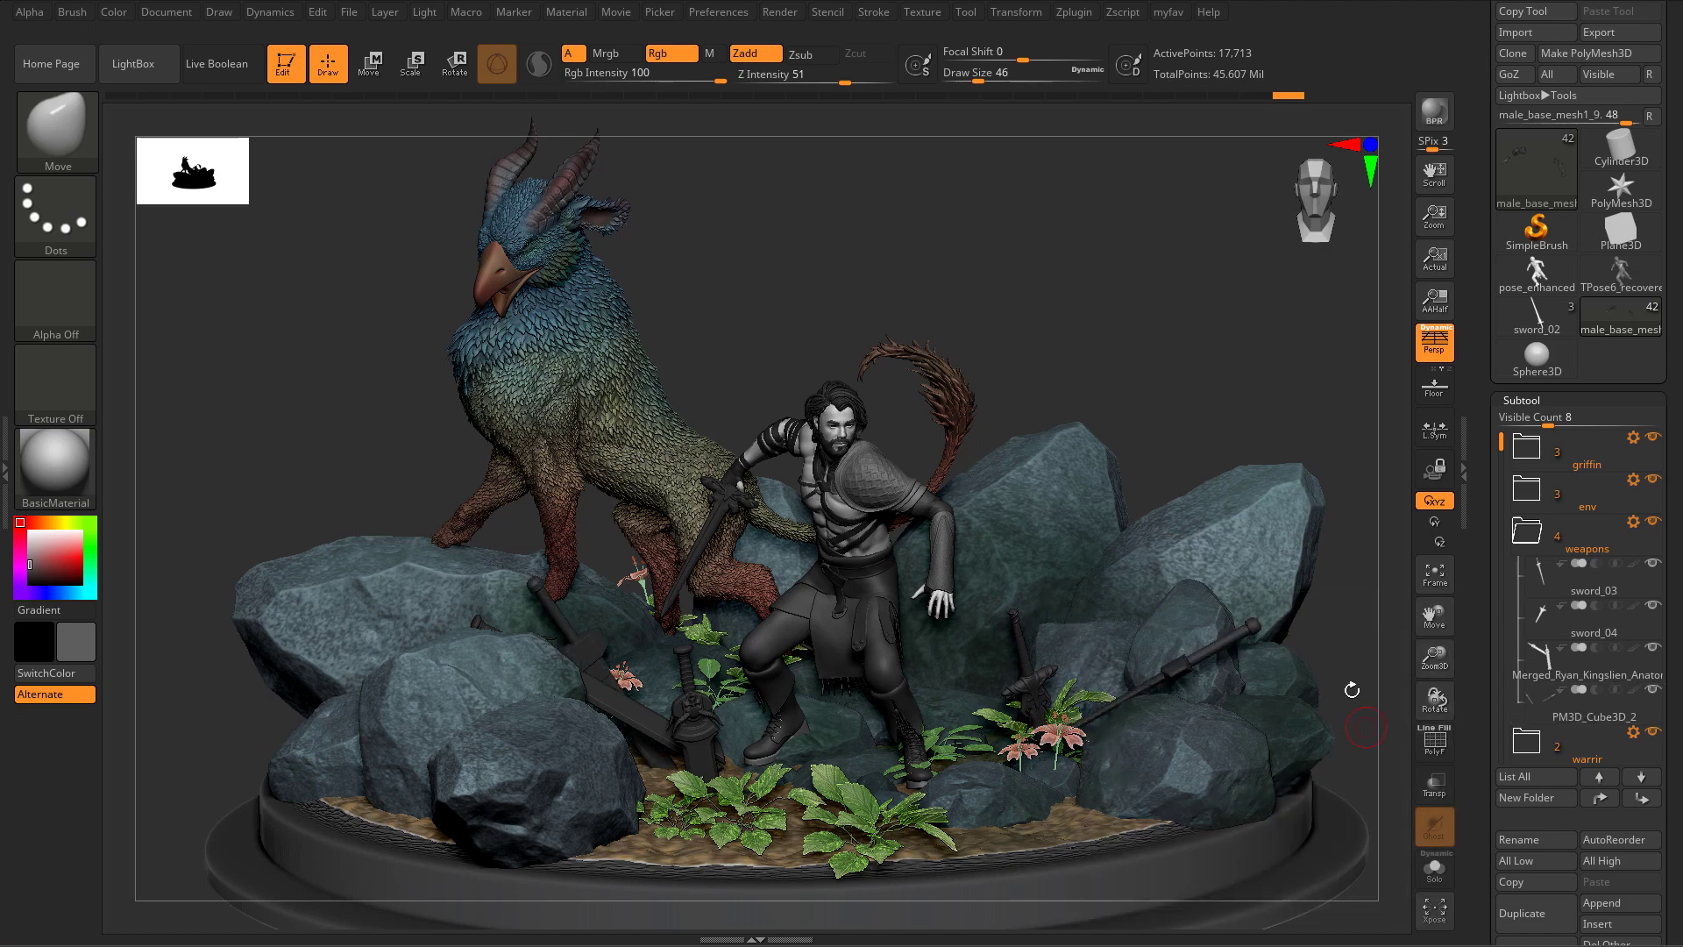
left_click_drag(1244, 384, 1365, 346)
mouse_move(1481, 431)
left_mouse_down()
mouse_move(1476, 338)
mouse_move(1474, 417)
left_mouse_up()
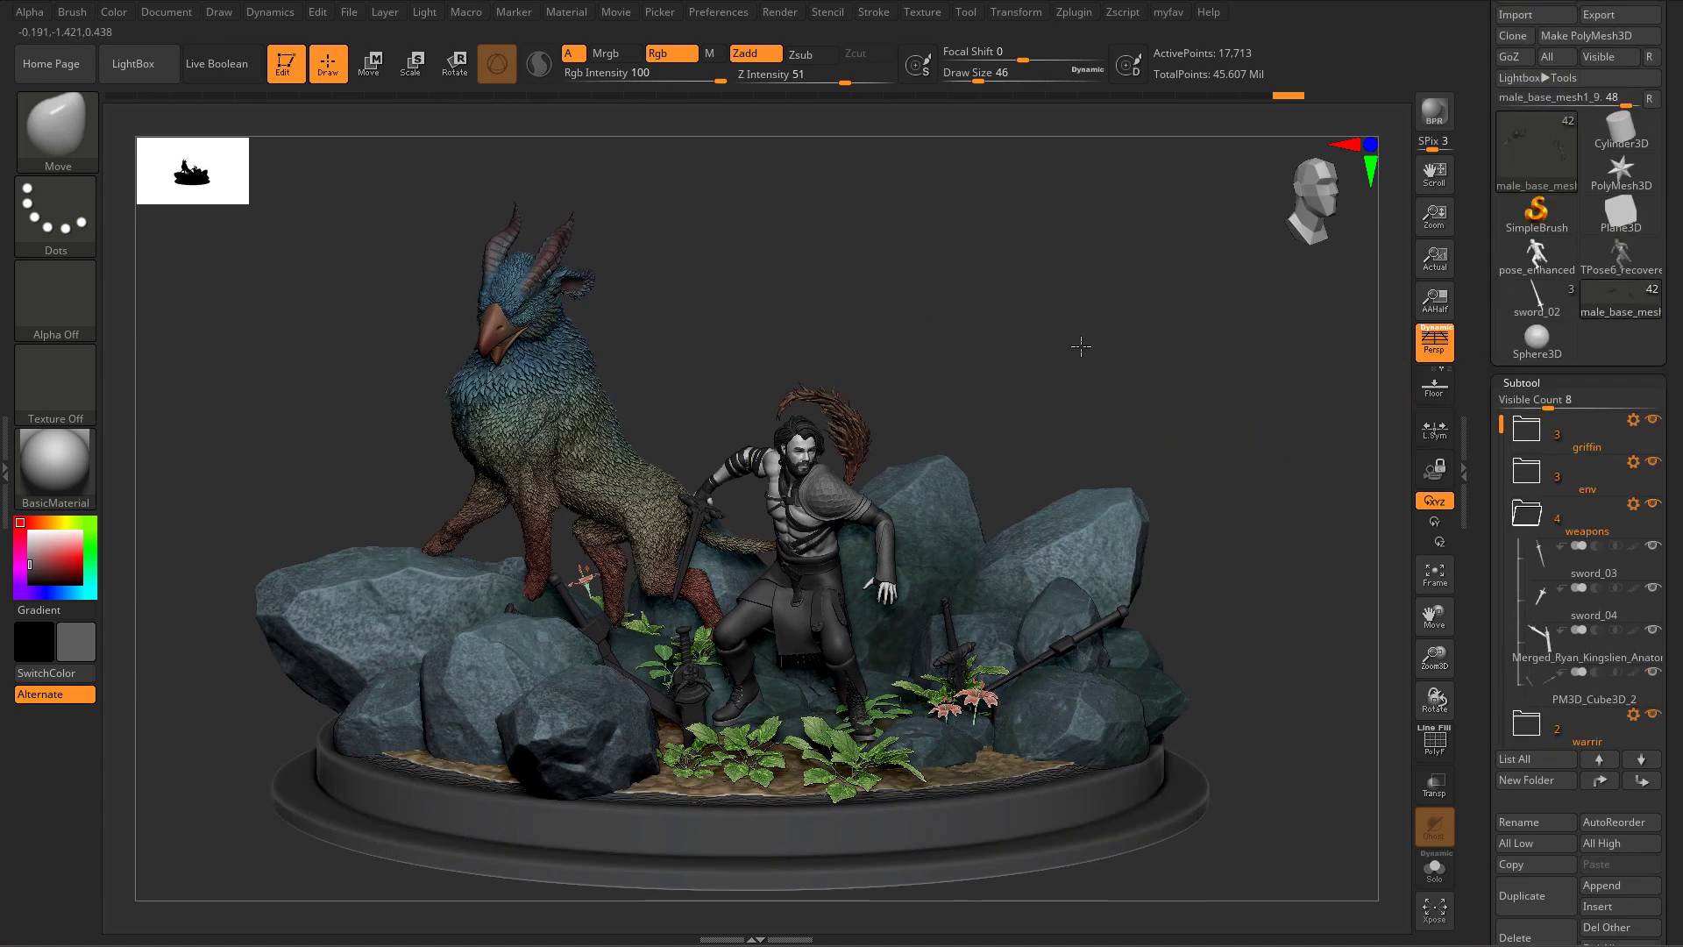
Step: Select the warrior's body subtool, recovered_tool_copy3, and isolate it for sculpting
left_click_drag(1080, 346, 1106, 346)
key("alt+s")
key("alt+s")
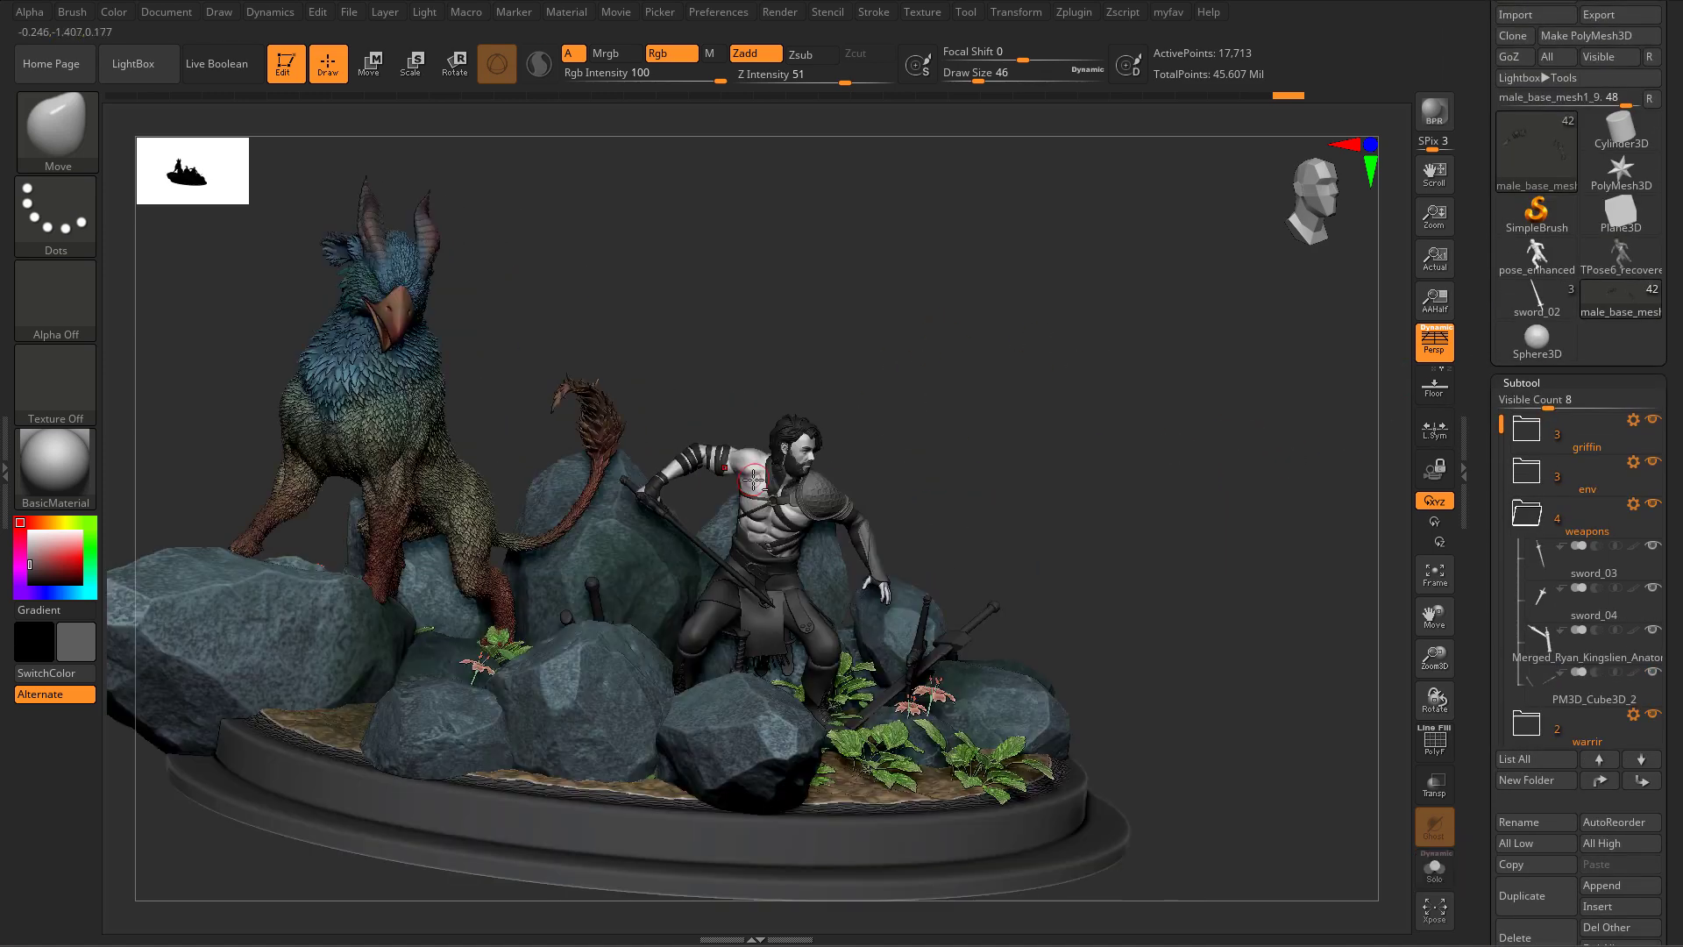
key("alt+s")
mouse_move(766, 414)
left_mouse_down("alt")
mouse_move(761, 465)
mouse_move(1024, 660)
left_mouse_up("alt")
Step: Adjust the broad shape of the bent arm with the Move brush at draw size 65
key("s")
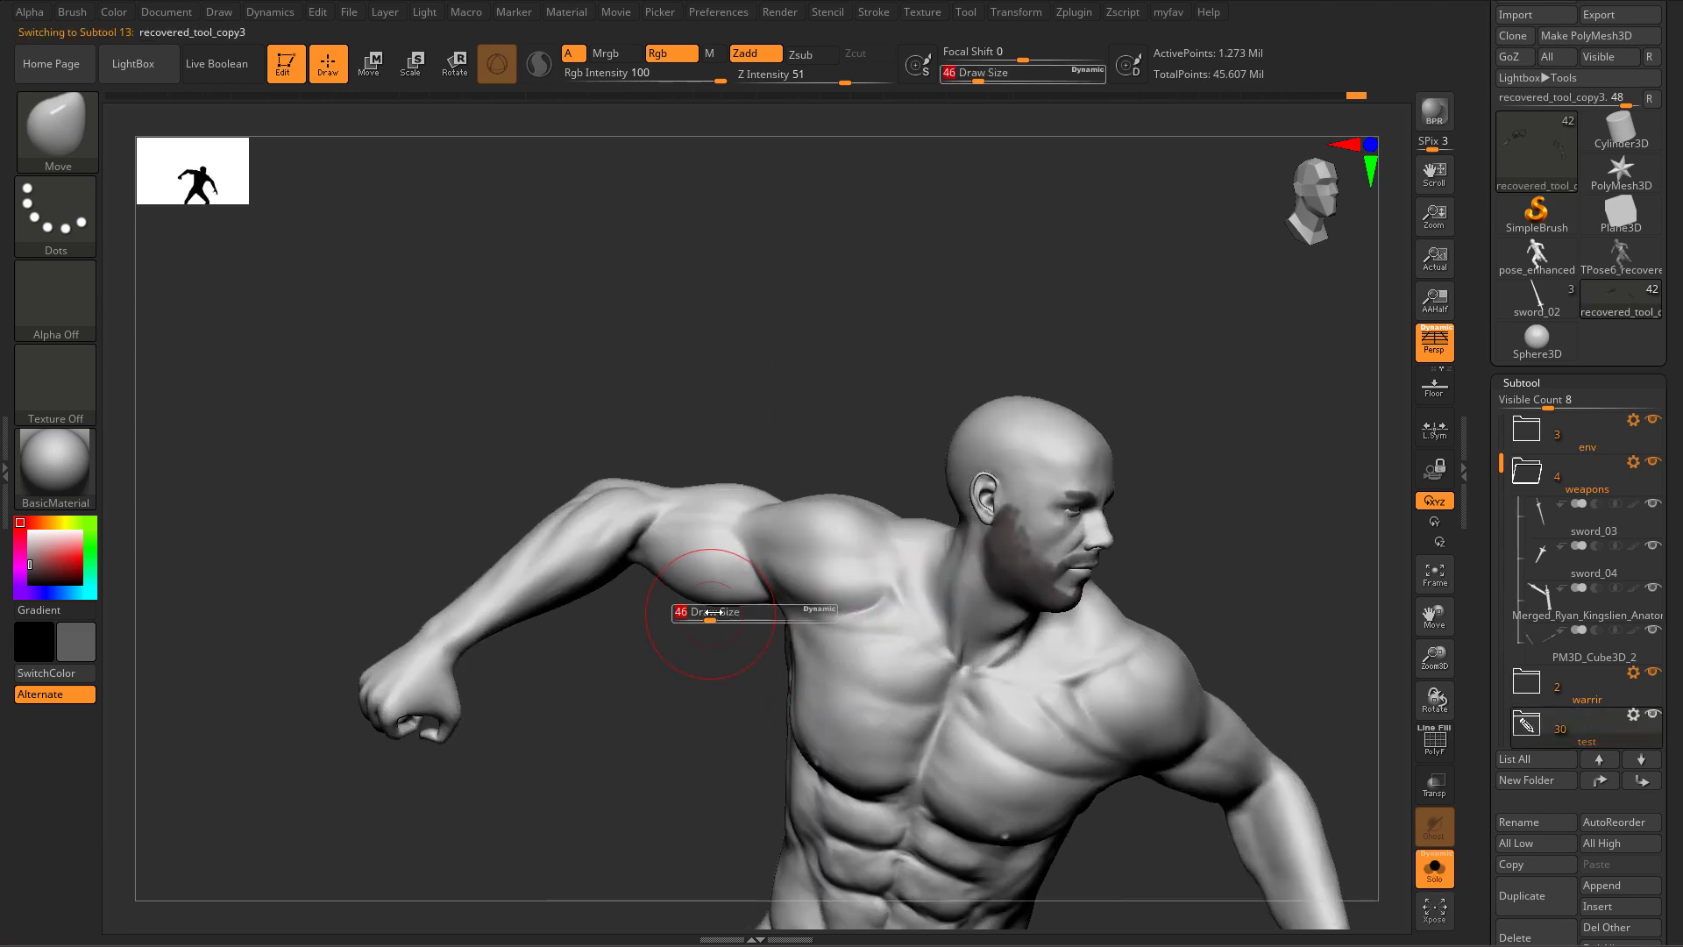
left_click(708, 611)
left_click_drag(705, 687, 720, 699)
key("s")
left_click(691, 630)
left_click_drag(670, 637, 674, 611)
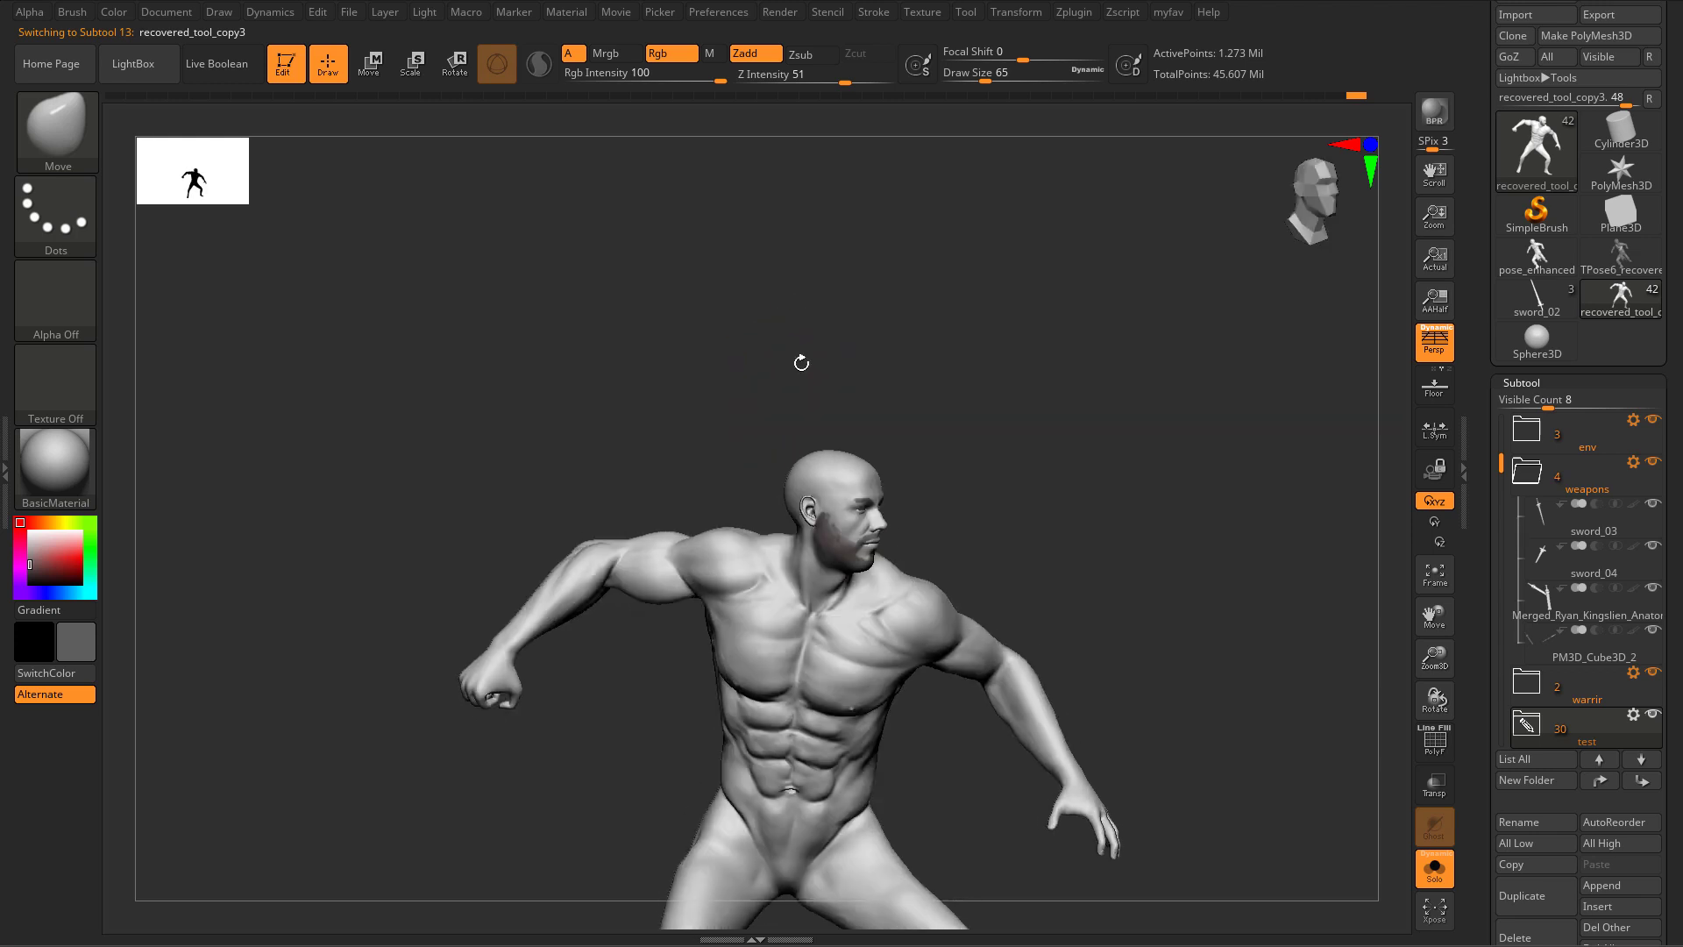
left_click_drag(568, 349, 635, 437)
Step: Adjust the outline of the opposite shoulder and upper arm with the Move brush at draw size 25
mouse_move(636, 437)
right_mouse_down()
mouse_move(739, 465)
mouse_move(733, 593)
mouse_move(759, 647)
mouse_move(755, 582)
right_mouse_up()
mouse_move(692, 452)
right_mouse_down("alt")
mouse_move(763, 702)
mouse_move(750, 877)
right_mouse_up("alt")
mouse_move(697, 576)
right_mouse_down()
mouse_move(683, 646)
mouse_move(860, 661)
mouse_move(720, 583)
mouse_move(841, 661)
mouse_move(776, 677)
mouse_move(920, 545)
mouse_move(1139, 439)
mouse_move(1009, 436)
right_mouse_up()
left_click_drag(985, 442, 985, 442)
right_click_drag(991, 429, 994, 471)
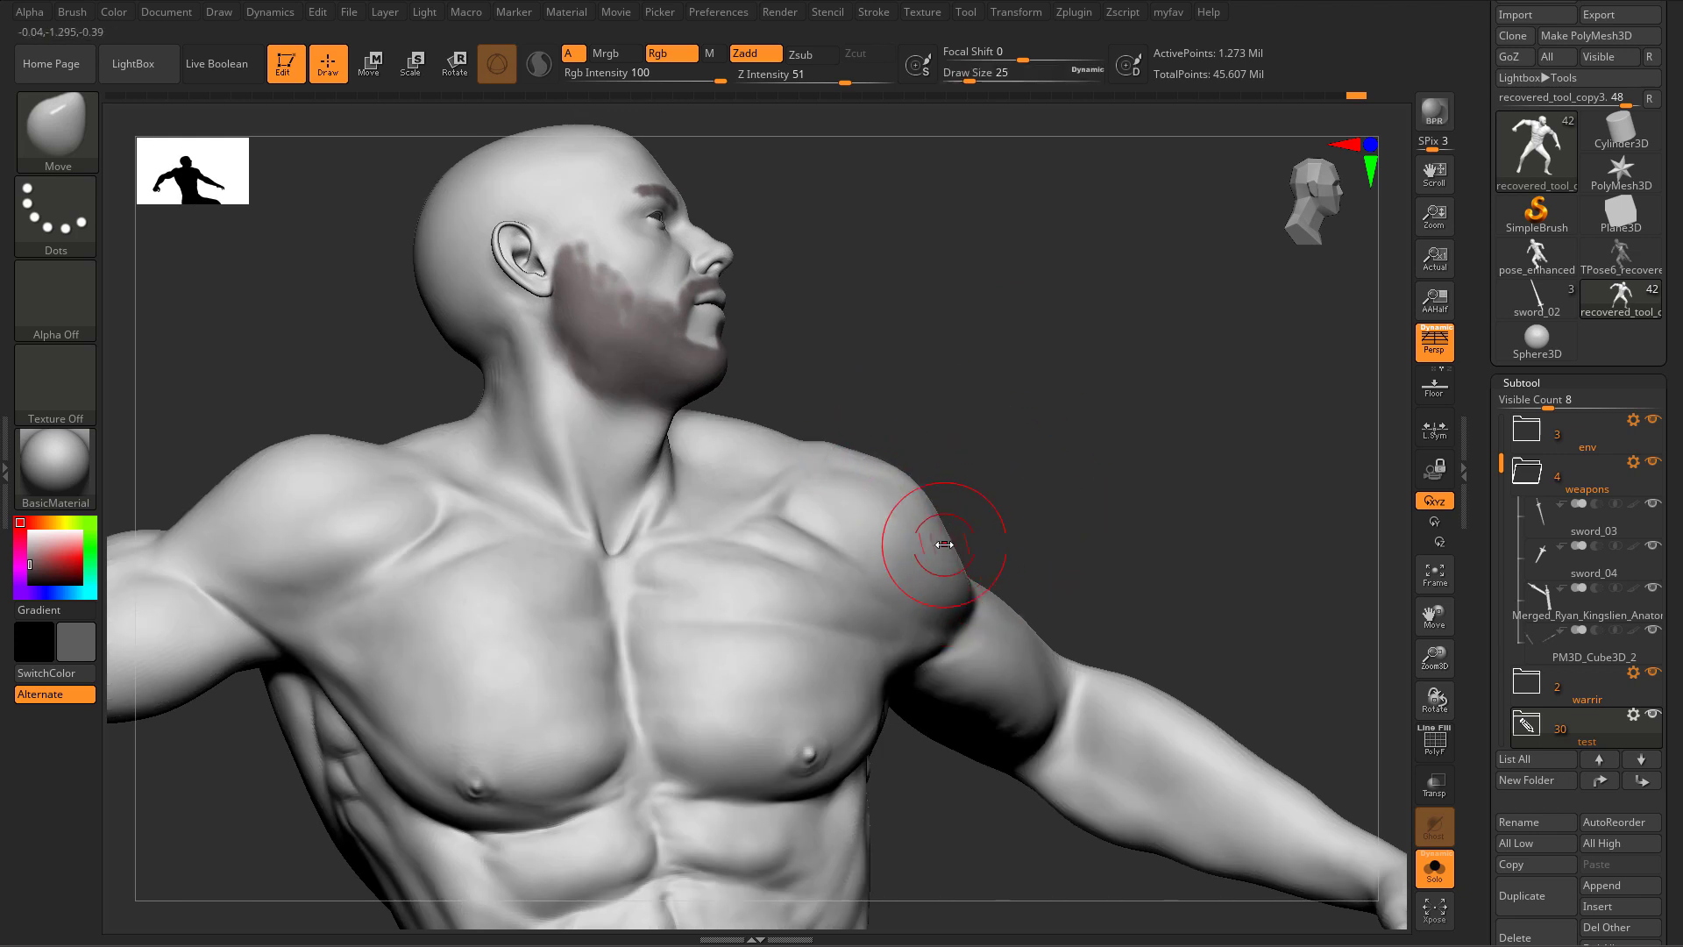
right_click_drag(933, 546, 993, 608)
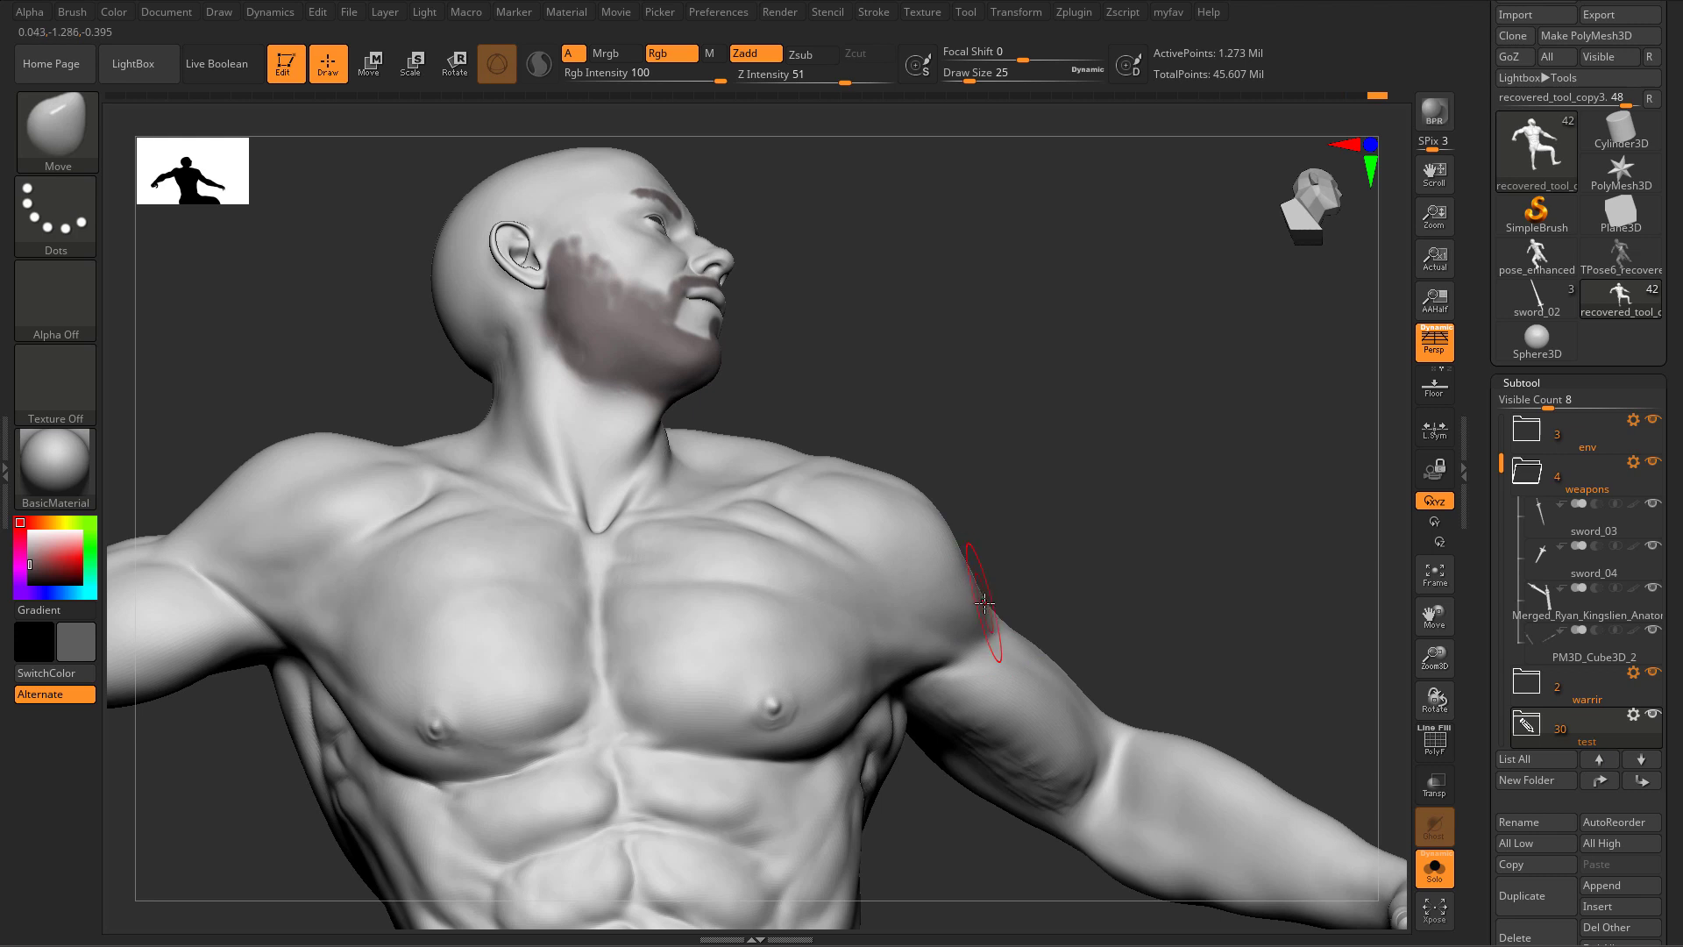
right_click_drag(1023, 563, 990, 542)
right_click_drag(1081, 447, 1000, 527)
Step: Set the Move brush to draw size 44 and inspect the shoulders, chest and bent arm from several angles
key("s")
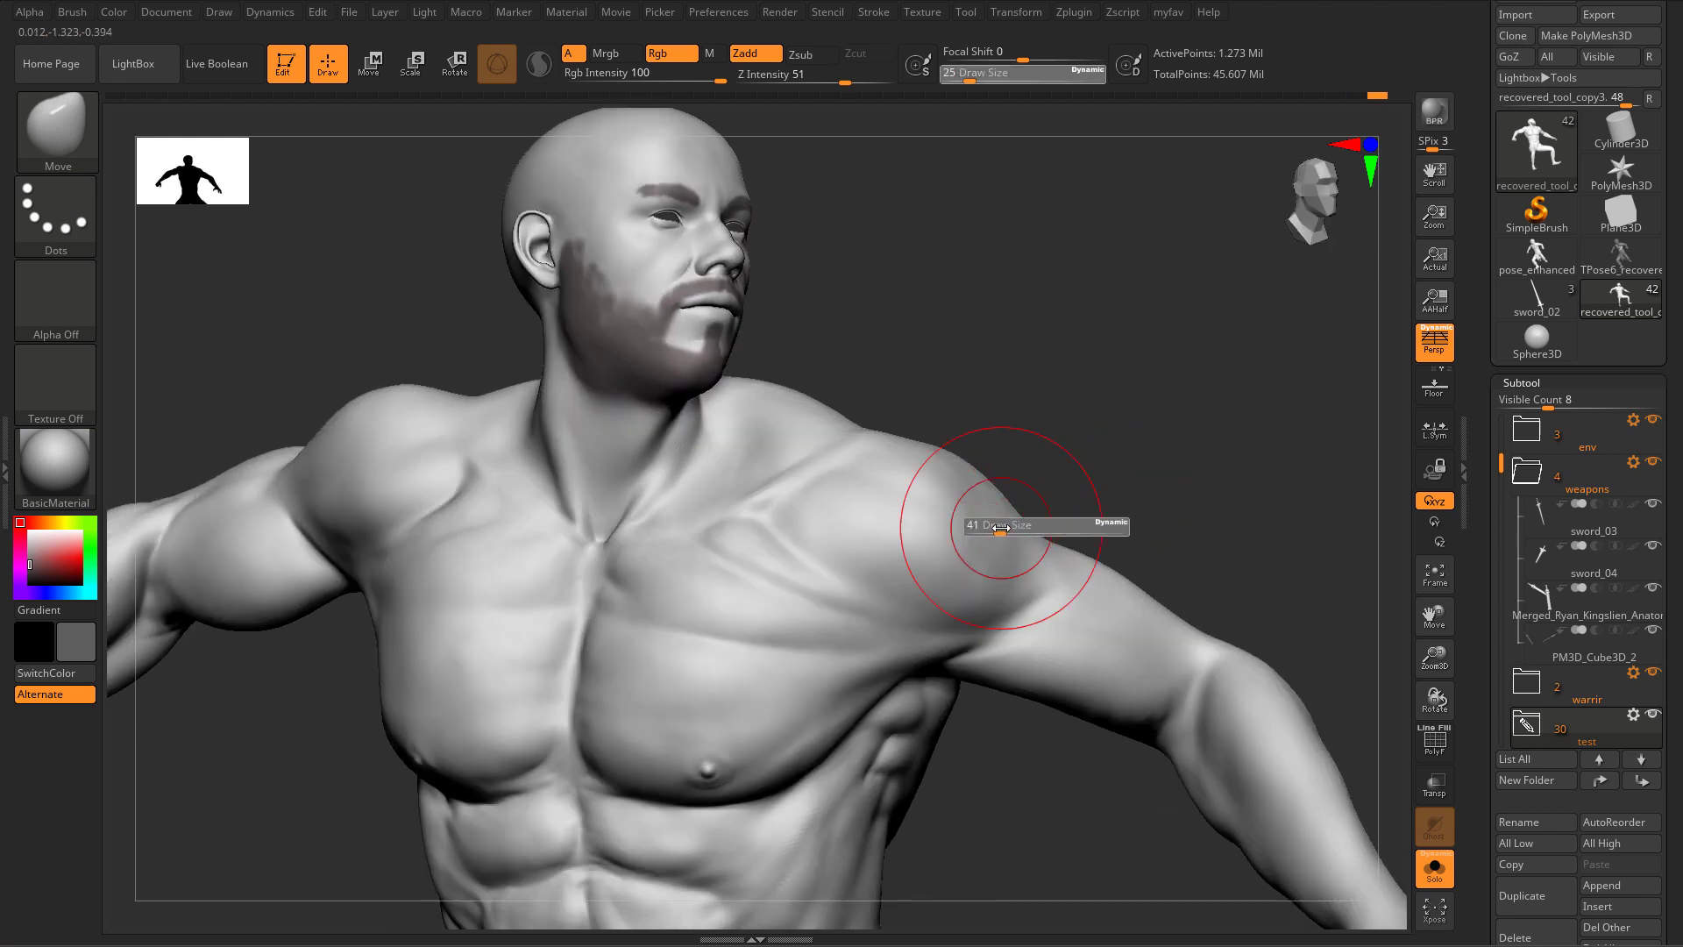
right_click_drag(1120, 611, 1052, 412)
mouse_move(1052, 412)
right_mouse_down("ctrl")
mouse_move(932, 447)
mouse_move(1032, 561)
right_mouse_up("ctrl")
mouse_move(631, 653)
right_mouse_down("alt")
mouse_move(884, 503)
mouse_move(795, 521)
right_mouse_up("alt")
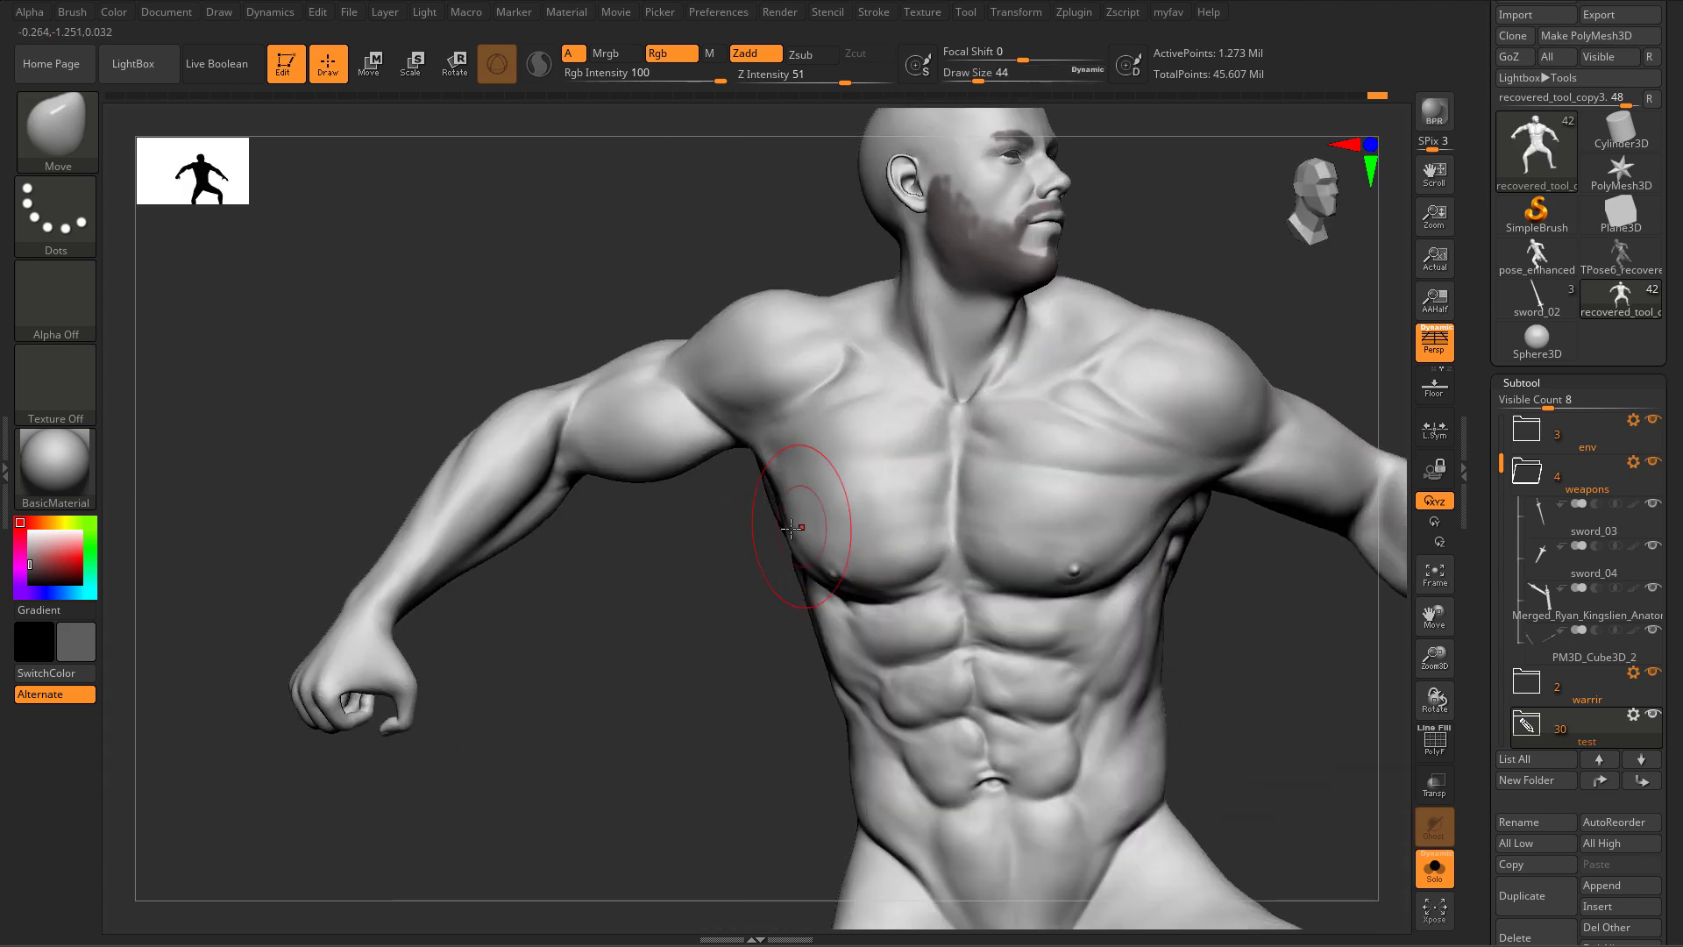
right_click_drag(578, 605, 692, 596)
mouse_move(543, 491)
right_mouse_down("alt")
mouse_move(744, 465)
mouse_move(794, 634)
mouse_move(736, 701)
mouse_move(619, 571)
mouse_move(570, 544)
mouse_move(545, 714)
right_mouse_up("alt")
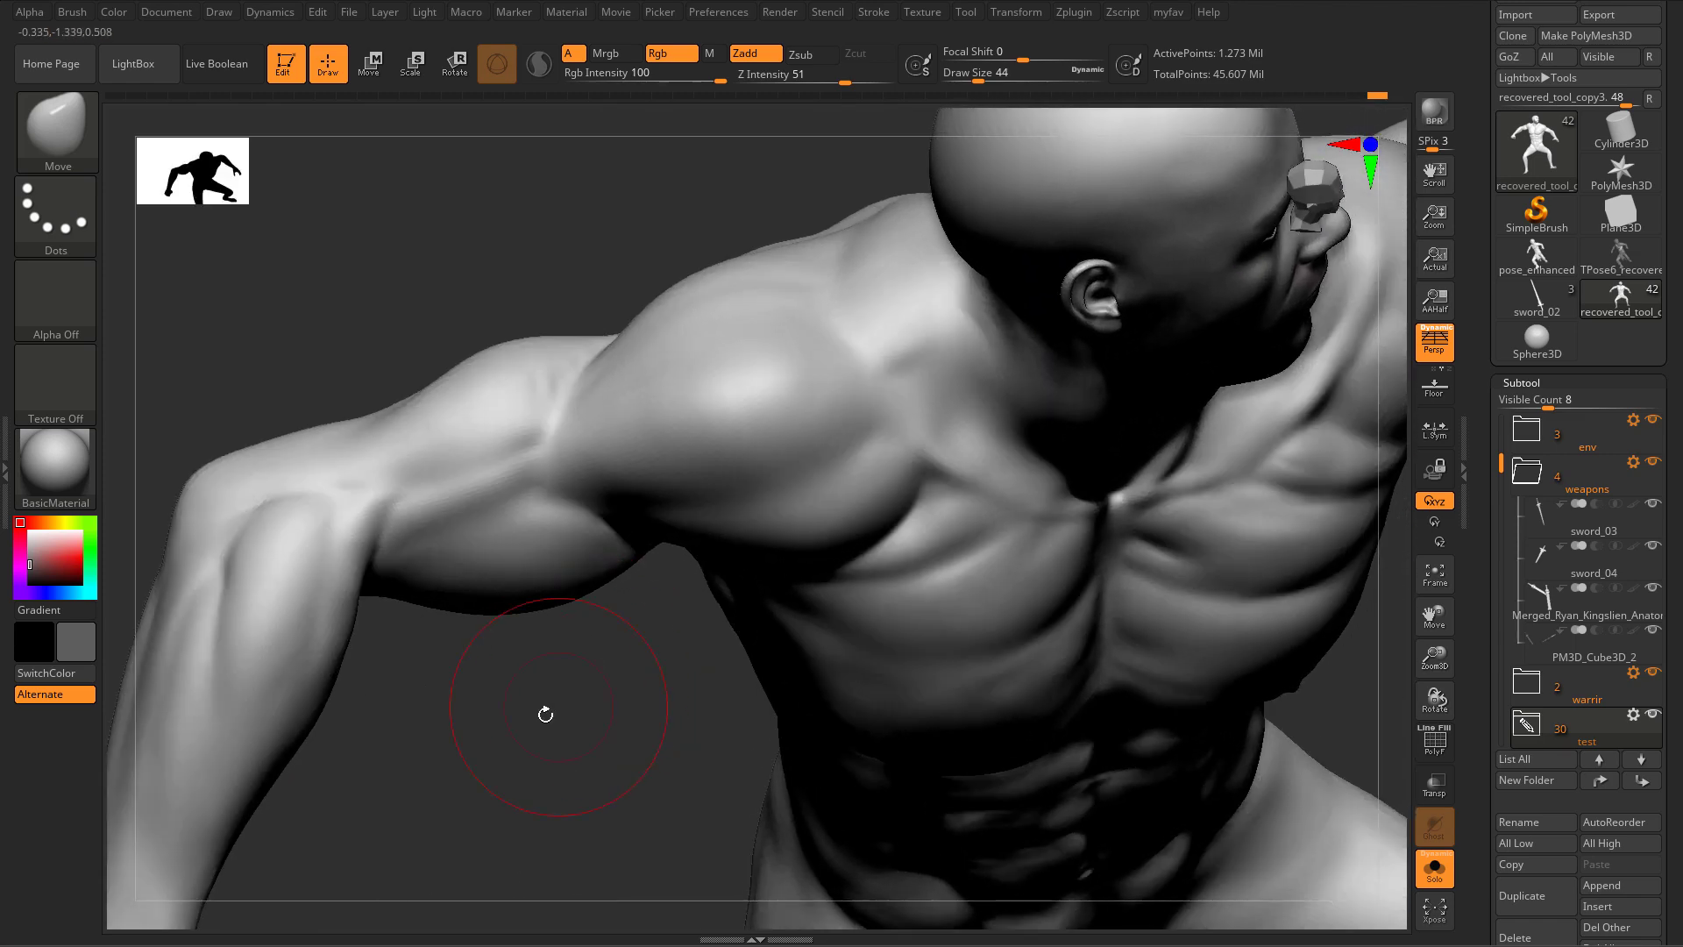
right_click_drag(245, 740, 786, 561, "alt")
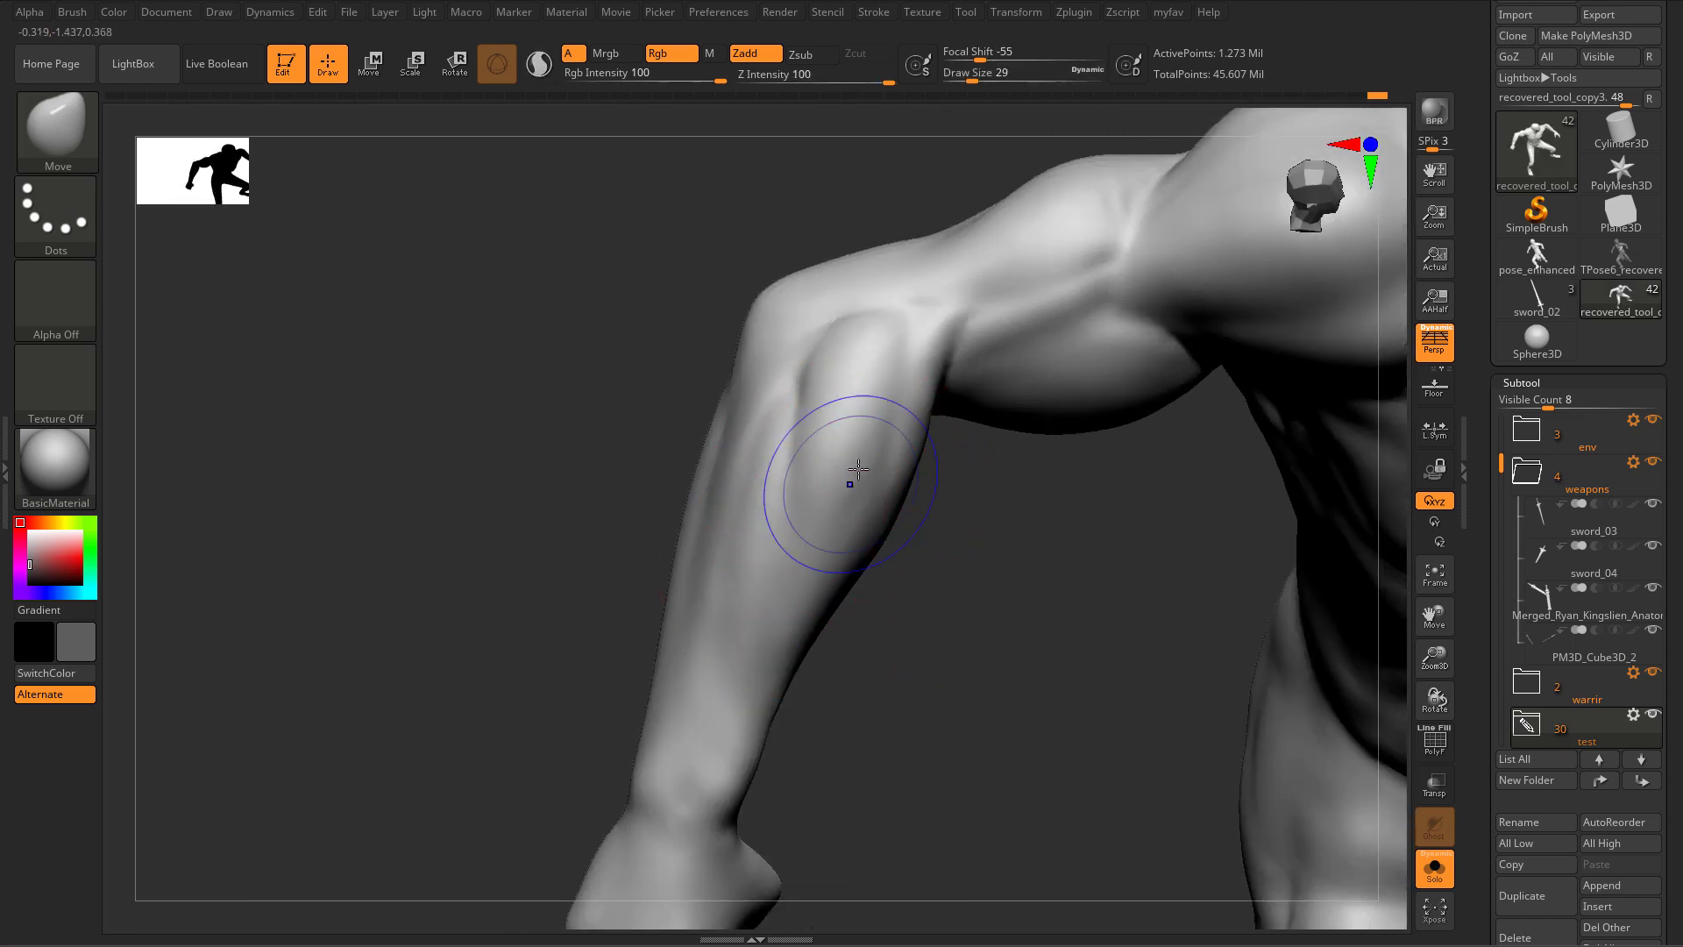